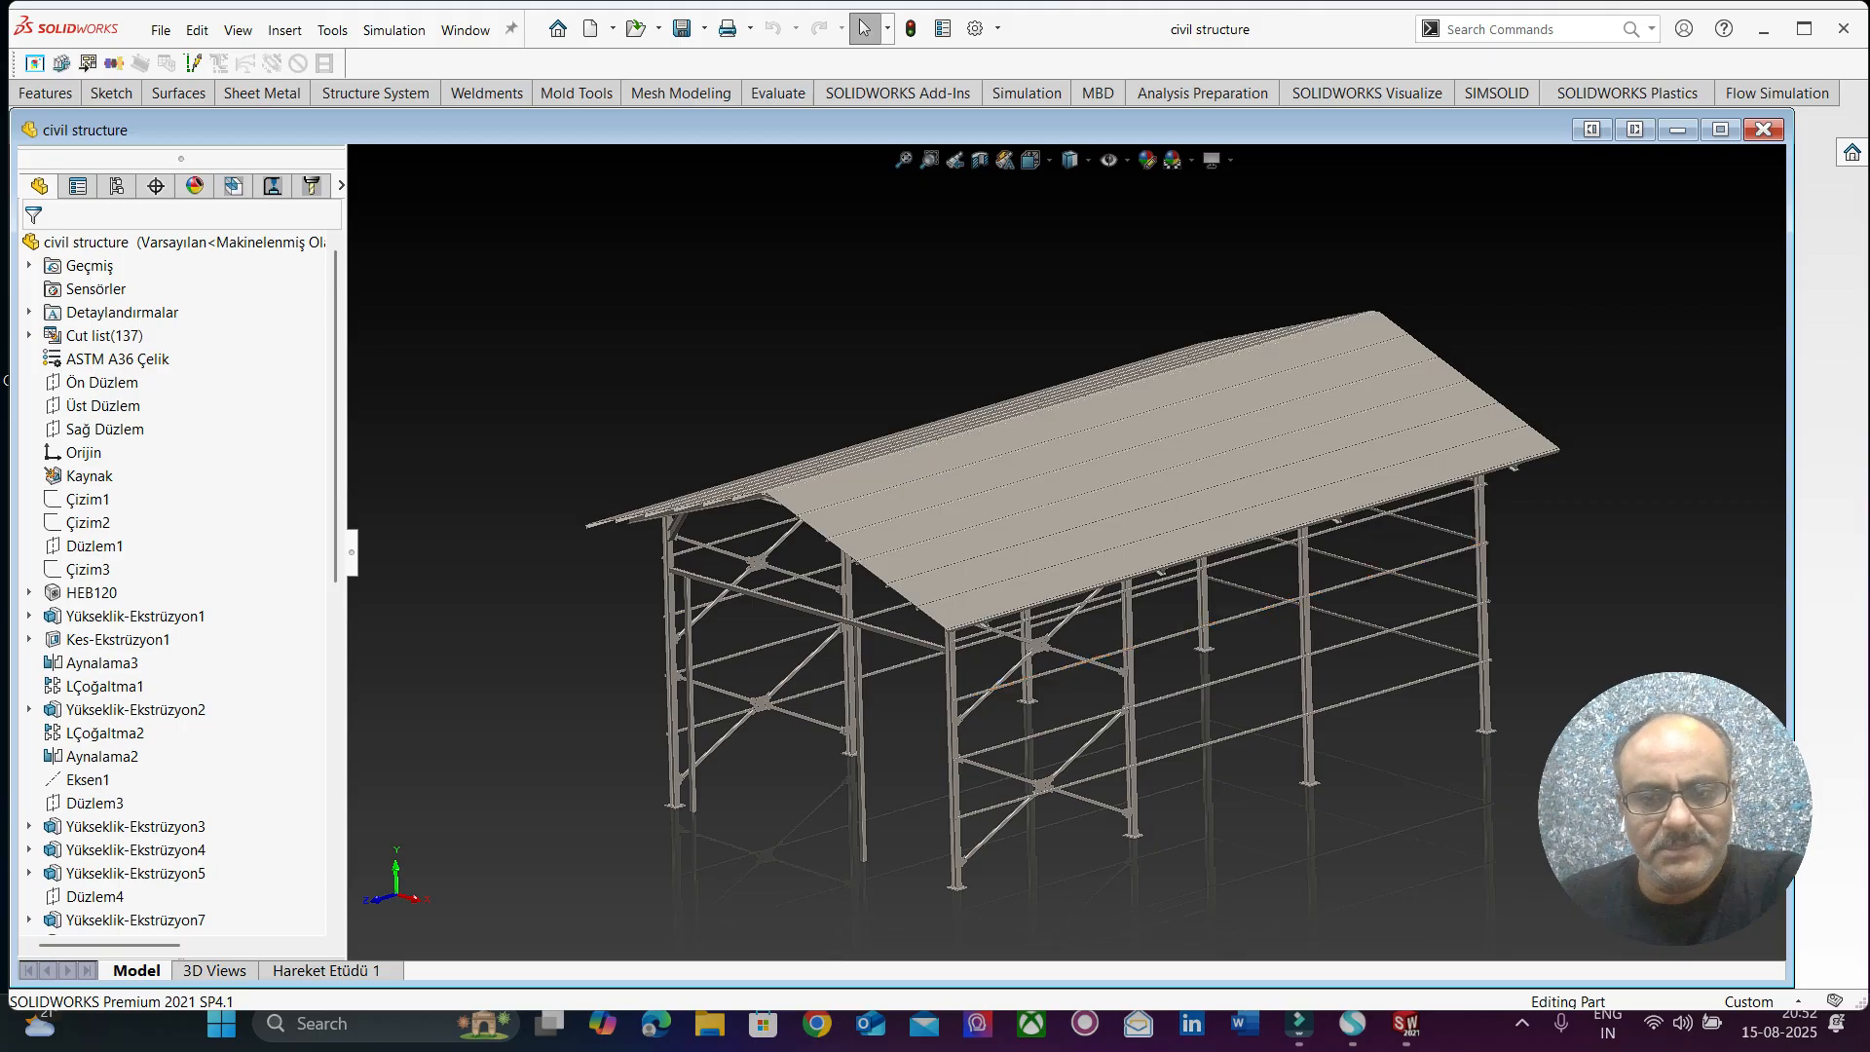
Examine the roof rafters, purlins and knee braces at the open gable end of the civil structure model.
scroll(1399, 697, down, 2)
scroll(1400, 697, up, 2)
middle_drag(1071, 623, 1018, 589)
scroll(745, 438, down, 2)
middle_drag(754, 443, 721, 386)
scroll(1100, 562, up, 3)
mouse_move(779, 485)
middle_down()
mouse_move(872, 486)
mouse_move(809, 490)
middle_up()
scroll(779, 489, down, 4)
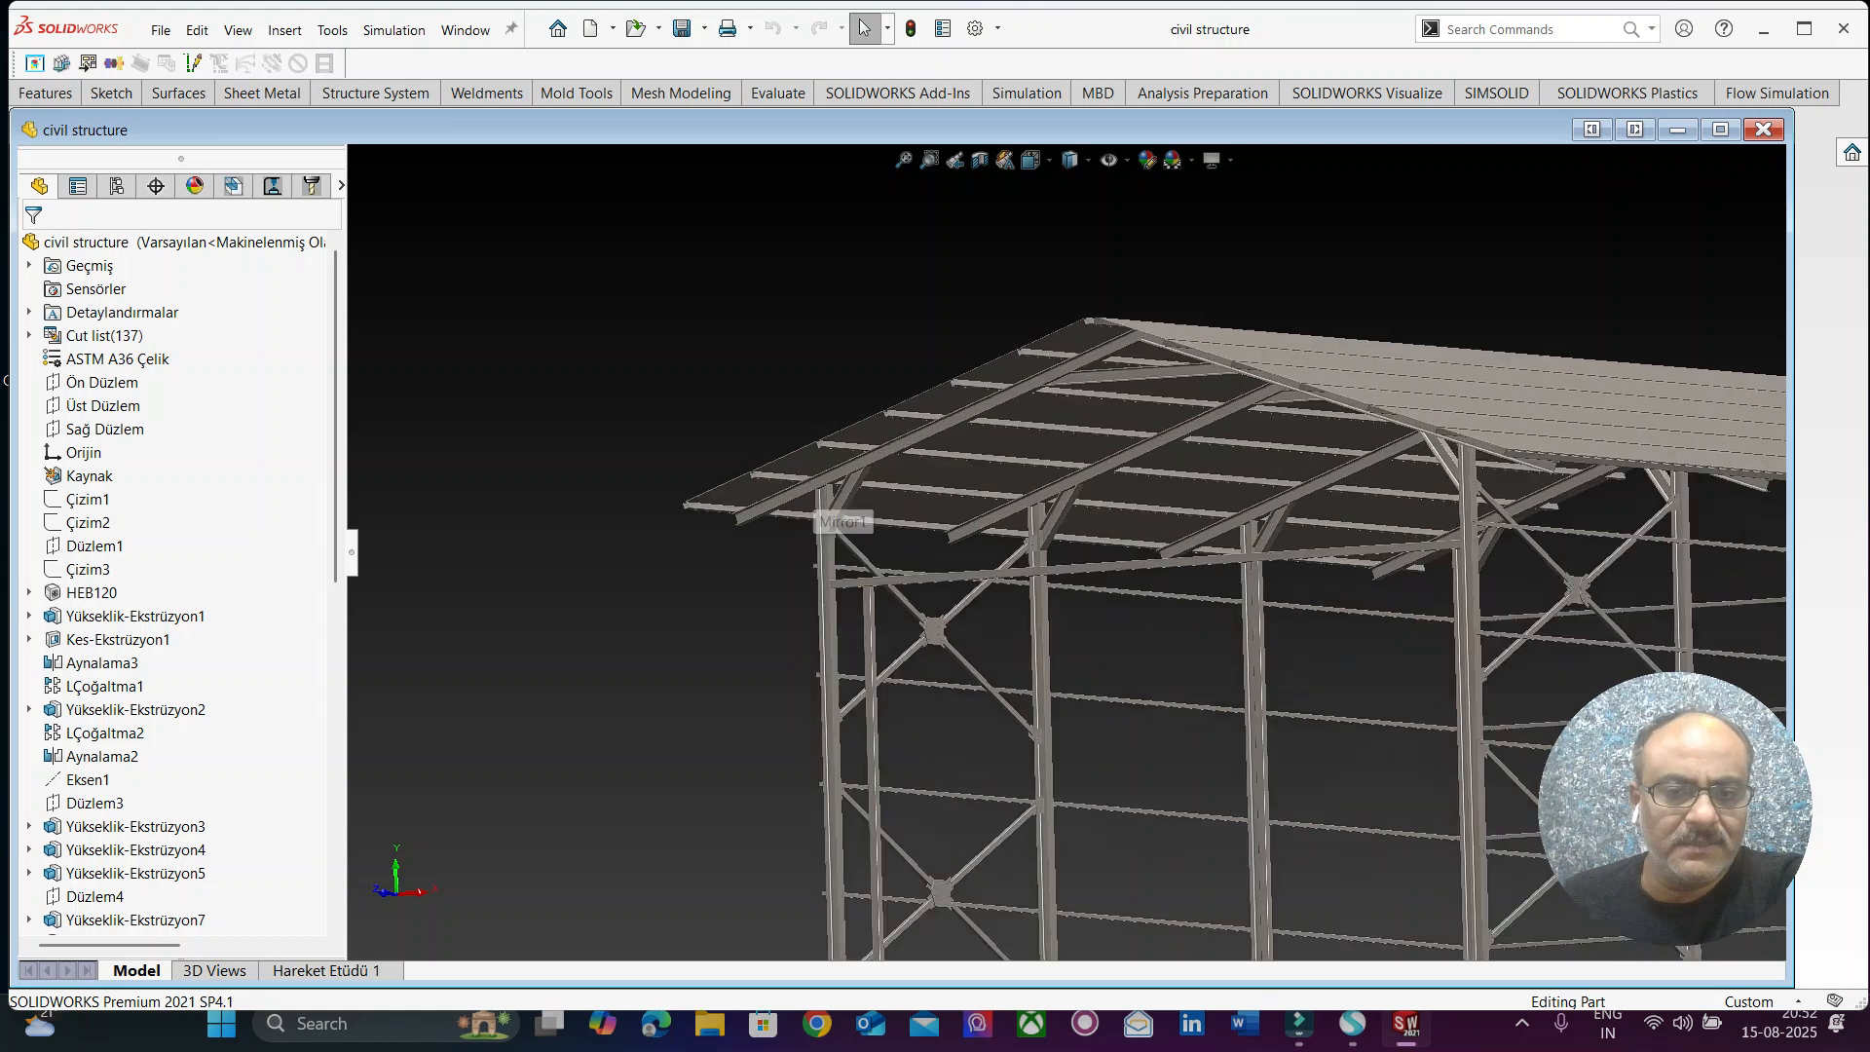
scroll(828, 514, down, 3)
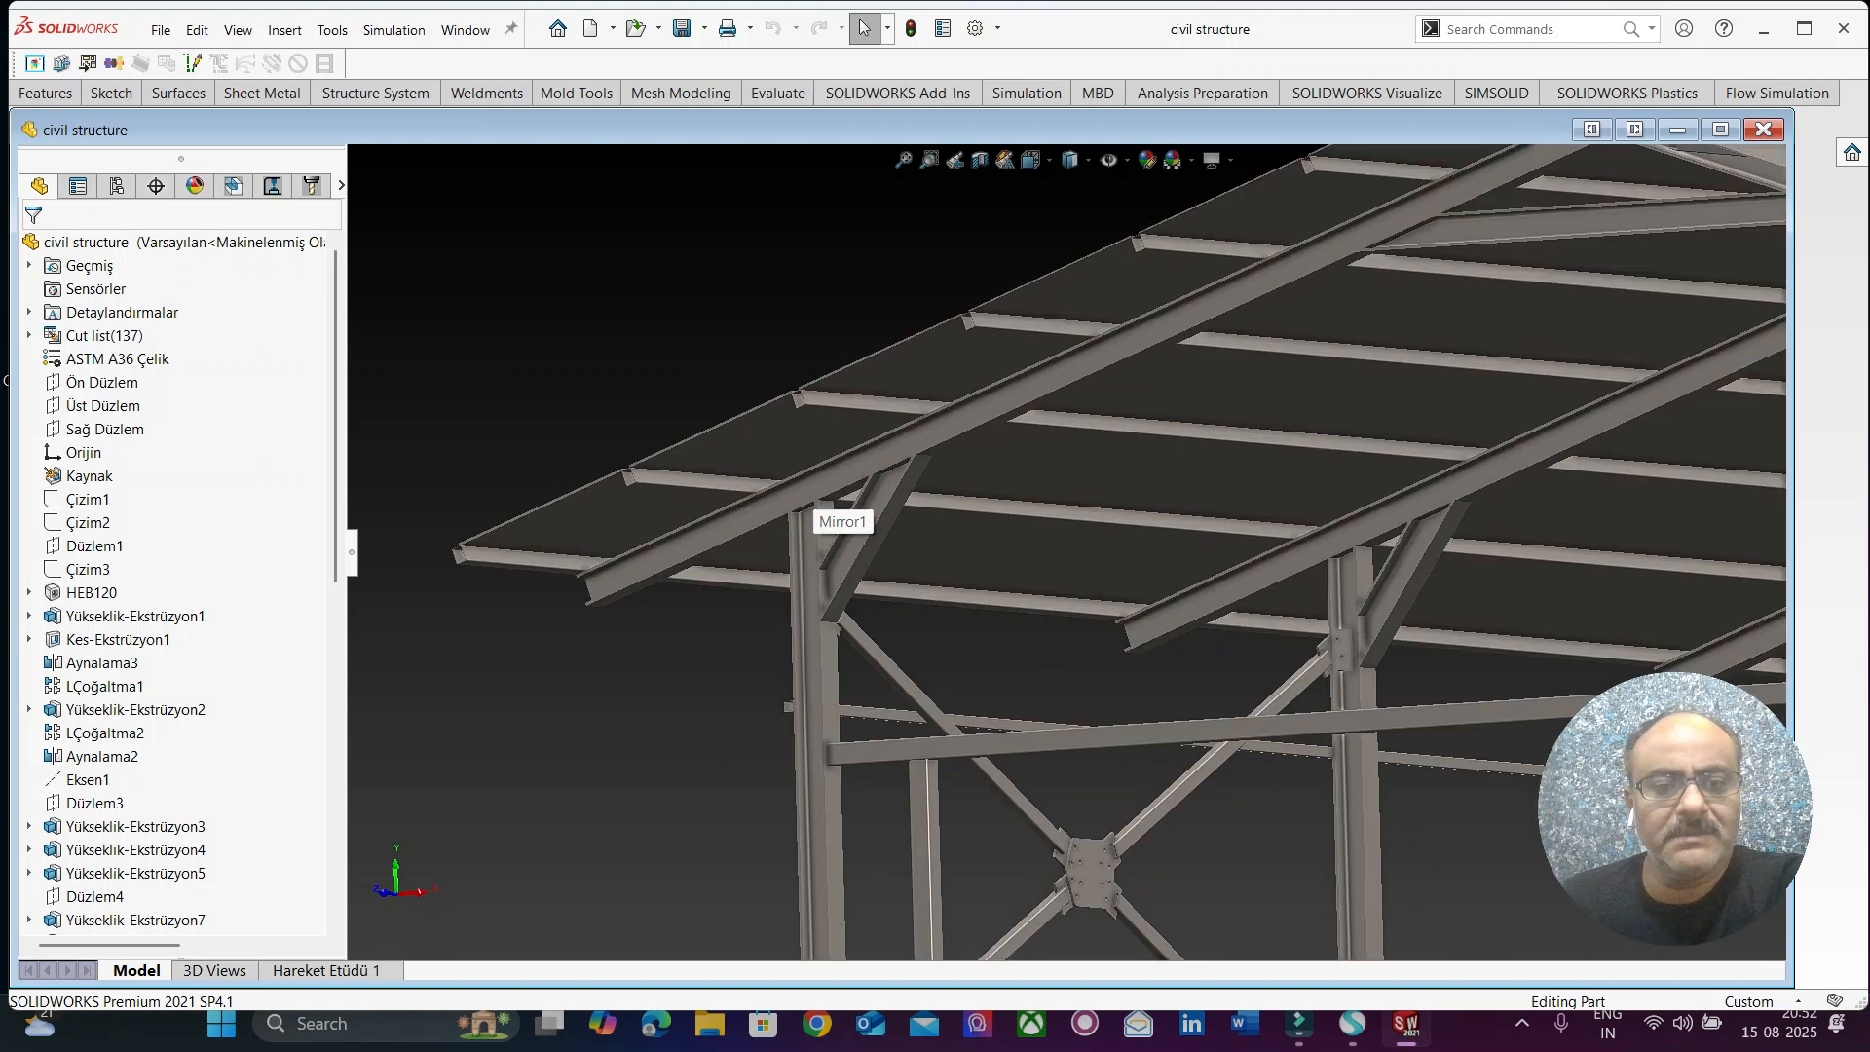
Examine the overall steel shed, including its roof sheets, columns, horizontal beams and cross bracing.
scroll(828, 515, up, 2)
middle_drag(816, 489, 764, 476)
middle_drag(904, 499, 947, 579)
scroll(1071, 526, up, 4)
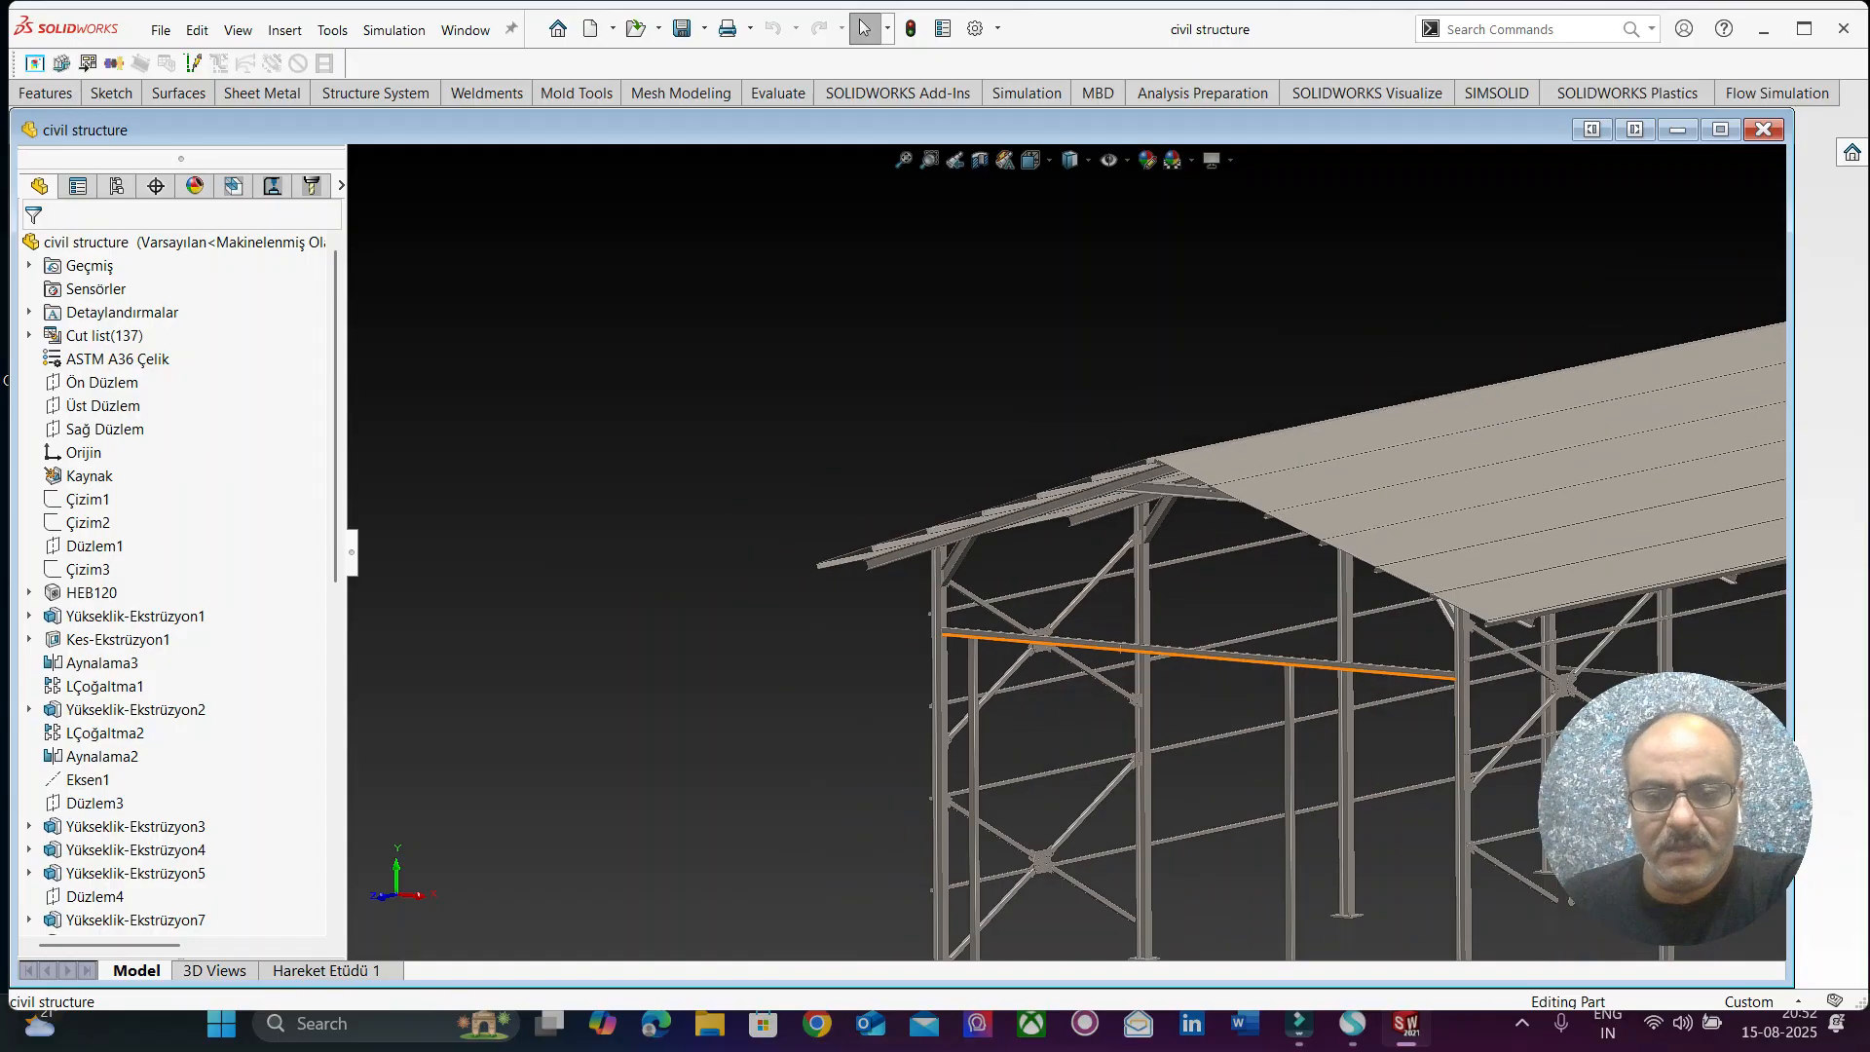
scroll(1407, 735, down, 3)
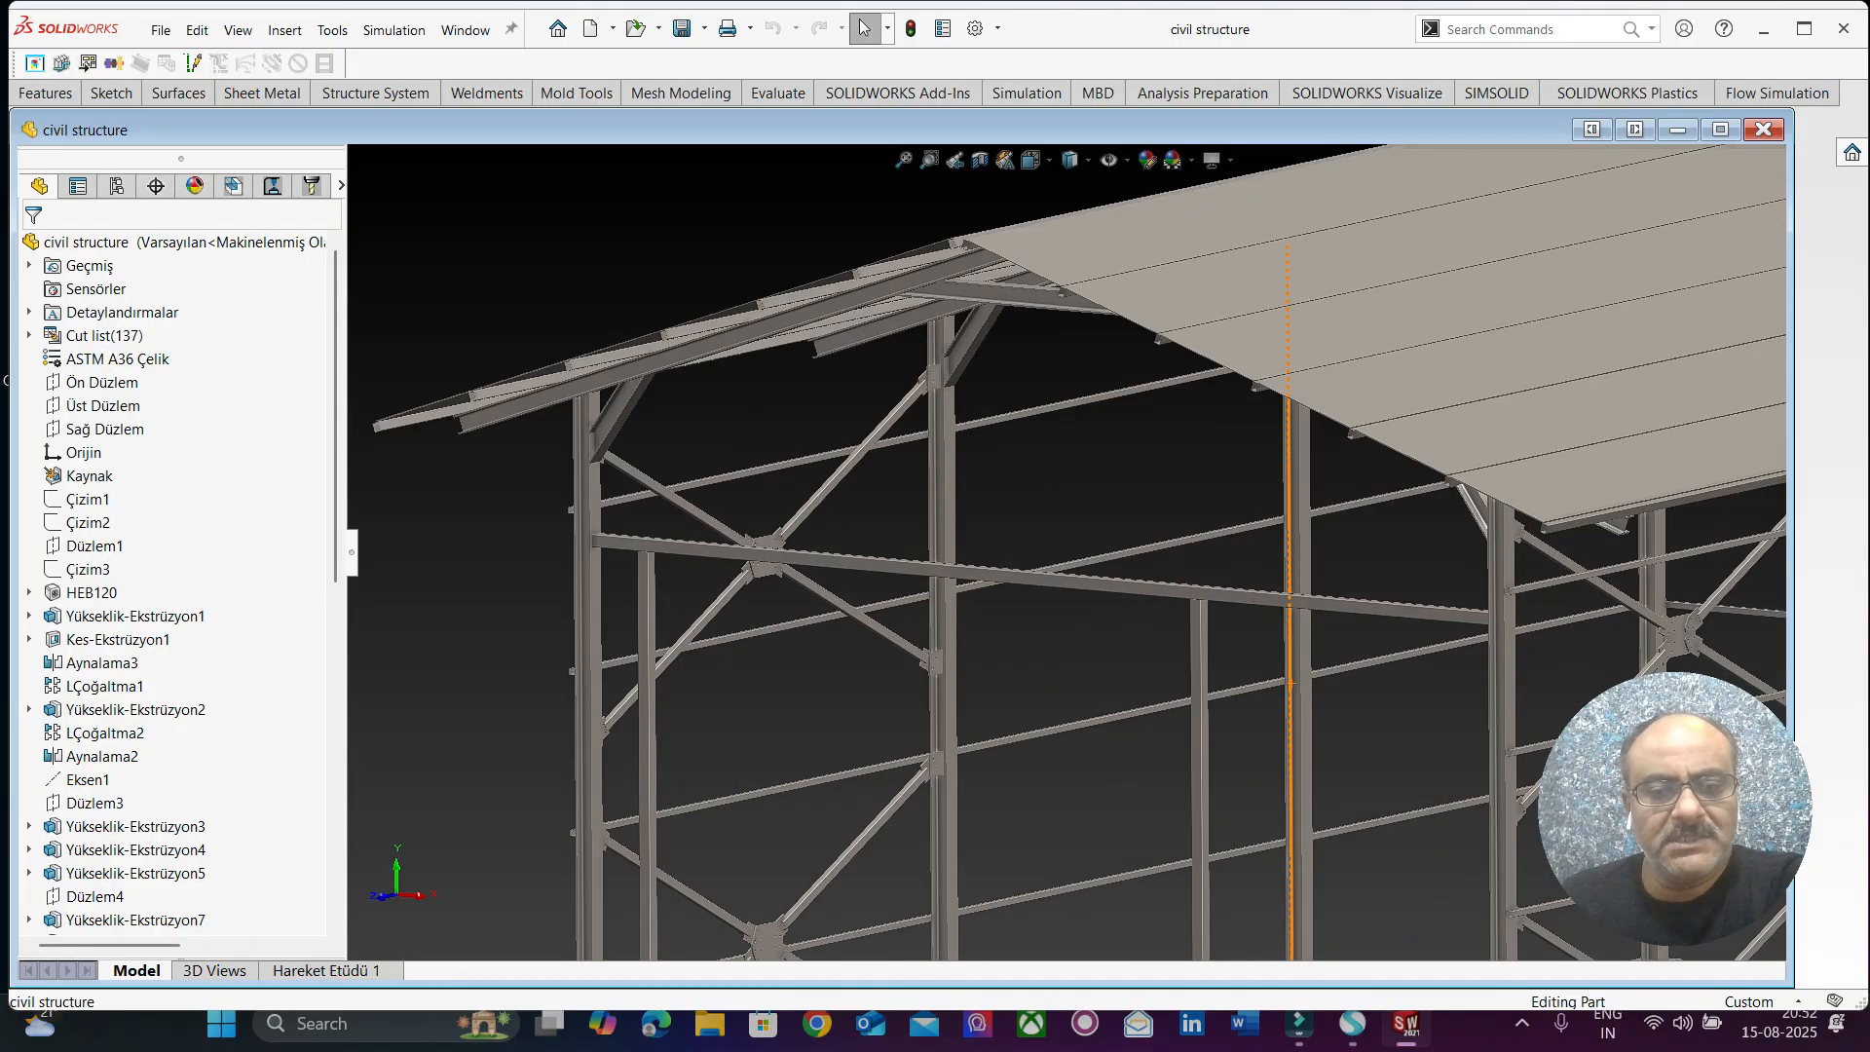
scroll(1383, 706, up, 4)
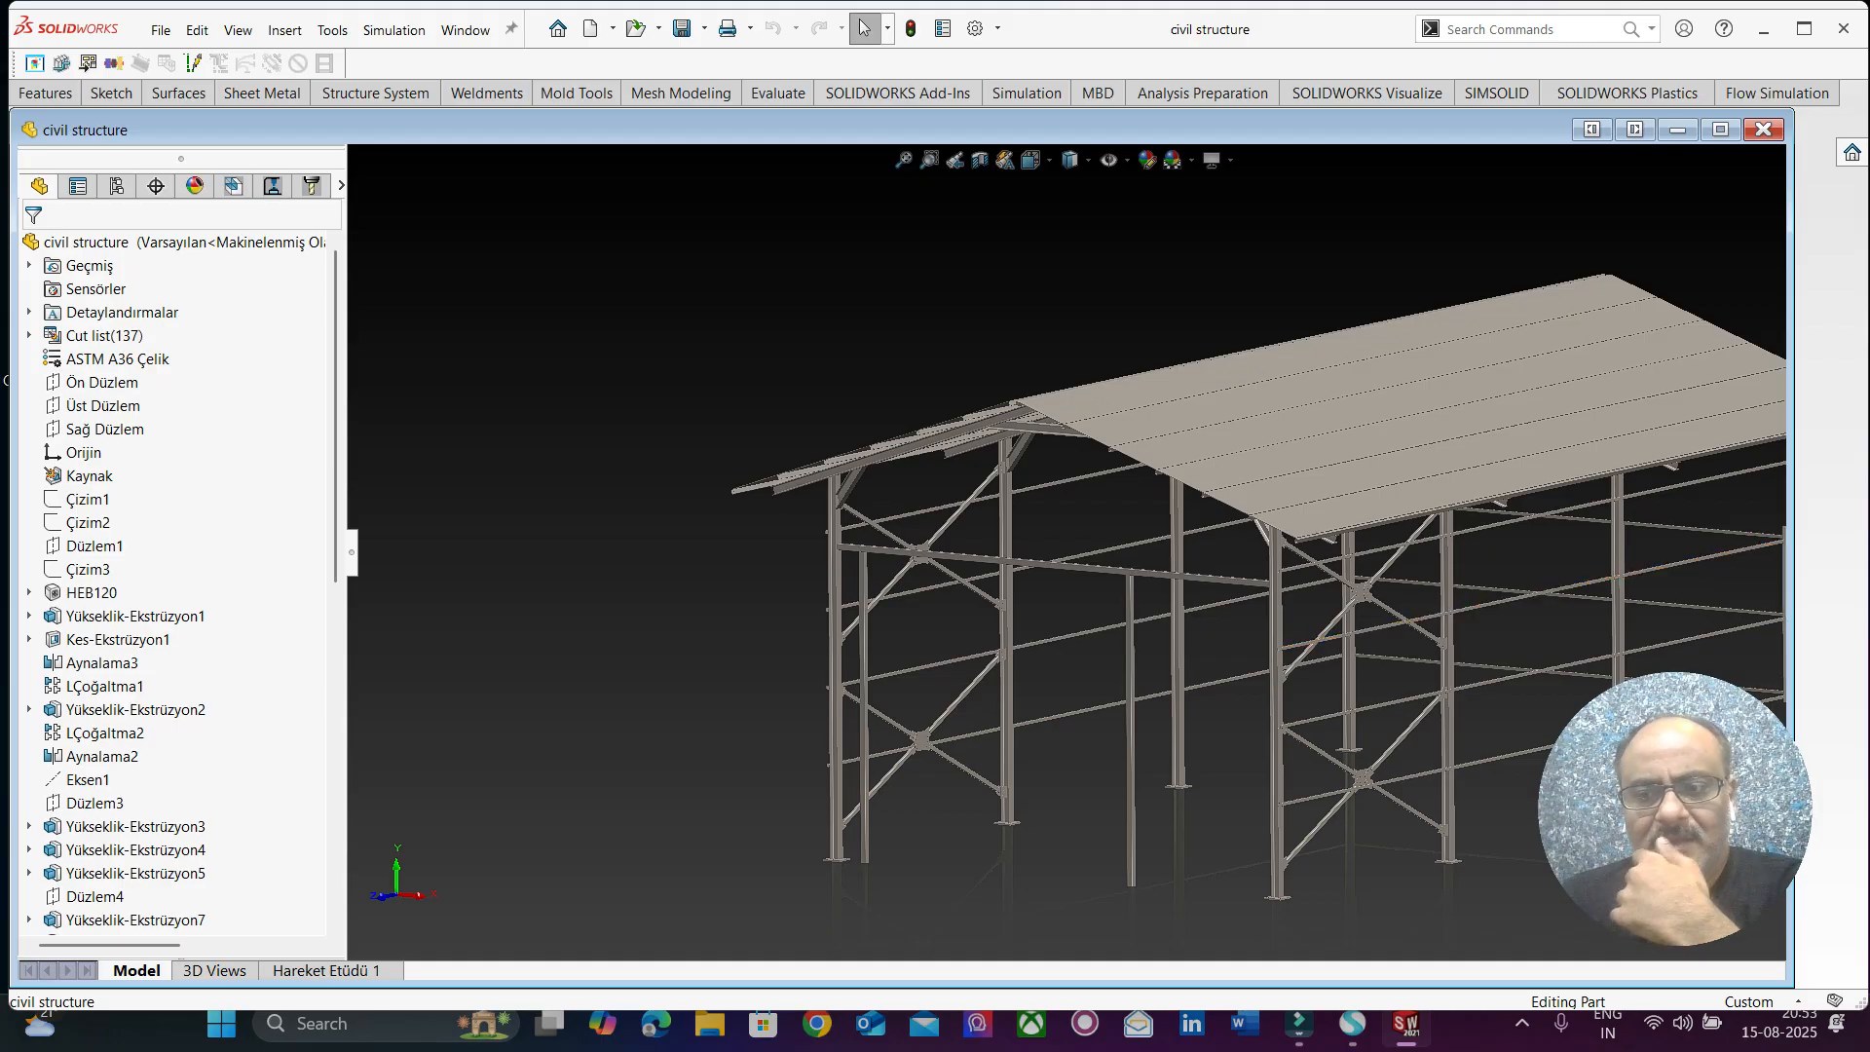
scroll(1073, 555, up, 3)
scroll(1456, 590, down, 4)
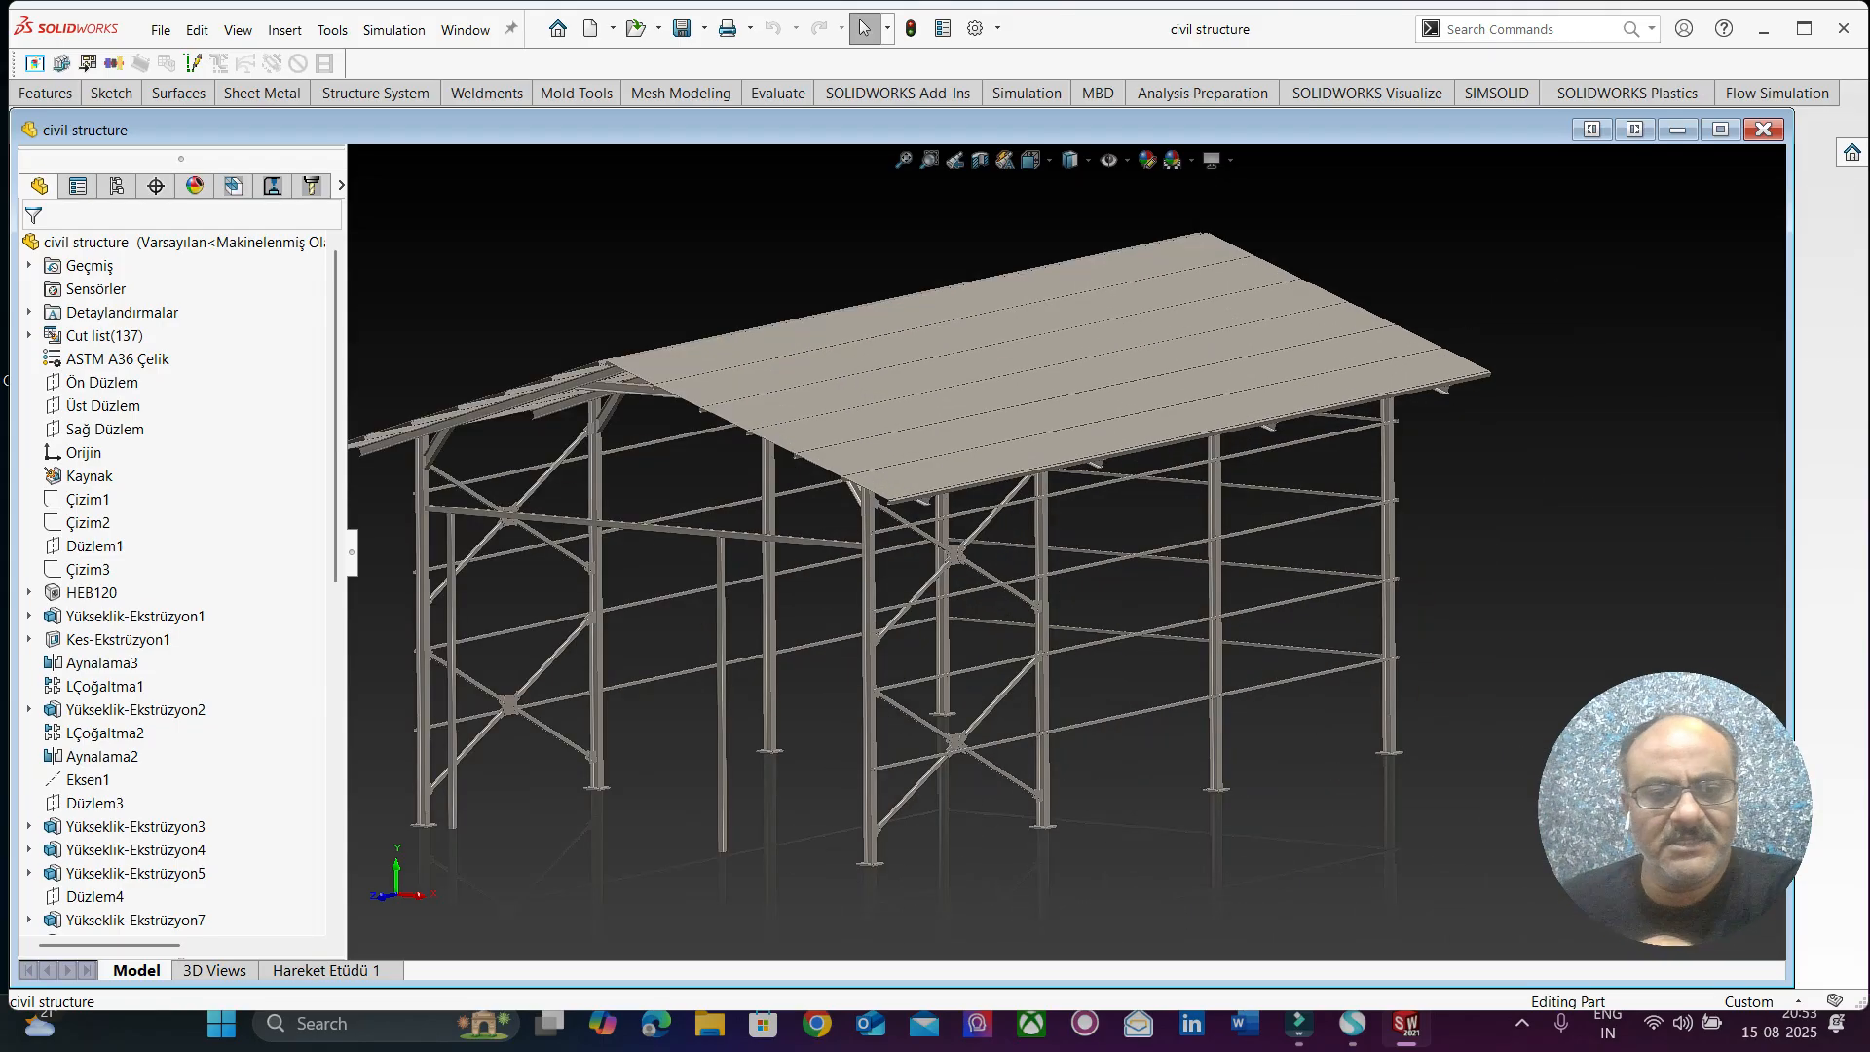
scroll(1159, 543, up, 3)
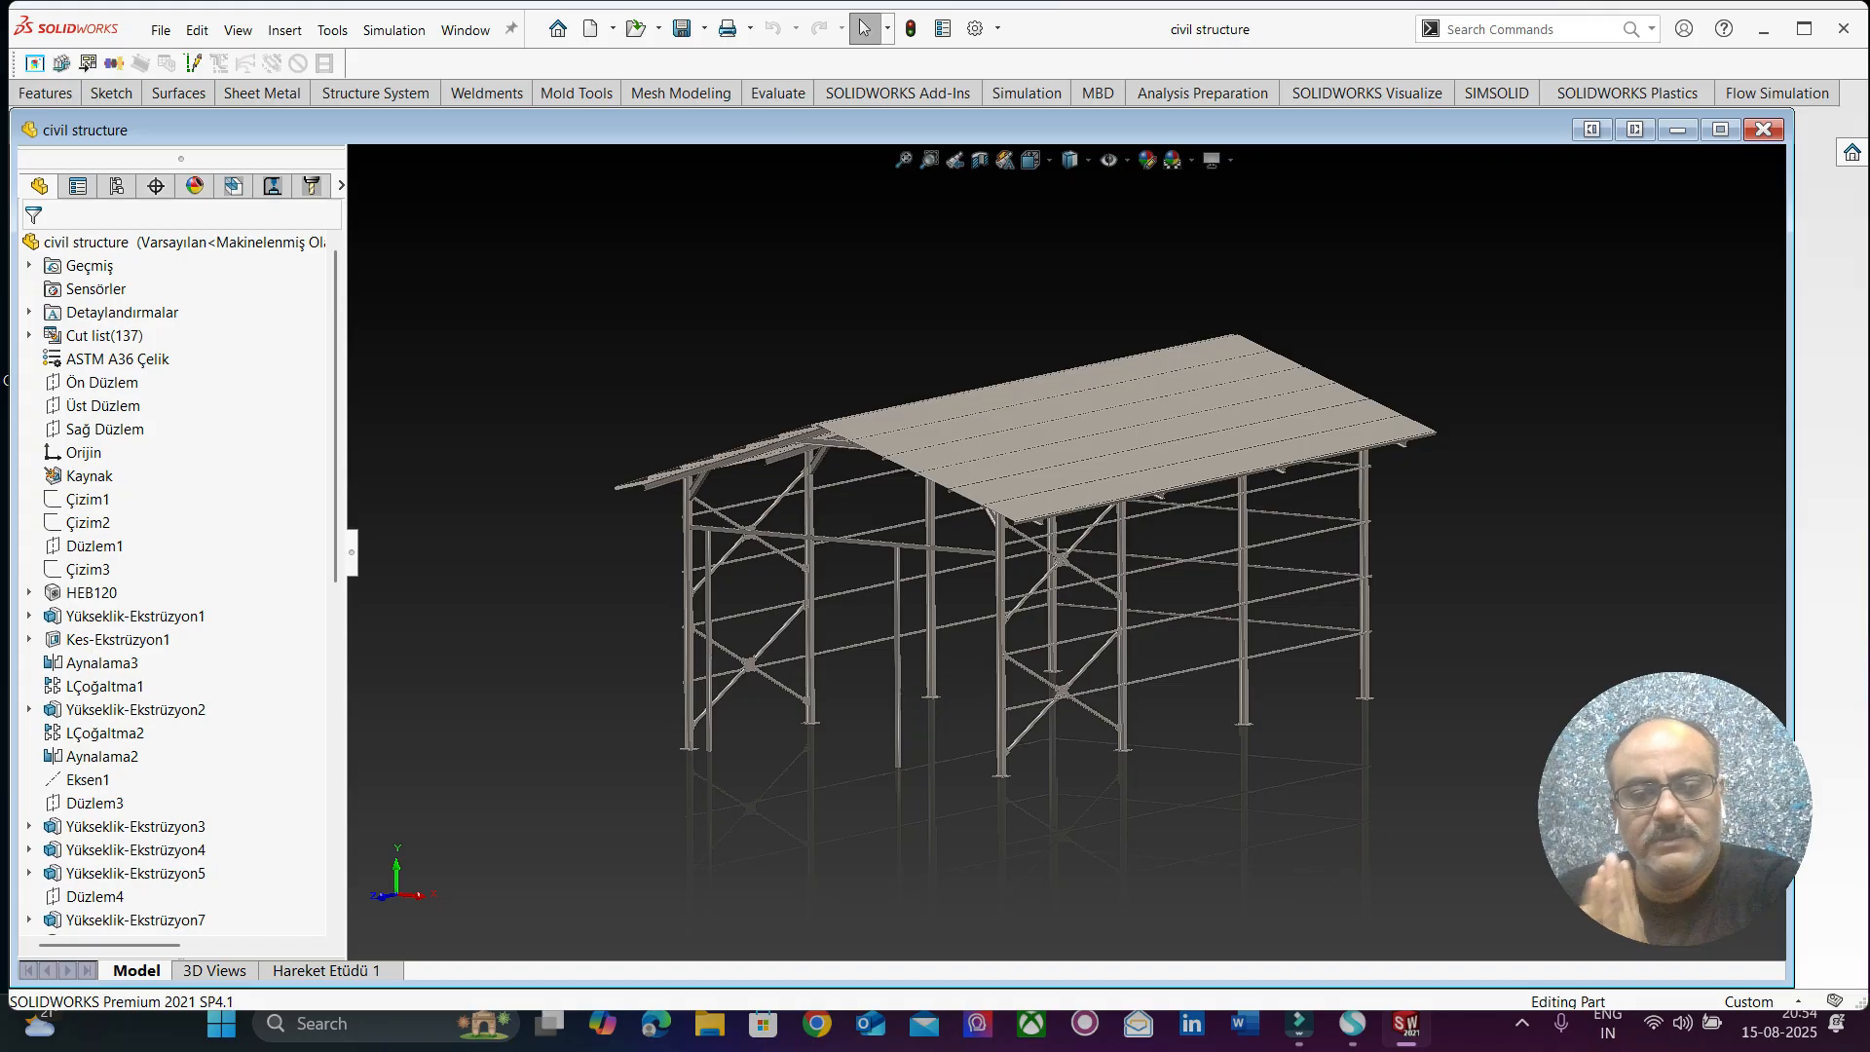
Inspect the HEB120 column foot and its drilled base plate up close from several angles.
scroll(693, 730, down, 10)
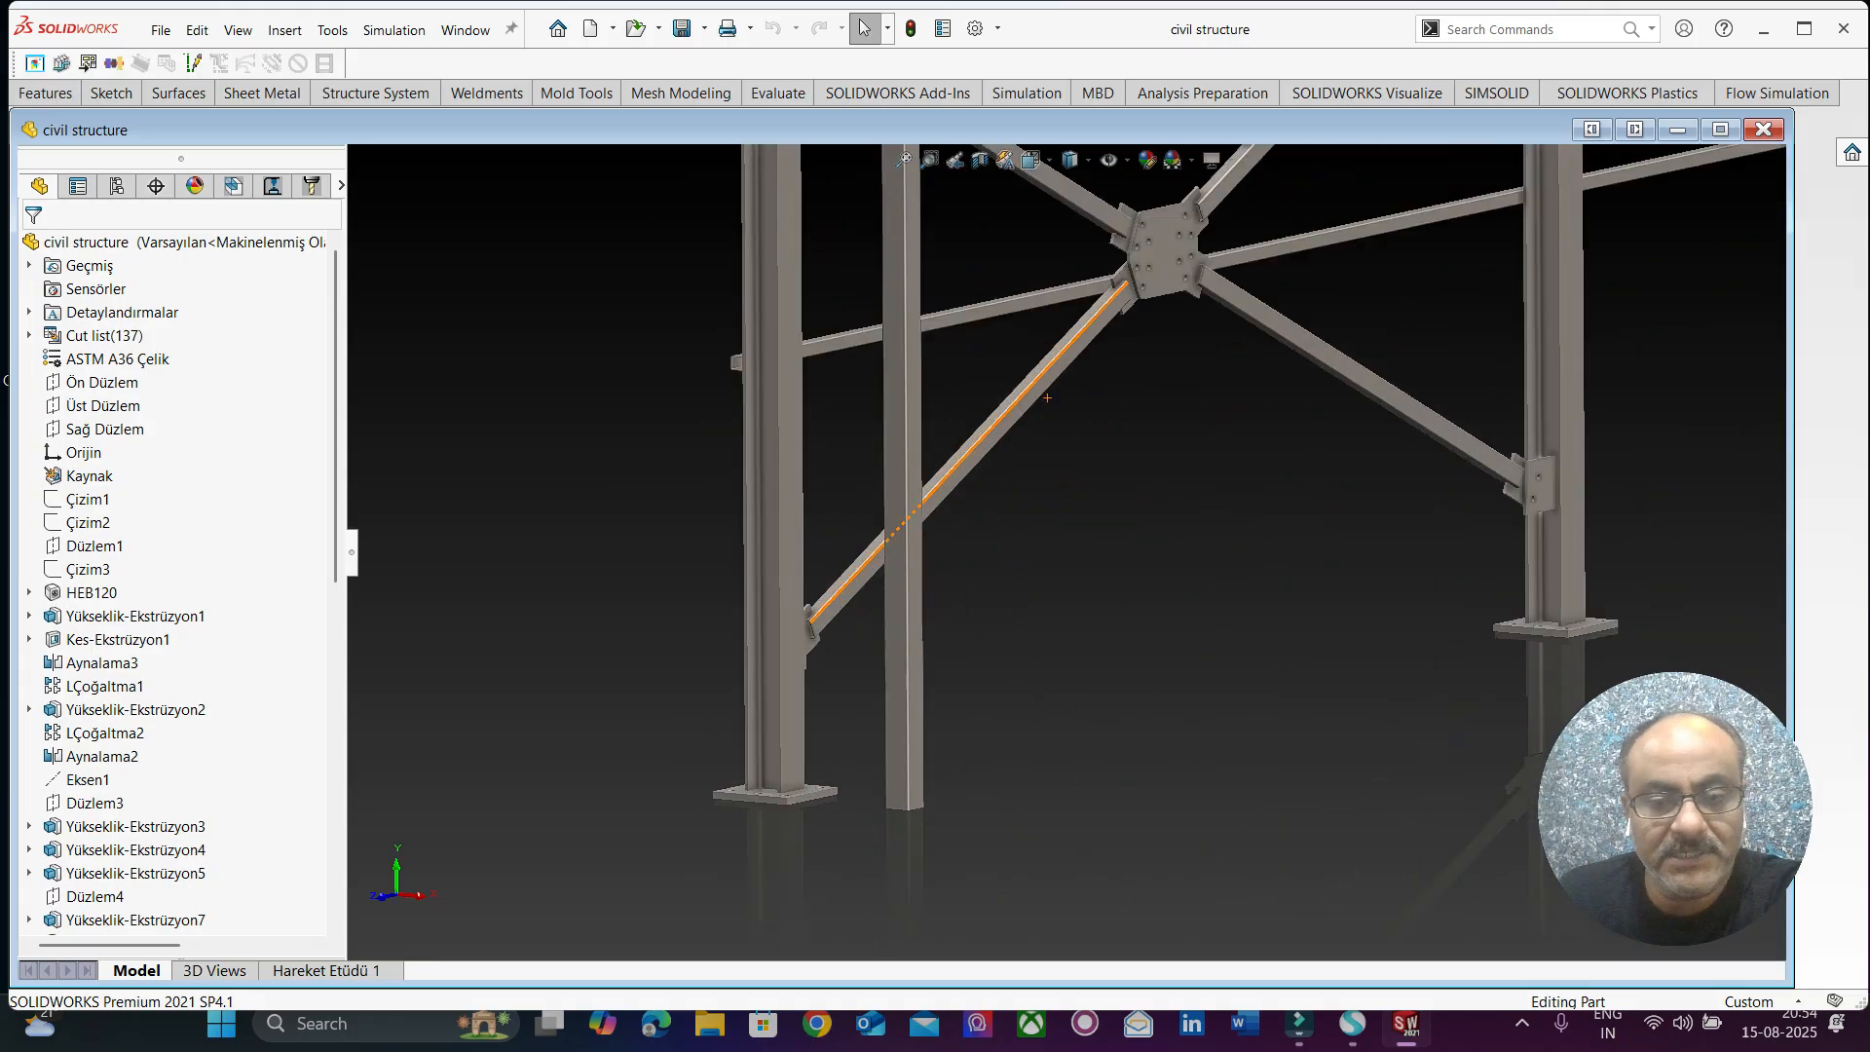
scroll(686, 676, down, 4)
scroll(865, 722, up, 2)
scroll(865, 722, down, 1)
middle_drag(868, 717, 1167, 727)
scroll(977, 694, up, 3)
scroll(975, 693, down, 3)
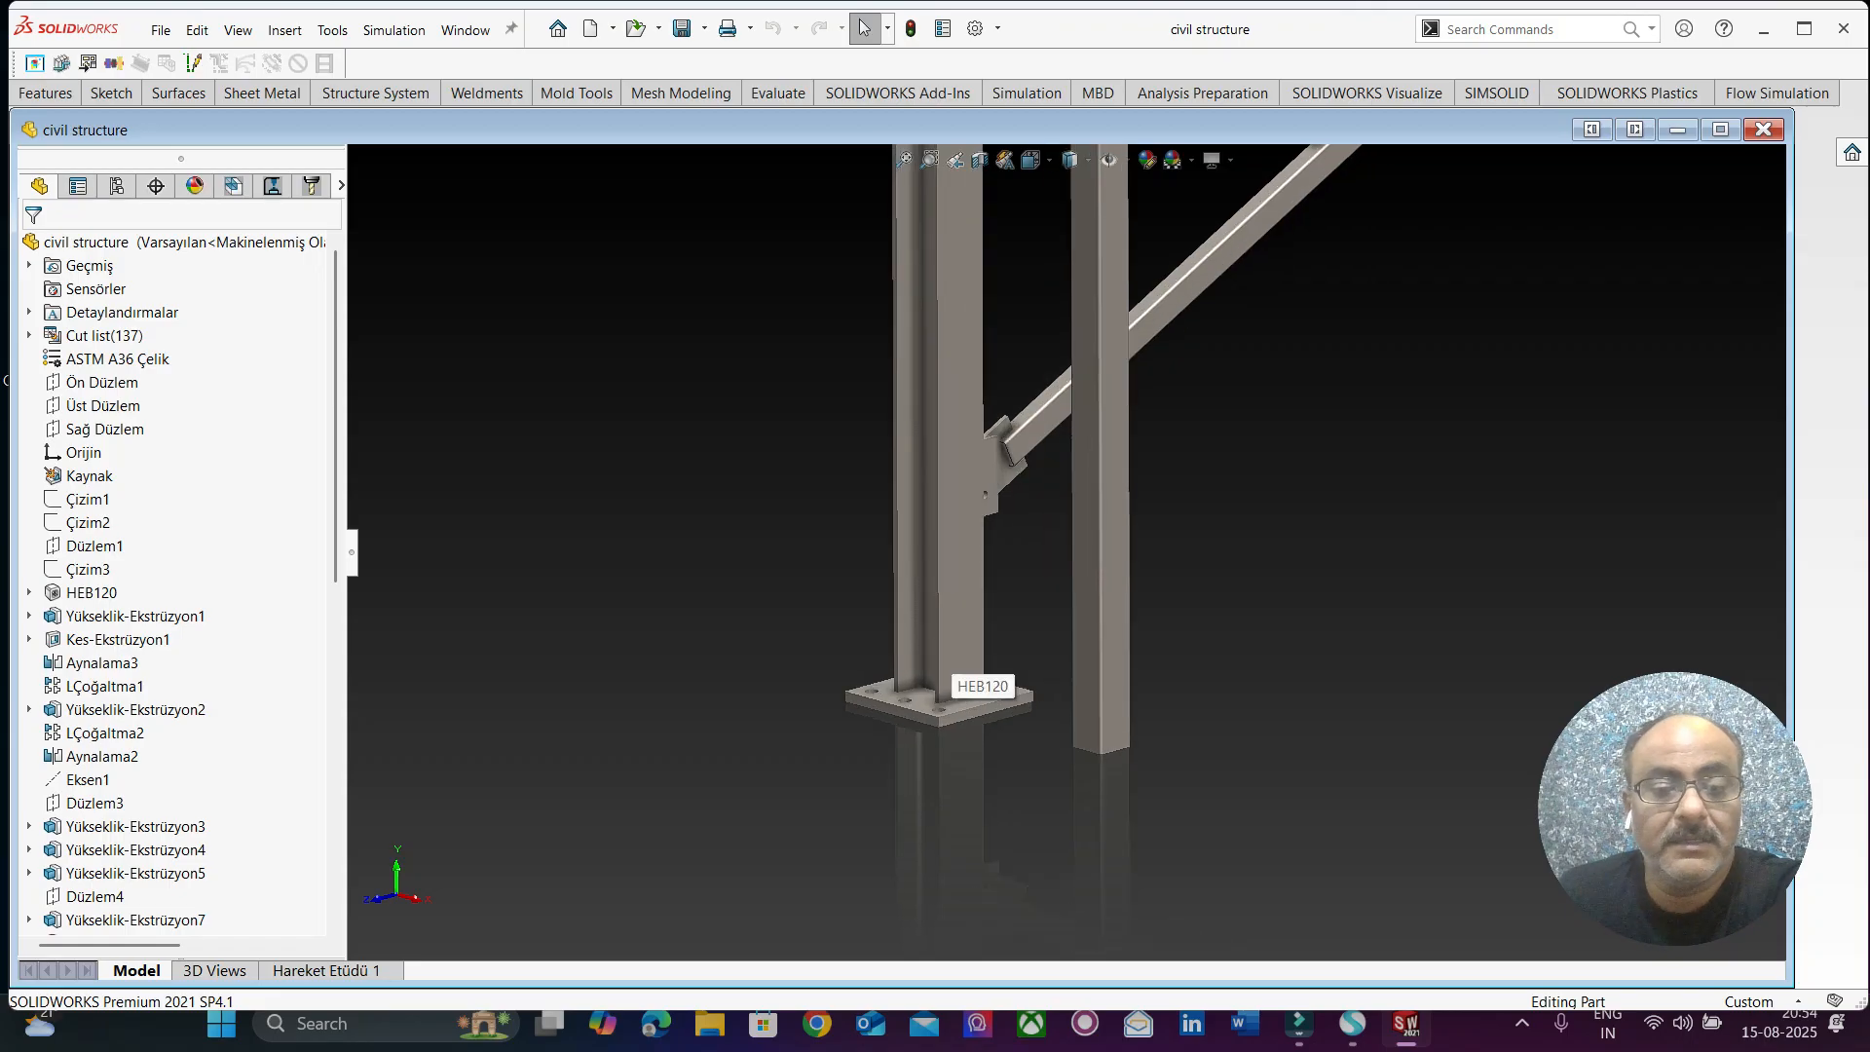
scroll(976, 694, down, 4)
scroll(977, 694, up, 2)
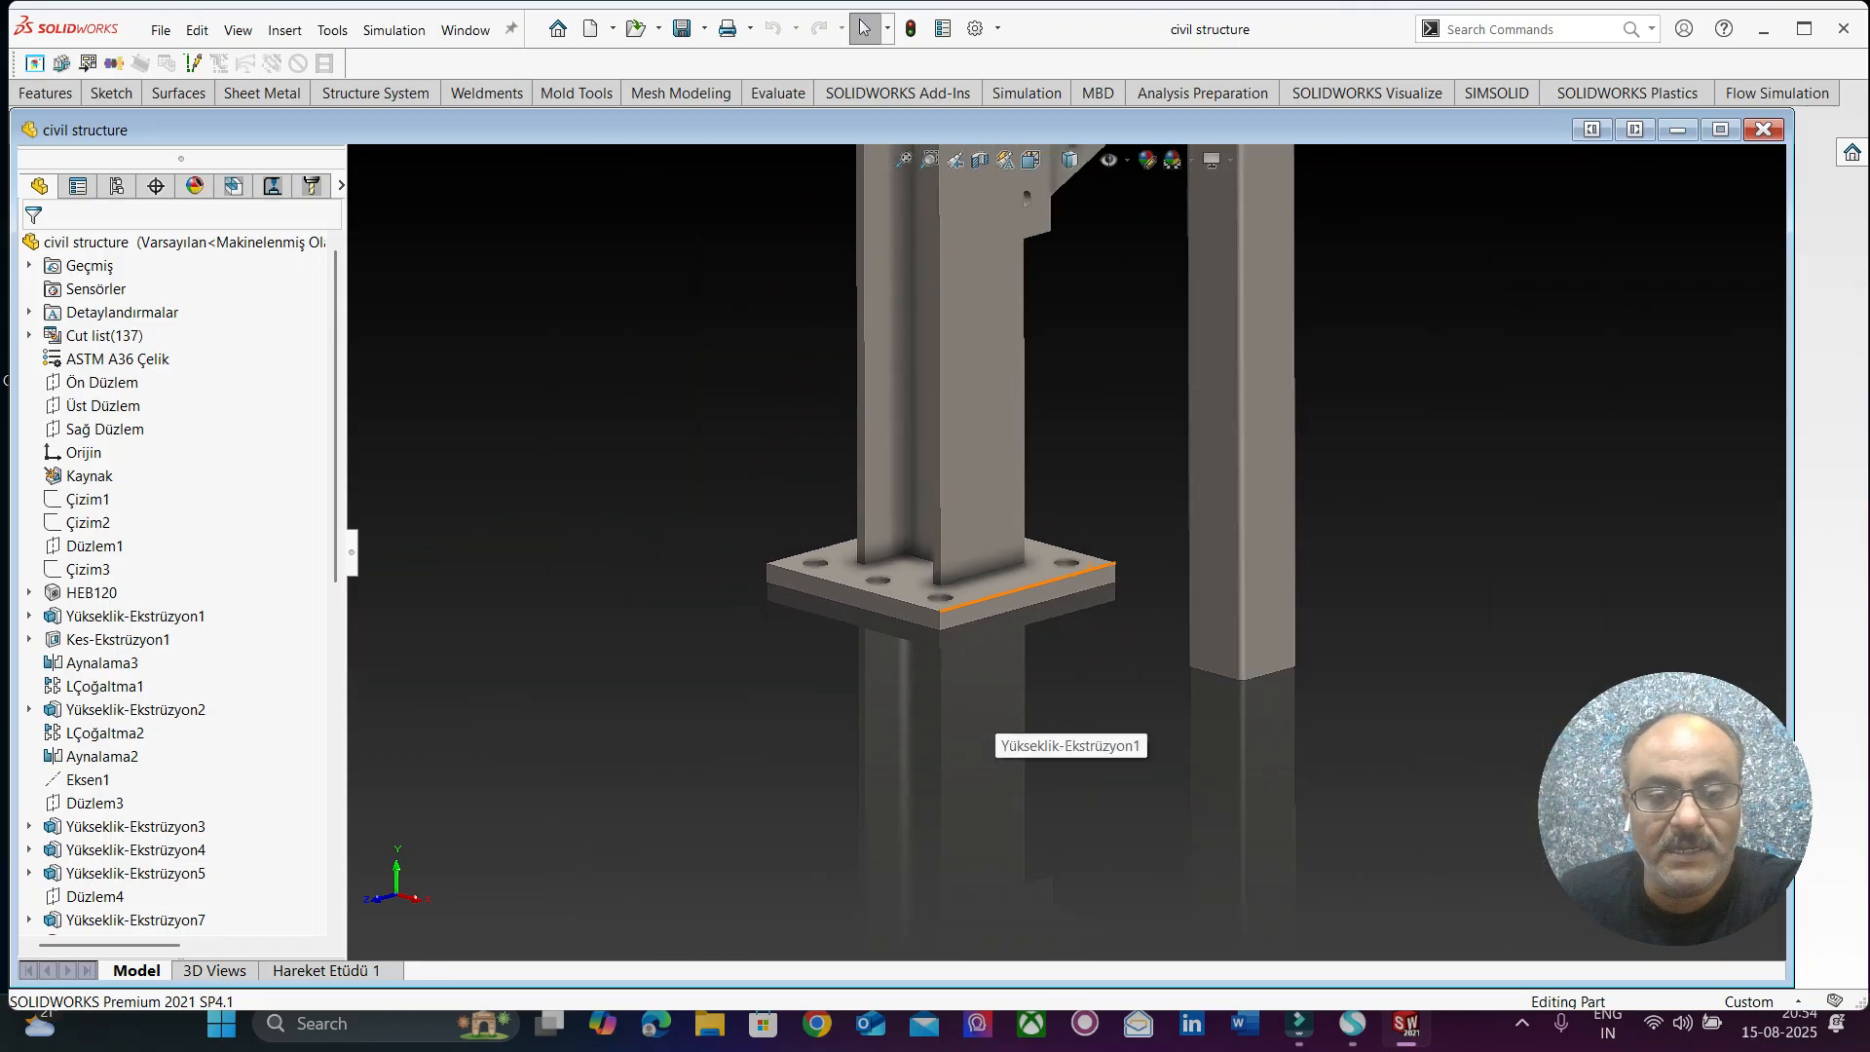
scroll(976, 695, down, 2)
middle_drag(977, 695, 1014, 722)
scroll(1159, 628, up, 2)
scroll(1159, 629, down, 2)
mouse_move(1100, 603)
middle_down()
mouse_move(1083, 569)
mouse_move(1092, 588)
middle_up()
scroll(1083, 570, up, 5)
Inspect the bolted gusset plates that connect the diagonal cross braces to each other and to the columns.
scroll(1120, 170, down, 3)
scroll(1144, 403, down, 3)
middle_drag(1144, 403, 978, 467)
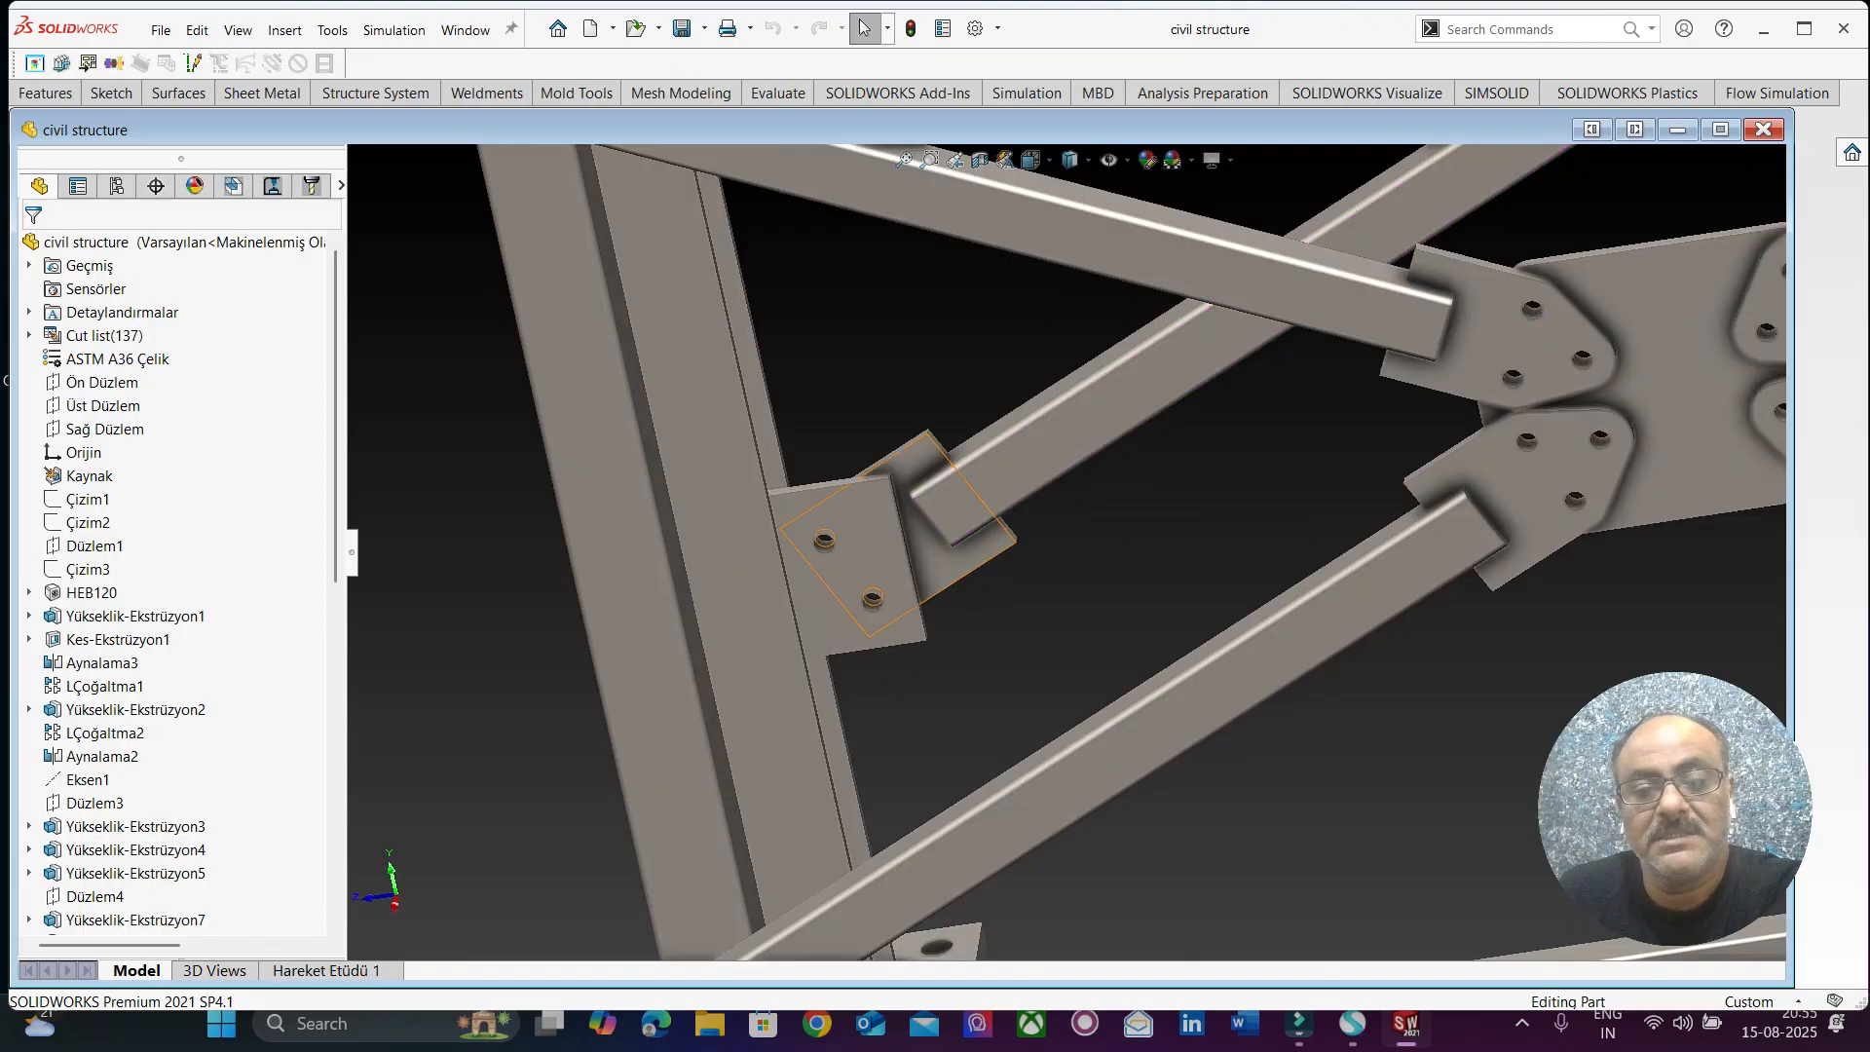
scroll(881, 561, down, 2)
scroll(896, 562, down, 2)
middle_drag(911, 565, 1135, 584)
middle_drag(954, 541, 1003, 526)
scroll(1046, 541, up, 10)
scroll(867, 209, down, 9)
scroll(1049, 552, up, 5)
scroll(1050, 521, up, 4)
scroll(1042, 512, down, 2)
scroll(1047, 545, up, 3)
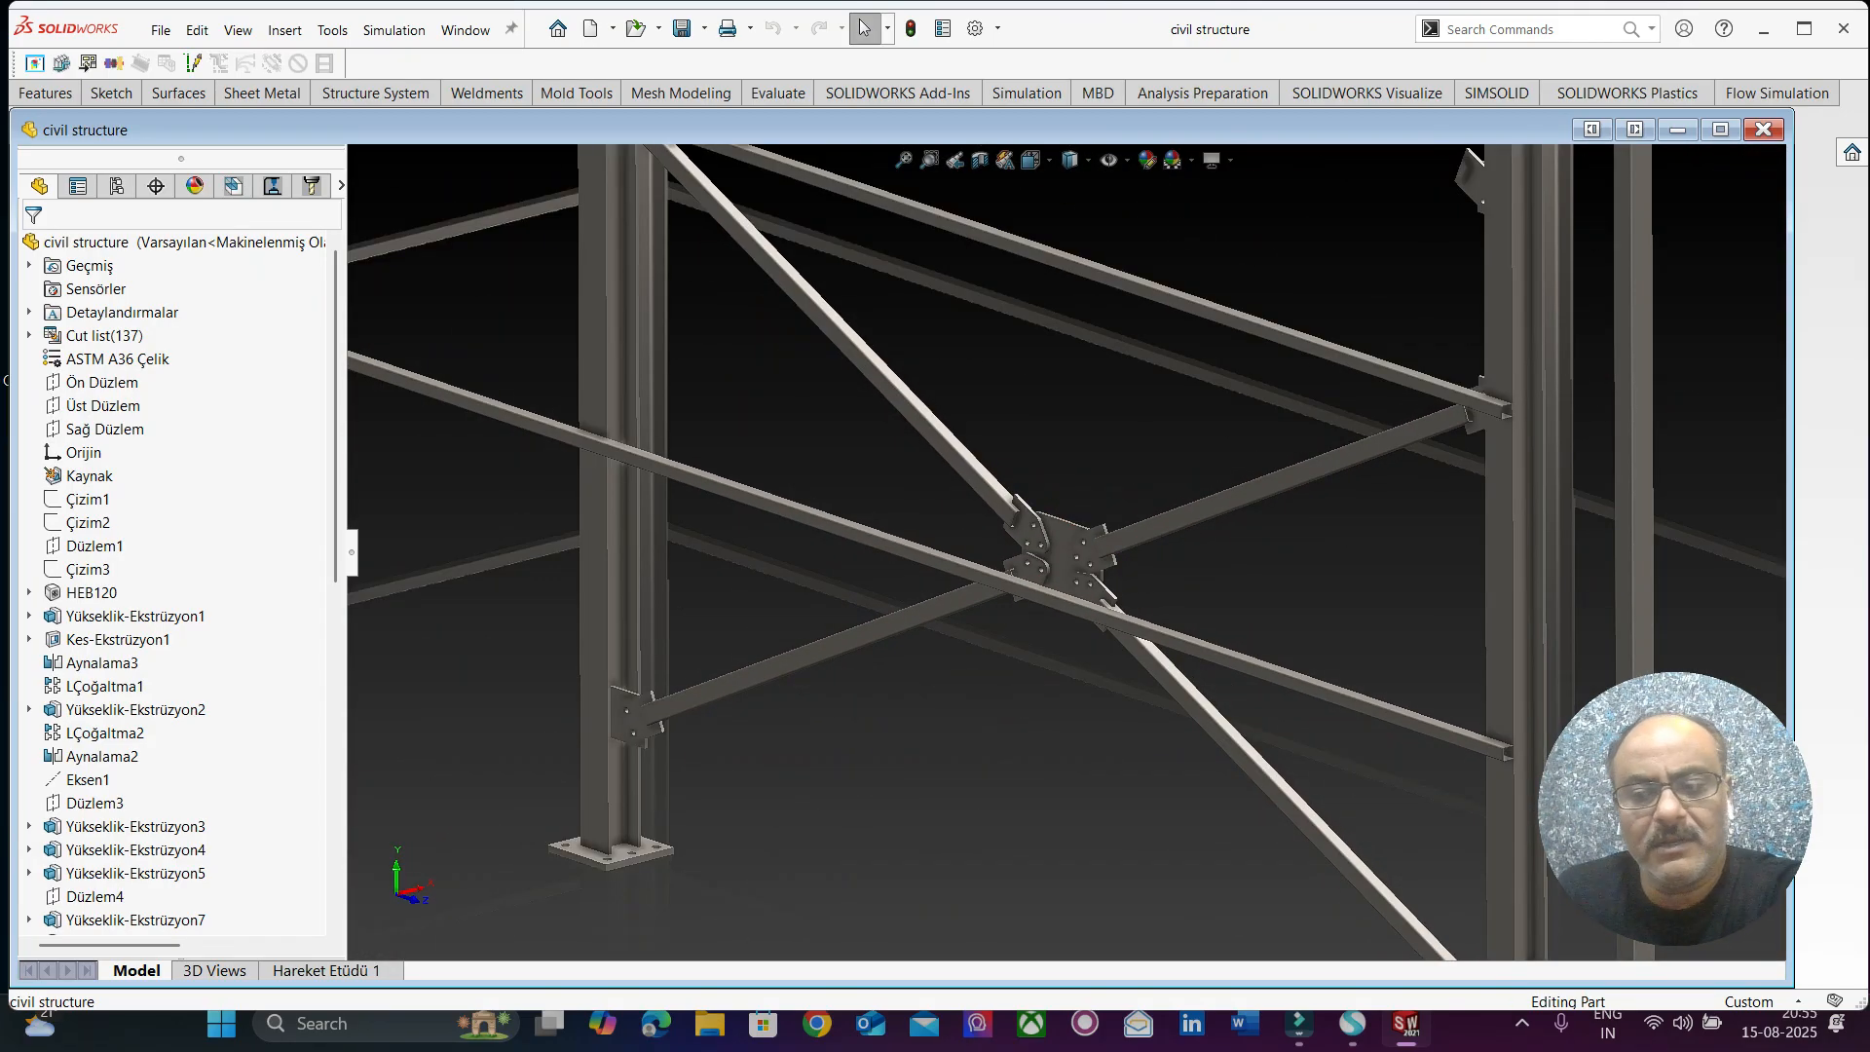
middle_drag(1058, 563, 1066, 540)
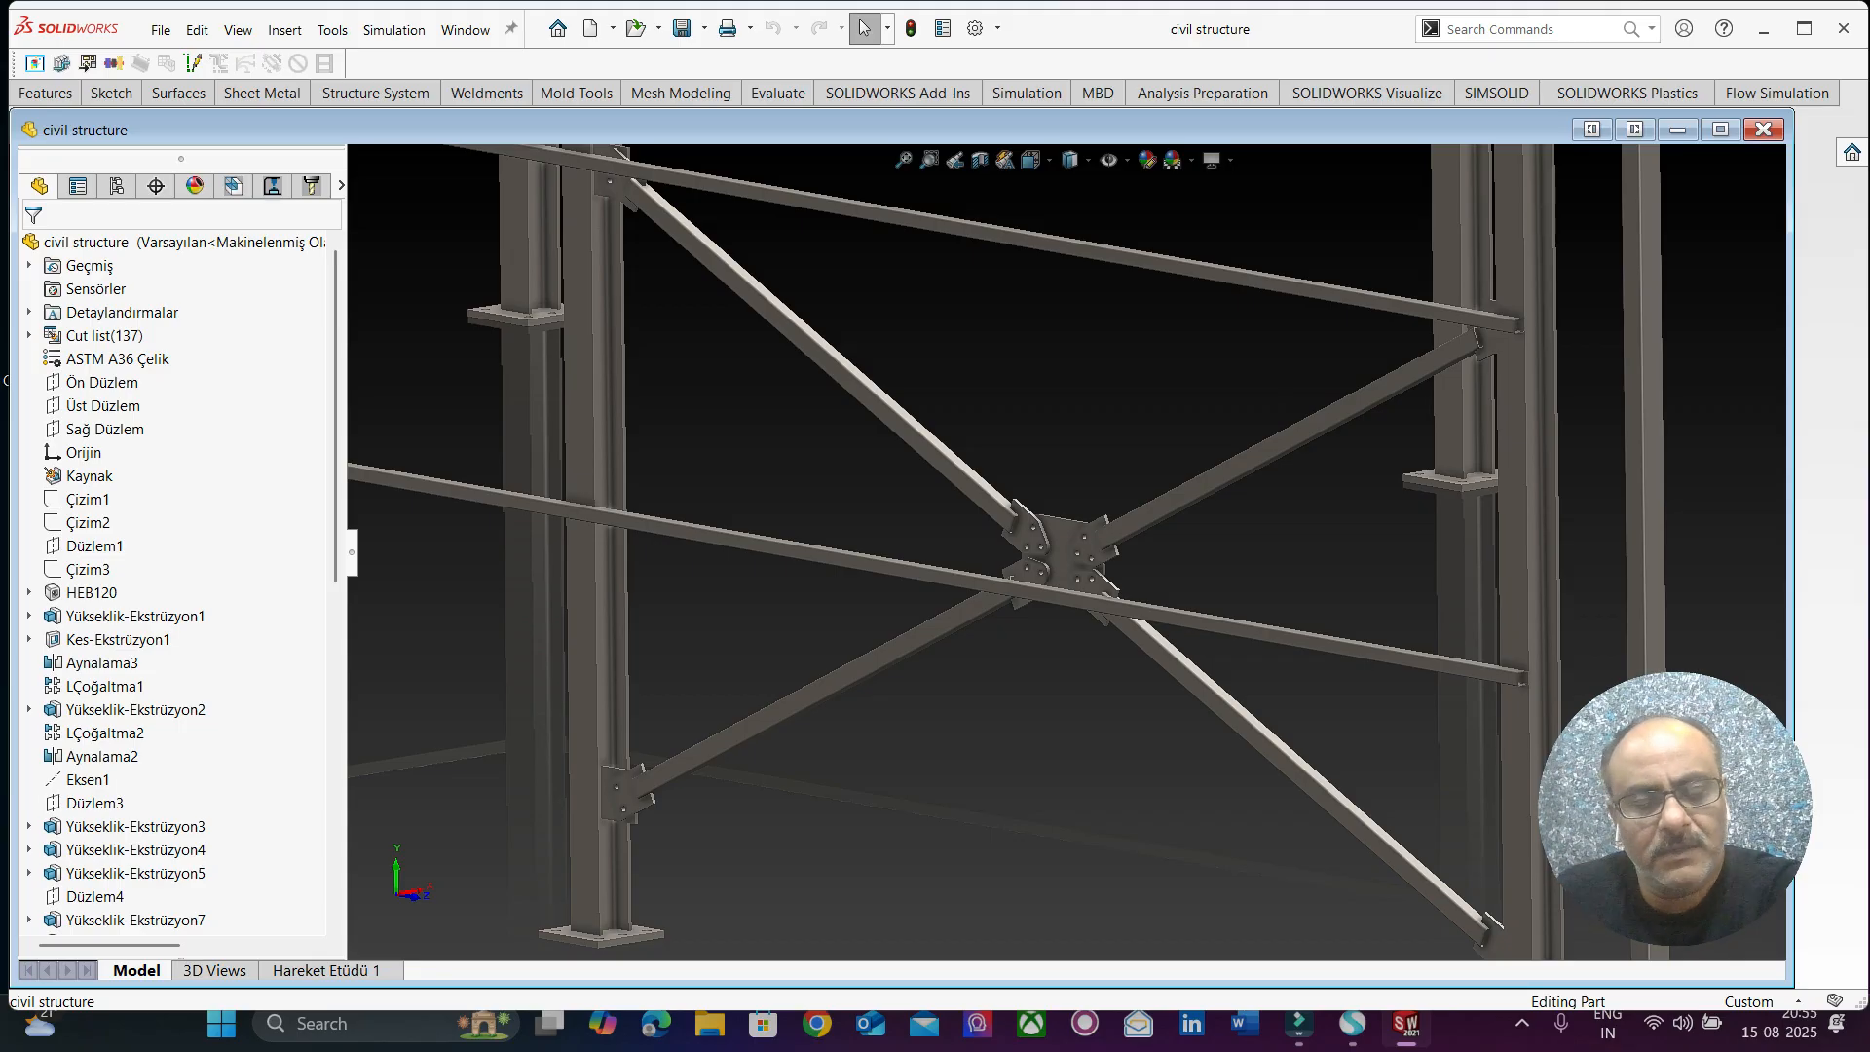
Examine the long side wall with its horizontal rails, columns and two-level cross bracing.
scroll(1061, 555, up, 3)
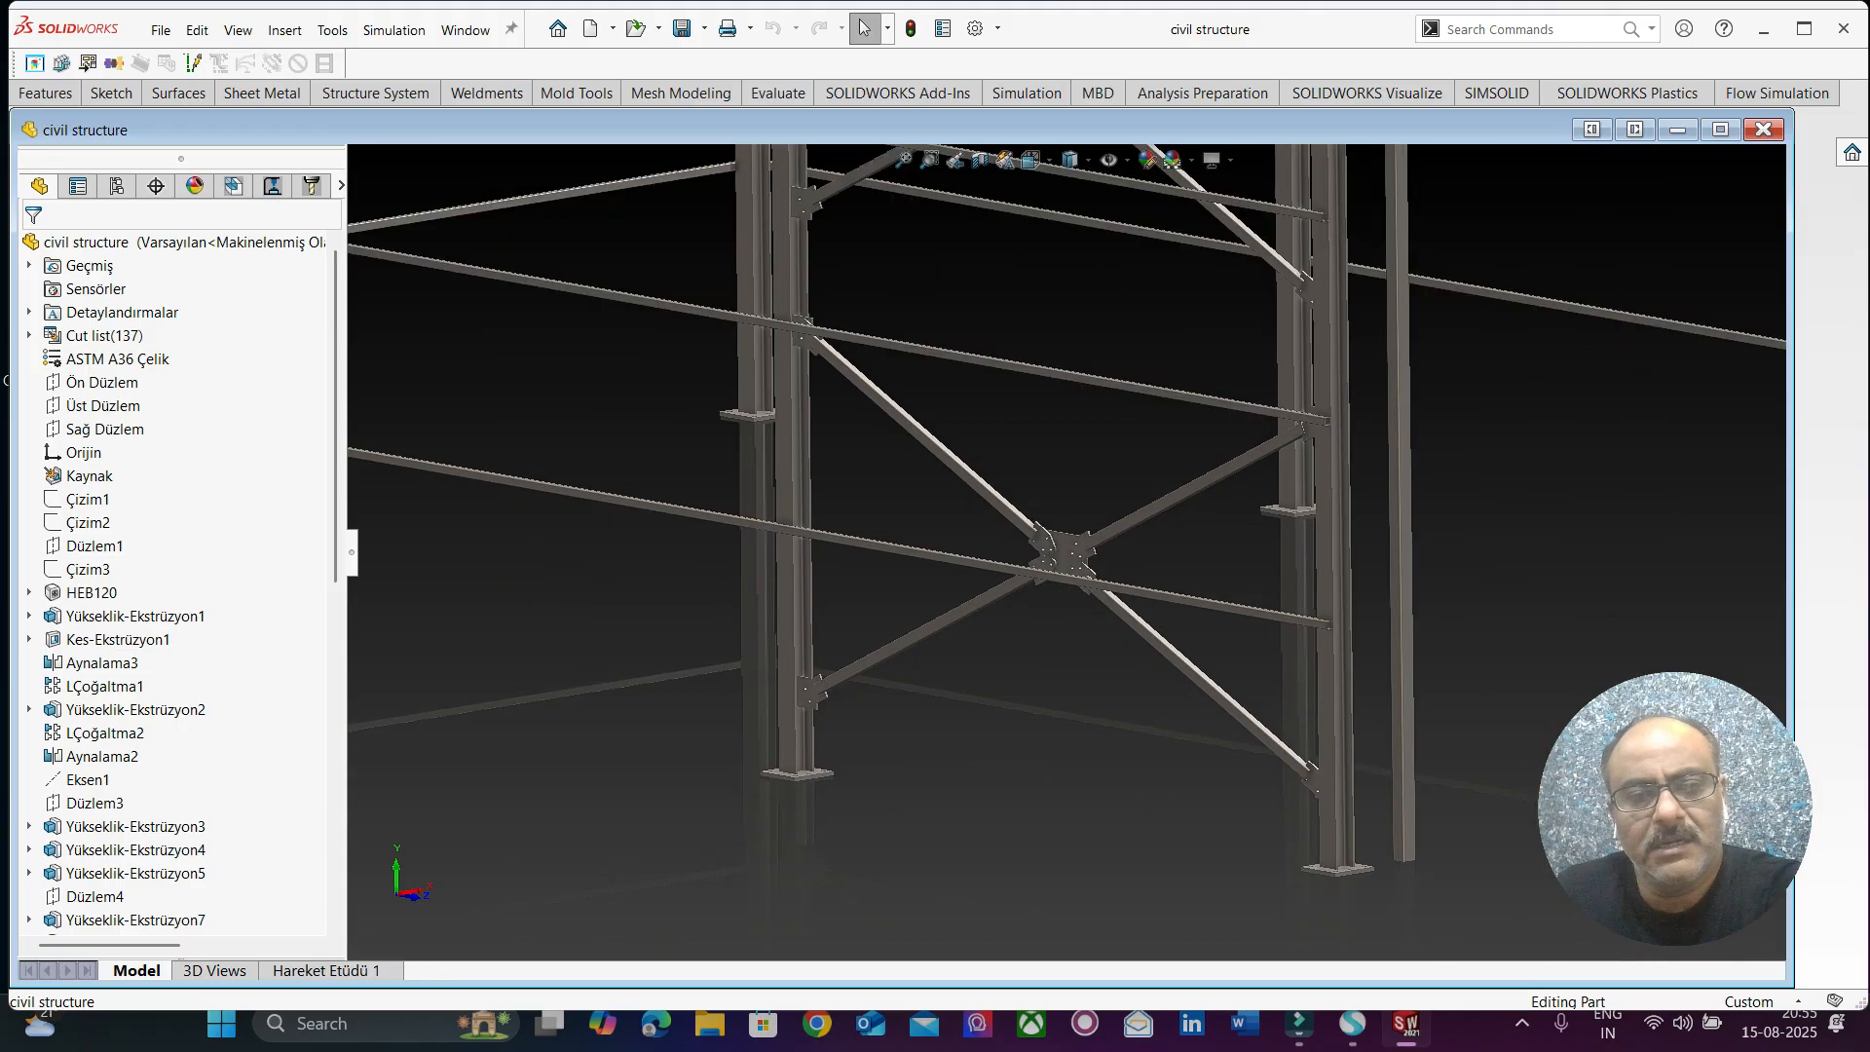
scroll(896, 391, up, 3)
scroll(896, 391, down, 8)
scroll(959, 378, up, 4)
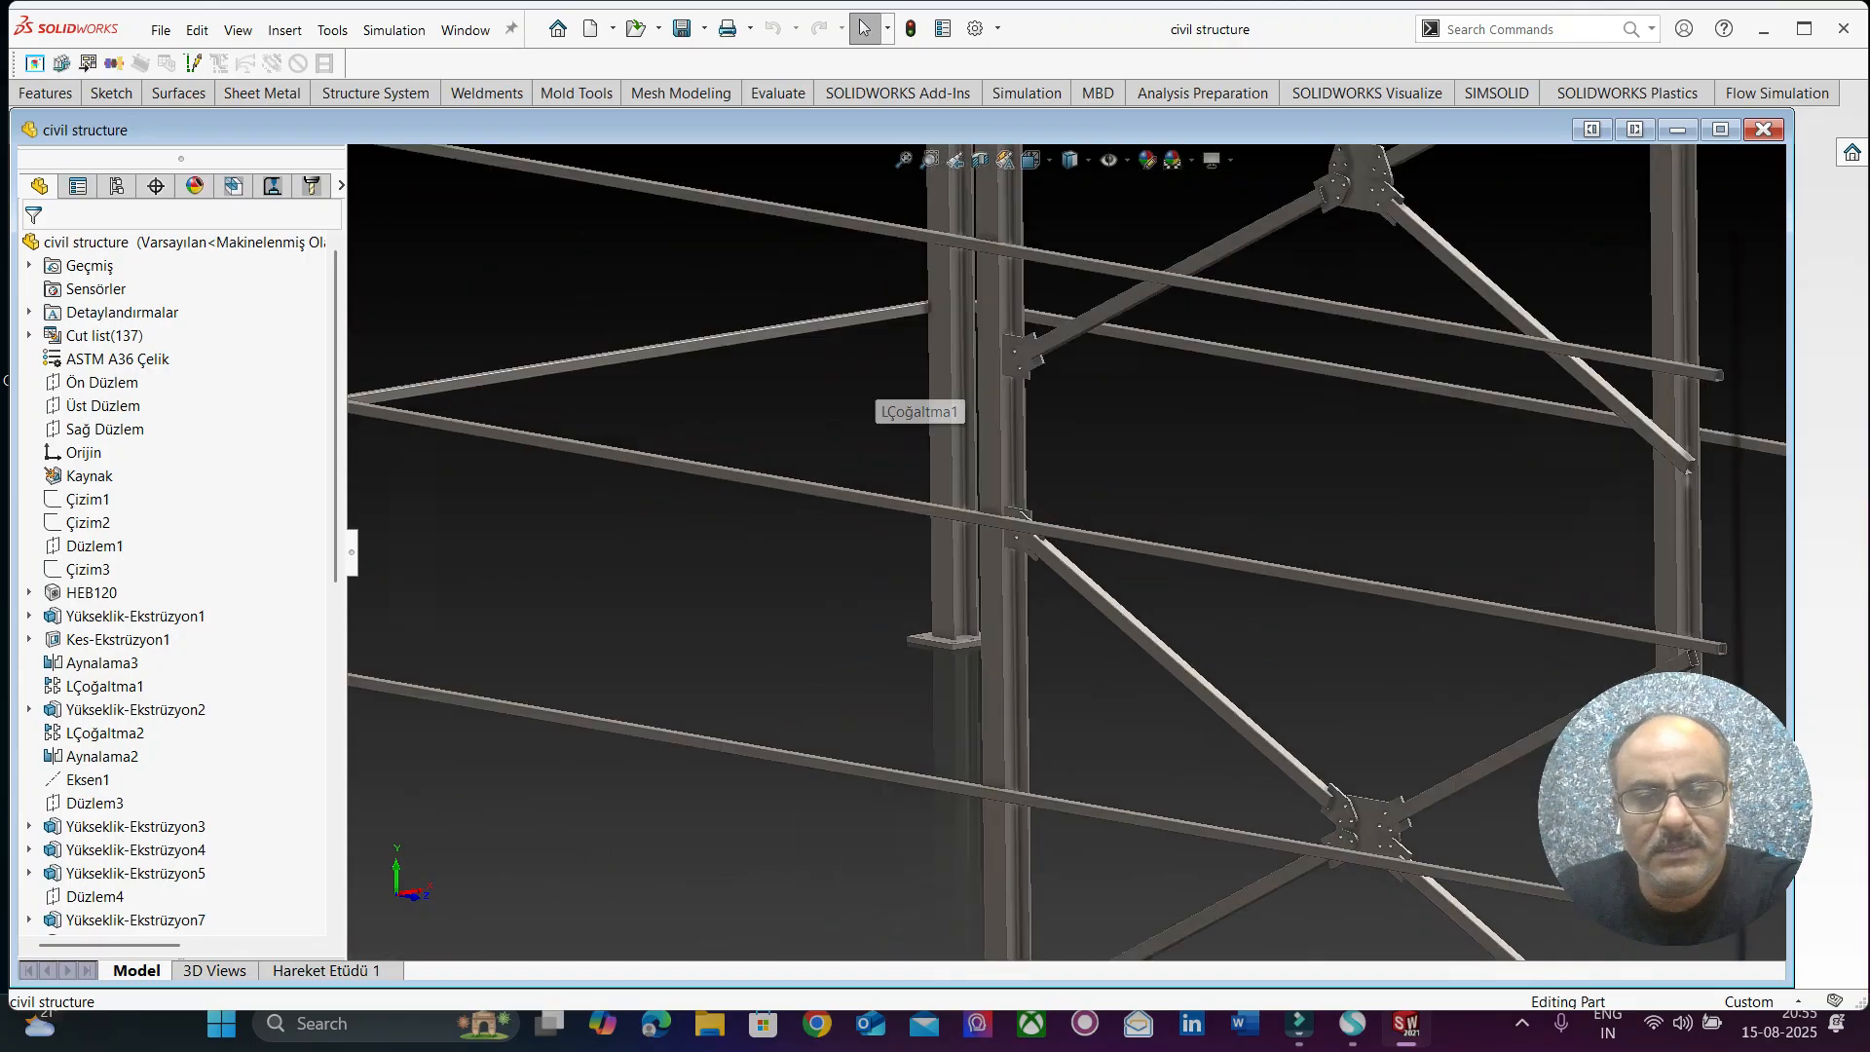
scroll(1062, 487, up, 5)
scroll(1061, 487, down, 5)
scroll(1061, 487, up, 5)
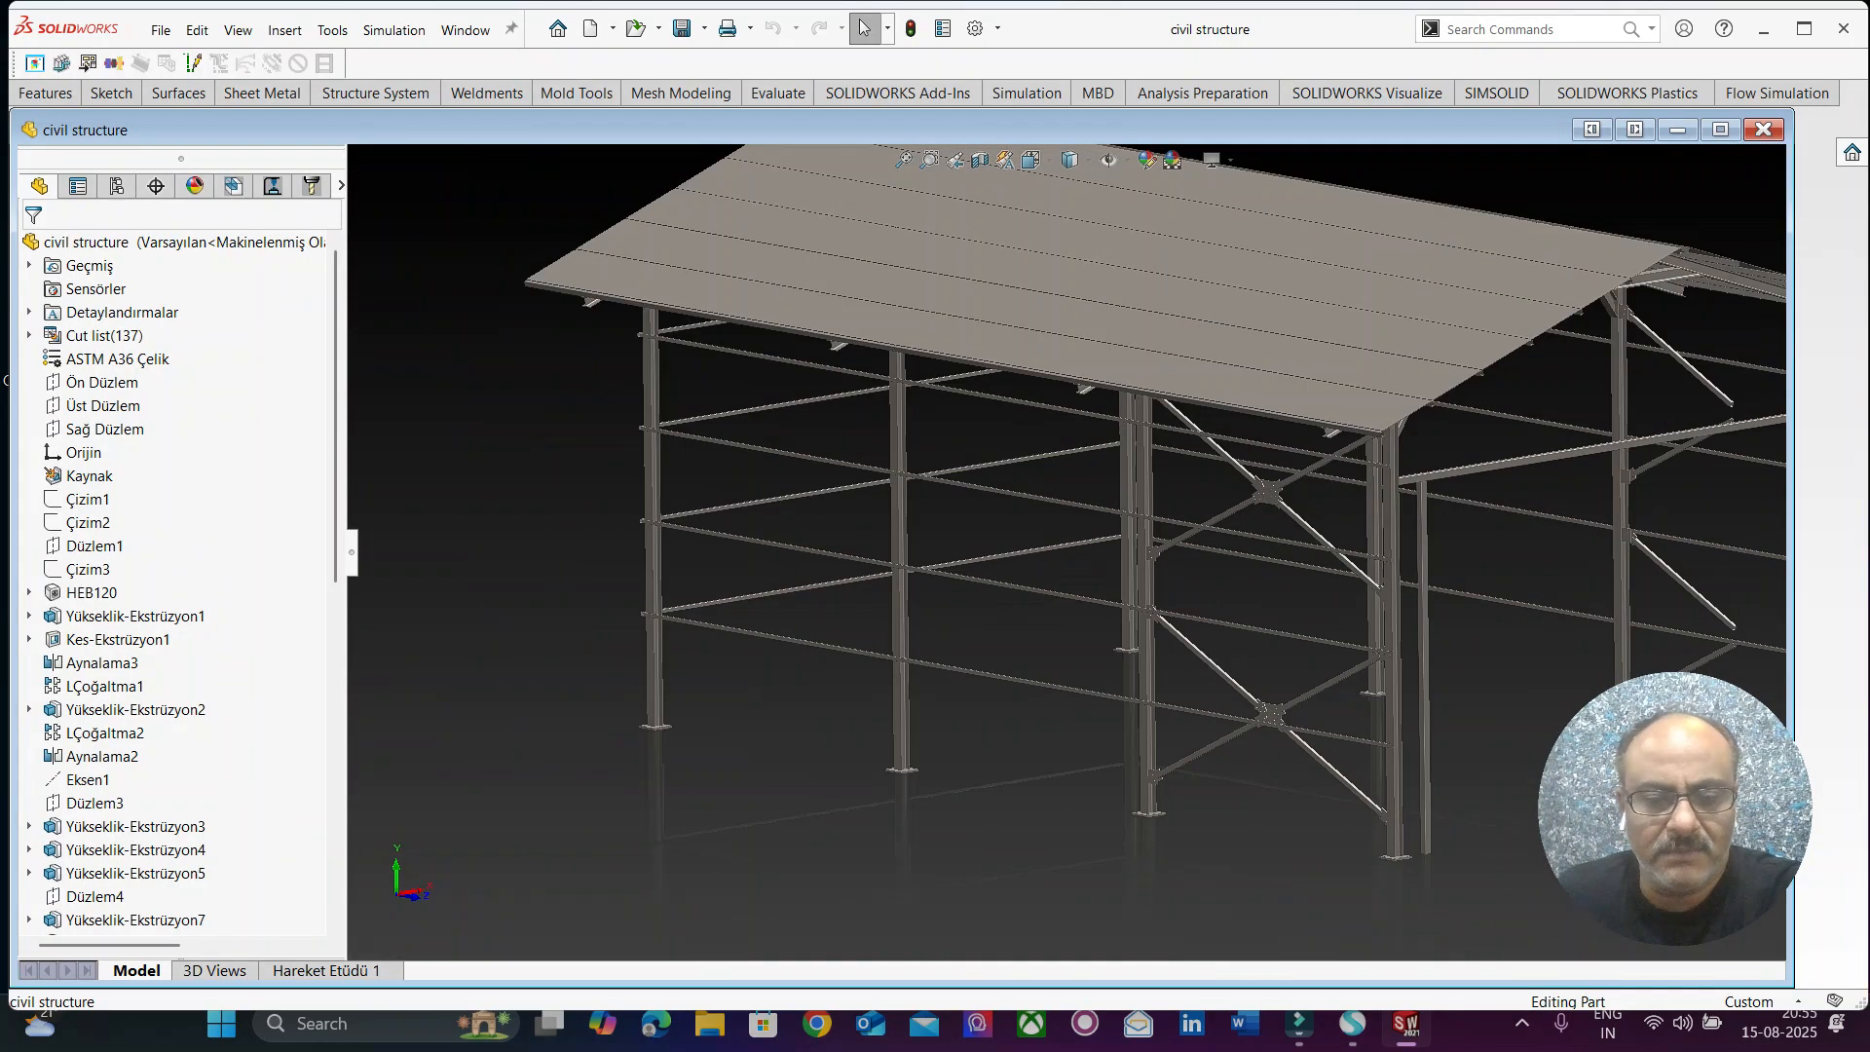
scroll(1061, 487, down, 6)
scroll(1062, 487, up, 7)
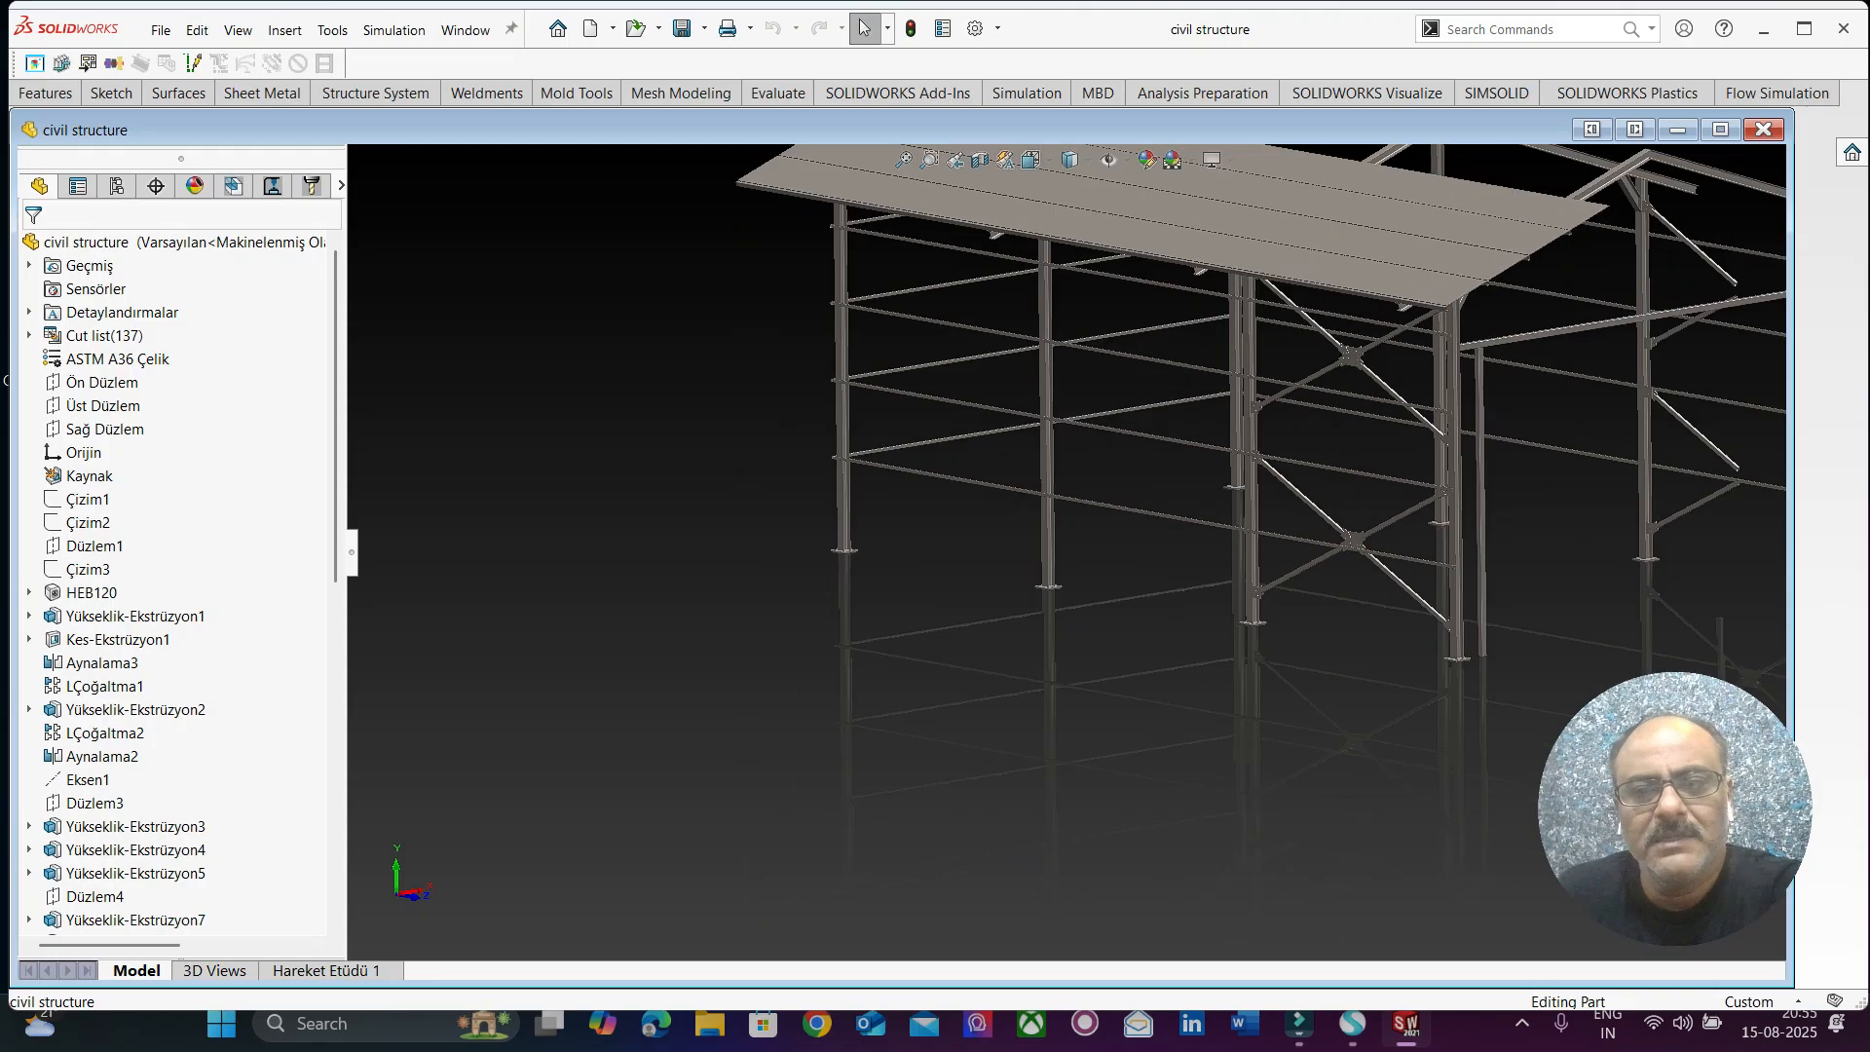
Inspect the eave corner and the roof underside, covering the wall rails, rafter ends, knee braces and purlins.
scroll(1052, 439, down, 8)
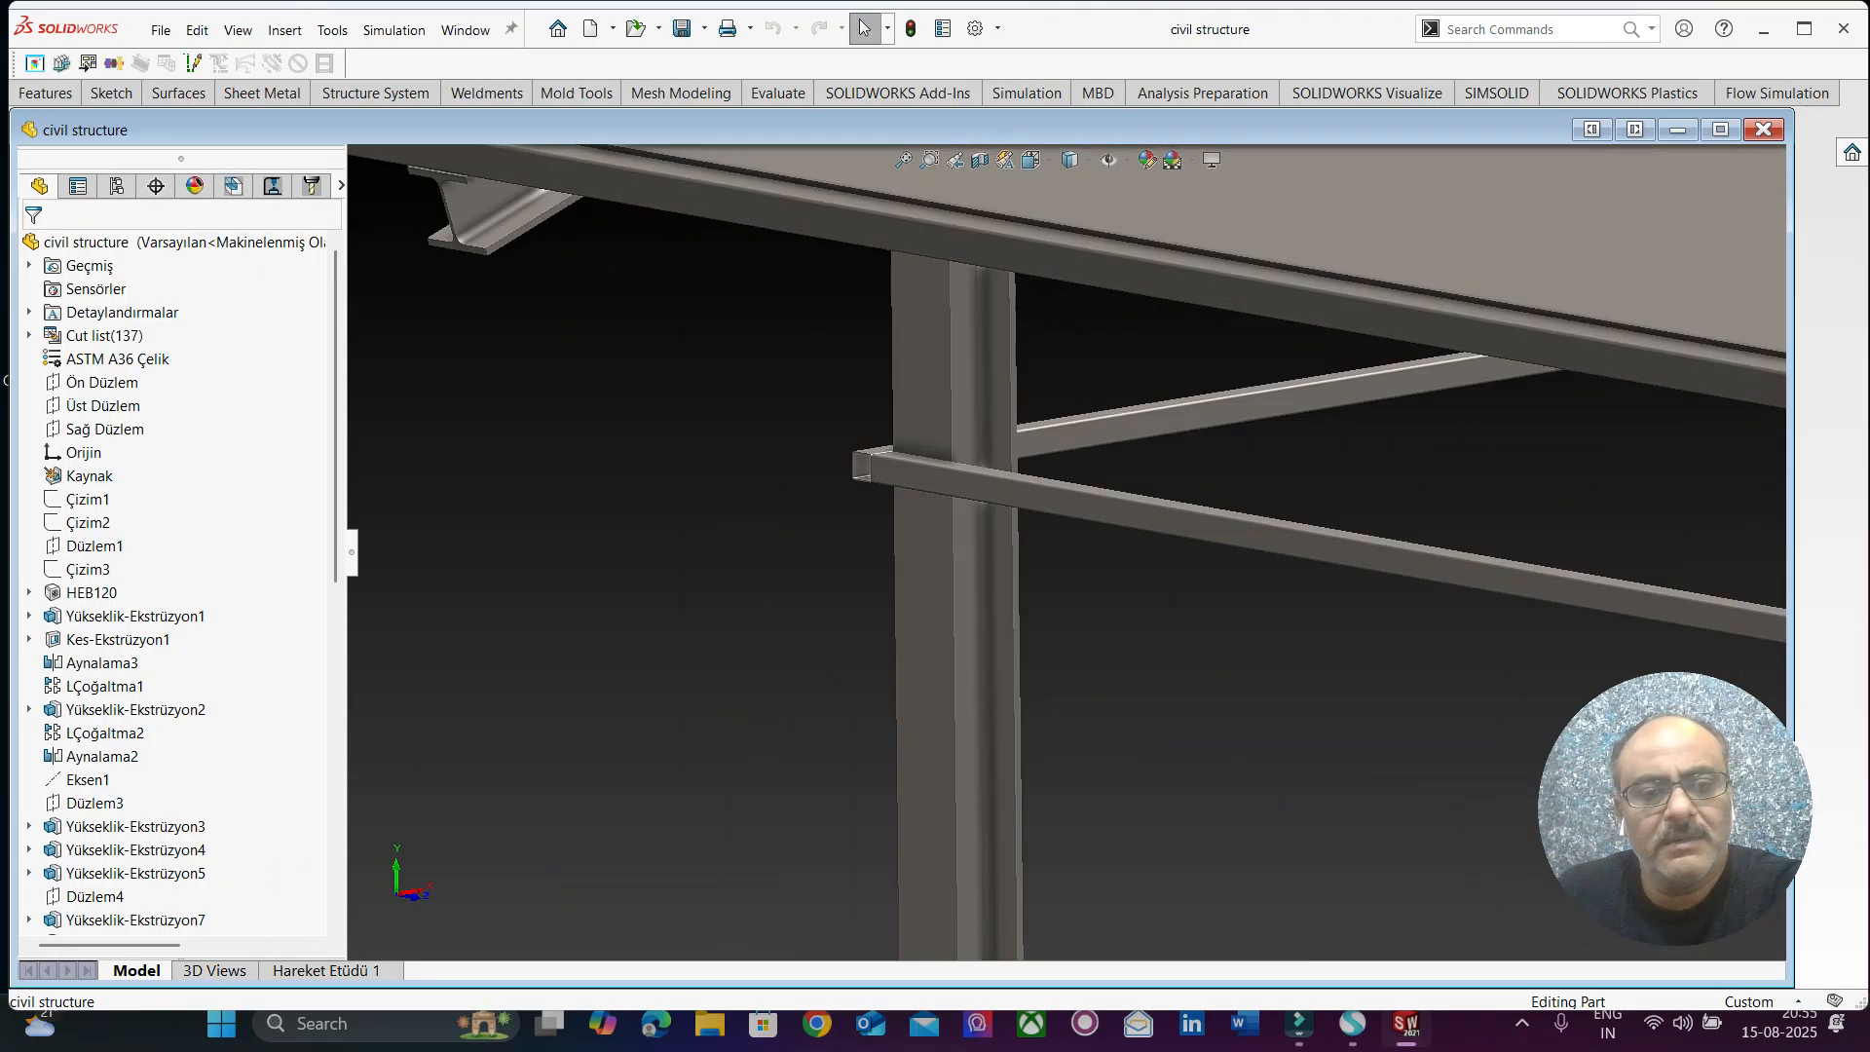
scroll(1054, 485, down, 5)
middle_drag(1055, 485, 764, 477)
scroll(764, 477, up, 9)
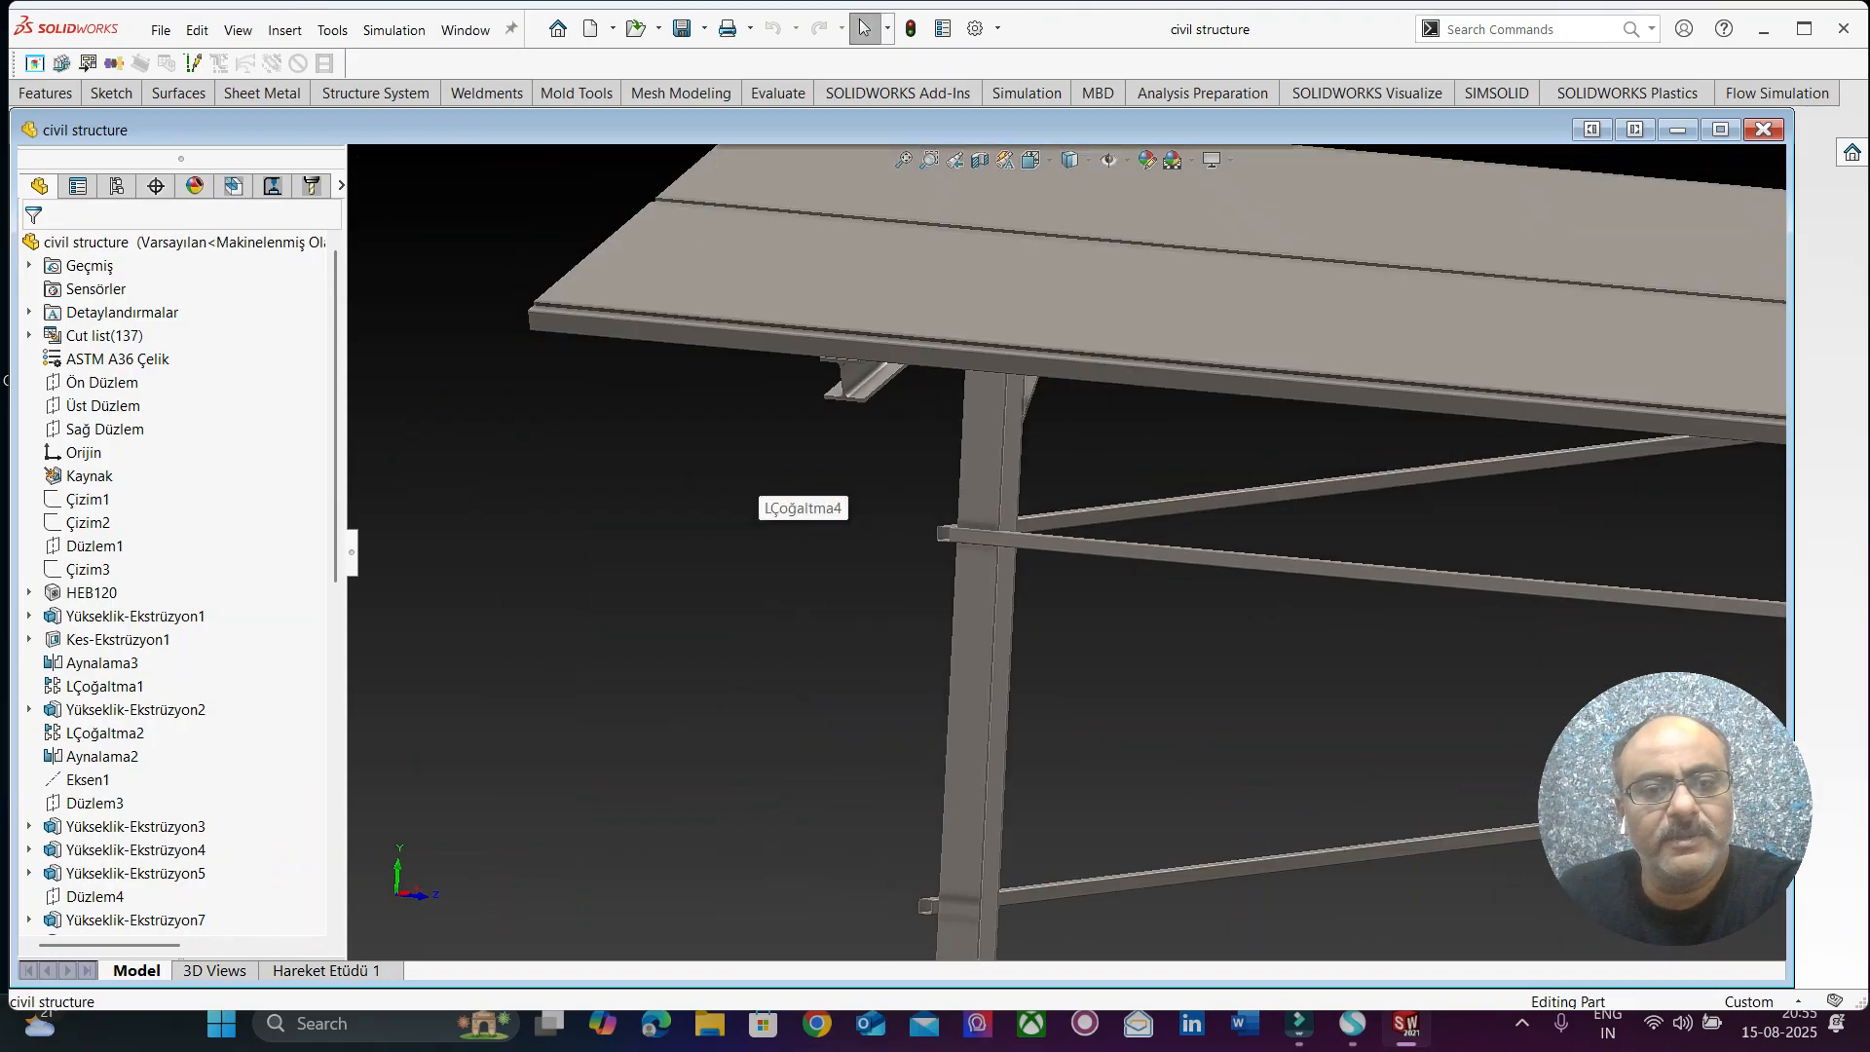
scroll(866, 385, down, 3)
middle_drag(891, 394, 913, 263)
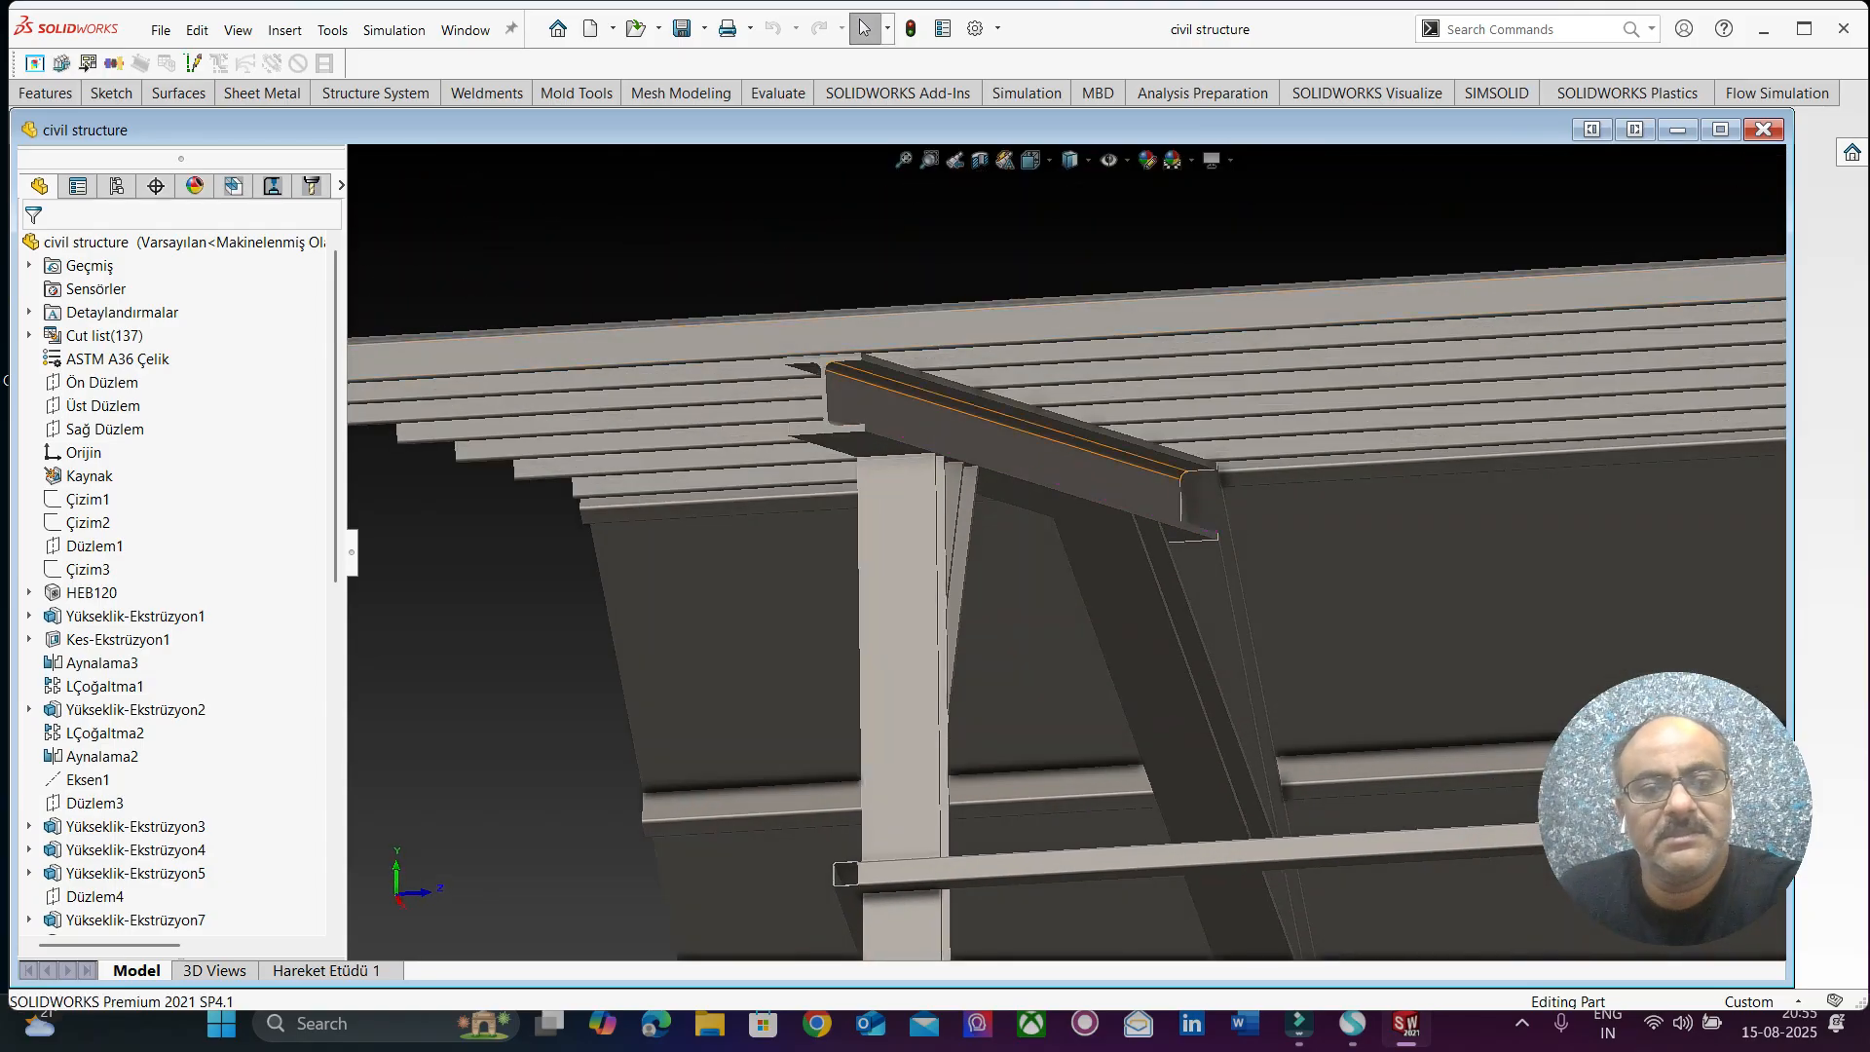
scroll(1117, 499, up, 2)
middle_drag(1119, 496, 1305, 419)
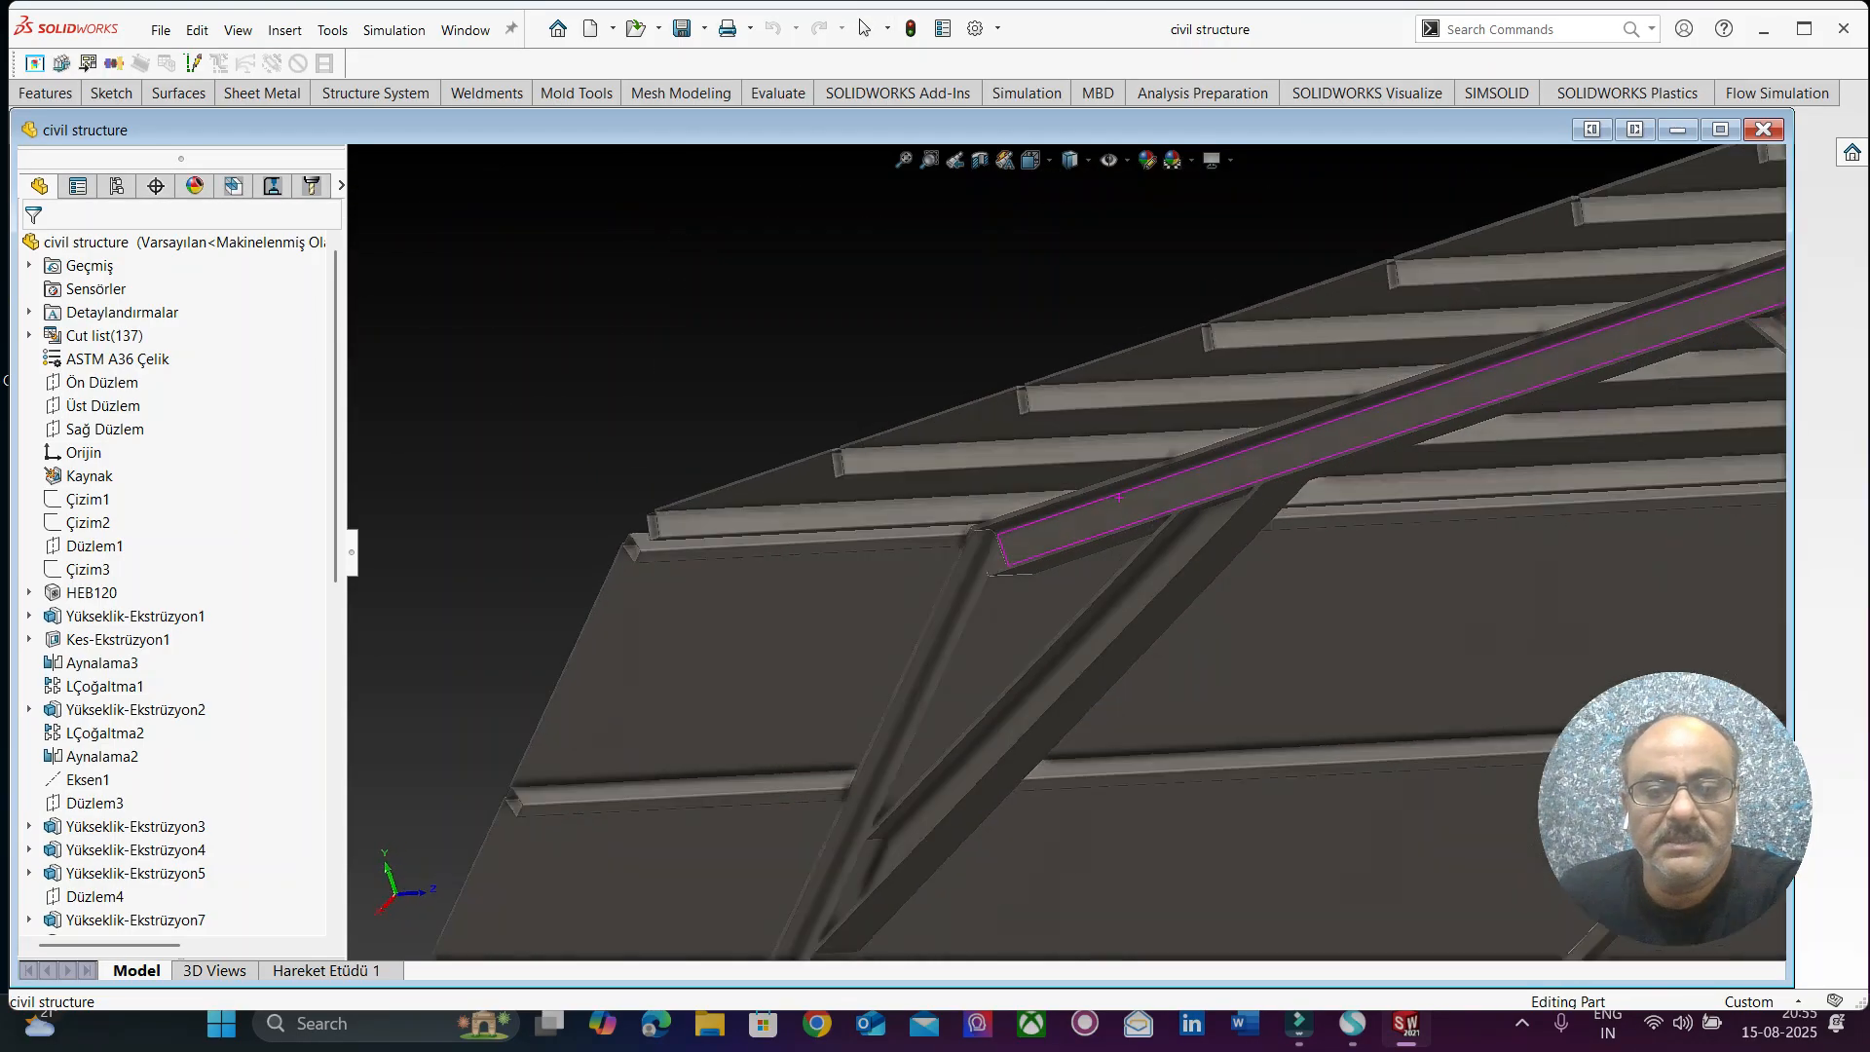
scroll(1149, 545, up, 2)
scroll(1032, 691, down, 2)
middle_drag(1024, 700, 1098, 726)
scroll(1096, 672, up, 2)
scroll(1149, 574, down, 2)
middle_drag(1042, 555, 1120, 648)
Examine the complete shed from the roof ridge, the rear gable end and both long sides.
scroll(1129, 516, up, 2)
middle_drag(1280, 599, 1120, 618)
scroll(1072, 551, up, 4)
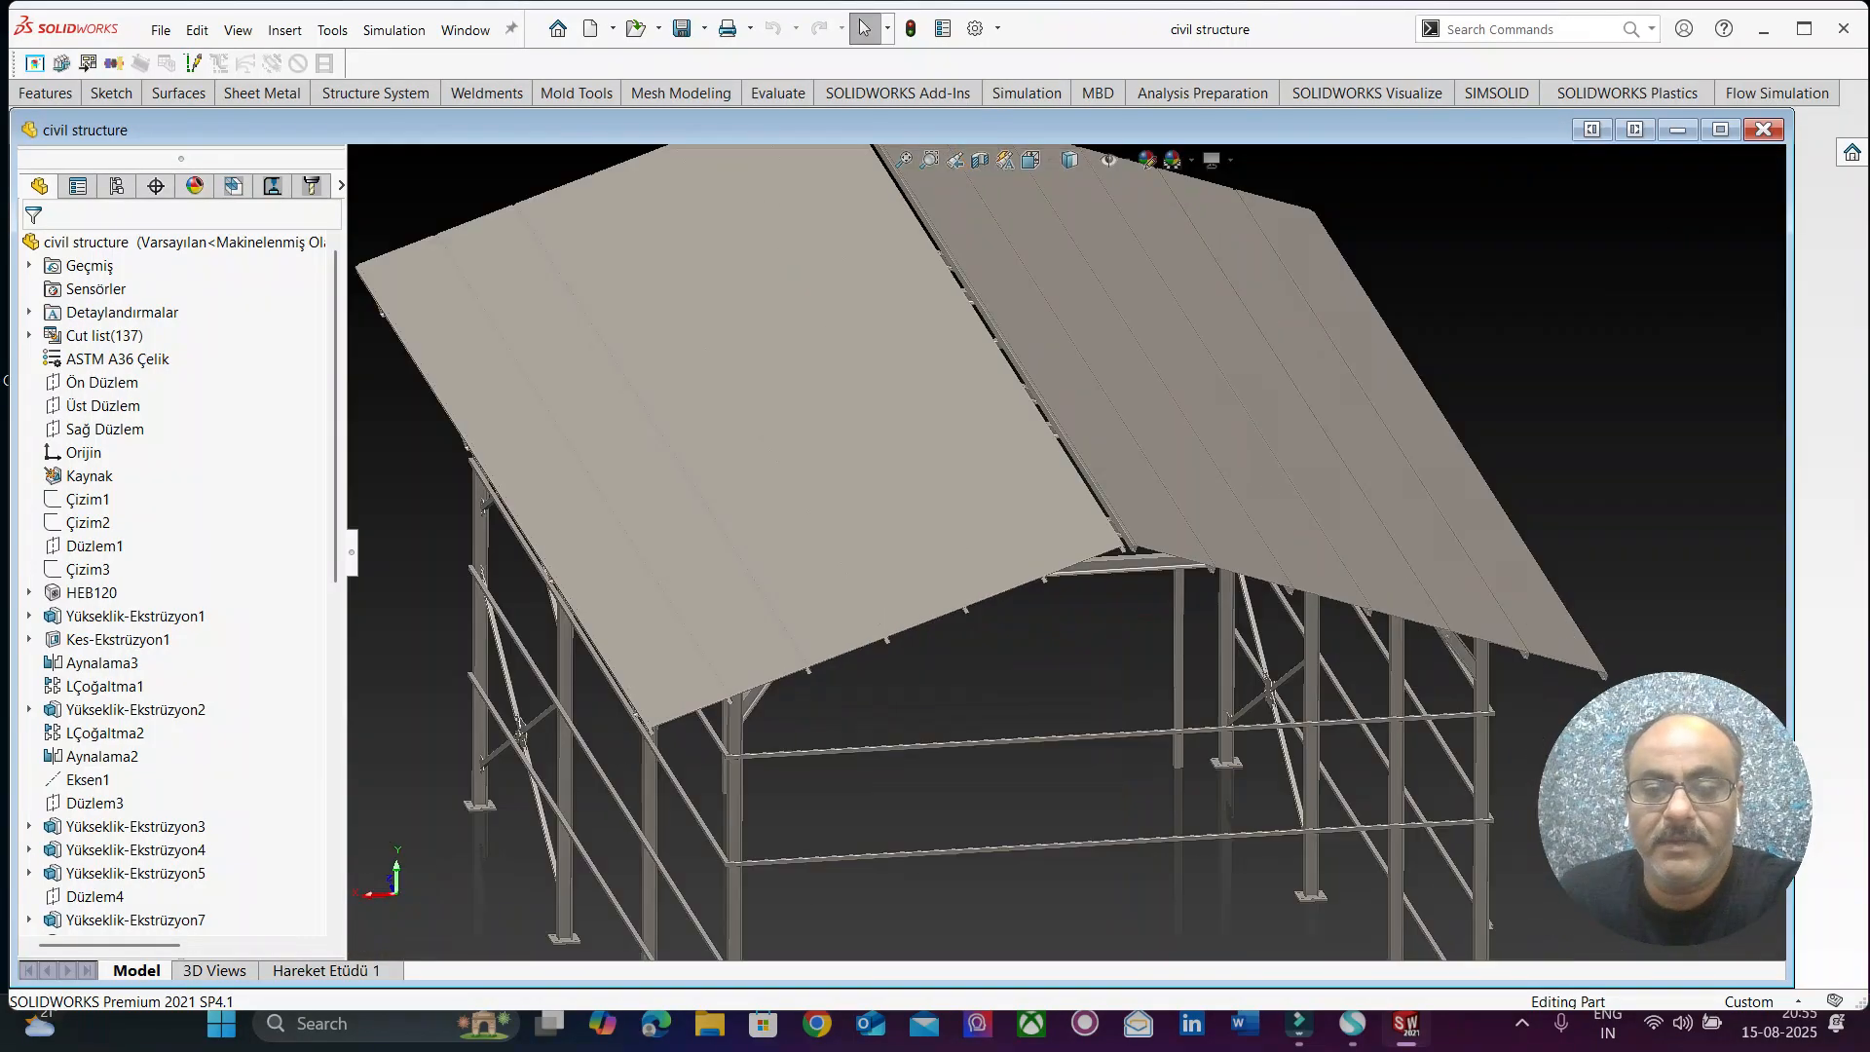
scroll(1034, 710, down, 1)
middle_drag(1034, 711, 1129, 652)
scroll(1119, 648, up, 3)
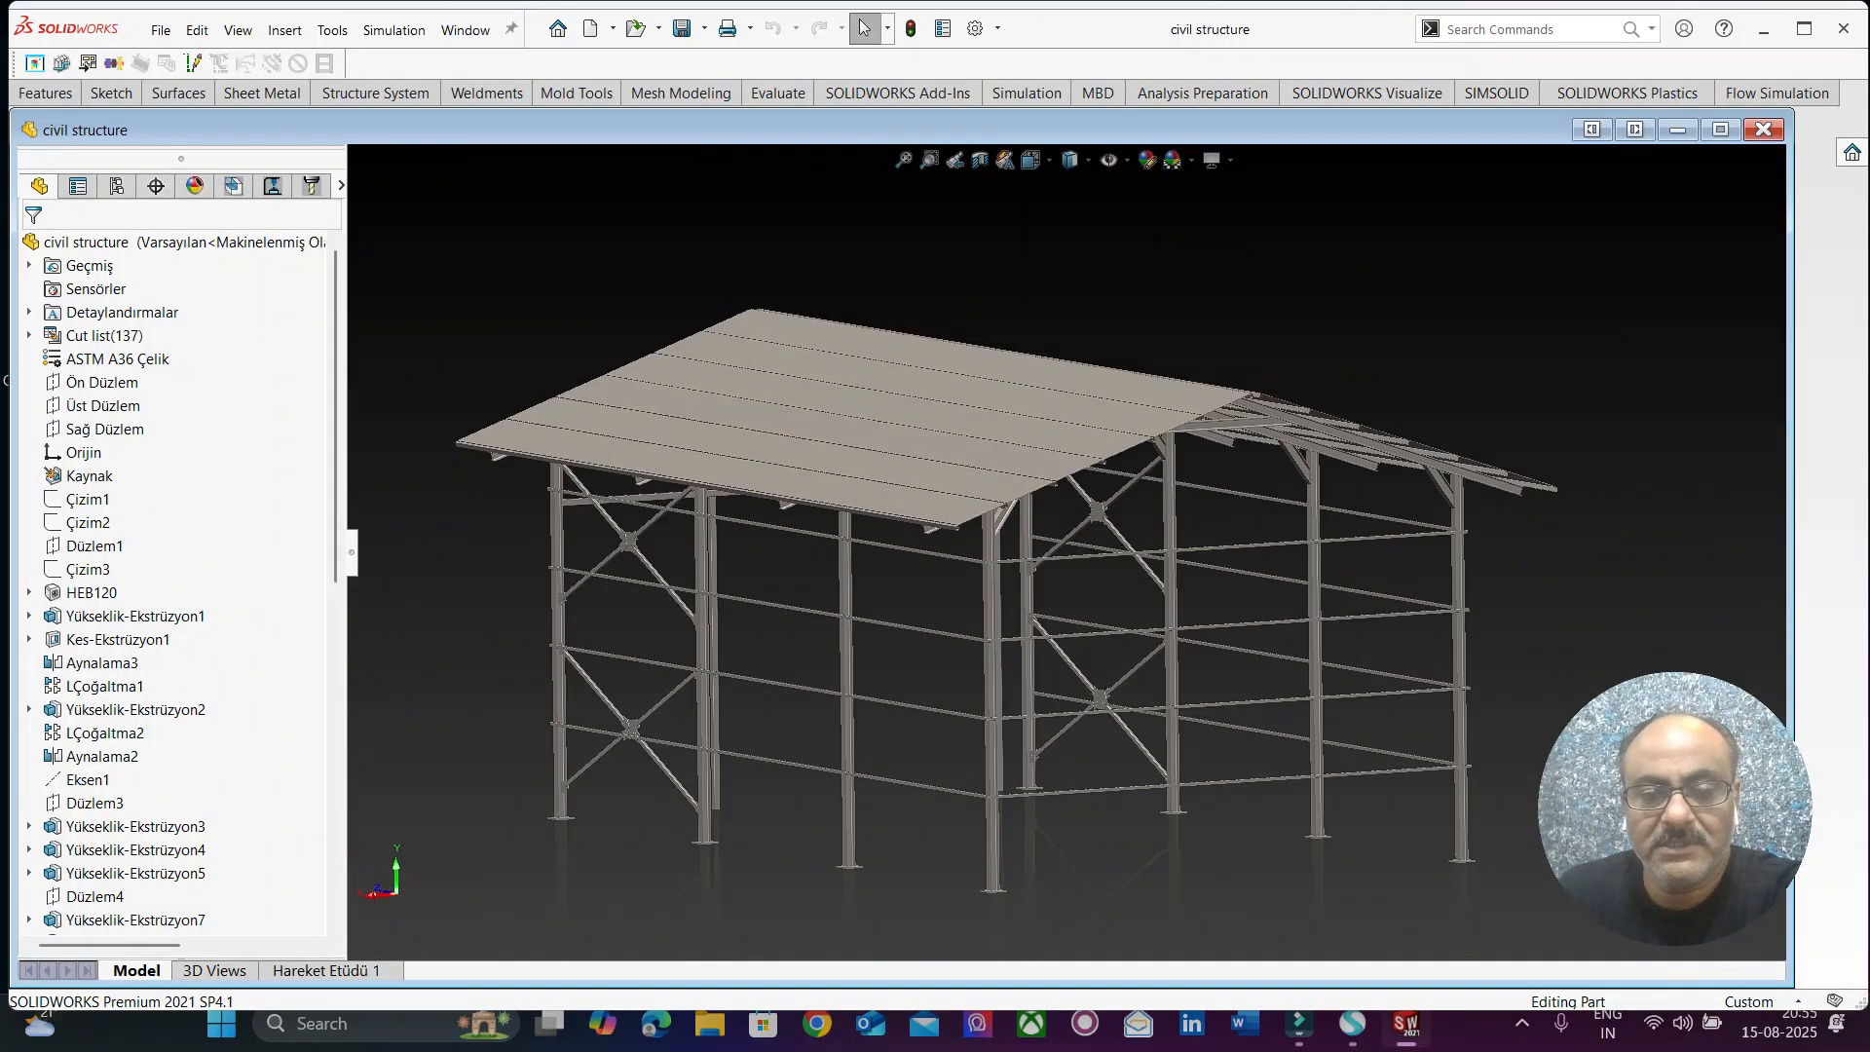
scroll(1145, 787, down, 1)
middle_drag(1144, 787, 1067, 787)
scroll(1067, 552, up, 3)
scroll(672, 463, down, 1)
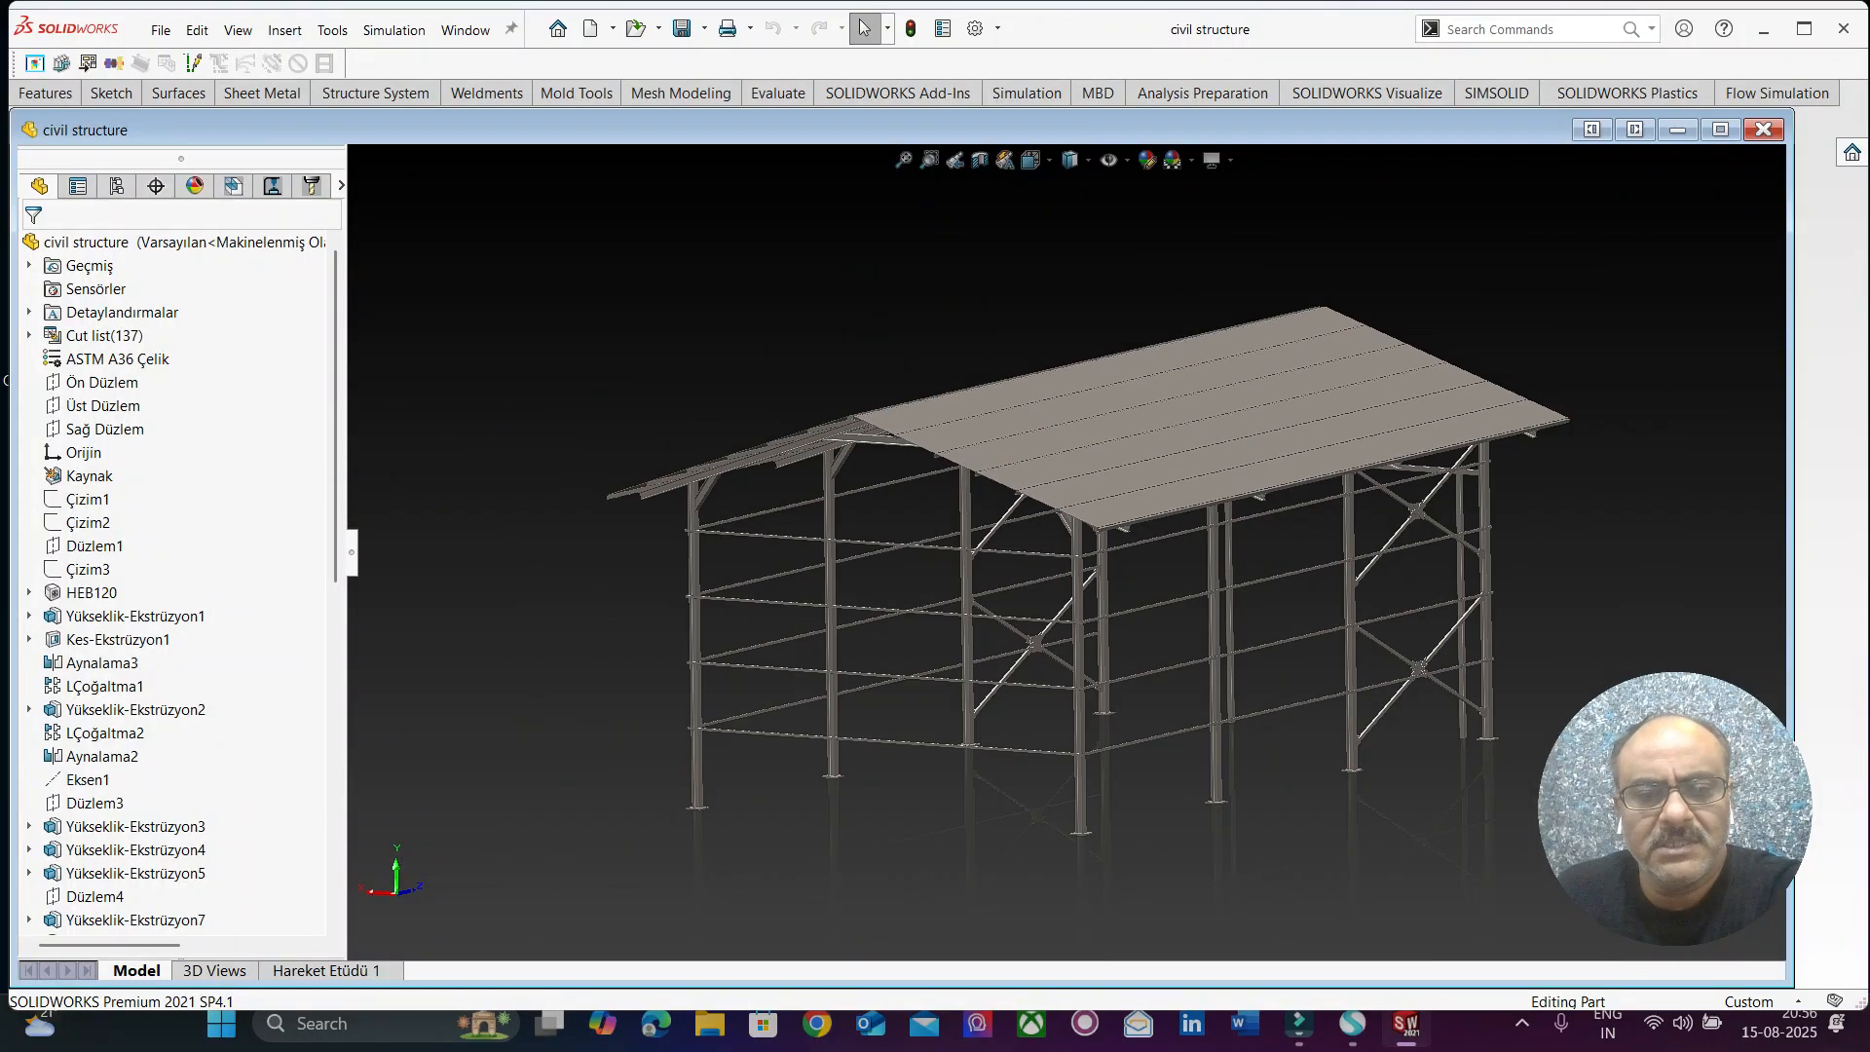
middle_drag(1067, 552, 1063, 596)
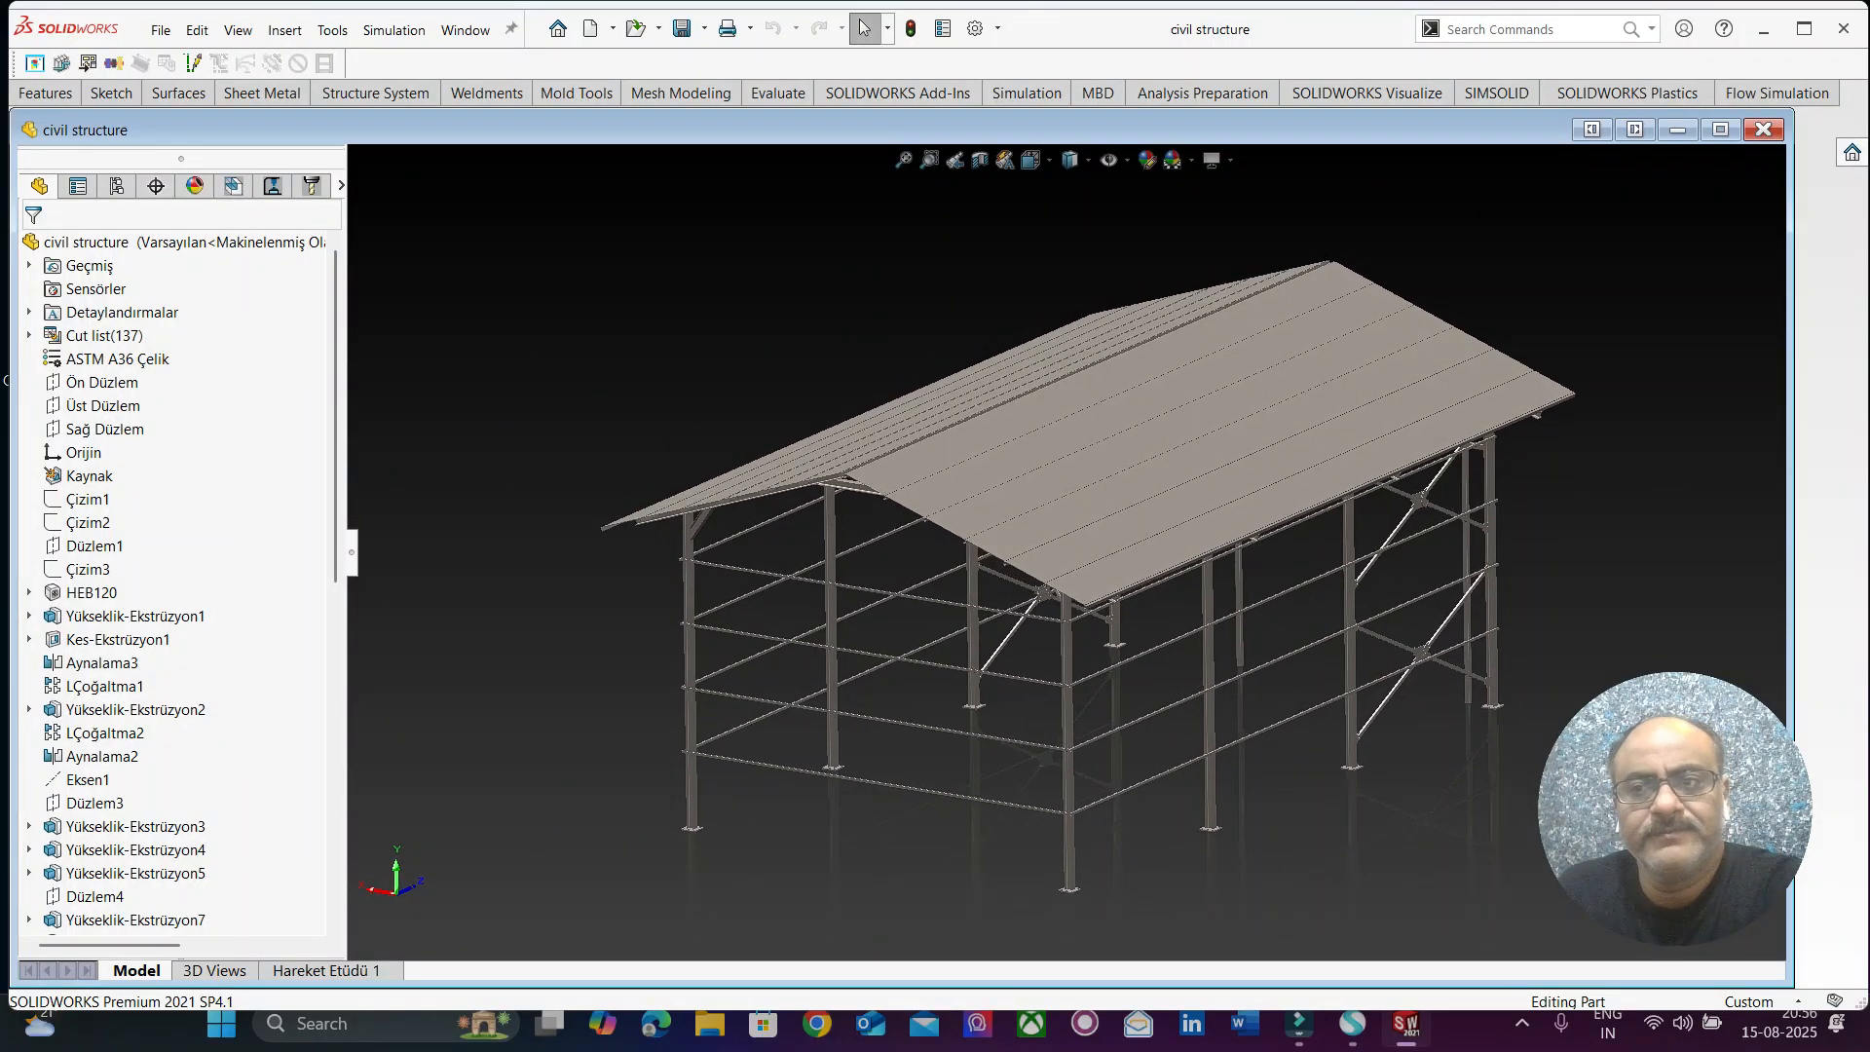
Switch to the civil structure project in Altair SimSolid and select the Structural 1 analysis of Design study 1.
click(1763, 29)
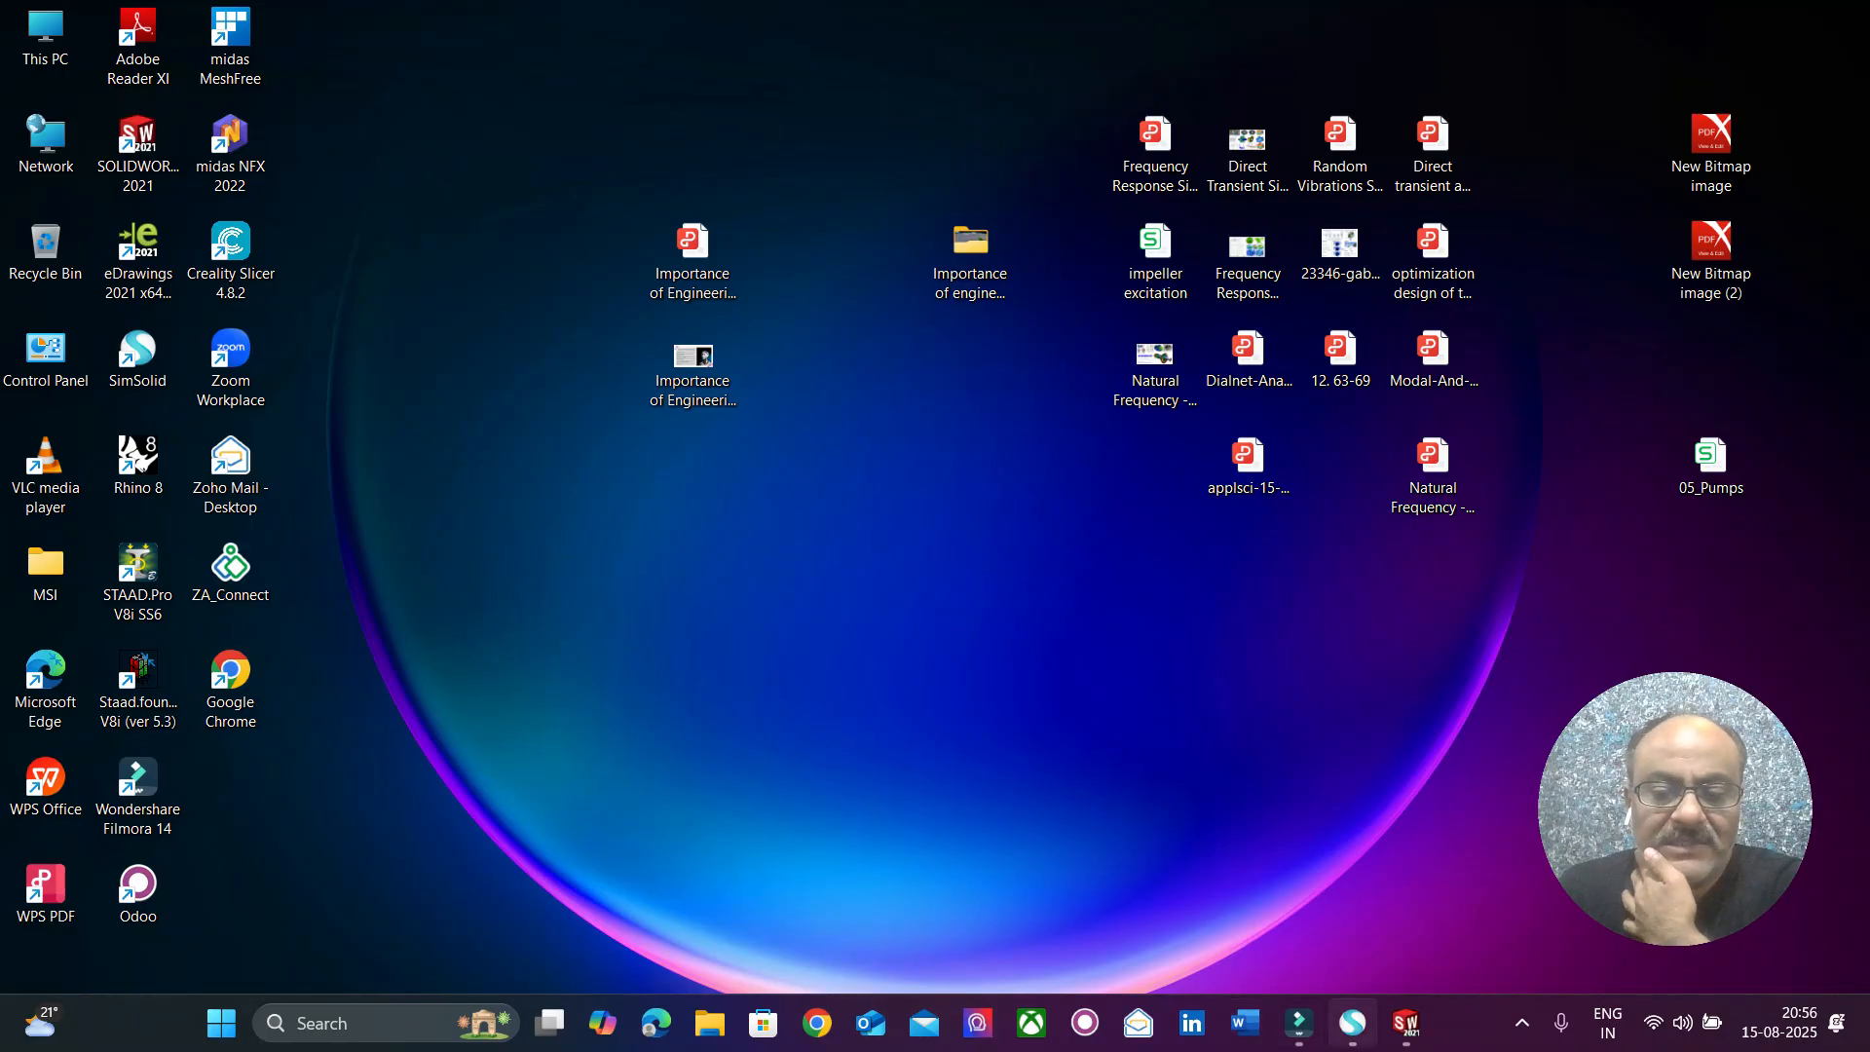
click(1352, 1023)
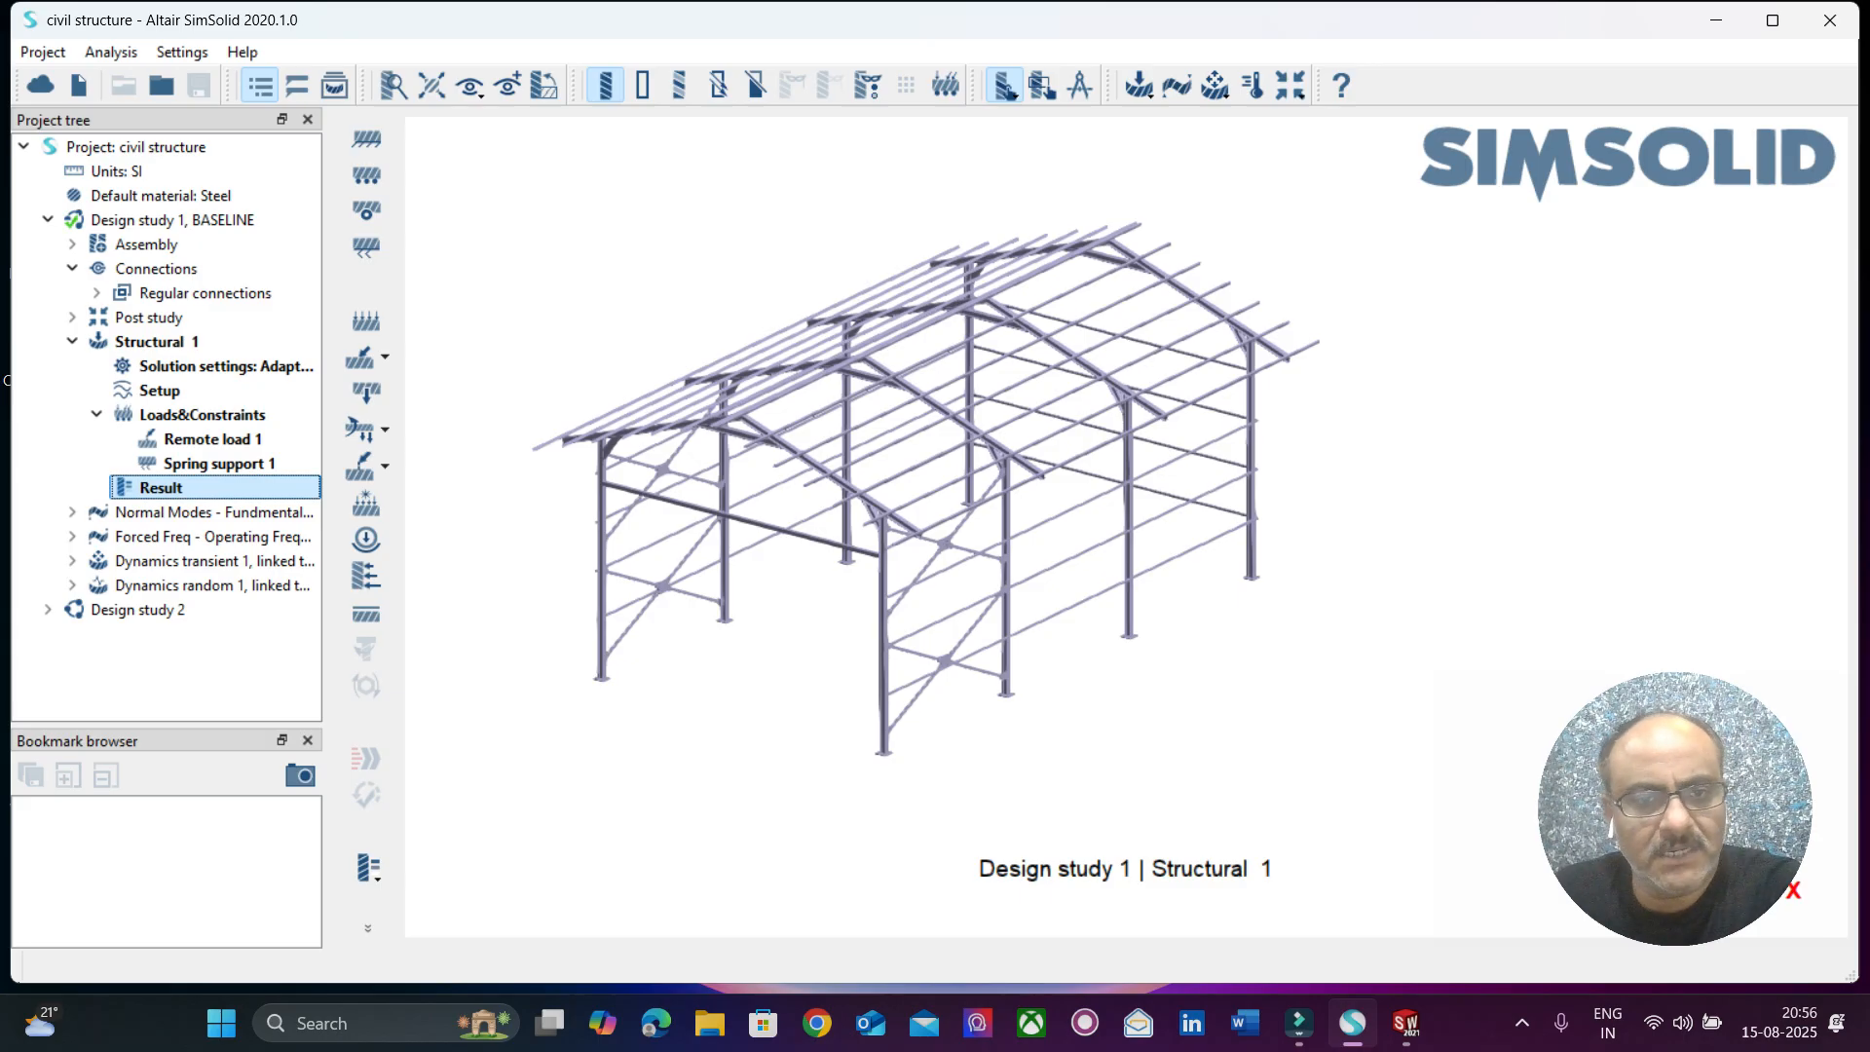
click(157, 342)
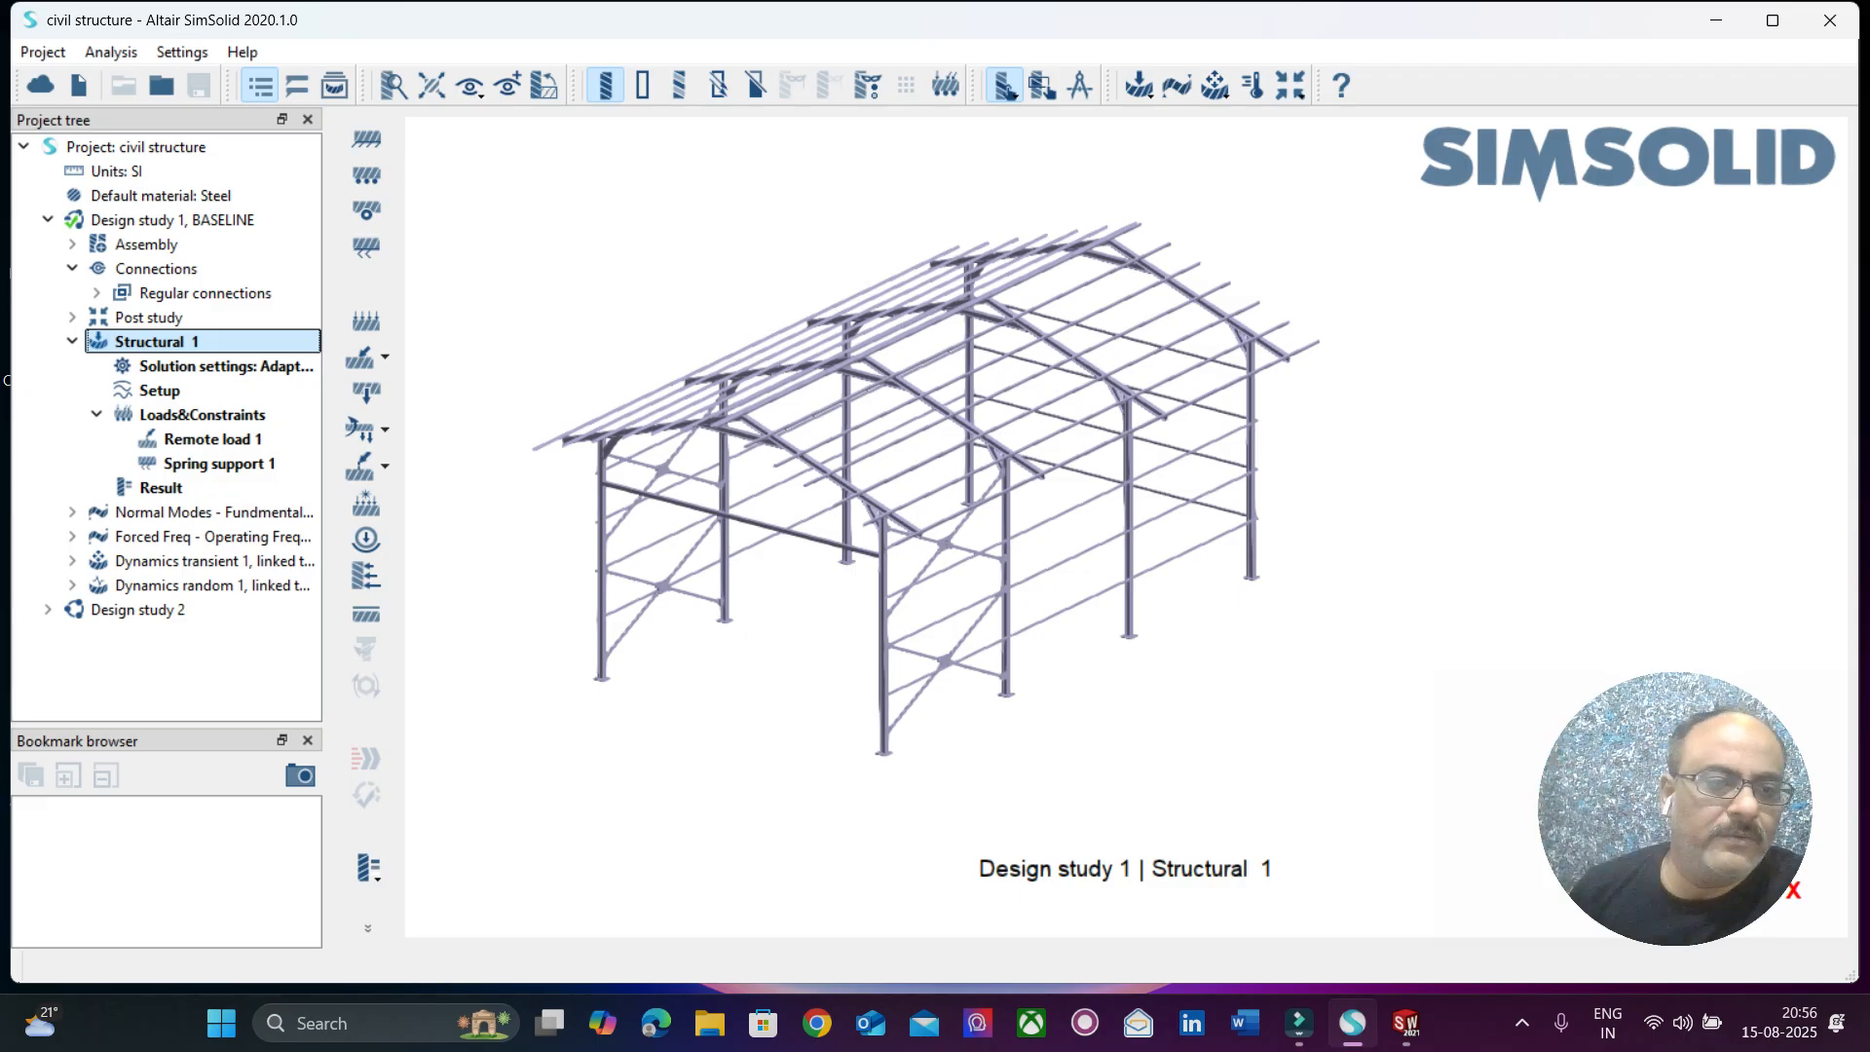
Review the faces, remote point coordinates and force components of Remote load 1, leaving its definition as it is.
click(212, 439)
right_click(262, 440)
click(318, 482)
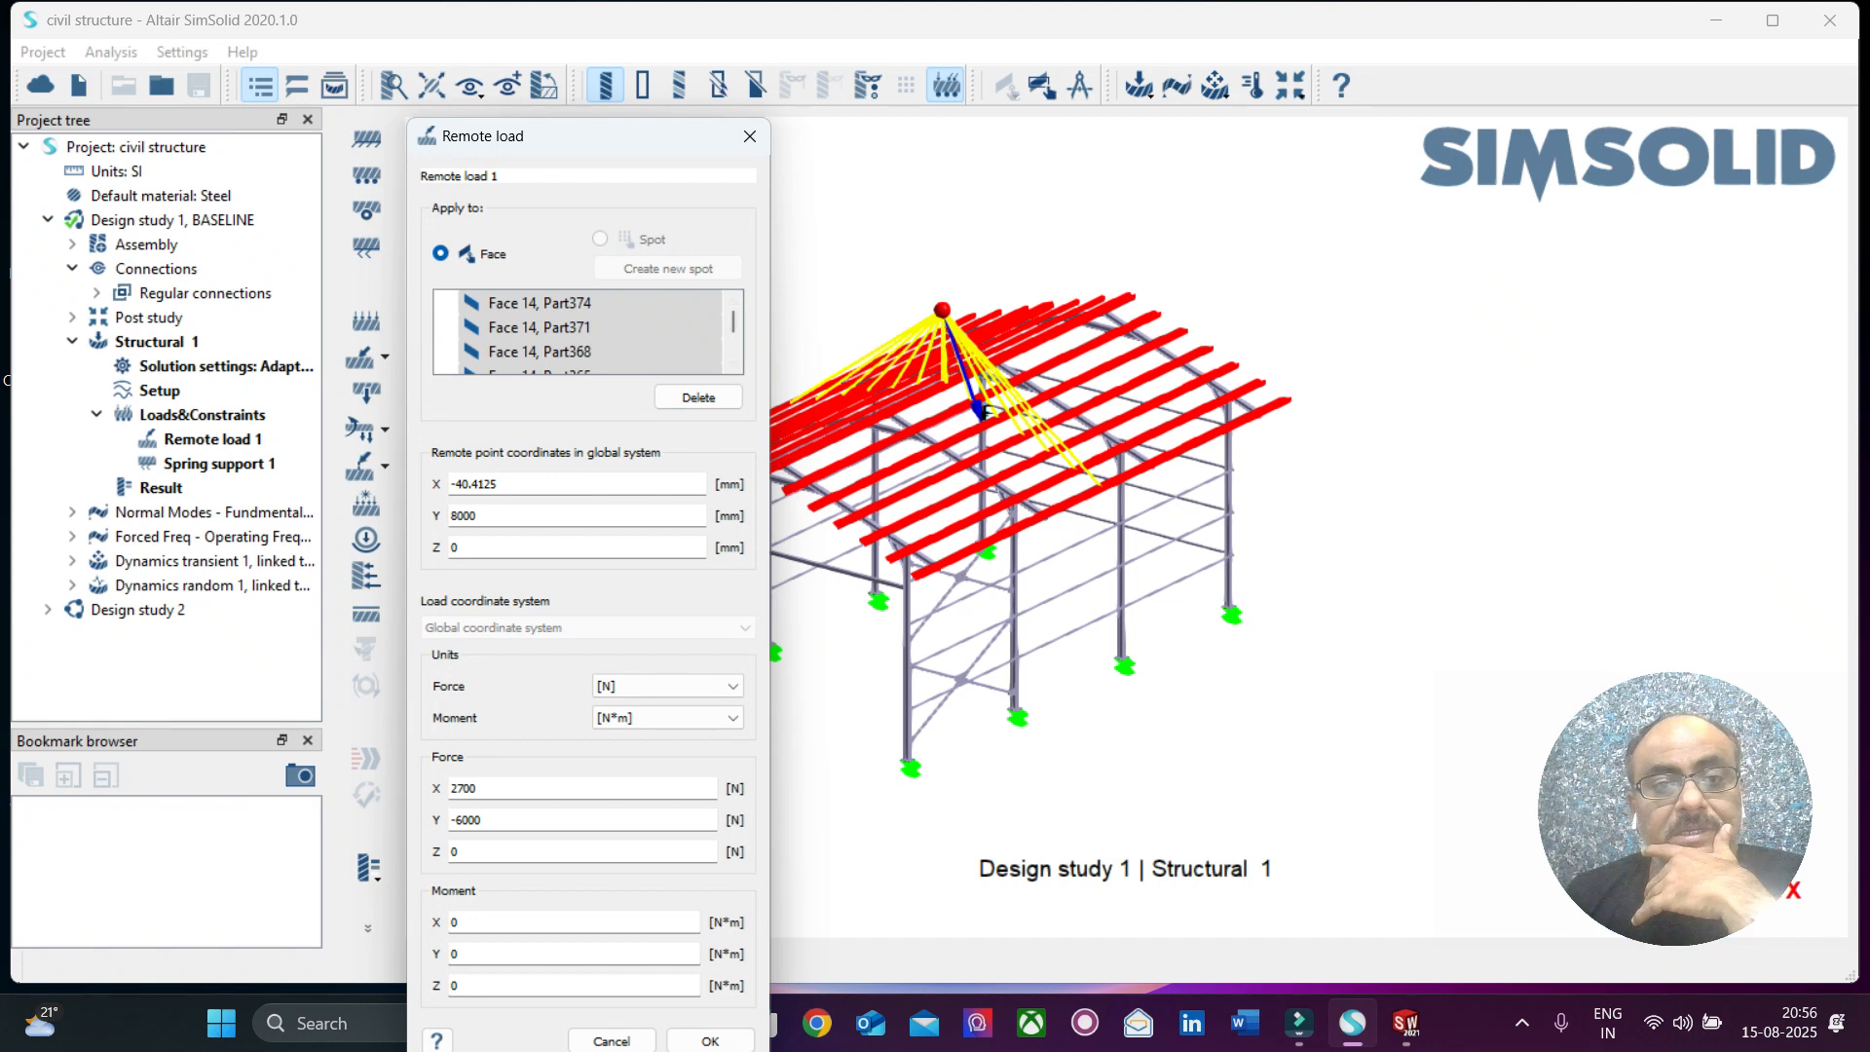
click(750, 137)
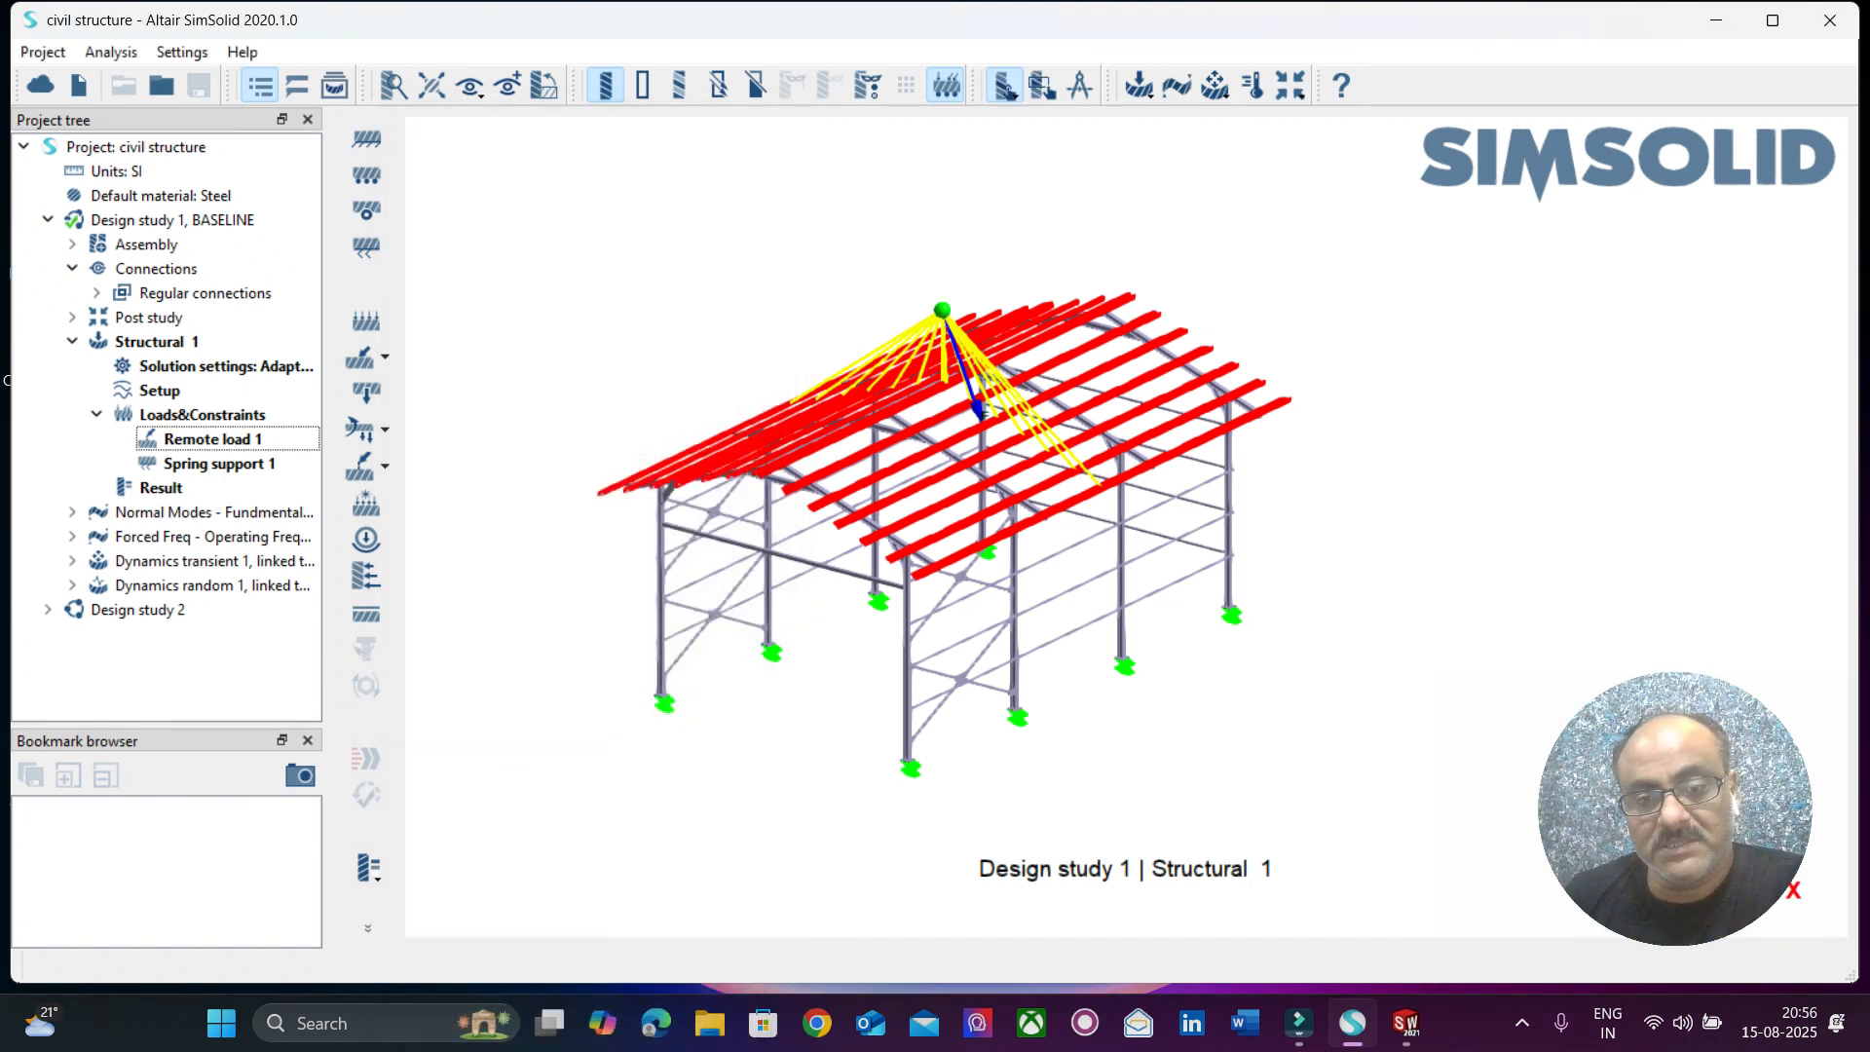
Examine how Remote load 1 acts from its remote point on the roof purlins of the structure.
scroll(1010, 509, up, 9)
scroll(800, 557, down, 8)
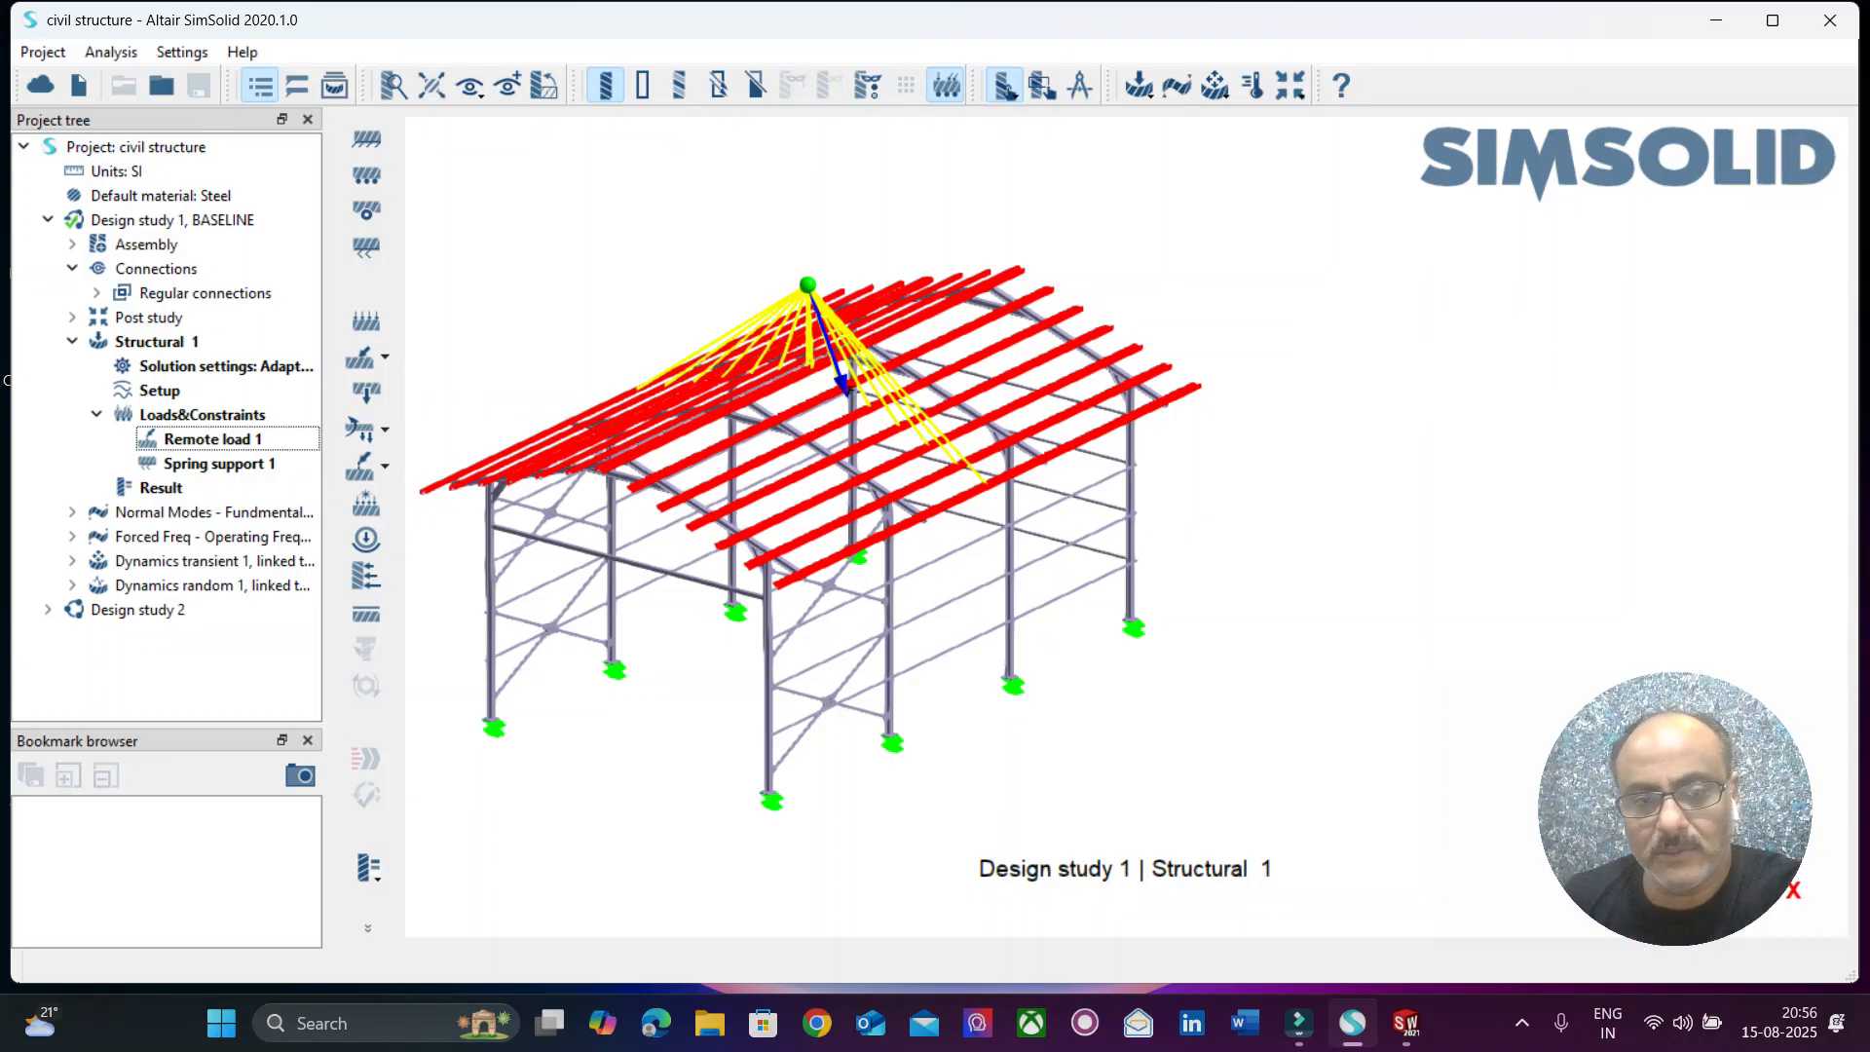
middle_drag(876, 507, 808, 419)
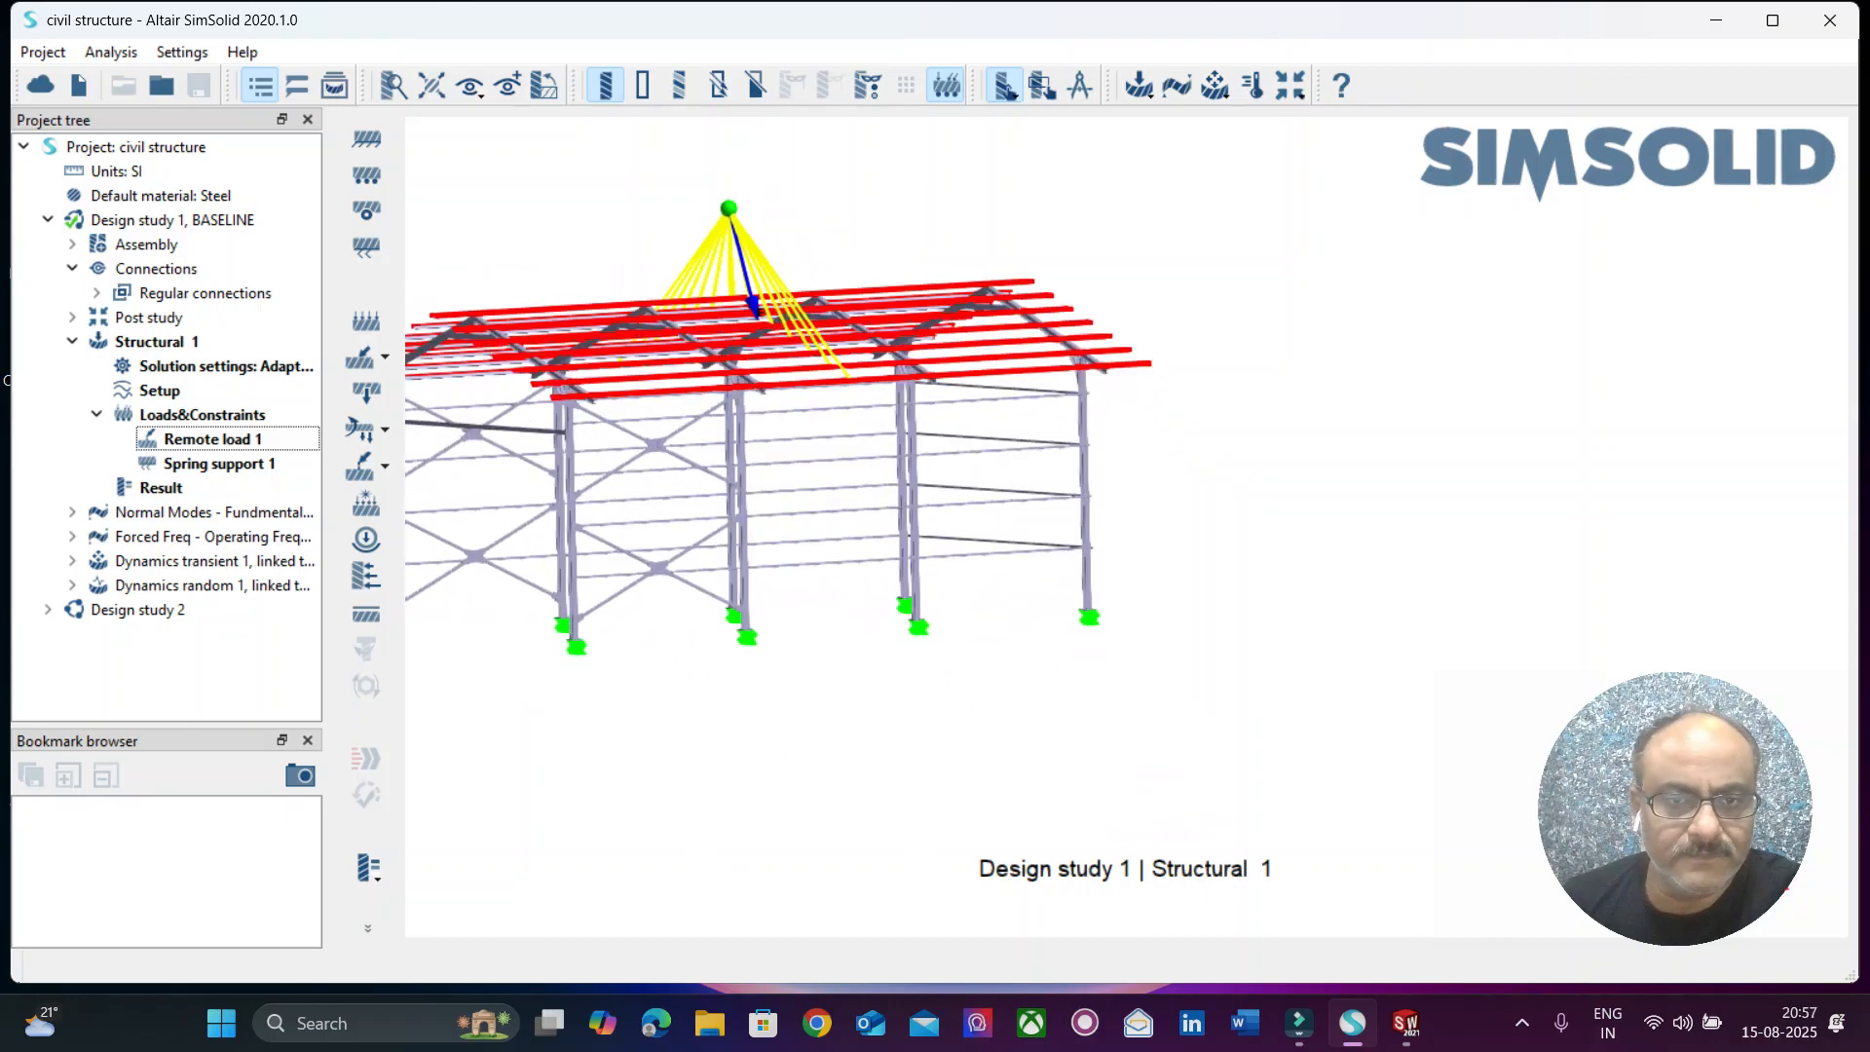
scroll(779, 429, down, 3)
scroll(779, 428, up, 3)
middle_drag(789, 351, 857, 371)
scroll(857, 371, down, 3)
scroll(857, 371, up, 2)
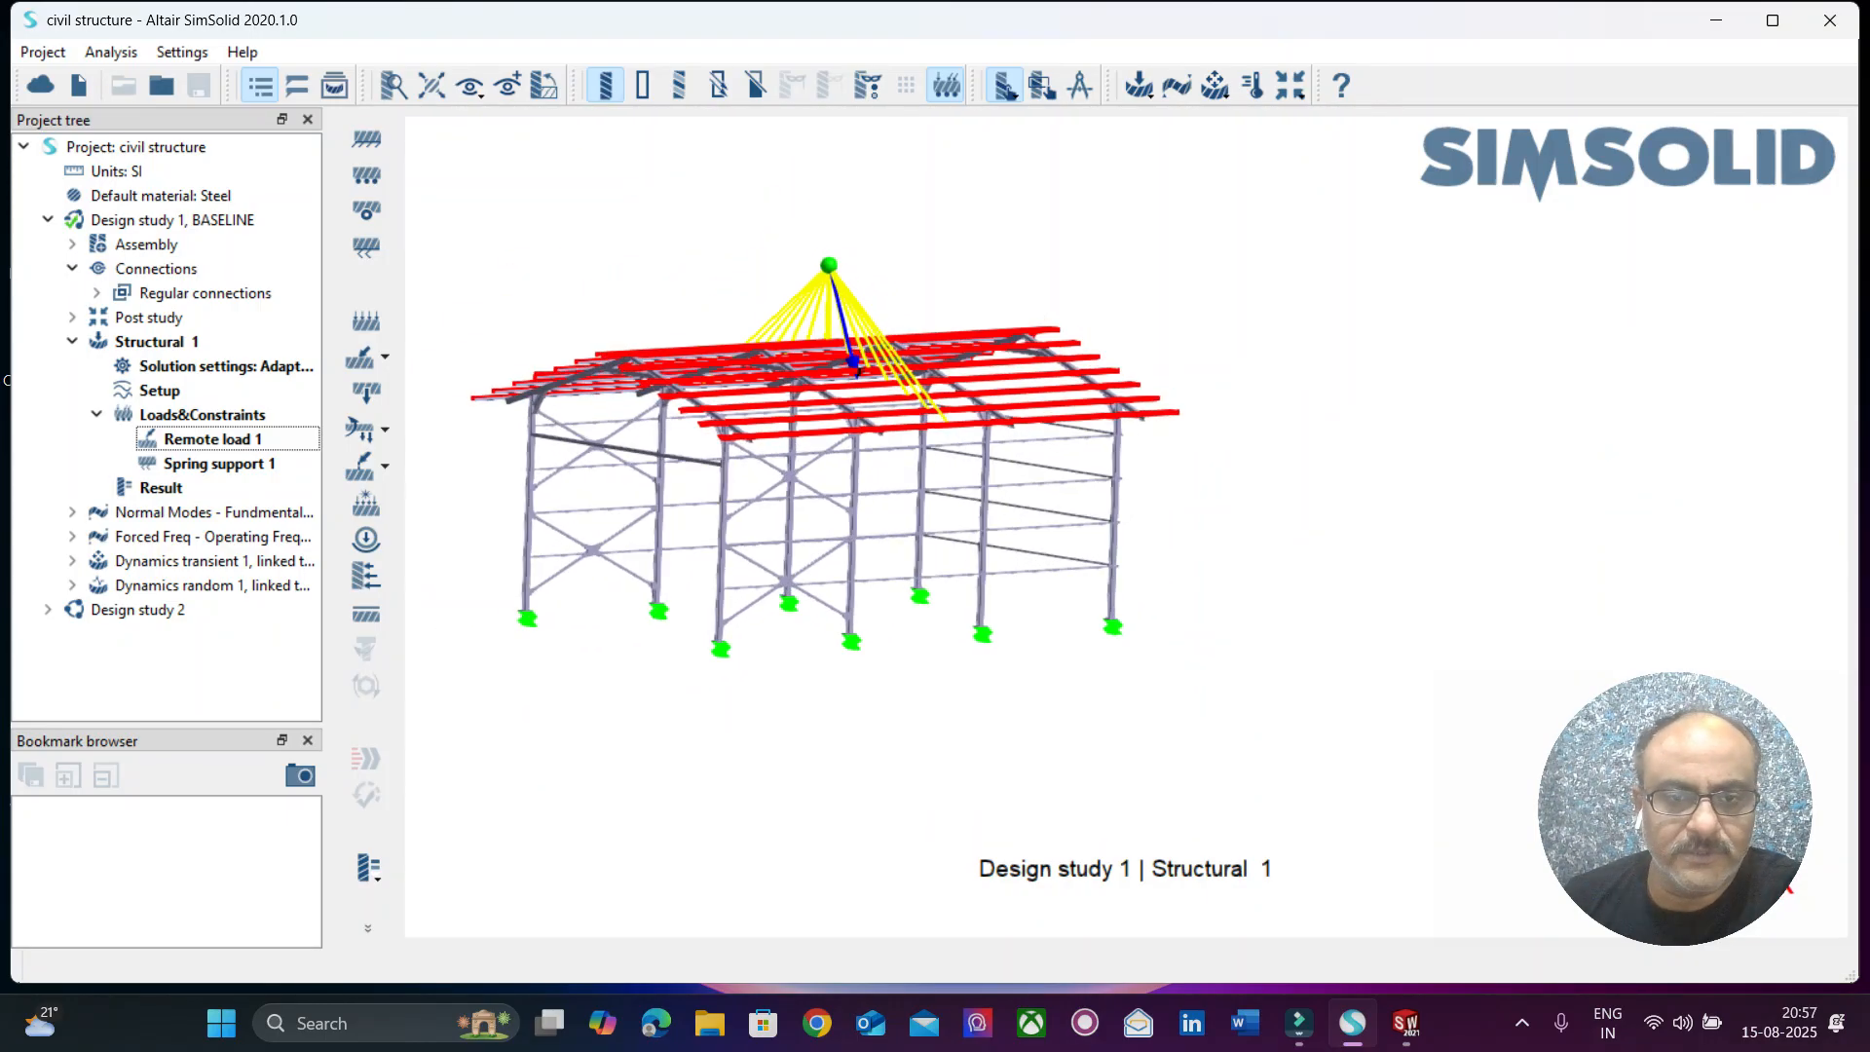
right_drag(857, 372, 1084, 412)
scroll(1084, 410, up, 4)
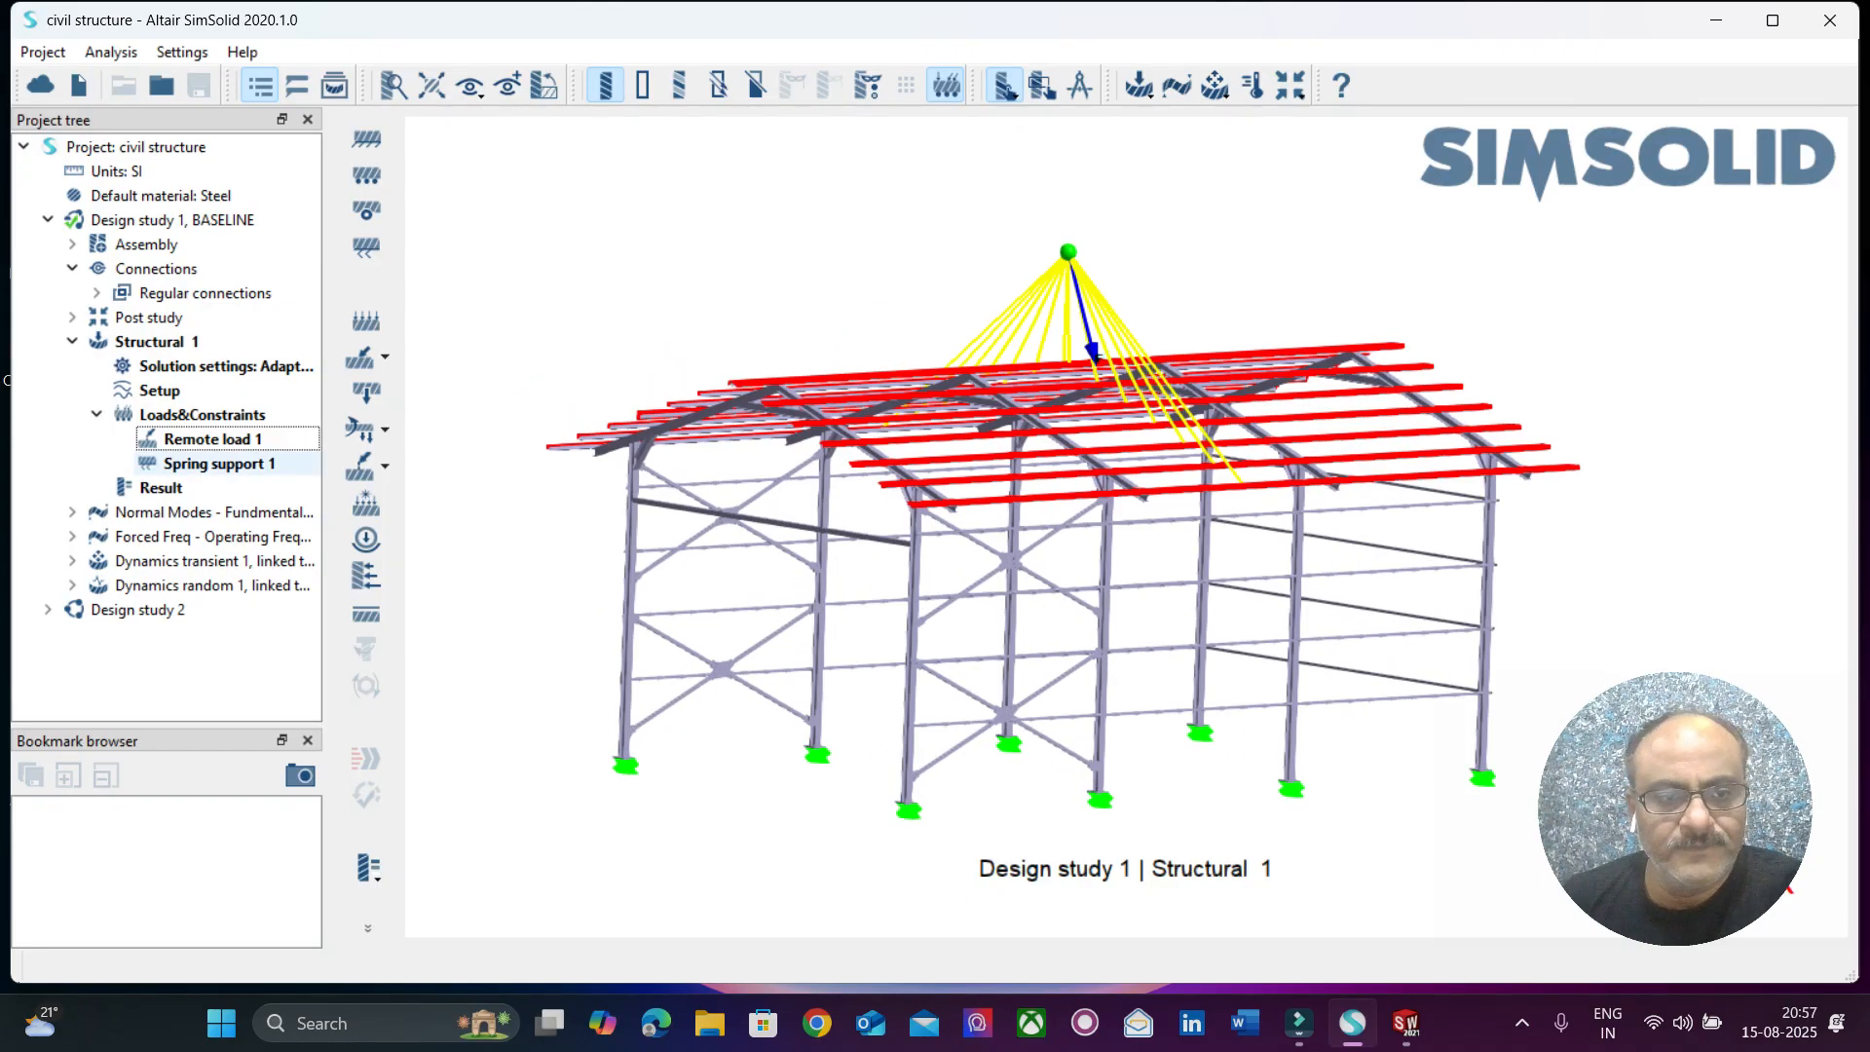
Select Spring support 1 of Structural 1 and examine where it acts at the column bases.
click(219, 464)
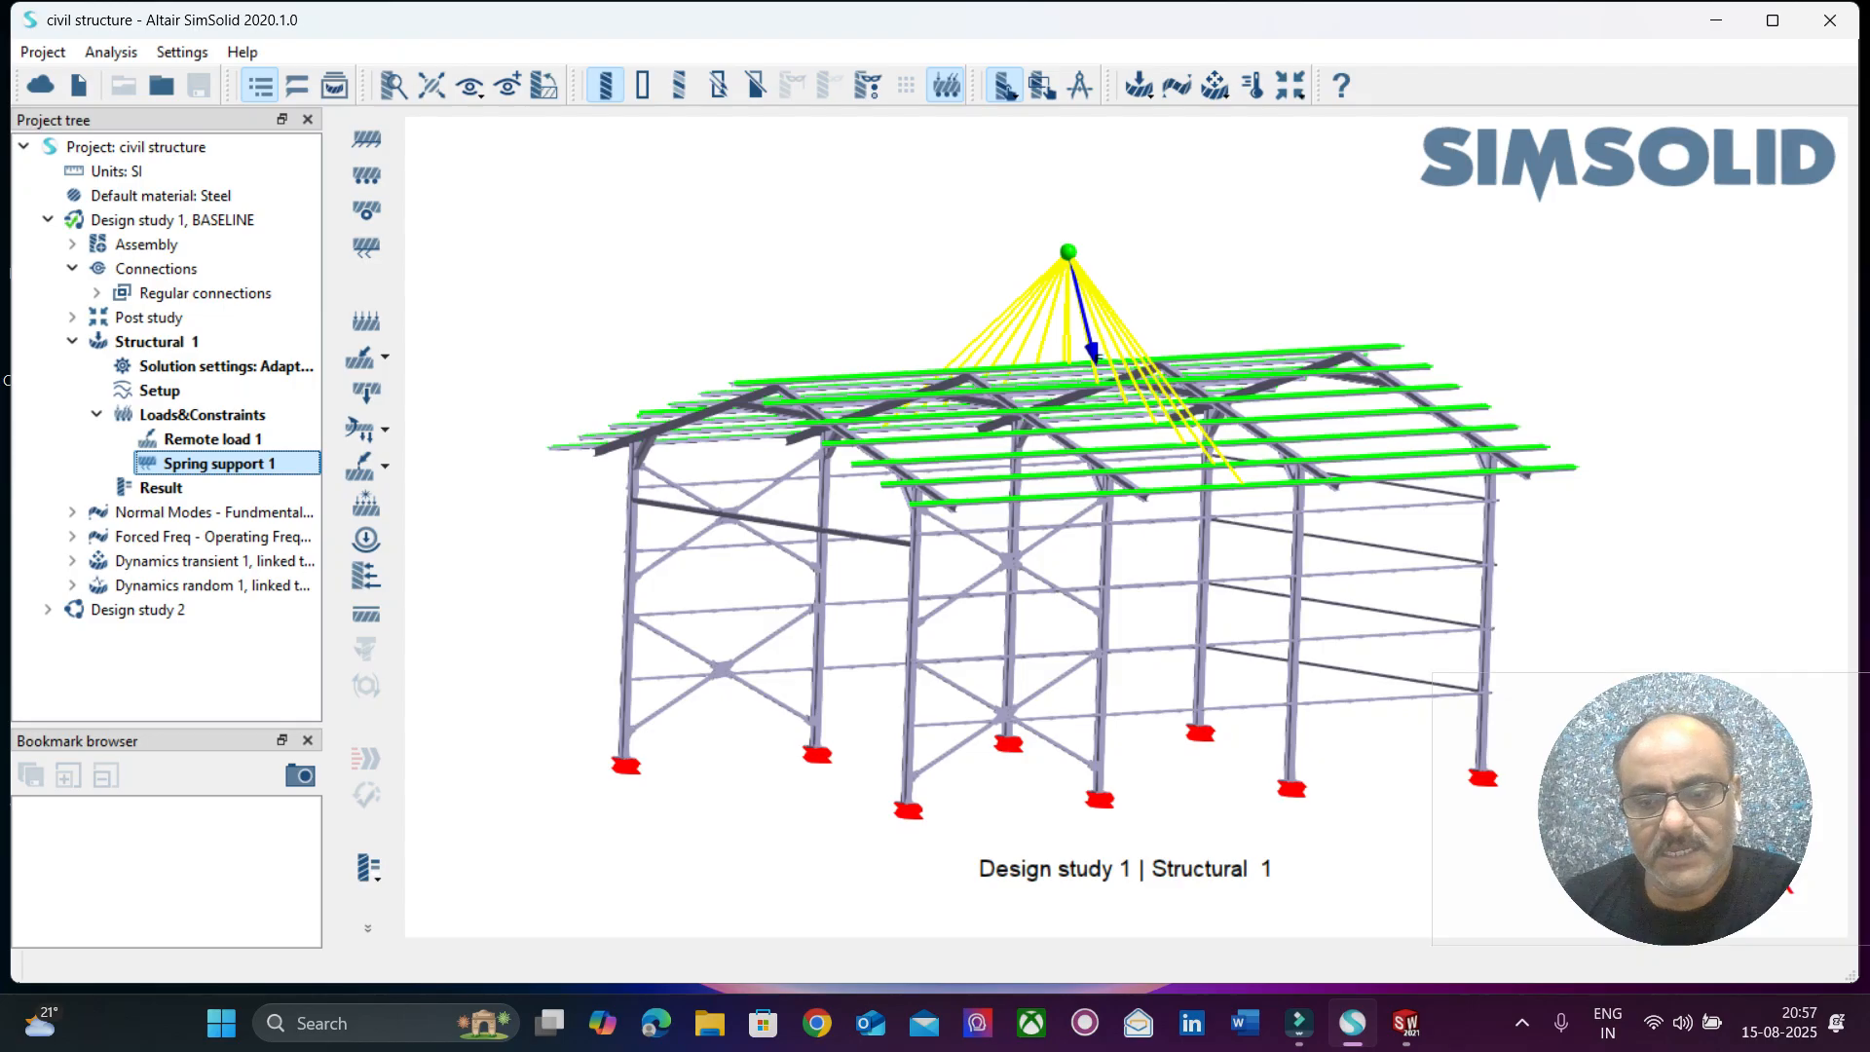
right_drag(1098, 356, 1042, 190)
mouse_move(1042, 194)
mouse_down()
mouse_move(1064, 268)
mouse_move(1038, 193)
mouse_move(1050, 202)
mouse_up()
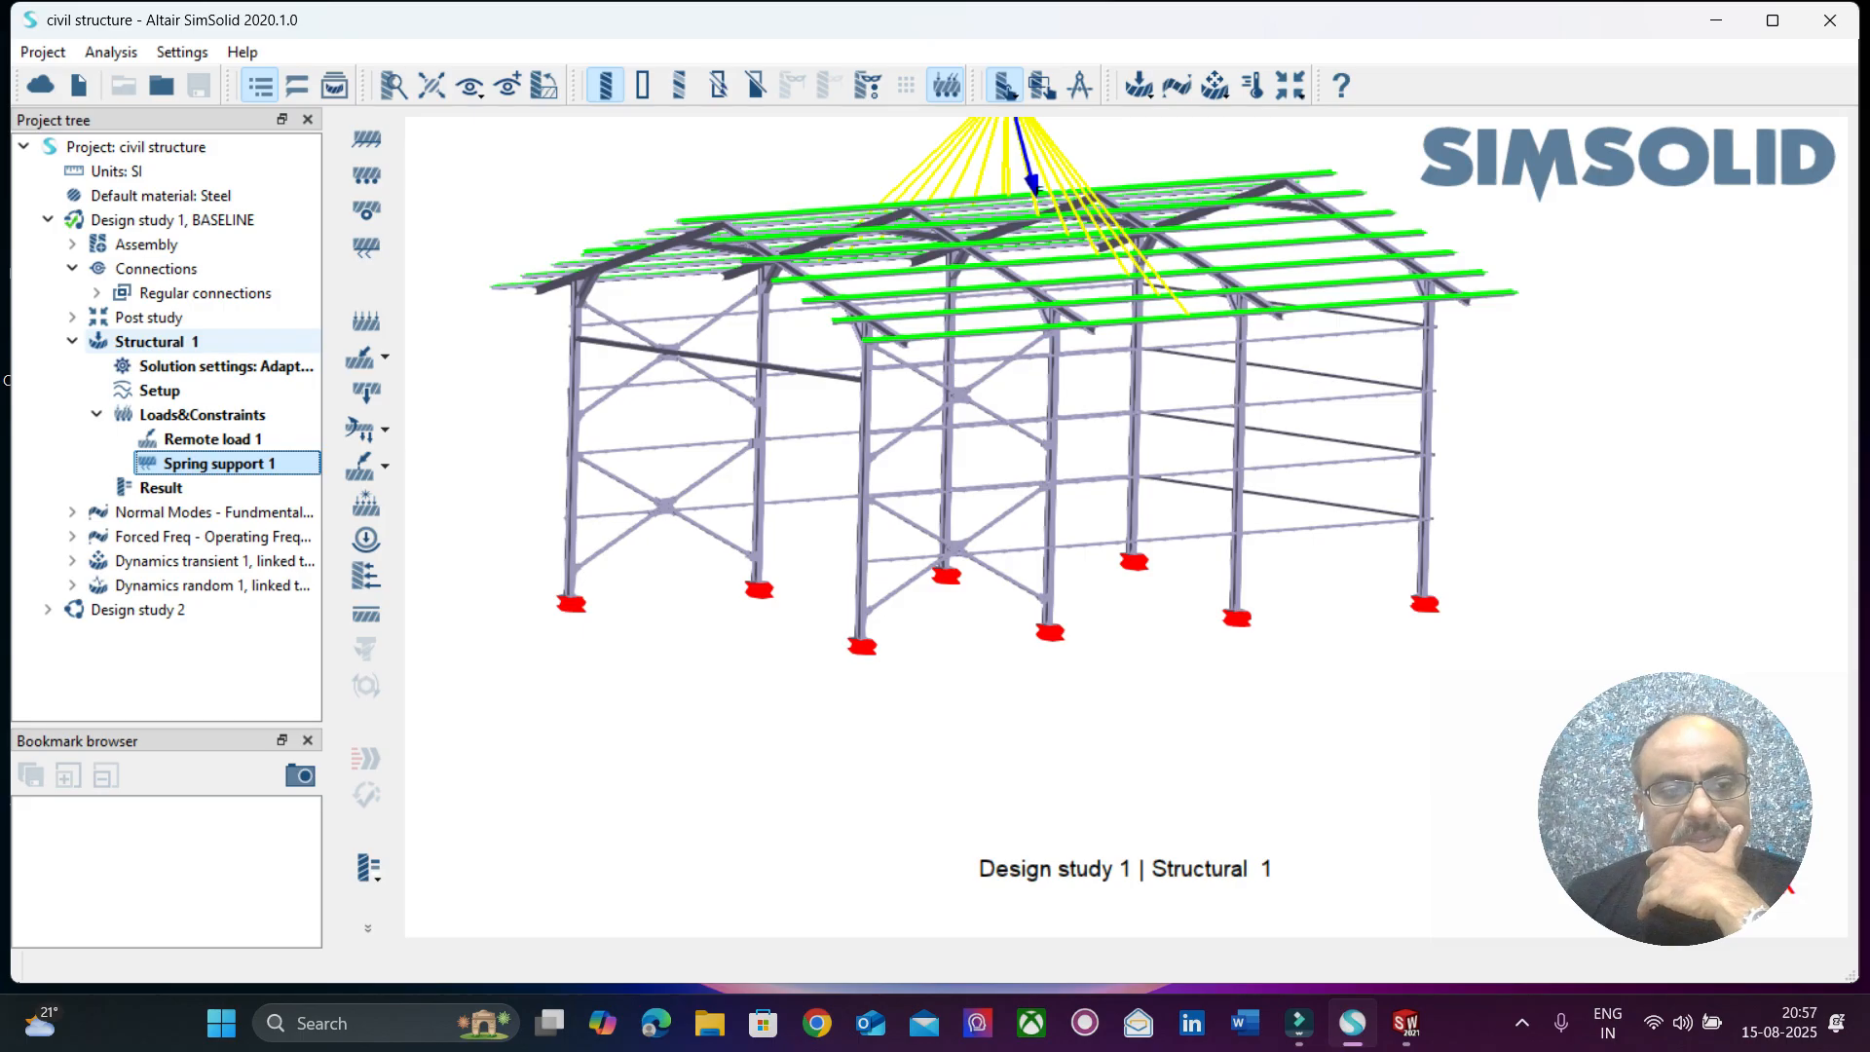
Display the Displacement Magnitude plot for Structural 1 and examine the displacement distribution across the columns and roof frame.
click(367, 867)
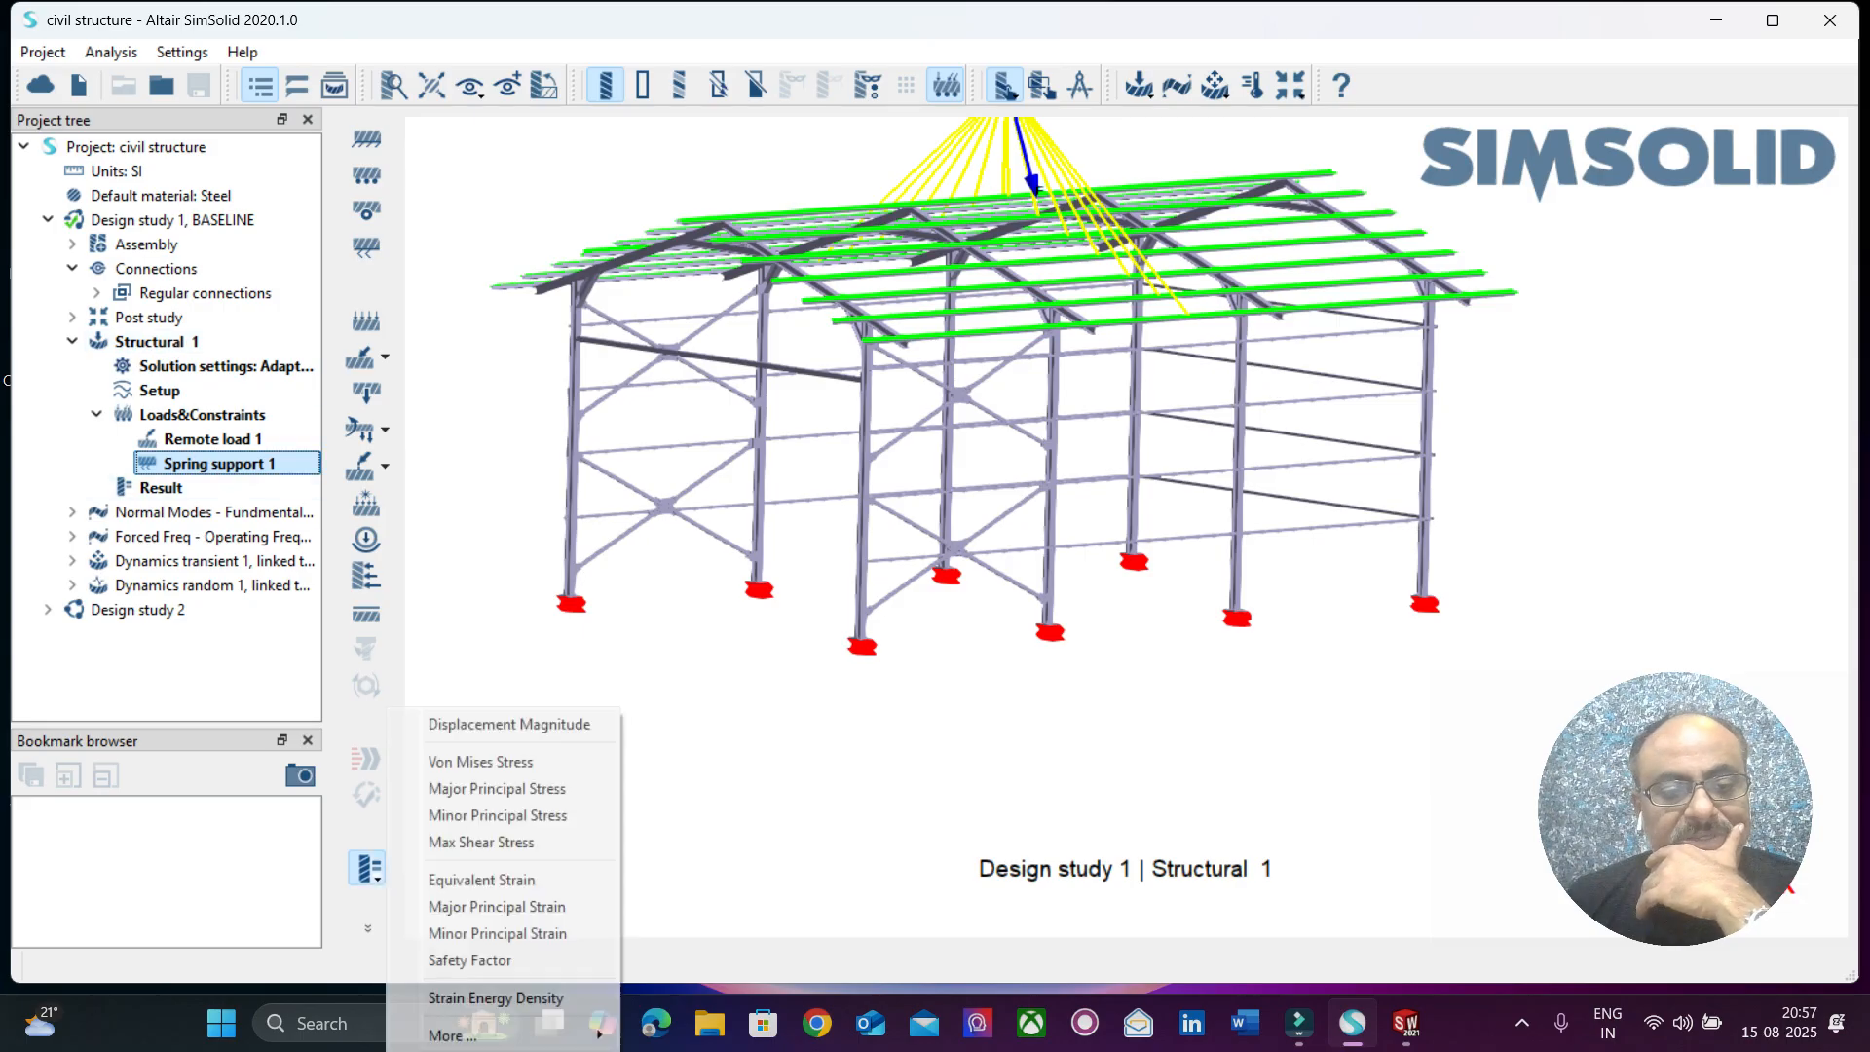
click(508, 724)
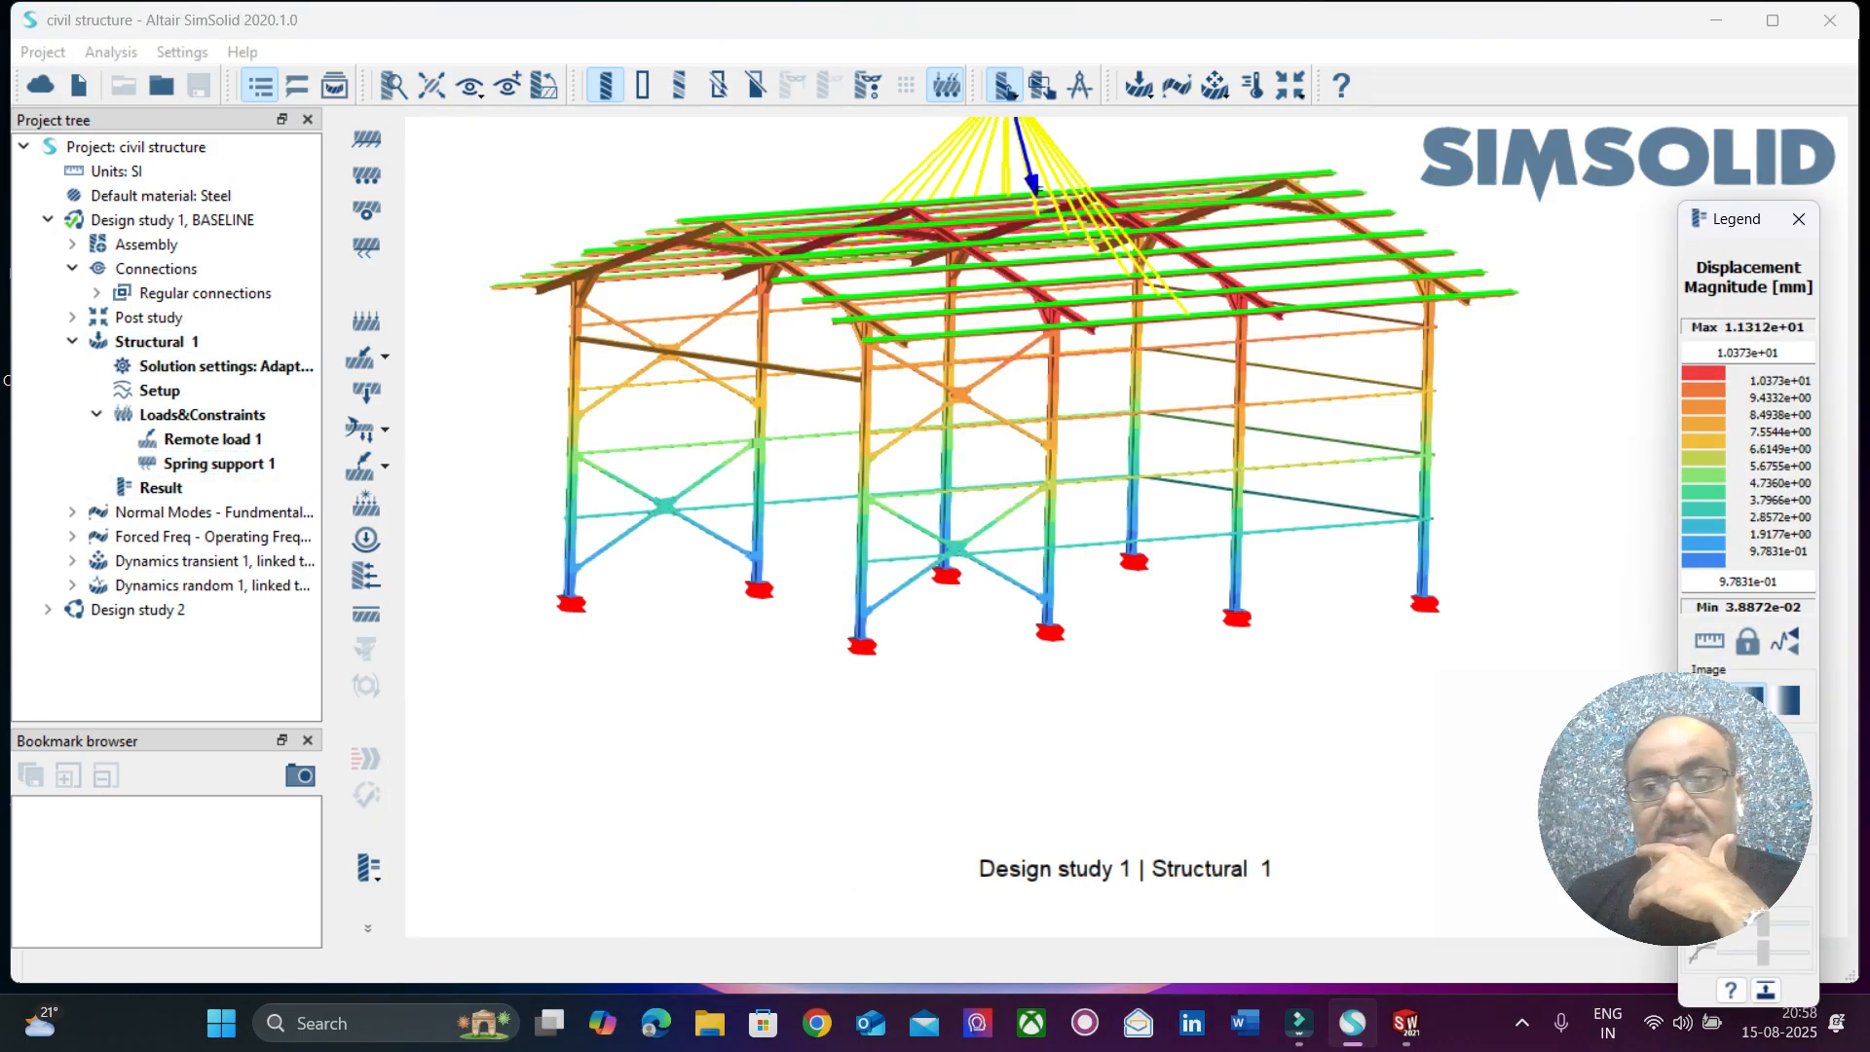
right_drag(1013, 448, 1010, 528)
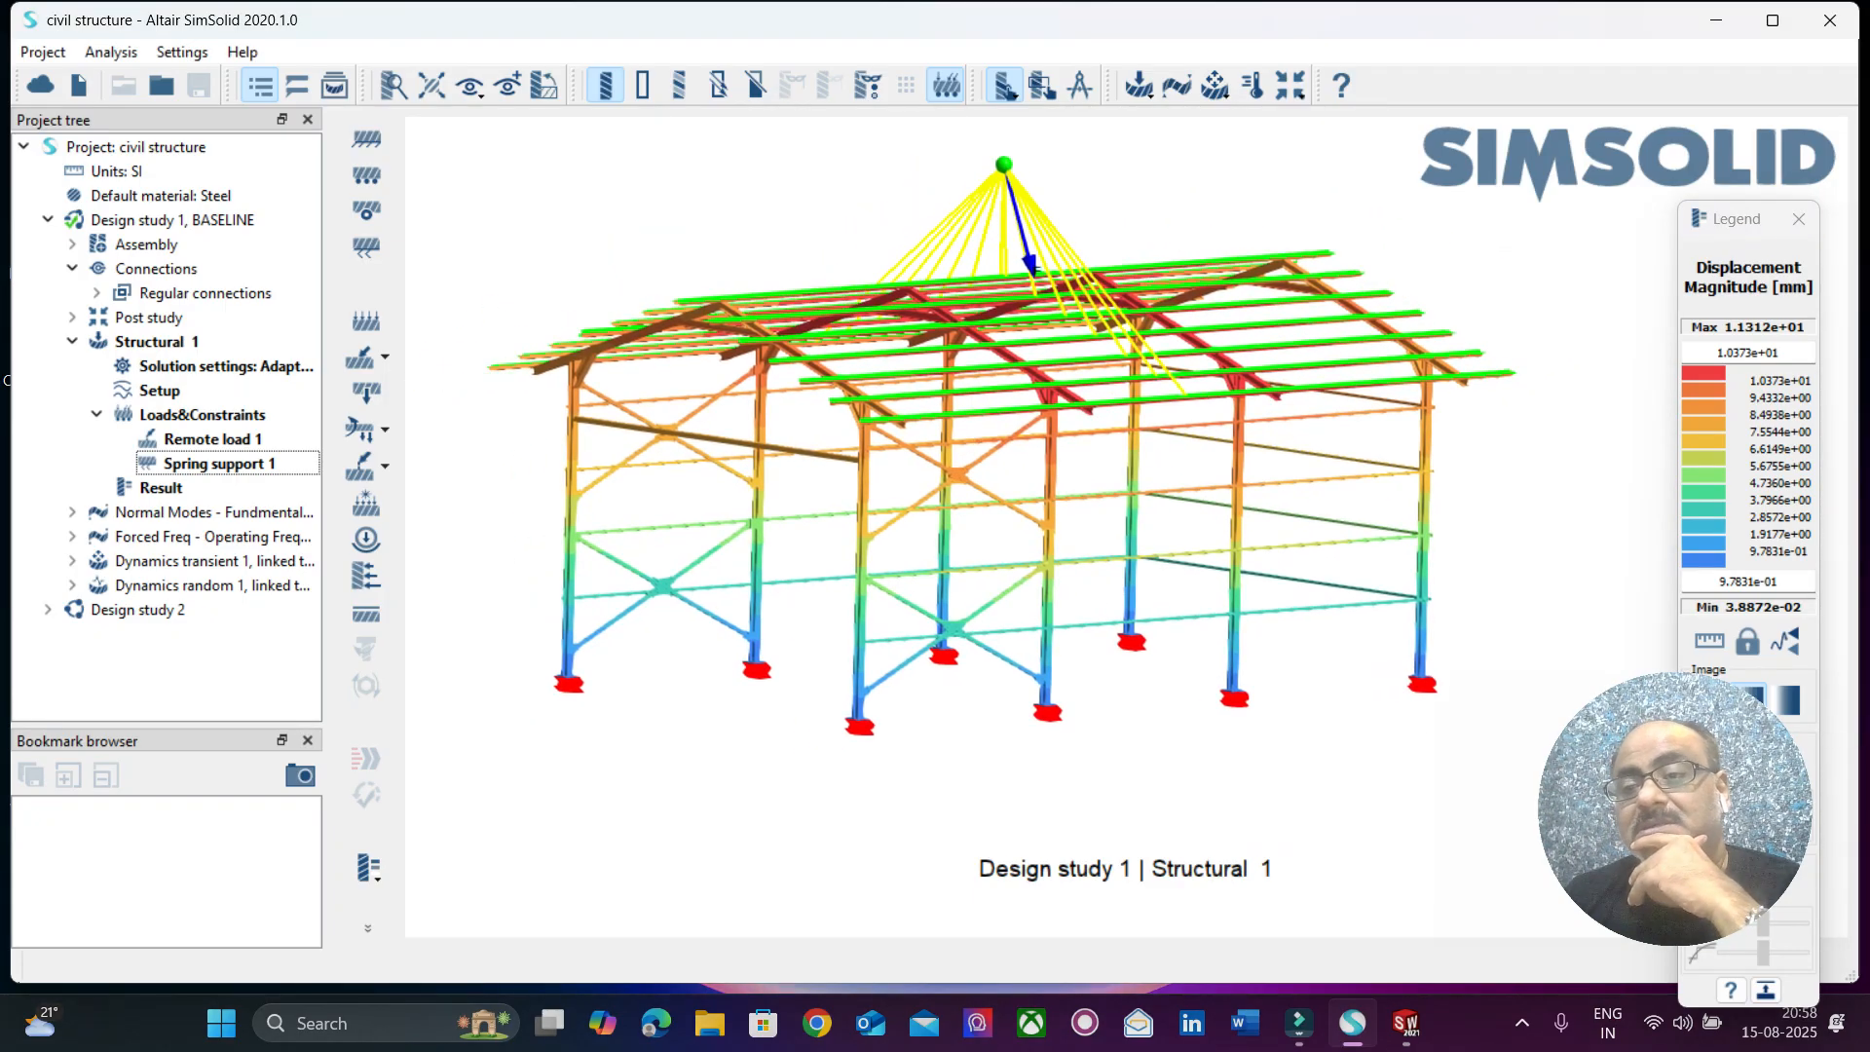
drag(1743, 218, 1542, 121)
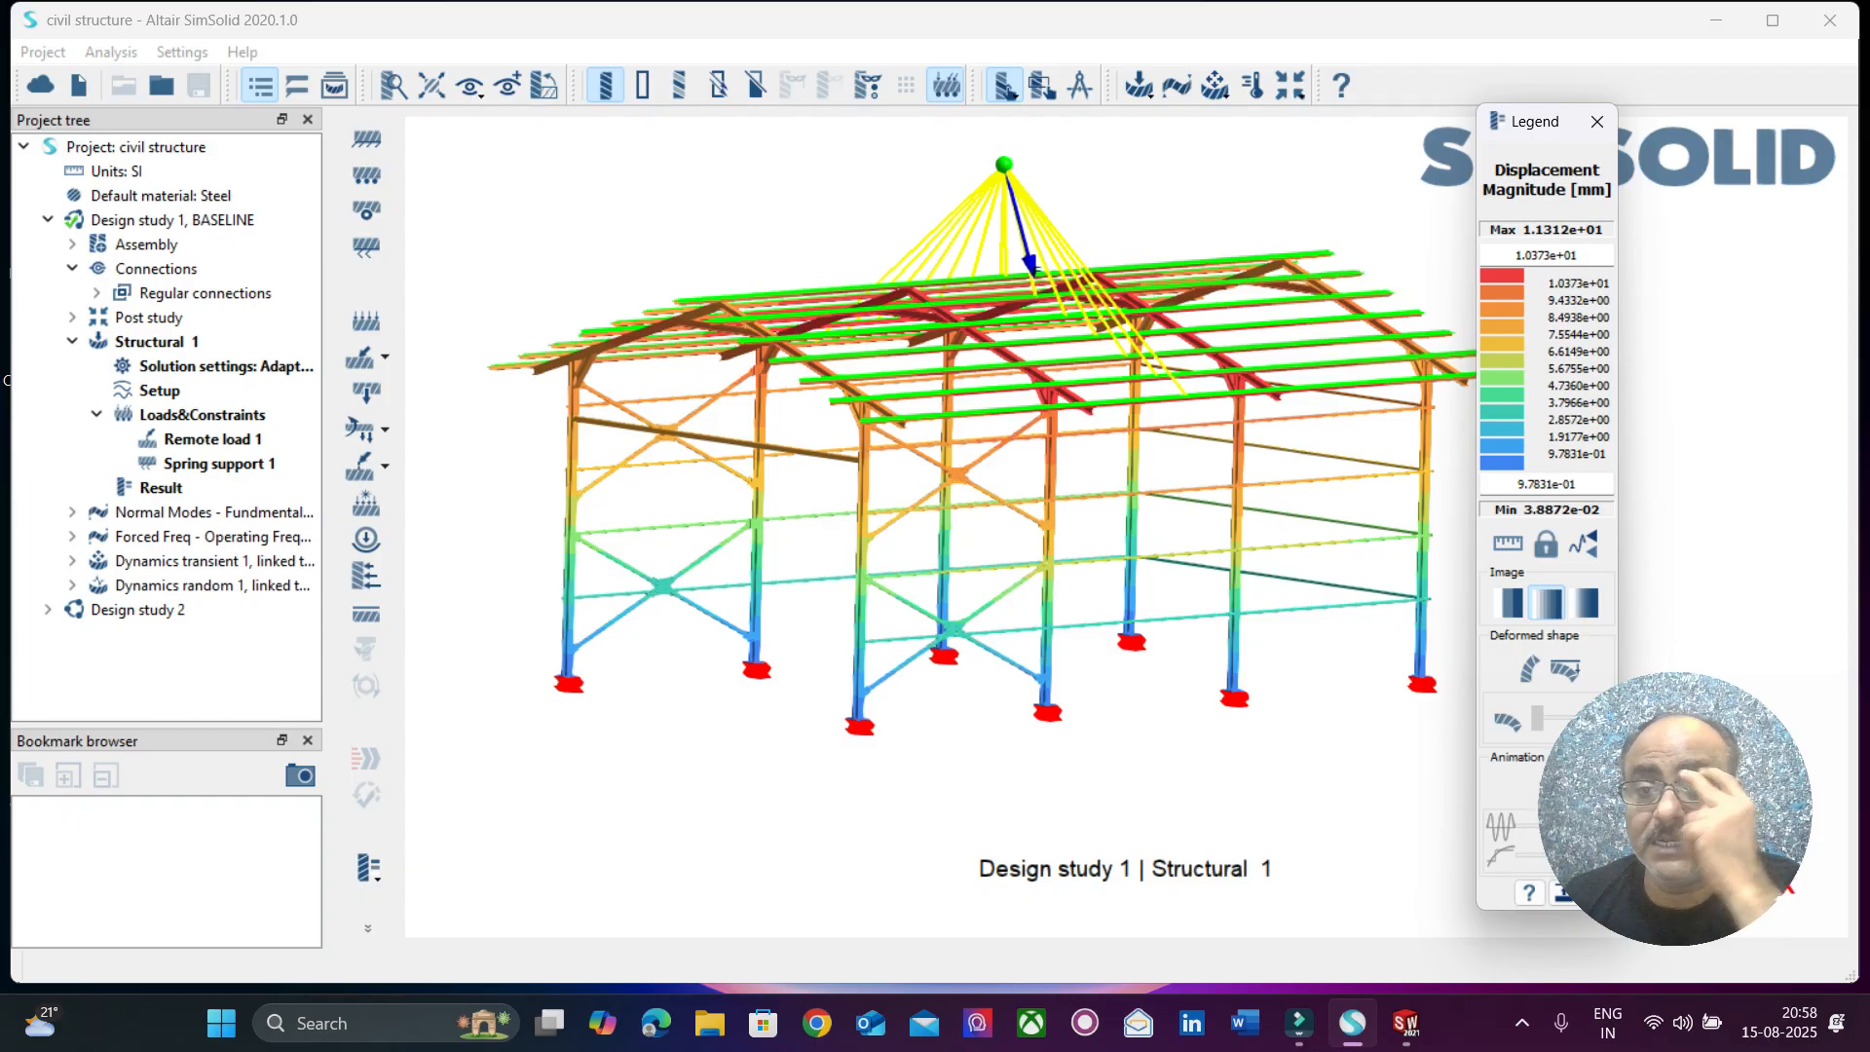
mouse_move(1013, 506)
mouse_down()
mouse_move(1032, 565)
mouse_move(1024, 535)
mouse_up()
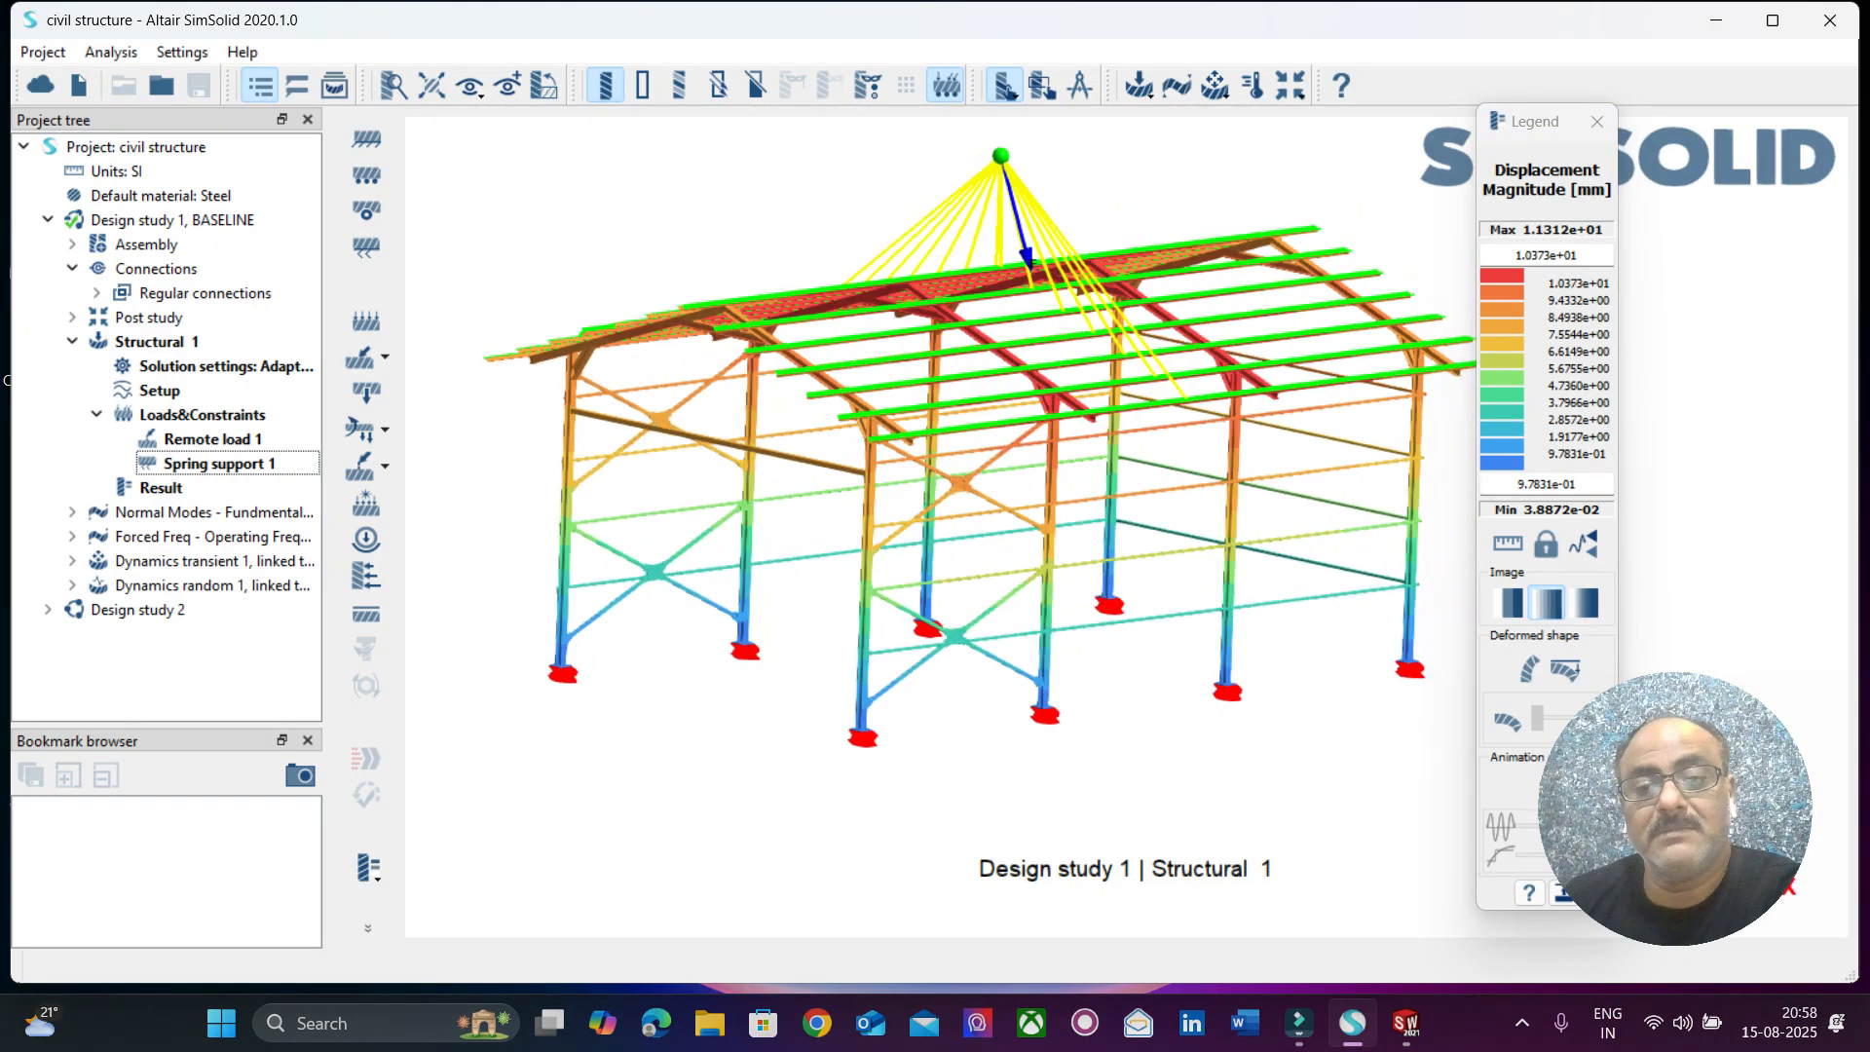
right_drag(1025, 526, 969, 542)
drag(969, 542, 976, 560)
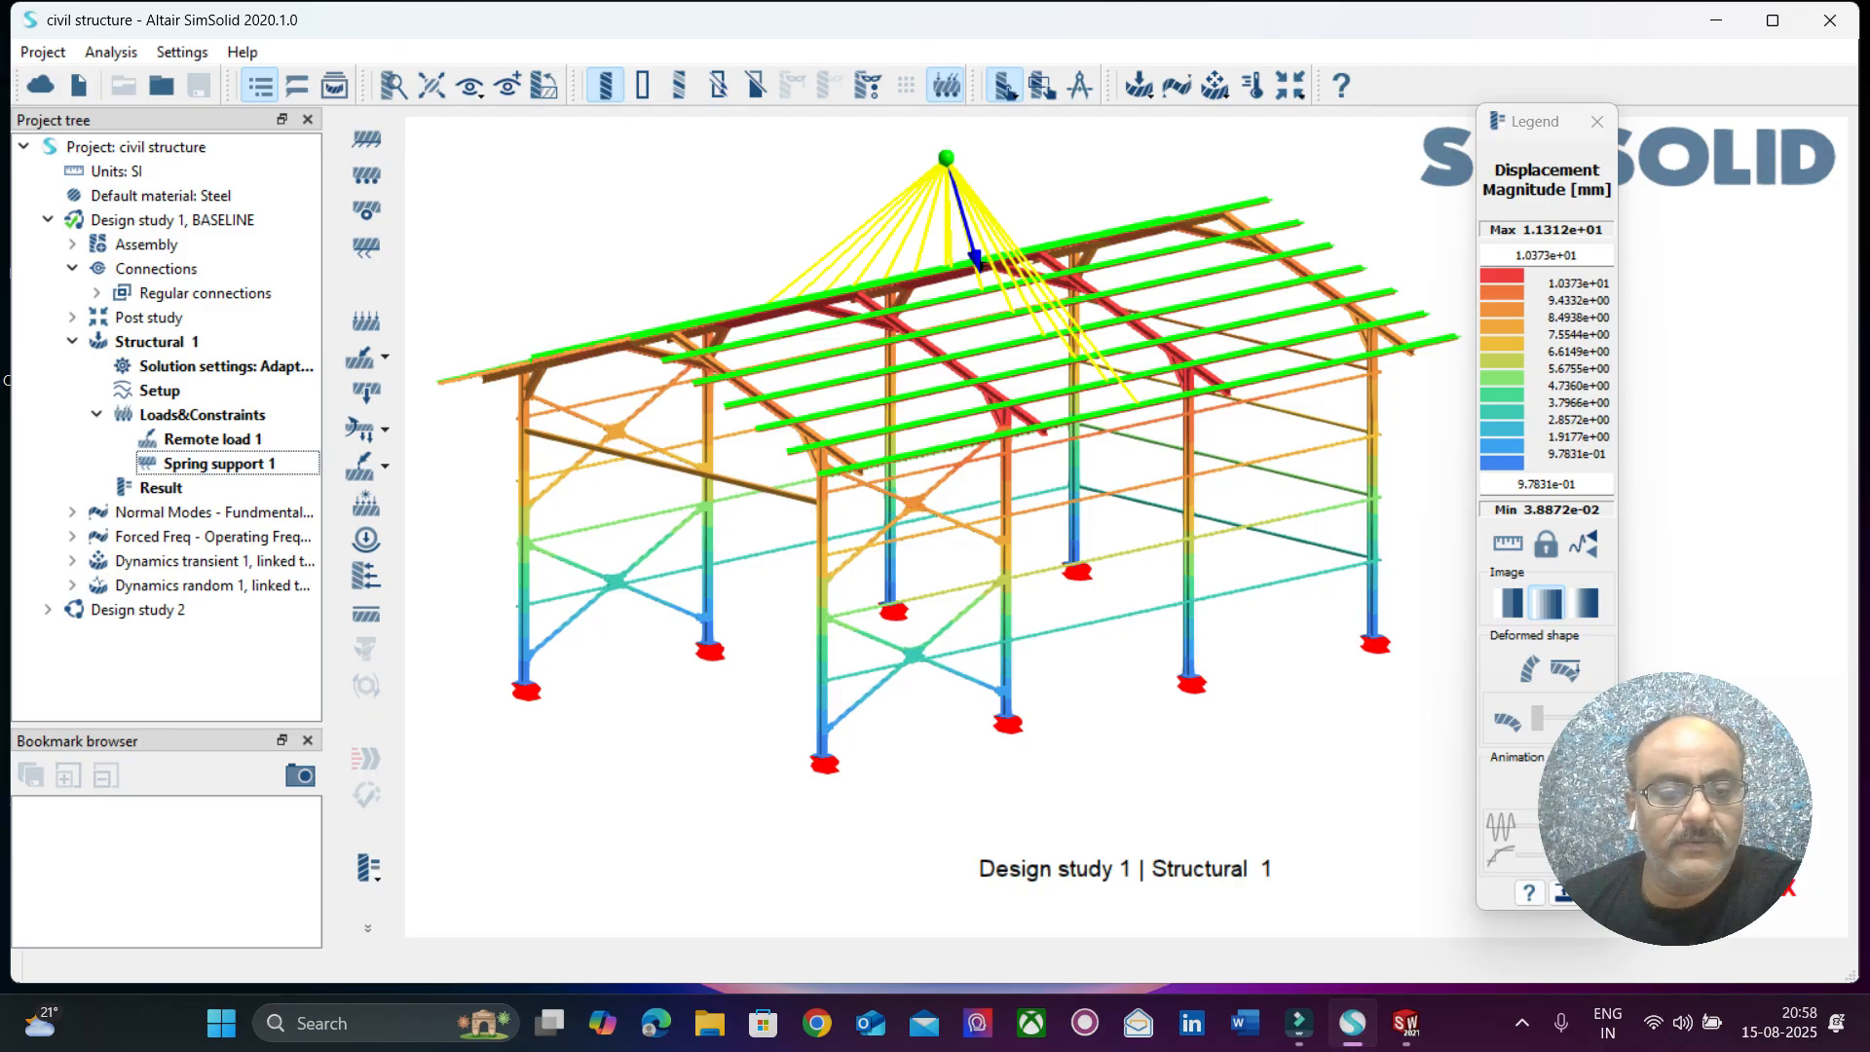
Review the Von Mises Stress plot for Structural 1, close it and return to the Displacement Magnitude plot.
click(370, 868)
click(467, 761)
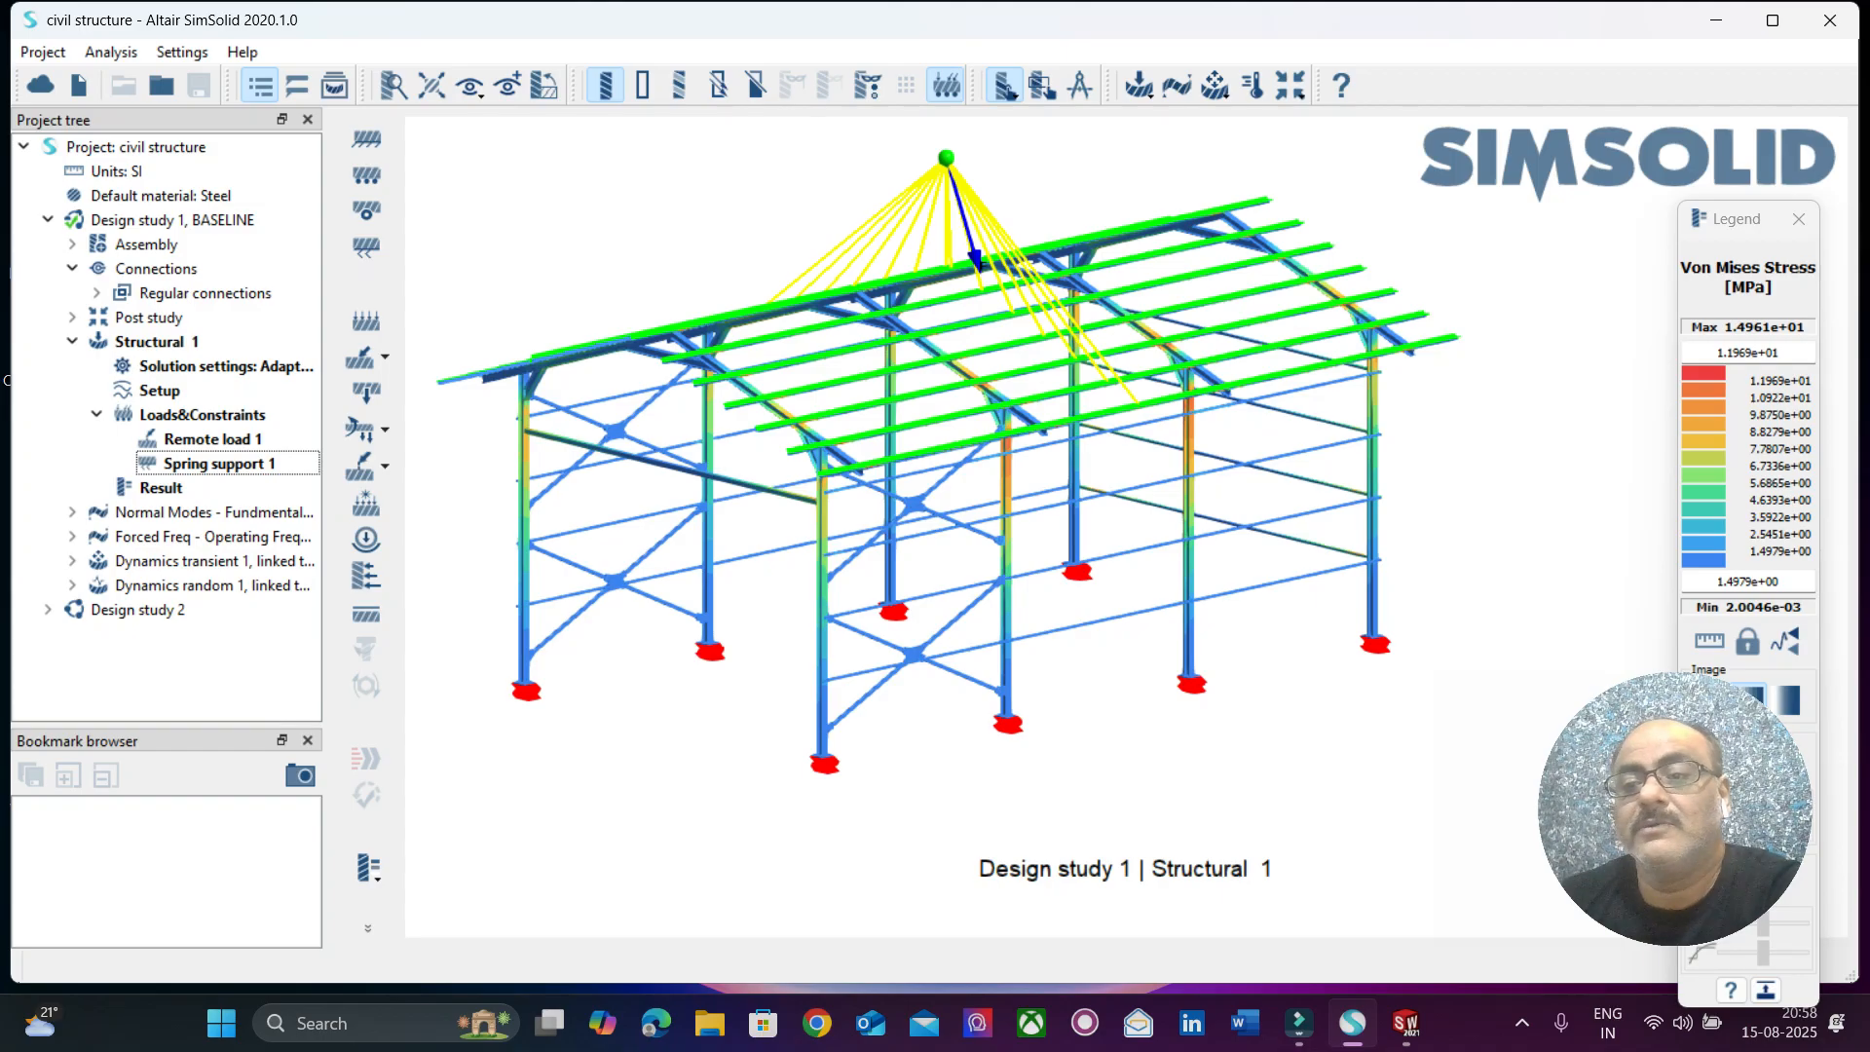
drag(1758, 221, 1572, 94)
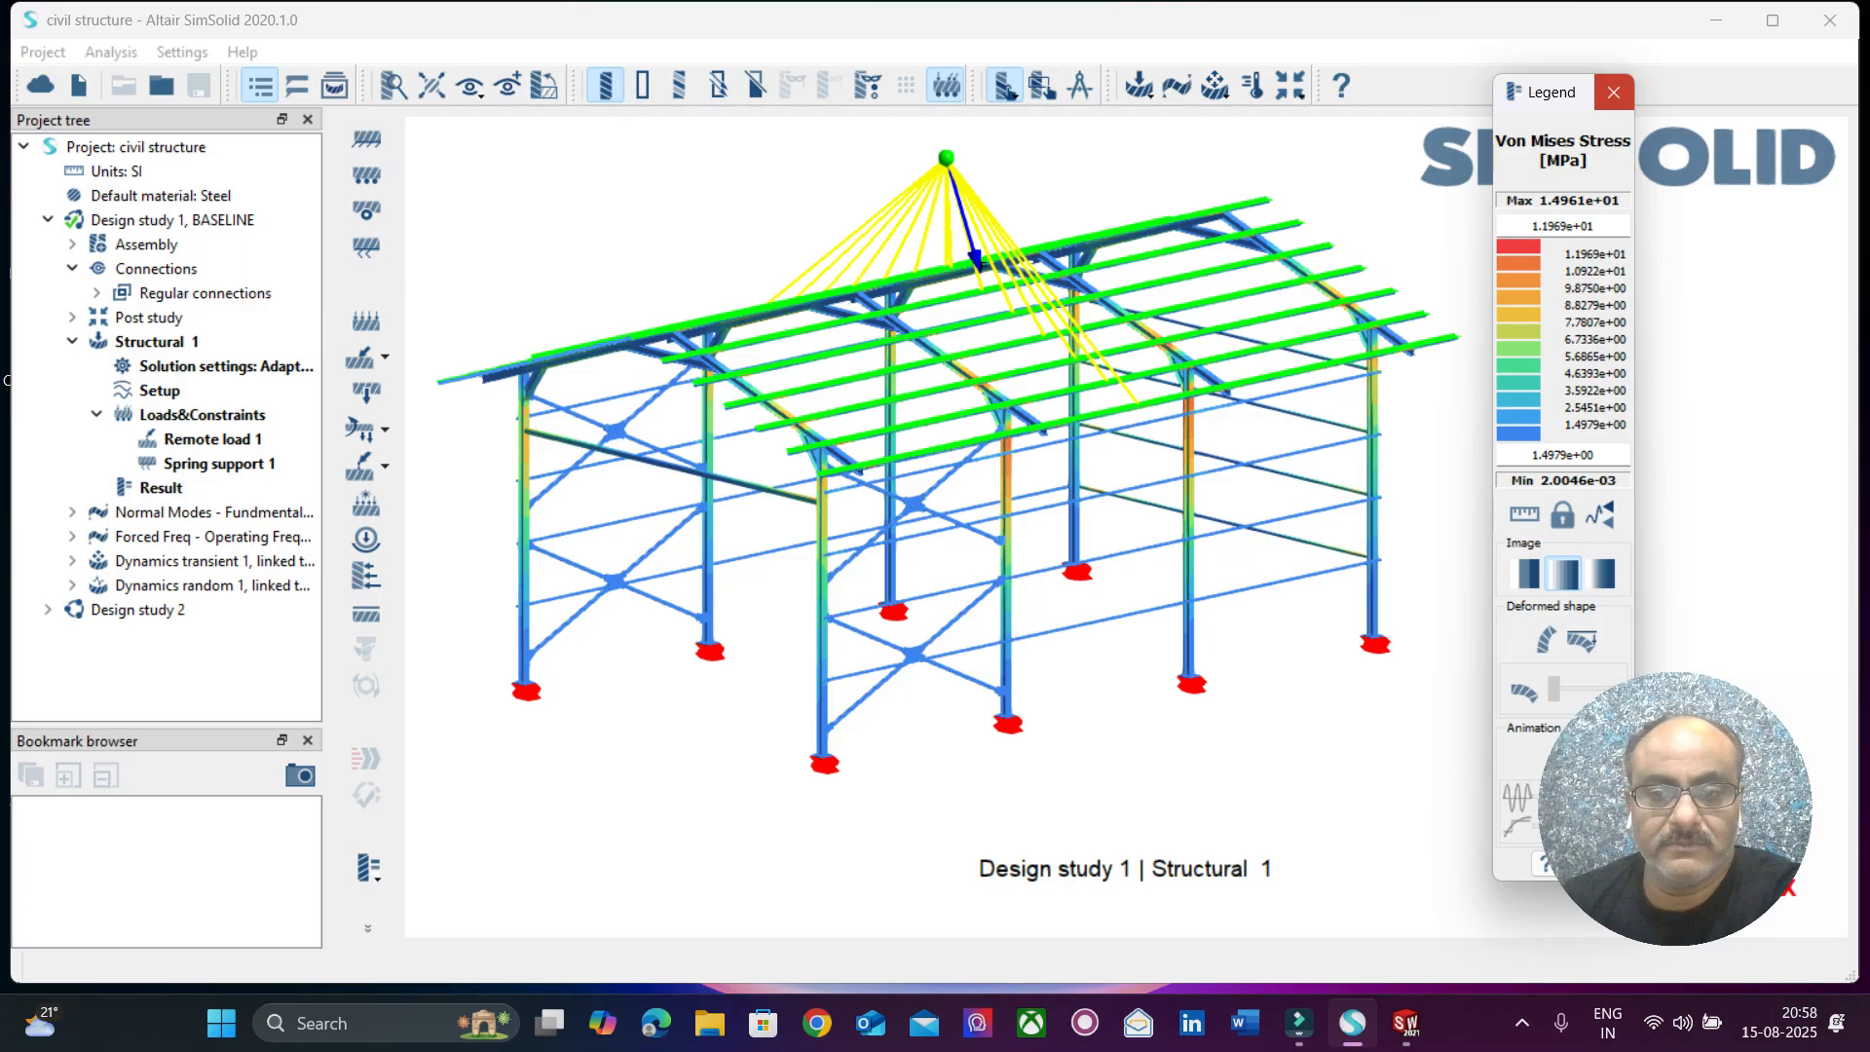
click(1614, 91)
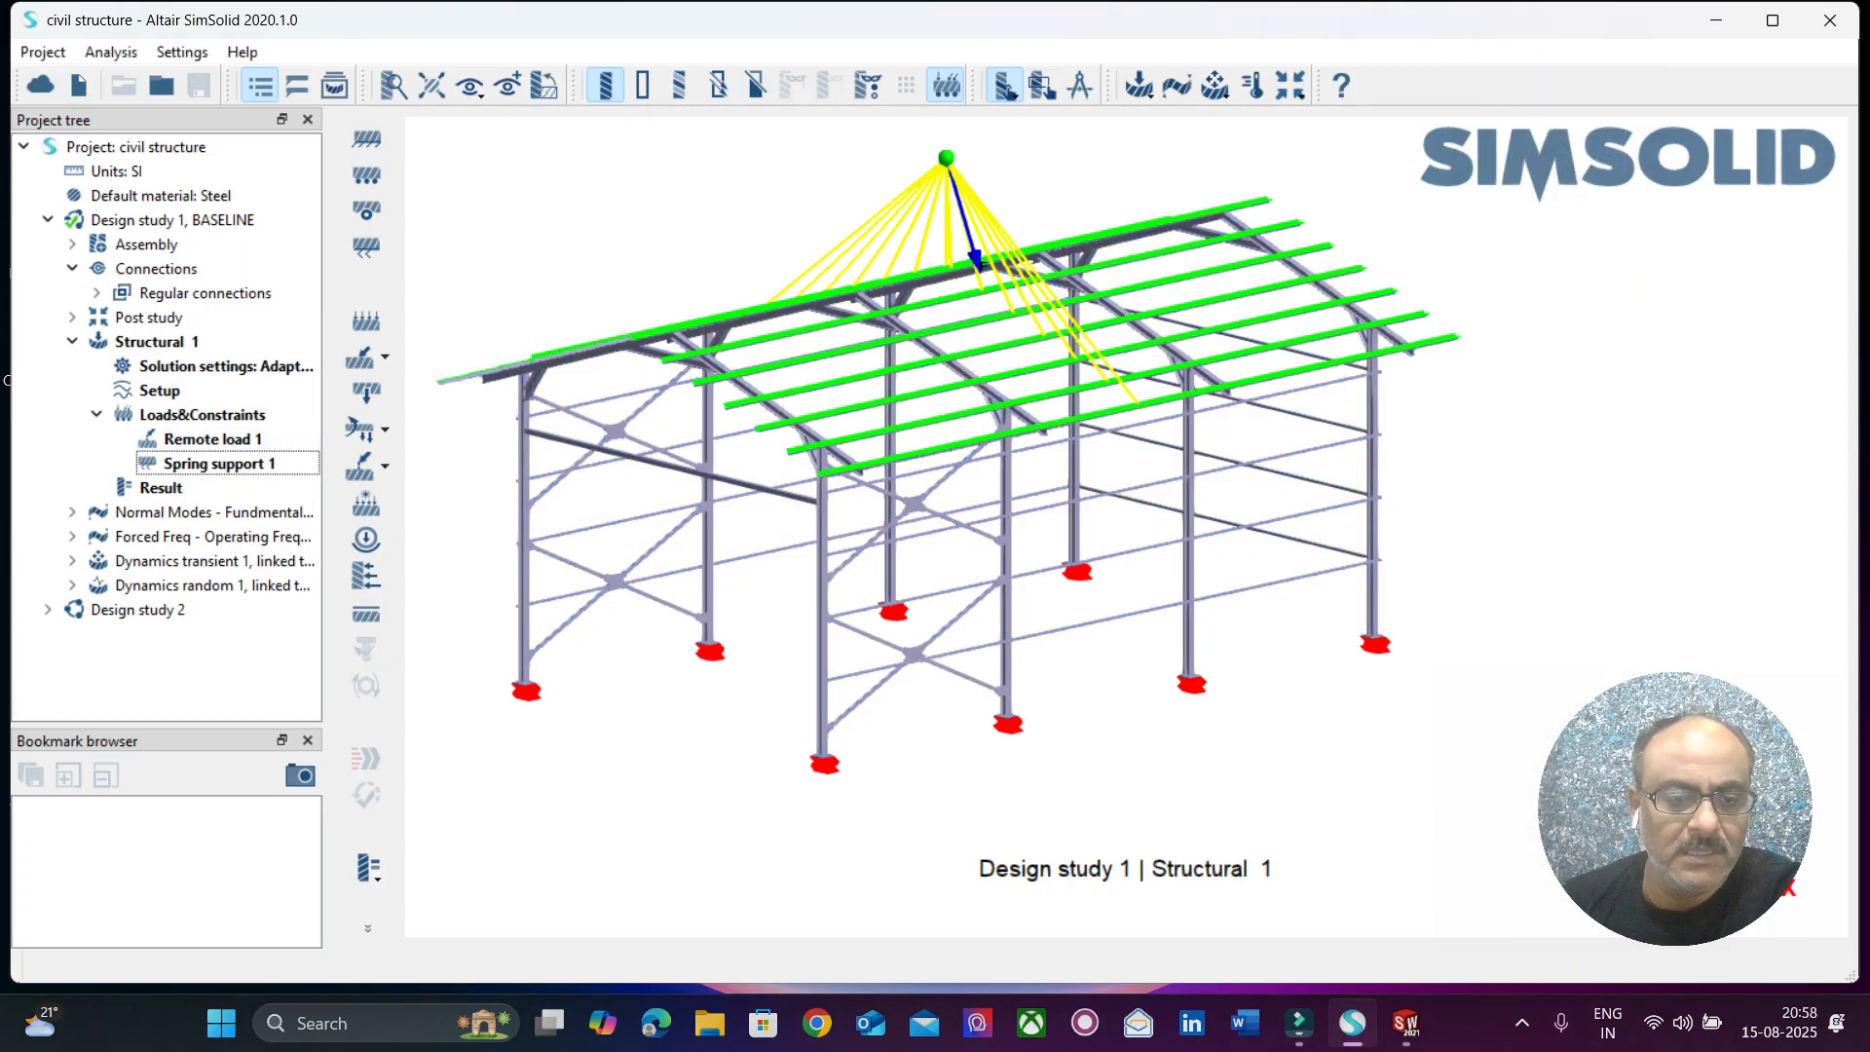
click(368, 866)
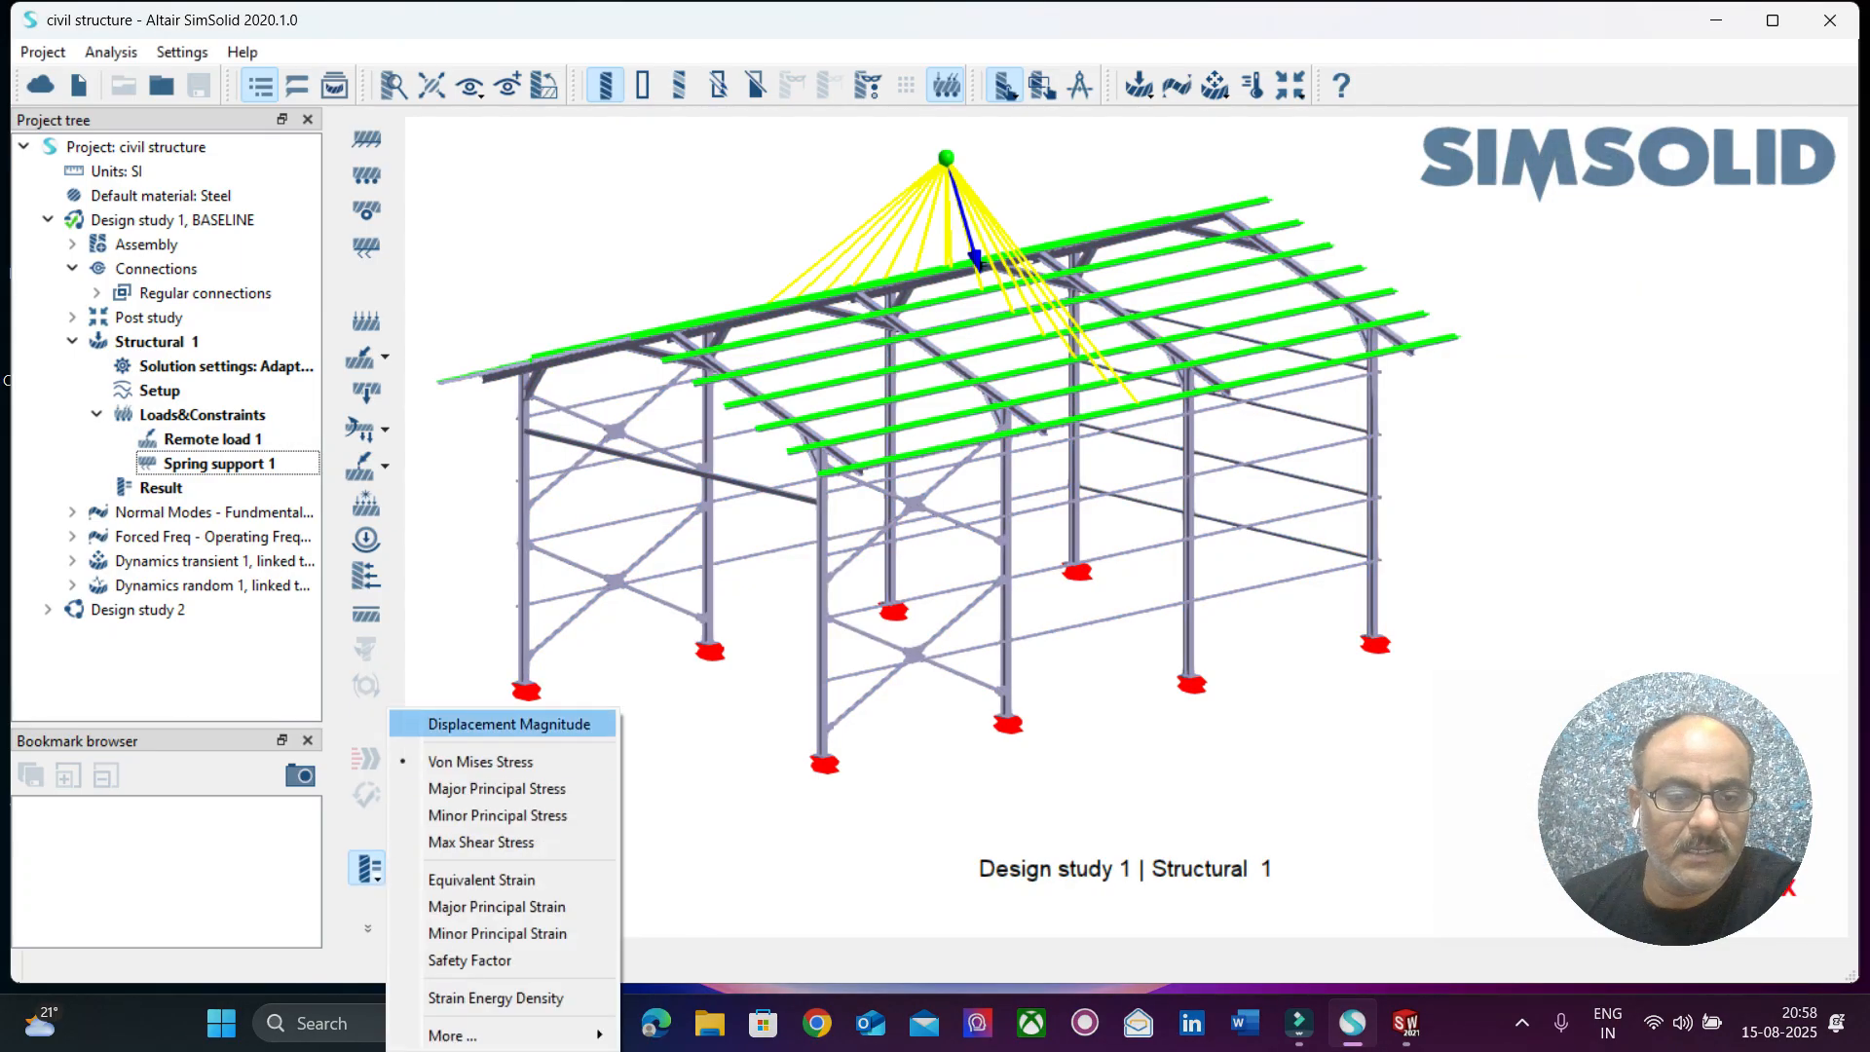
click(487, 718)
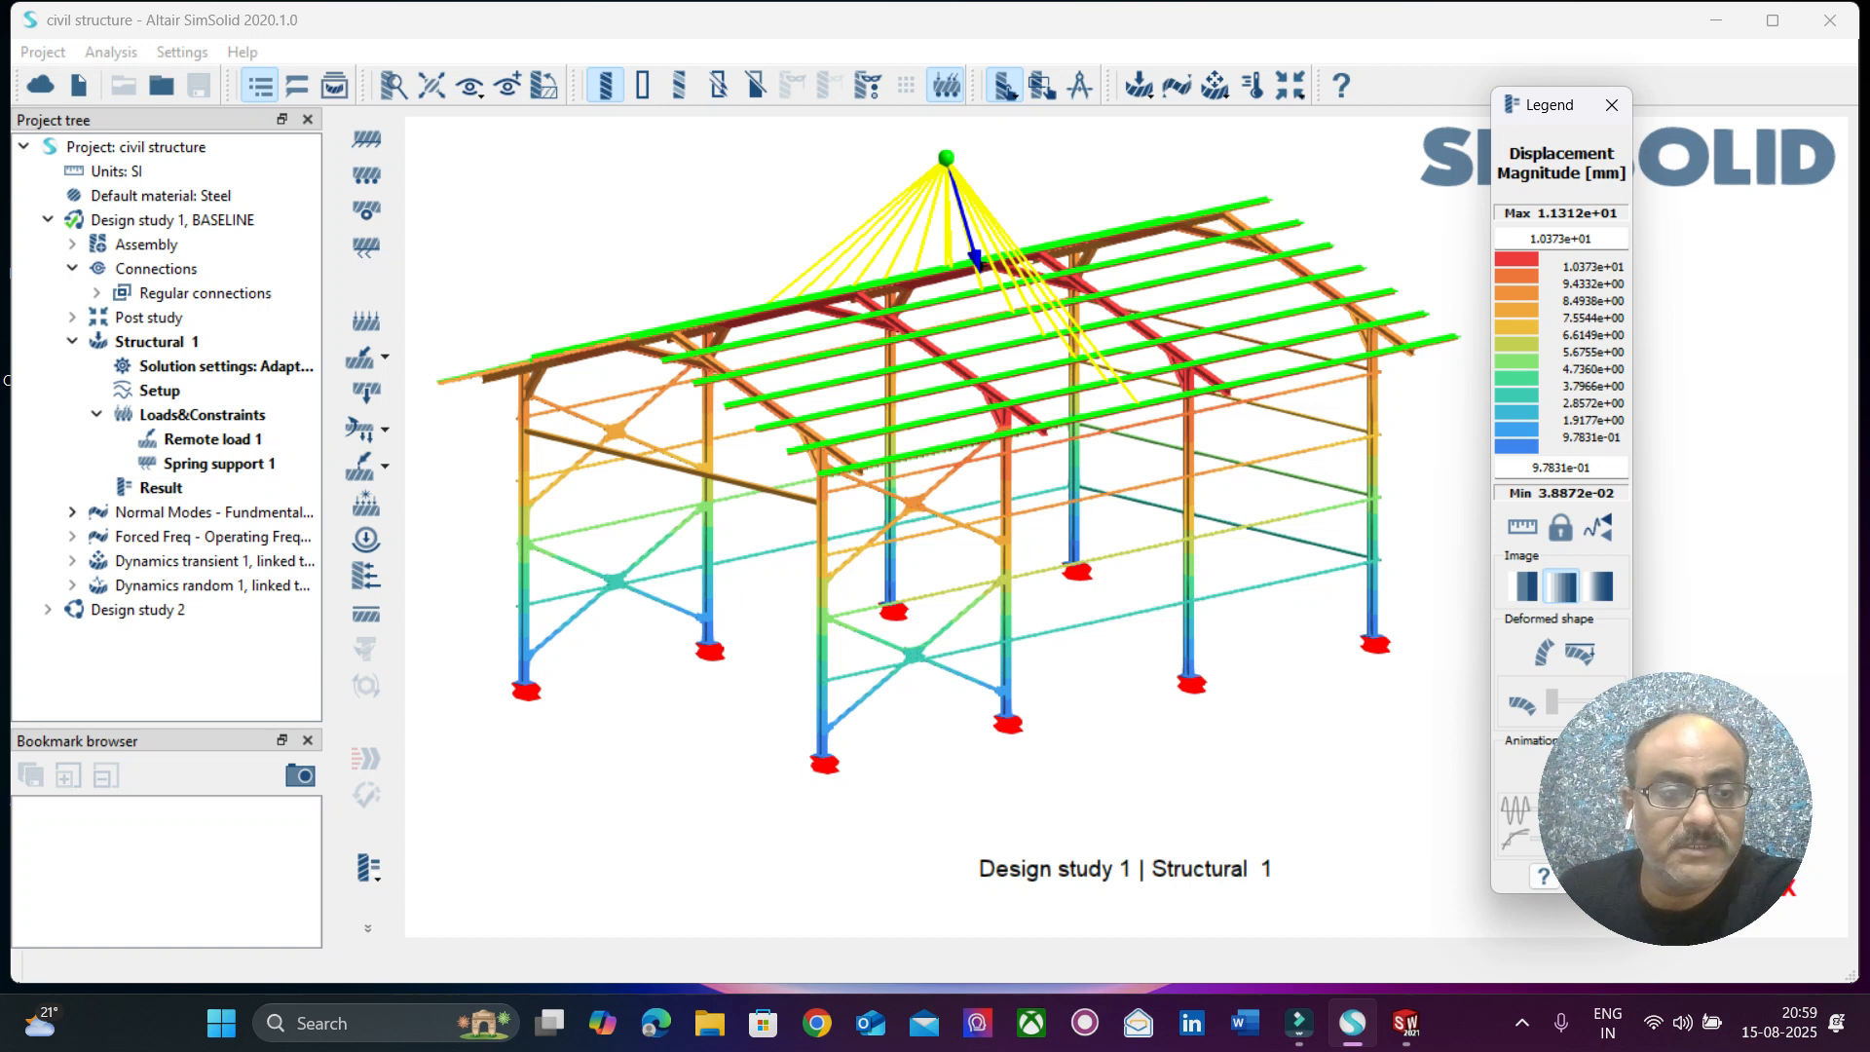
Open the results of the Normal Modes - Fundamental Frequency analysis and animate the mode 7 shape.
click(72, 512)
click(161, 585)
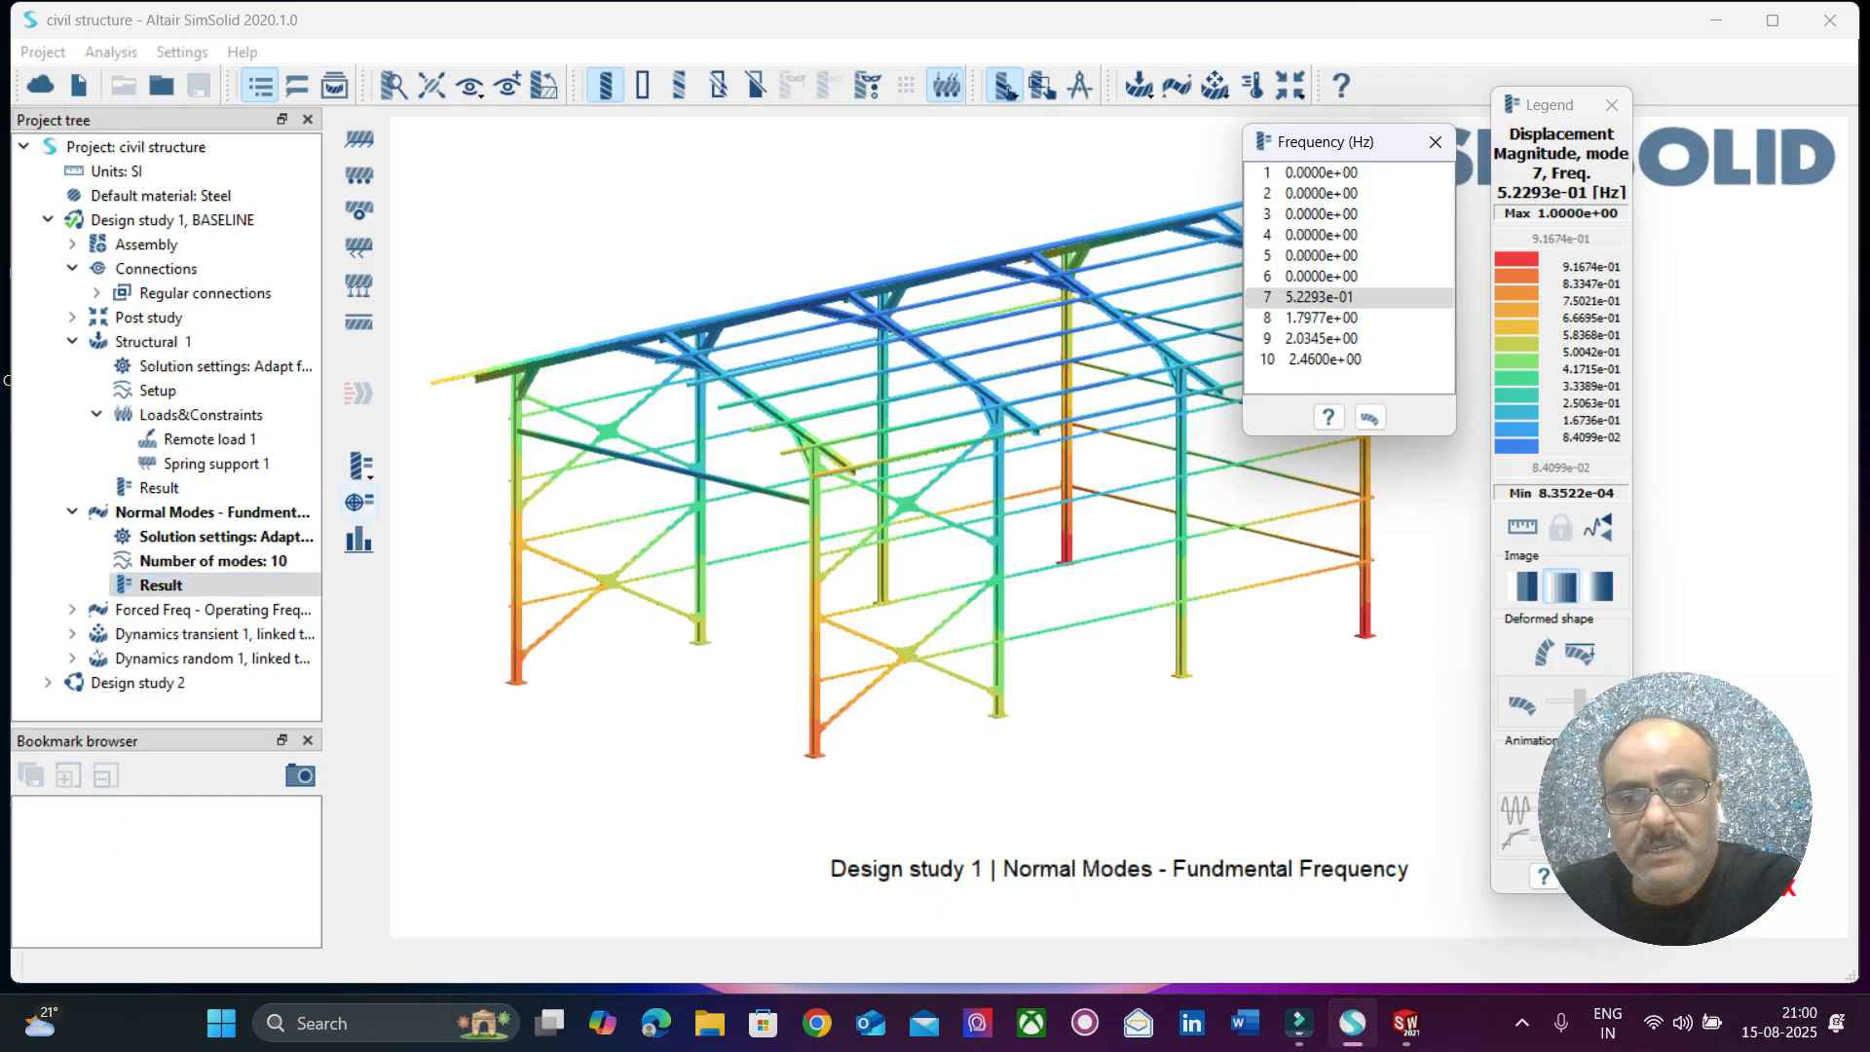
drag(1344, 141, 797, 85)
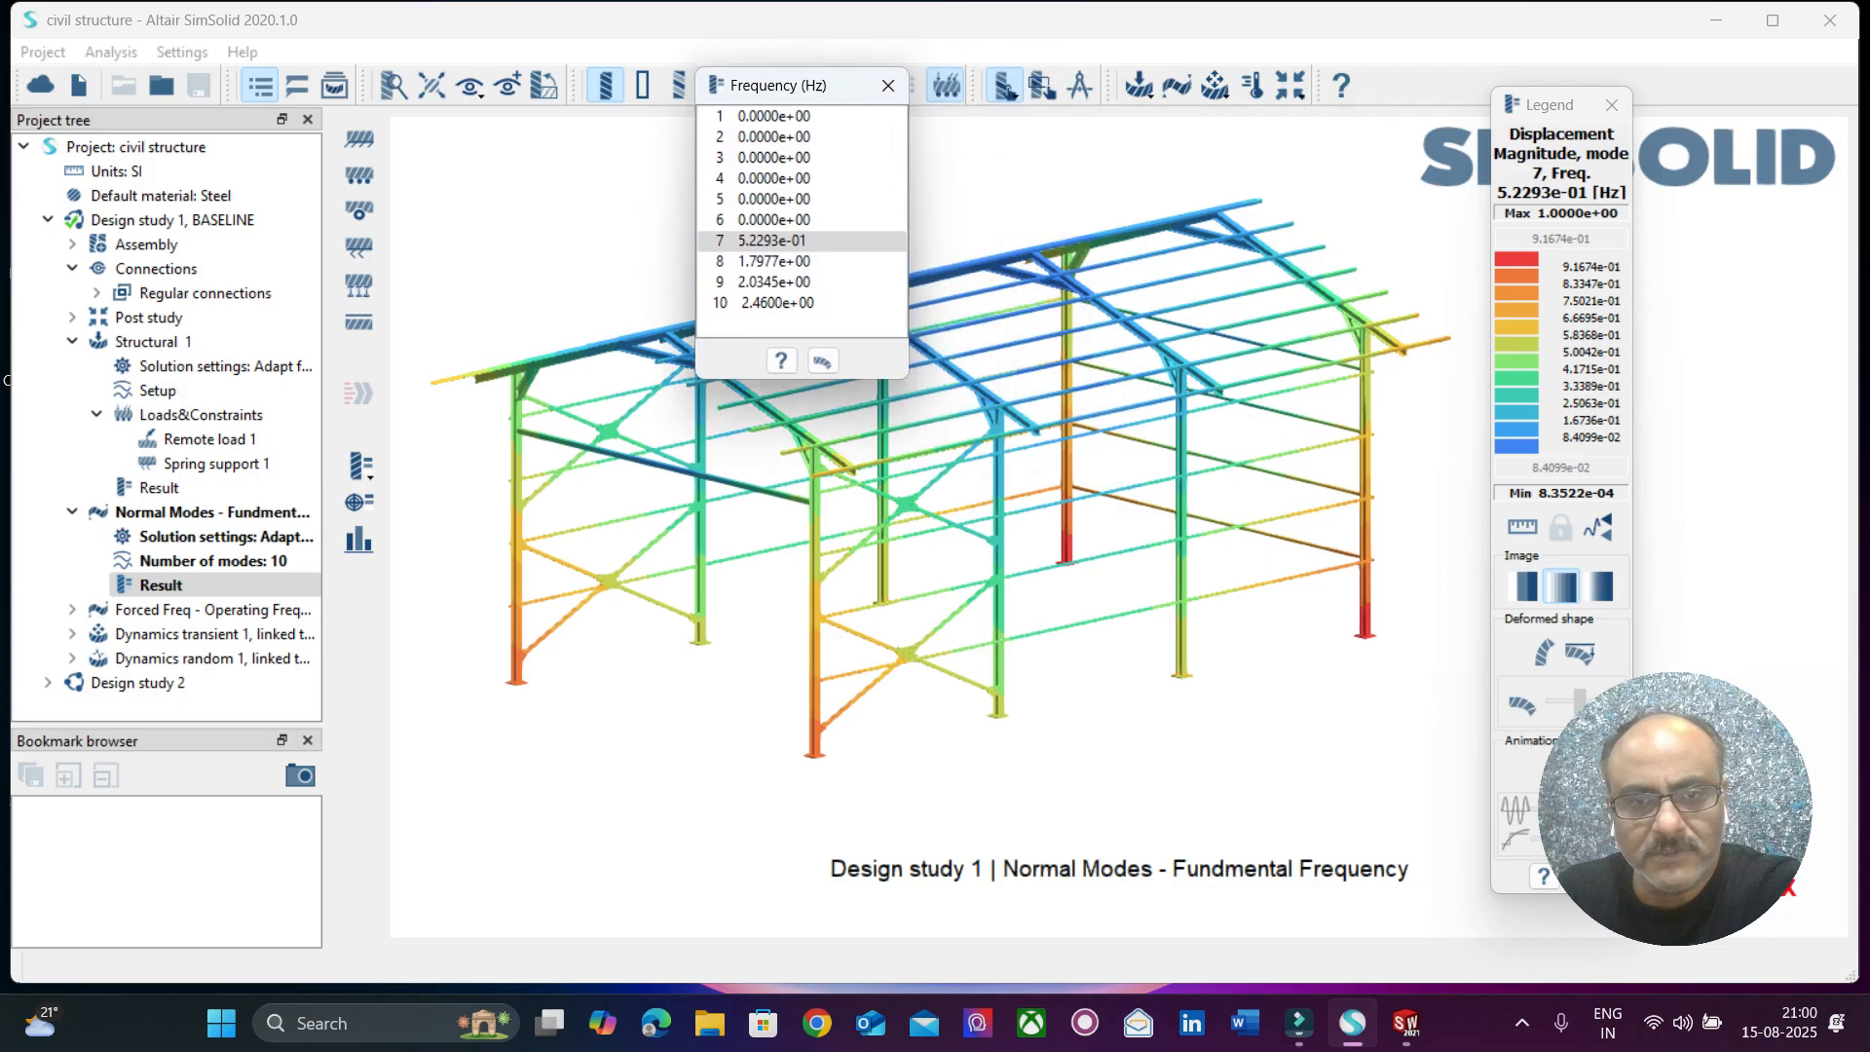
click(772, 241)
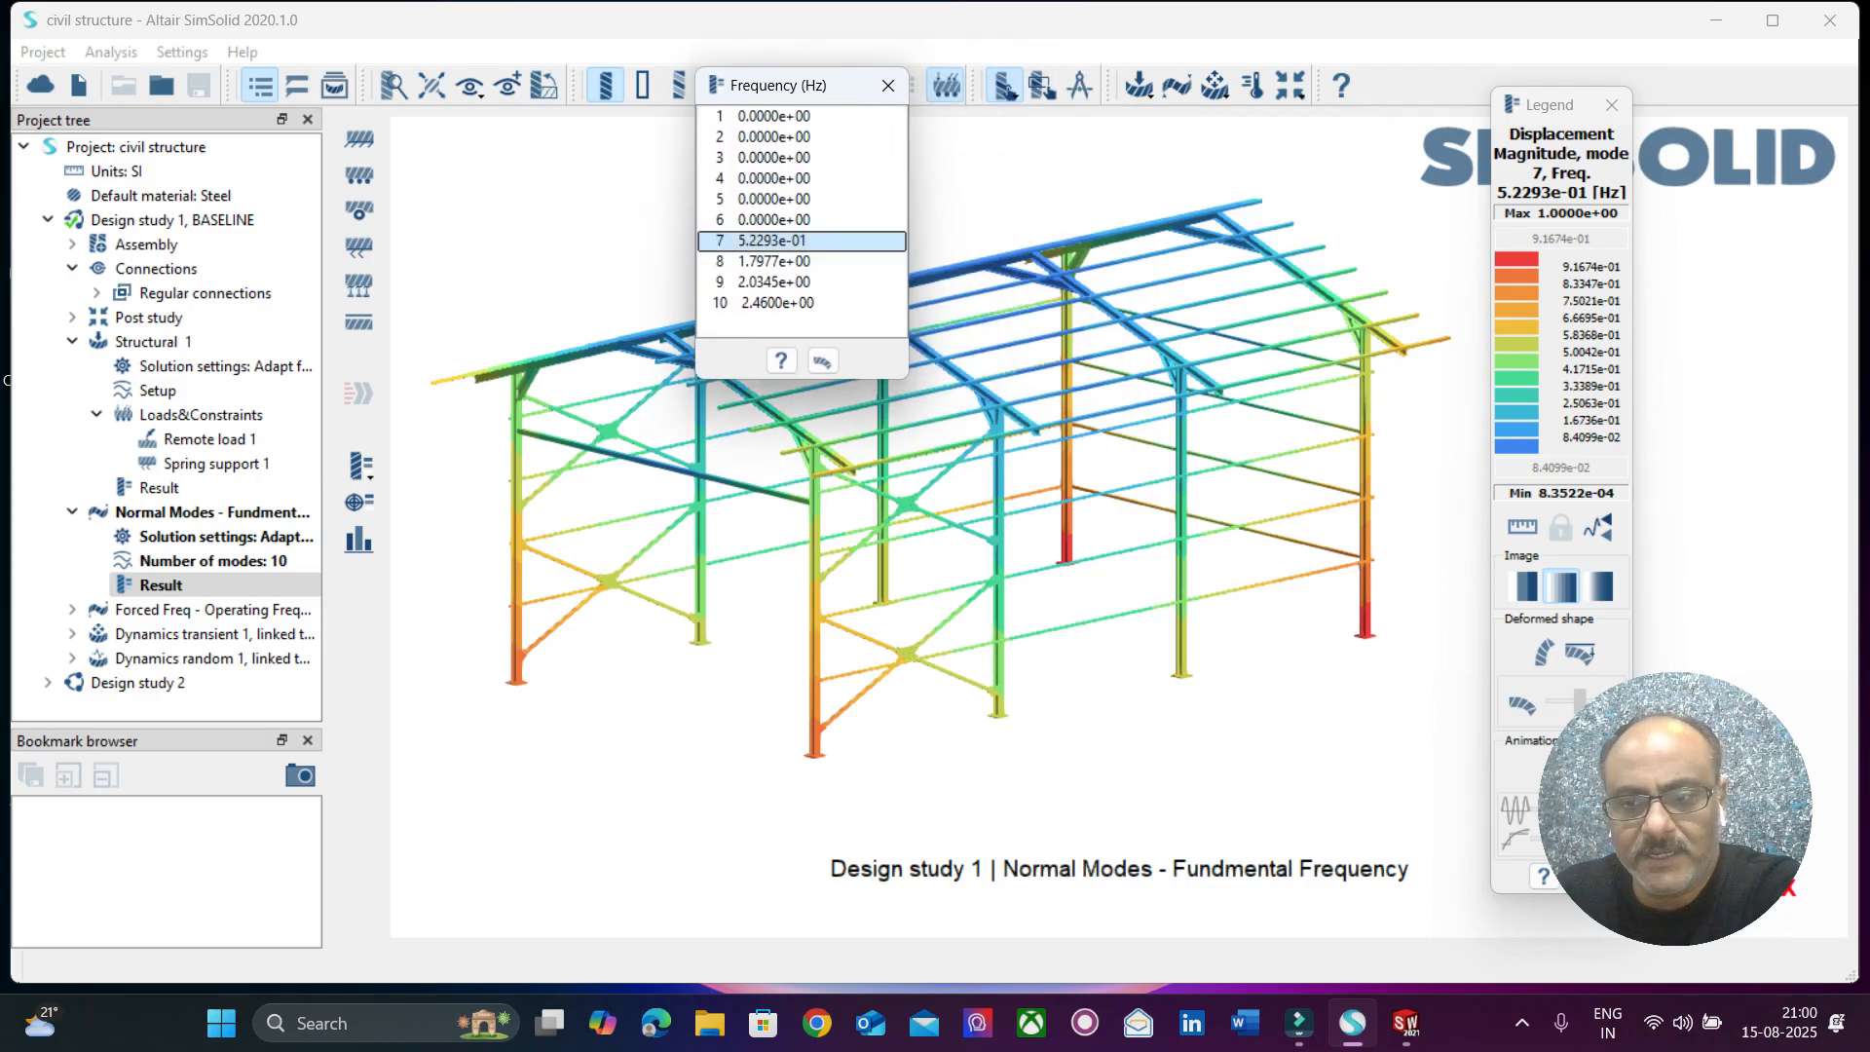
drag(1673, 806, 1805, 568)
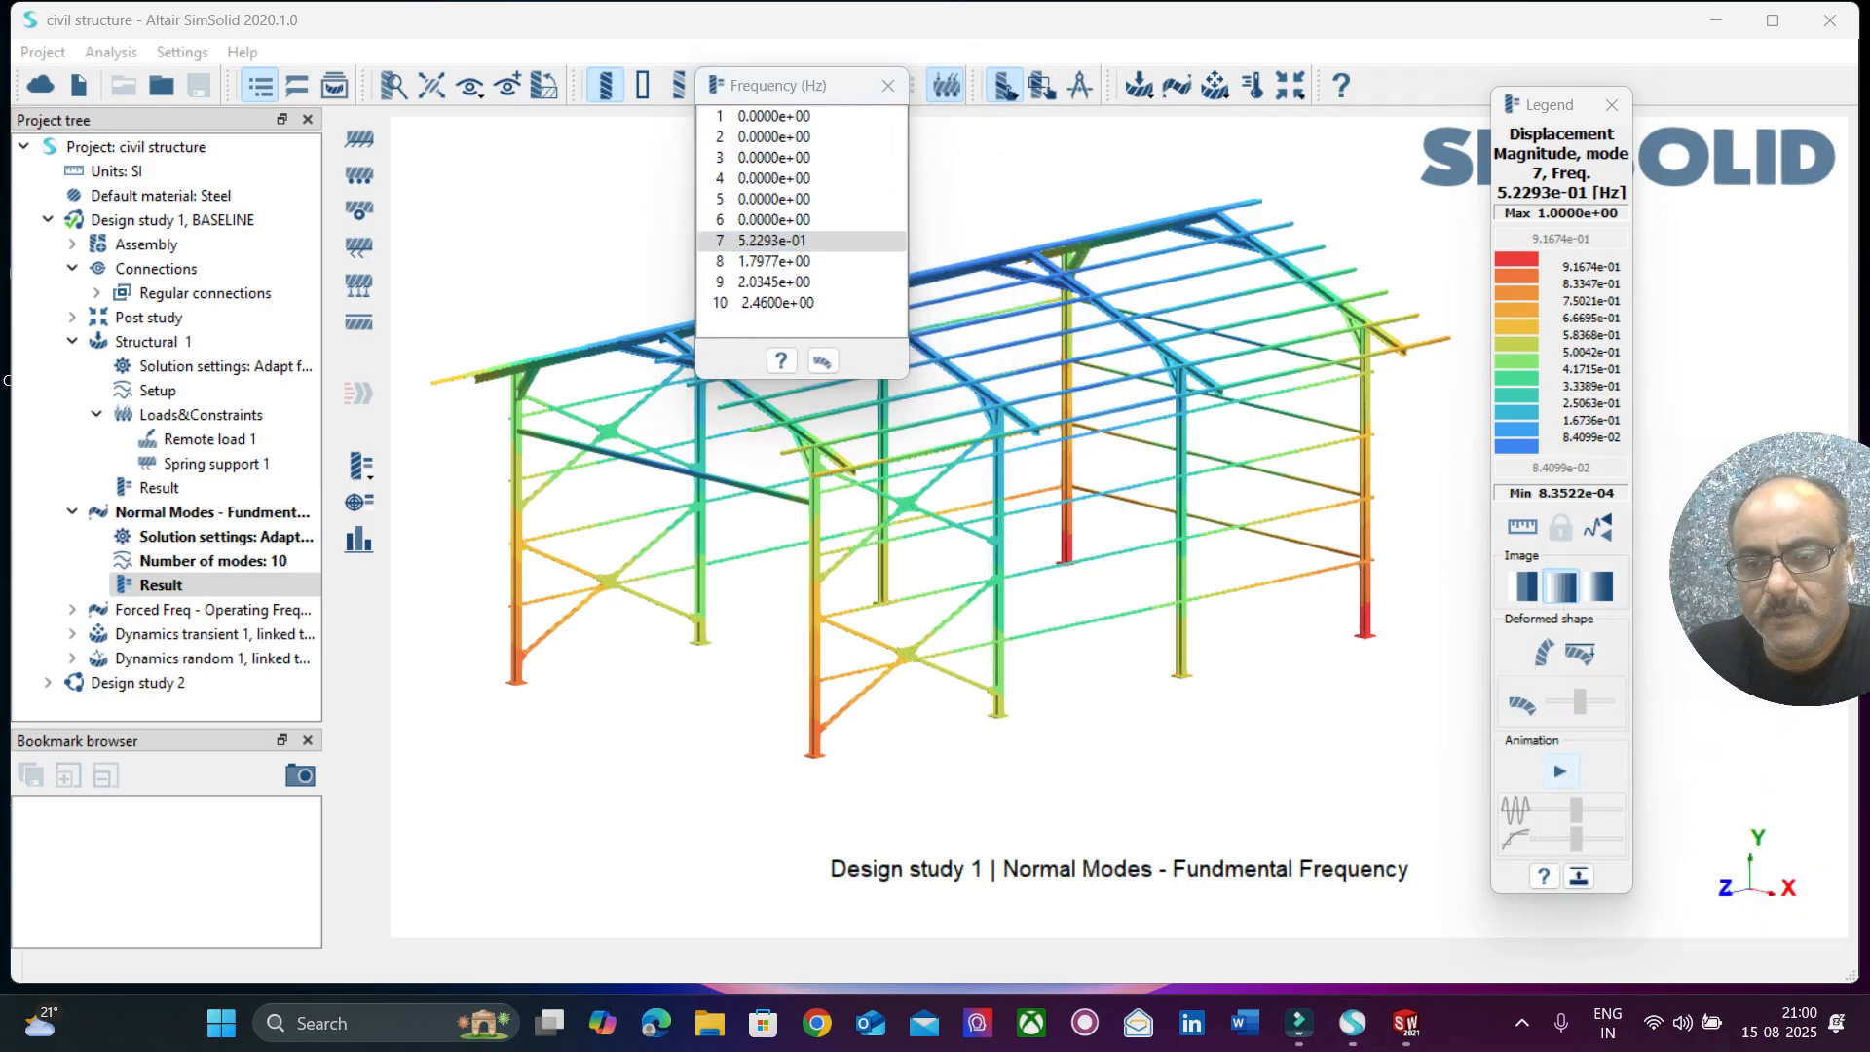
click(1559, 771)
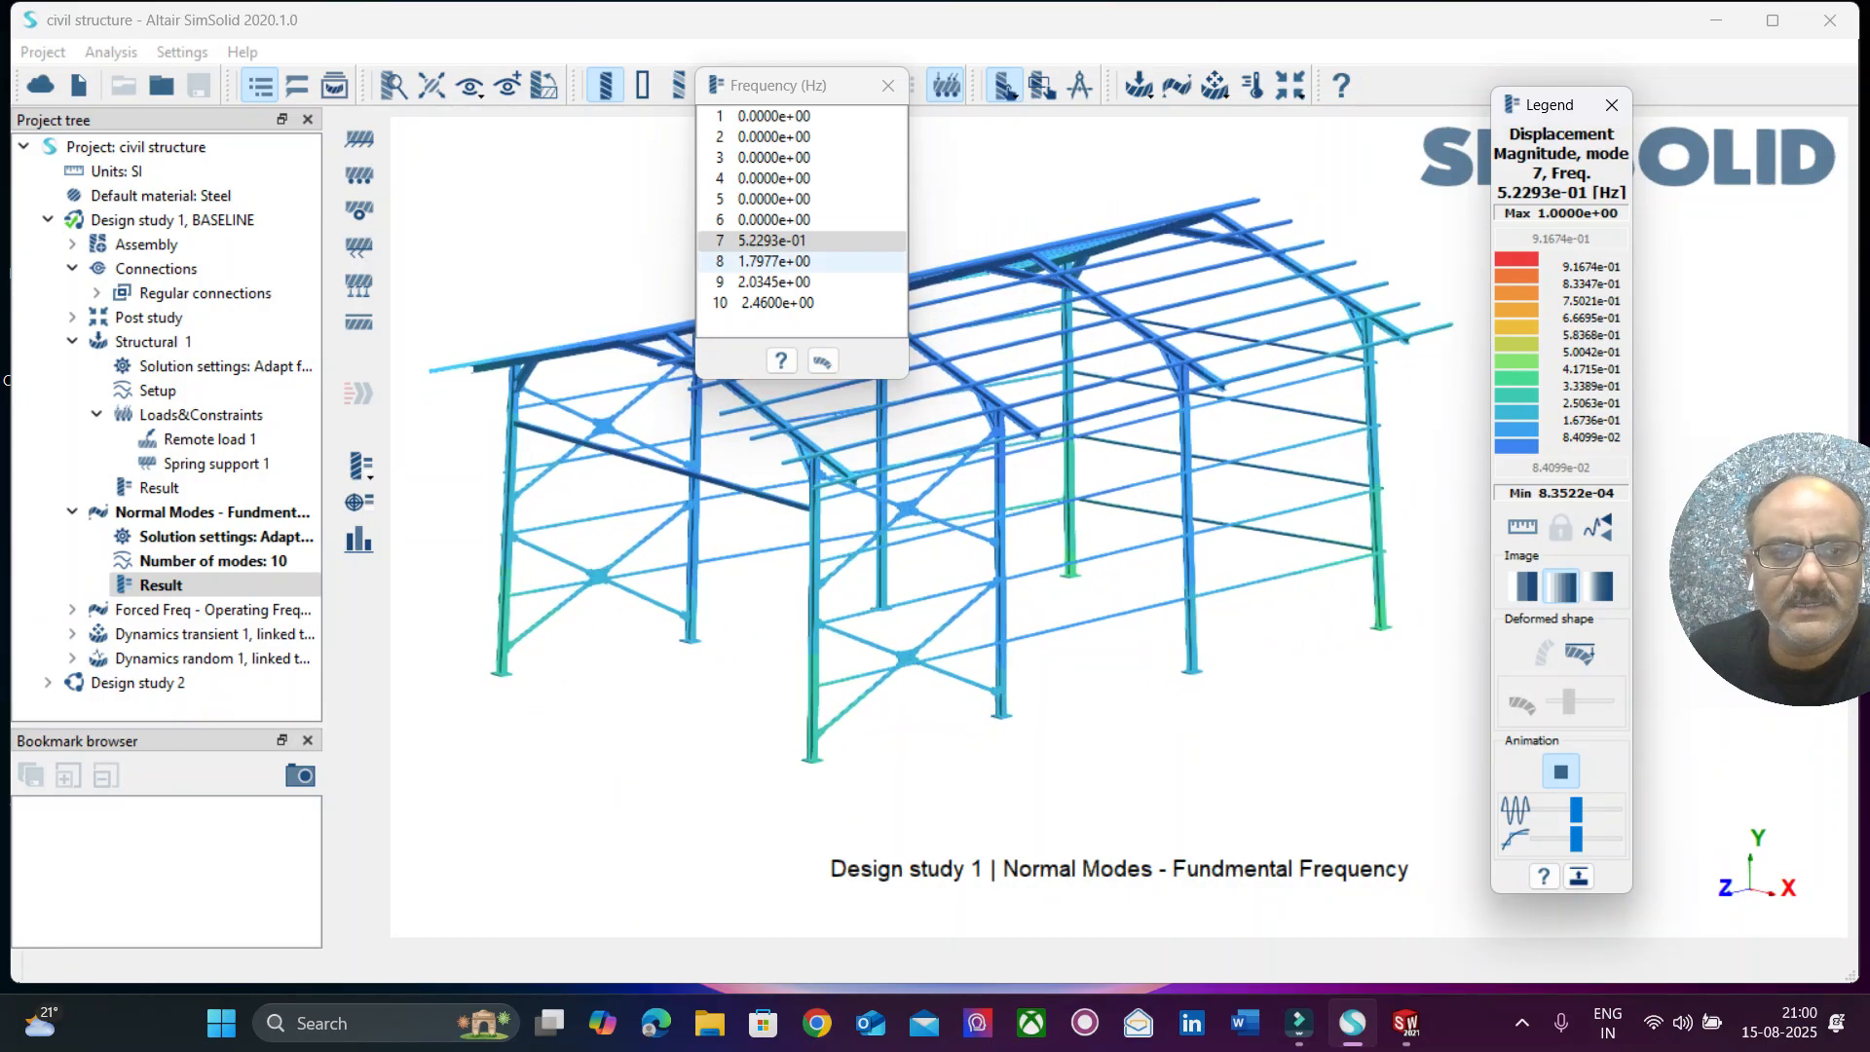
Compare the animated shapes of normal modes 8, 9 and 10, keeping the frequency list clear of the model.
click(775, 262)
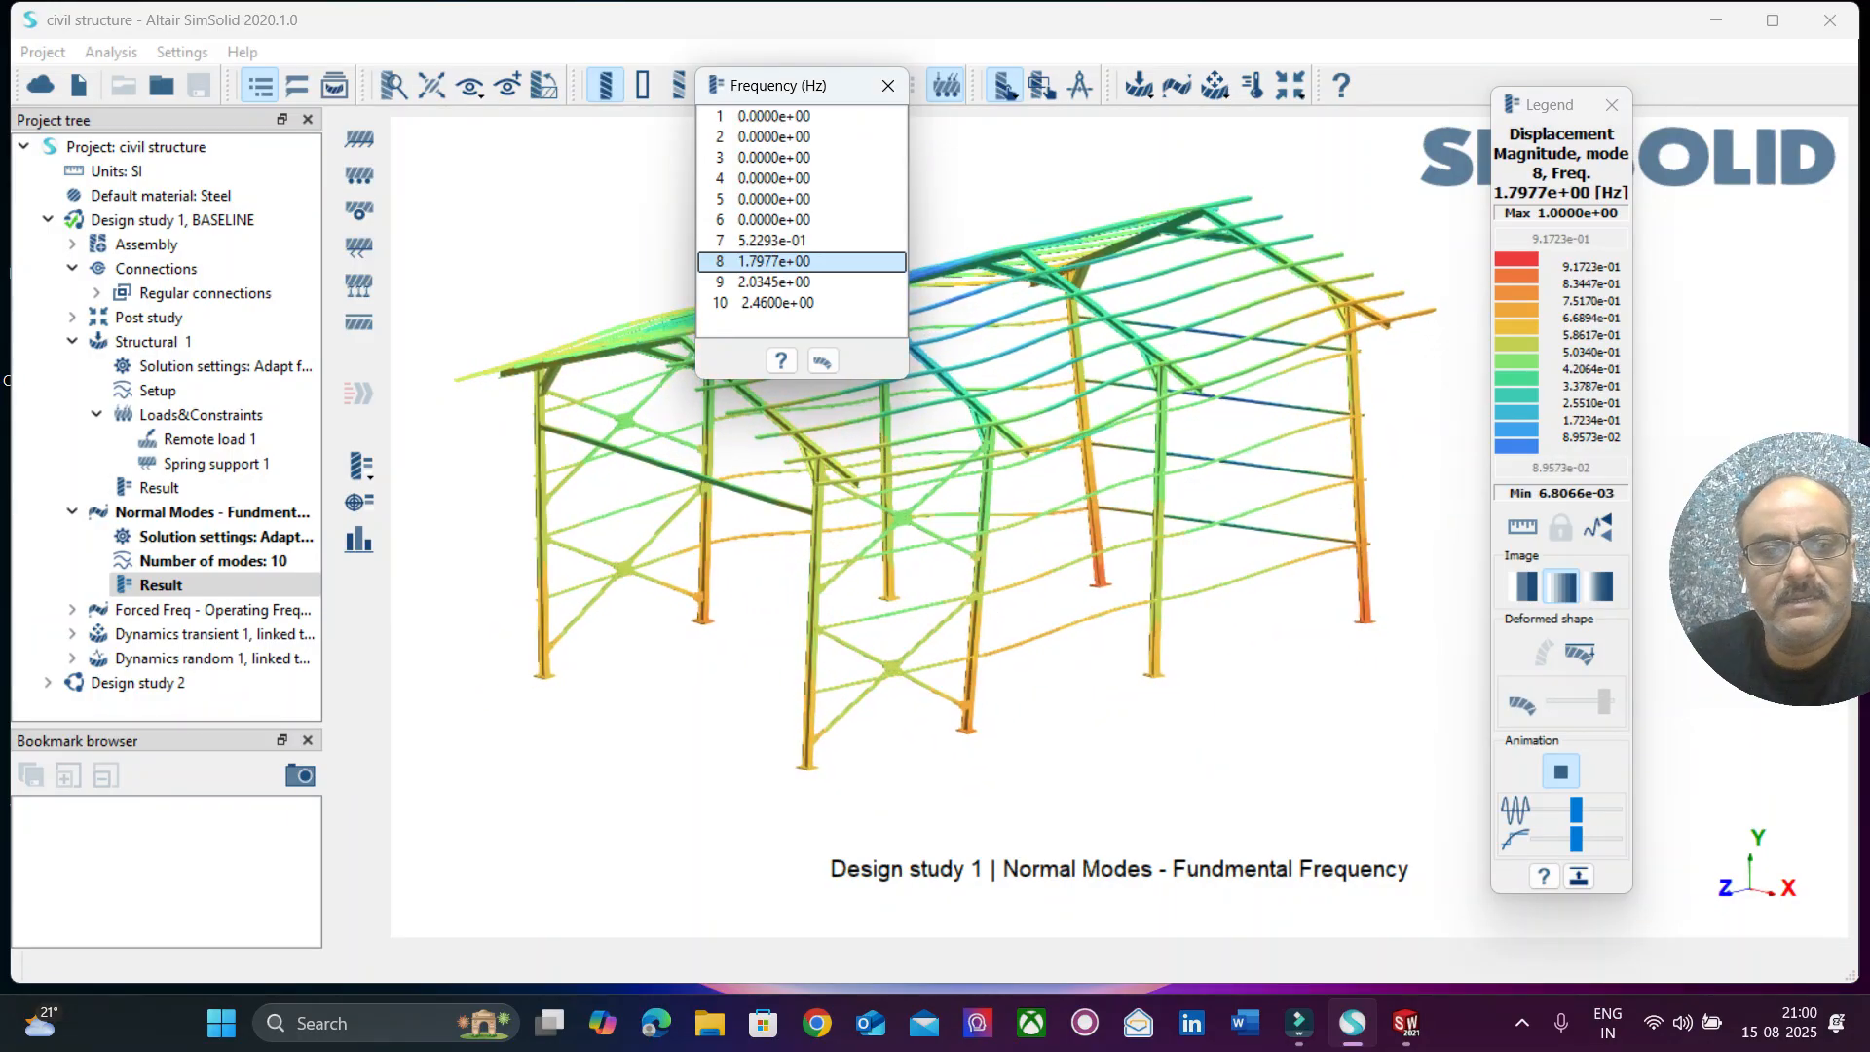
click(775, 283)
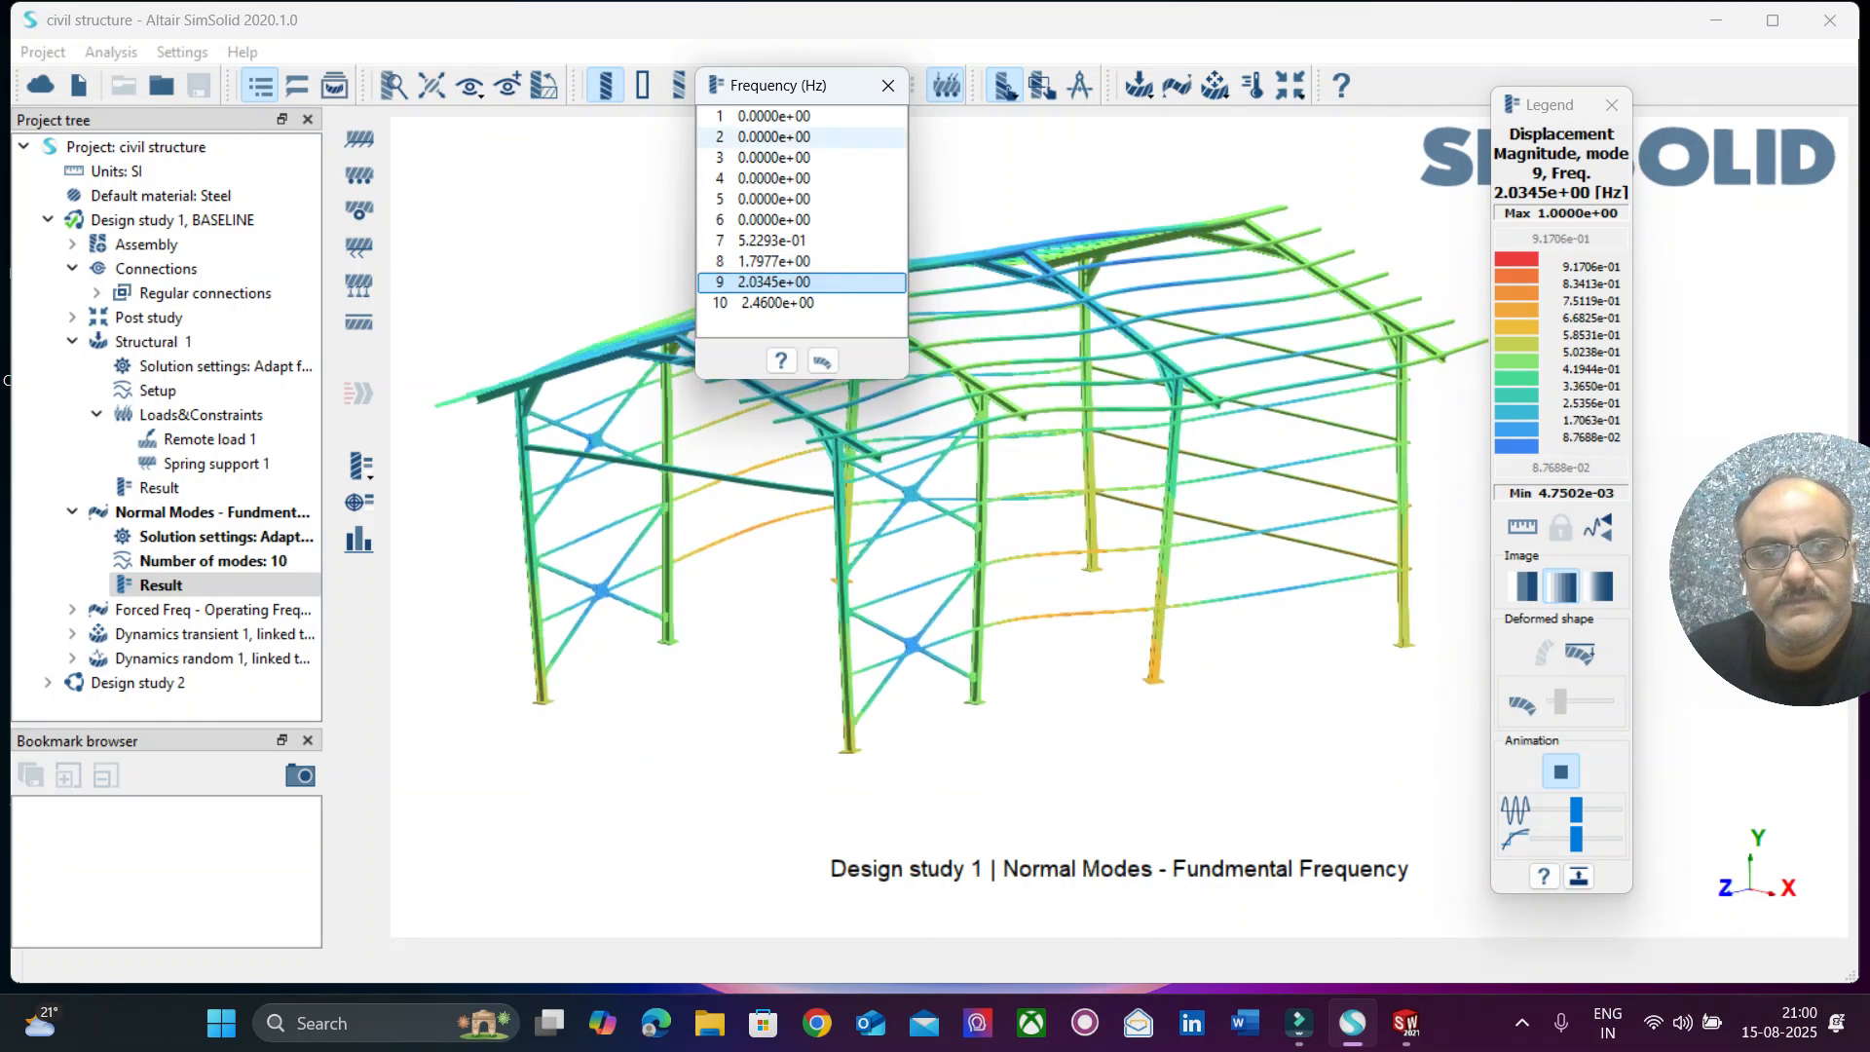
drag(808, 84, 375, 53)
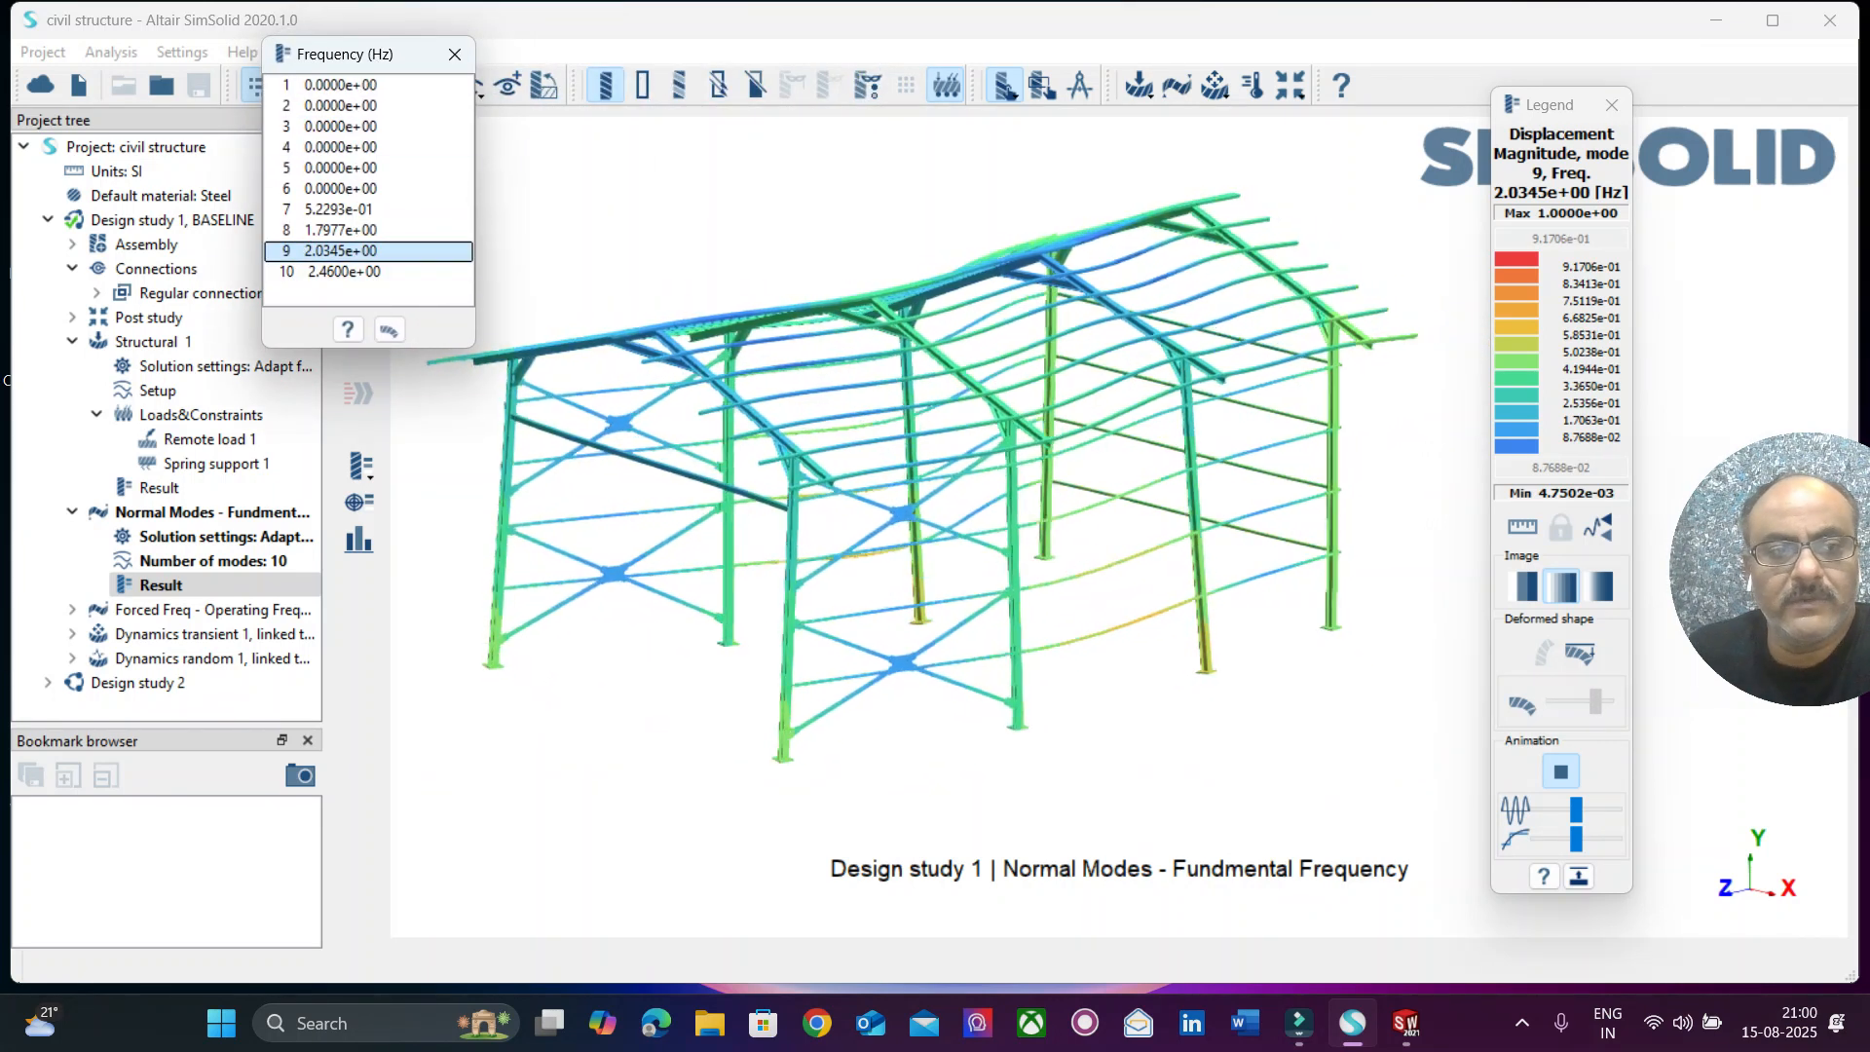
click(343, 231)
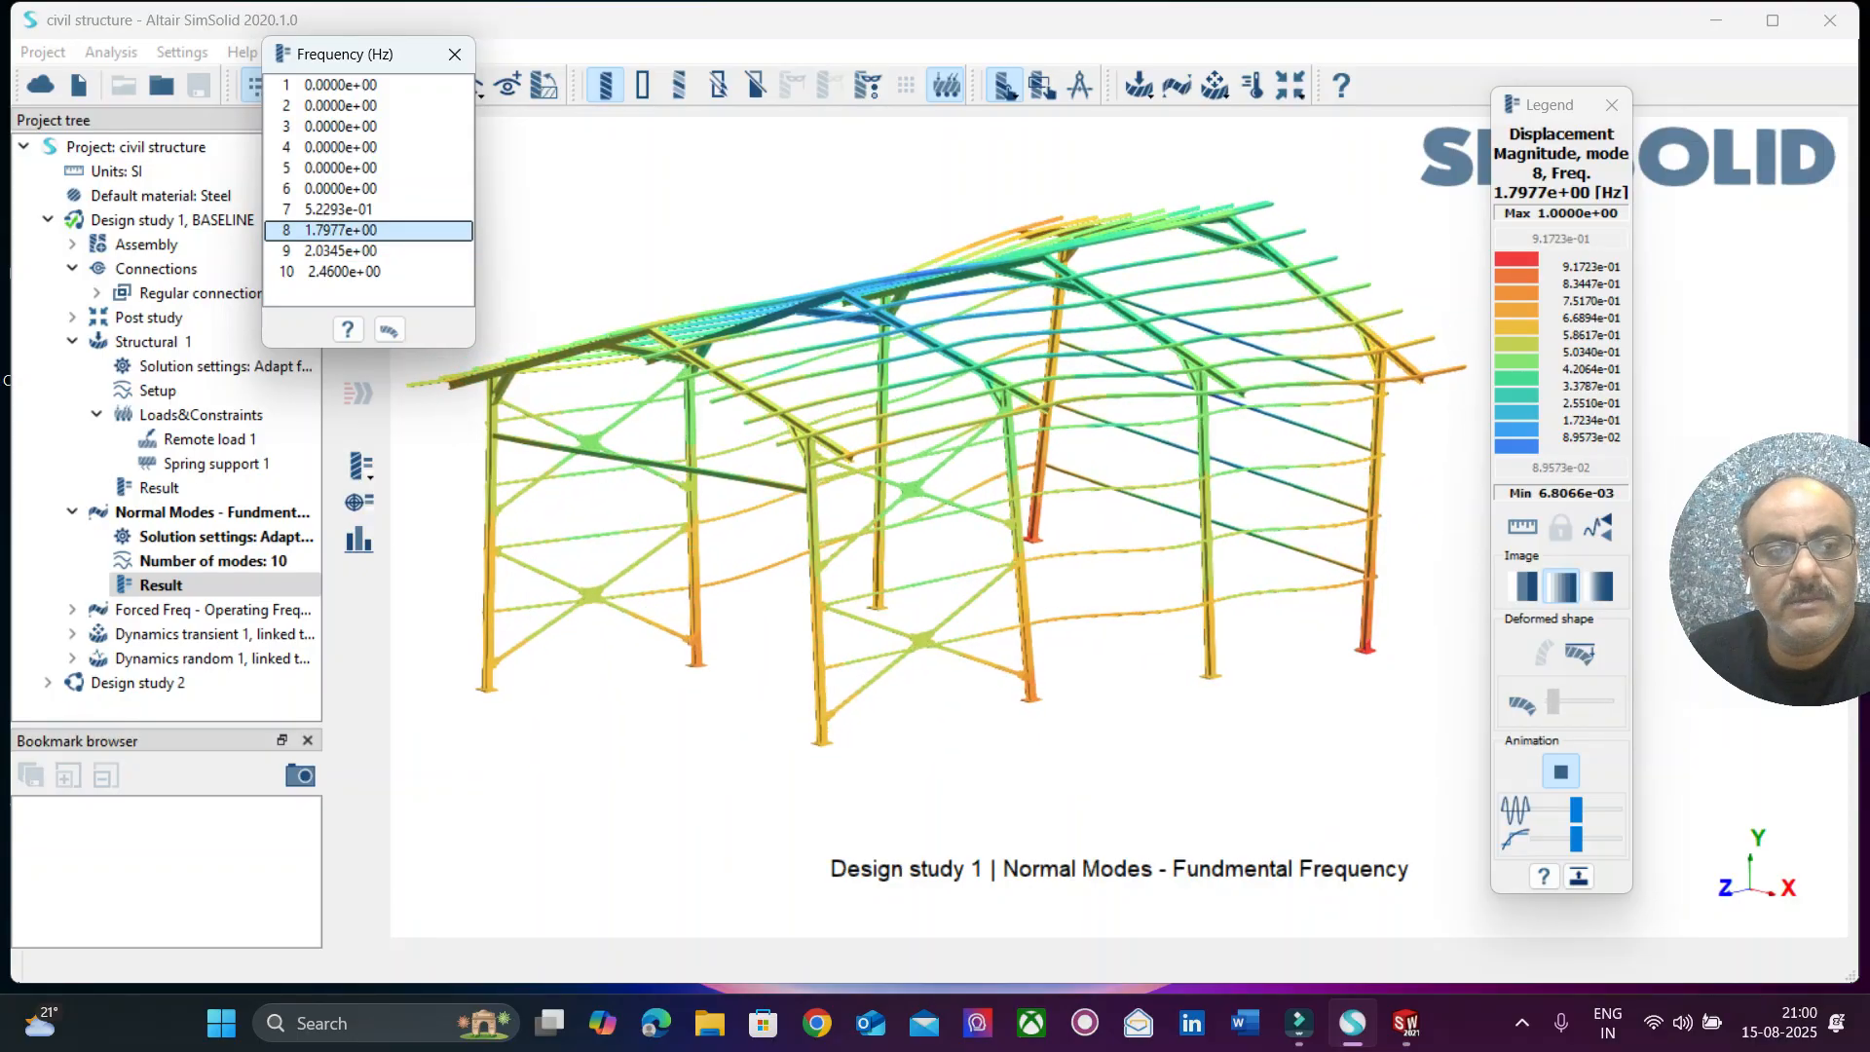
click(343, 251)
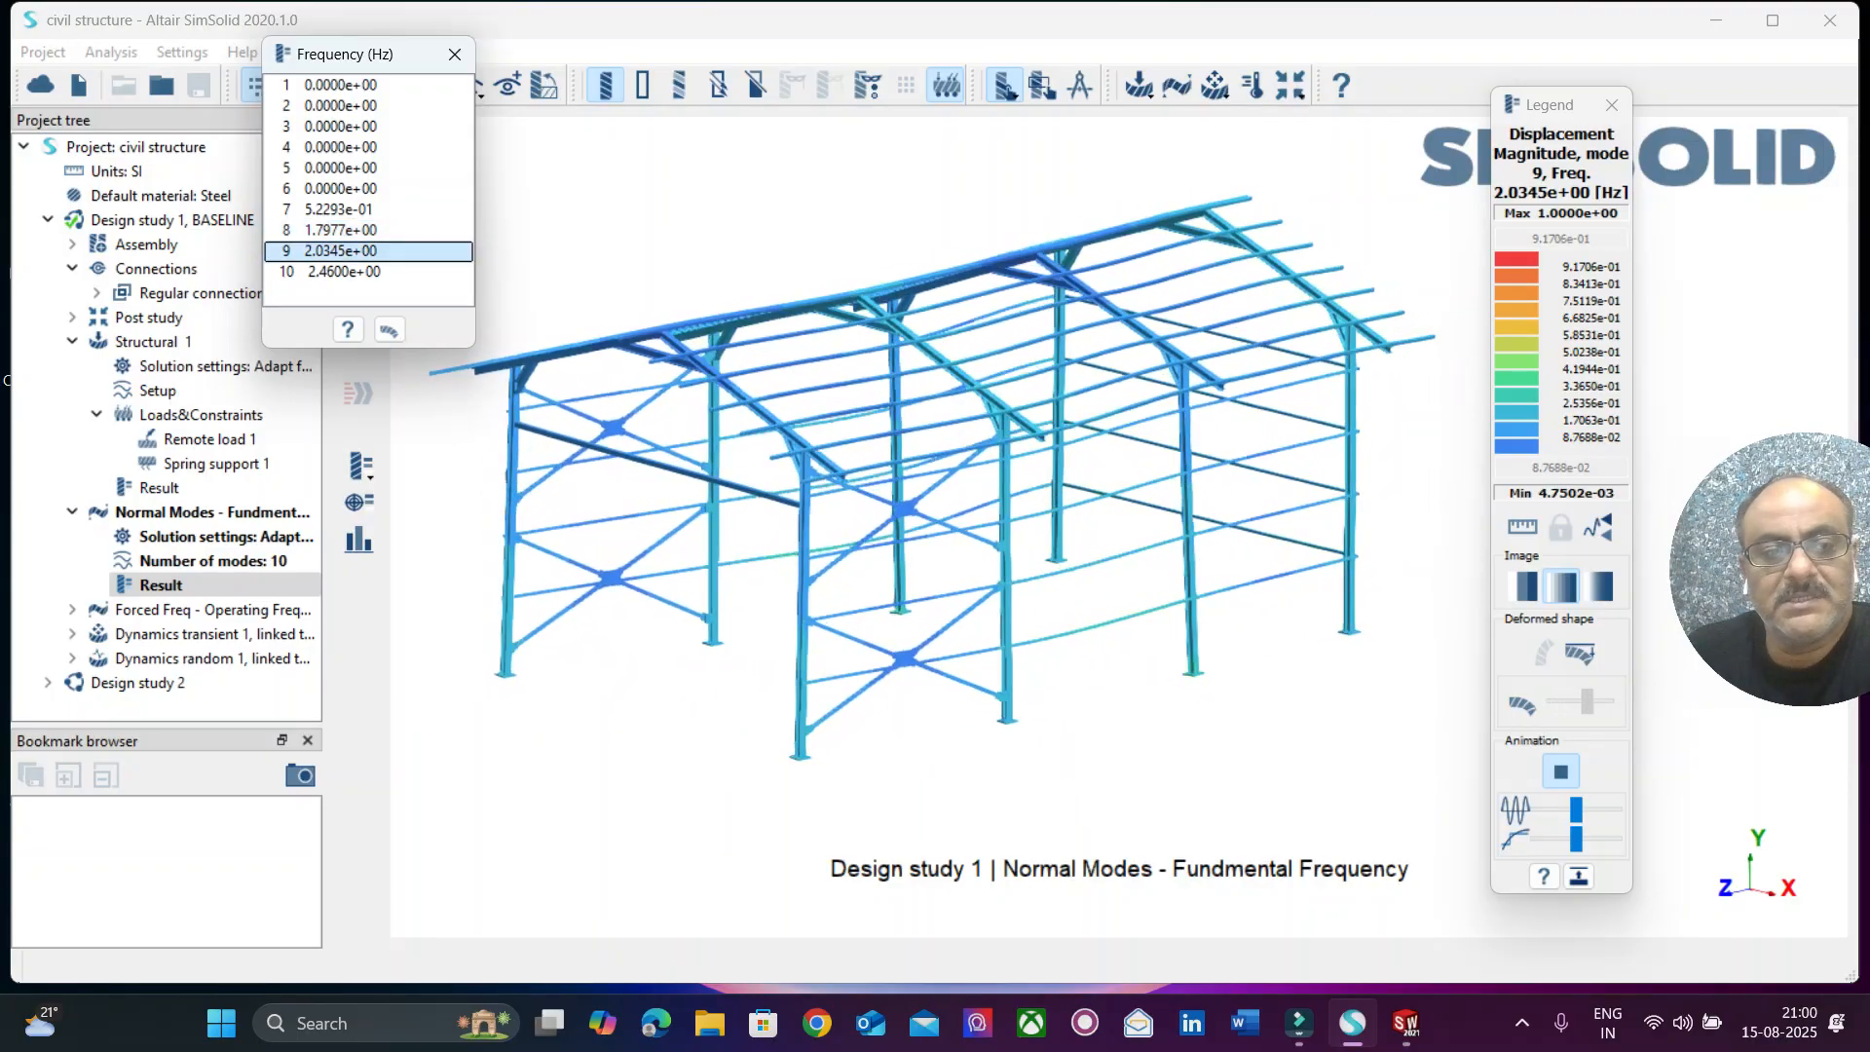
click(343, 272)
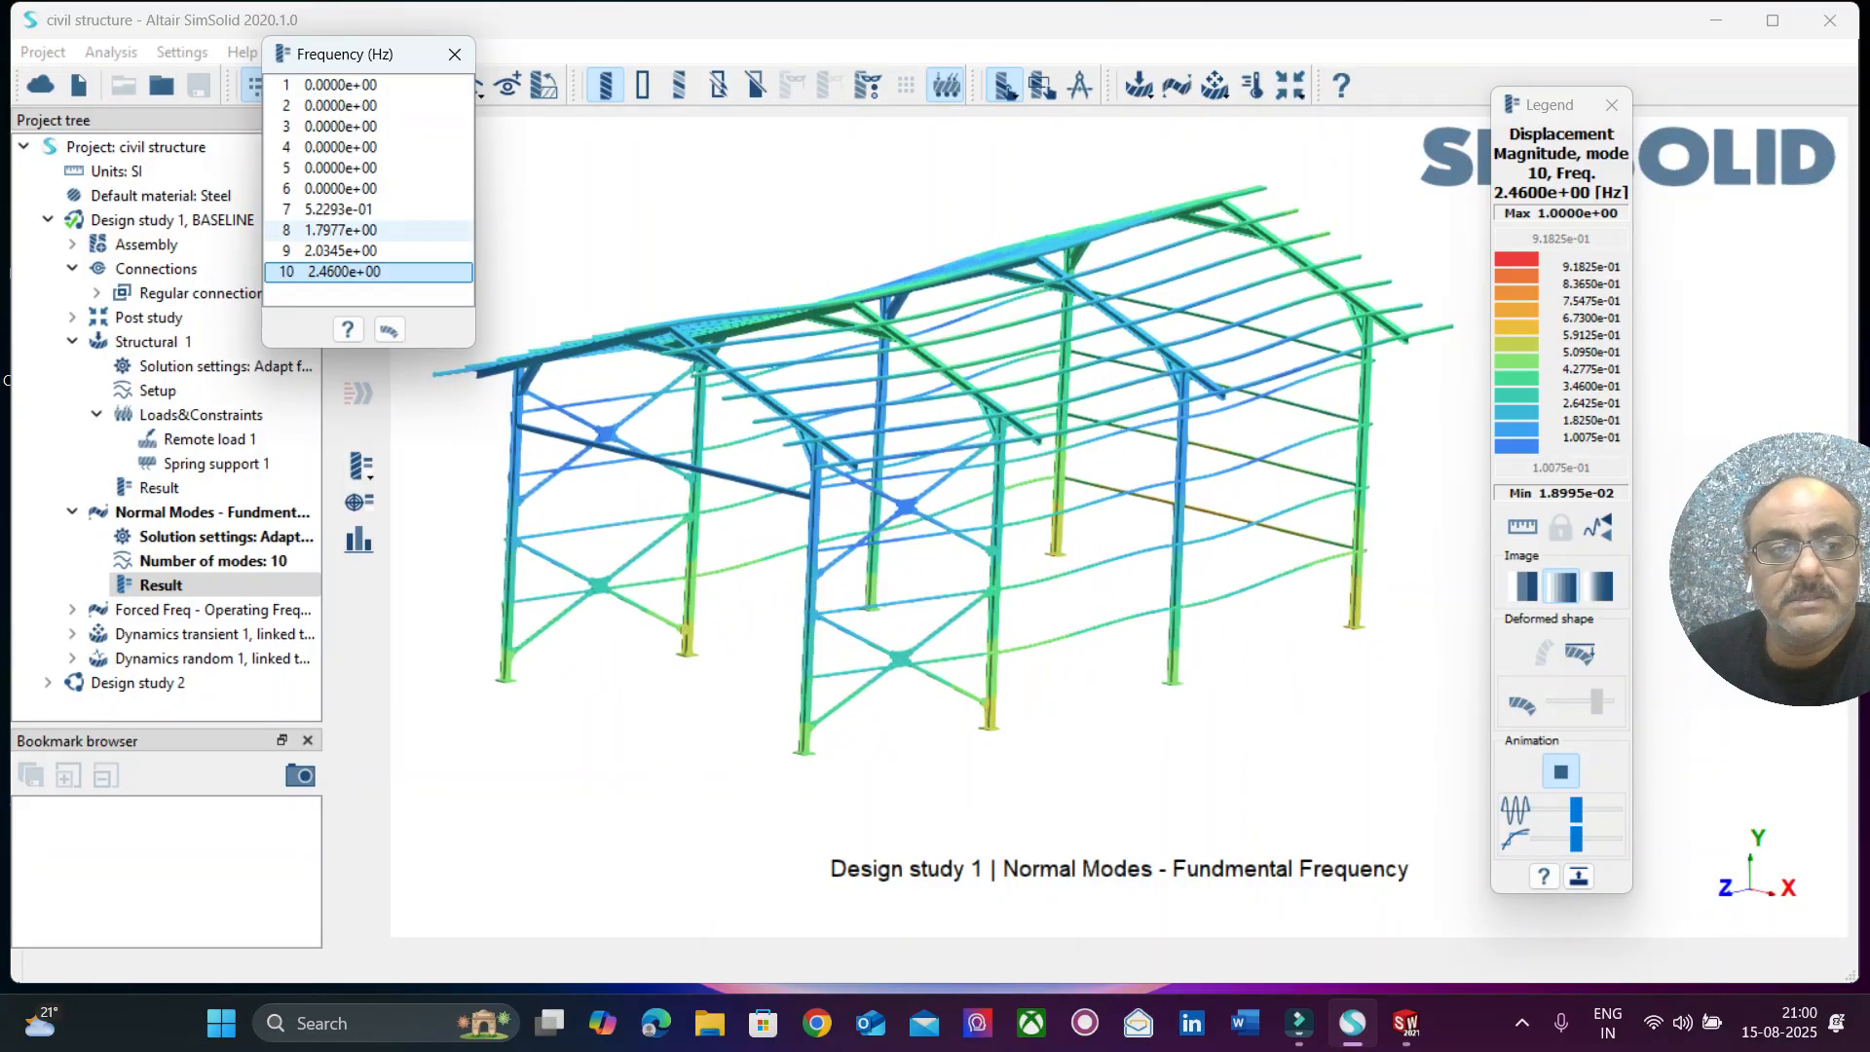
Review normal modes 8, 9 and 10 once more and close the frequency list.
click(368, 231)
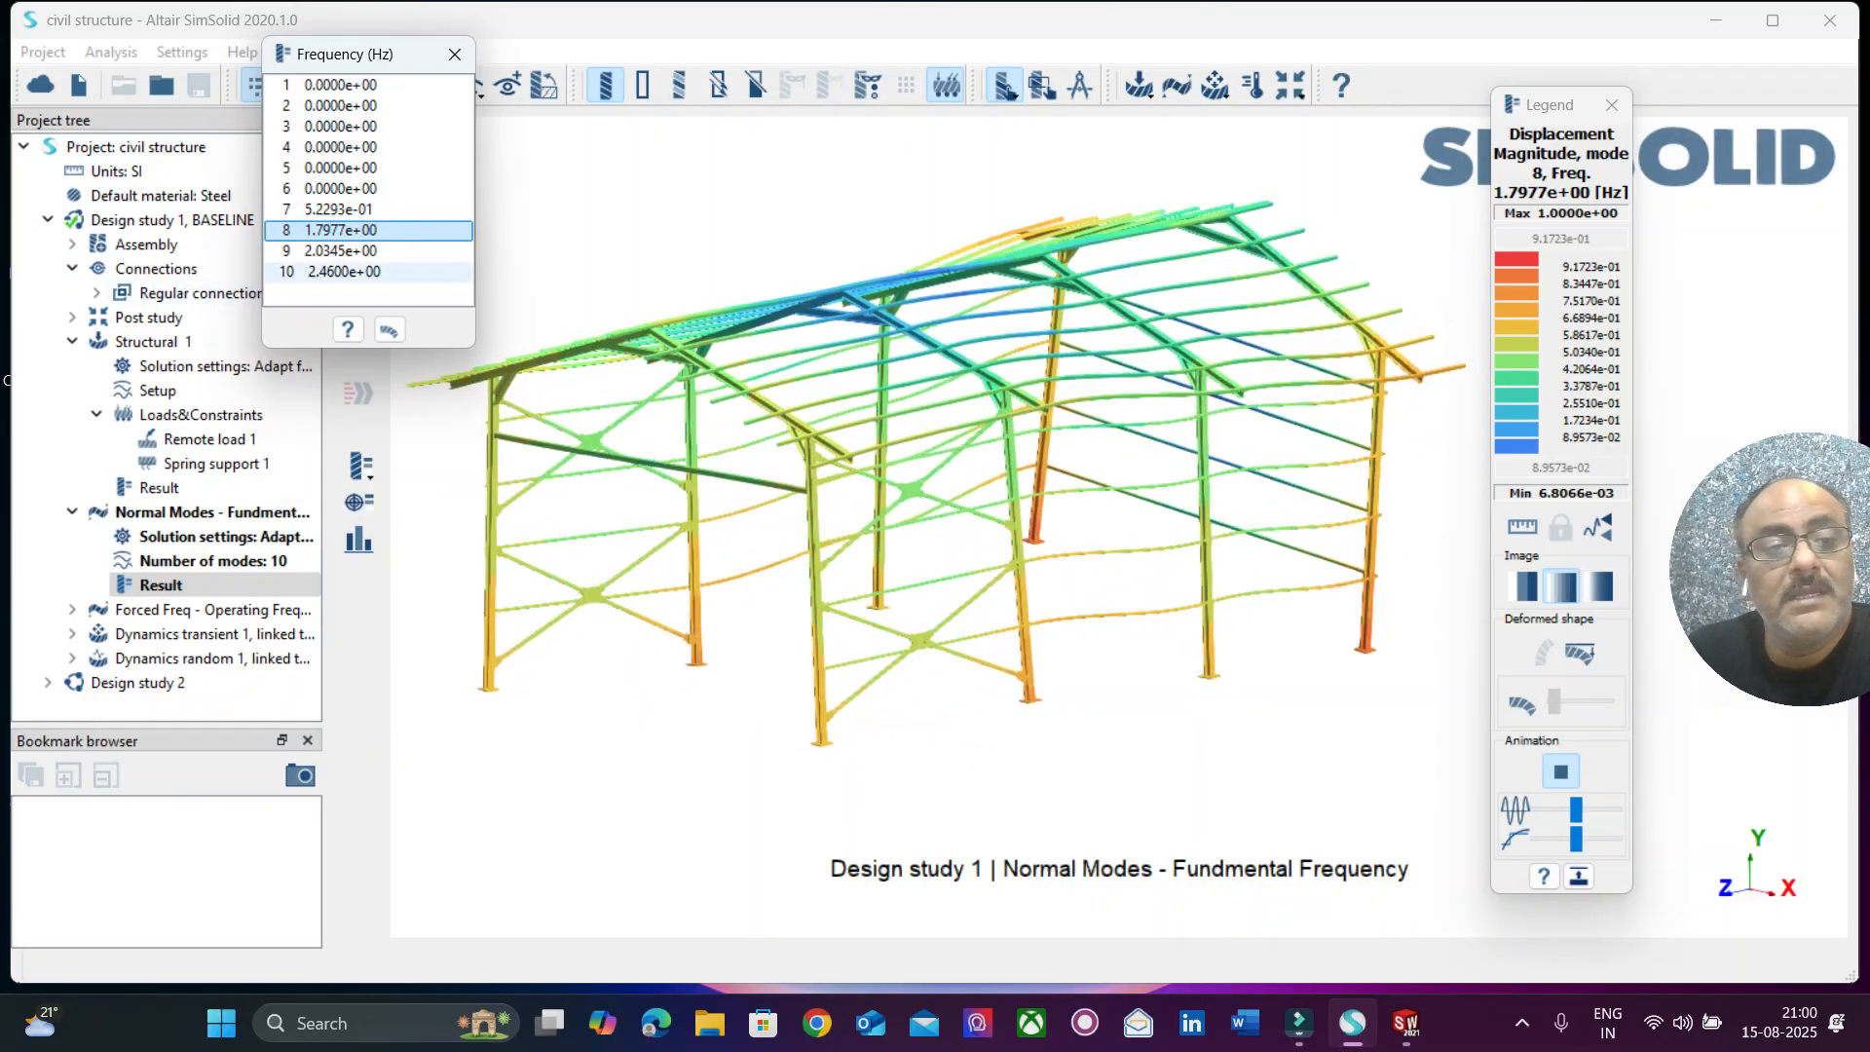
click(369, 251)
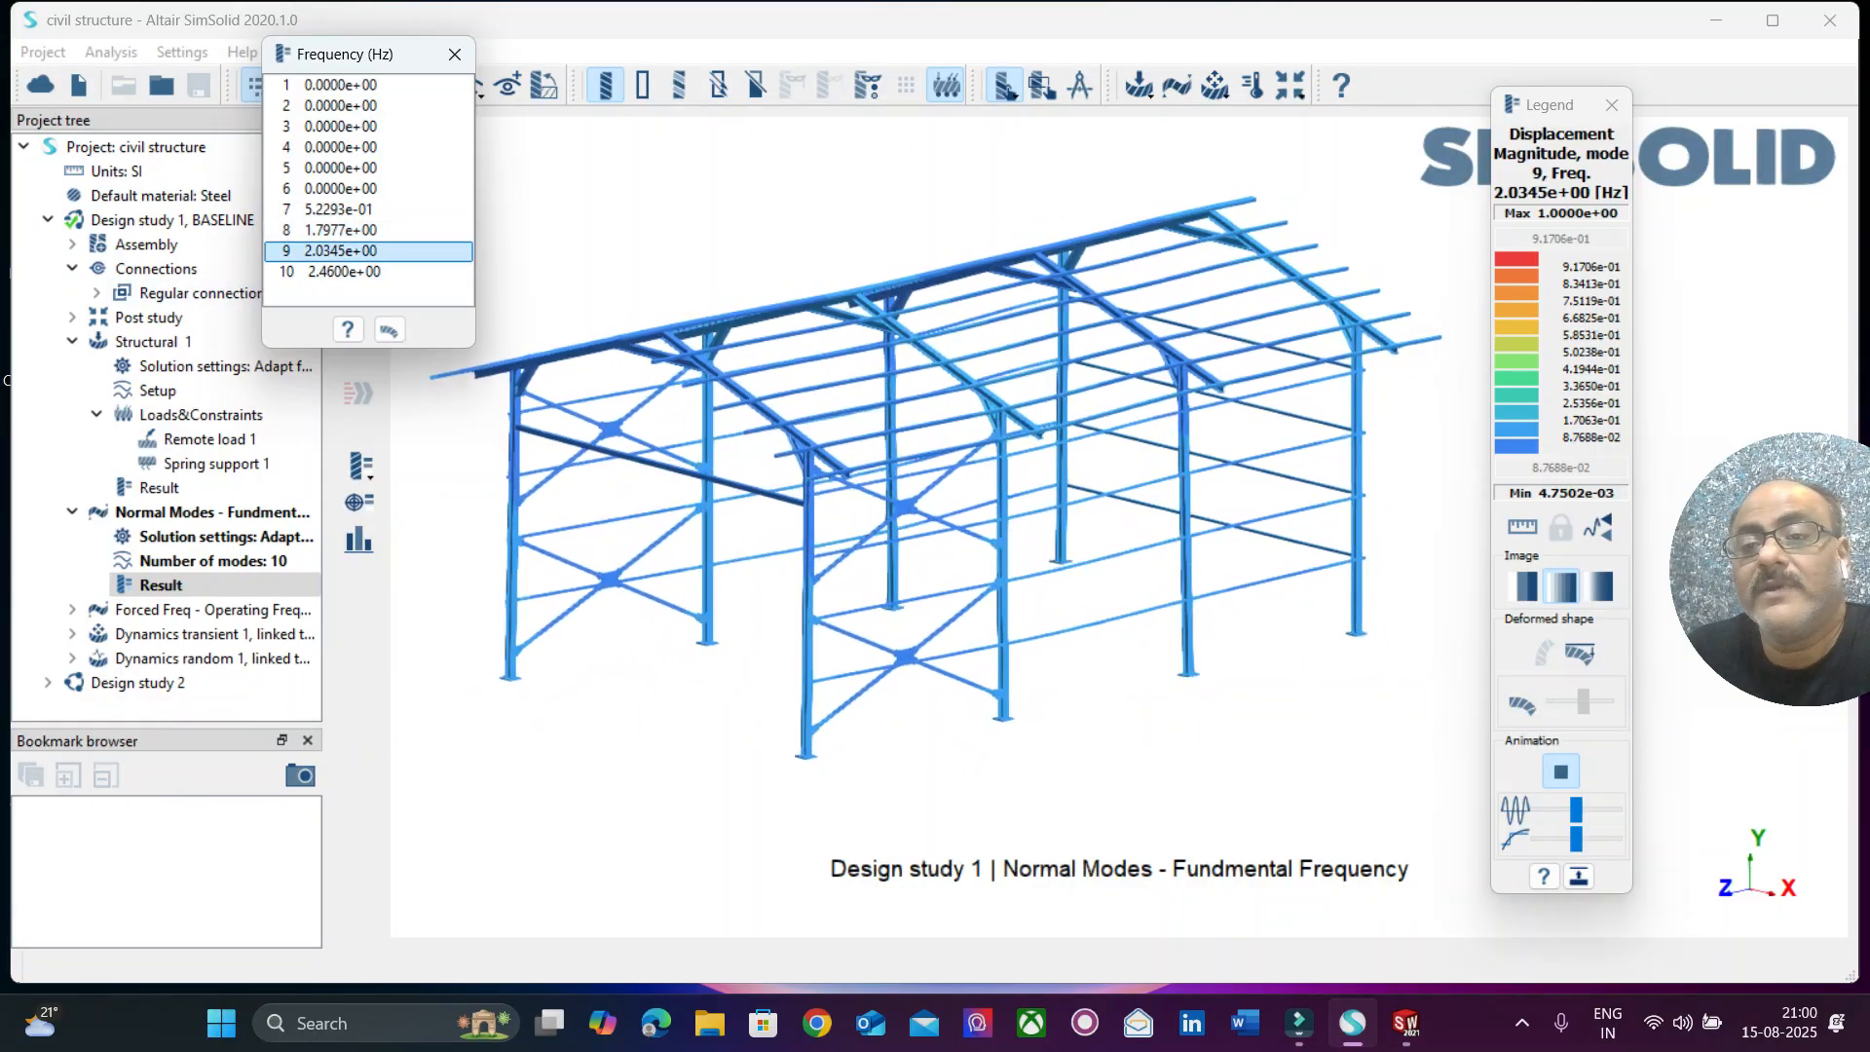
click(368, 271)
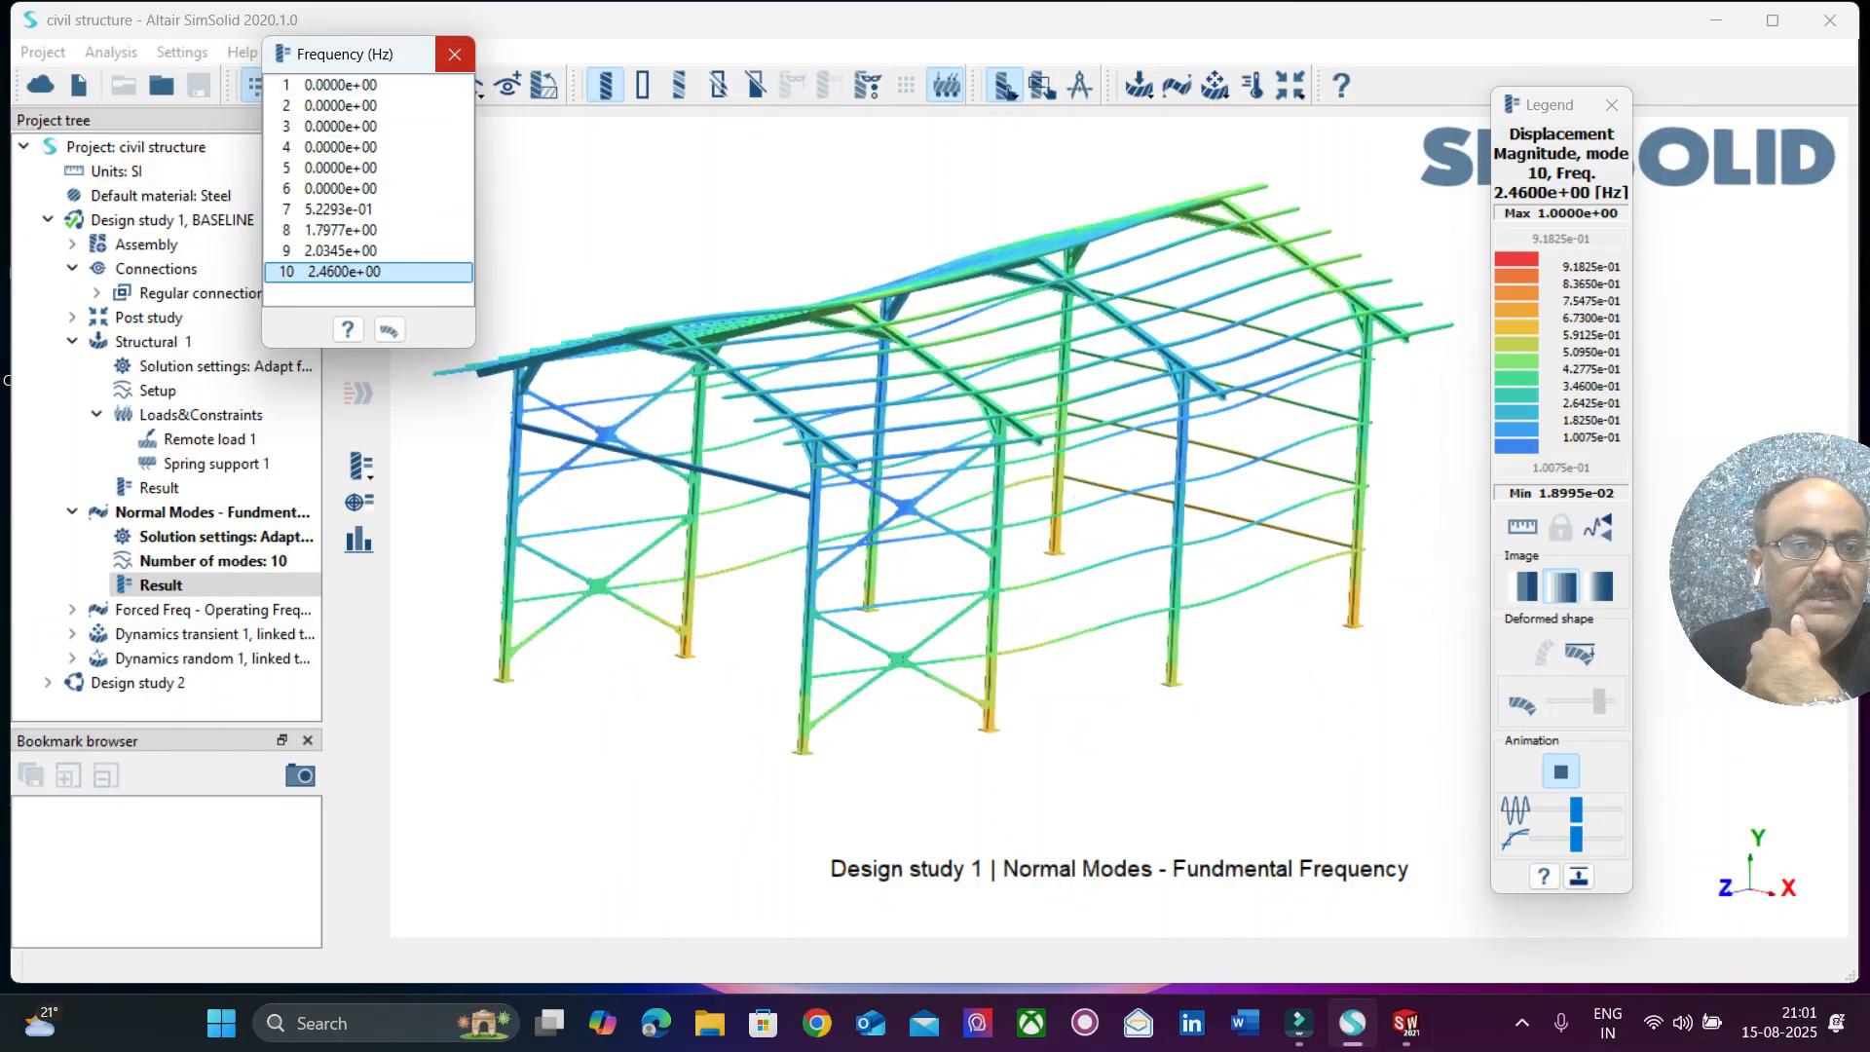
click(455, 54)
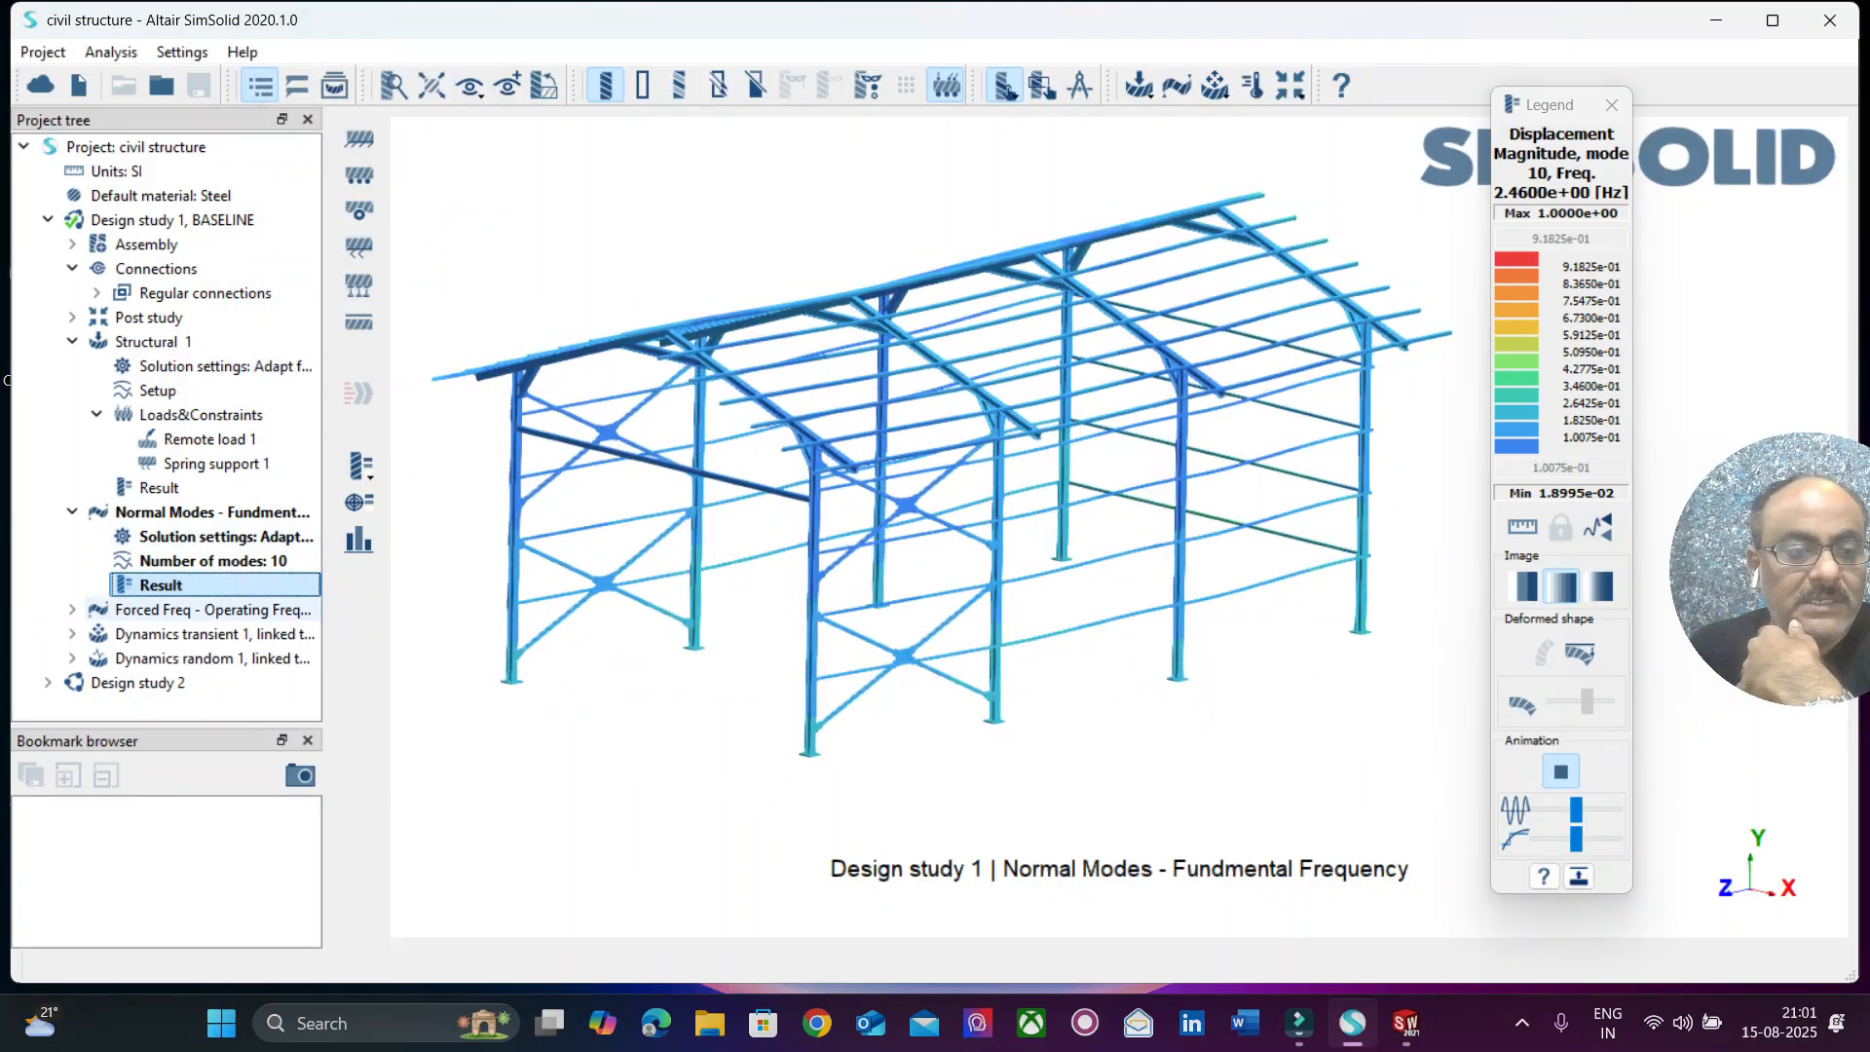
Stop the normal mode animation and open the results of the Forced Freq - Operating Frequency analysis.
click(72, 610)
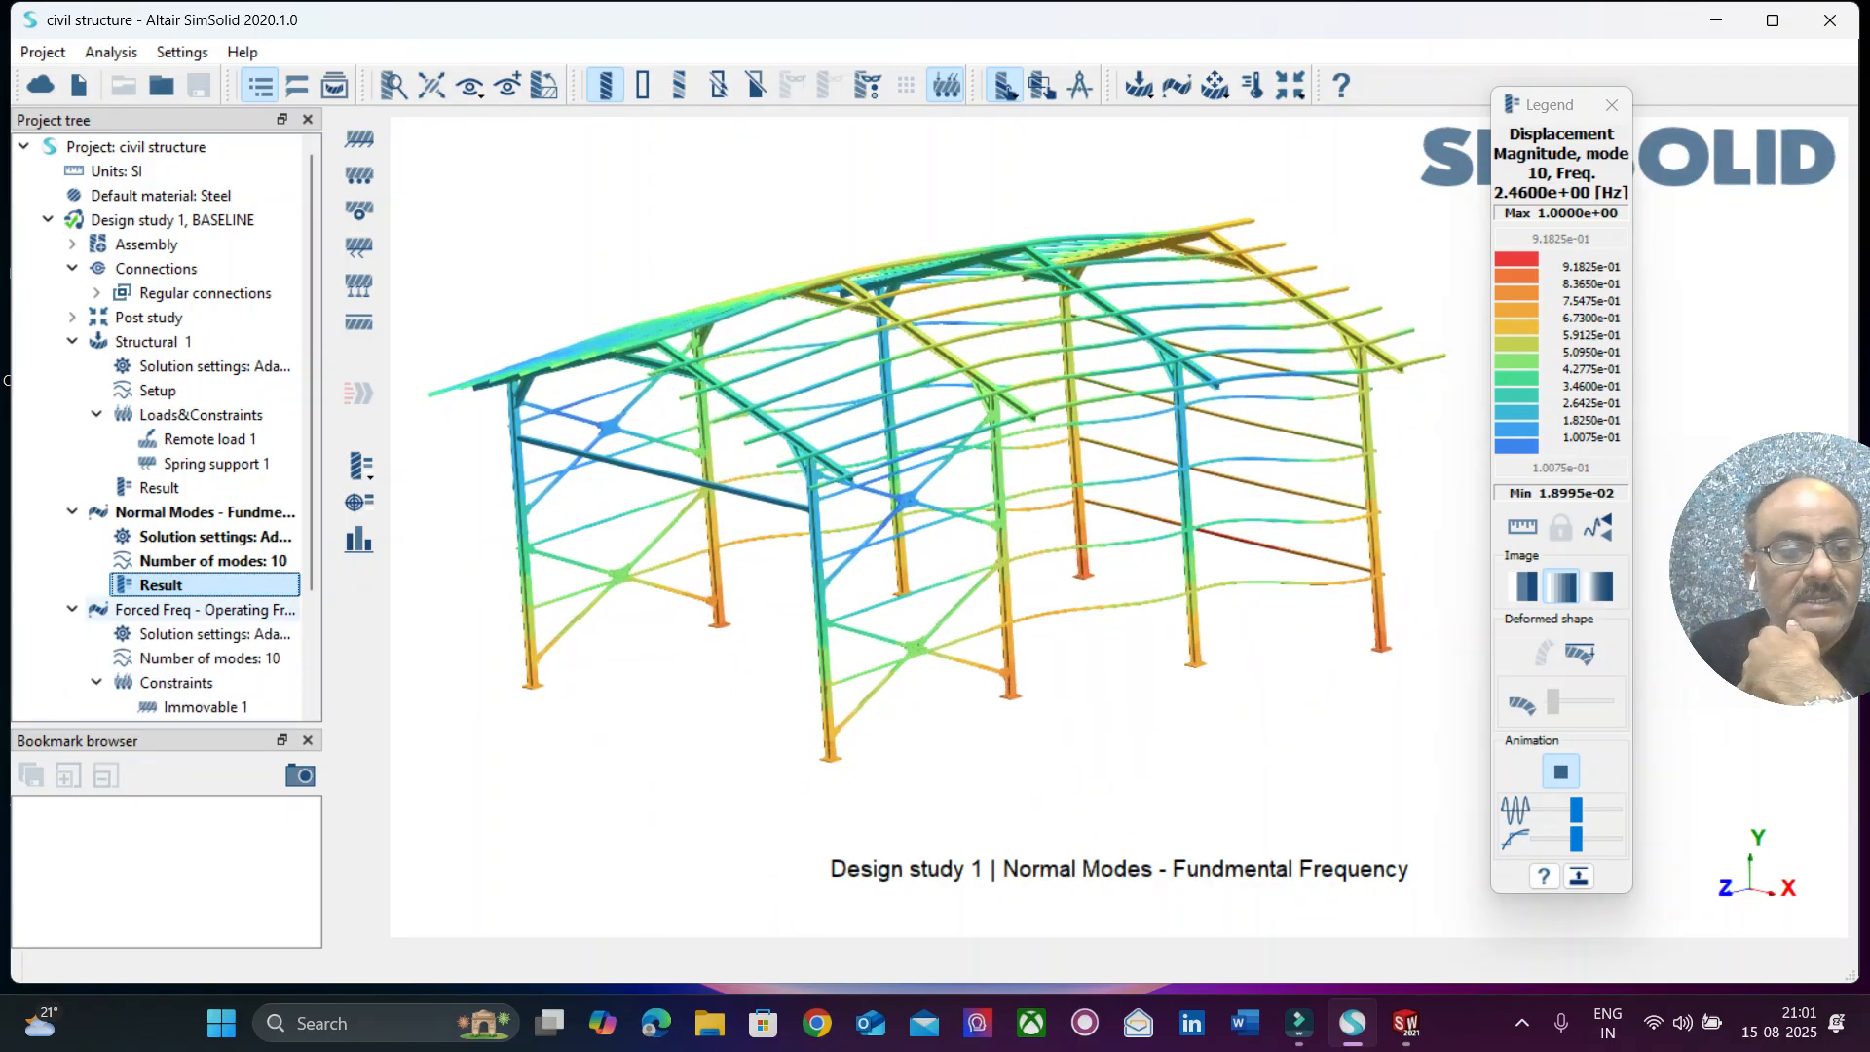
scroll(161, 428, down, 2)
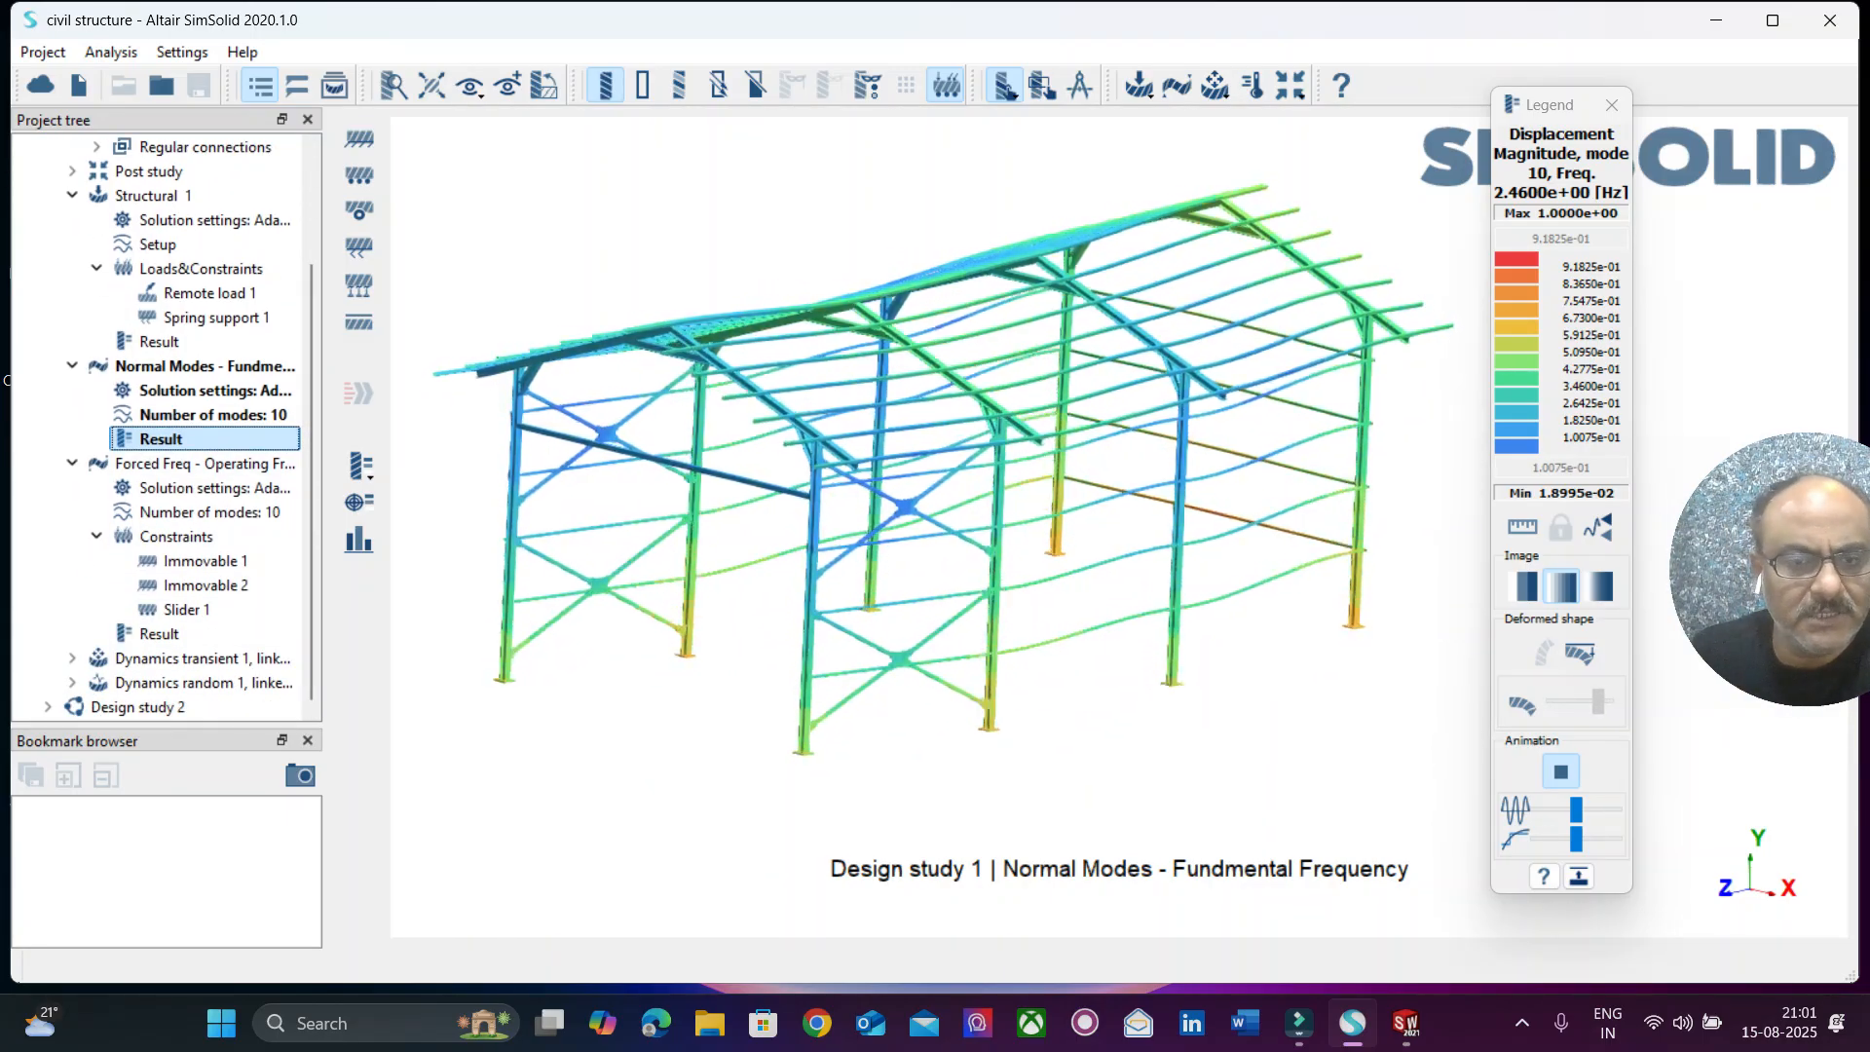
click(1560, 771)
click(1560, 771)
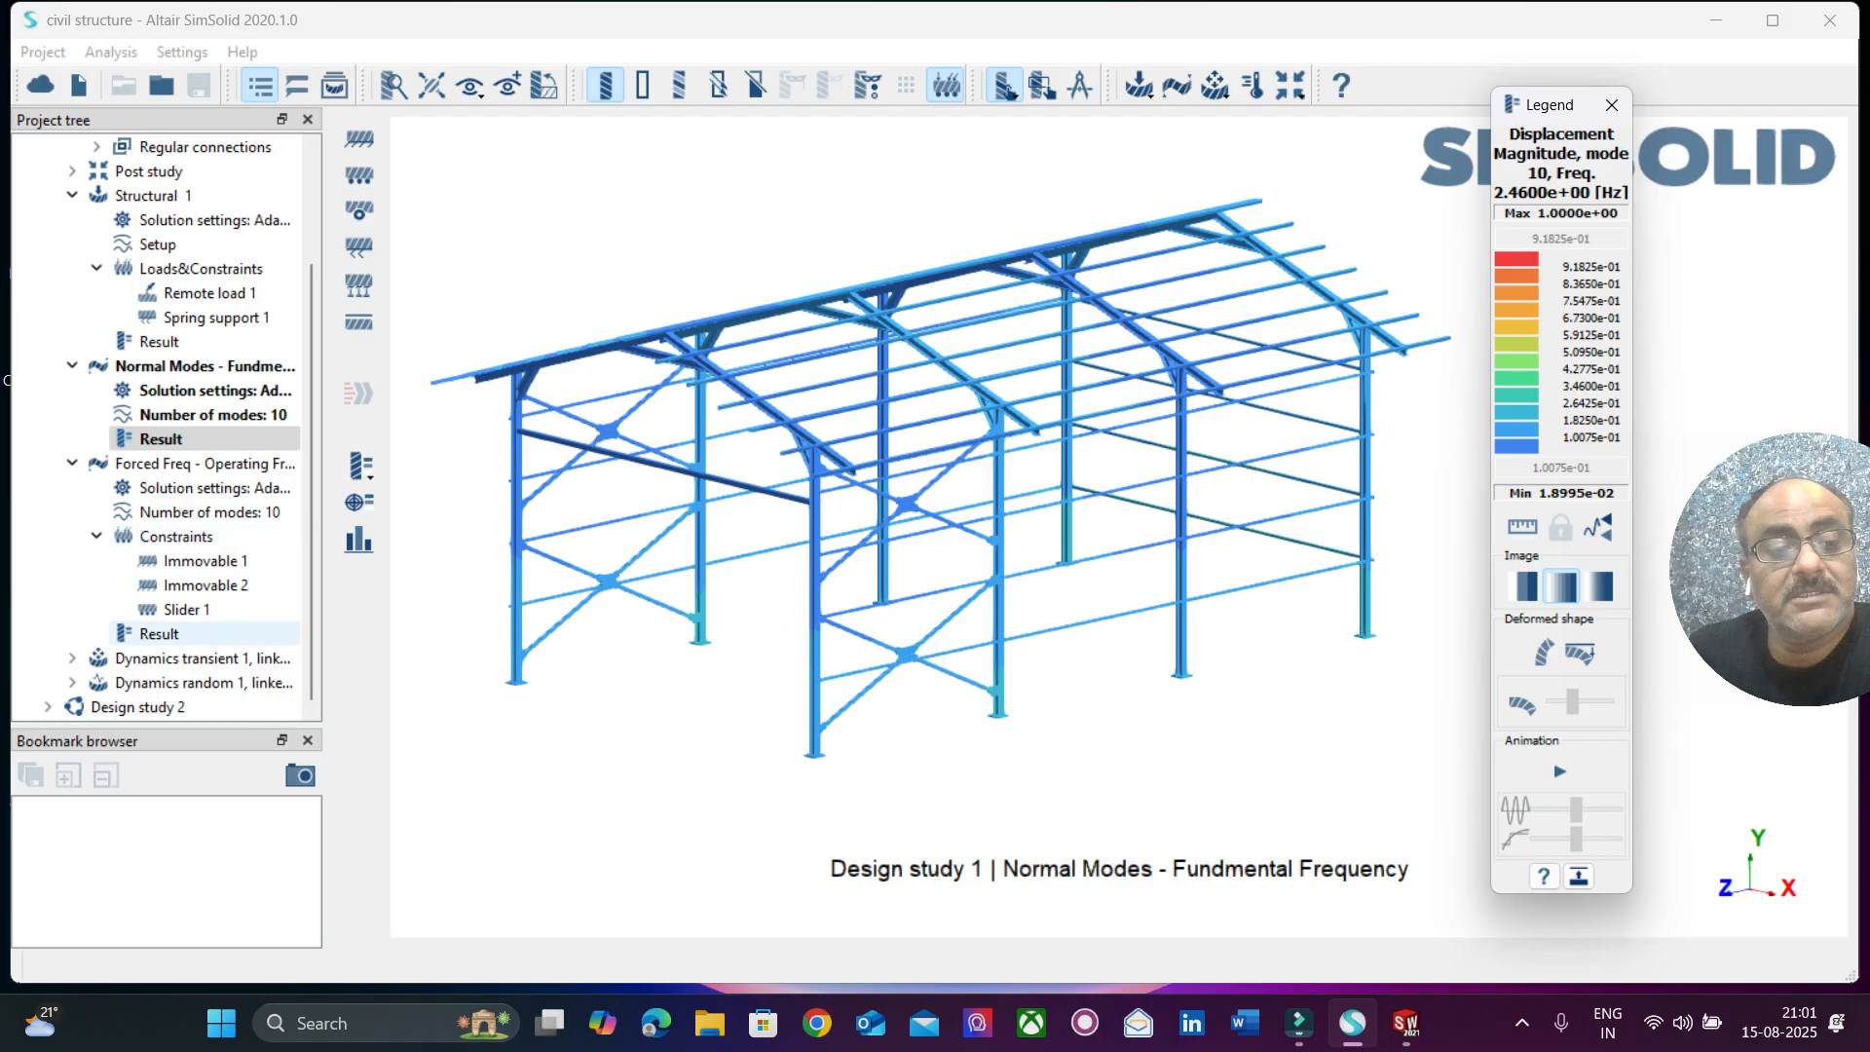
click(160, 634)
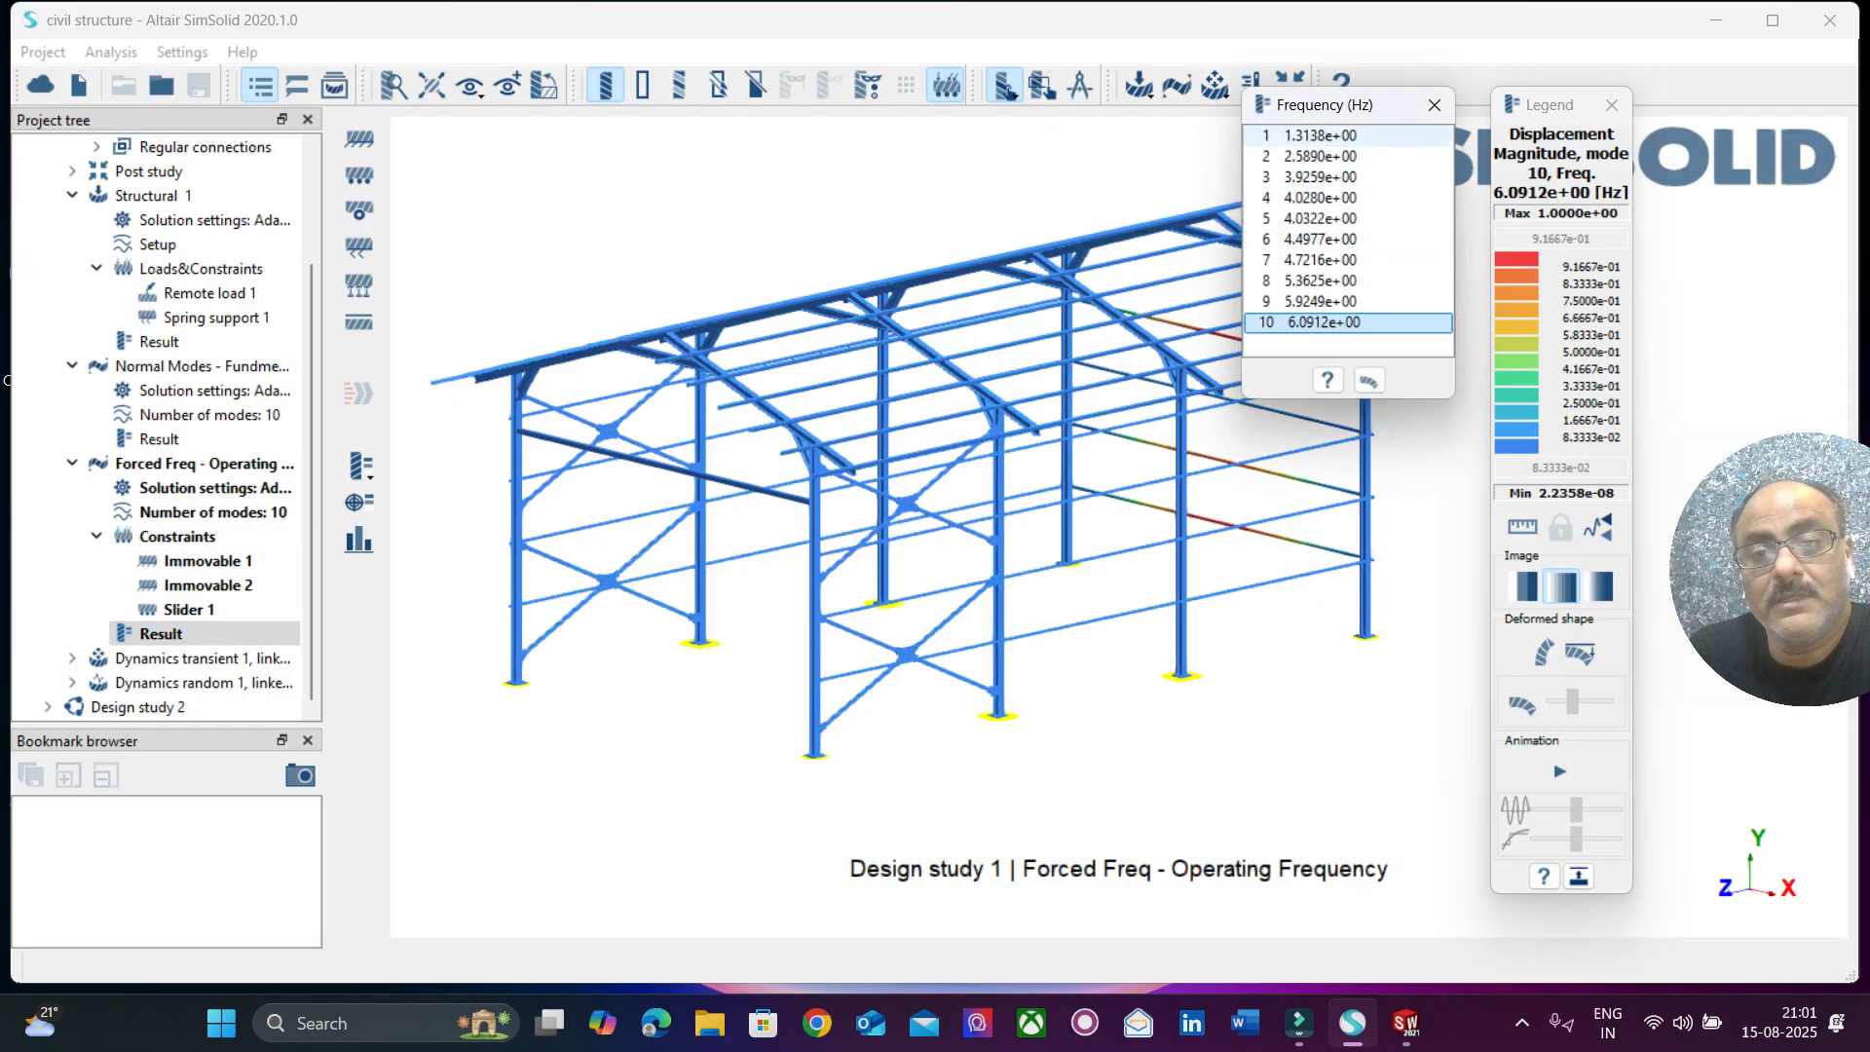
Examine the animated shapes of modes 1 and 2 of the forced frequency analysis.
click(1320, 136)
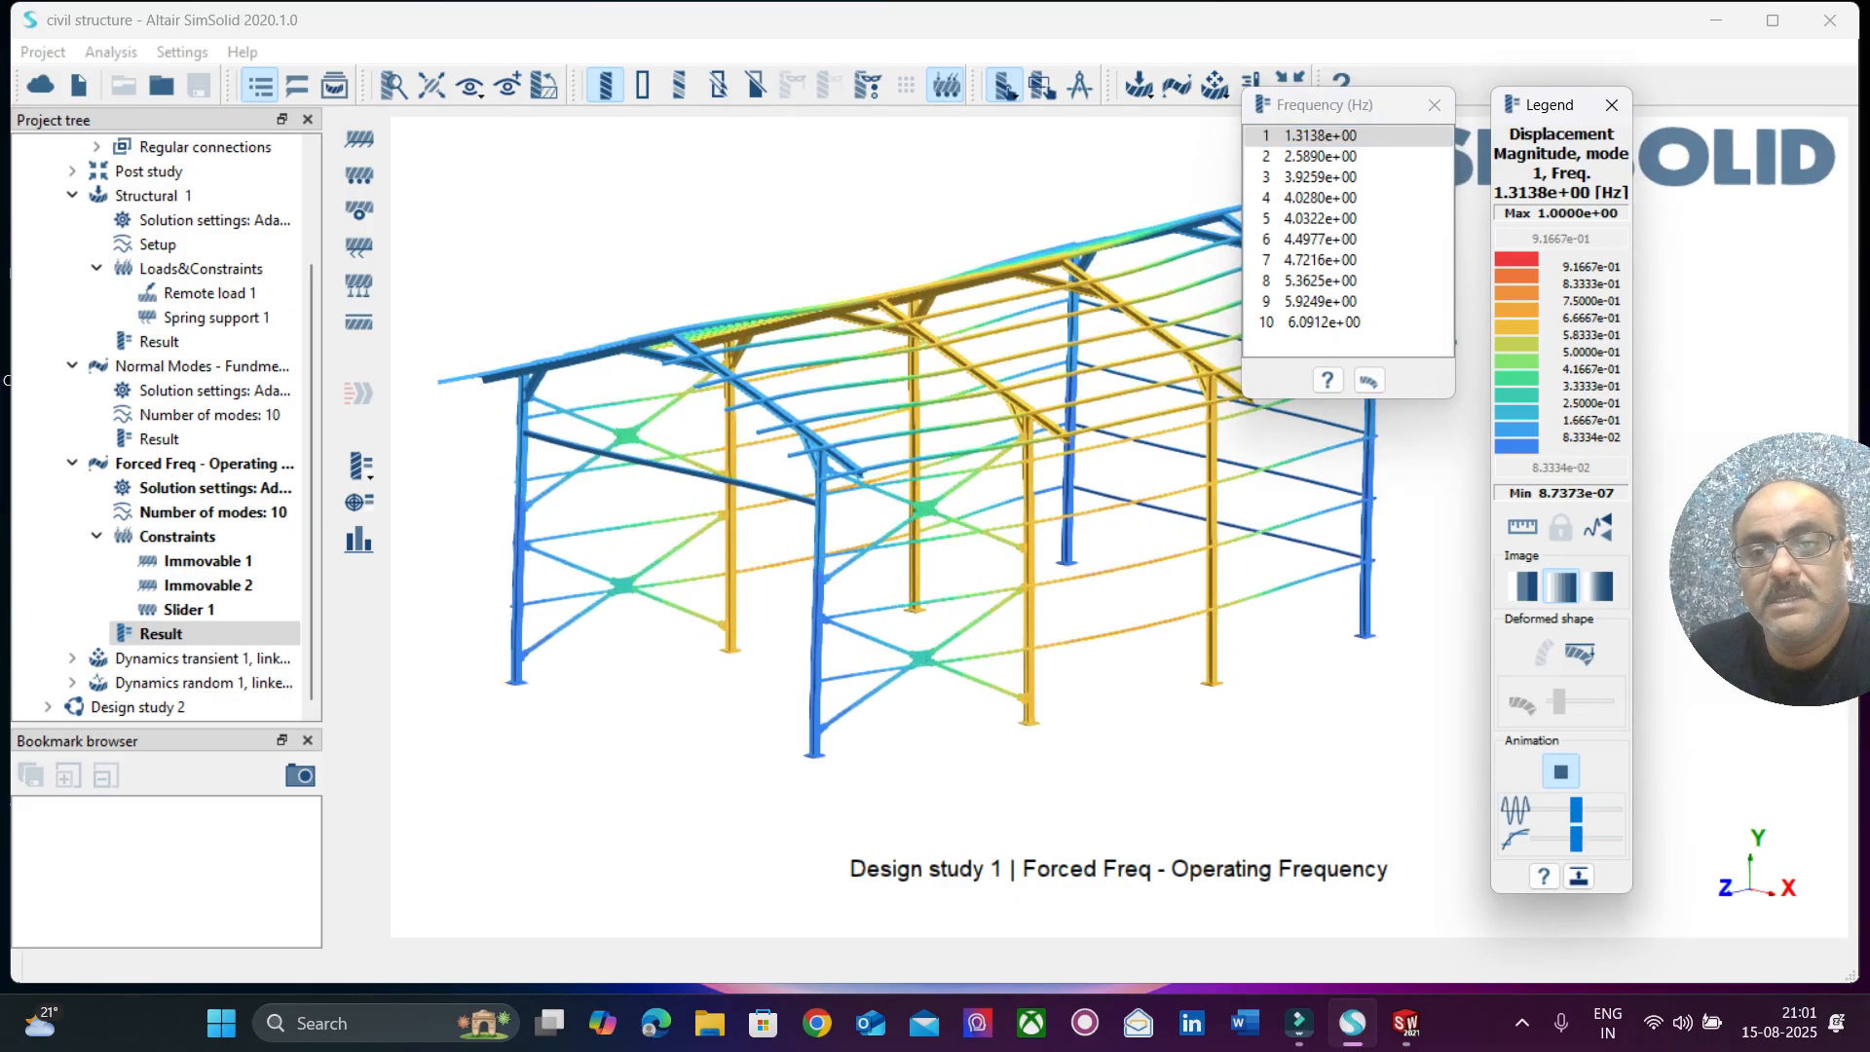
drag(1344, 104, 255, 129)
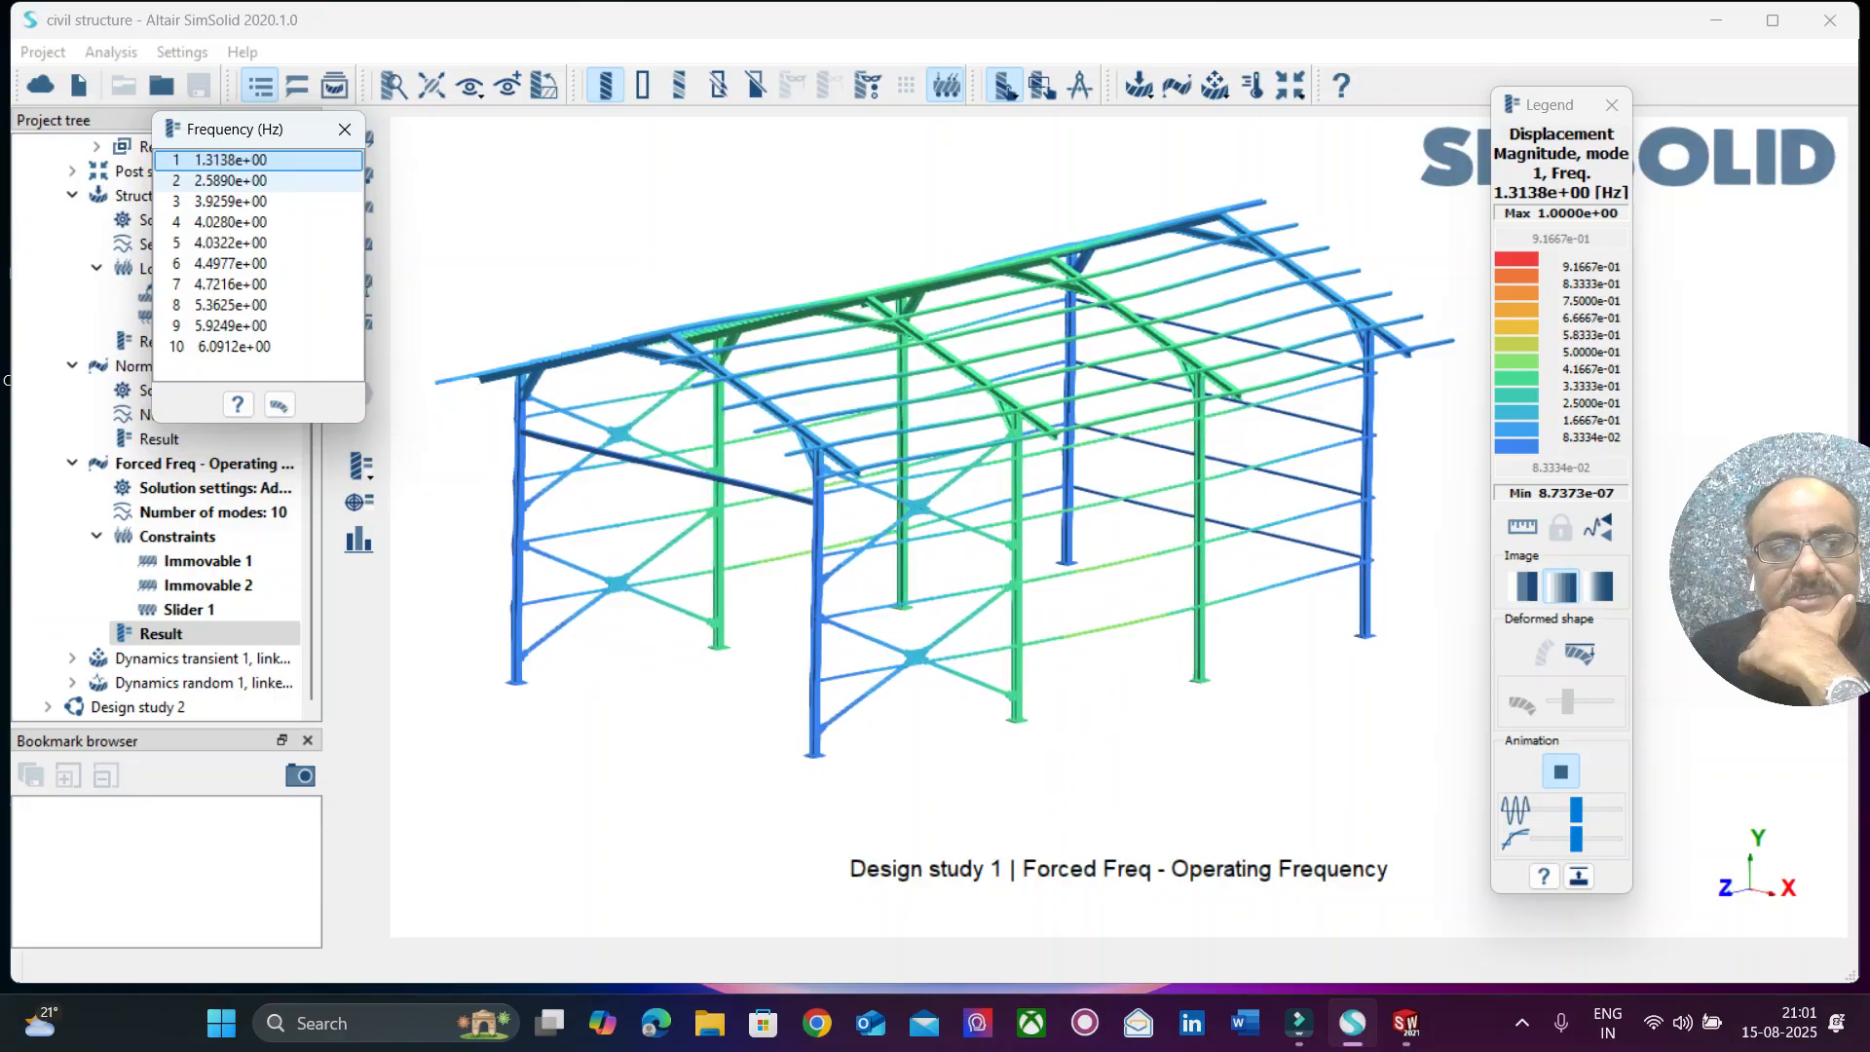
click(255, 181)
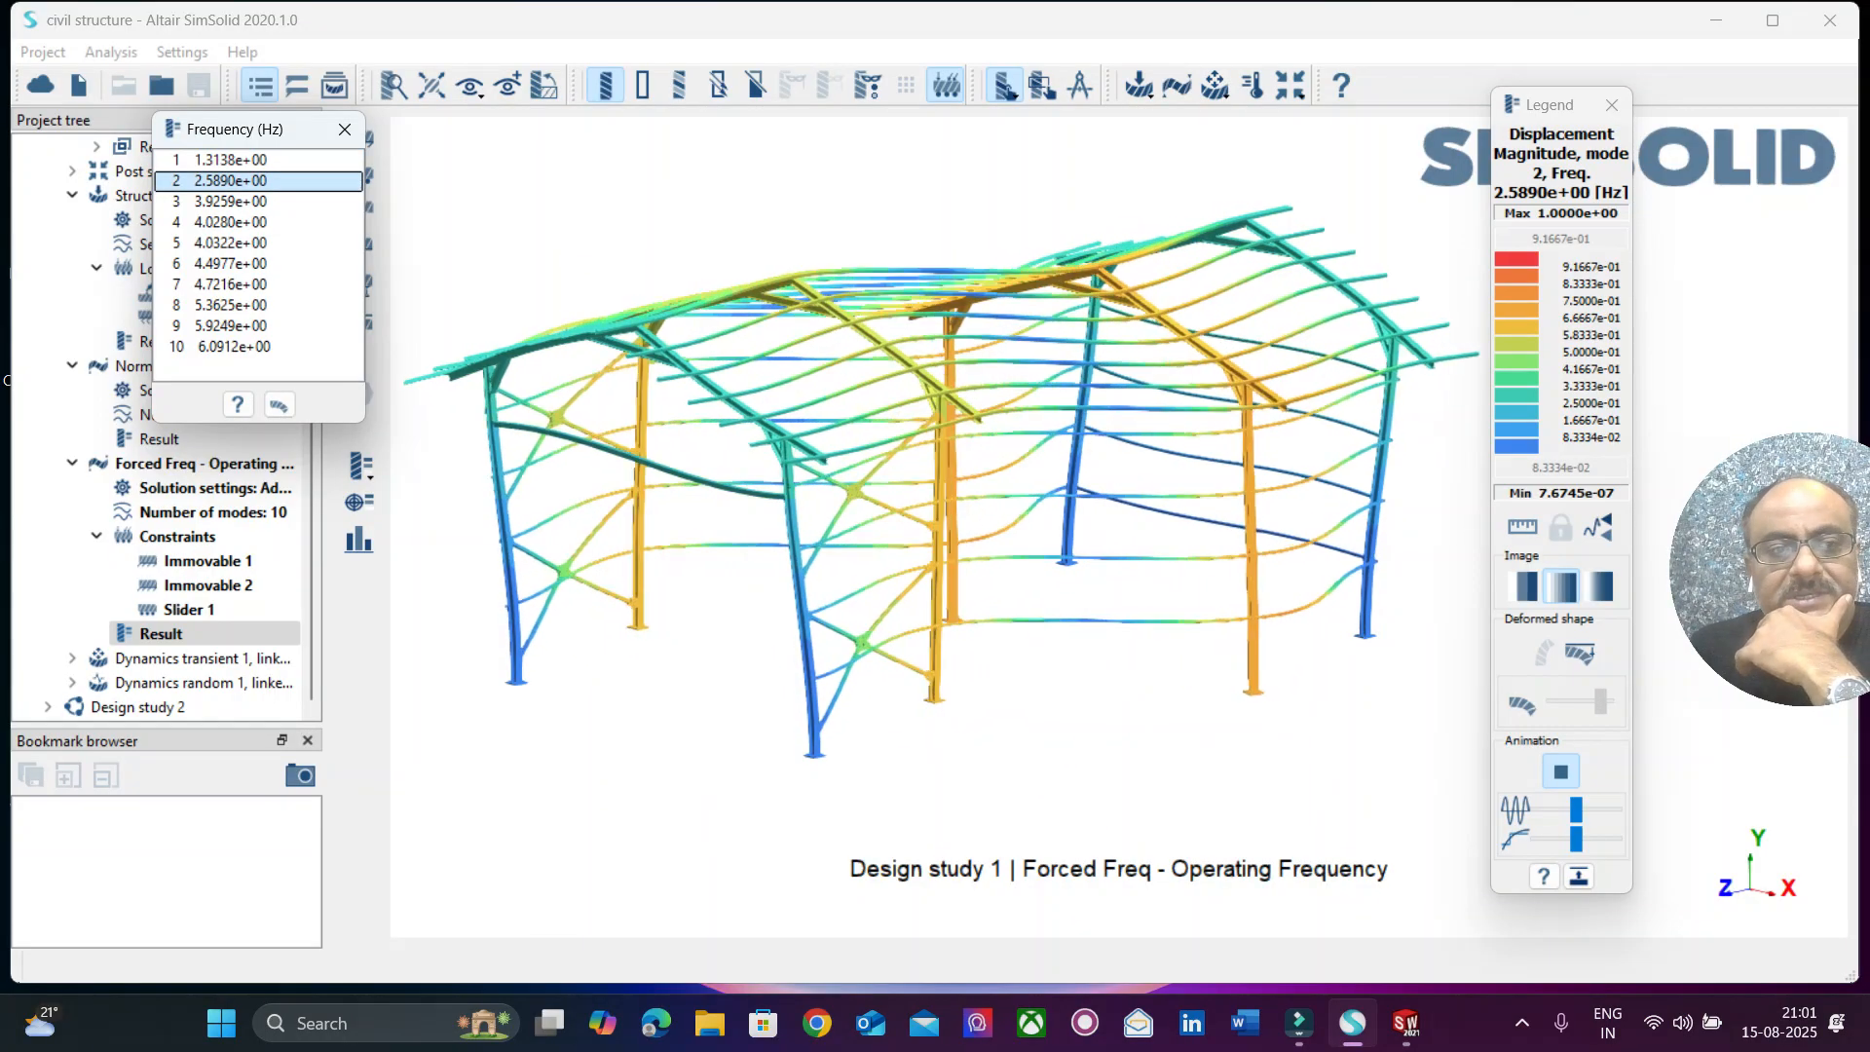
Examine the animated shapes of modes 3 through 10 of the forced frequency analysis one after another.
click(255, 202)
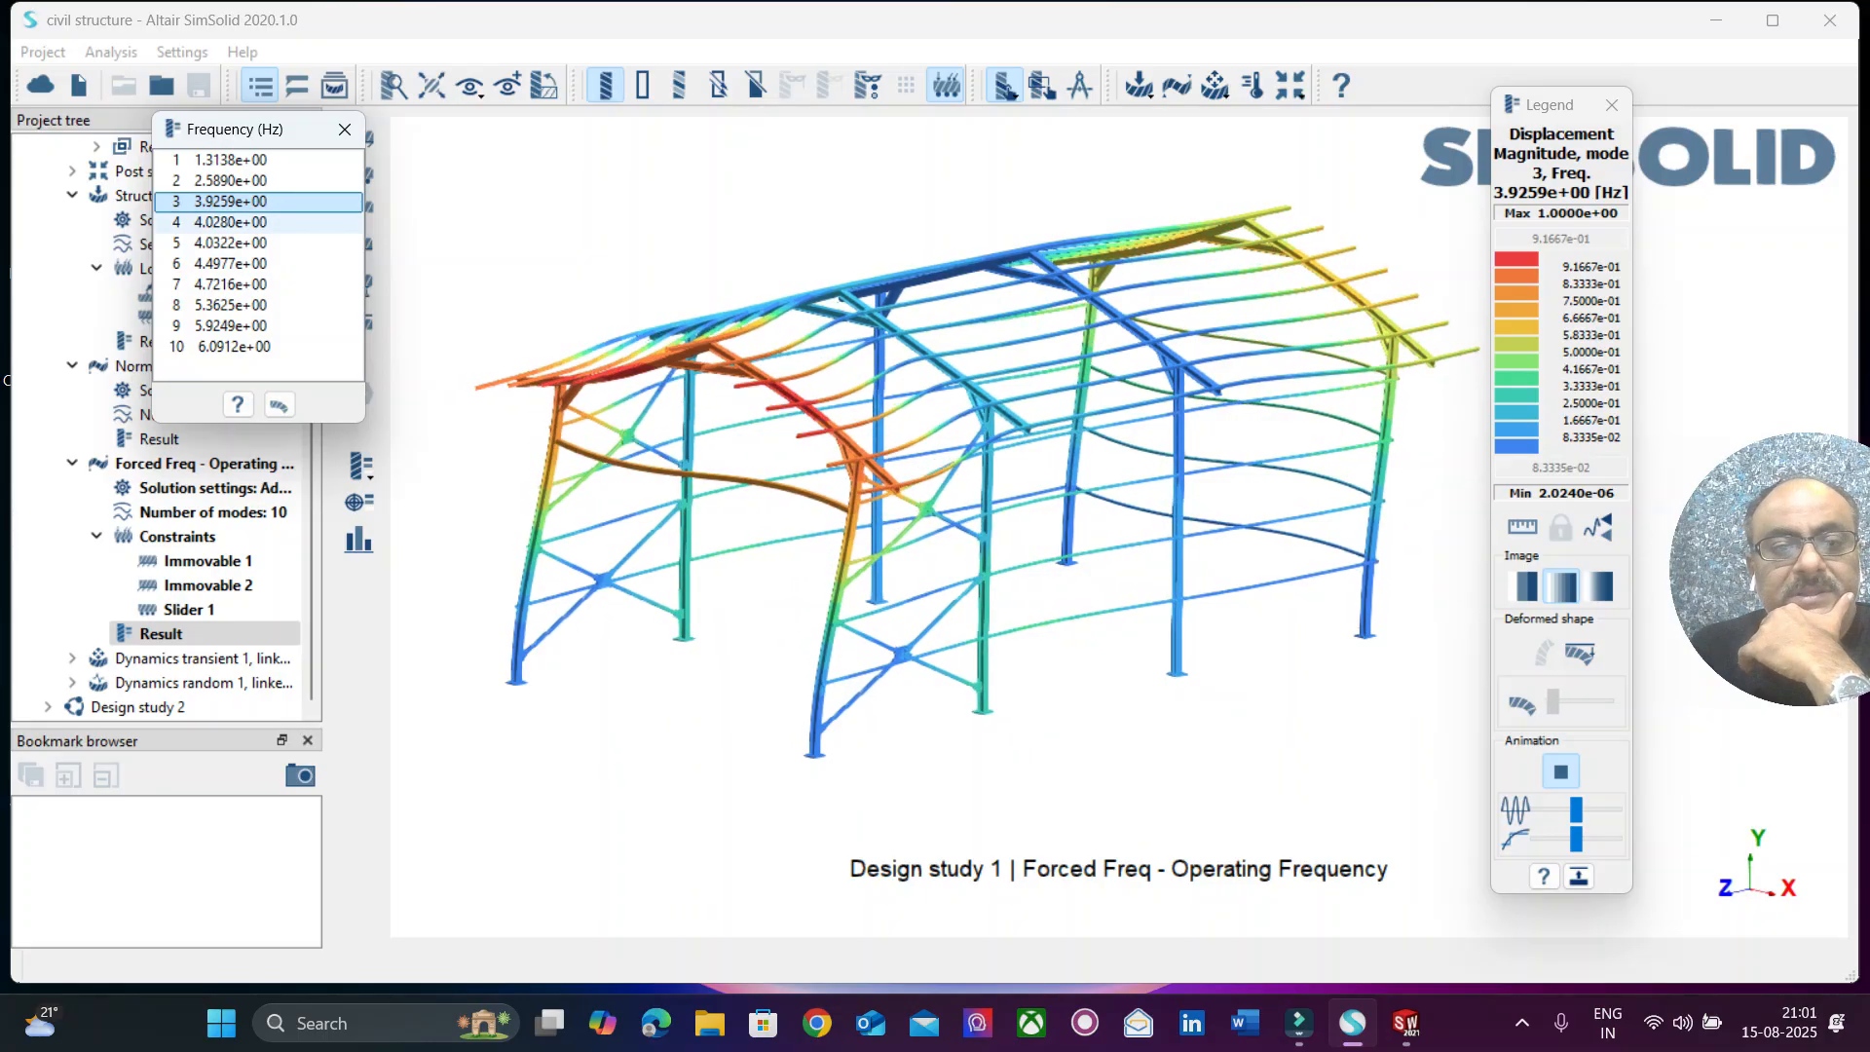
click(255, 223)
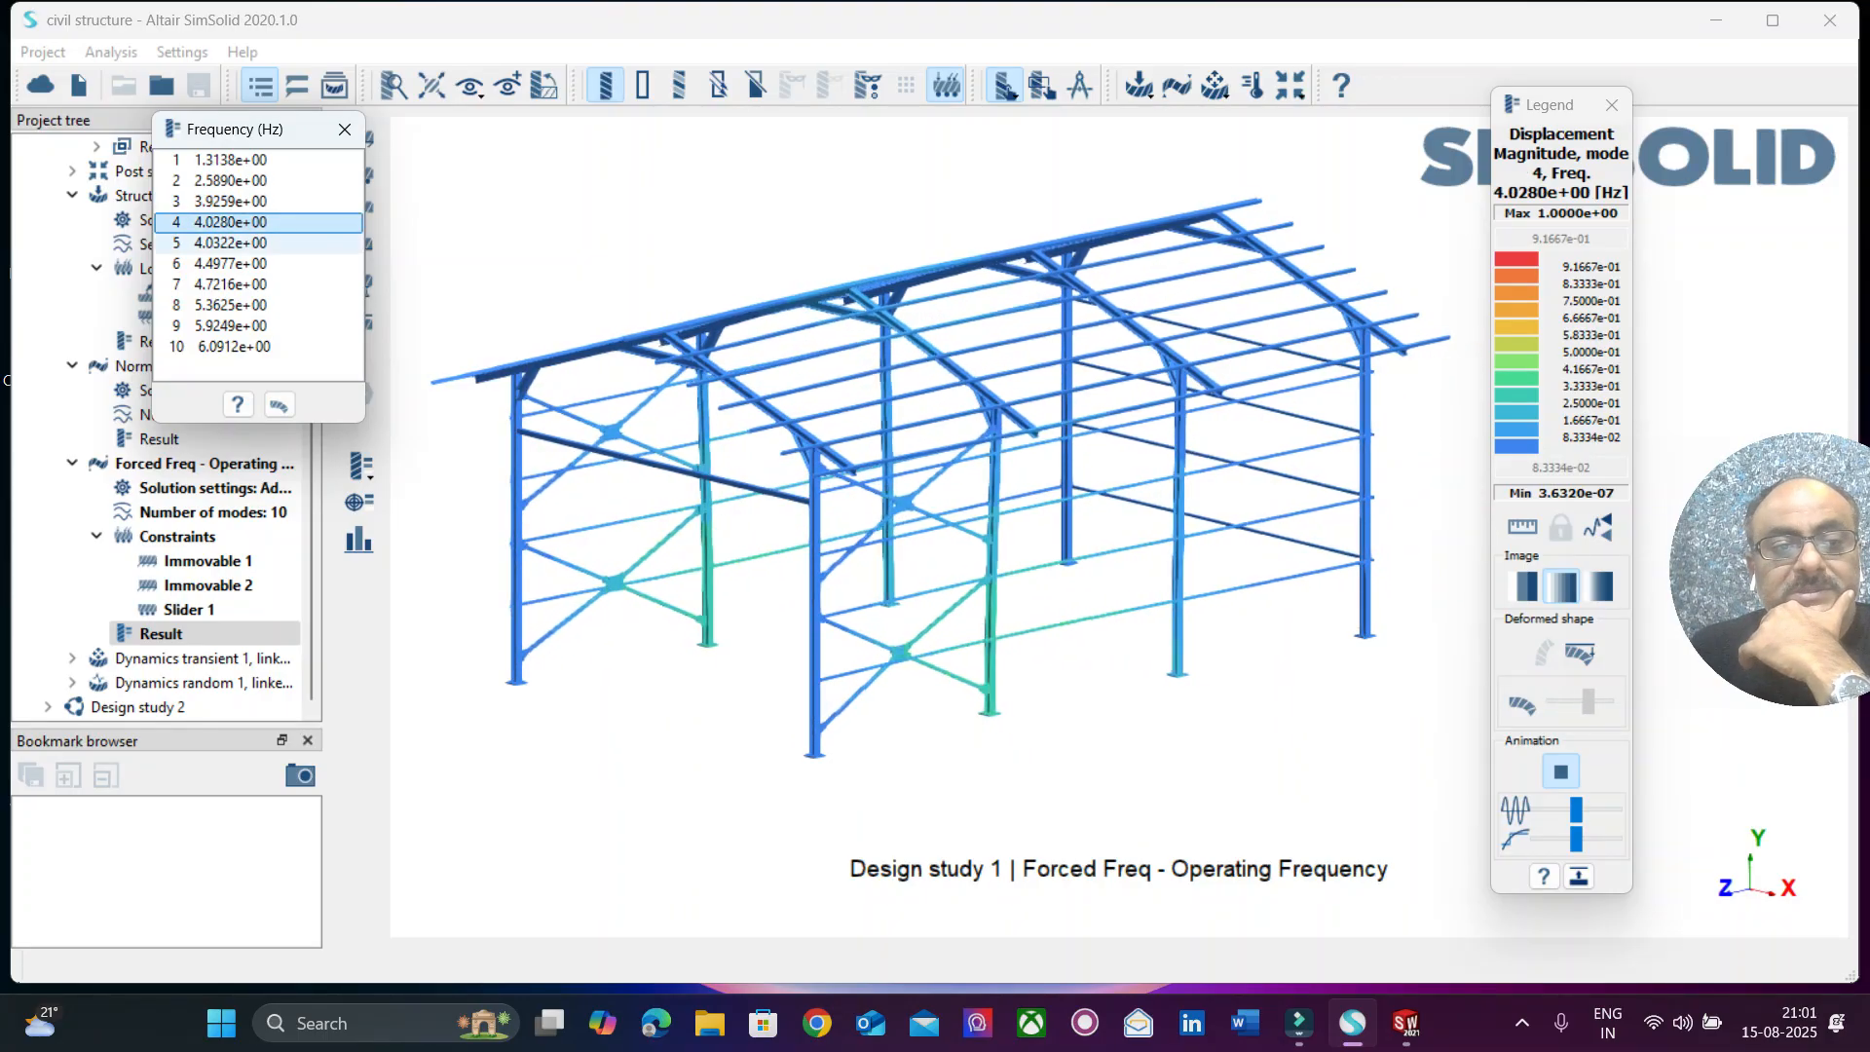
click(255, 244)
click(255, 264)
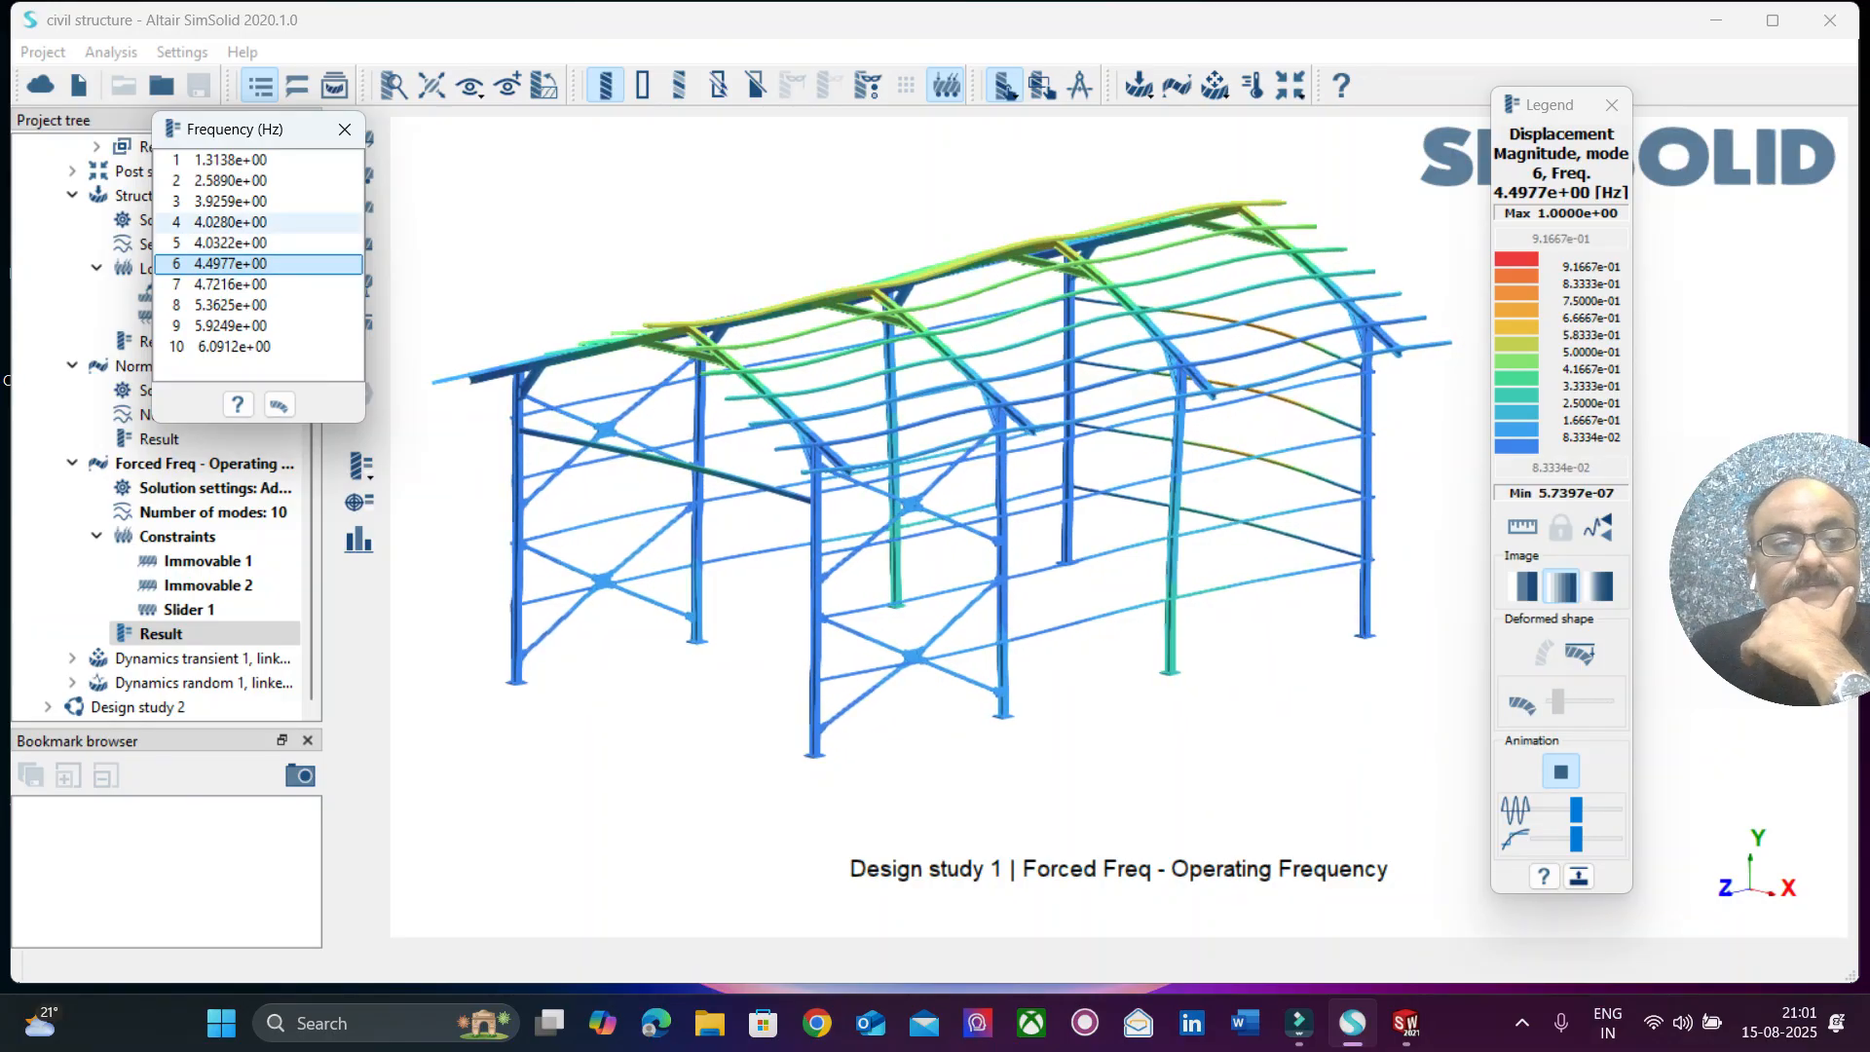
click(255, 285)
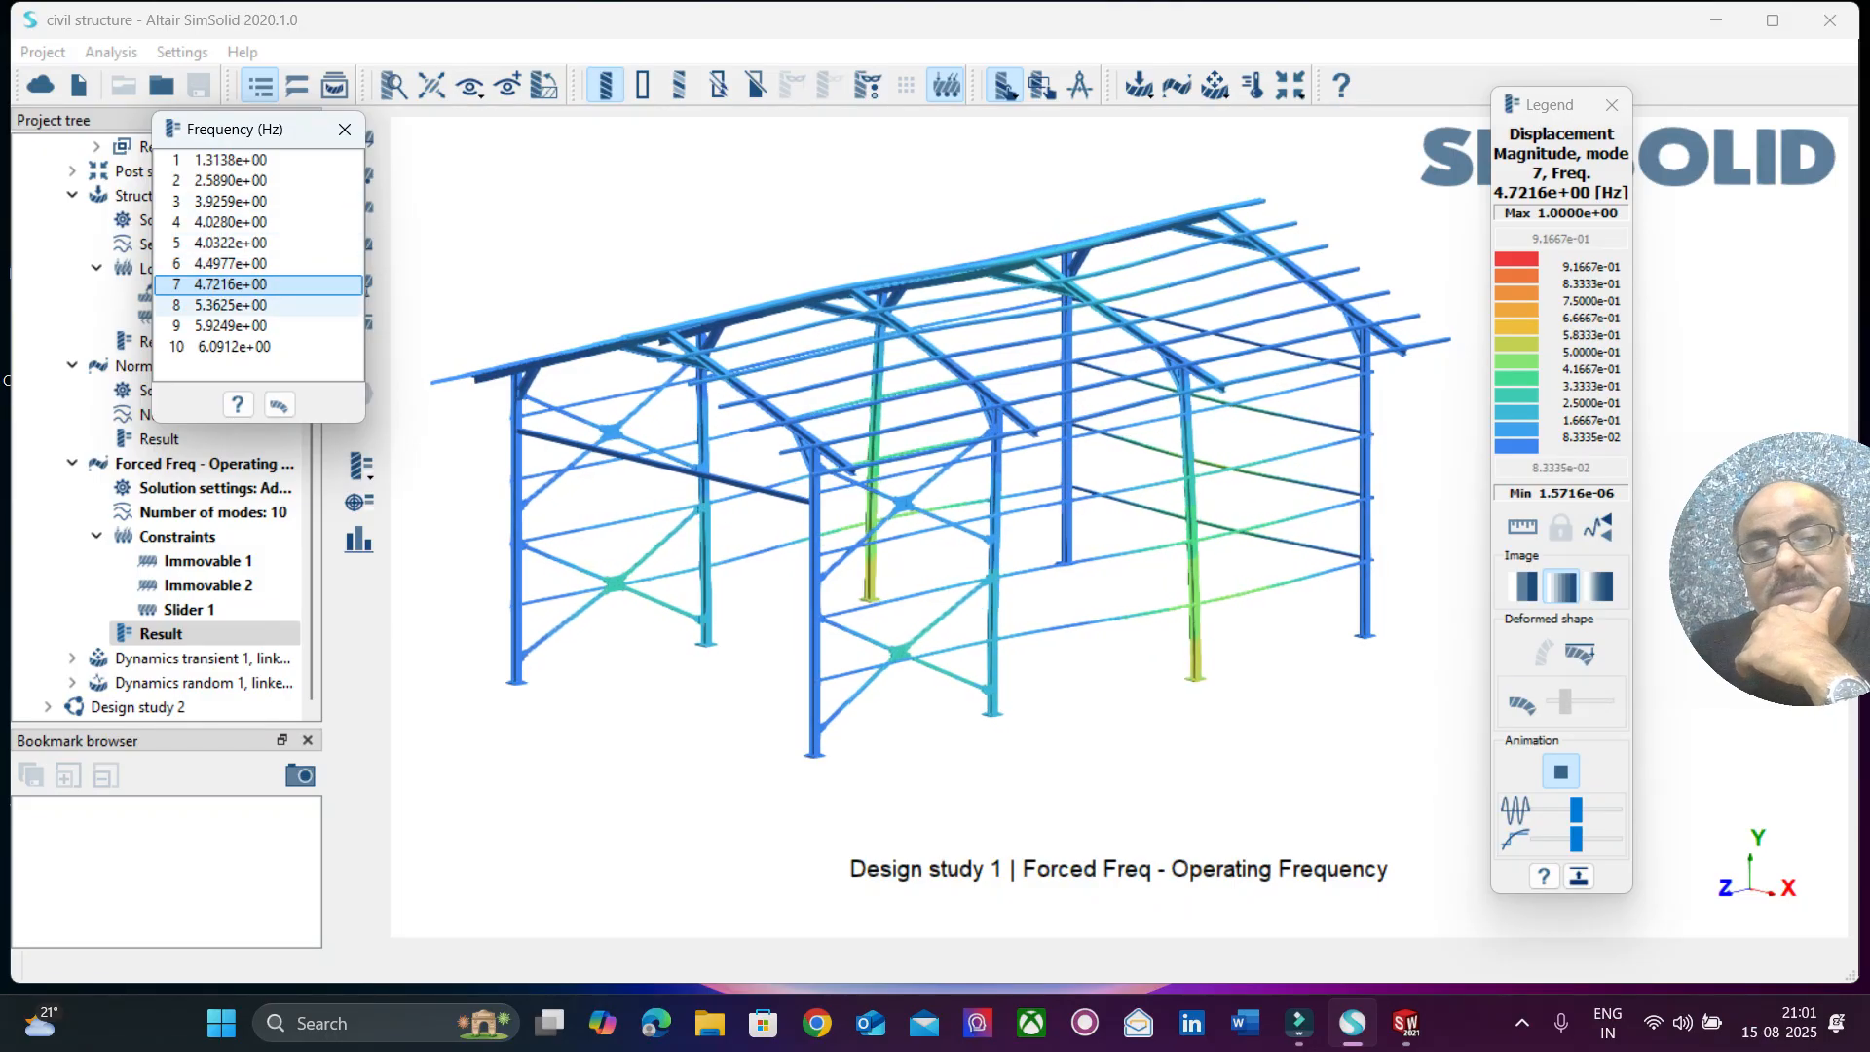
click(255, 305)
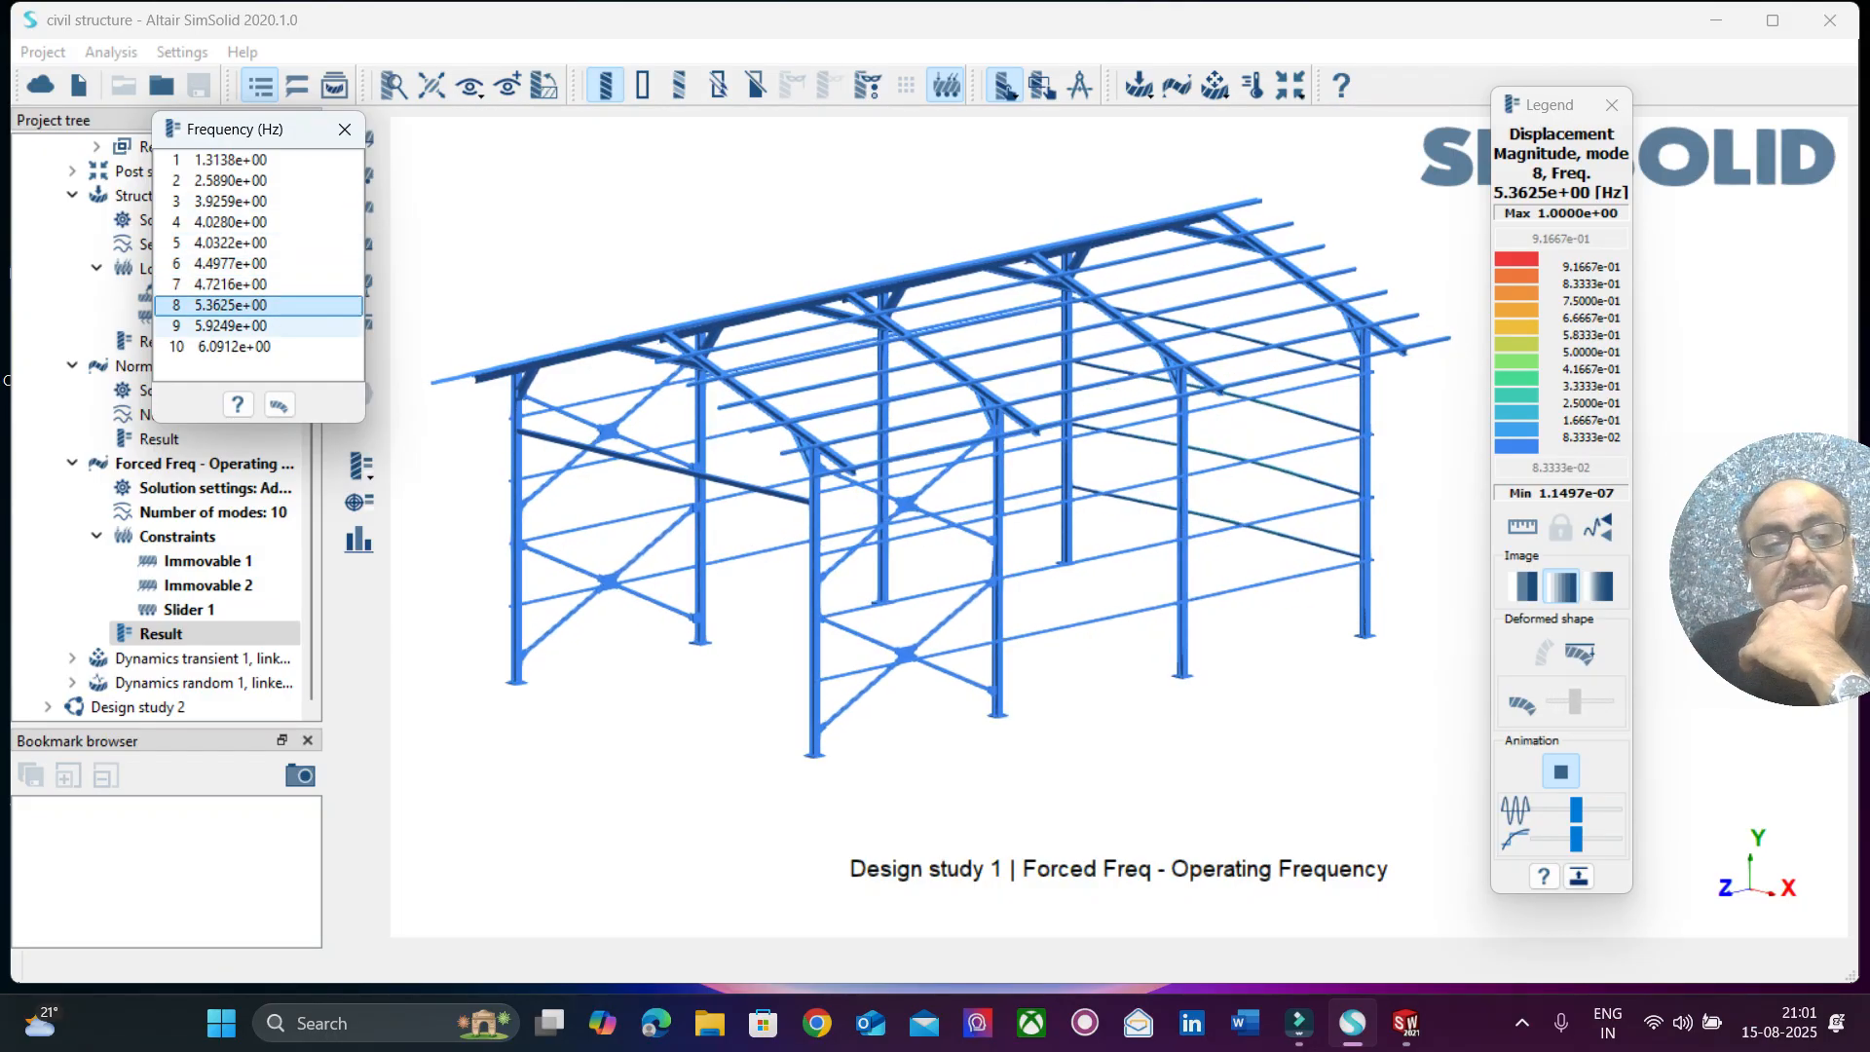
click(255, 326)
click(255, 346)
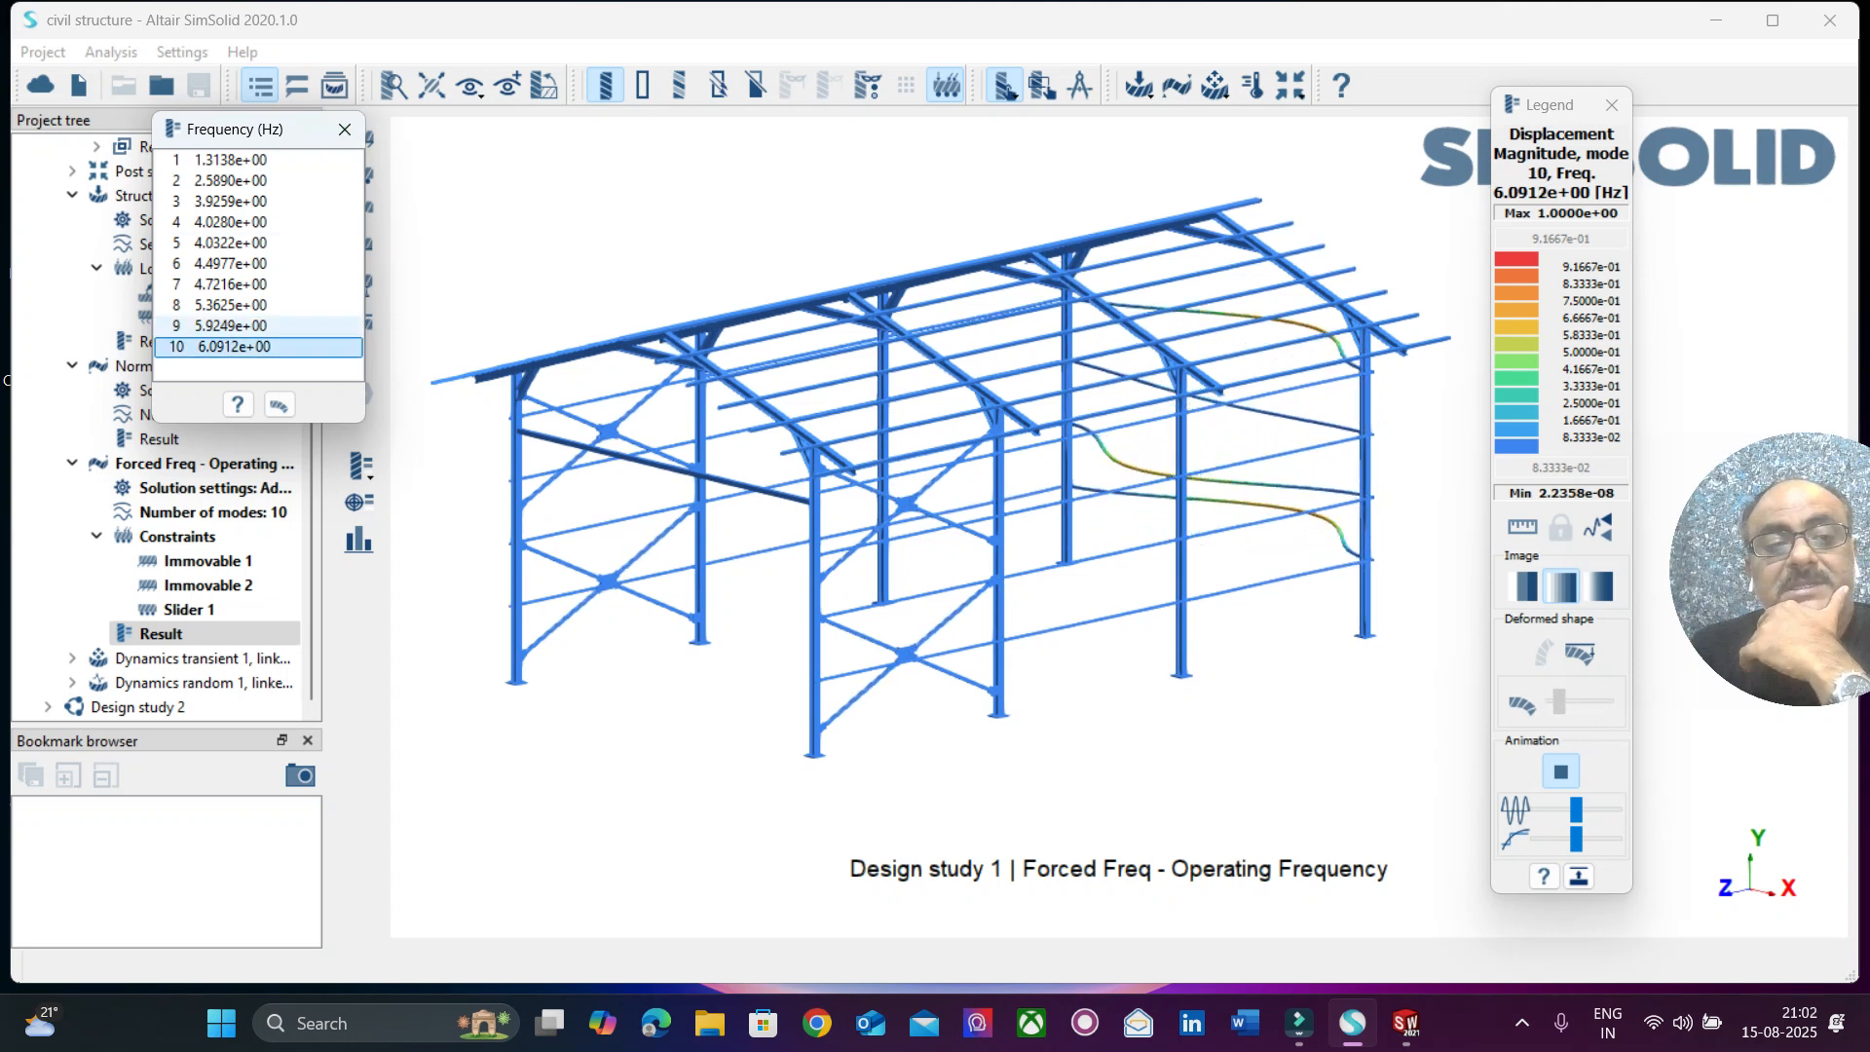
Compare the animated shapes of forced frequency modes 7 to 10 once more and close the frequency list.
click(255, 326)
click(255, 304)
click(255, 346)
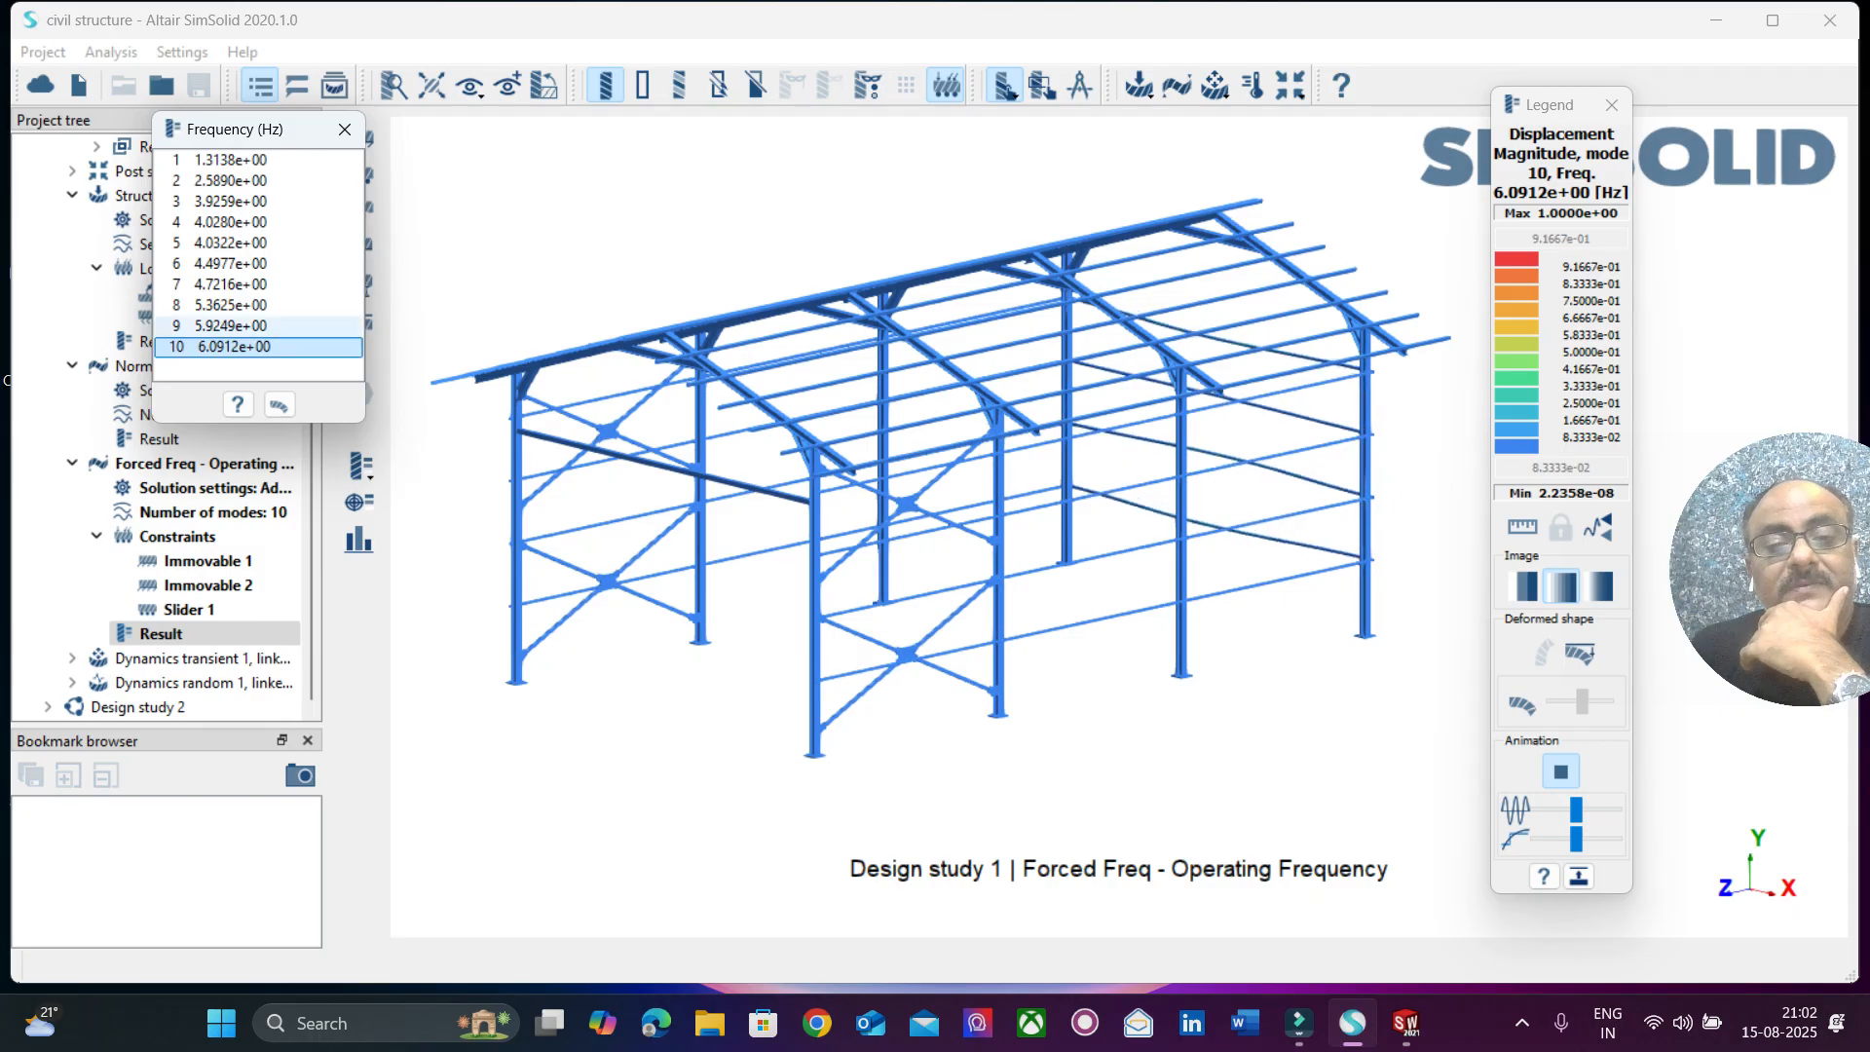
click(255, 327)
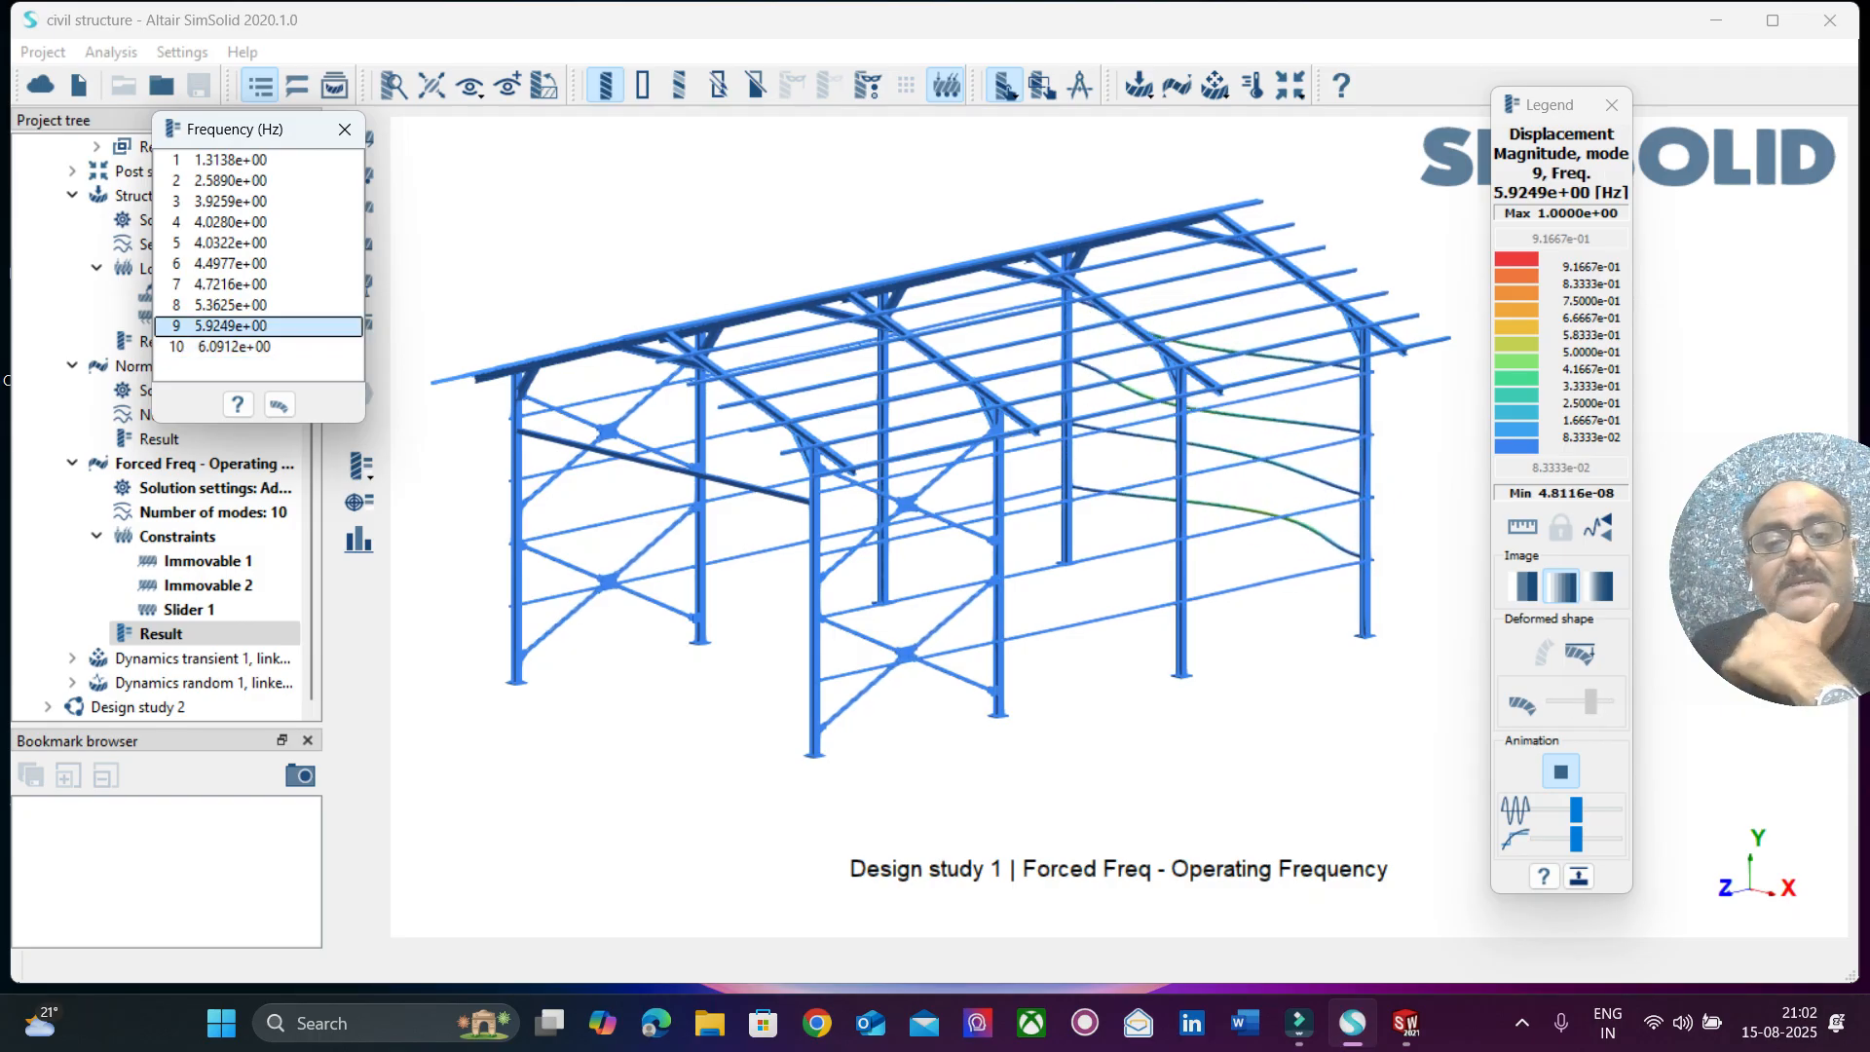
click(255, 305)
click(255, 284)
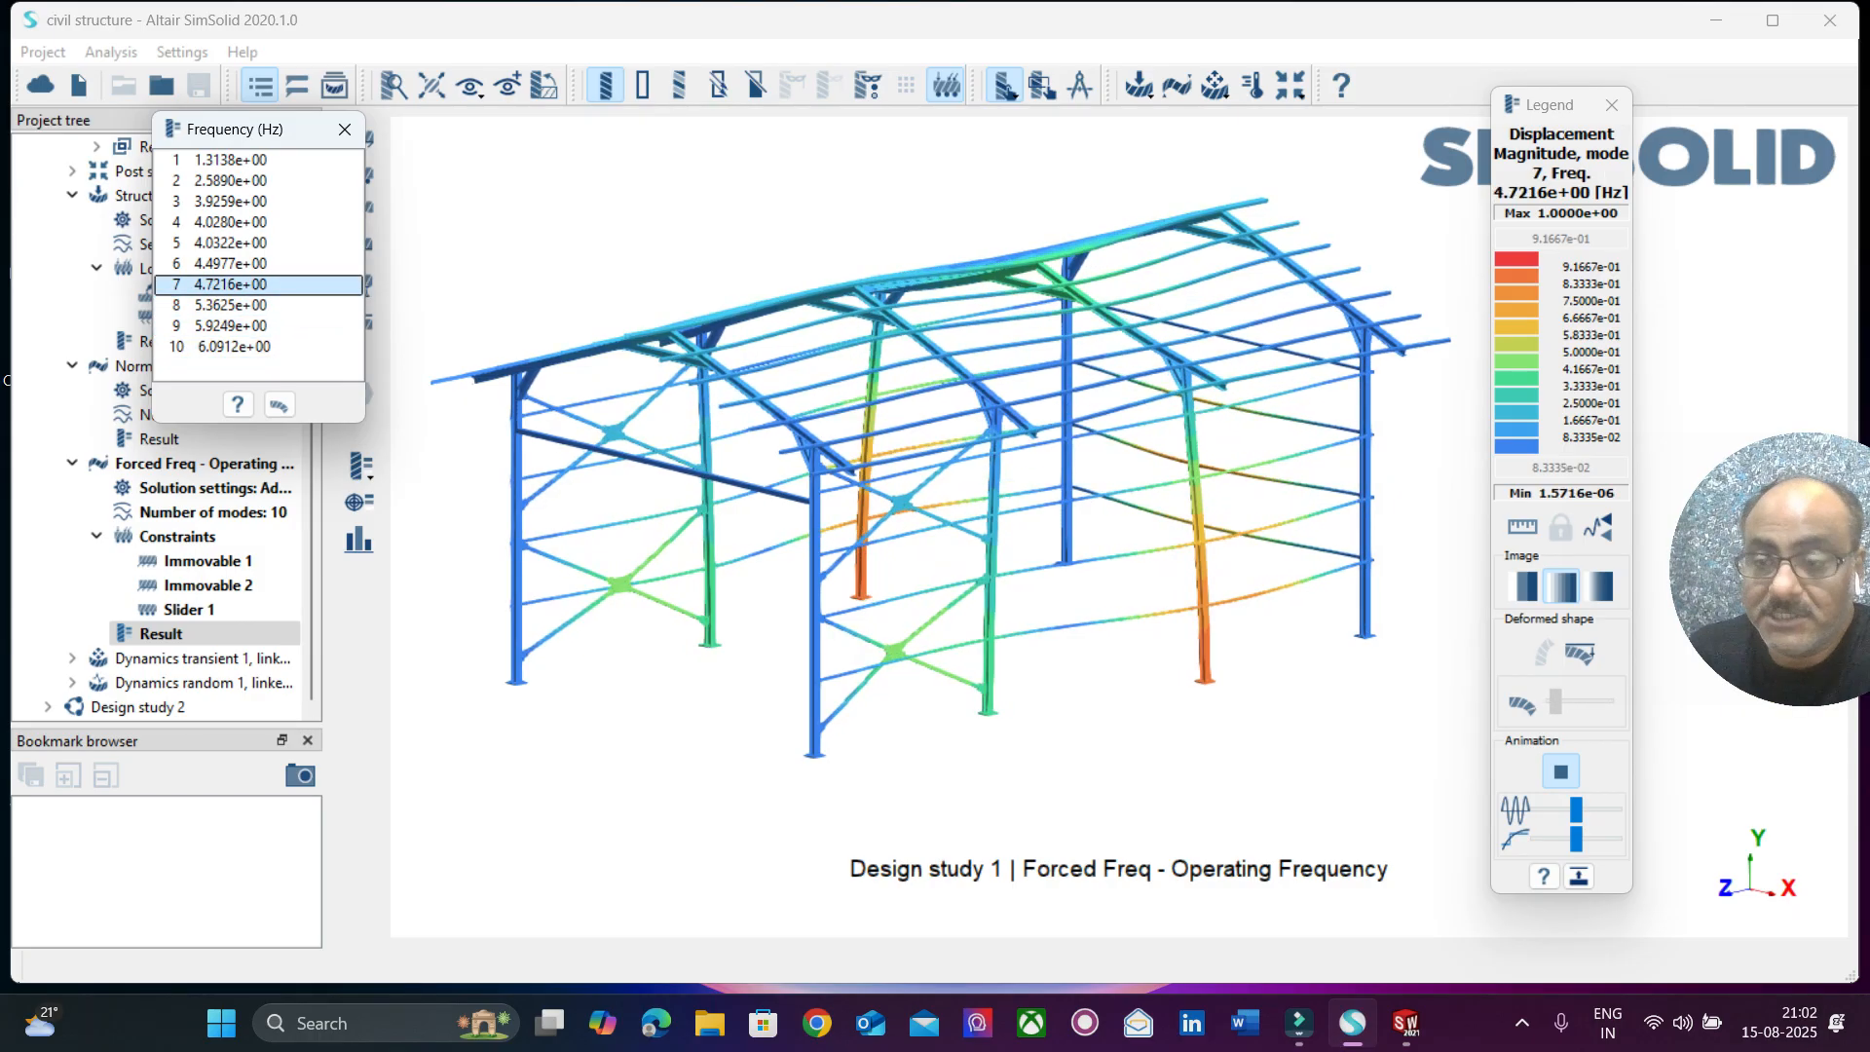
click(345, 129)
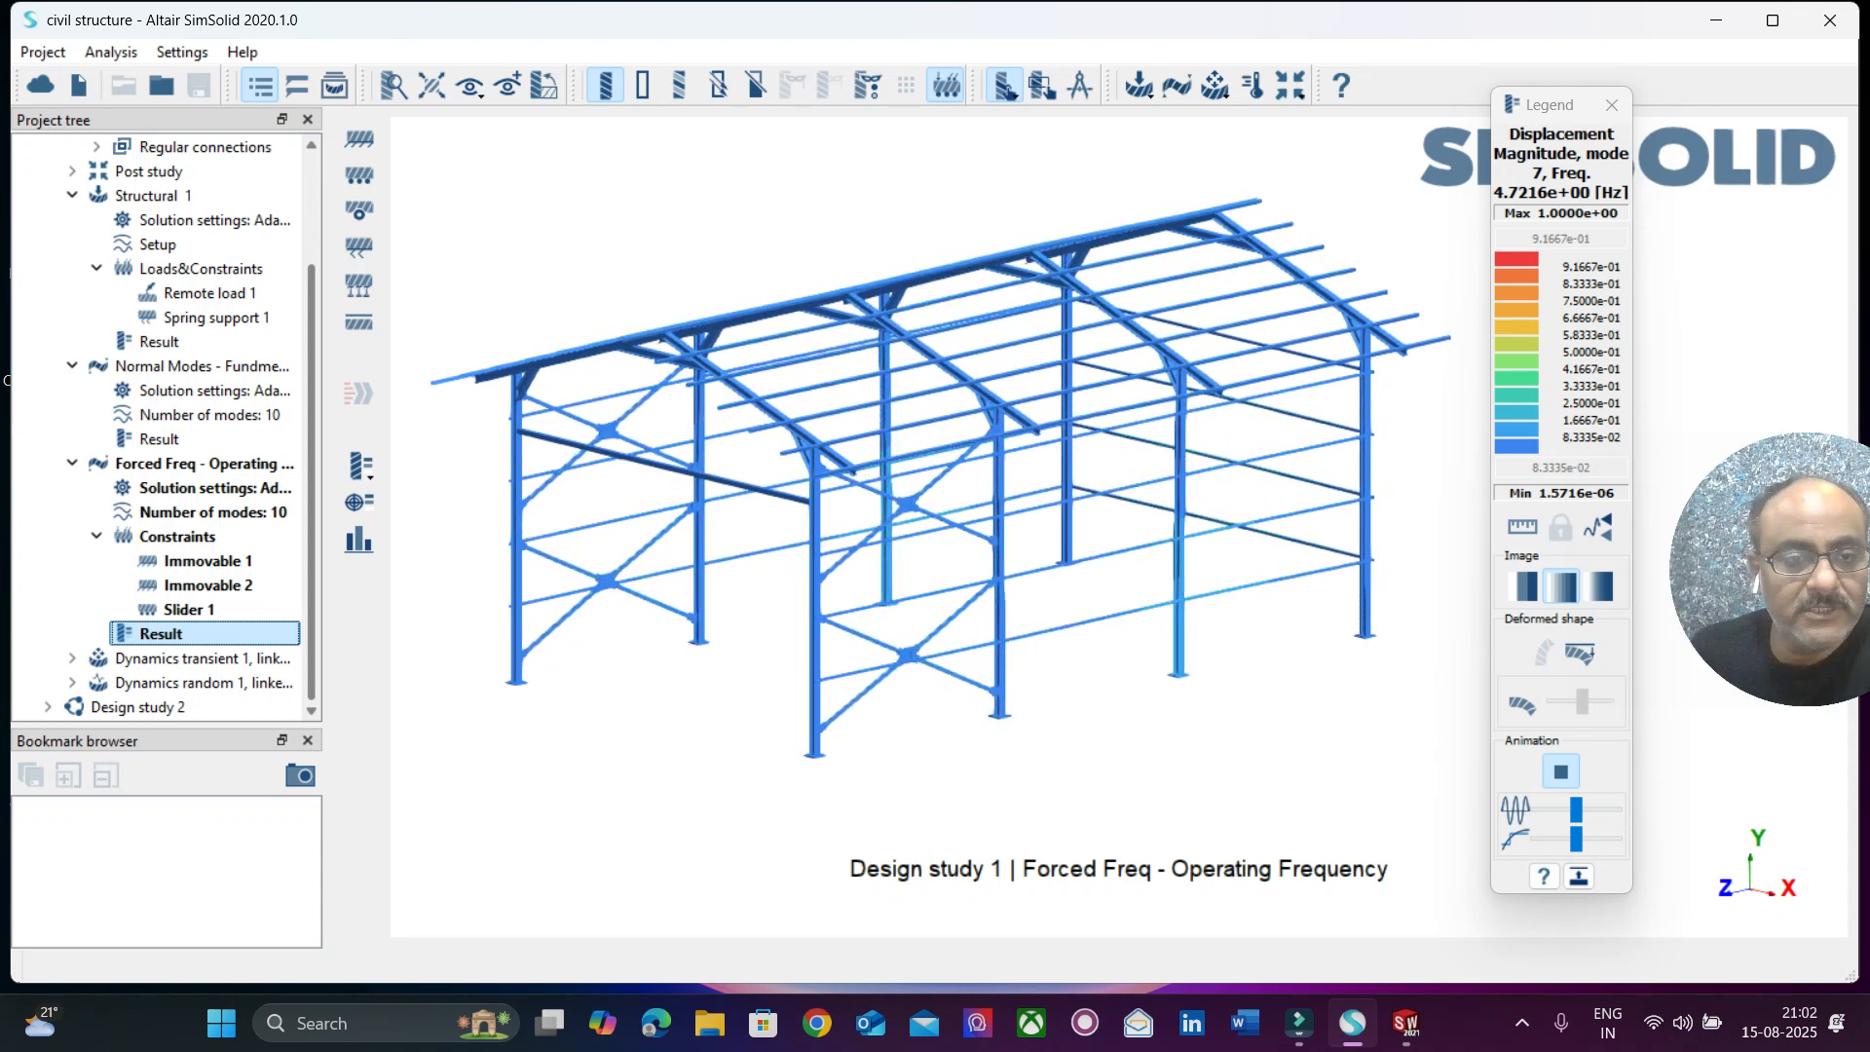
Review the standard function parameters and amplitude curve of Time function 1 in the Dynamics transient 1 analysis.
click(72, 658)
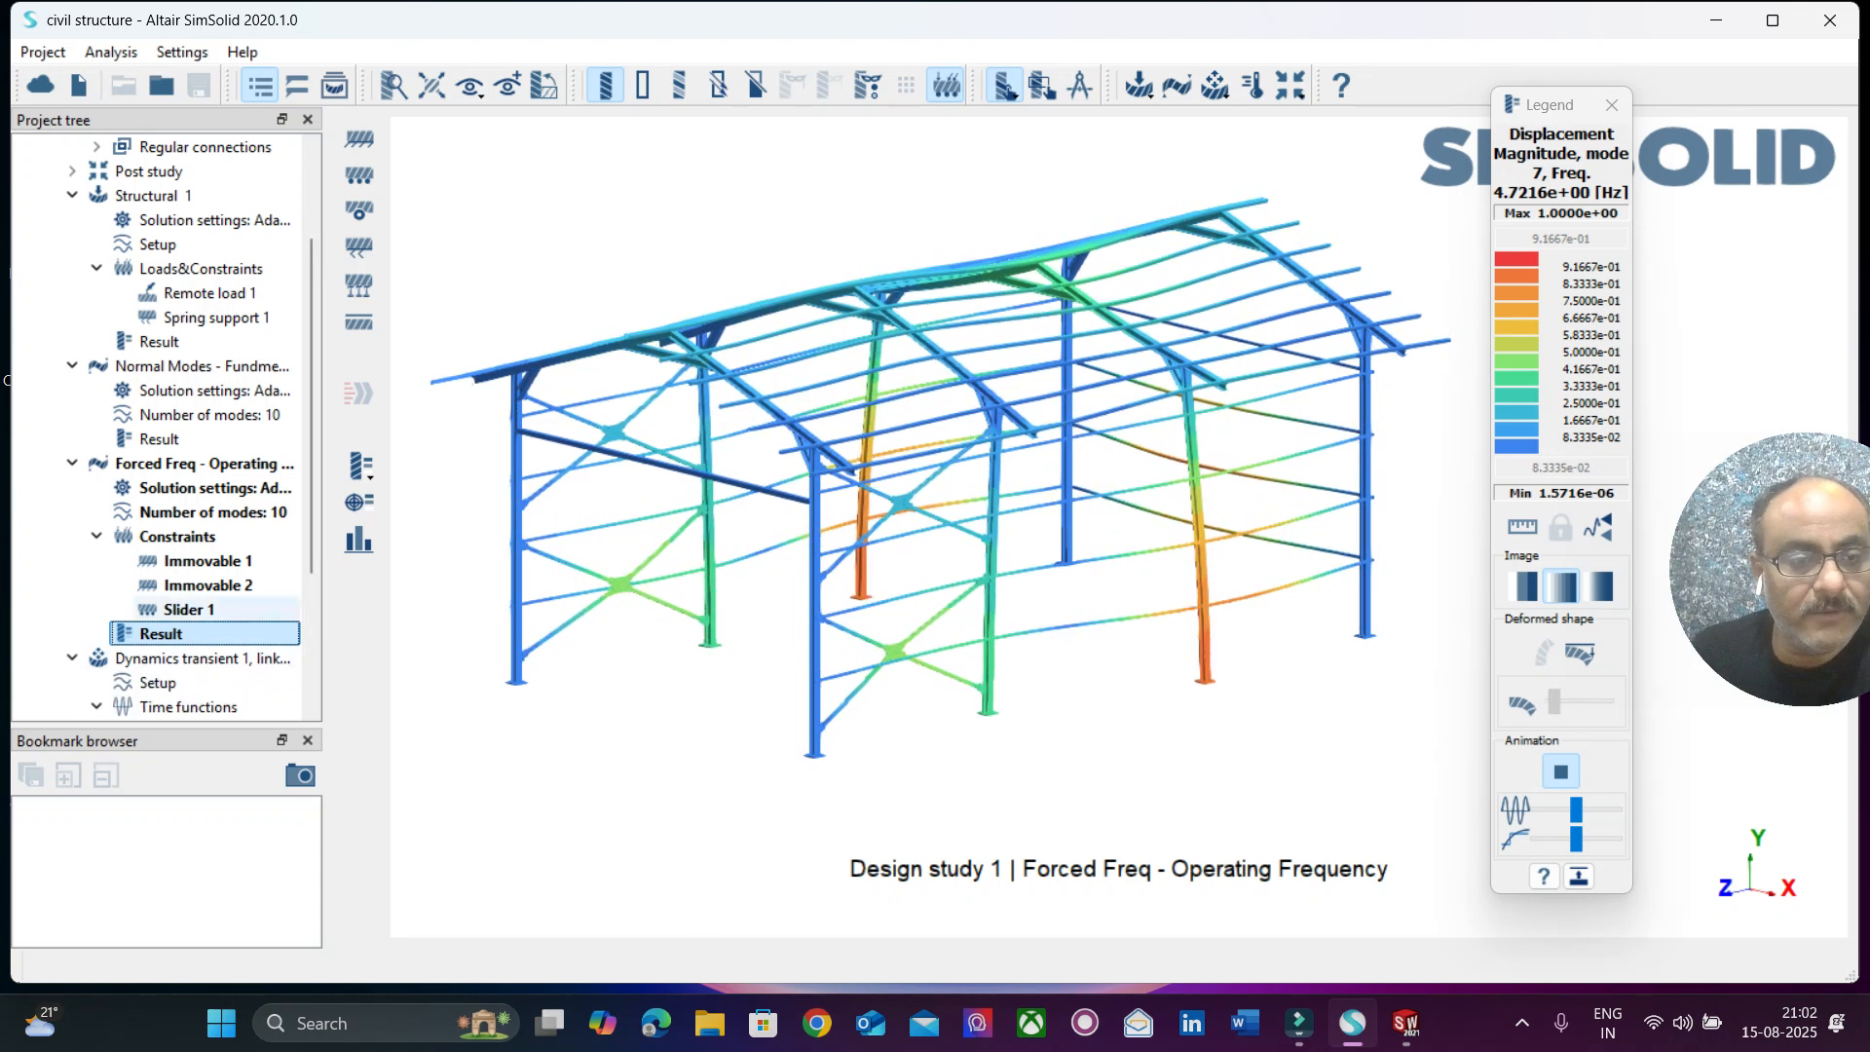
scroll(165, 463, down, 3)
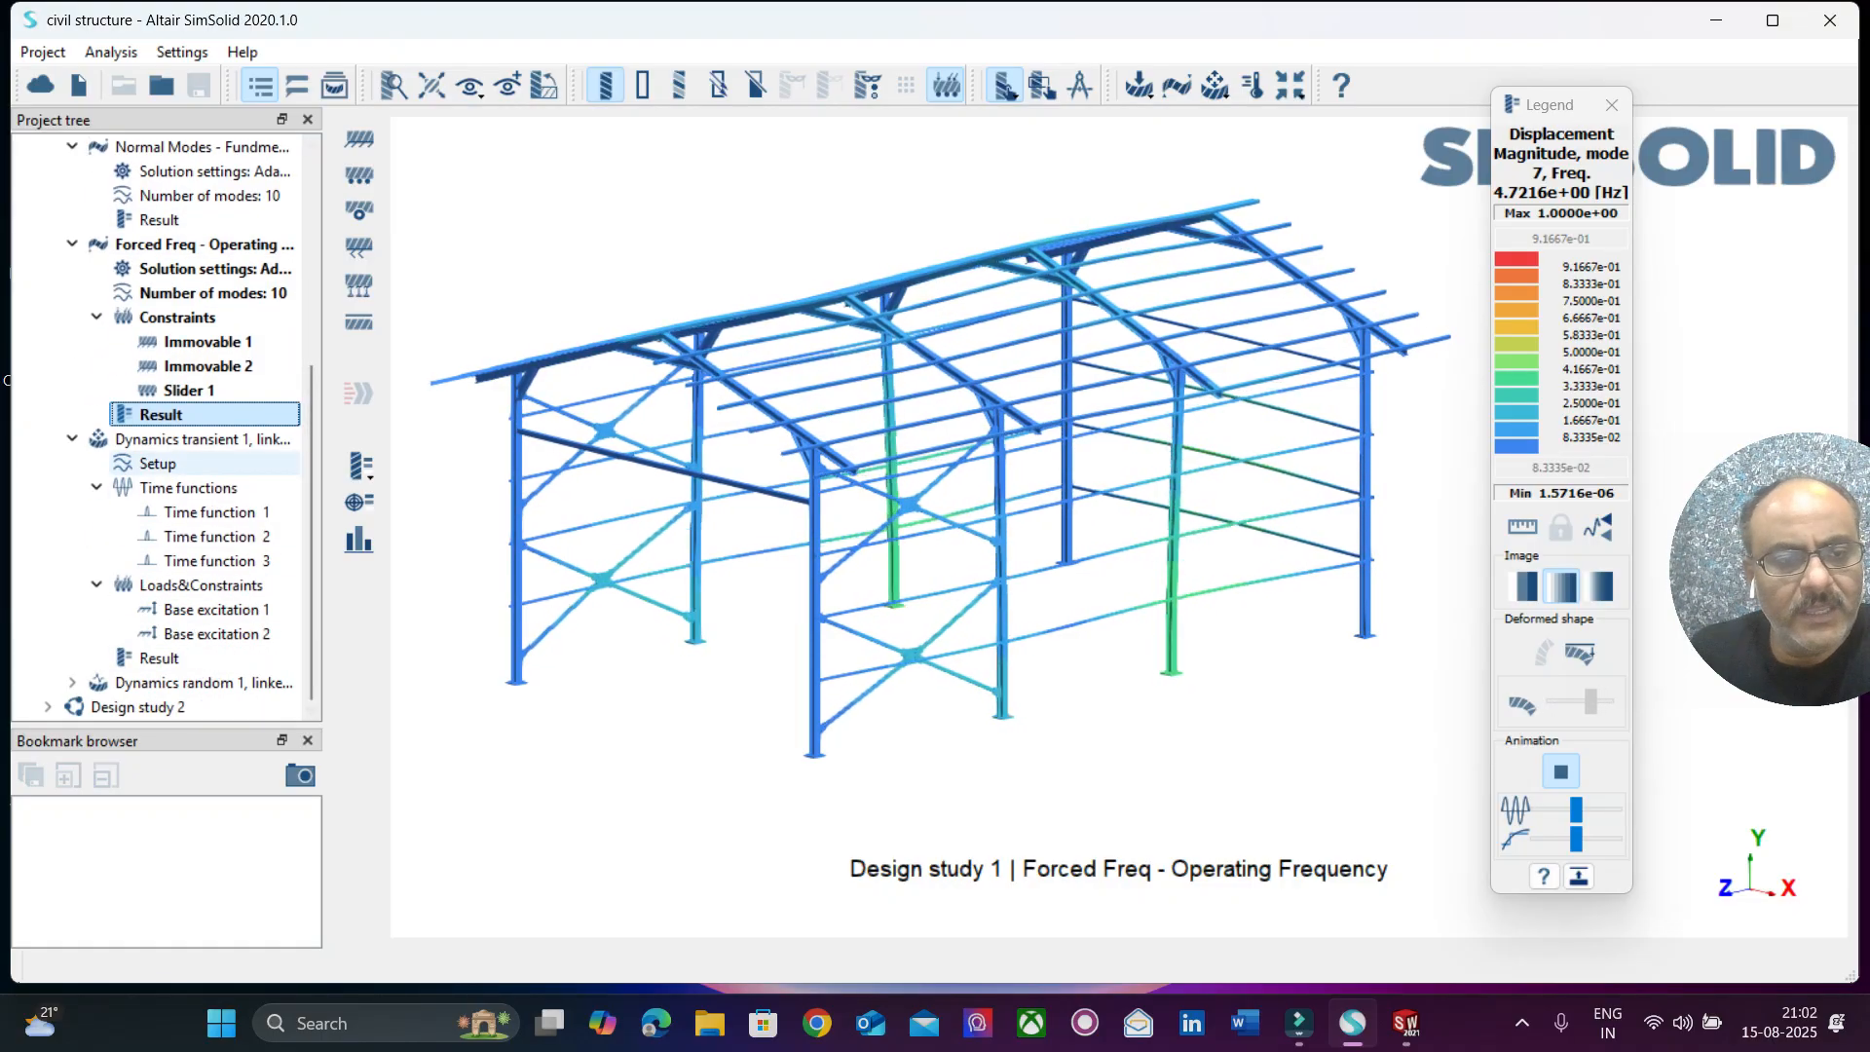
click(211, 512)
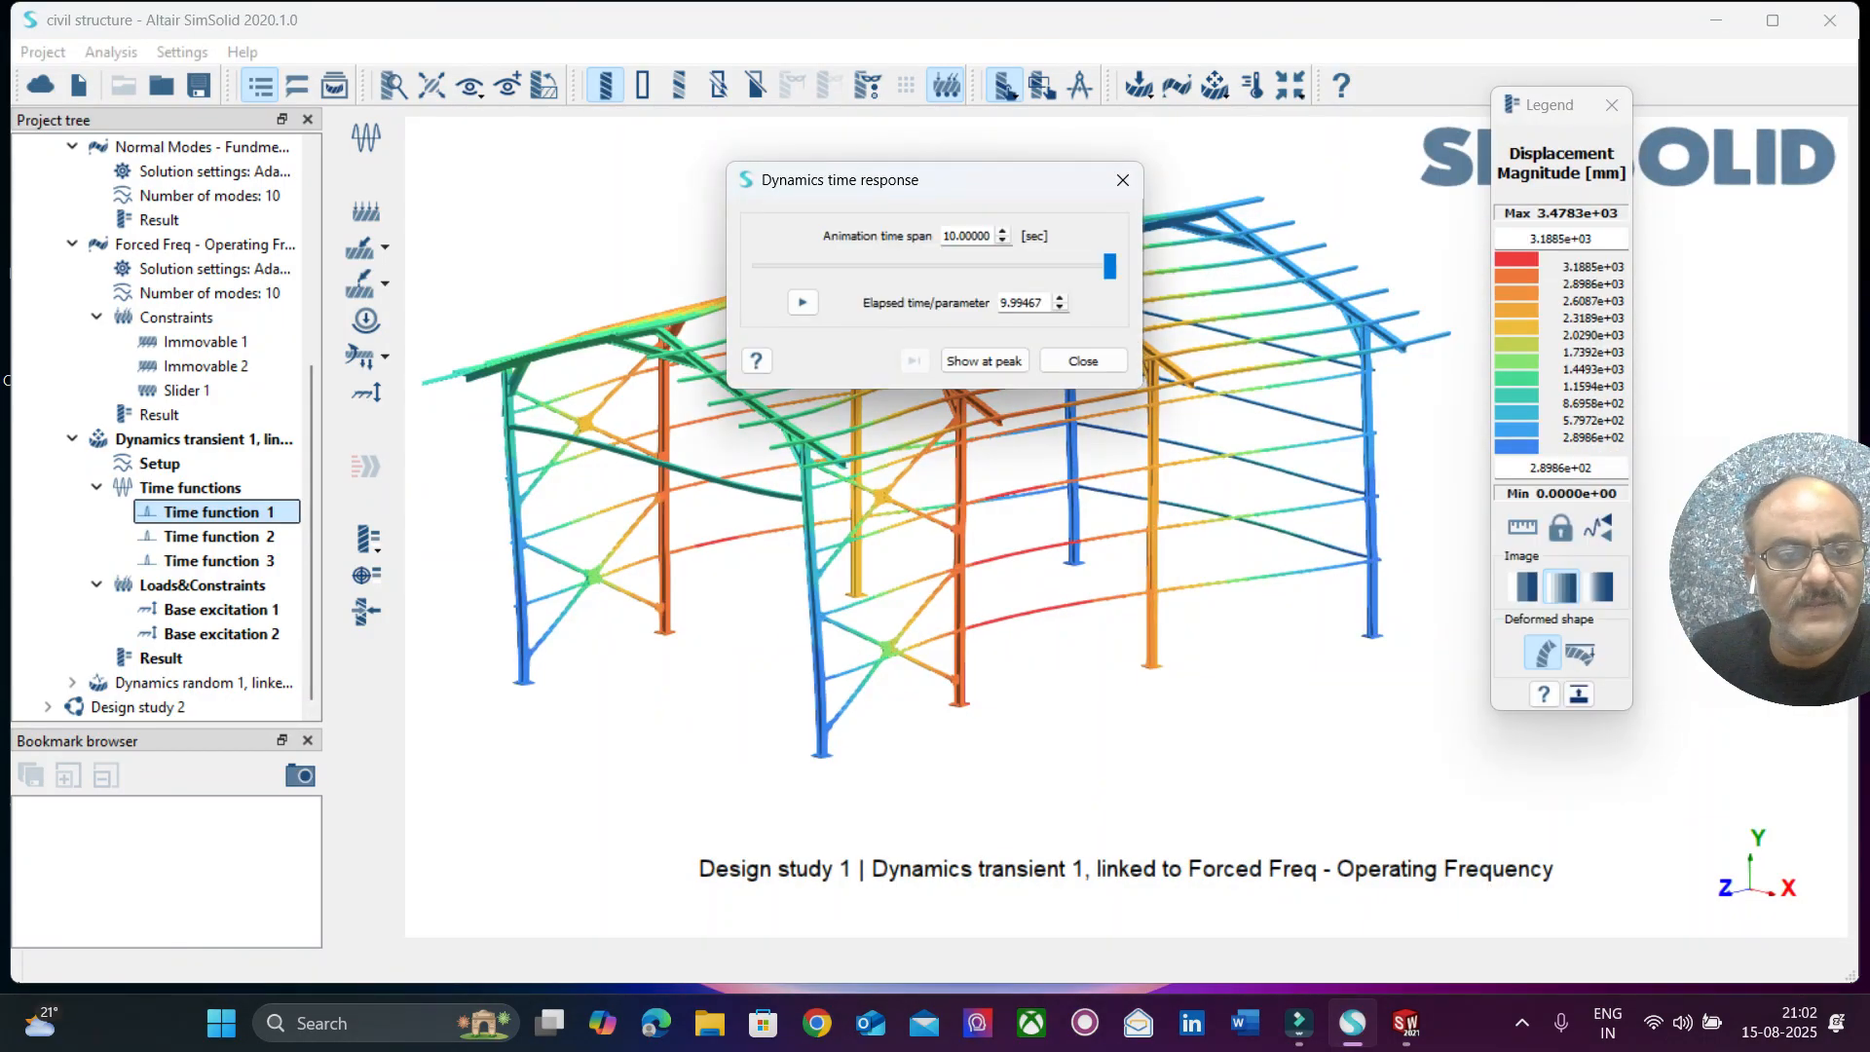
right_click(248, 512)
click(293, 556)
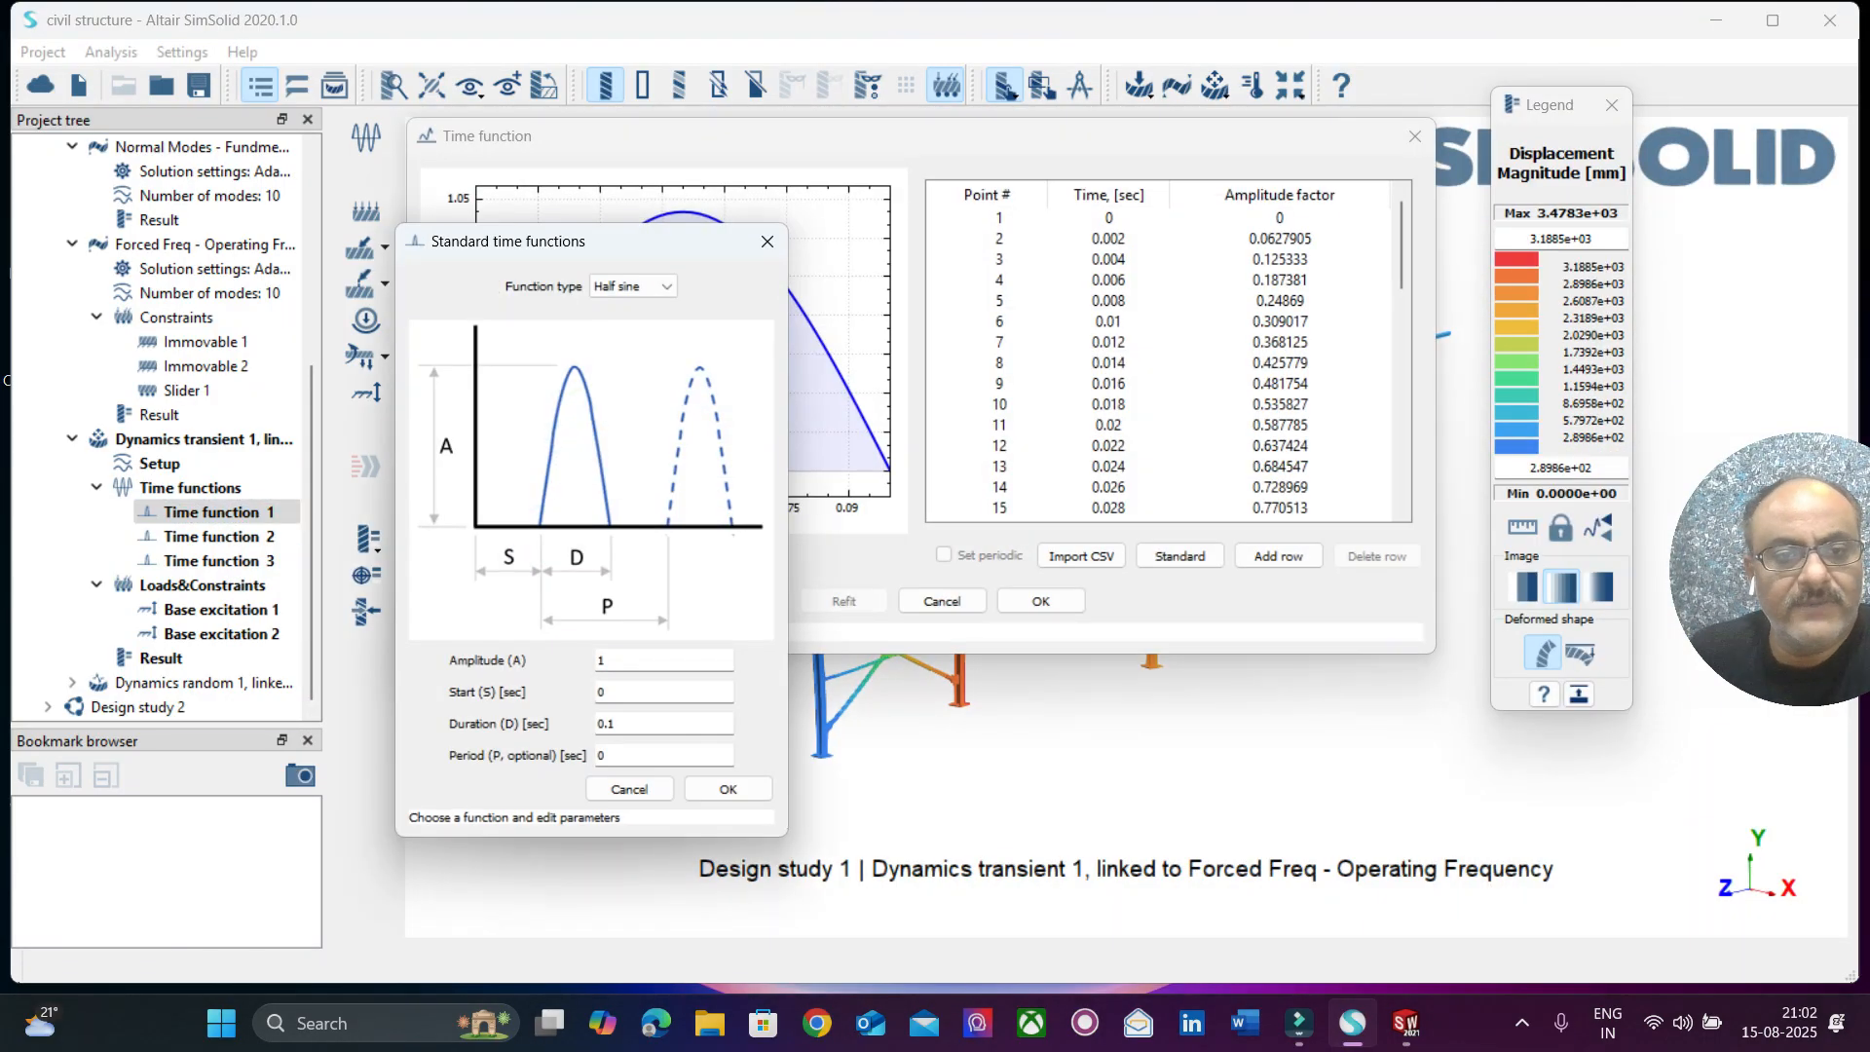
drag(546, 241, 351, 192)
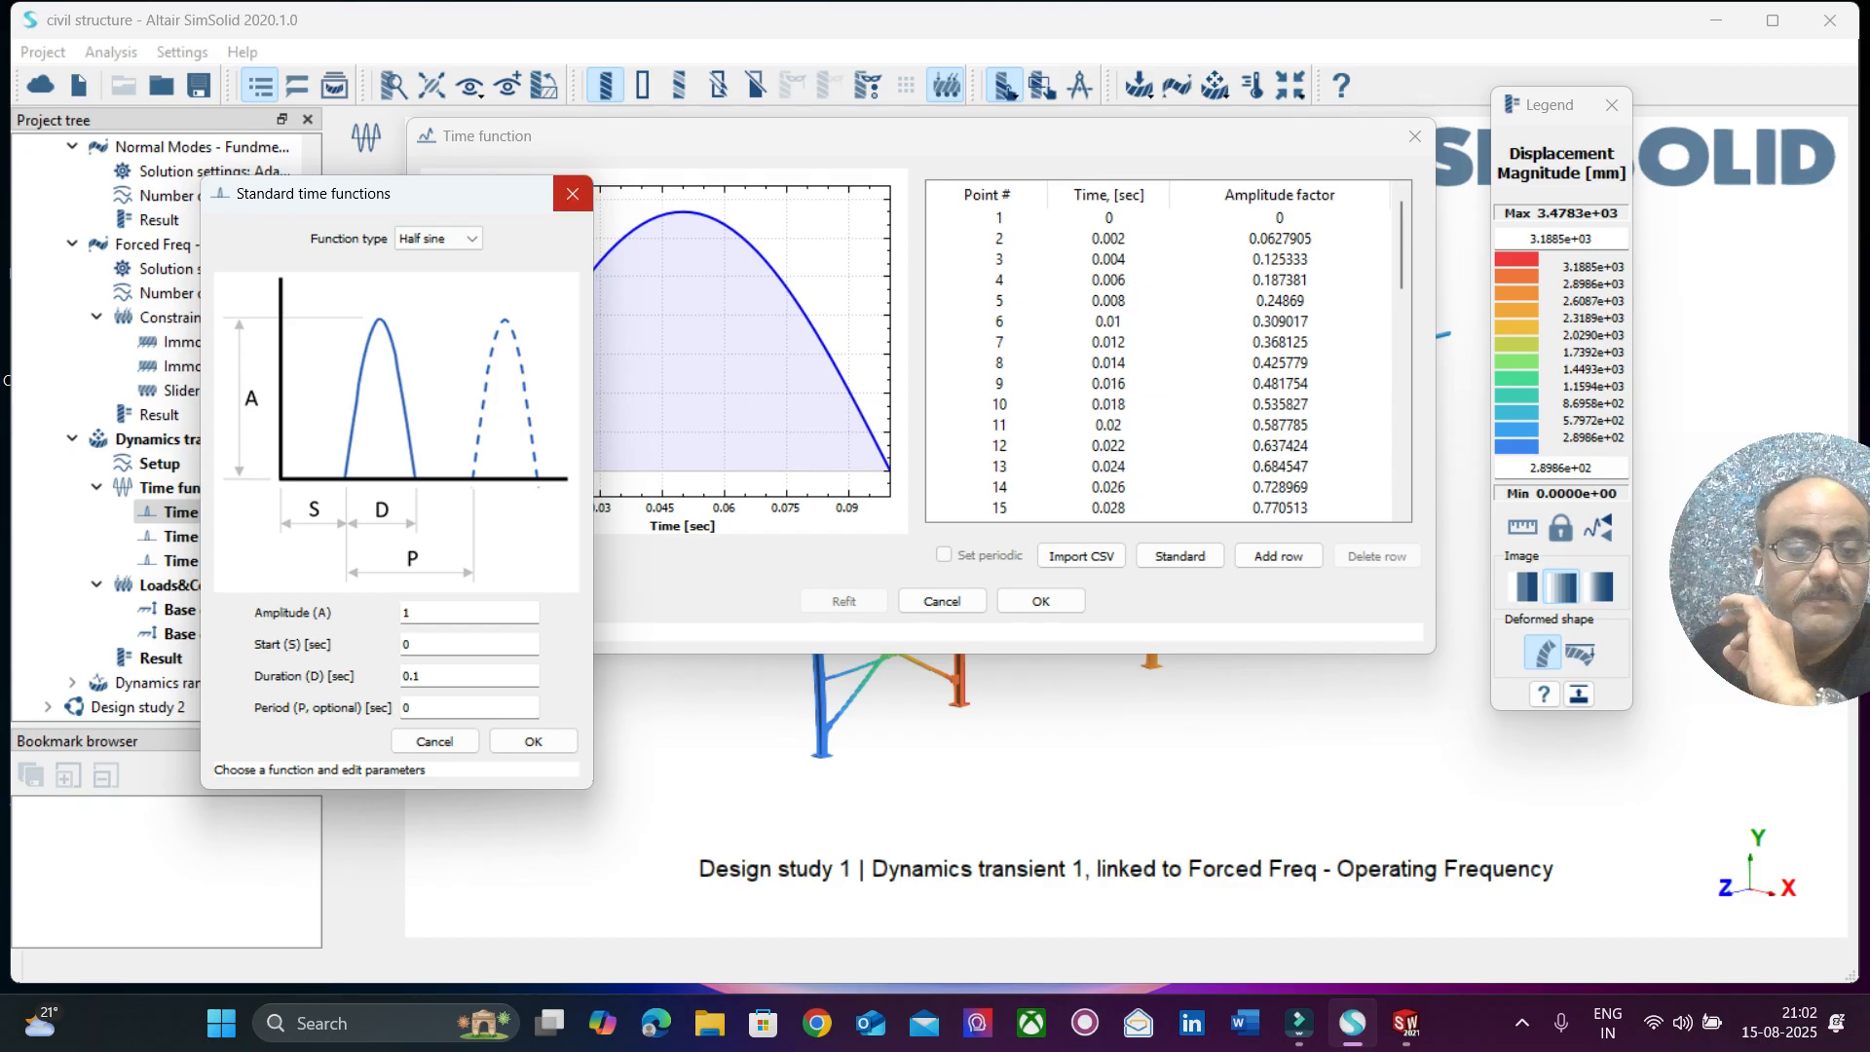
click(573, 193)
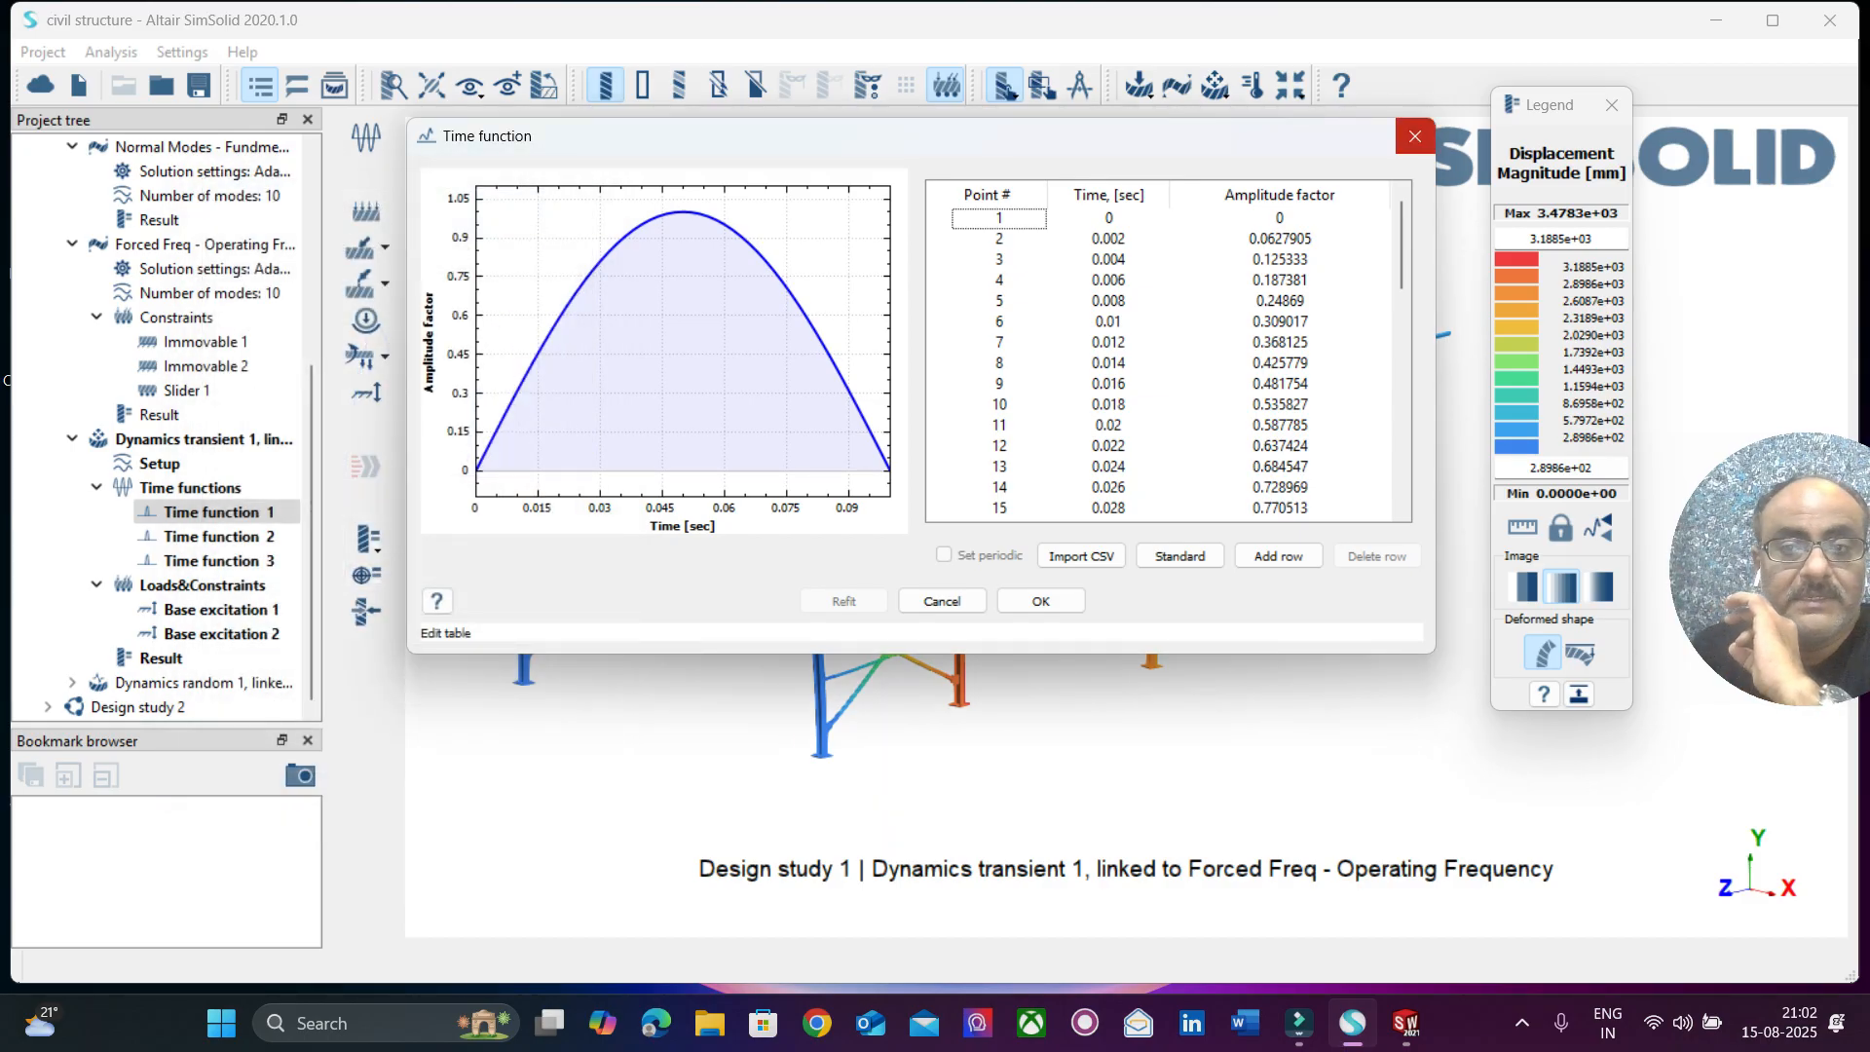
click(1415, 135)
Review the parameters and curves of Time functions 2 and 3, and close the dynamics time response.
double_click(219, 537)
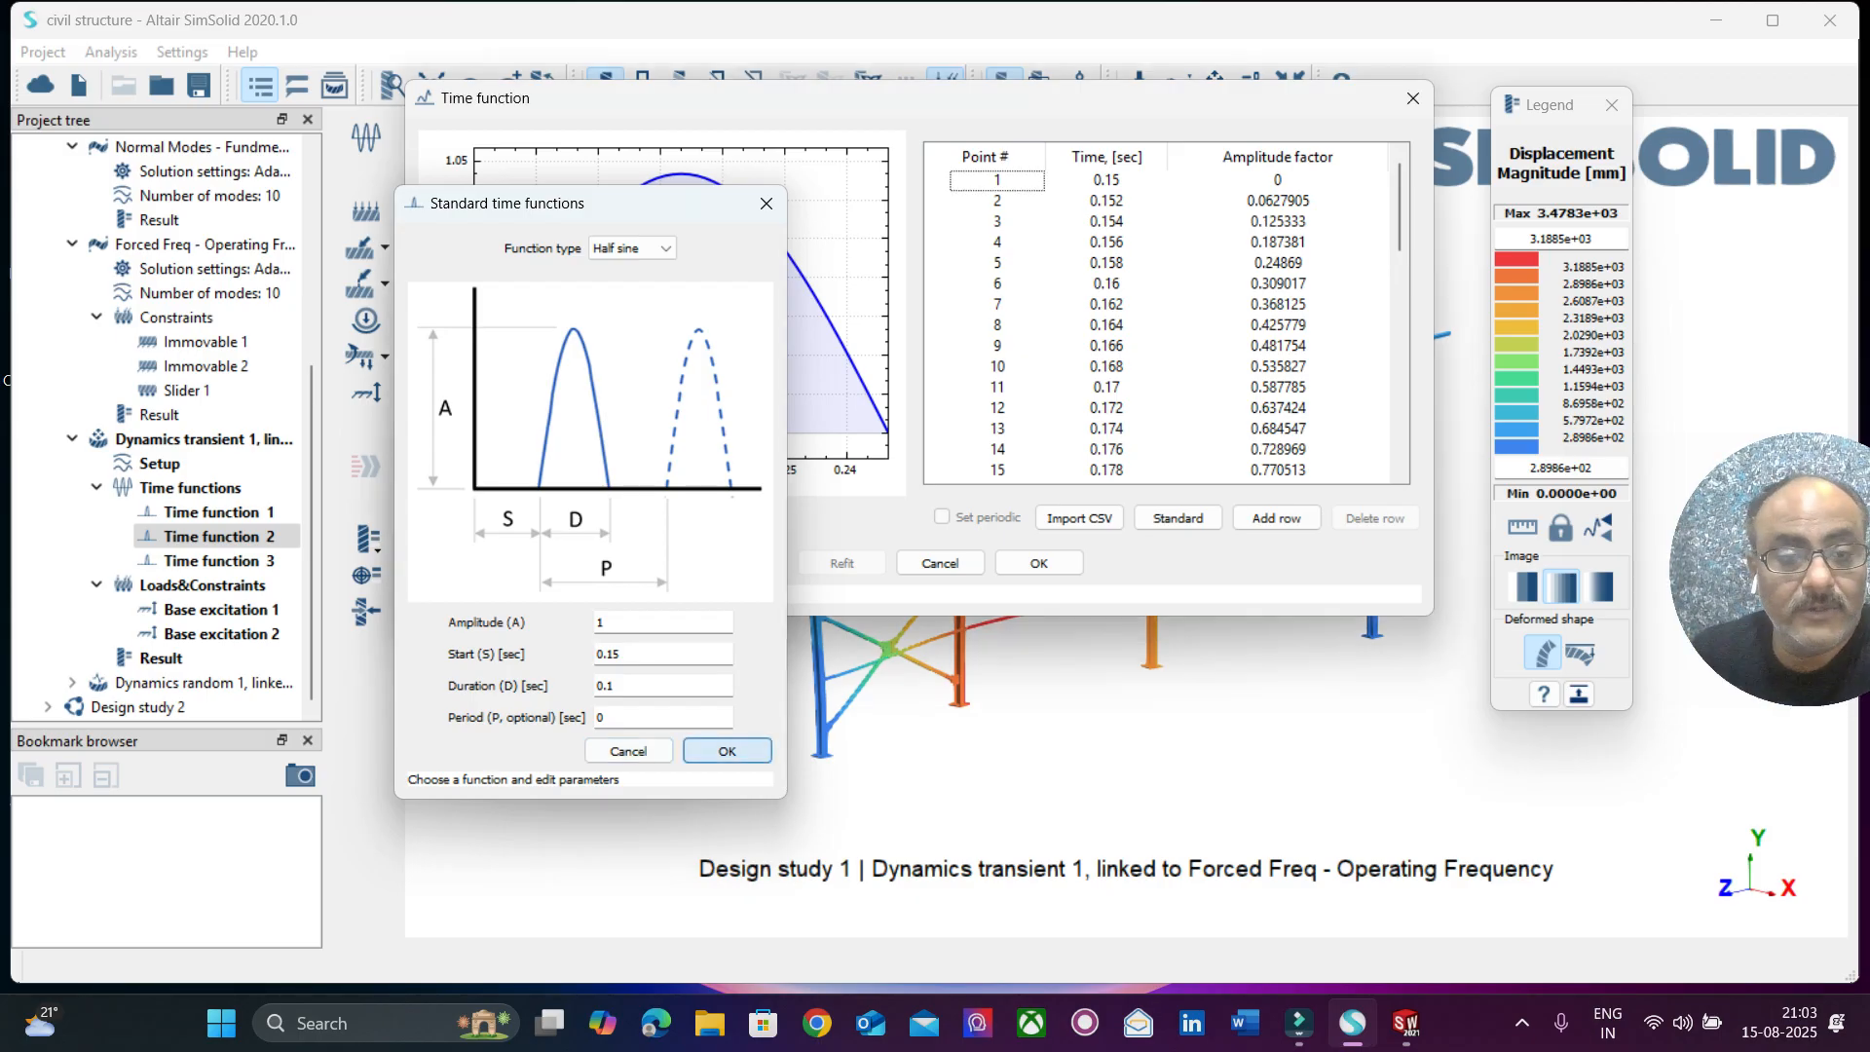
click(726, 751)
click(1413, 99)
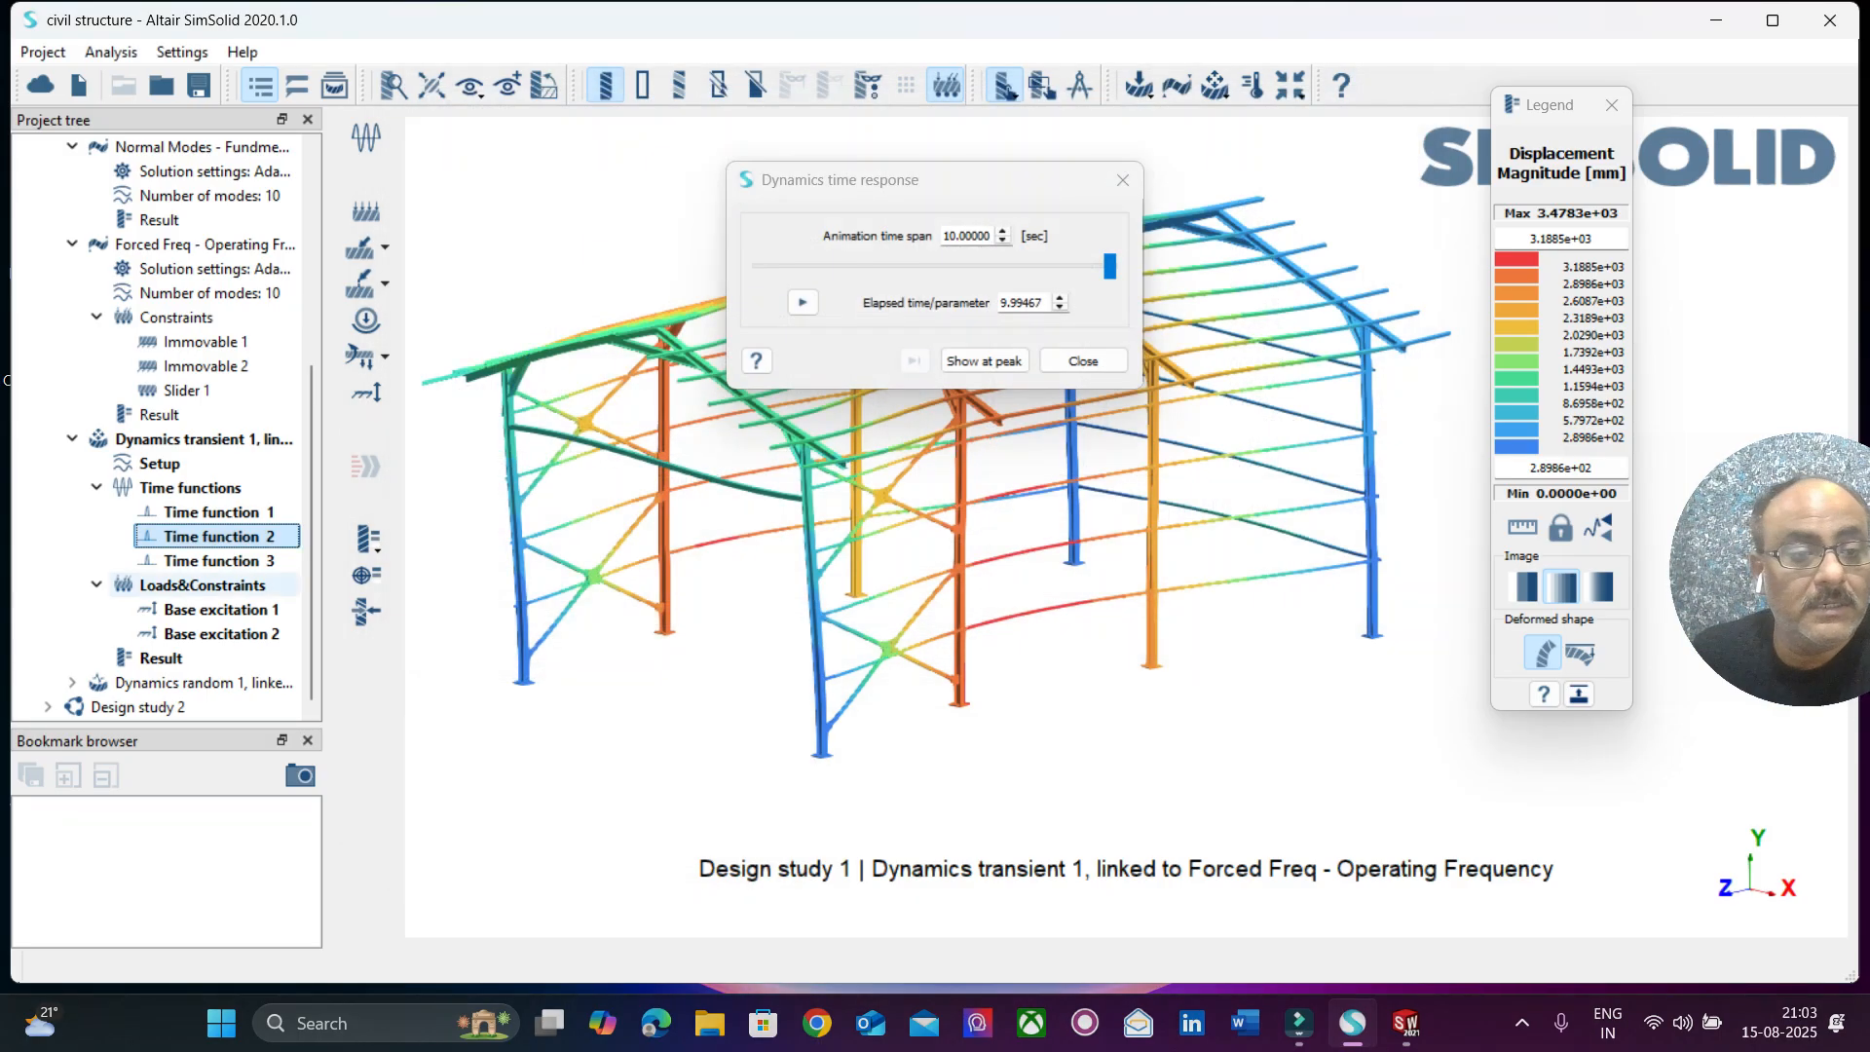
double_click(220, 561)
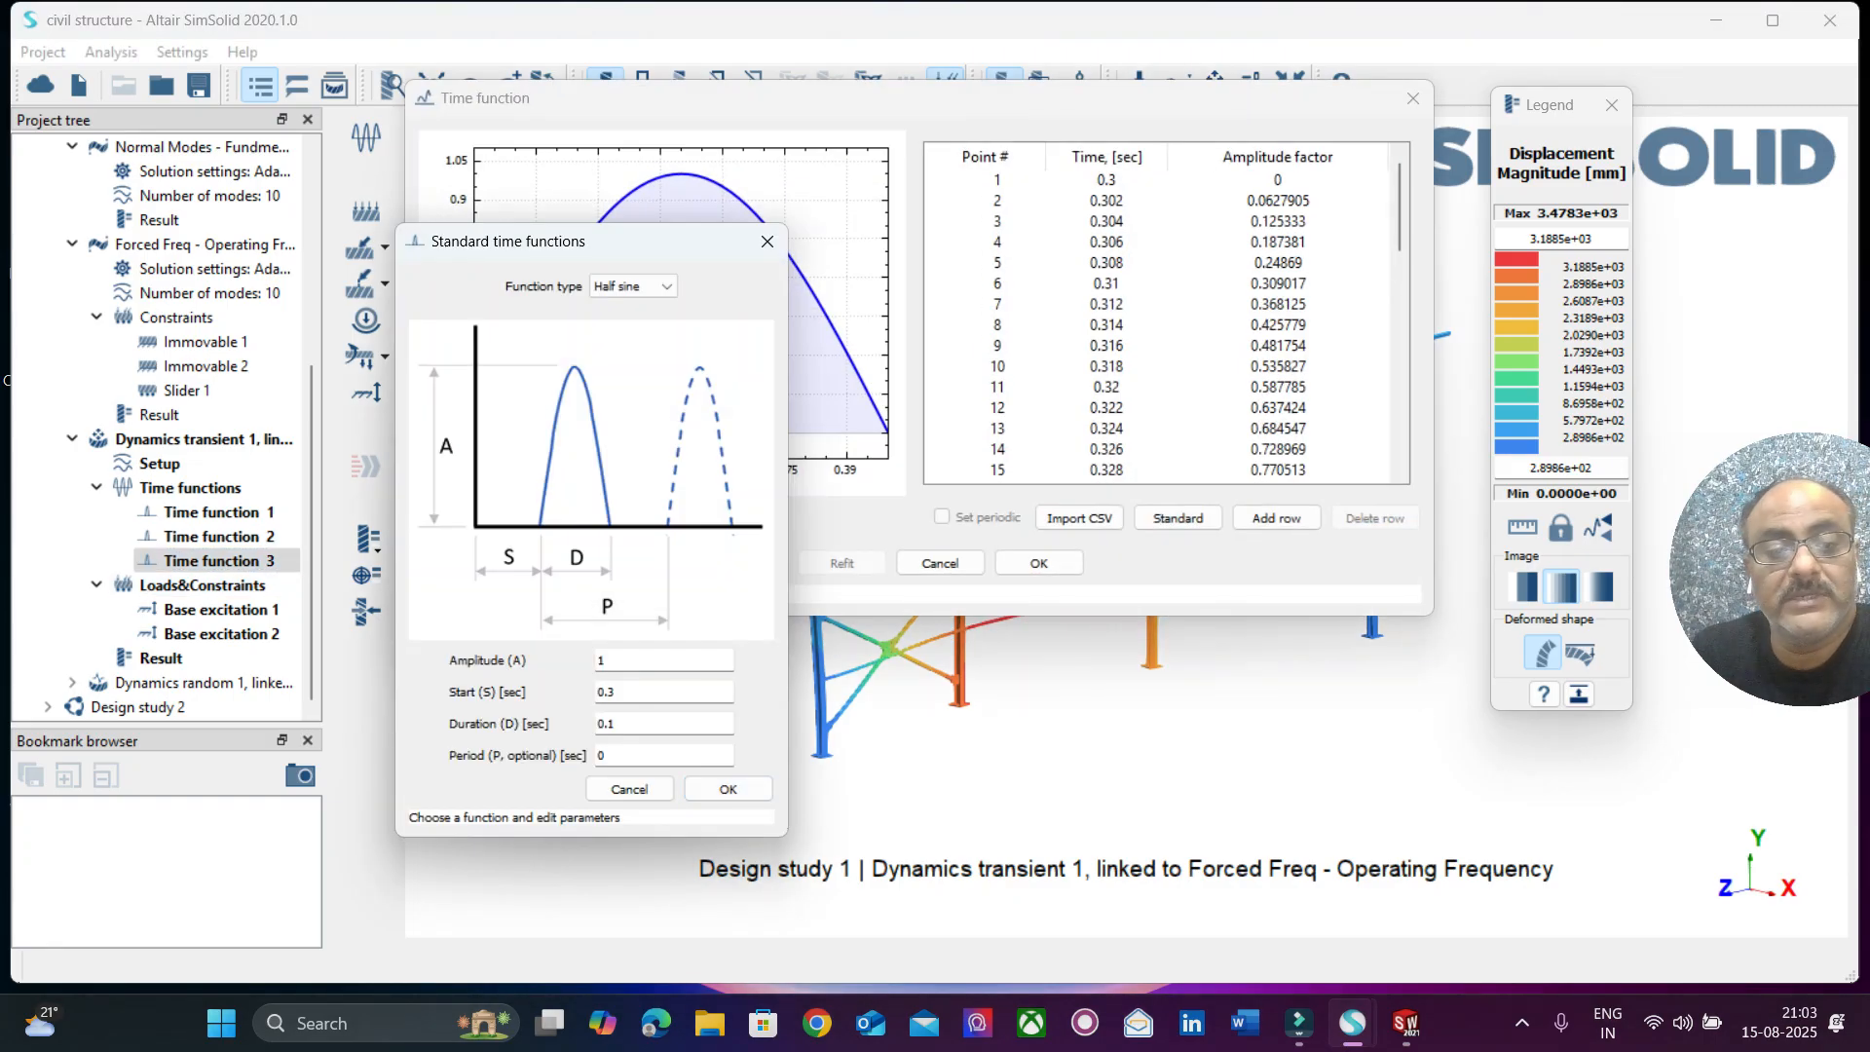
click(727, 789)
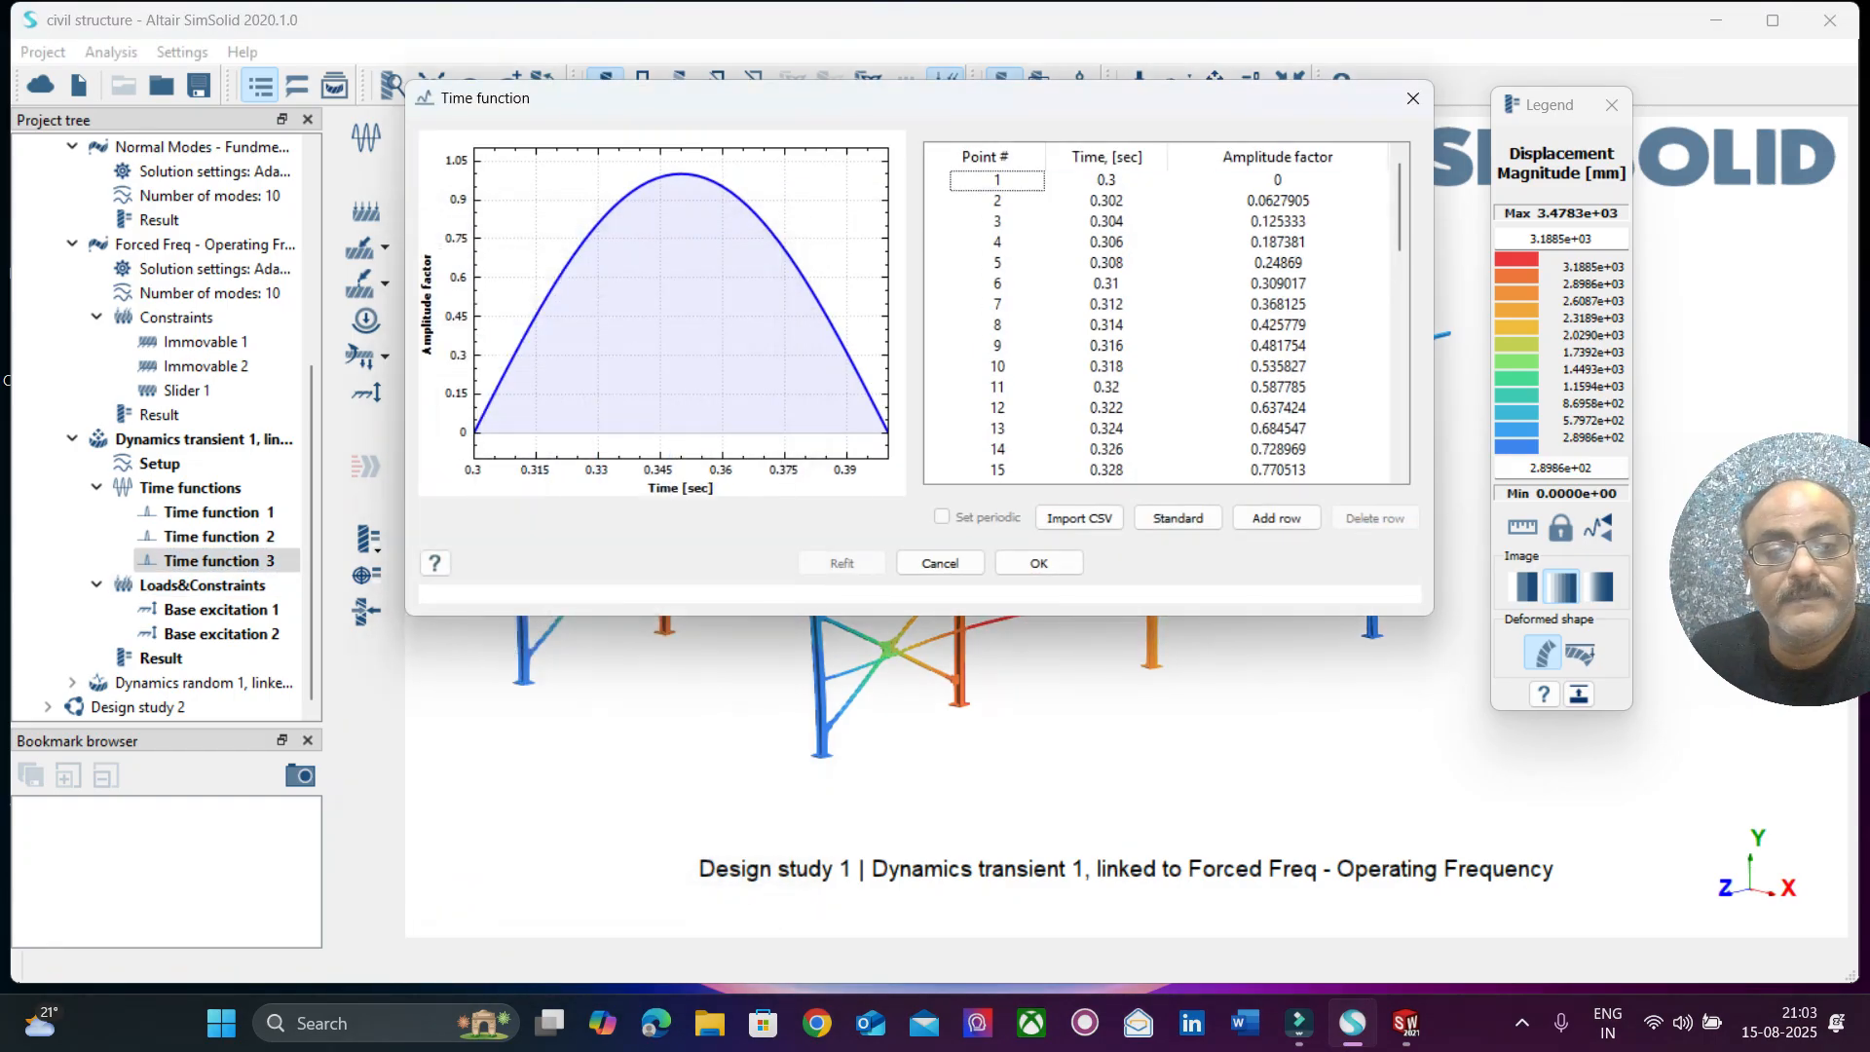
click(1413, 98)
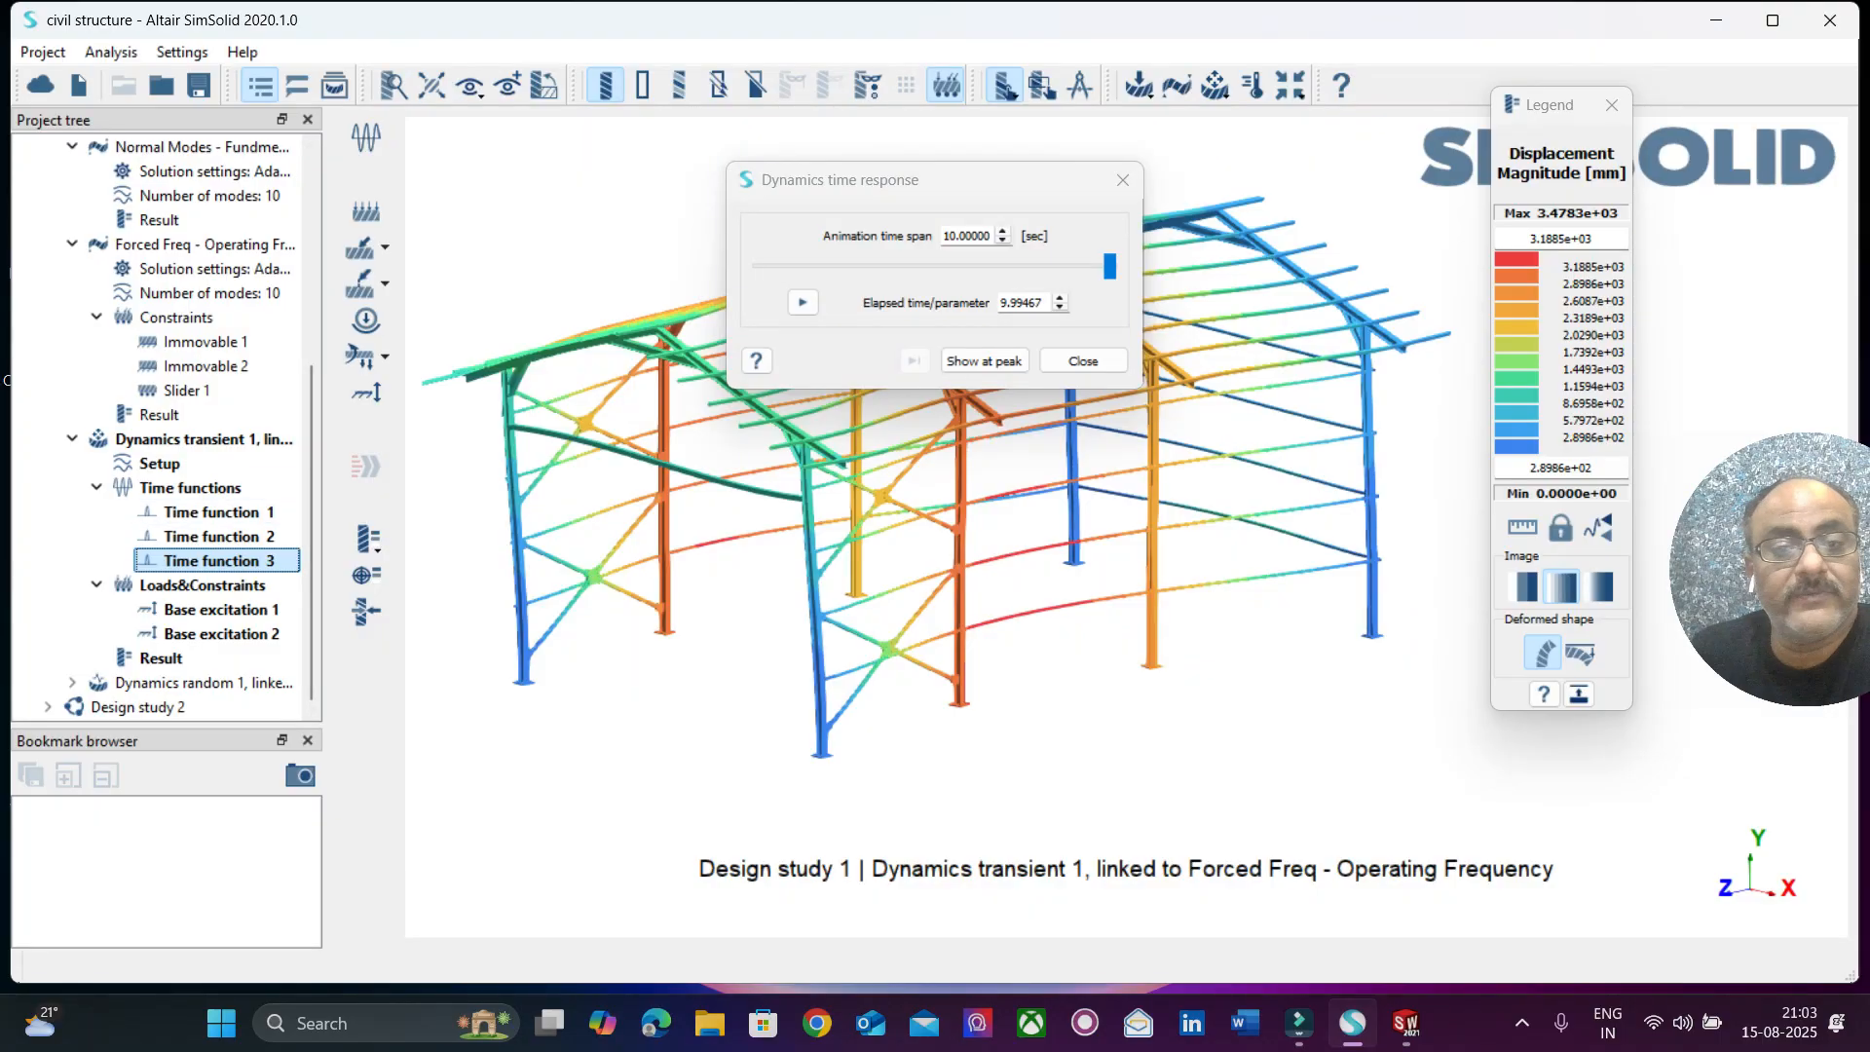
click(1083, 362)
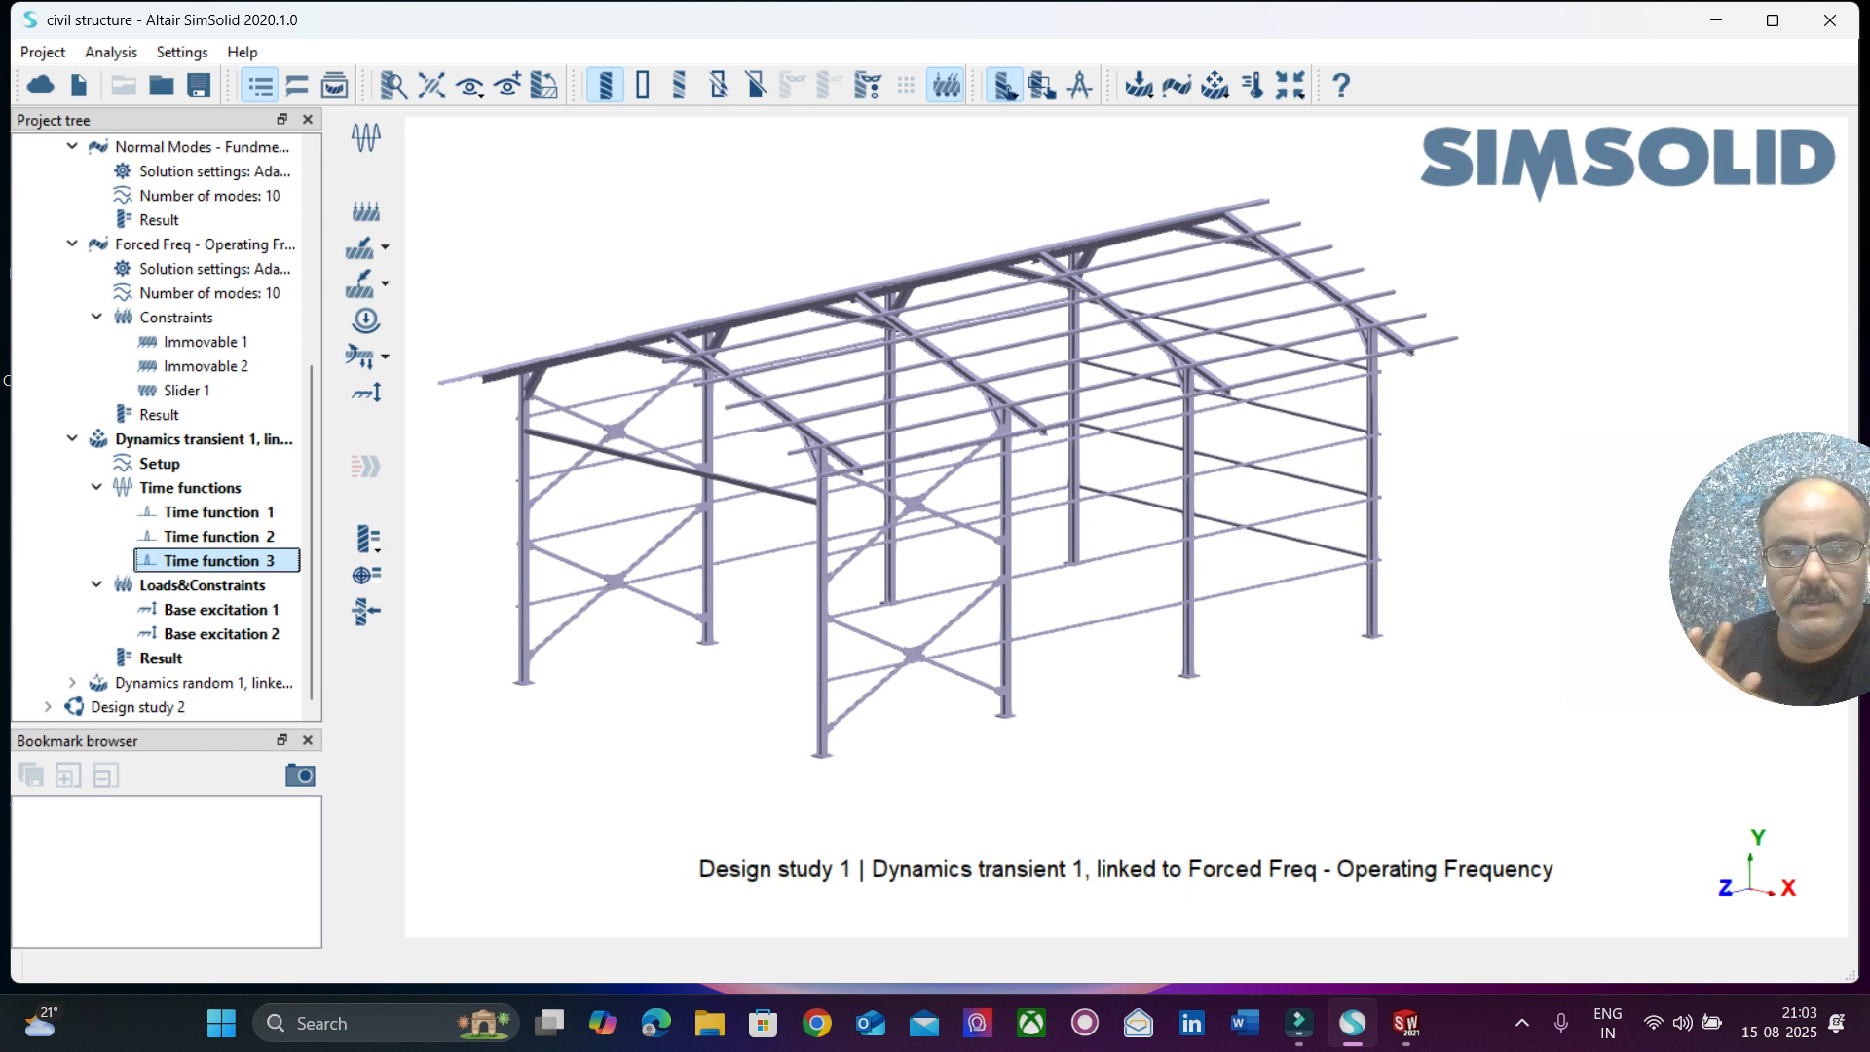
drag(1772, 570, 1654, 530)
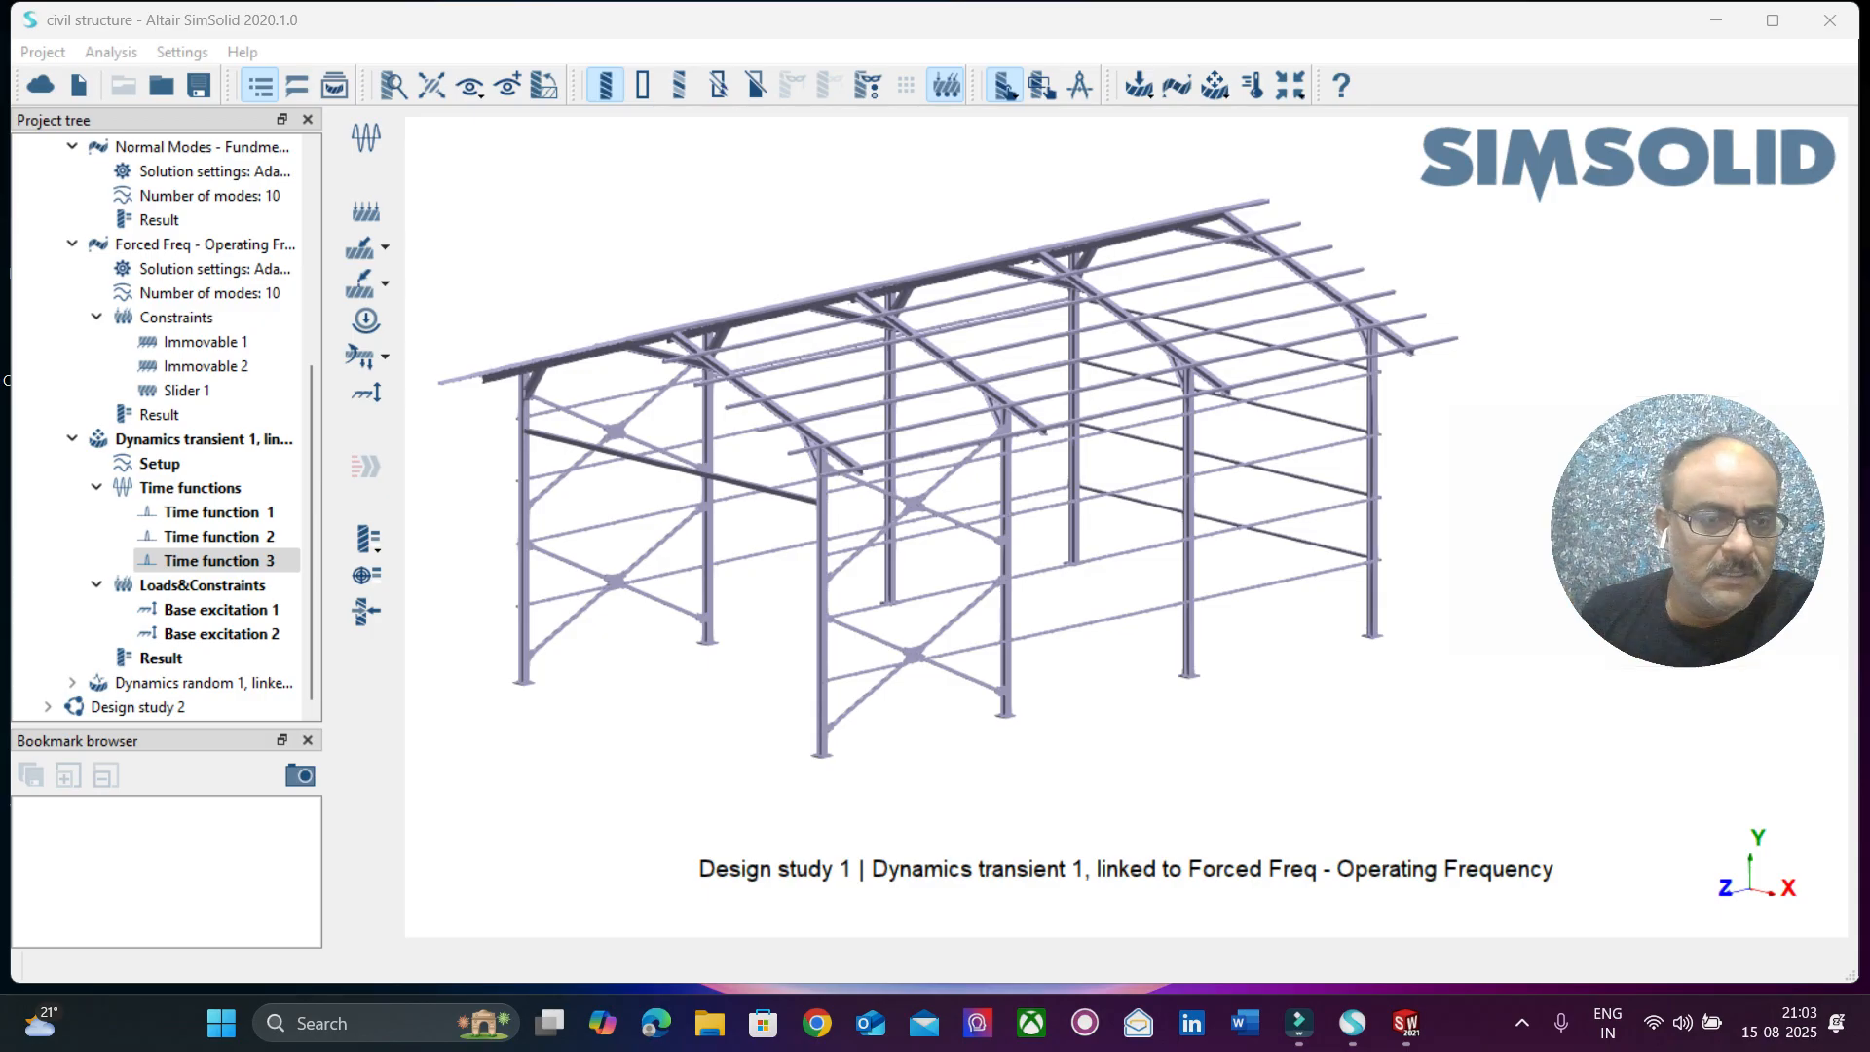
Review the supports, amplitude, direction and time function assigned to Base excitation 1 and Base excitation 2.
double_click(221, 609)
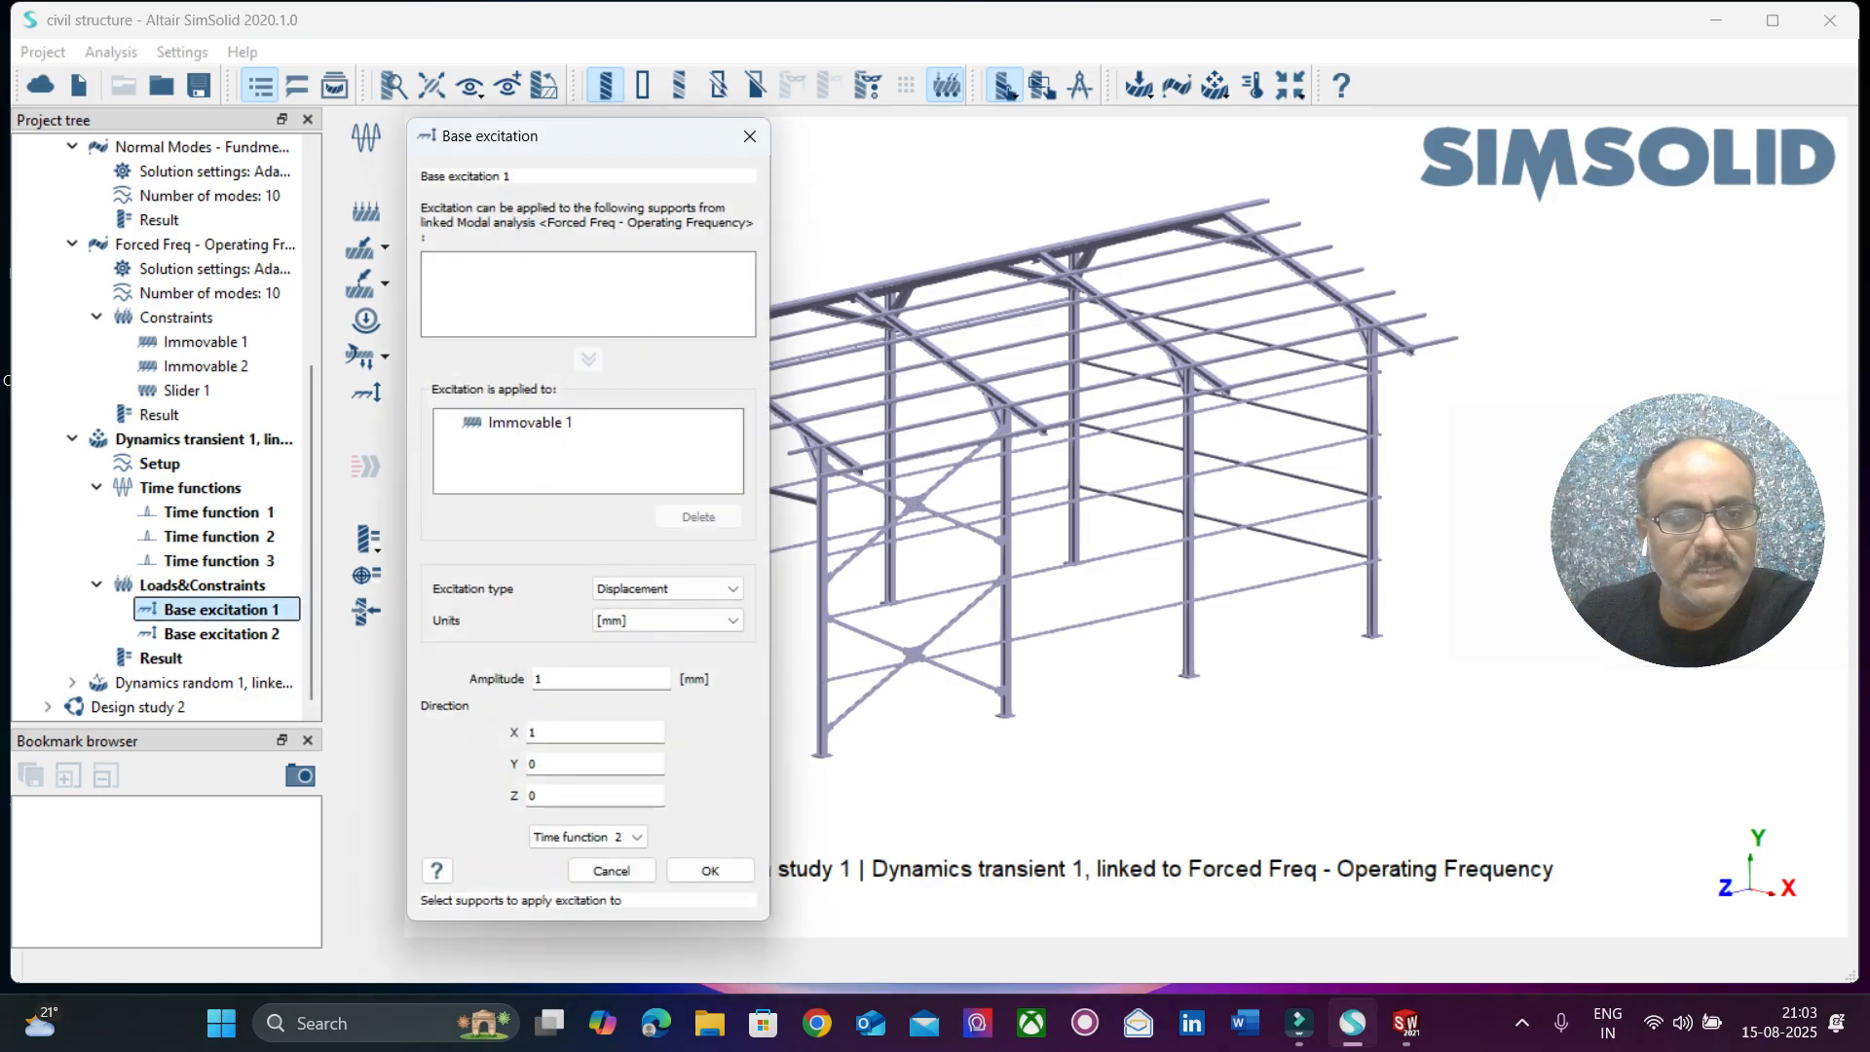
click(749, 136)
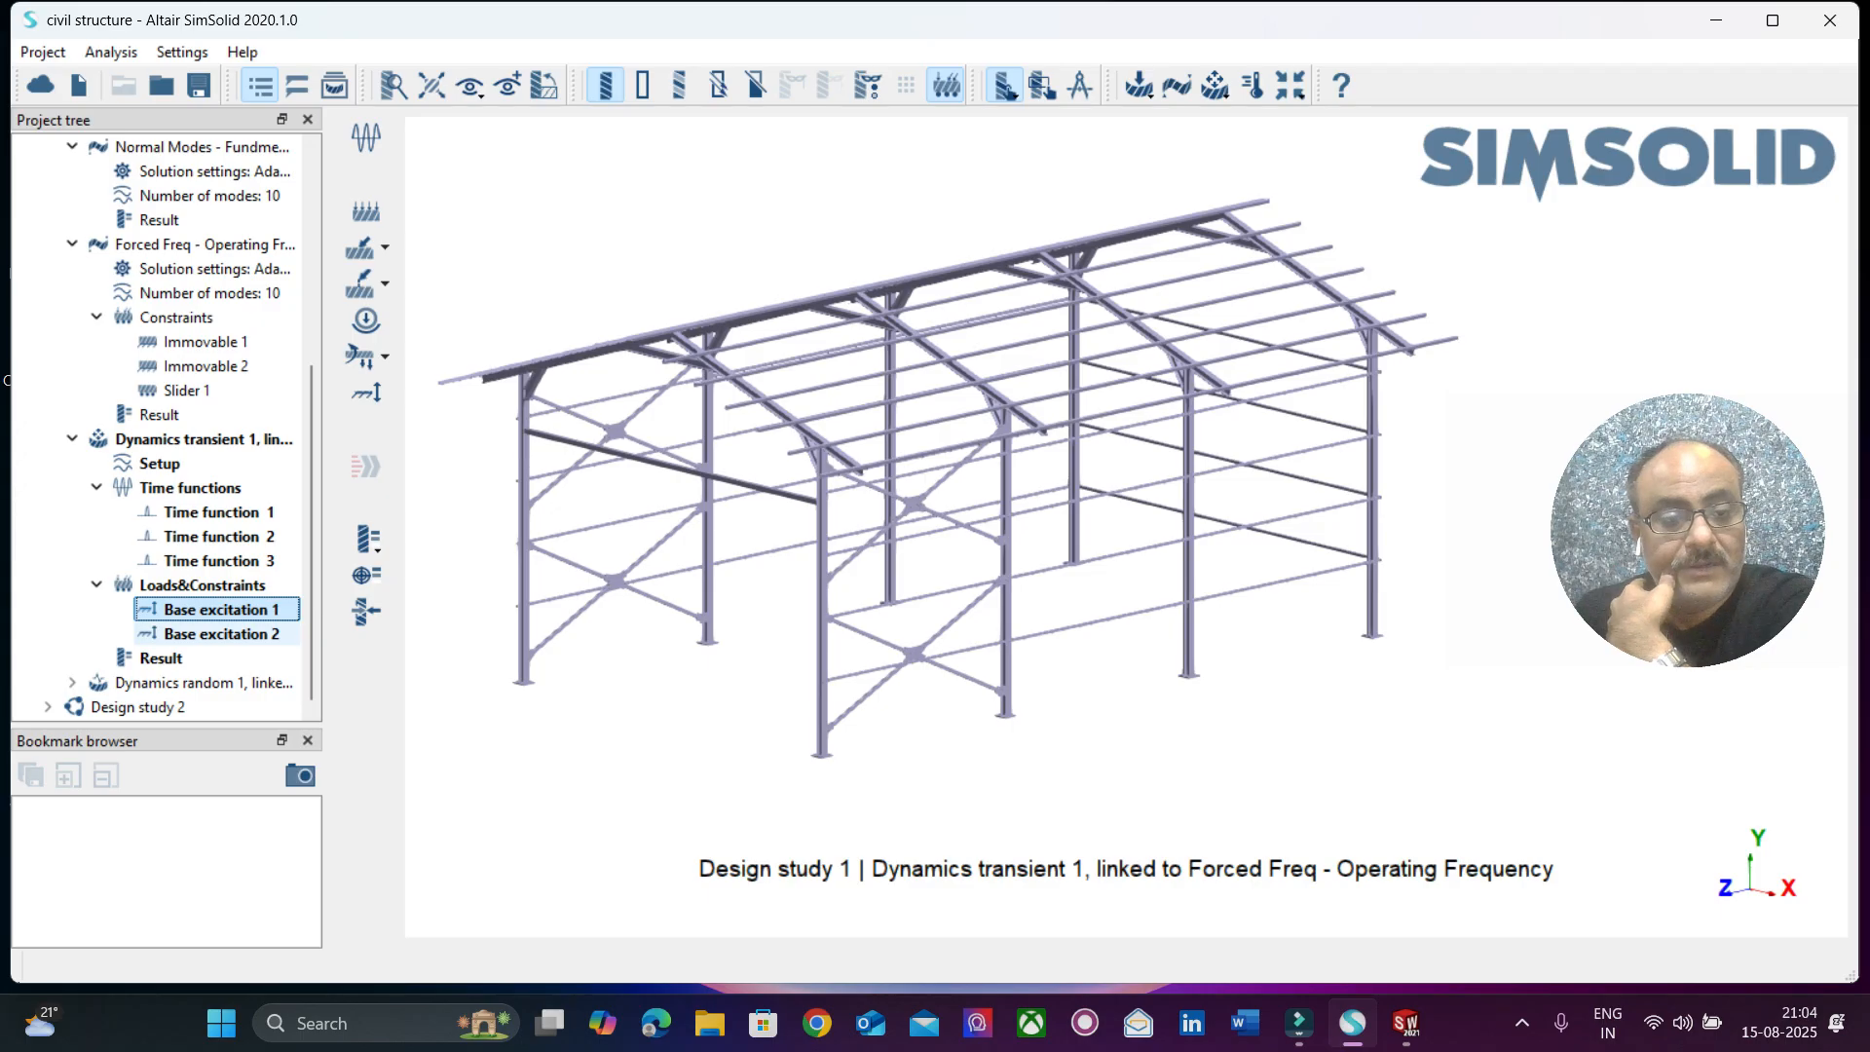
right_click(283, 609)
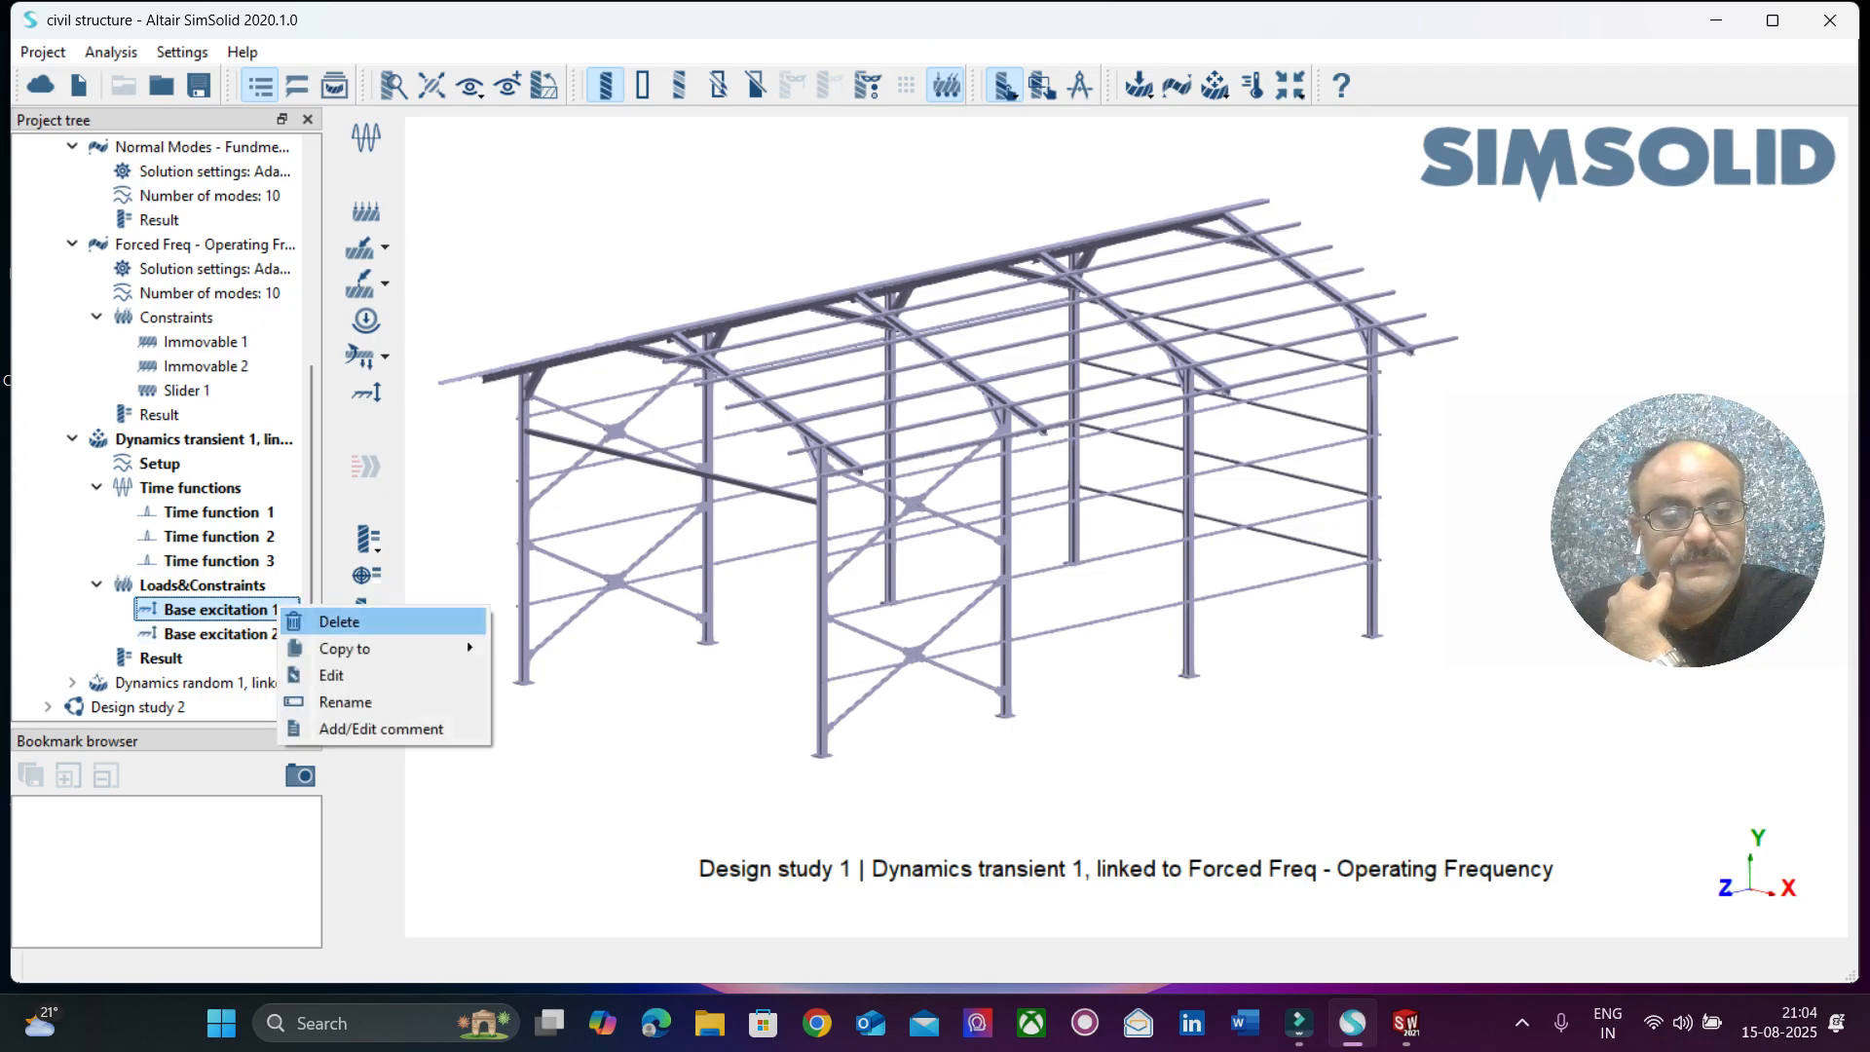
click(321, 675)
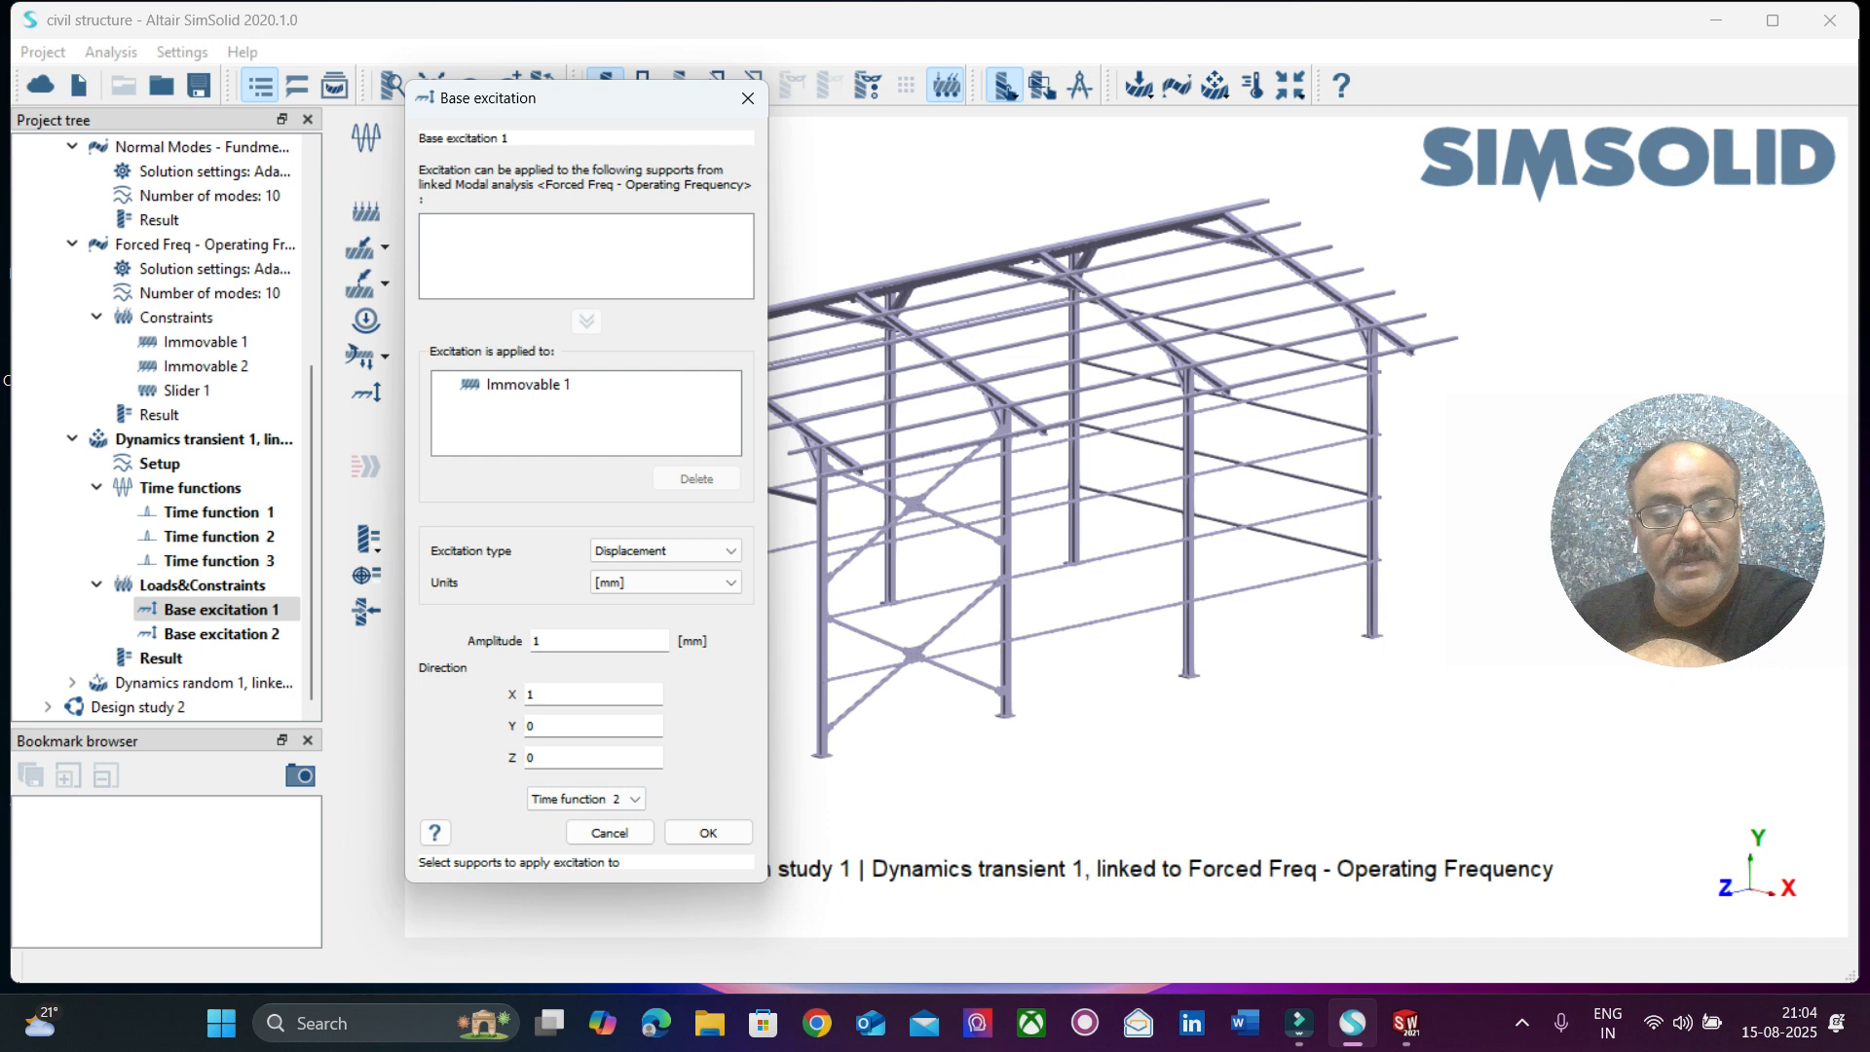
click(708, 832)
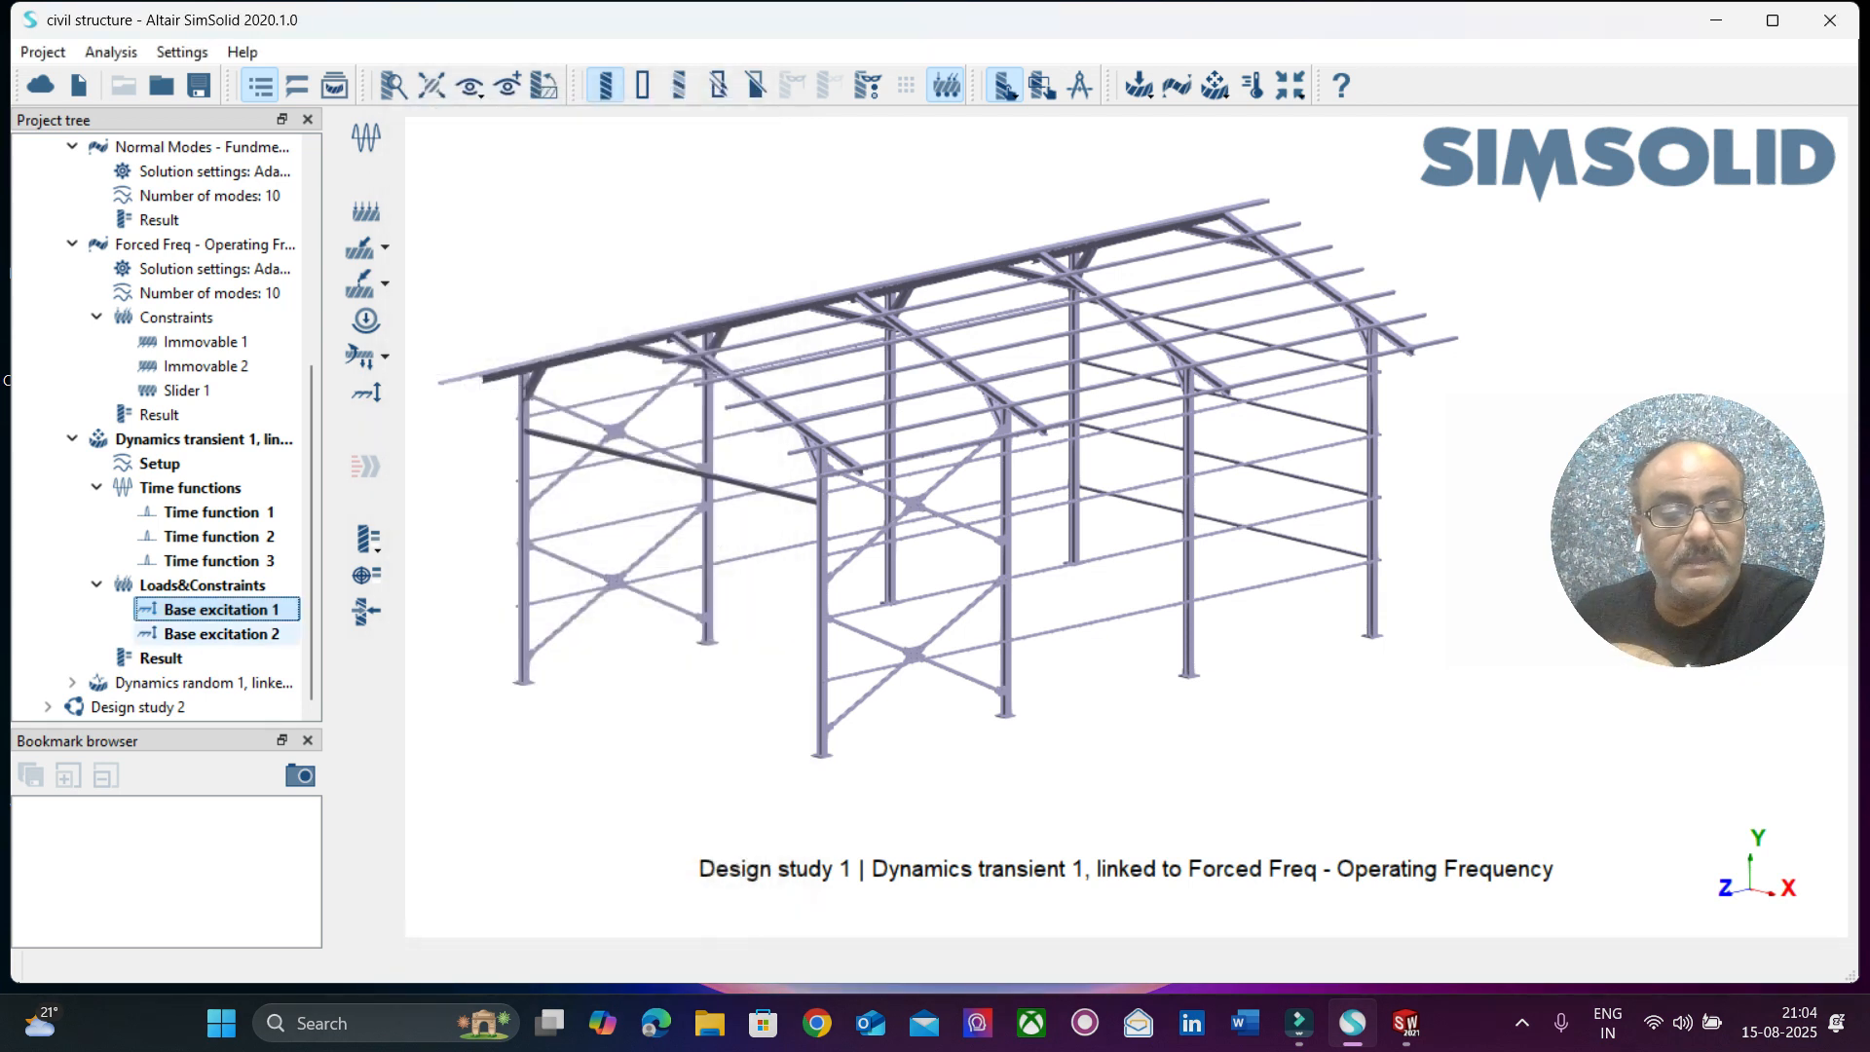
double_click(221, 634)
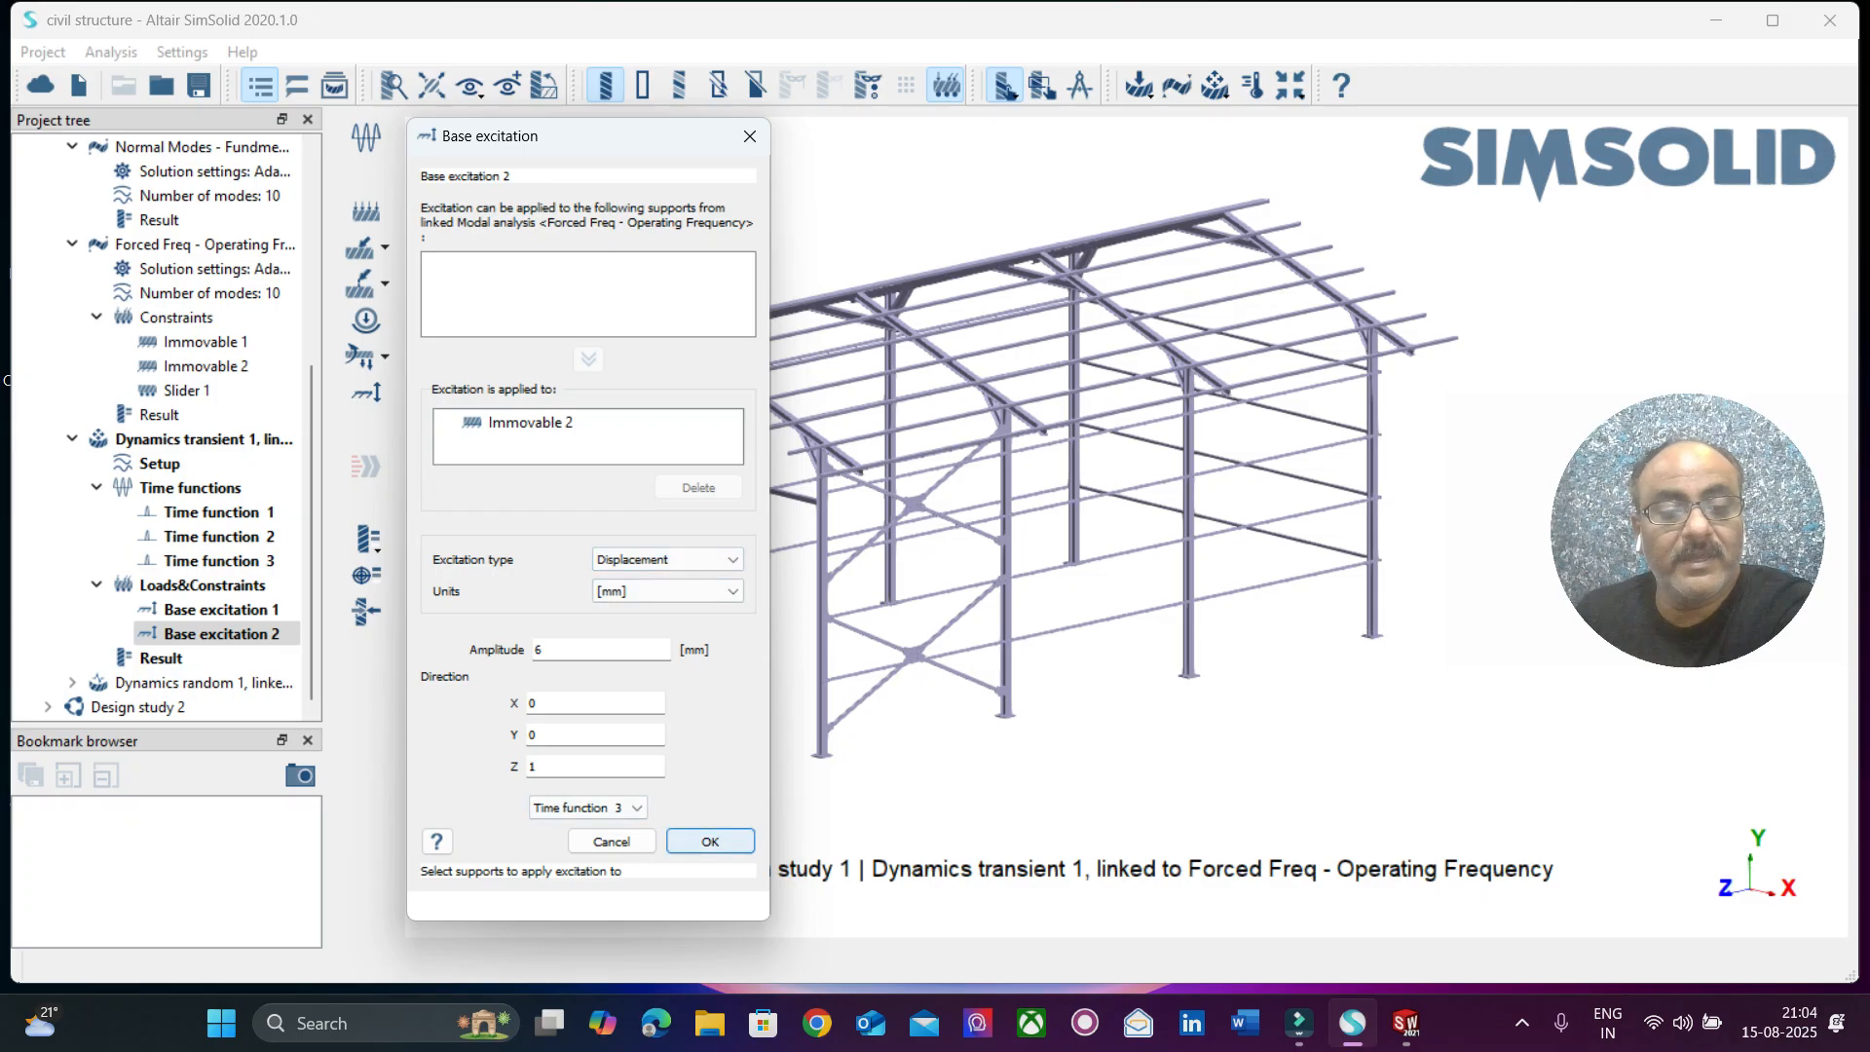
click(710, 841)
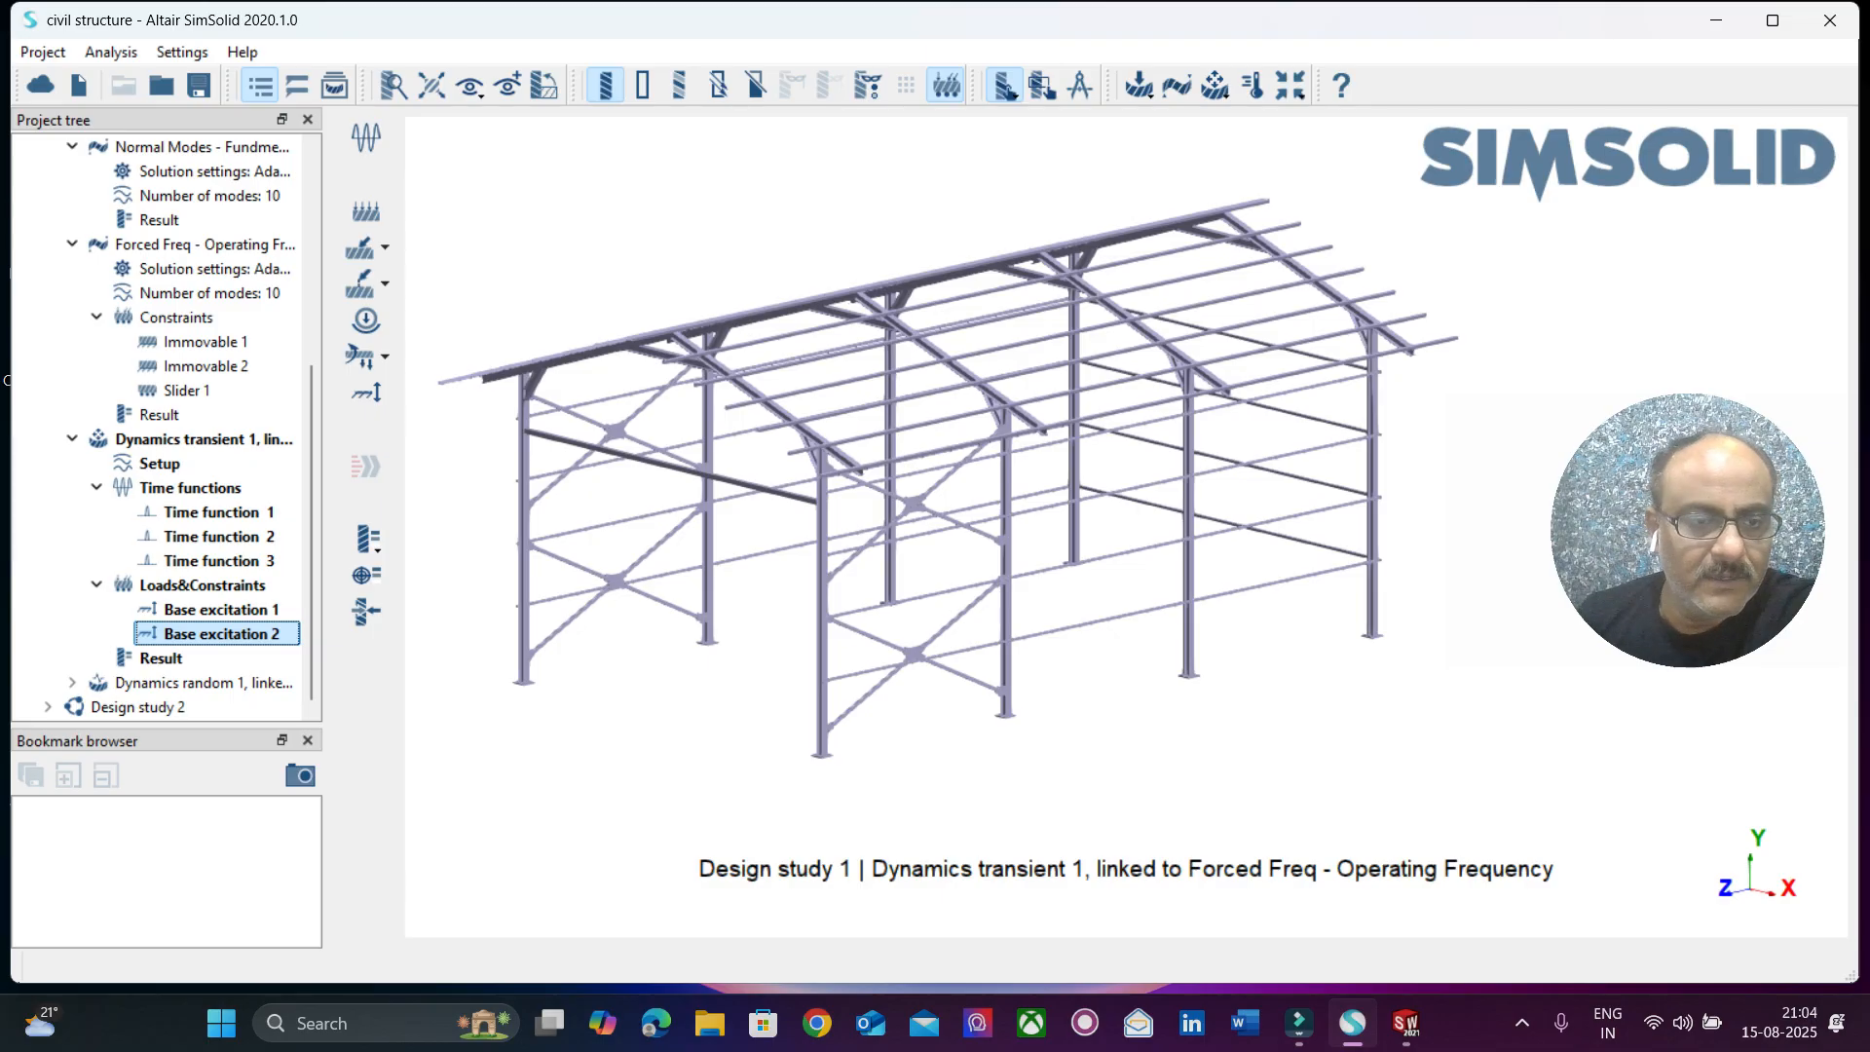
Change Base excitation 1 to an acceleration excitation in G units with an amplitude of 6.
click(222, 613)
right_click(222, 615)
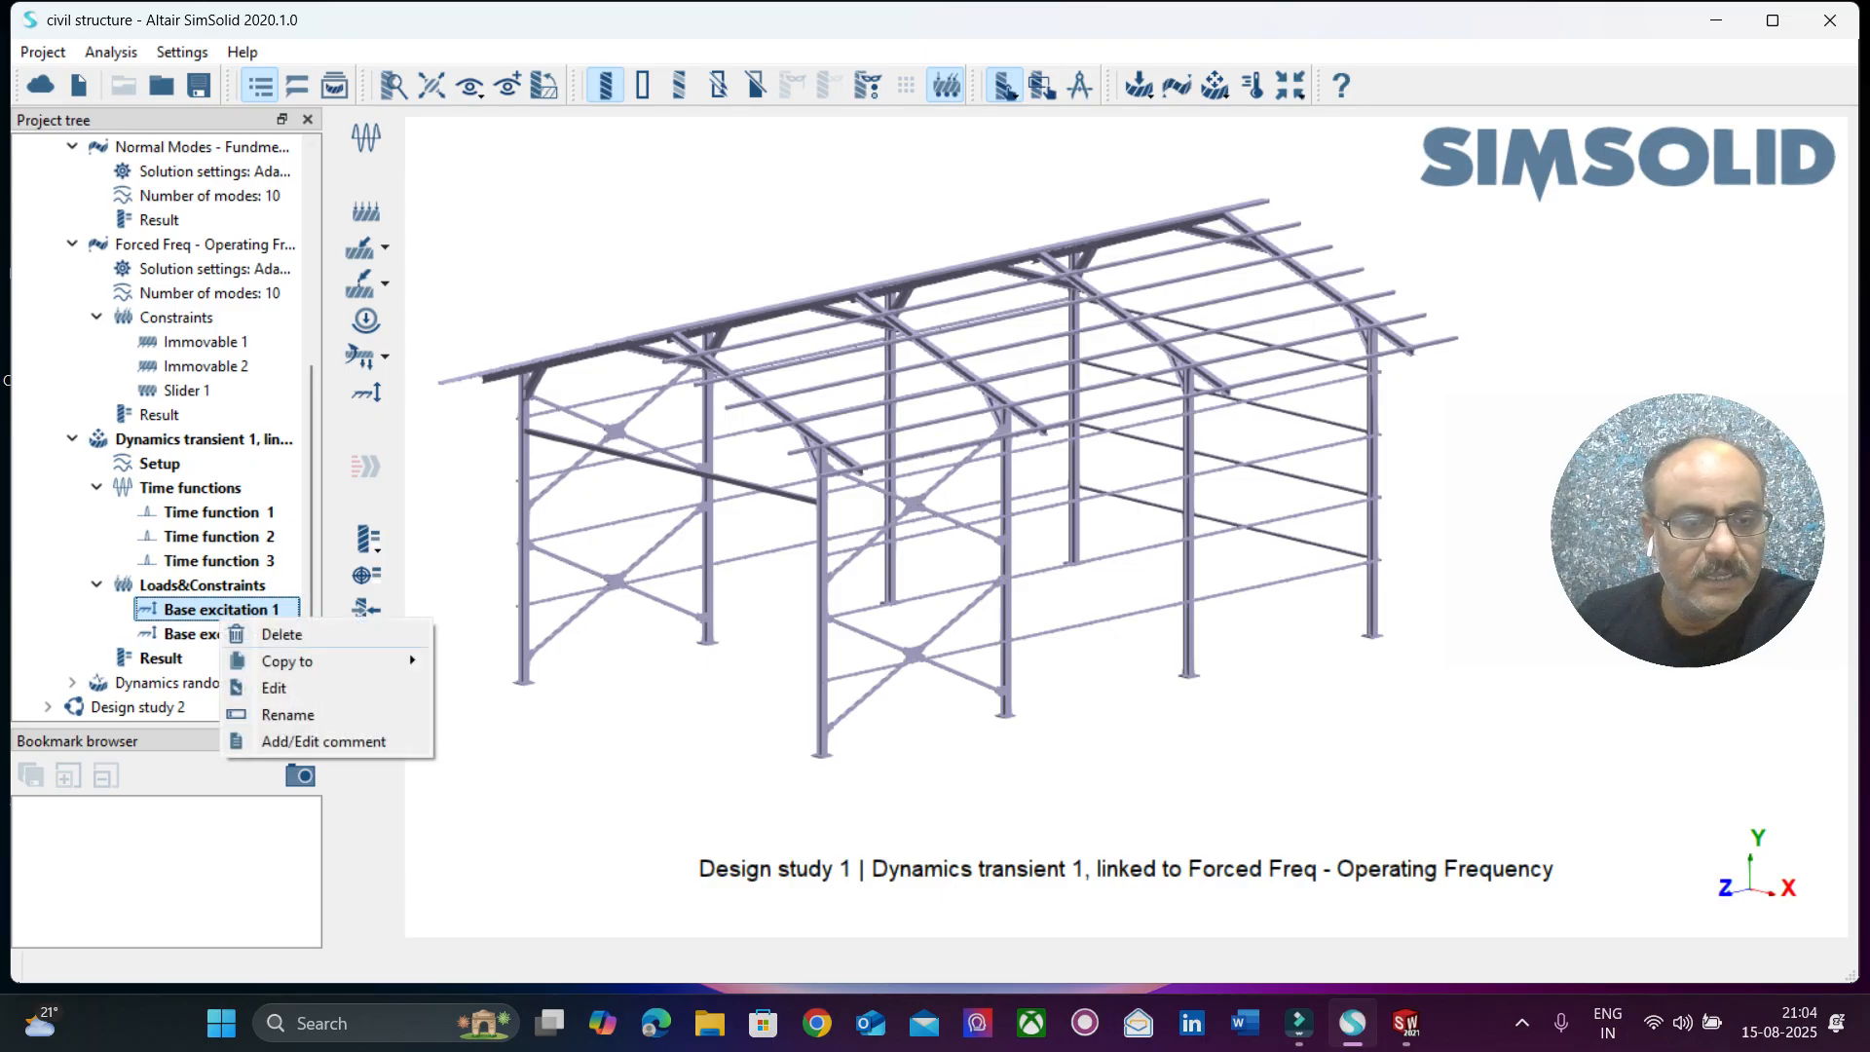
click(274, 687)
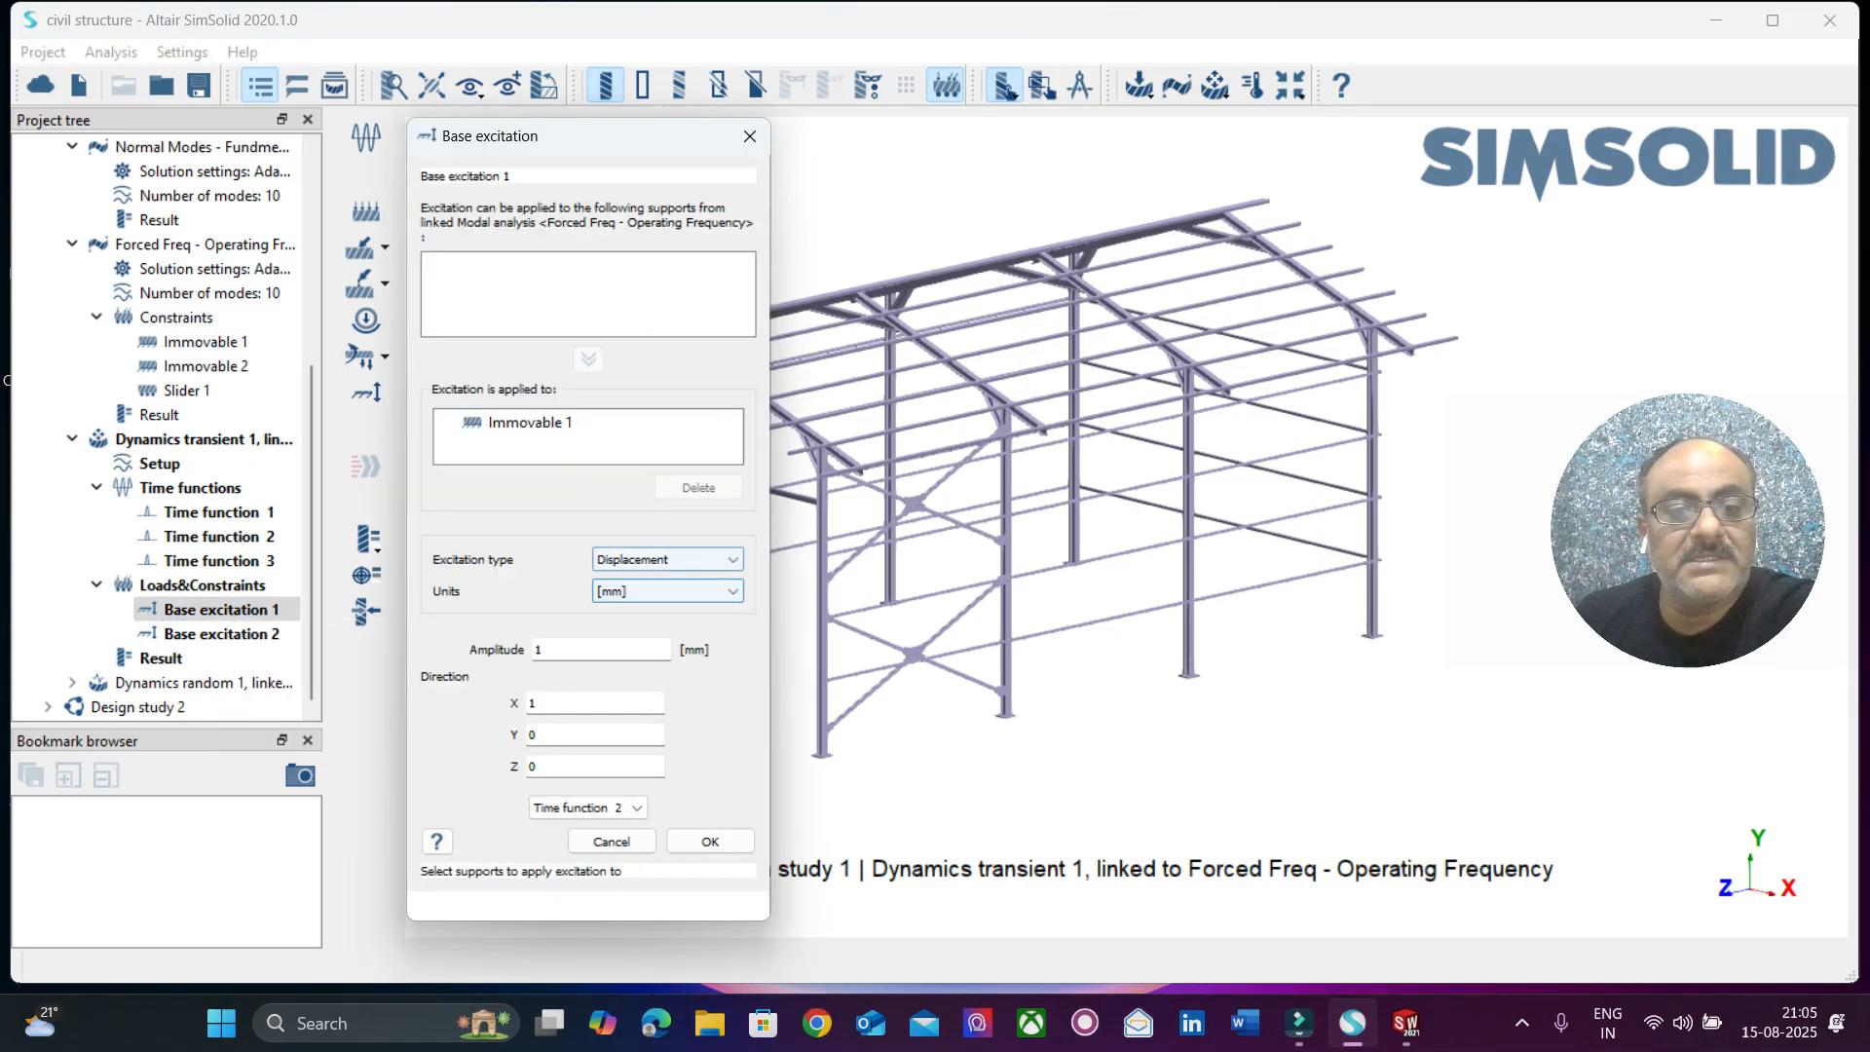
click(668, 561)
click(655, 594)
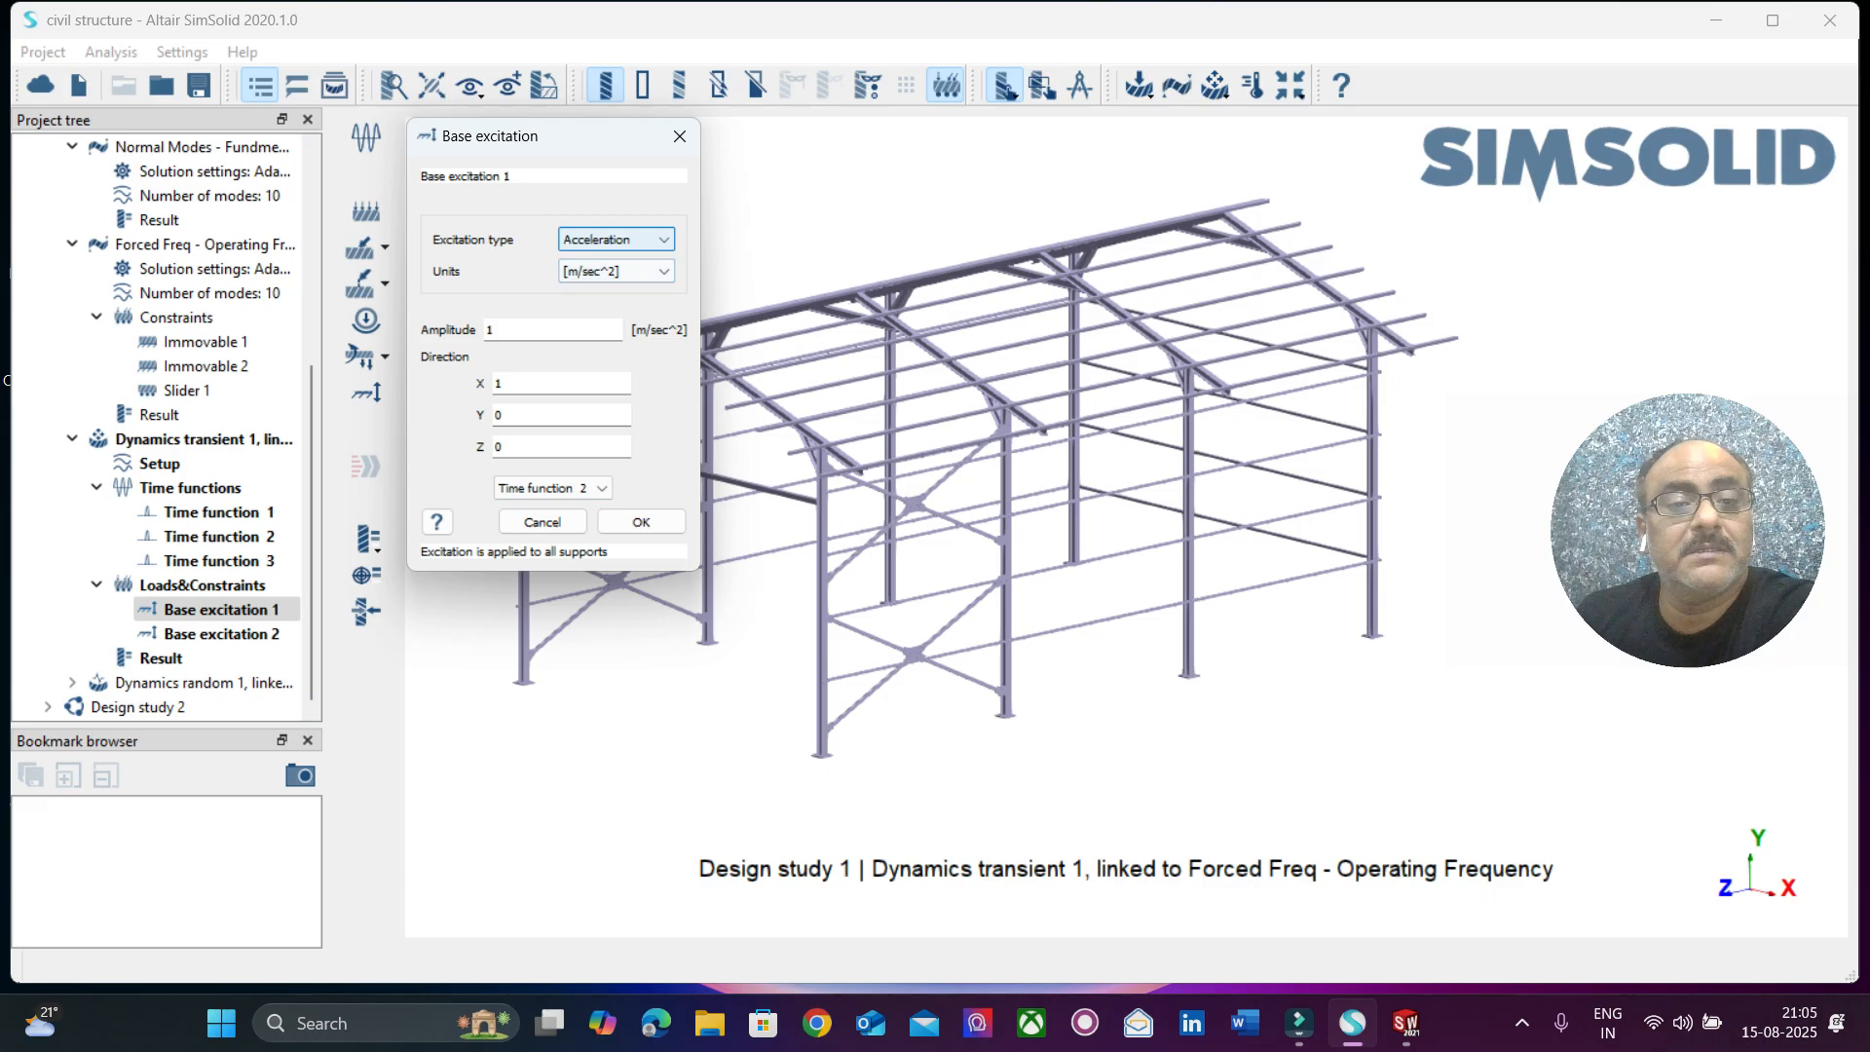
click(615, 271)
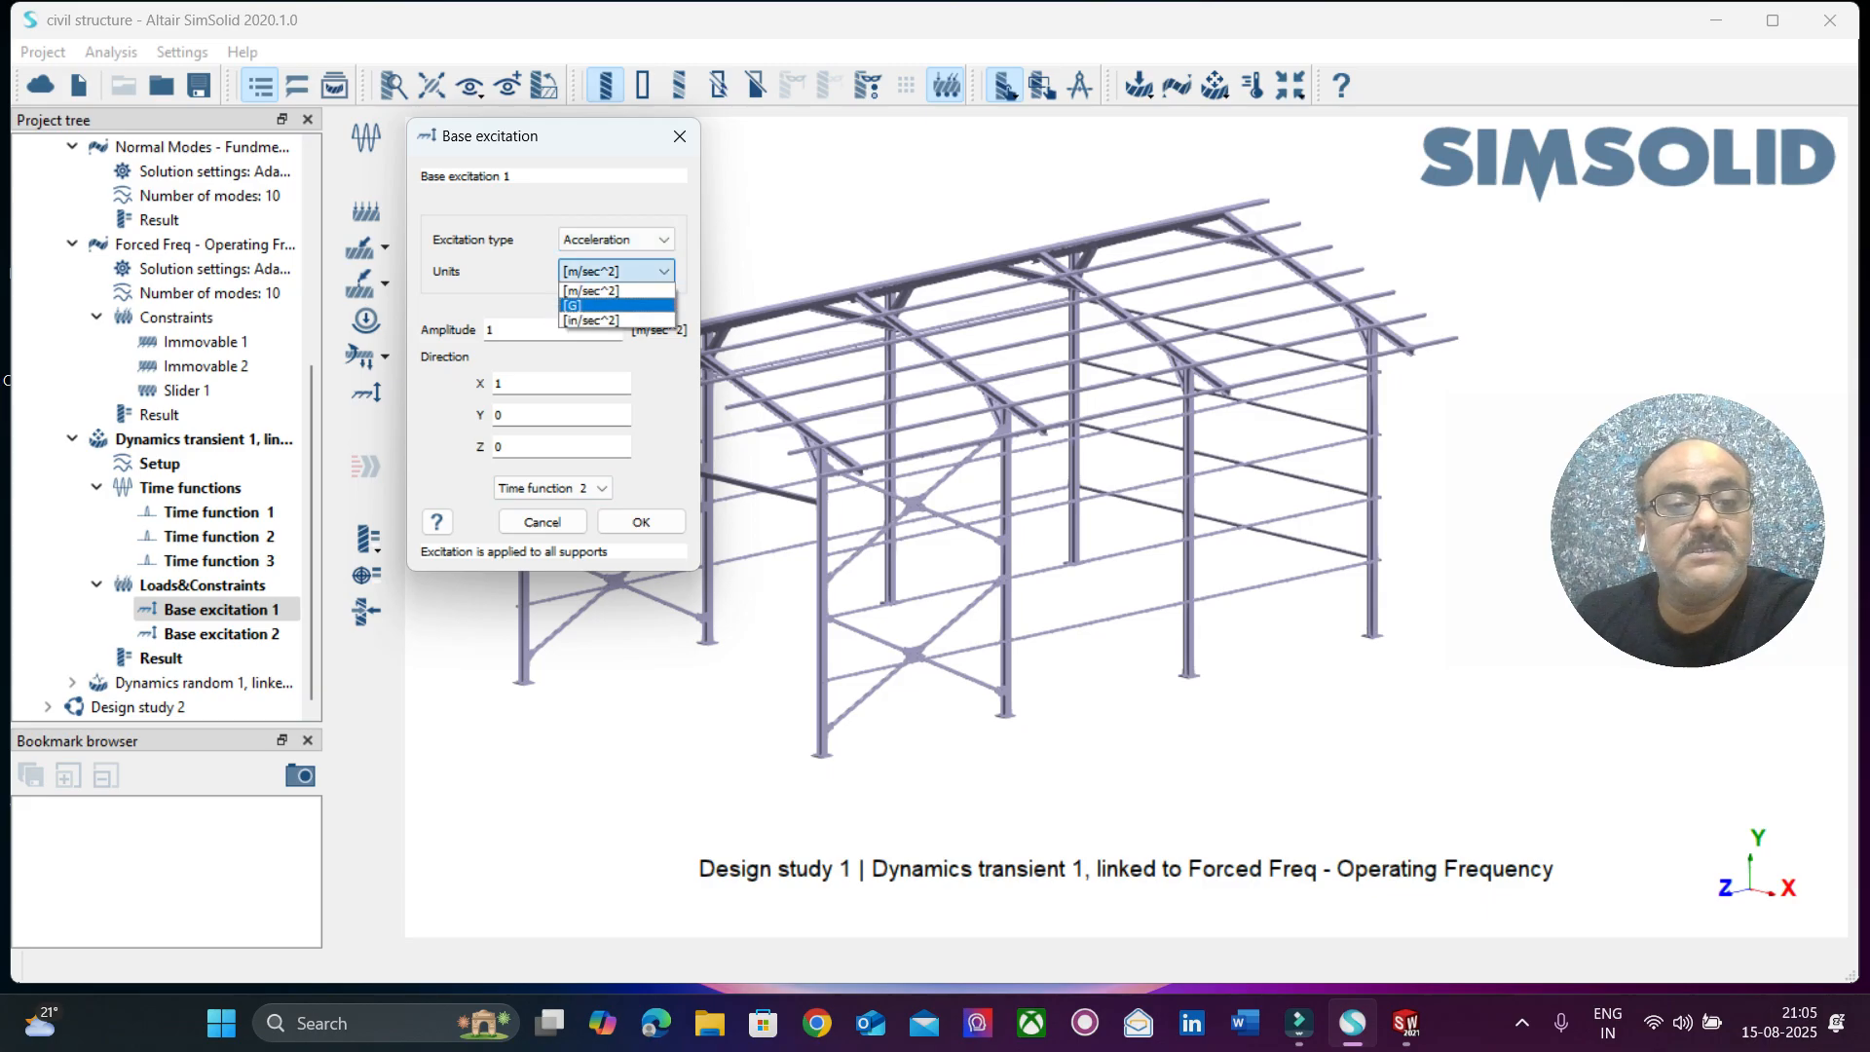
click(616, 305)
double_click(552, 329)
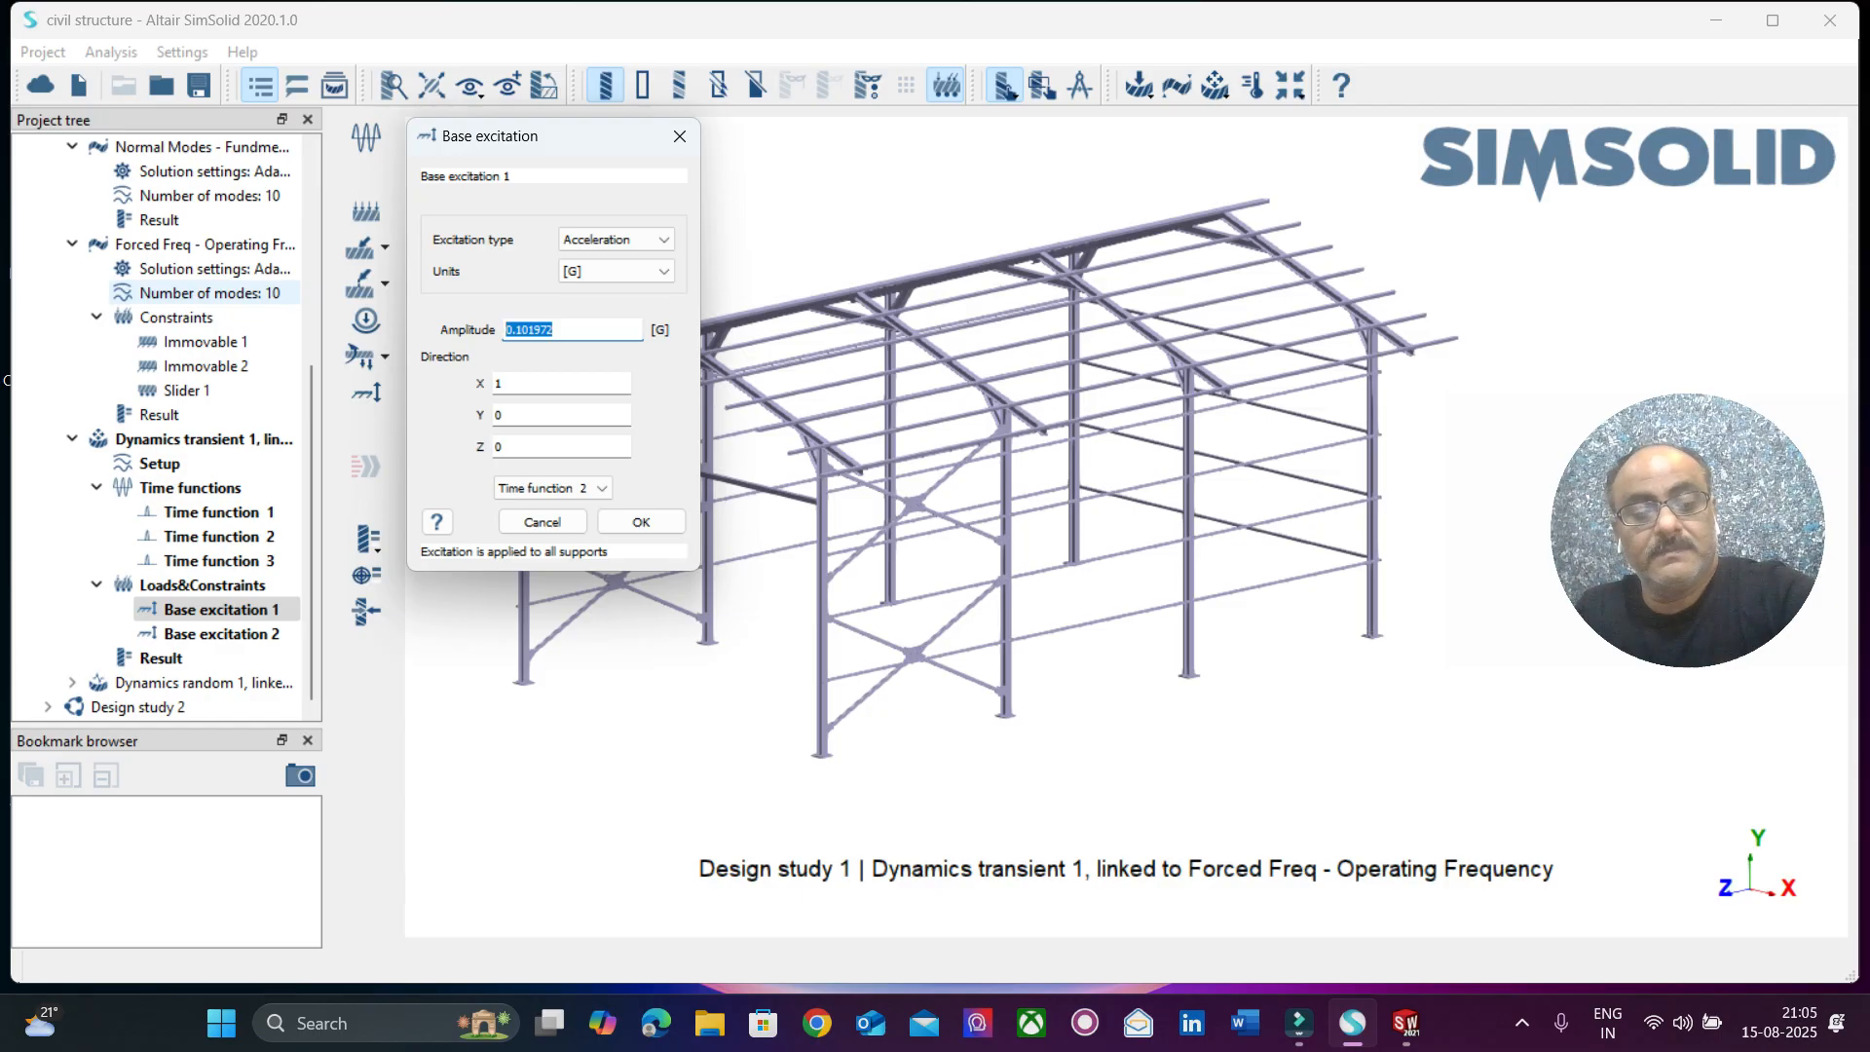
text(6)
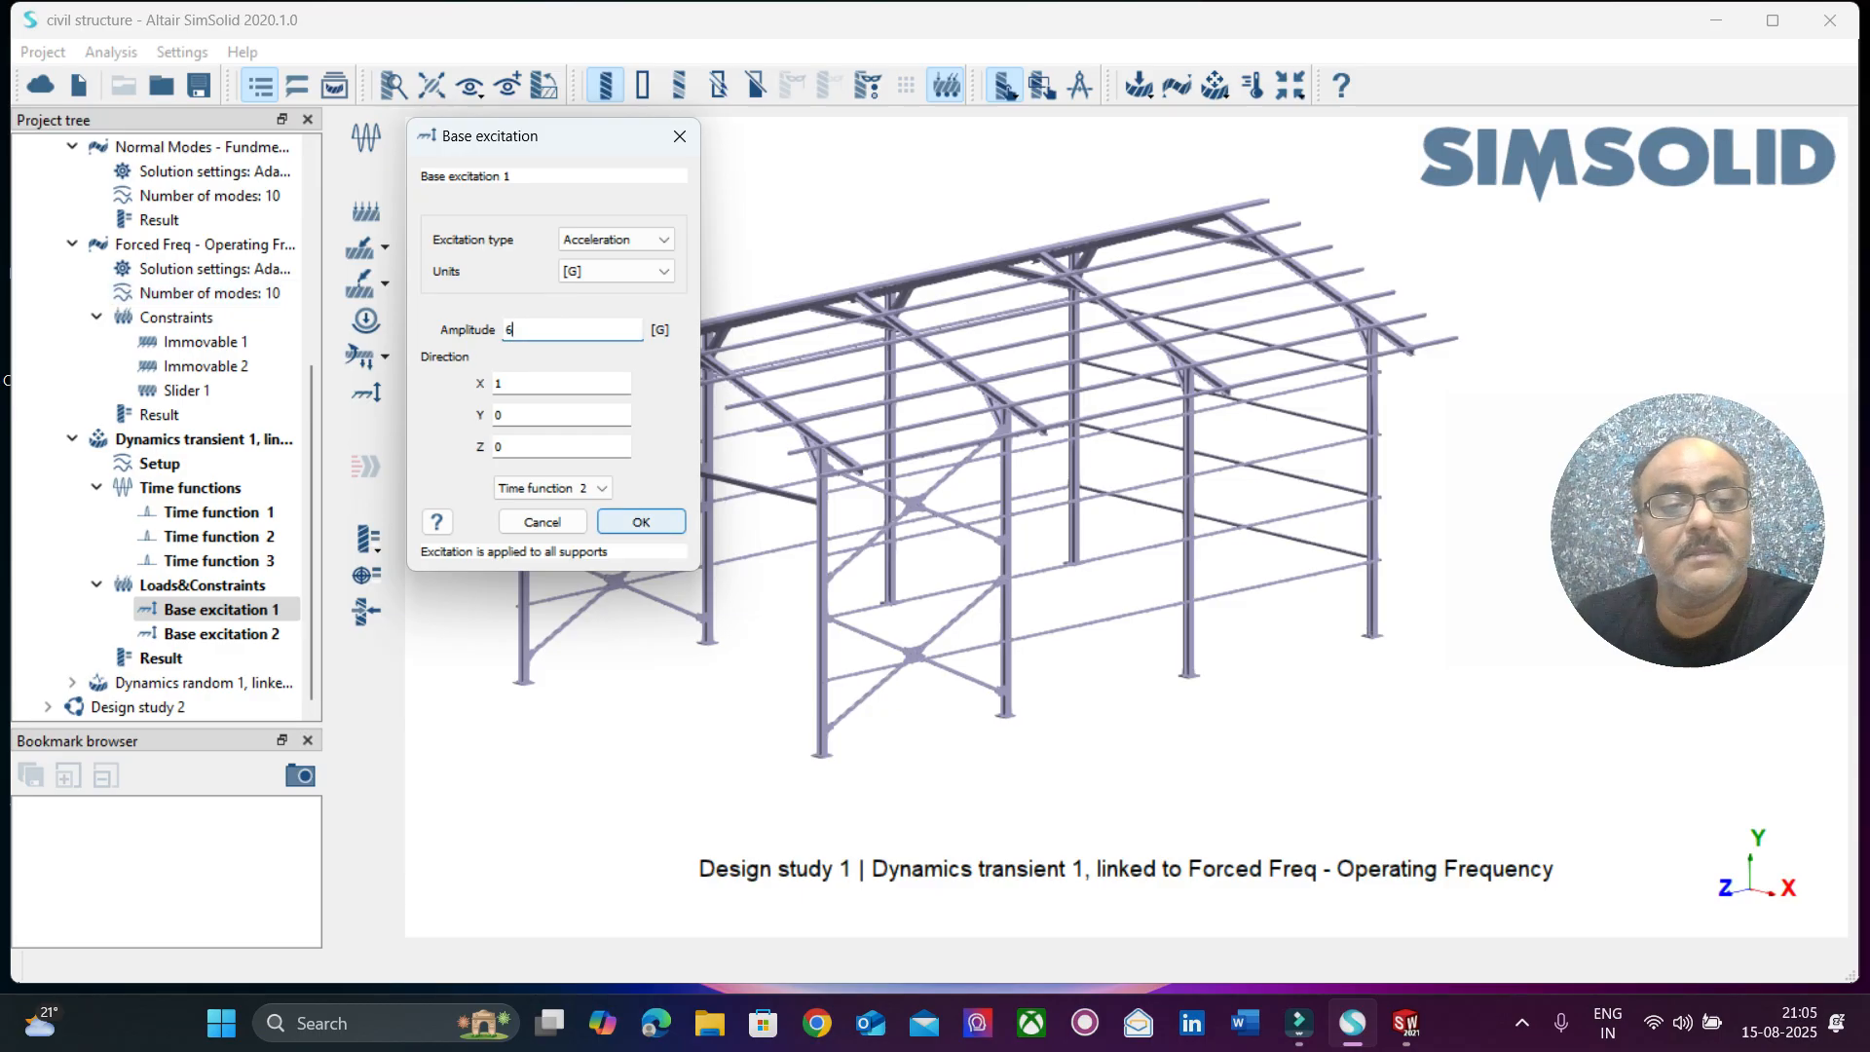
key(Return)
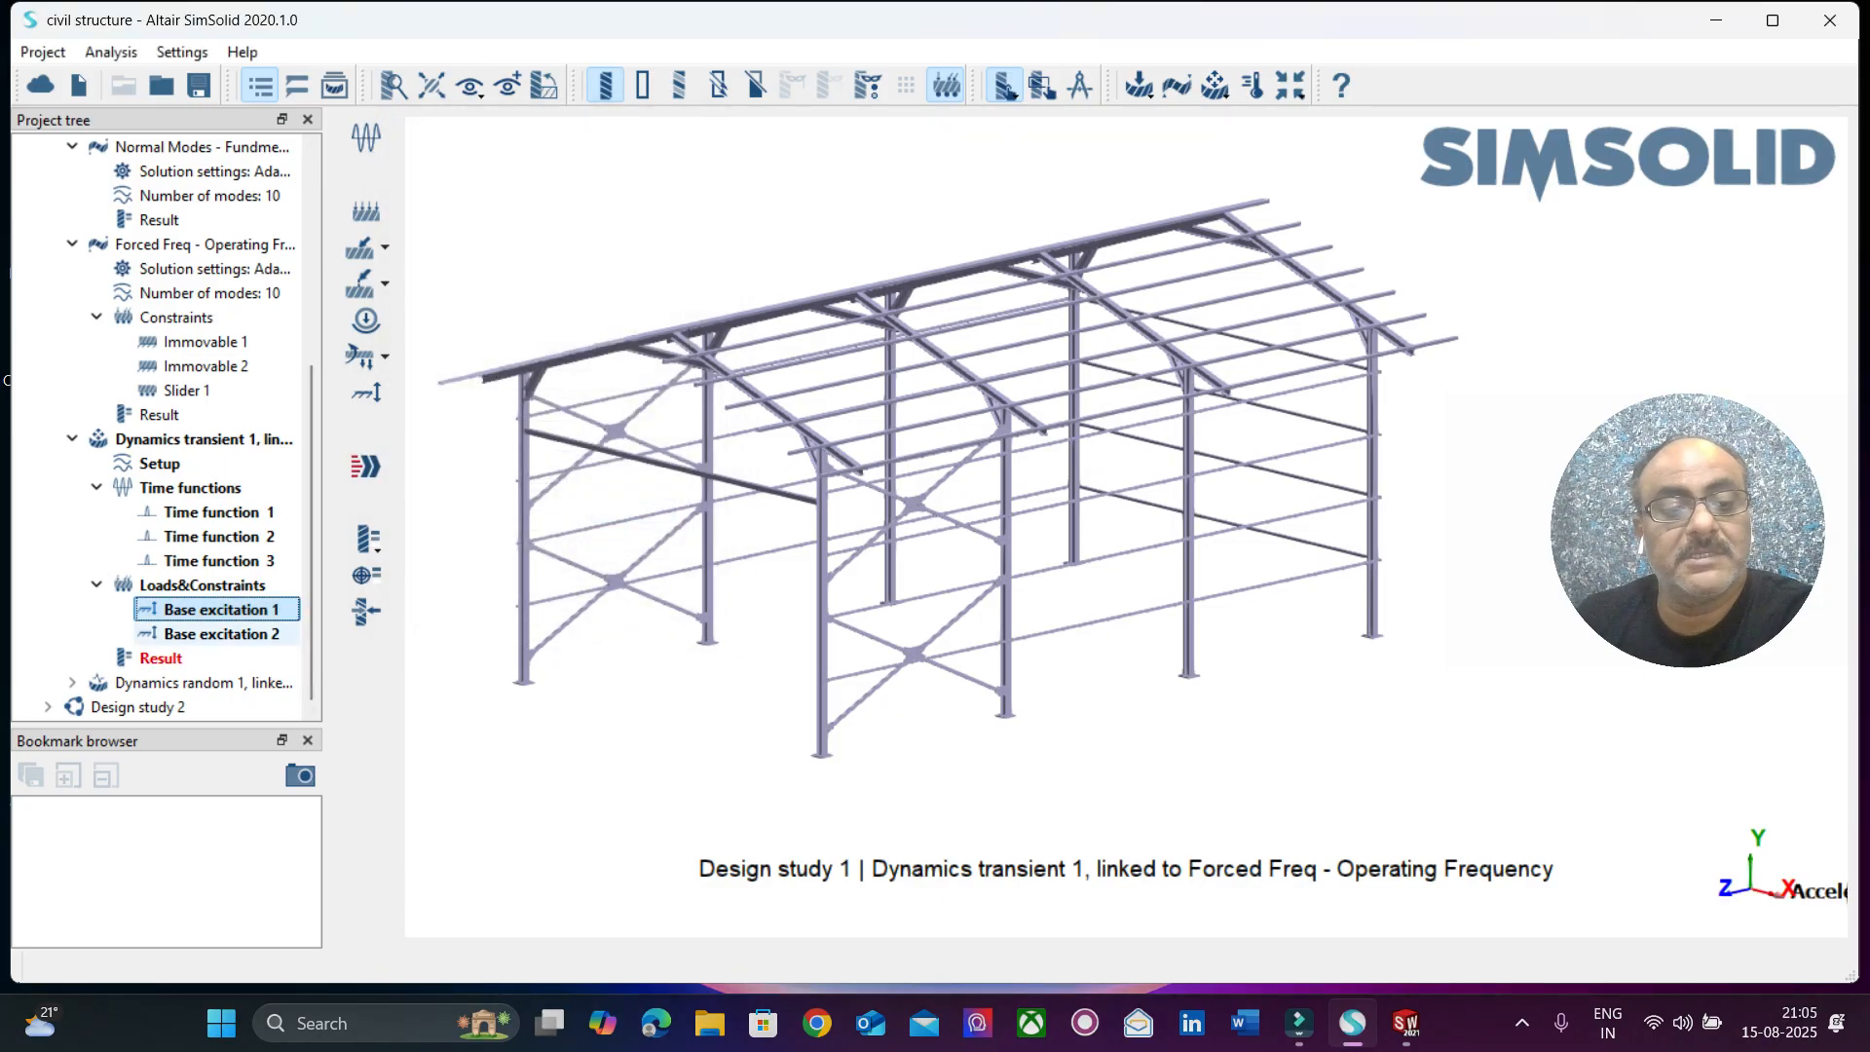
Check the excitation type, support, amplitude and direction of Base excitation 2 and close its settings.
right_click(239, 634)
click(289, 703)
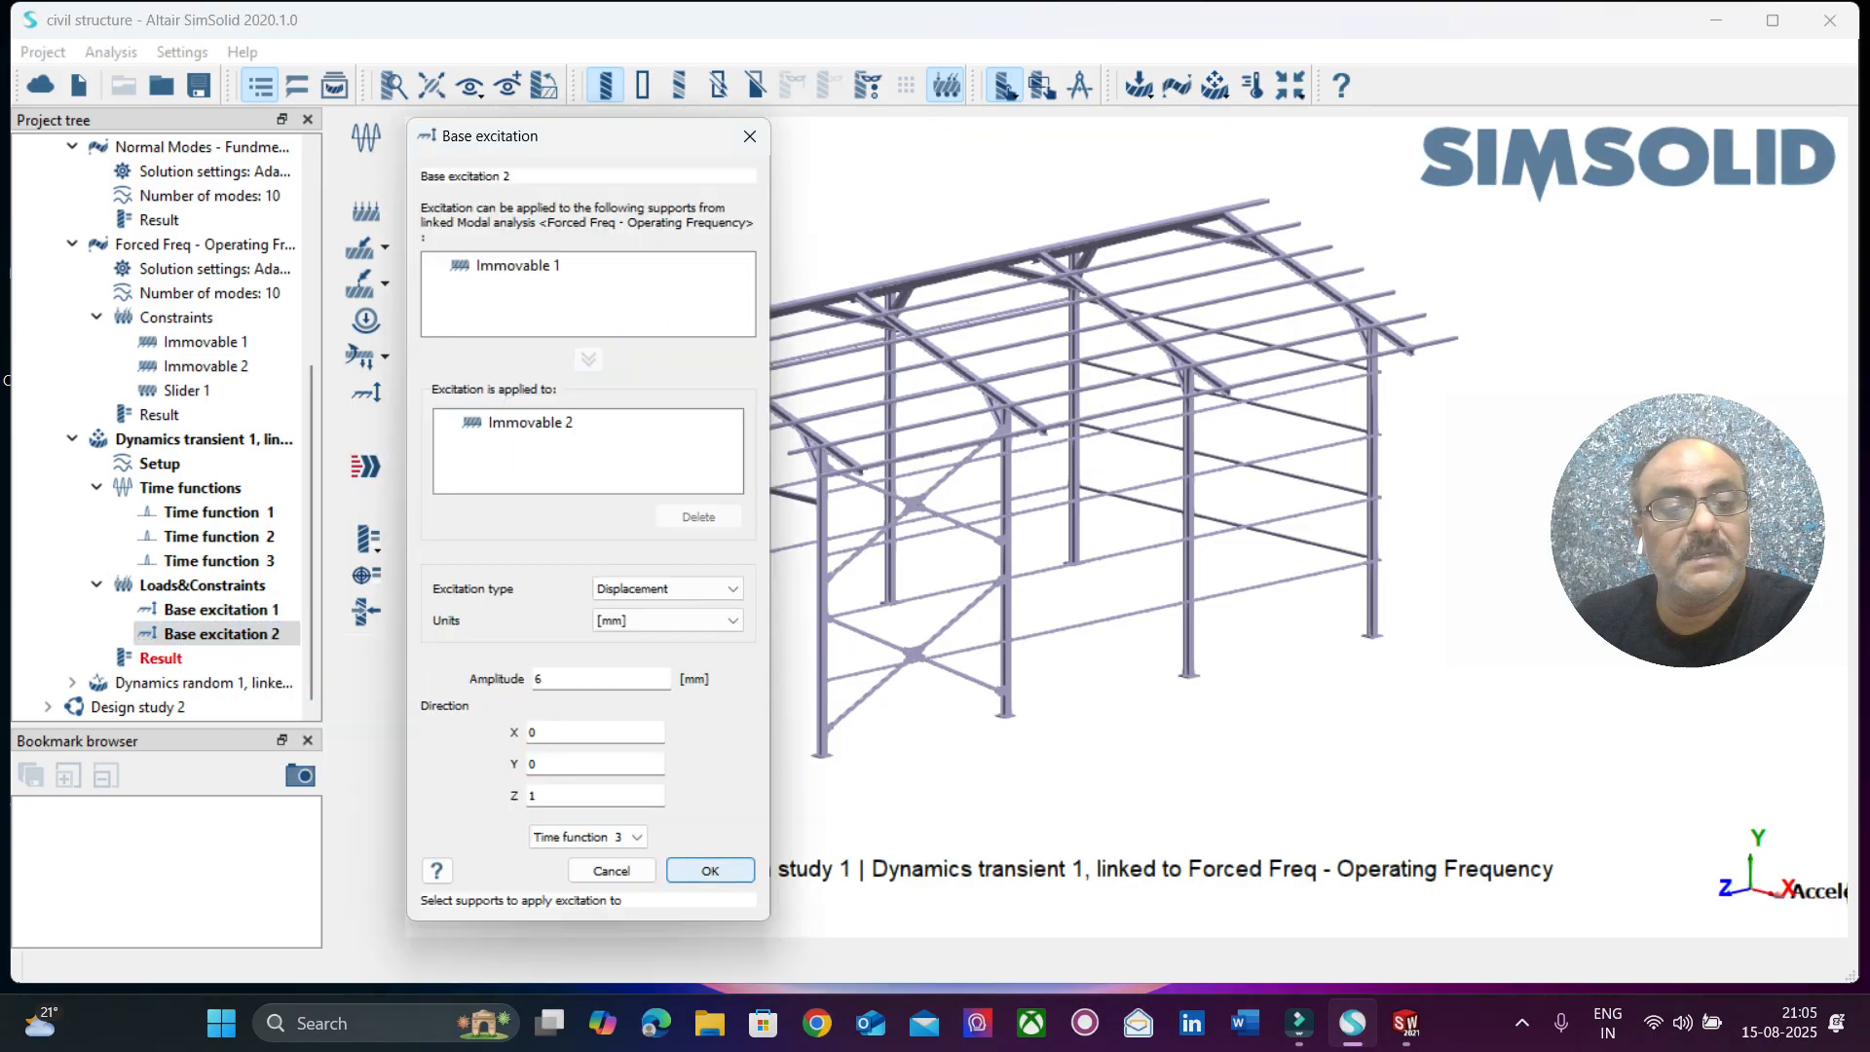
click(710, 871)
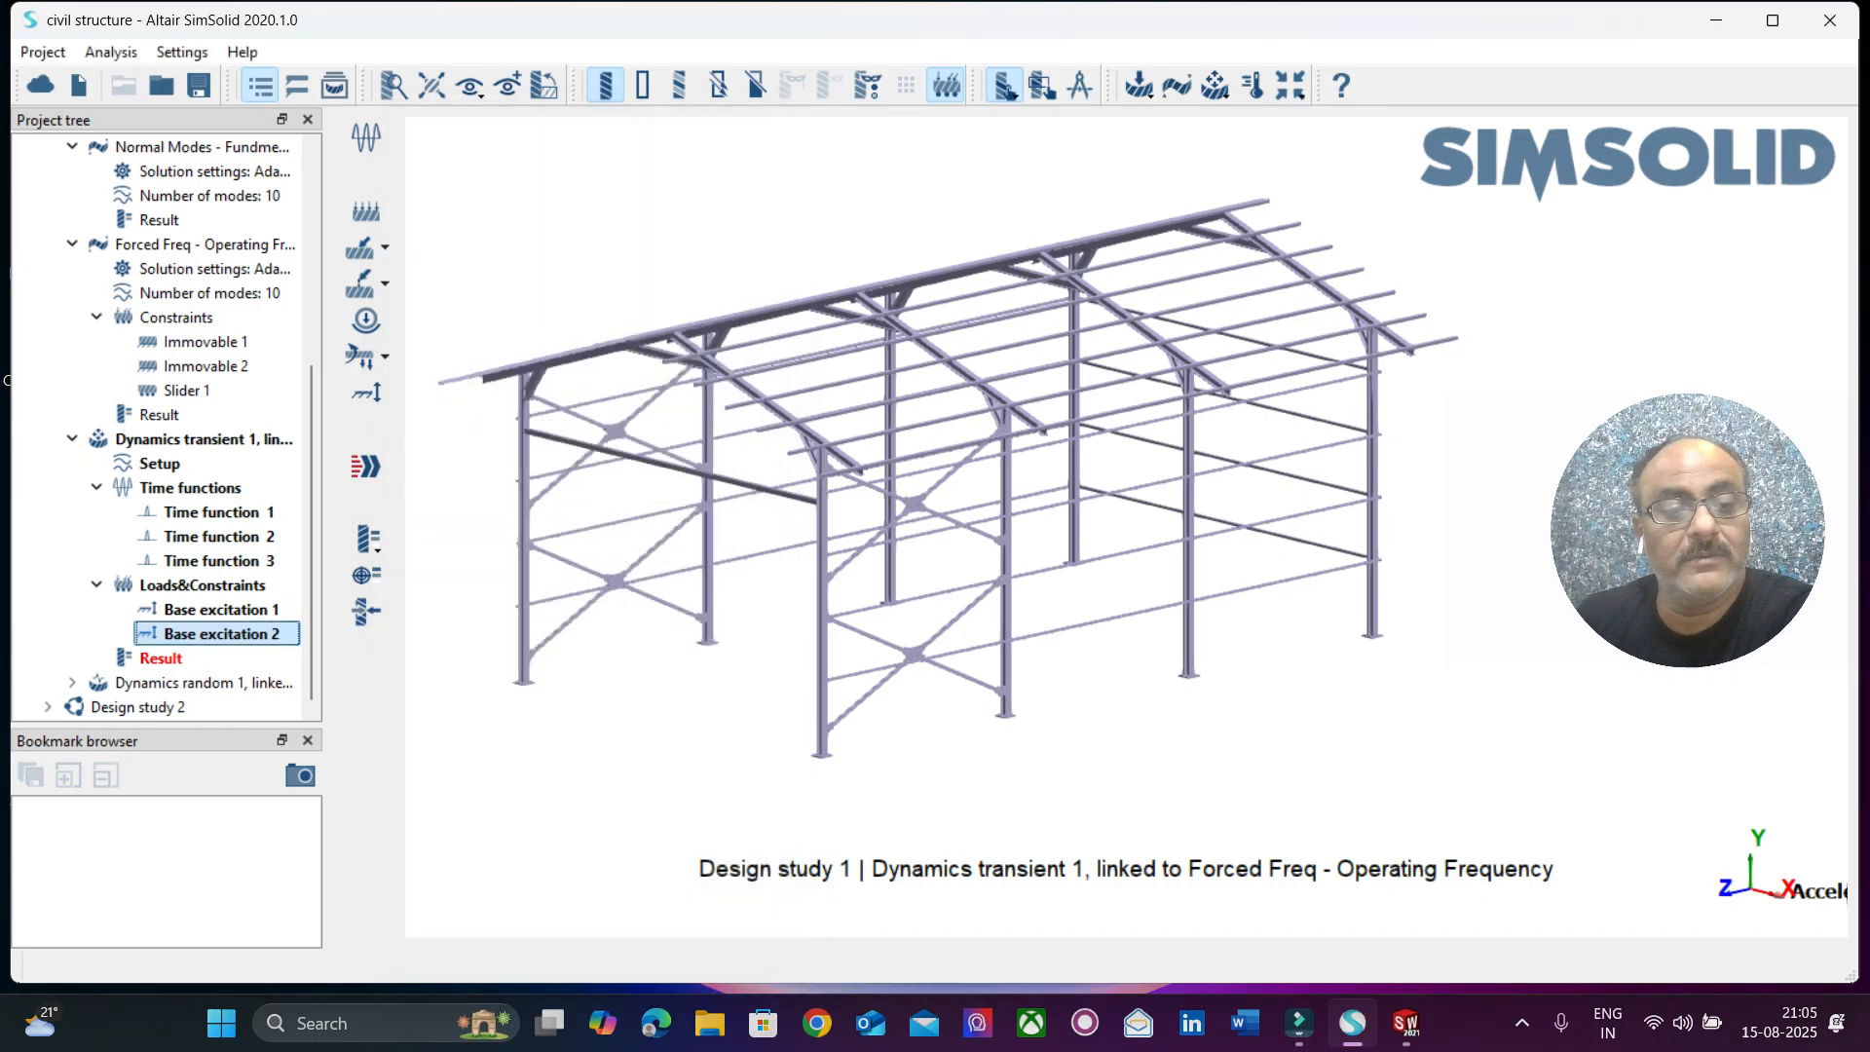
Try to solve the Dynamics transient 1 analysis with the edited base excitation.
click(366, 467)
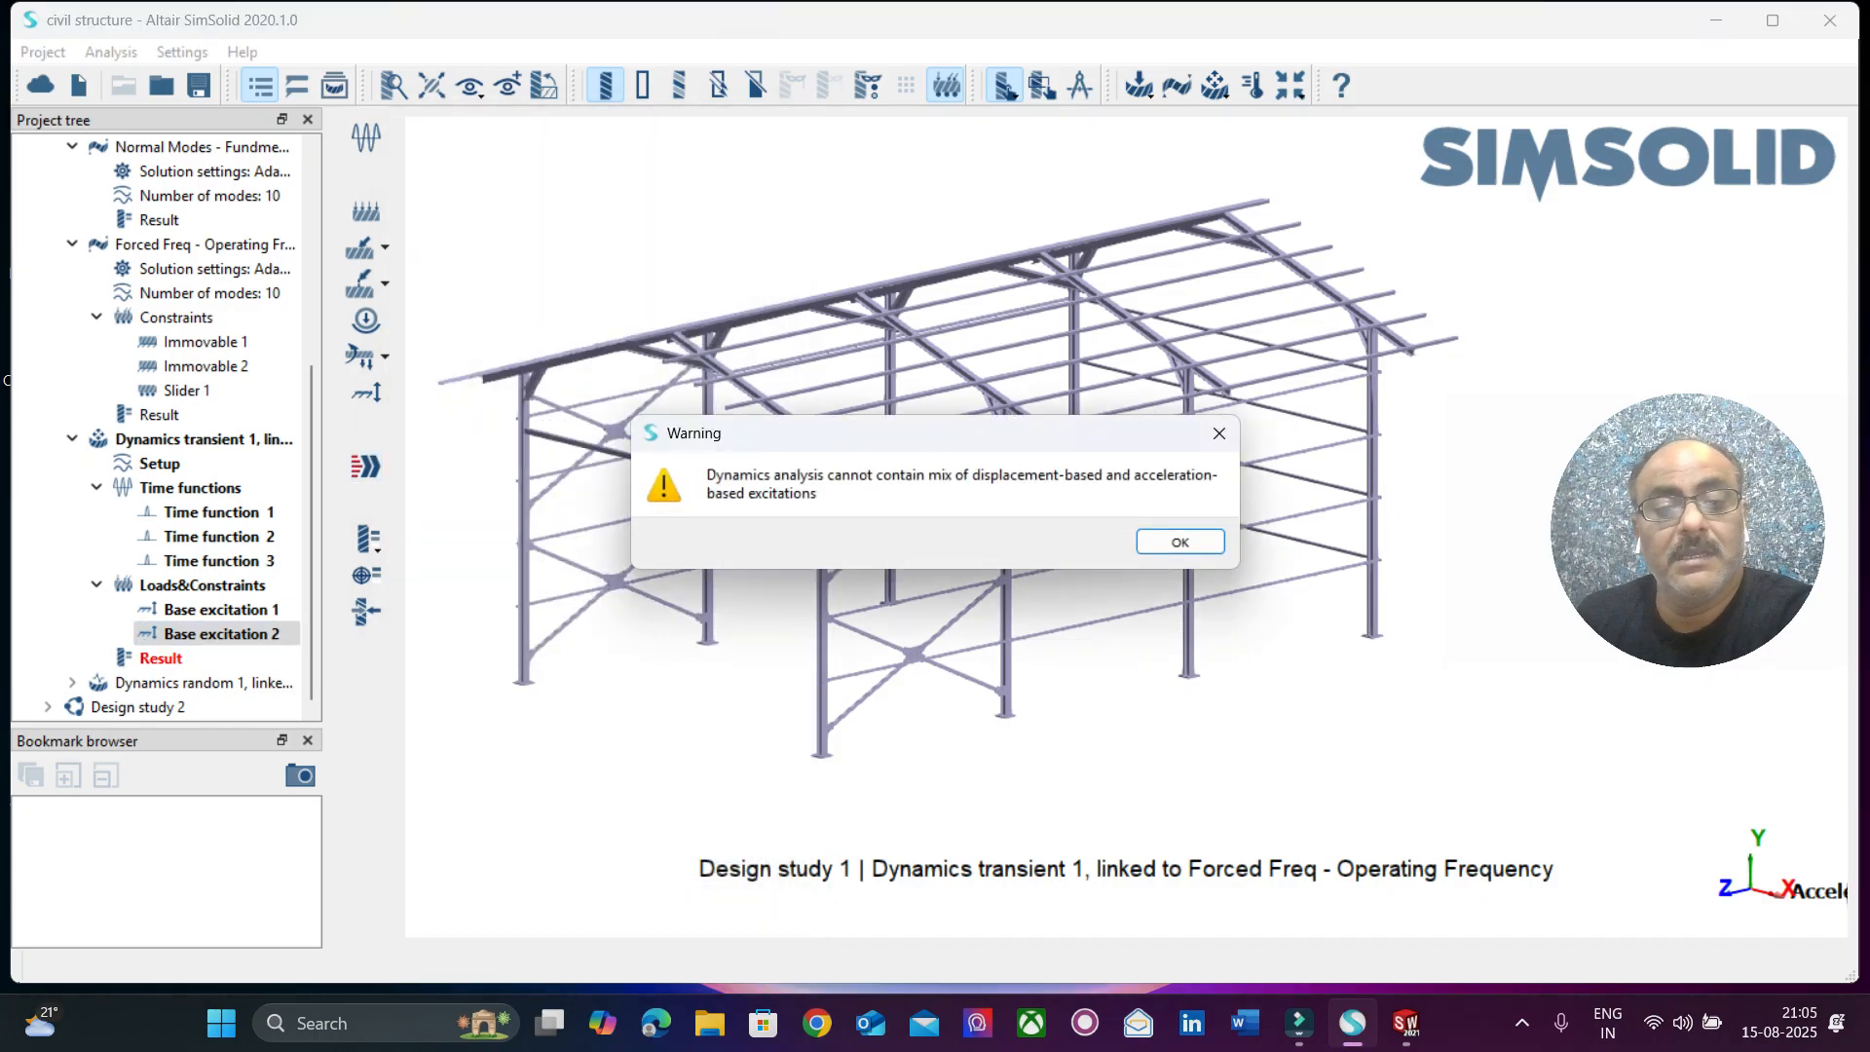
key(Return)
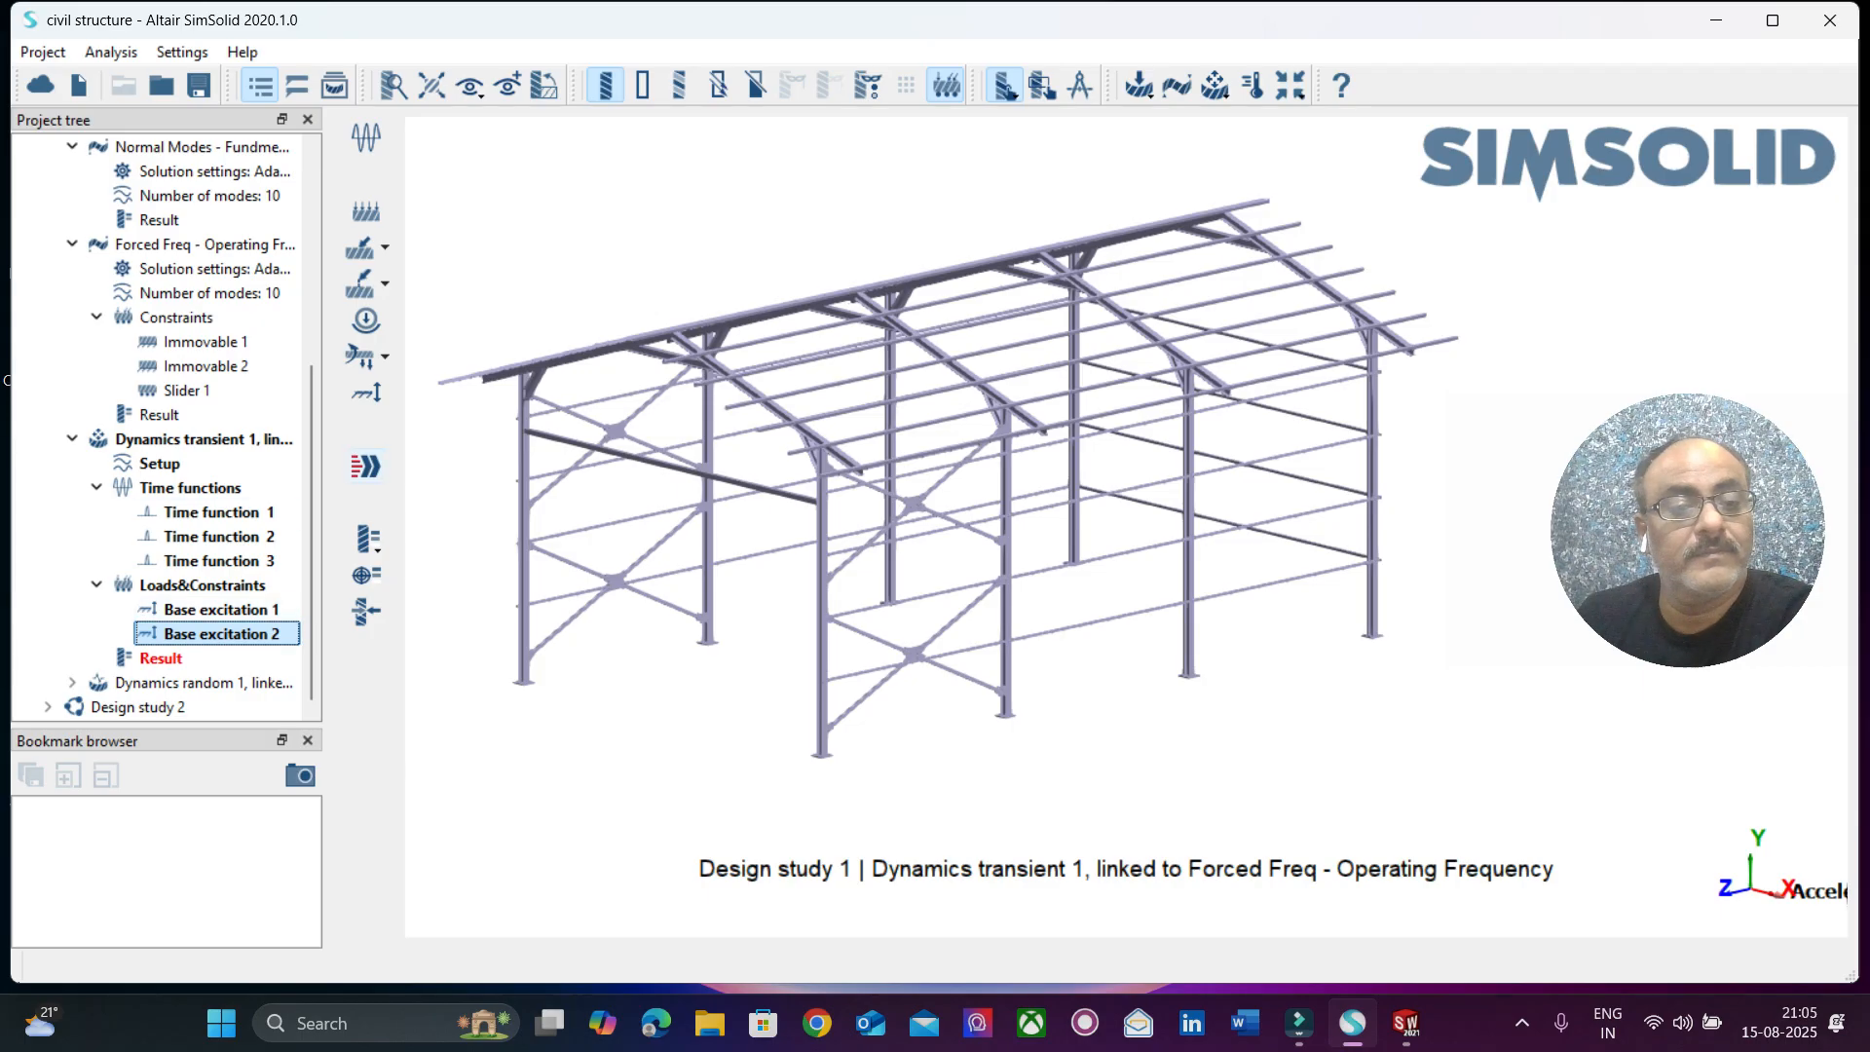
click(366, 467)
click(1180, 543)
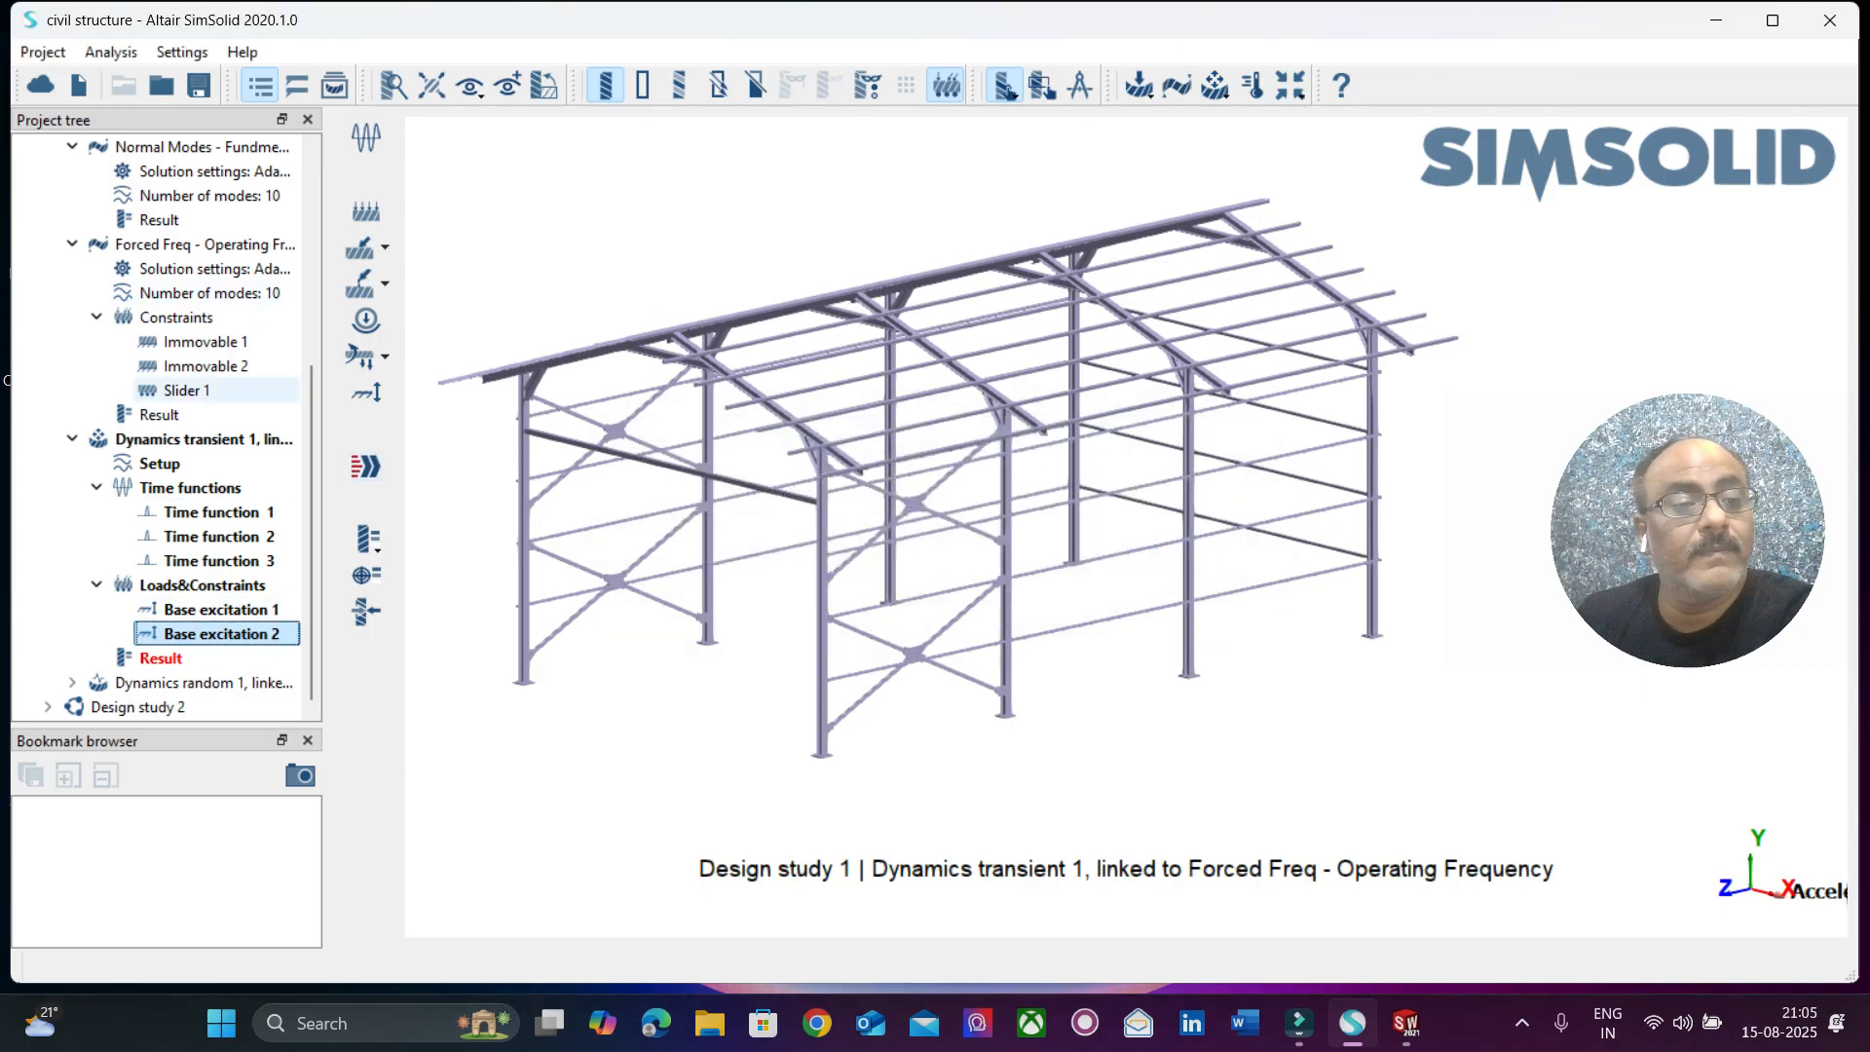
click(203, 439)
click(366, 466)
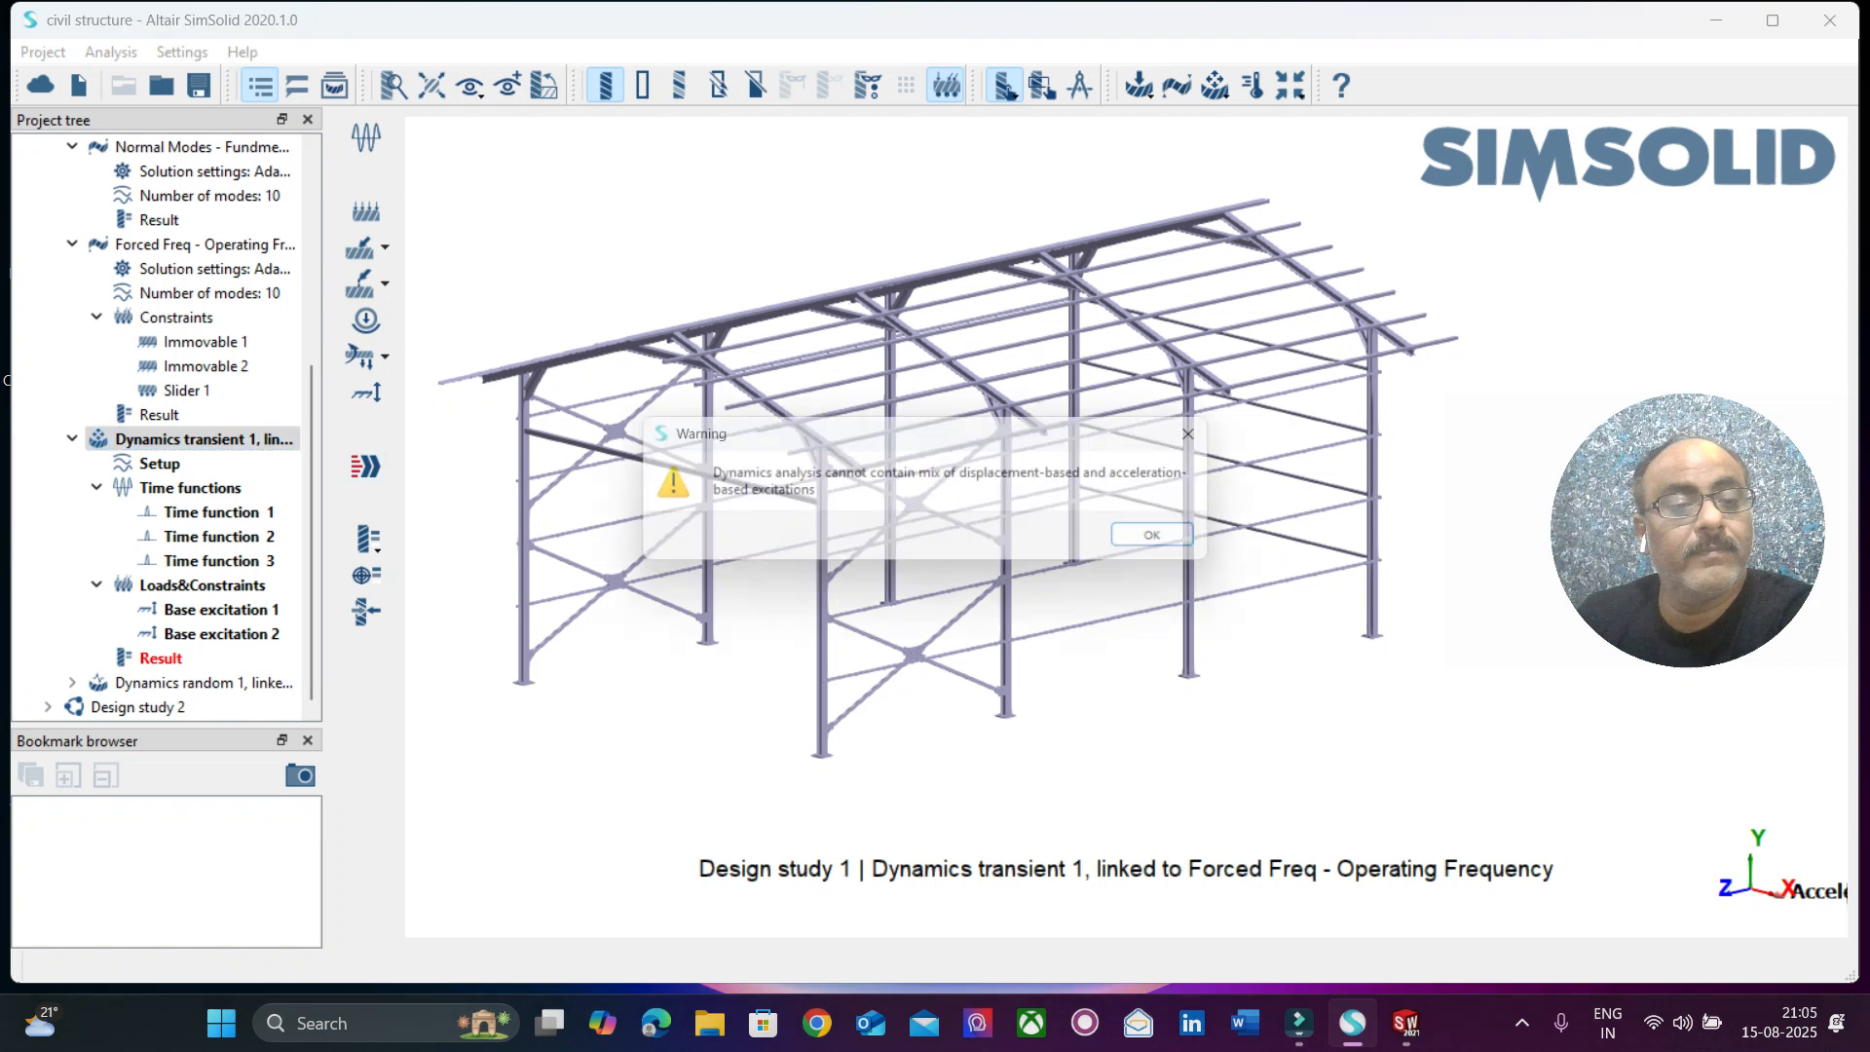
click(1180, 543)
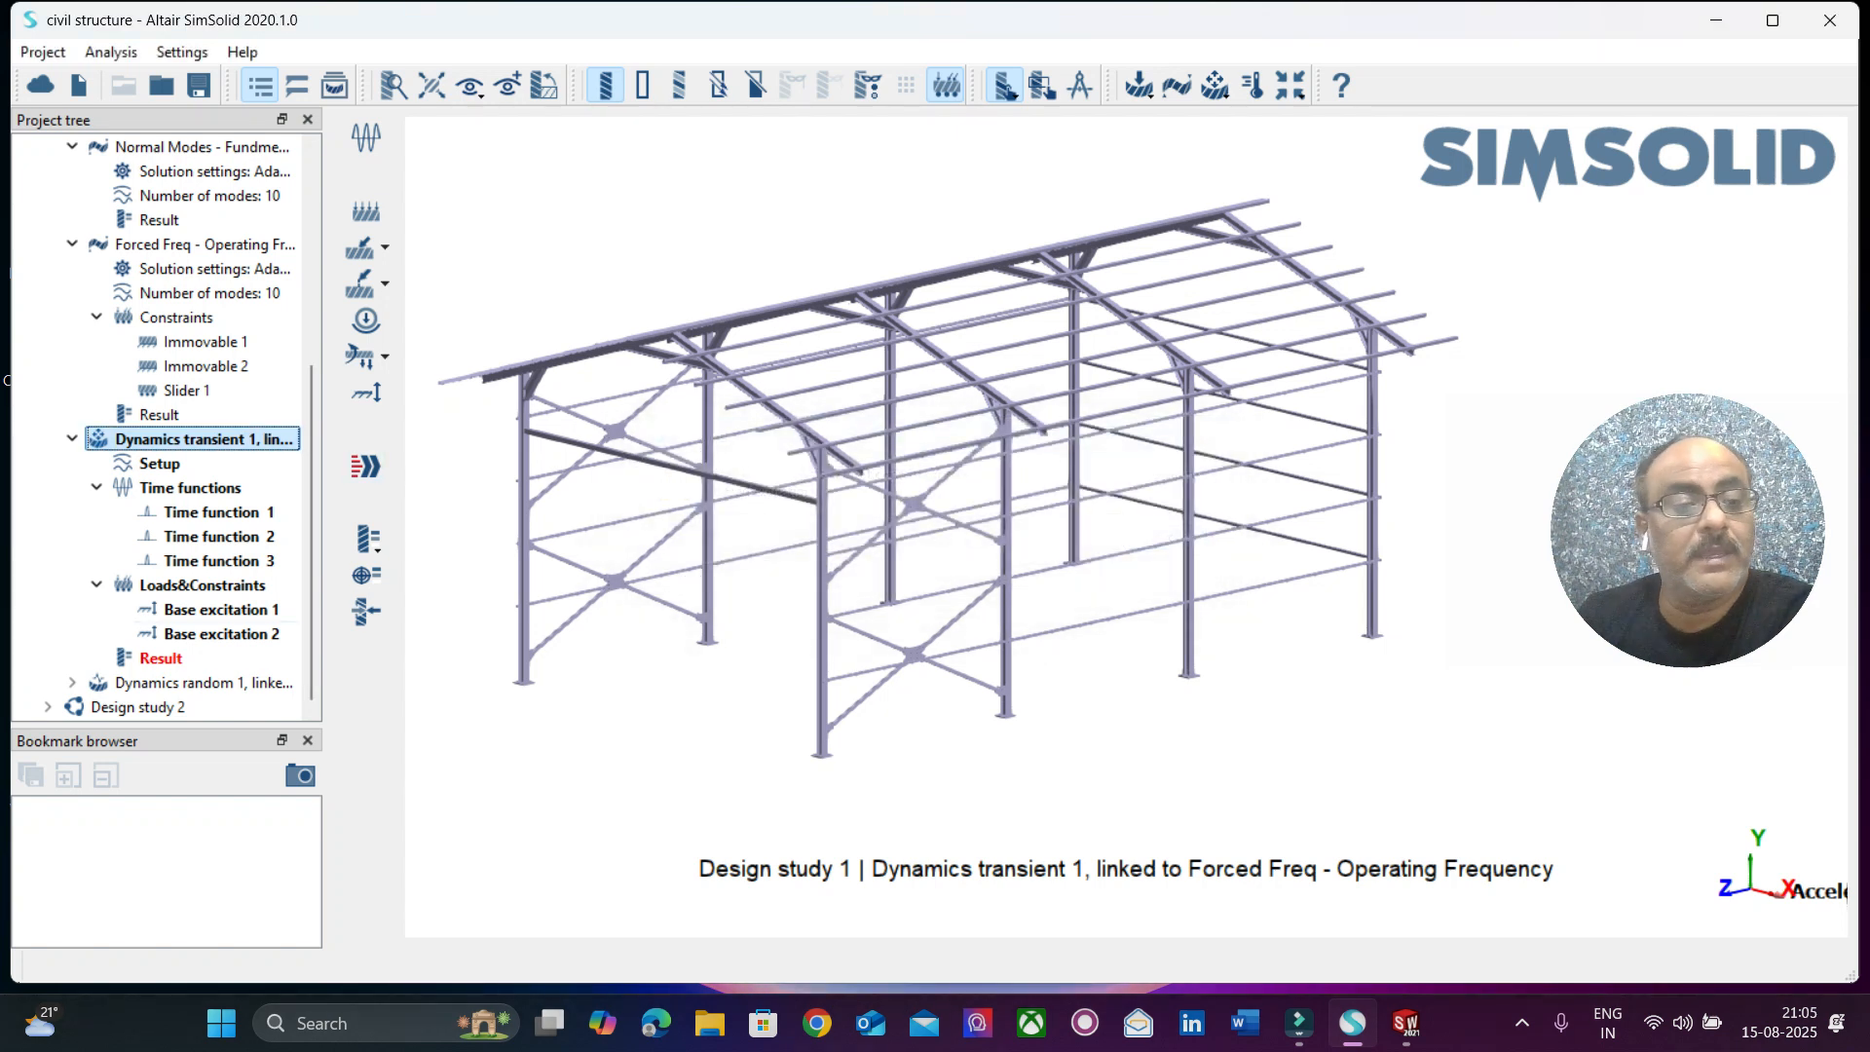
Switch Base excitation 2 to acceleration in G units and try to solve the transient analysis.
click(221, 634)
right_click(233, 634)
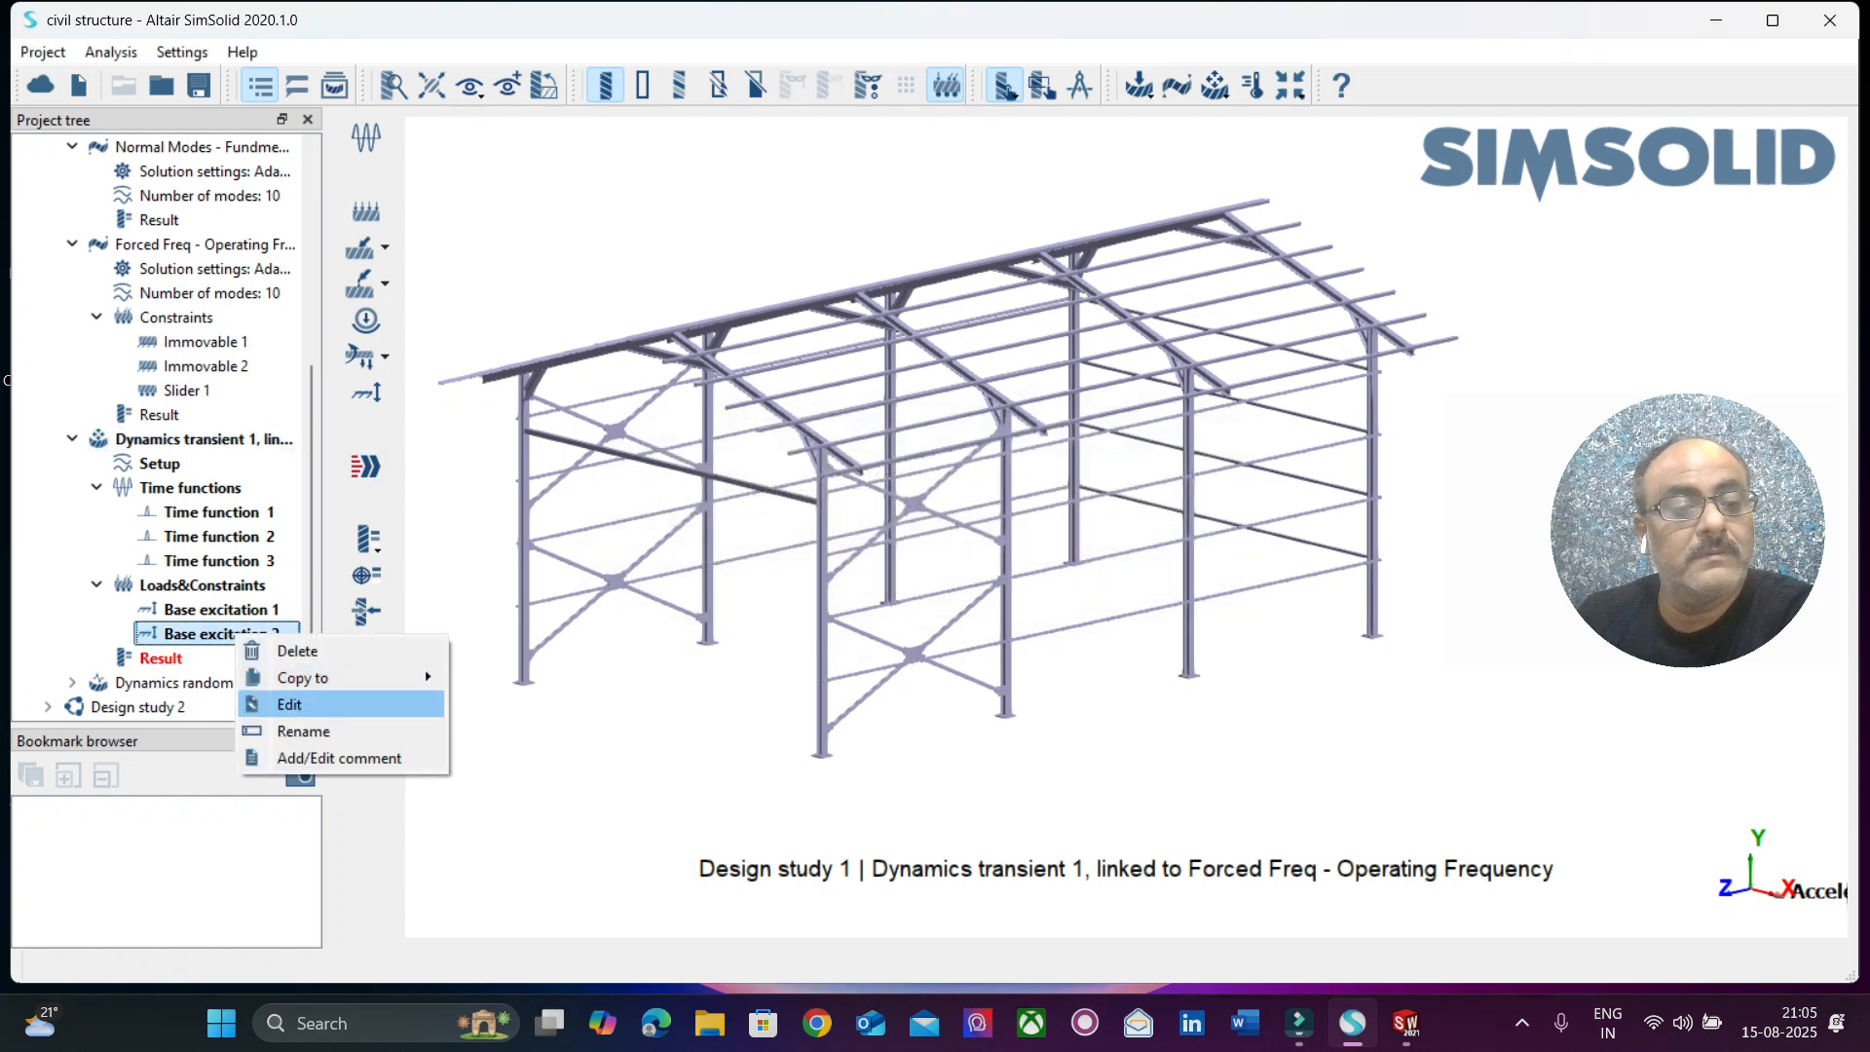
click(284, 701)
click(643, 593)
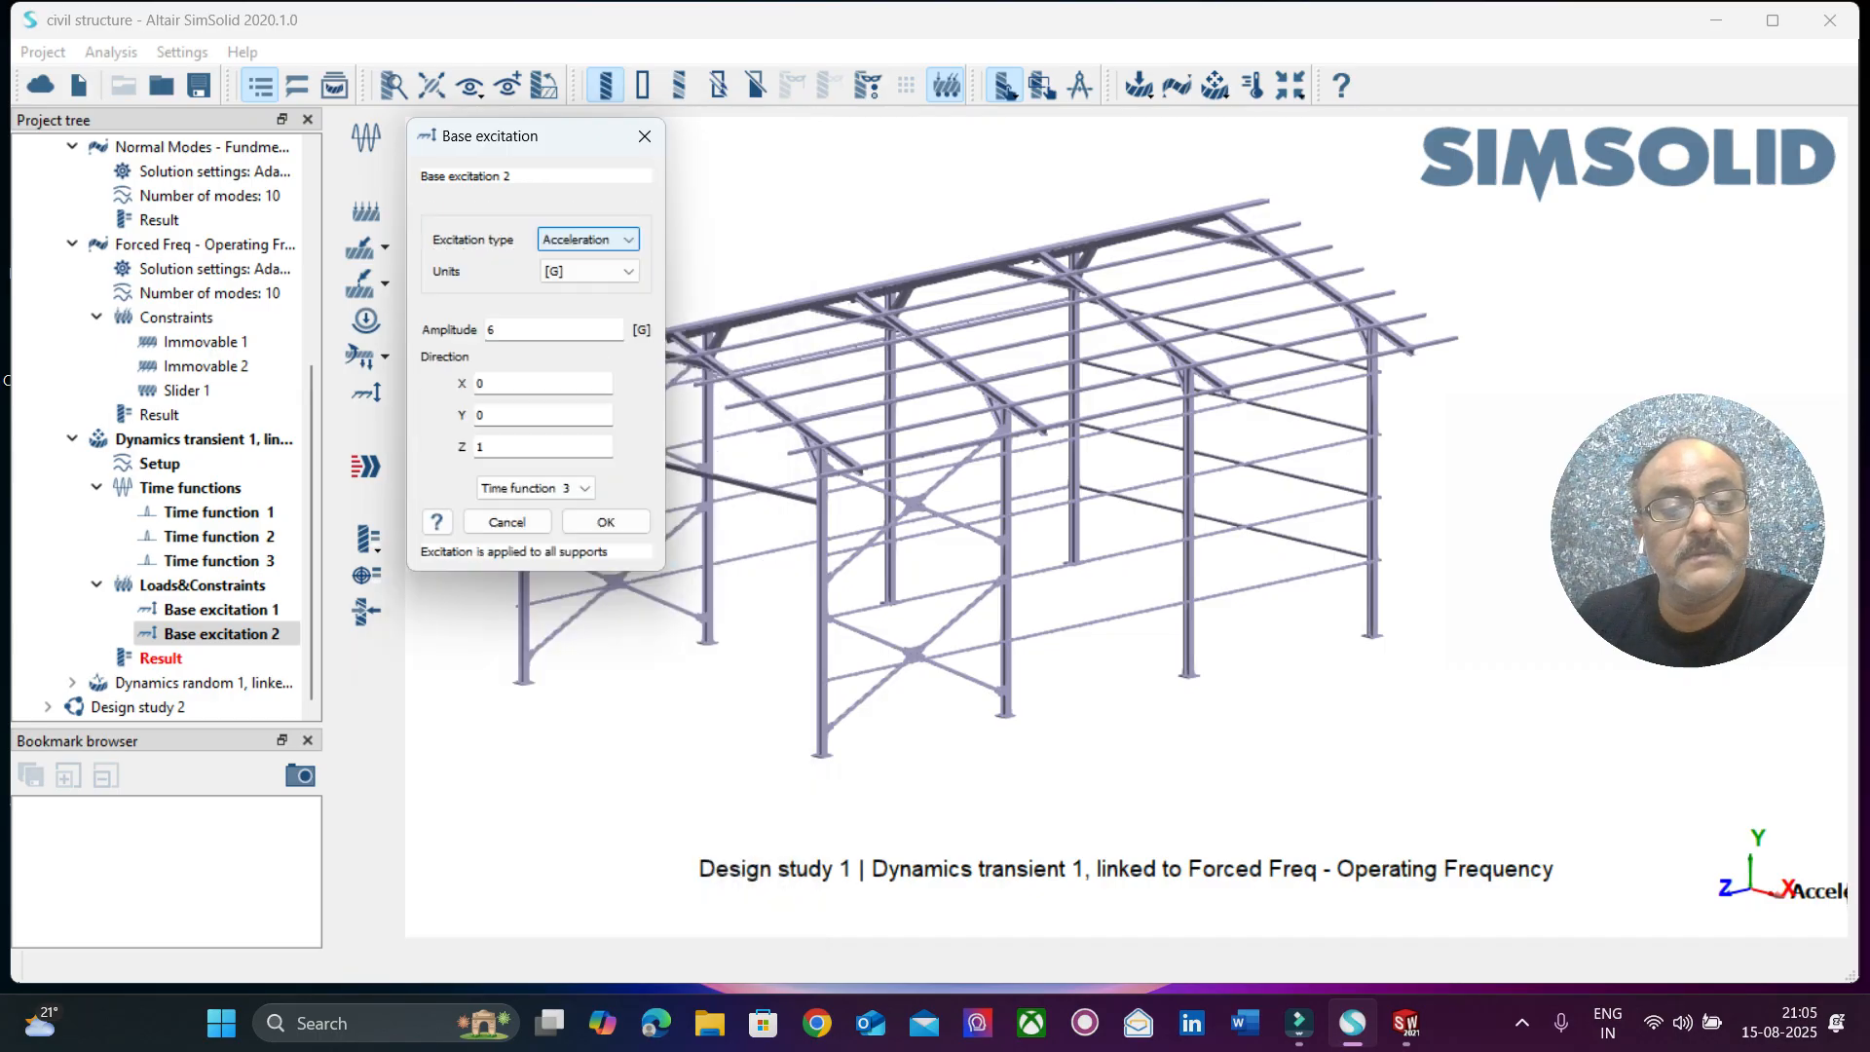
click(606, 522)
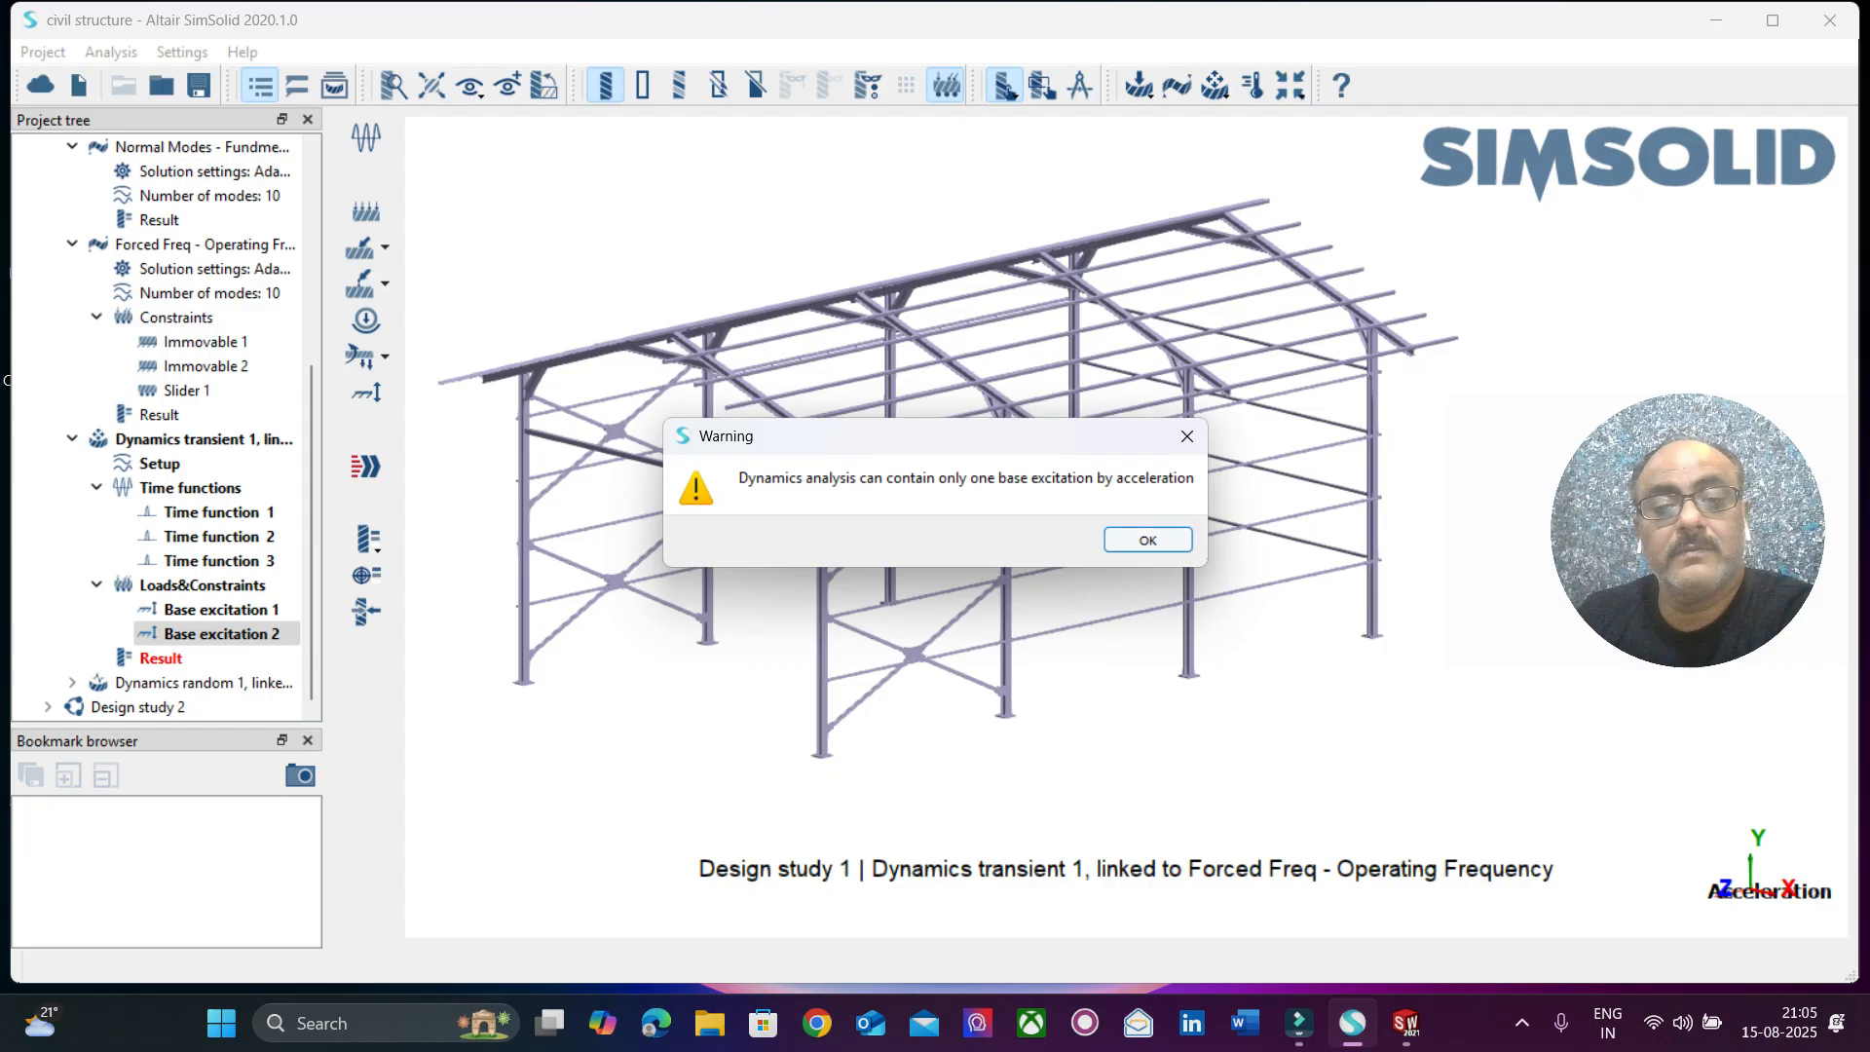
click(1147, 539)
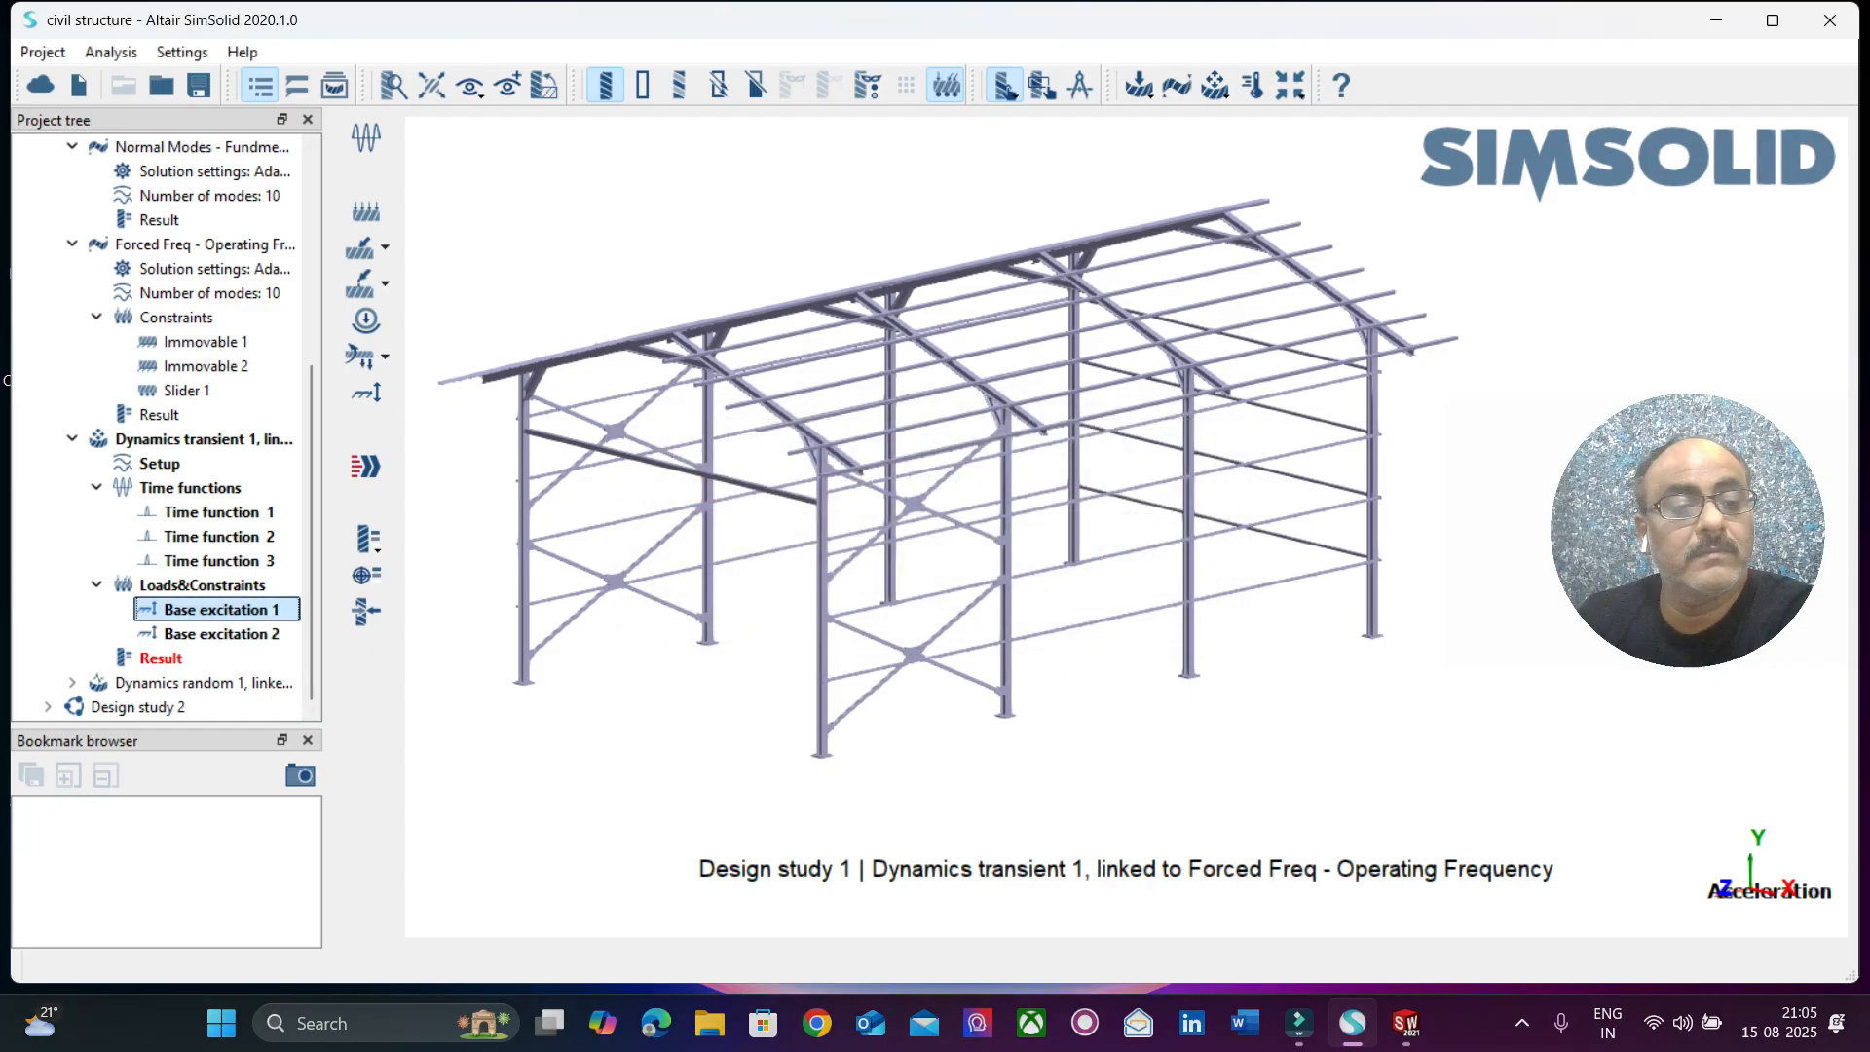
Try Base excitation 1 as a displacement excitation on Immovable 1 with Time function 2, and return it to acceleration.
right_click(265, 609)
click(297, 672)
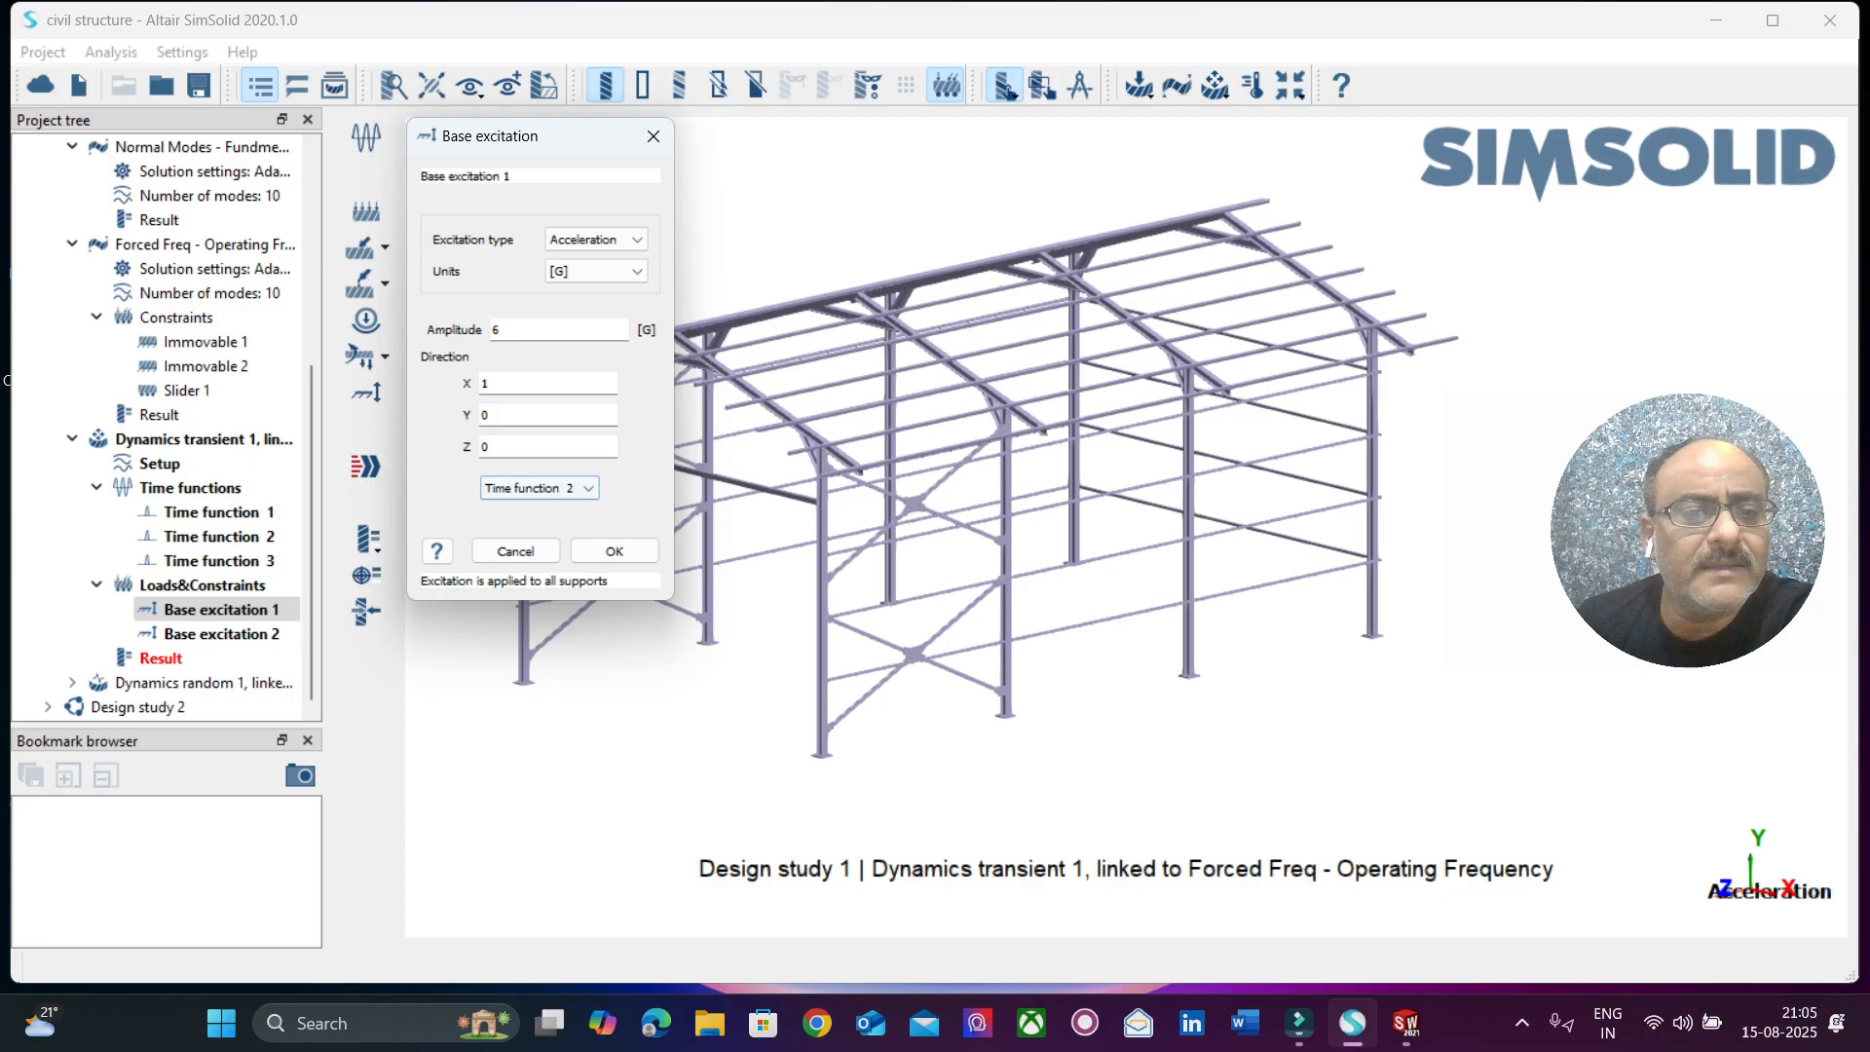
click(539, 488)
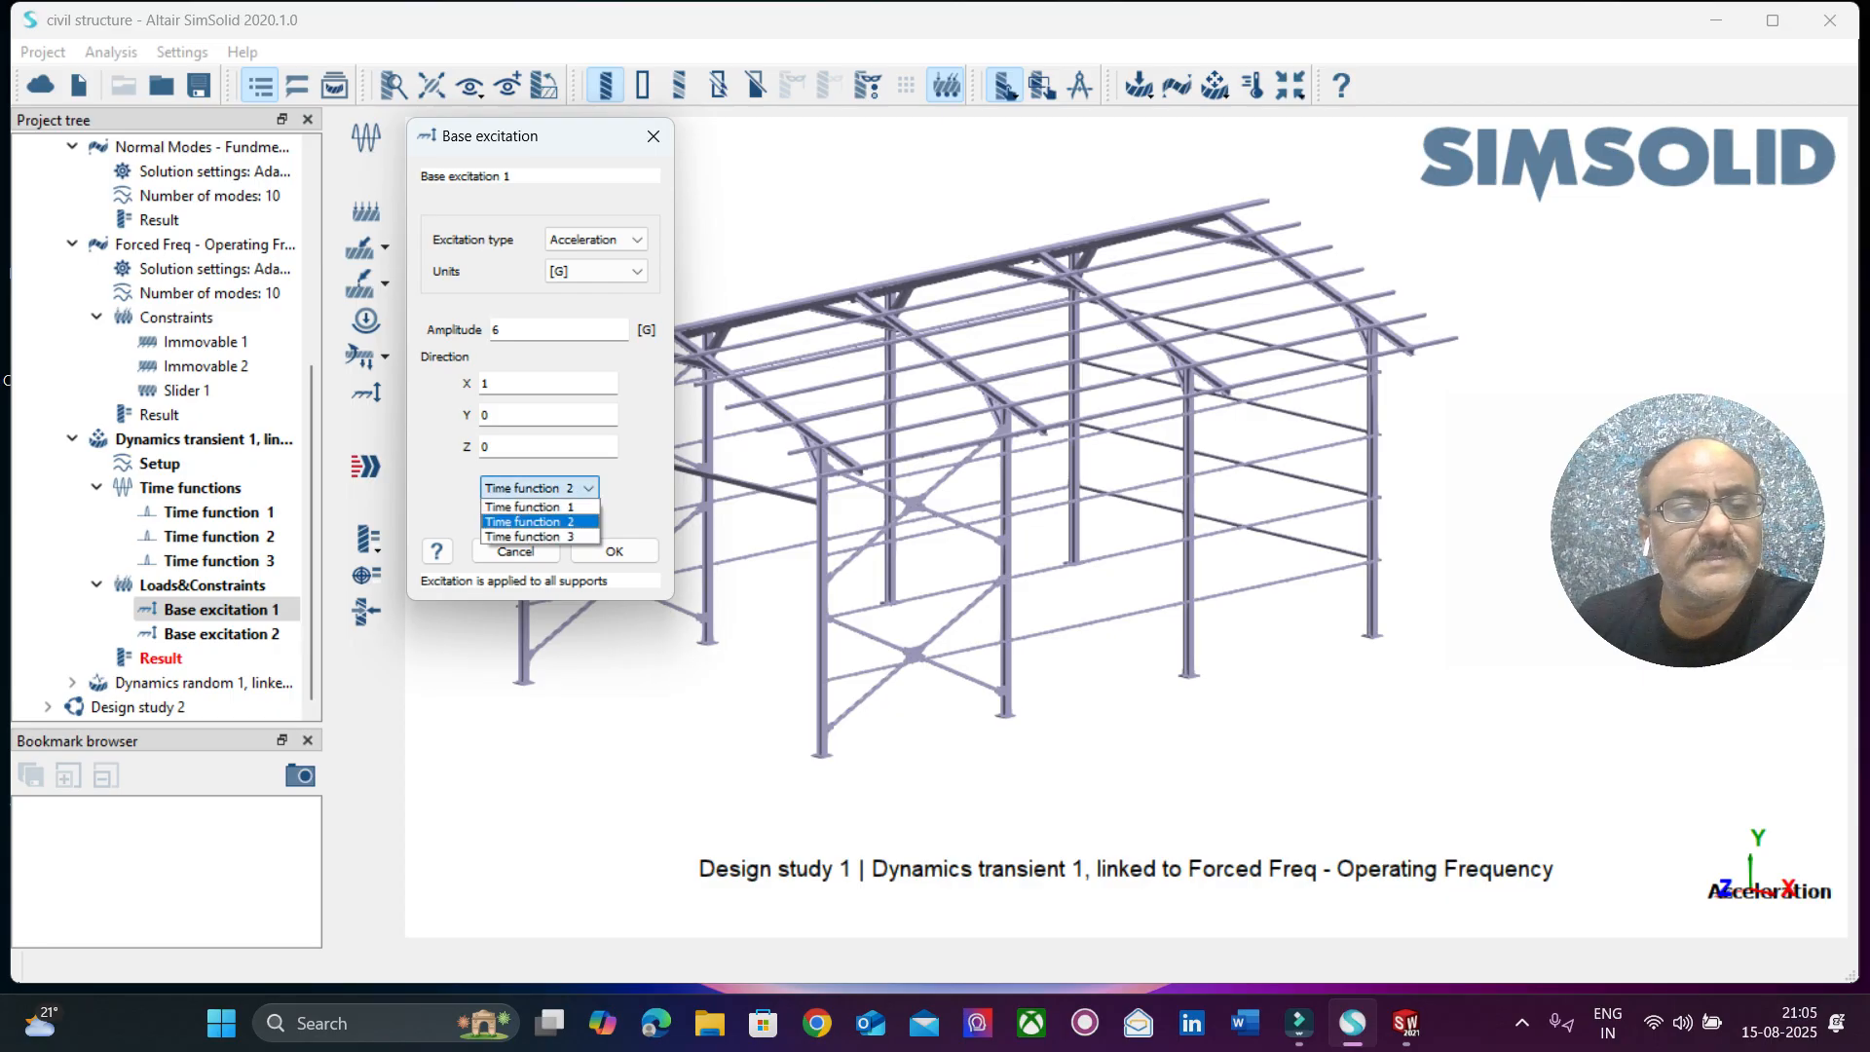
click(539, 522)
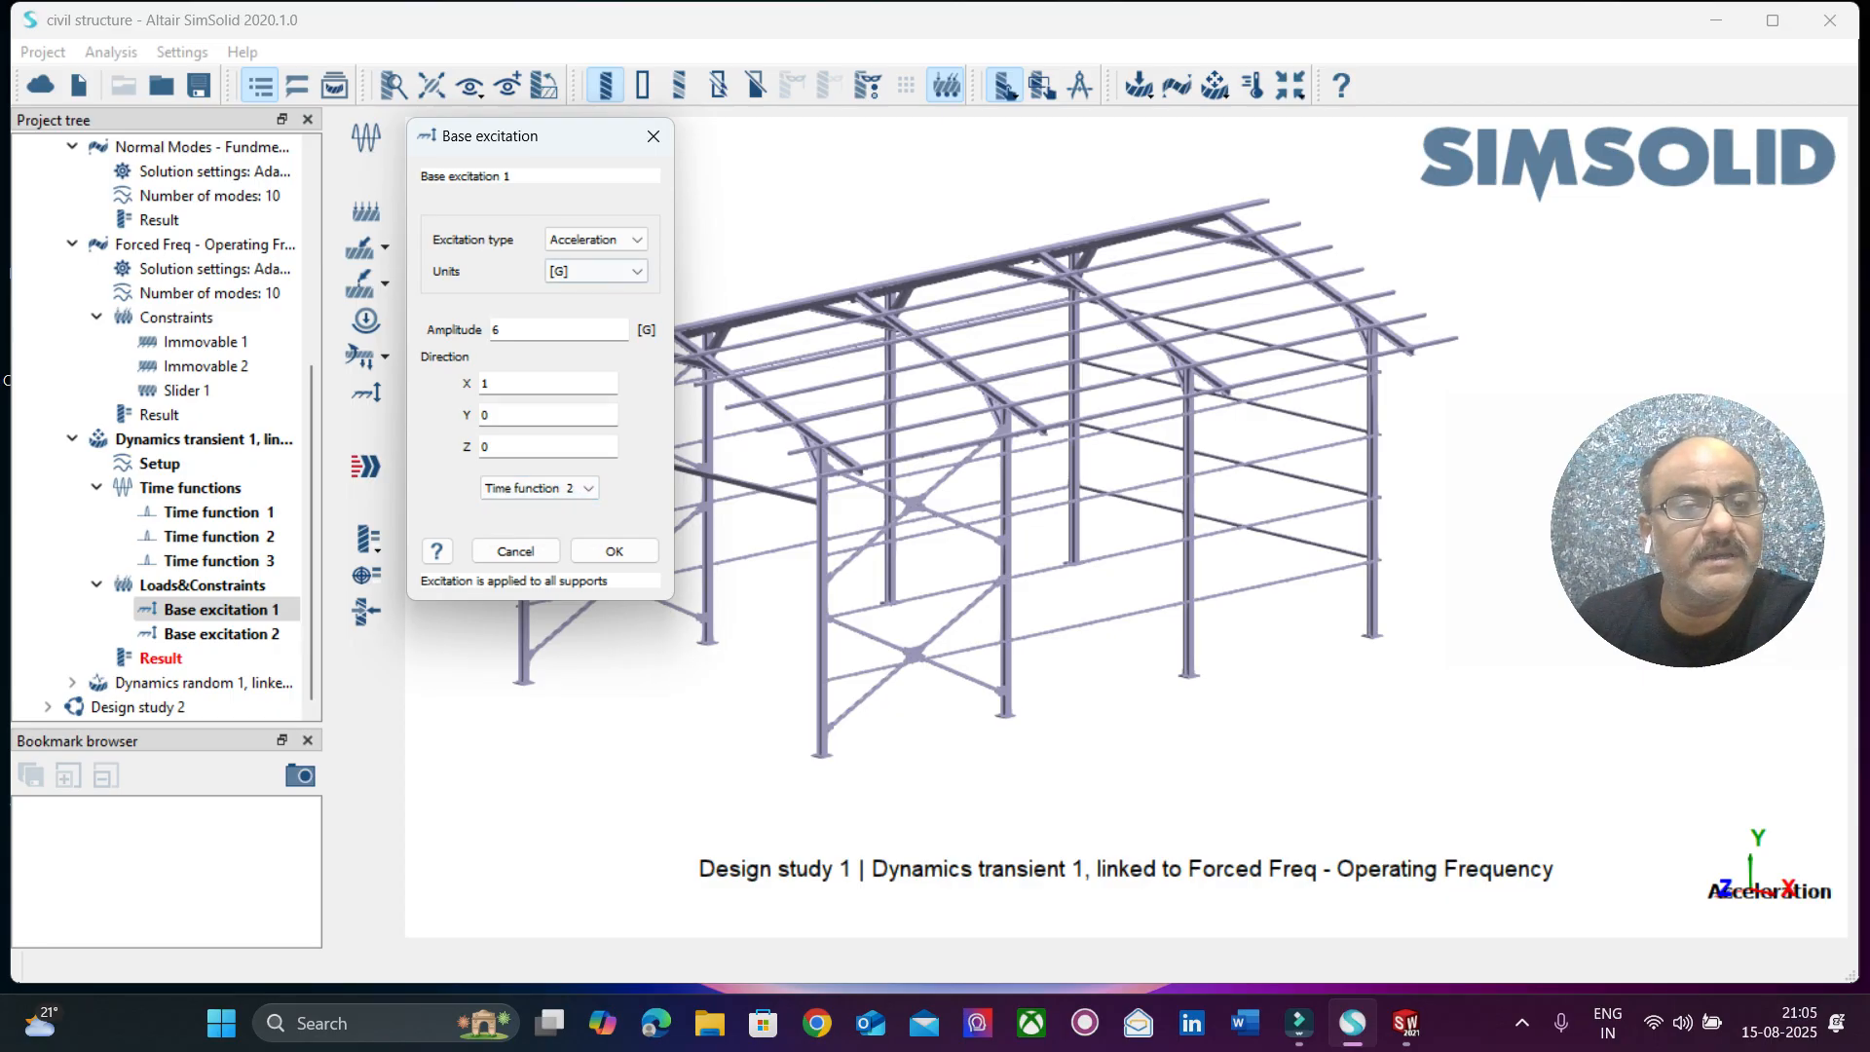
click(594, 239)
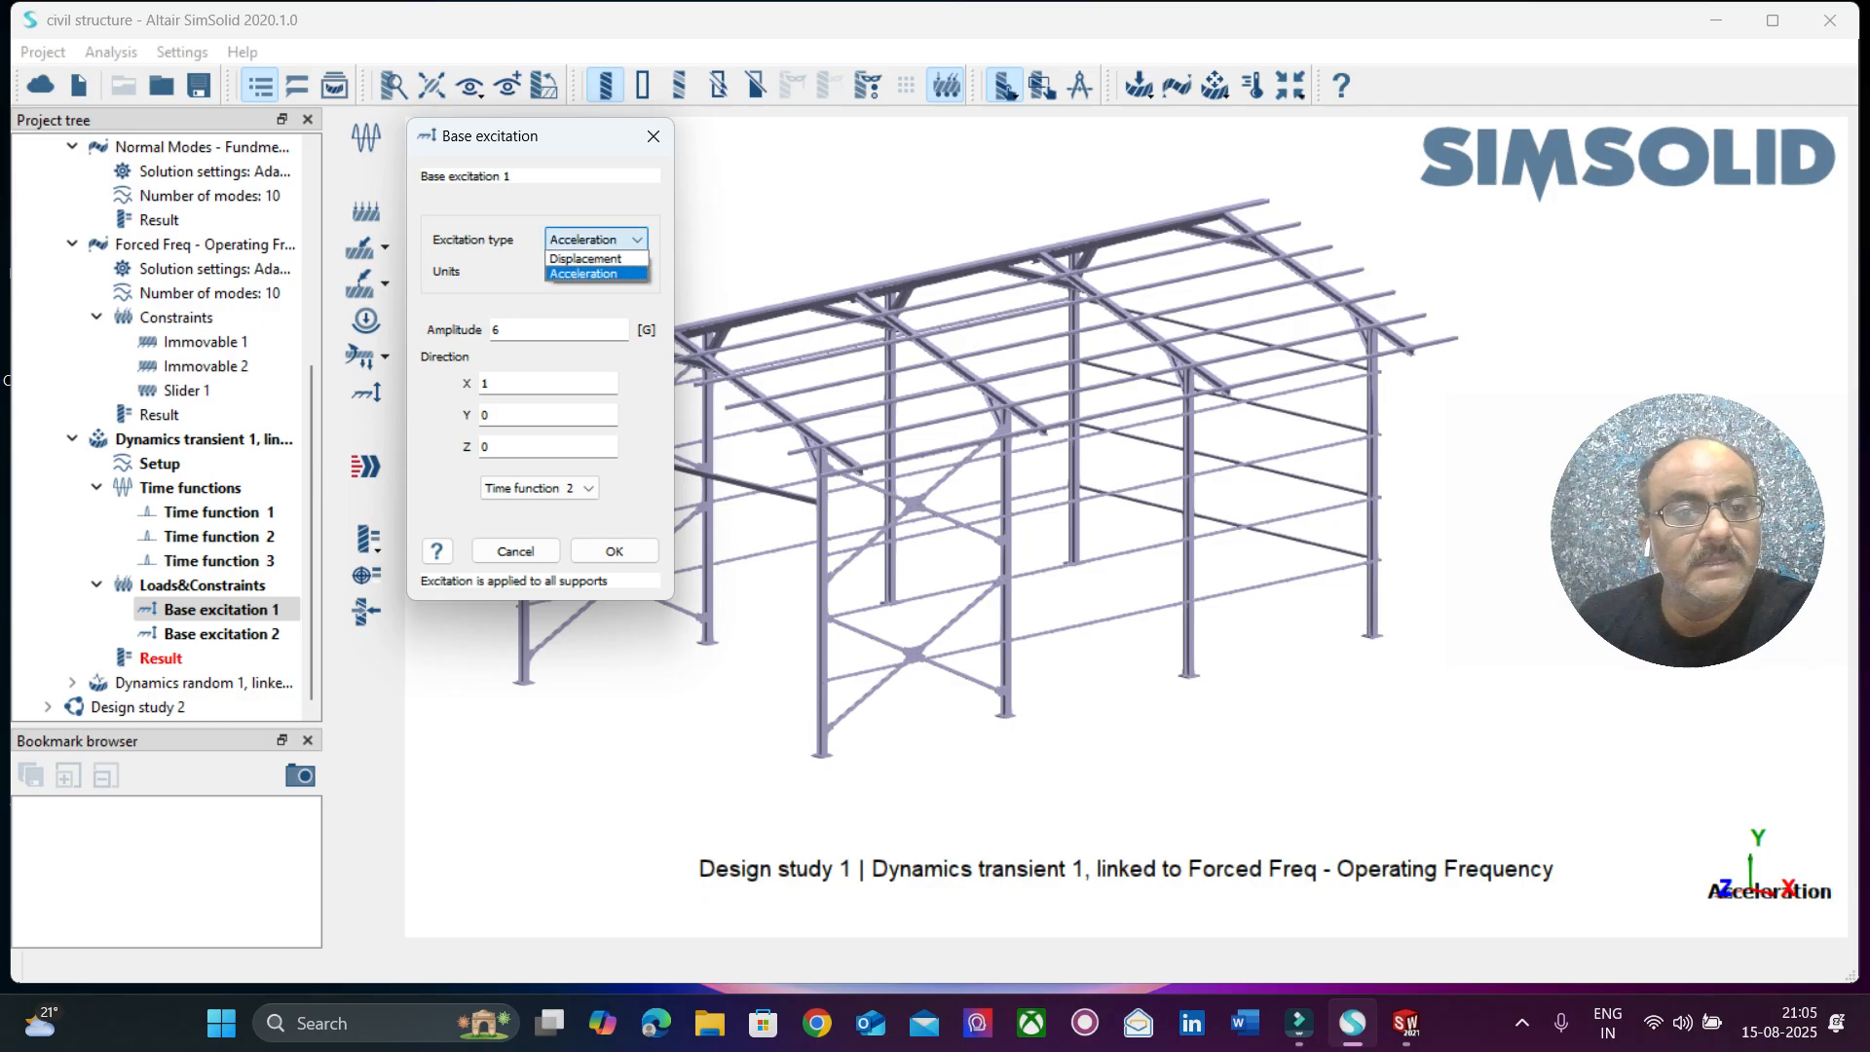
click(584, 259)
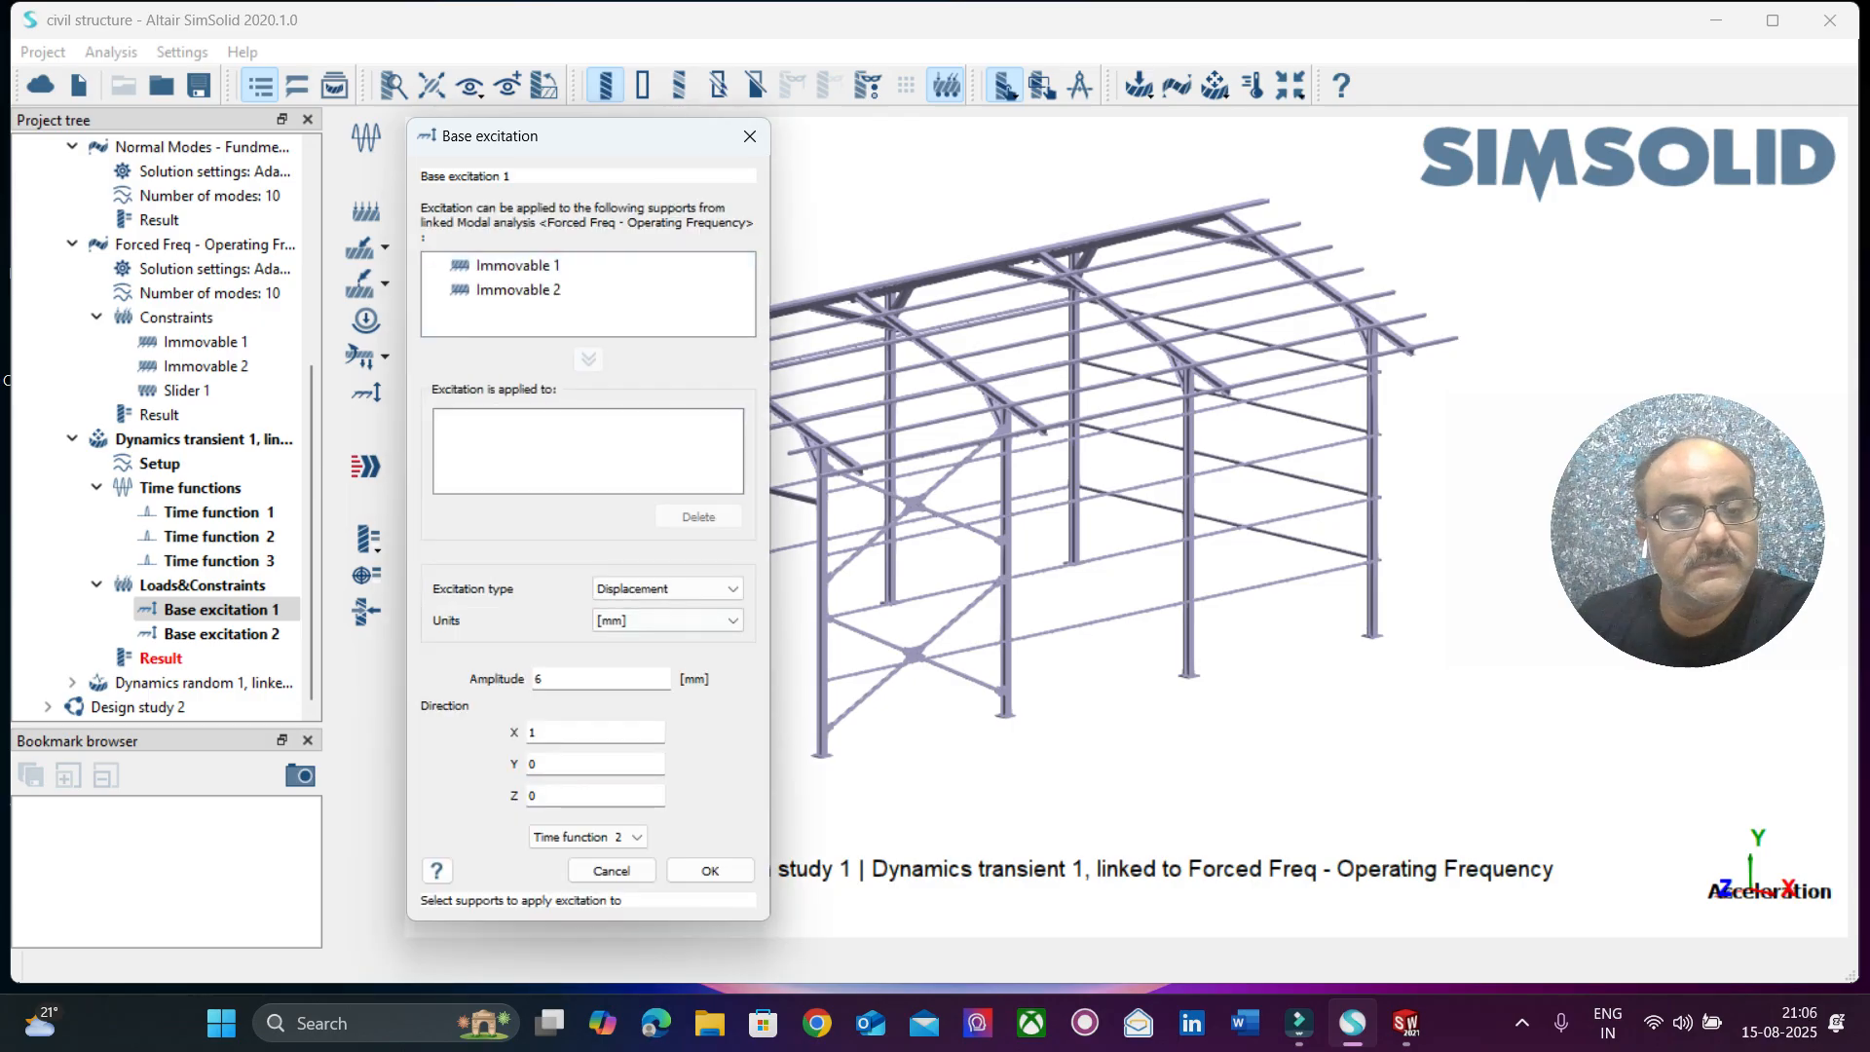
click(710, 869)
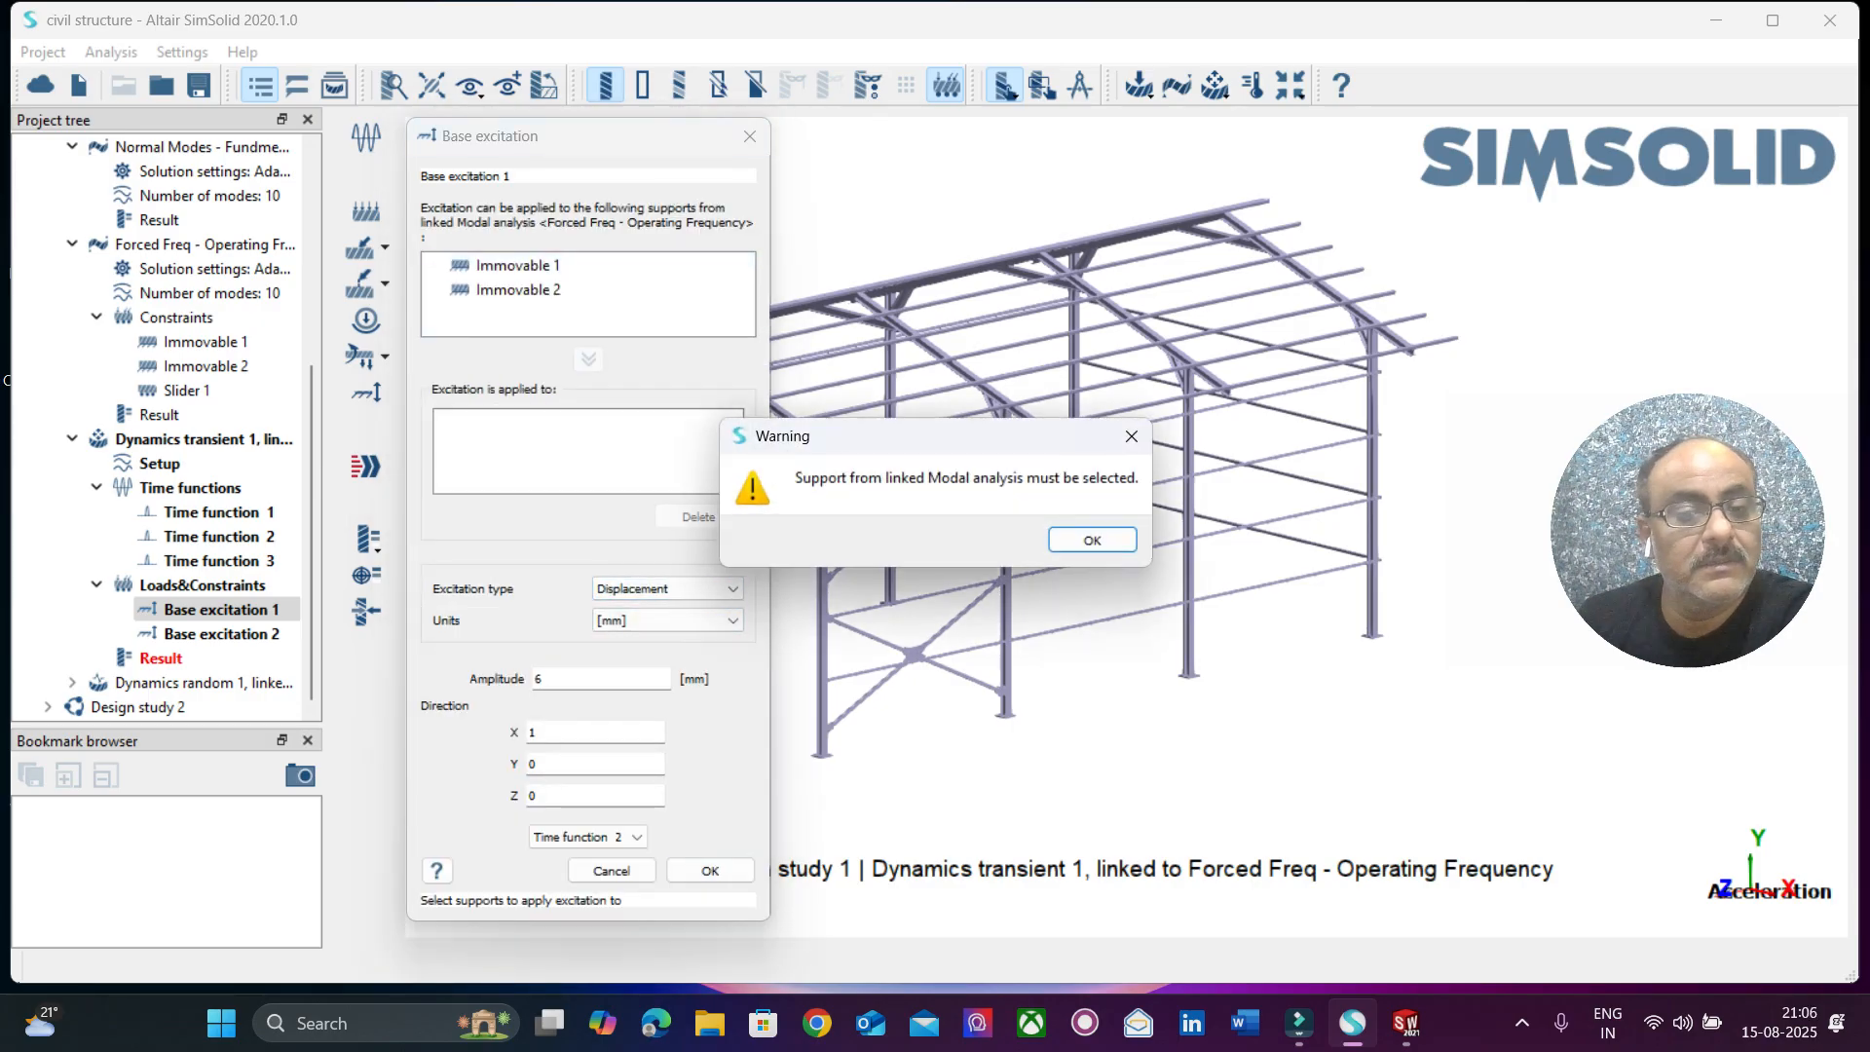
click(1092, 539)
click(518, 265)
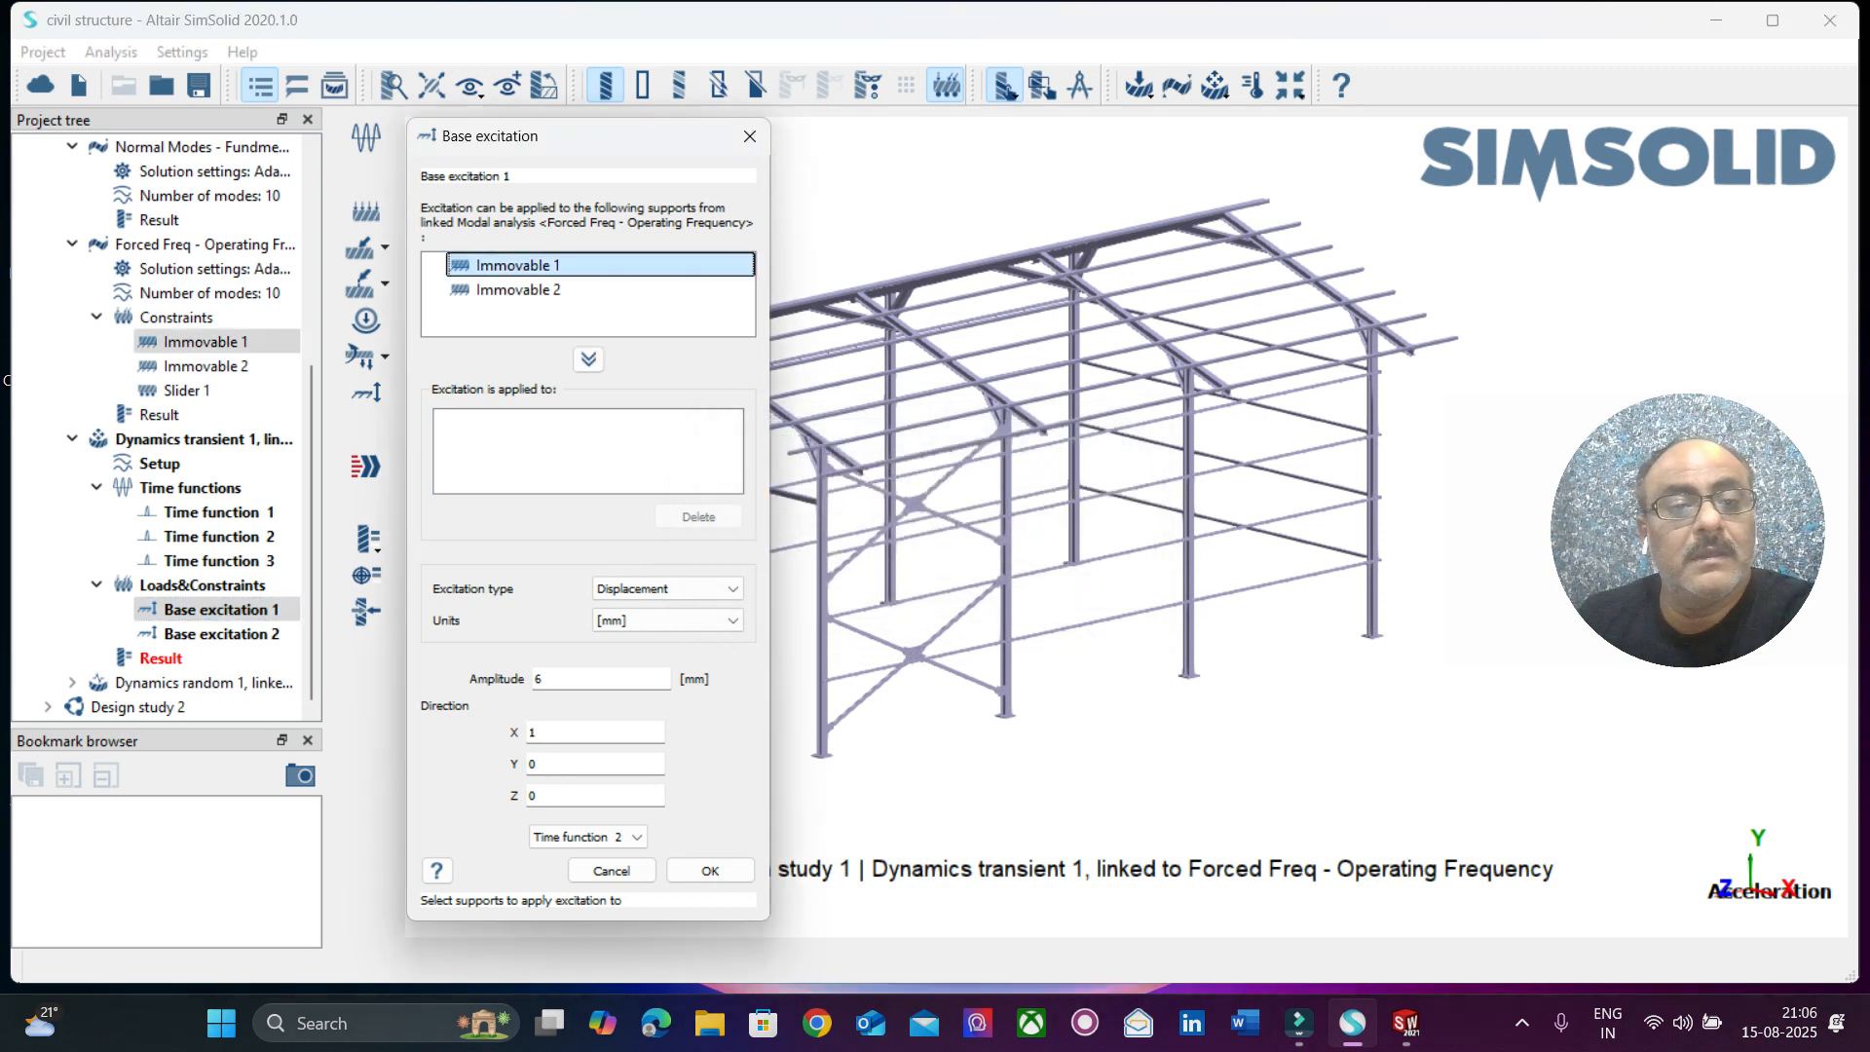
click(588, 358)
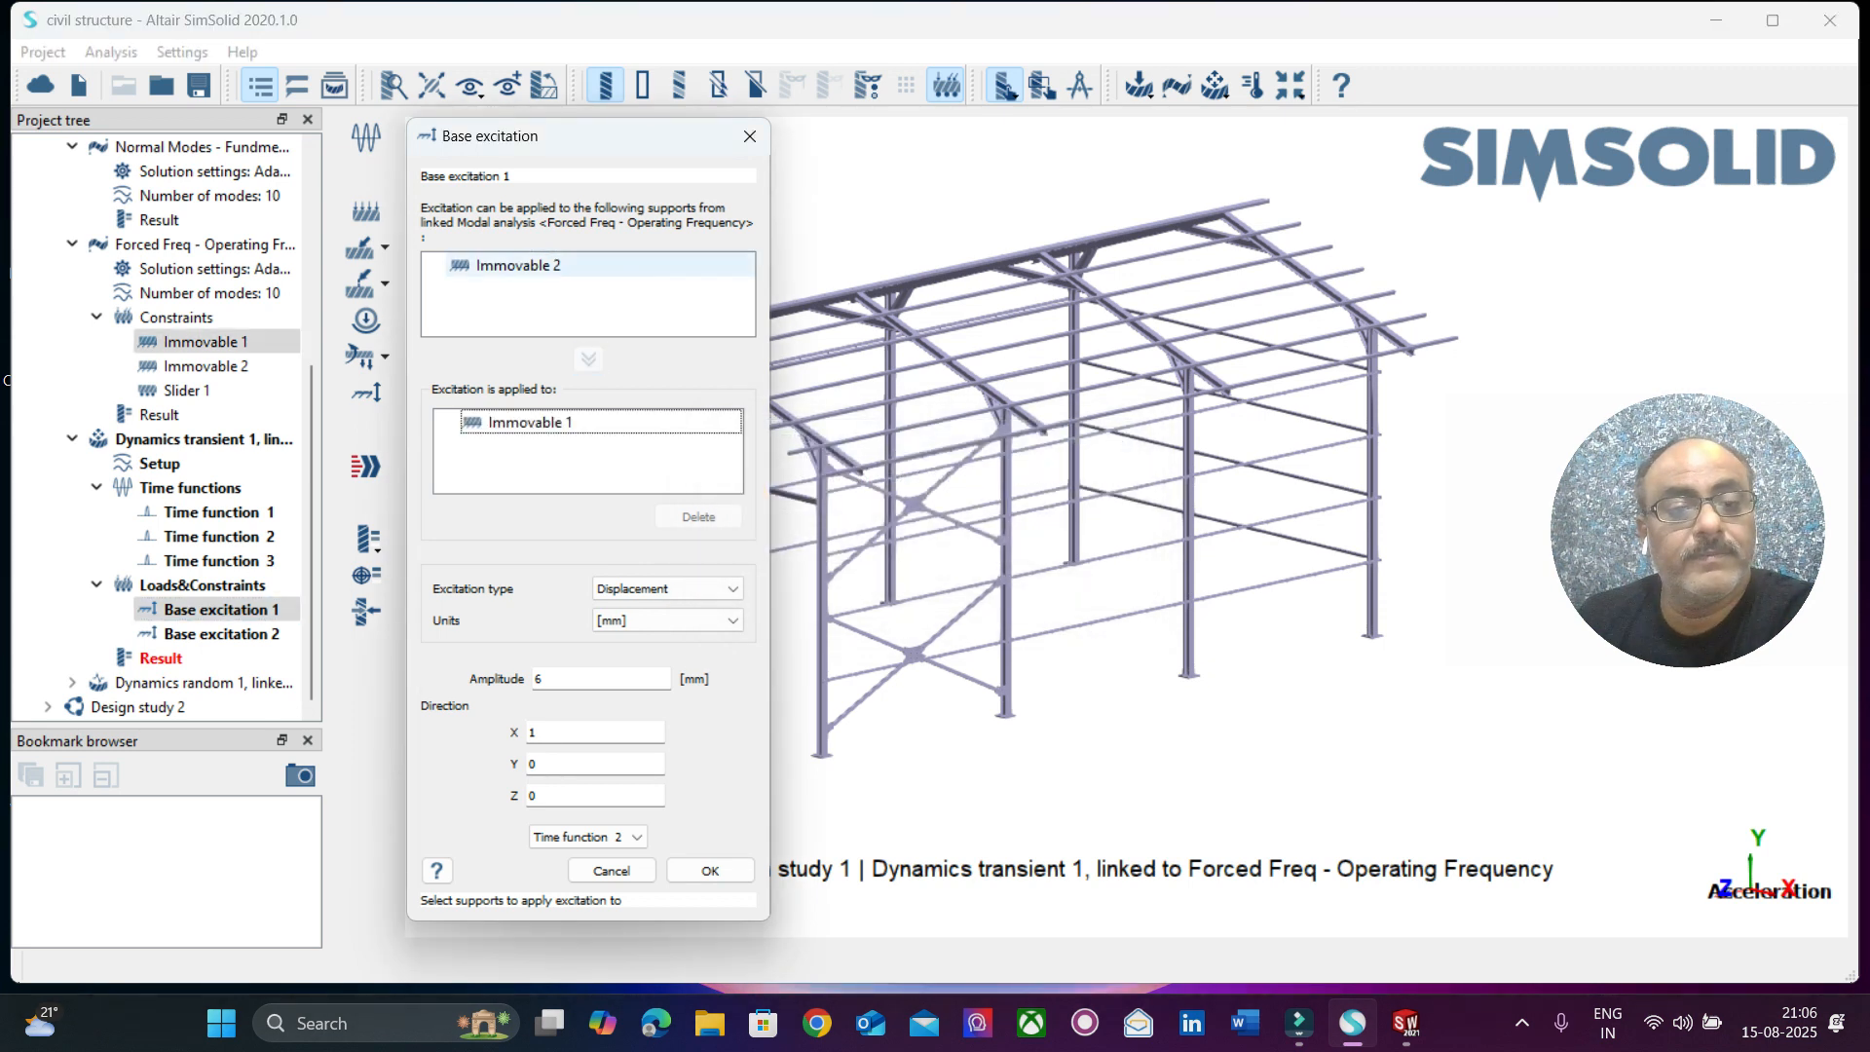
click(667, 589)
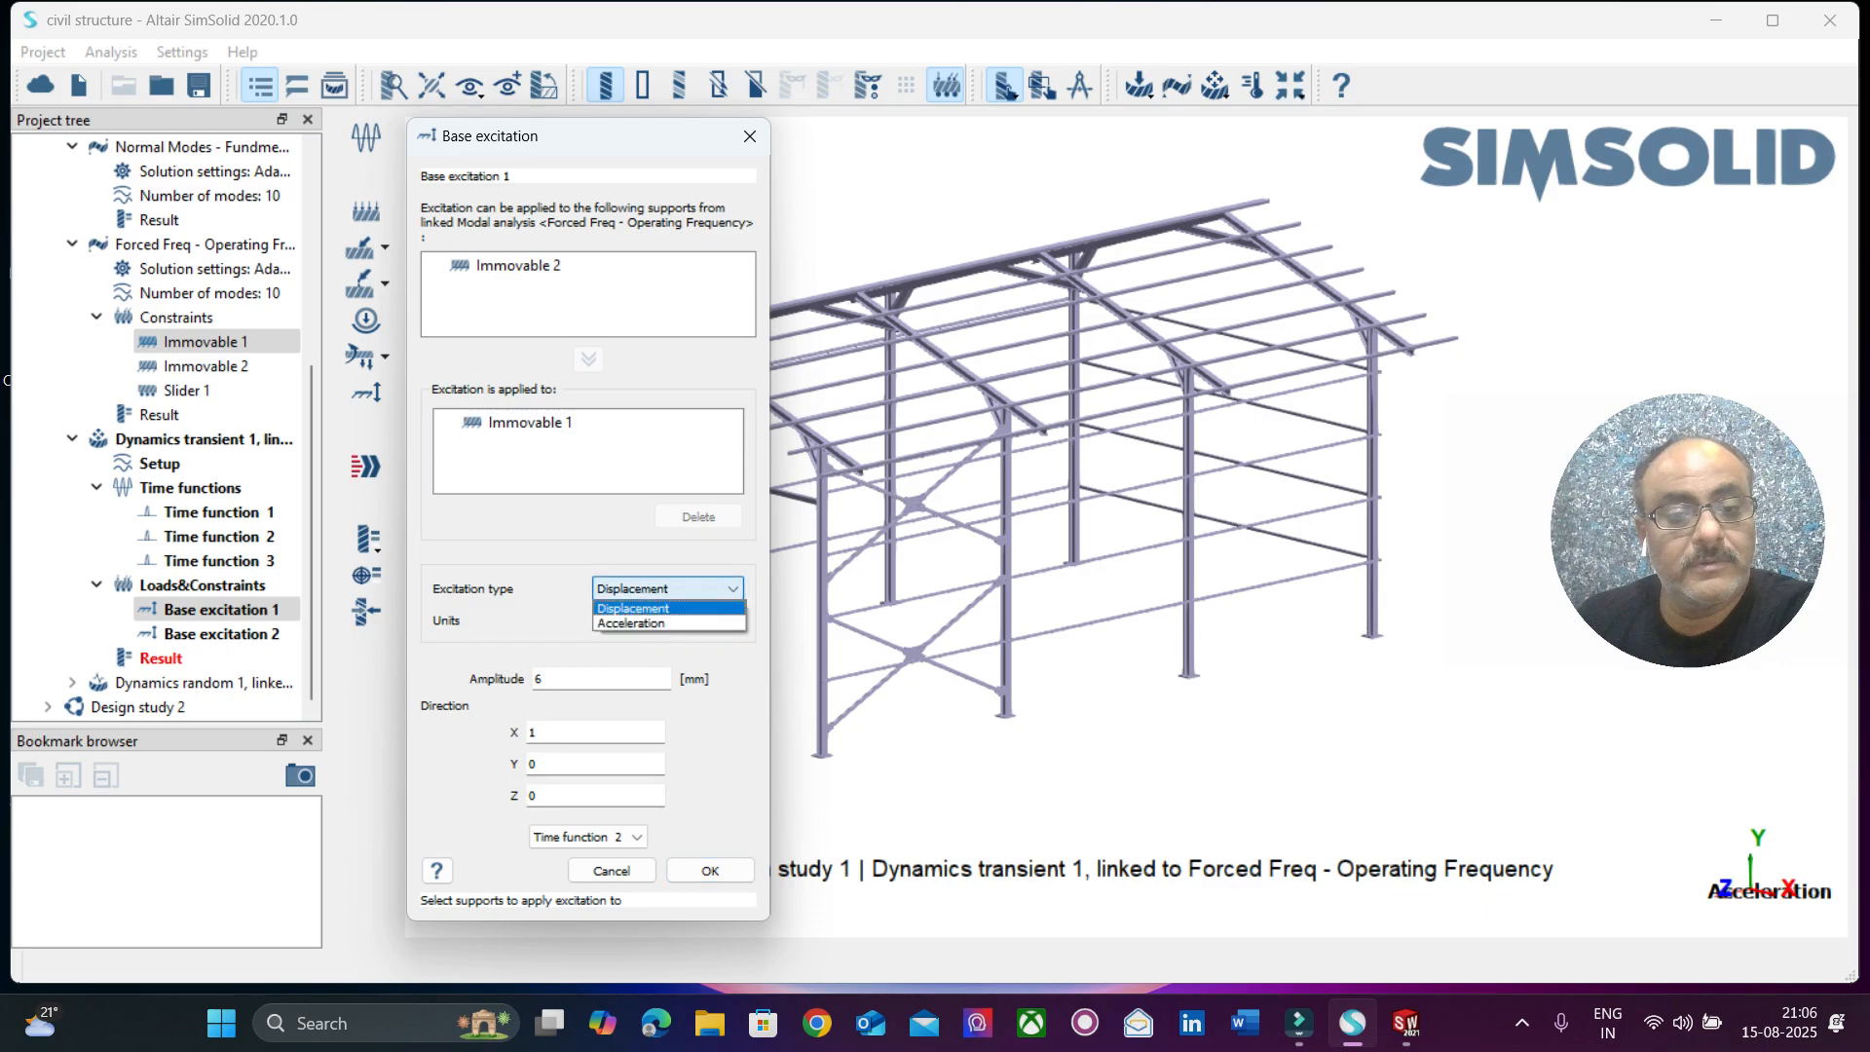
click(631, 624)
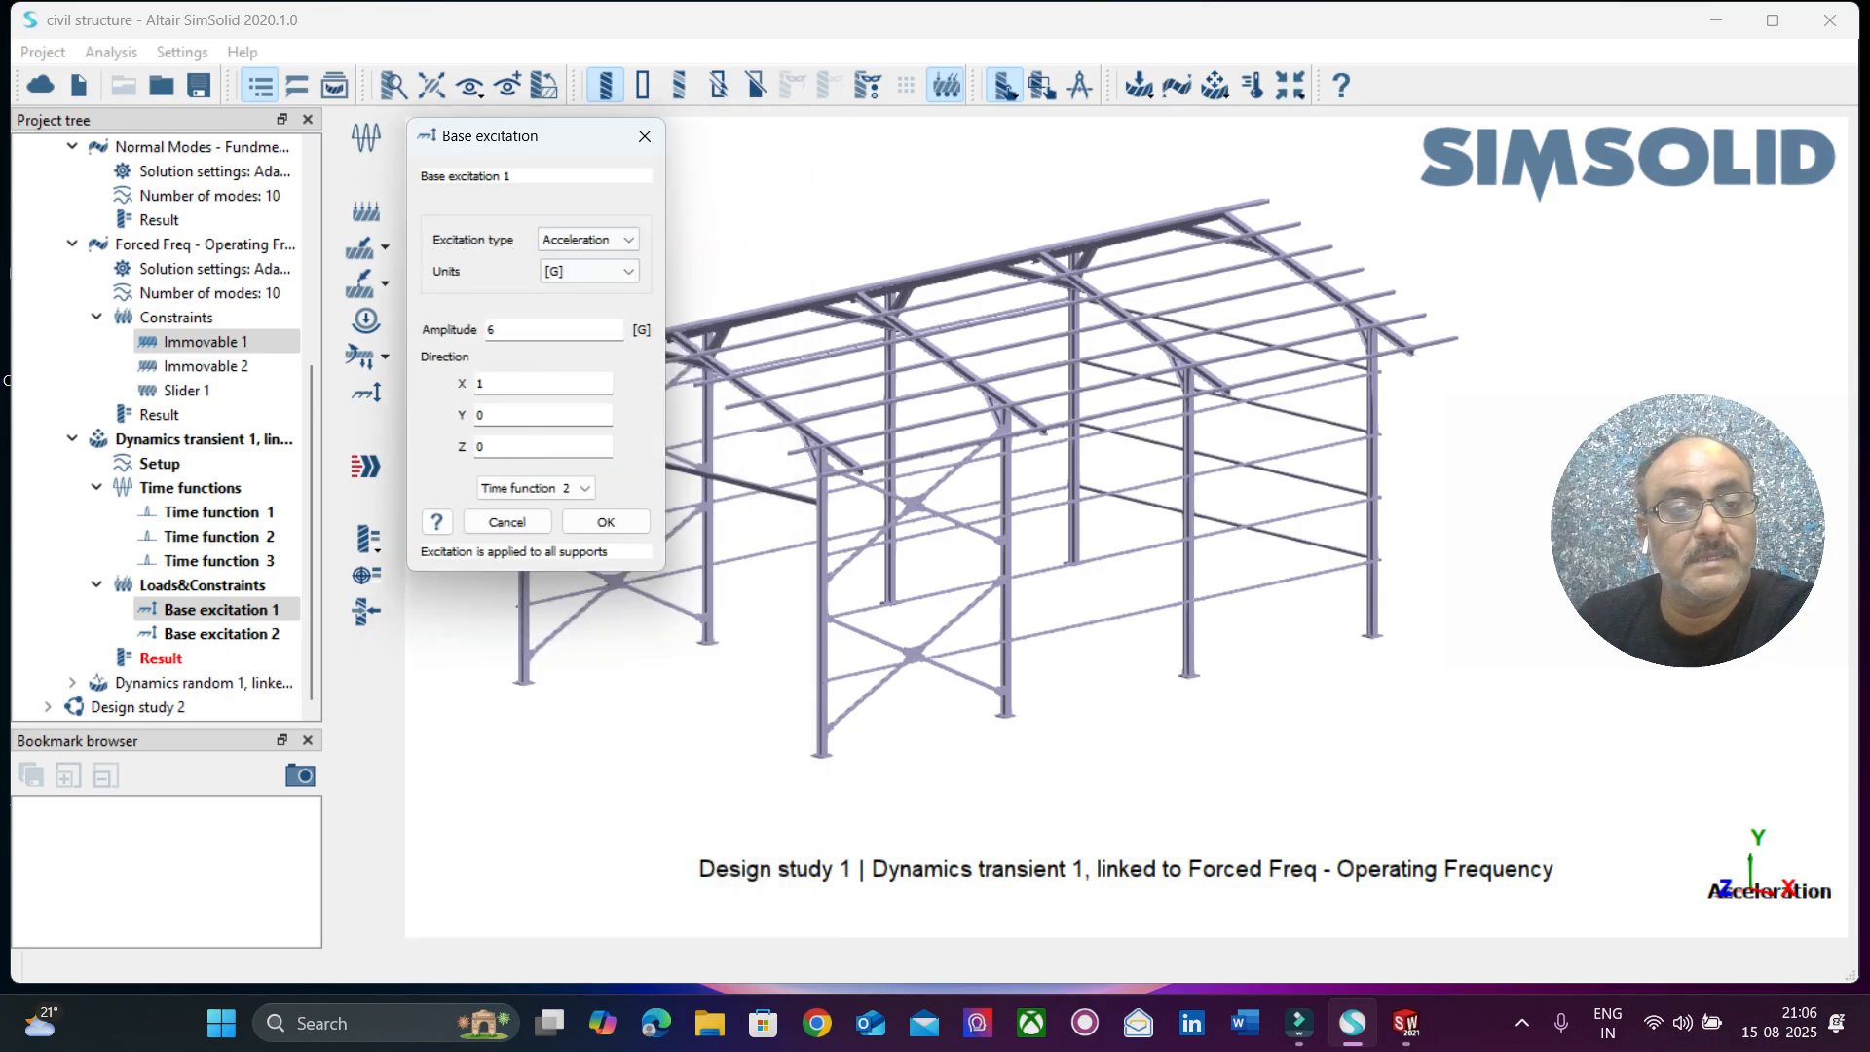
click(605, 522)
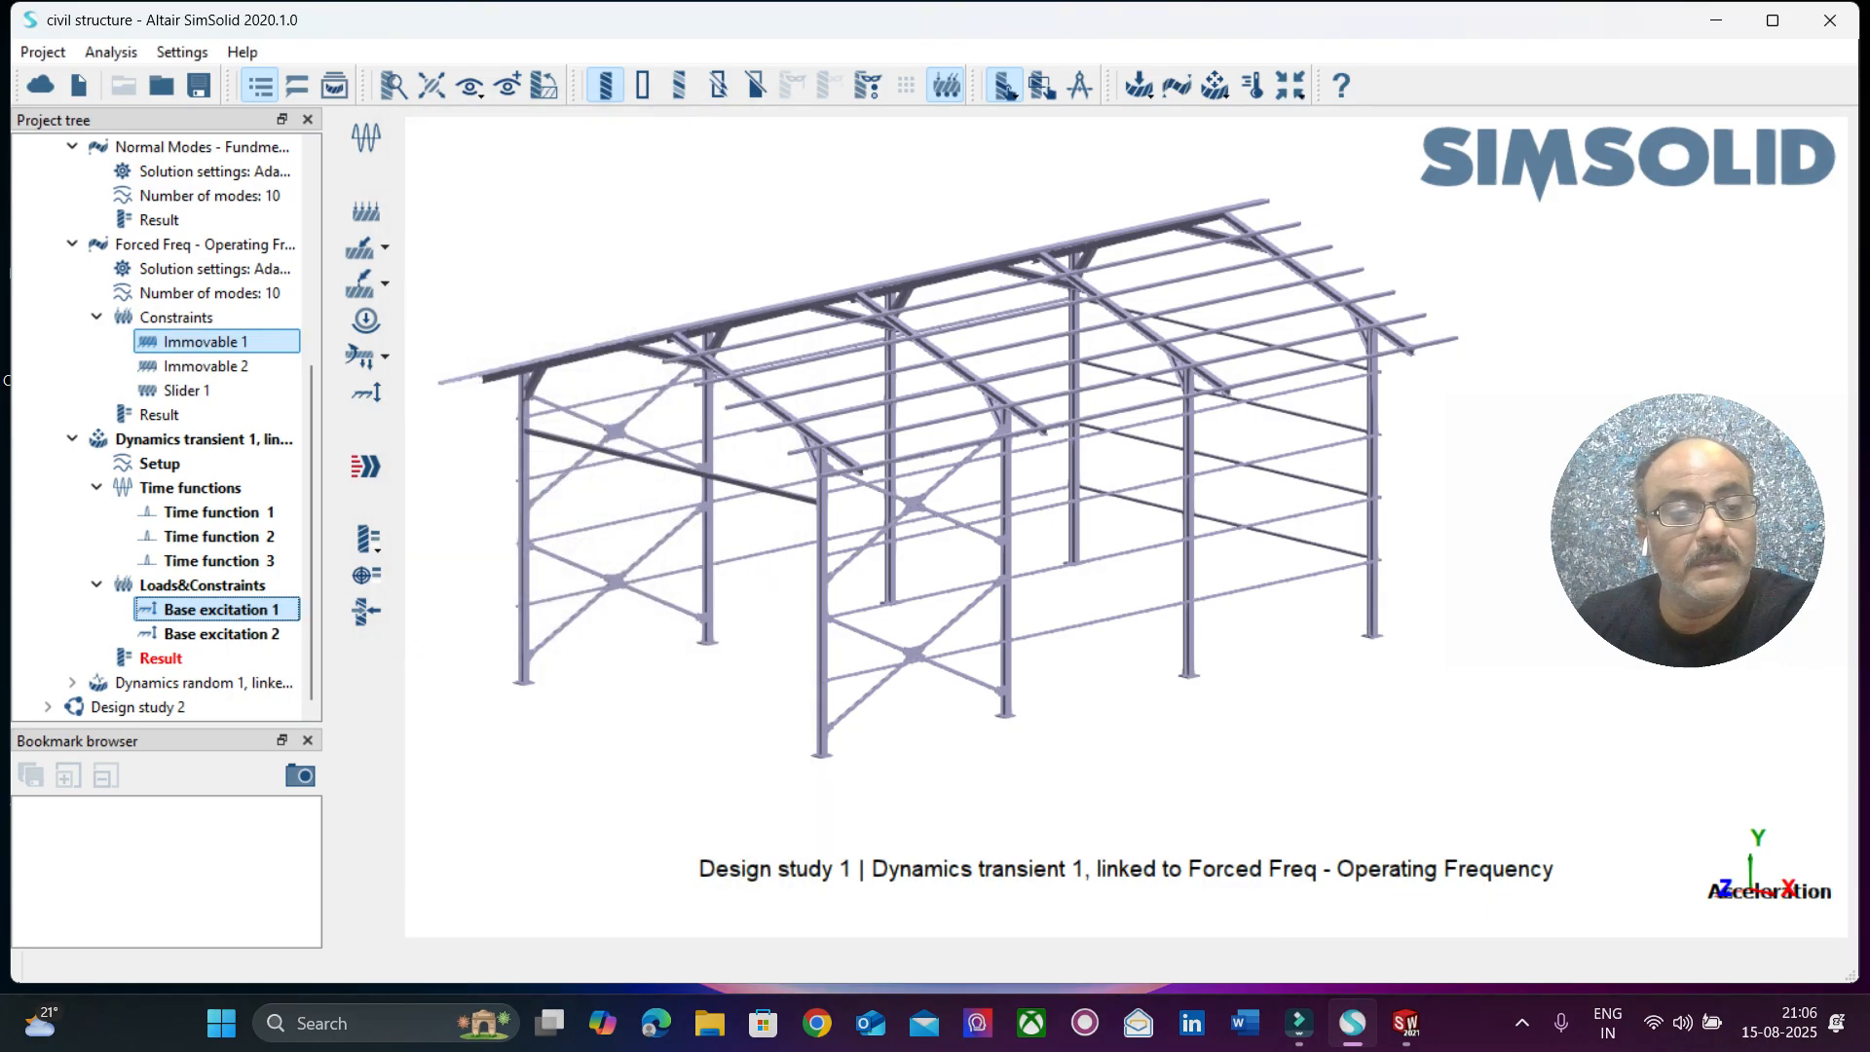
Set Base excitation 2 to displacement, apply it to support Immovable 2, and try to solve the transient analysis.
click(221, 634)
right_click(255, 634)
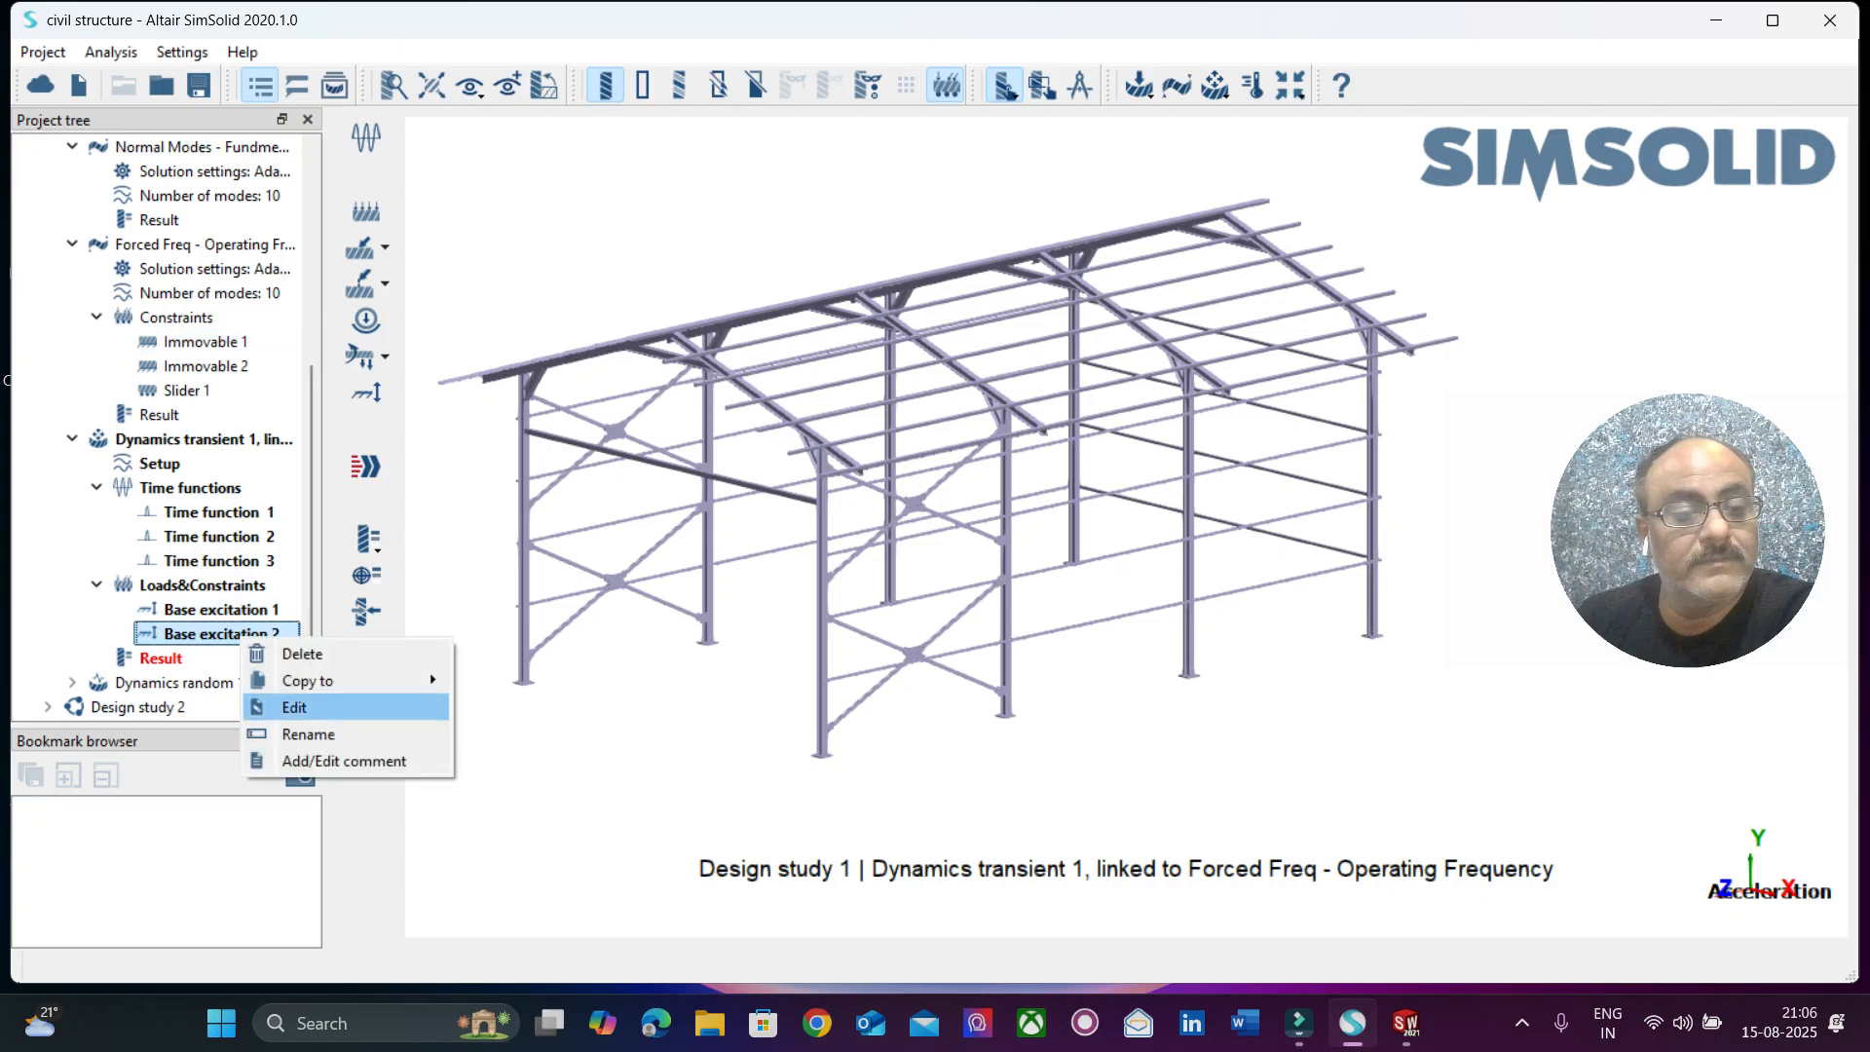
click(284, 707)
click(595, 240)
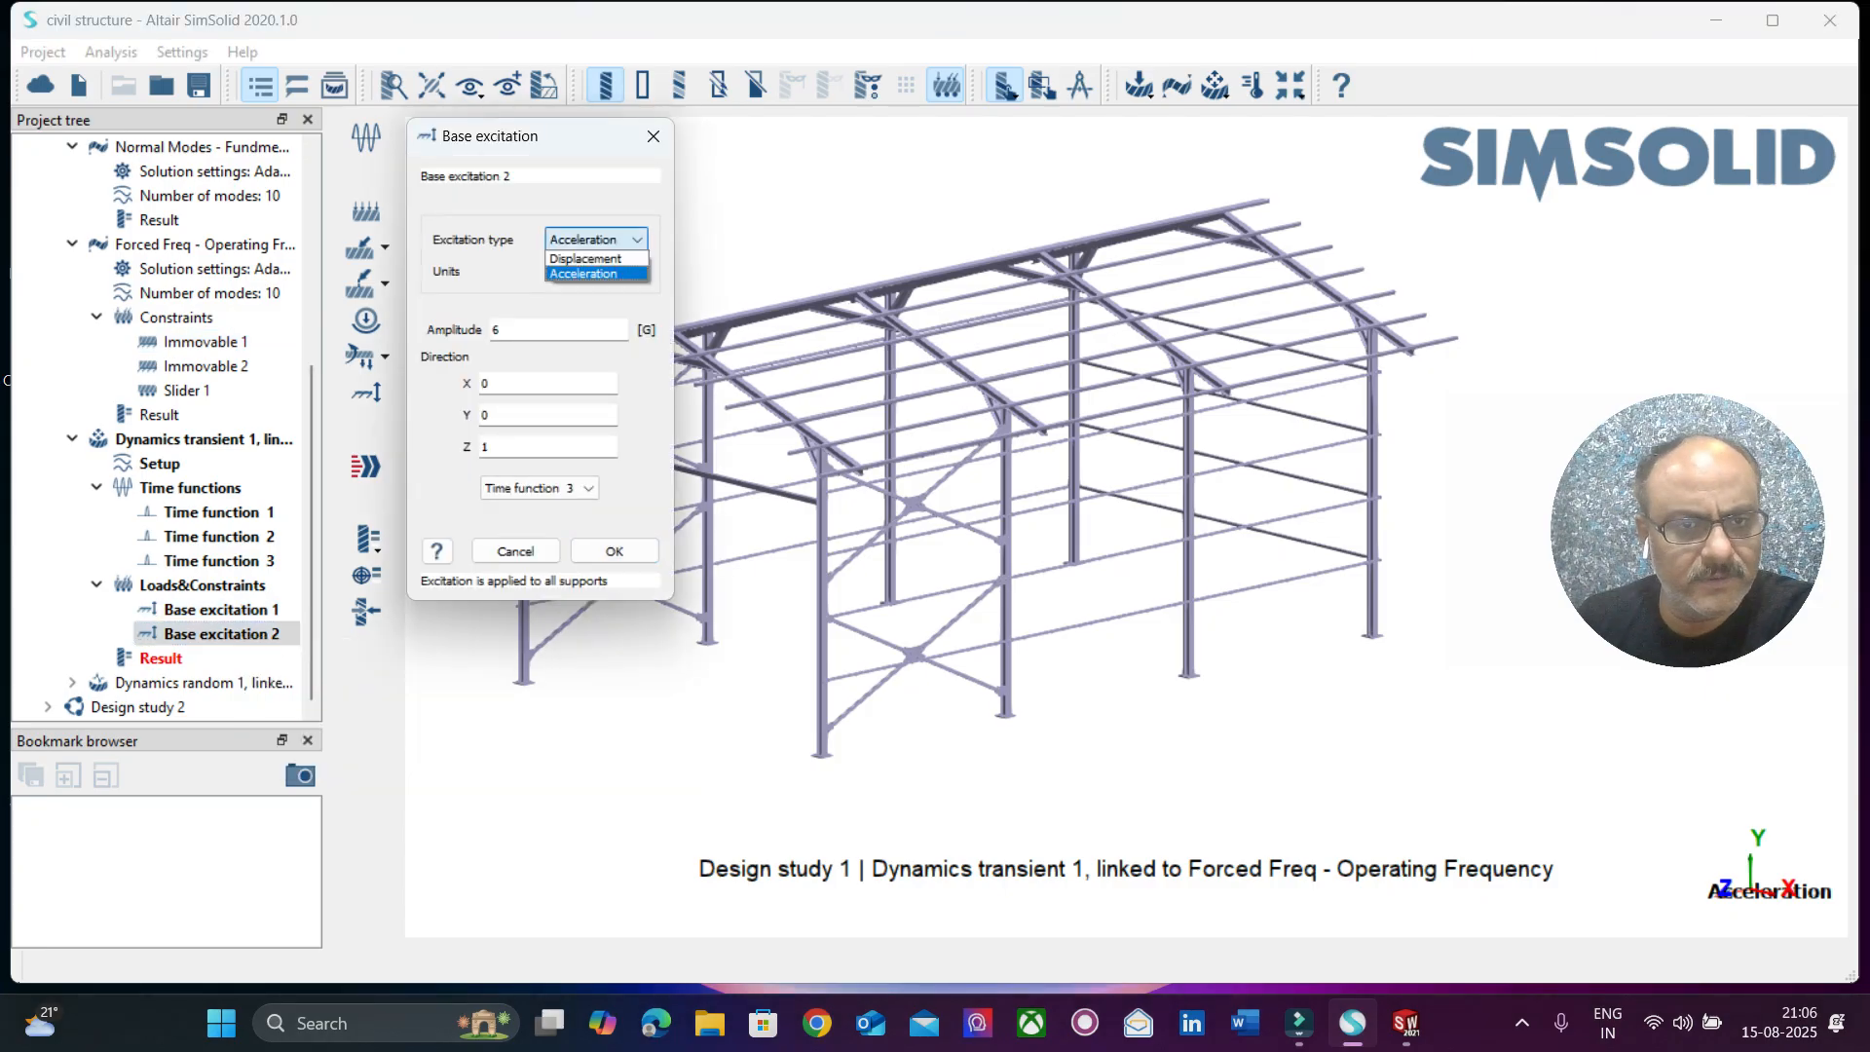
click(589, 260)
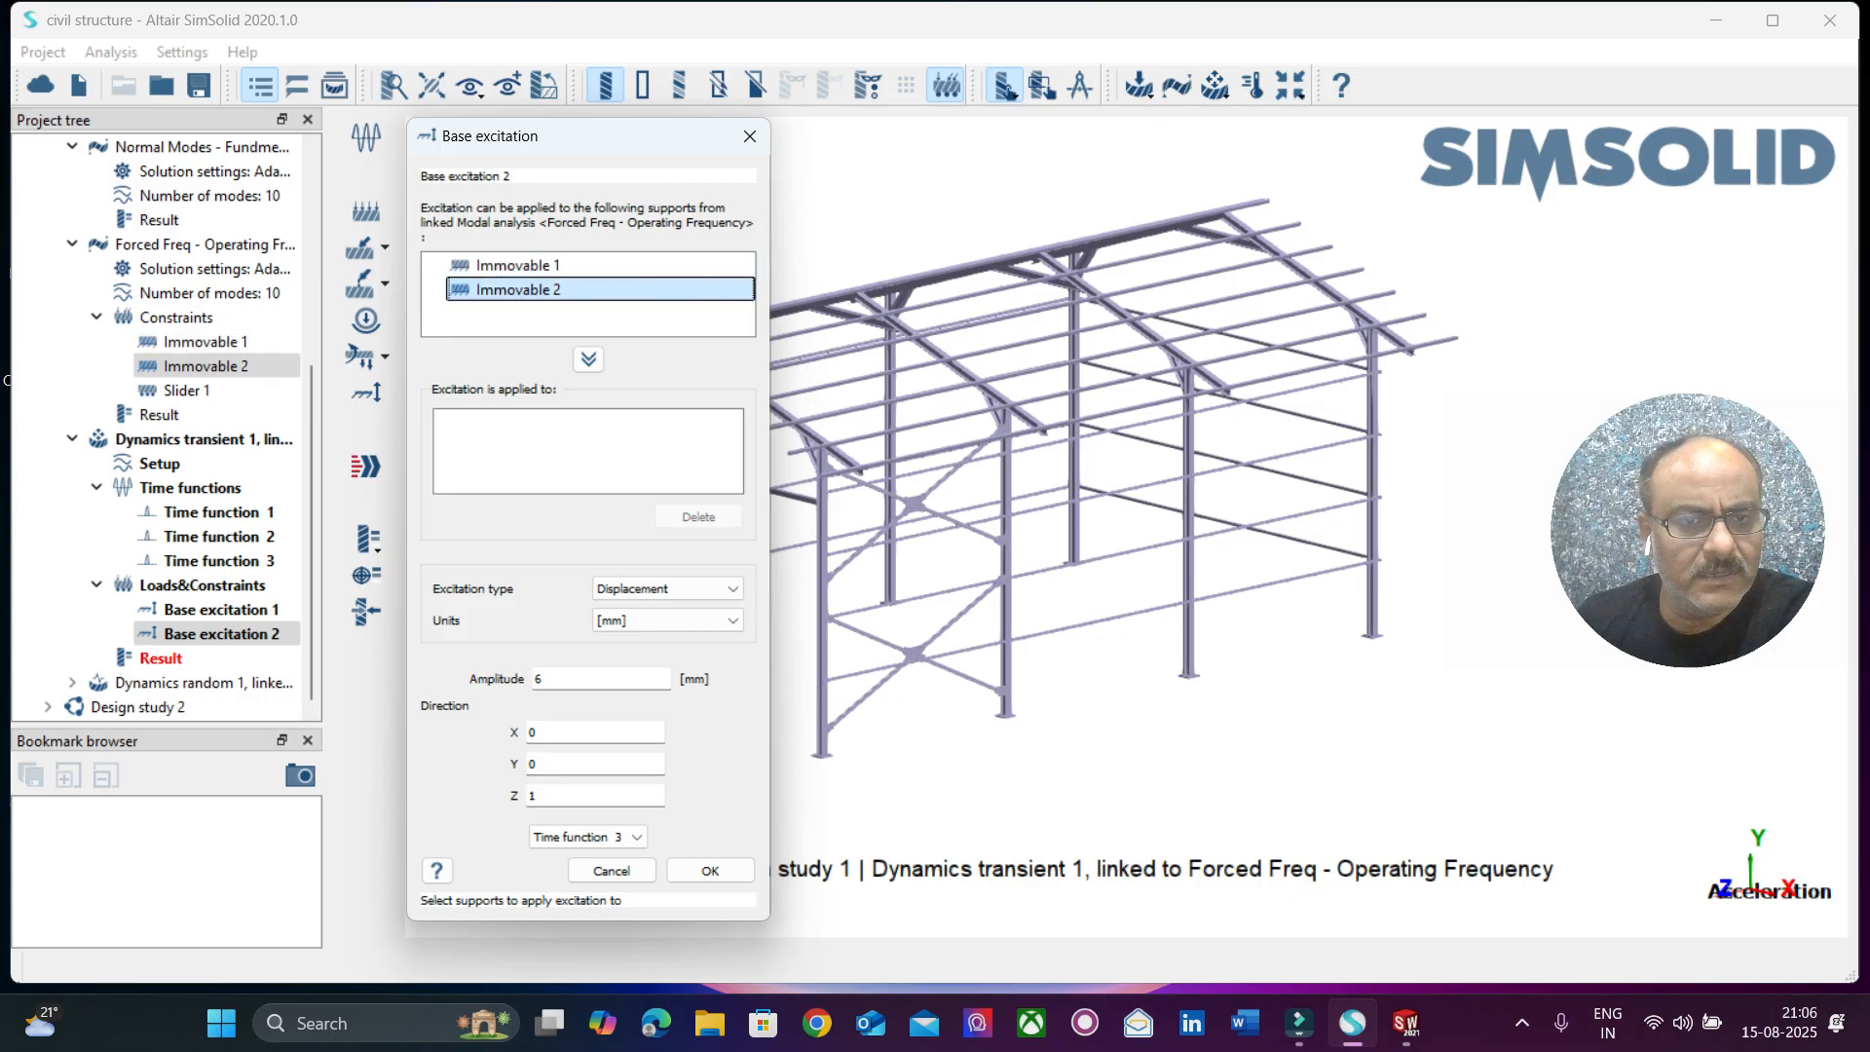
click(545, 290)
click(588, 359)
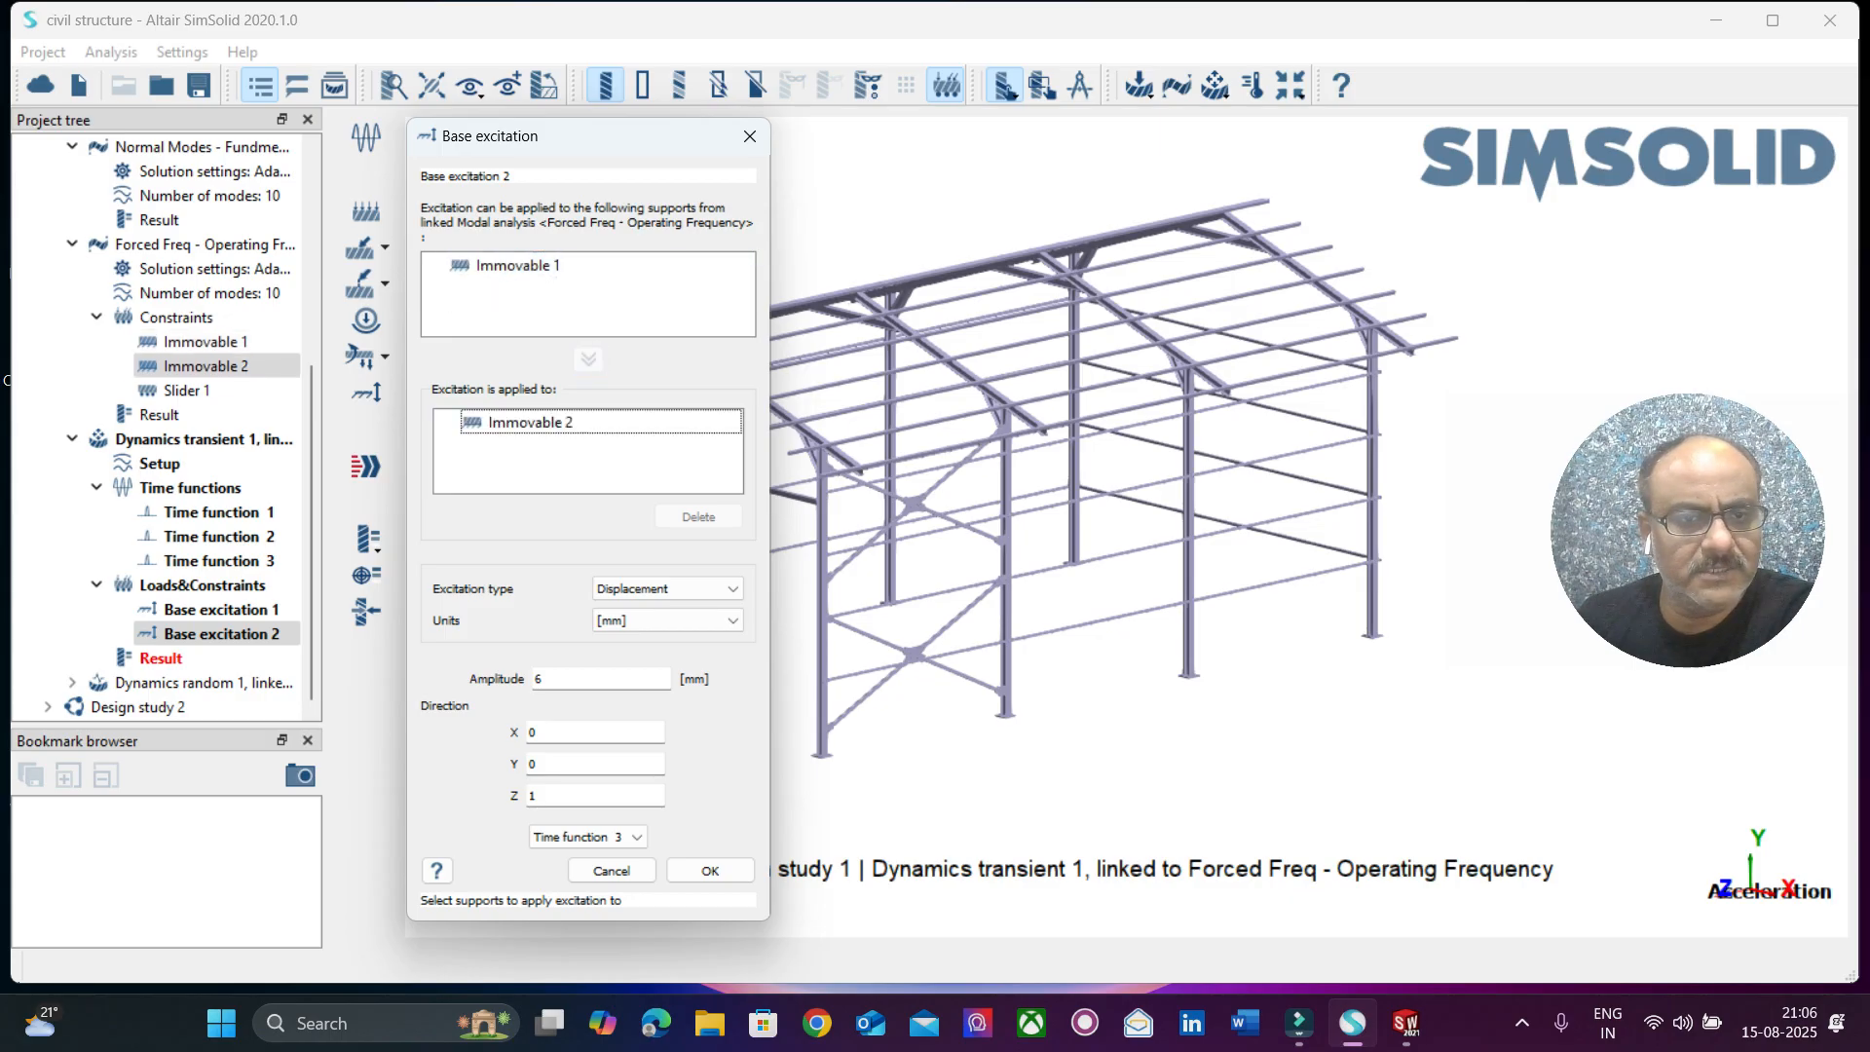
click(710, 870)
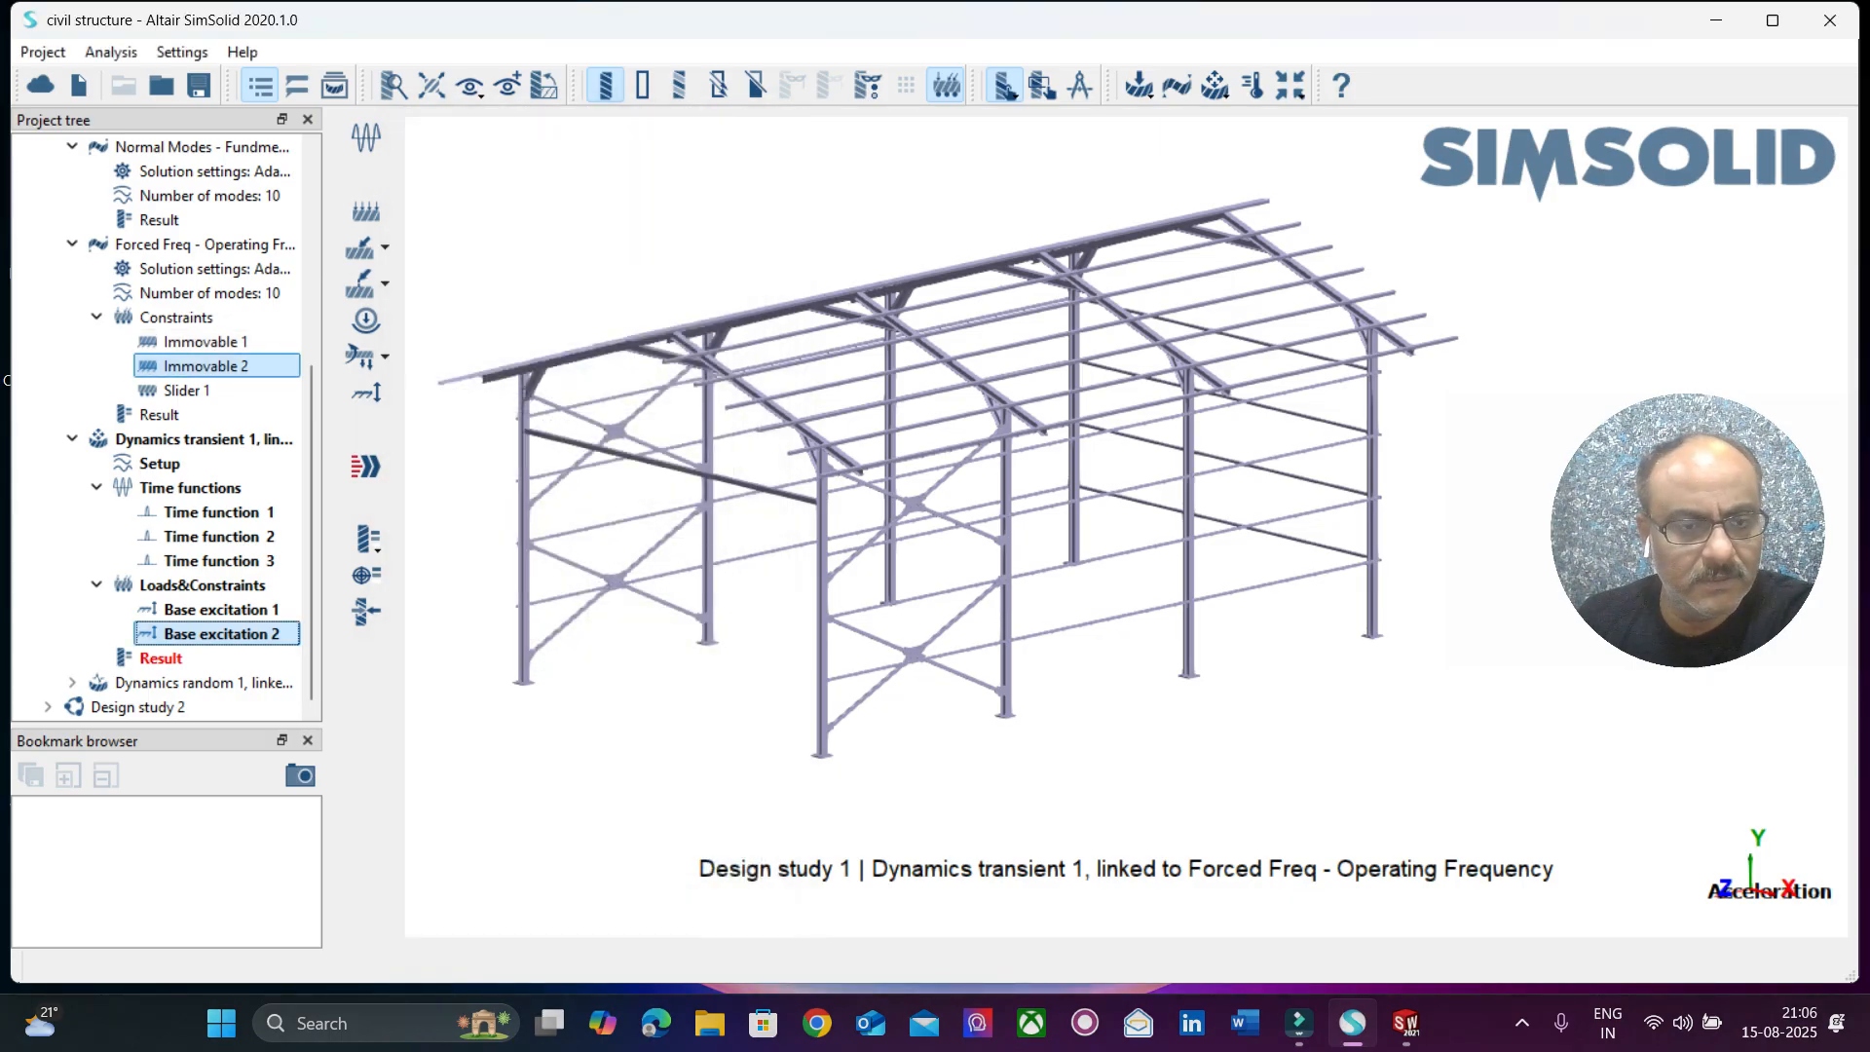
click(366, 467)
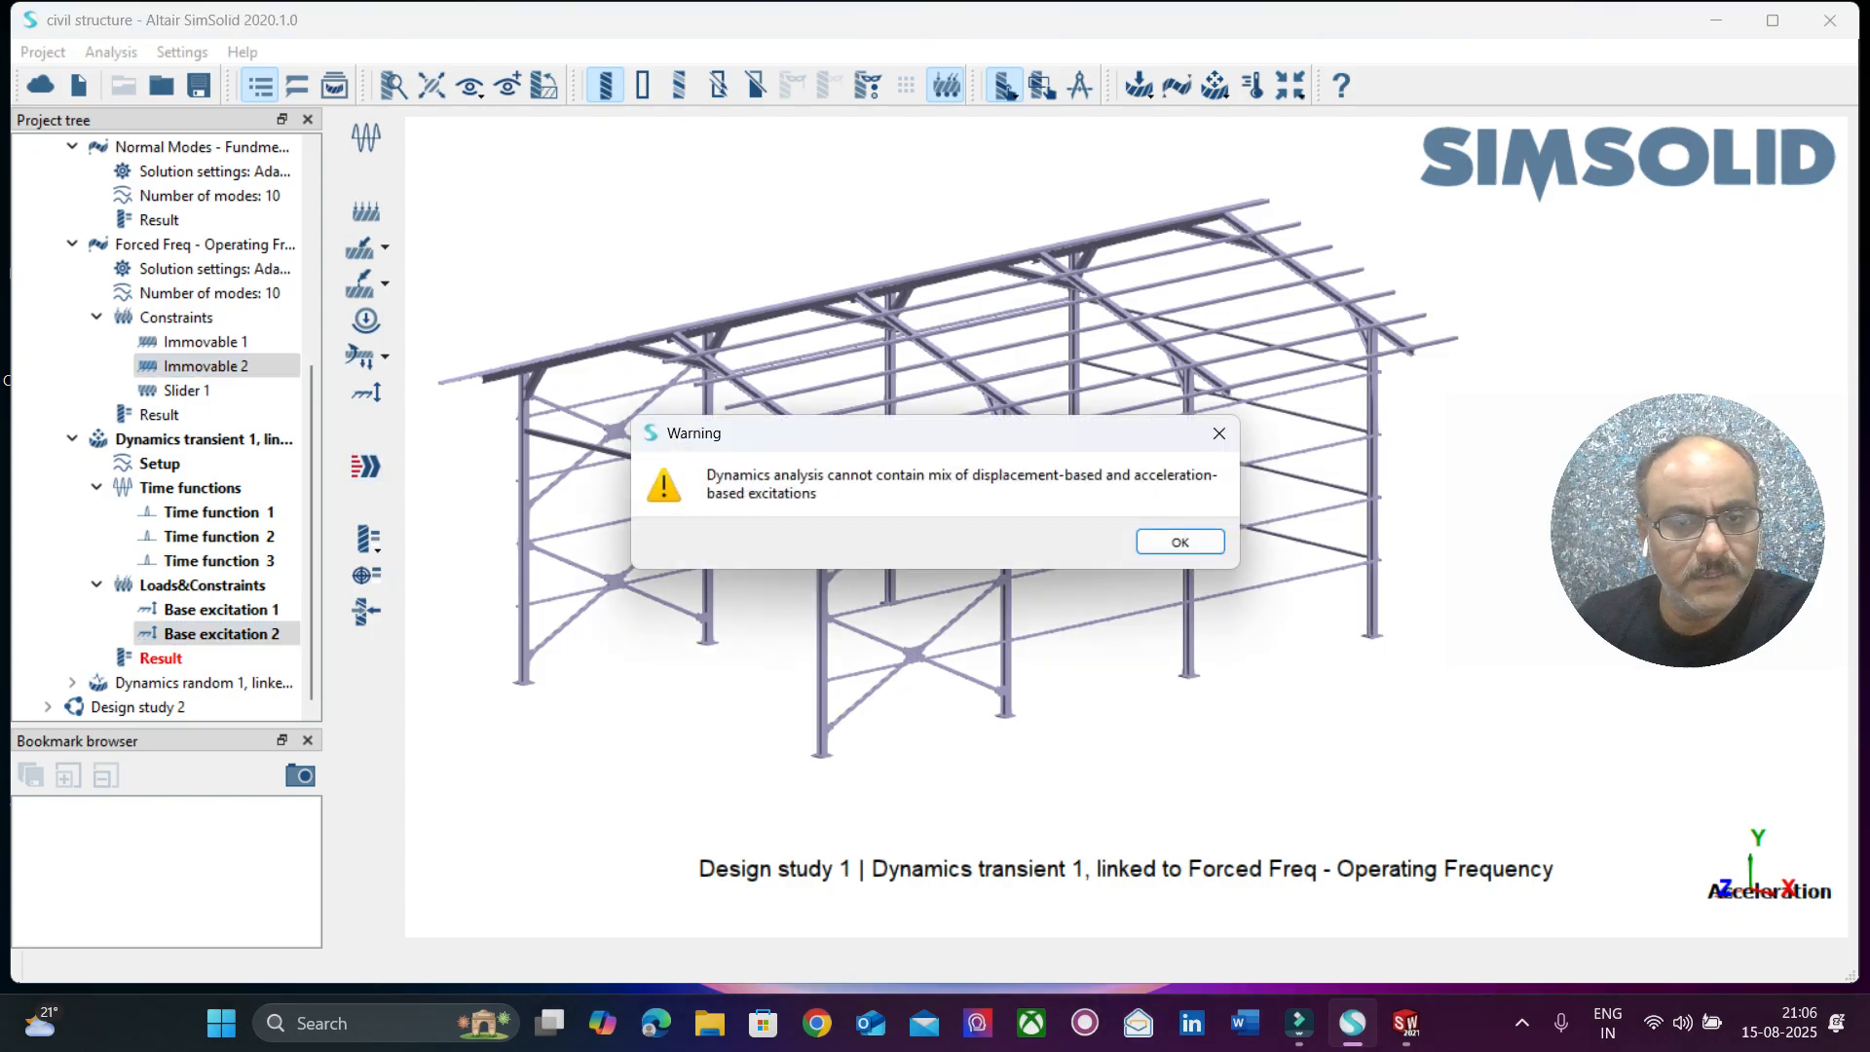
Check Base excitation 2 without changing it, and delete Base excitation 1 from the transient analysis.
click(1180, 541)
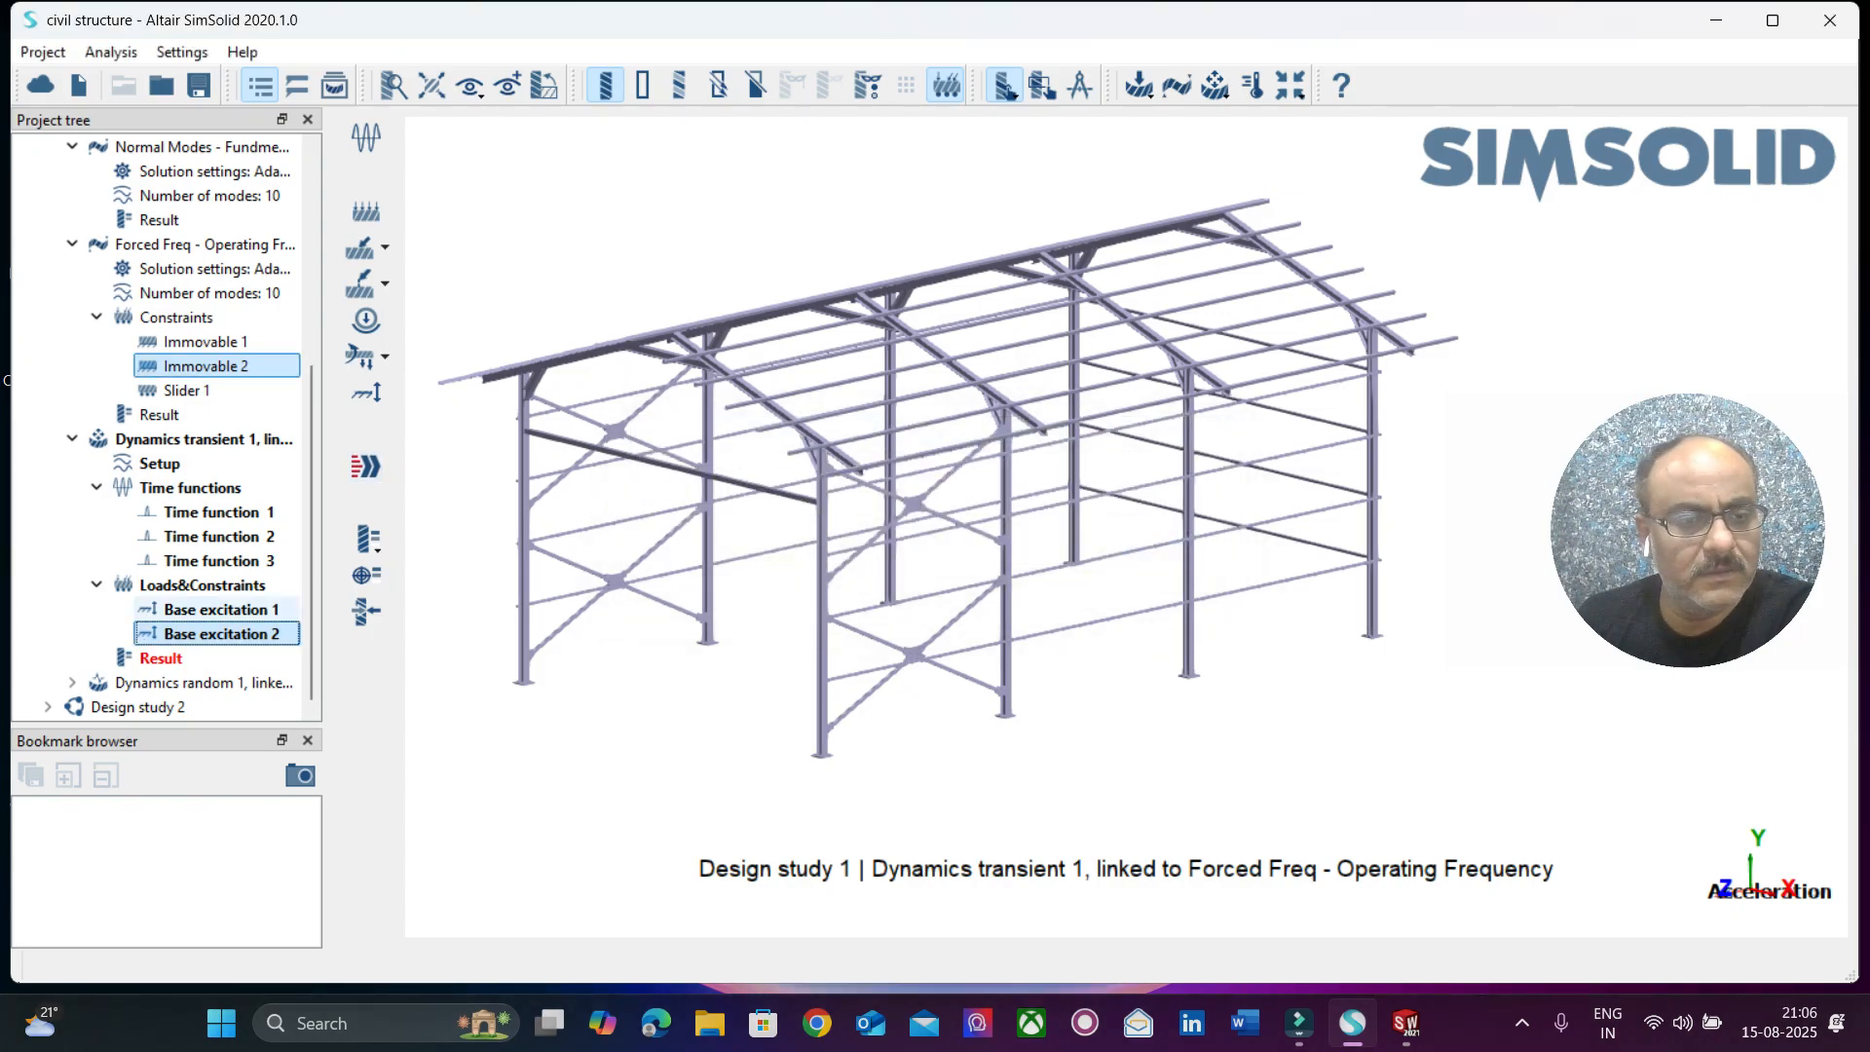
right_click(228, 634)
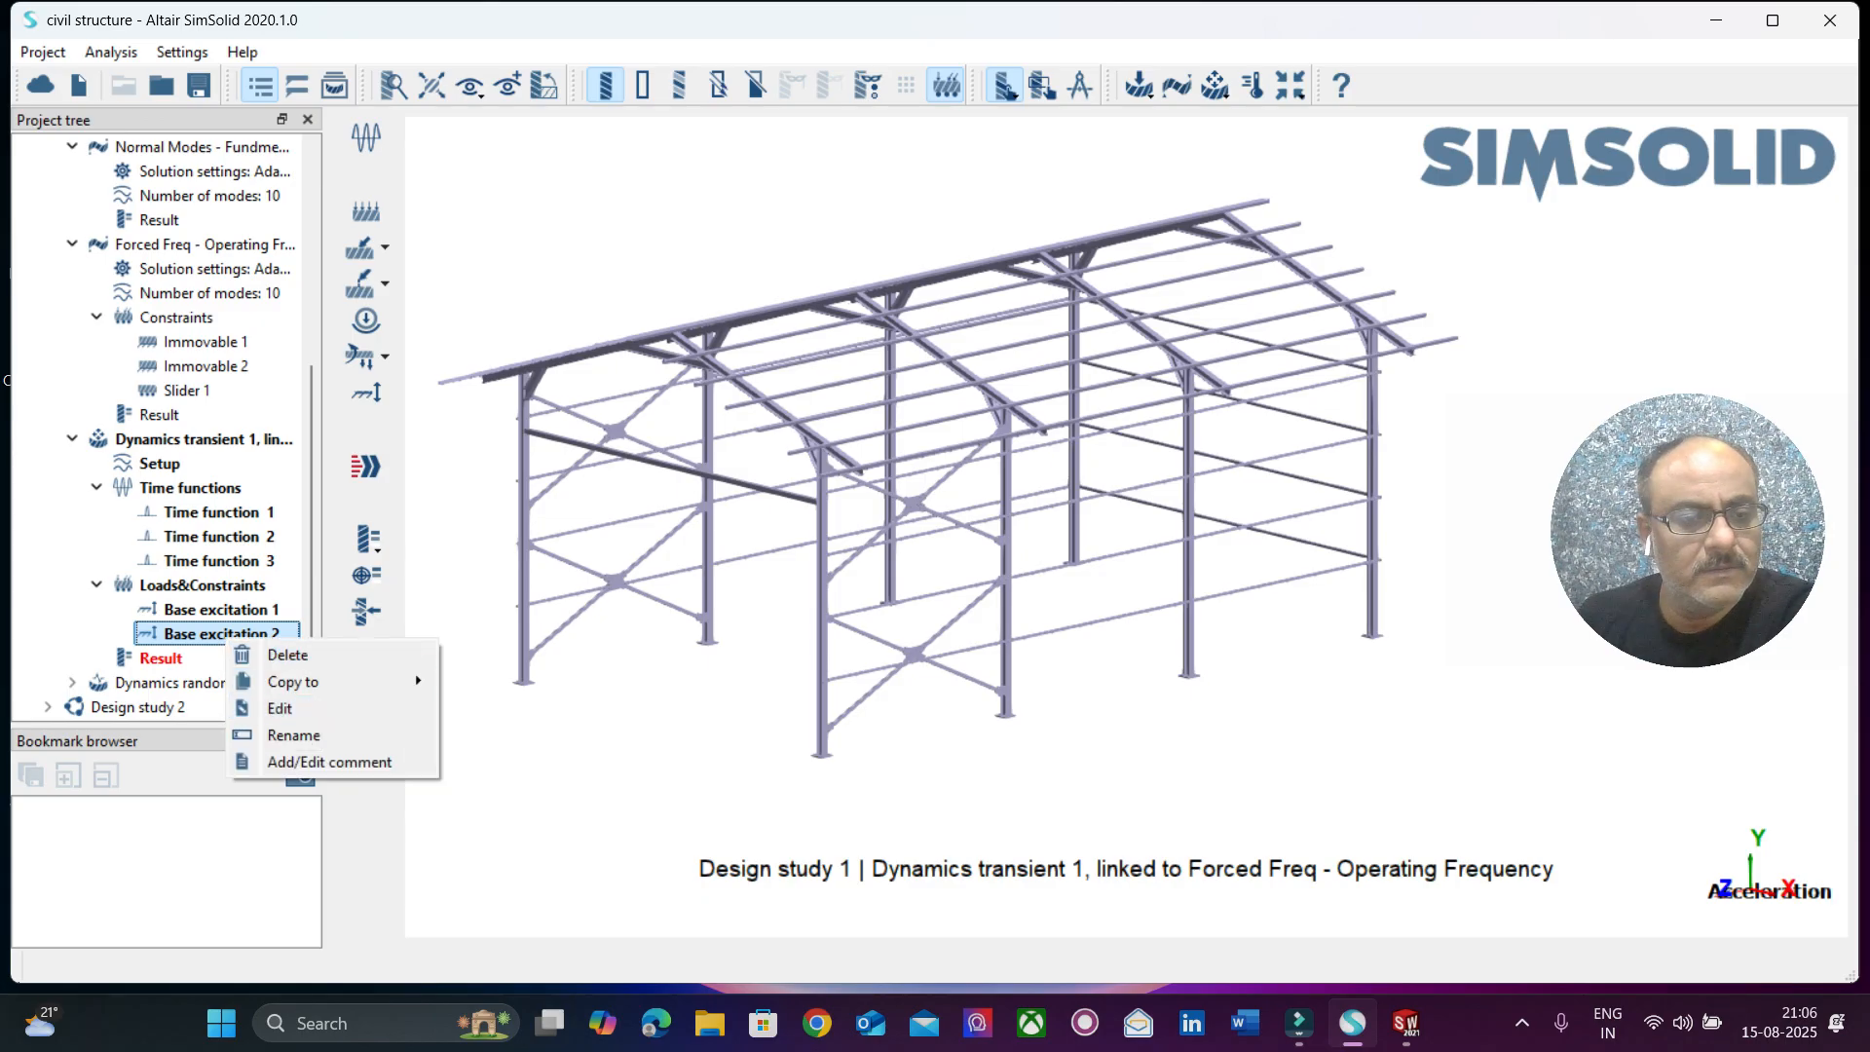
click(282, 708)
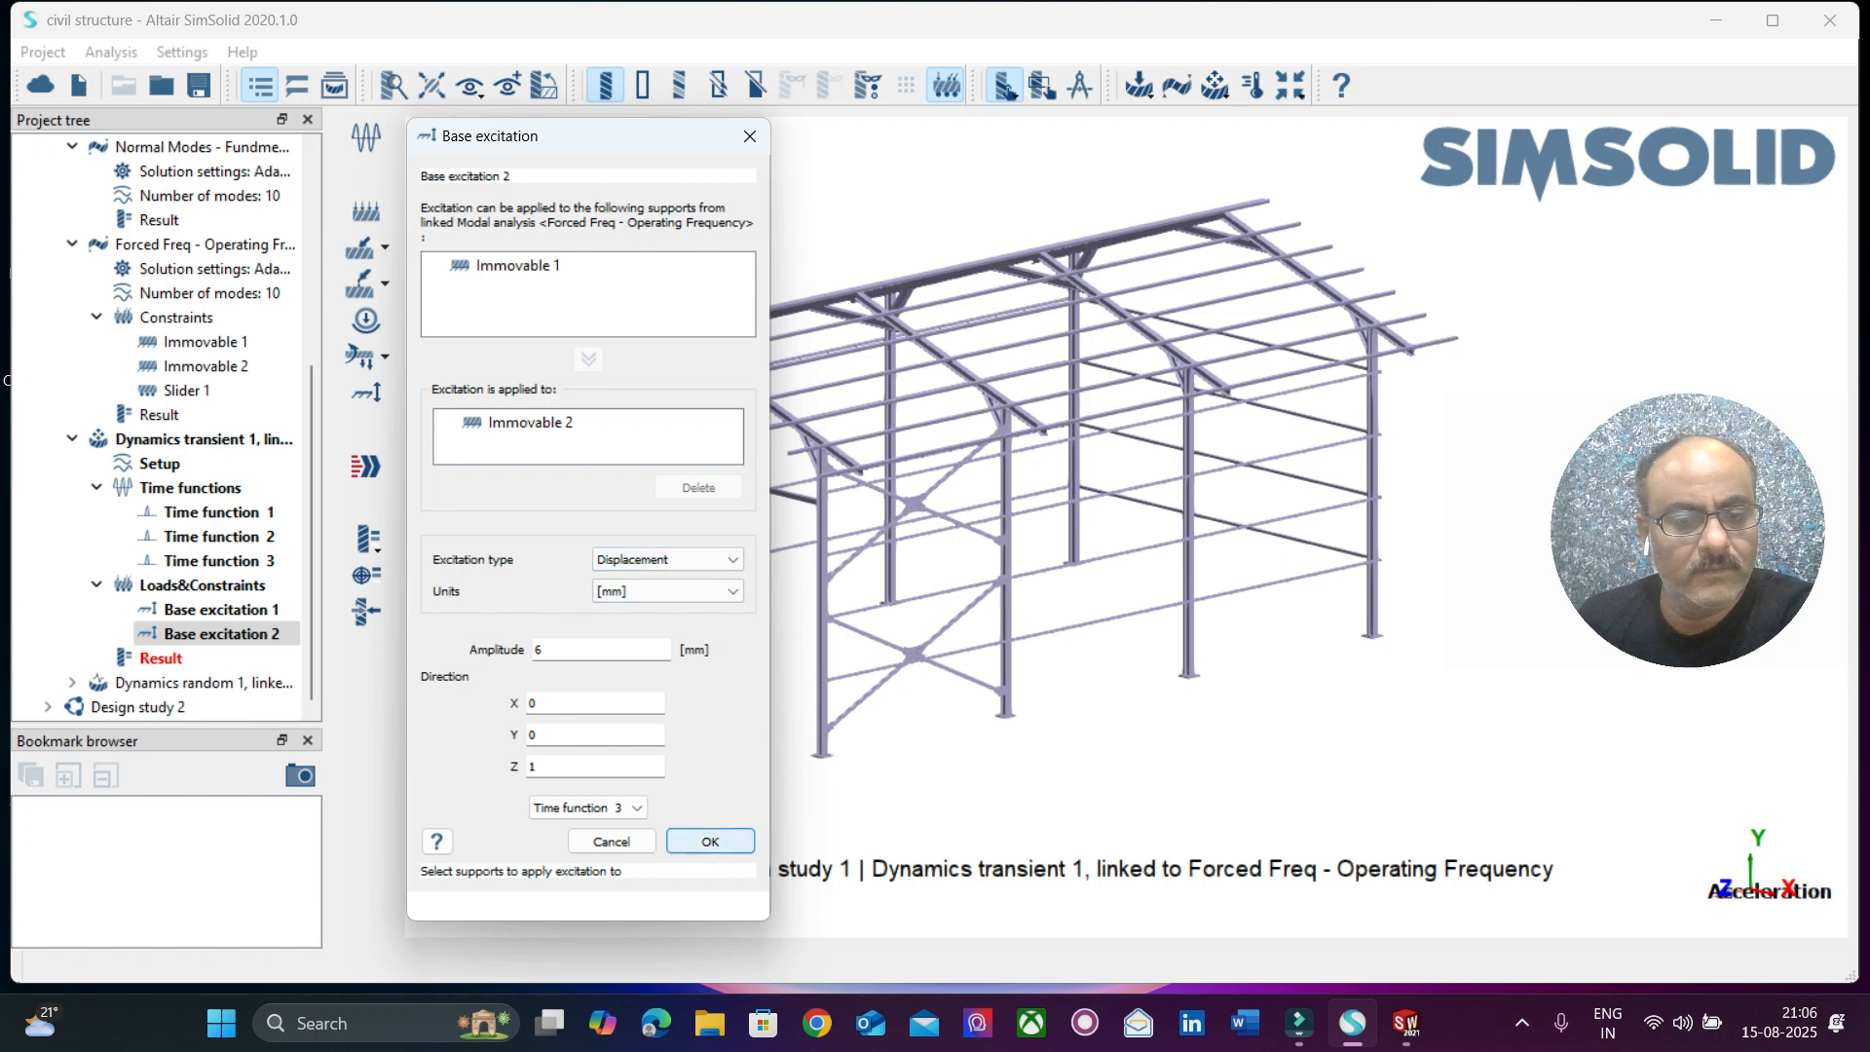
click(710, 842)
right_click(230, 610)
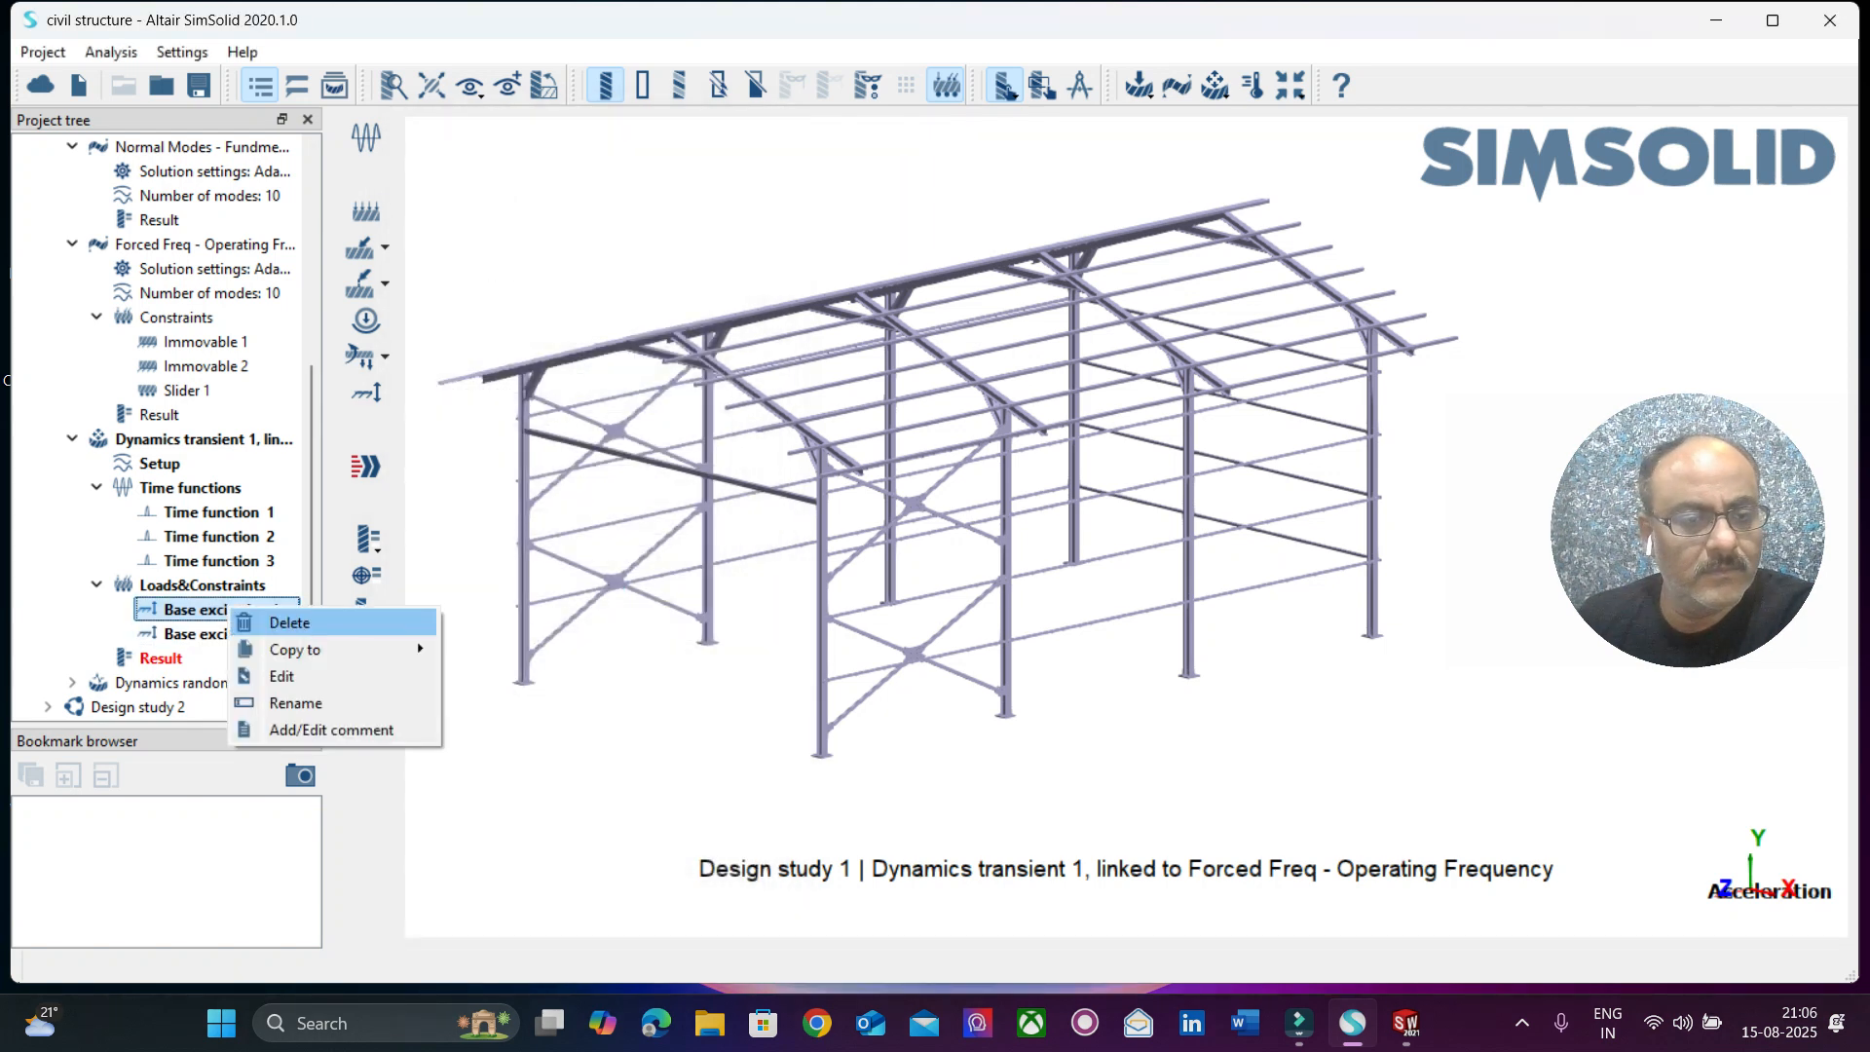
click(289, 622)
Switch Base excitation 2 from displacement to an acceleration excitation and solve the Dynamics transient 1 analysis.
right_click(242, 634)
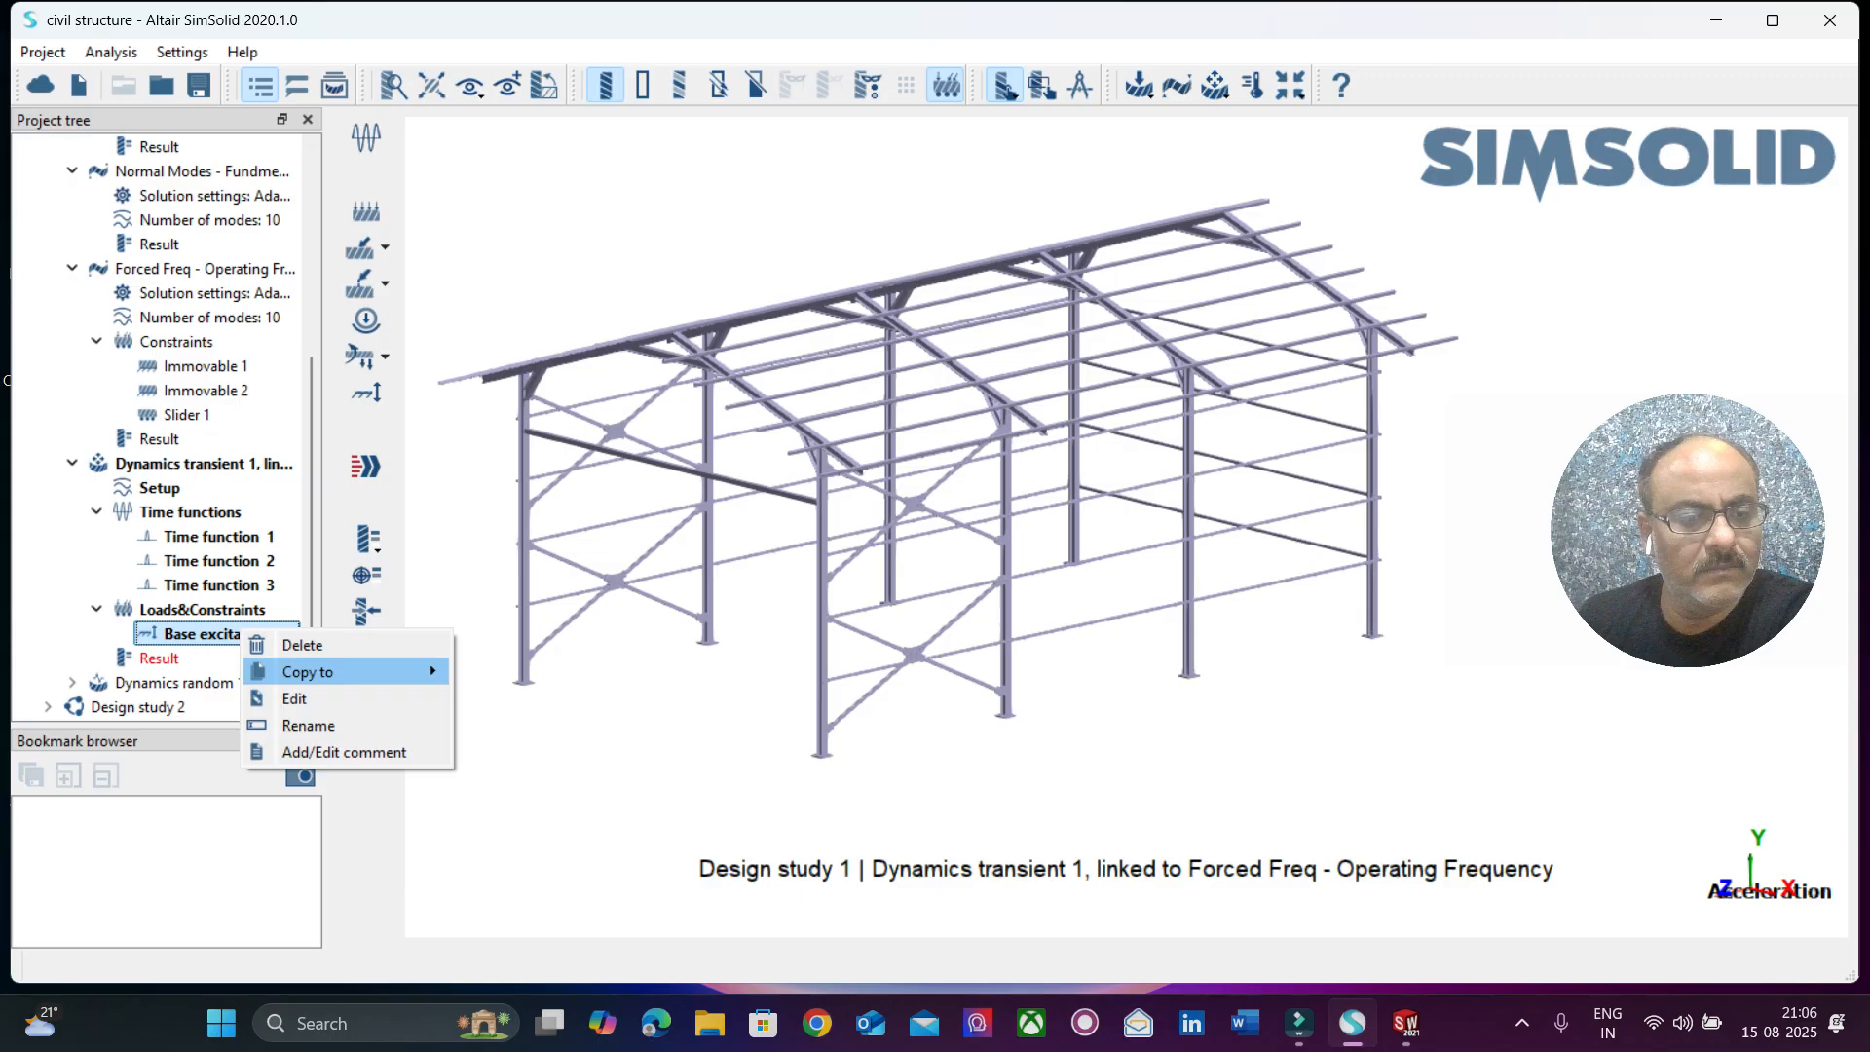
click(294, 698)
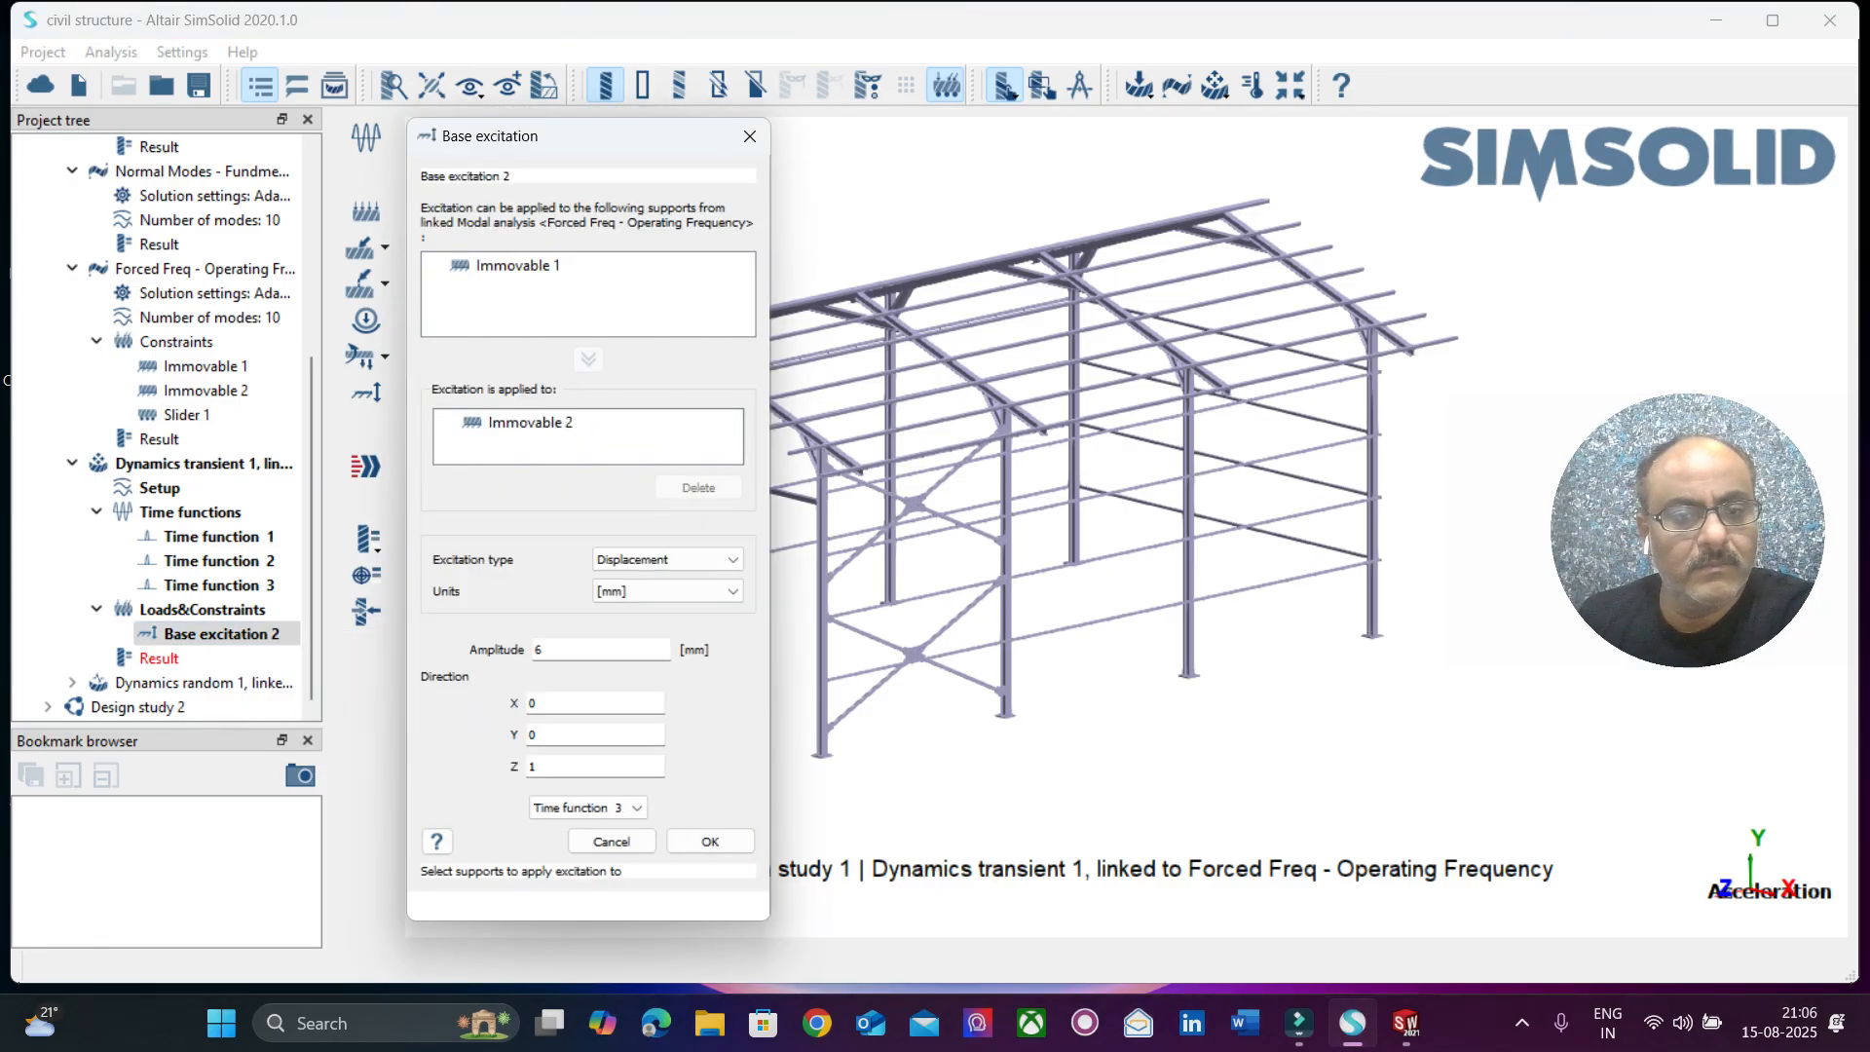
click(517, 264)
click(588, 360)
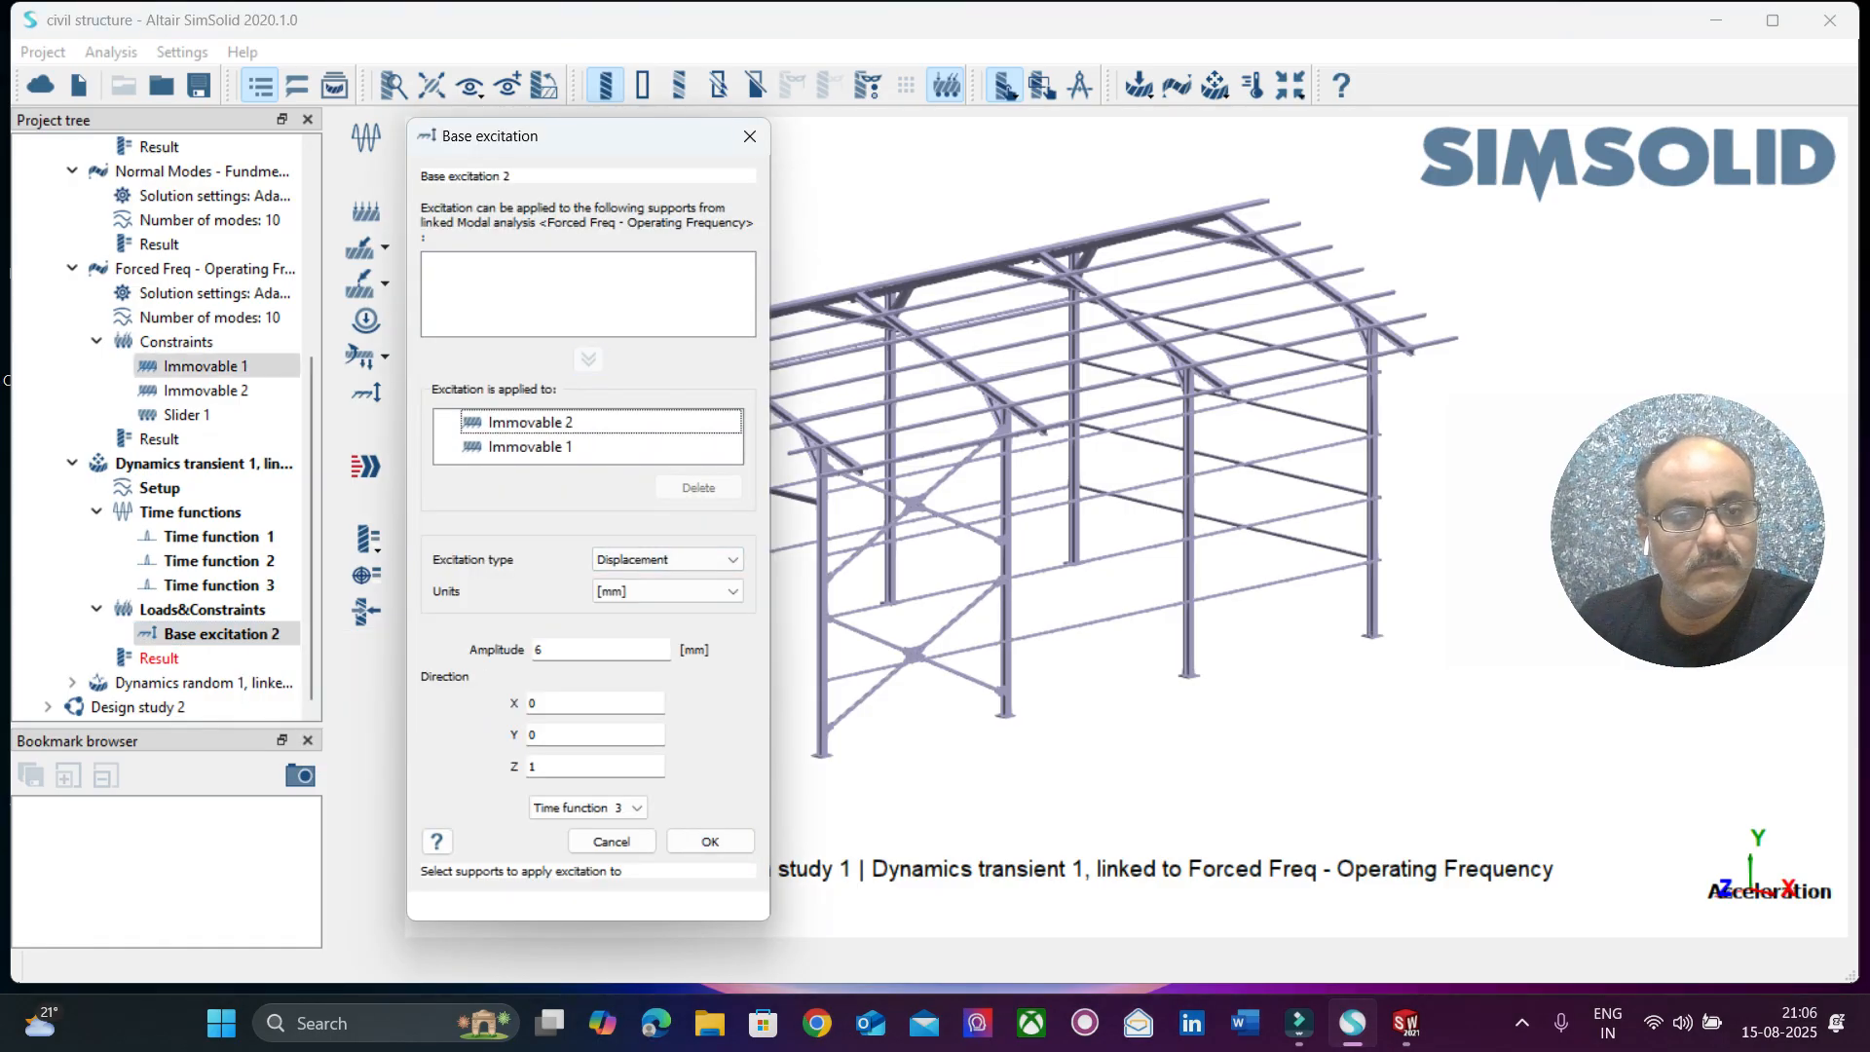
click(667, 559)
click(662, 588)
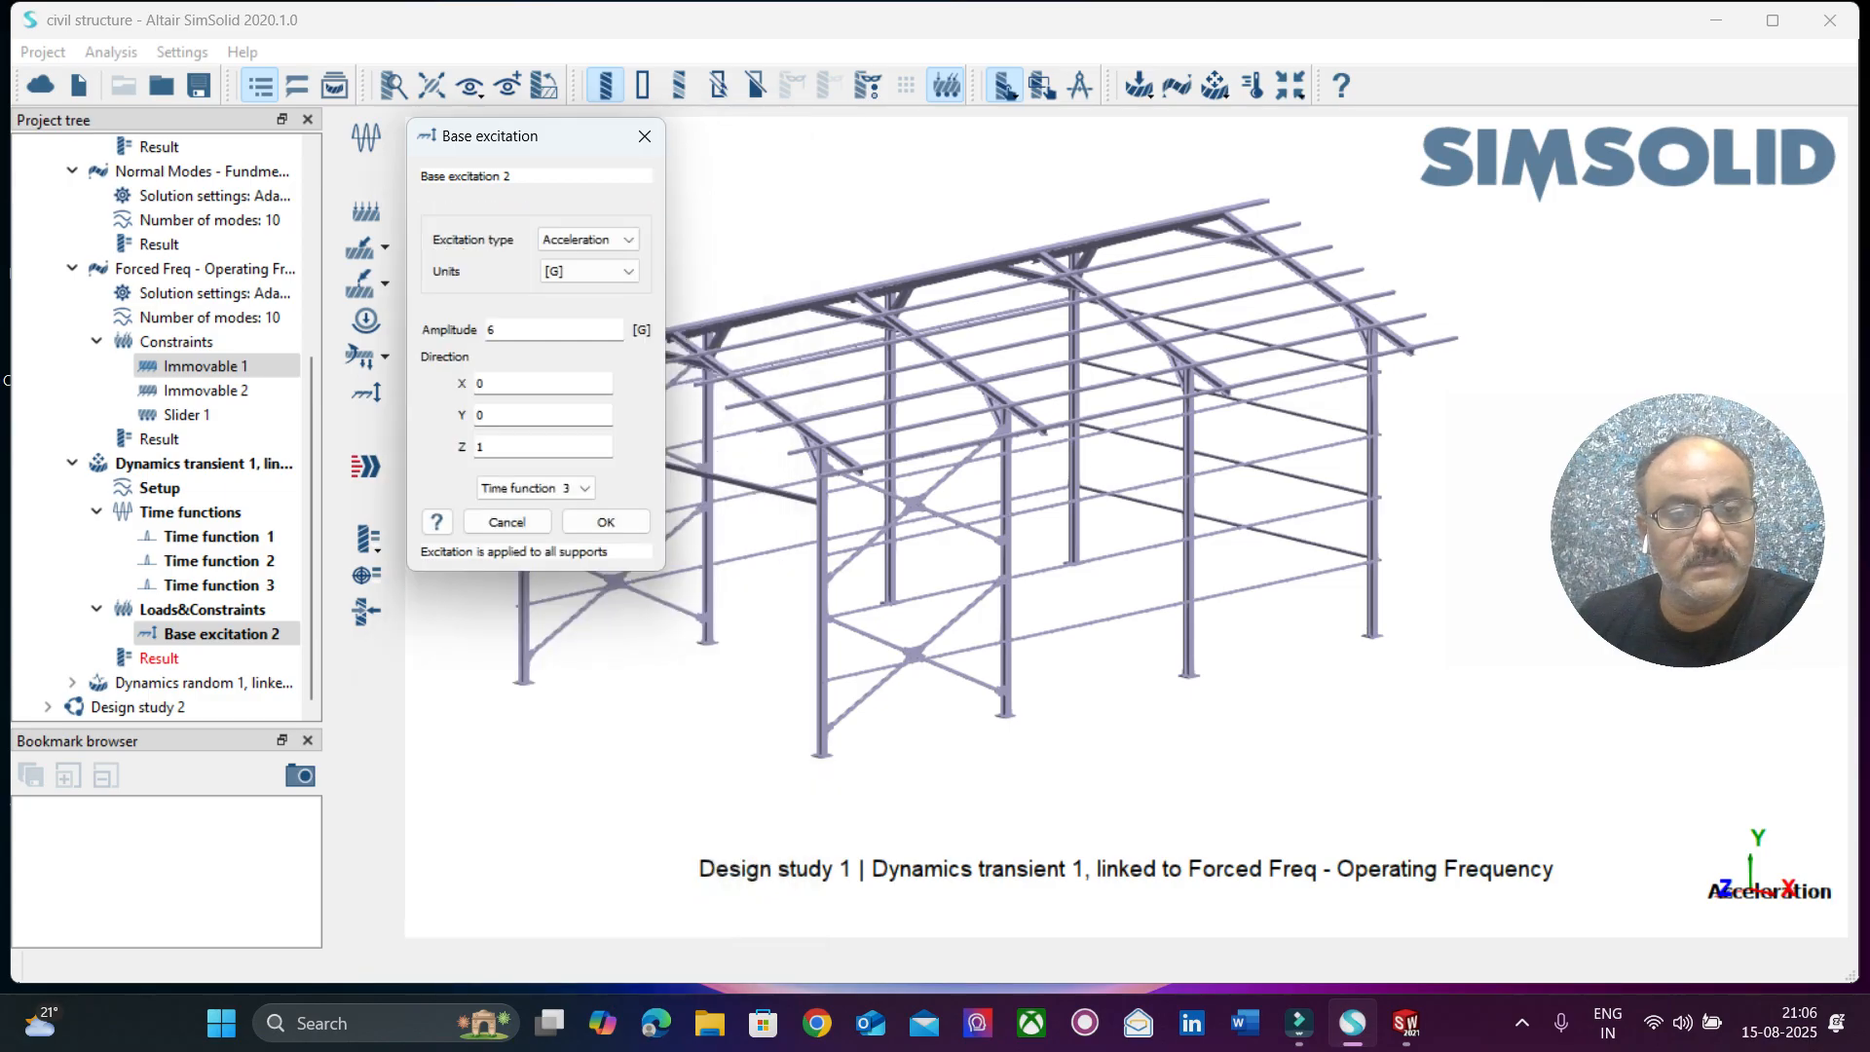
click(605, 522)
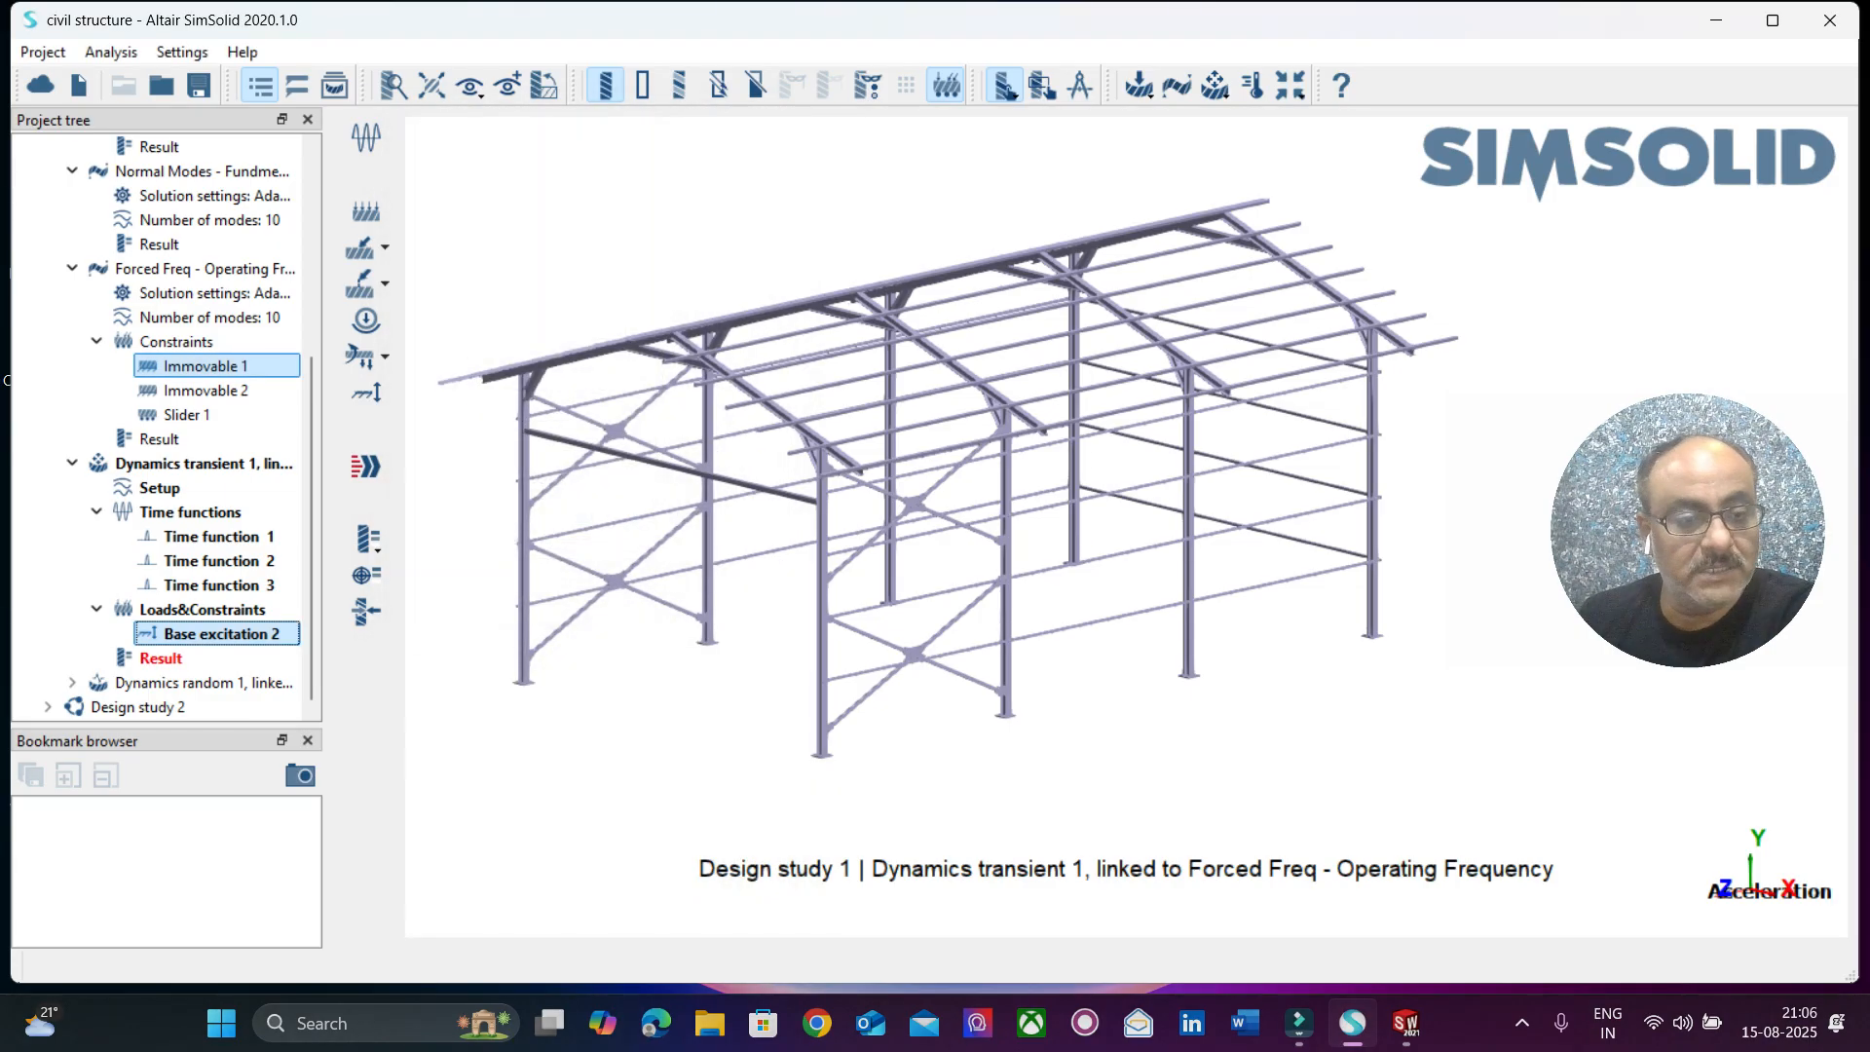
click(365, 466)
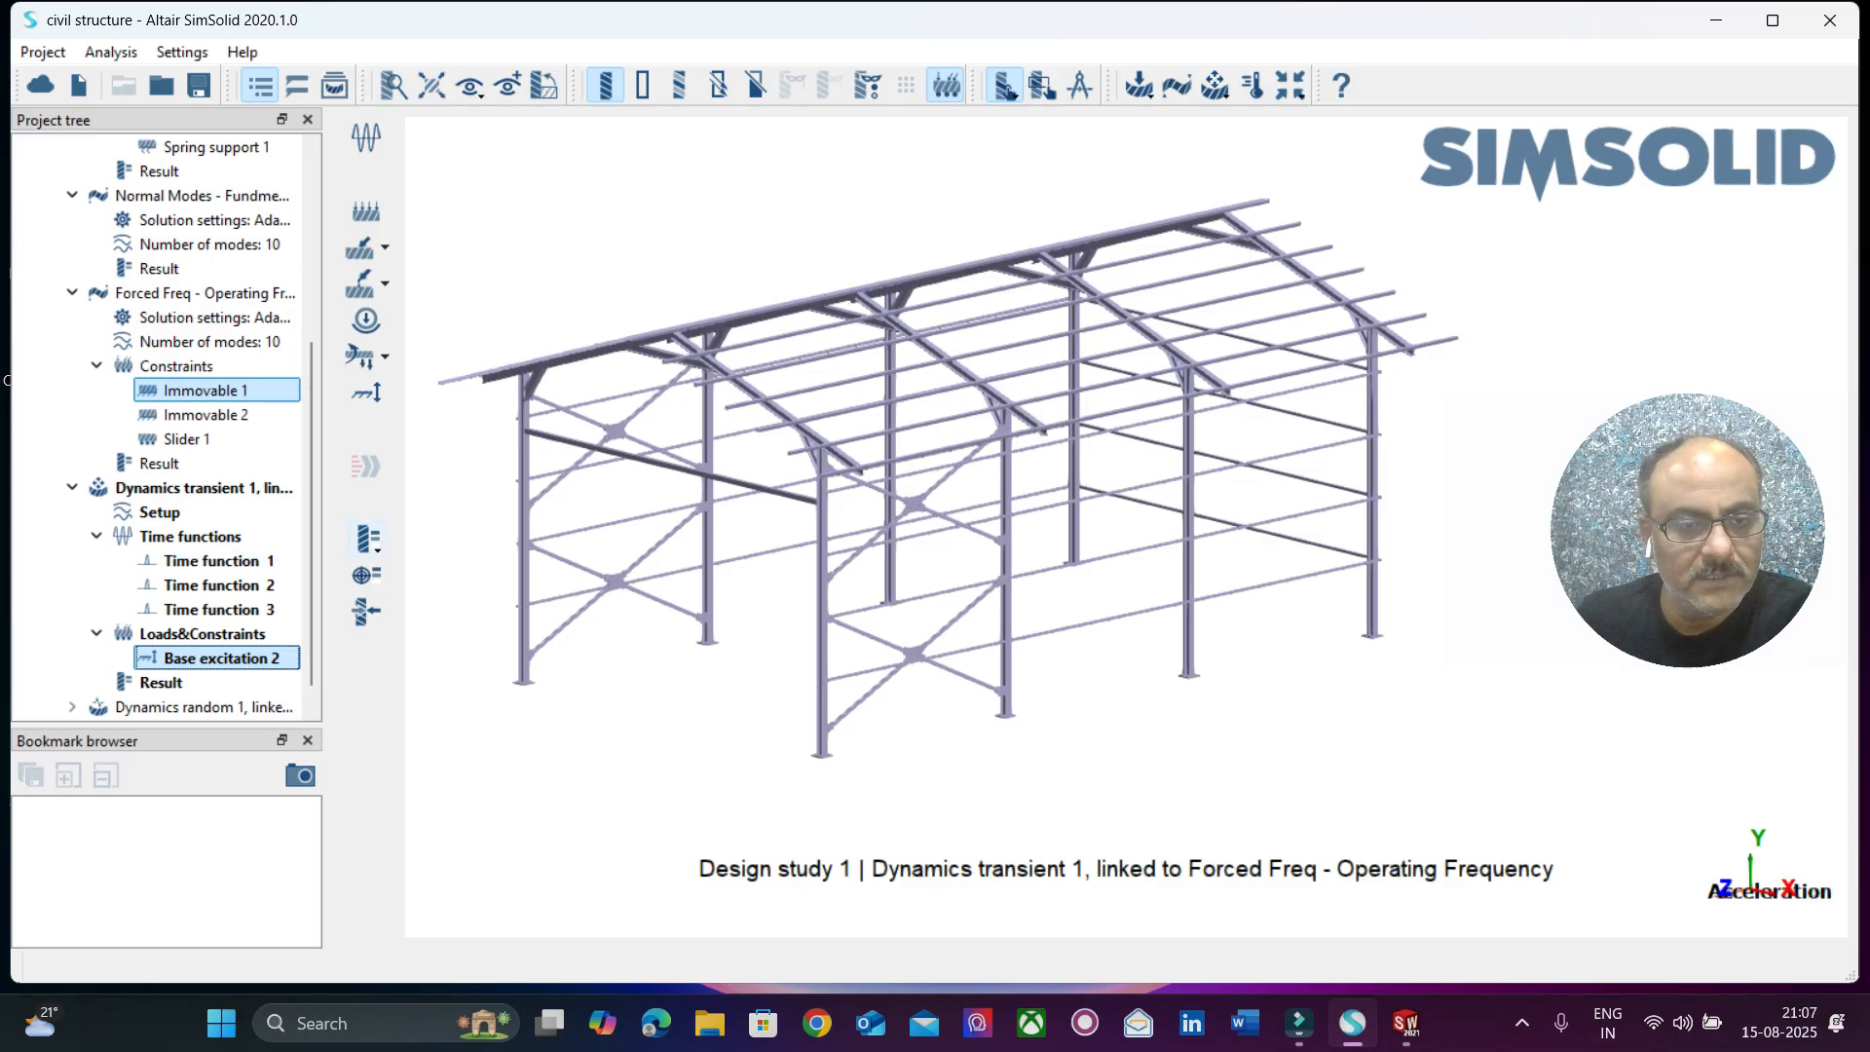
Display the displacement magnitude of the transient response and play its time animation.
click(368, 538)
click(509, 539)
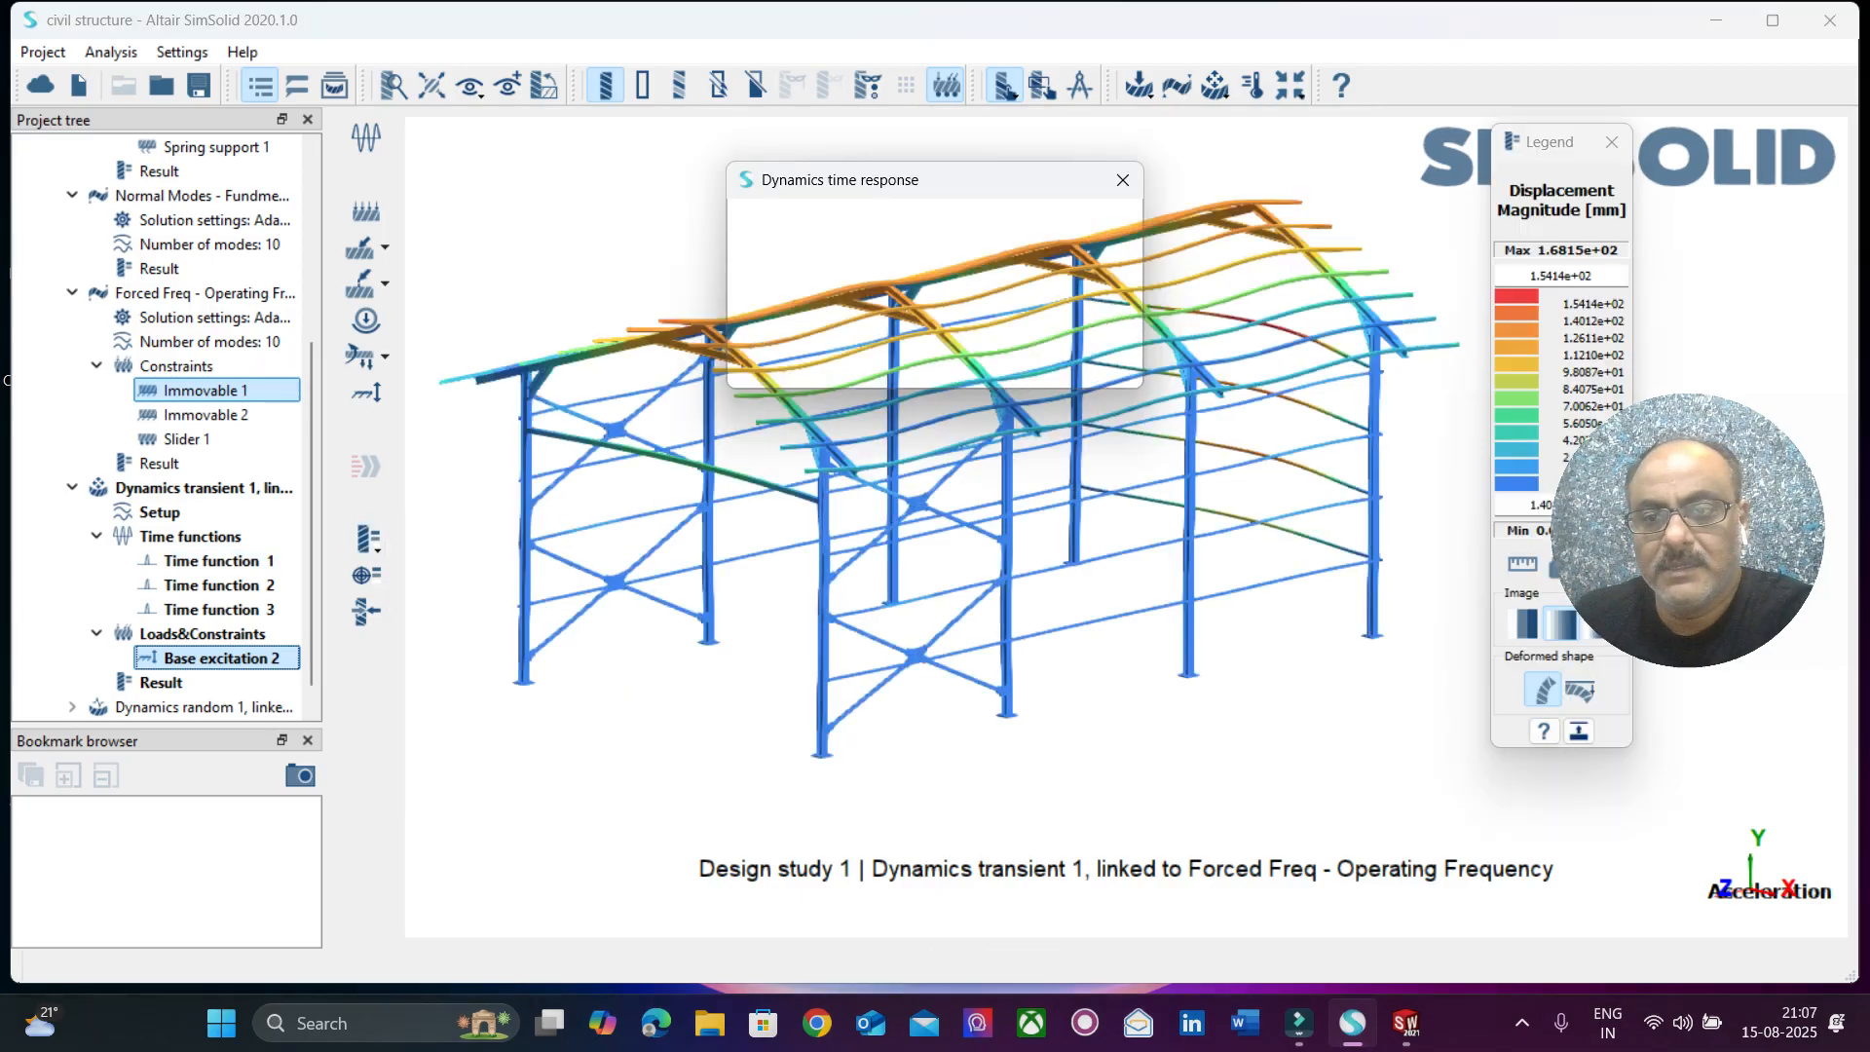
drag(1018, 189, 465, 82)
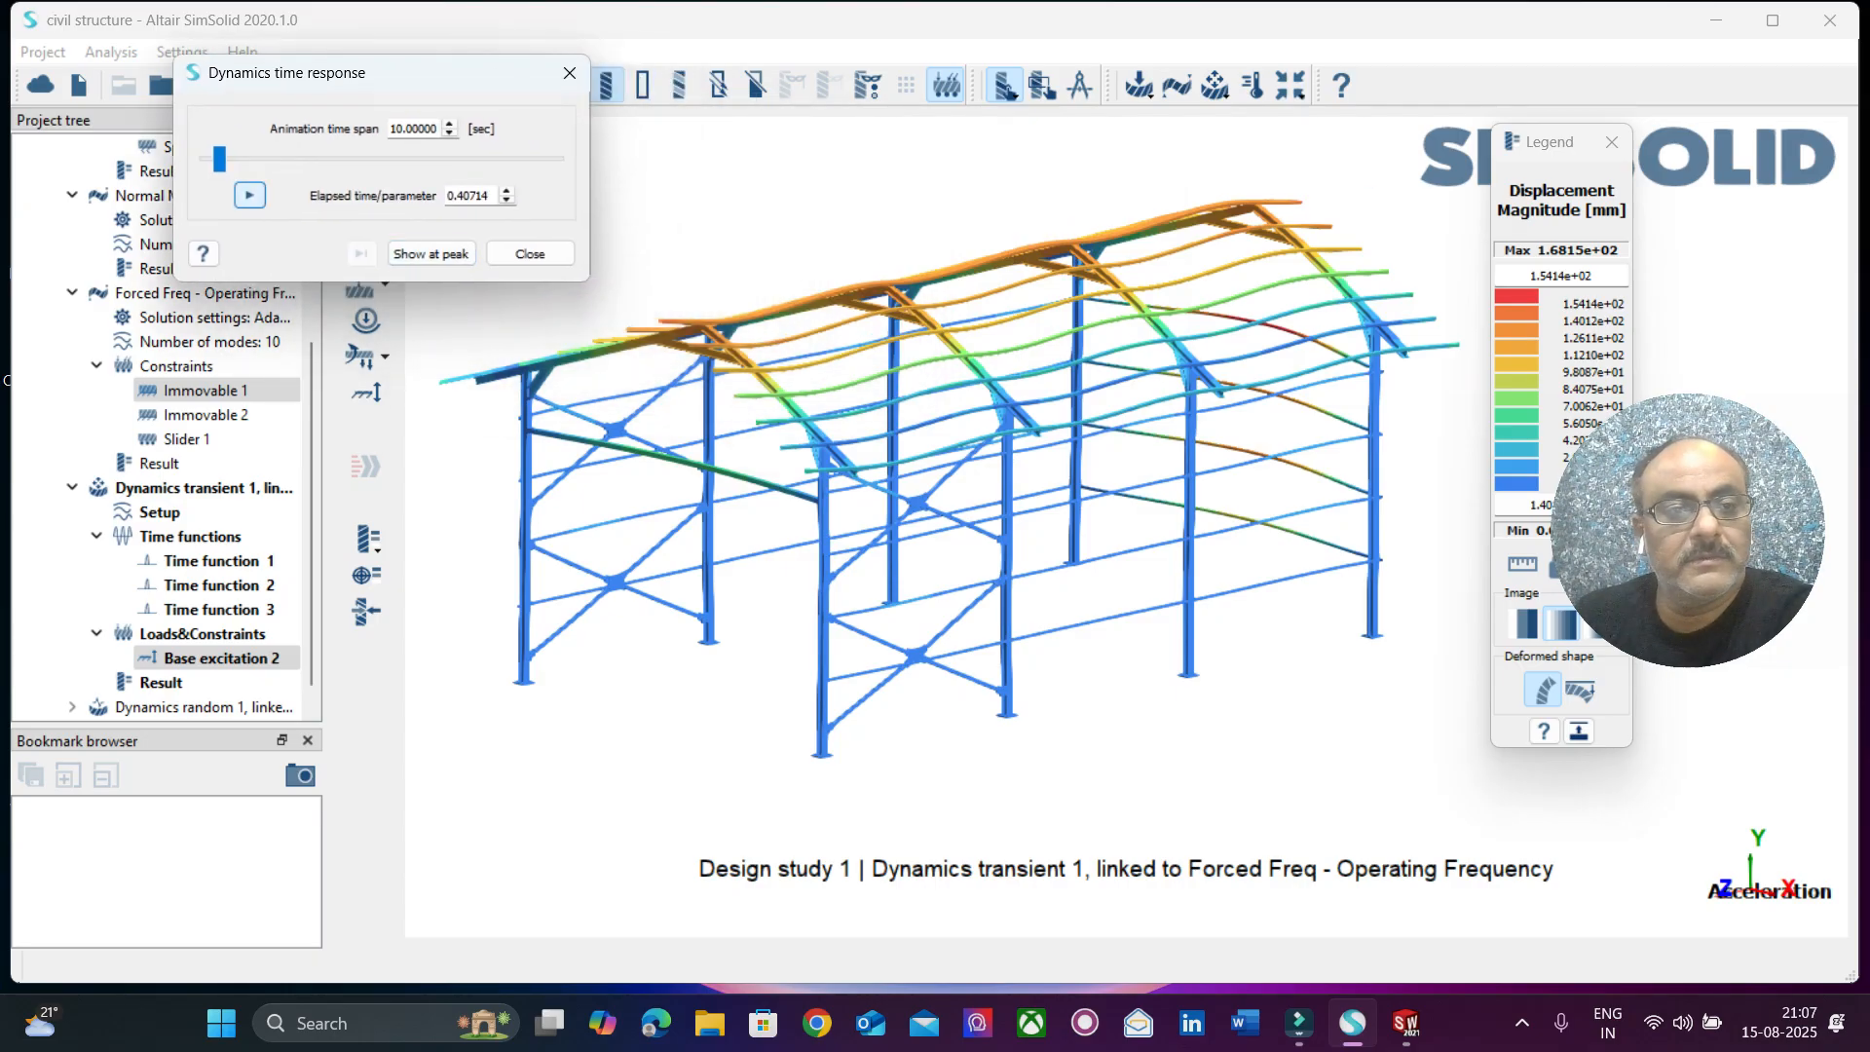
click(250, 194)
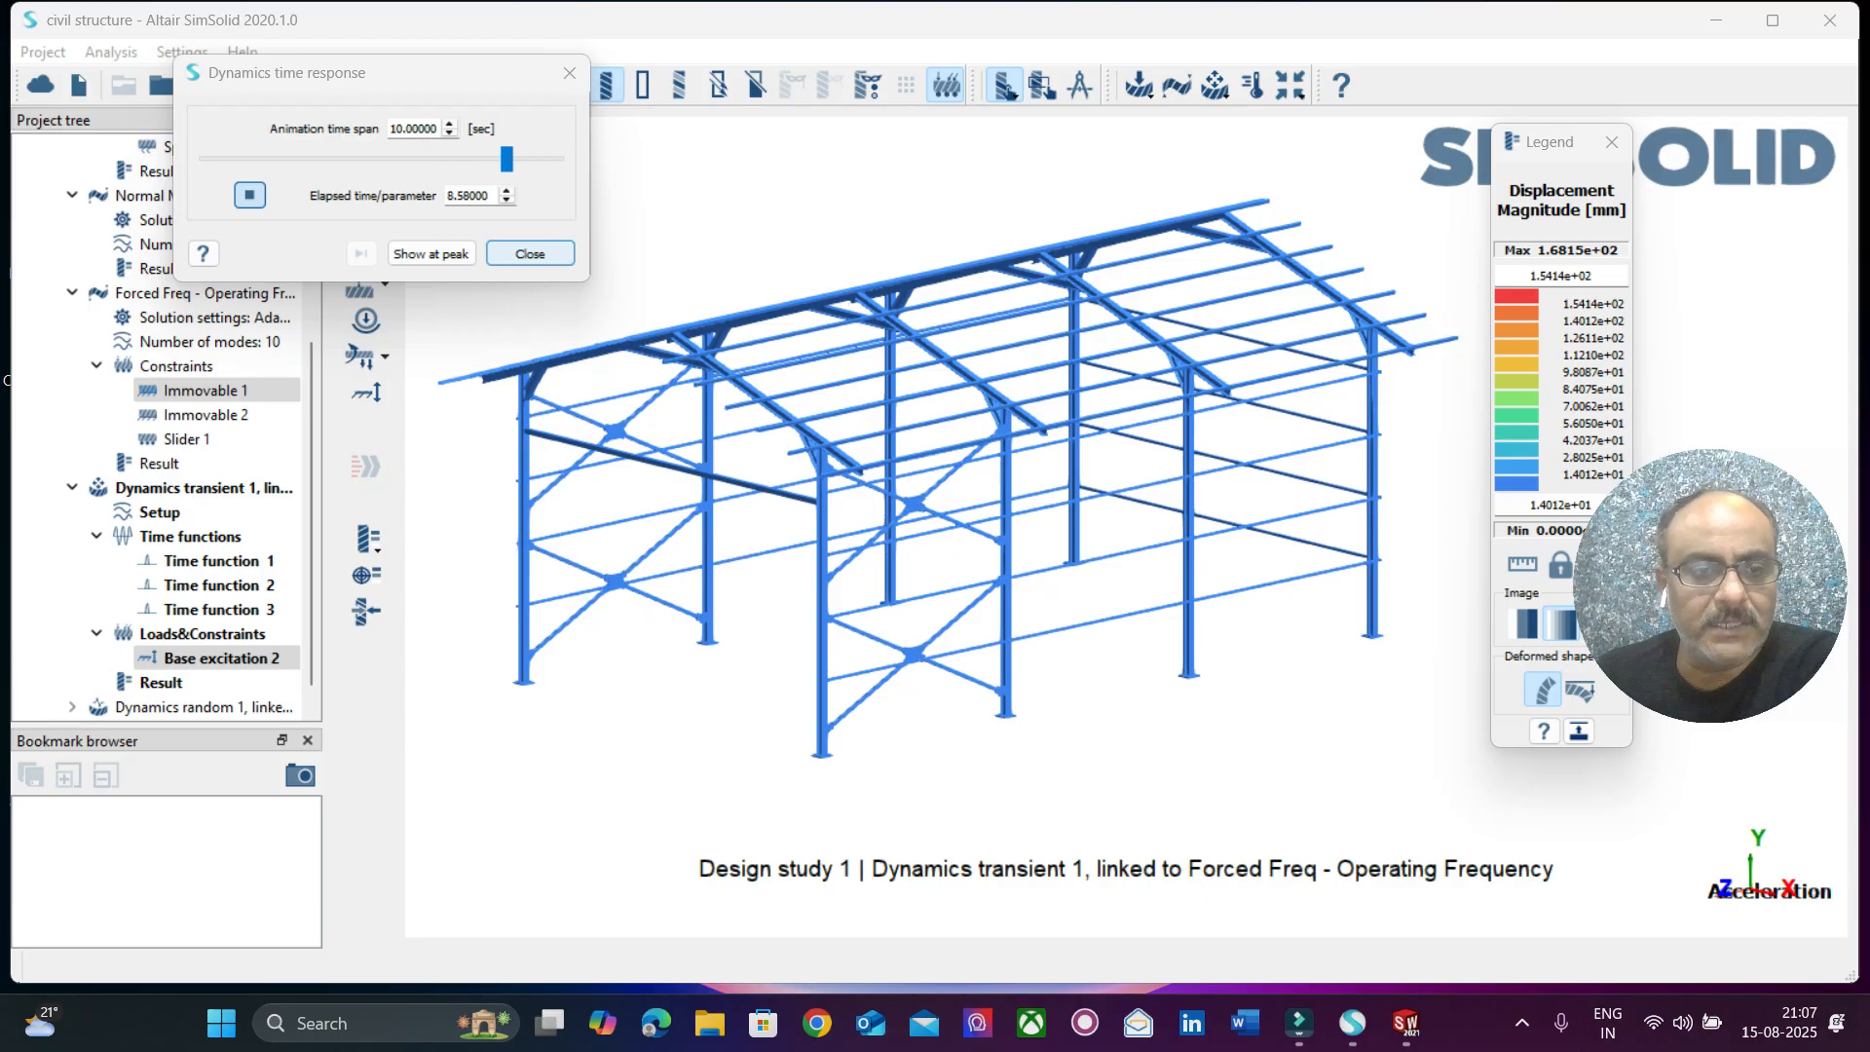
Close the displacement animation and review the settings of Base excitation 2 without changing them.
right_click(230, 660)
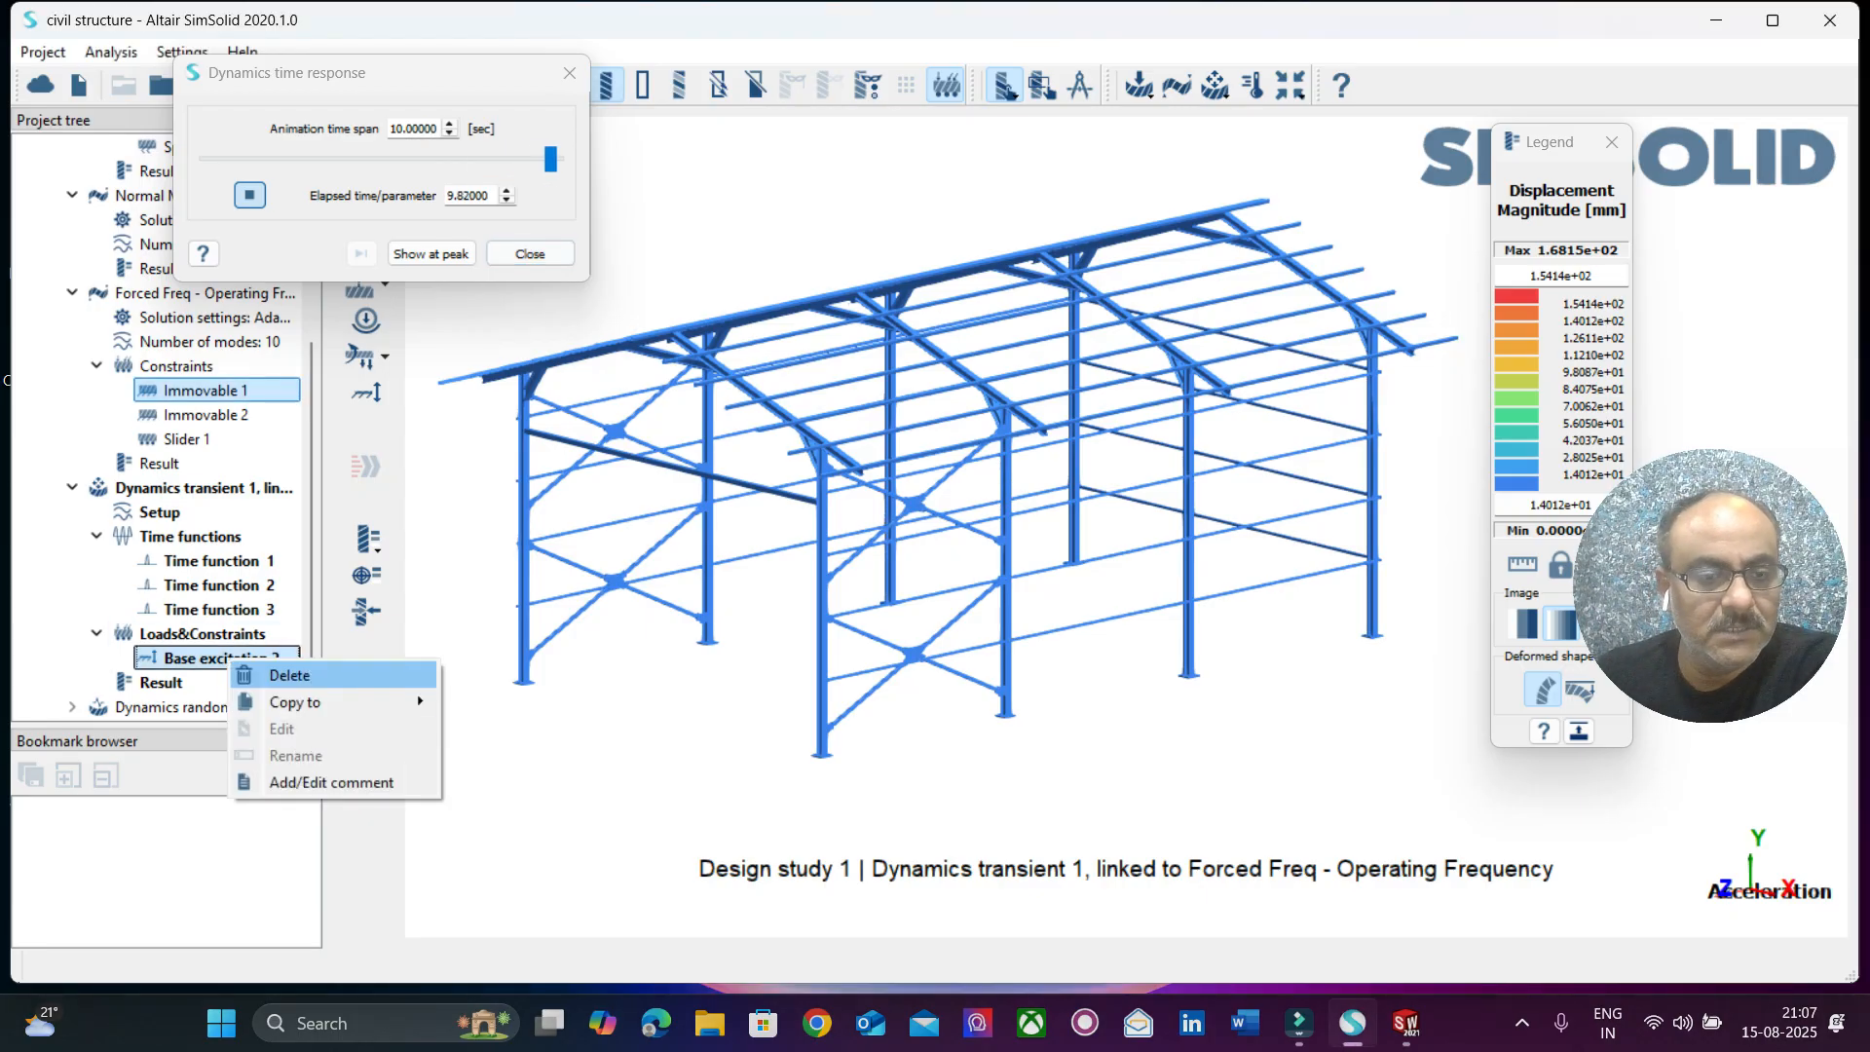
click(222, 658)
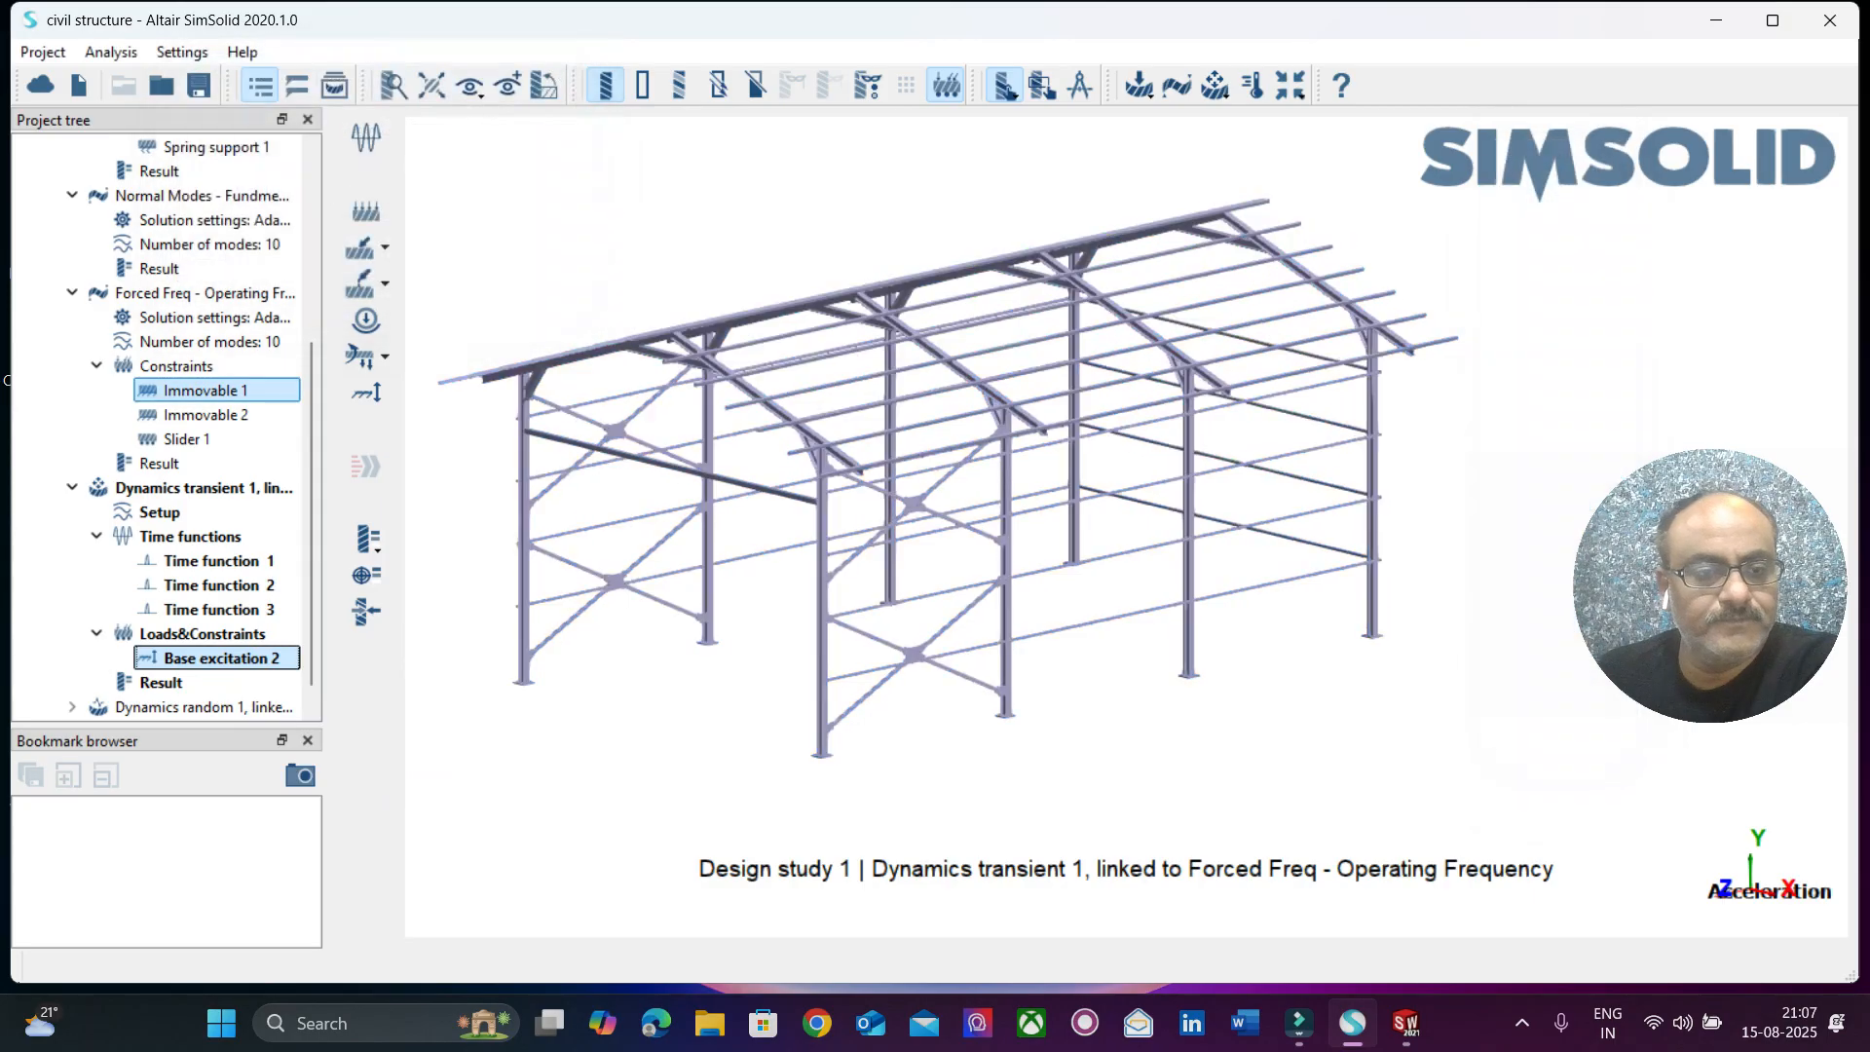
right_click(235, 656)
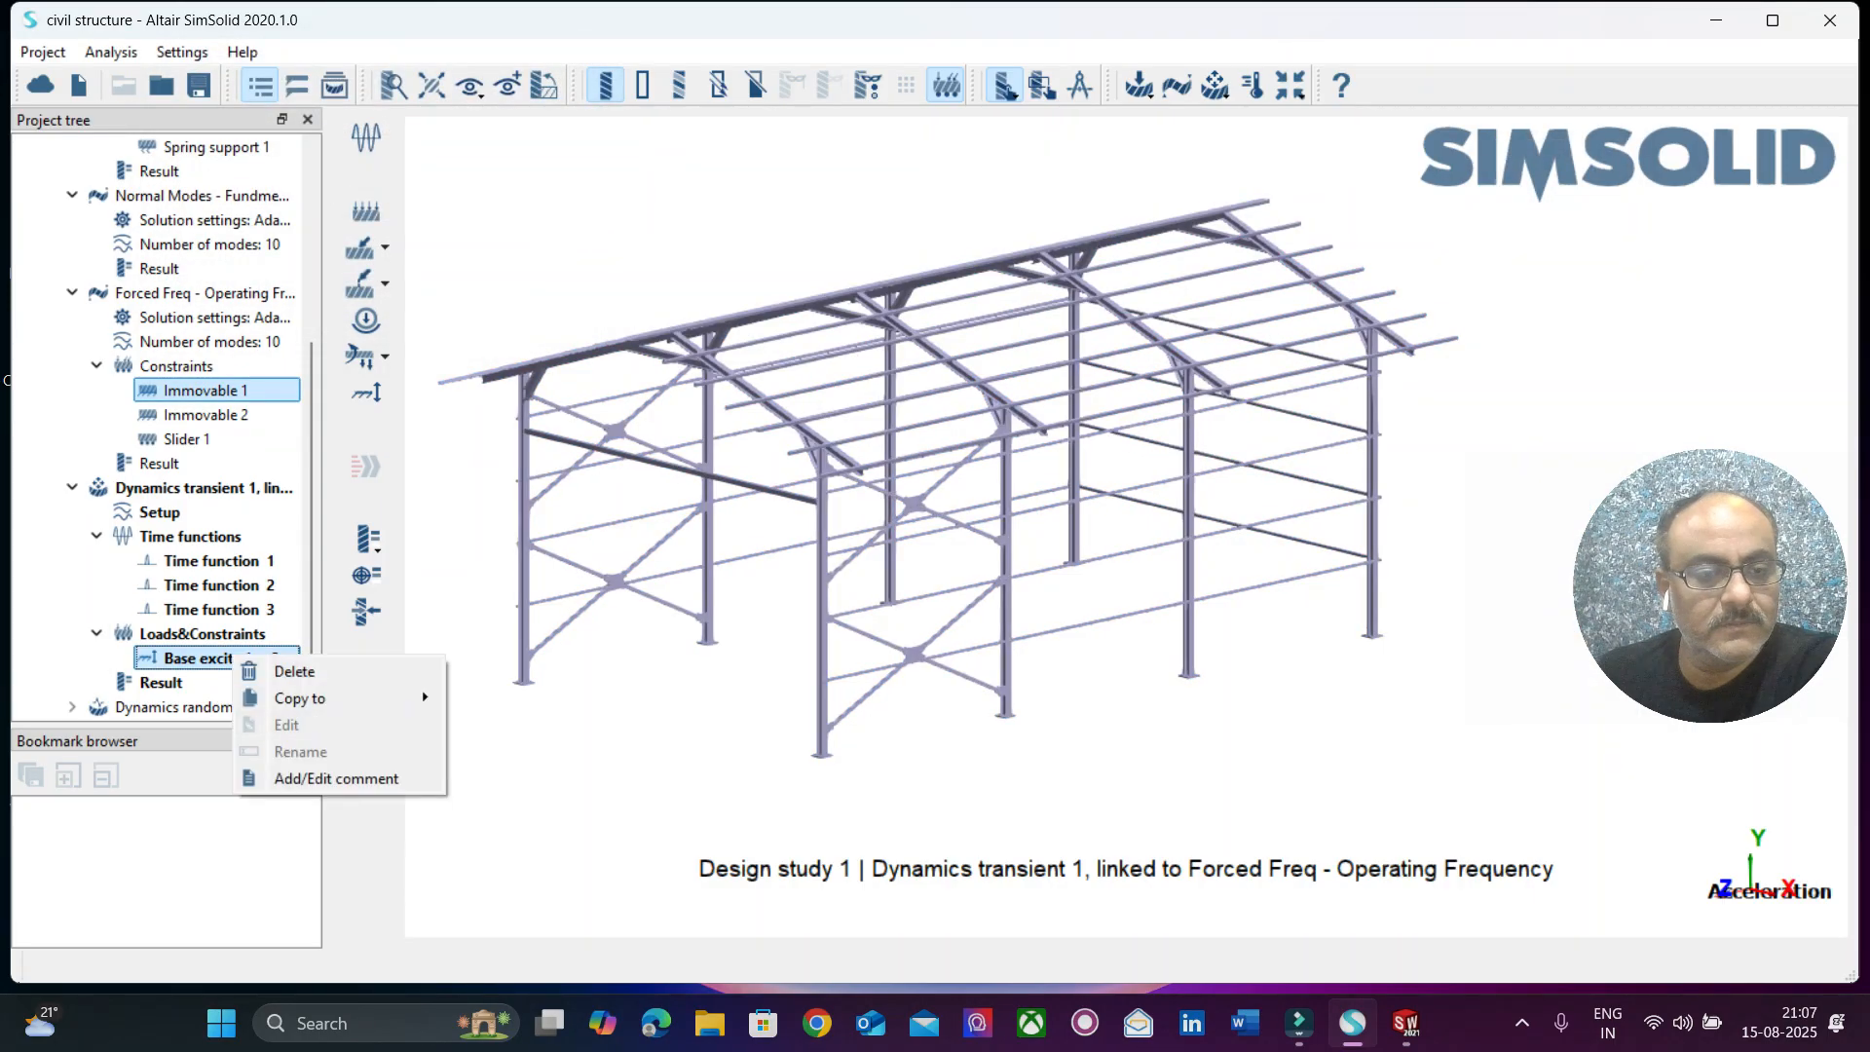
click(214, 659)
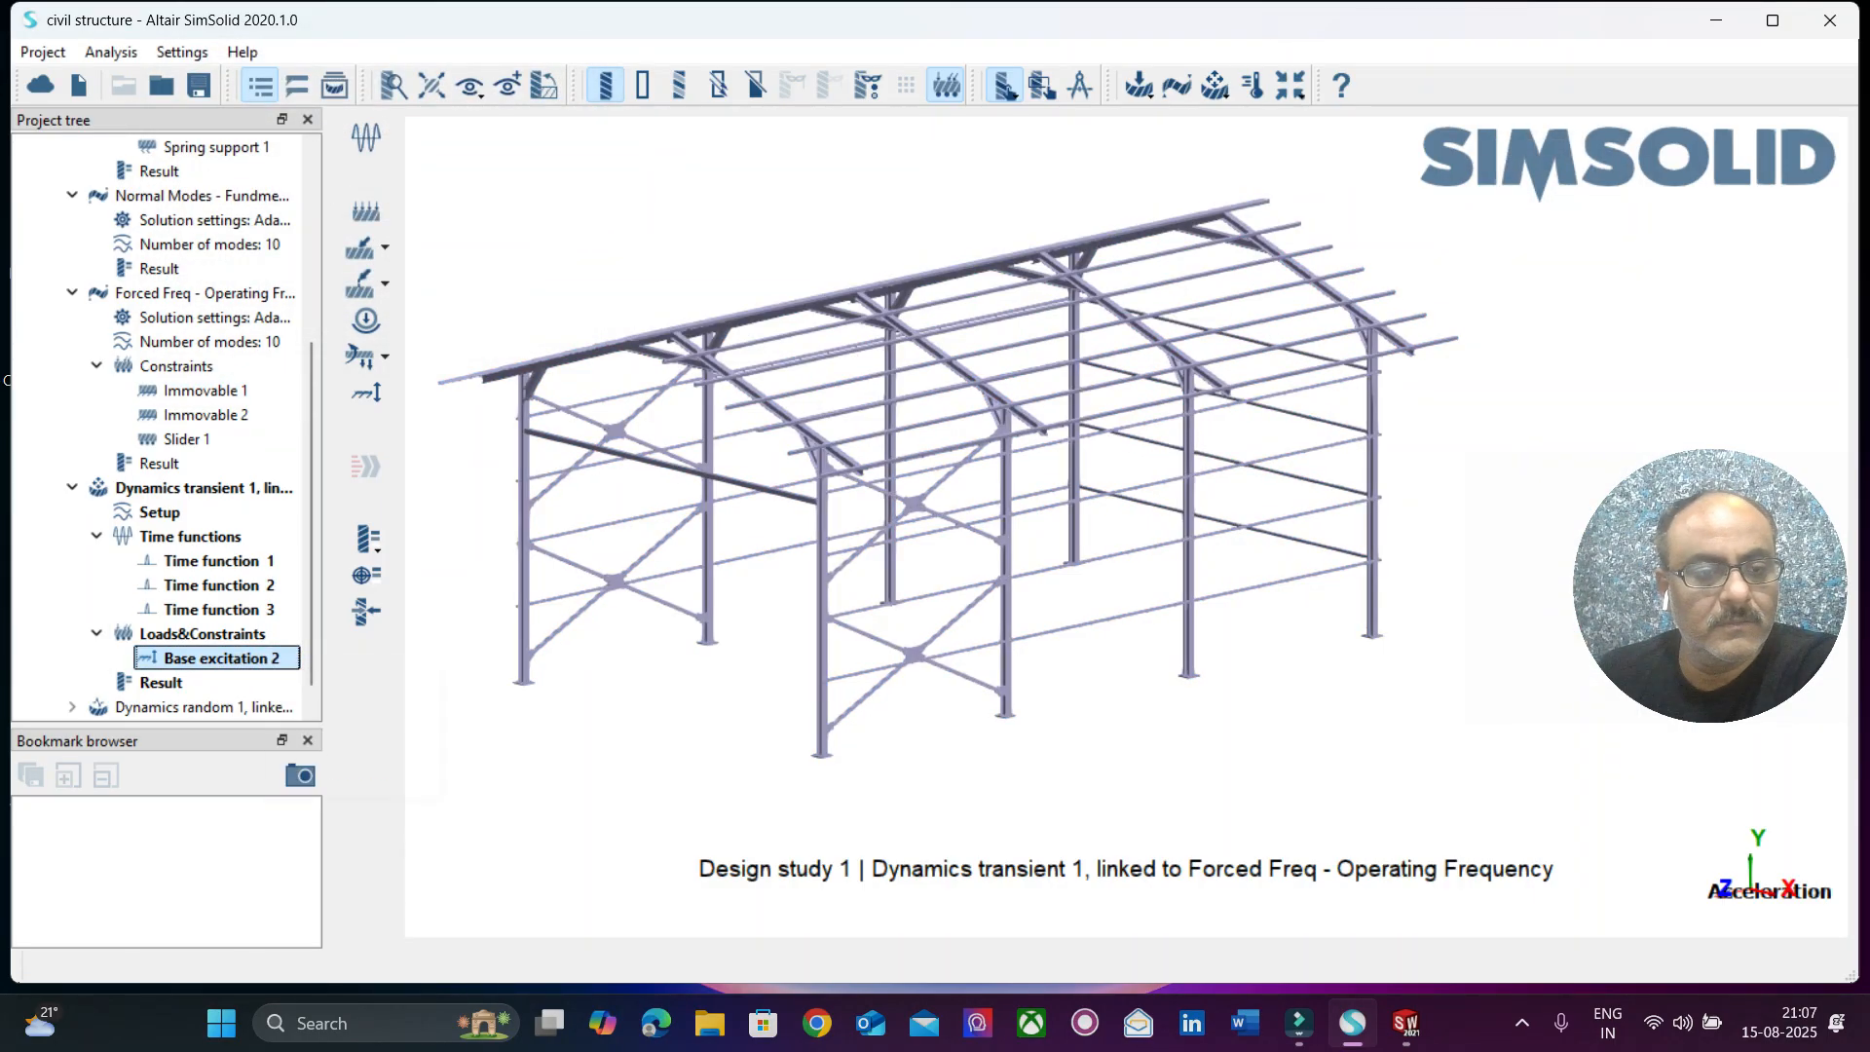
right_click(282, 659)
click(389, 721)
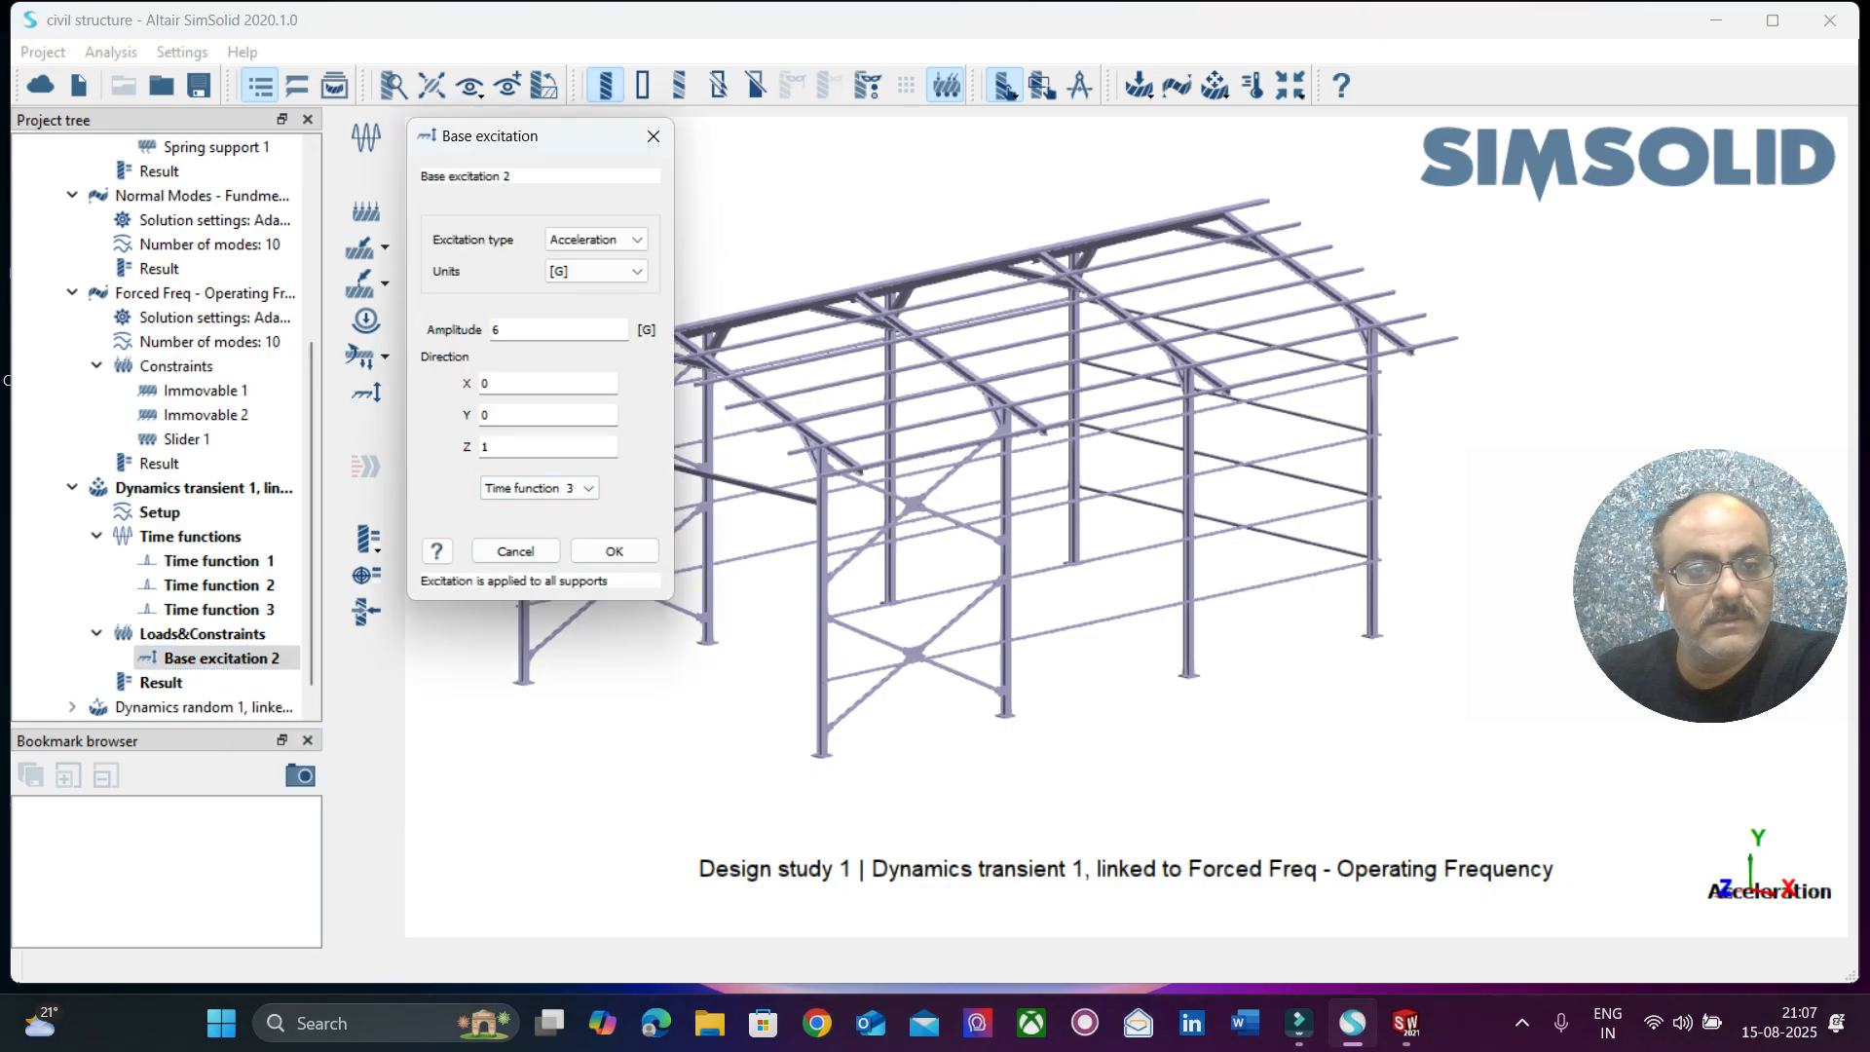
click(510, 331)
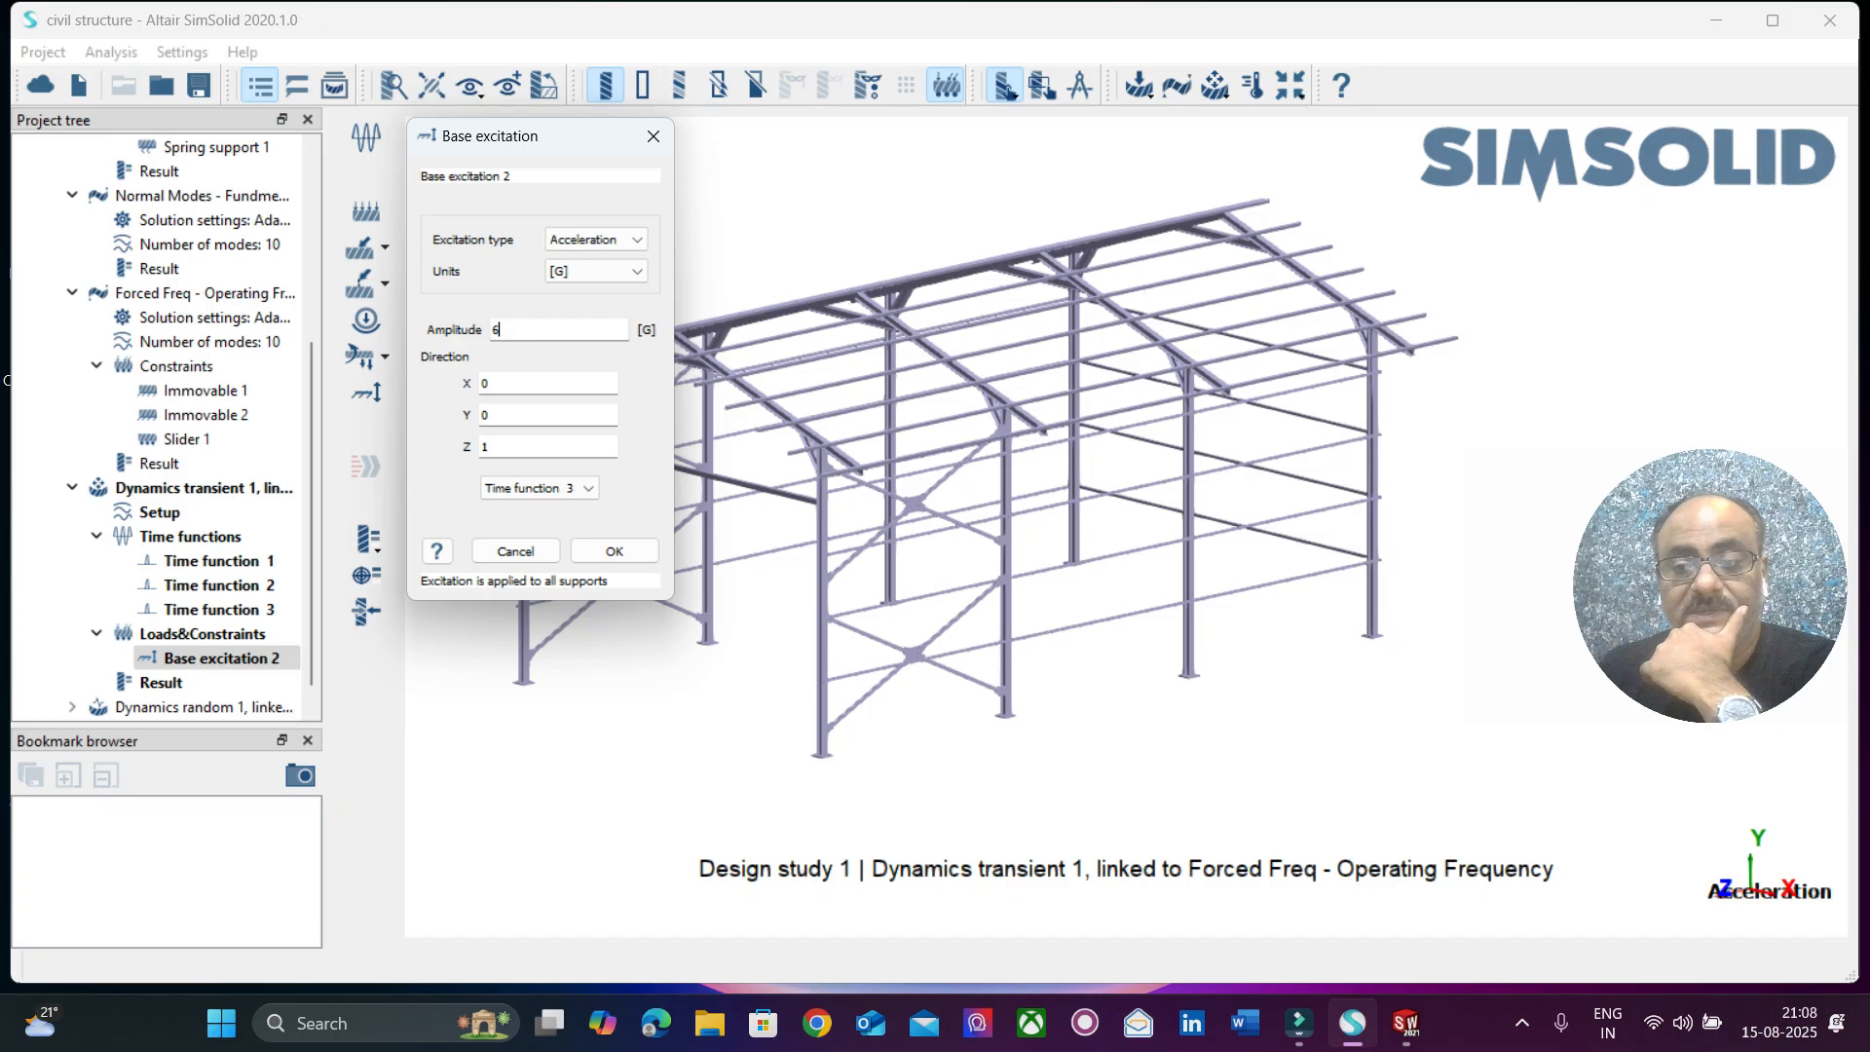
click(654, 136)
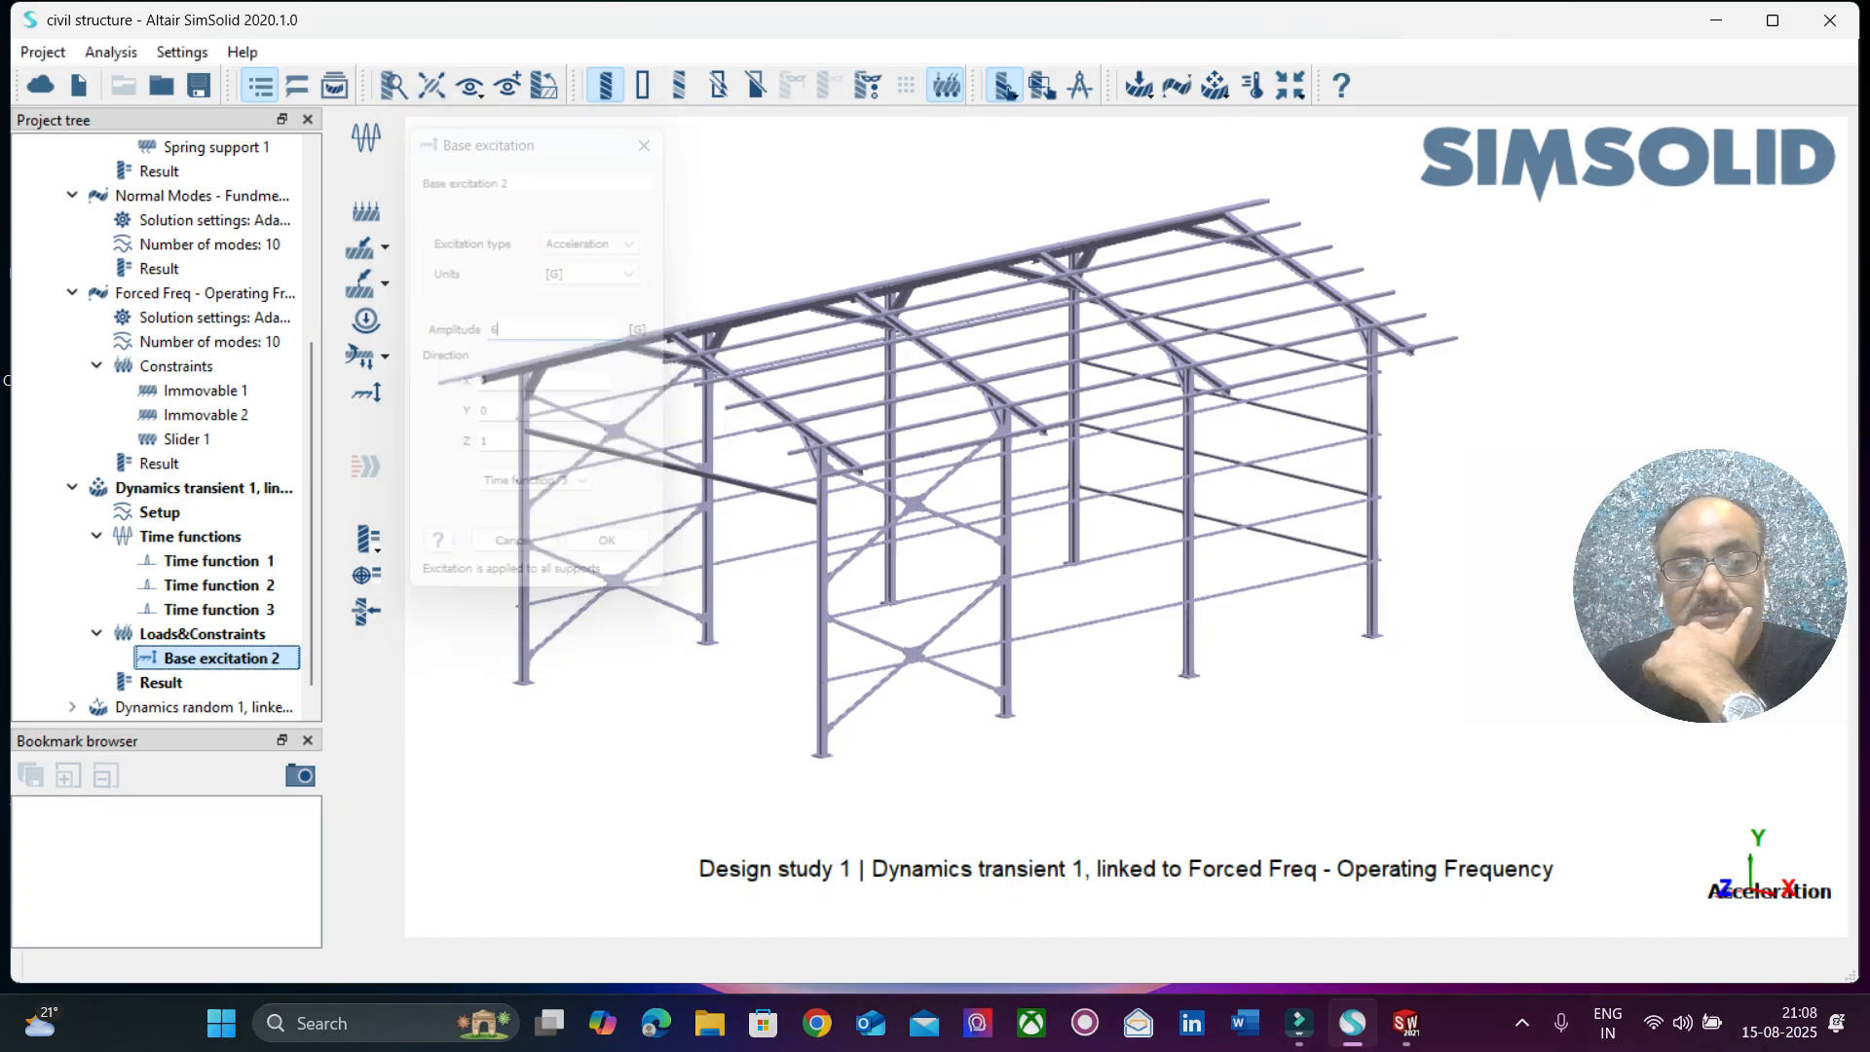
Display the Von Mises stress of the transient response, play its time animation and close it.
click(367, 539)
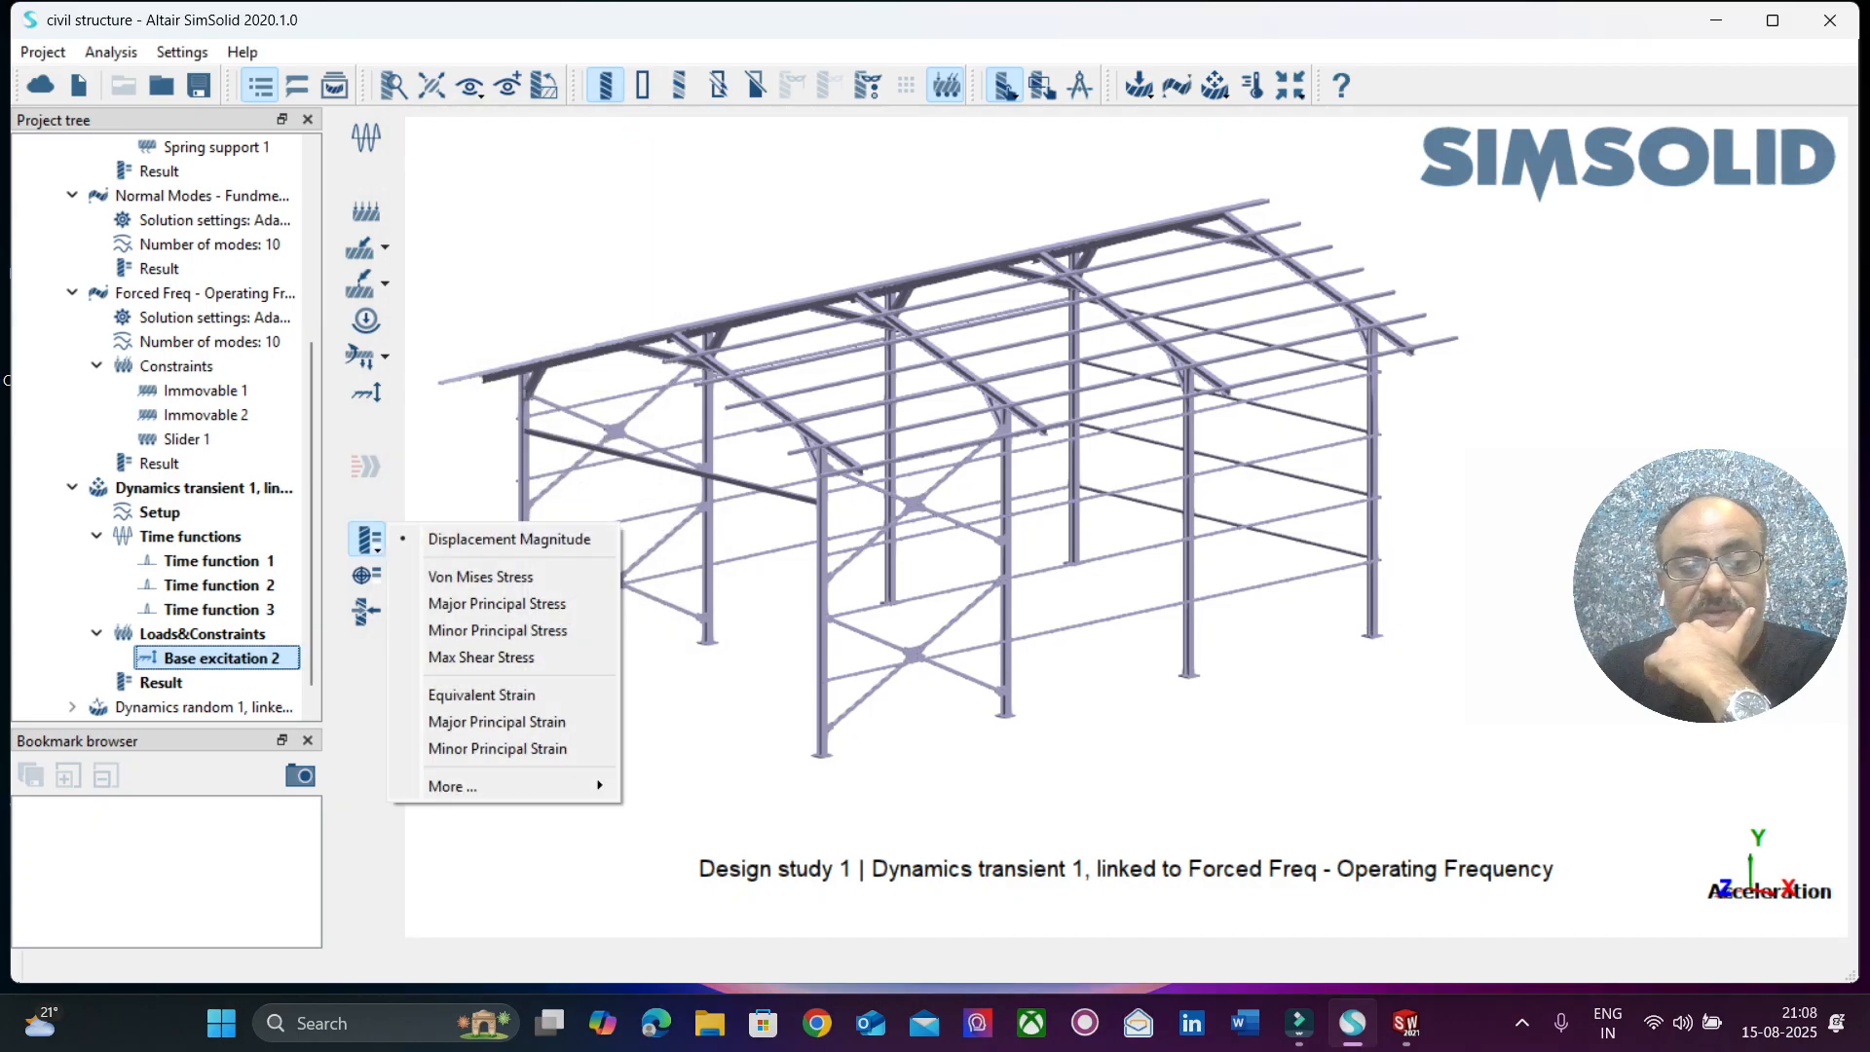
click(453, 575)
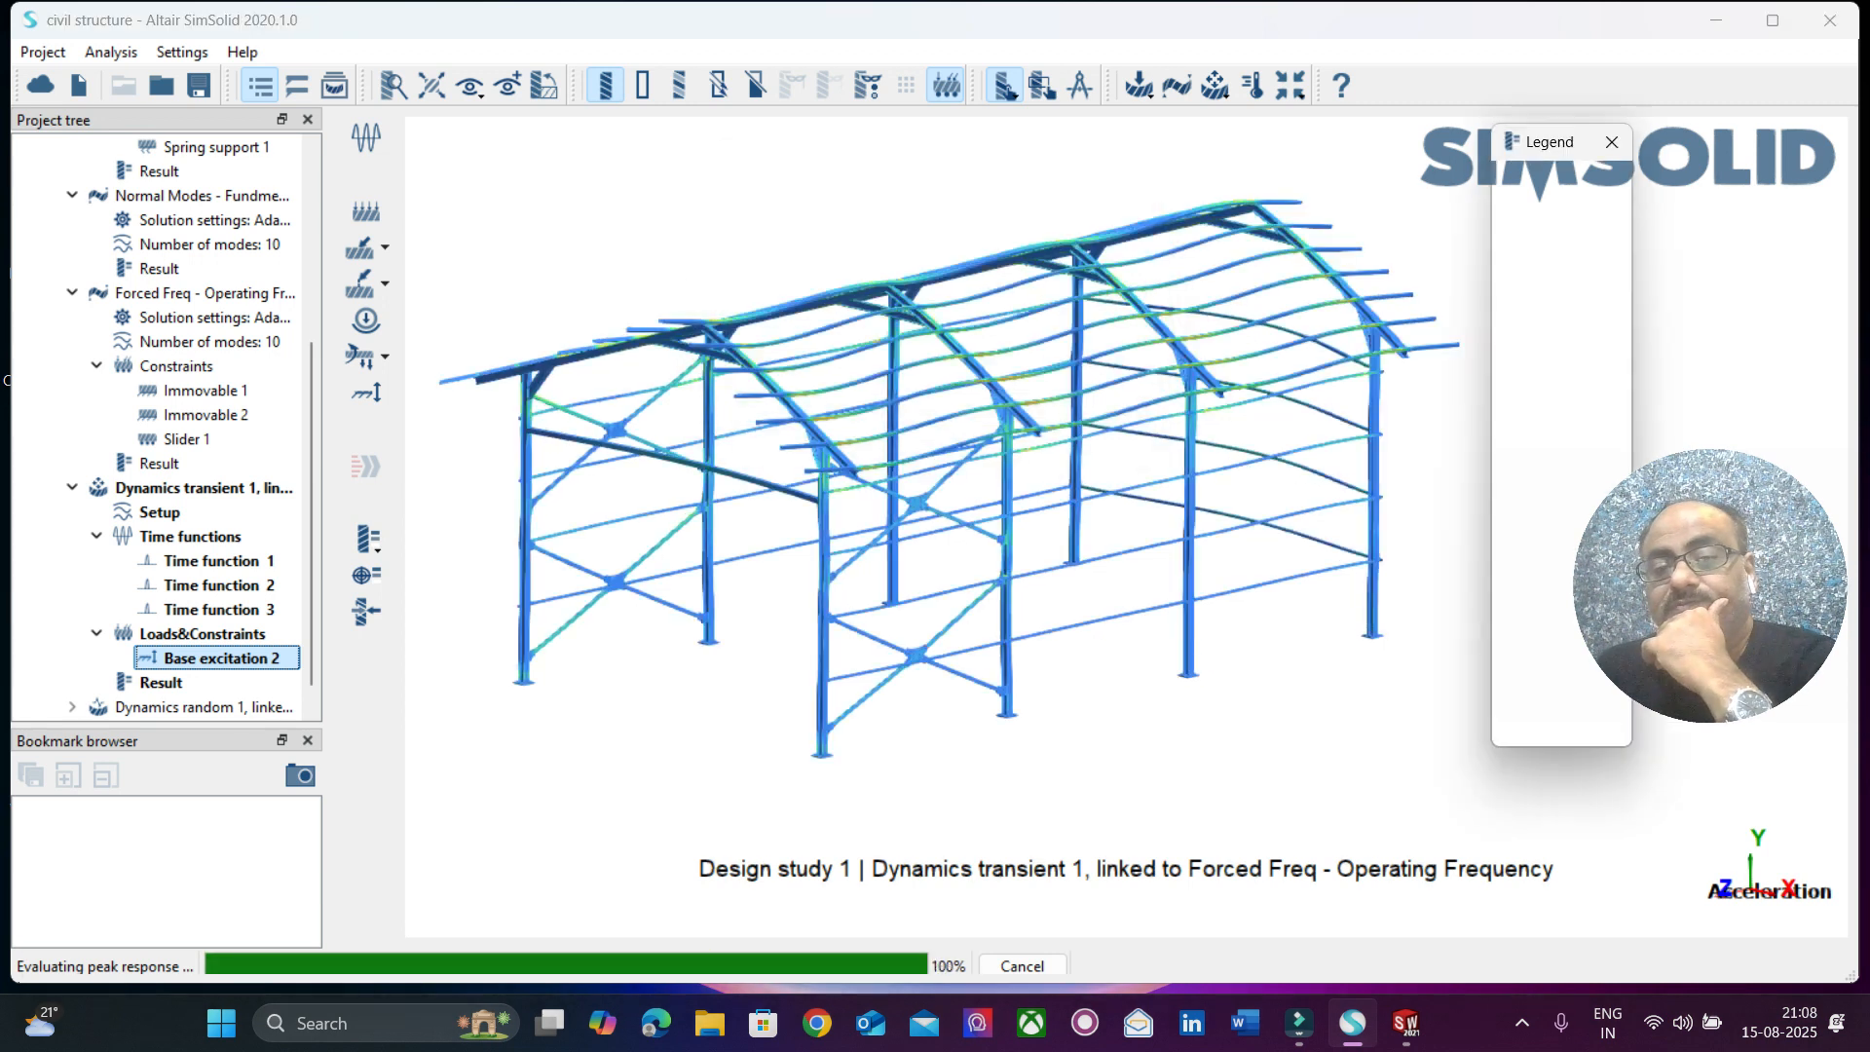
drag(901, 190, 391, 118)
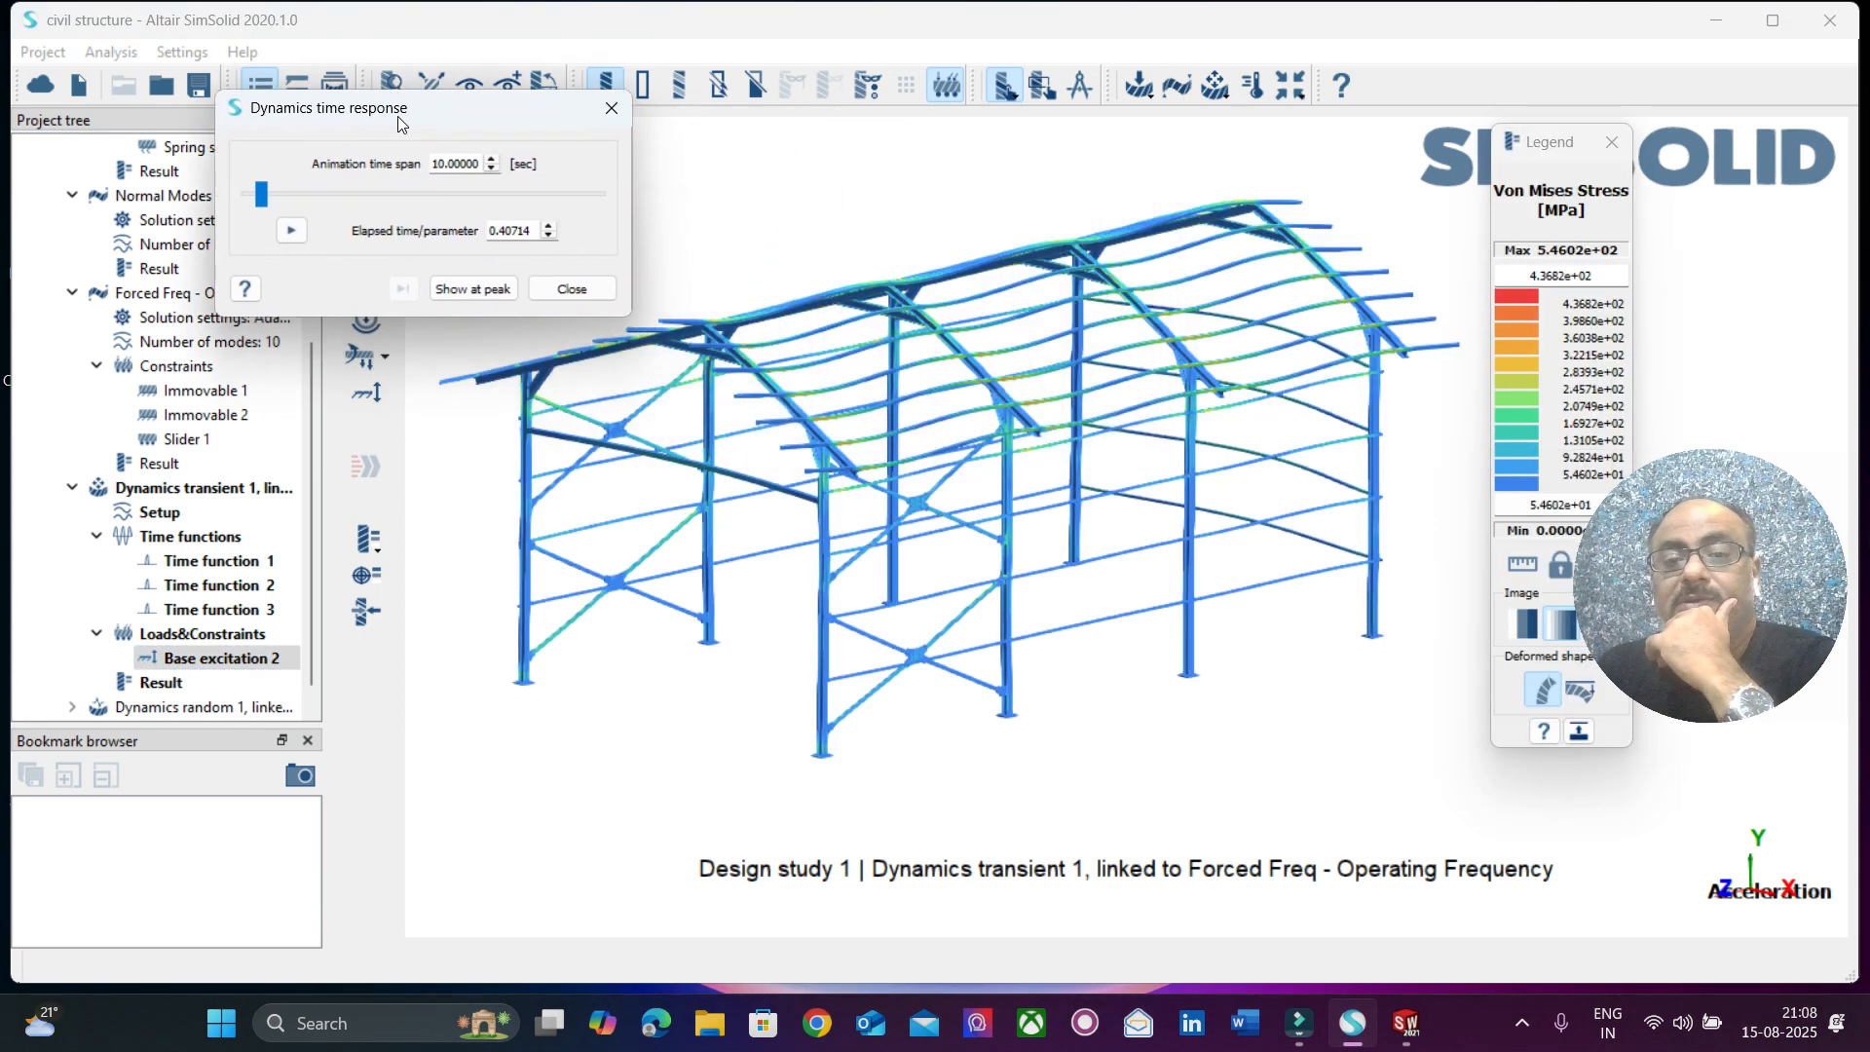
click(292, 230)
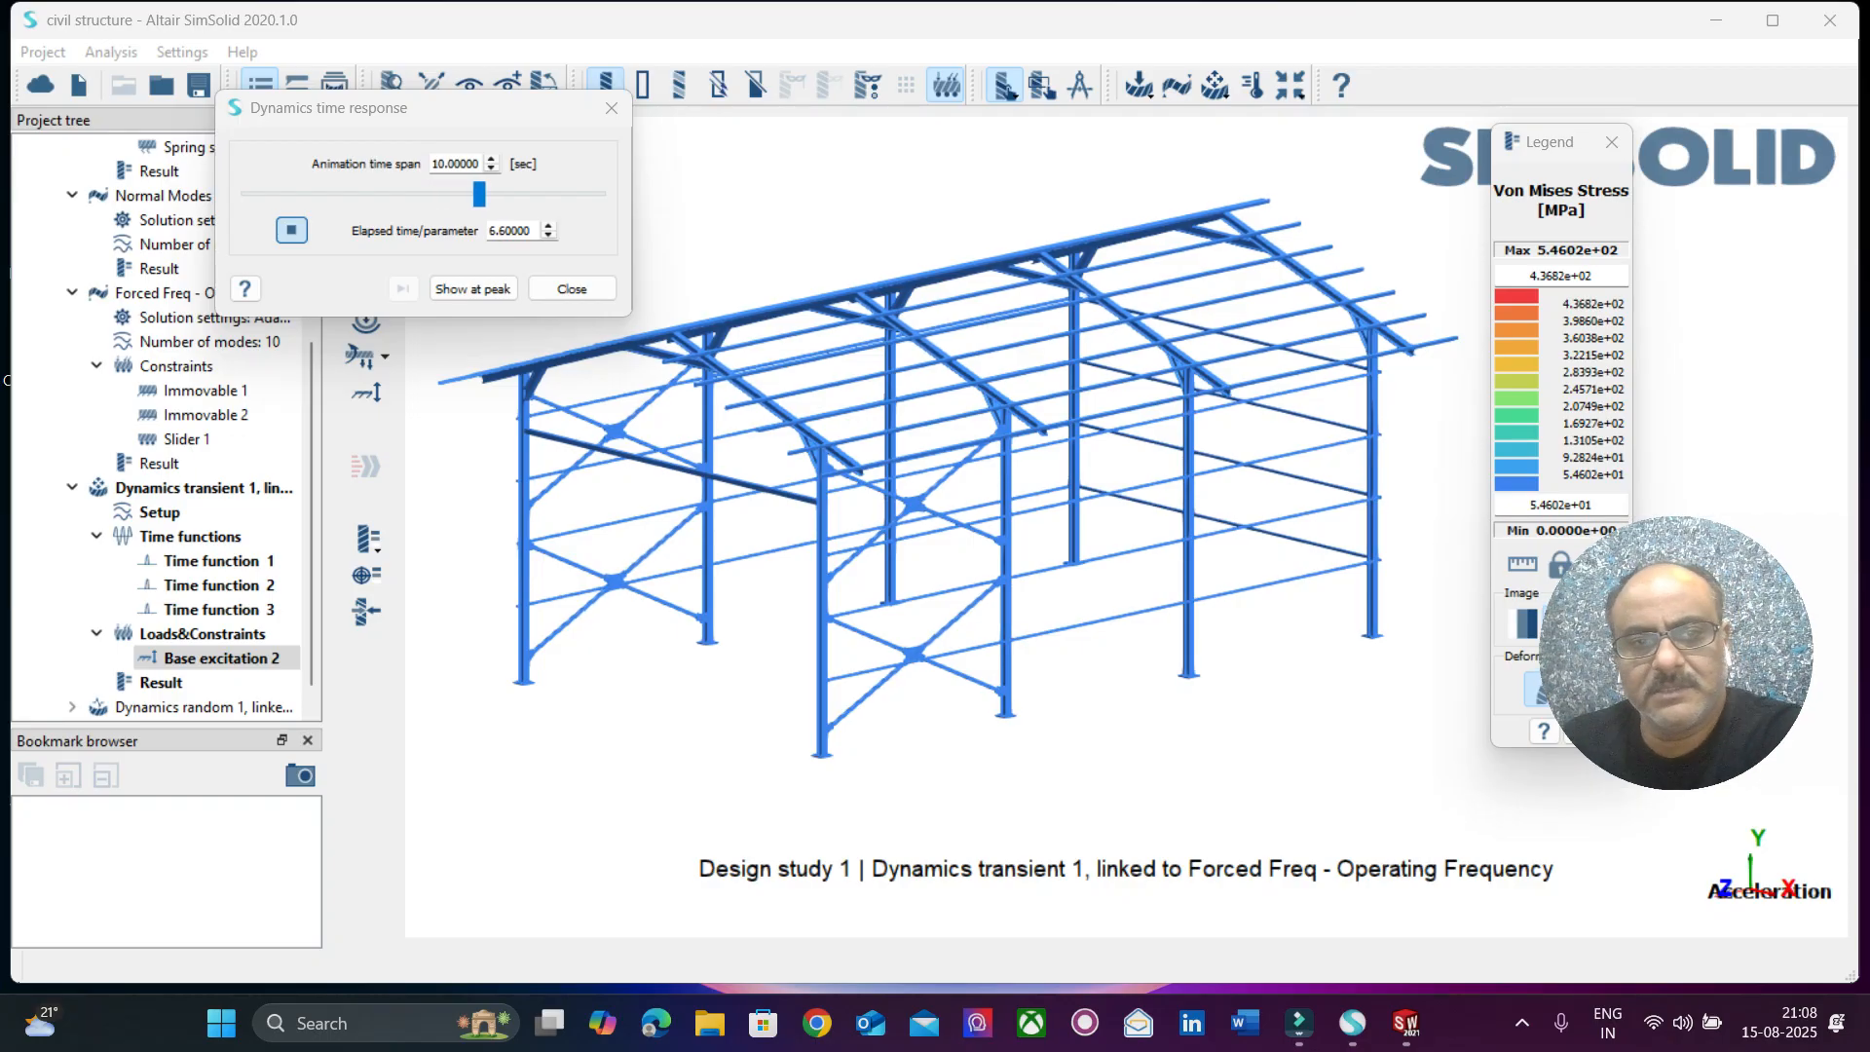
click(572, 290)
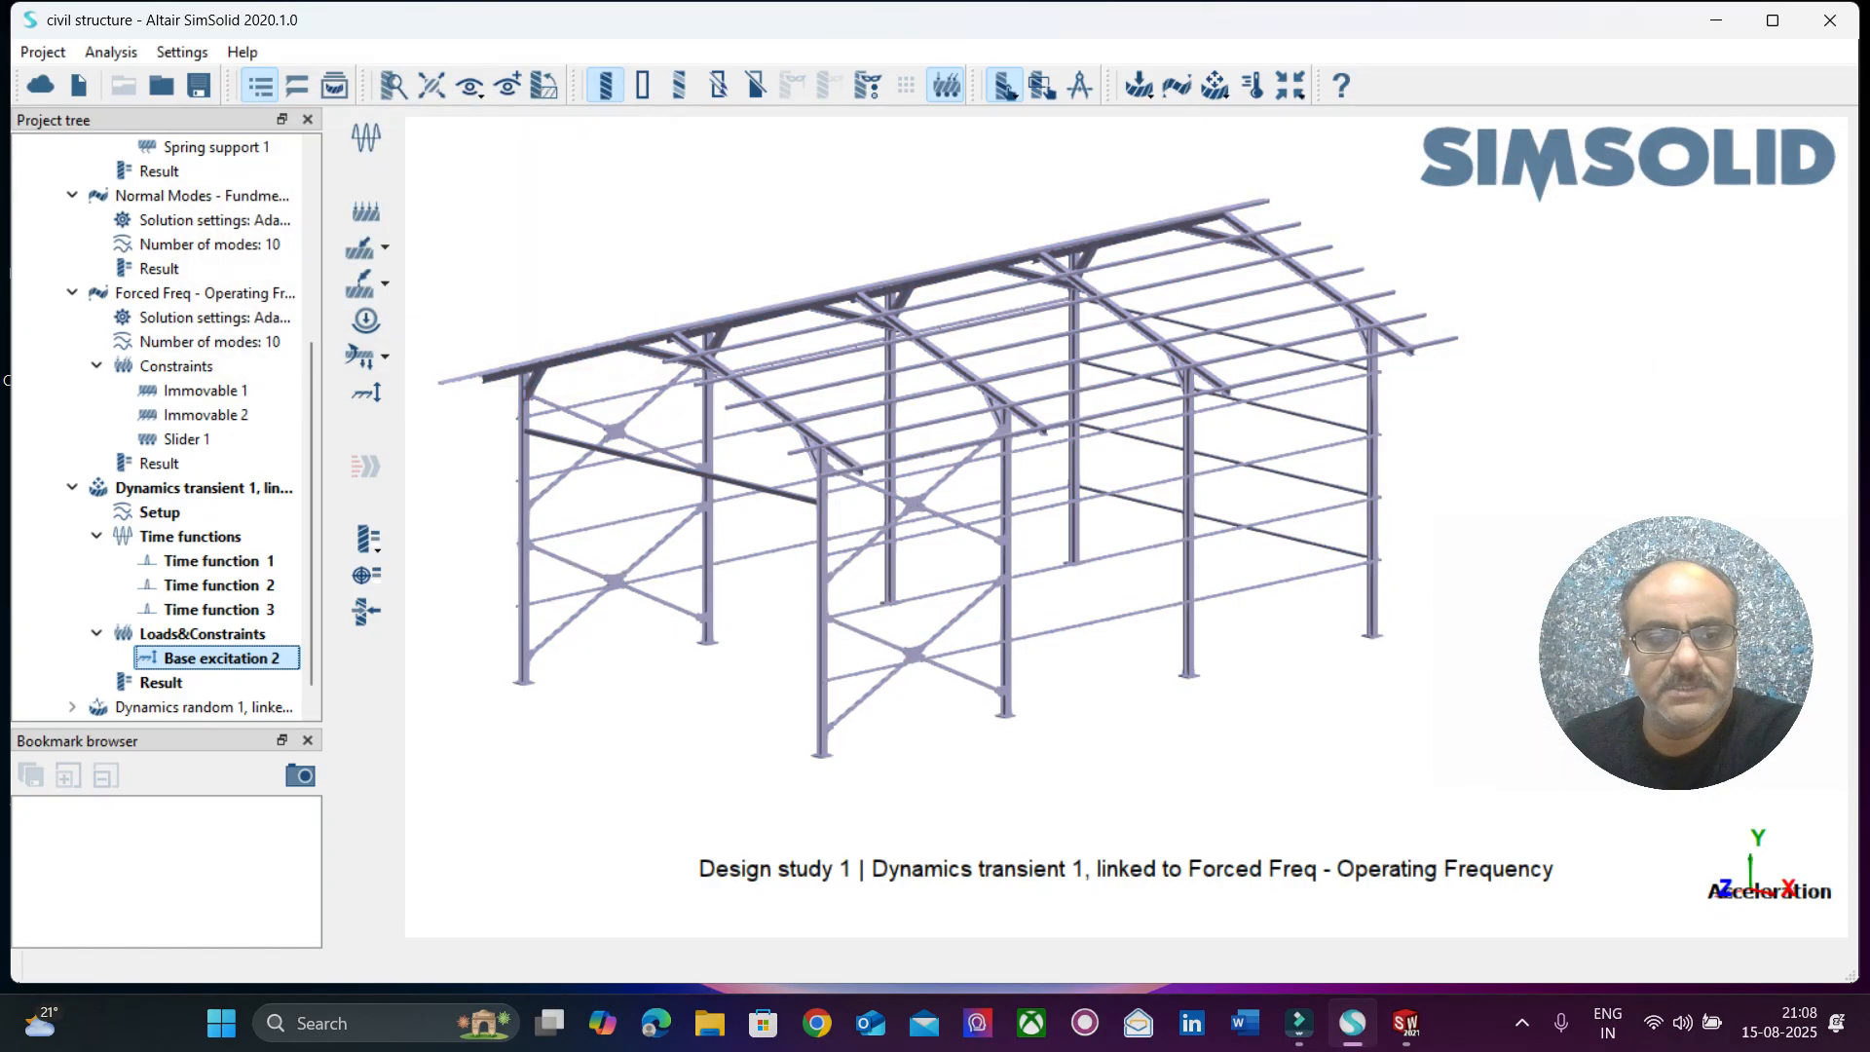
Plot the displacement magnitude time response at a point picked on the roof rafter above the second front column.
click(366, 575)
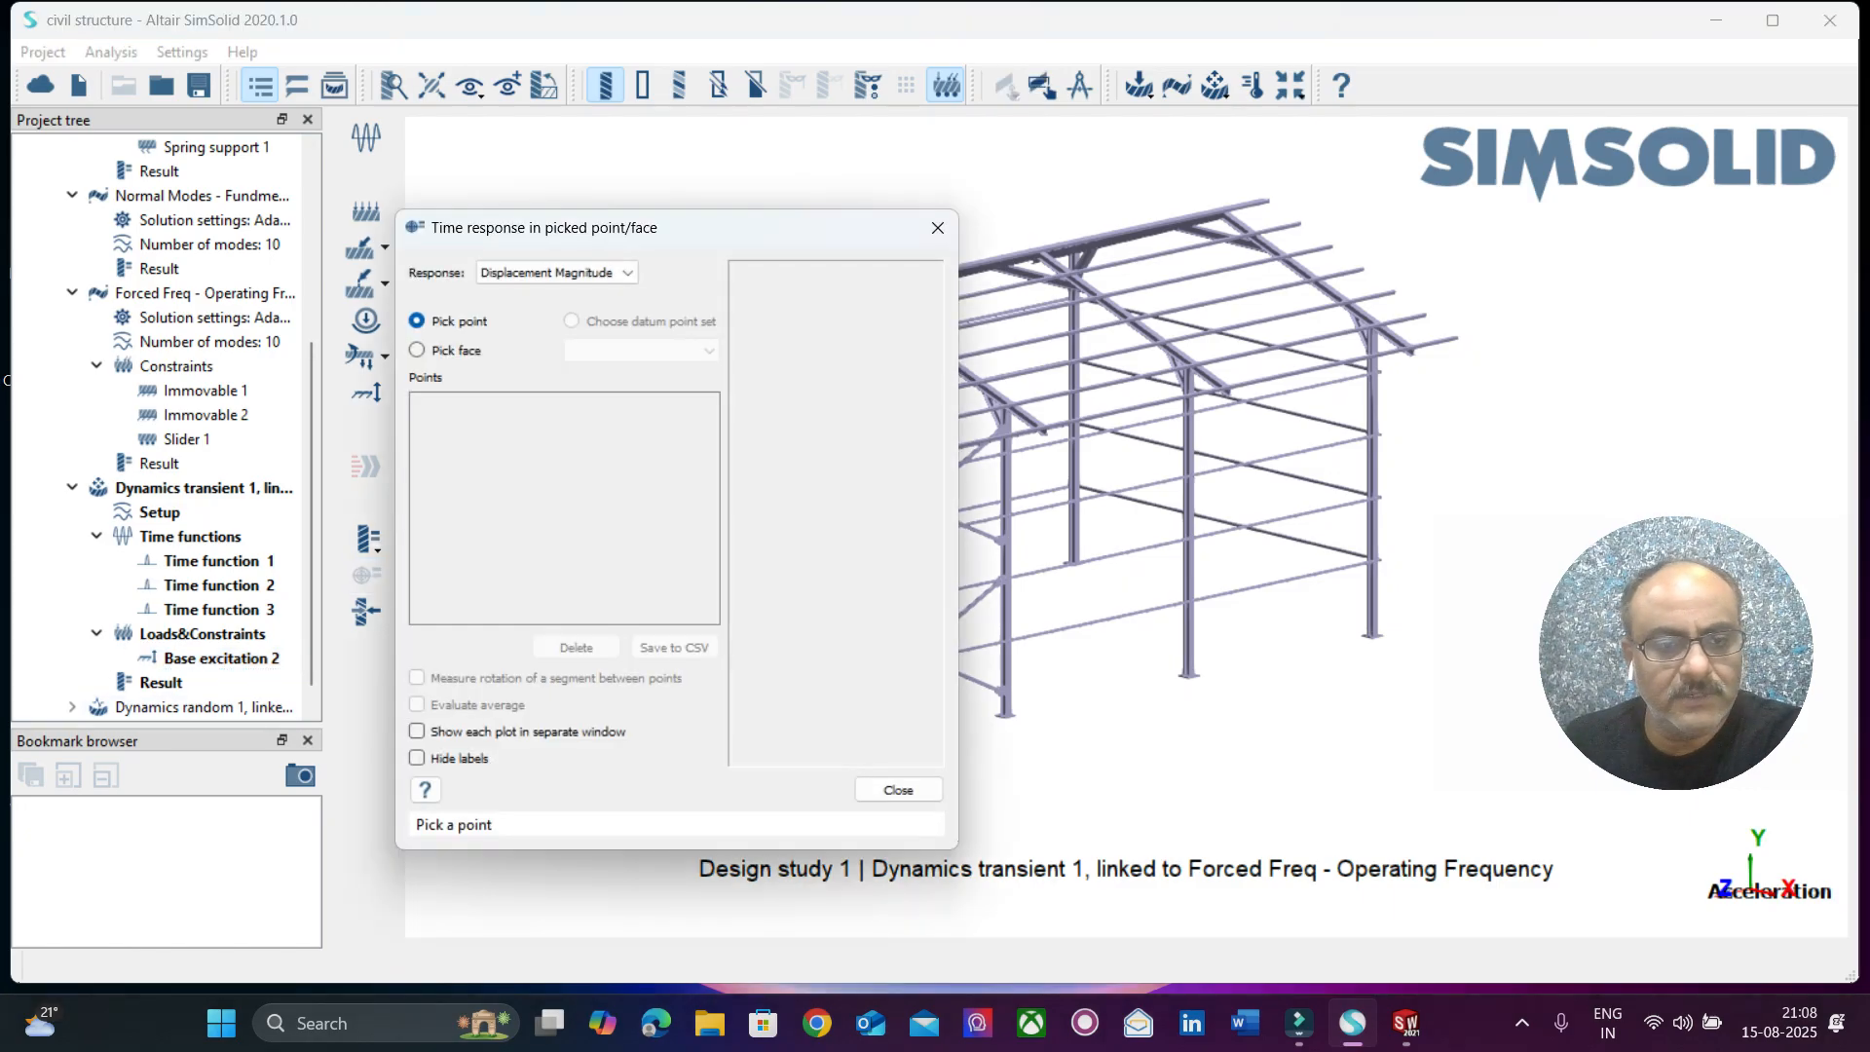
drag(725, 227, 255, 111)
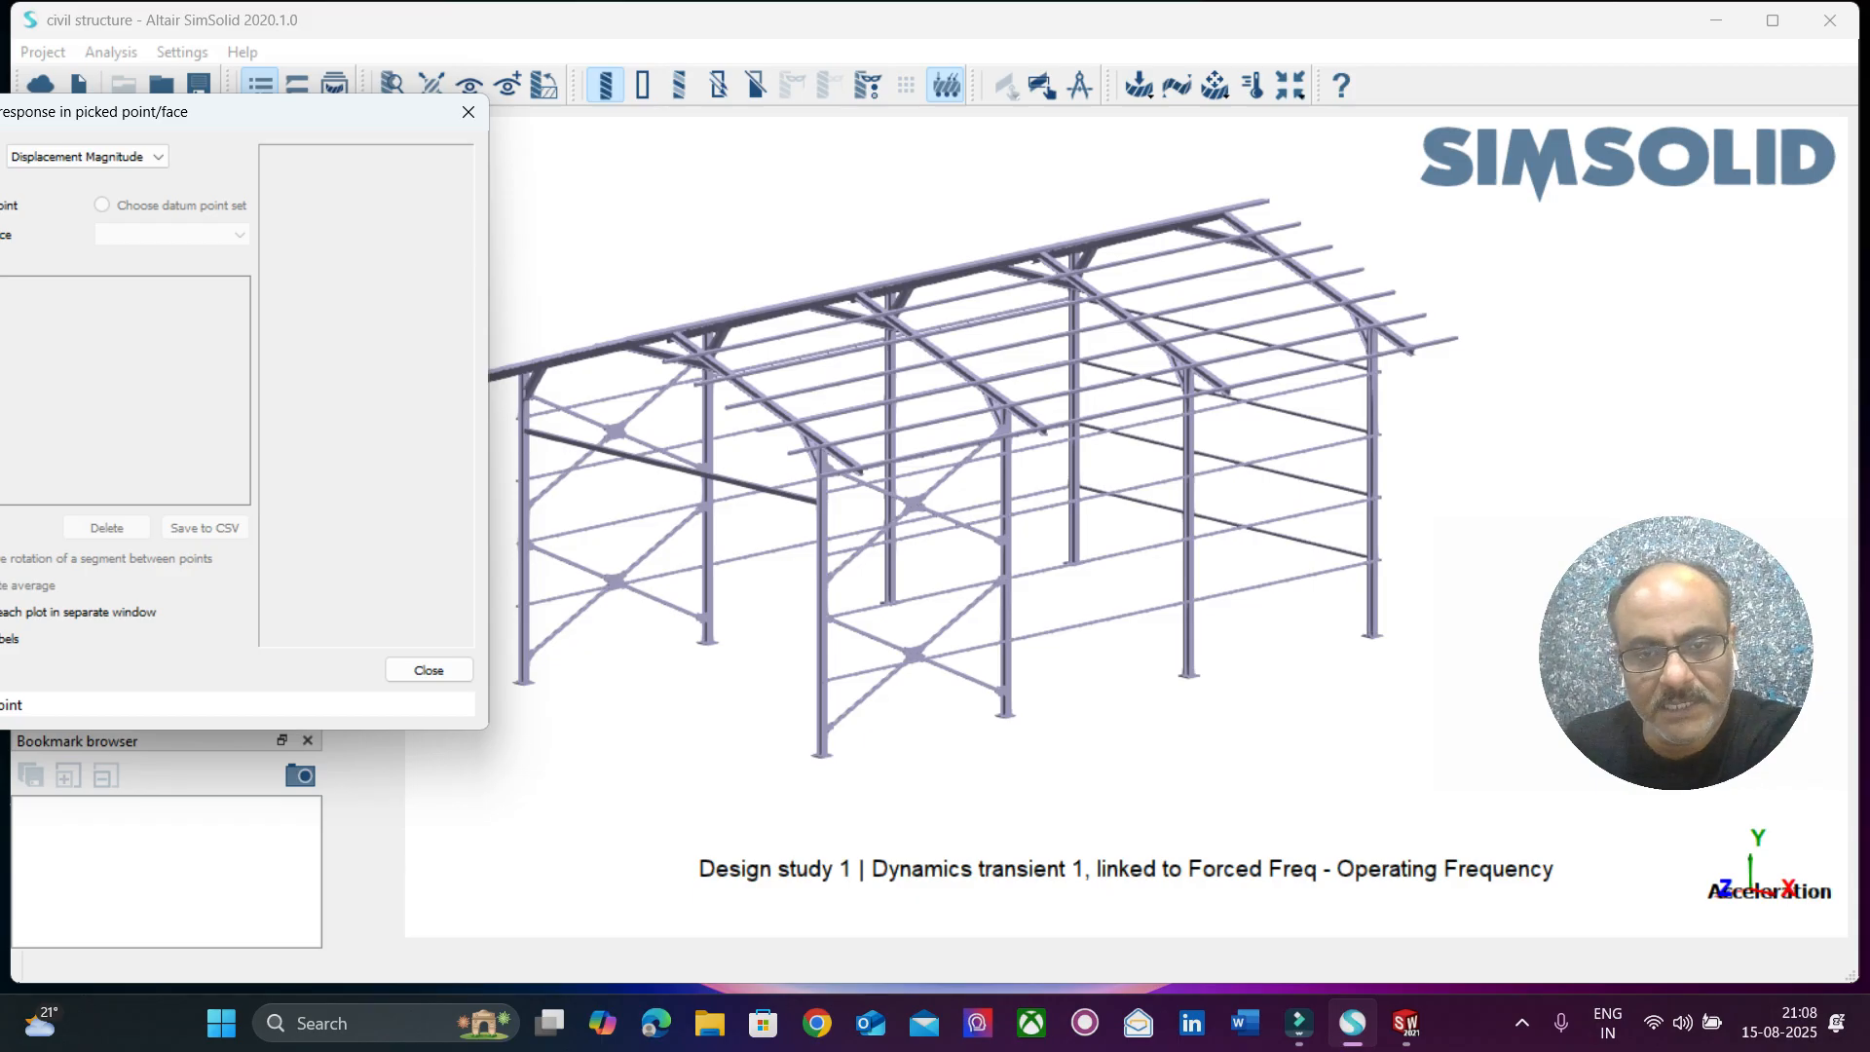
click(965, 373)
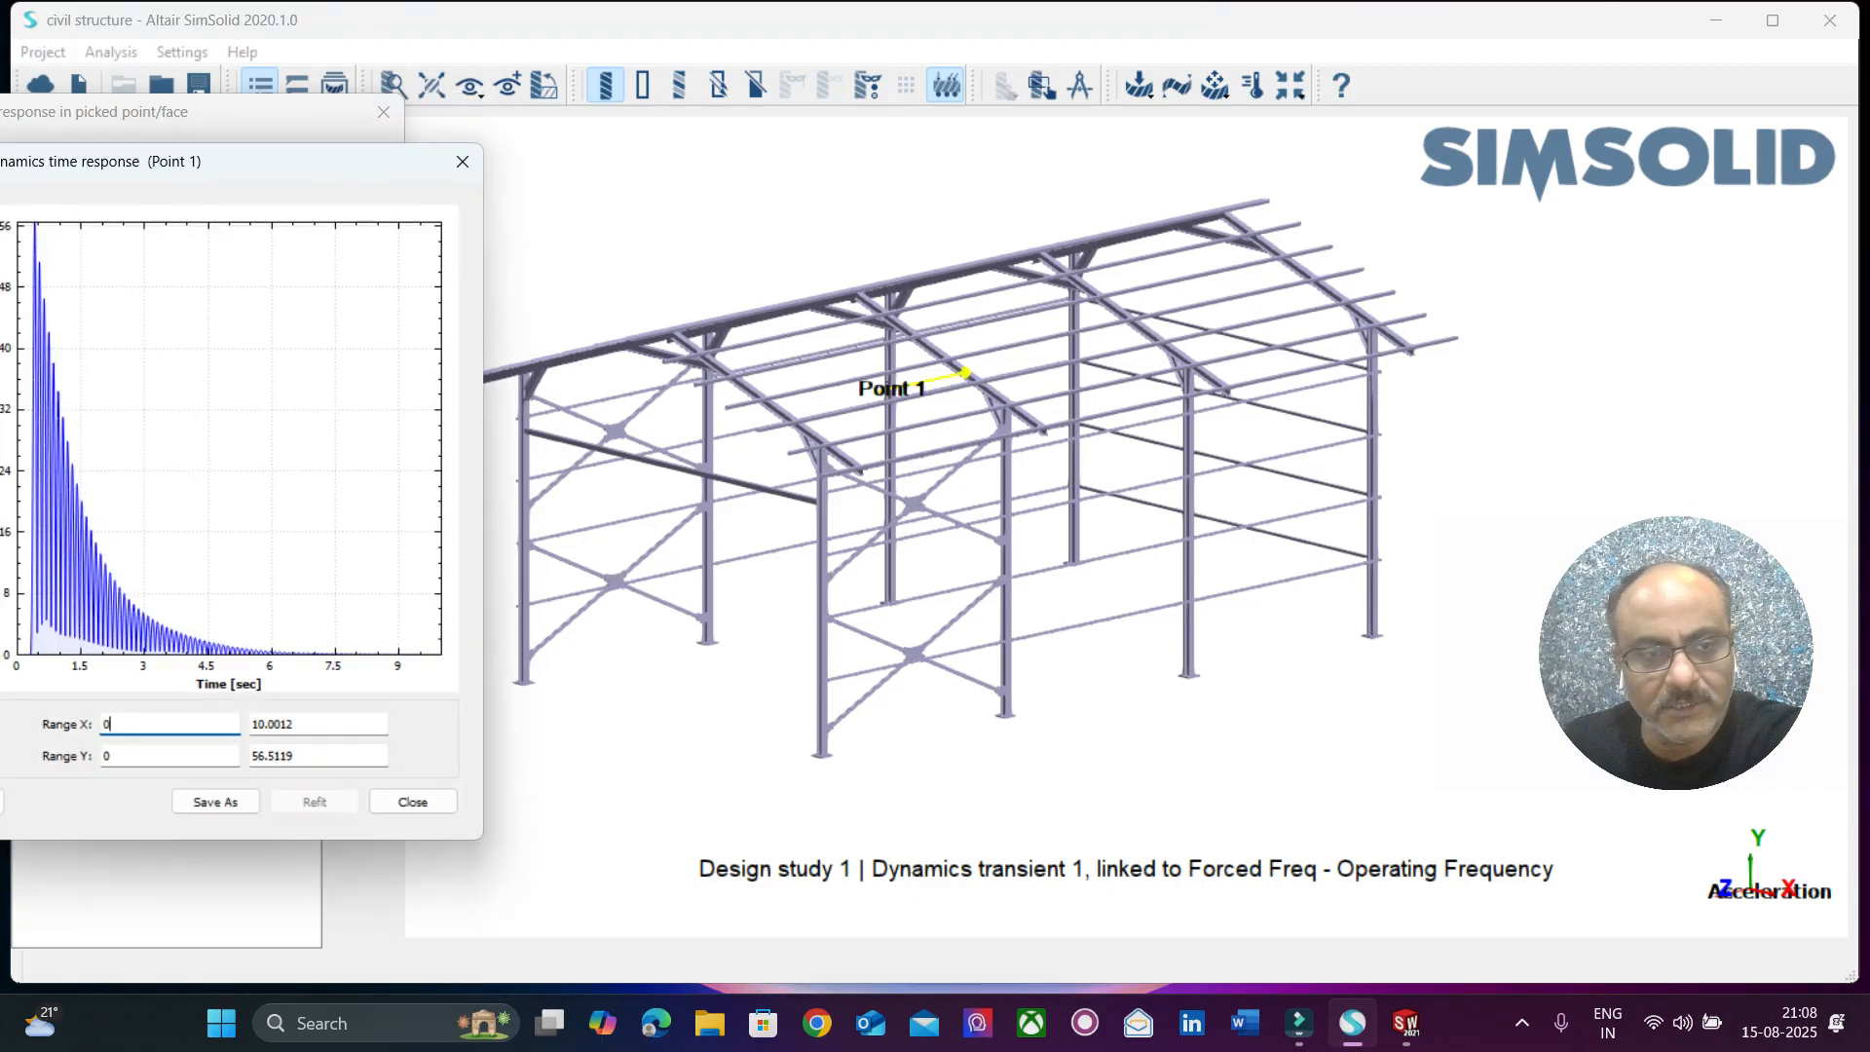
drag(204, 166, 1133, 152)
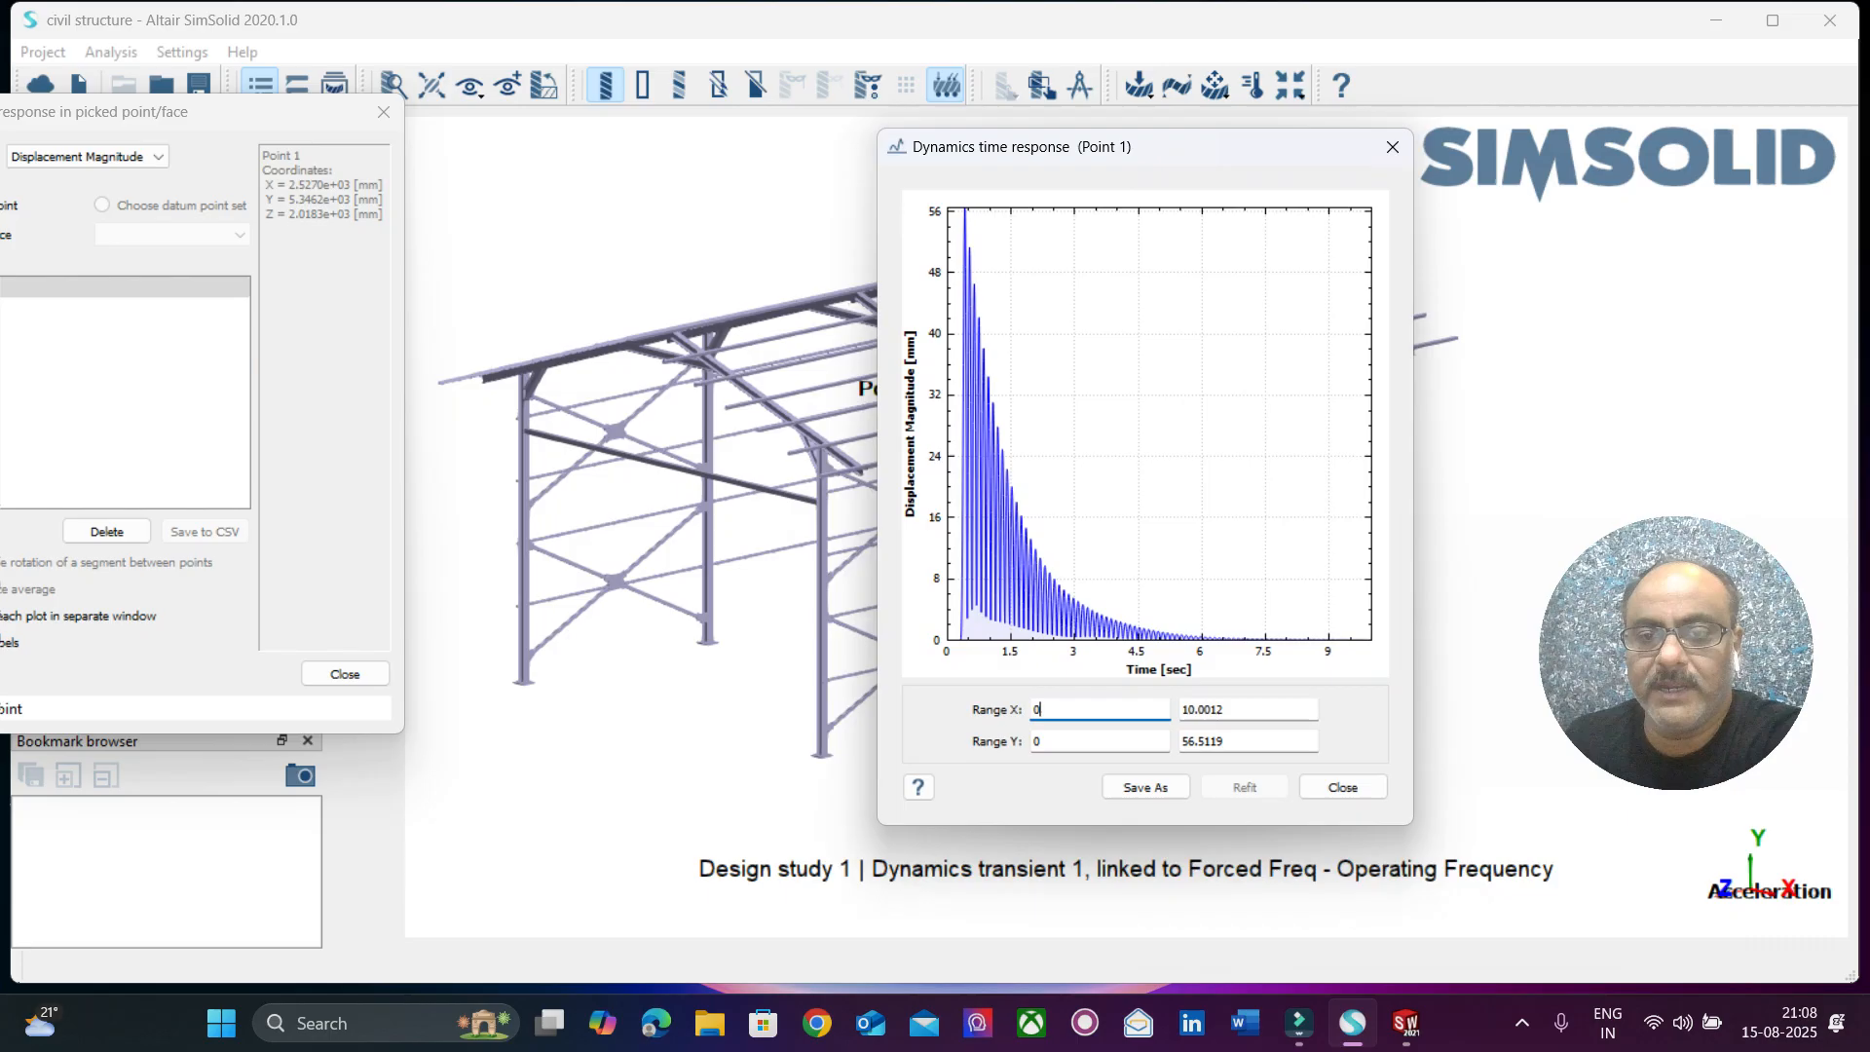
drag(243, 111, 541, 130)
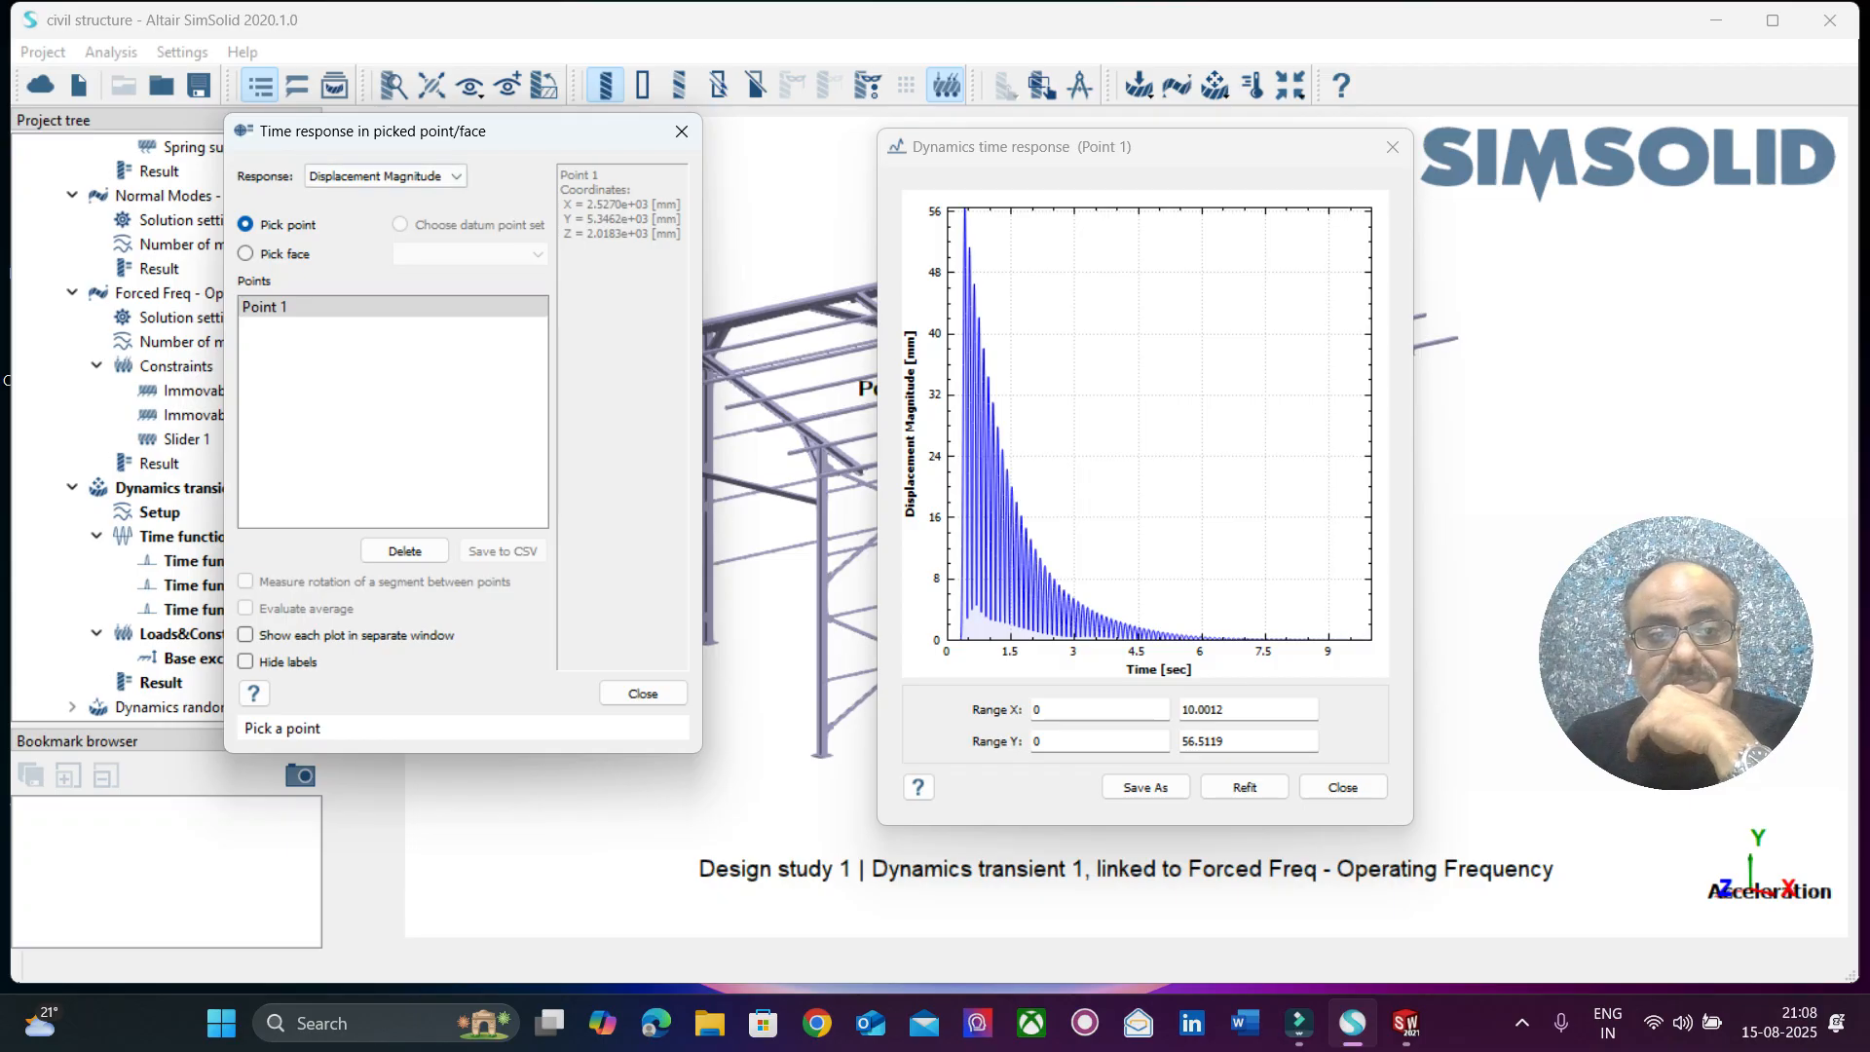
Plot the Von Mises stress time response at Point 1 and close the plot.
click(443, 176)
click(355, 210)
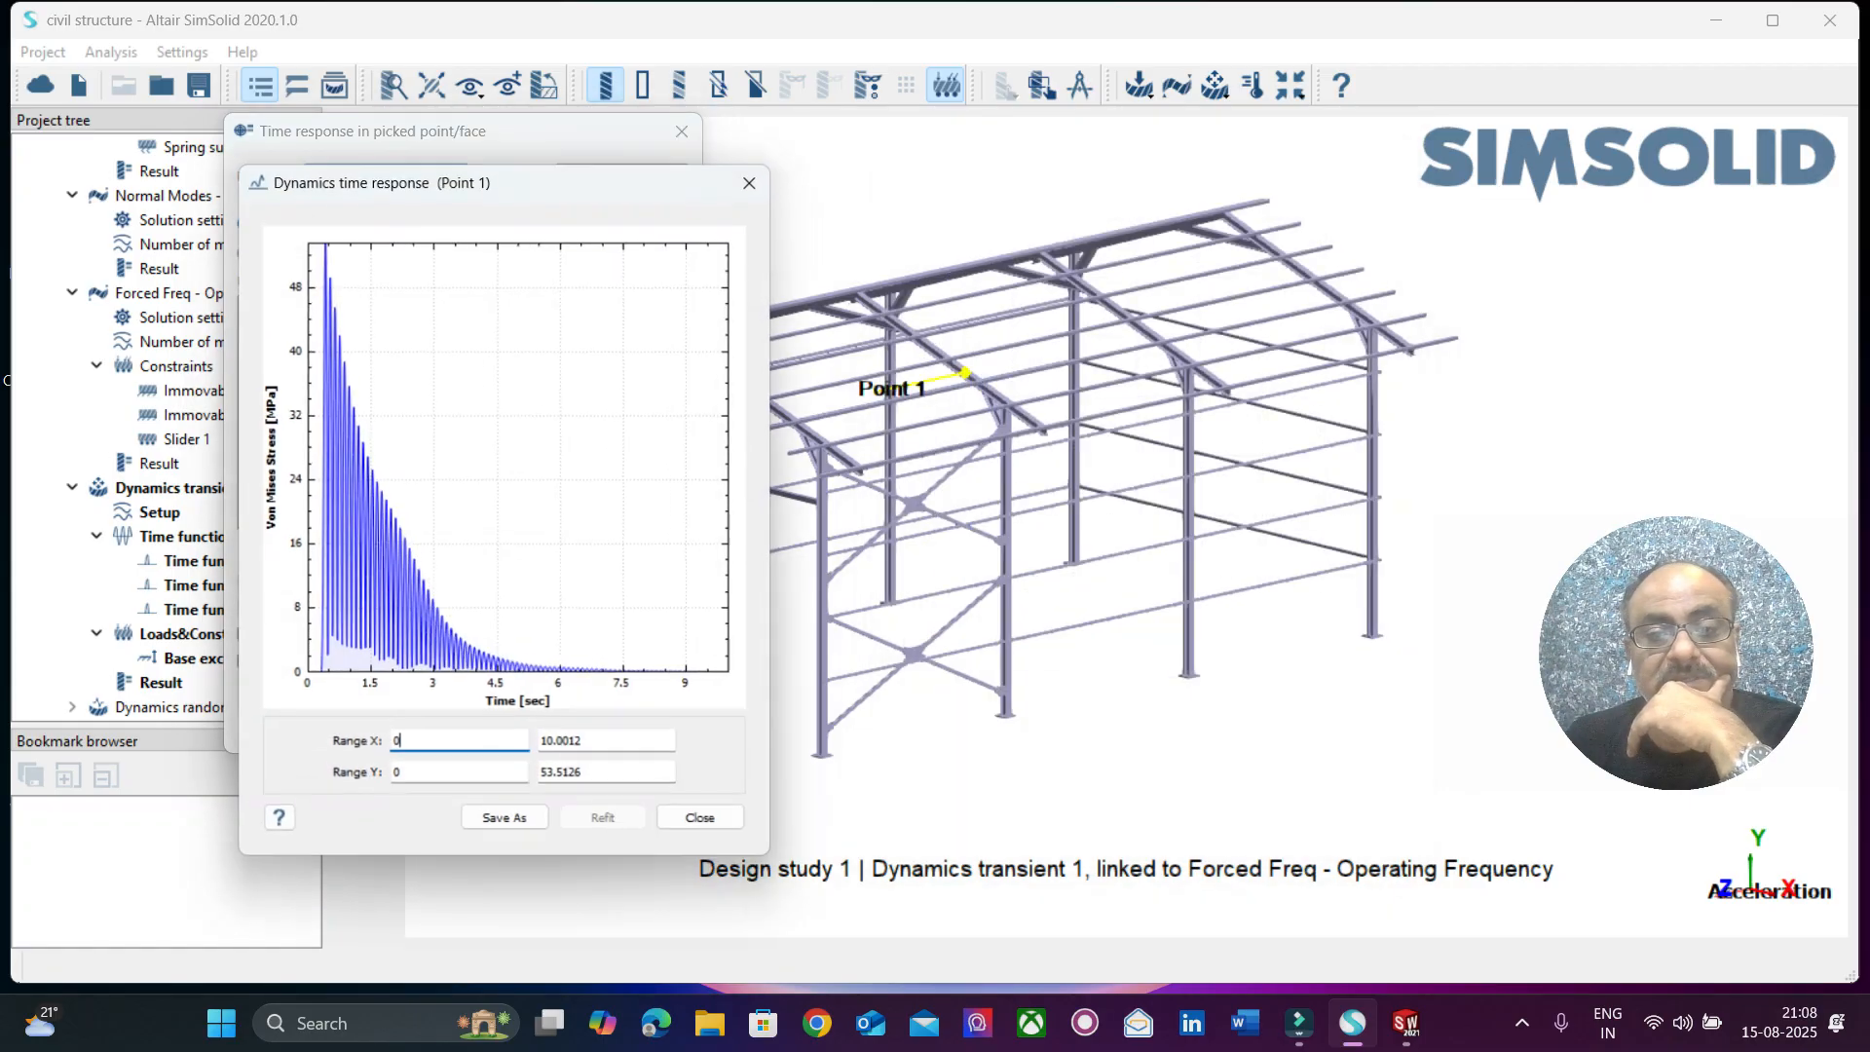
click(702, 821)
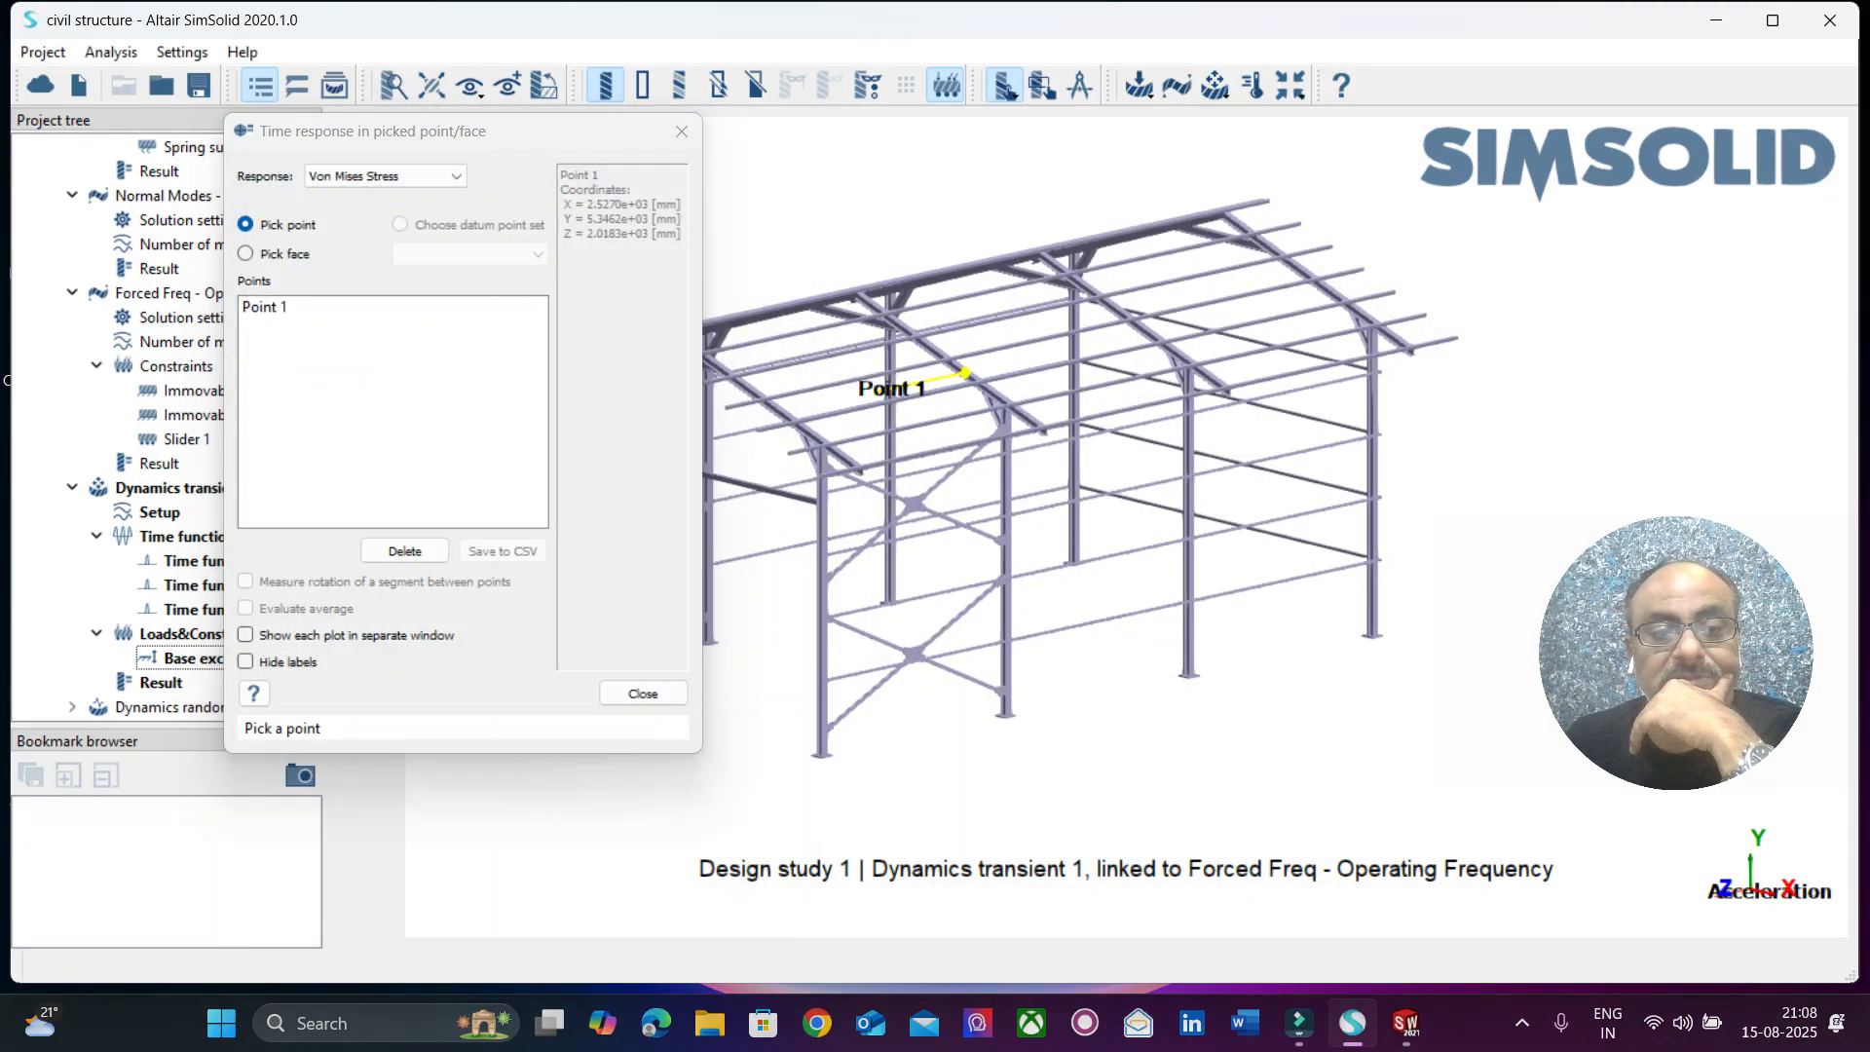
click(278, 307)
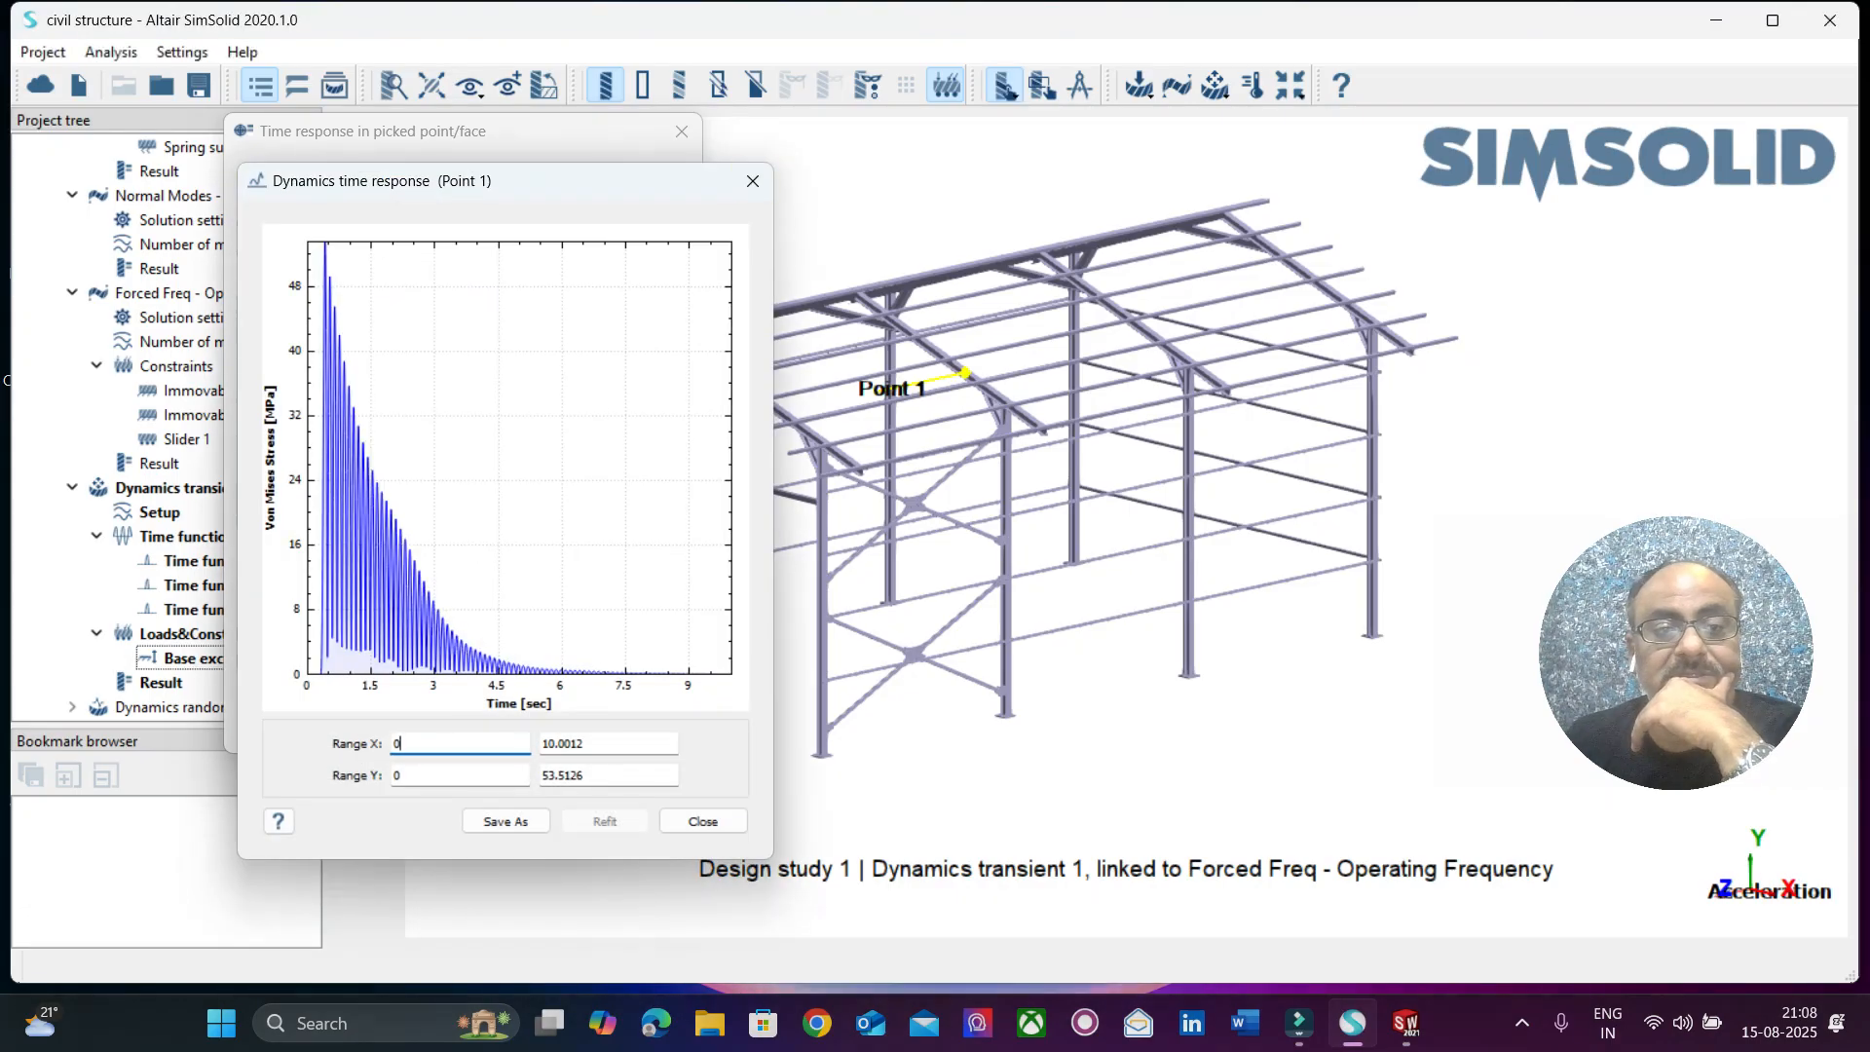
click(752, 181)
Plot the acceleration magnitude time response at Point 1.
click(385, 176)
scroll(375, 268, down, 7)
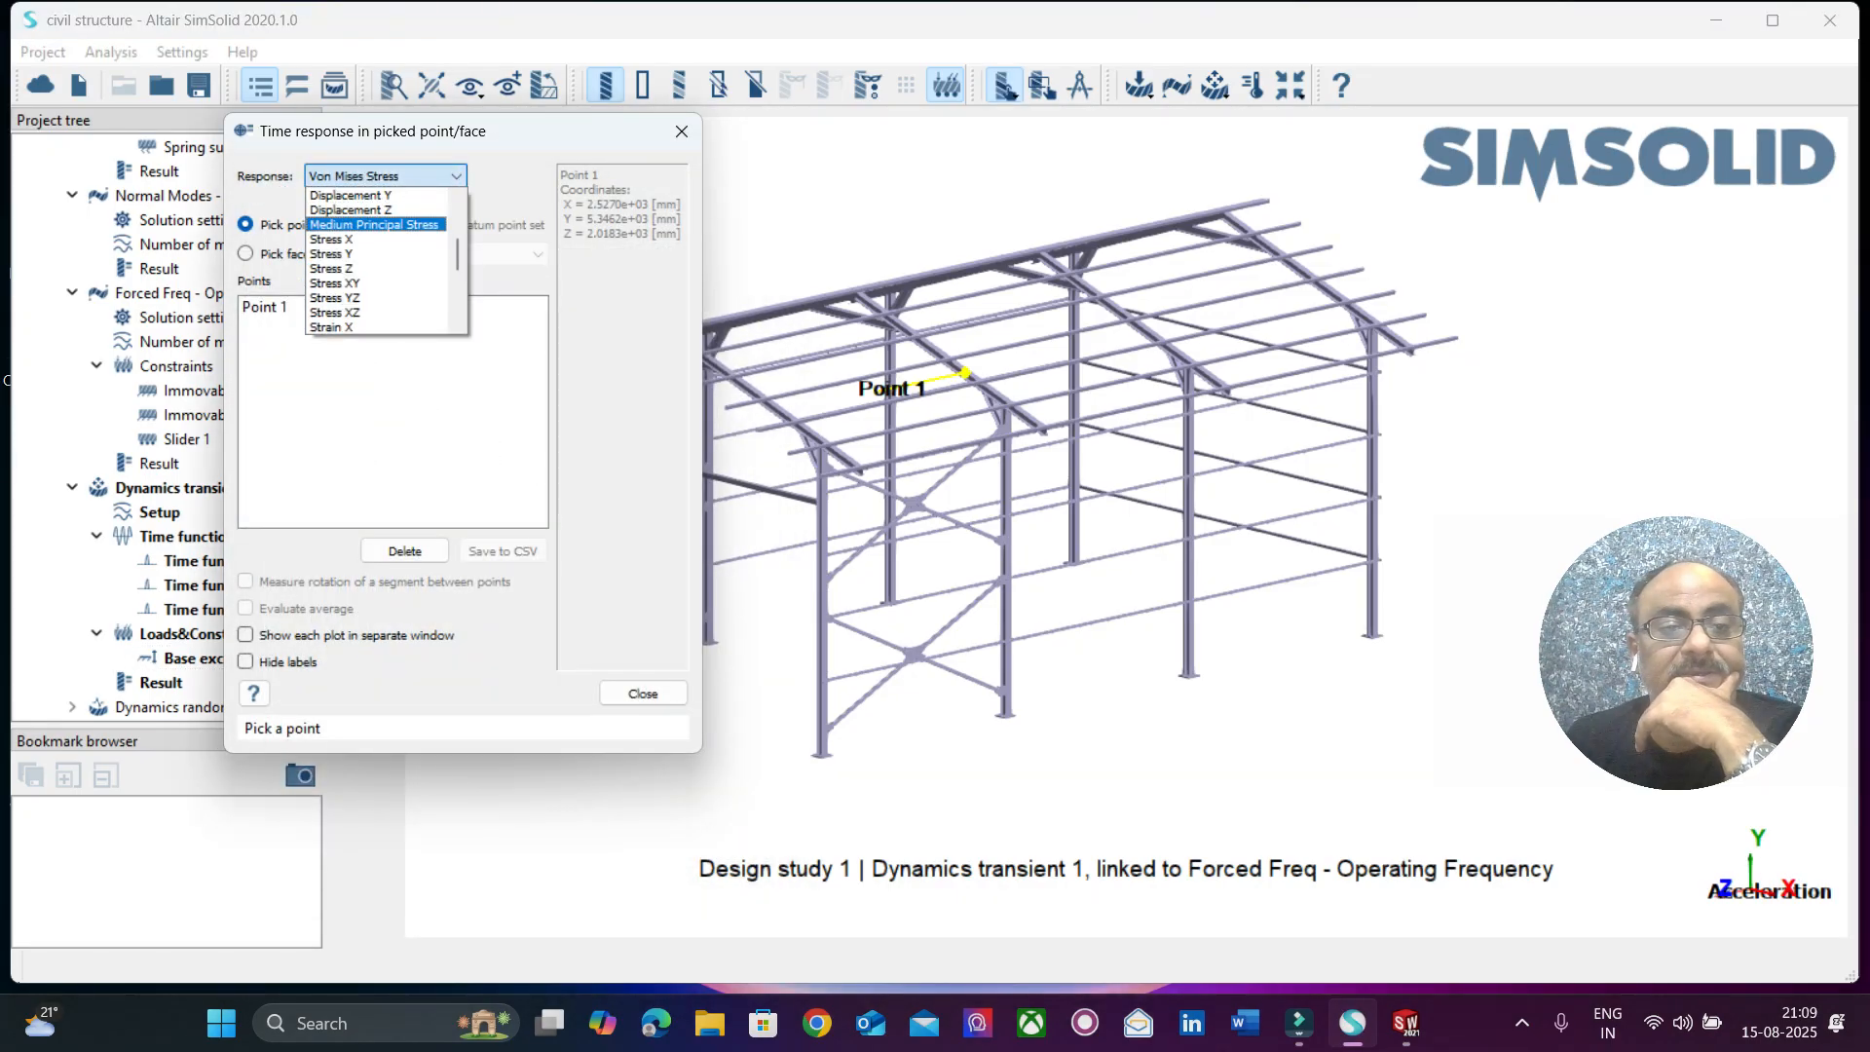
click(374, 253)
click(265, 307)
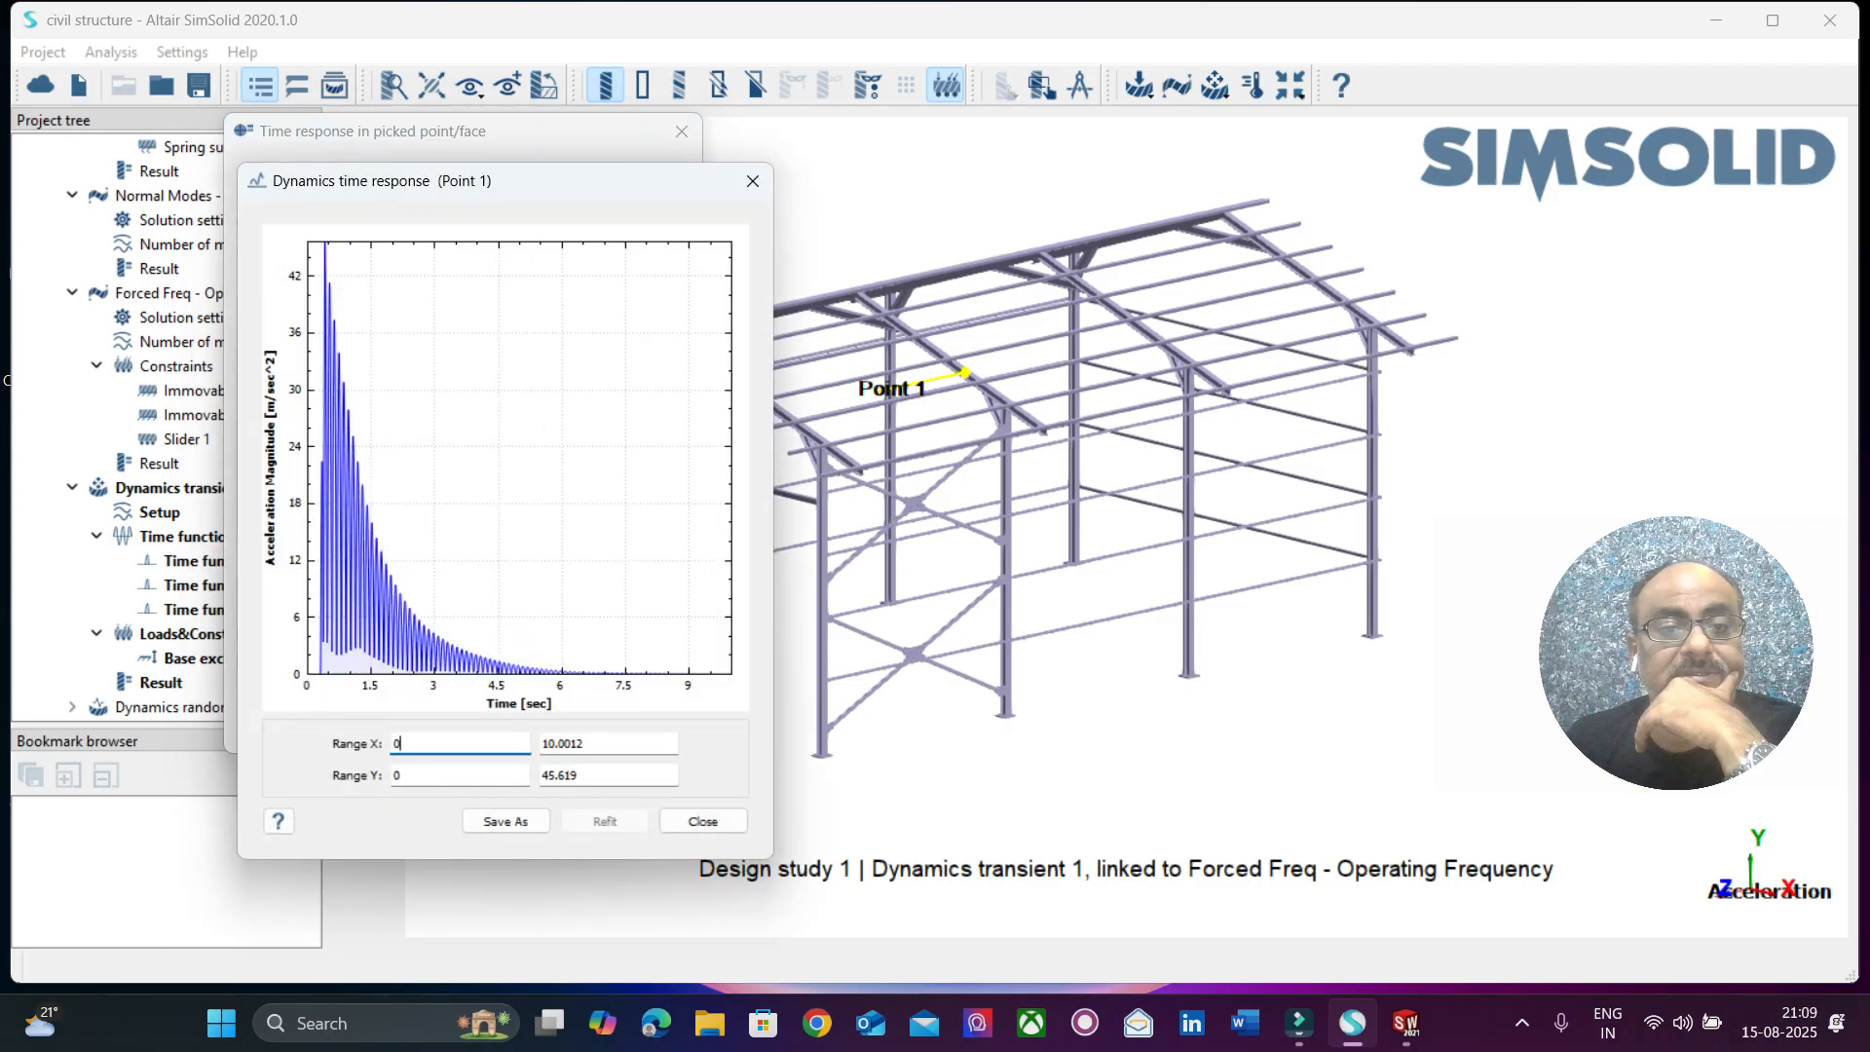
Enlarge the acceleration magnitude plot of Point 1 for review, and close it together with the time response dialog.
drag(520, 182, 1047, 199)
drag(1299, 394, 1457, 395)
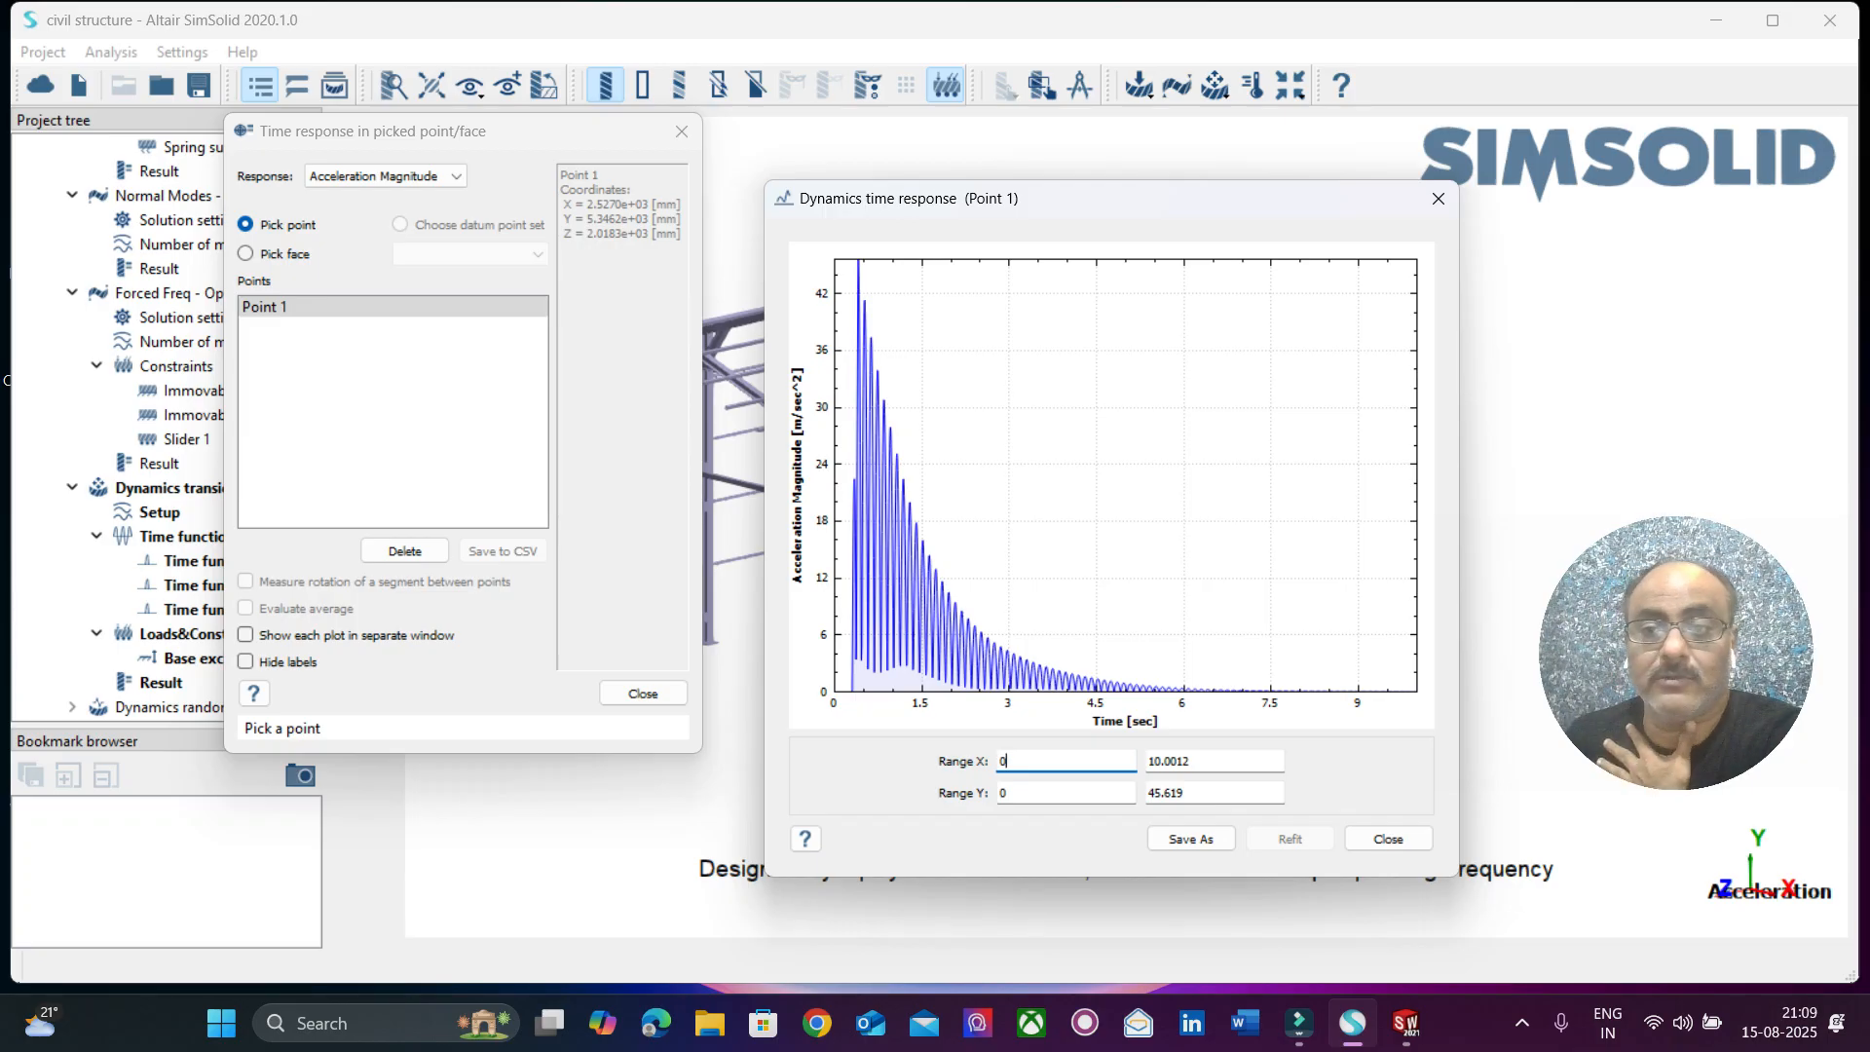
click(1438, 197)
click(265, 307)
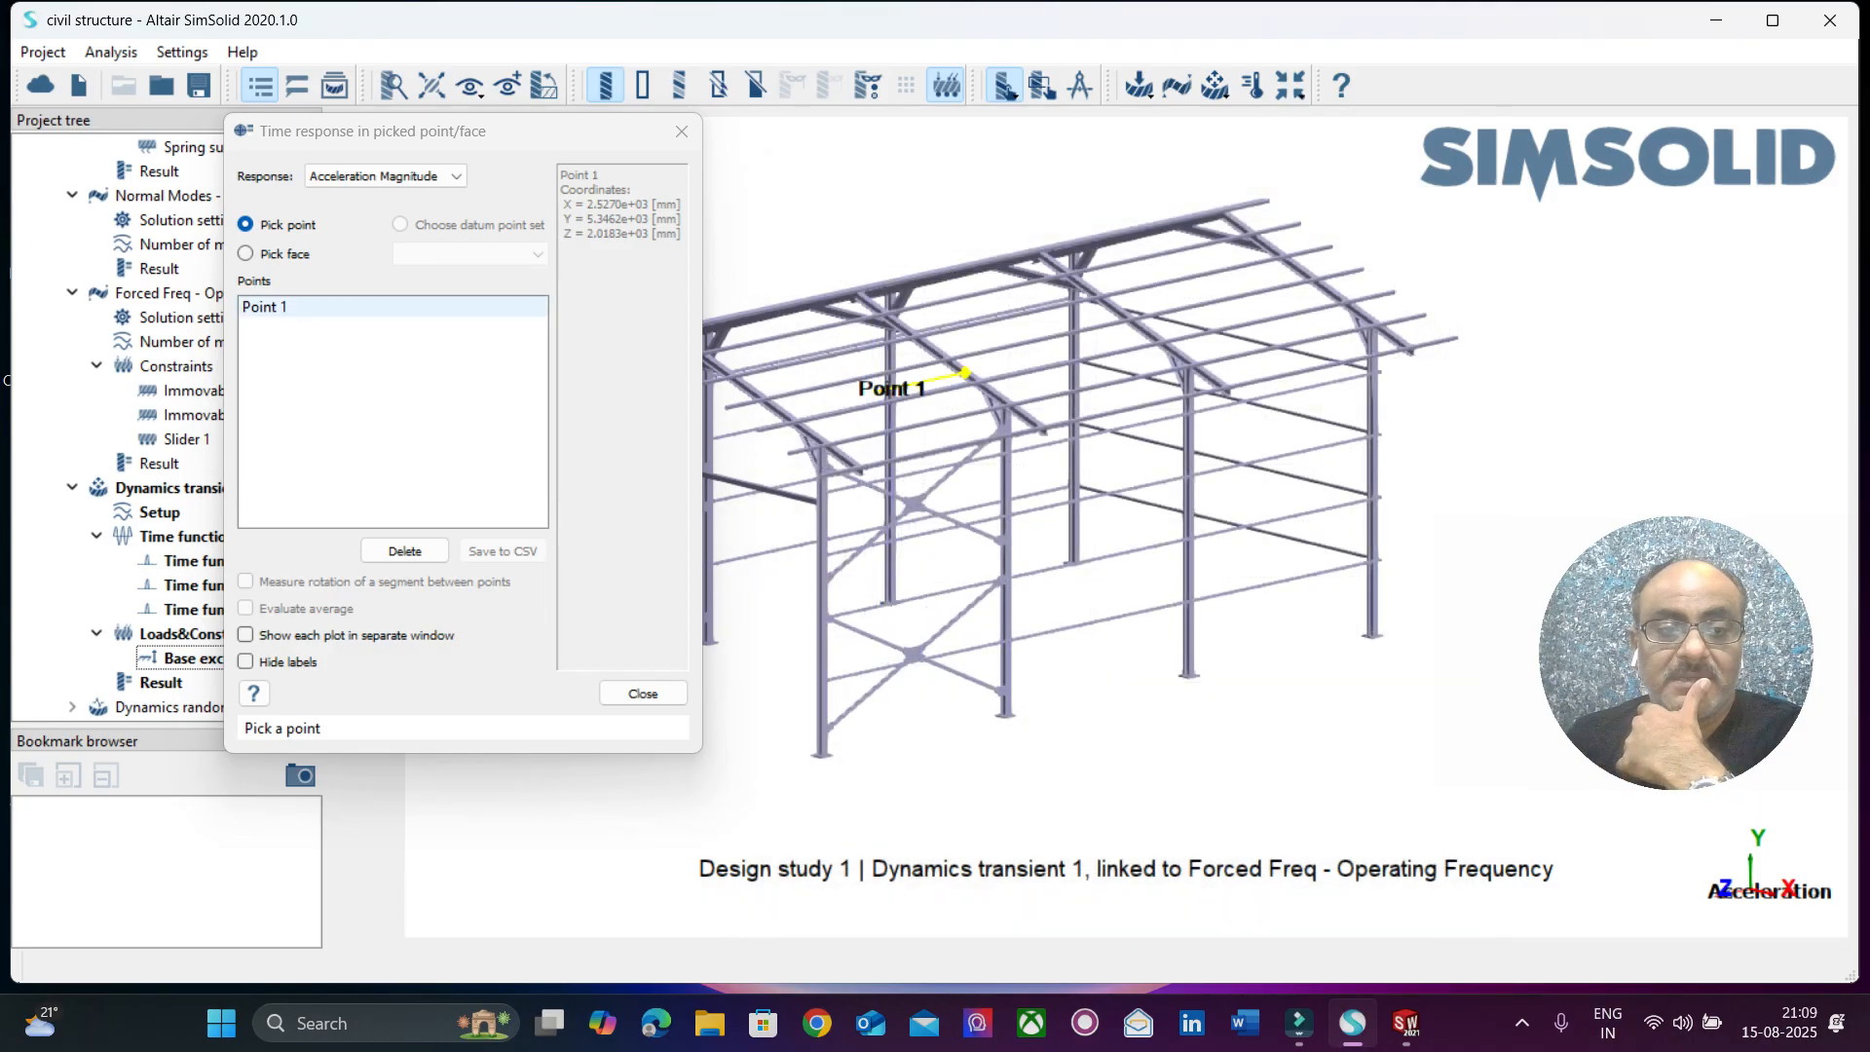
click(752, 182)
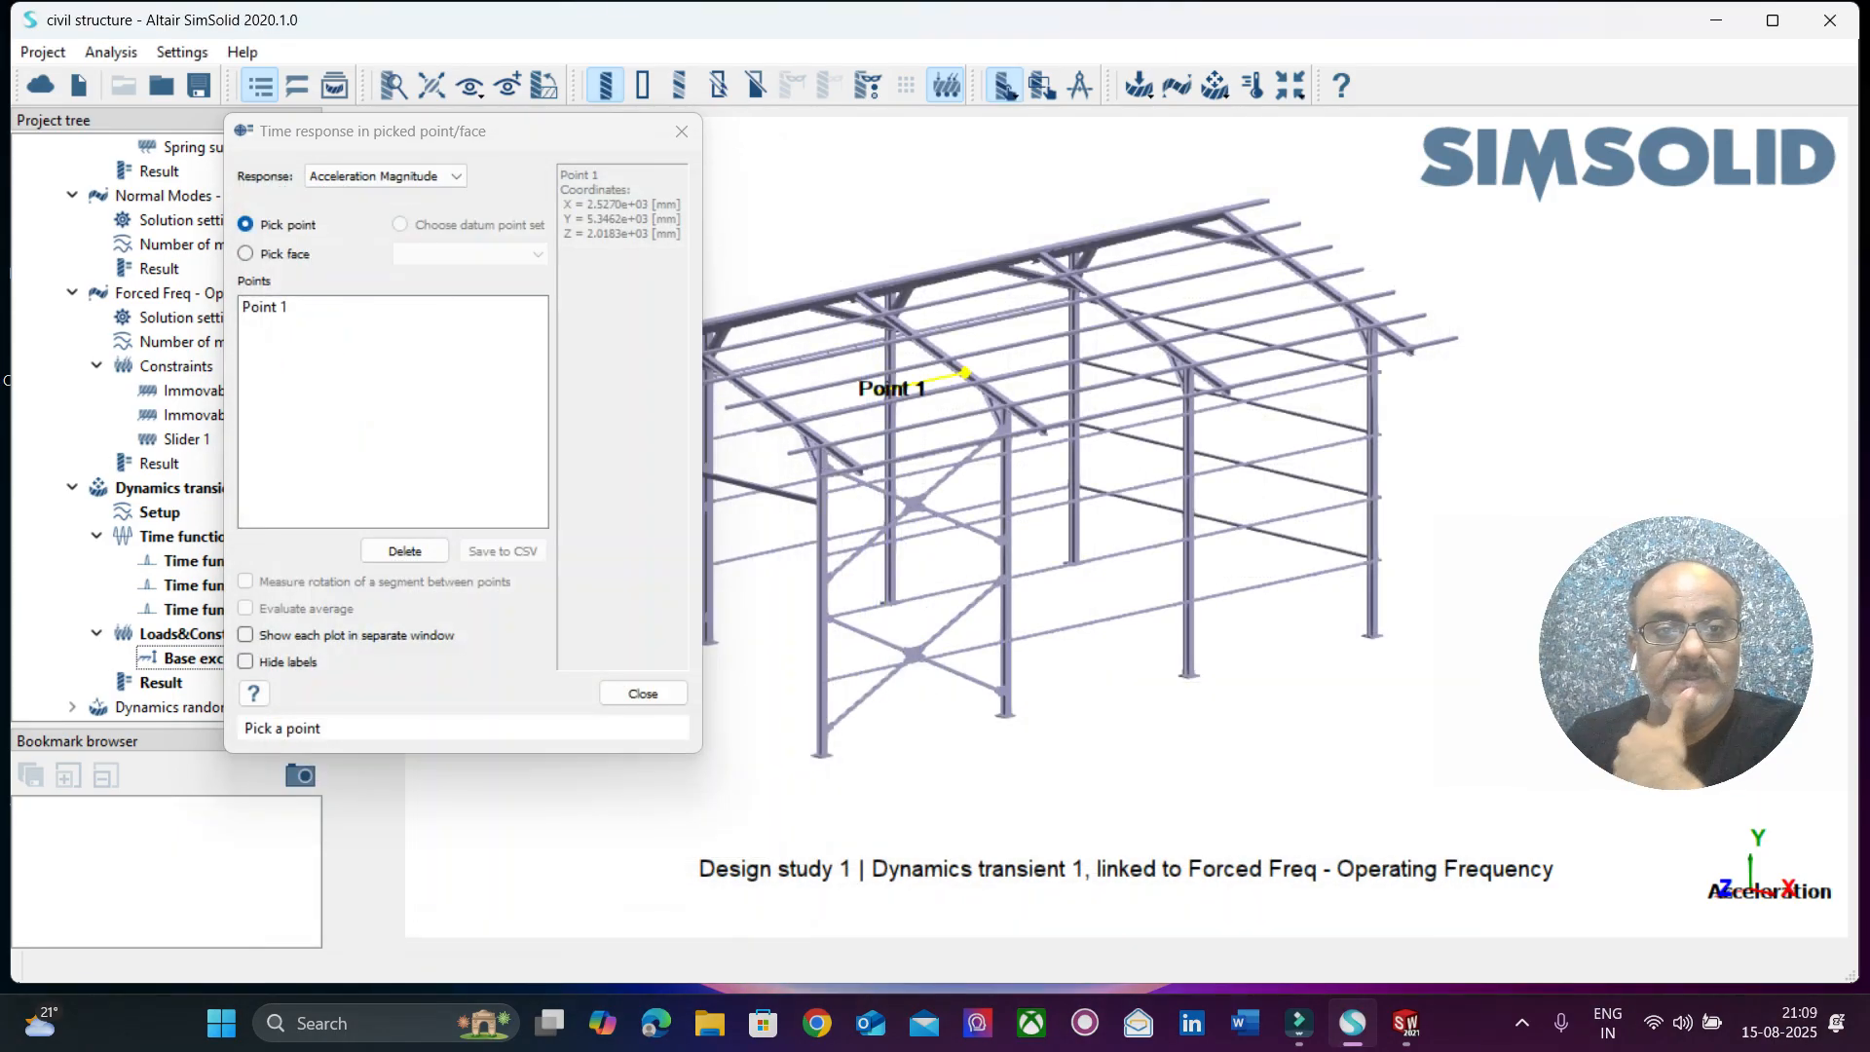
click(682, 131)
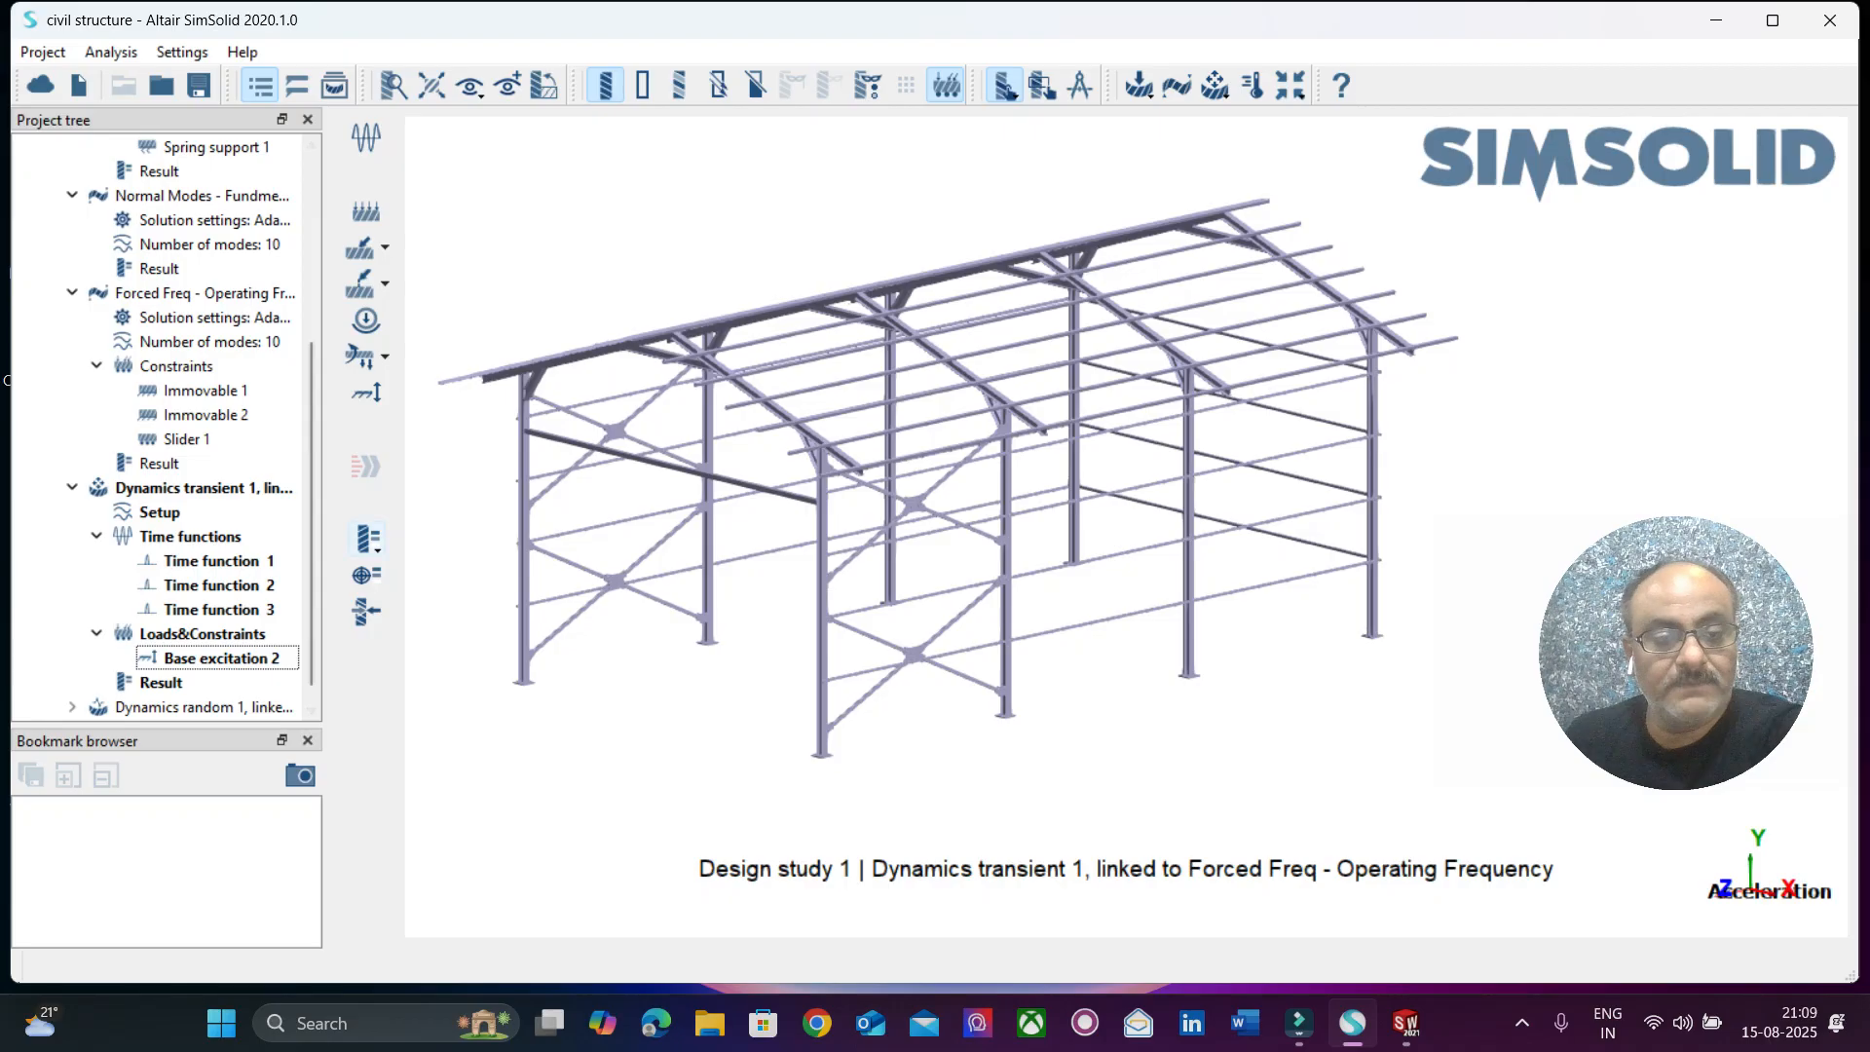
Plot displacement magnitude time responses at points picked on a lower front column, the roof rafter near the ridge, the adjacent ridge bracket and a column top.
click(367, 539)
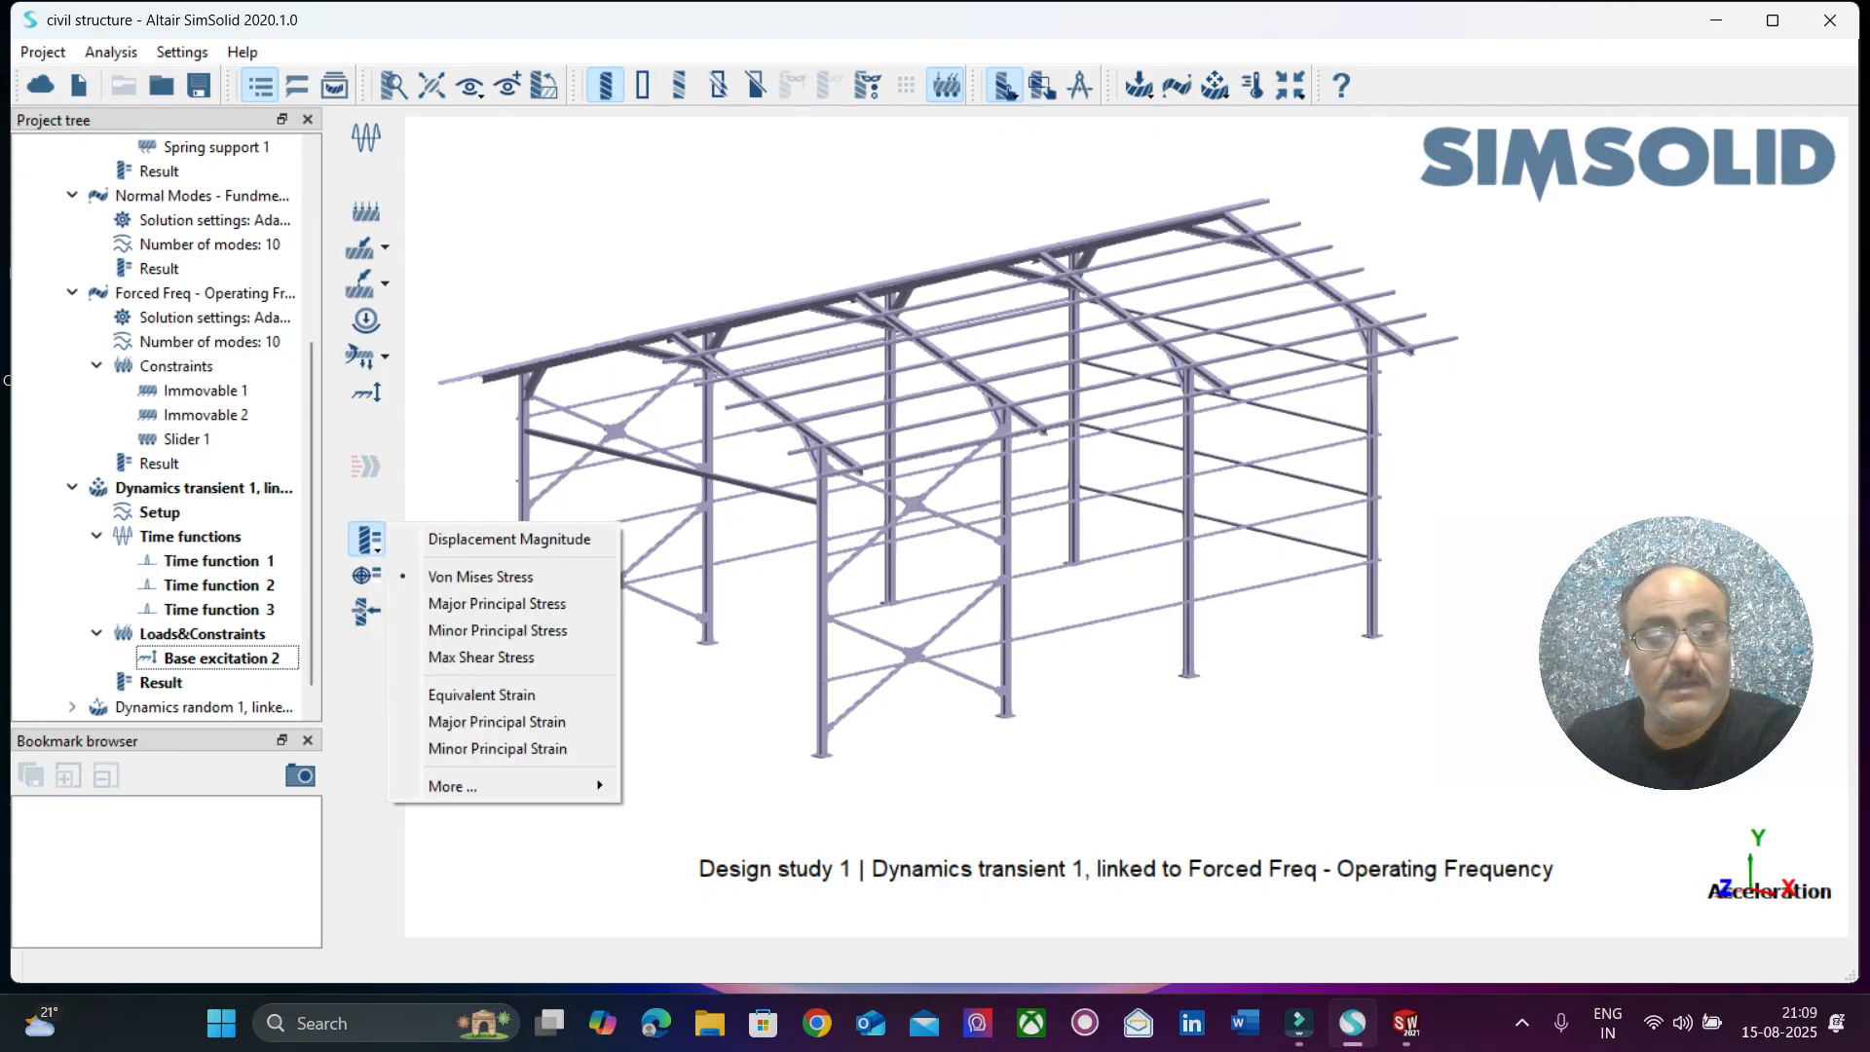
click(508, 539)
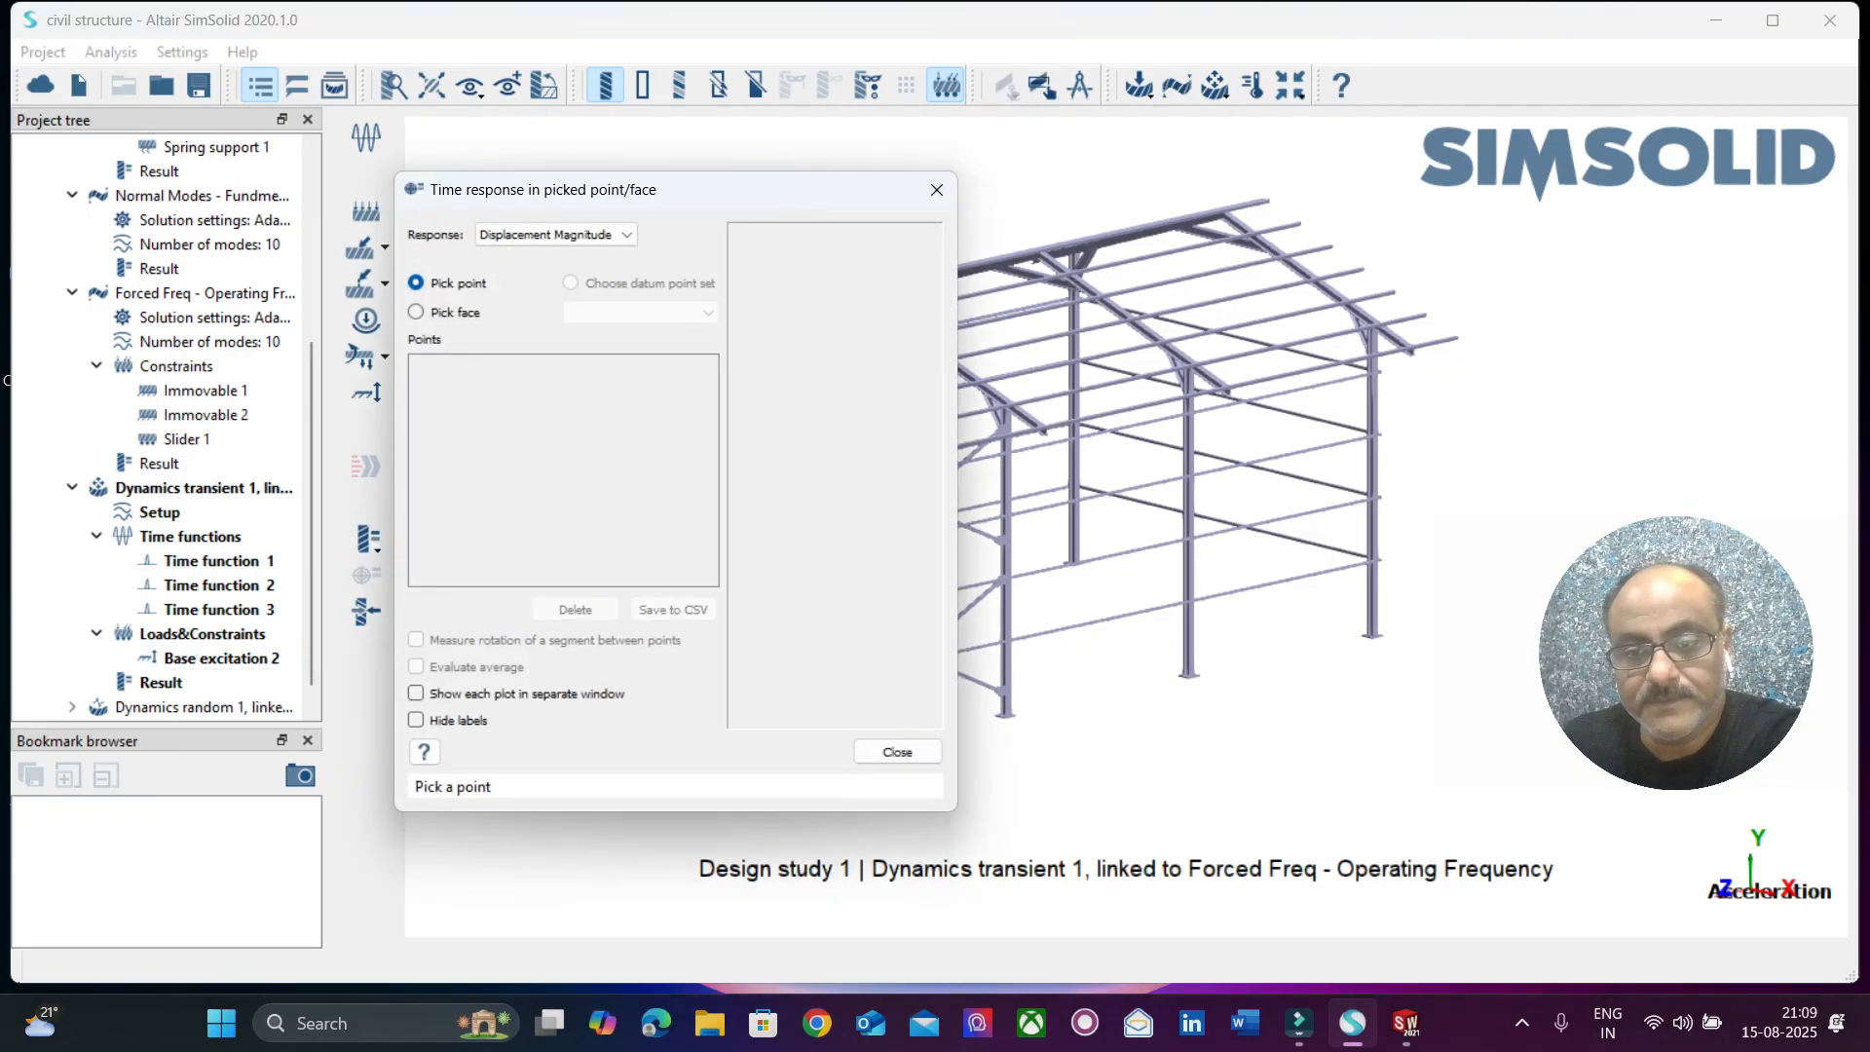
click(1188, 592)
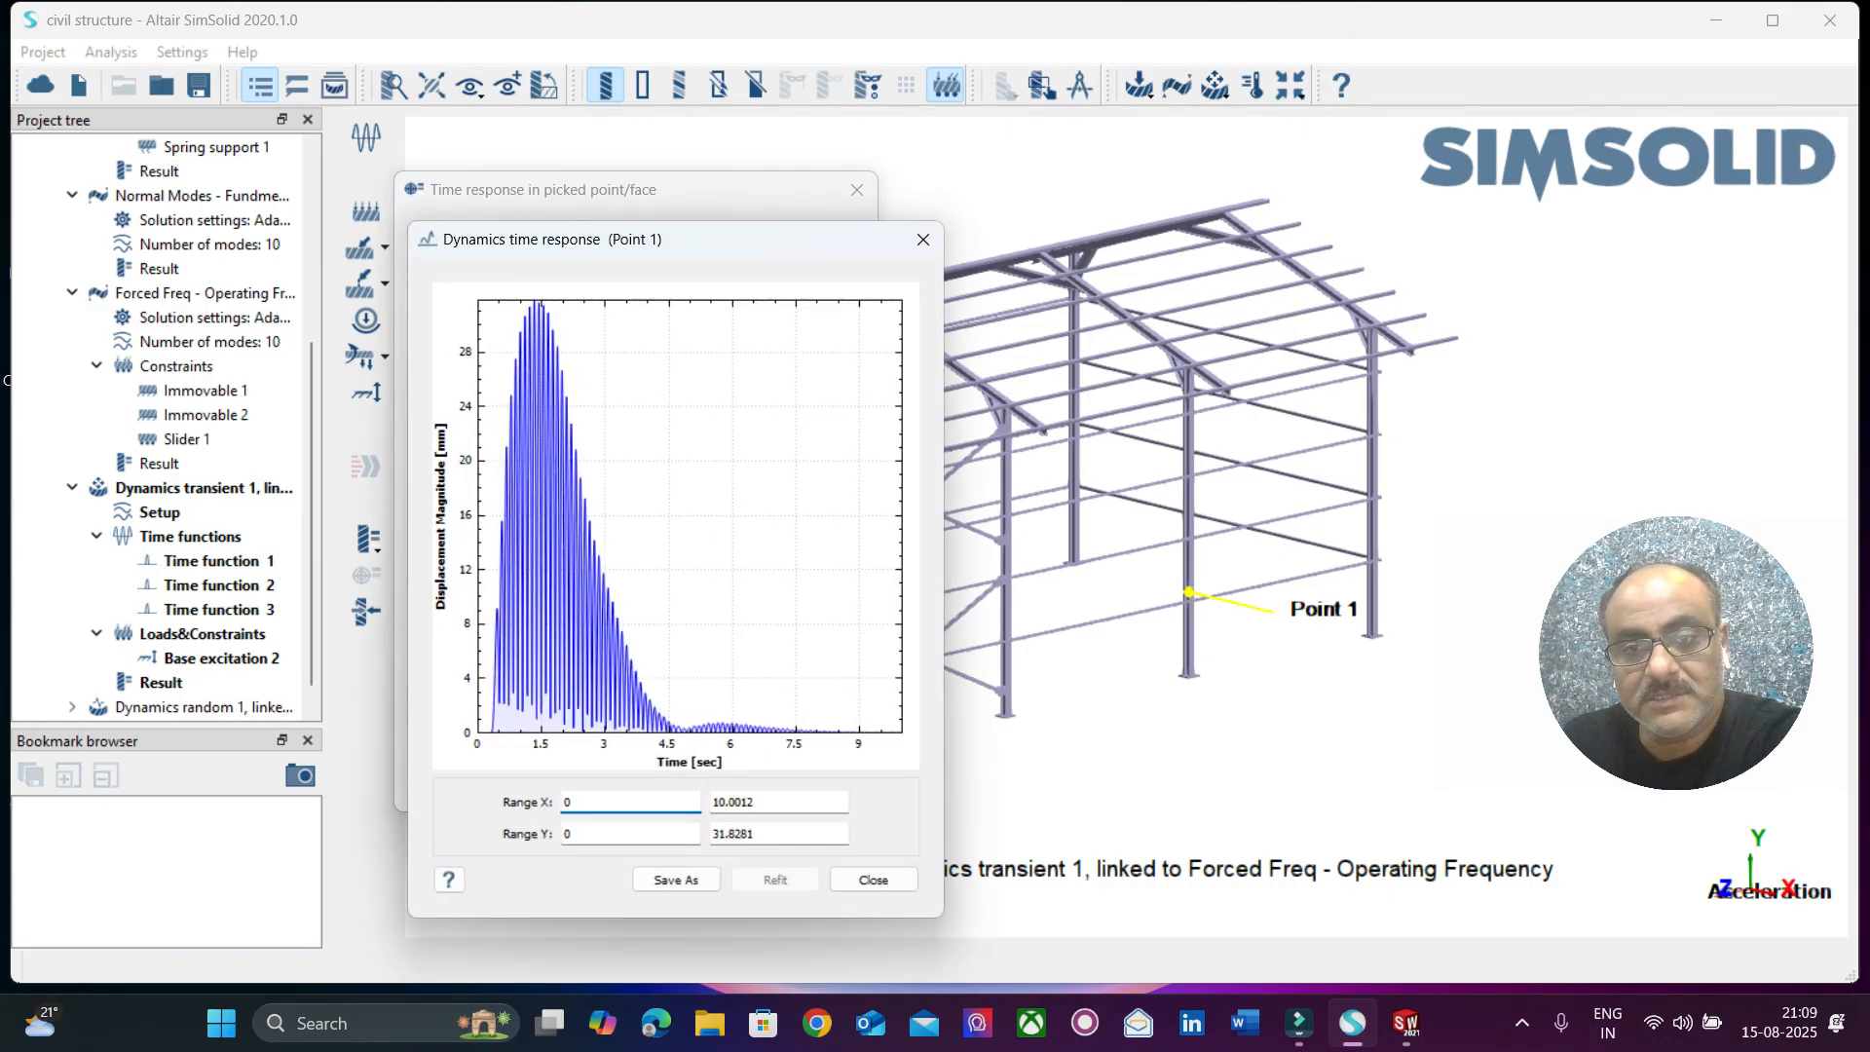
click(1046, 255)
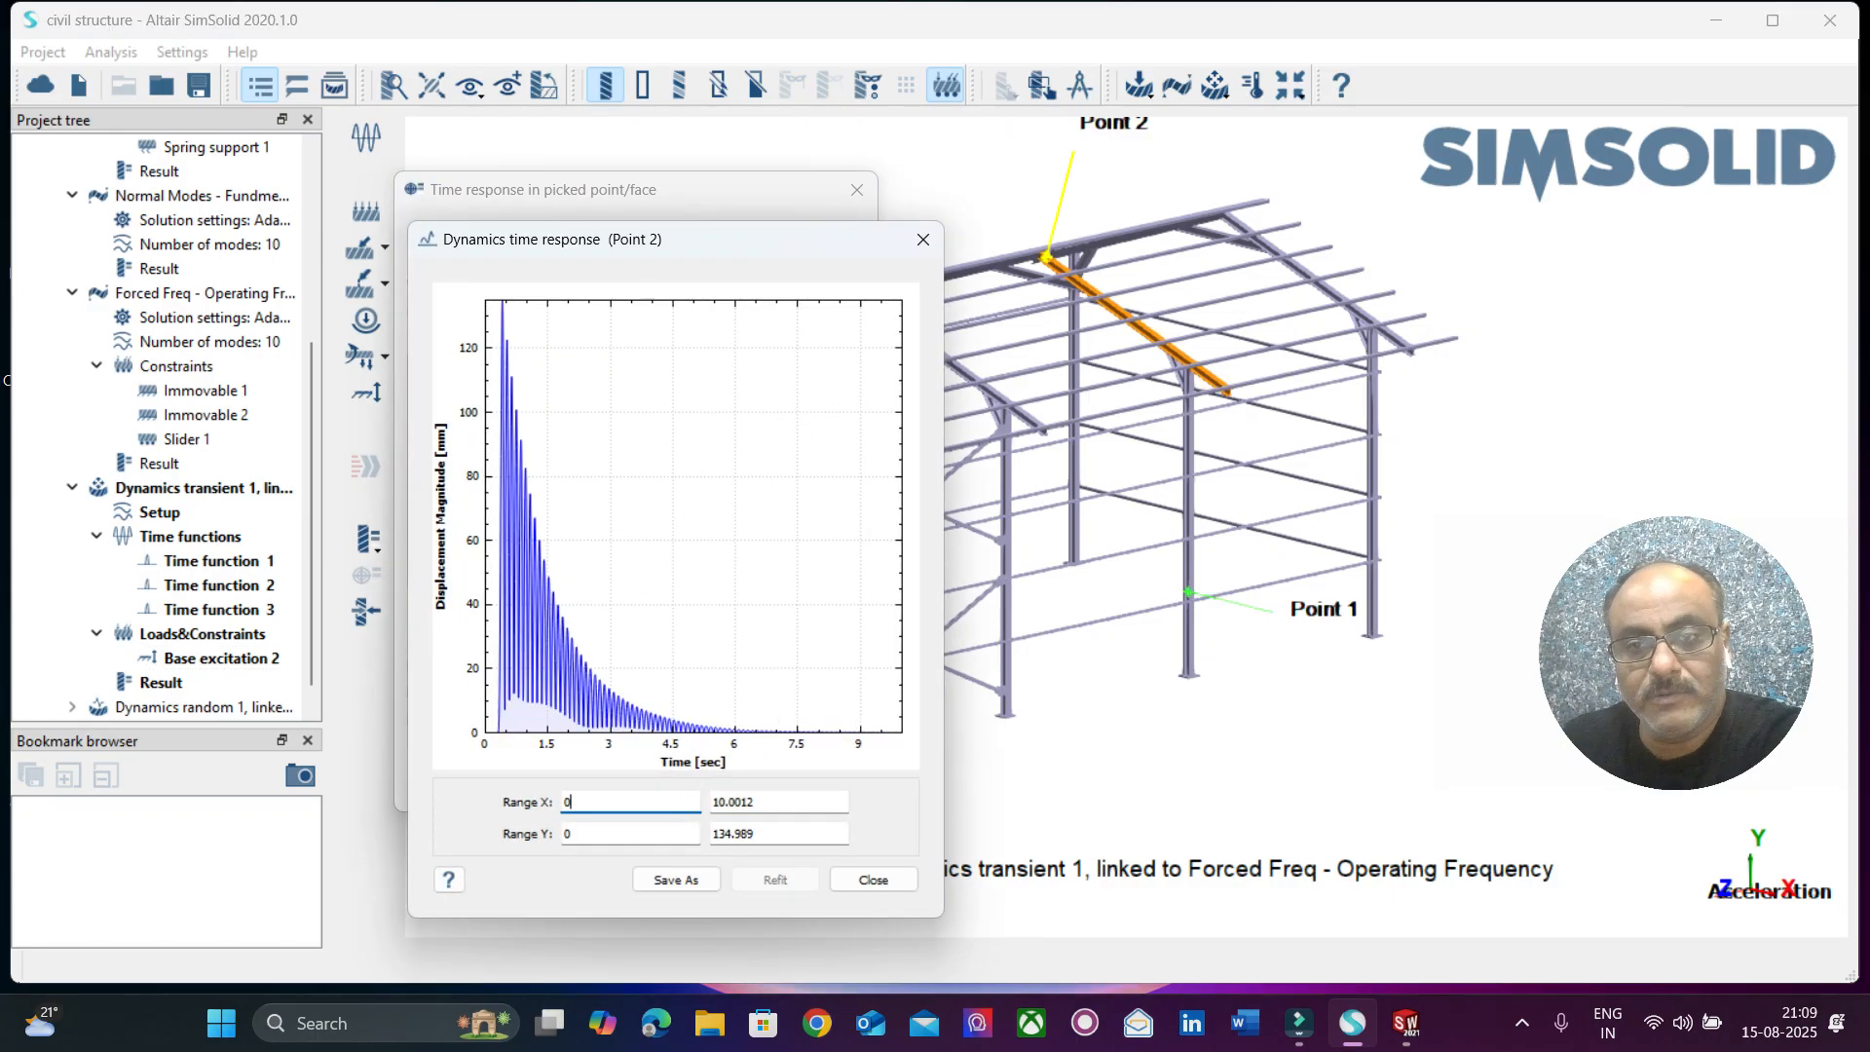
click(1088, 258)
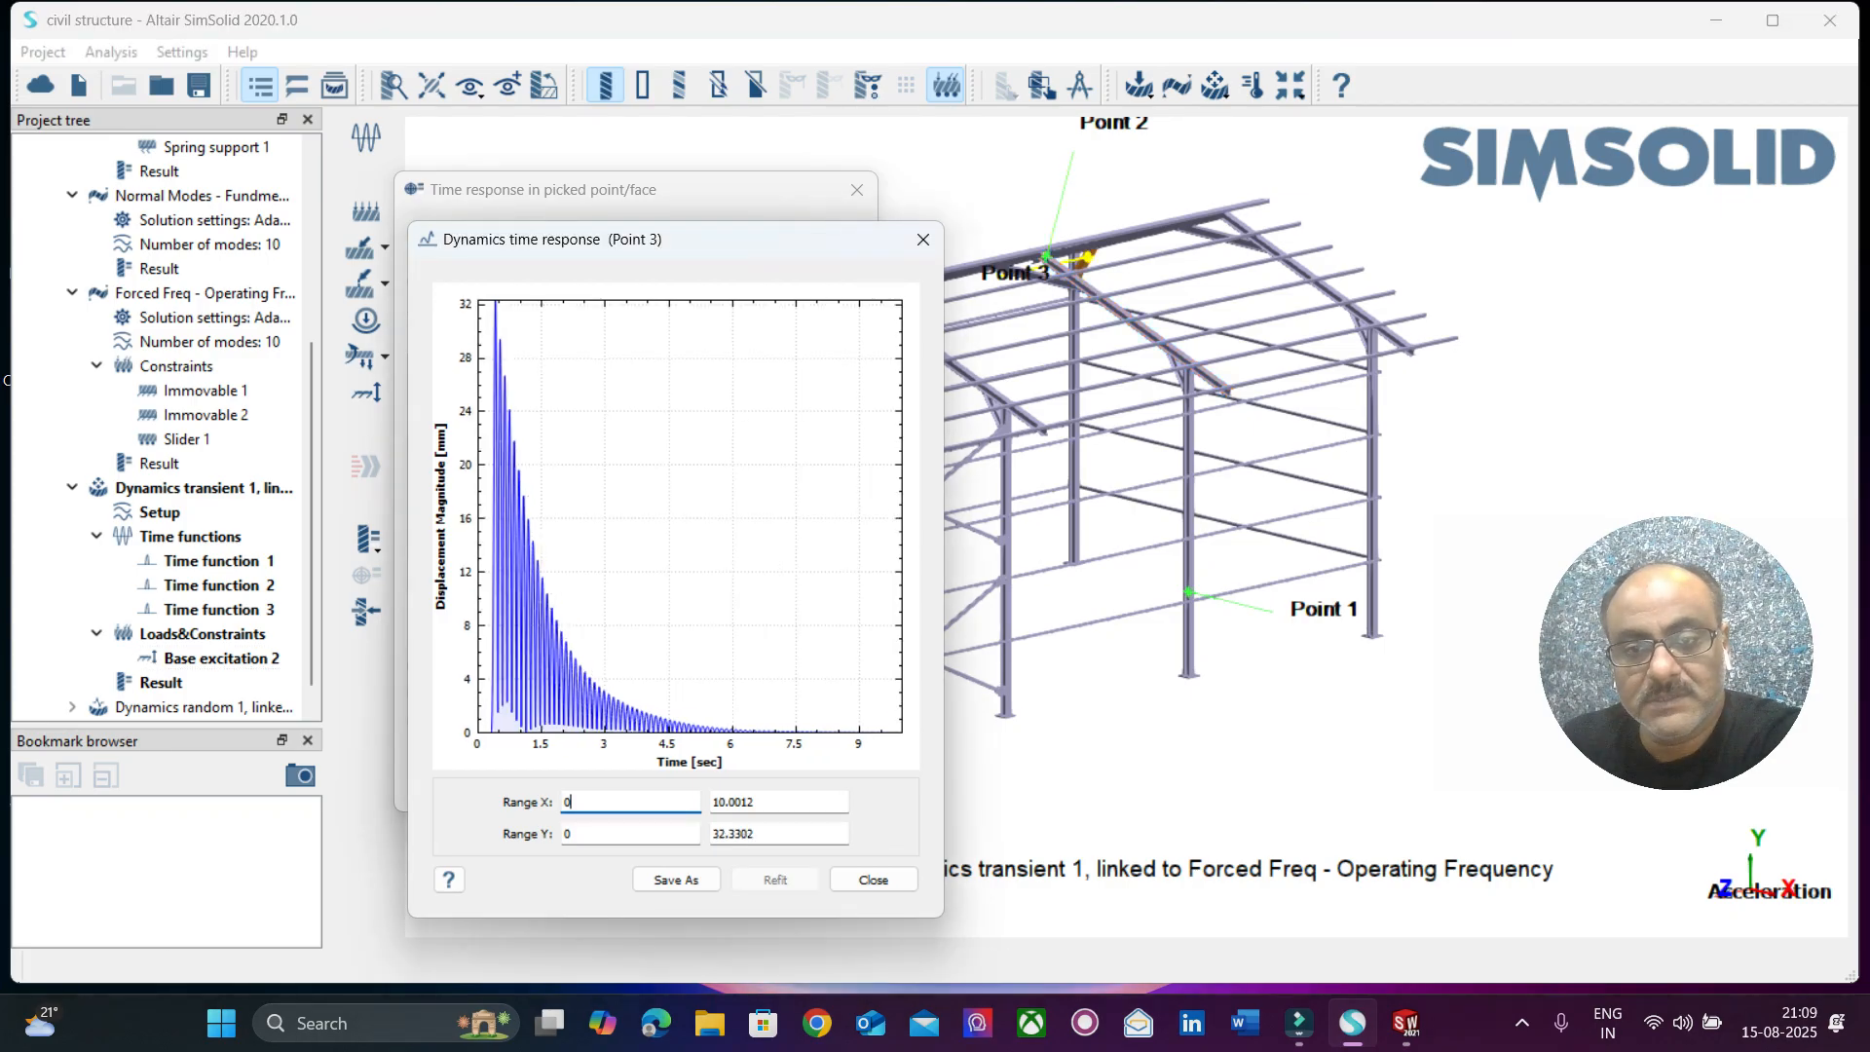
click(1003, 422)
right_drag(1169, 341, 1459, 329)
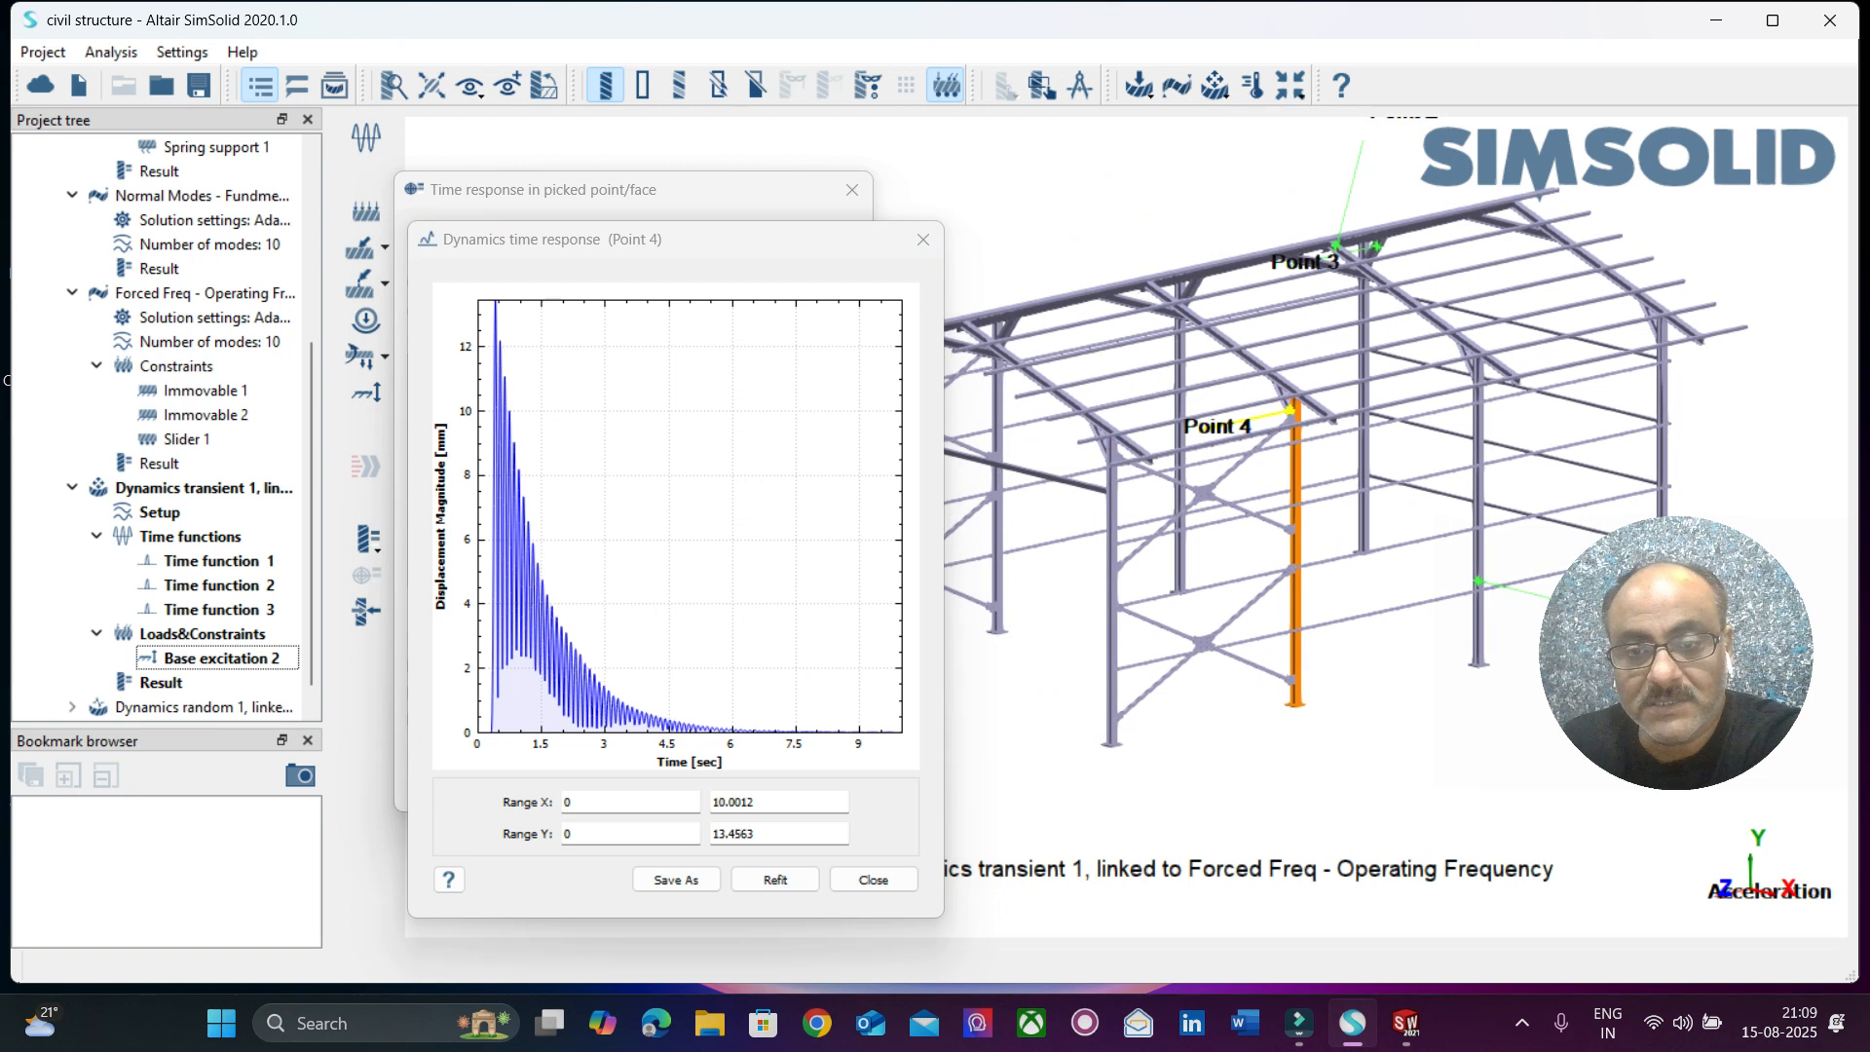
Plot displacement magnitude time responses at the upper and lower central plates of the cross bracing in both braced bays.
click(1204, 493)
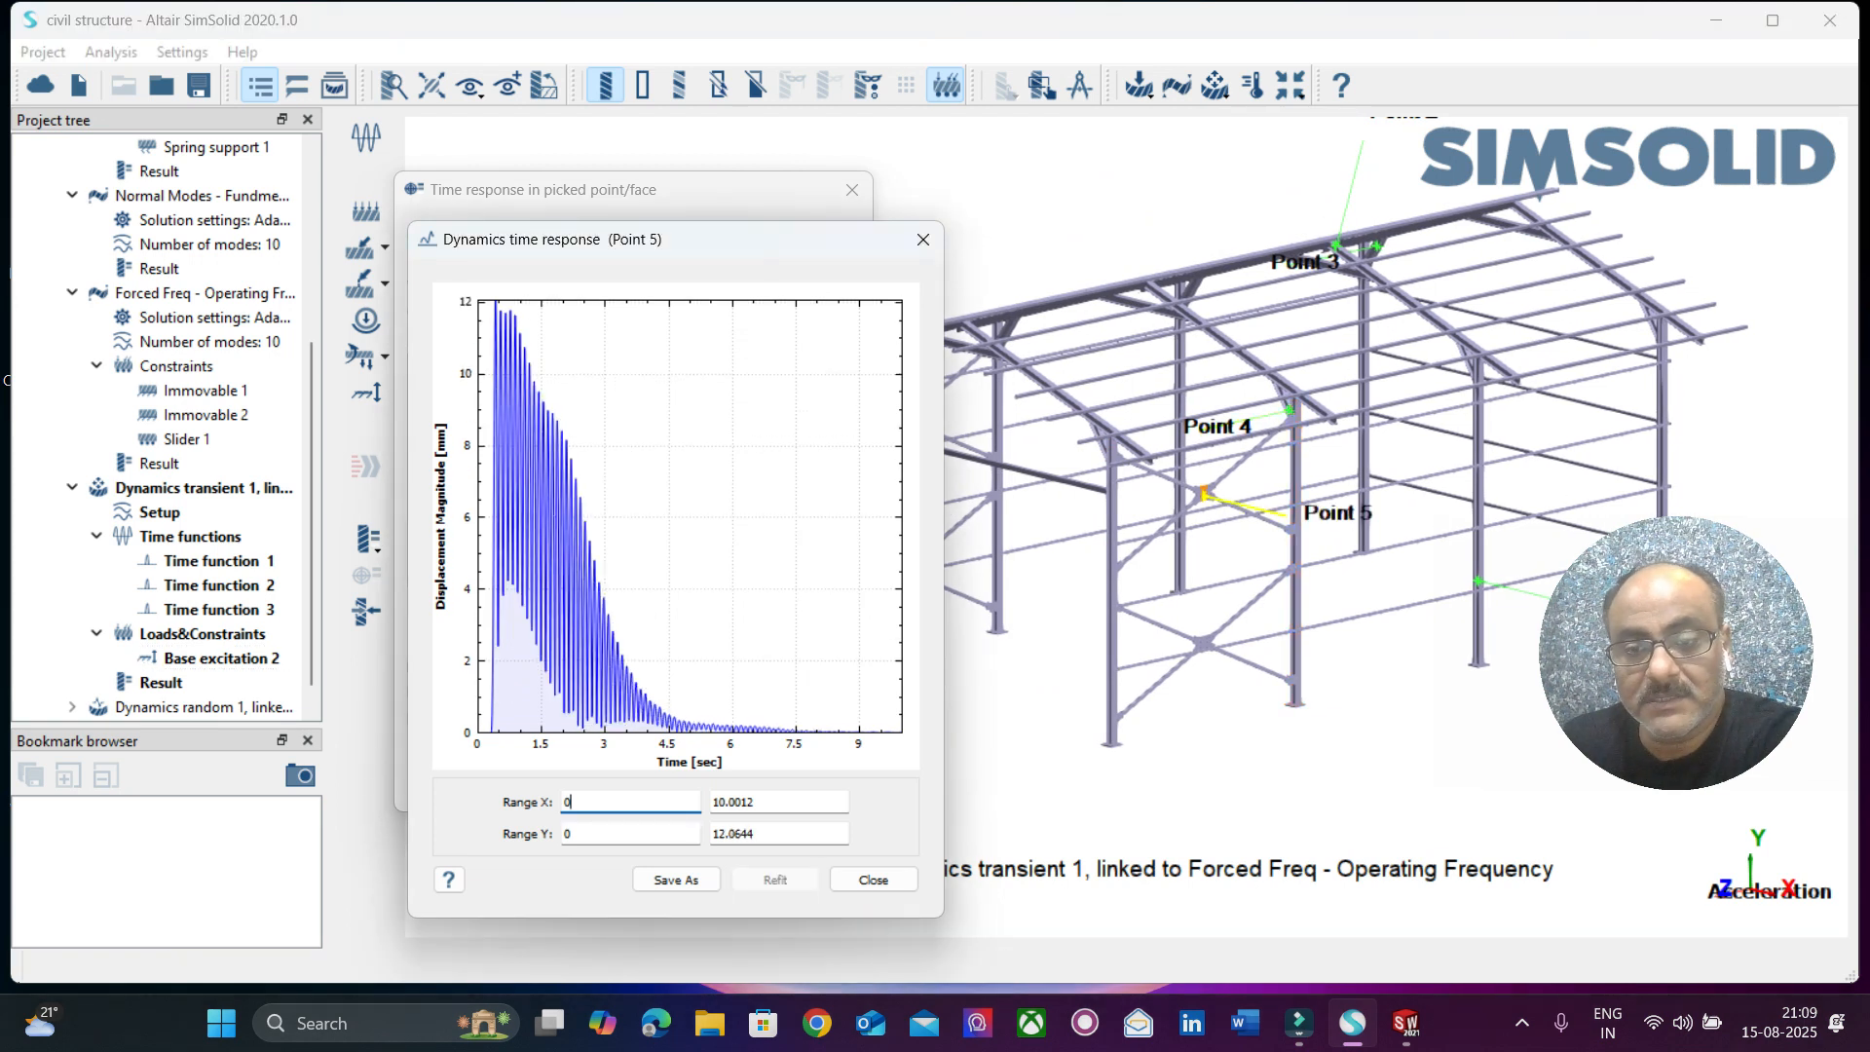
click(1204, 643)
right_drag(1204, 643, 1291, 666)
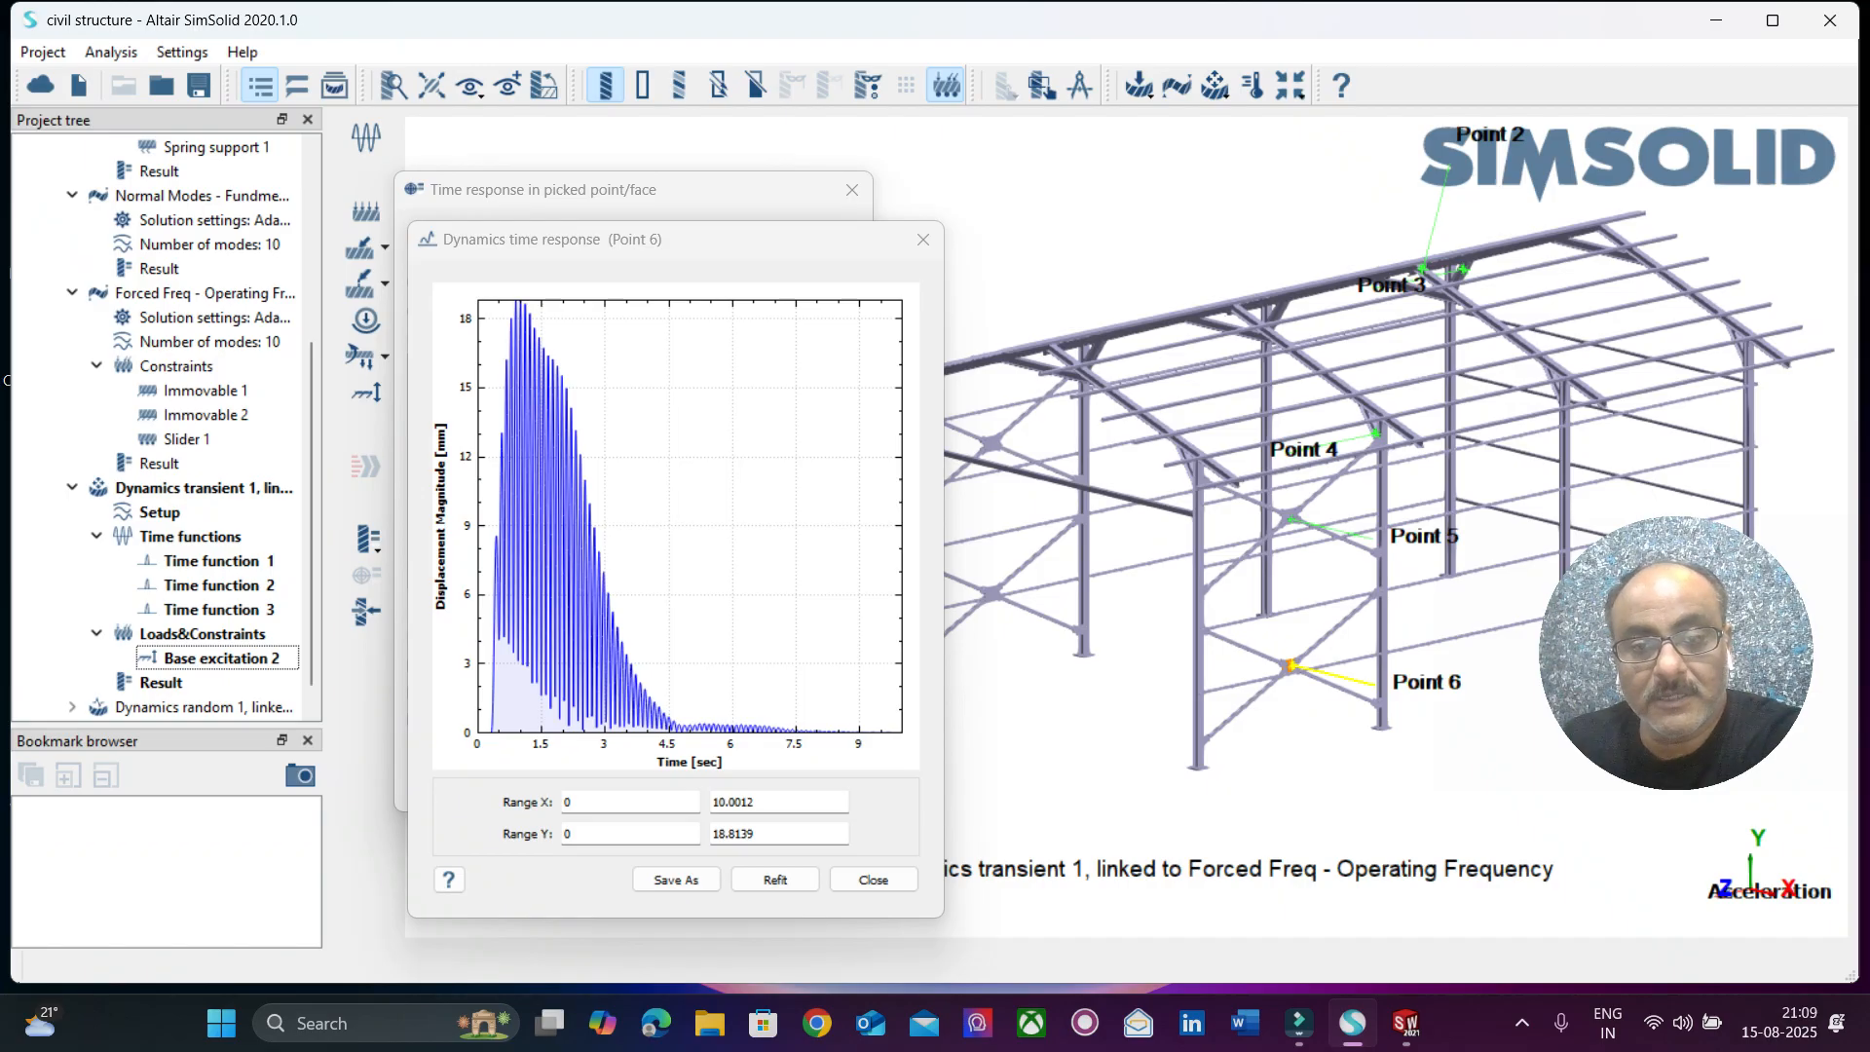
click(990, 441)
click(990, 593)
Plot displacement magnitude time responses at points on two rear columns, widen the last plot and close it.
click(1083, 596)
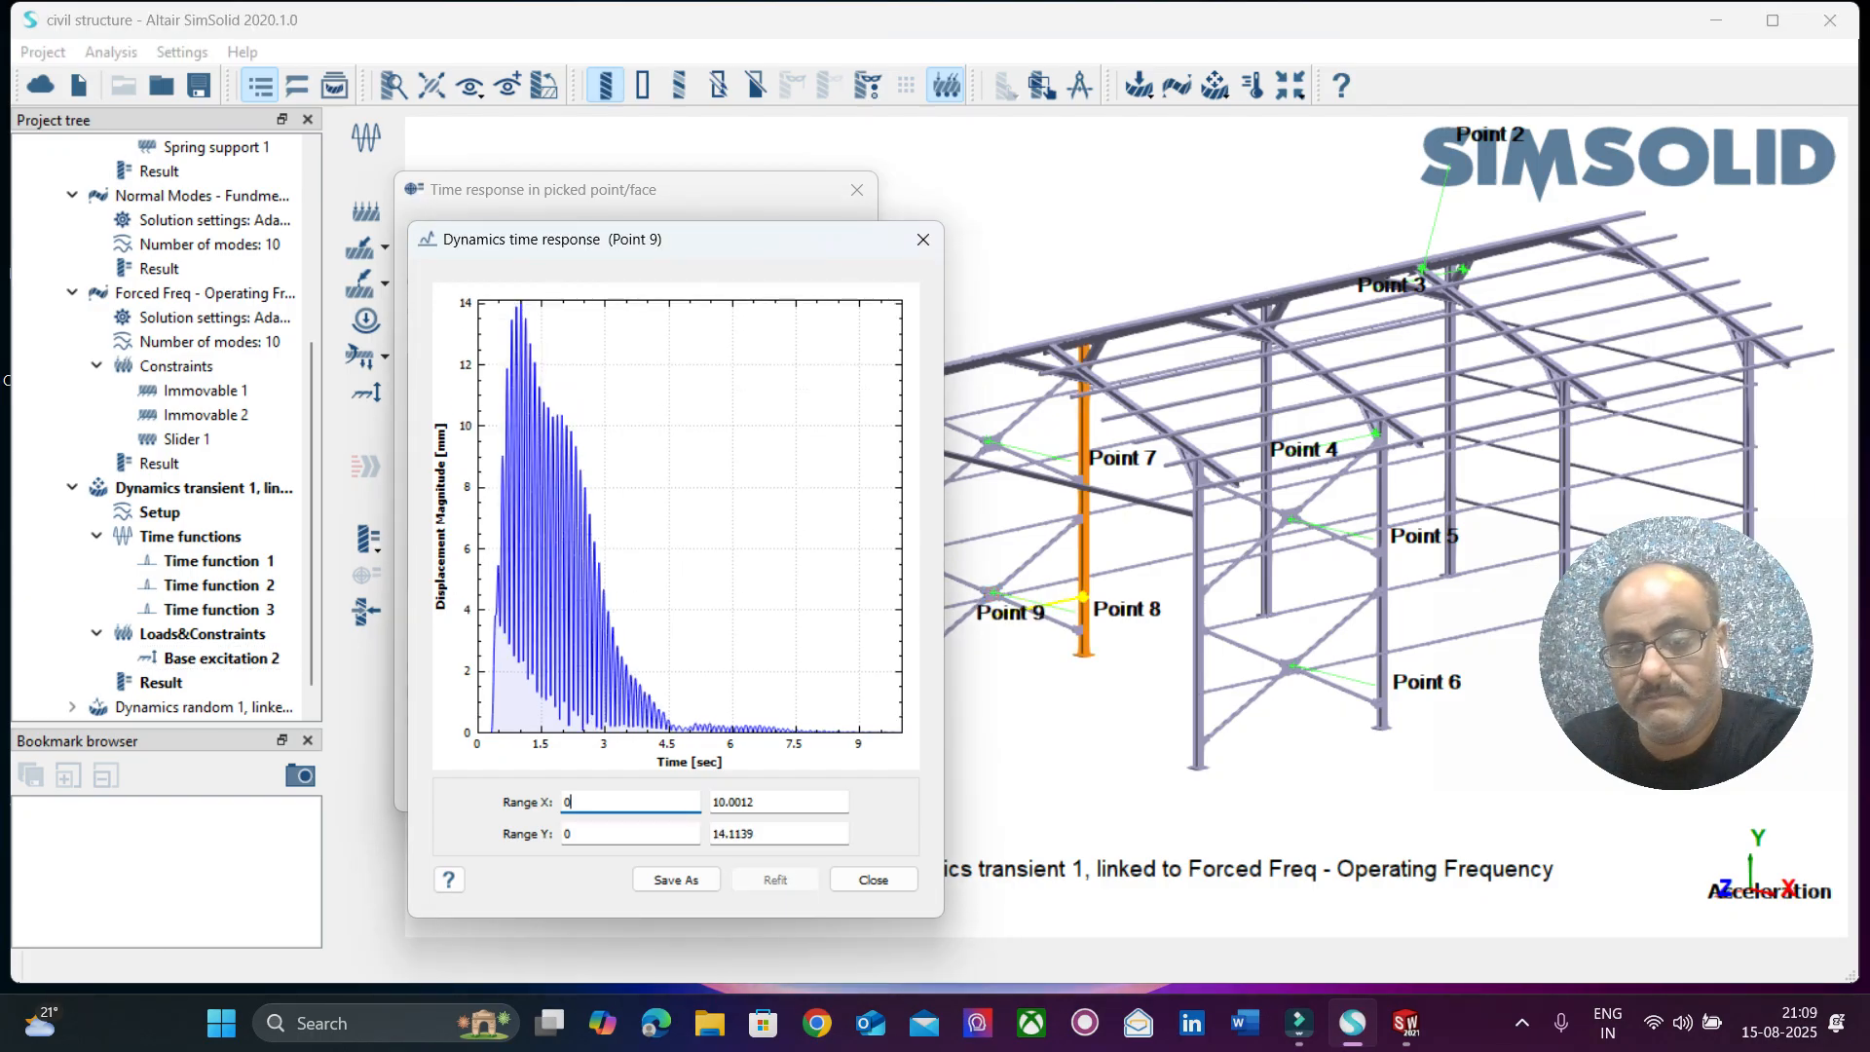
click(1263, 570)
drag(943, 471, 1349, 462)
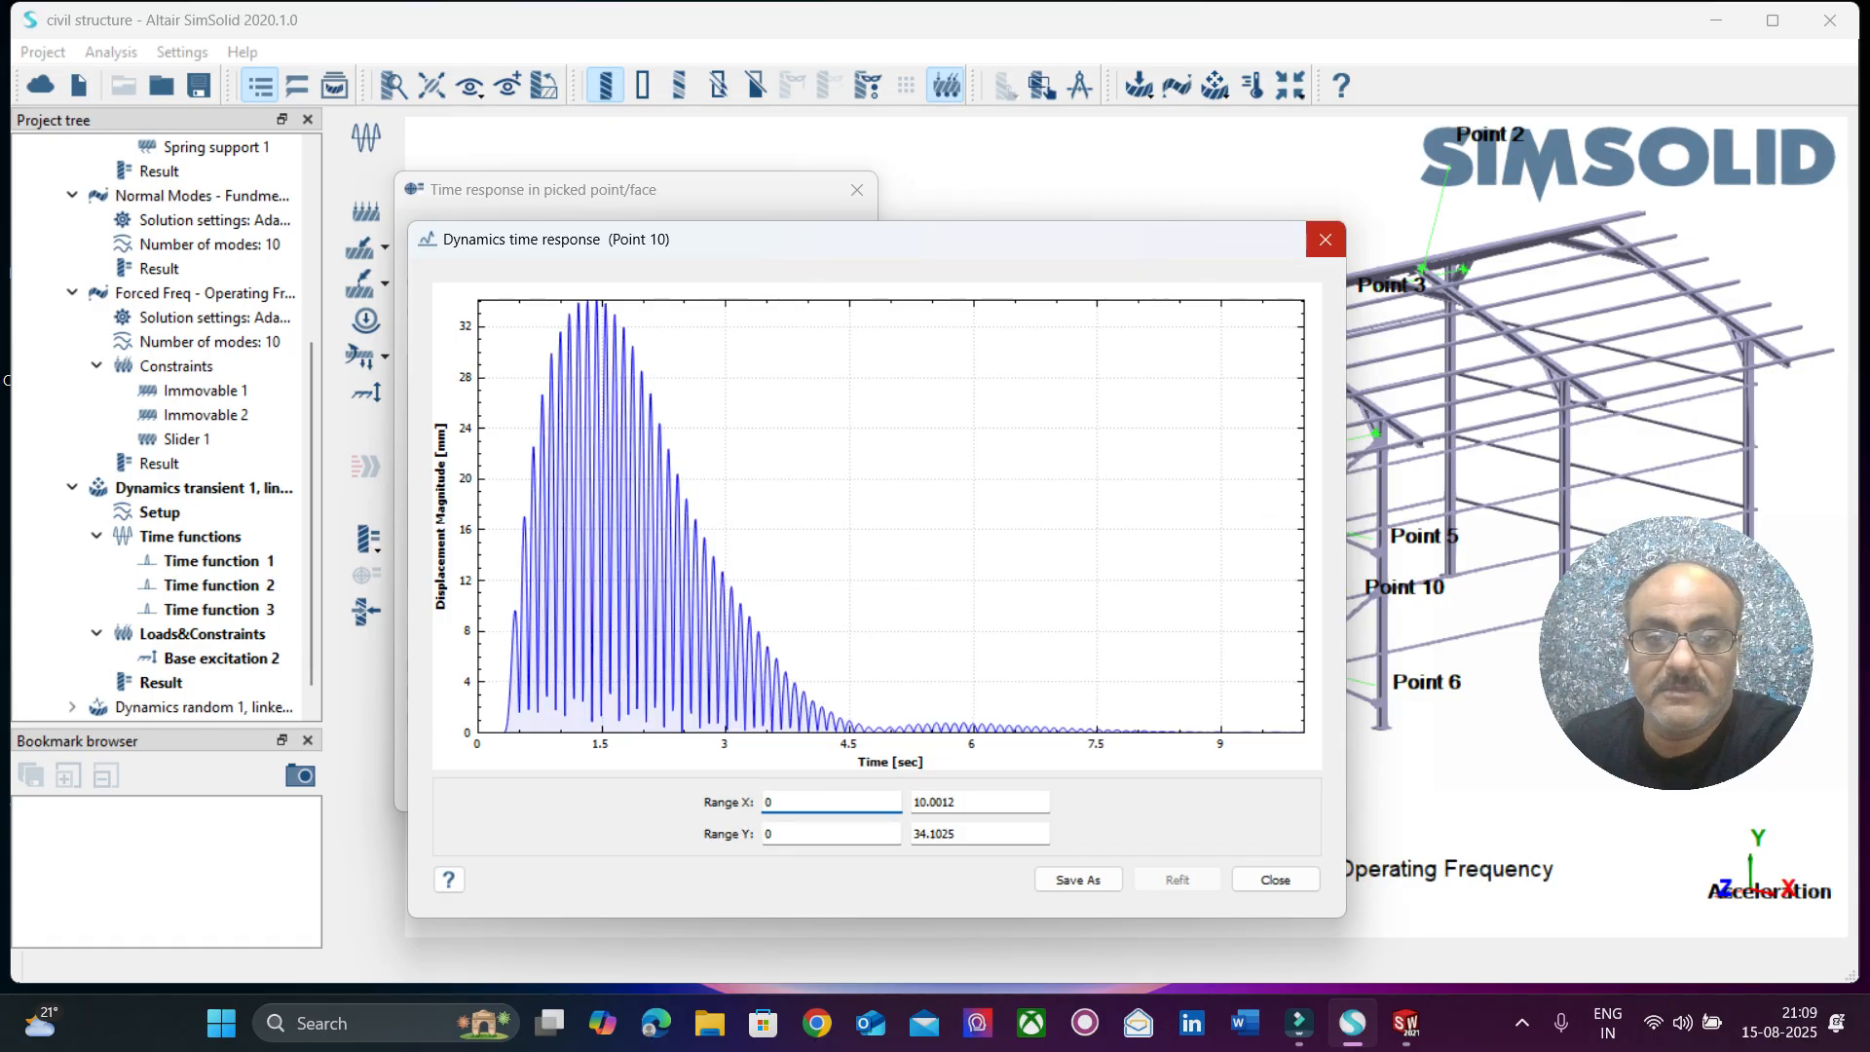
click(1324, 240)
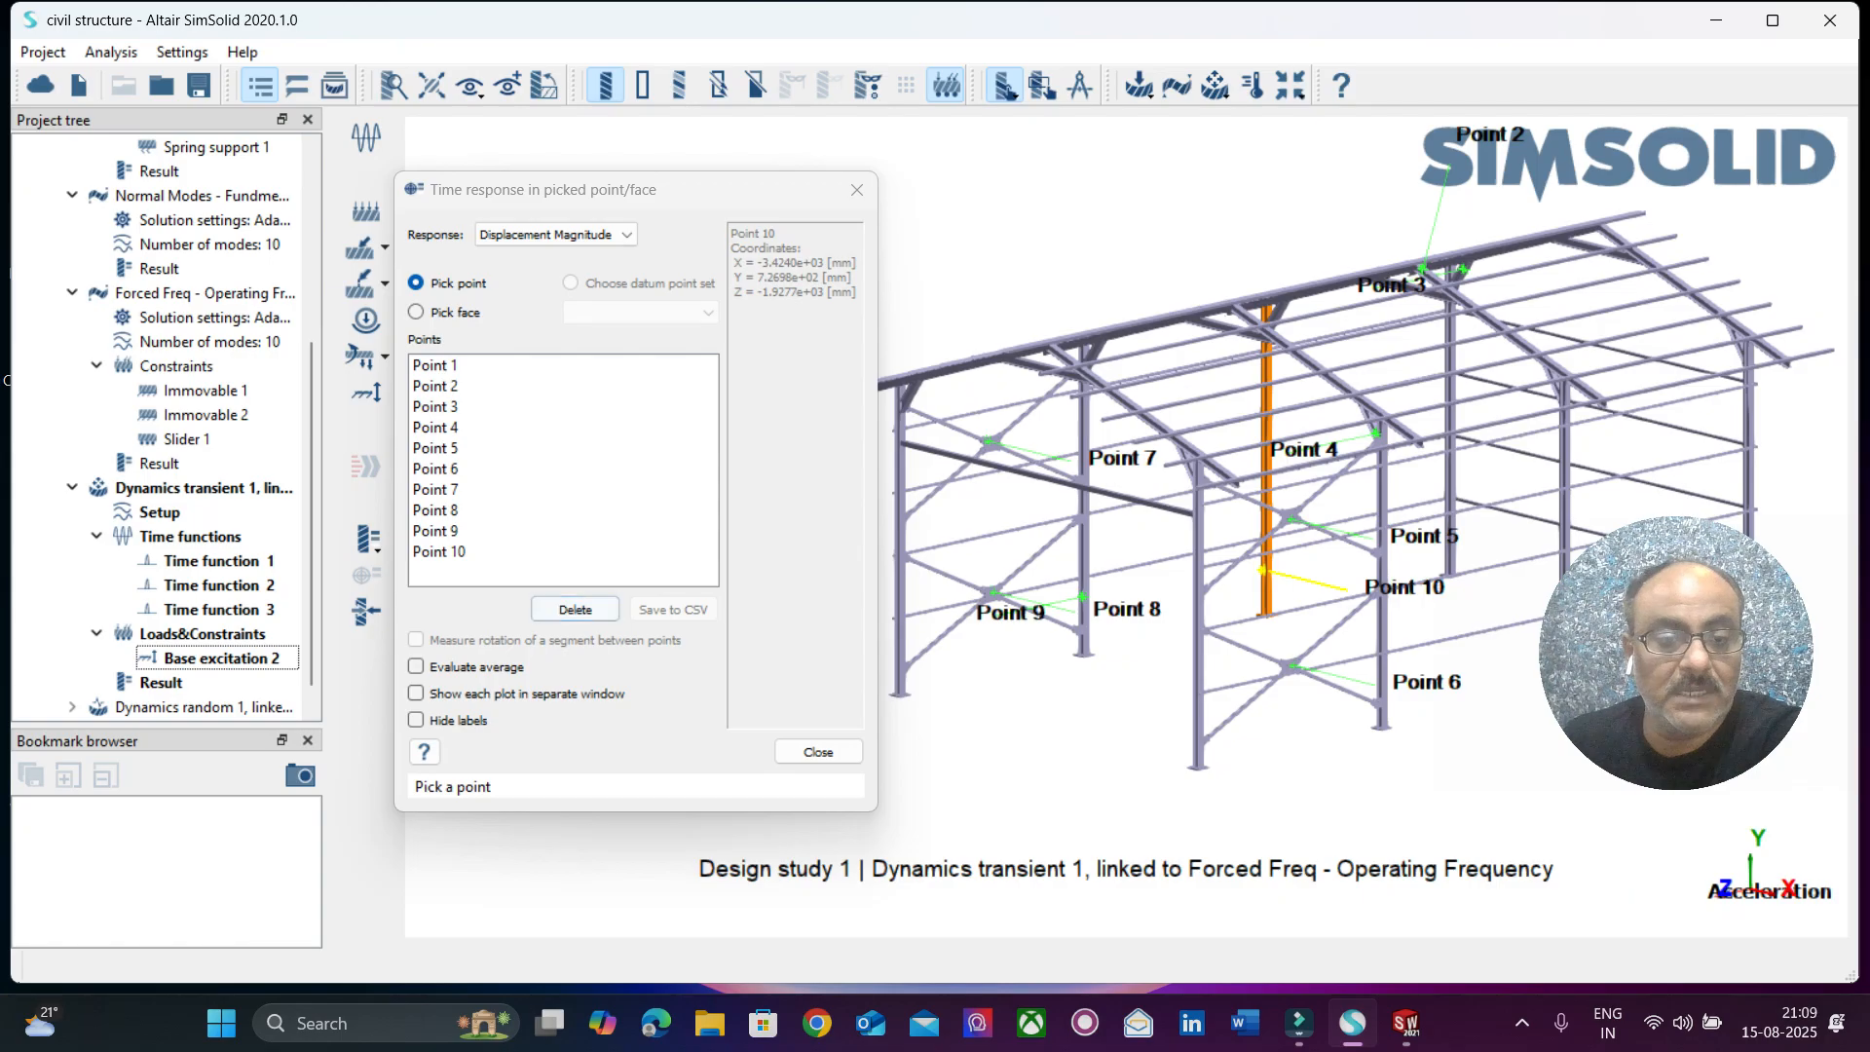
Evaluate the average displacement magnitude time response of all ten picked points, widen its plot, and close the plot and dialog.
click(417, 667)
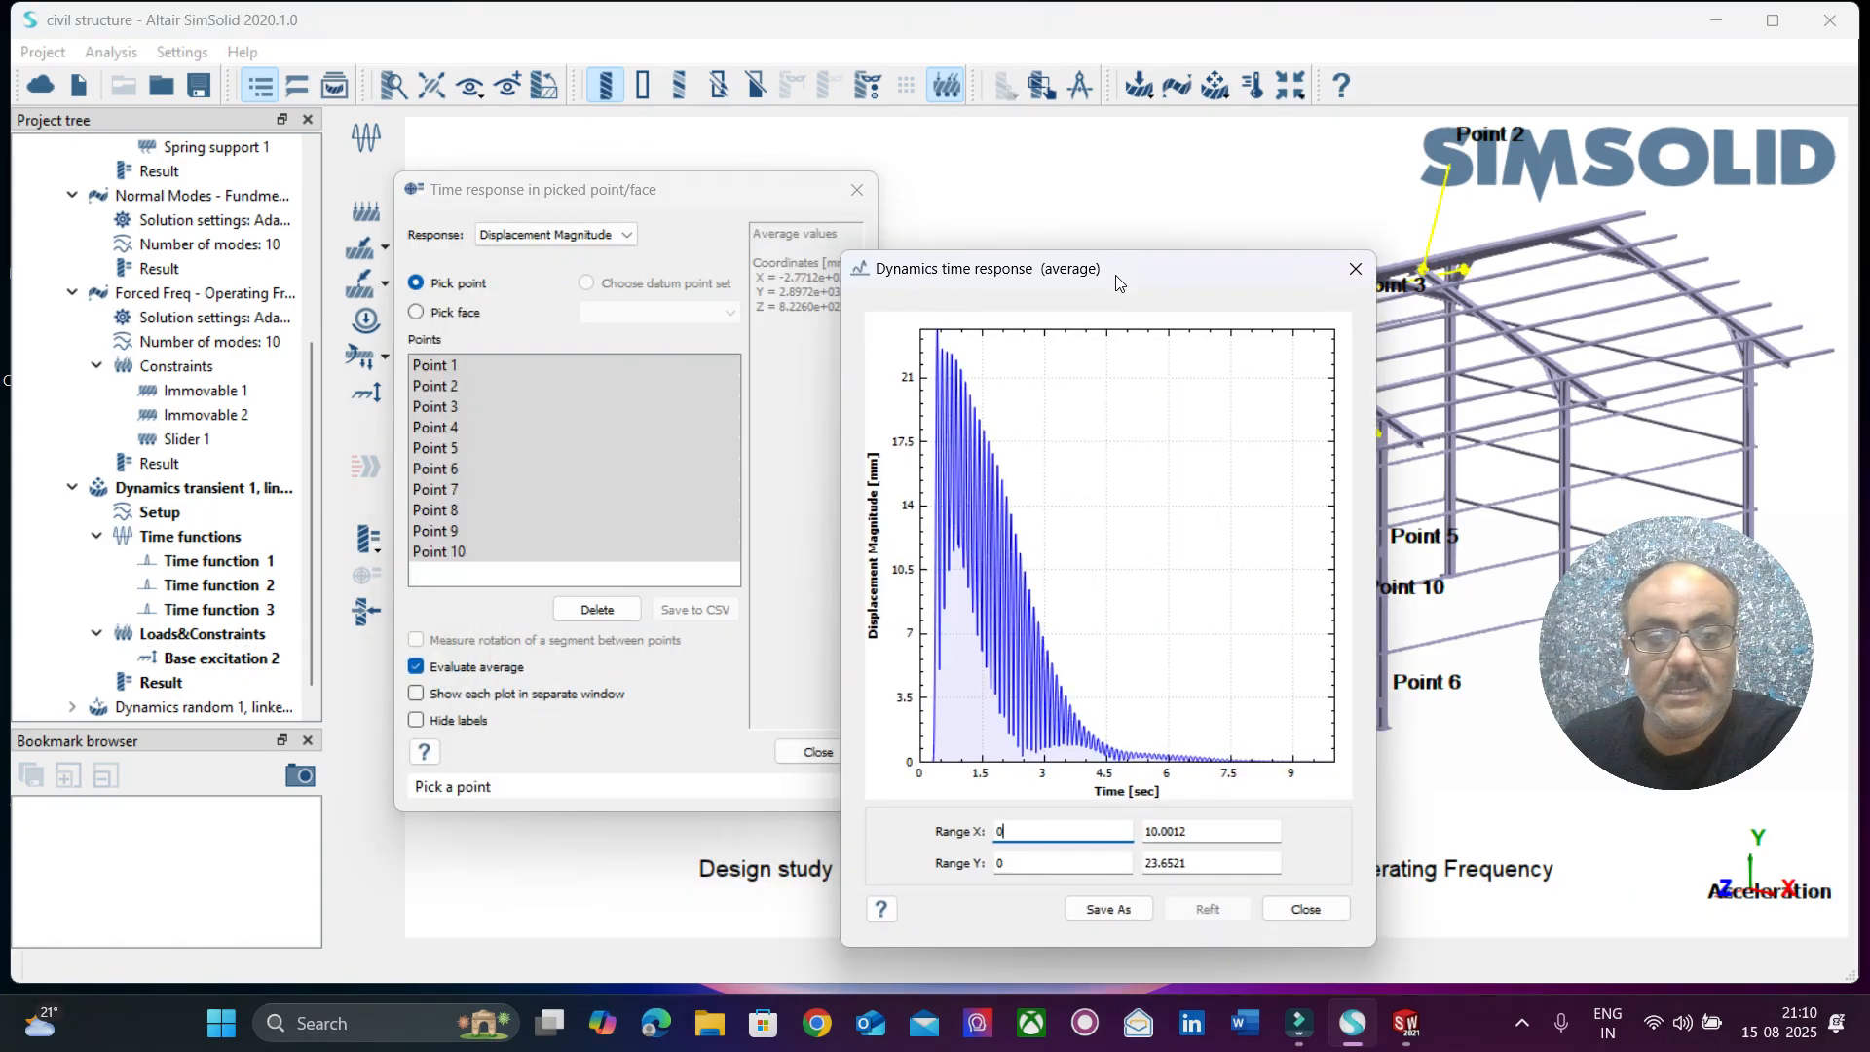
drag(1377, 425, 1641, 409)
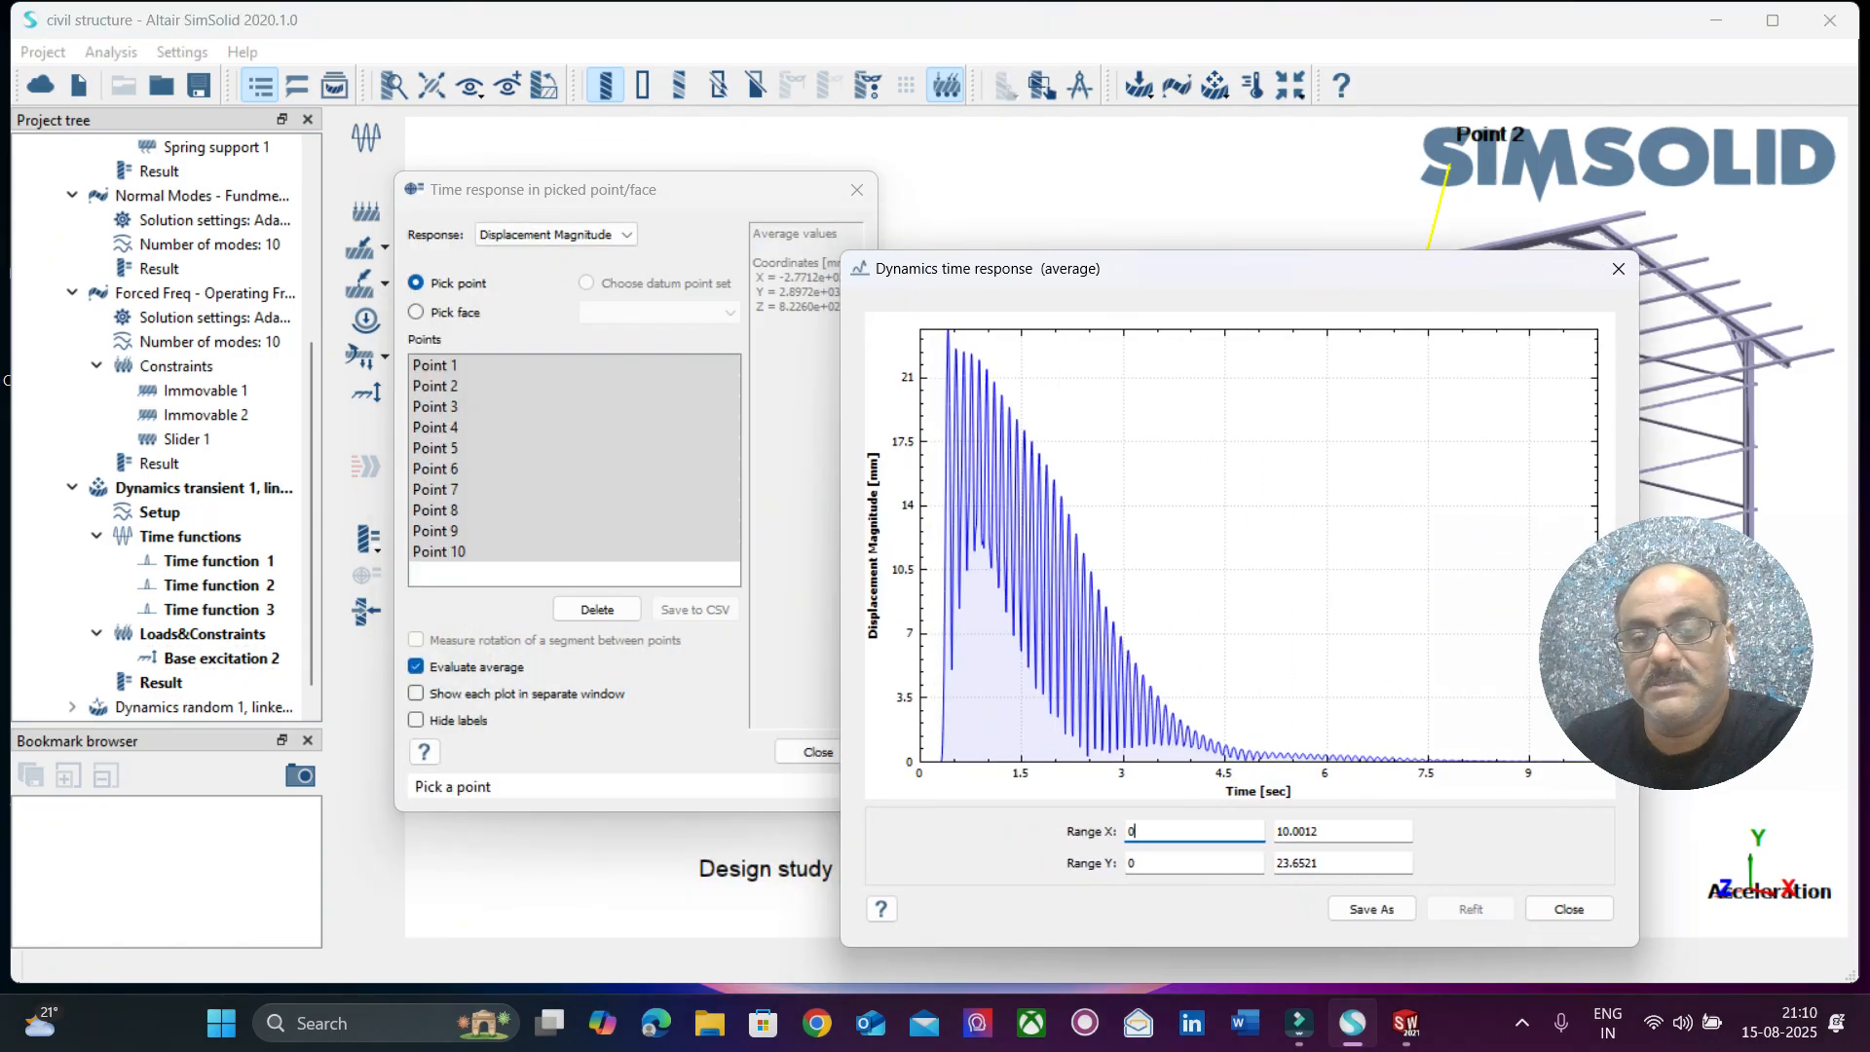
click(1619, 268)
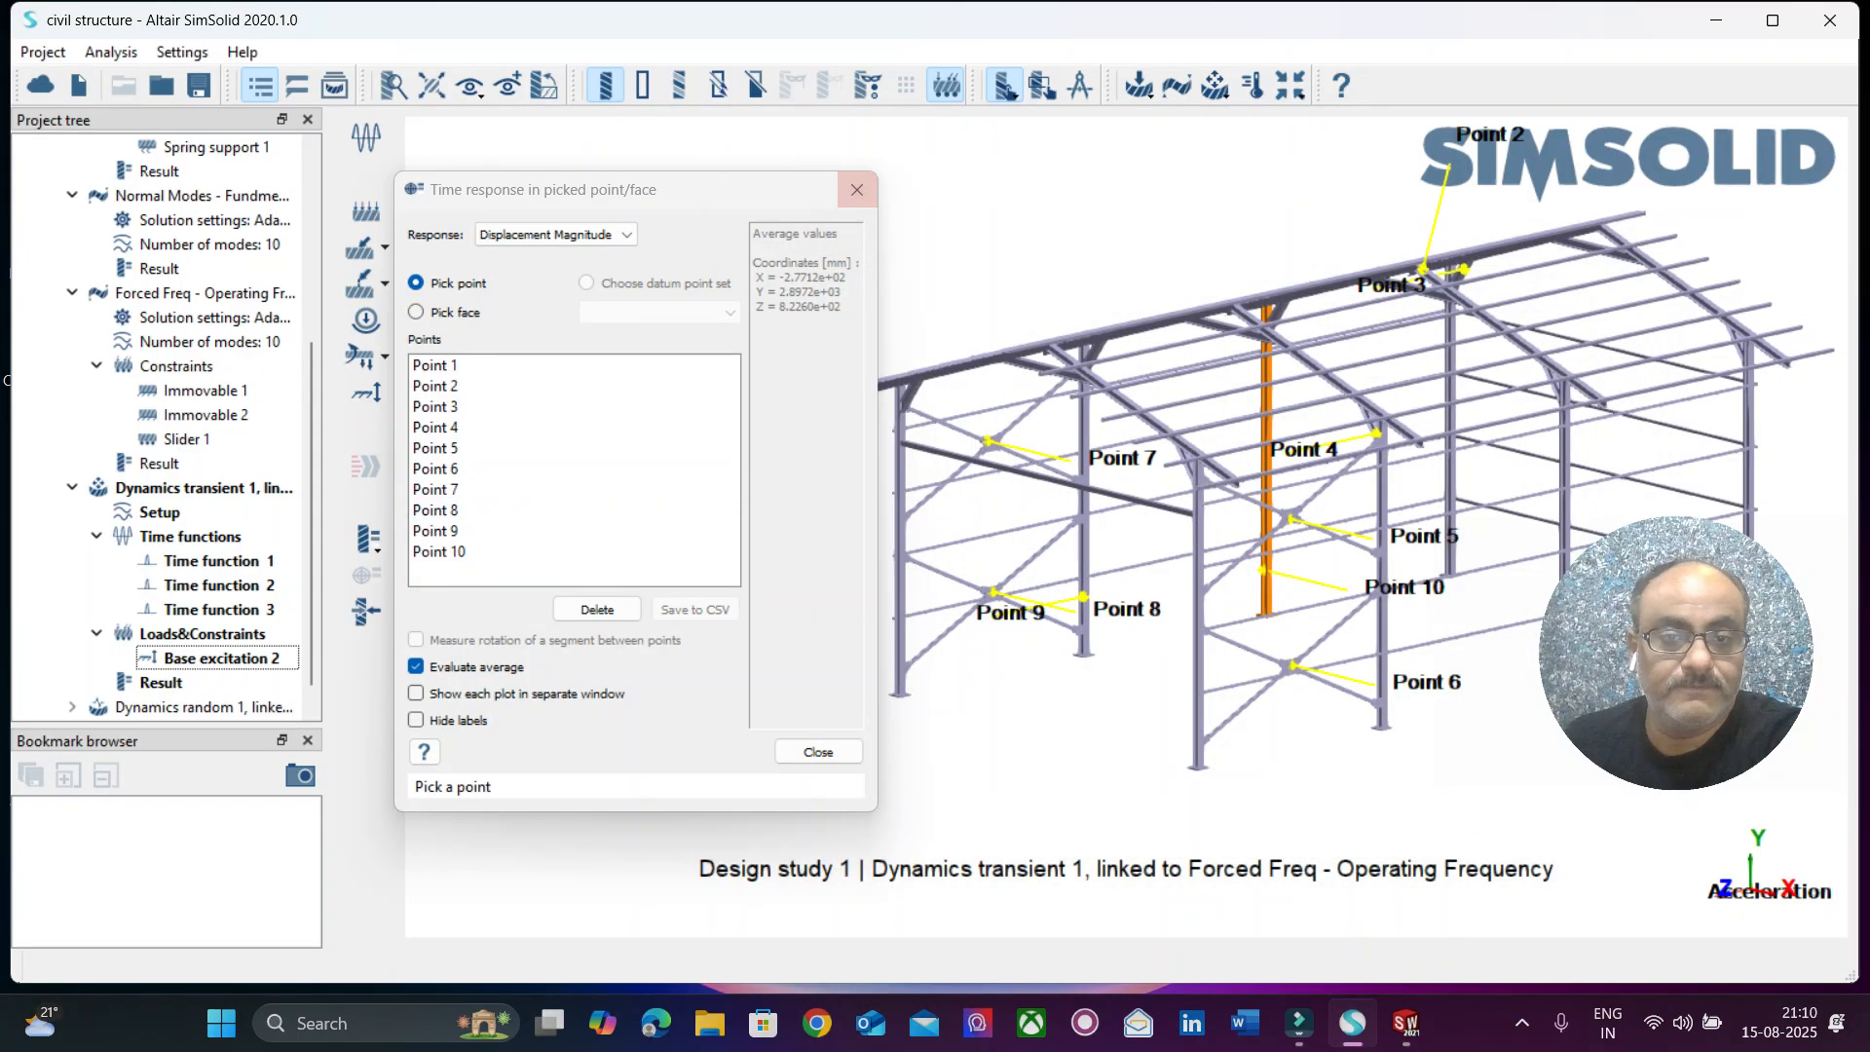
click(857, 189)
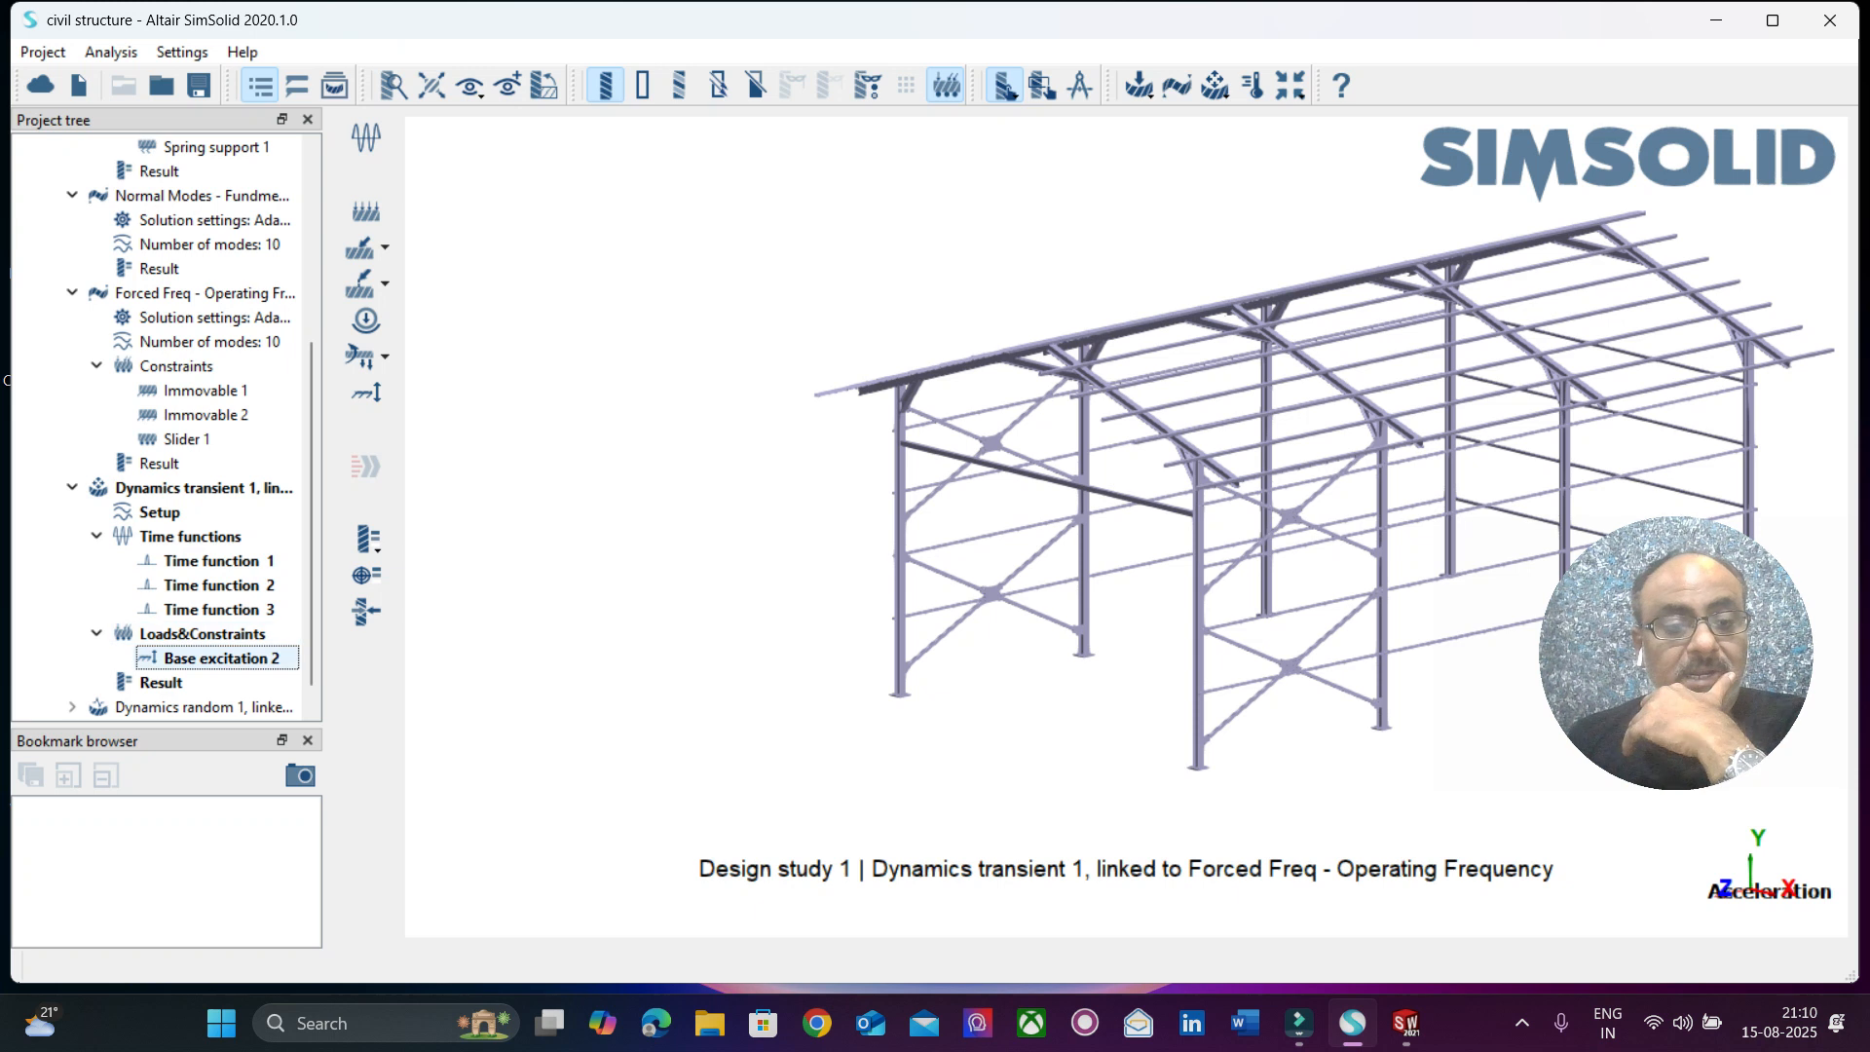
Change Base excitation 2 to the Displacement excitation type and apply it to supports Immovable 1 and Immovable 2.
right_click(244, 658)
click(273, 722)
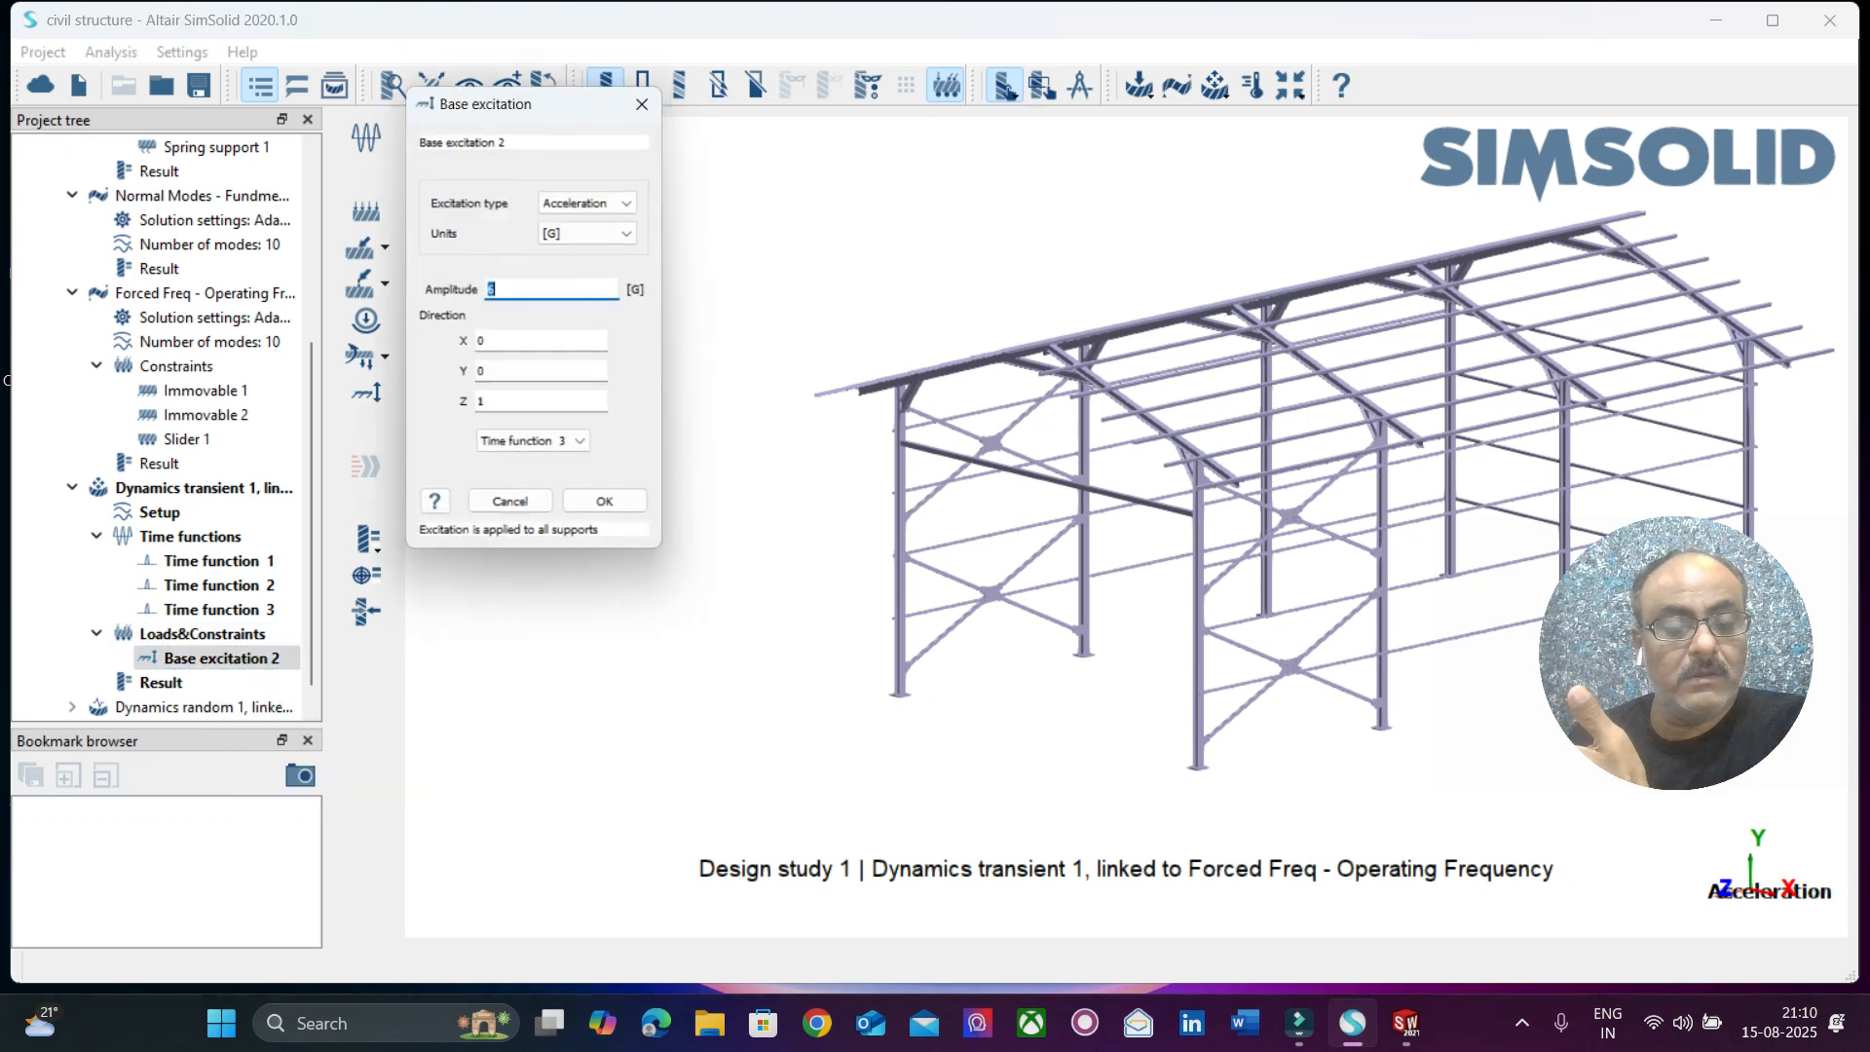
click(595, 202)
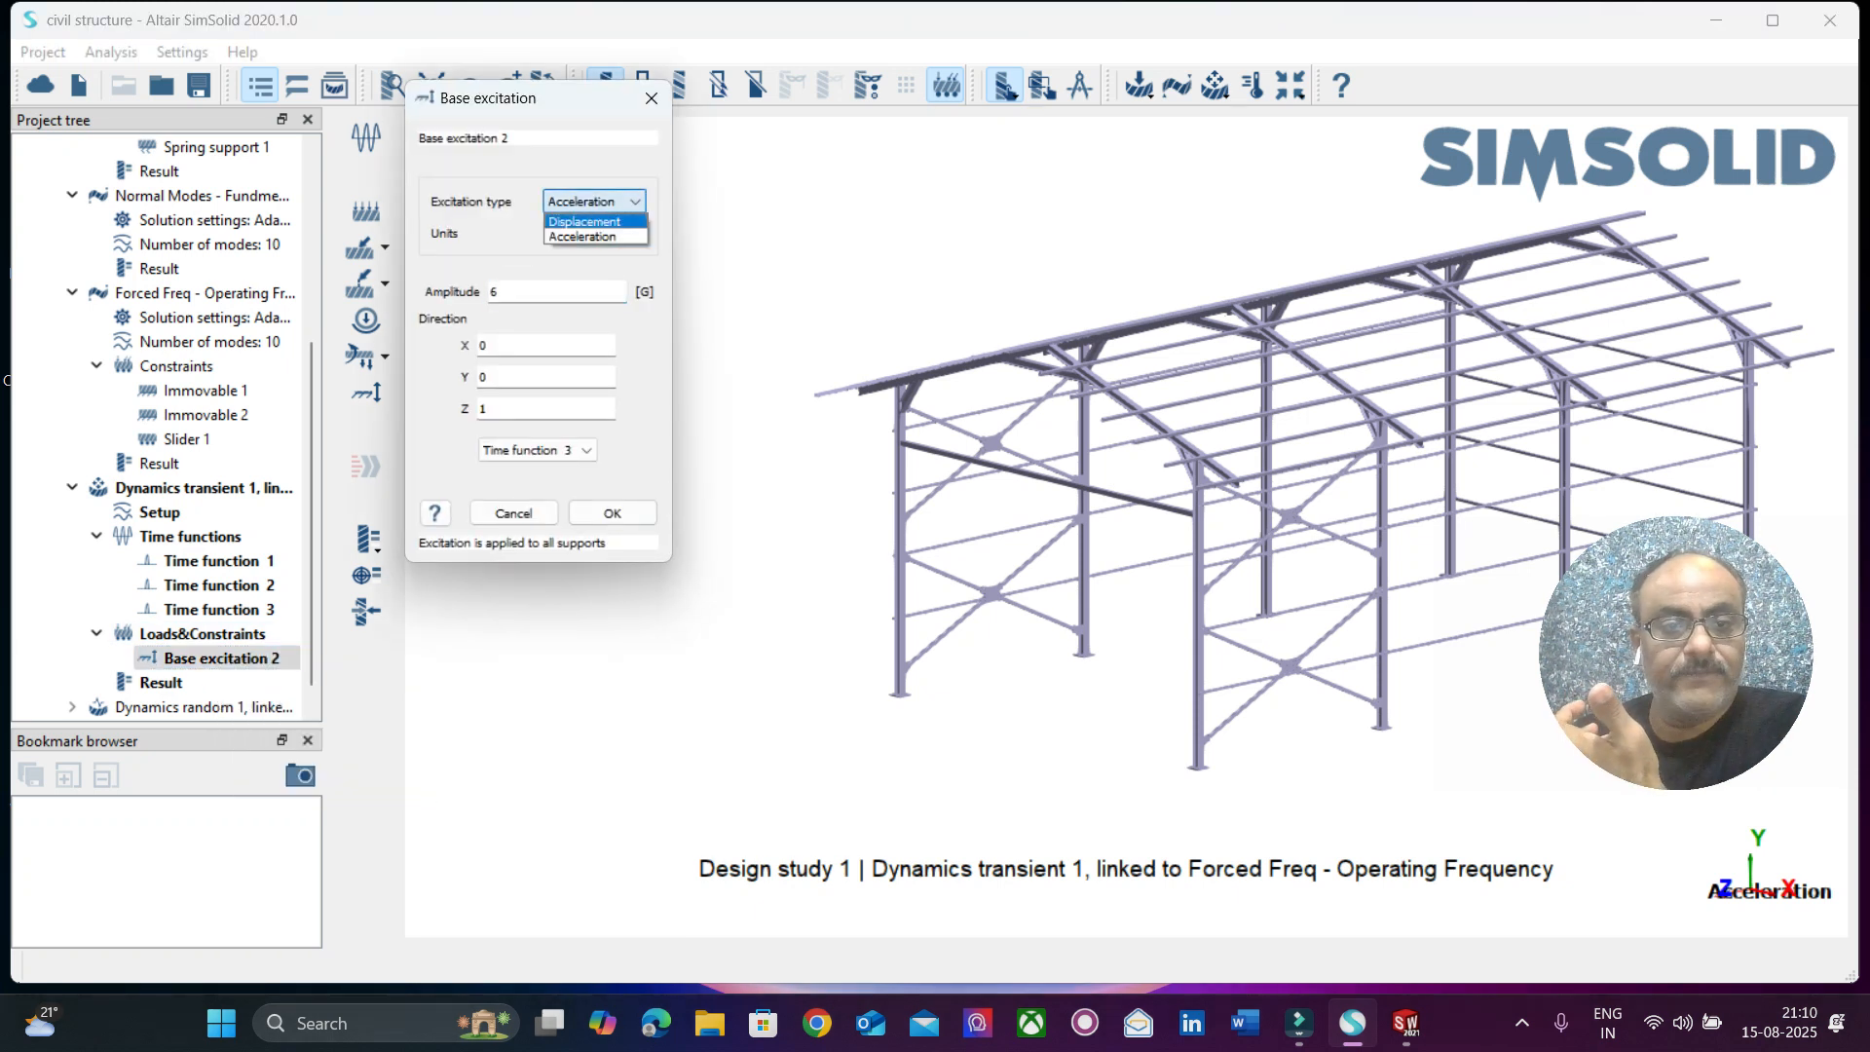
click(588, 222)
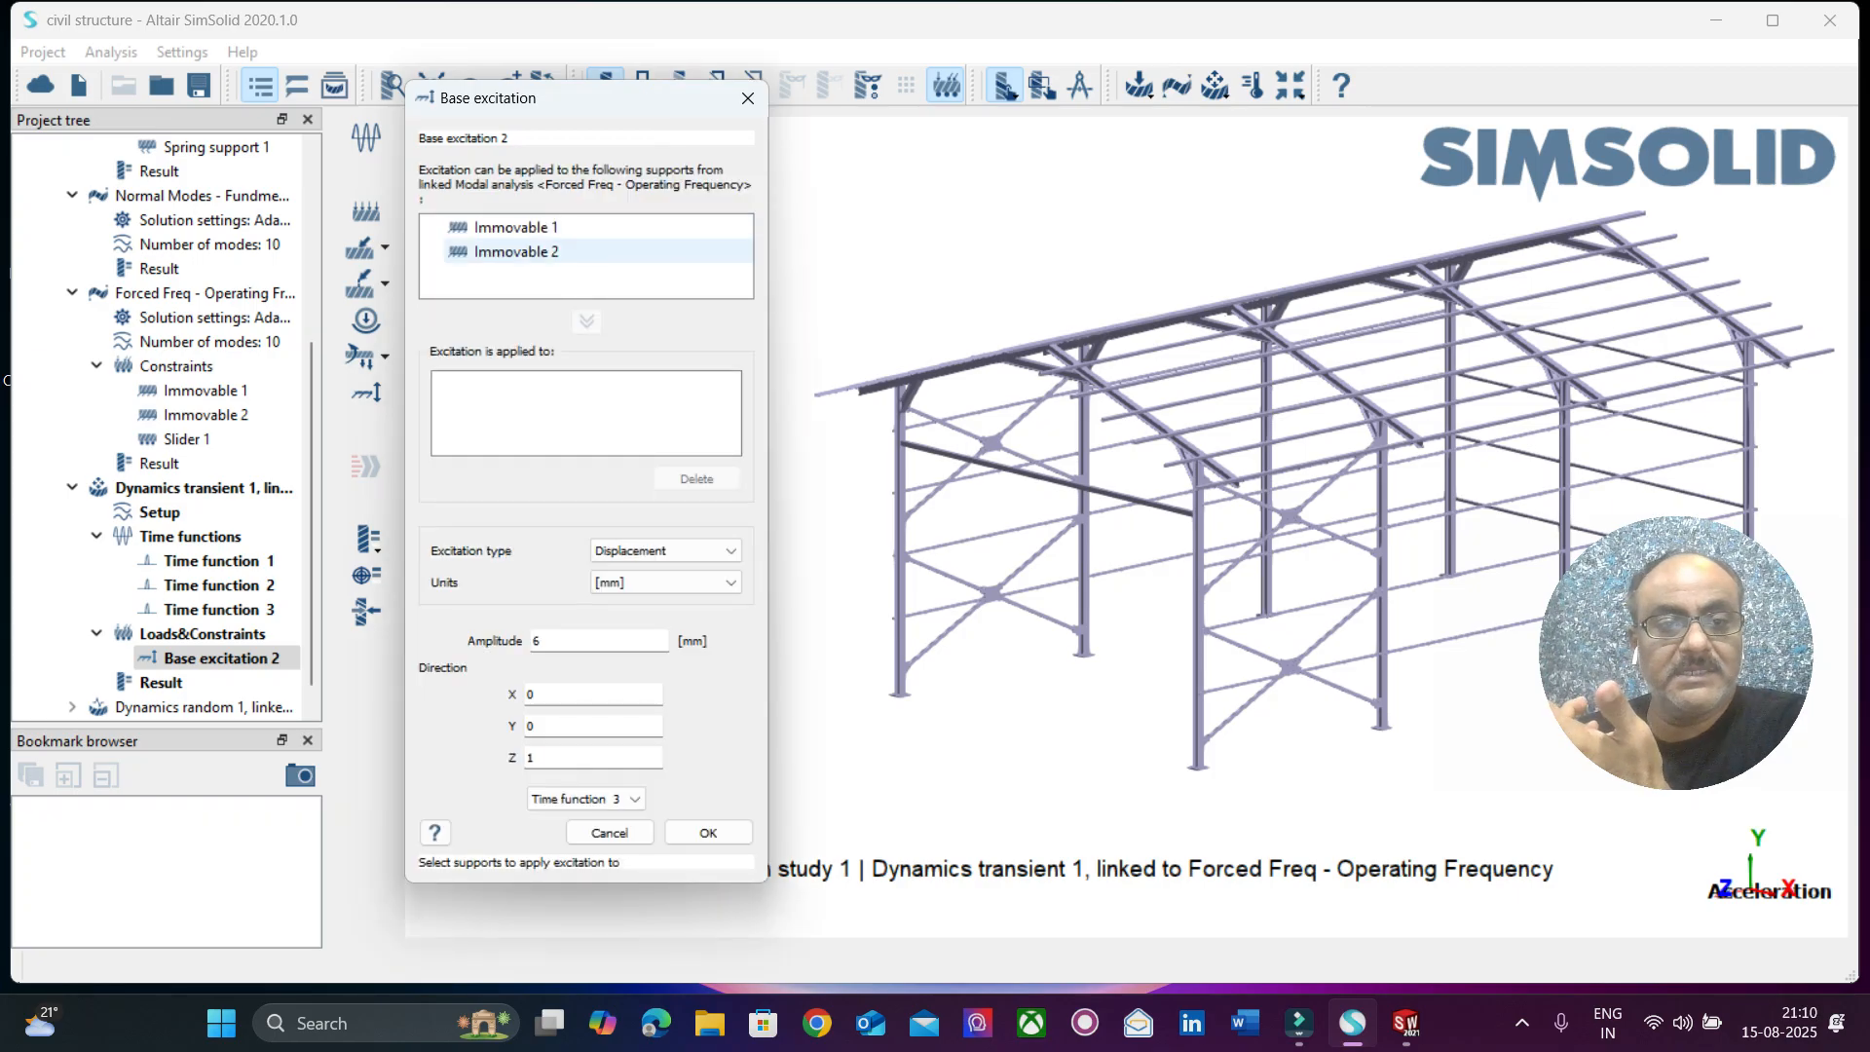
click(585, 229)
click(586, 320)
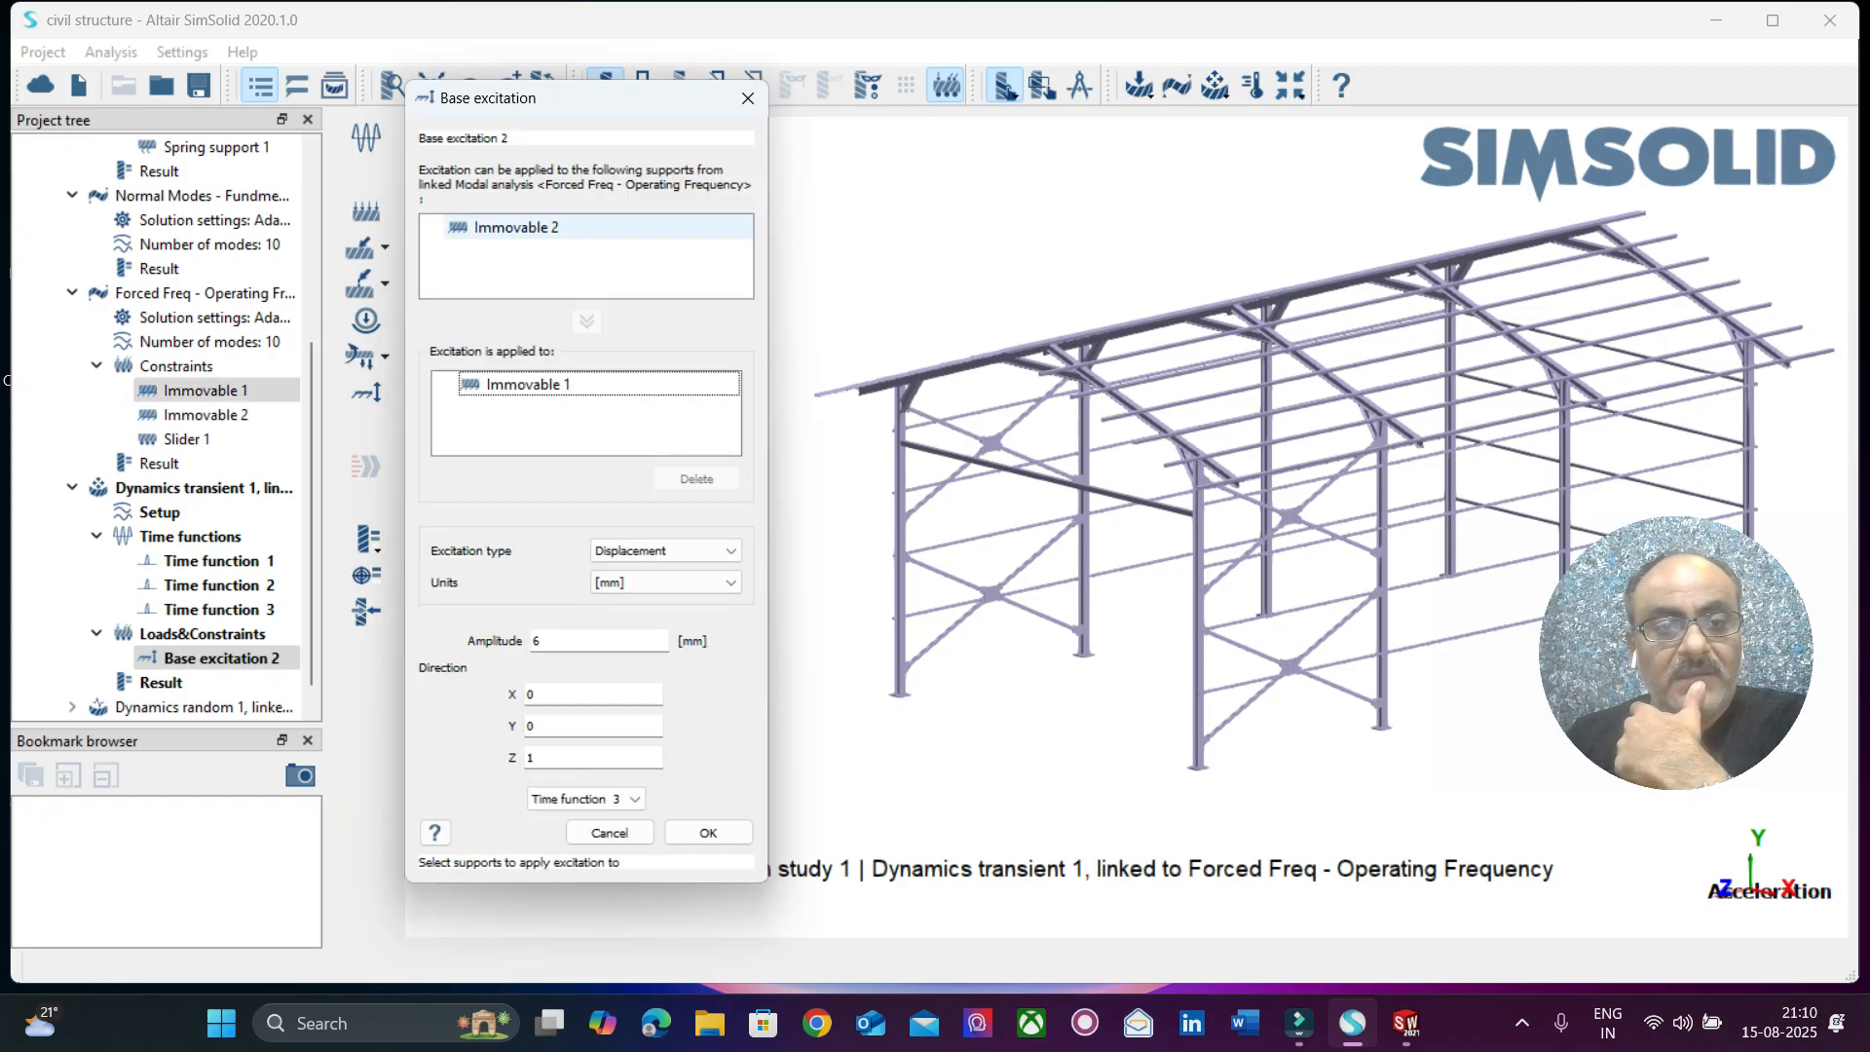
click(517, 227)
click(585, 320)
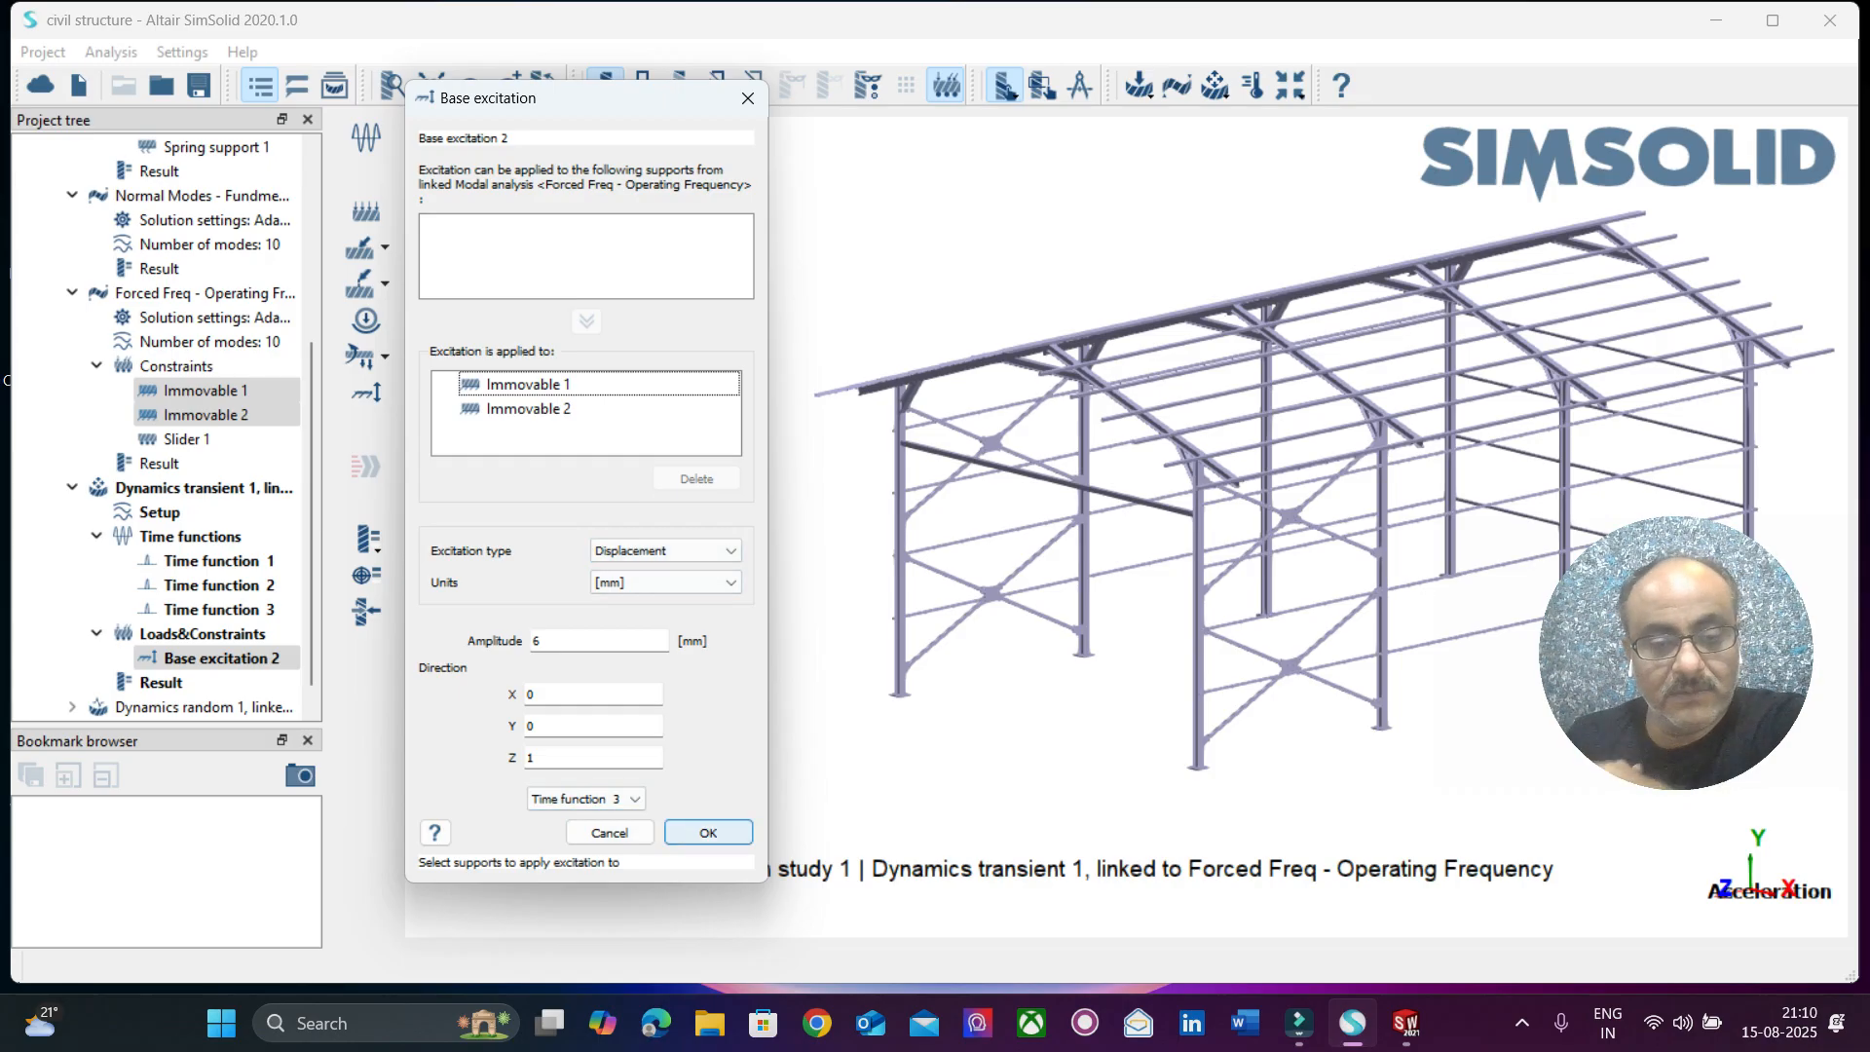
Assign Time function 2 to Base excitation 2, accept the edit and solve the transient analysis again.
click(584, 798)
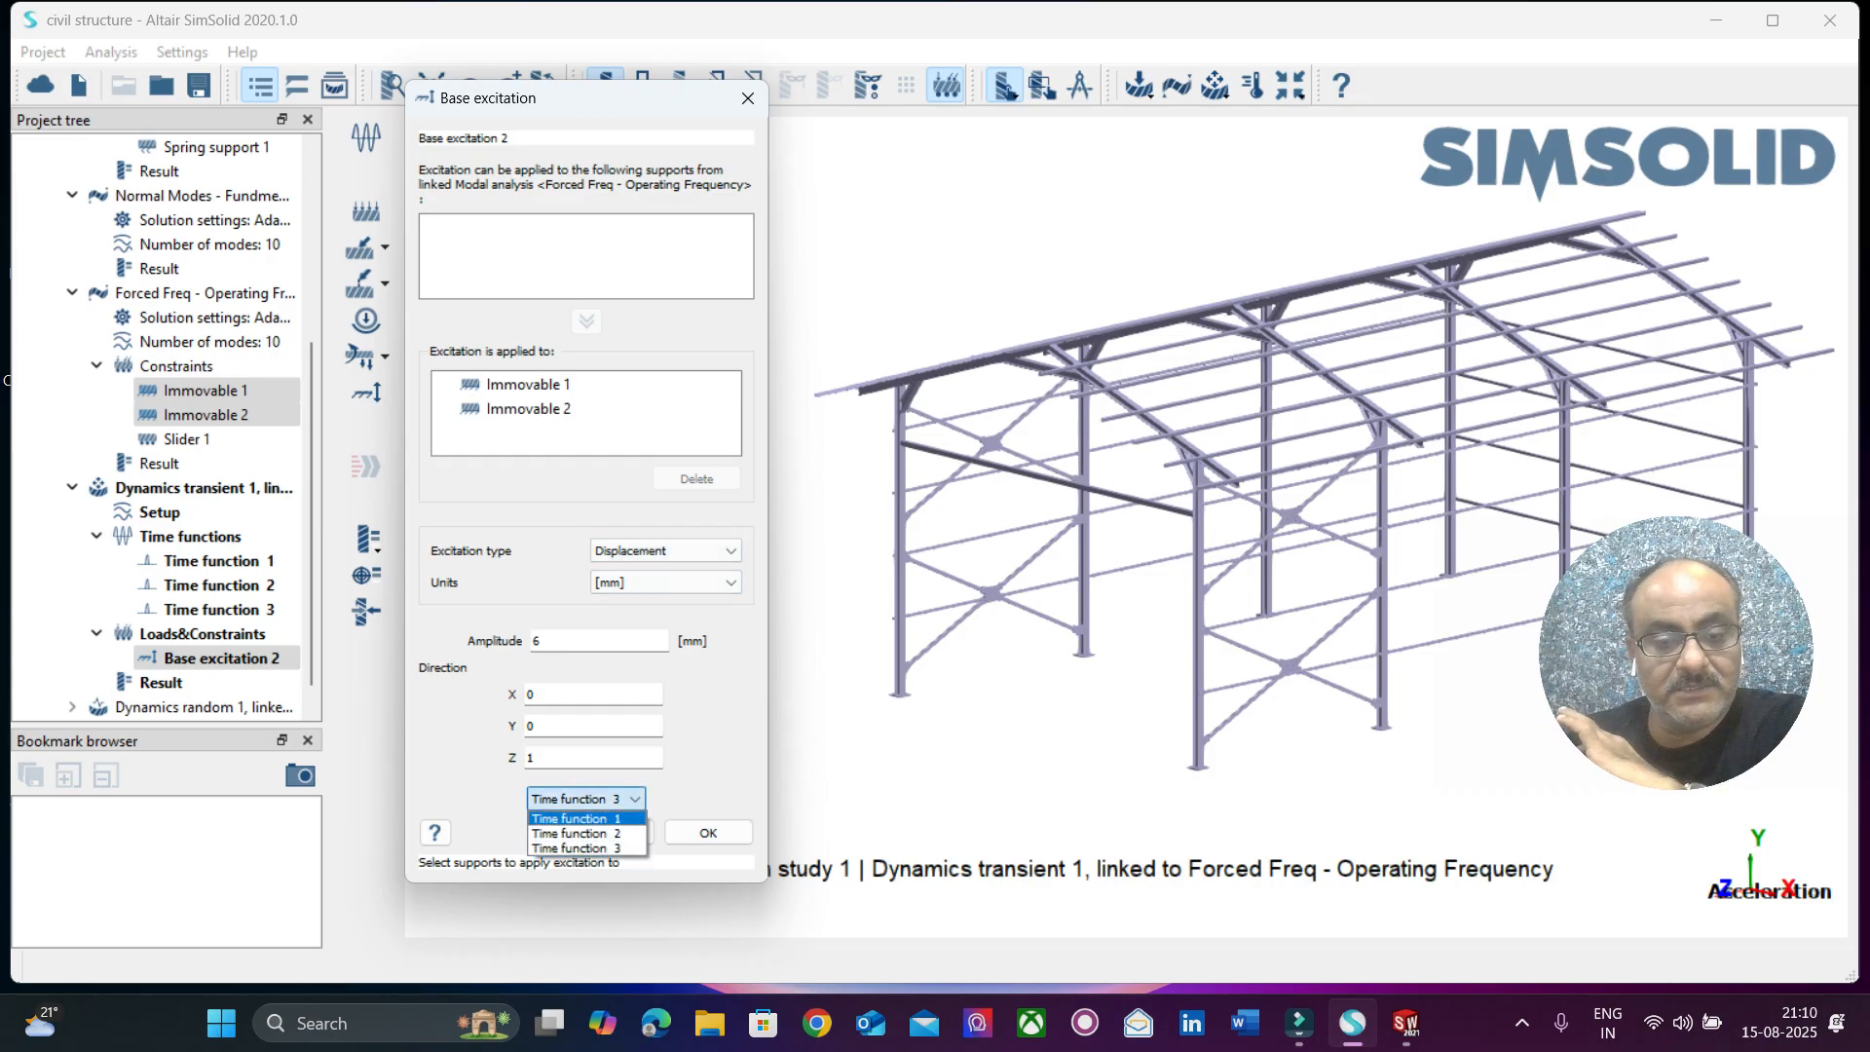
click(574, 833)
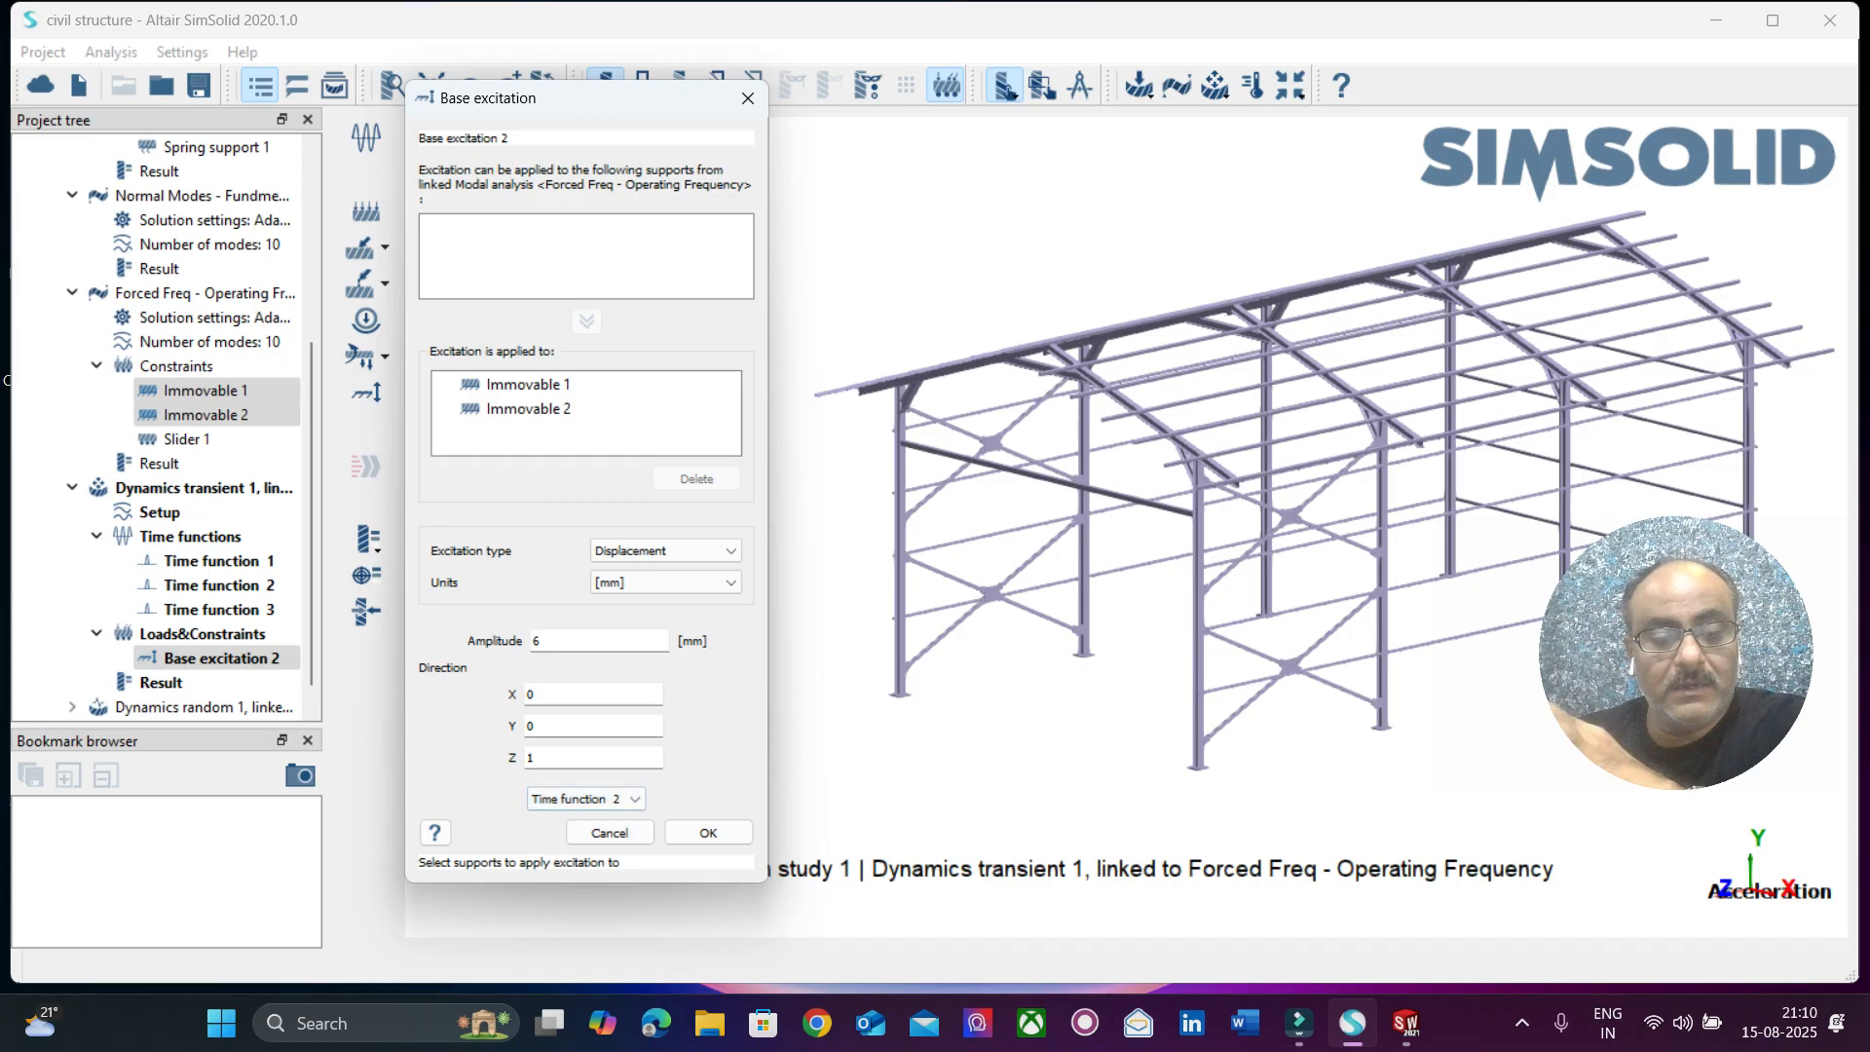
key(Return)
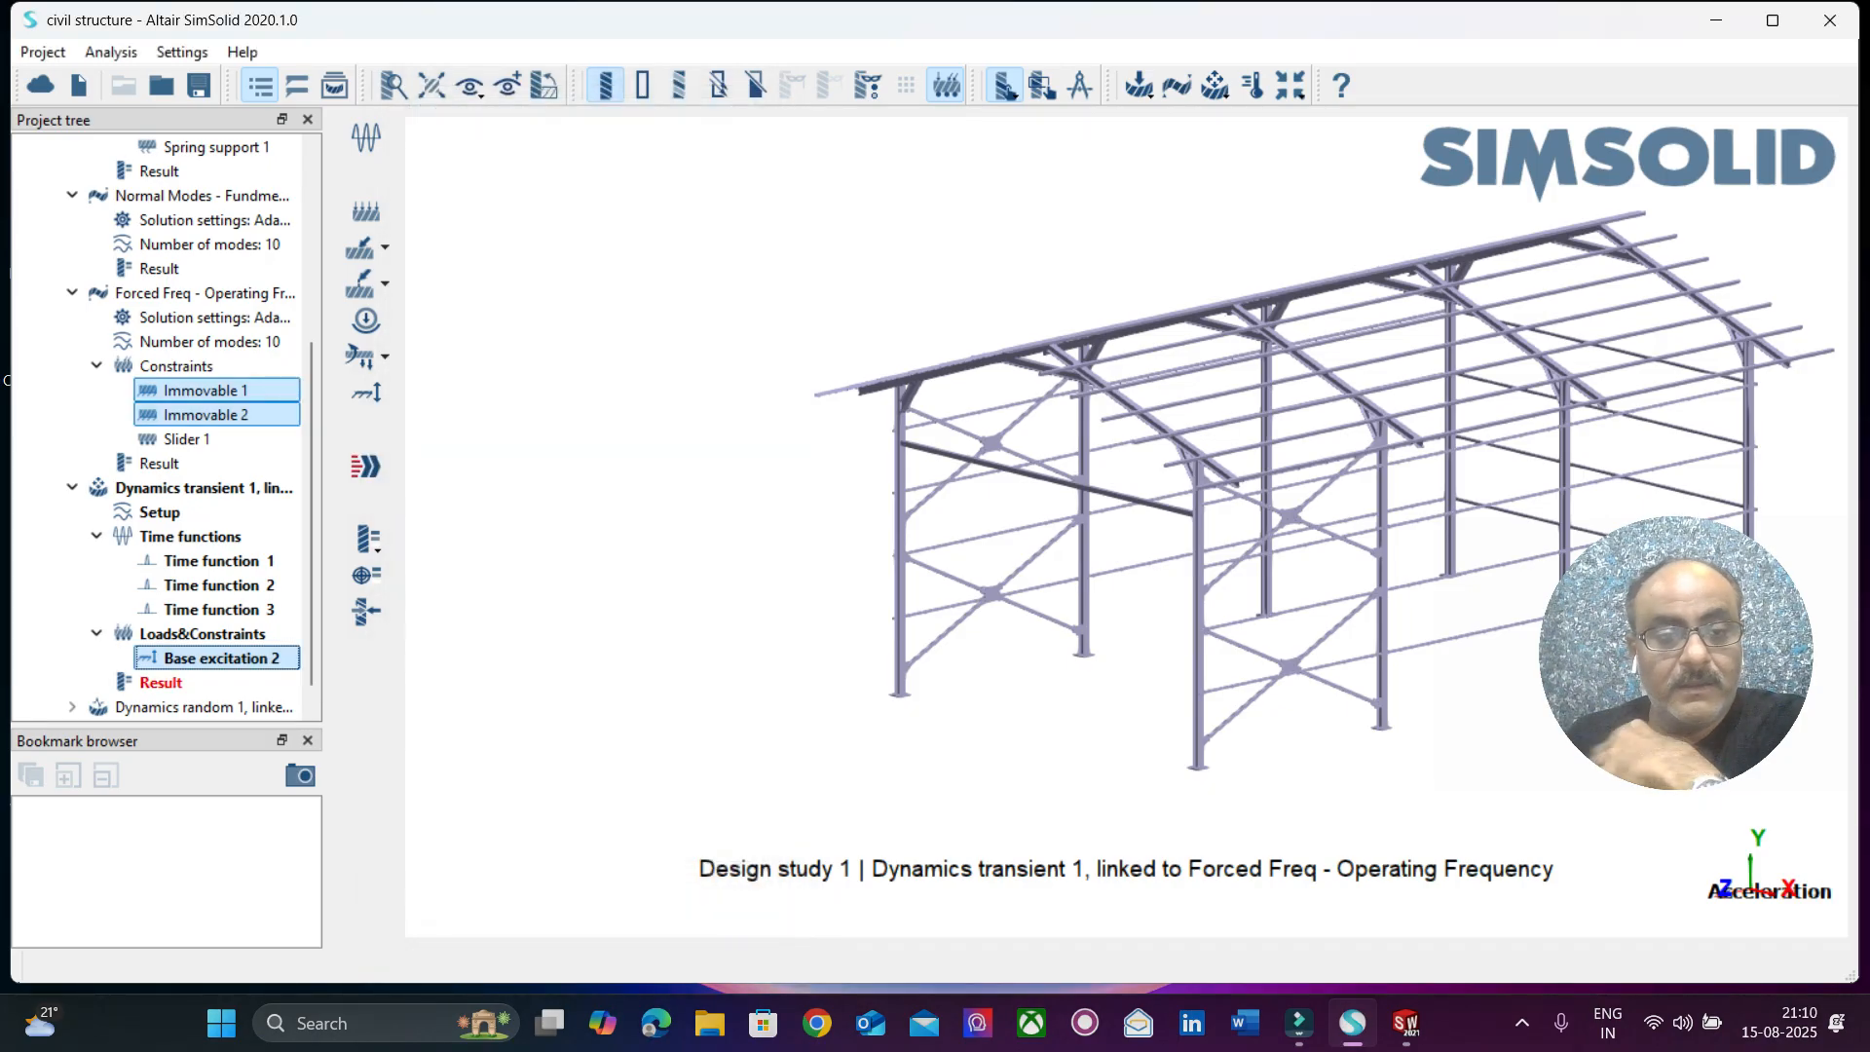
click(366, 466)
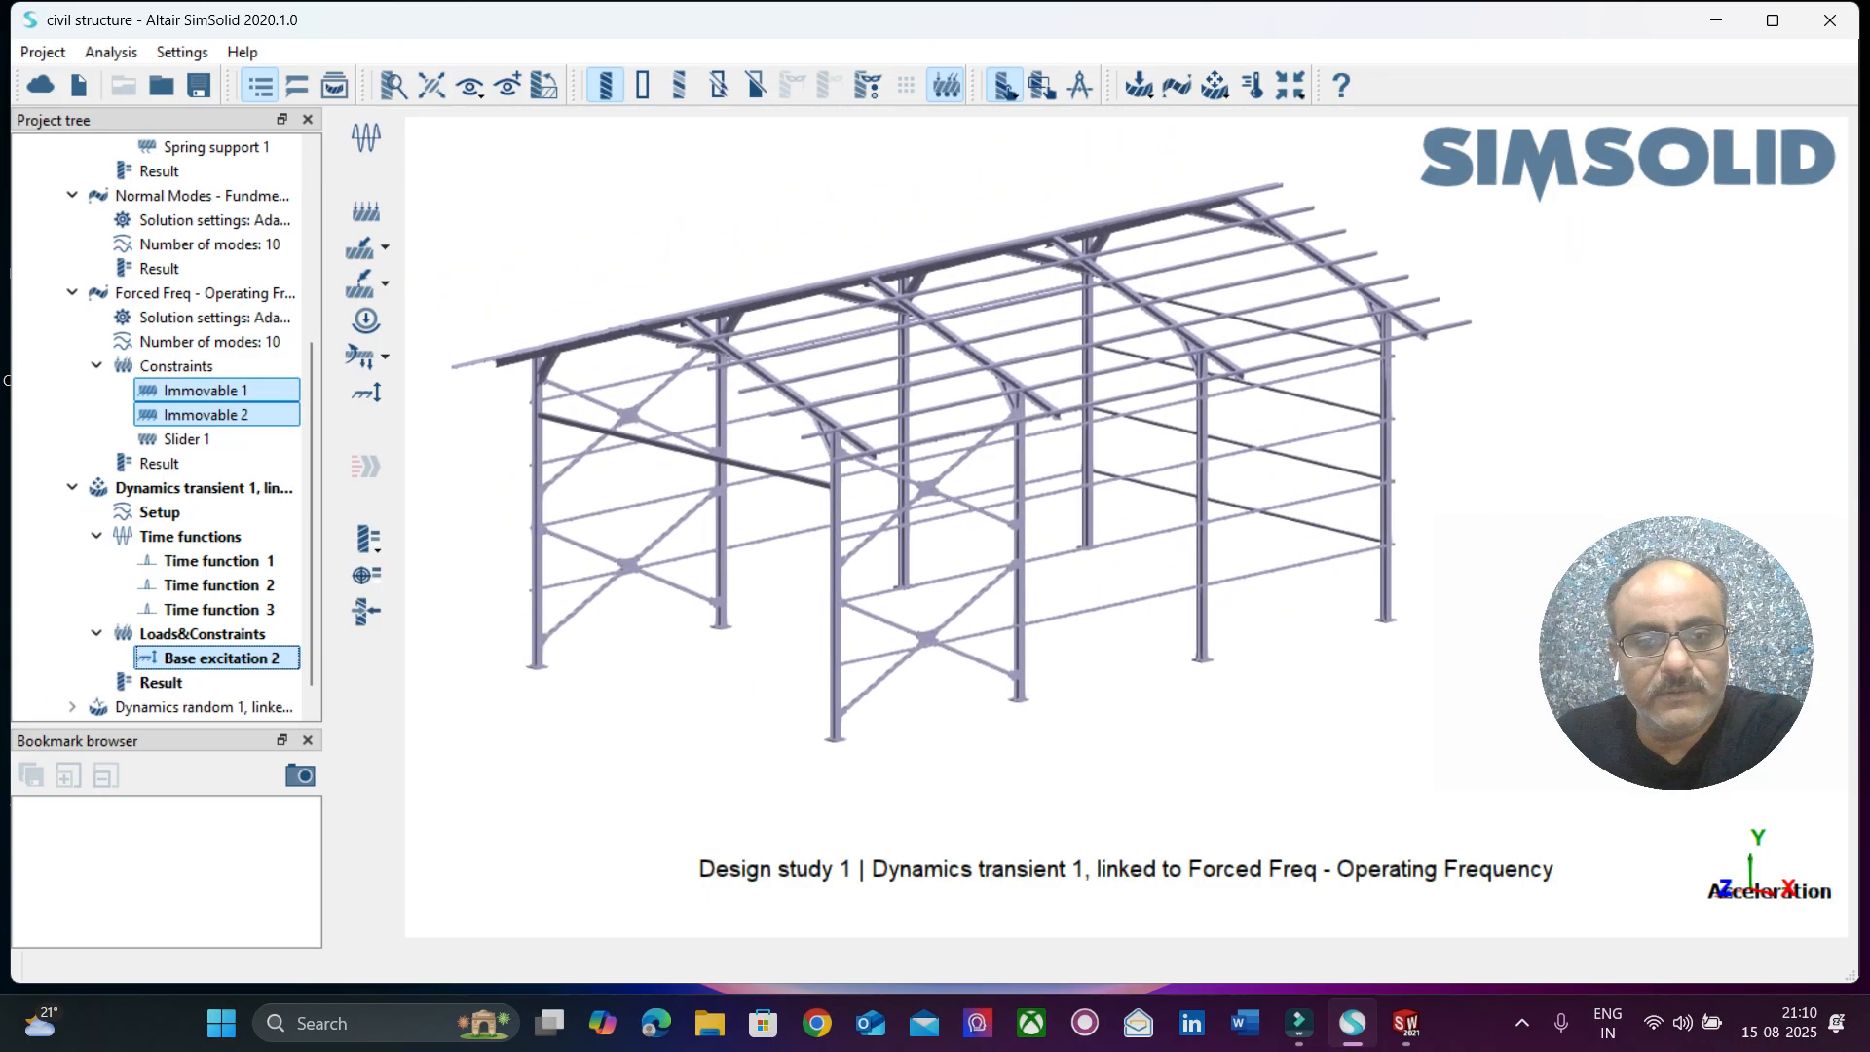
Display the displacement magnitude of the updated transient response, play its time animation and close it.
click(366, 538)
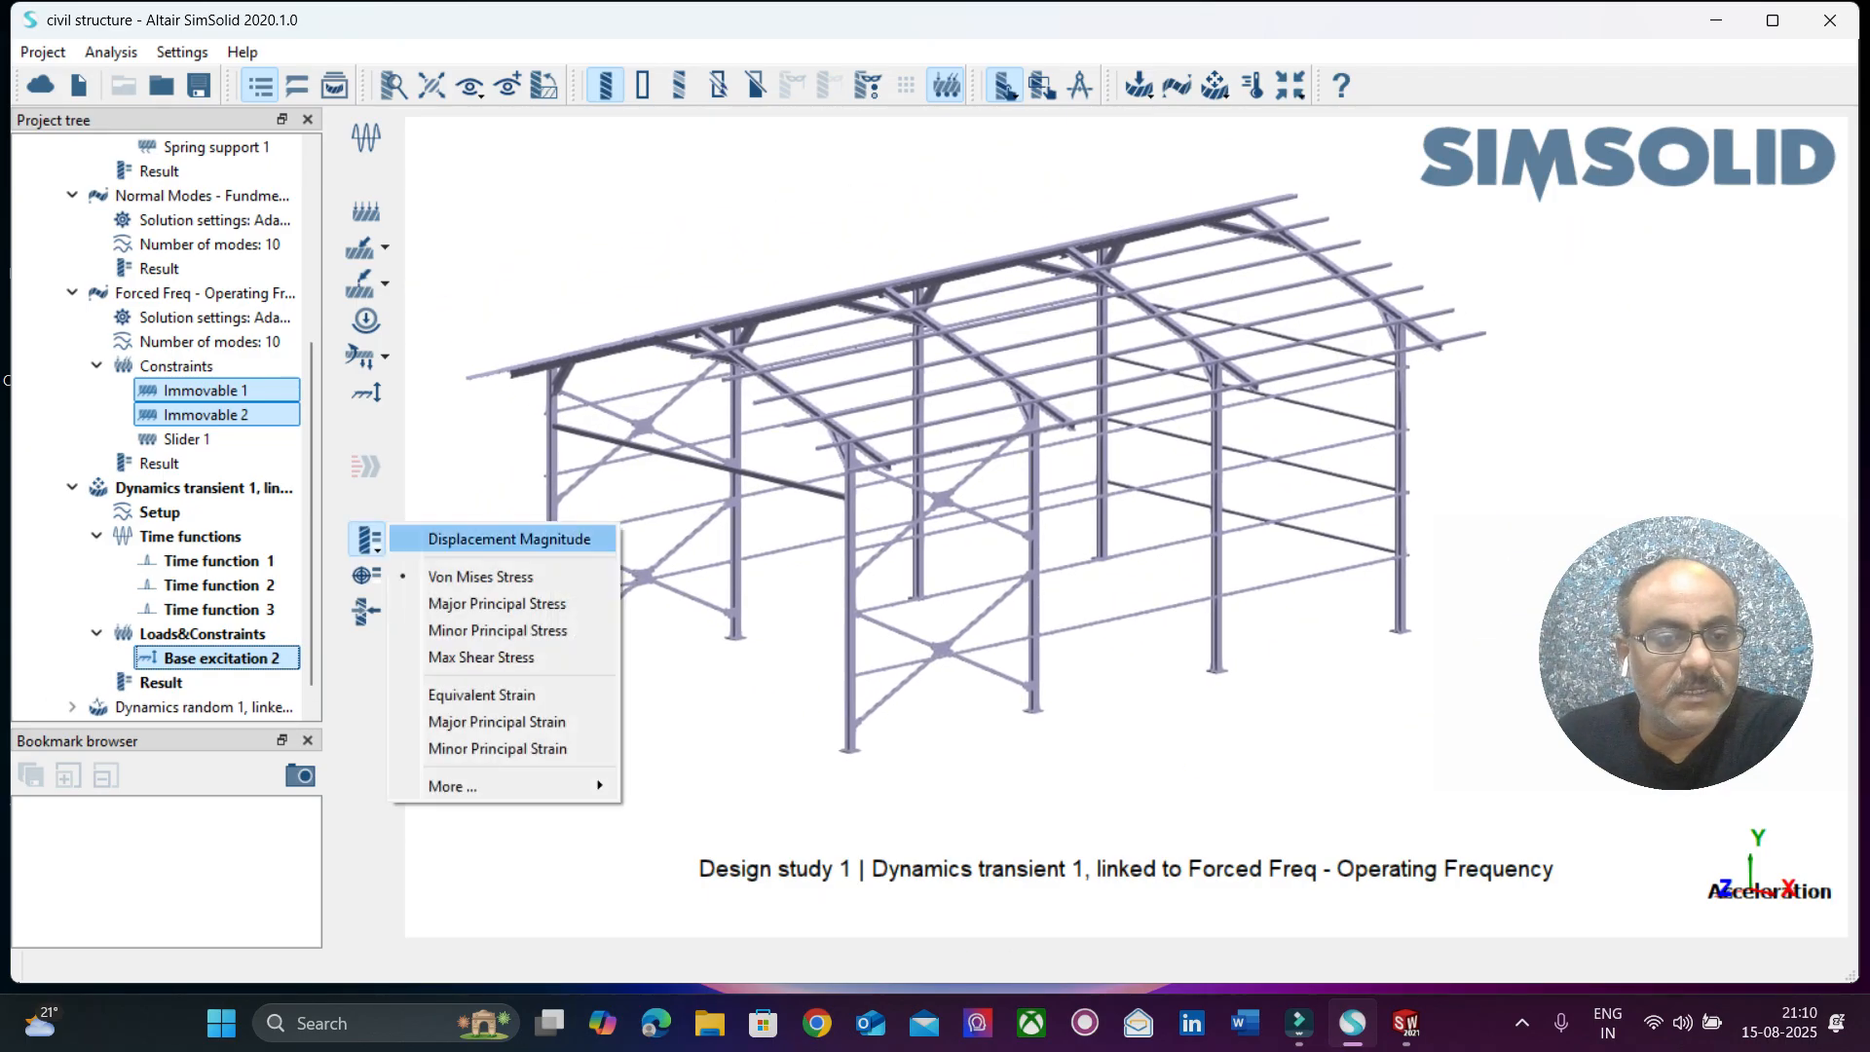
click(458, 535)
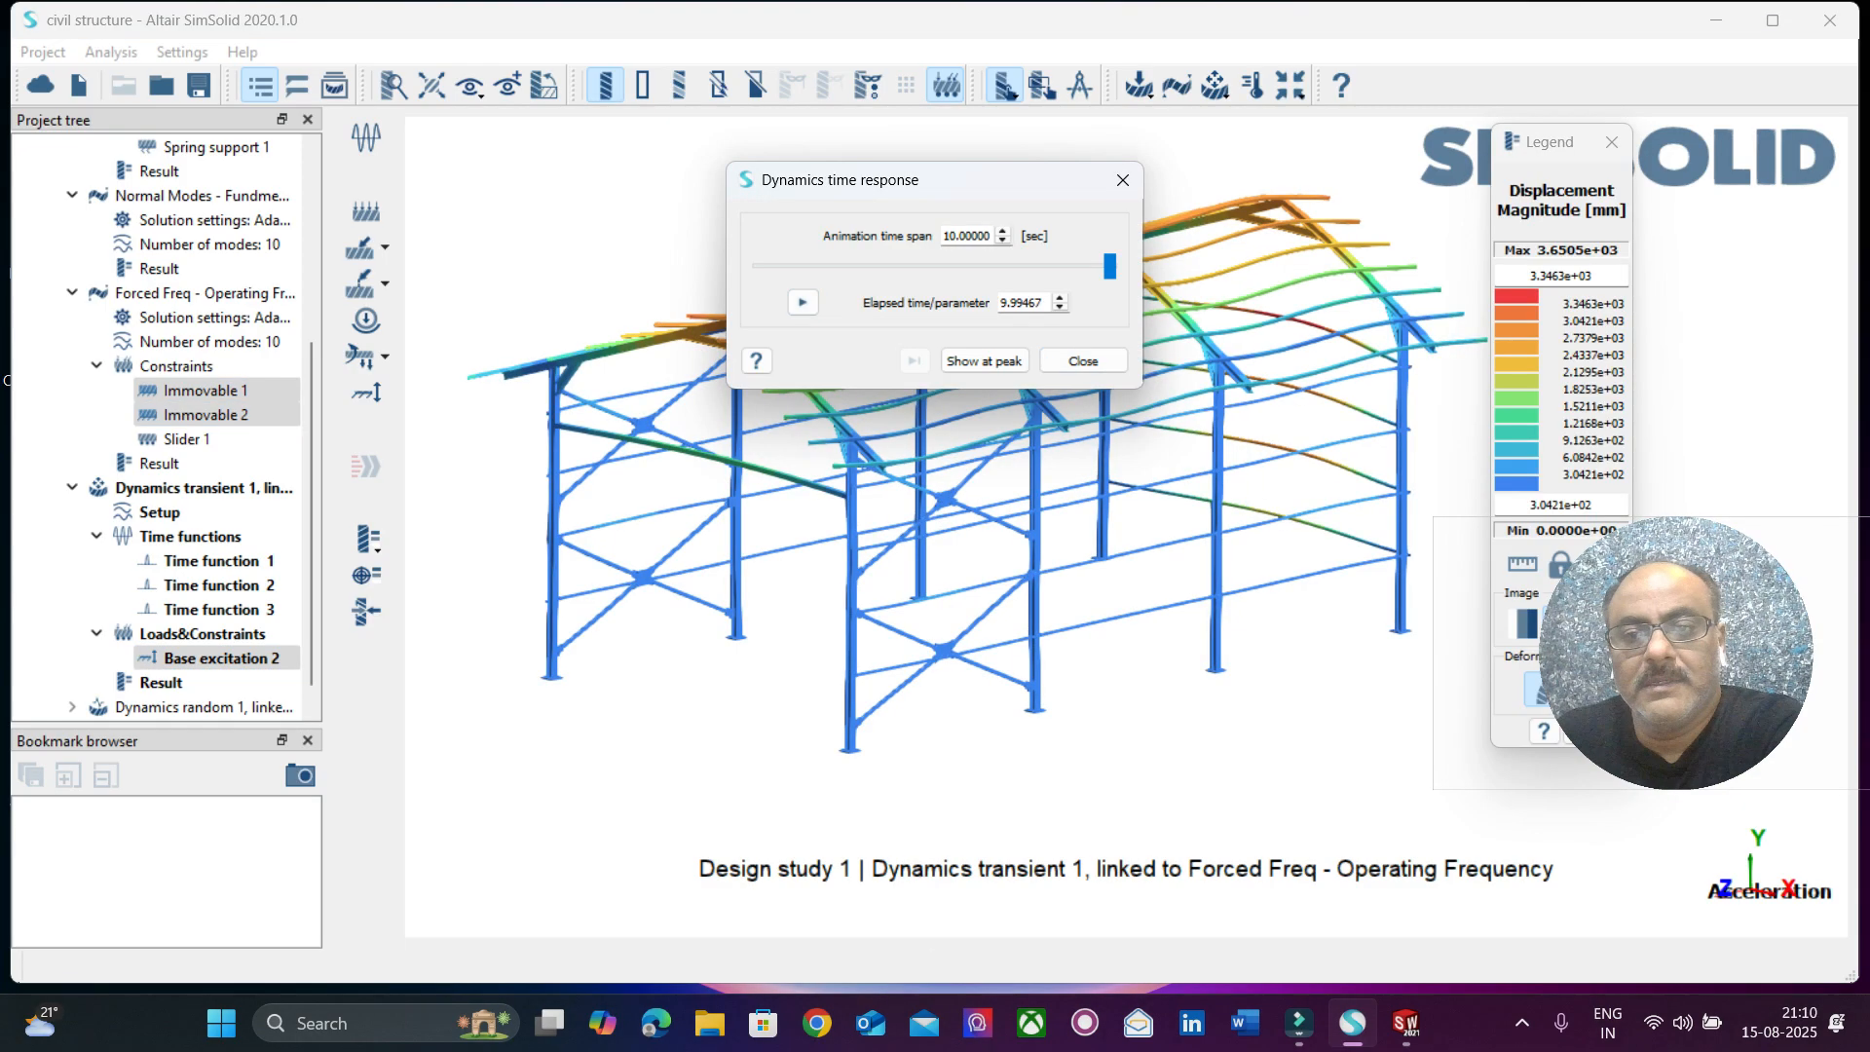
drag(966, 183, 487, 121)
click(329, 234)
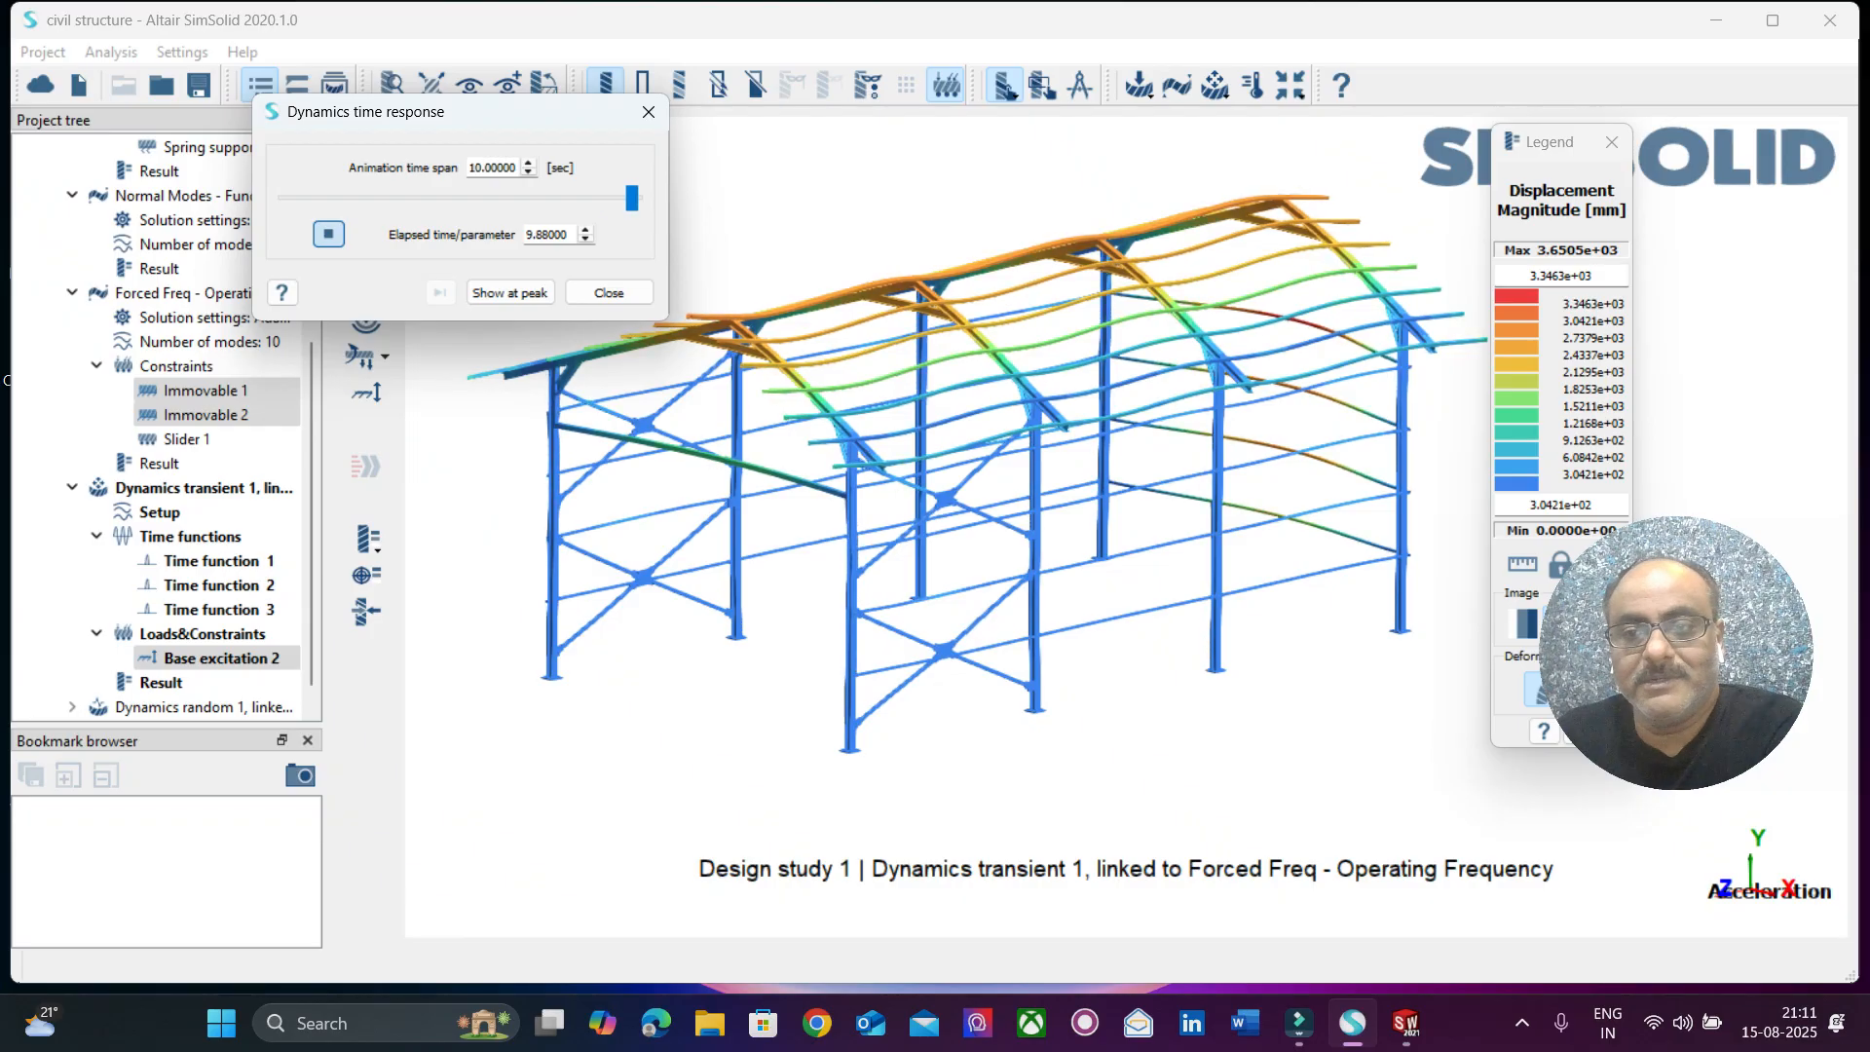
click(609, 293)
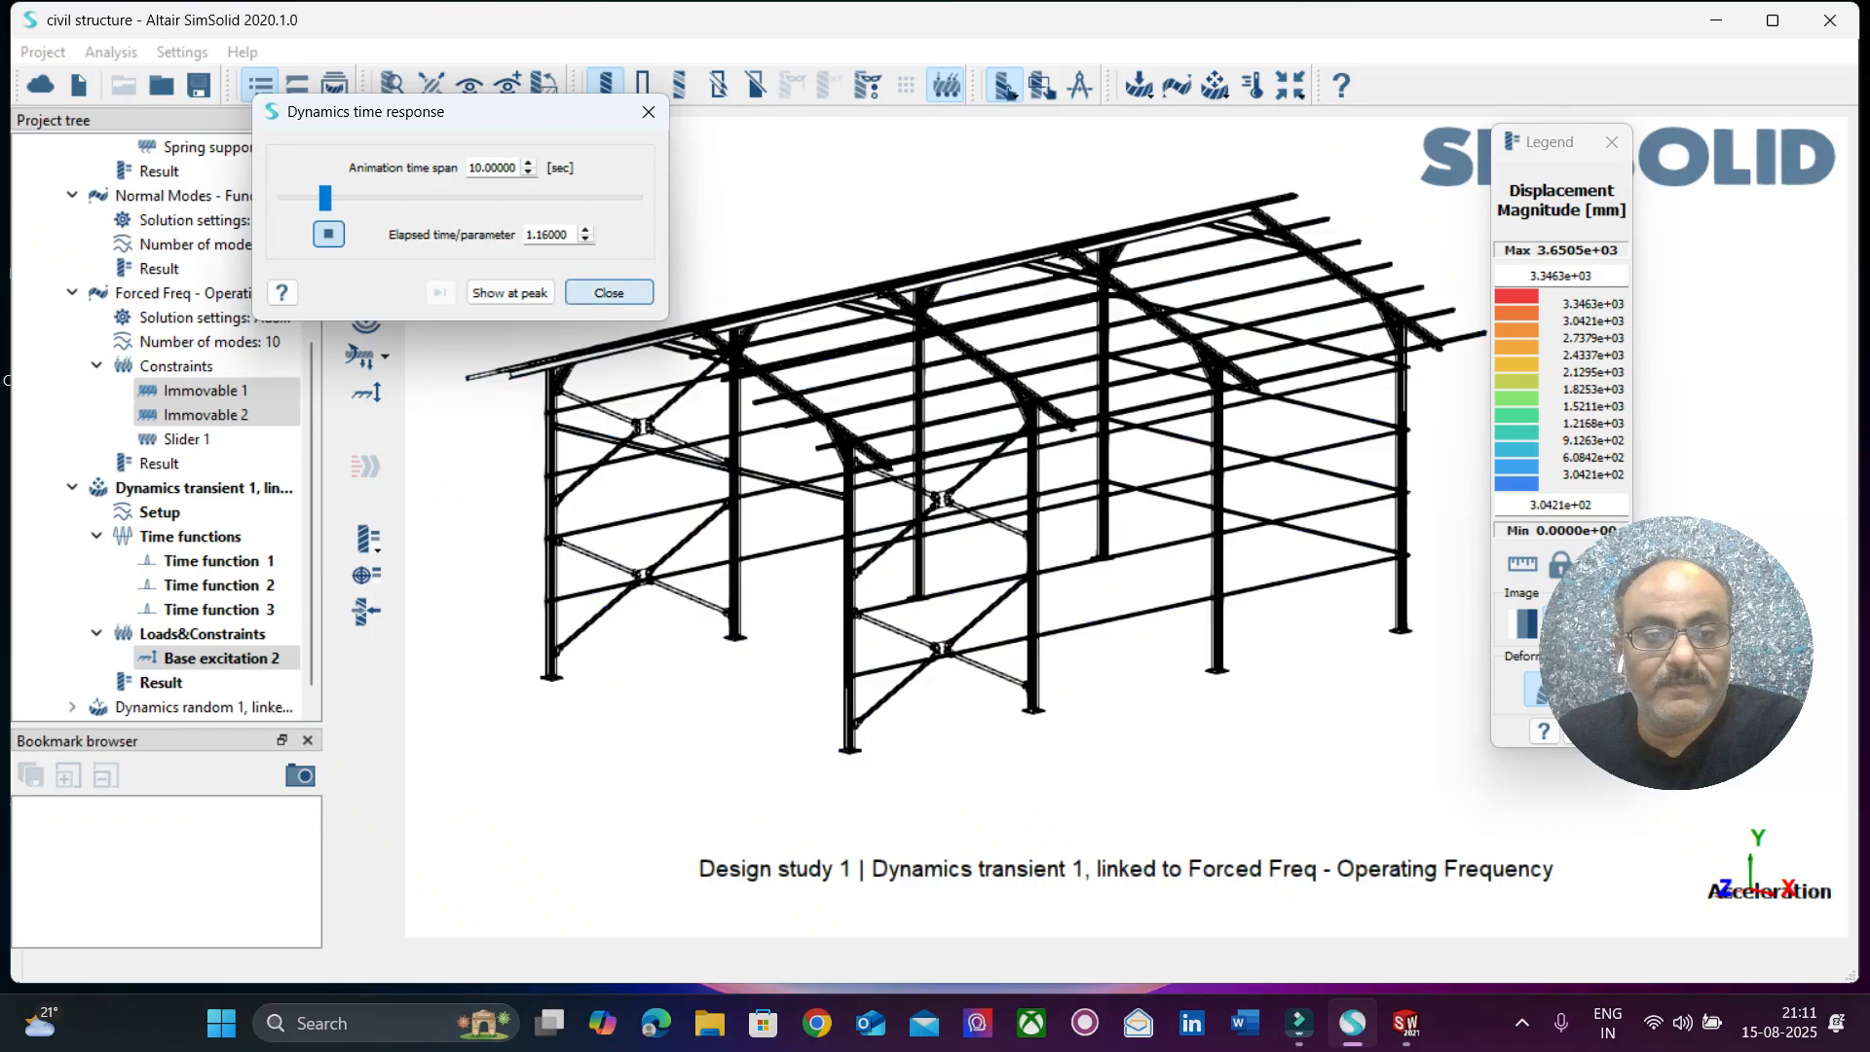
Display the von Mises stress of the transient response and play its time animation.
click(368, 539)
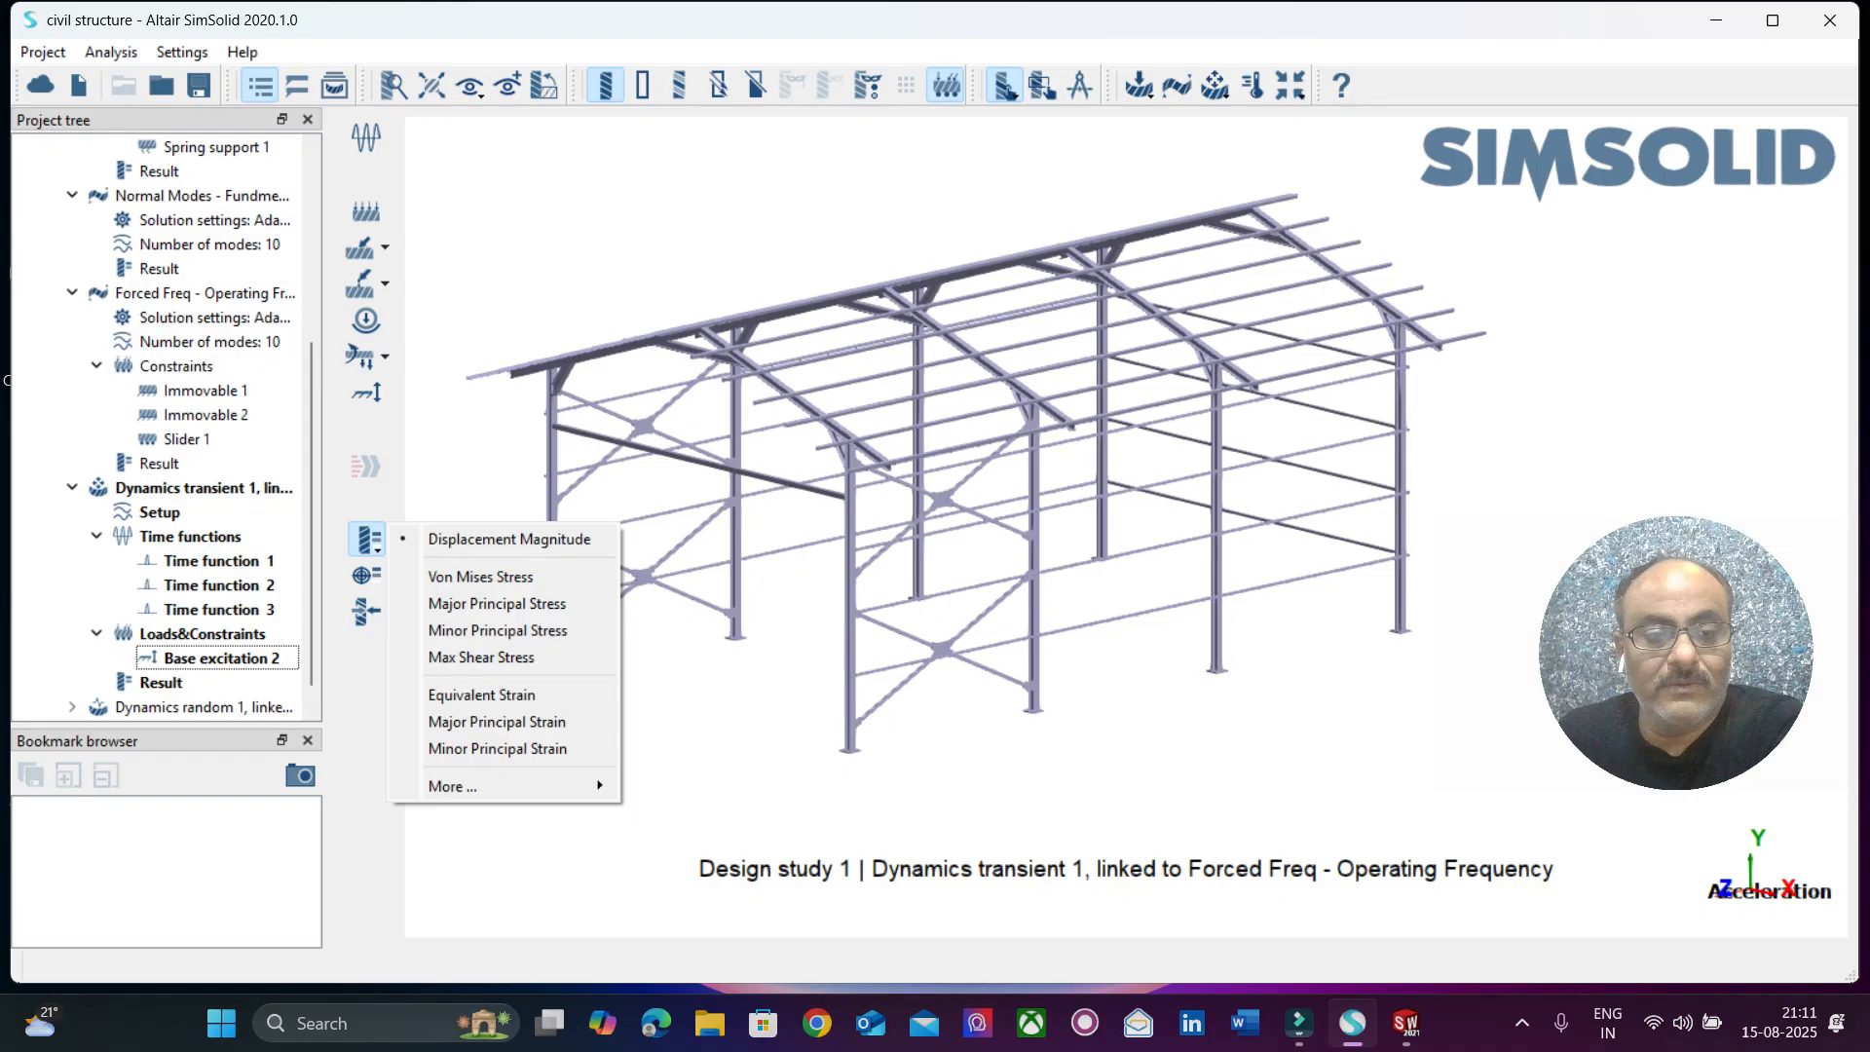
click(458, 581)
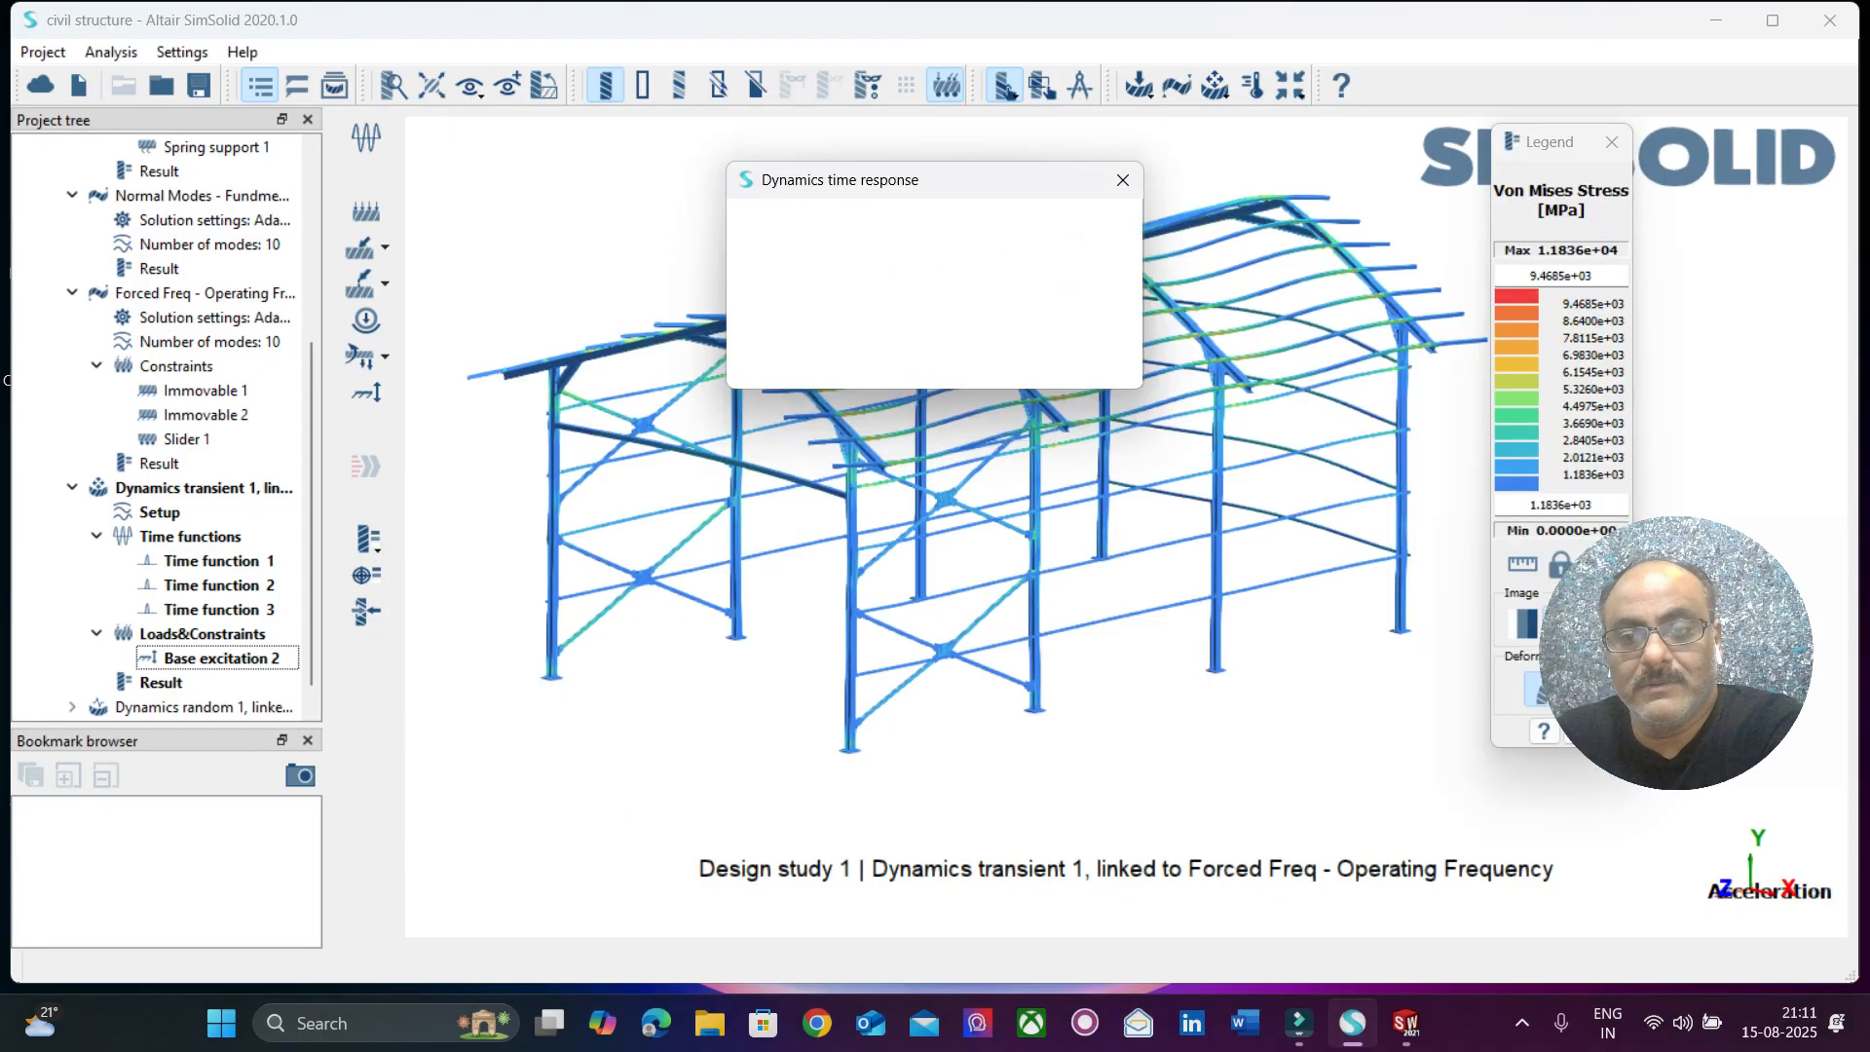
drag(877, 179, 518, 139)
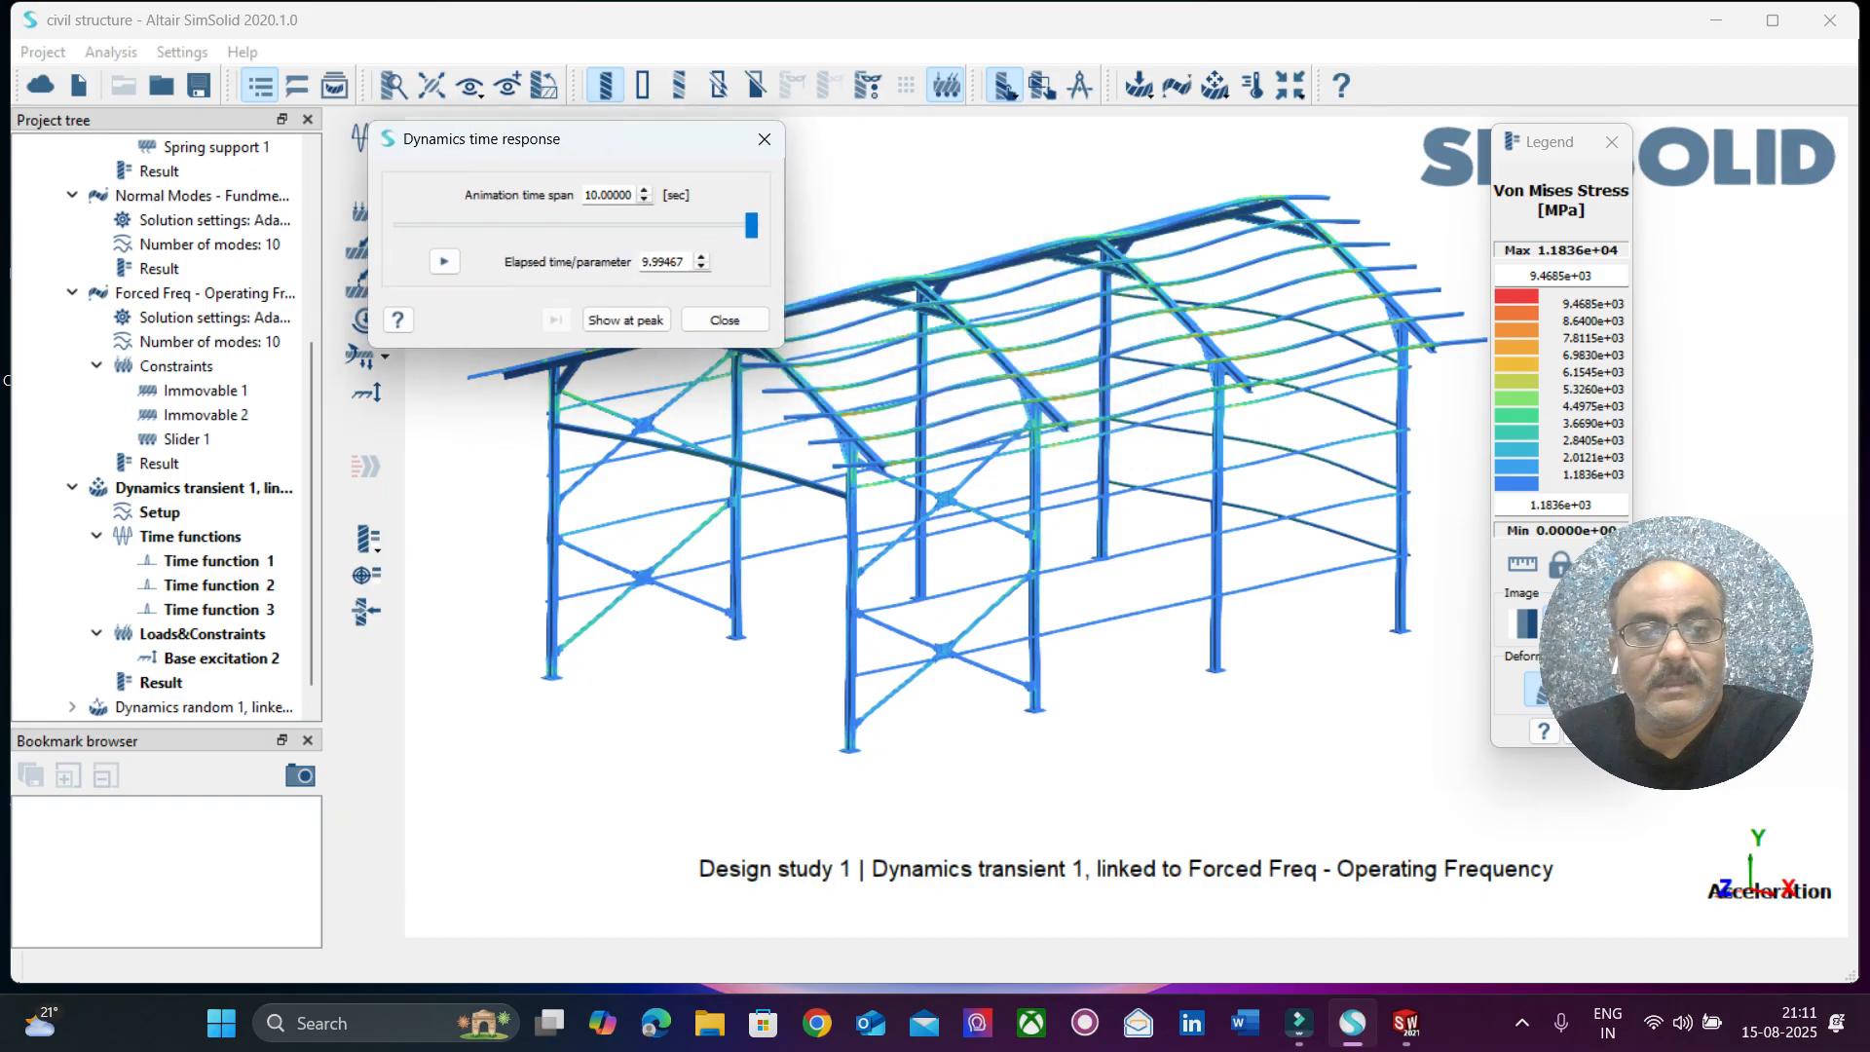
click(444, 261)
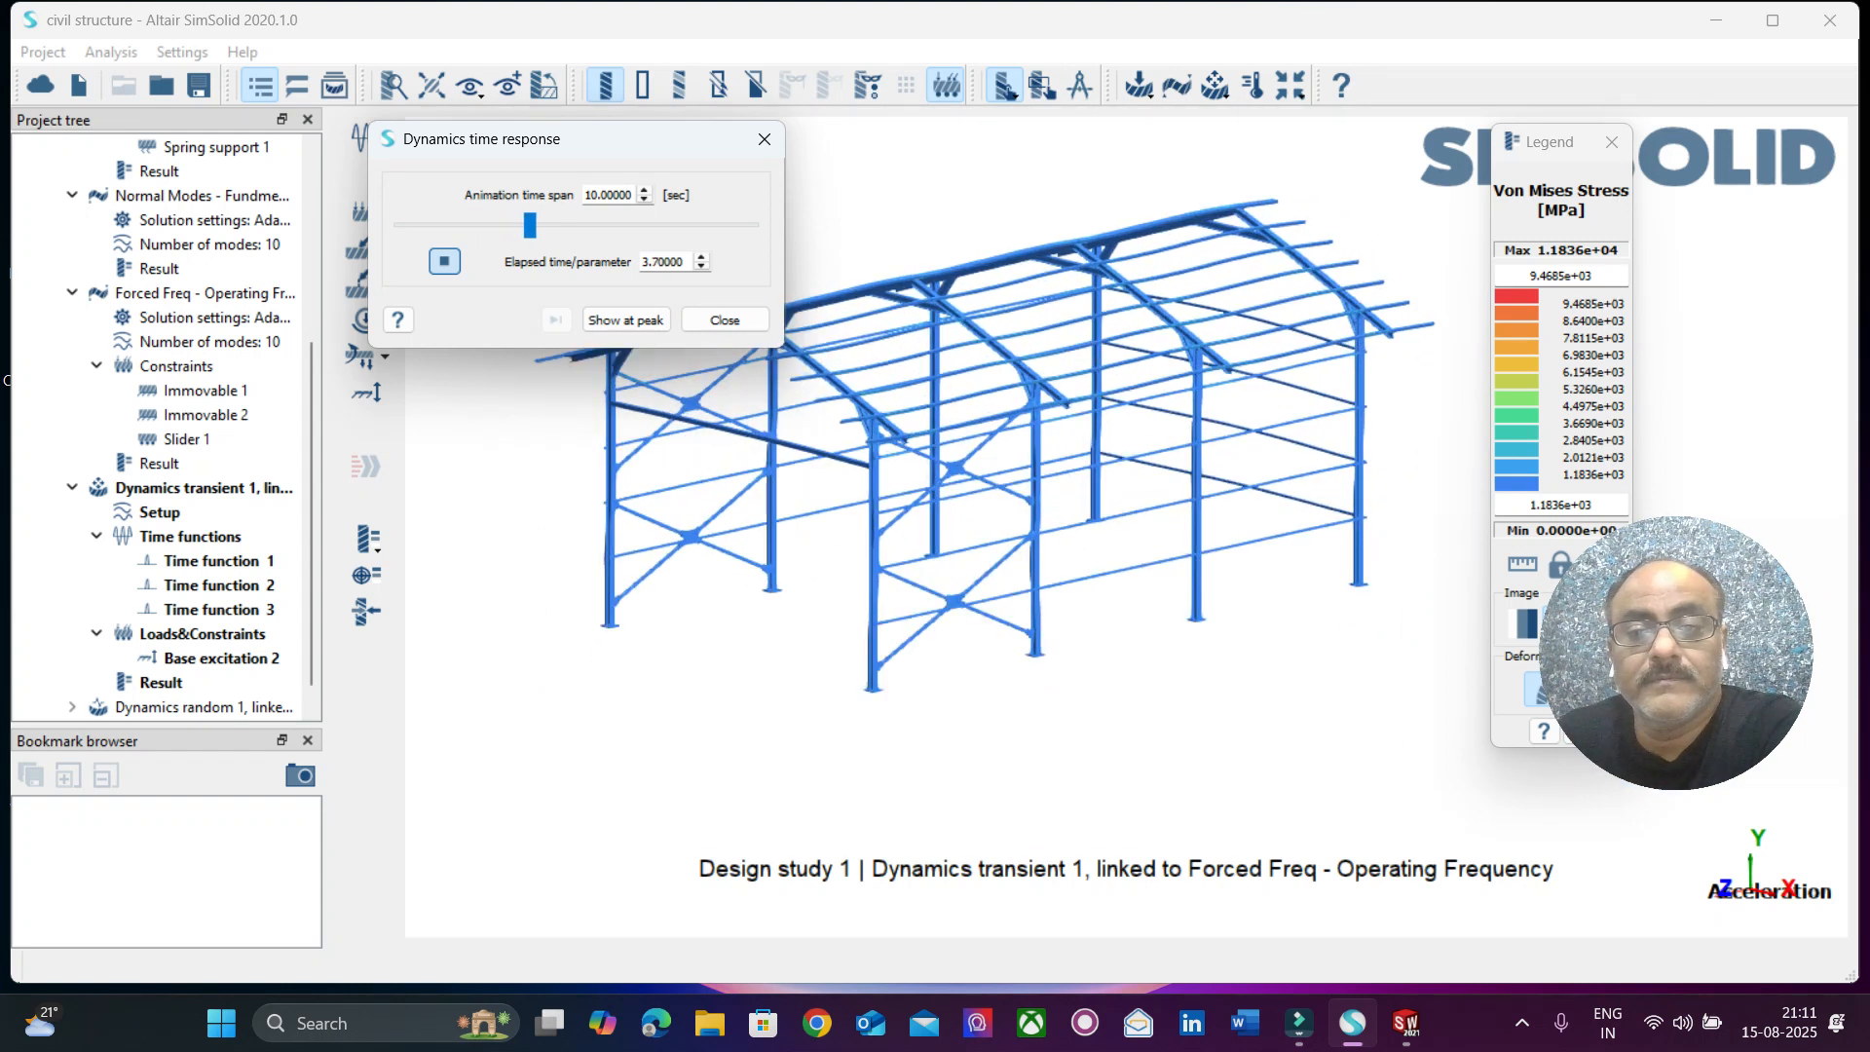
Examine the stress distribution in the roof beams and purlins against the legend during the animation, then close the response.
scroll(1085, 229, up, 3)
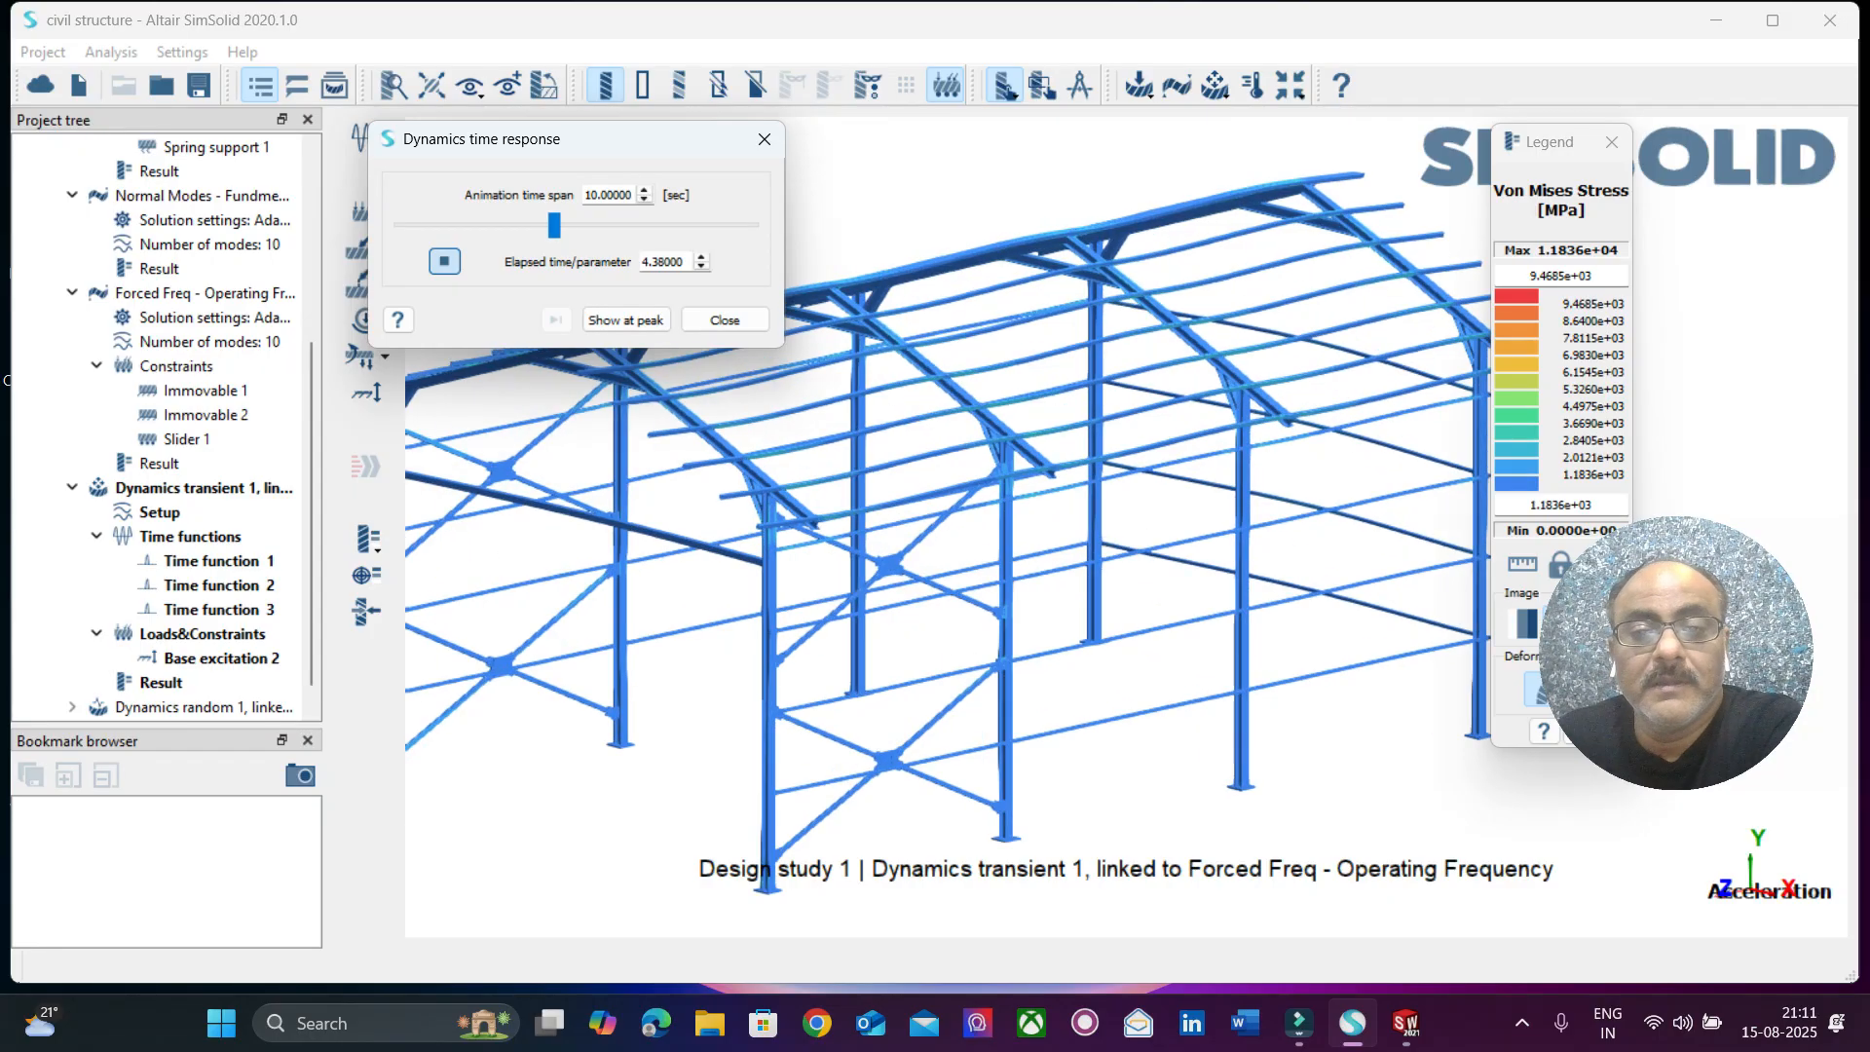
scroll(1086, 229, up, 3)
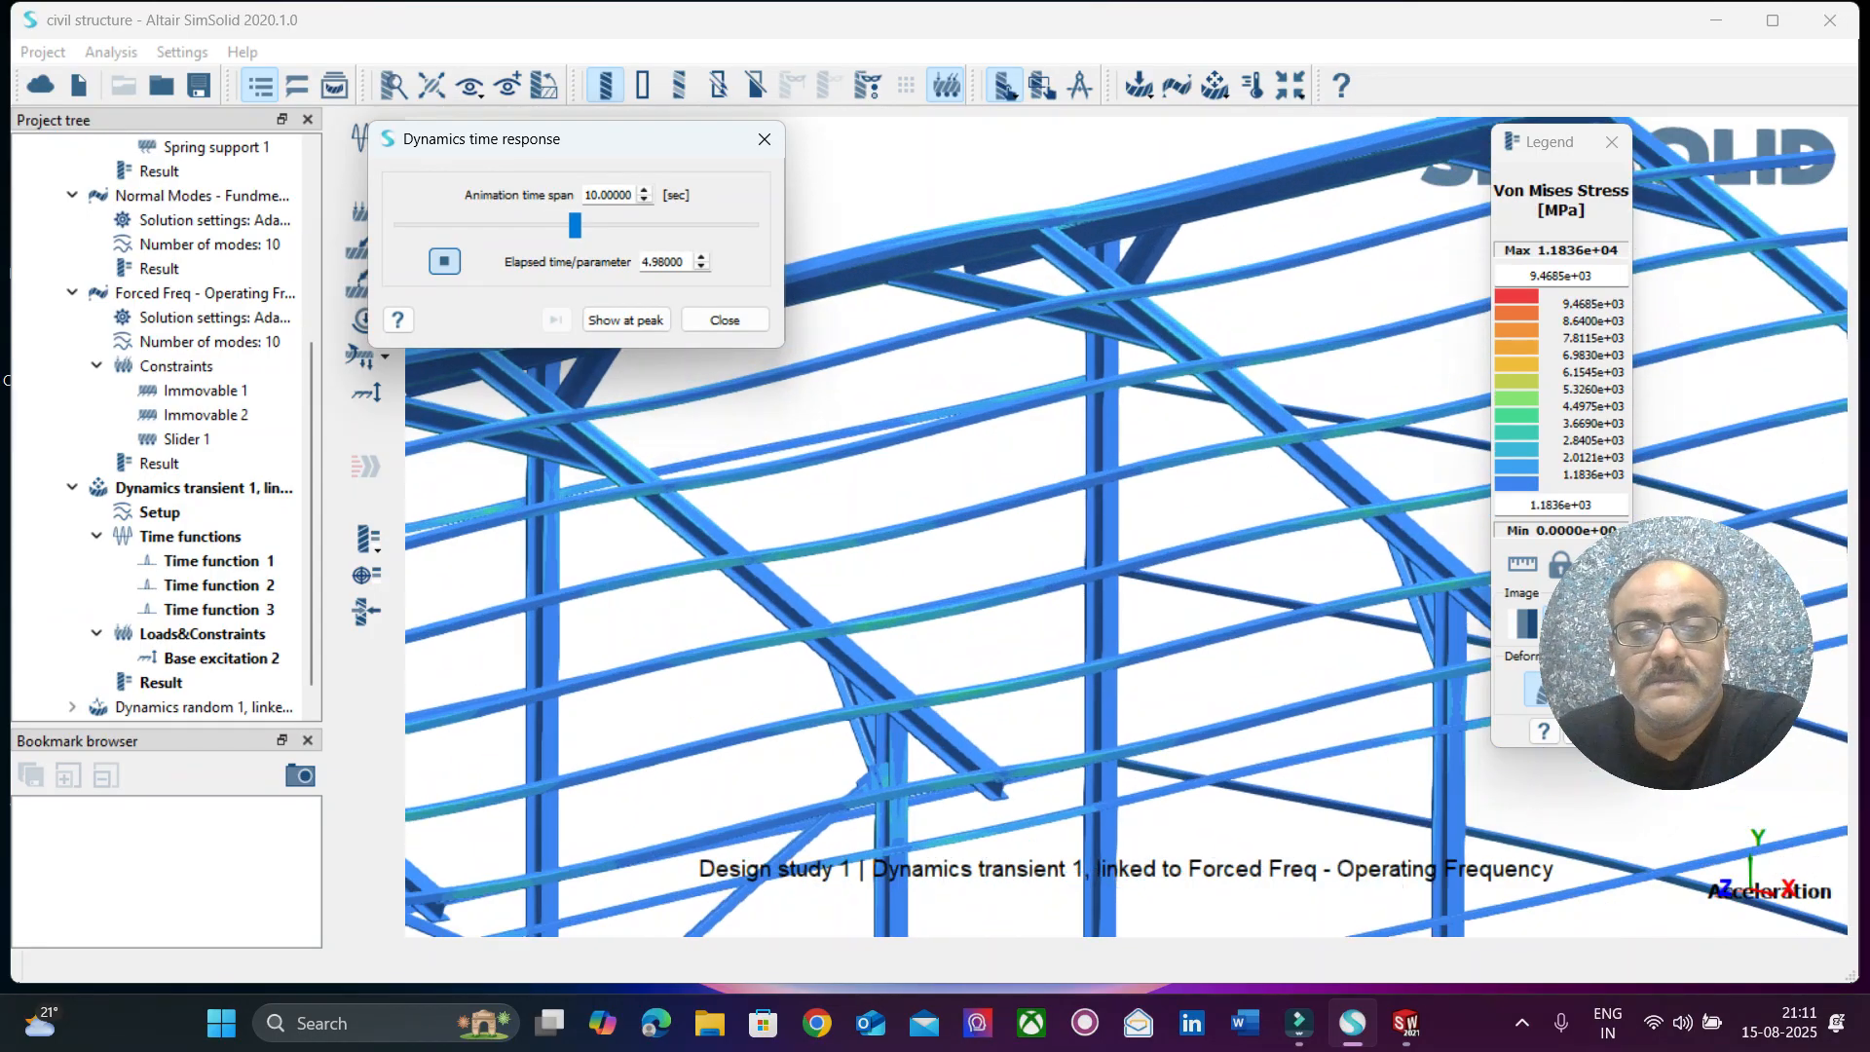
scroll(1085, 229, up, 3)
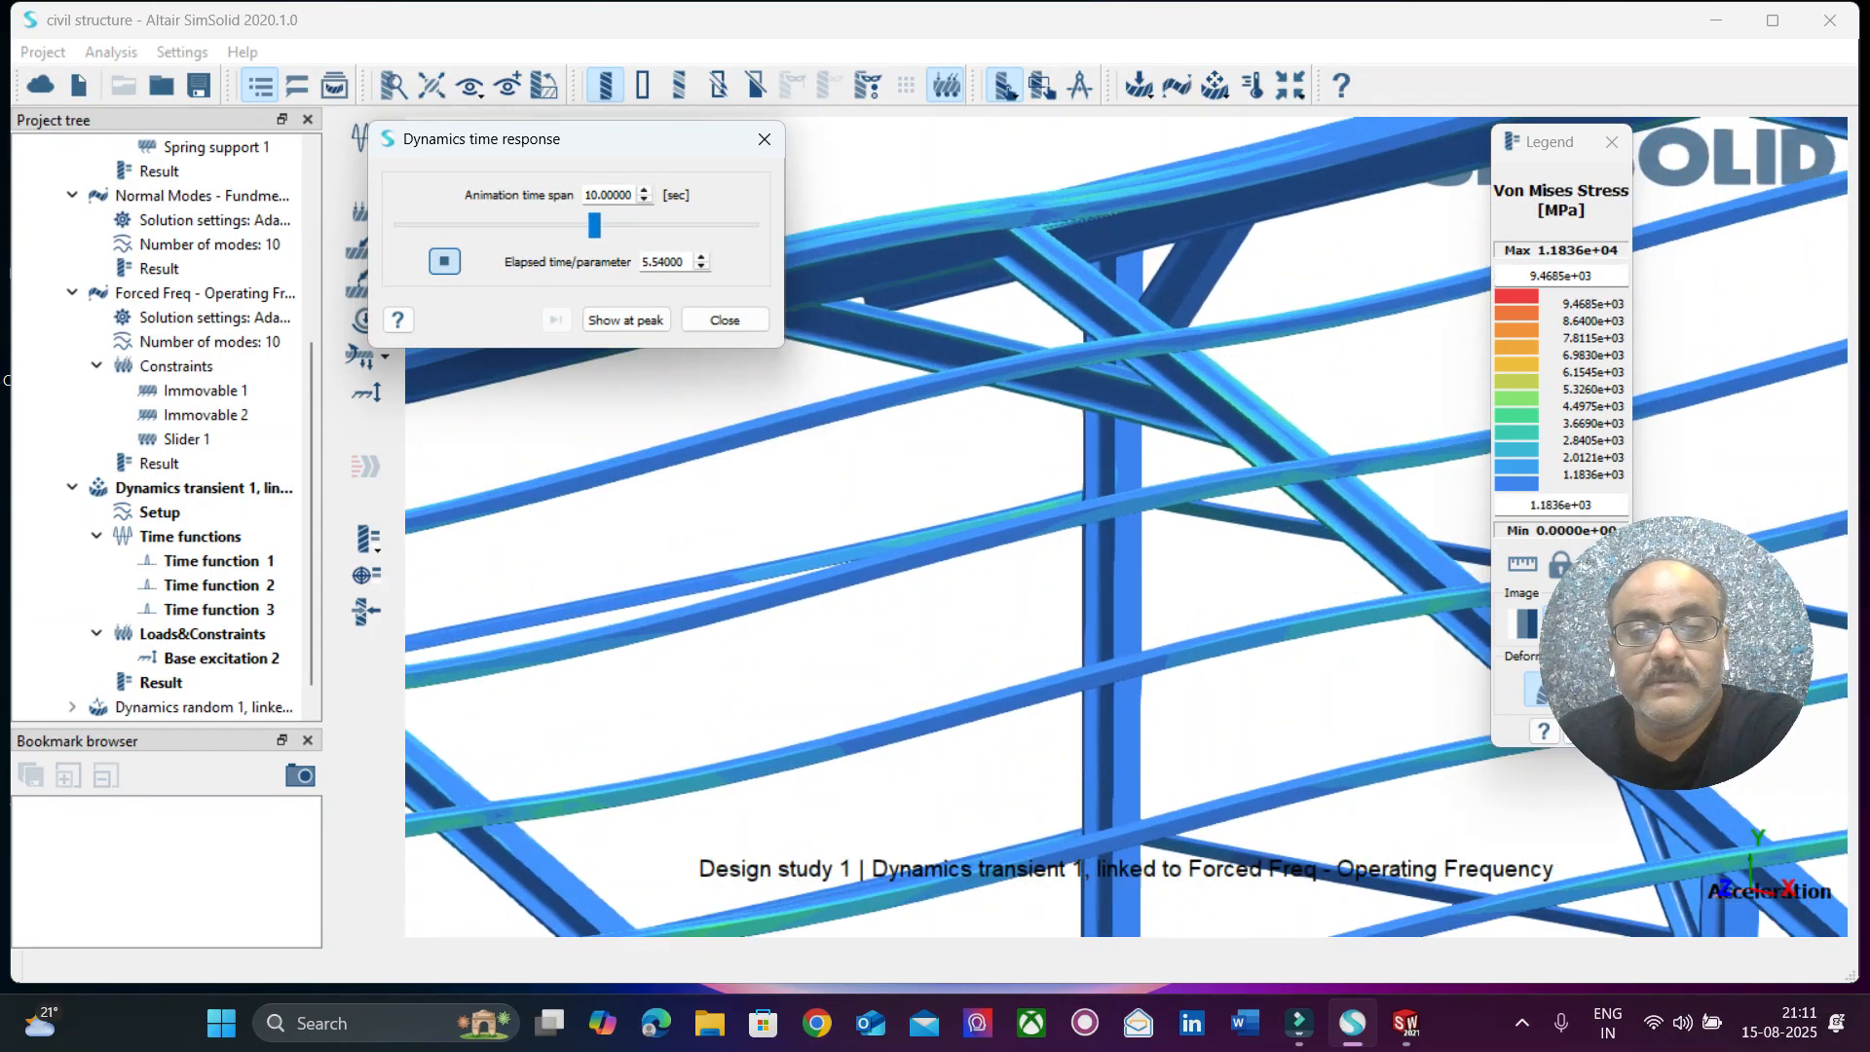
scroll(1086, 229, up, 2)
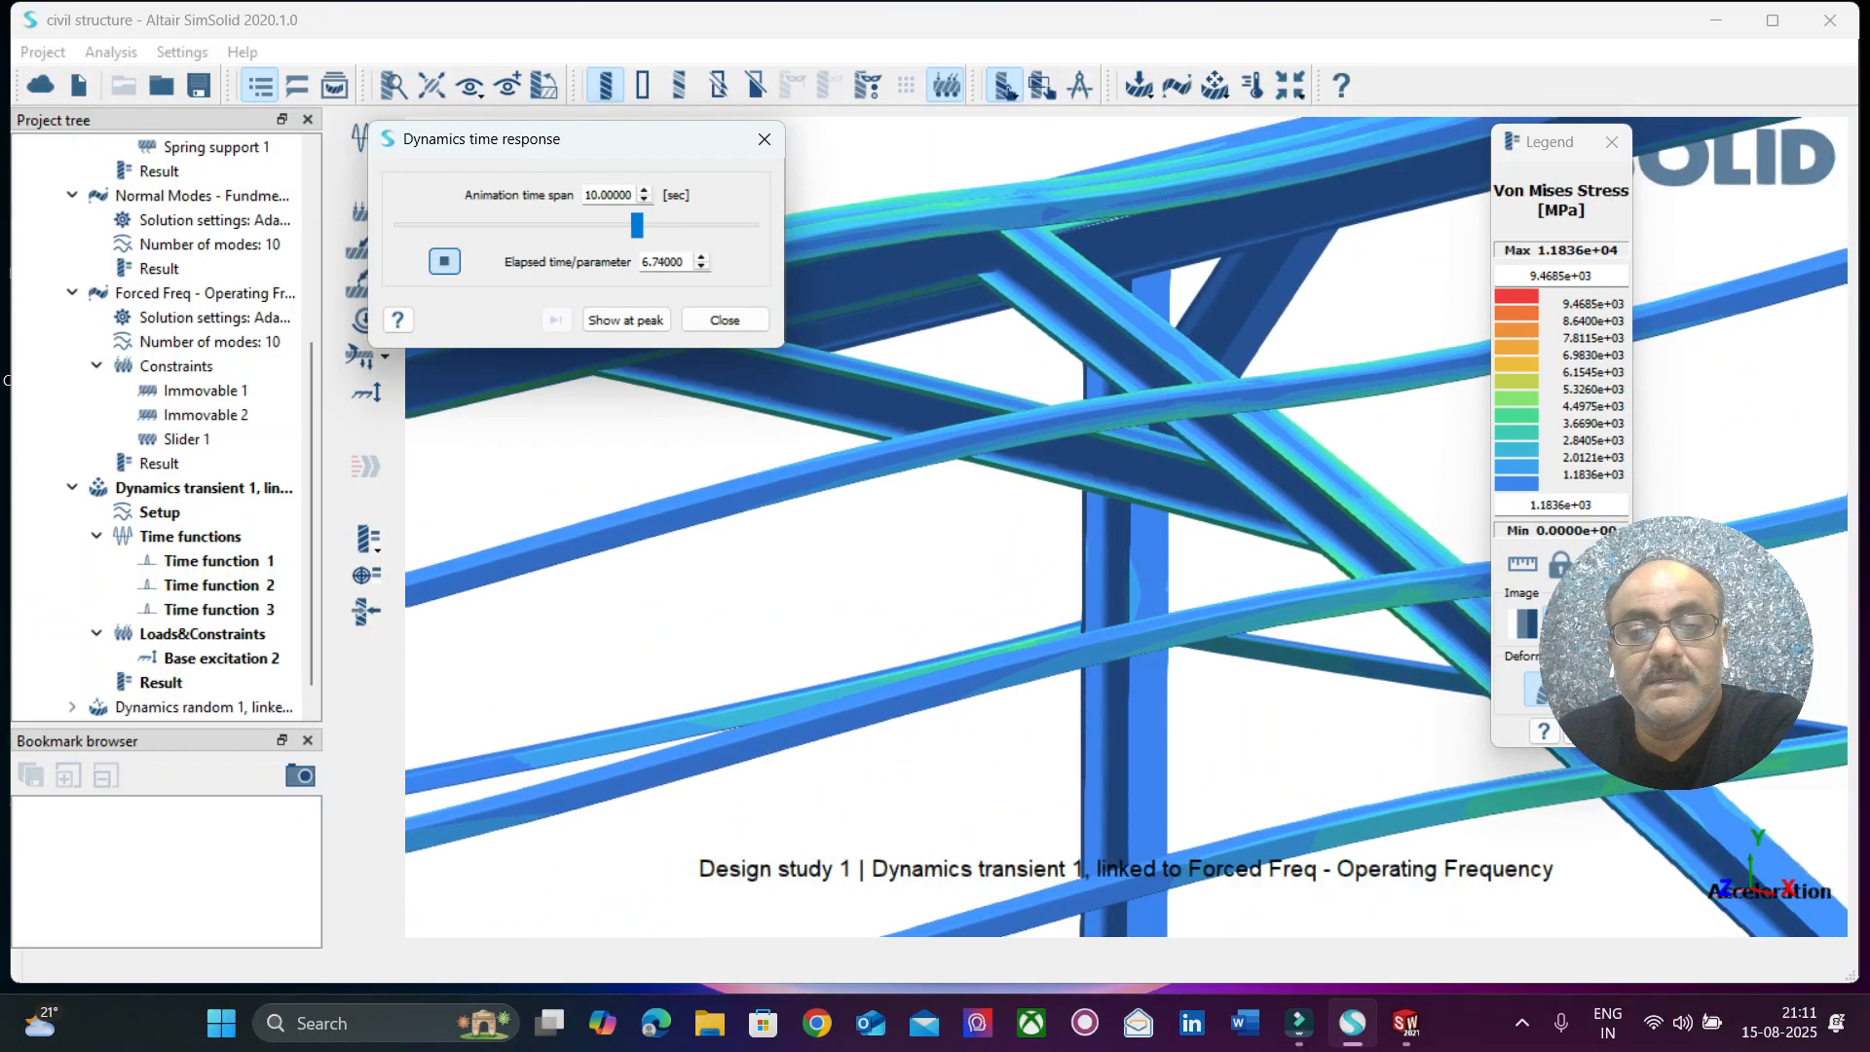
scroll(1110, 487, down, 2)
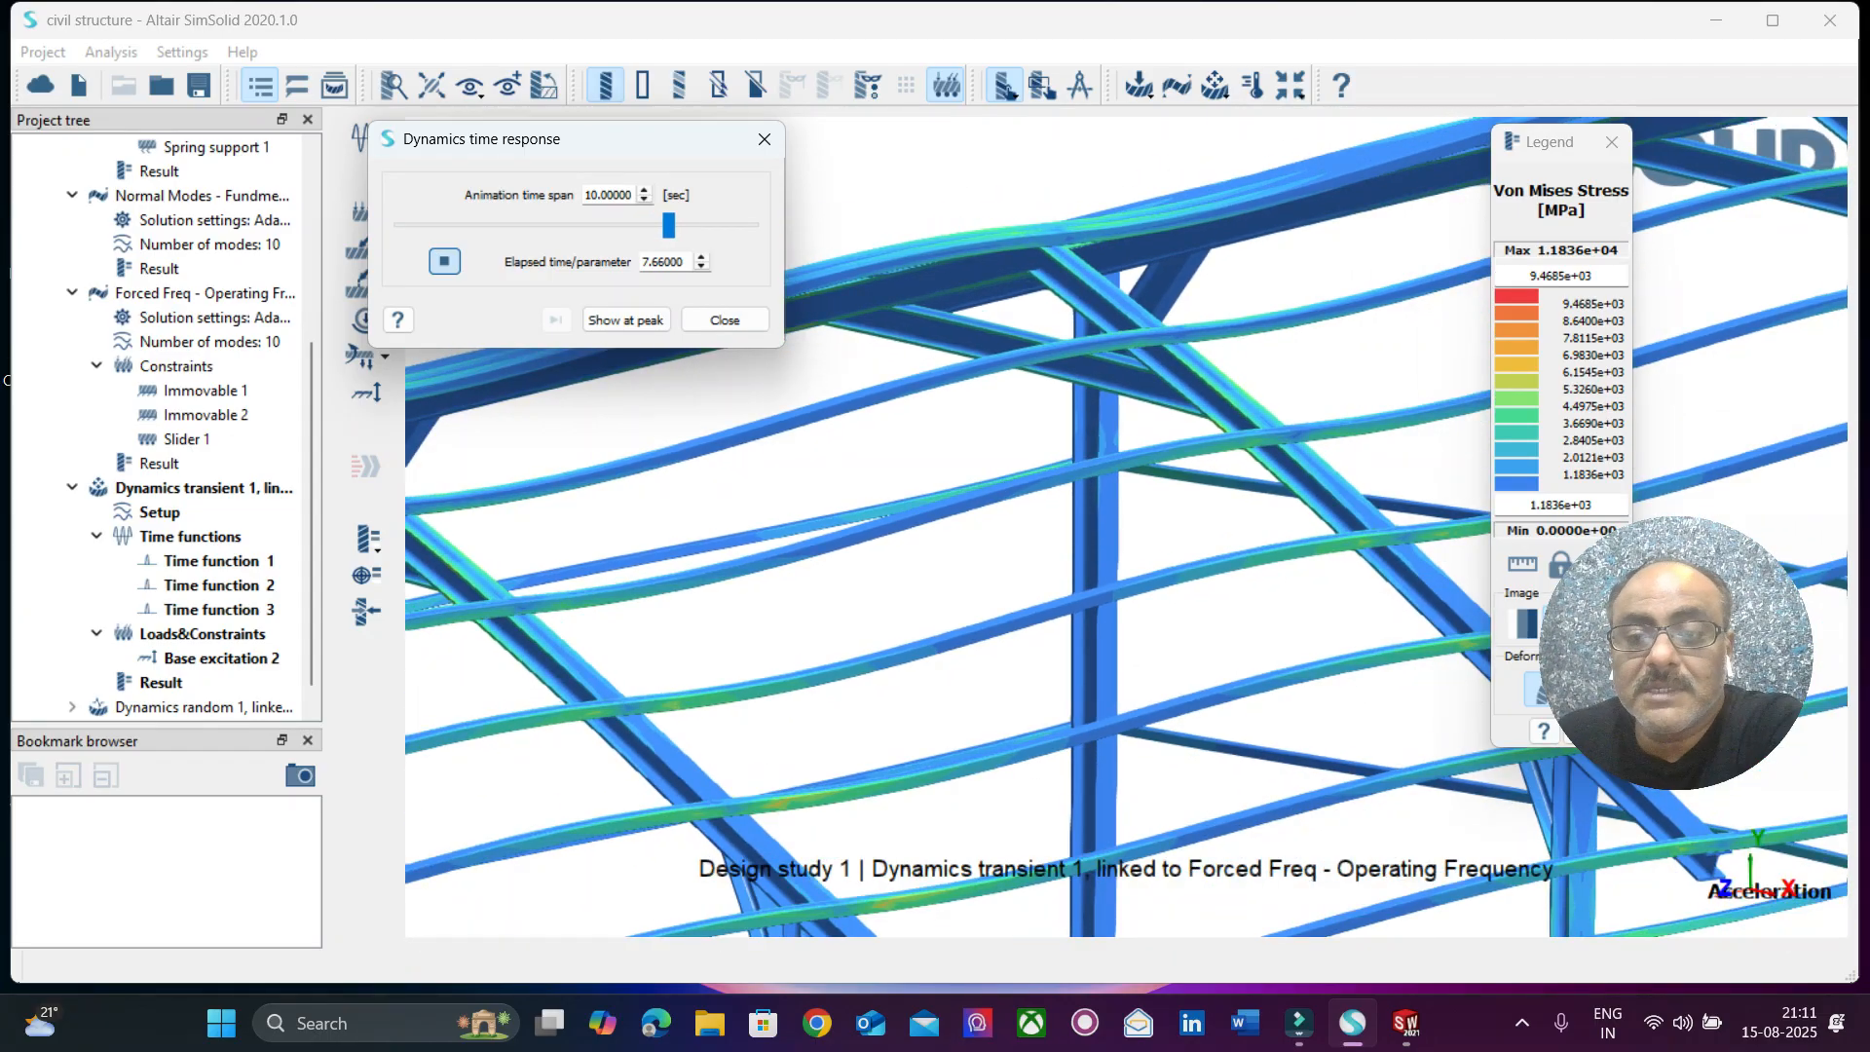
scroll(1120, 531, down, 1)
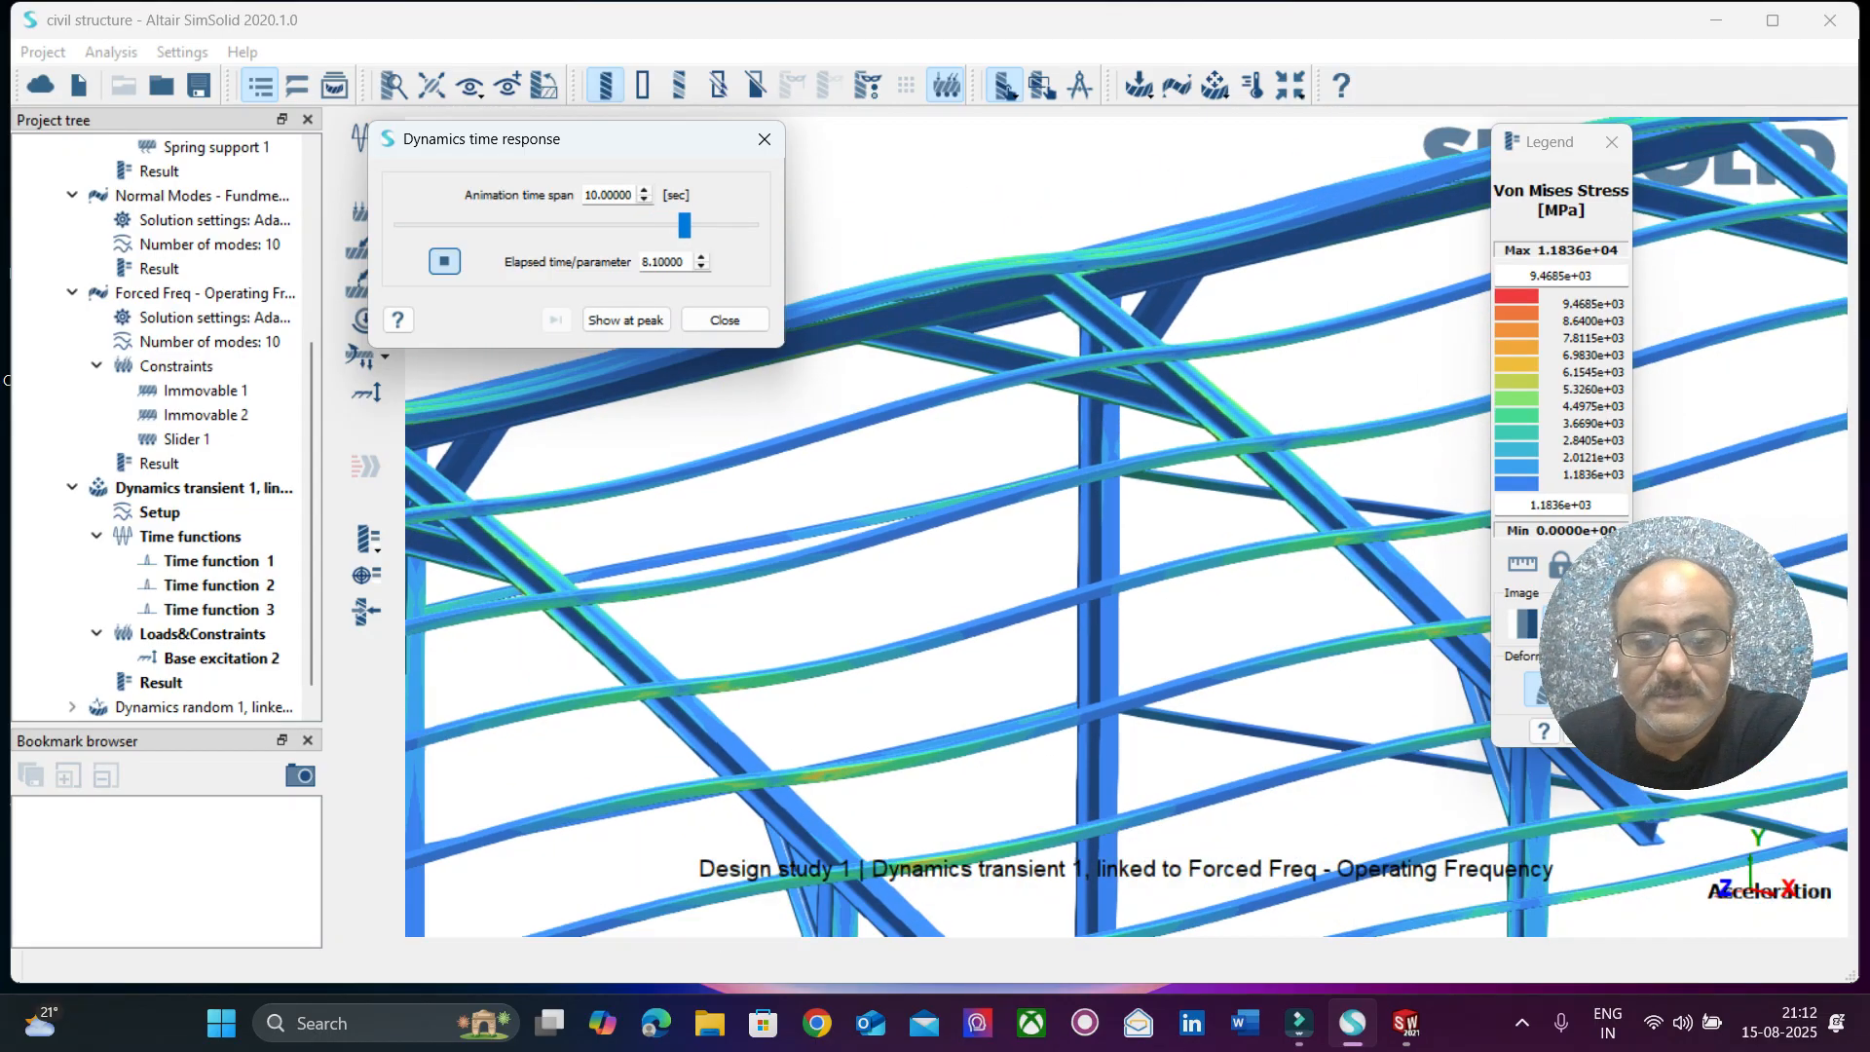
scroll(1147, 421, down, 3)
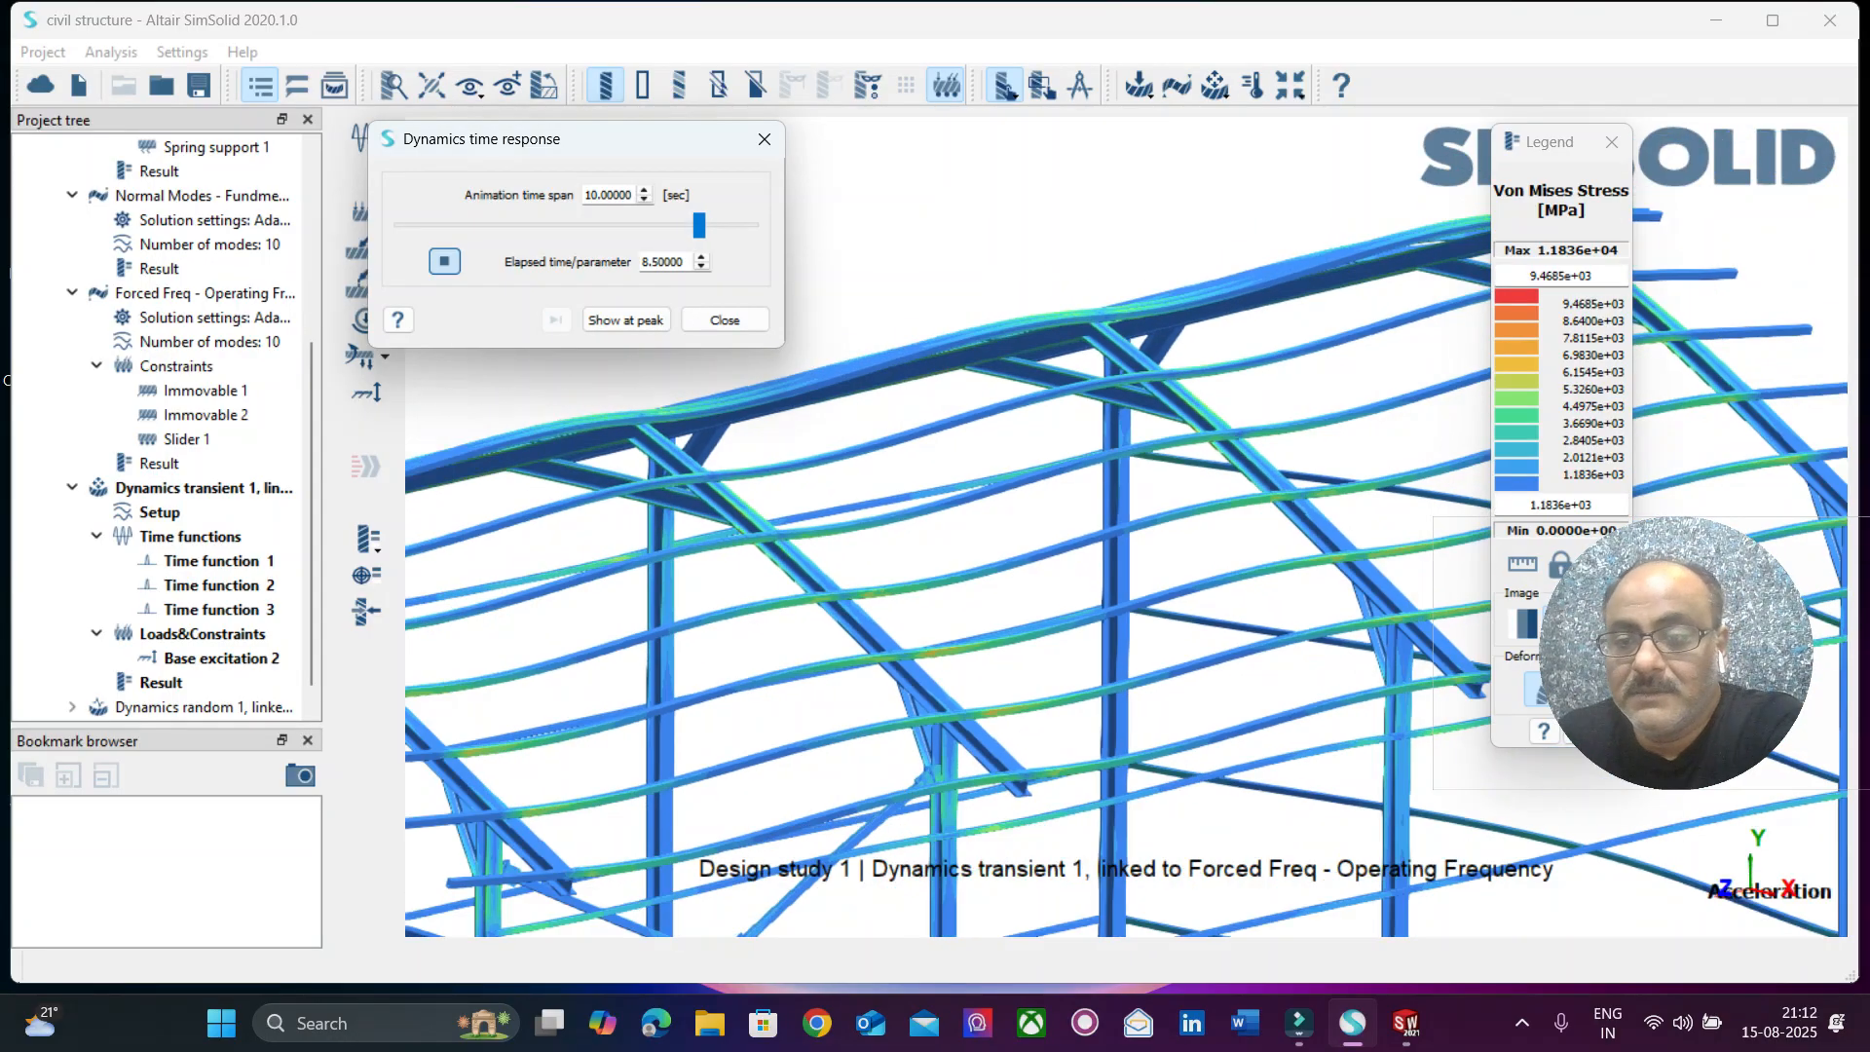
drag(1552, 146, 1563, 41)
drag(1676, 652, 1734, 821)
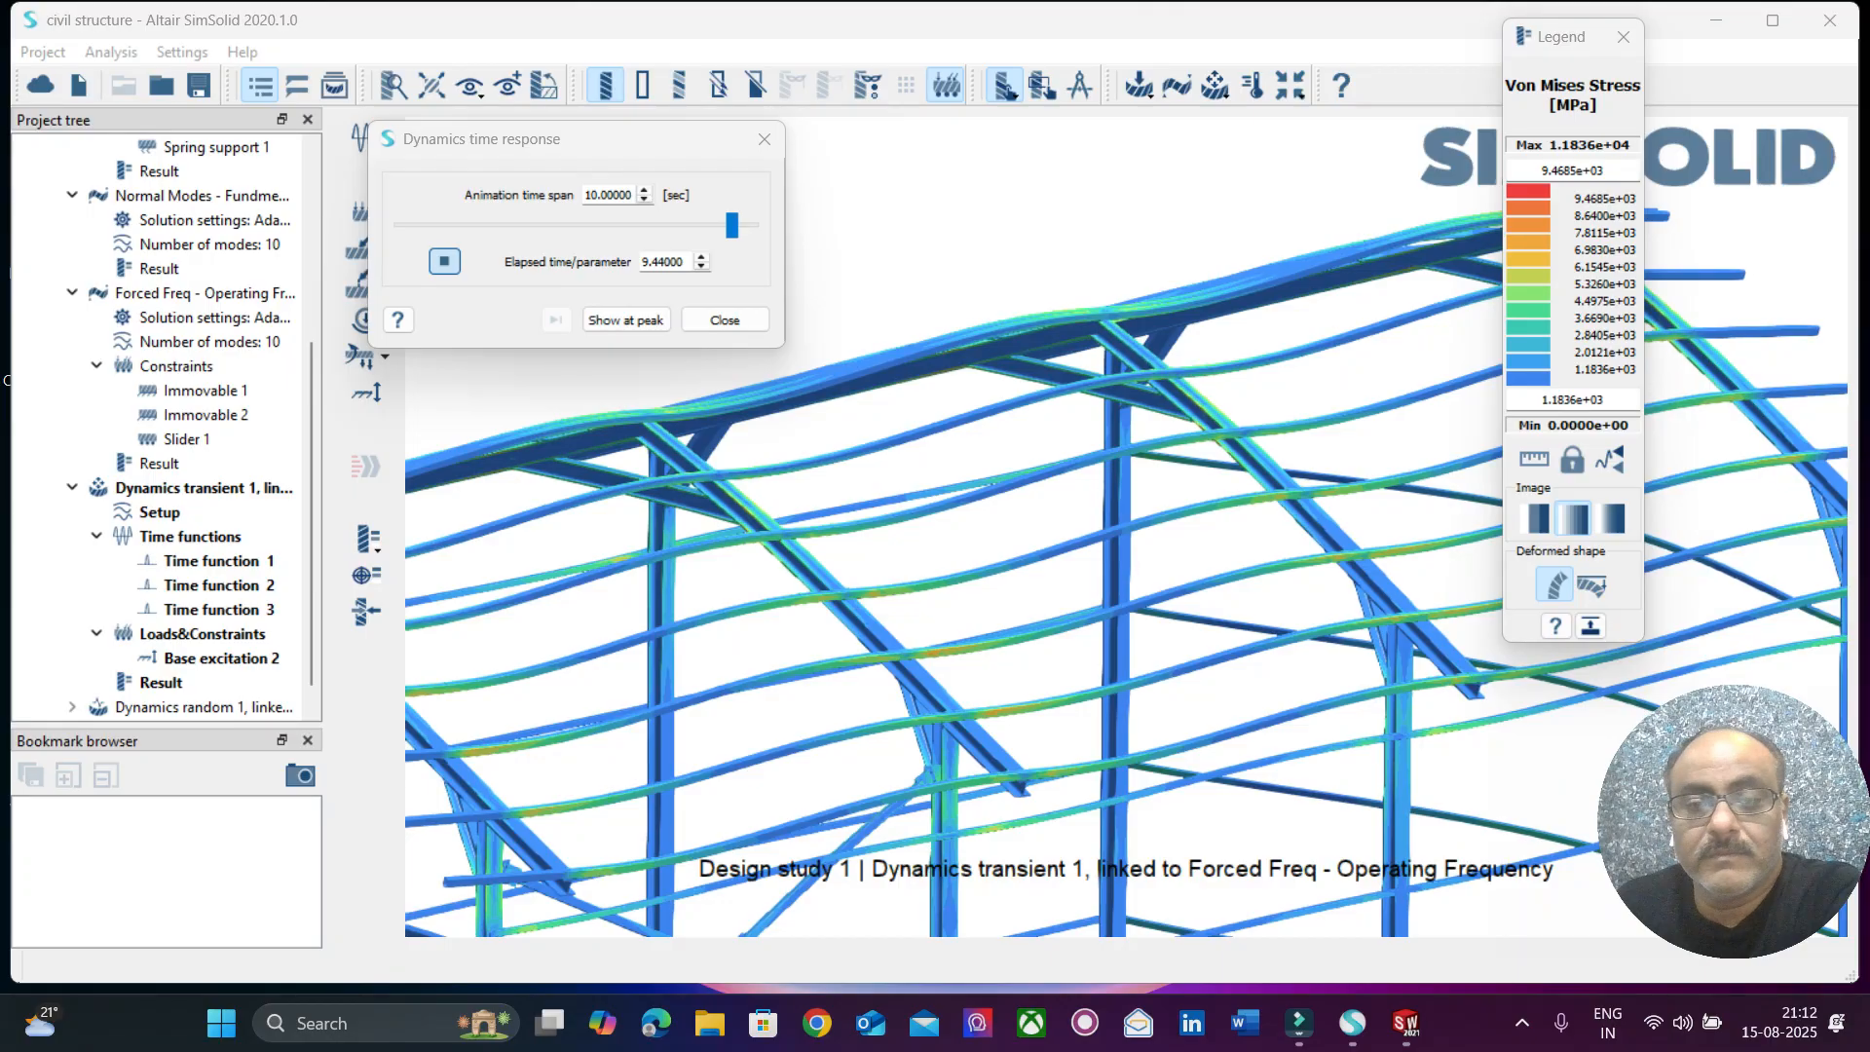
click(724, 319)
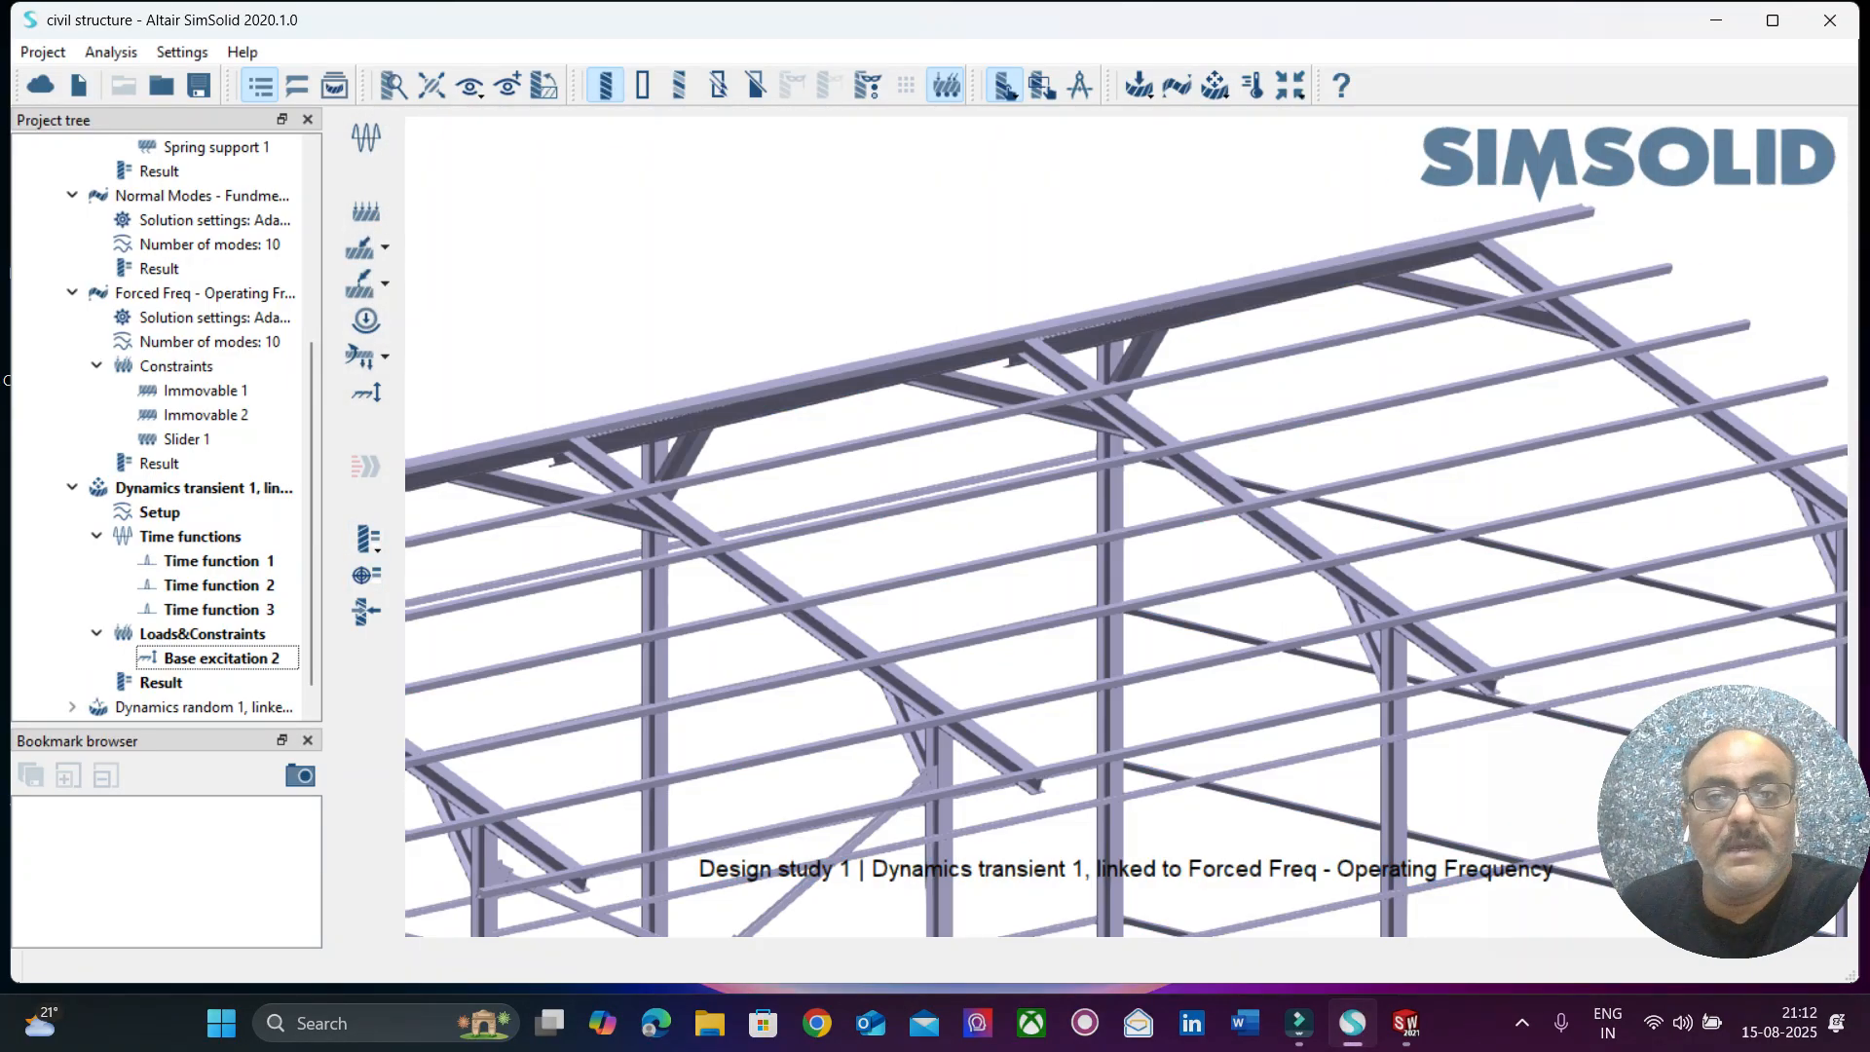
Plot the displacement magnitude time response at a picked point on the front middle column.
key(f)
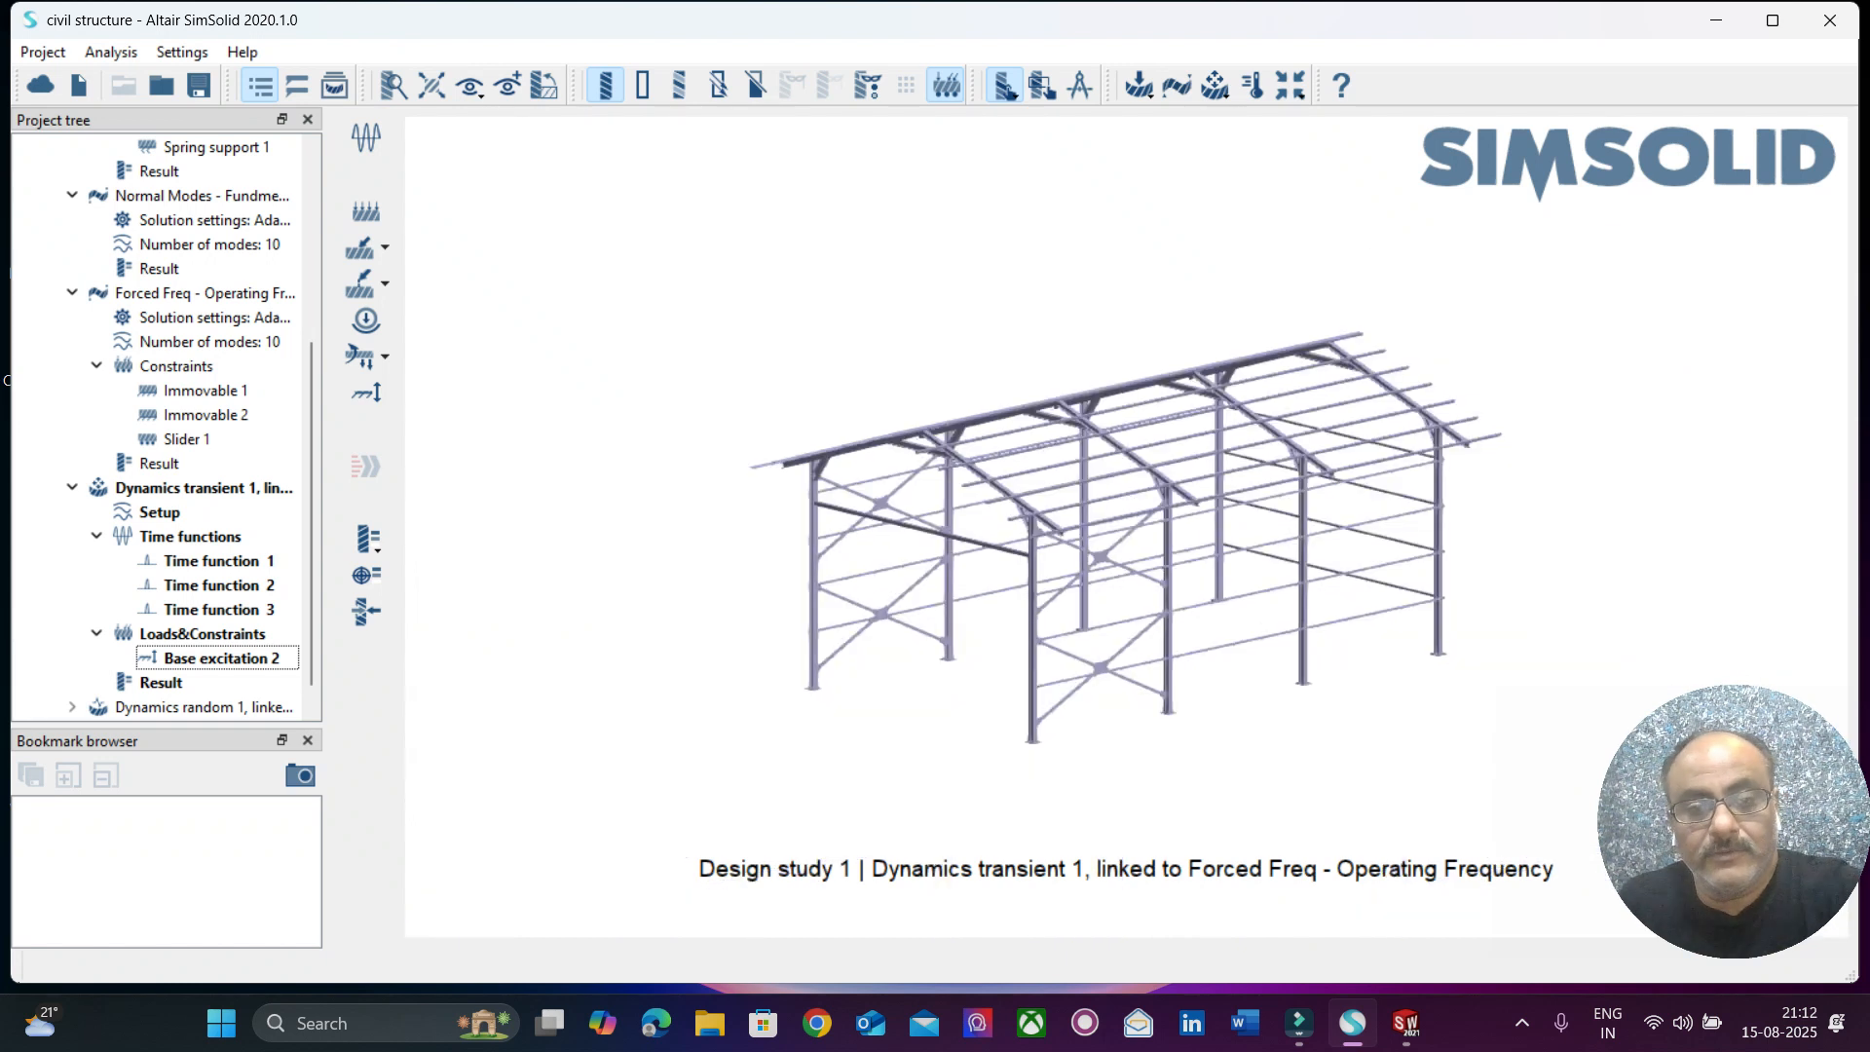
click(368, 539)
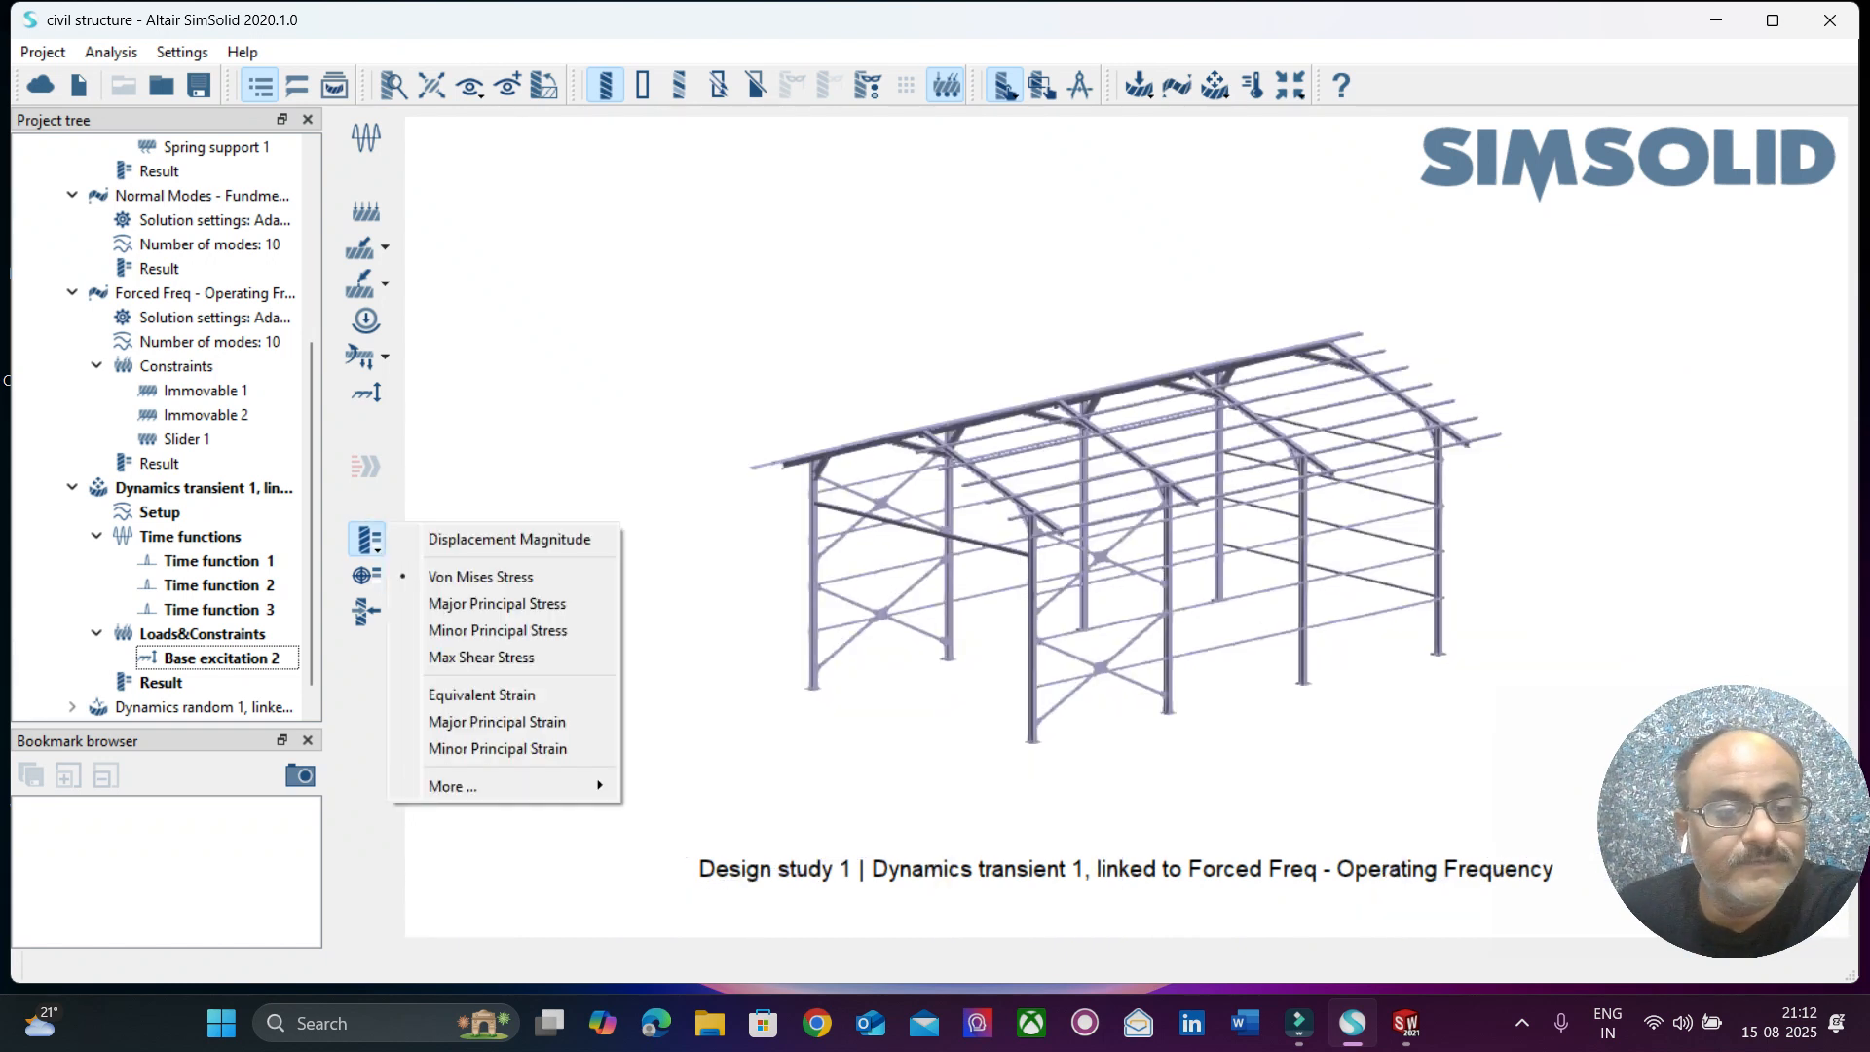
click(508, 539)
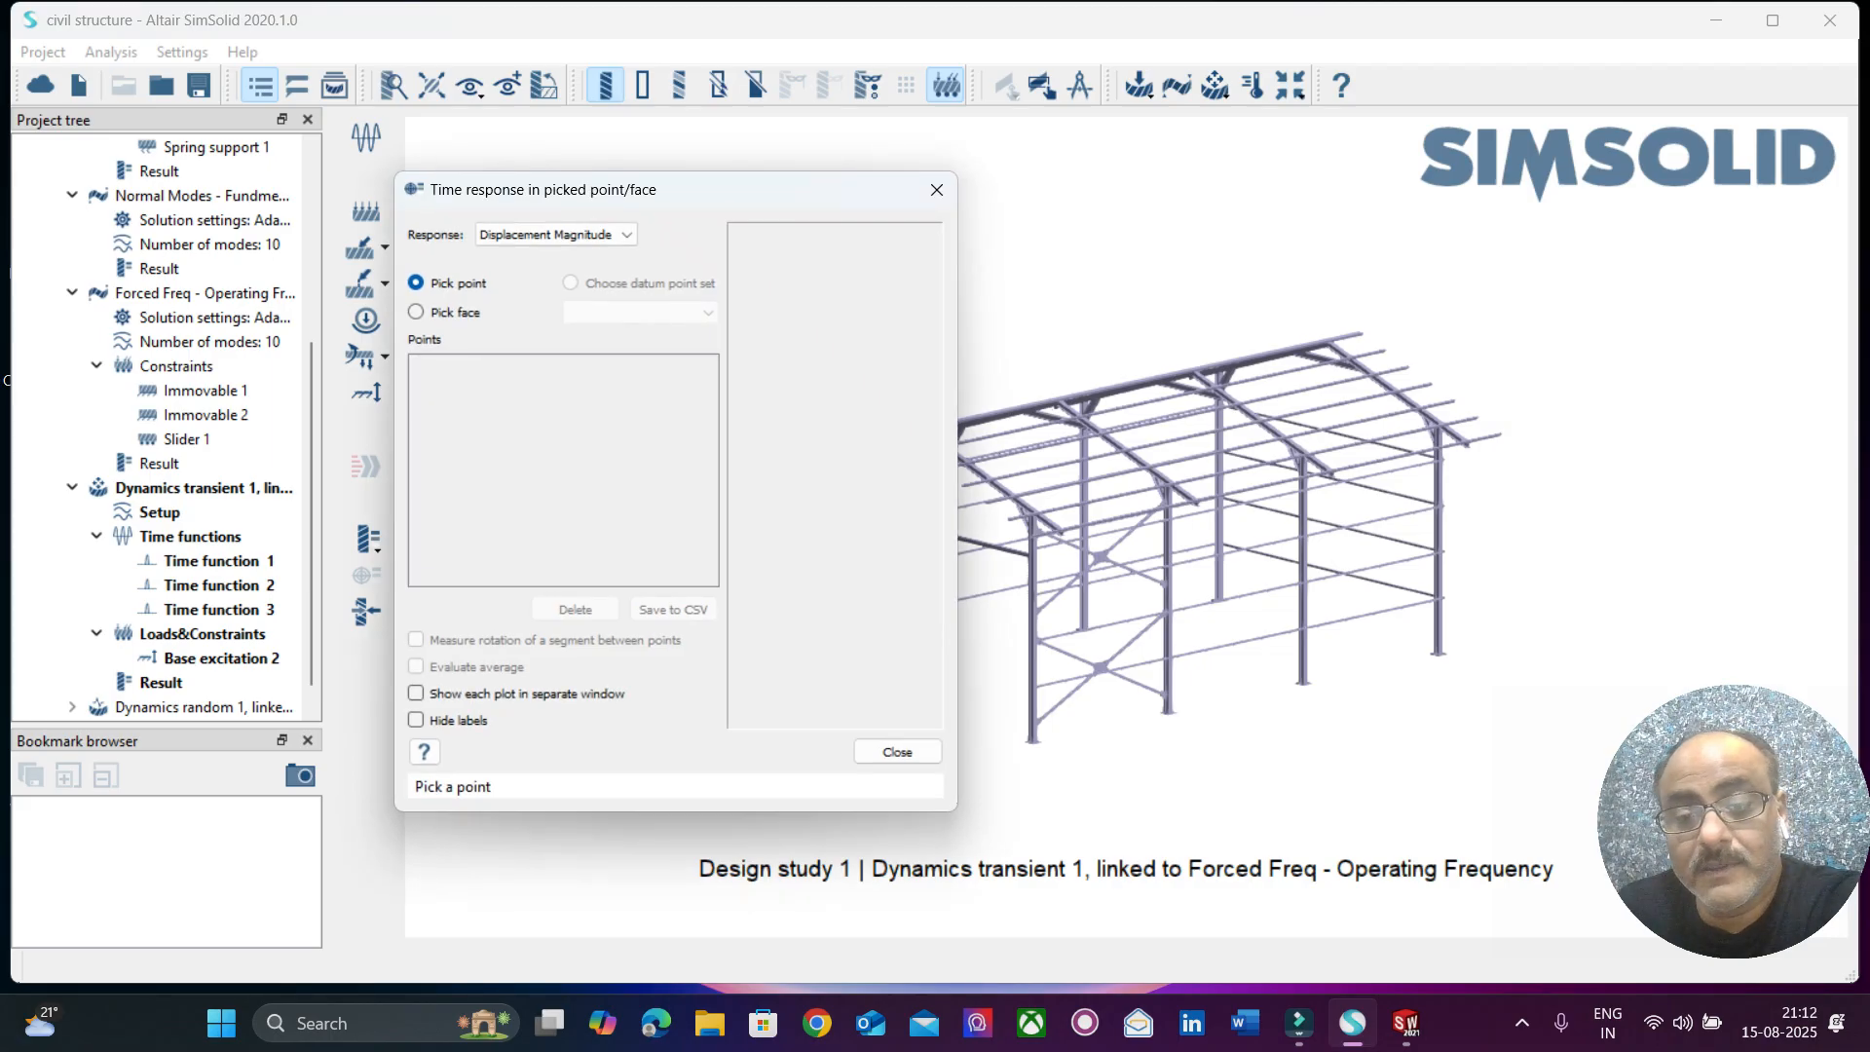
click(1164, 629)
drag(625, 241, 1167, 168)
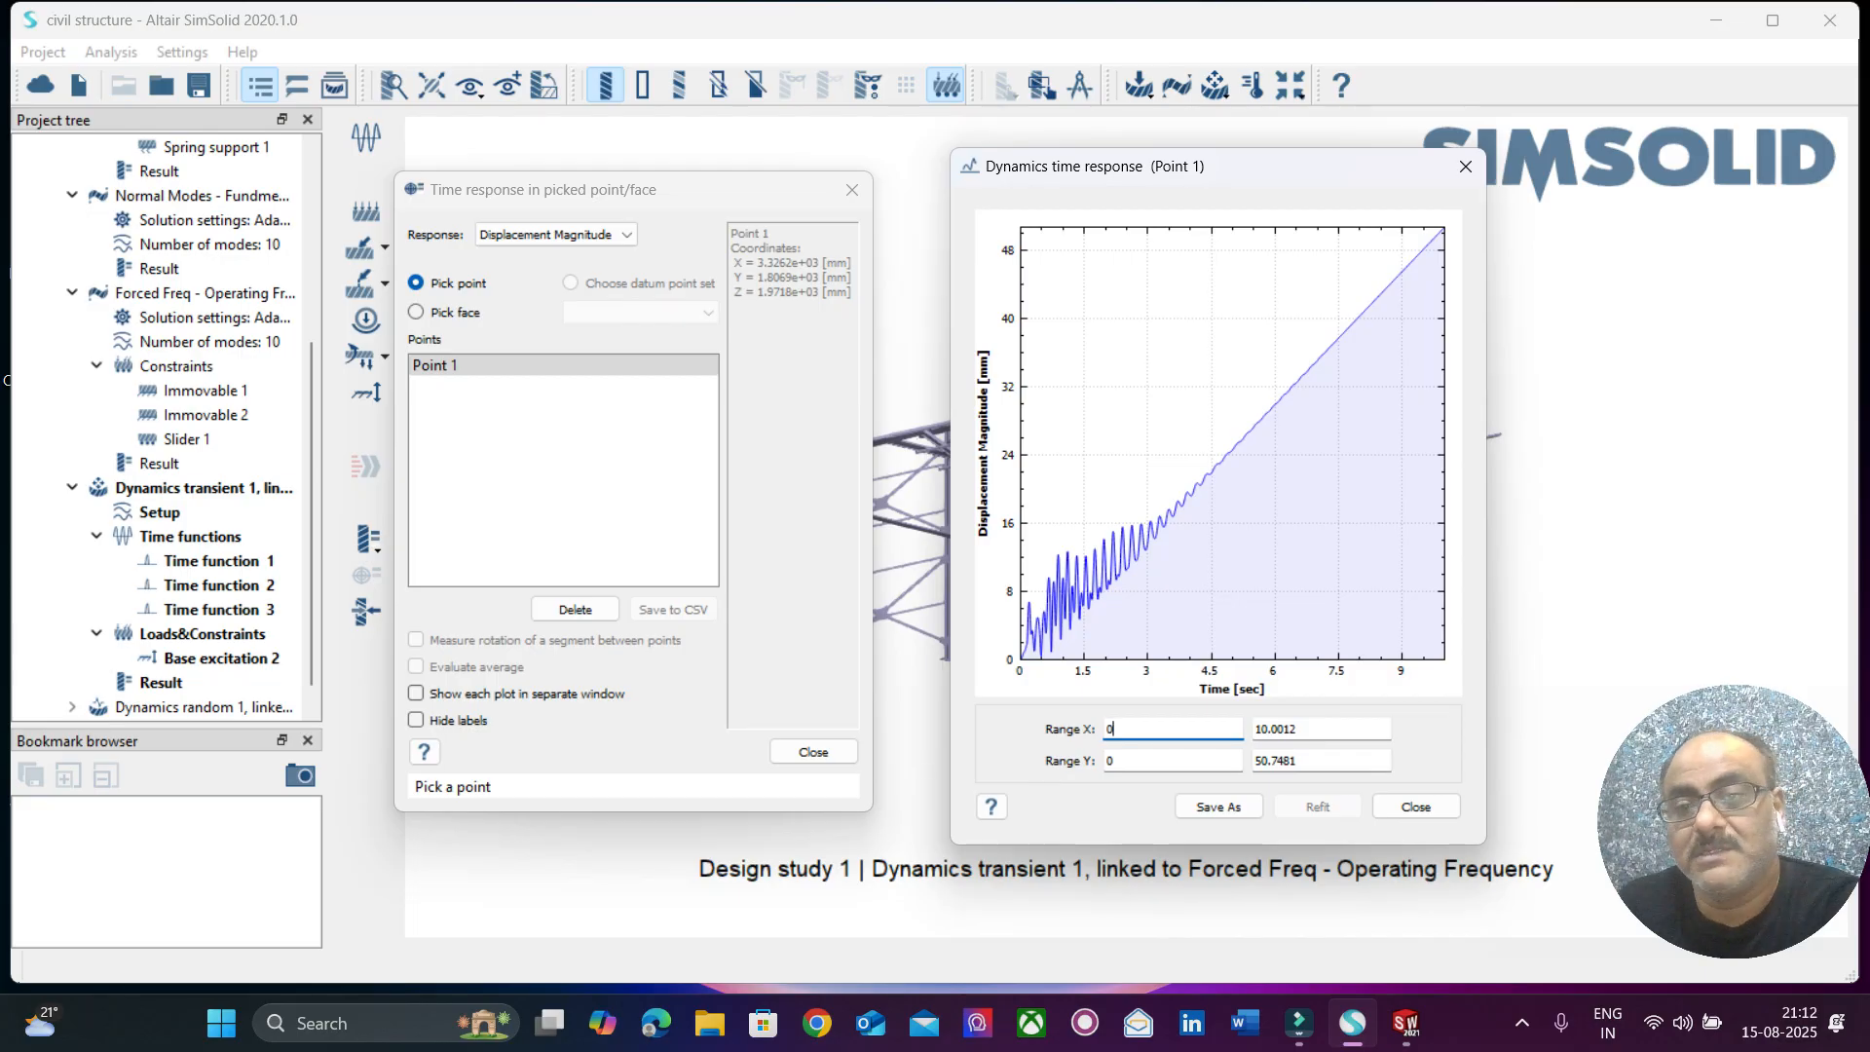
Plot the von Mises stress time response at Point 1 and close the plot.
click(551, 235)
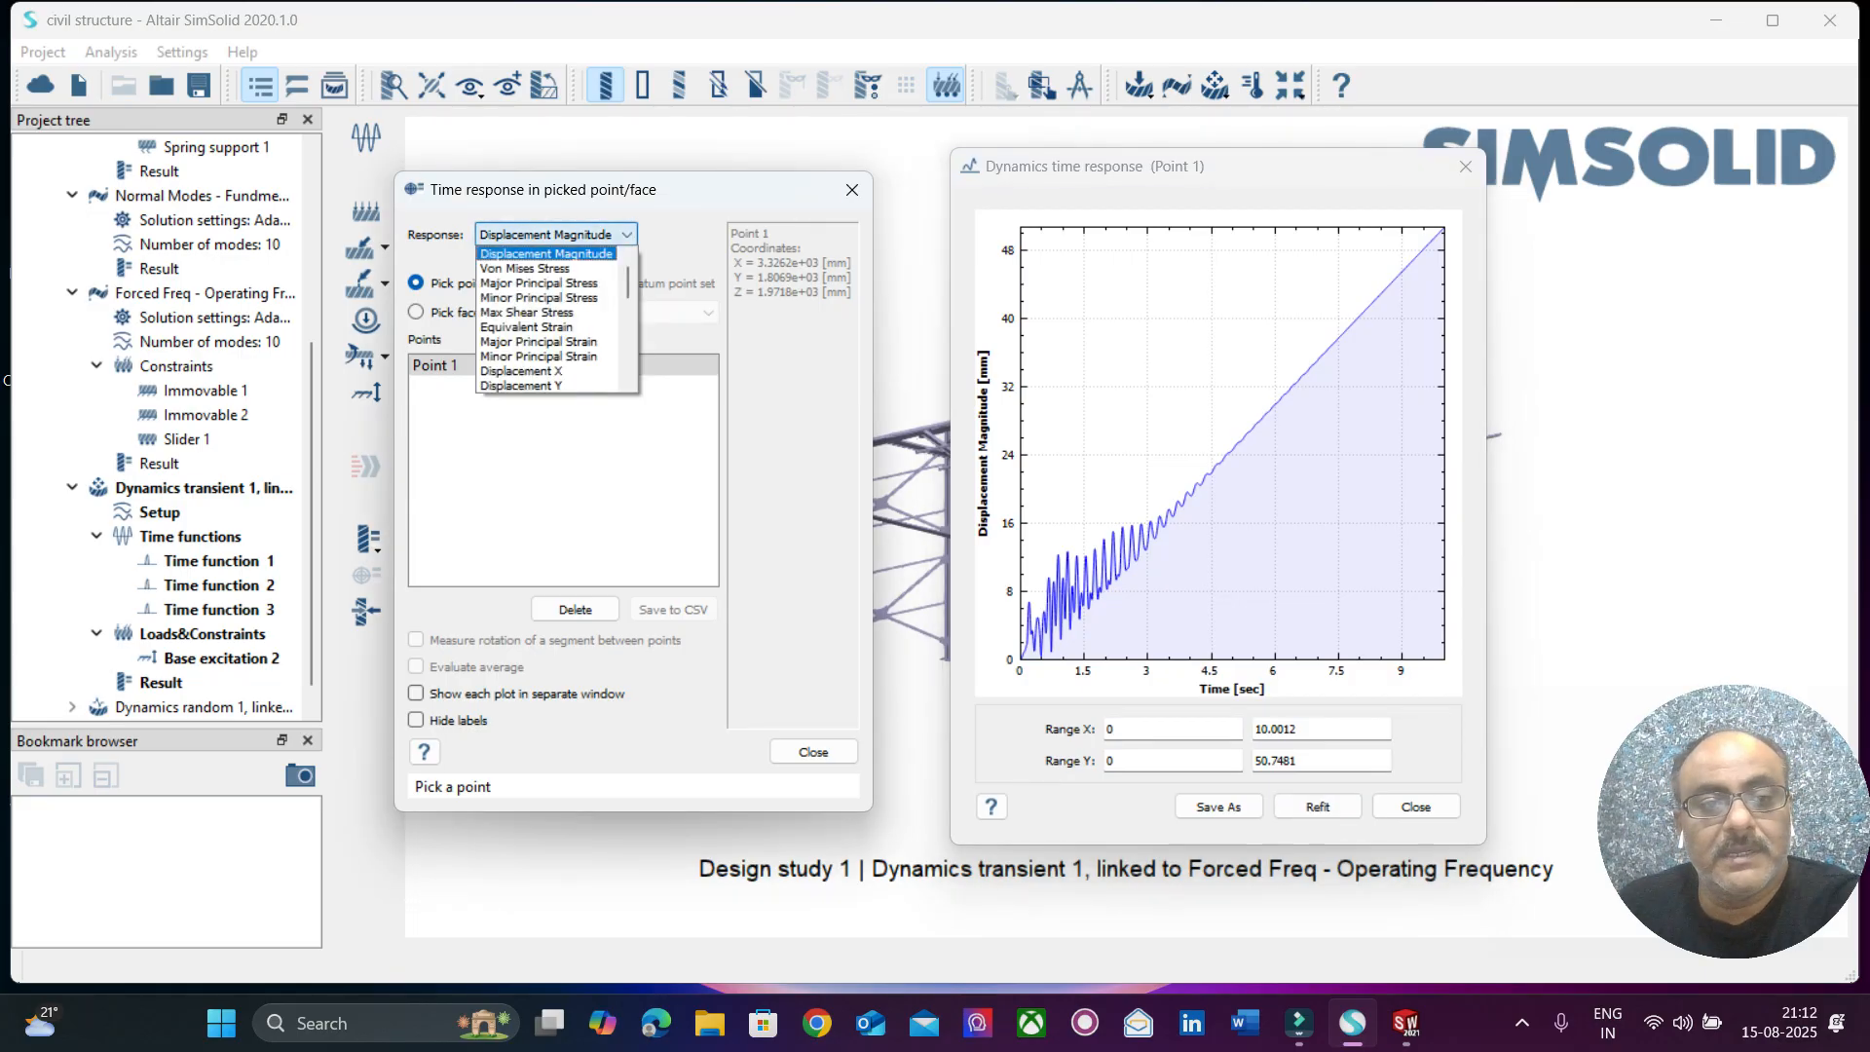
click(546, 268)
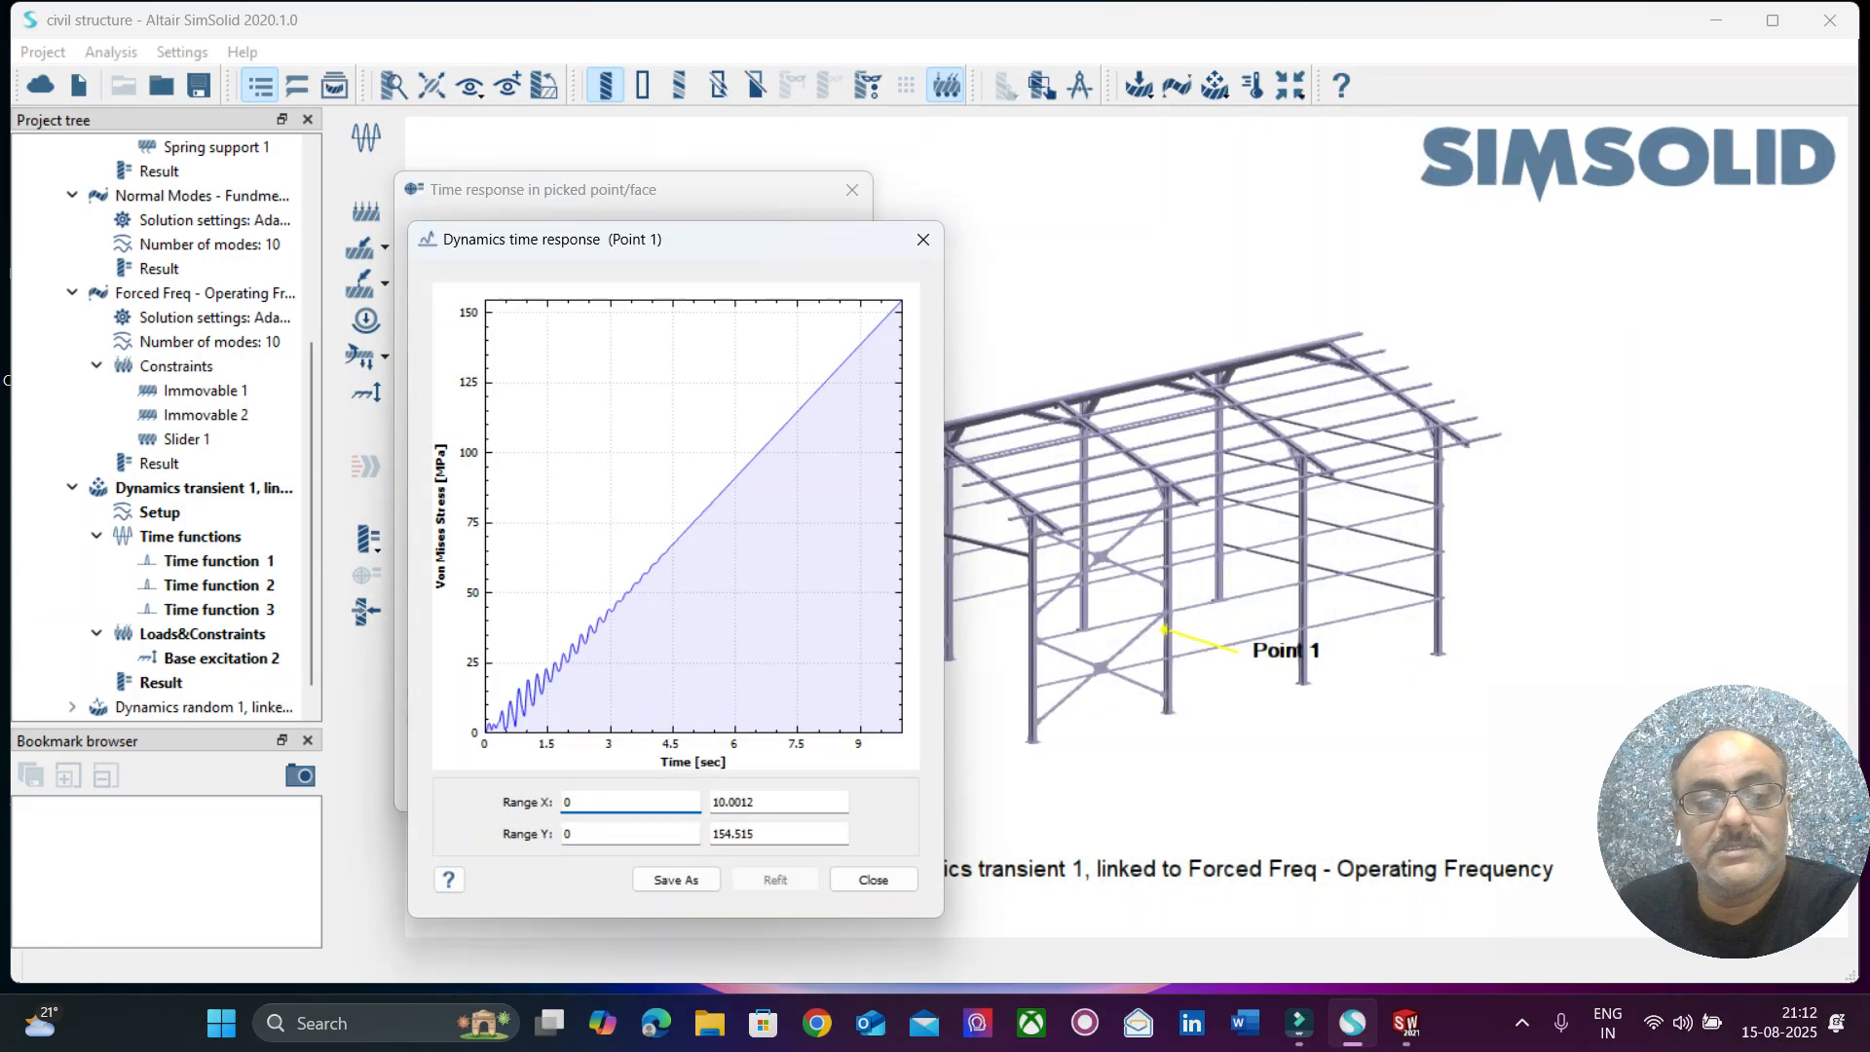
click(923, 239)
Plot the acceleration magnitude time response at Point 1 and close the plot.
click(551, 235)
scroll(545, 341, down, 3)
scroll(546, 331, down, 5)
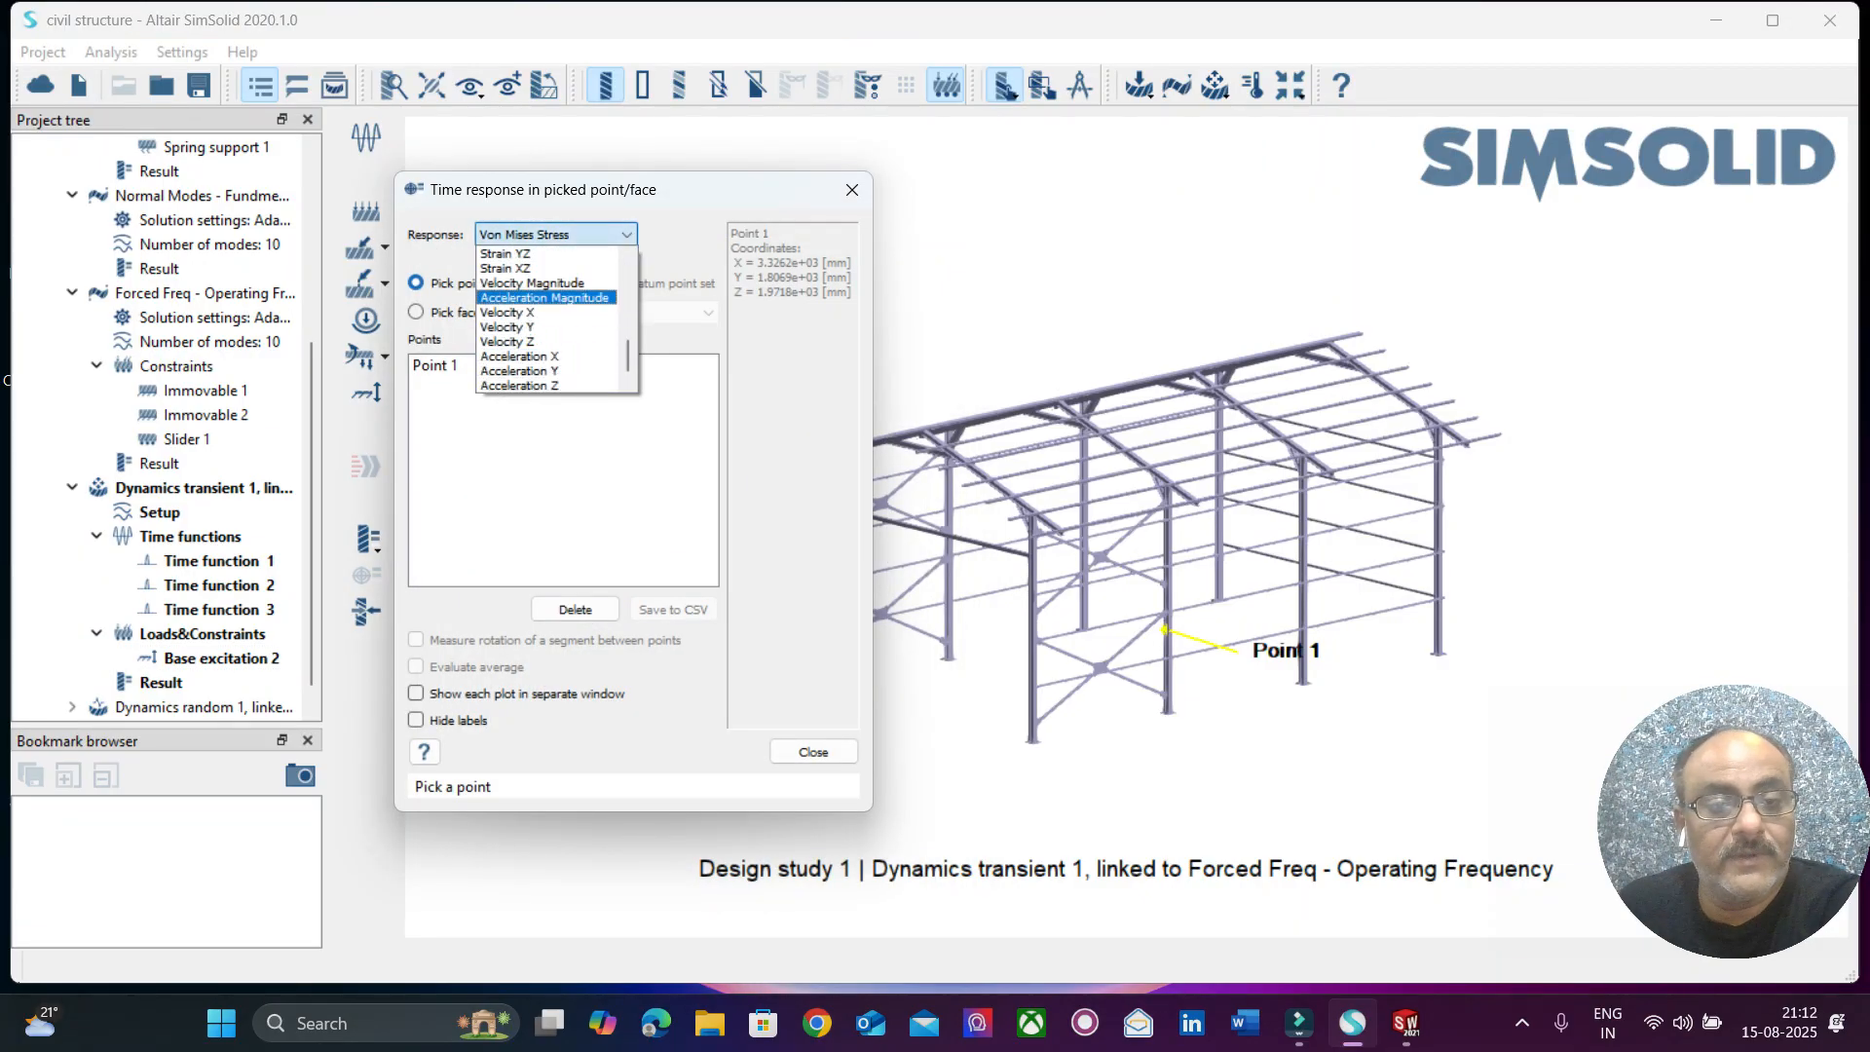
click(546, 297)
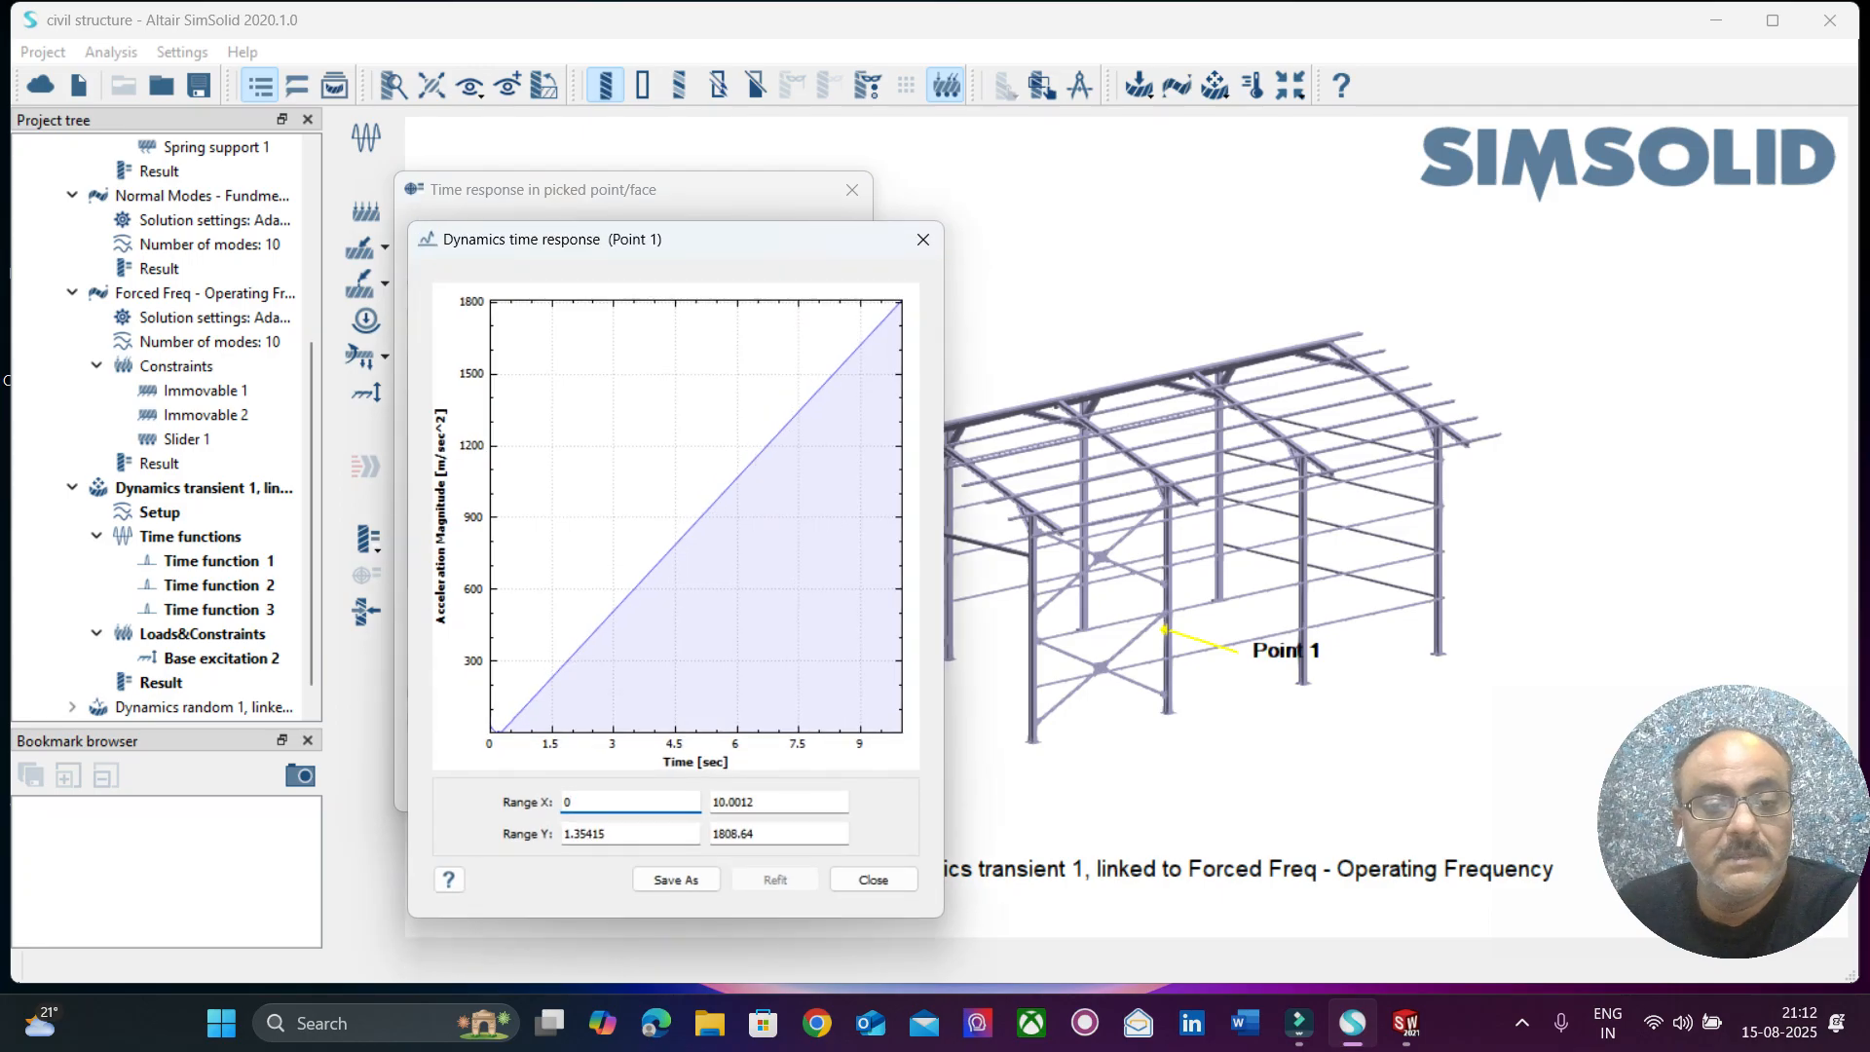
click(924, 240)
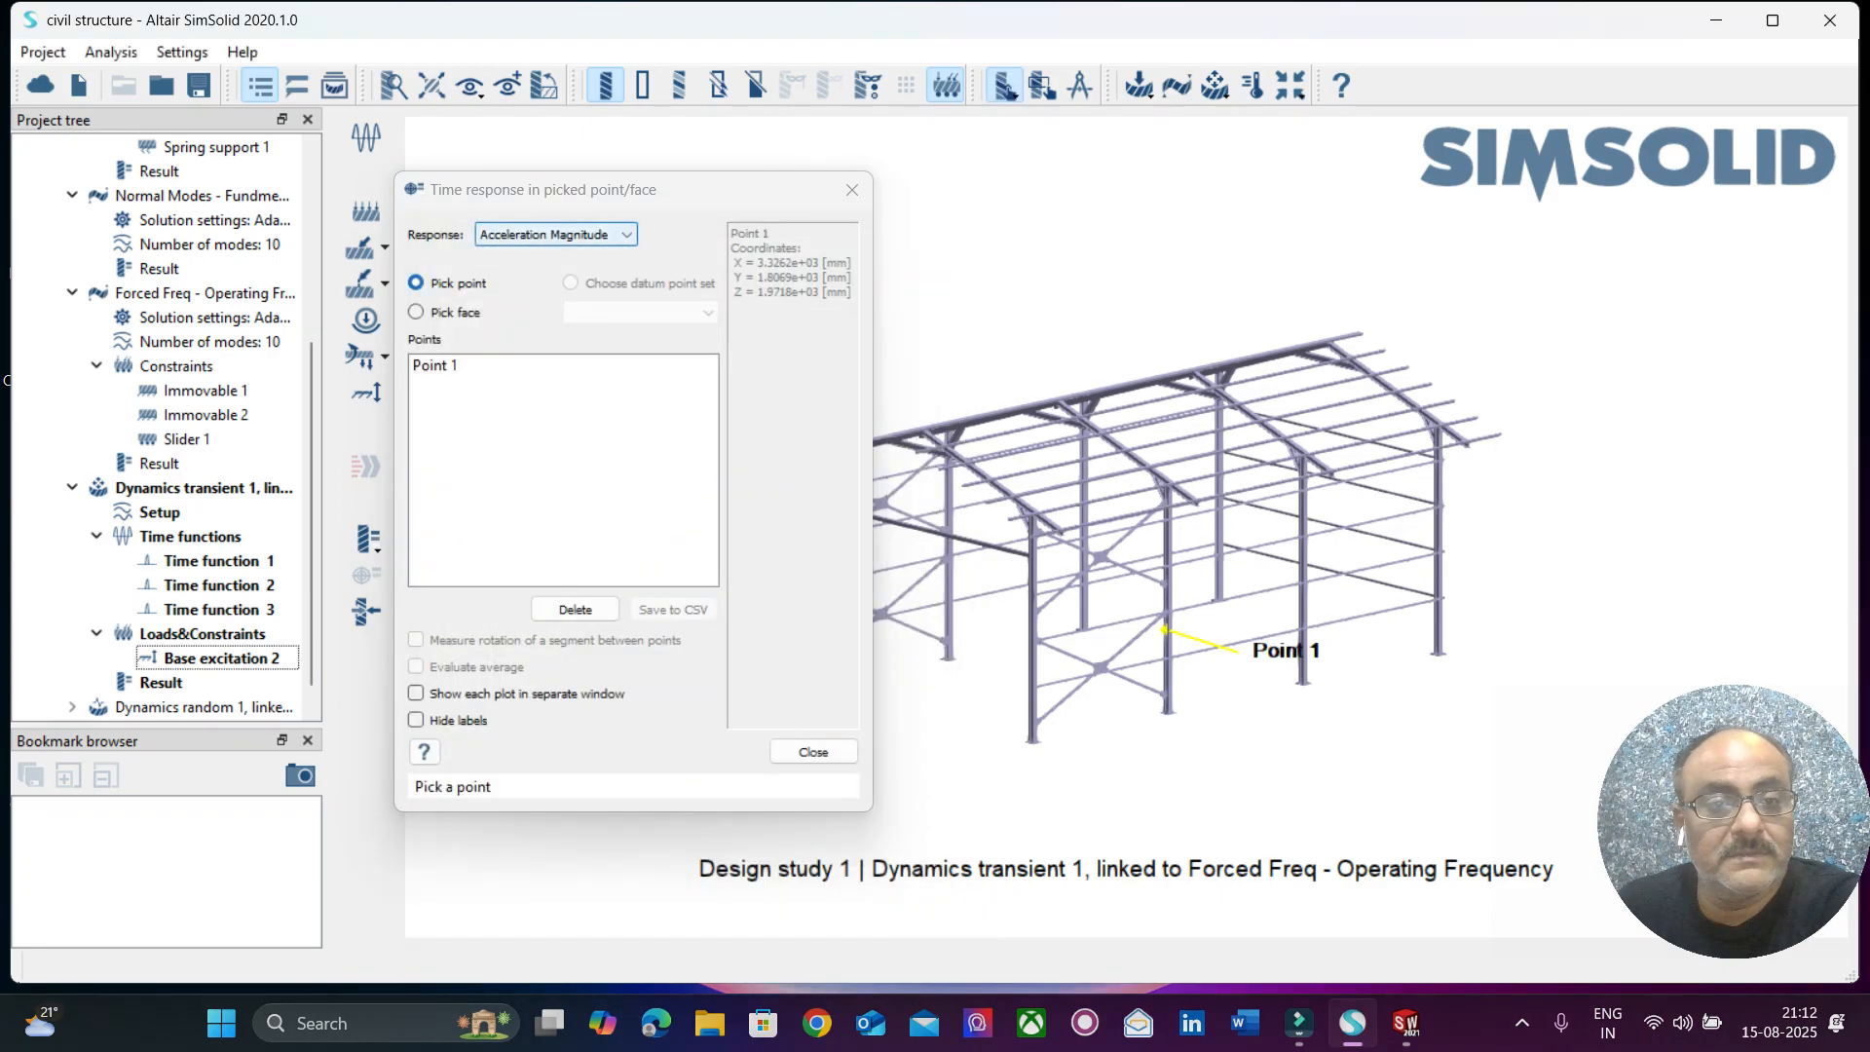
Plot the velocity magnitude time response at Point 1, and close the plot and the picked-point response dialog.
click(552, 235)
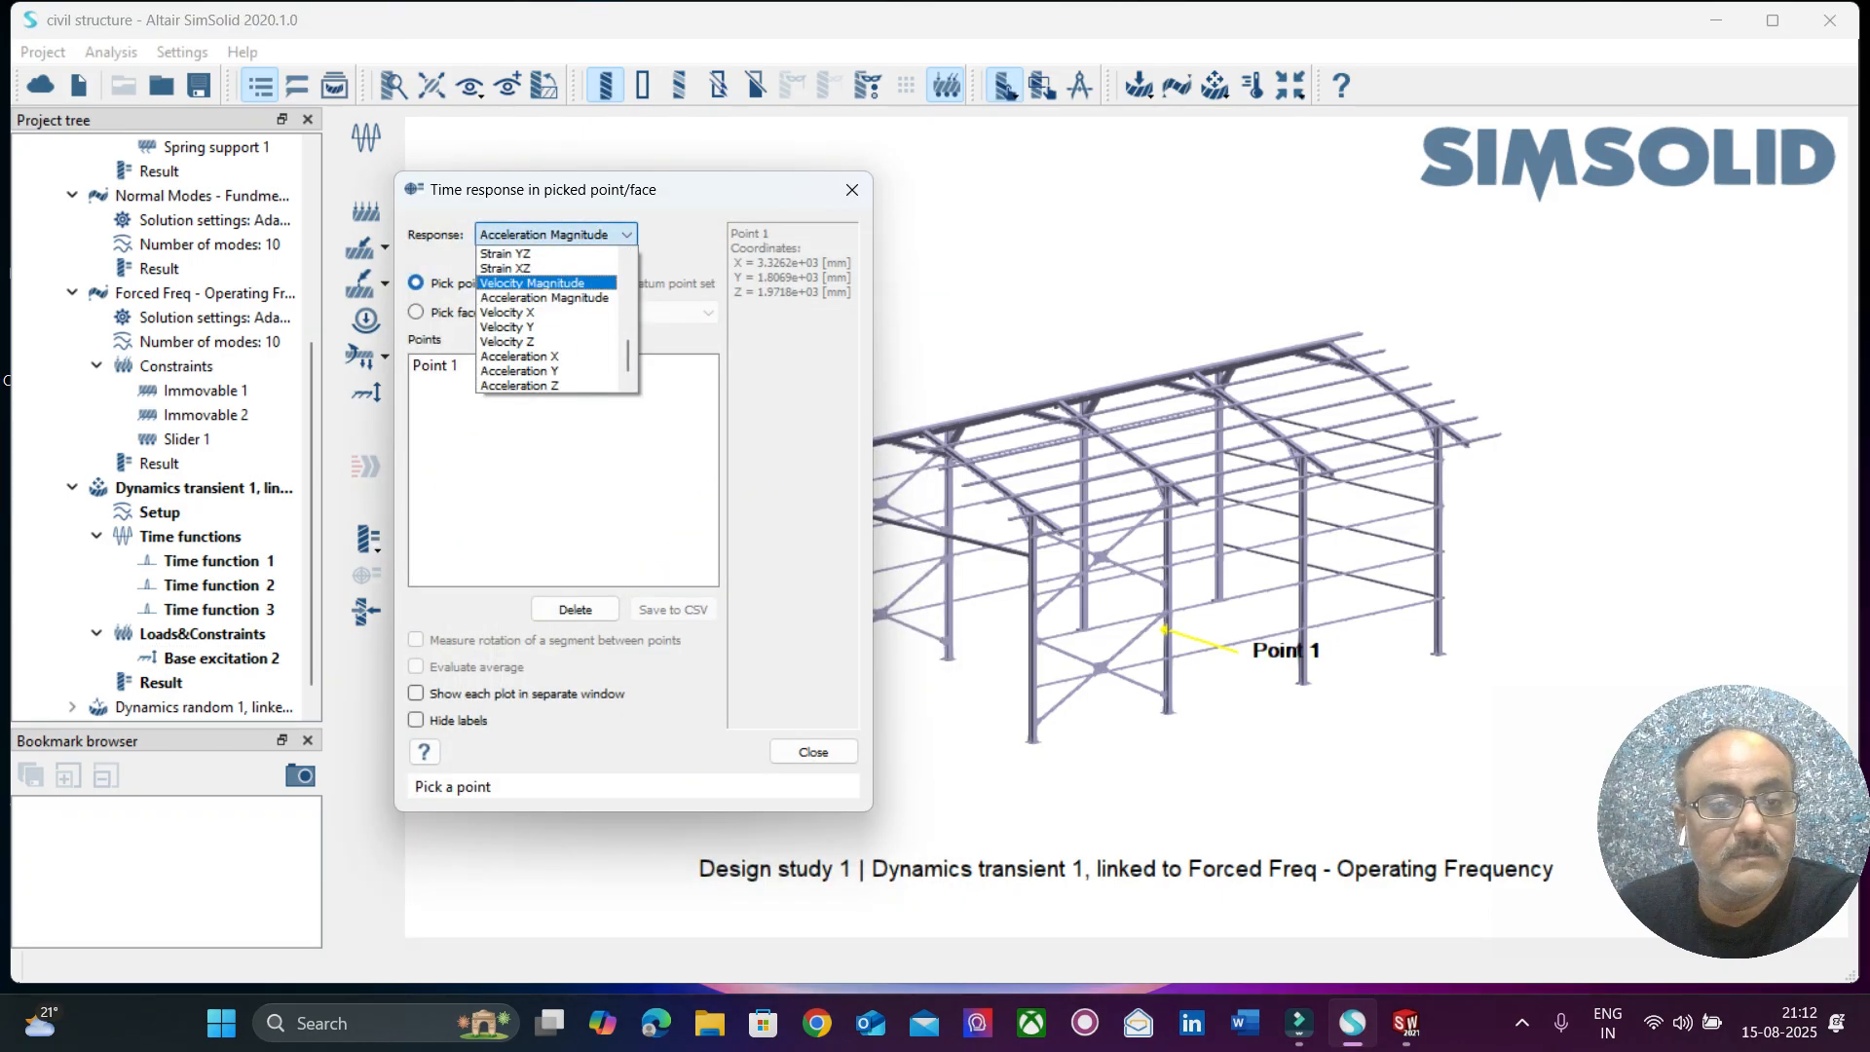
click(532, 283)
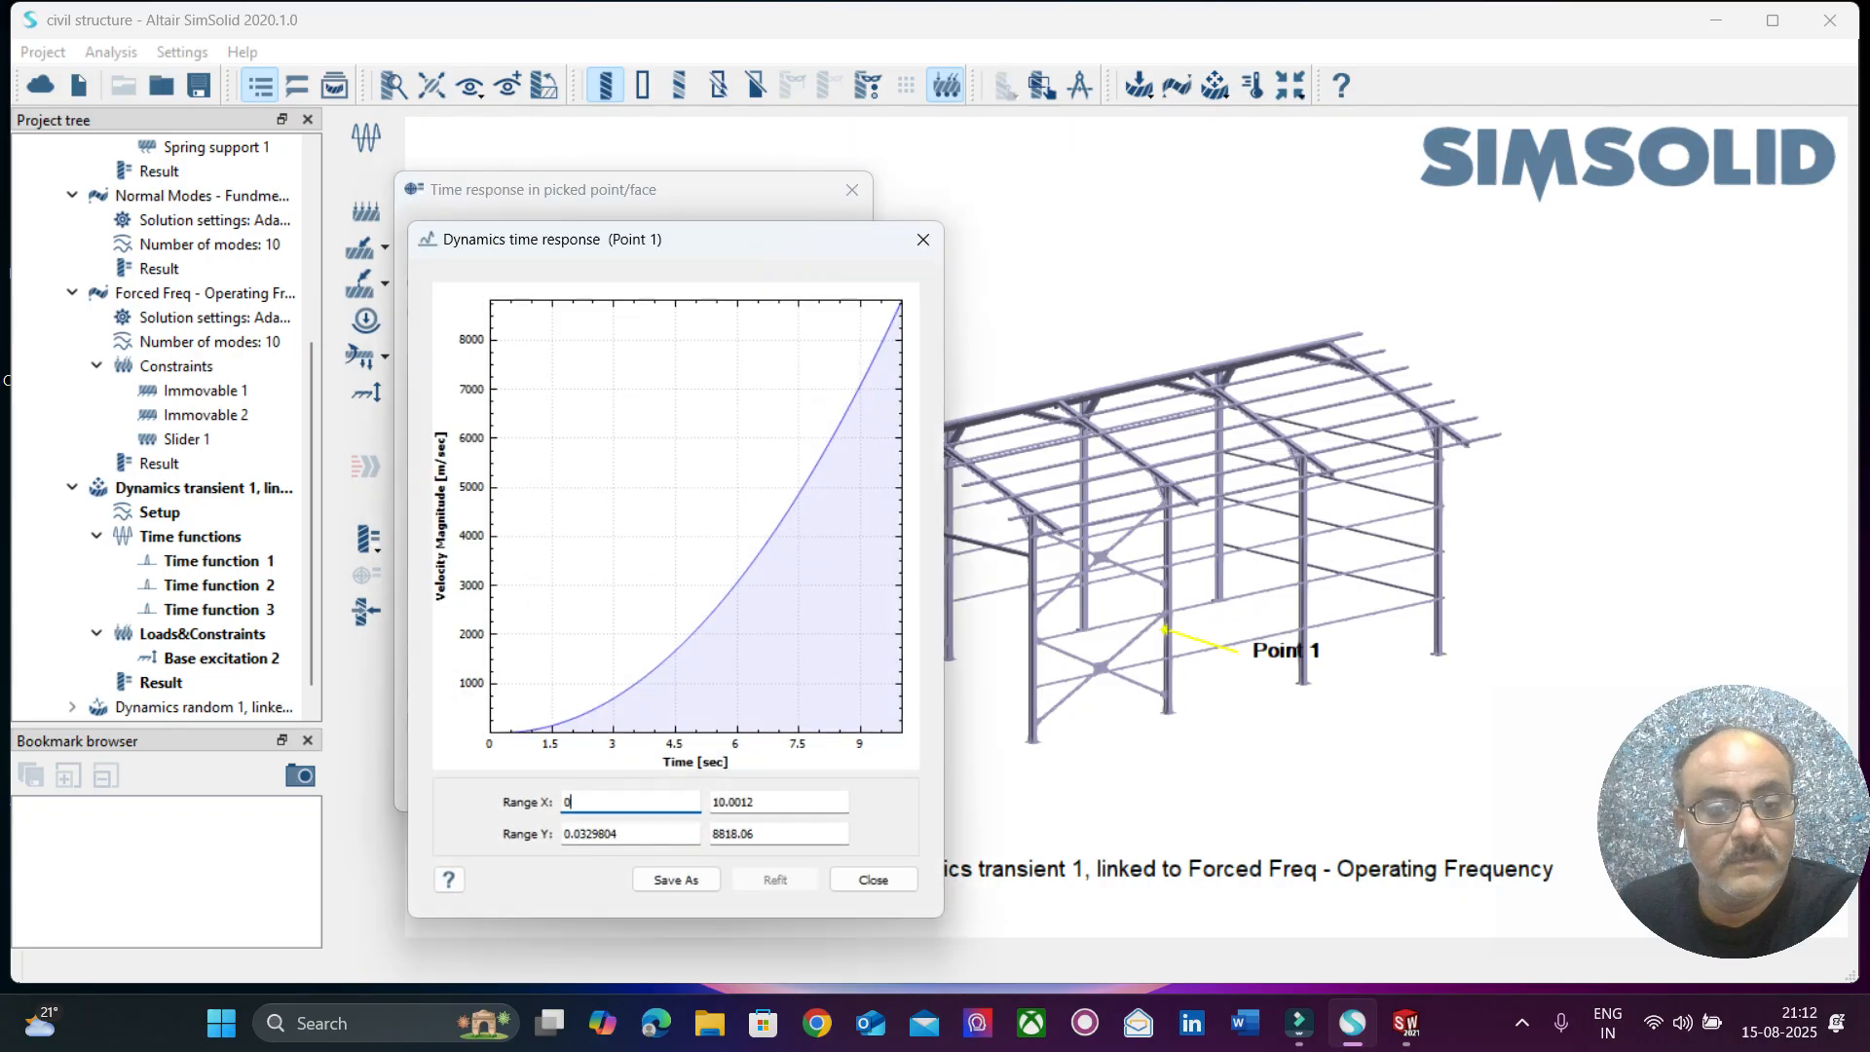
click(924, 239)
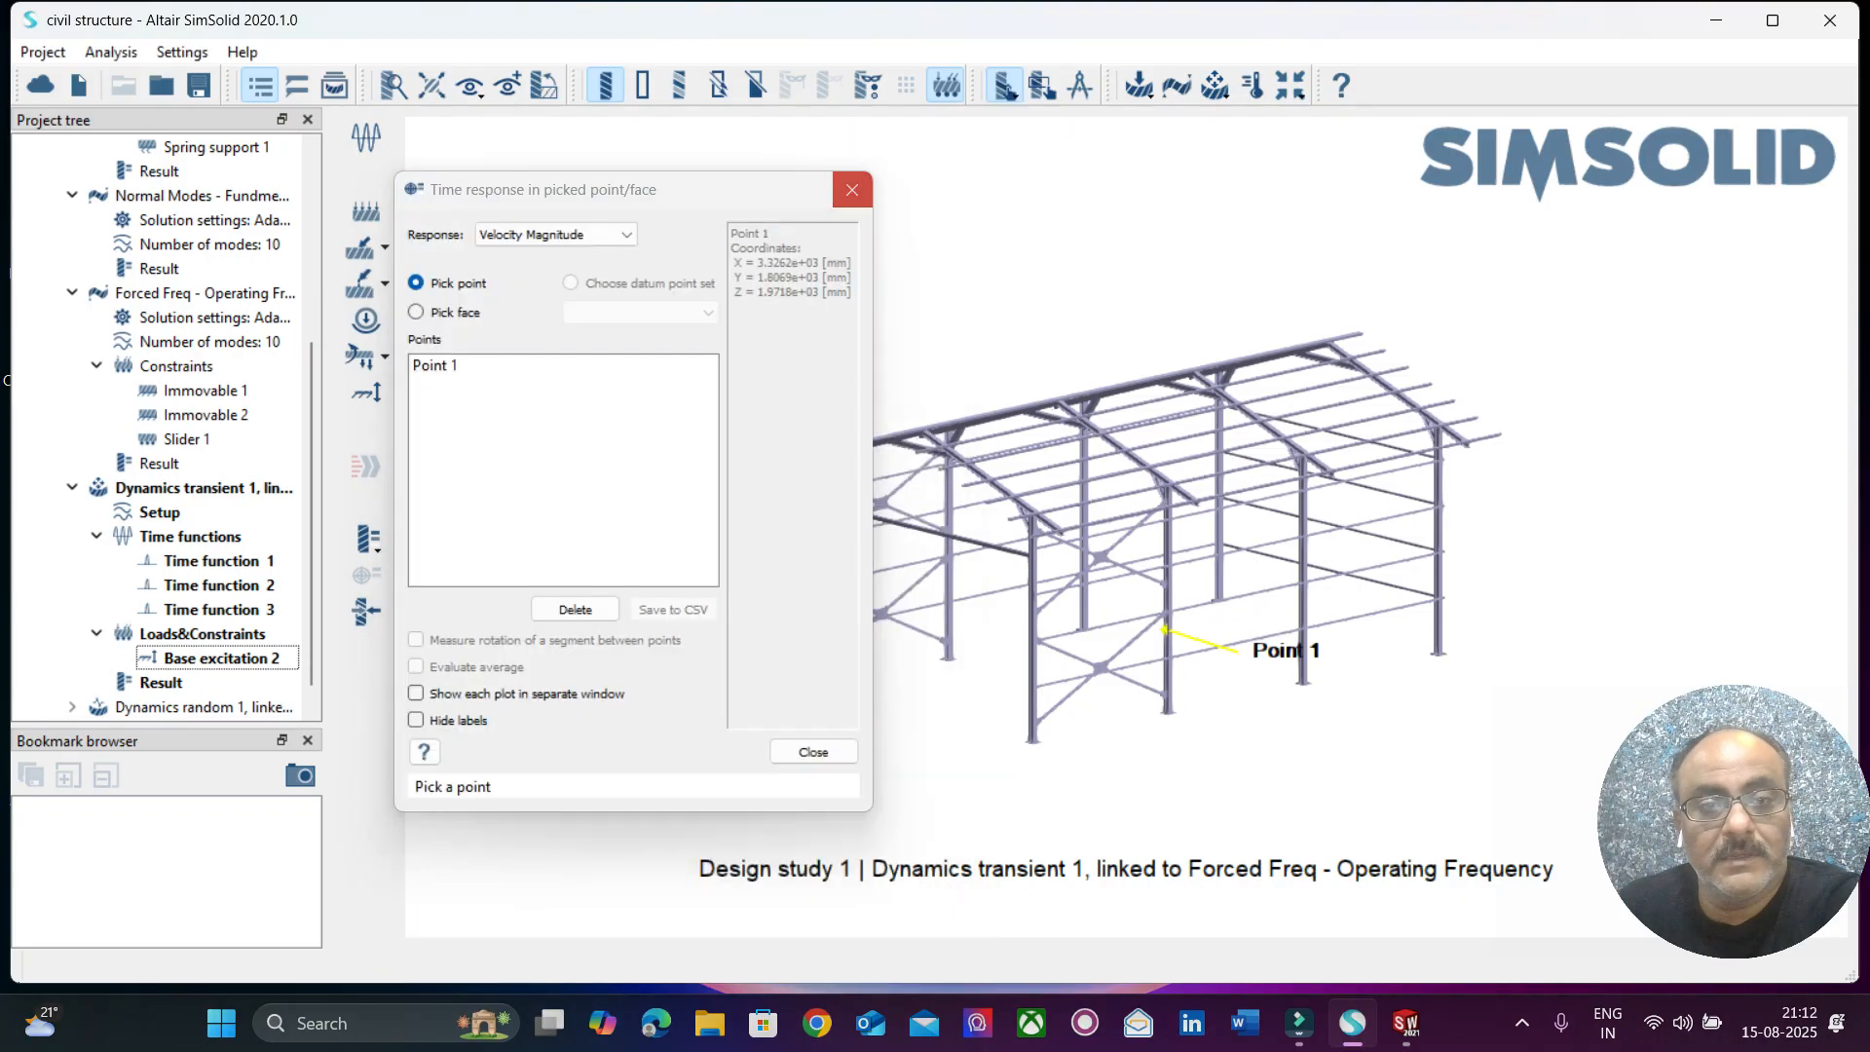
click(1004, 85)
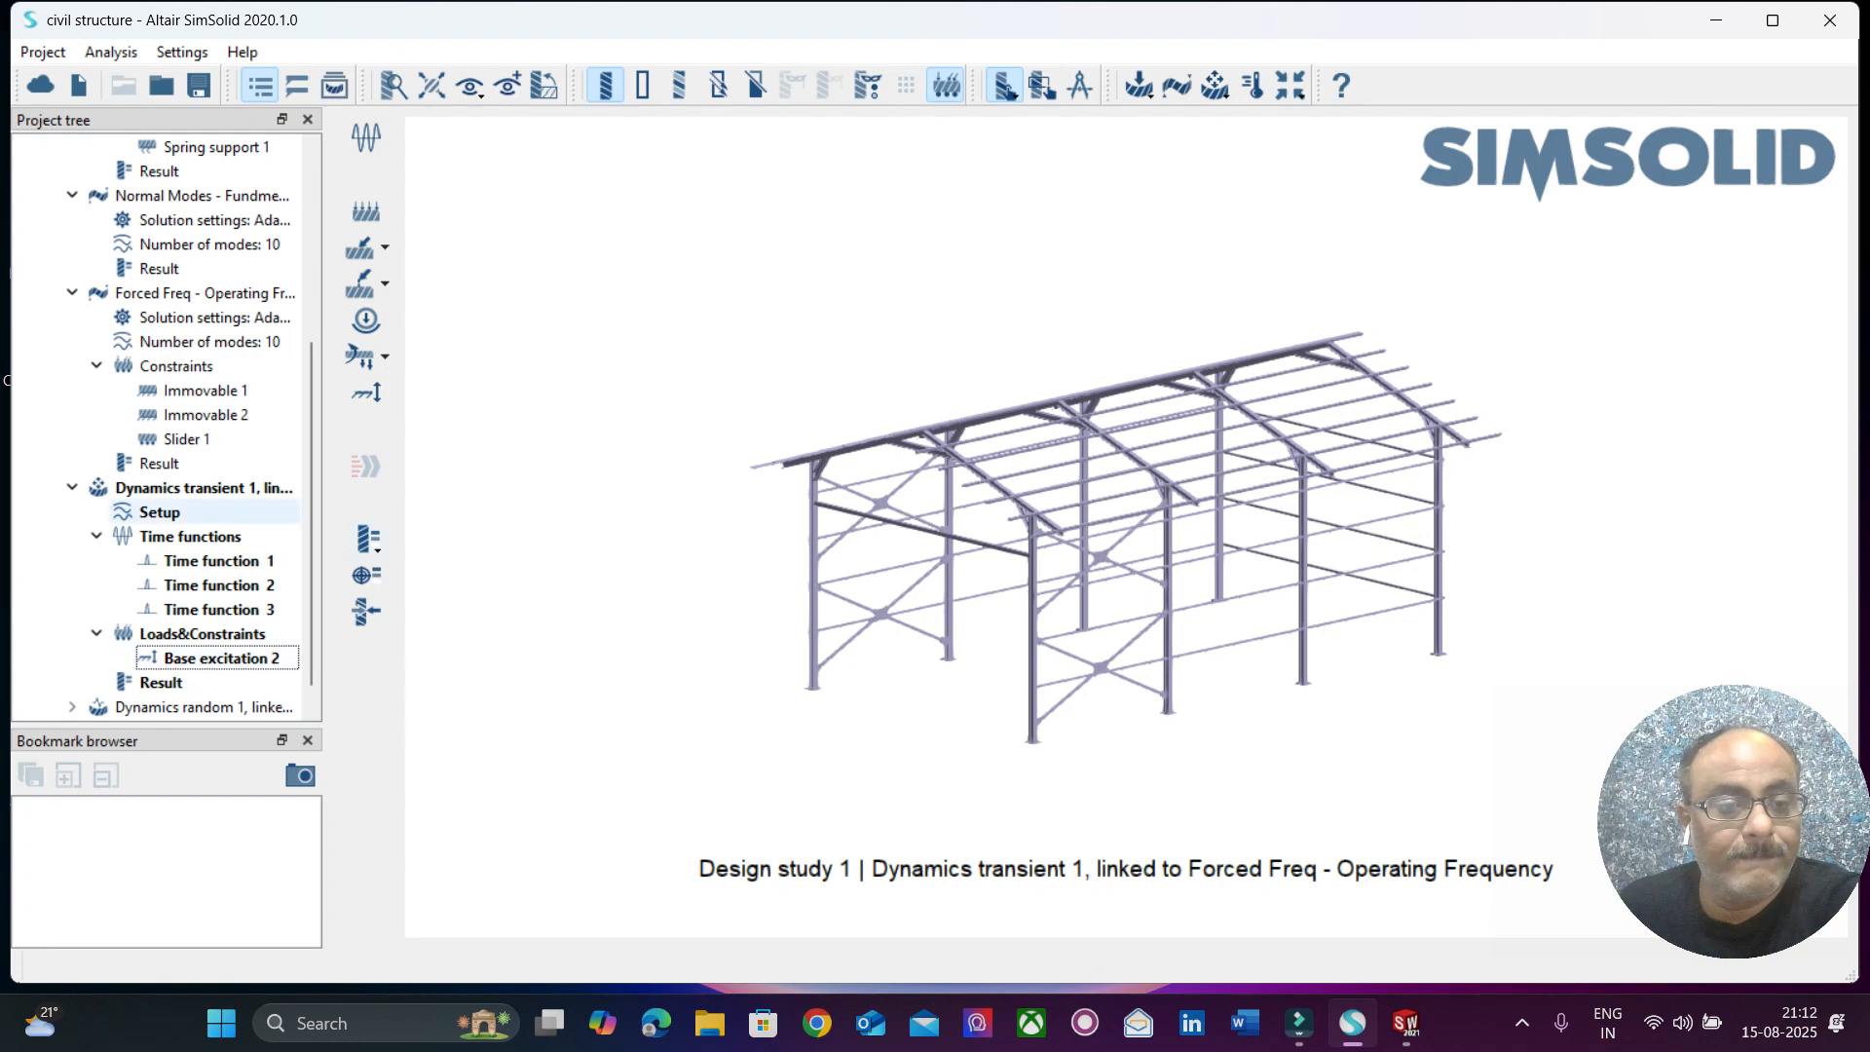
Change Base excitation 2 to the Acceleration excitation type in G, assign Time function 1 and accept the edit.
click(222, 658)
click(195, 487)
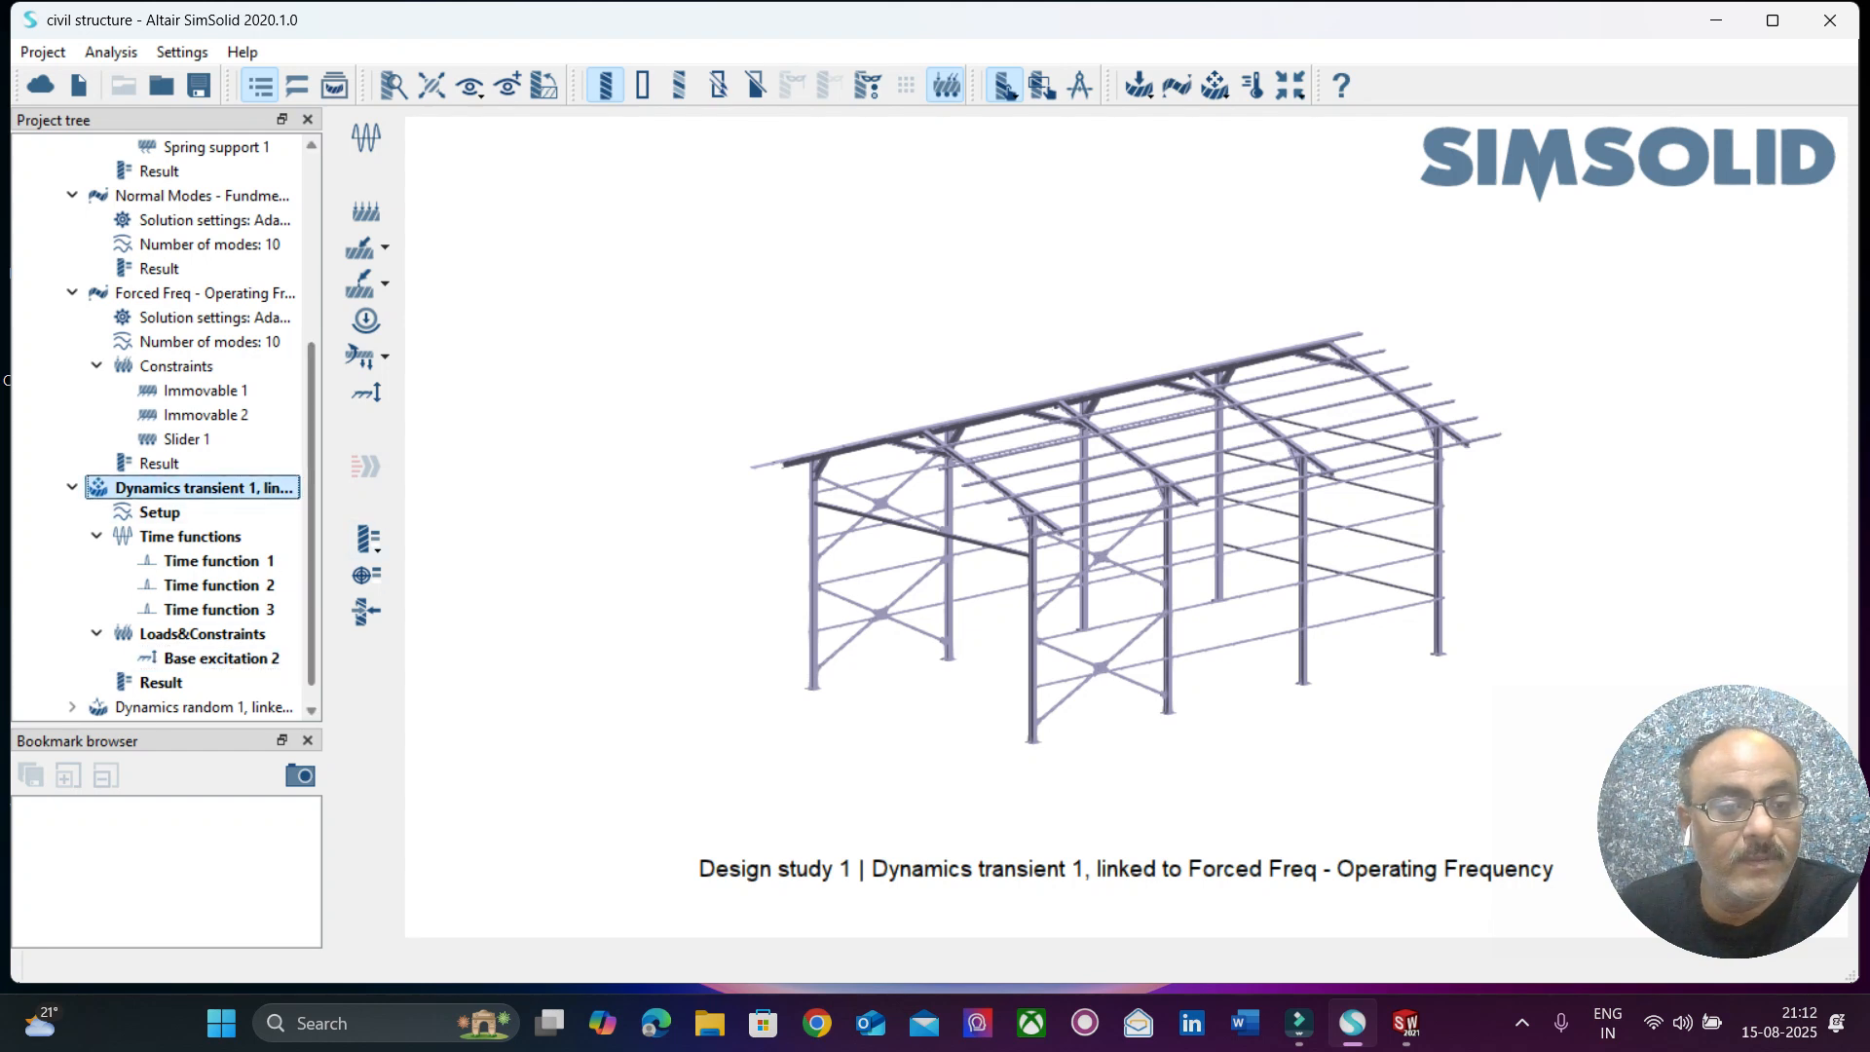
scroll(195, 609, down, 1)
click(220, 634)
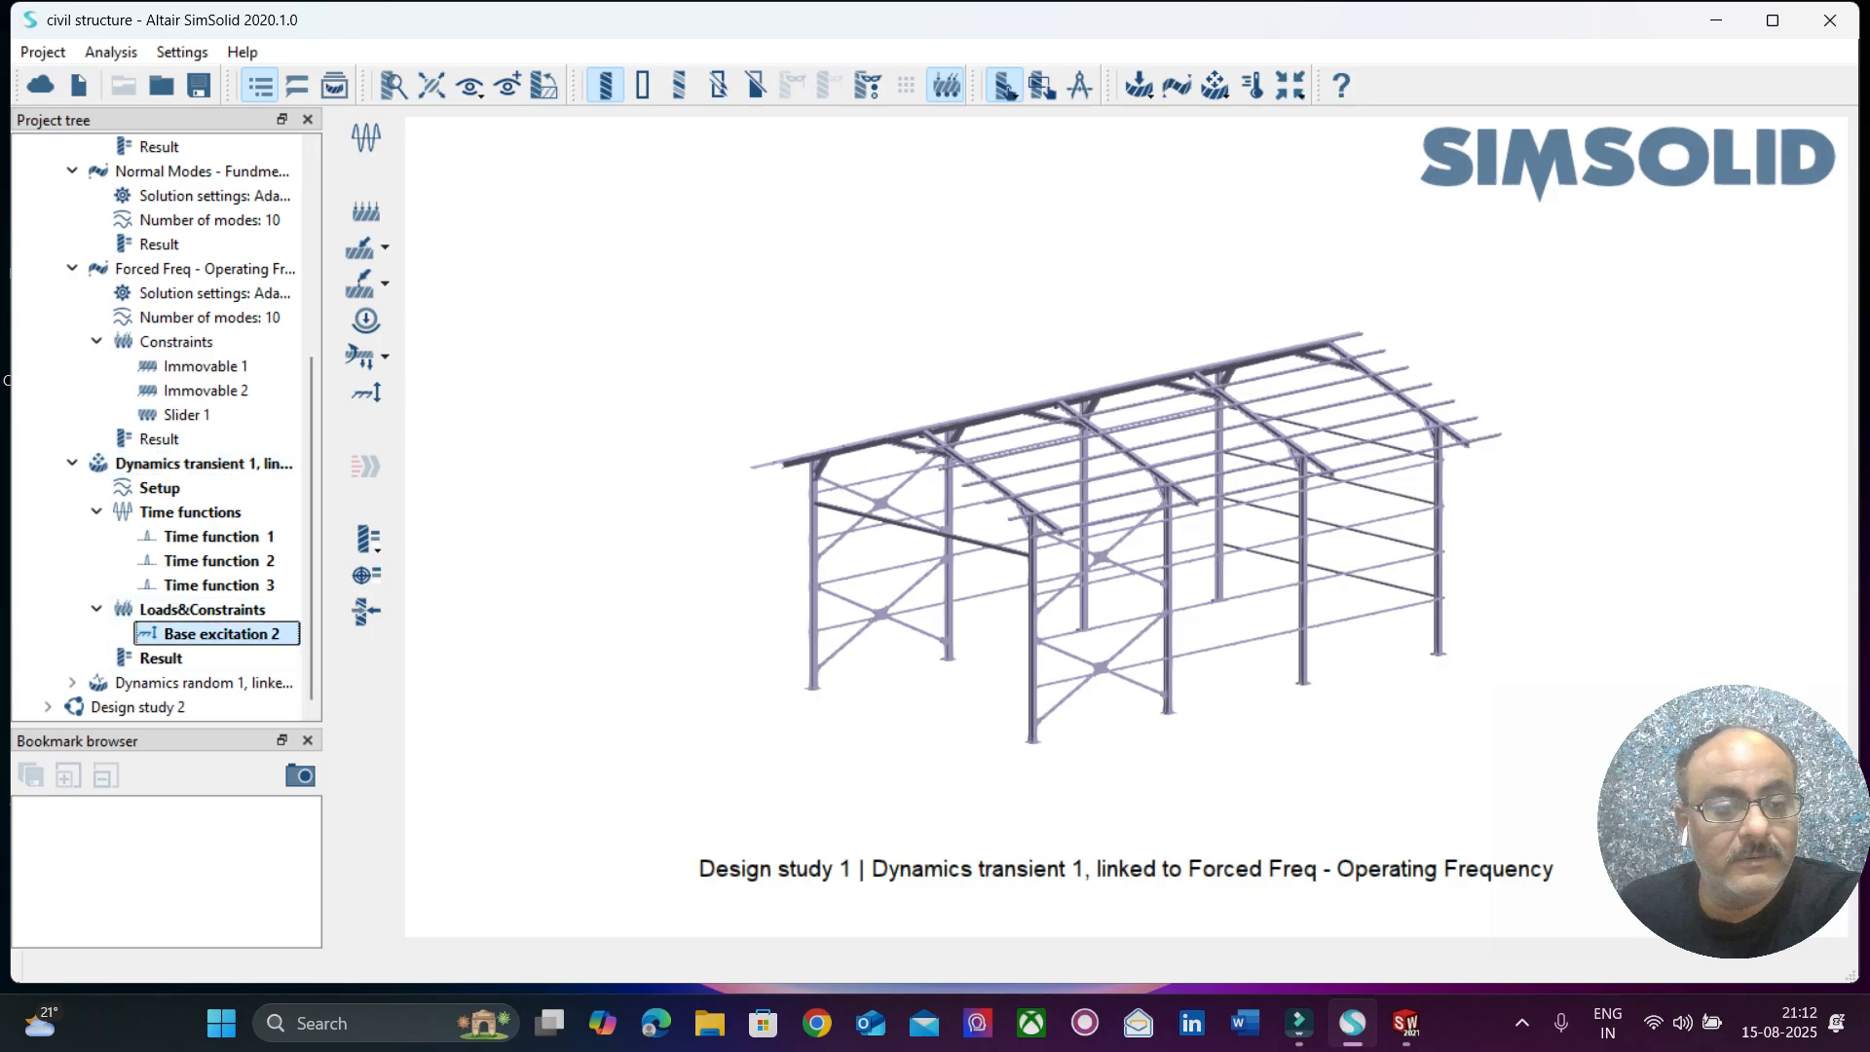
right_click(220, 635)
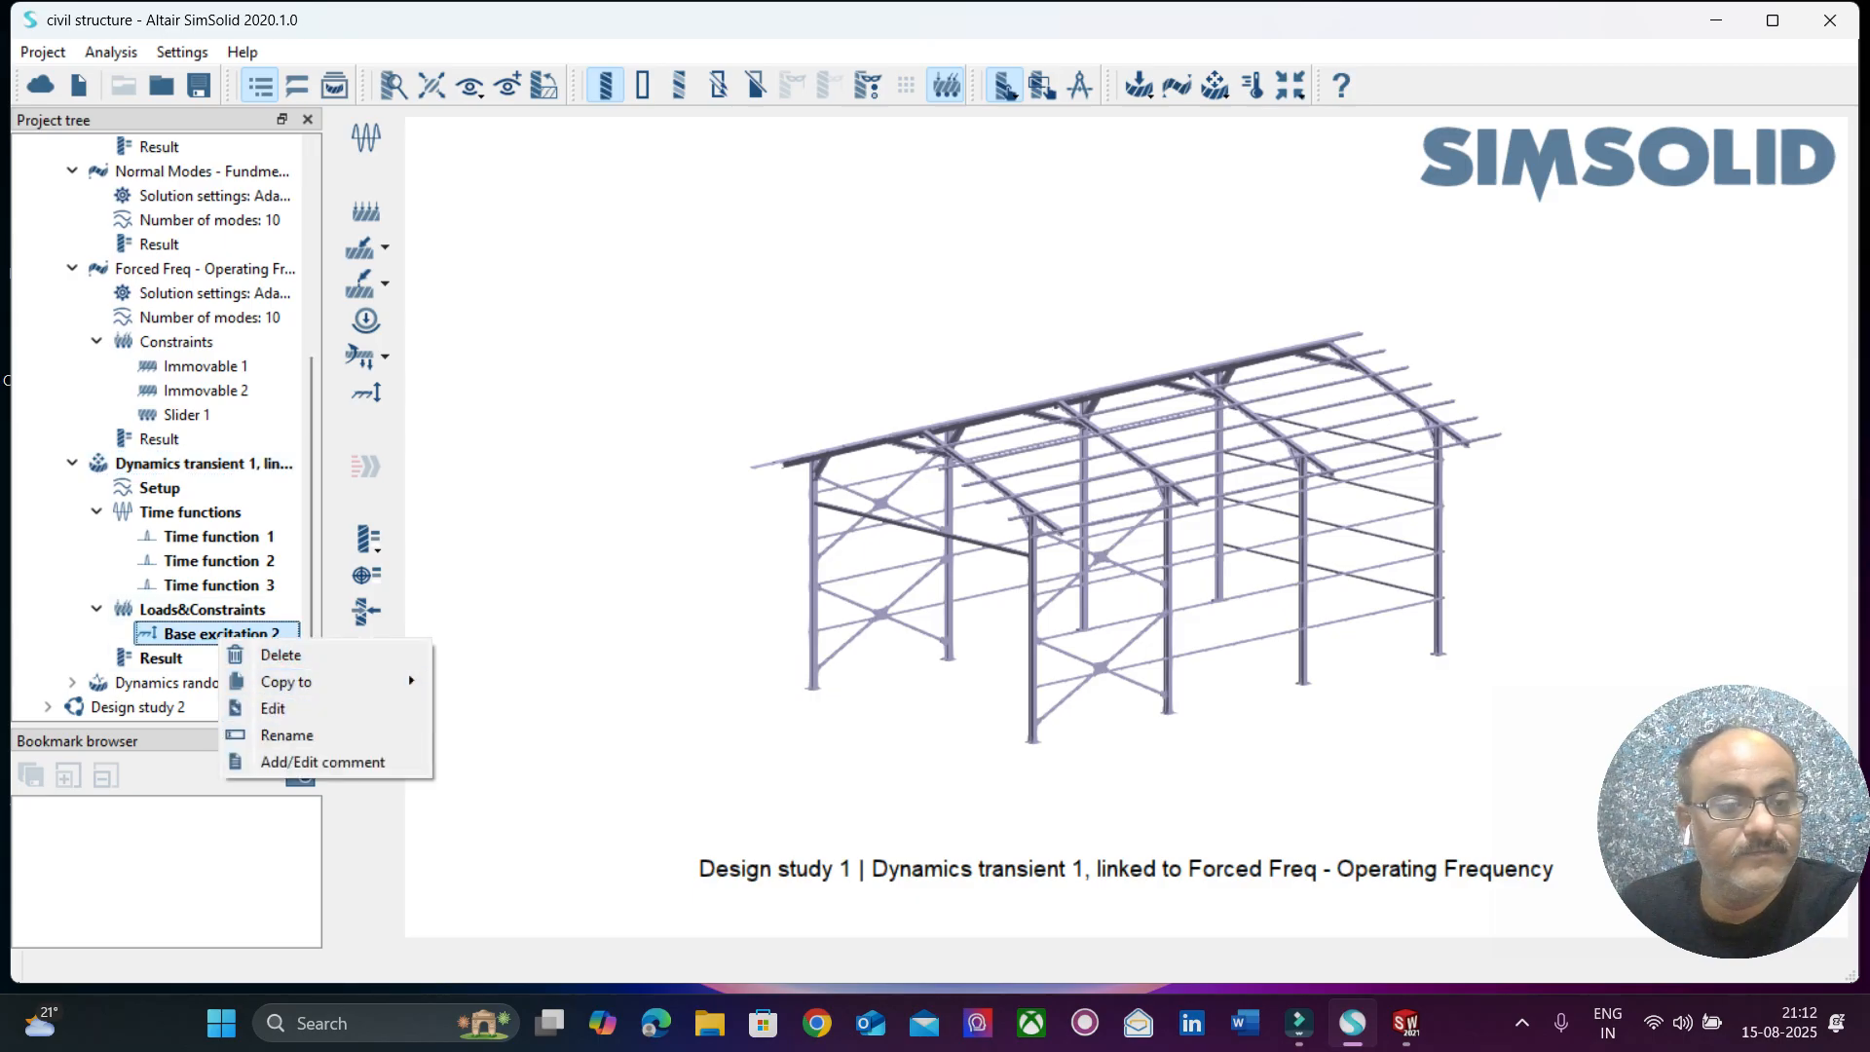
click(272, 708)
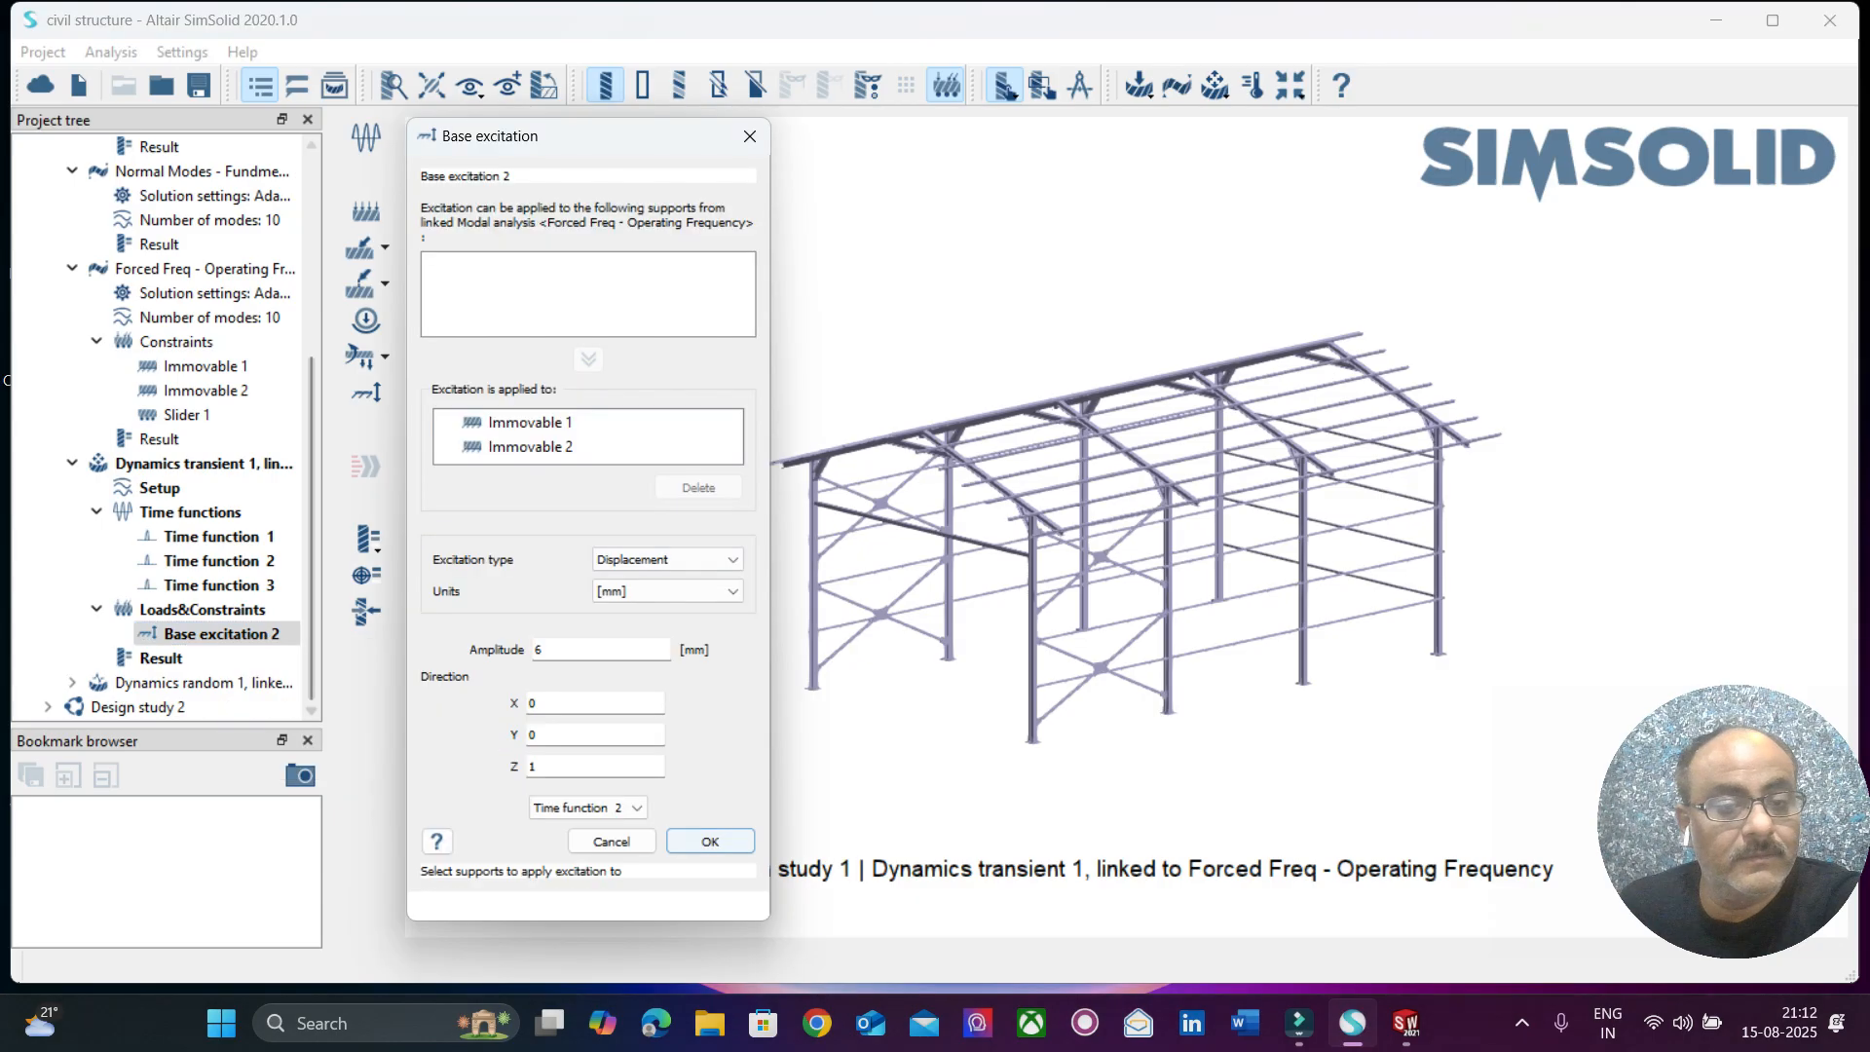
click(668, 560)
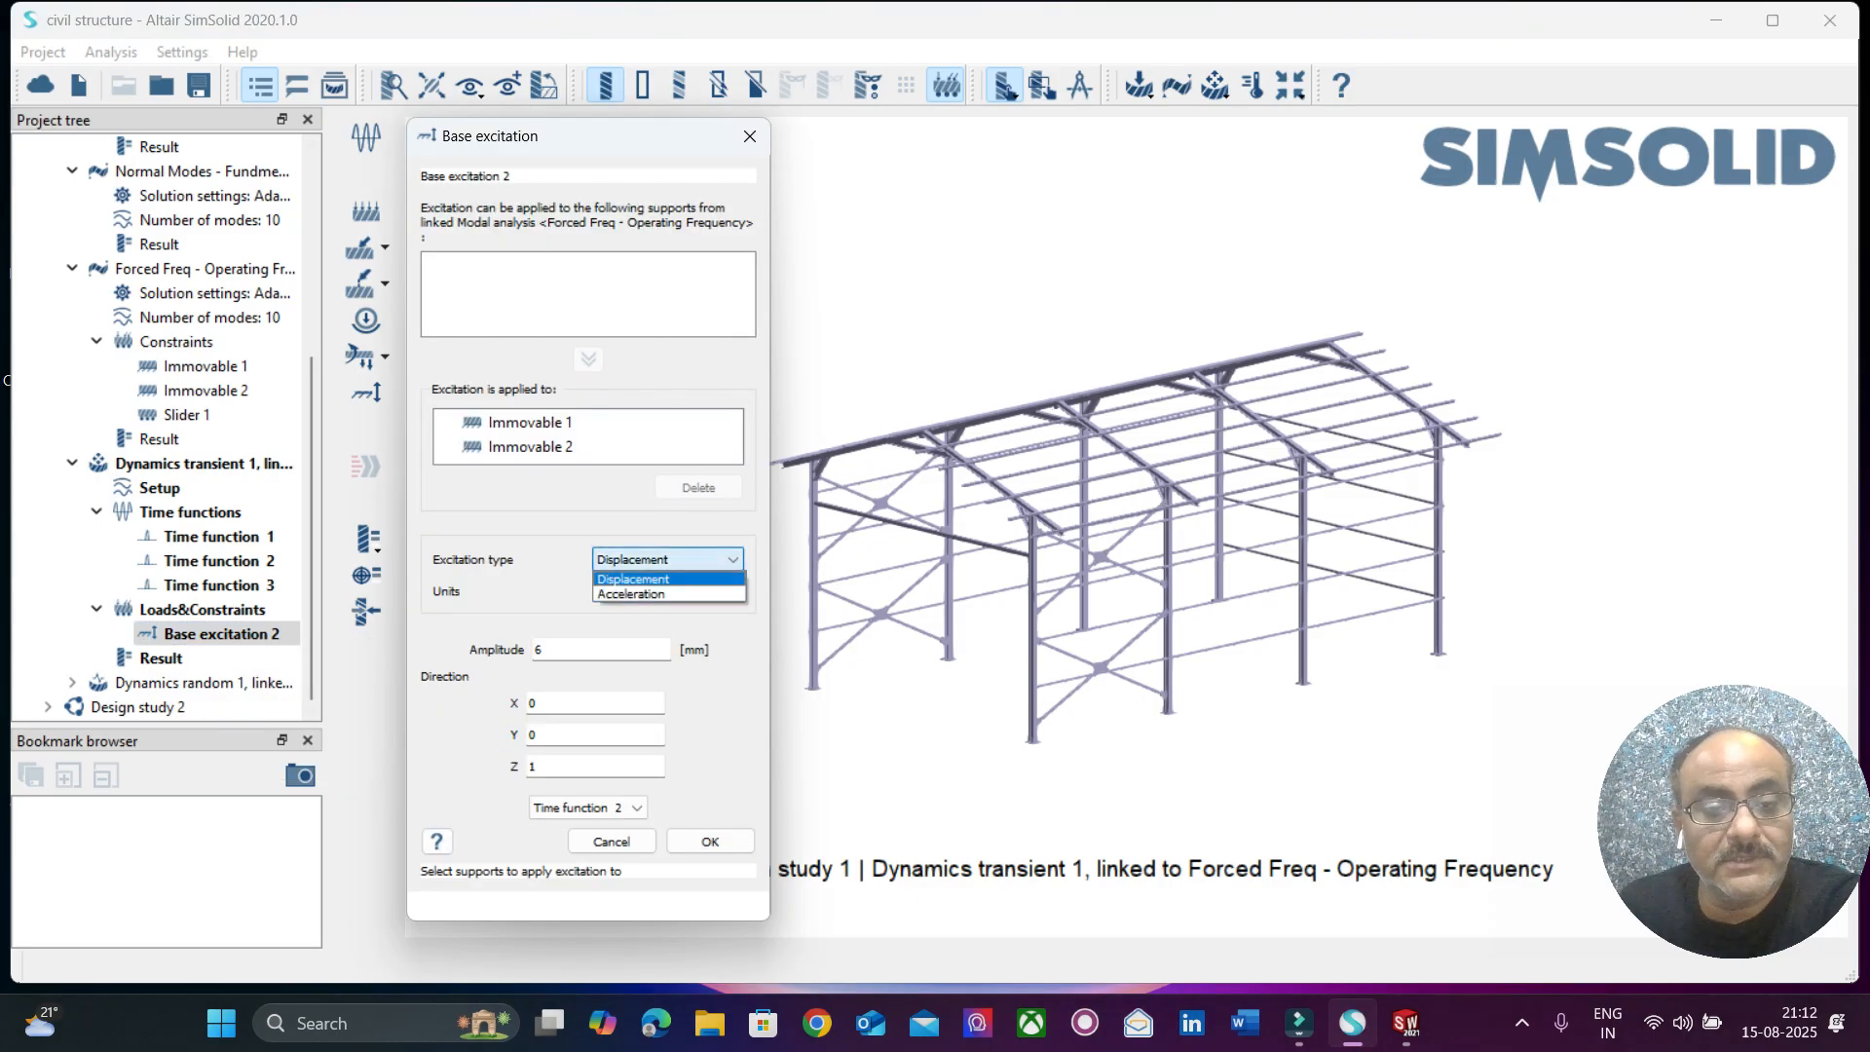
click(642, 594)
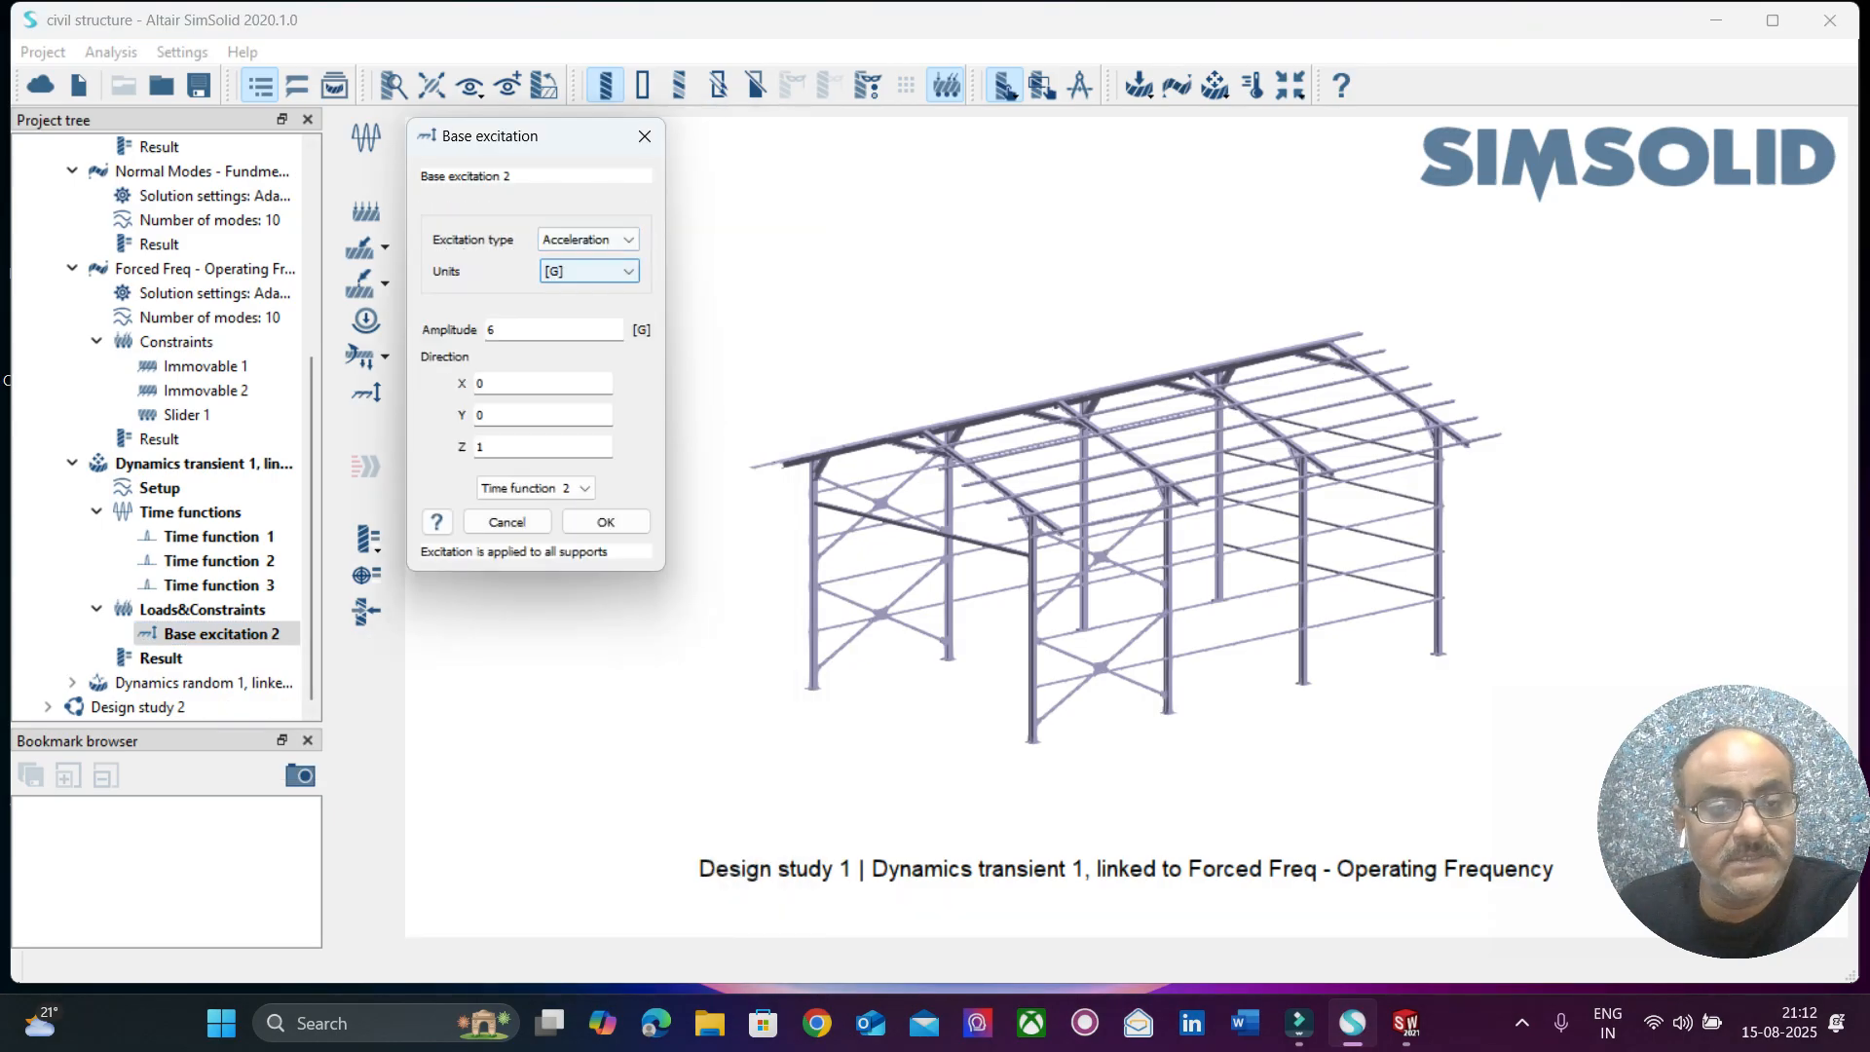
click(536, 488)
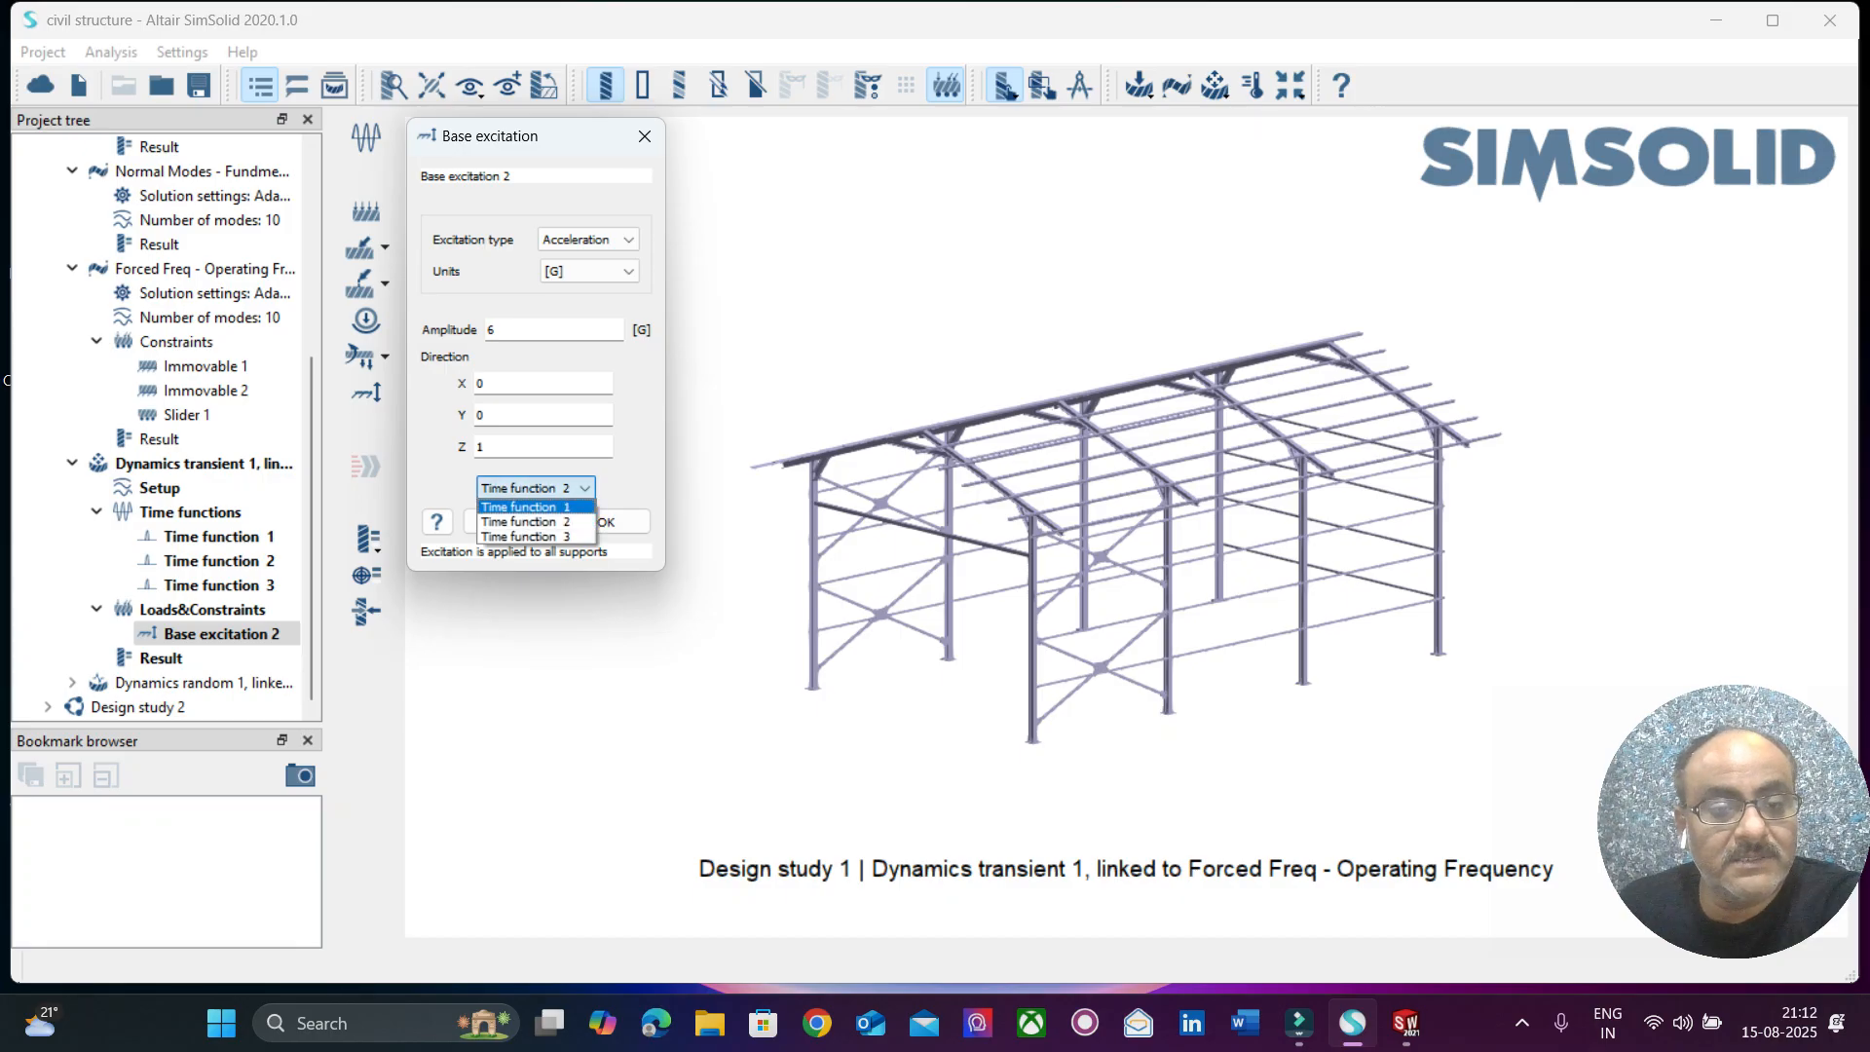
click(525, 507)
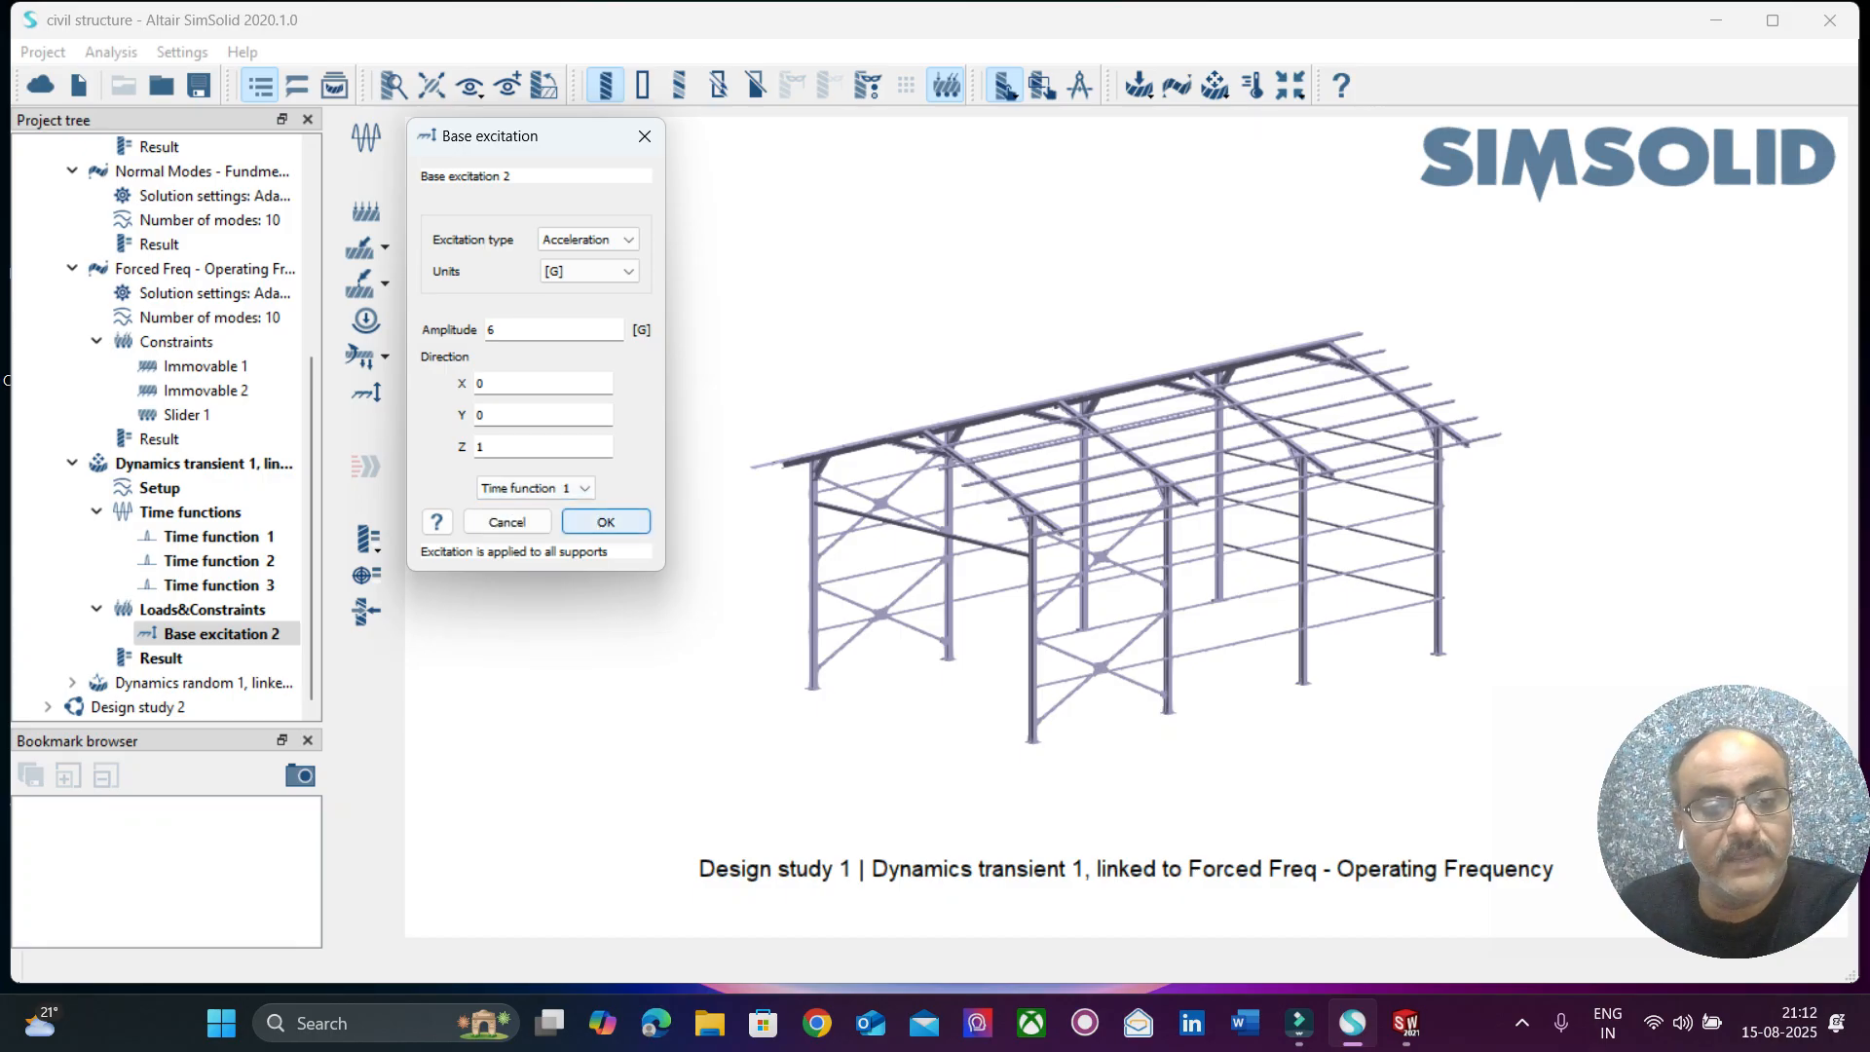
click(605, 522)
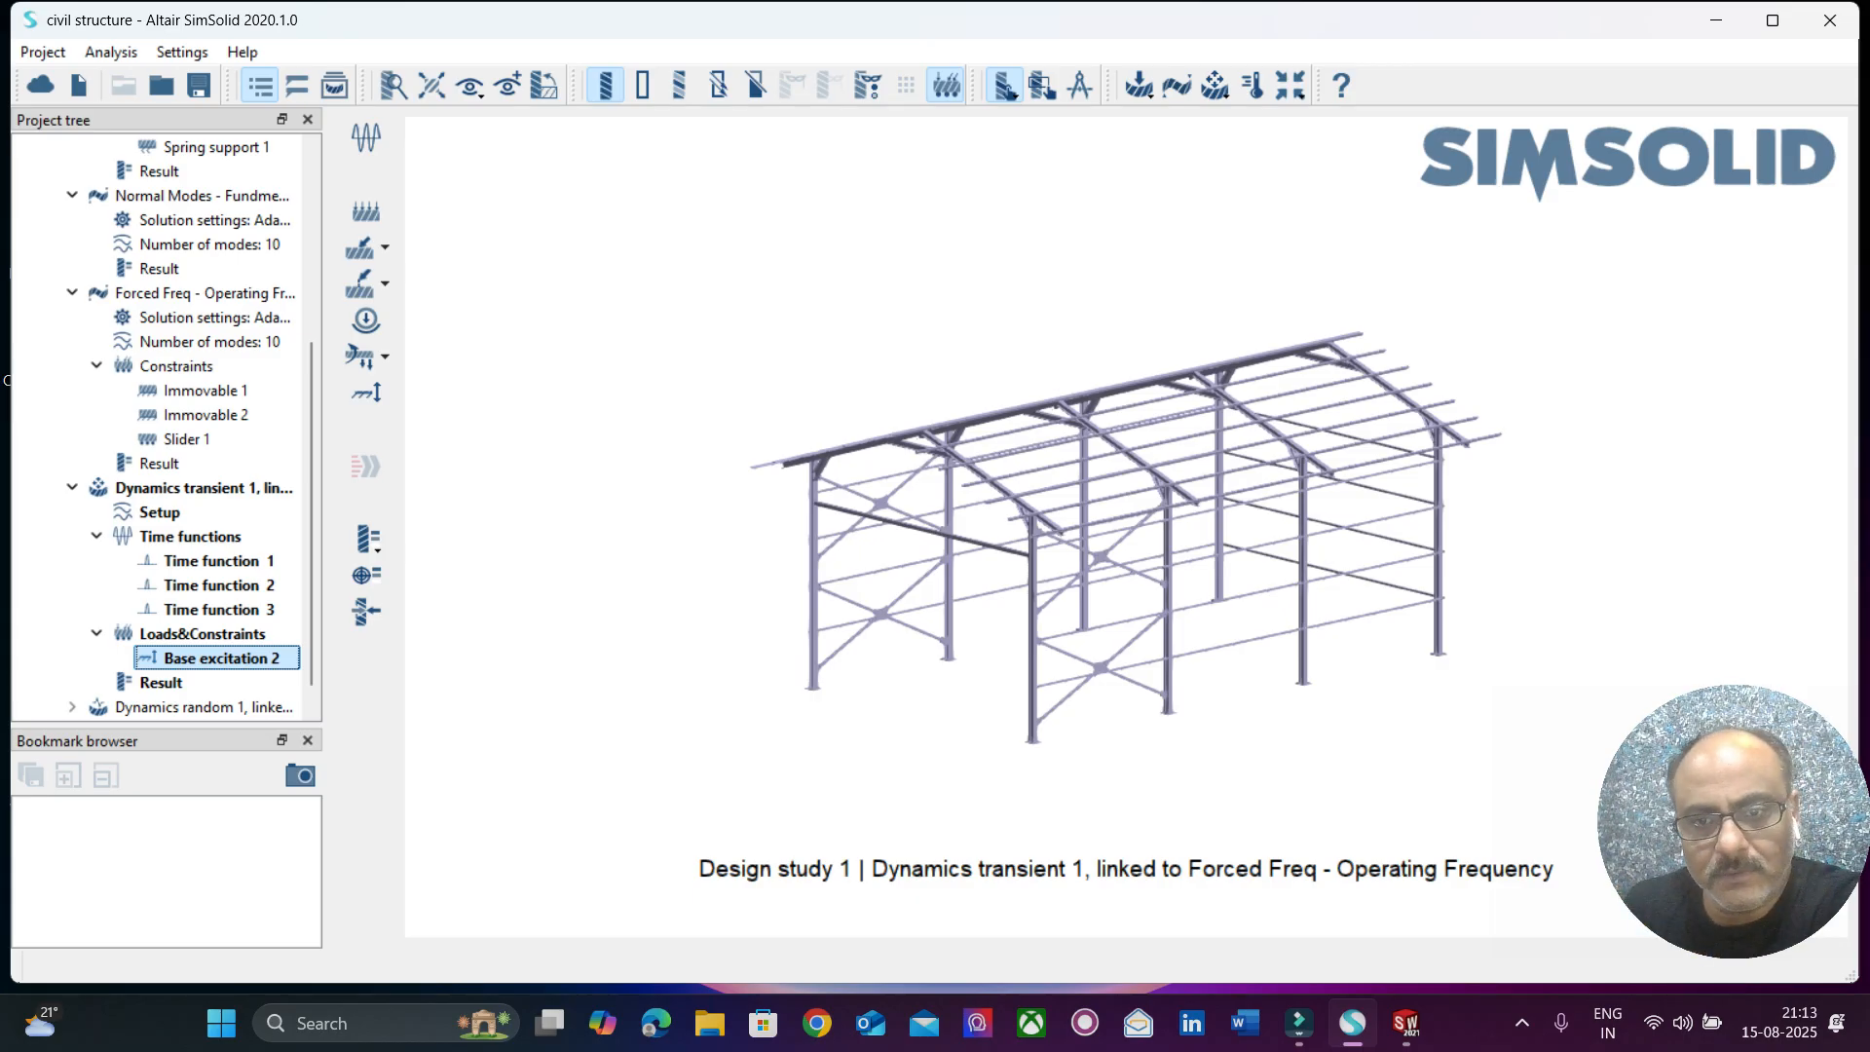
Plot the displacement magnitude time response at a point on the middle of a front-side column, and close the plot and the picked-point response dialog.
right_drag(1168, 565, 920, 462)
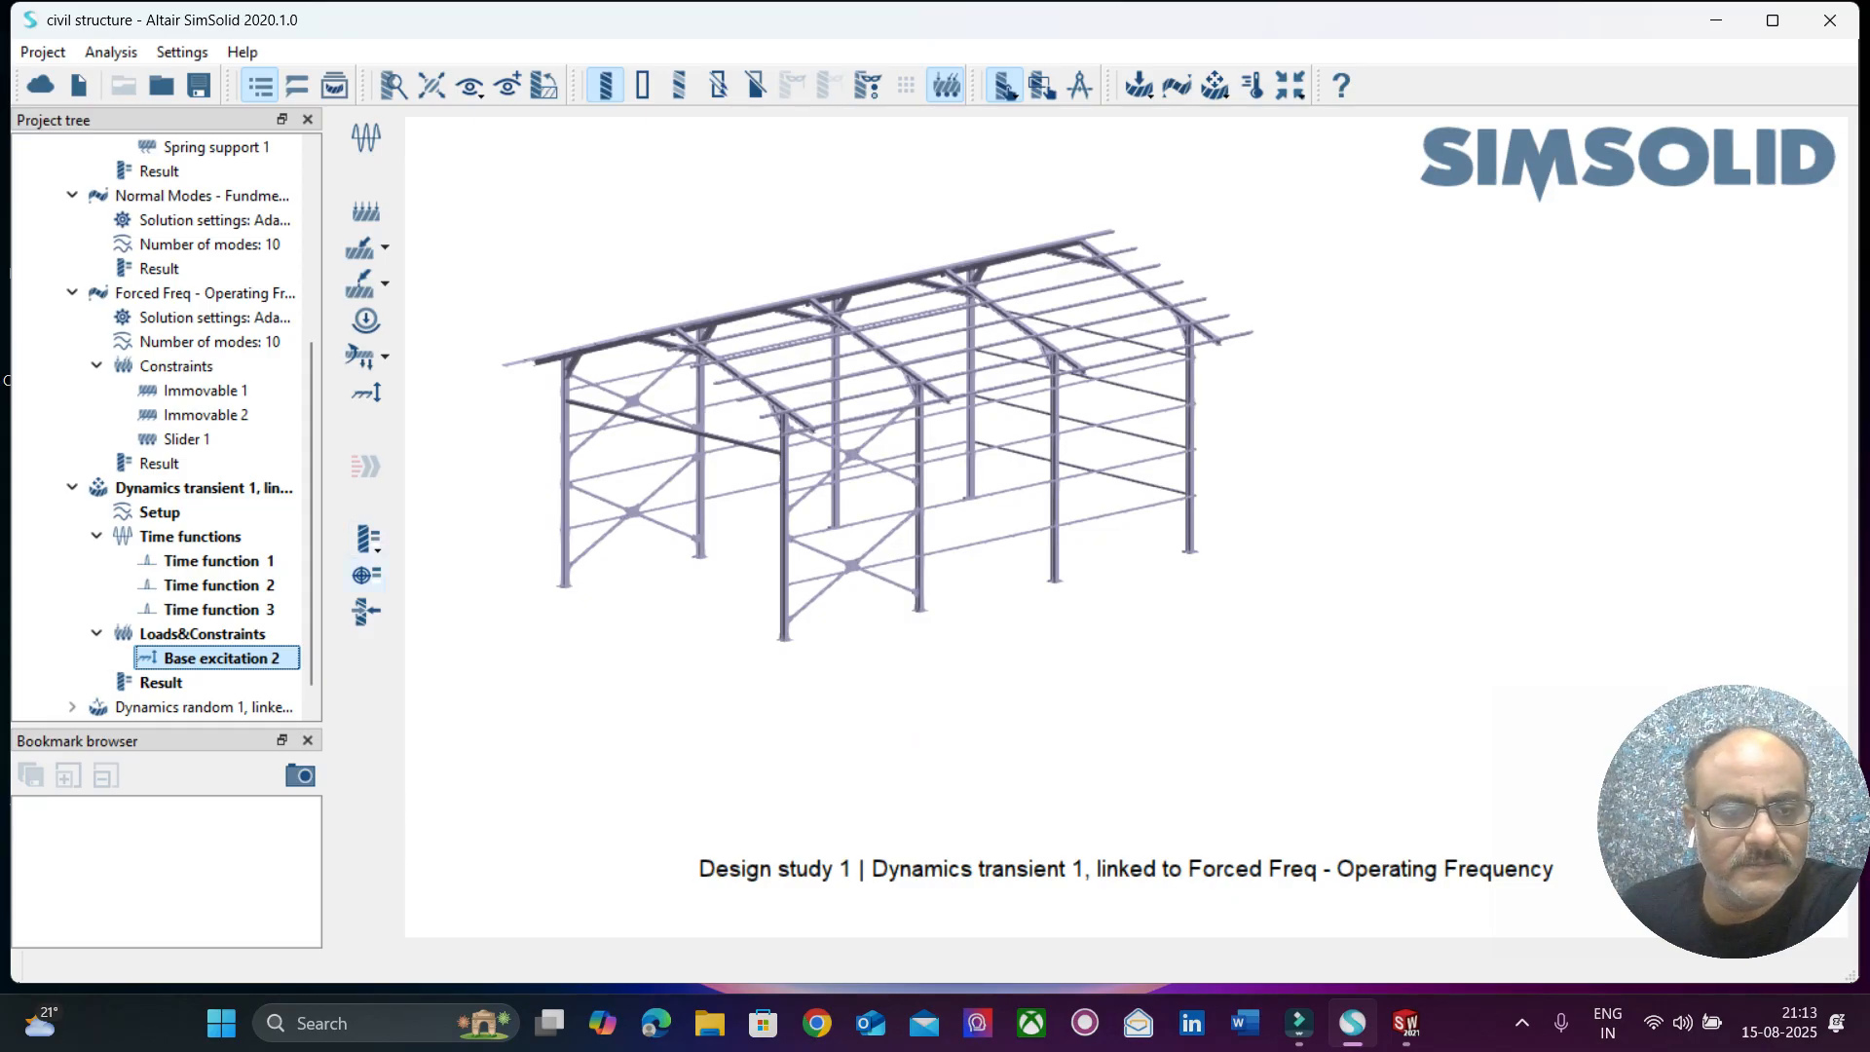
click(367, 575)
drag(672, 190, 350, 215)
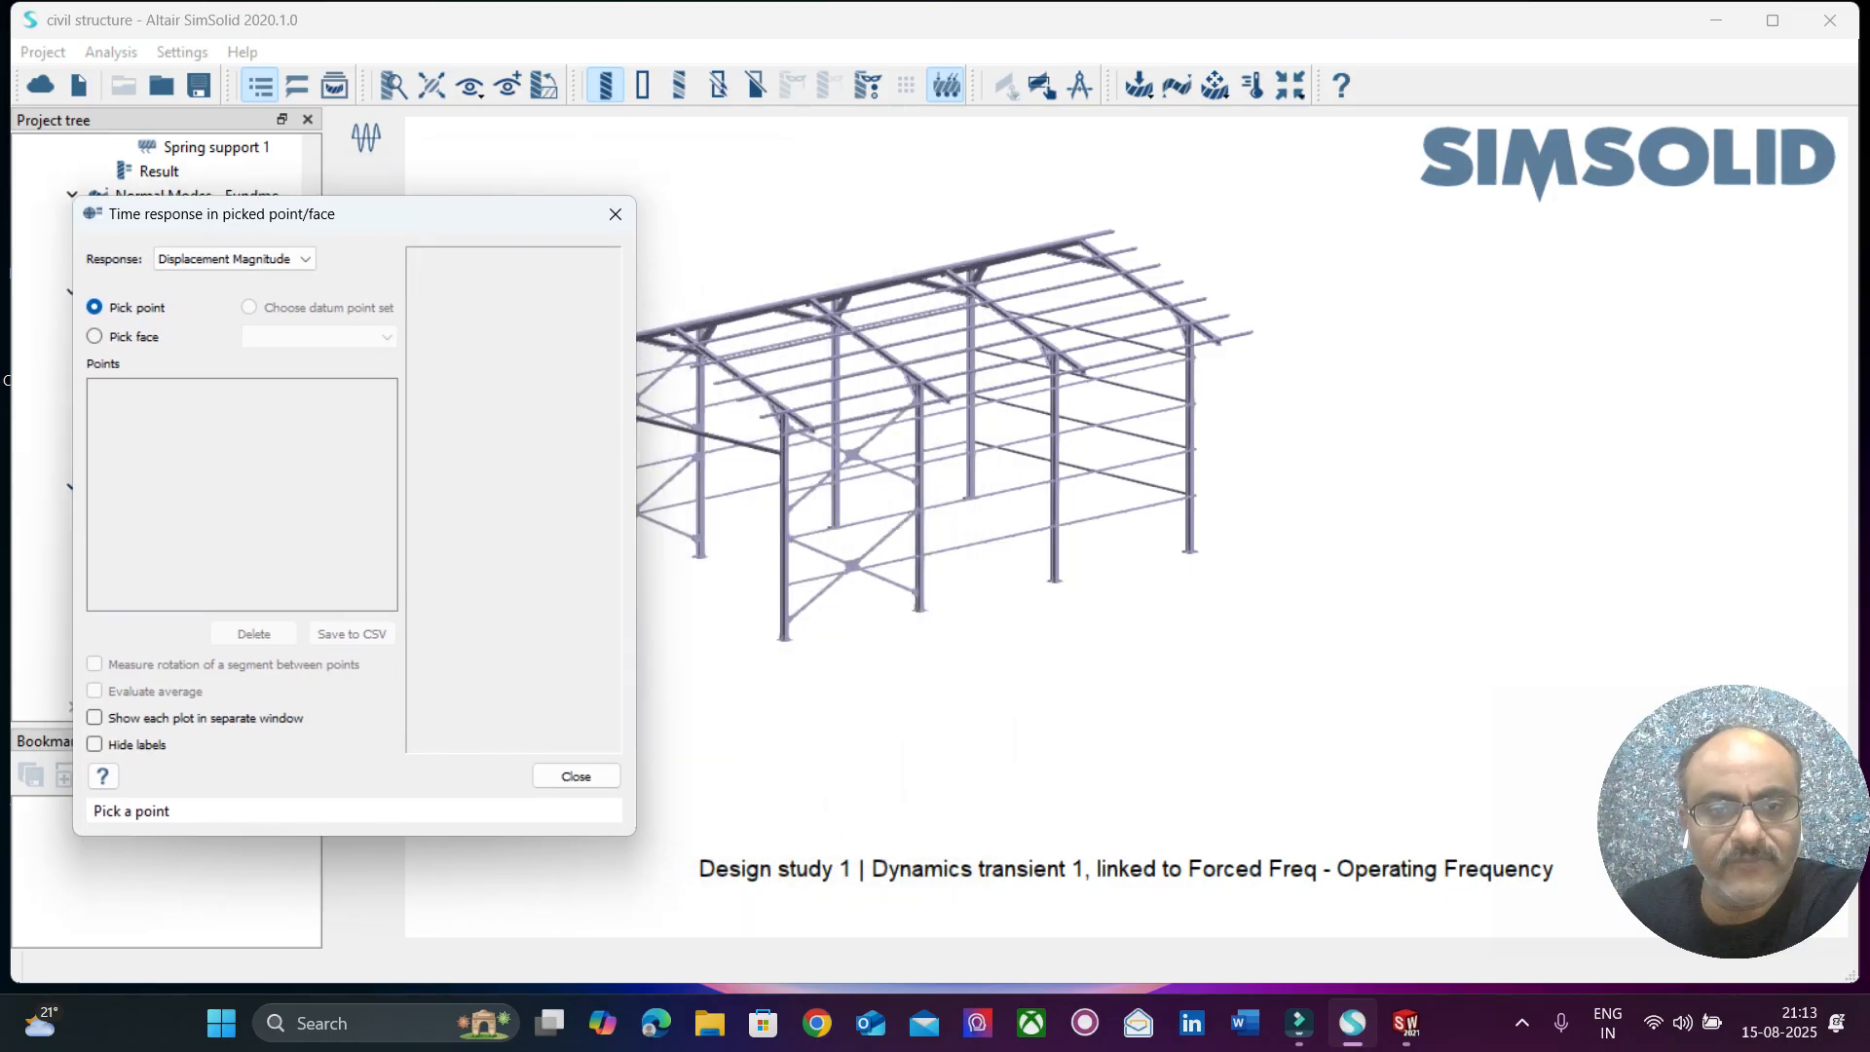
click(917, 480)
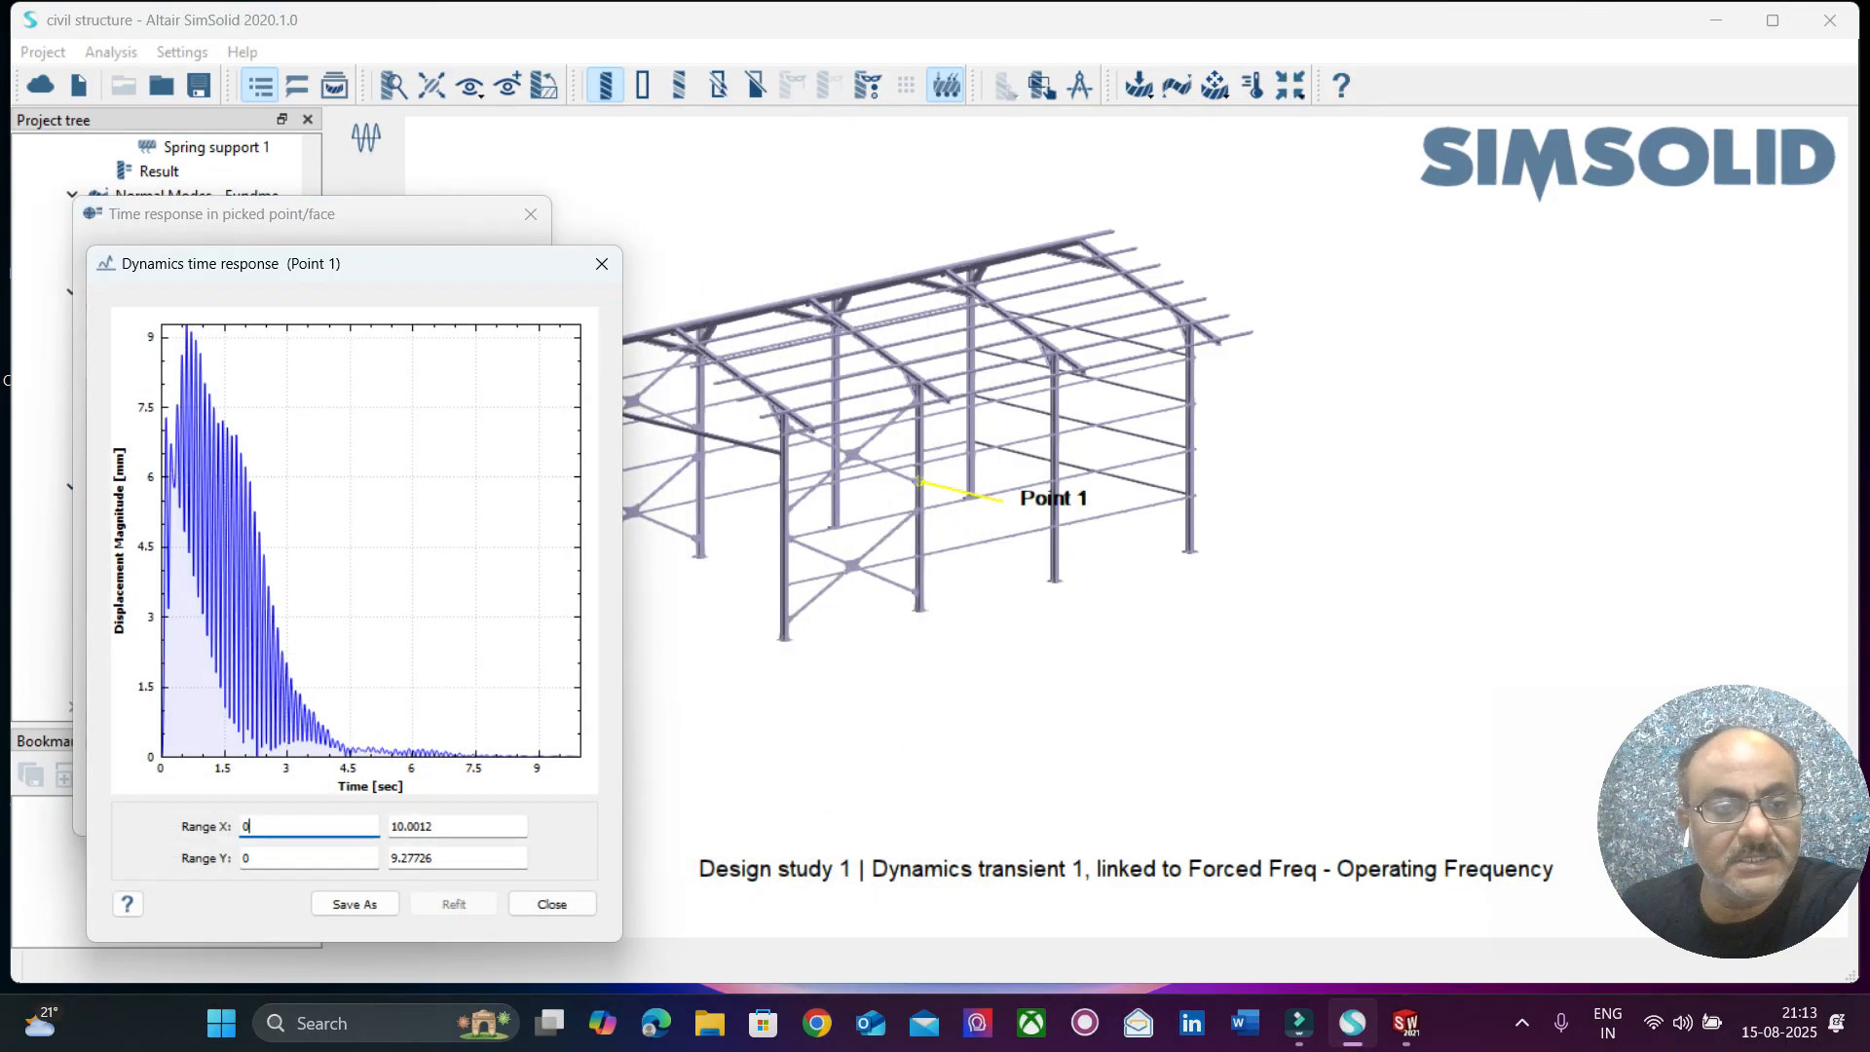
drag(350, 263, 1376, 150)
click(1627, 151)
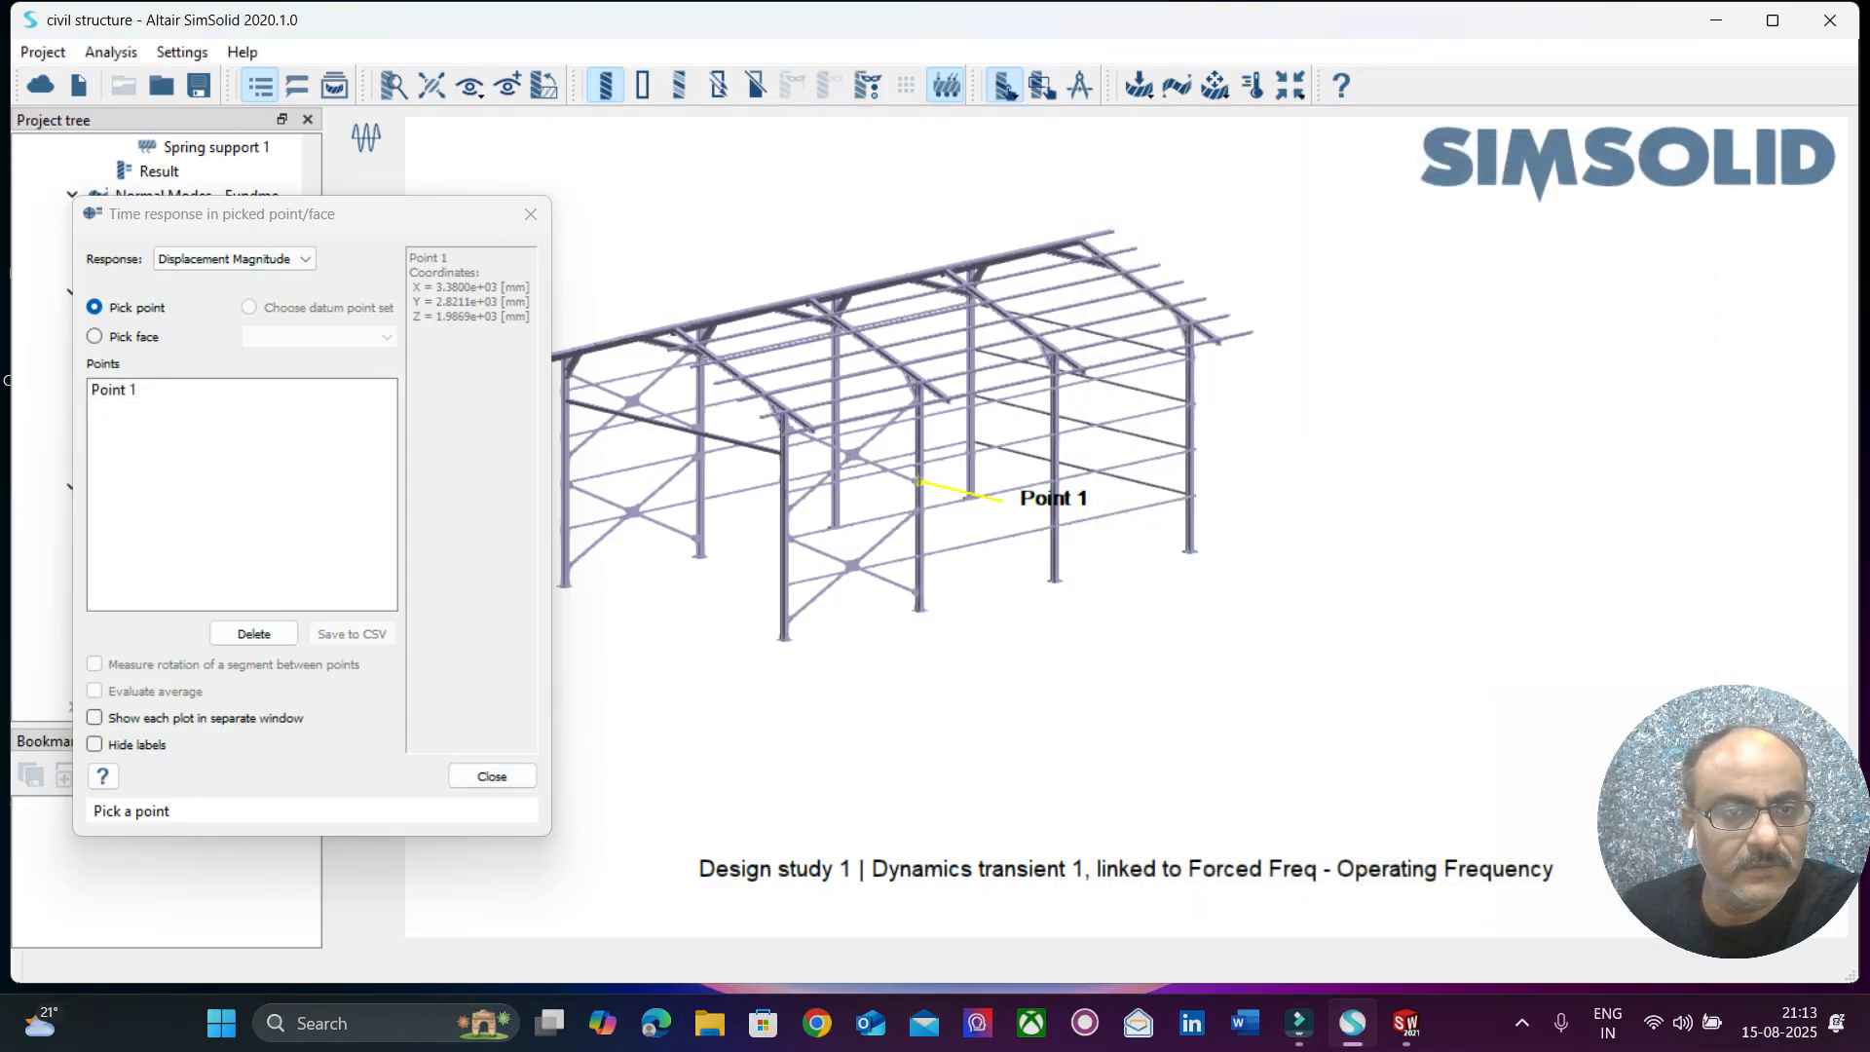
click(531, 214)
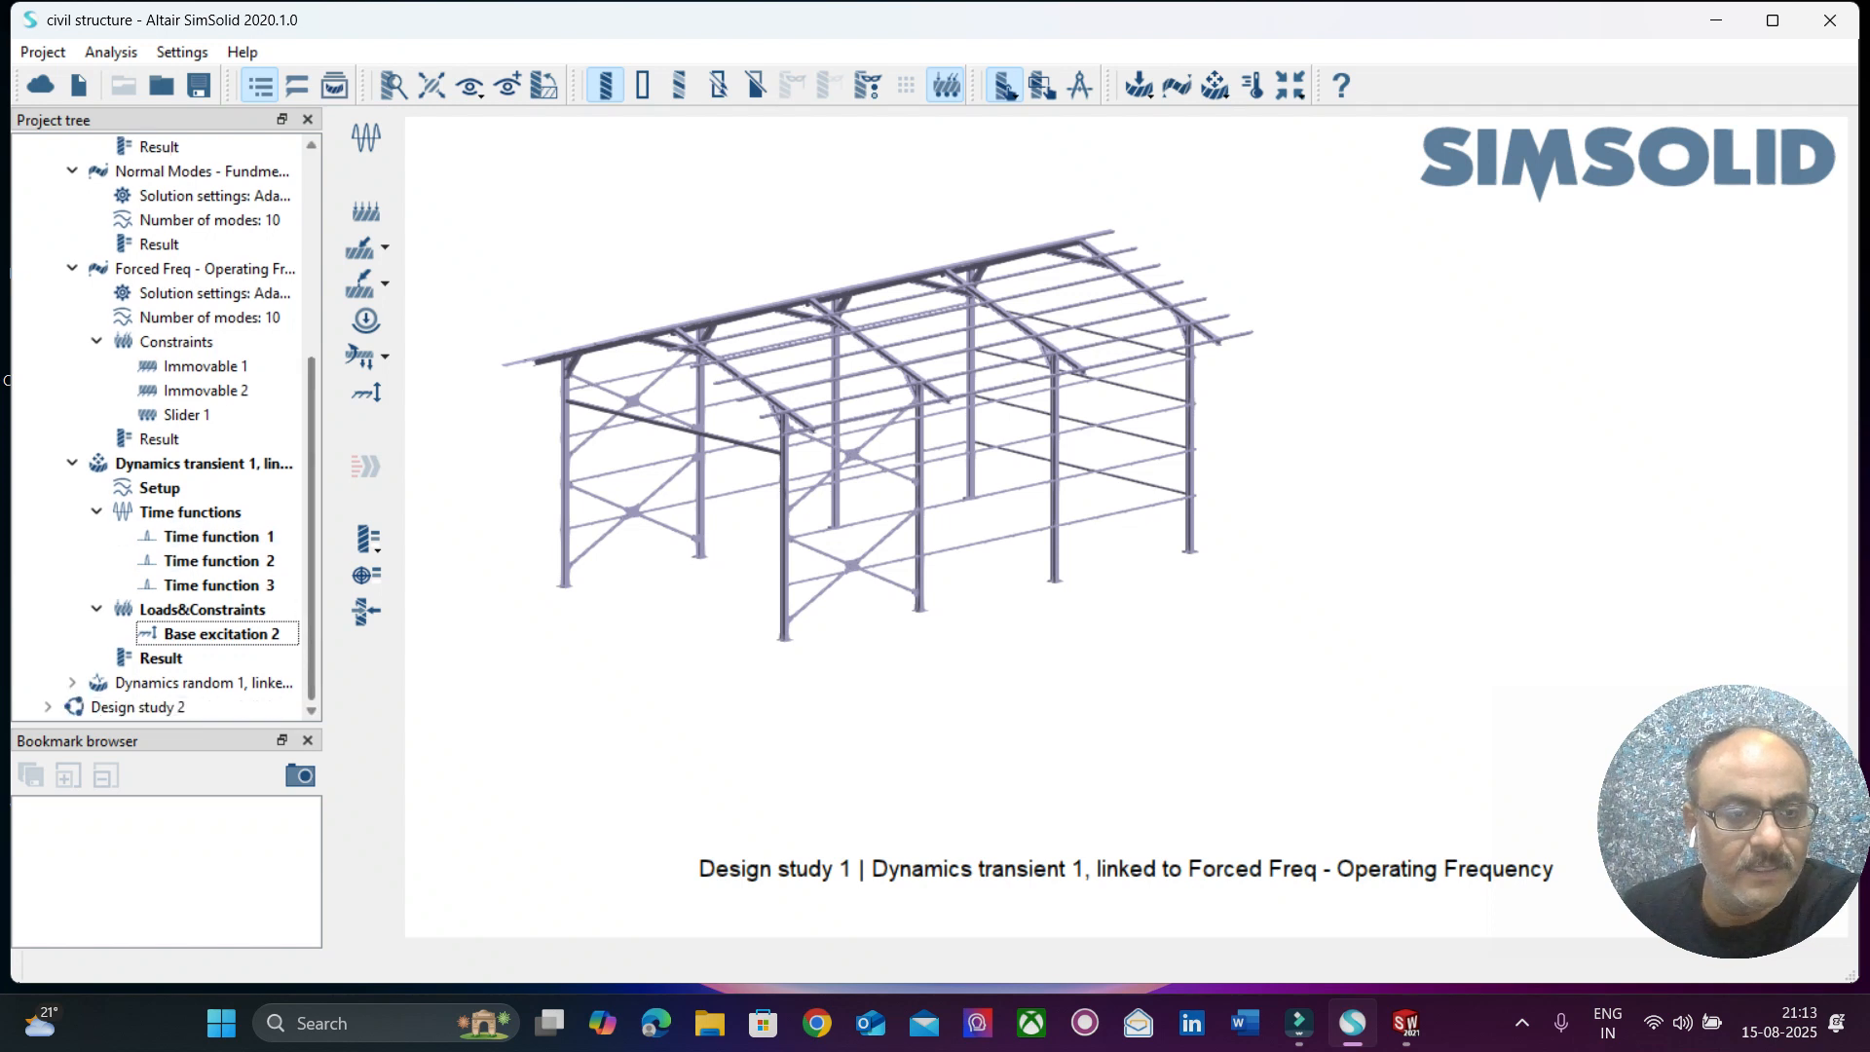
Make Dynamics random 1 the active analysis and expand it to show its setup, PSD functions, loads and results.
click(204, 683)
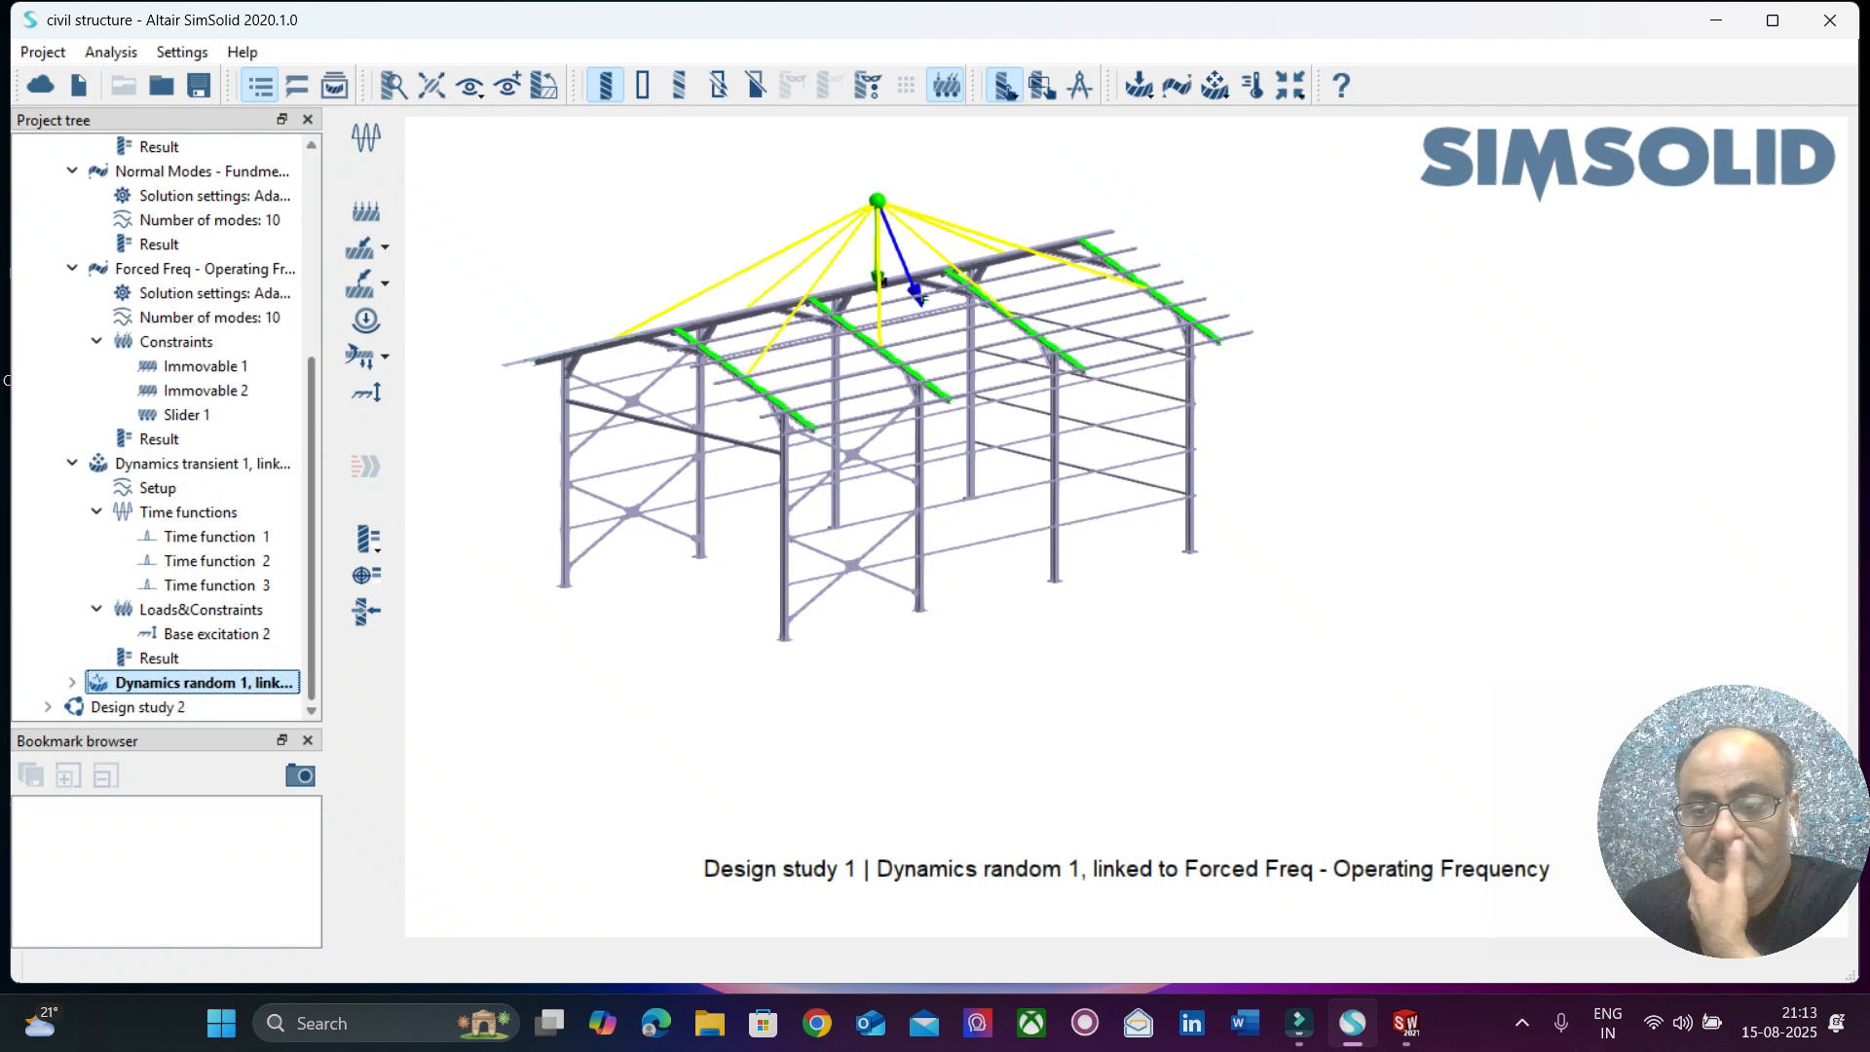
right_click(198, 683)
key(Escape)
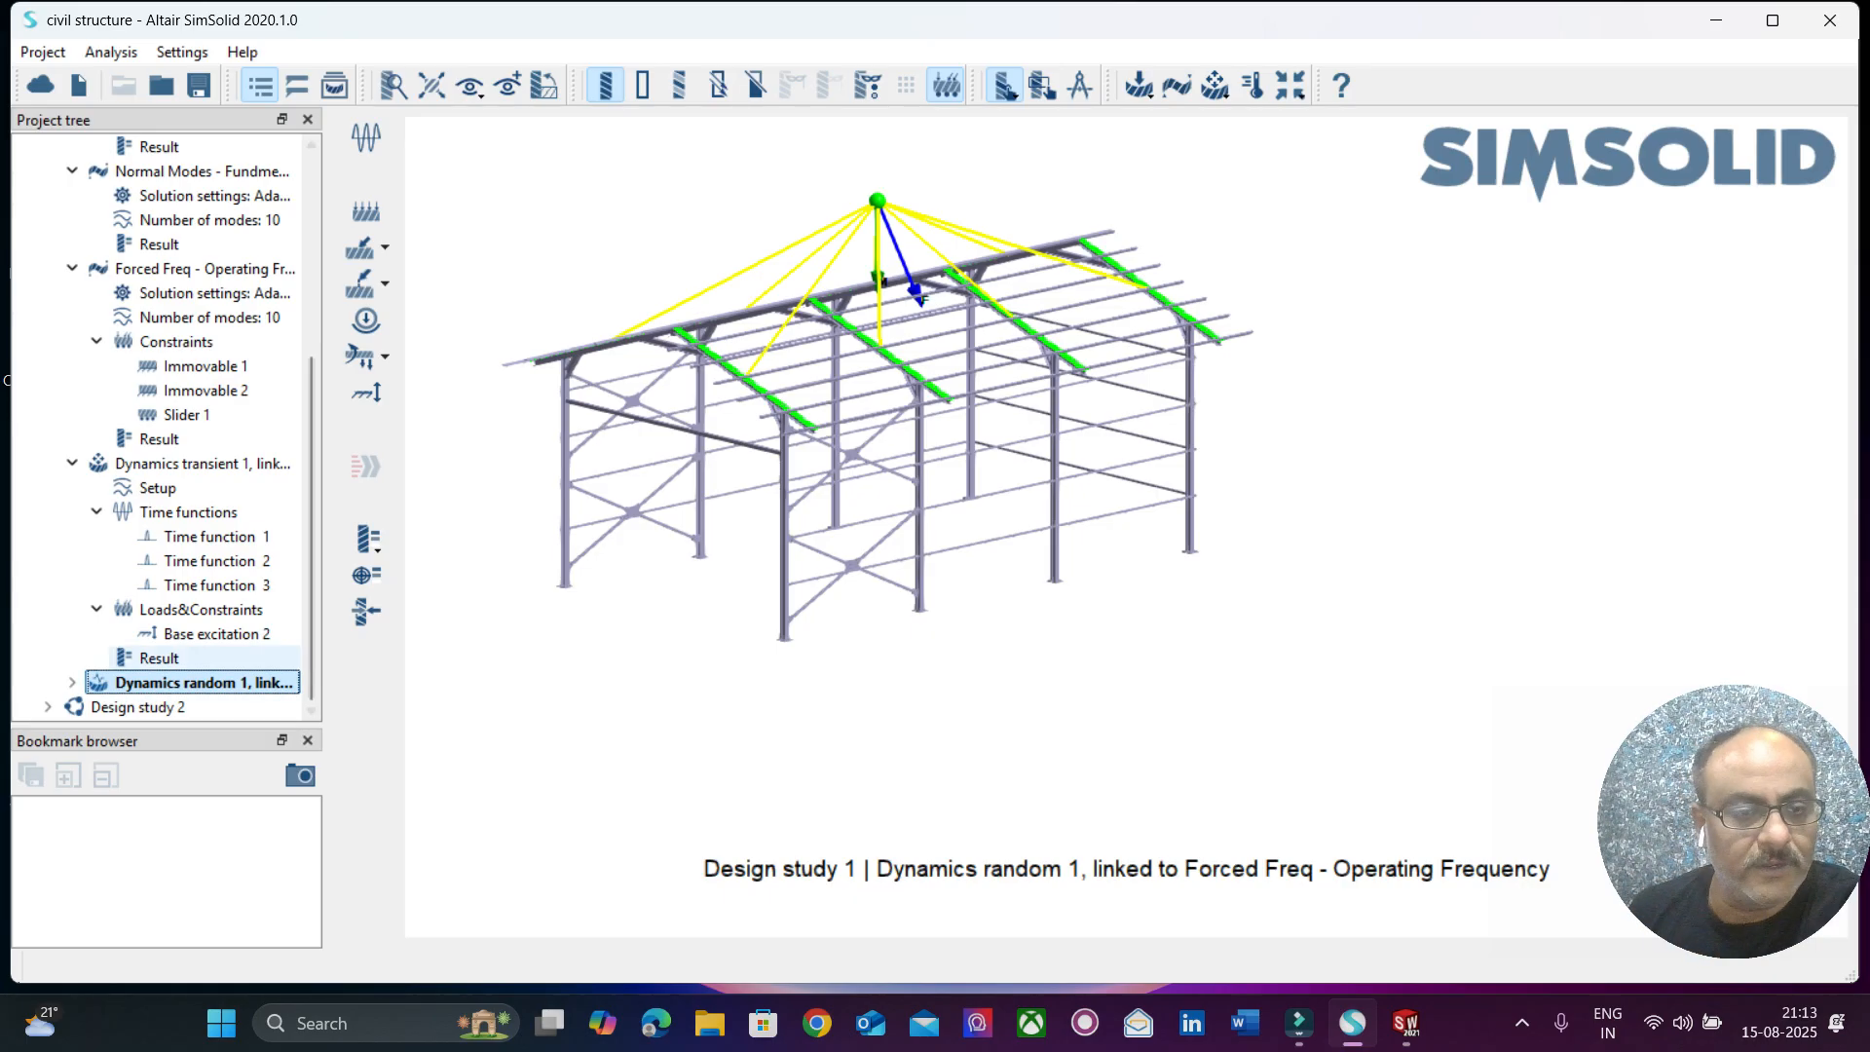
click(72, 683)
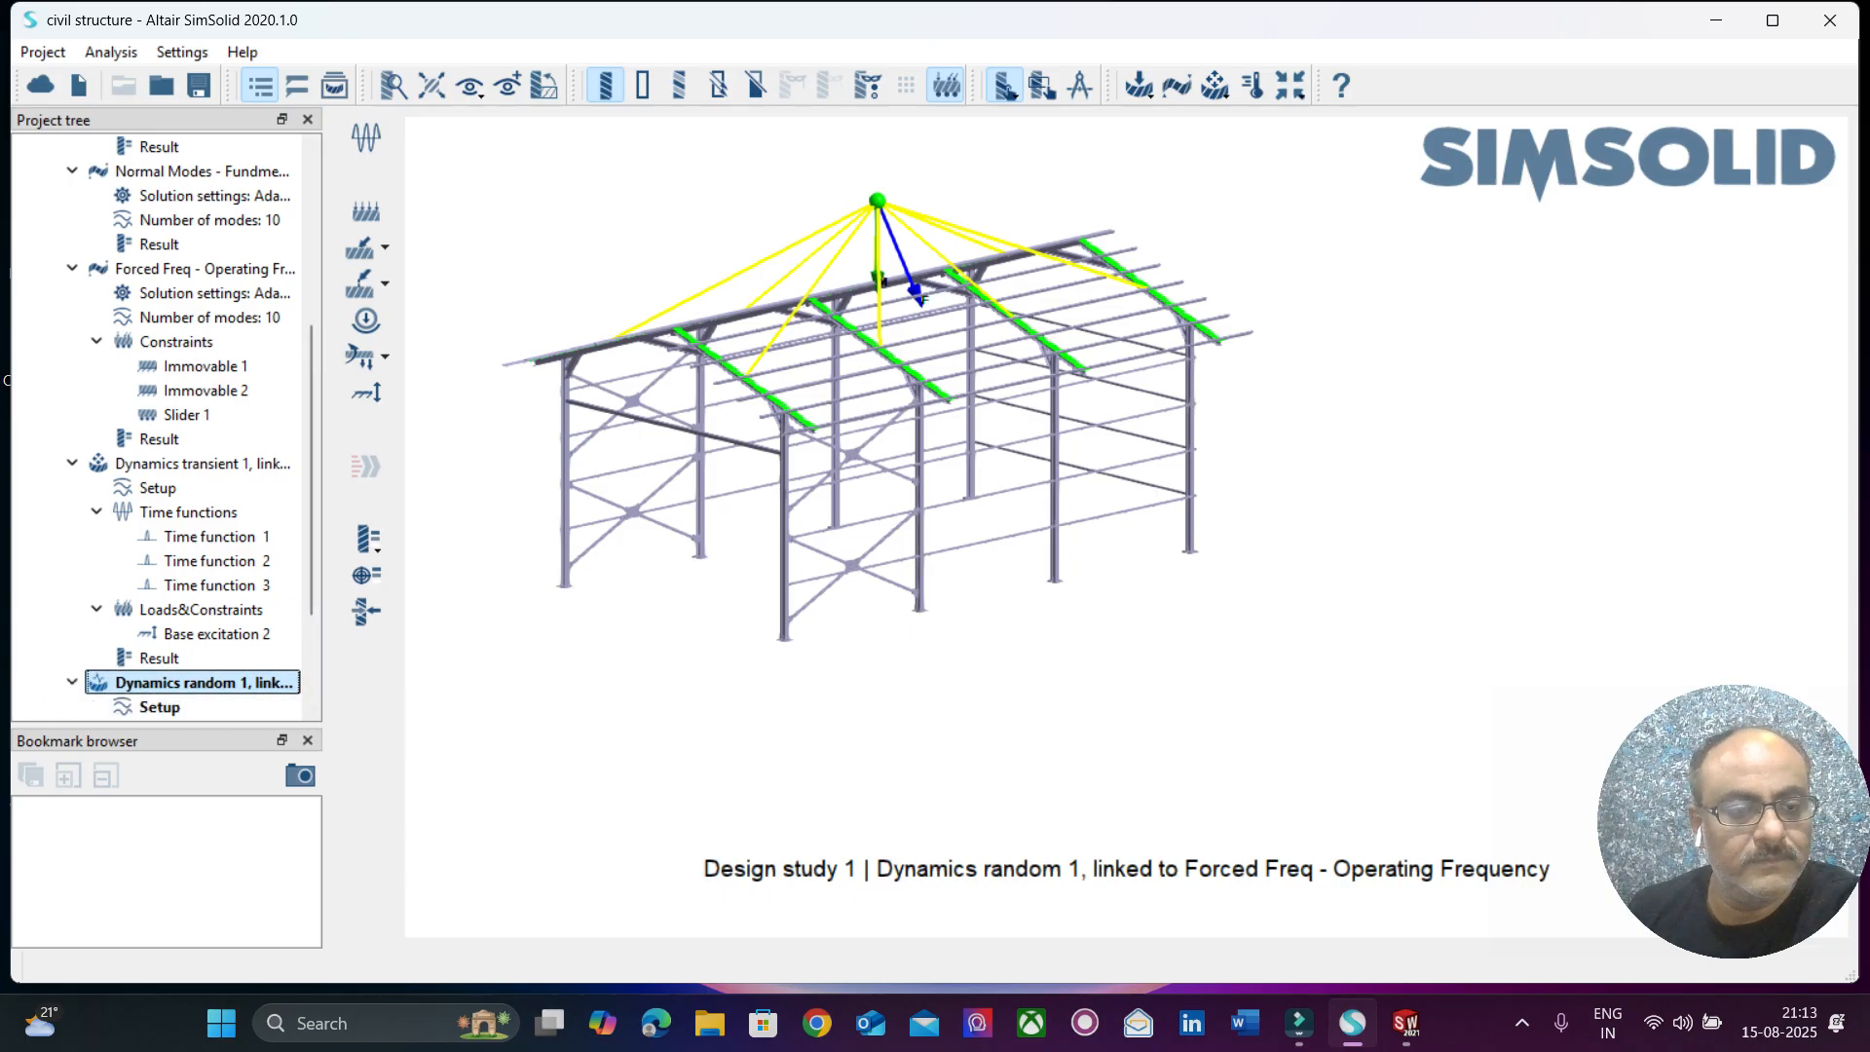
drag(312, 596, 312, 684)
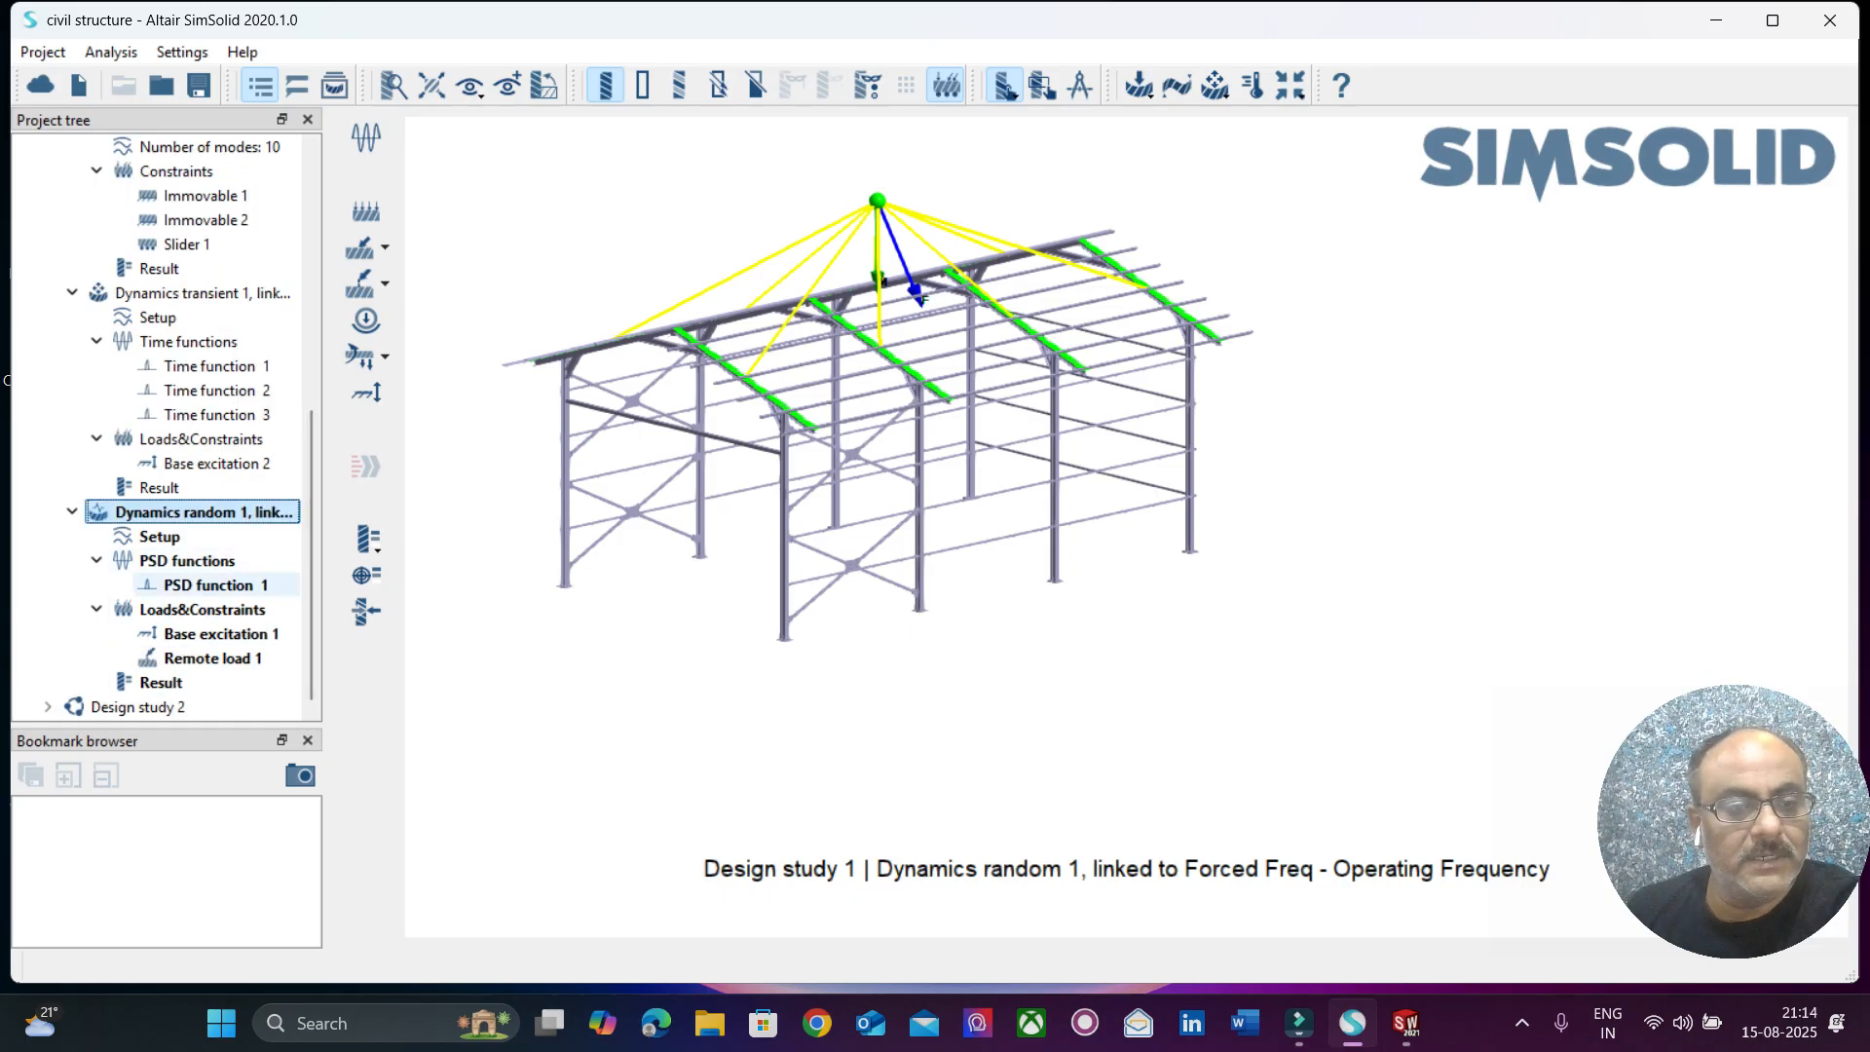
Open PSD function 1 of Dynamics random 1 for editing, examine its curve and standard frequency function parameters, and close the dialogs.
click(195, 585)
right_click(225, 585)
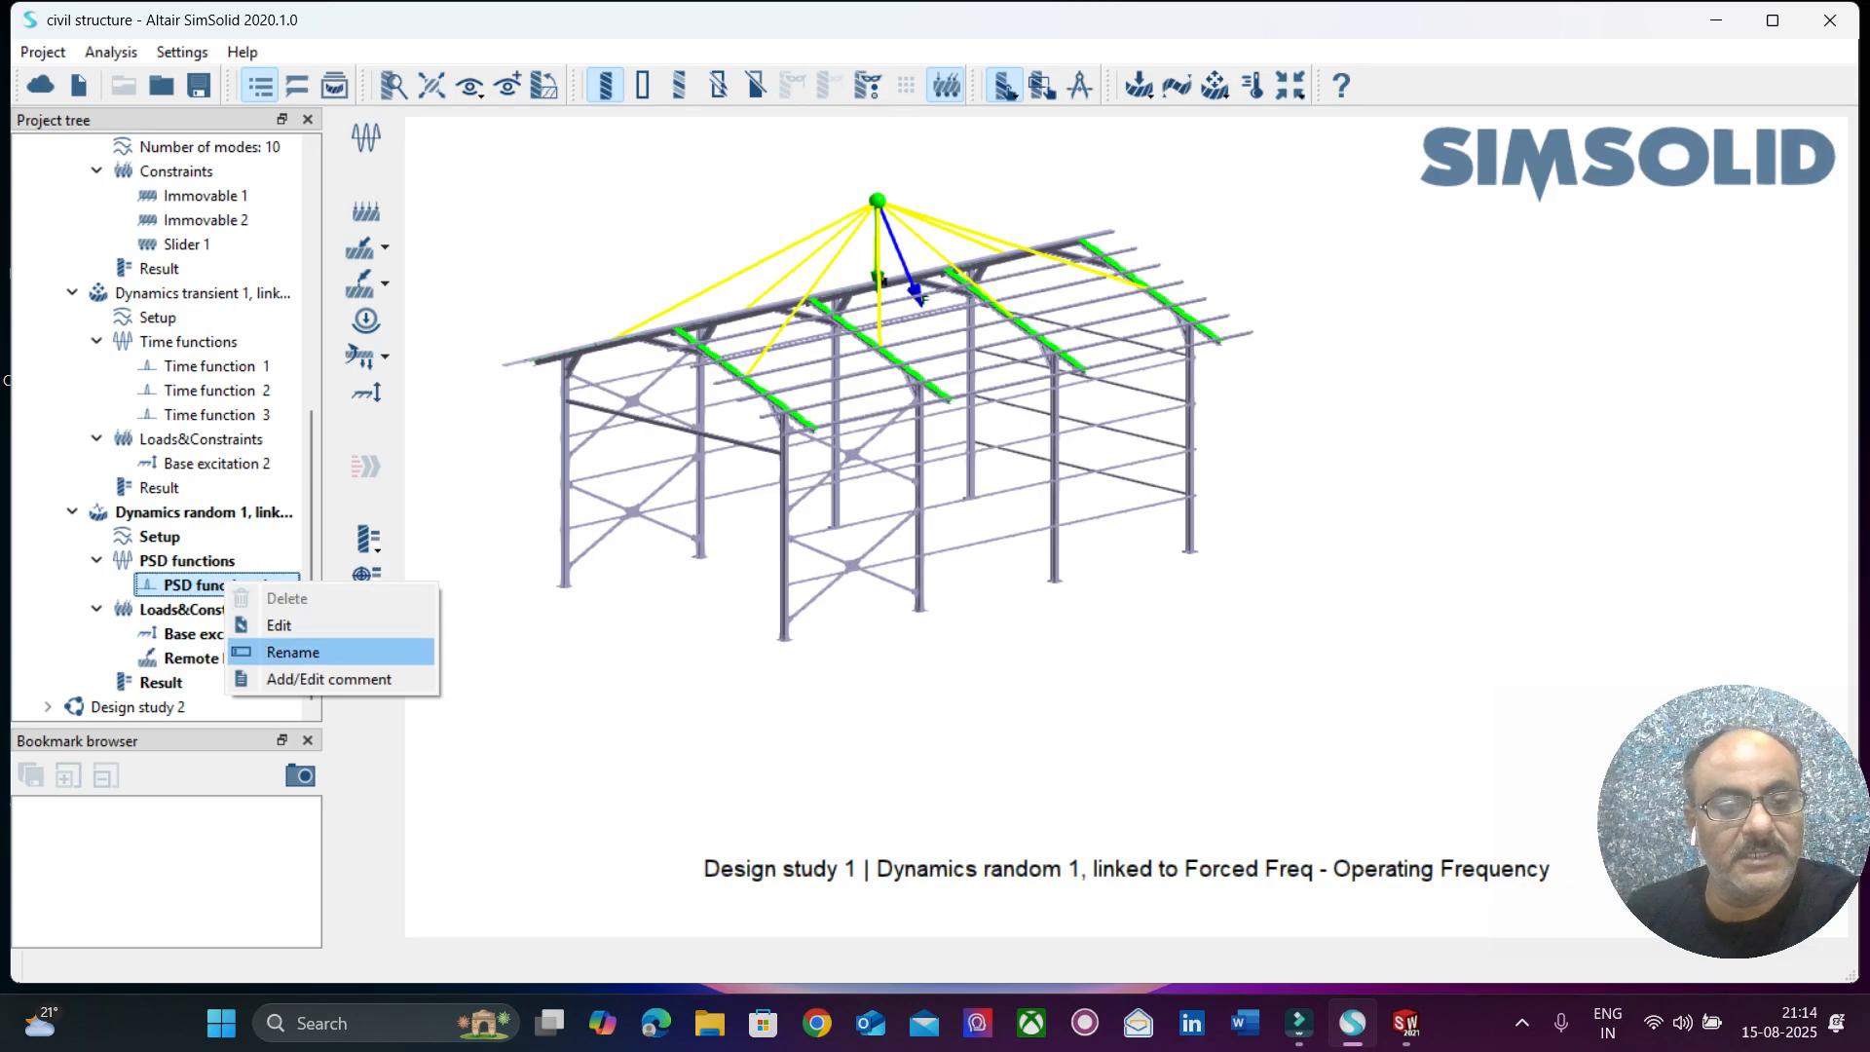
click(278, 625)
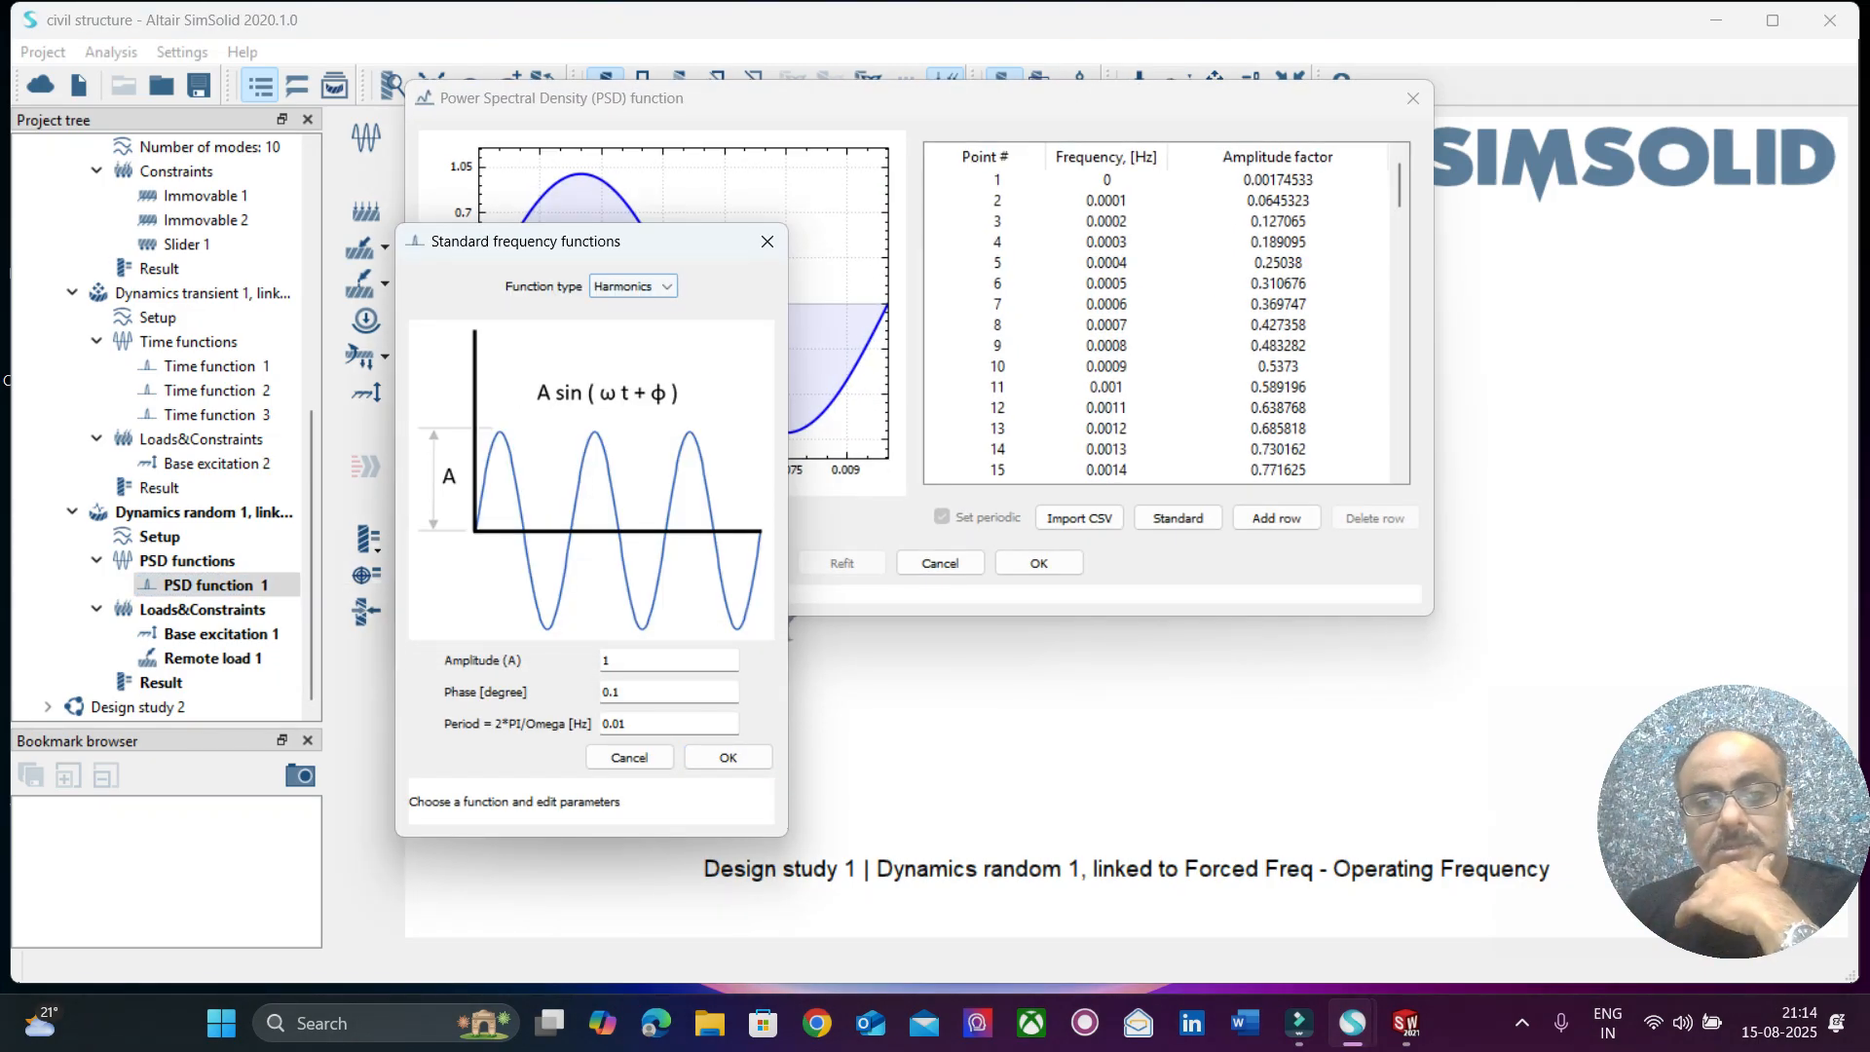
drag(585, 240, 333, 194)
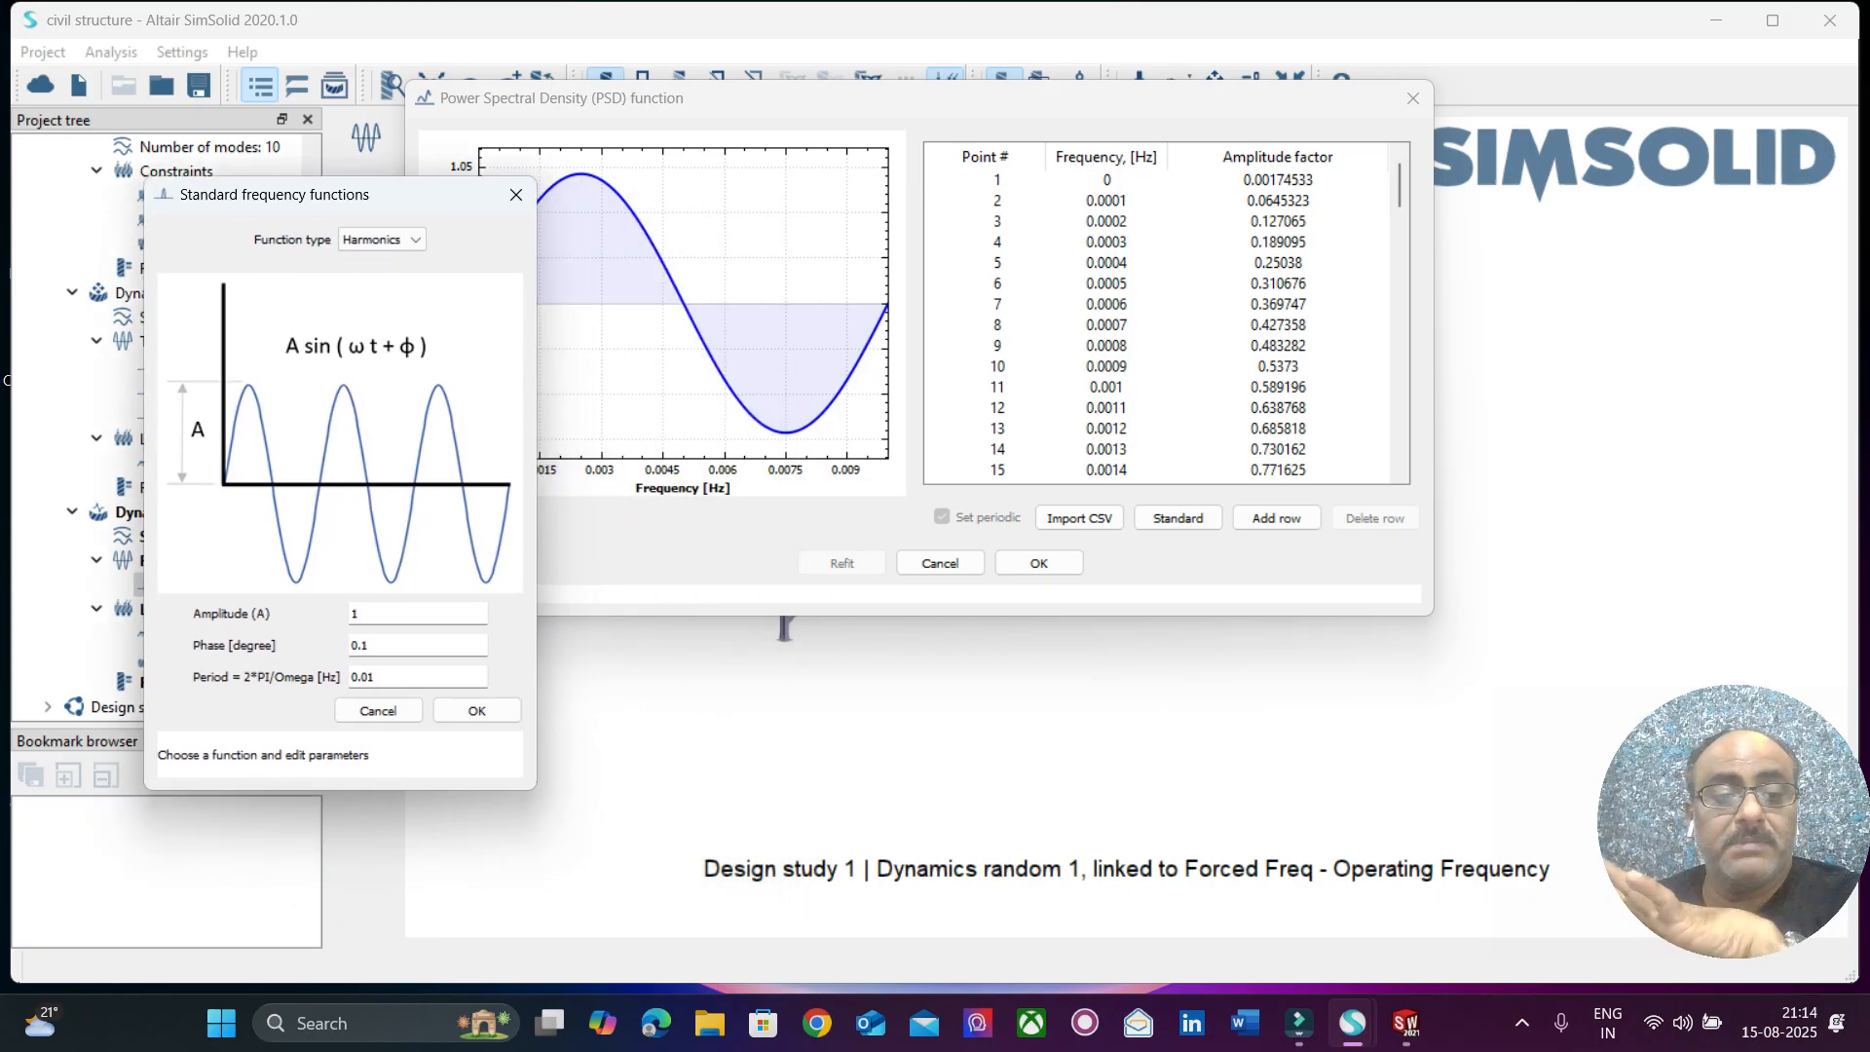
click(476, 710)
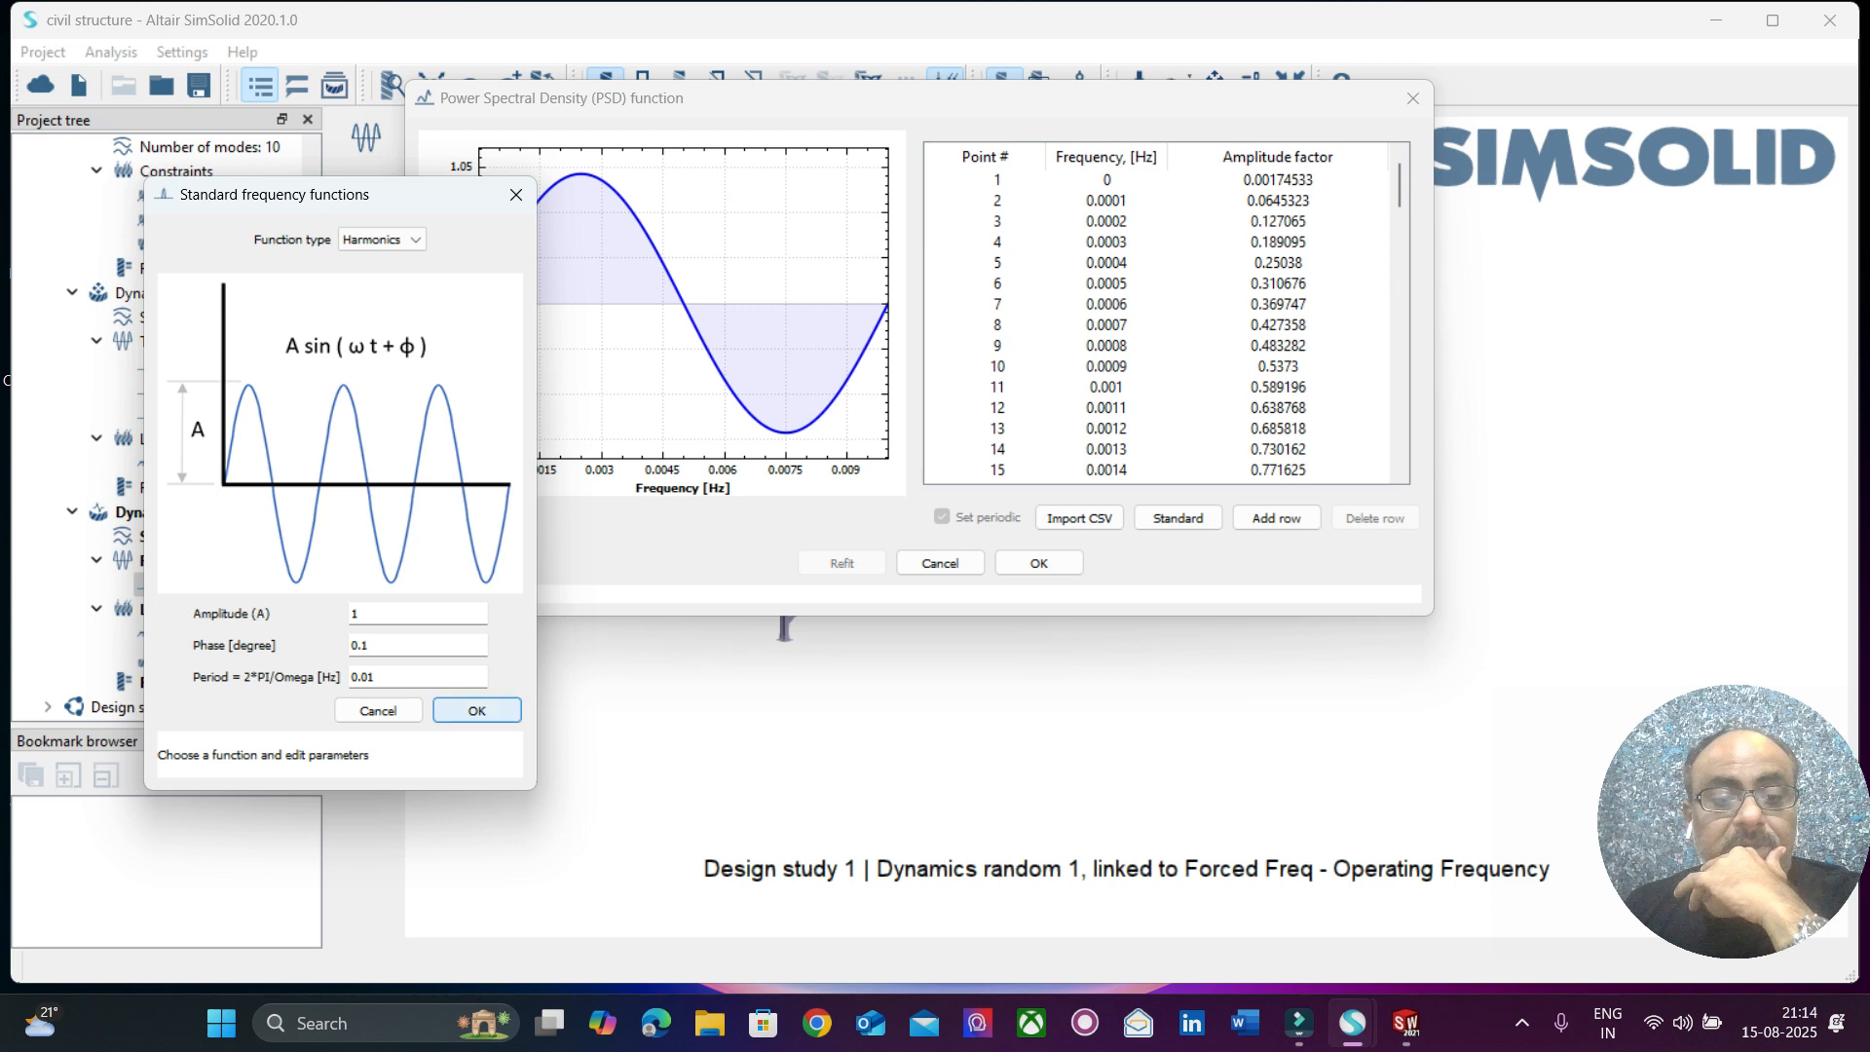
click(1412, 98)
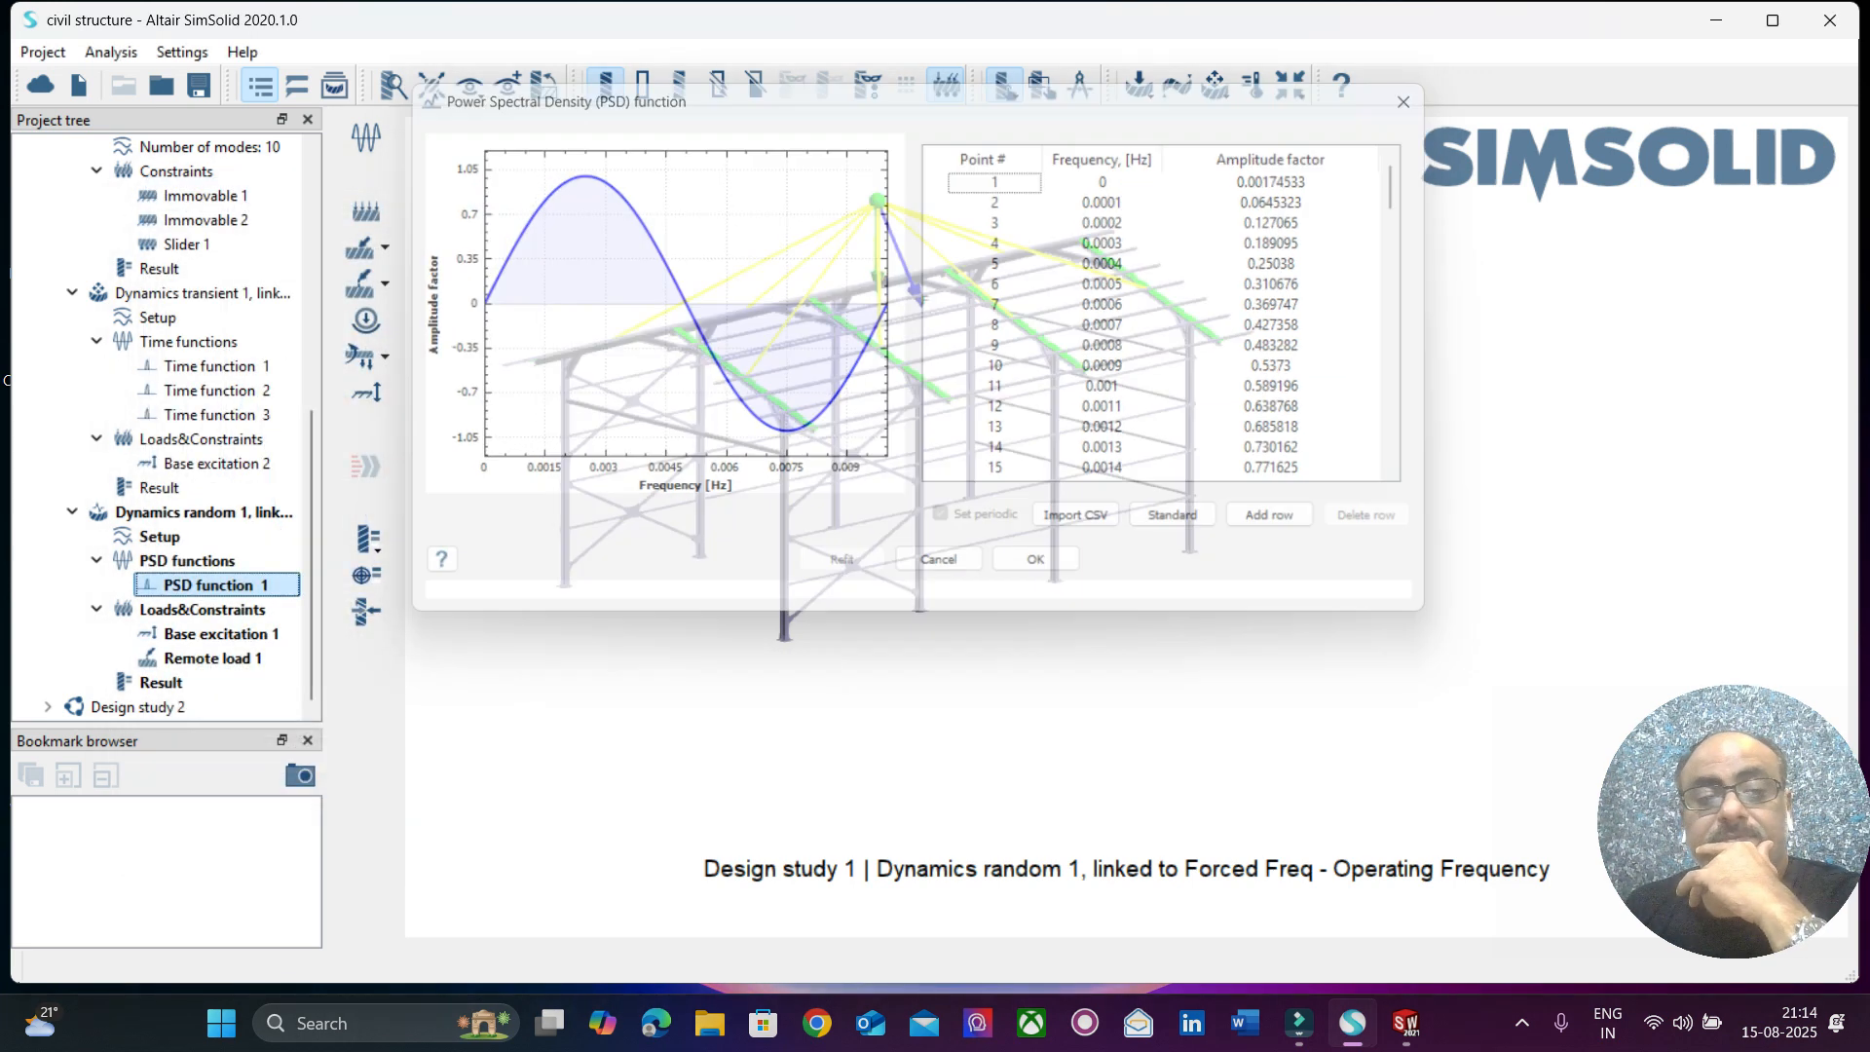
Open Base excitation 1 of Dynamics random 1, examine its excitation type, amplitude, direction and PSD function, and close it.
click(205, 633)
right_click(216, 633)
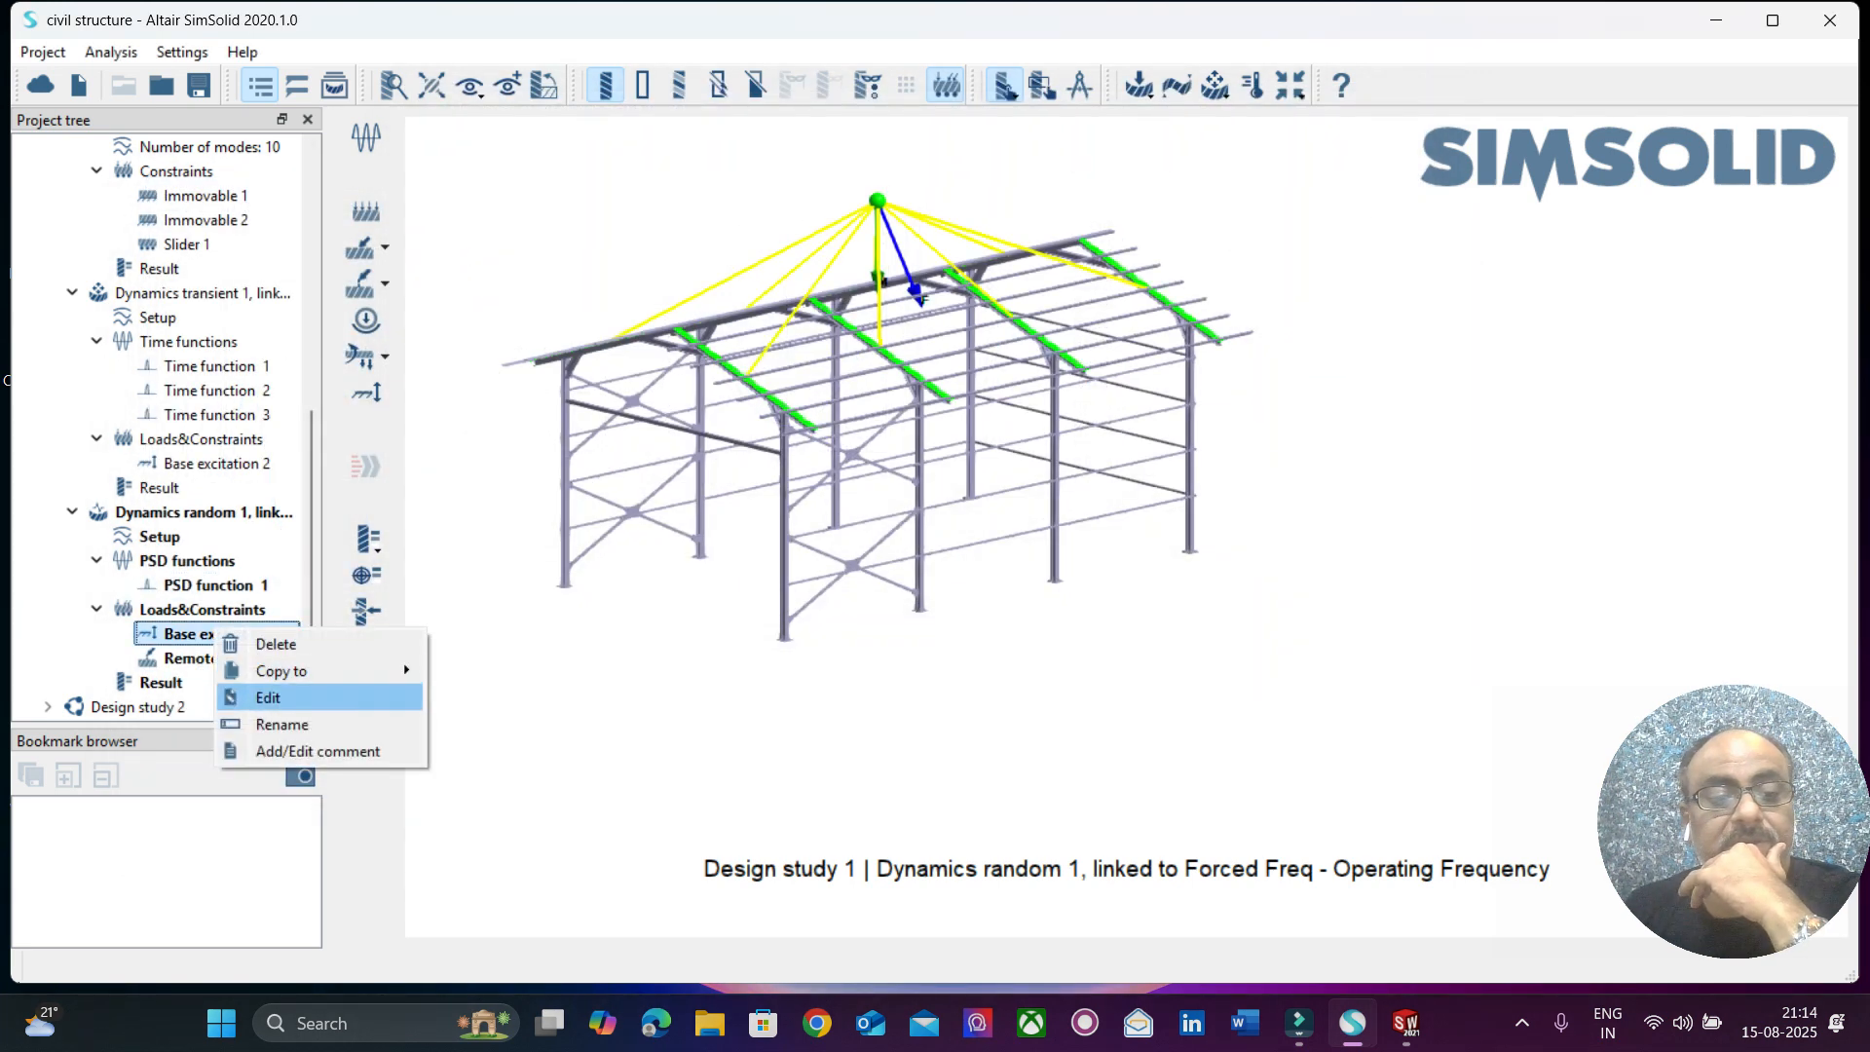
click(268, 697)
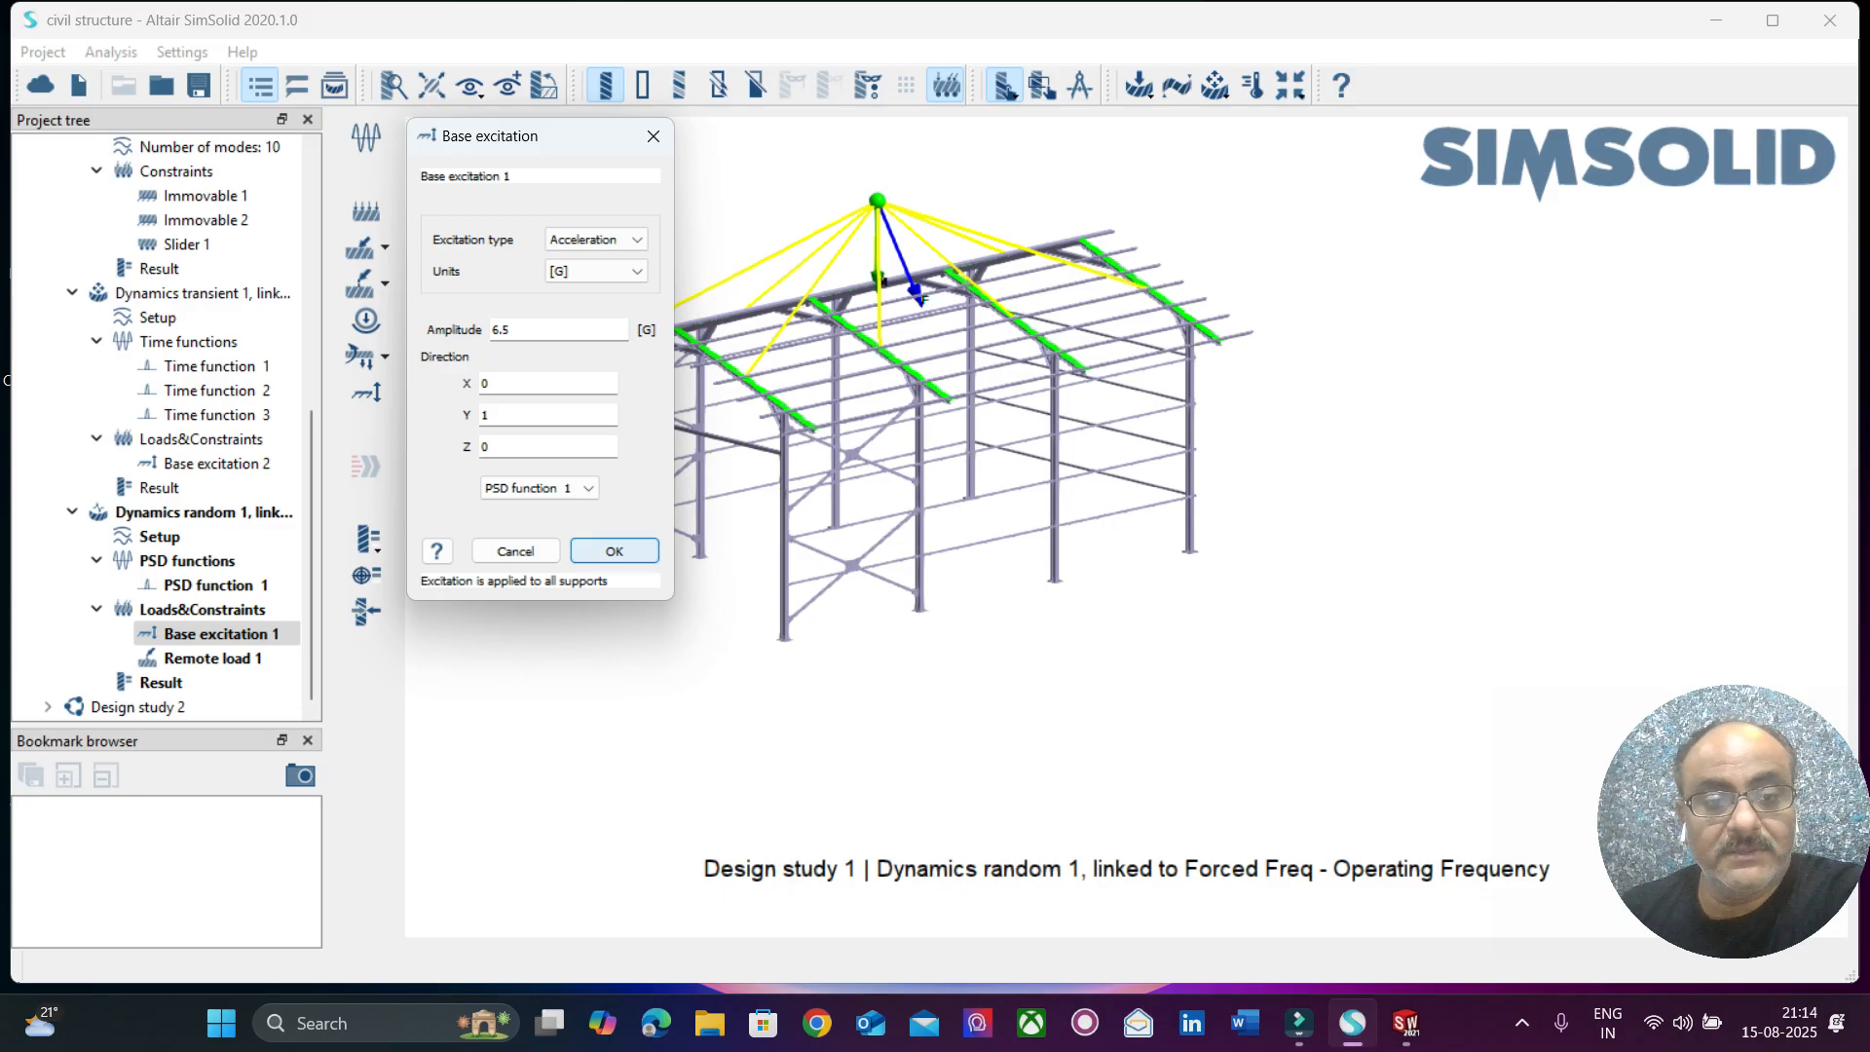
click(614, 551)
Open Remote load 1 of Dynamics random 1, examine its faces, remote point, forces, moments and PSD function, and close it.
click(212, 658)
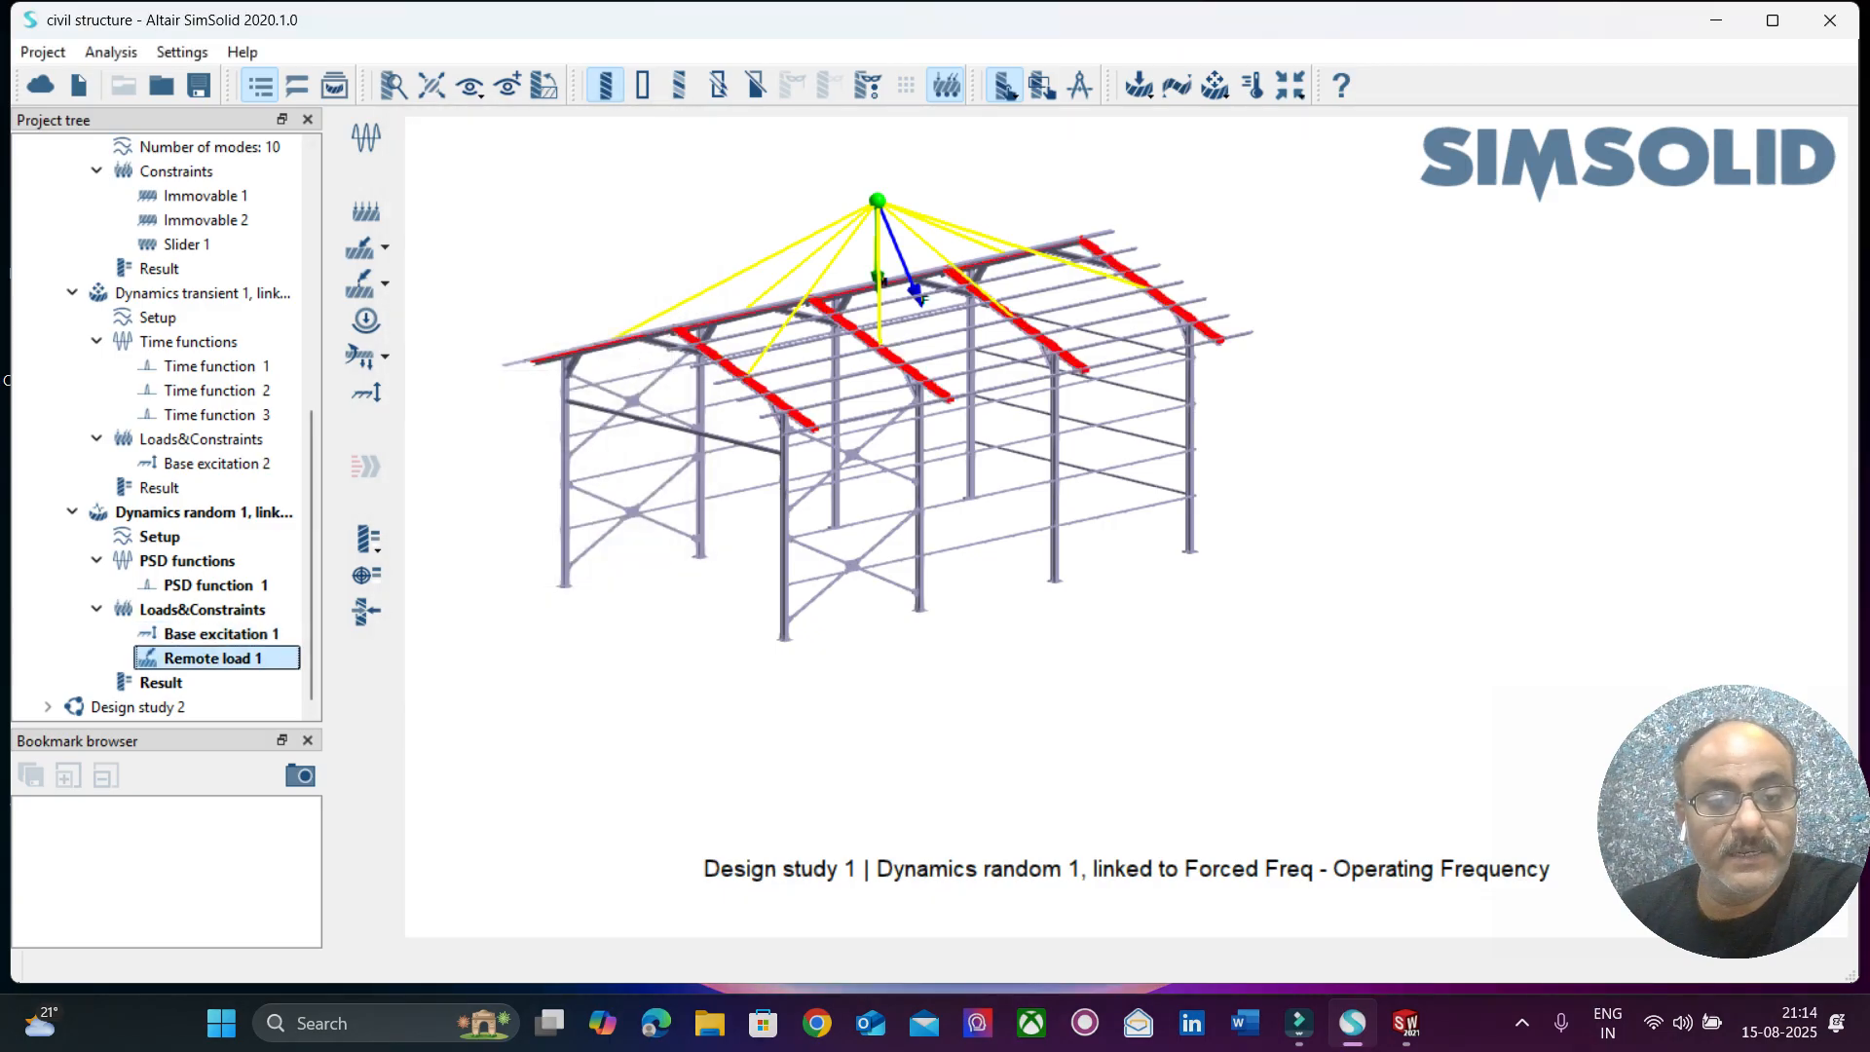
right_click(255, 658)
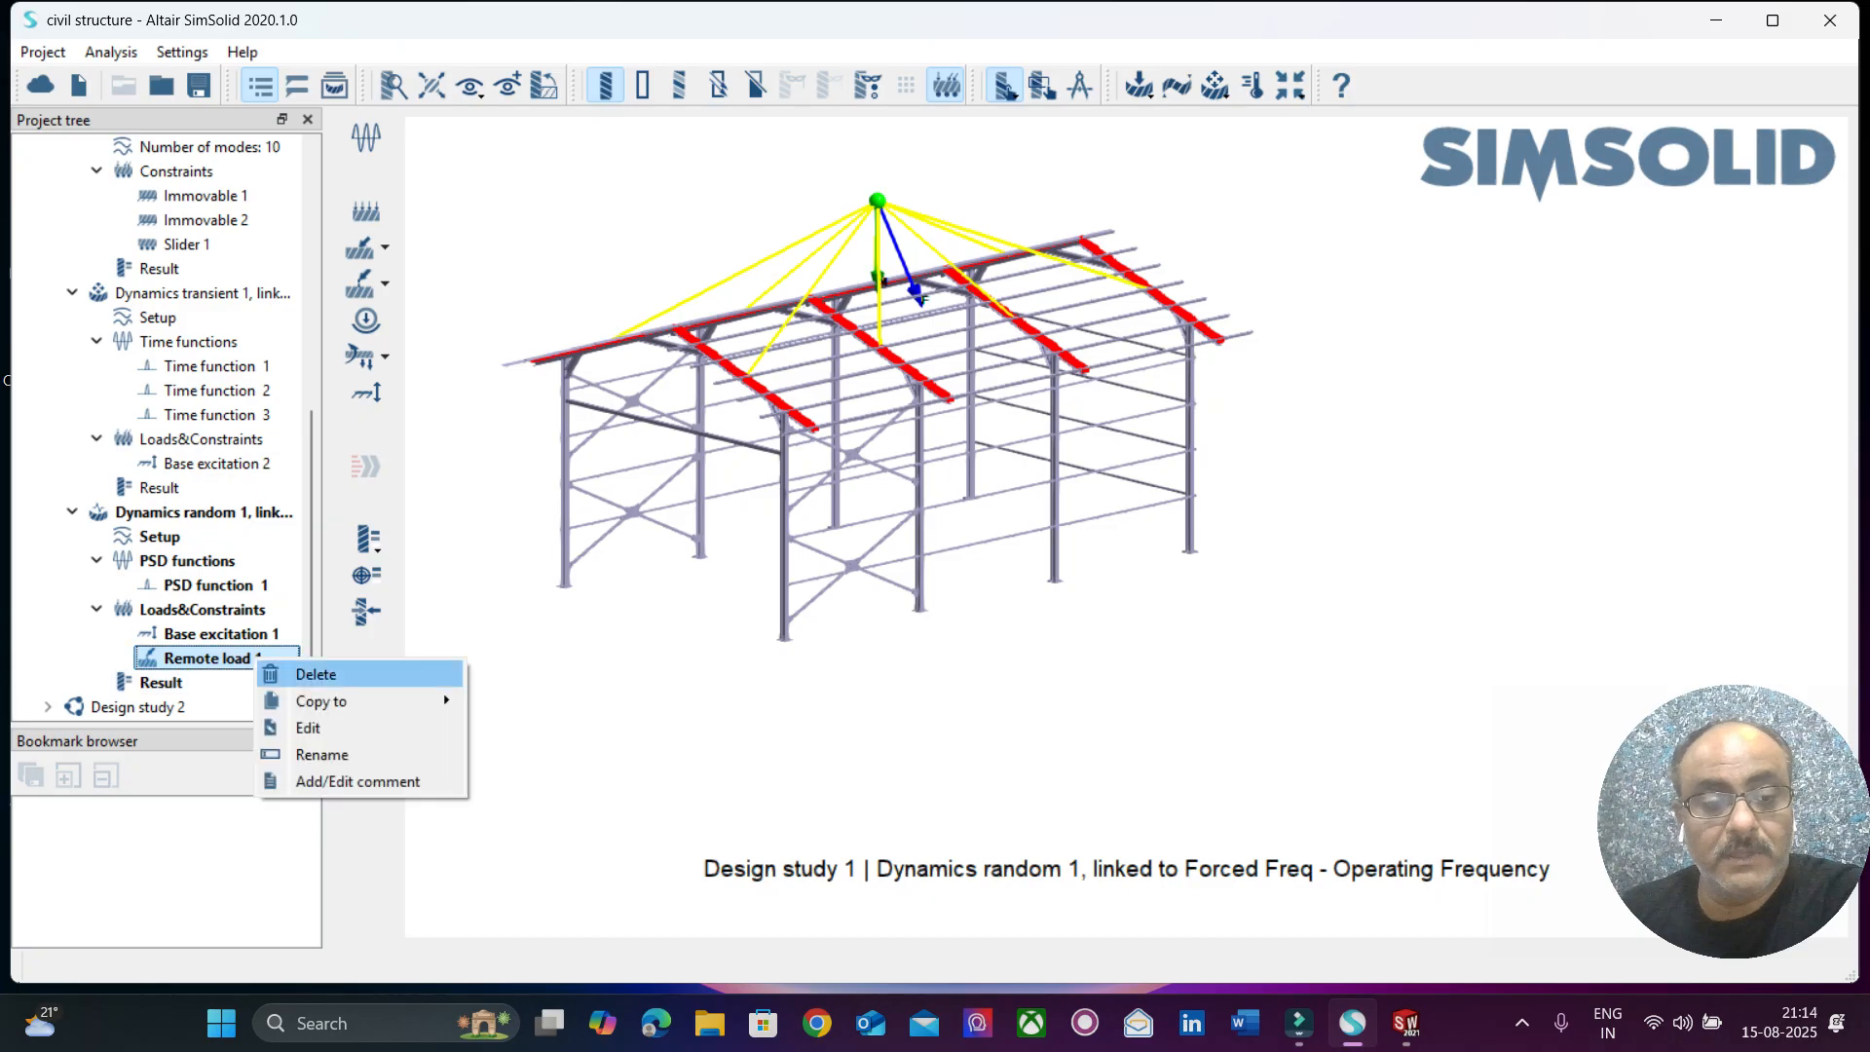
click(308, 727)
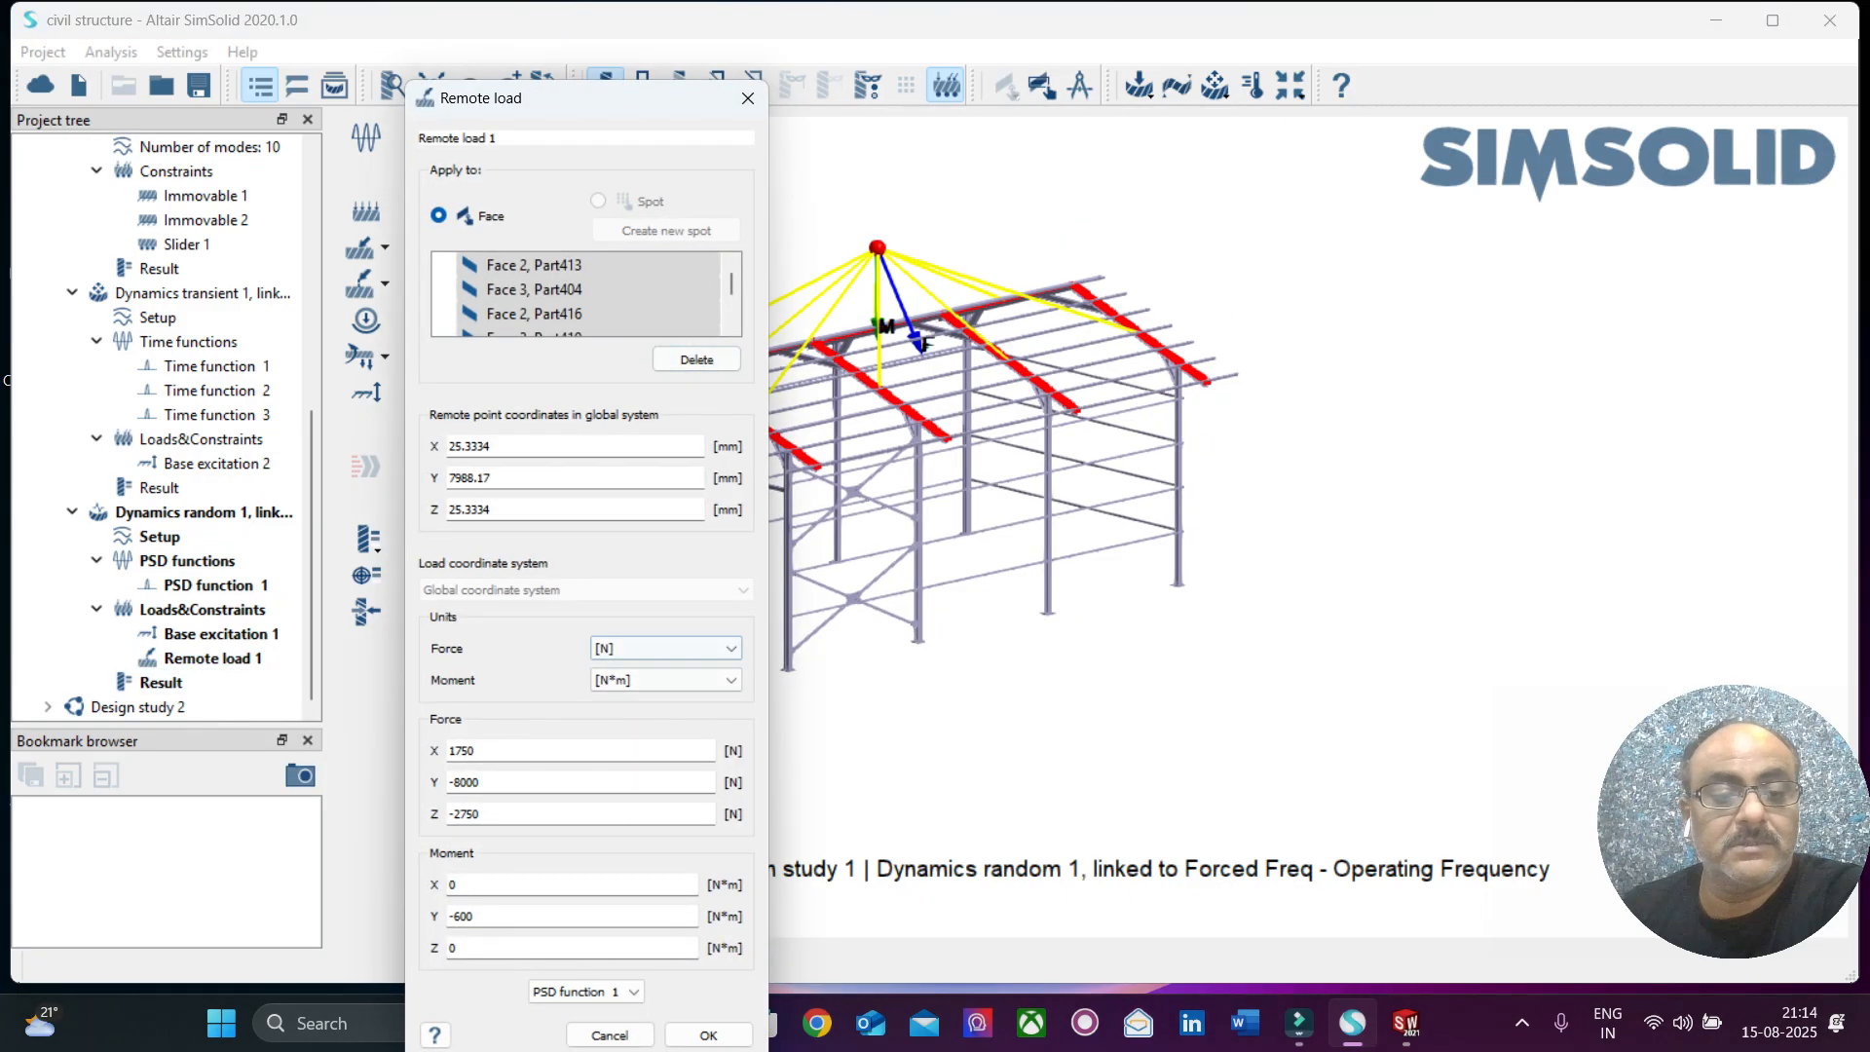
click(747, 99)
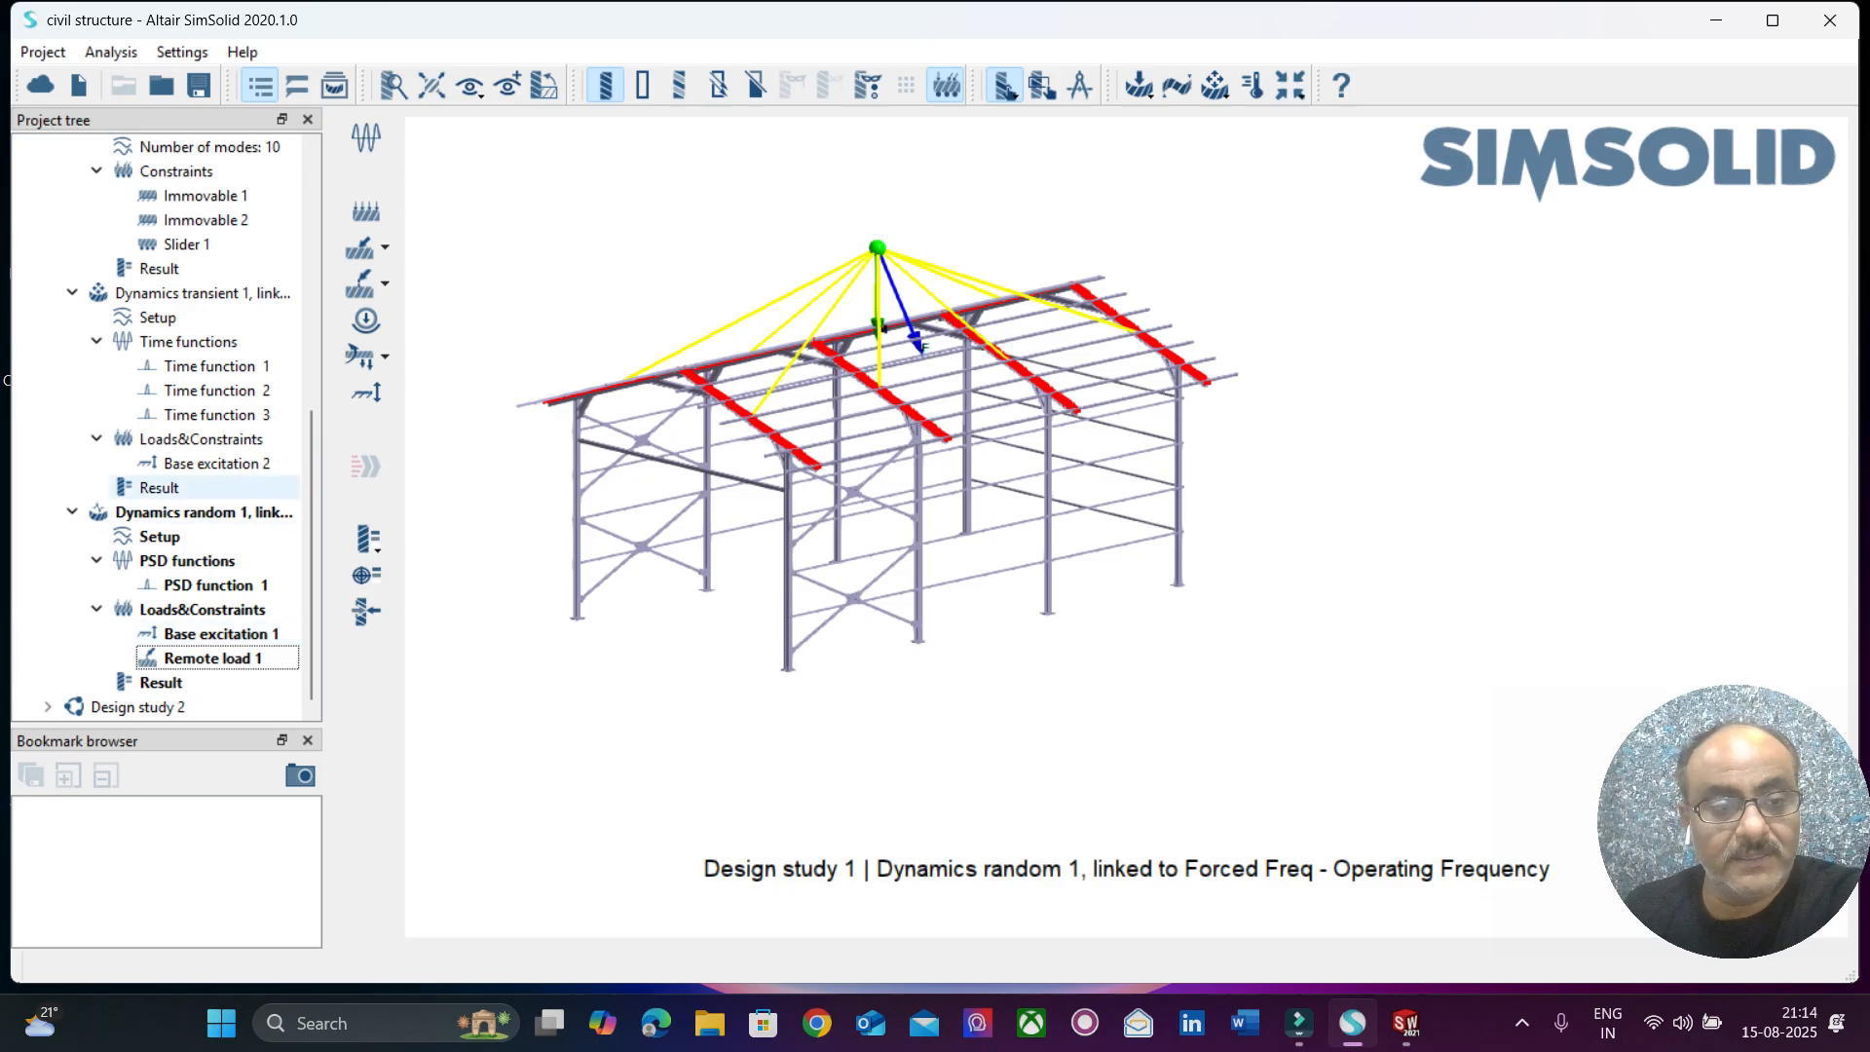
Display the displacement magnitude PSD contour for Dynamics random 1 and animate the random response through the frequency range.
right_click(166, 513)
click(394, 635)
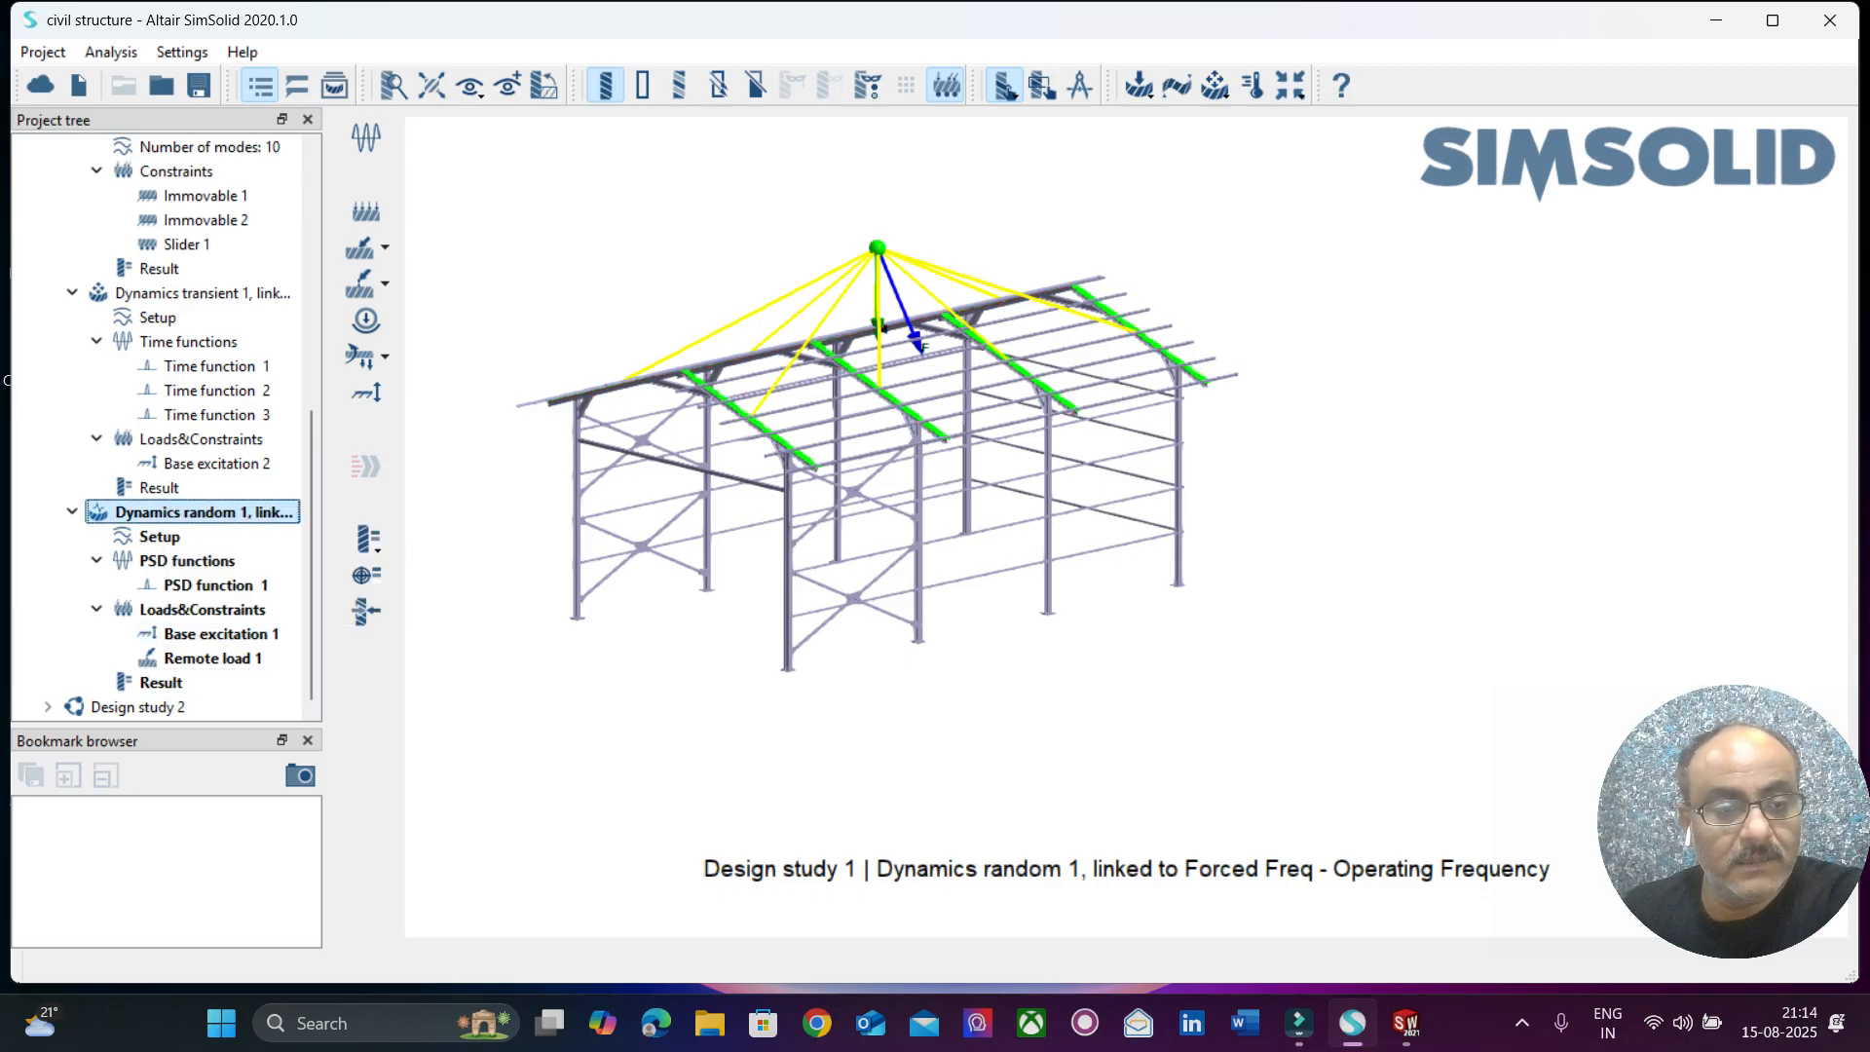
click(182, 683)
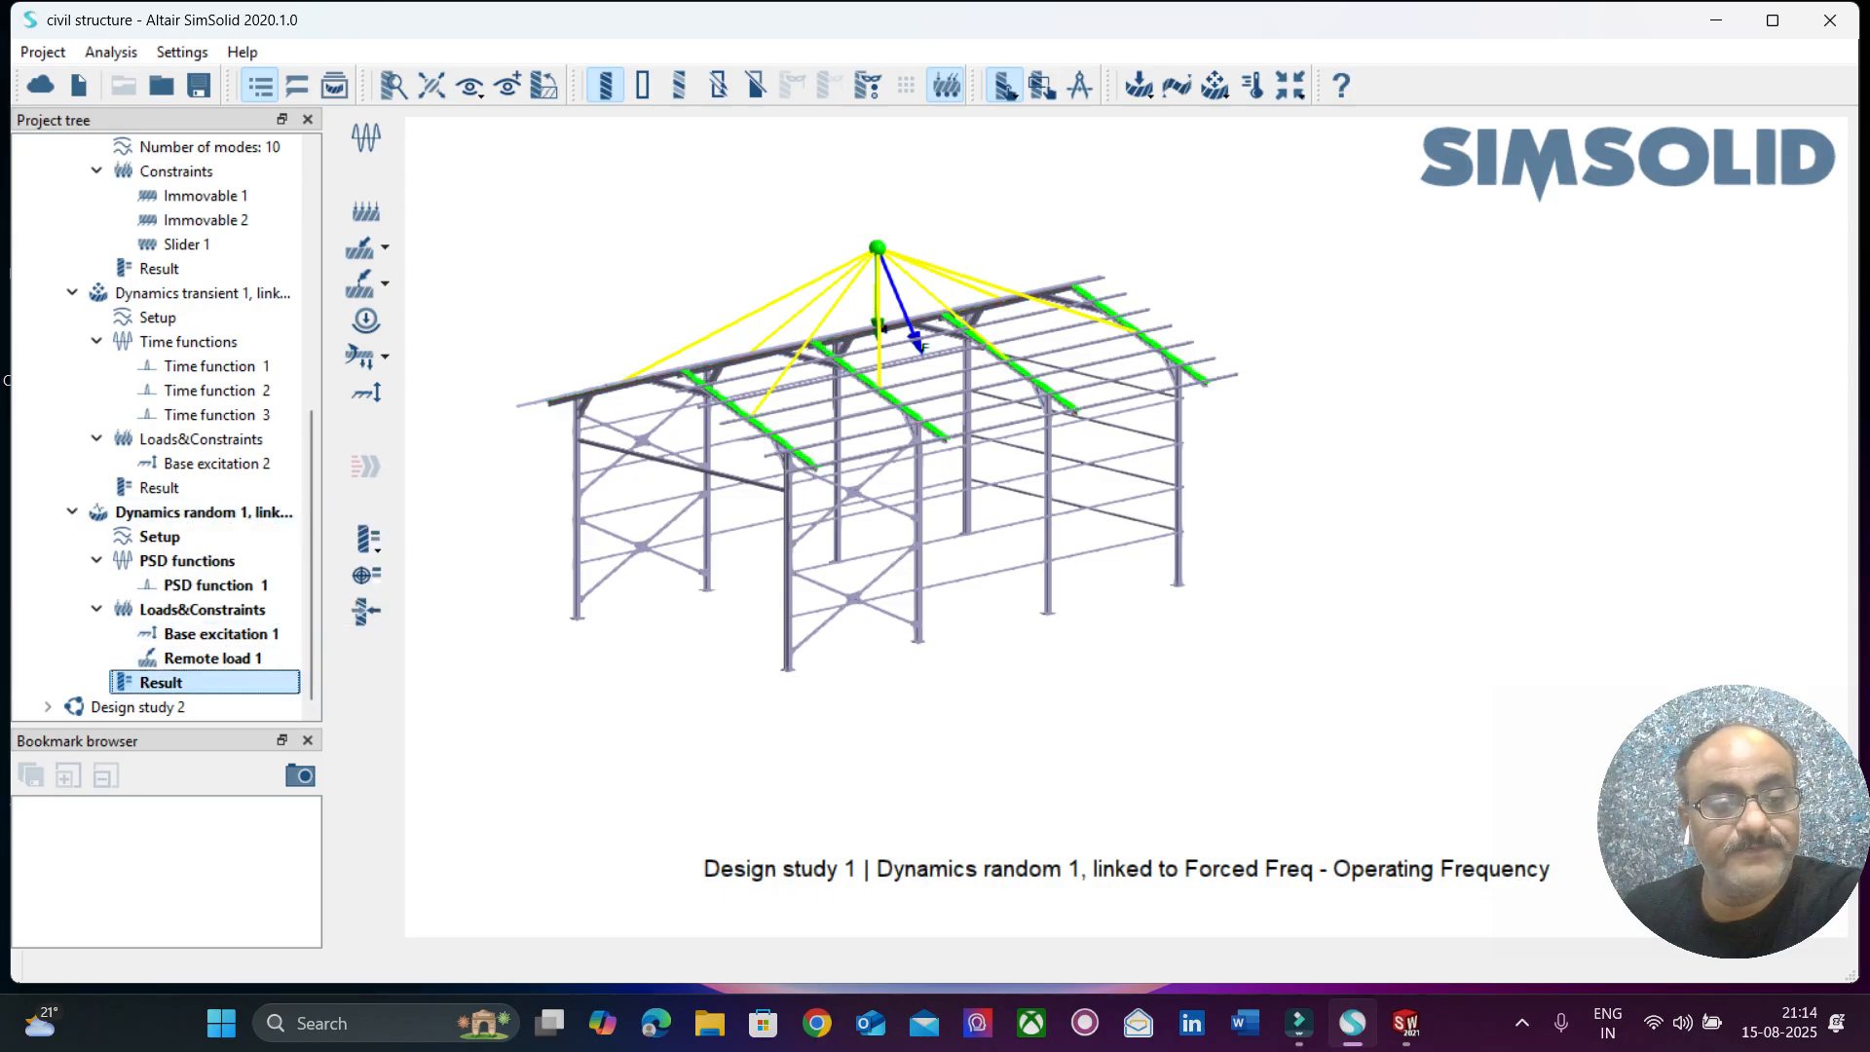
click(370, 541)
click(501, 535)
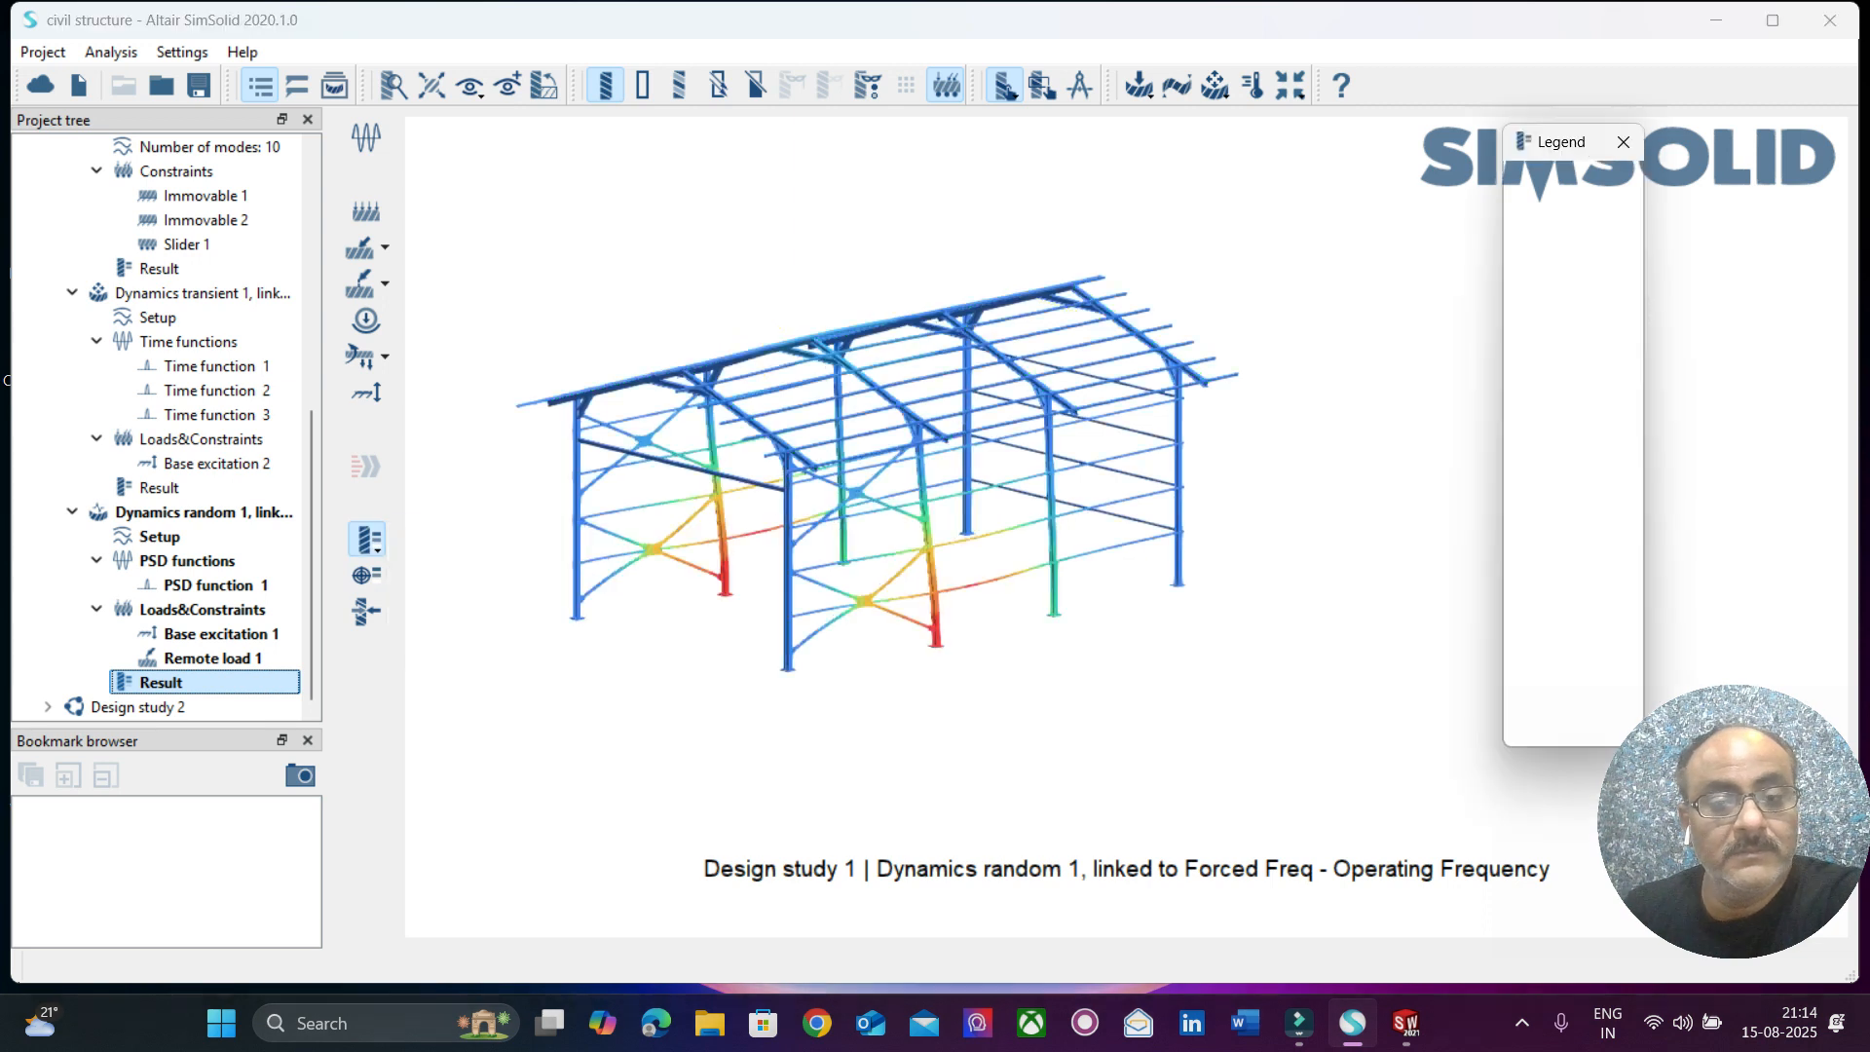
drag(850, 179, 313, 92)
click(283, 215)
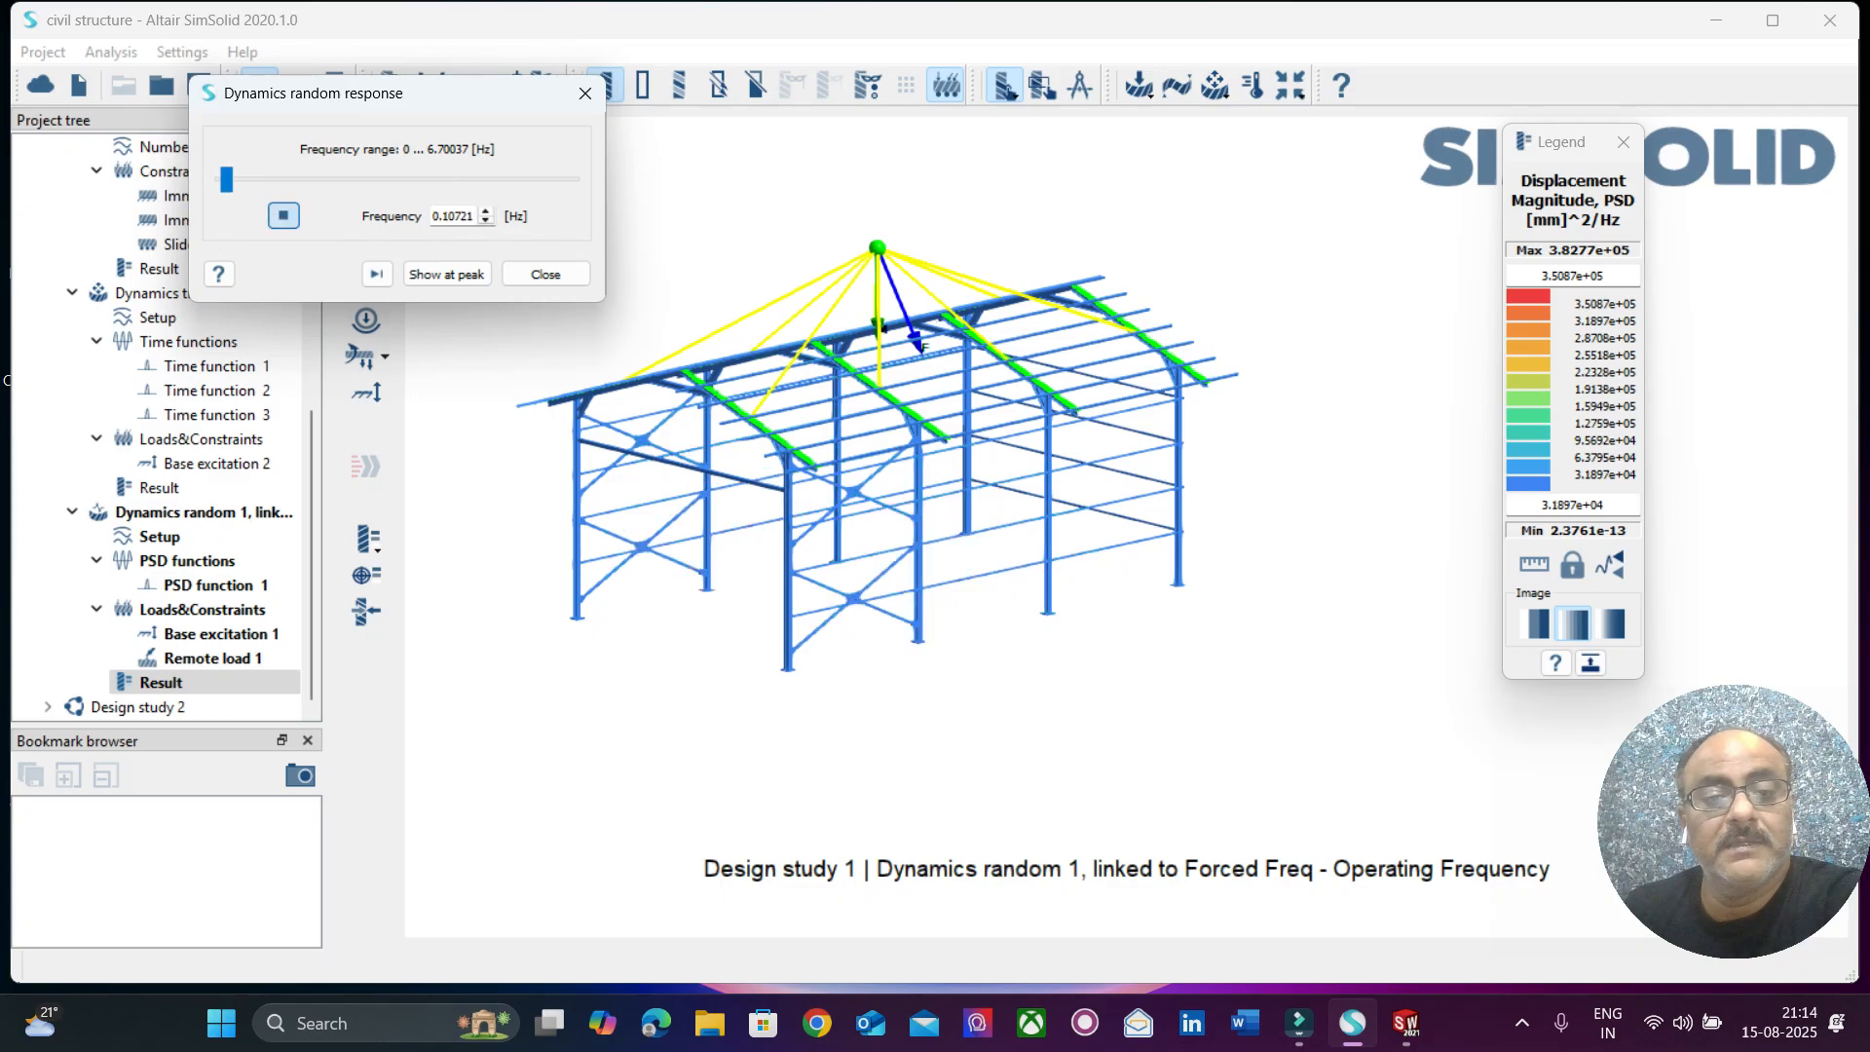
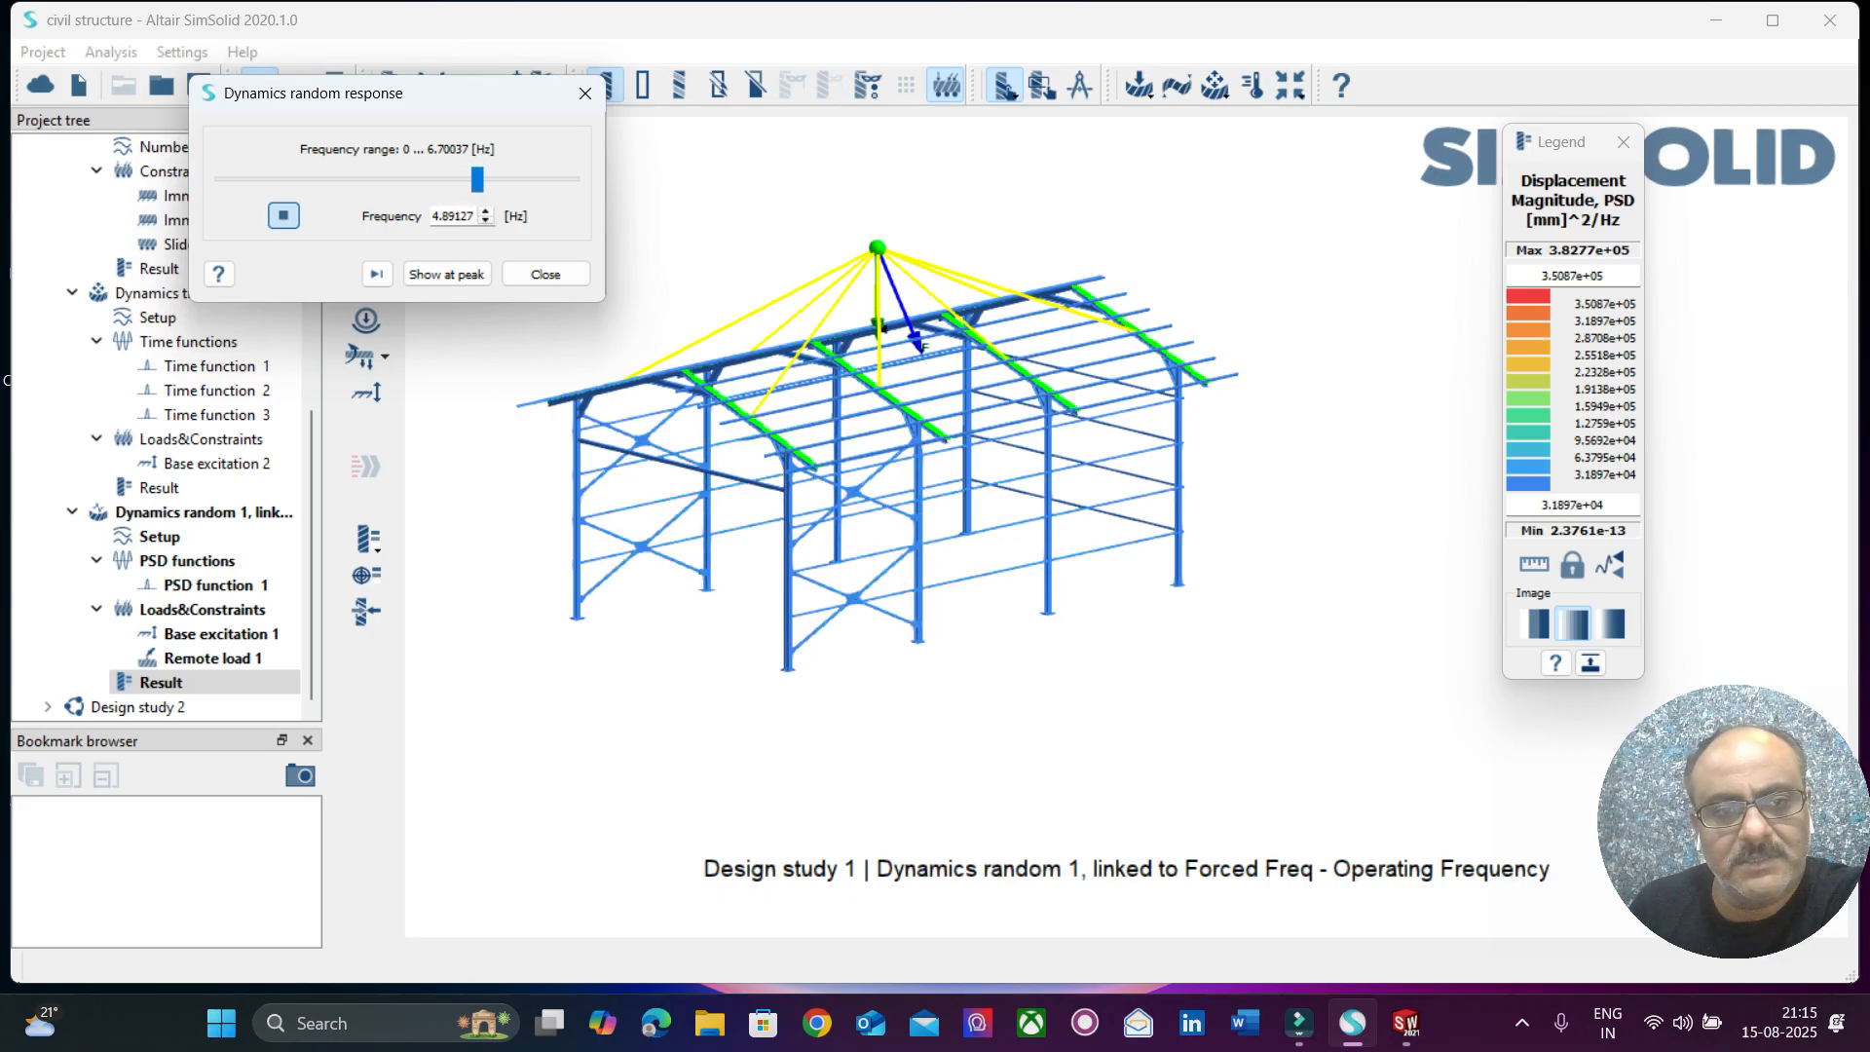
Plot the displacement magnitude random response at a point on the lower part of a middle side column and widen the graph.
click(545, 274)
click(366, 575)
drag(707, 191, 335, 122)
click(185, 168)
click(185, 169)
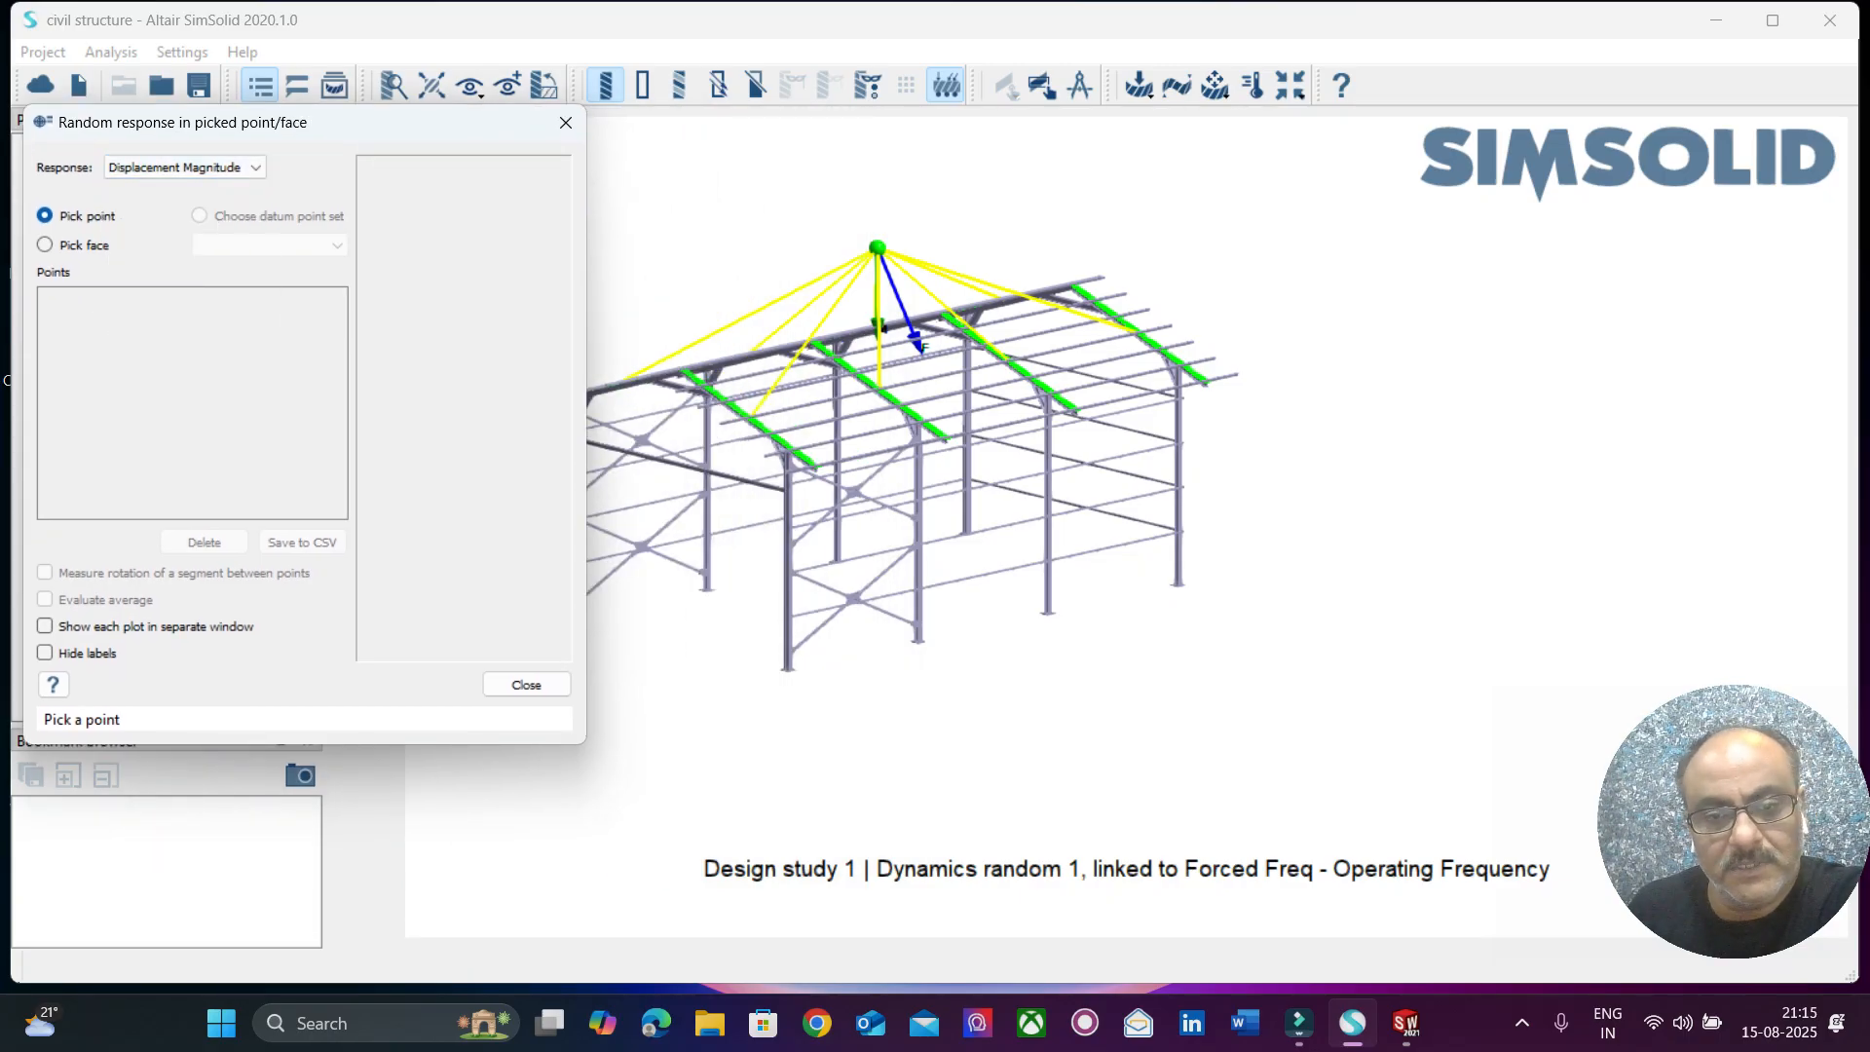
click(915, 575)
drag(340, 173, 1183, 146)
drag(1414, 273, 1813, 272)
drag(1364, 144, 1560, 124)
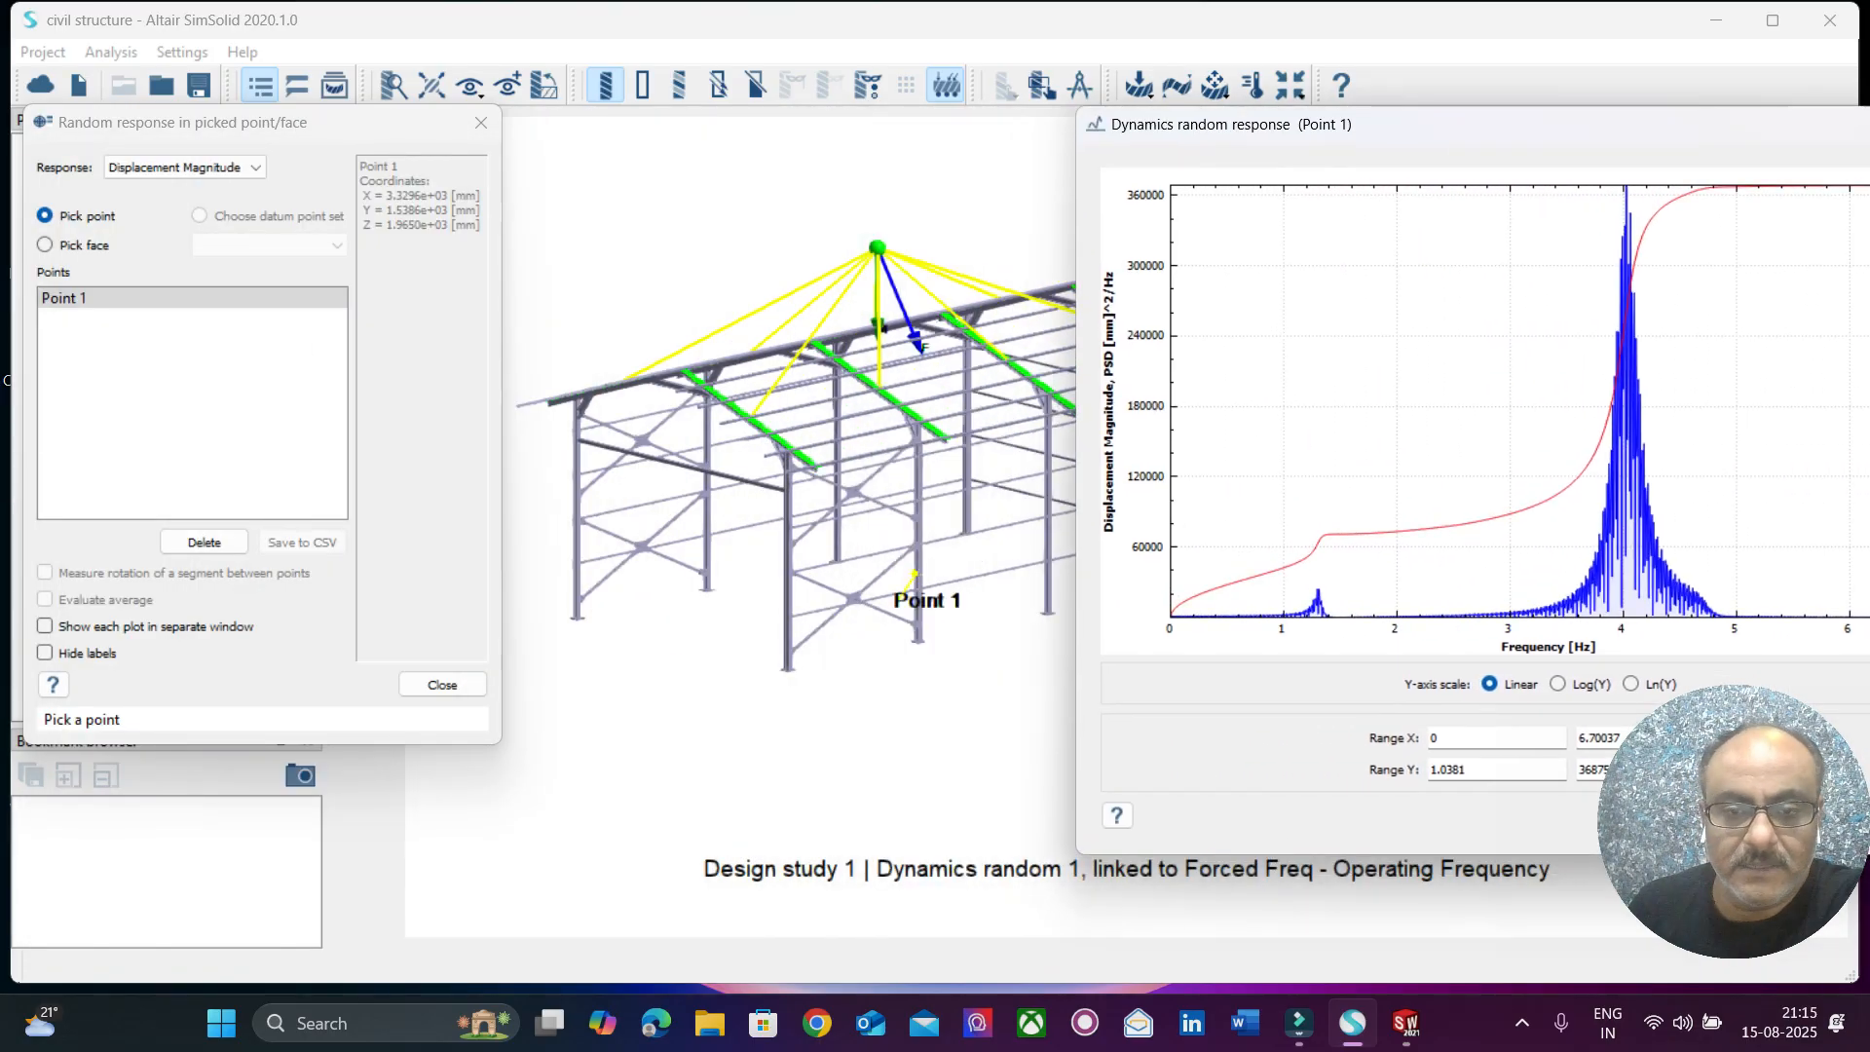
Plot the displacement magnitude random response at the lower and upper side brace crossings and at two loaded rafters.
middle_drag(779, 720, 799, 721)
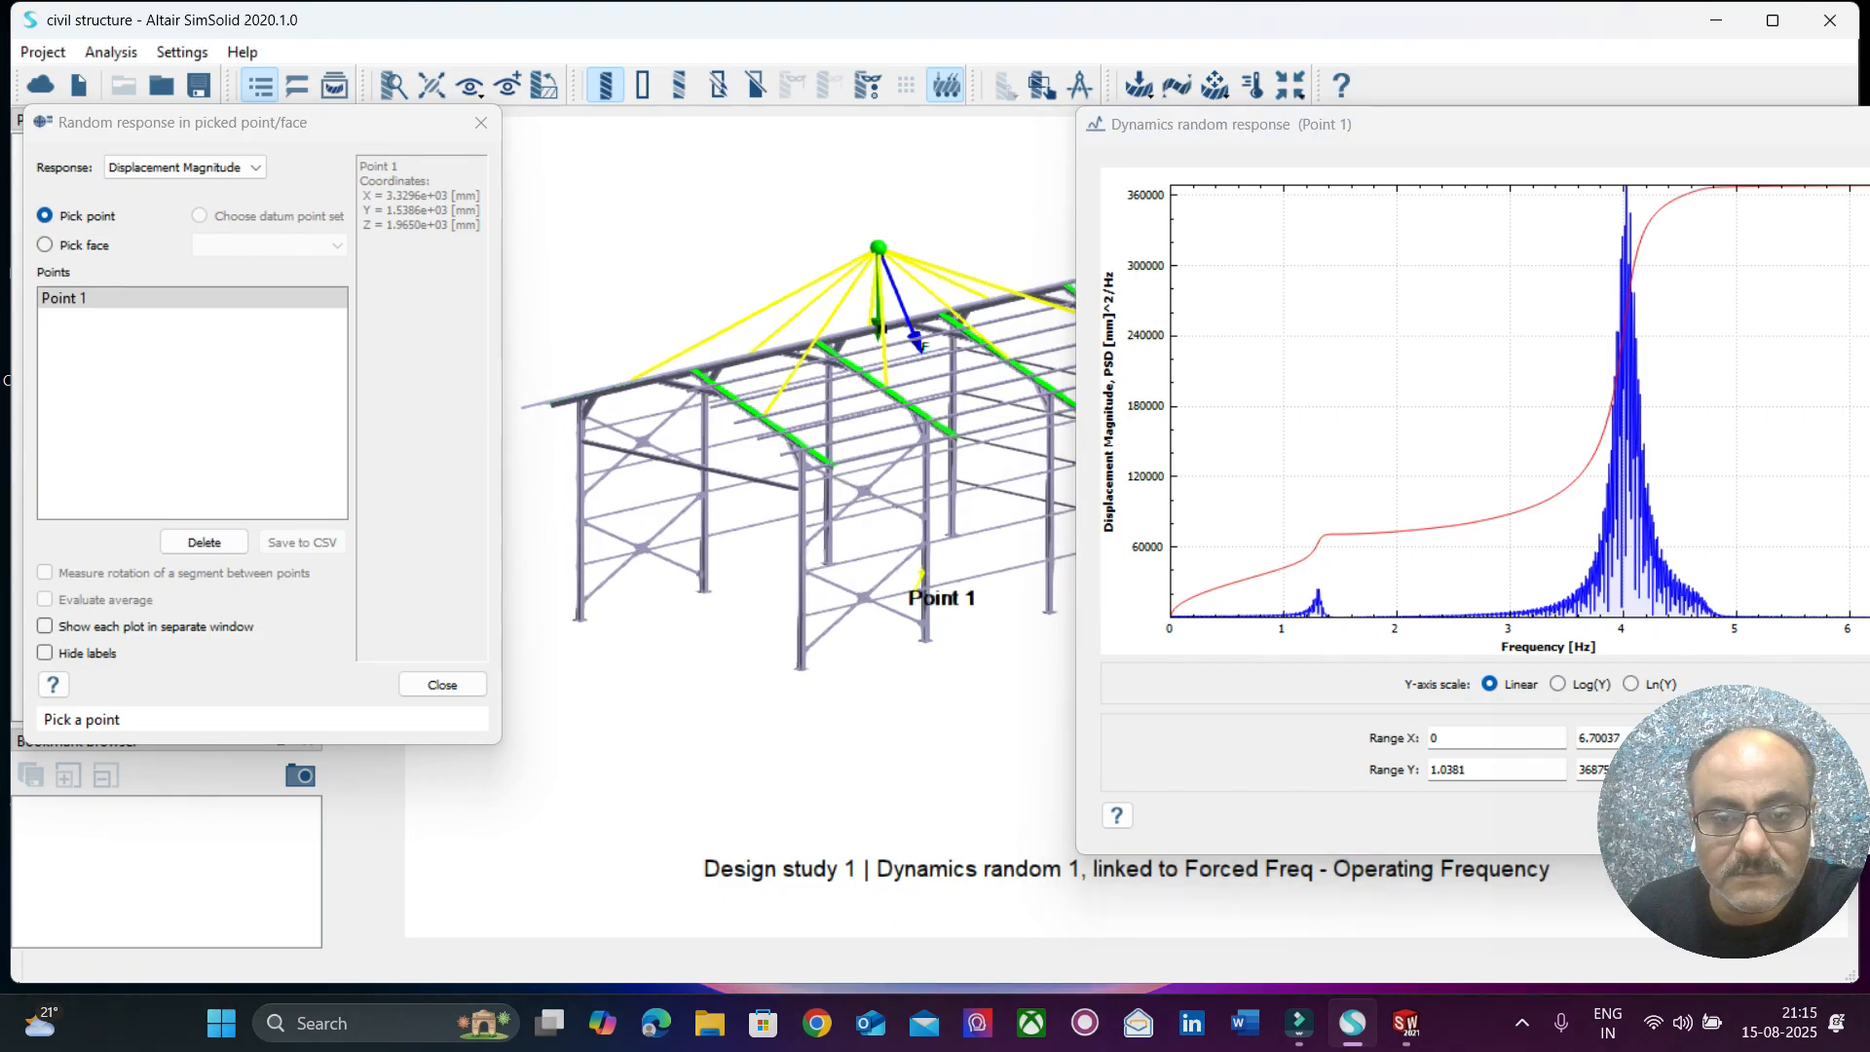
click(864, 597)
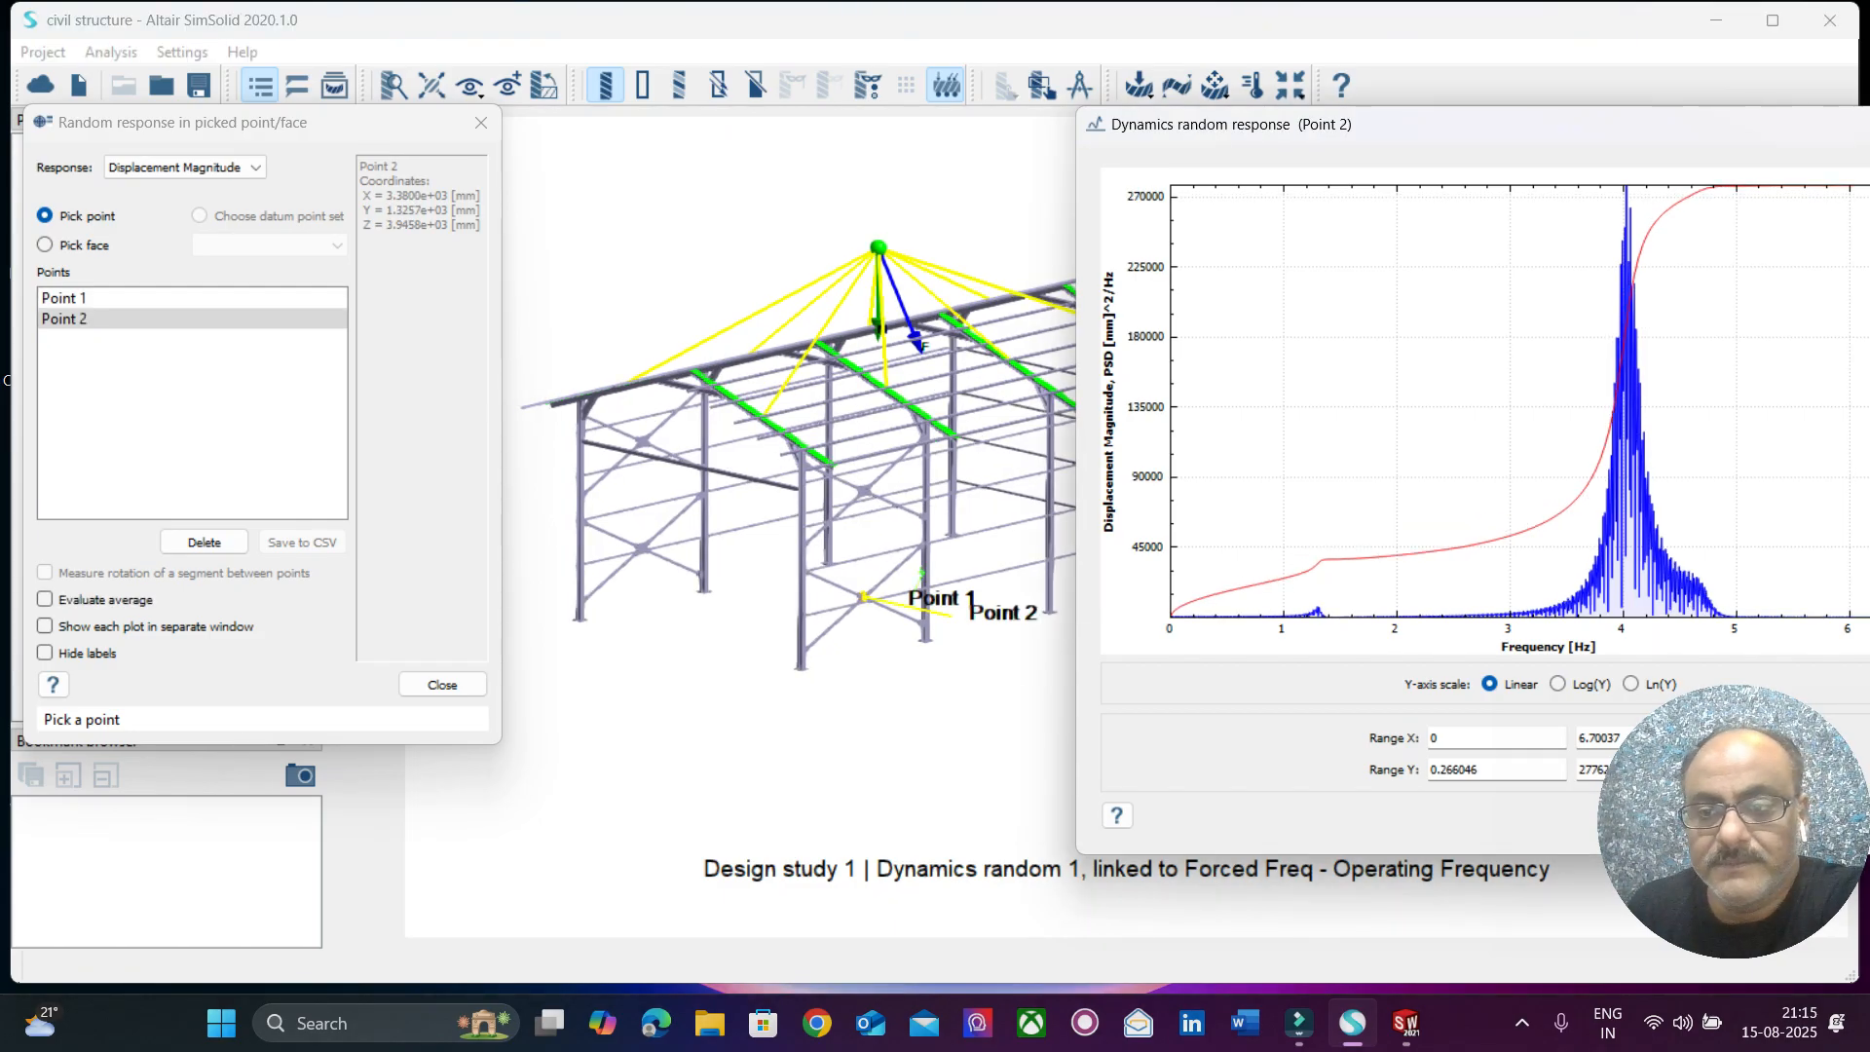
click(864, 490)
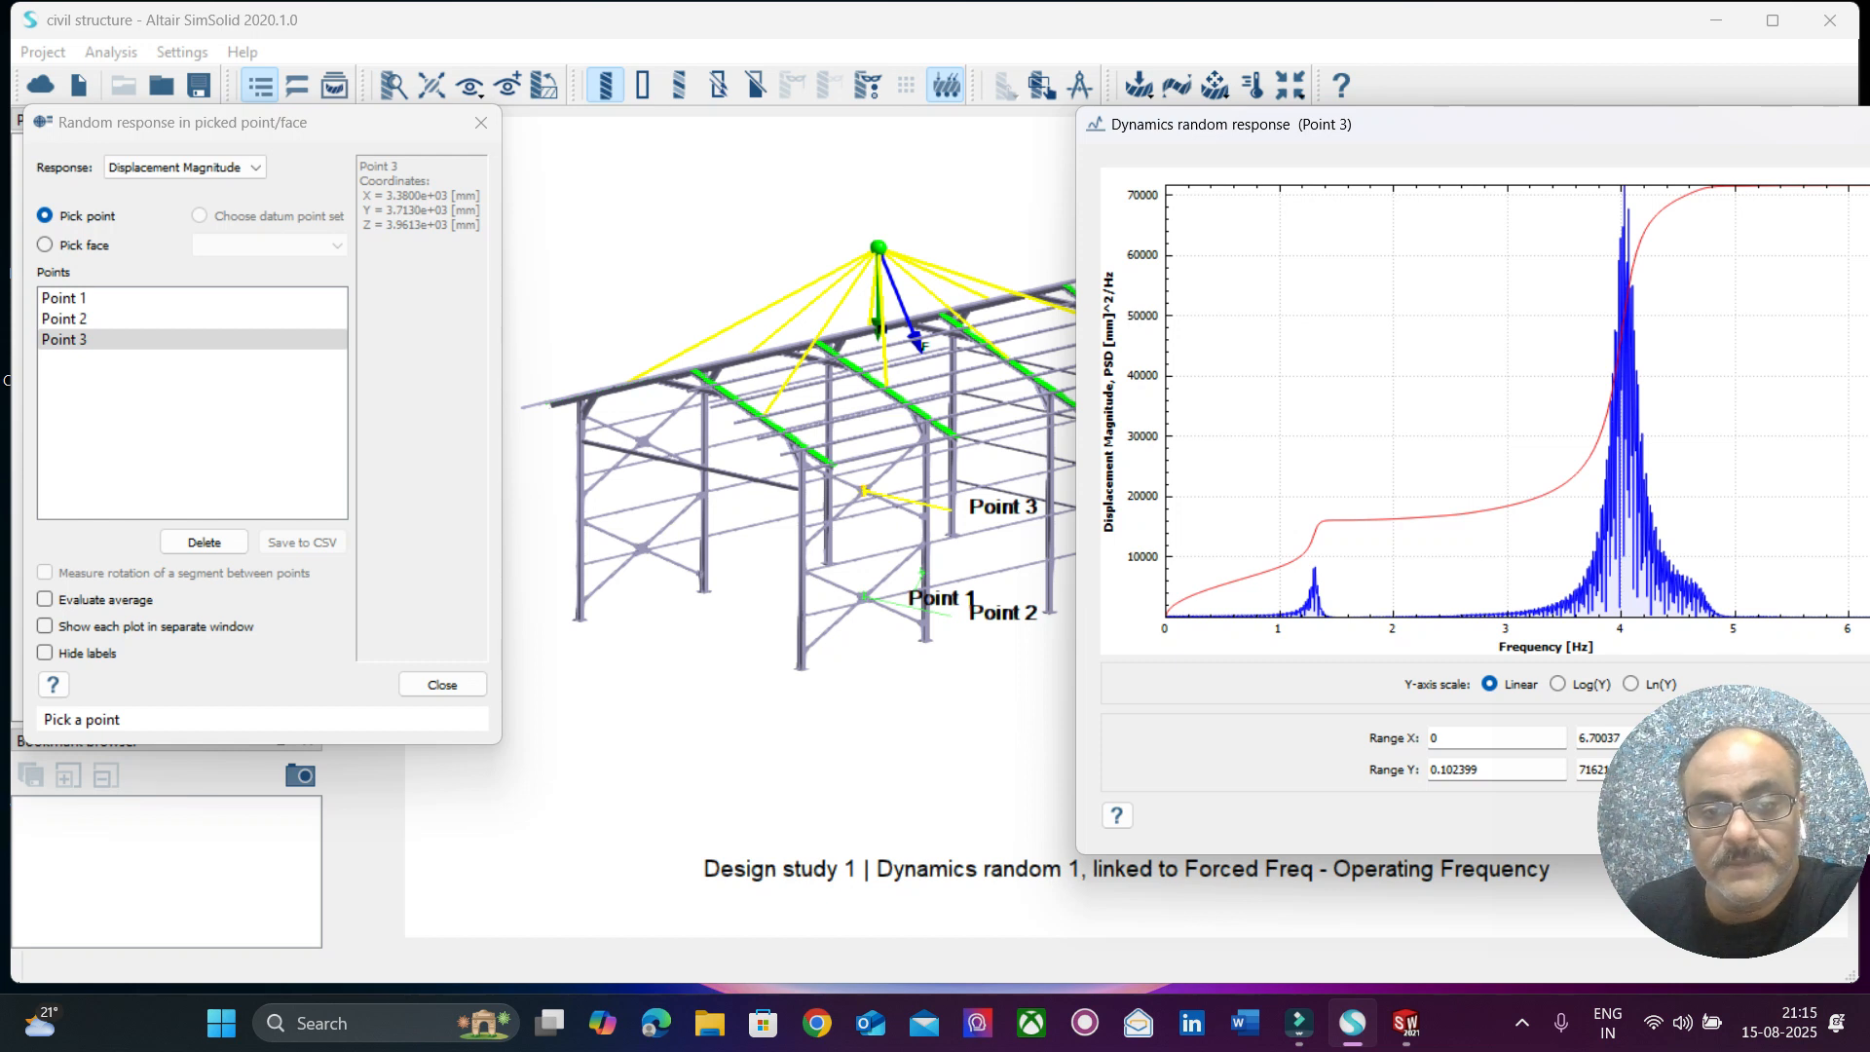
click(876, 381)
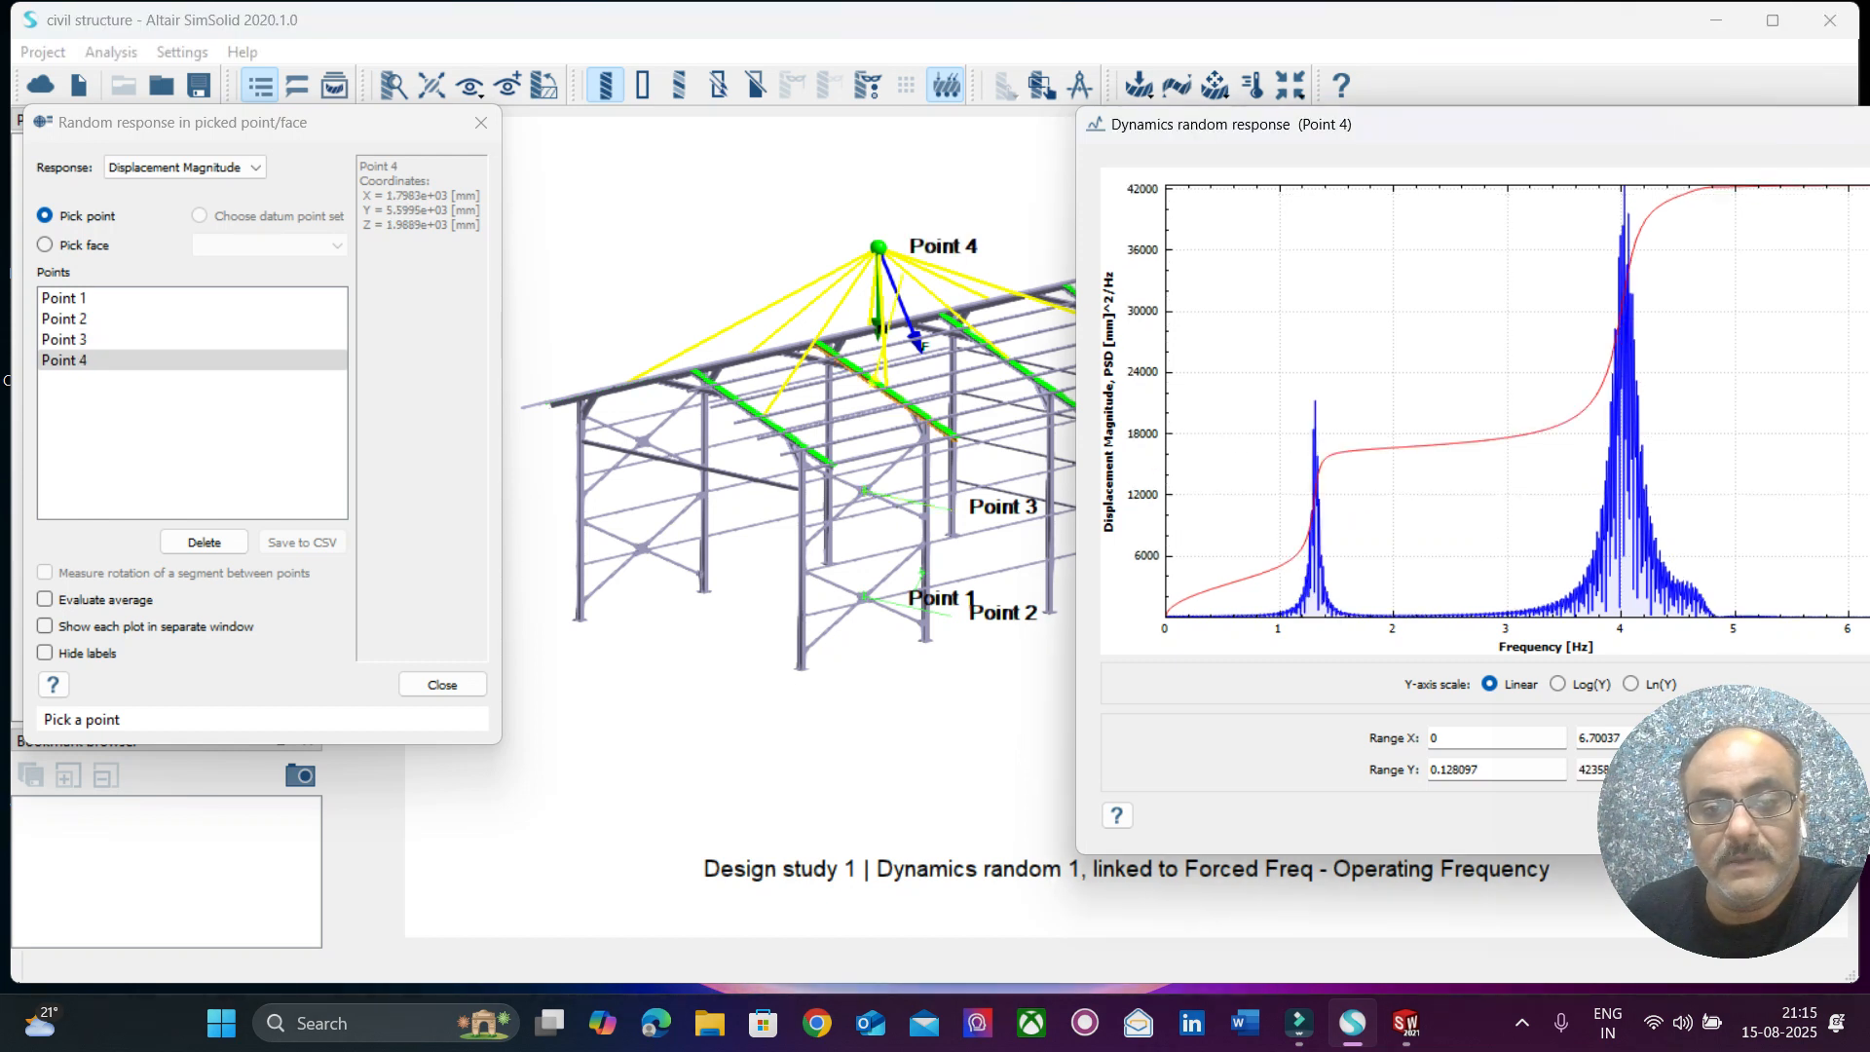
click(723, 394)
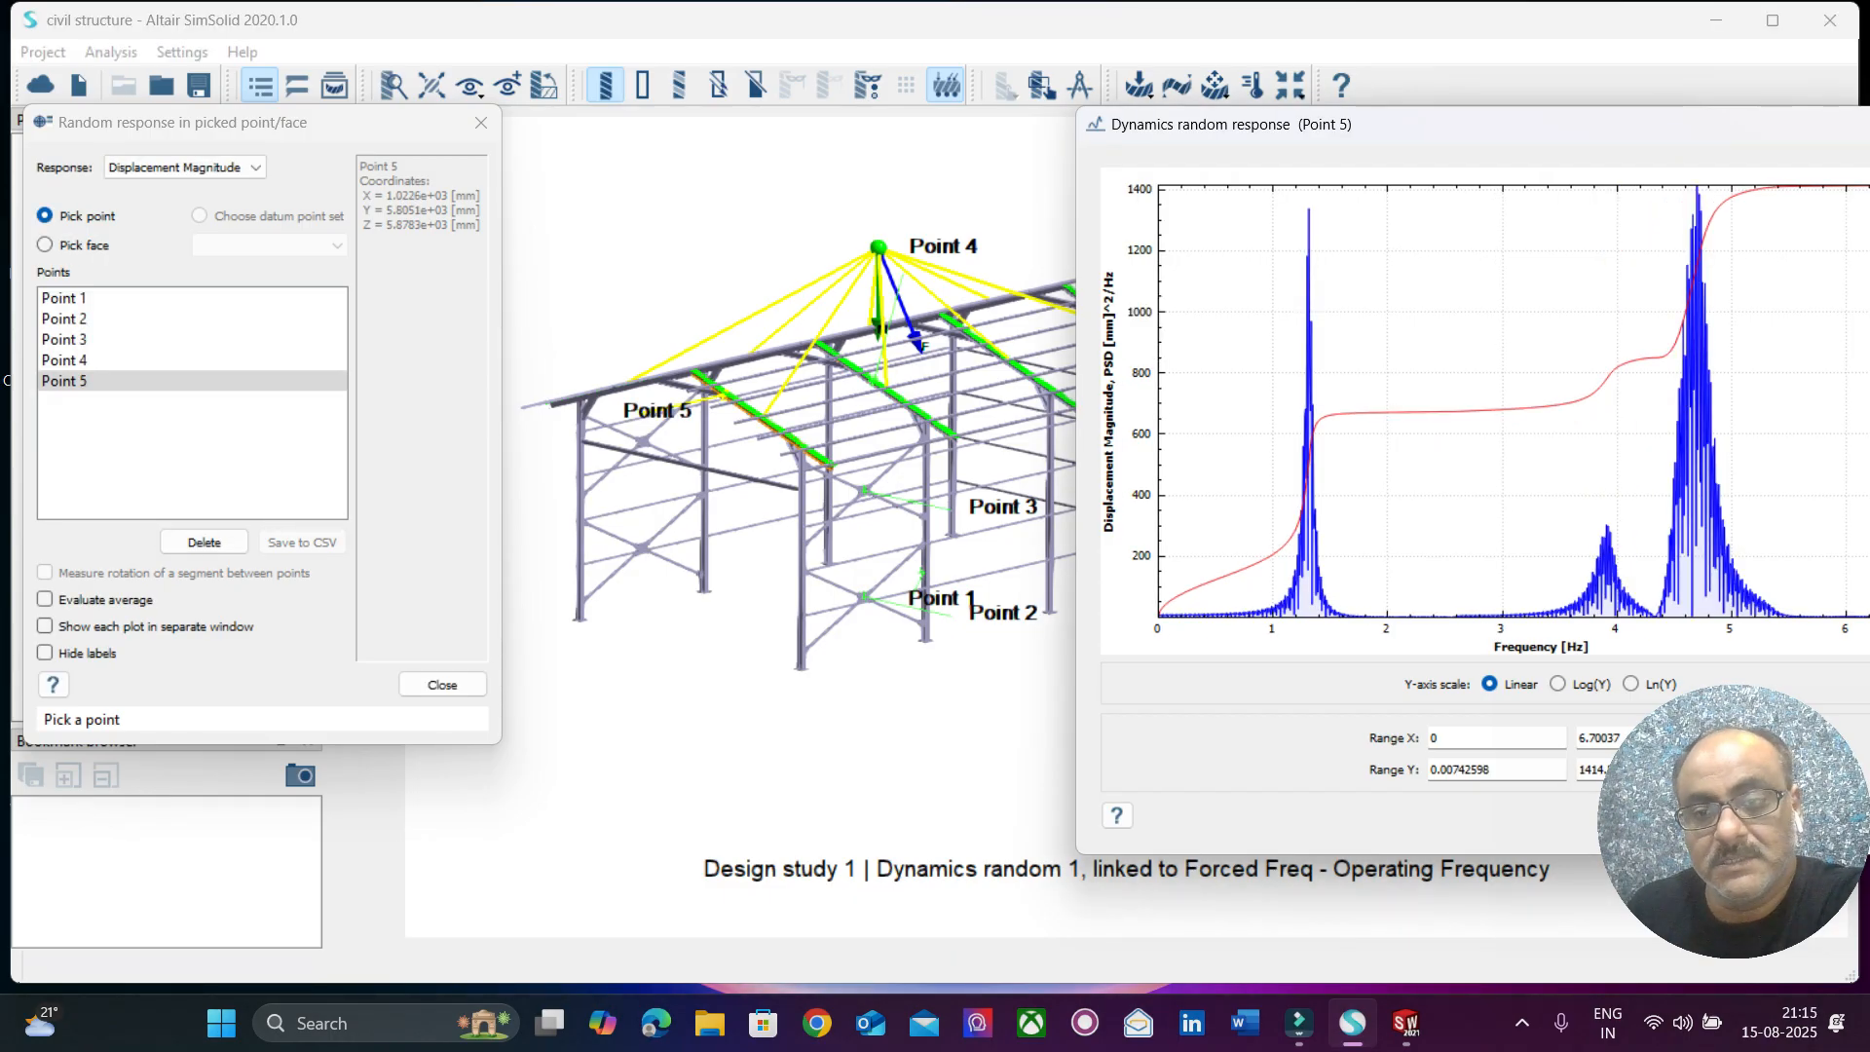
drag(1694, 125, 1863, 229)
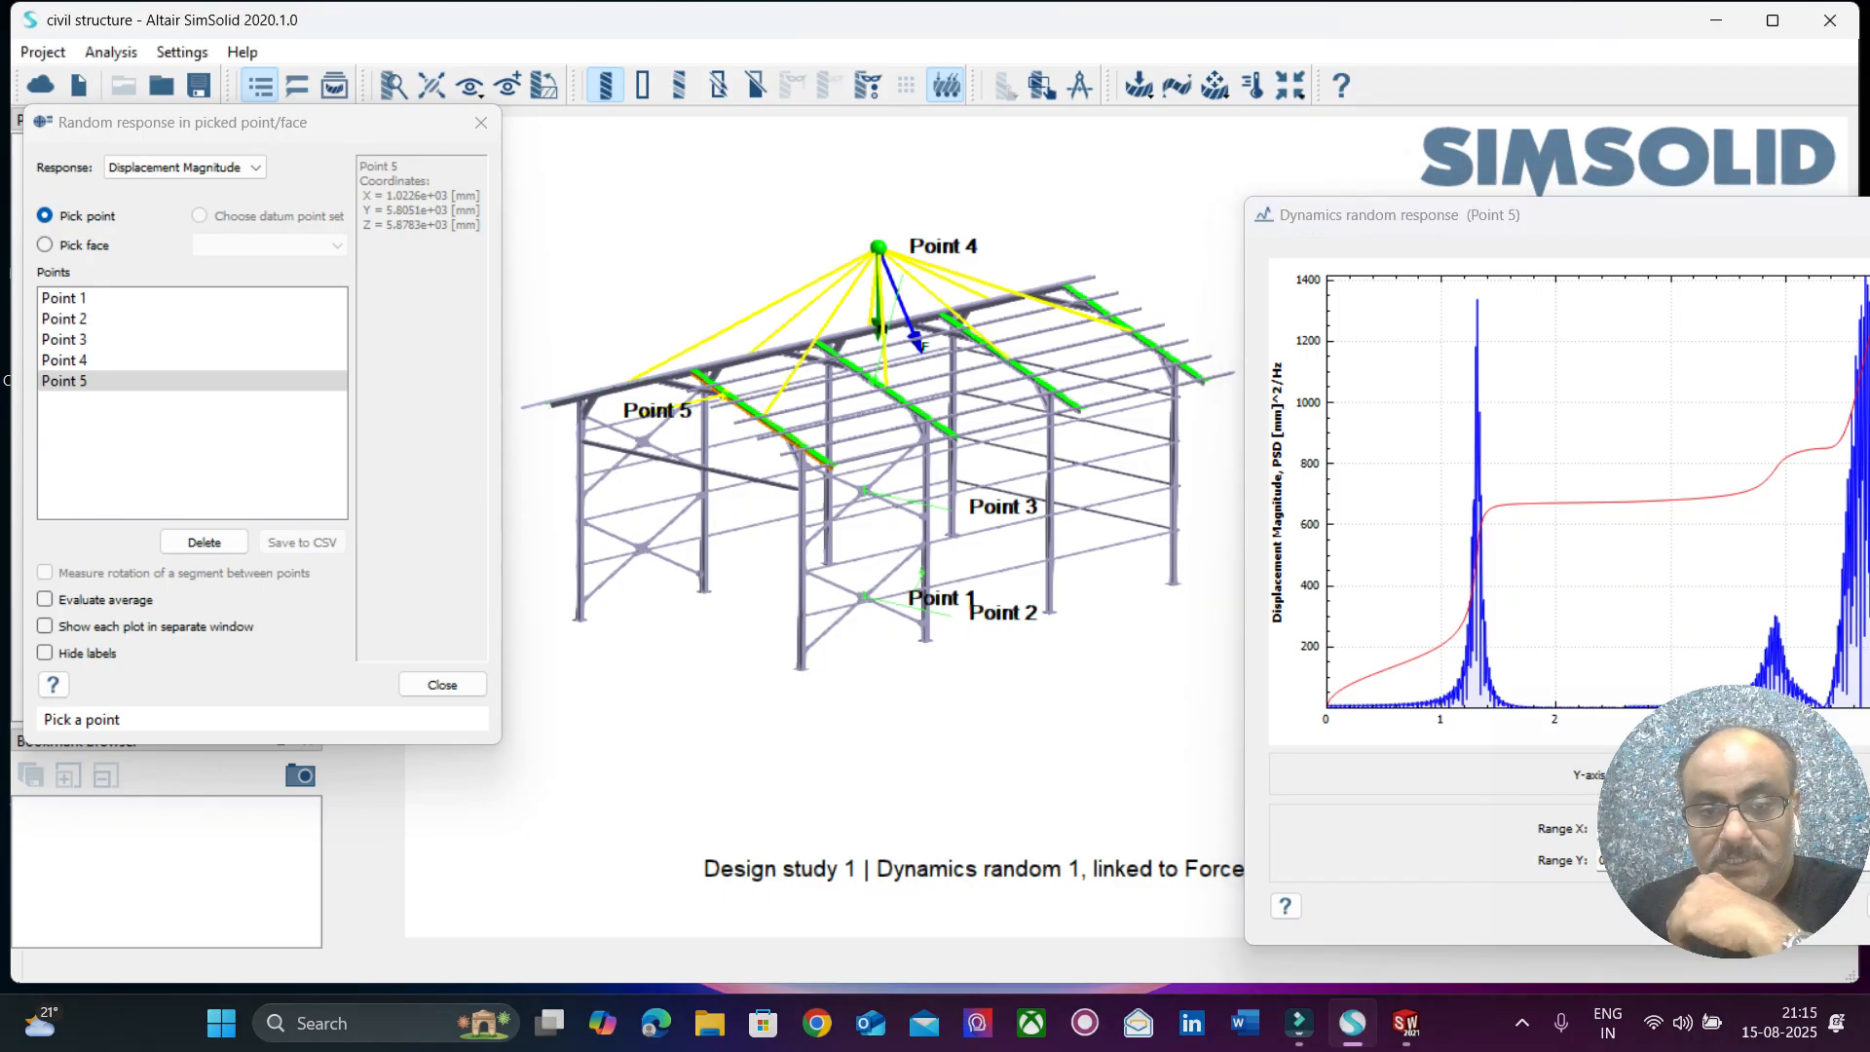
Plot the displacement magnitude random response at two points on the upper side bracing and one on the far corner column.
click(897, 465)
click(891, 502)
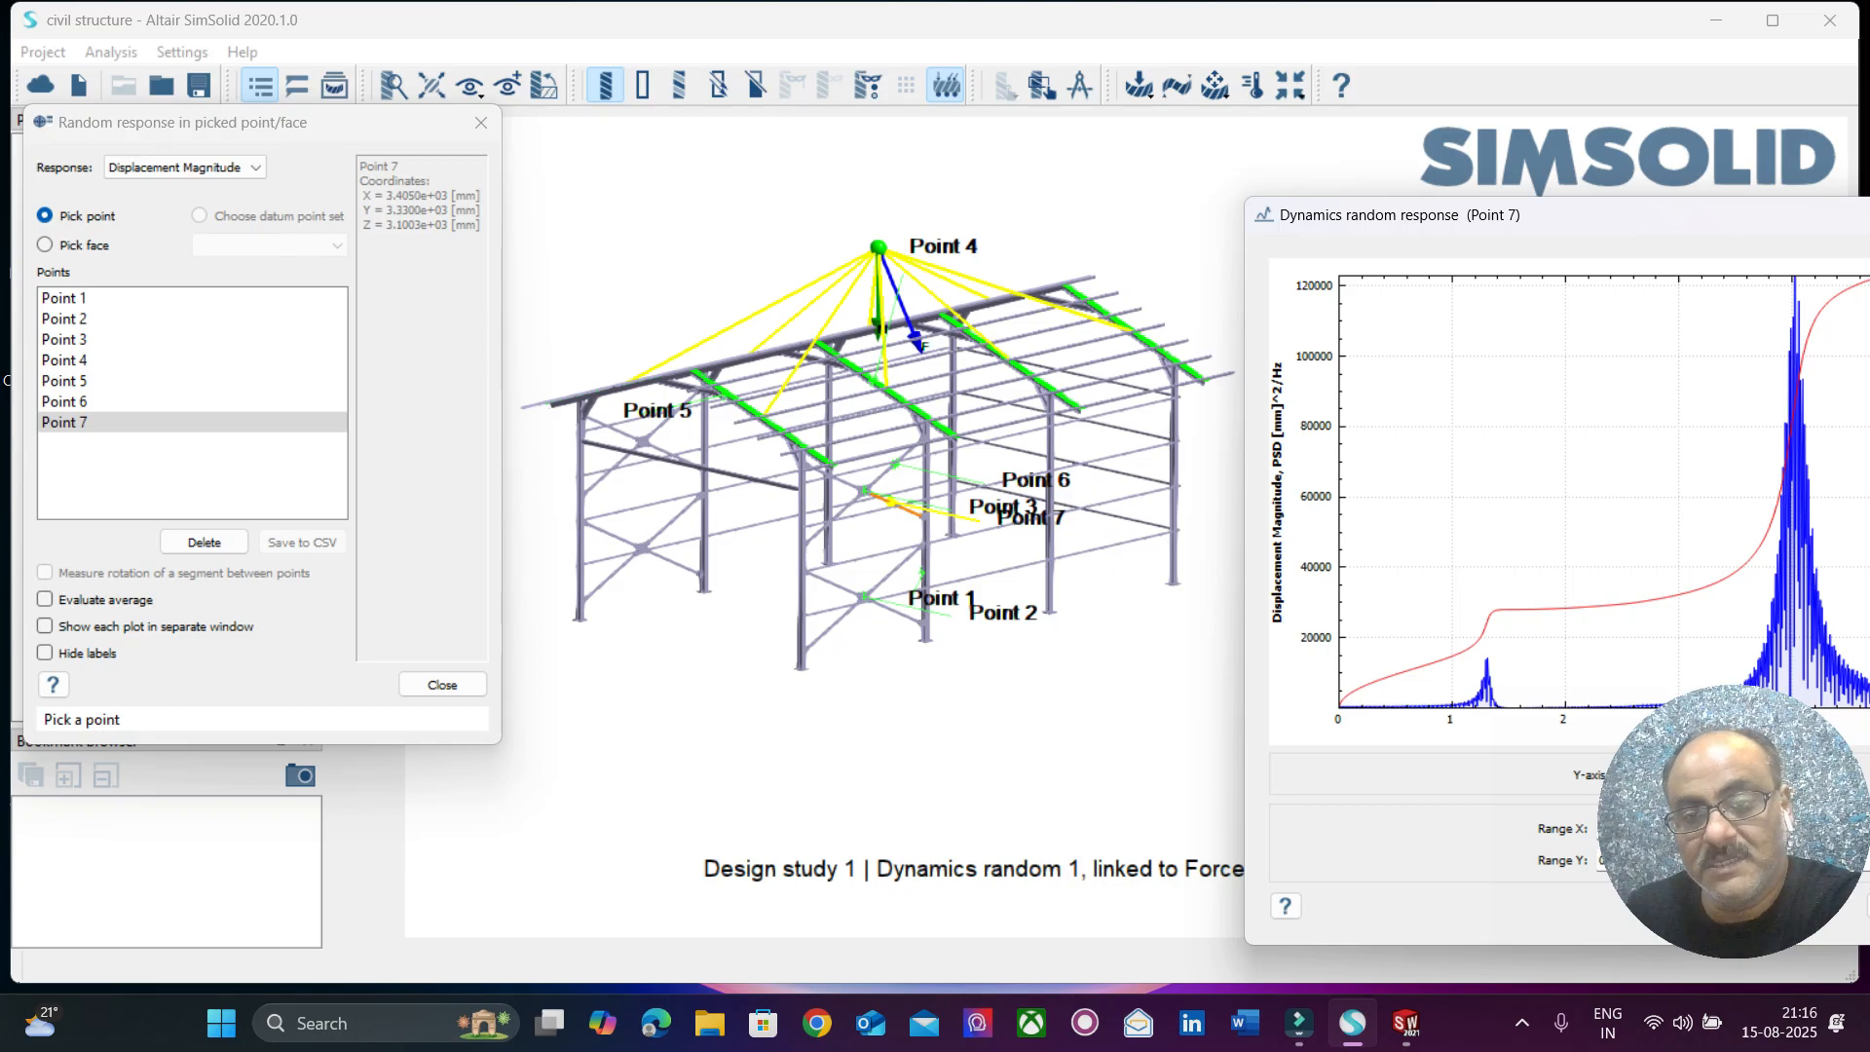
click(1176, 504)
drag(1689, 214, 1183, 75)
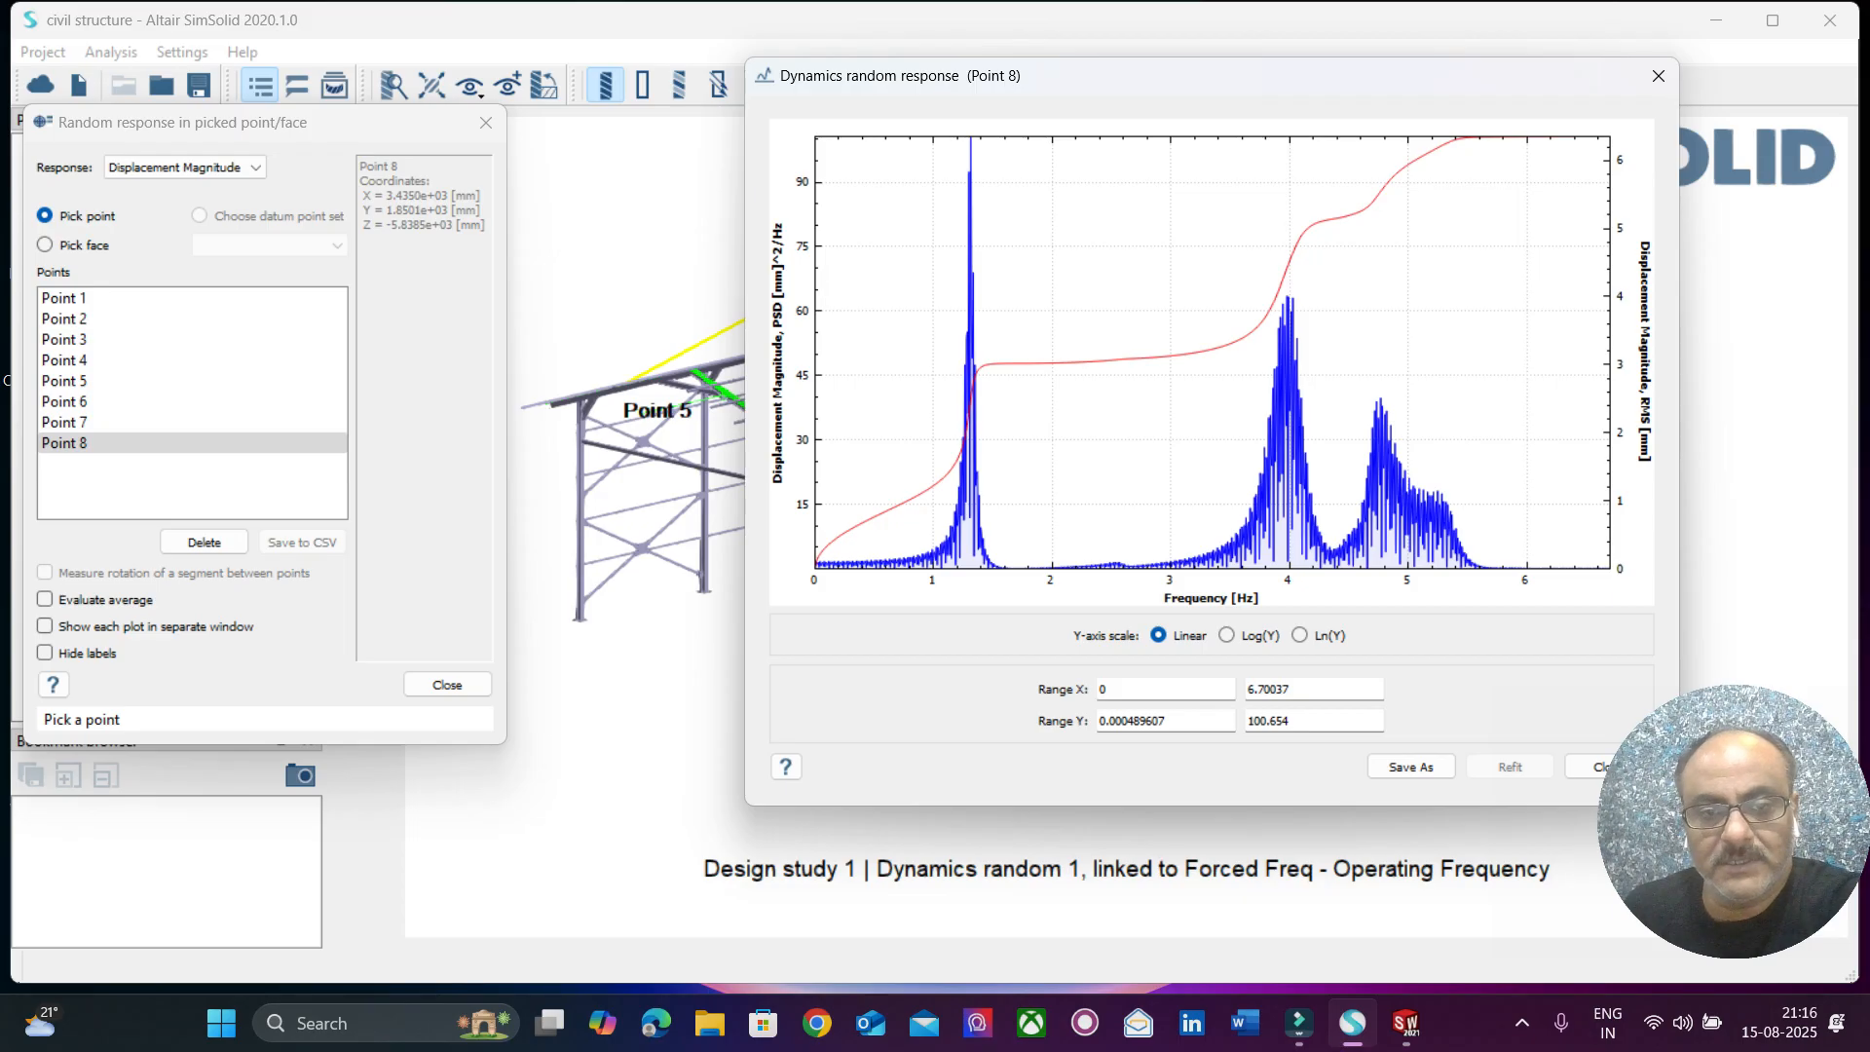
click(70, 423)
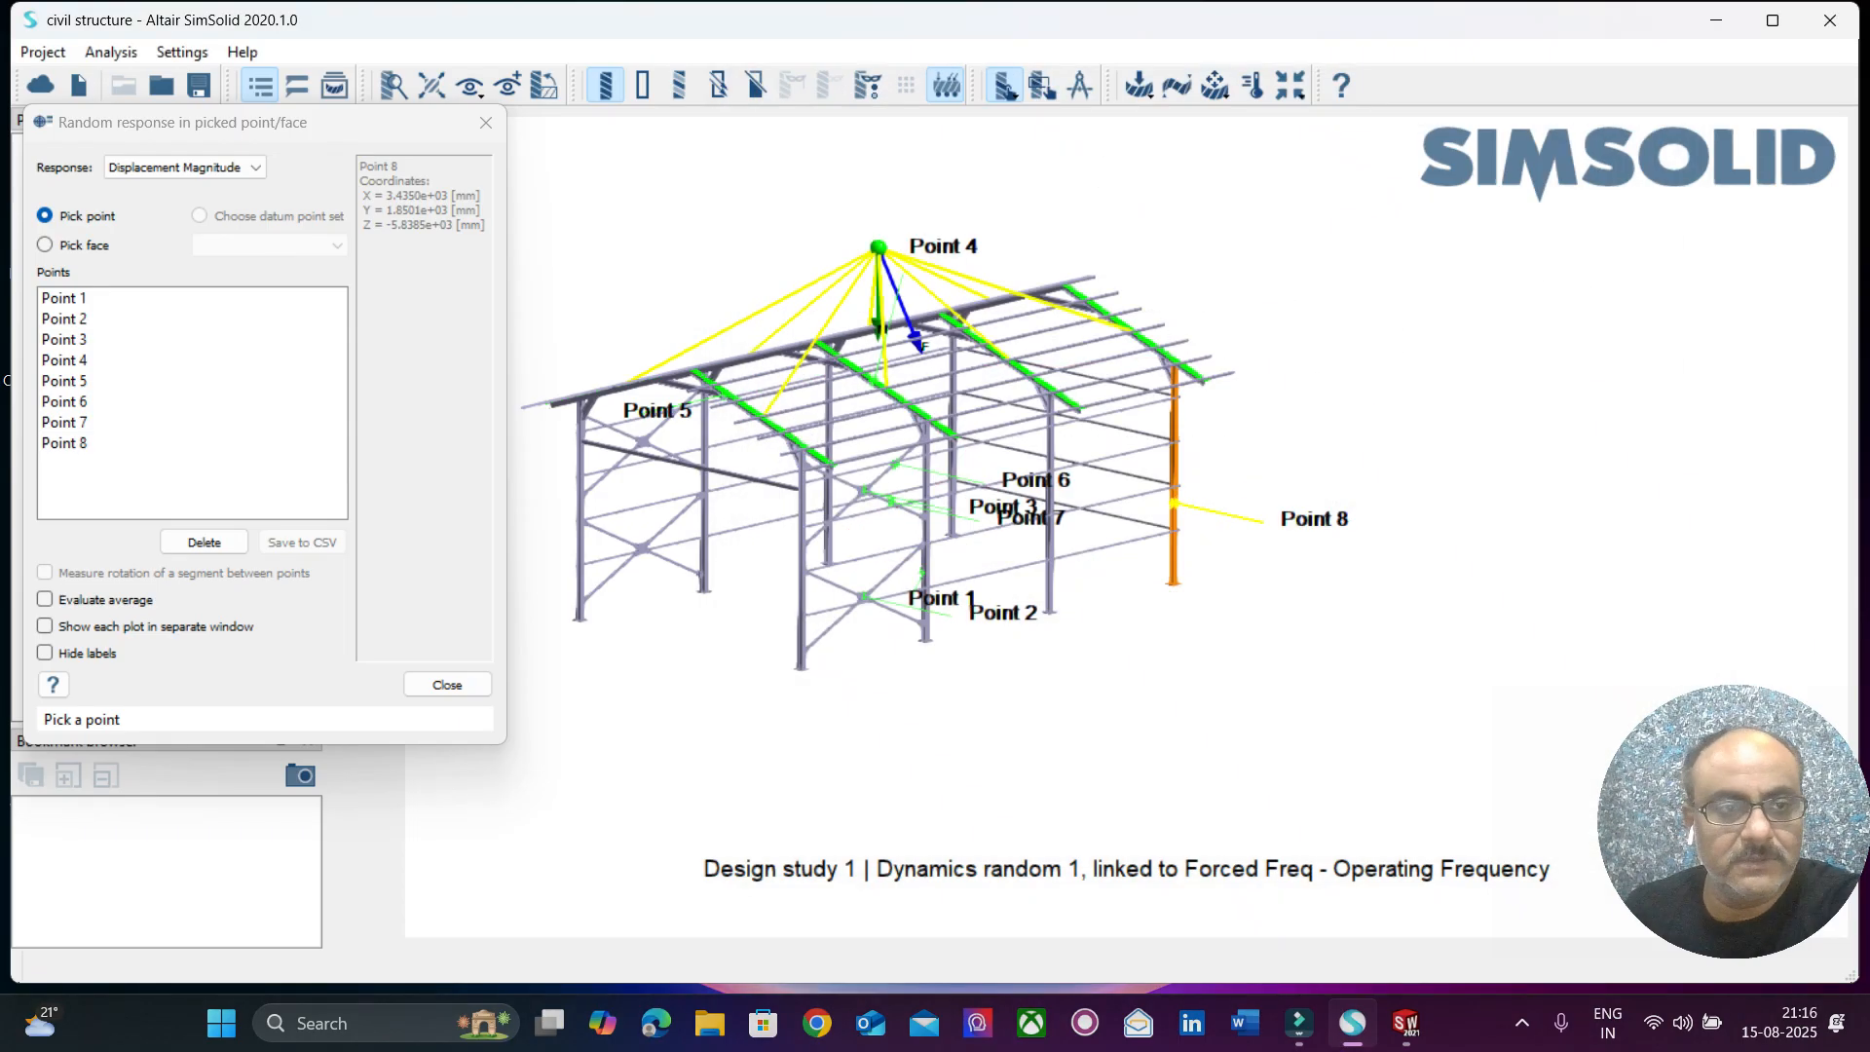
Switch the random response to Von Mises Stress, examine its plot for Point 1, and close the response windows.
click(477, 161)
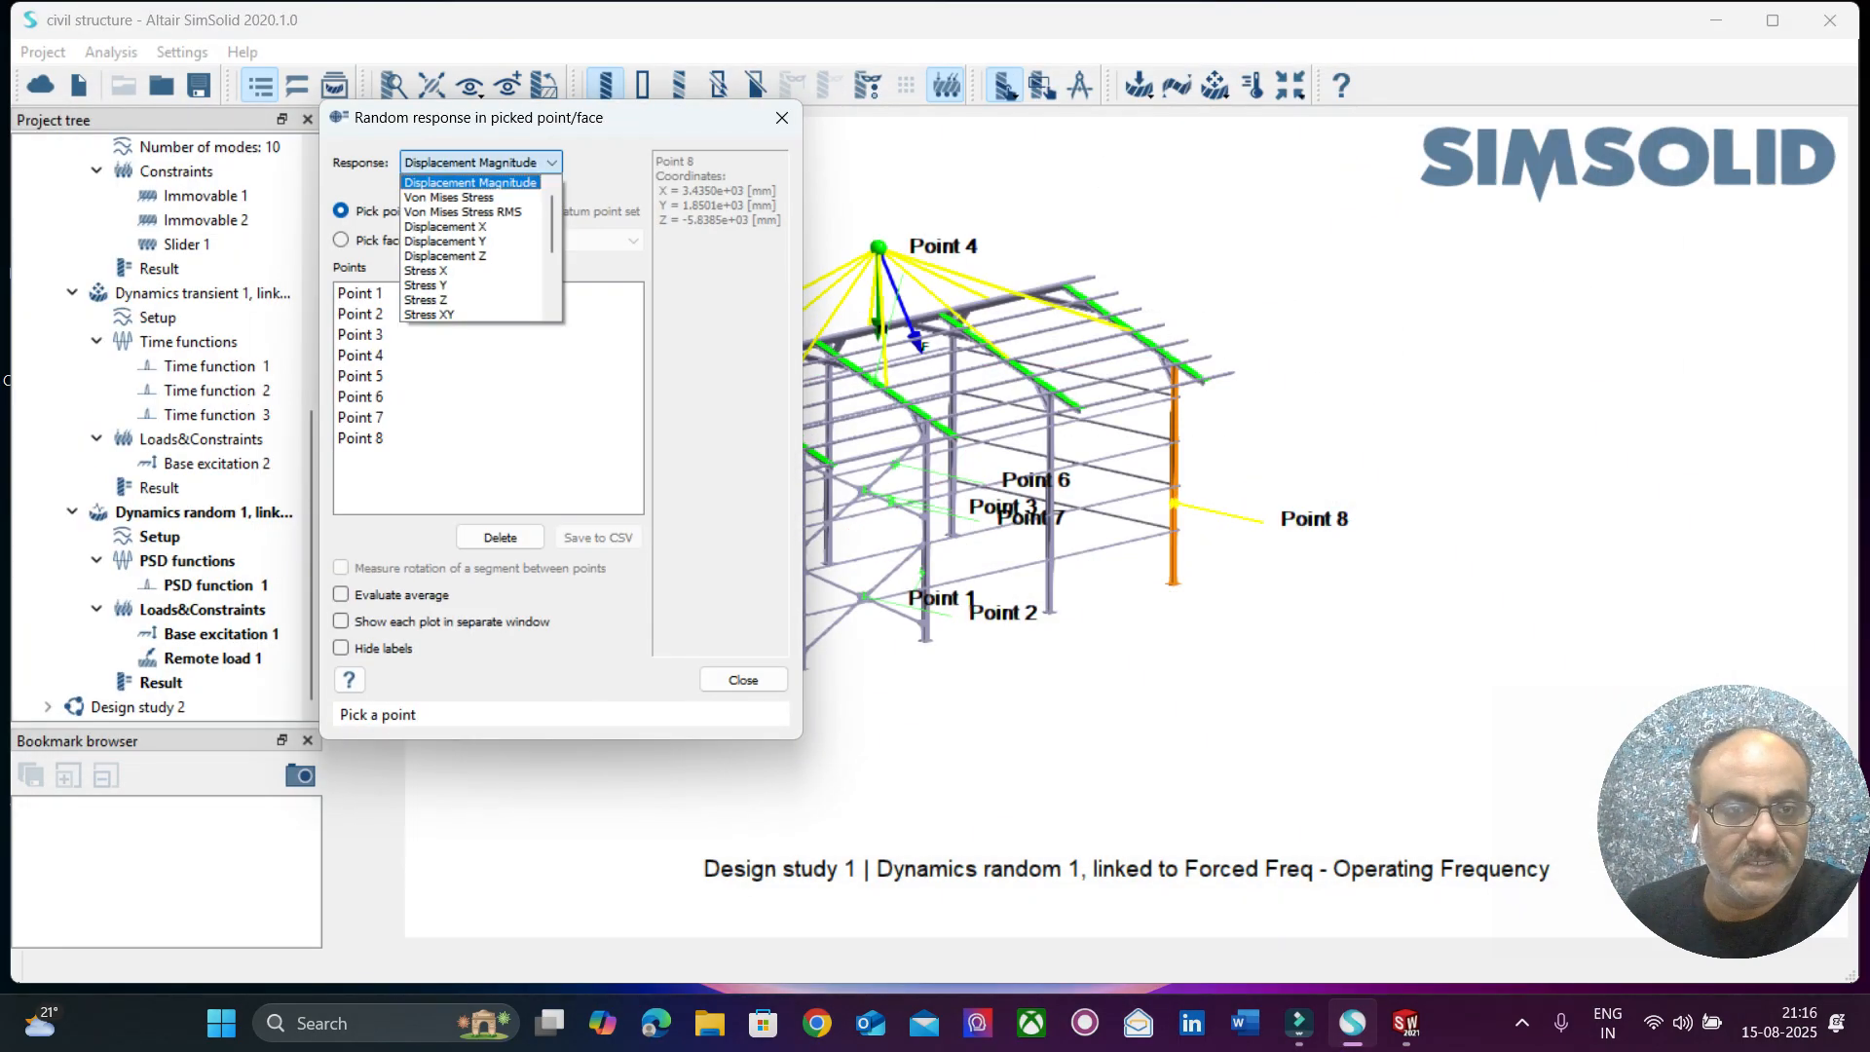
click(450, 197)
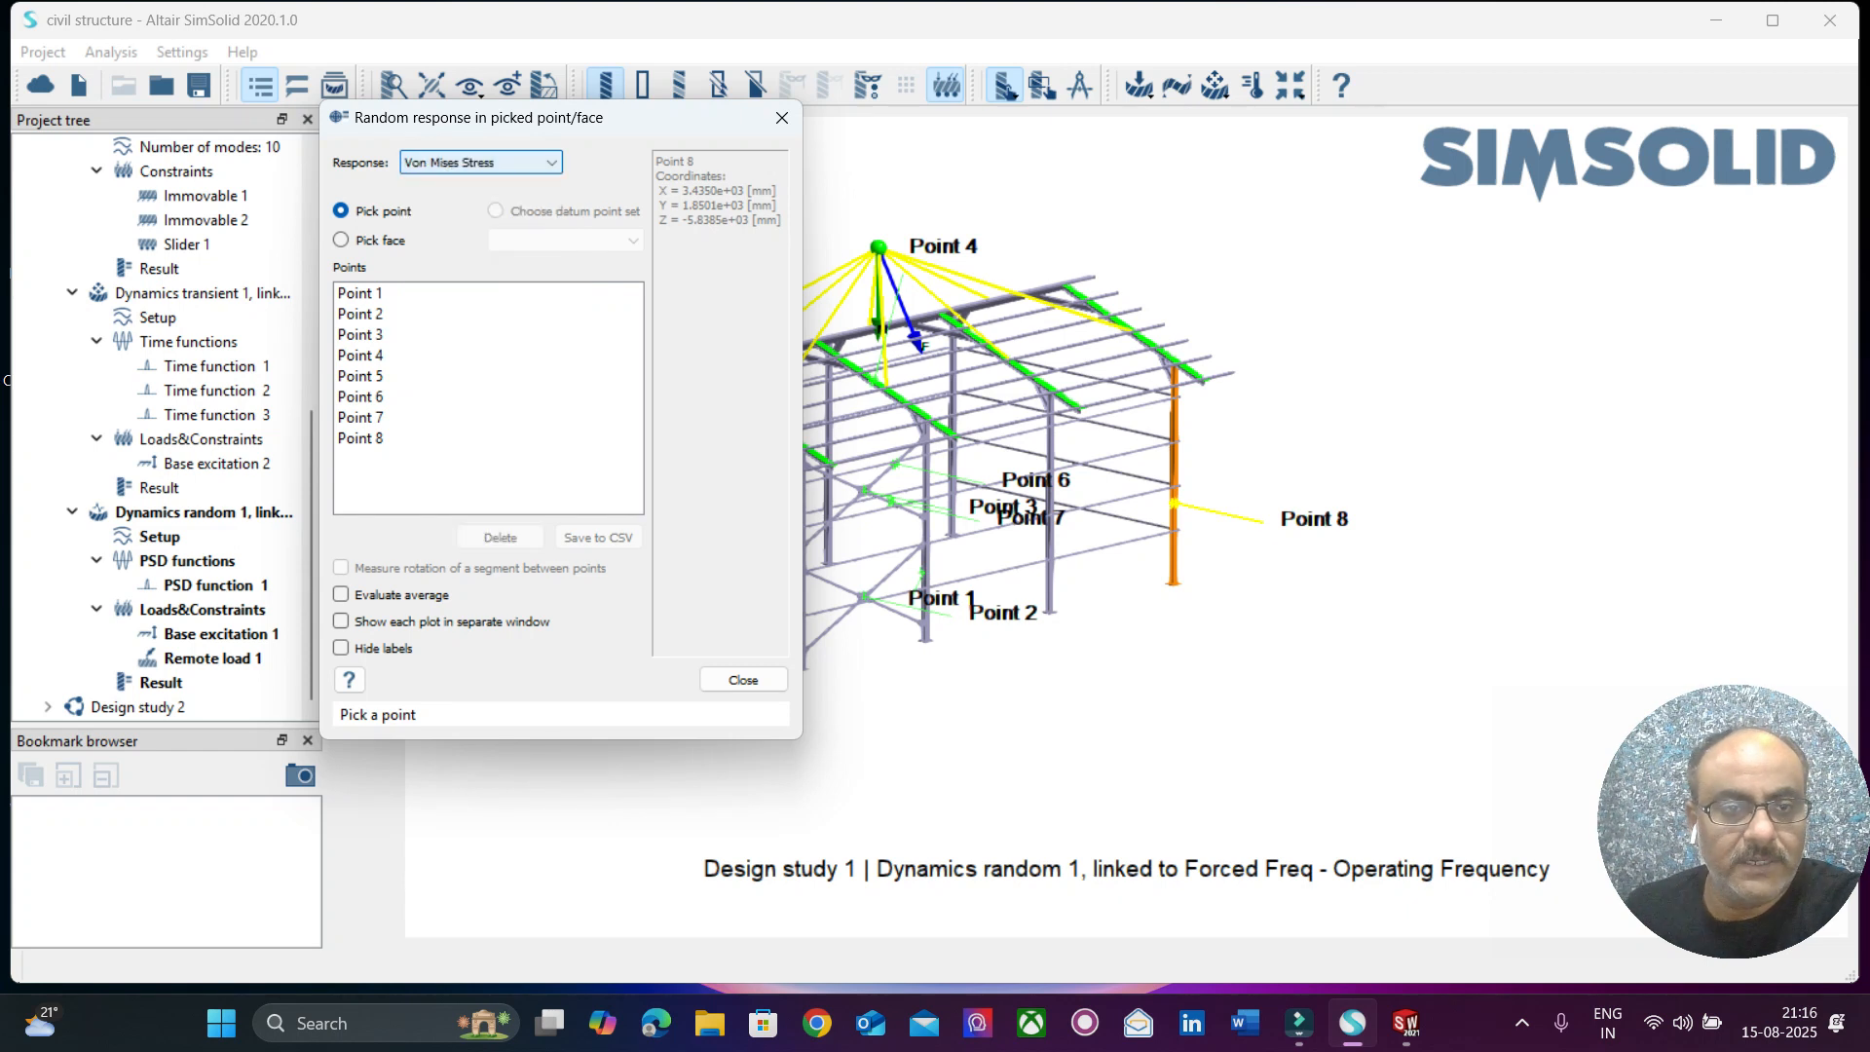
click(362, 293)
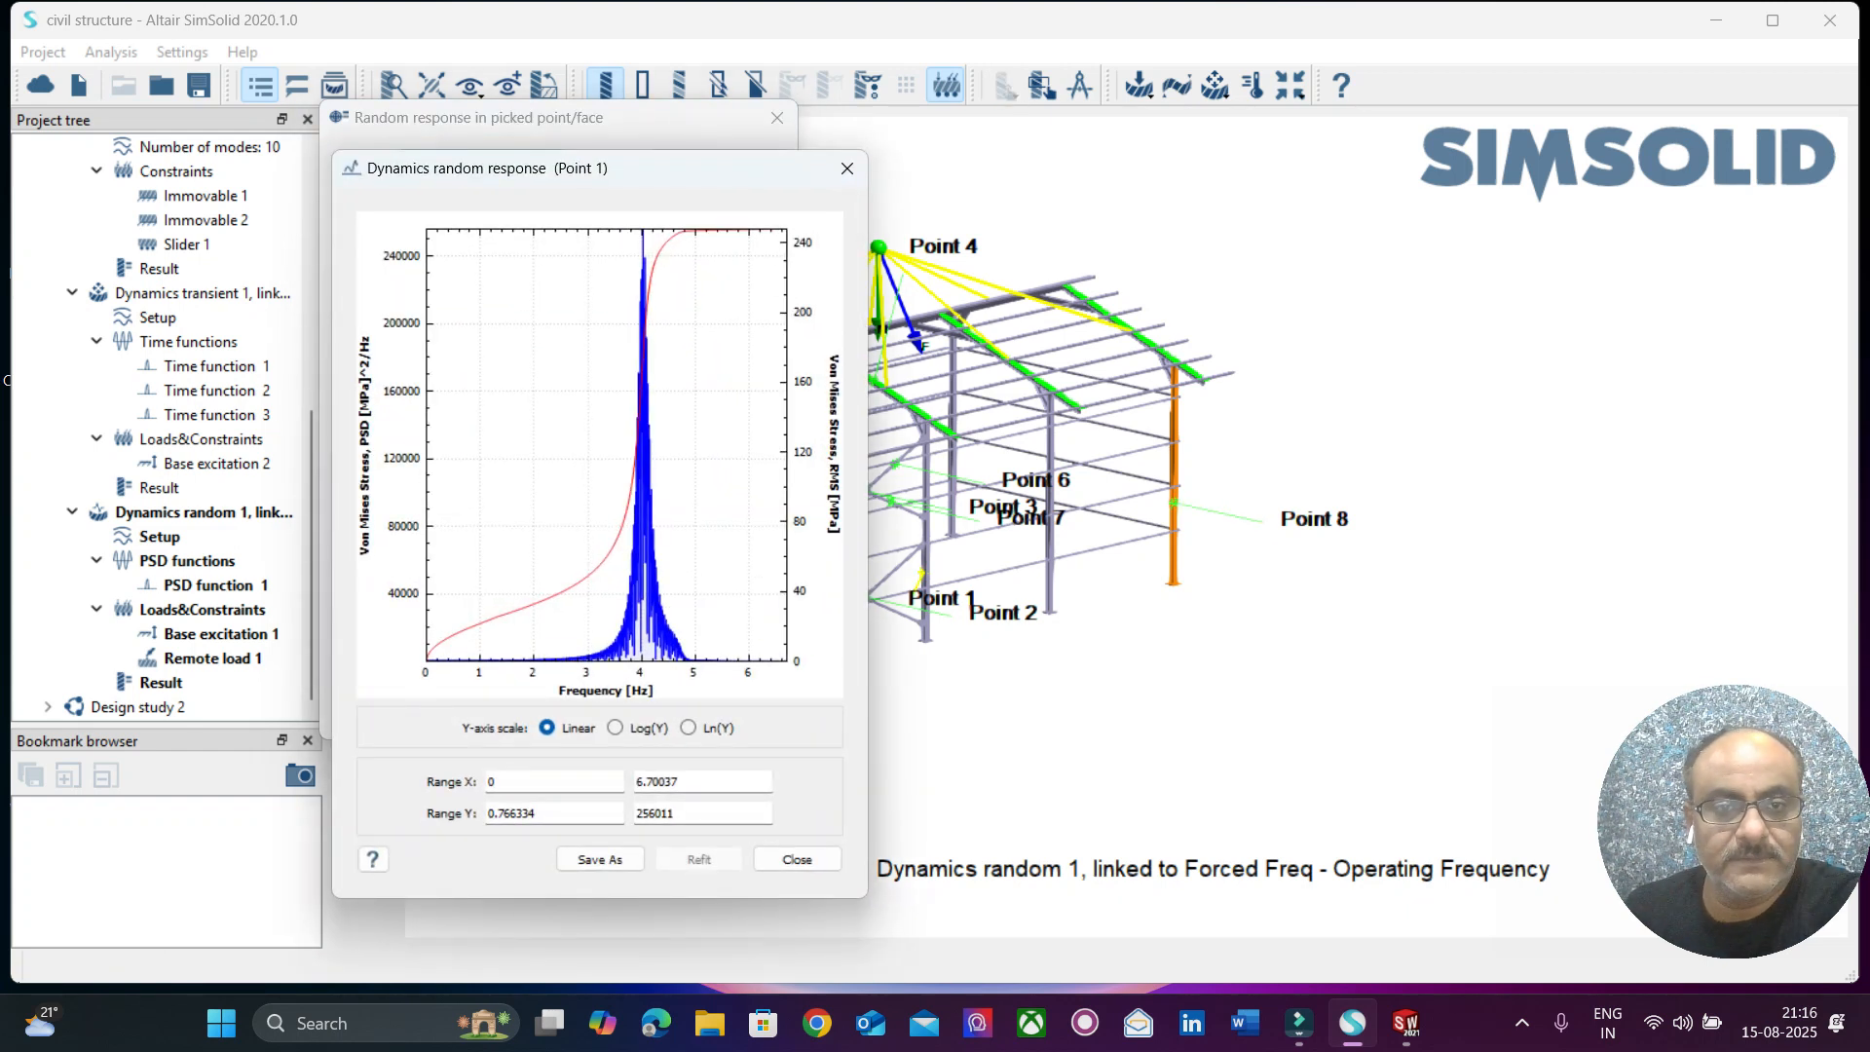
drag(584, 168, 1300, 120)
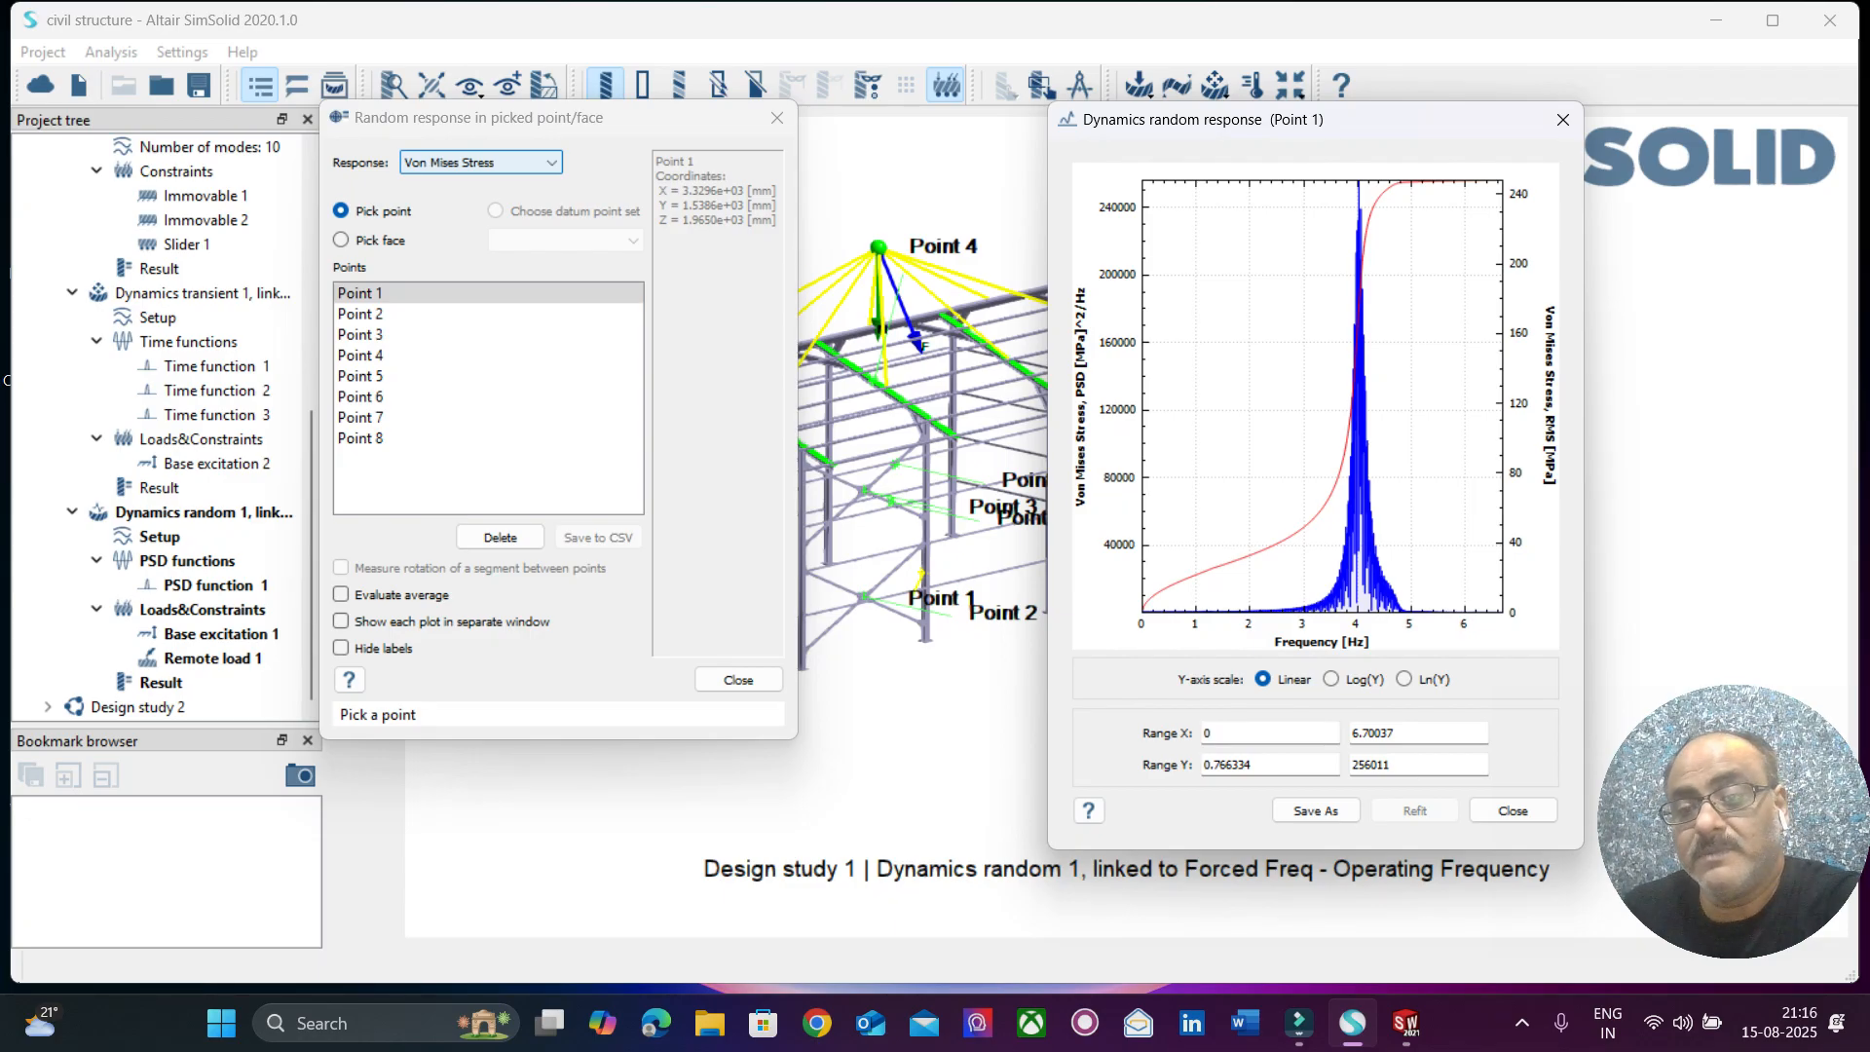
drag(1582, 397, 1844, 397)
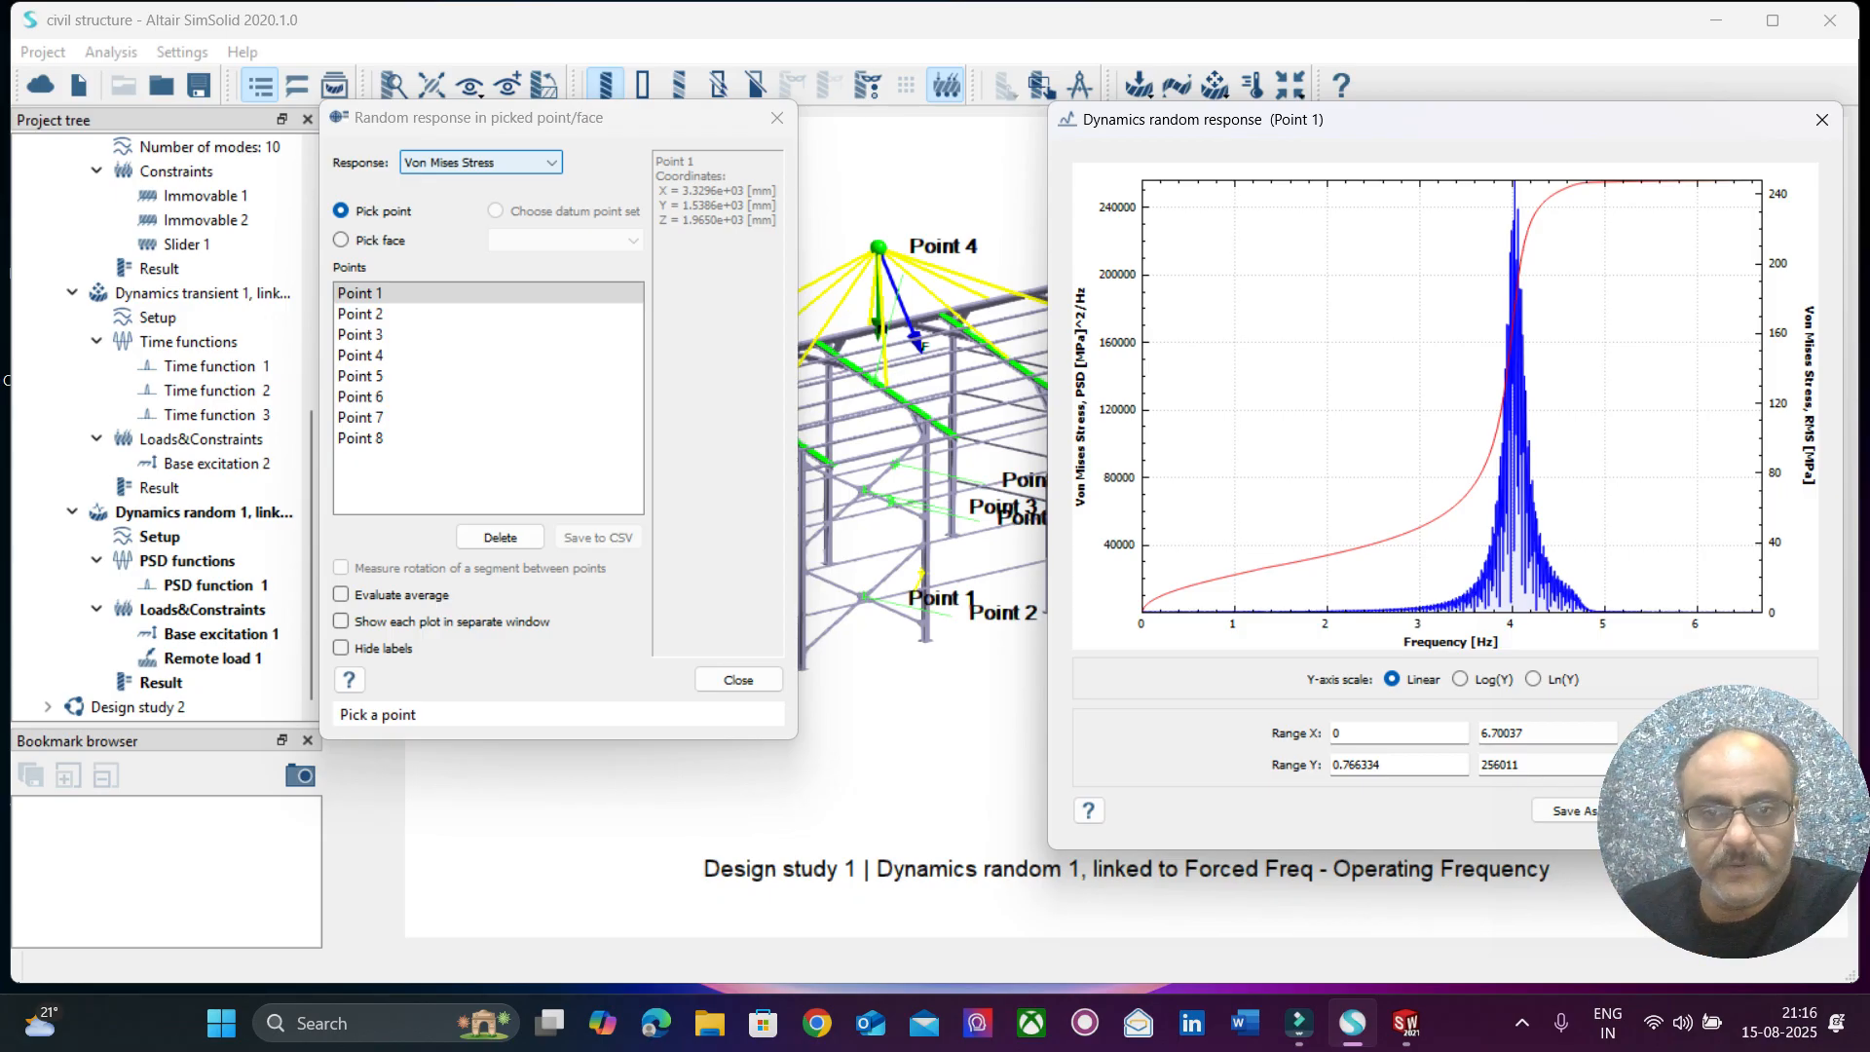
drag(1445, 119, 1119, 107)
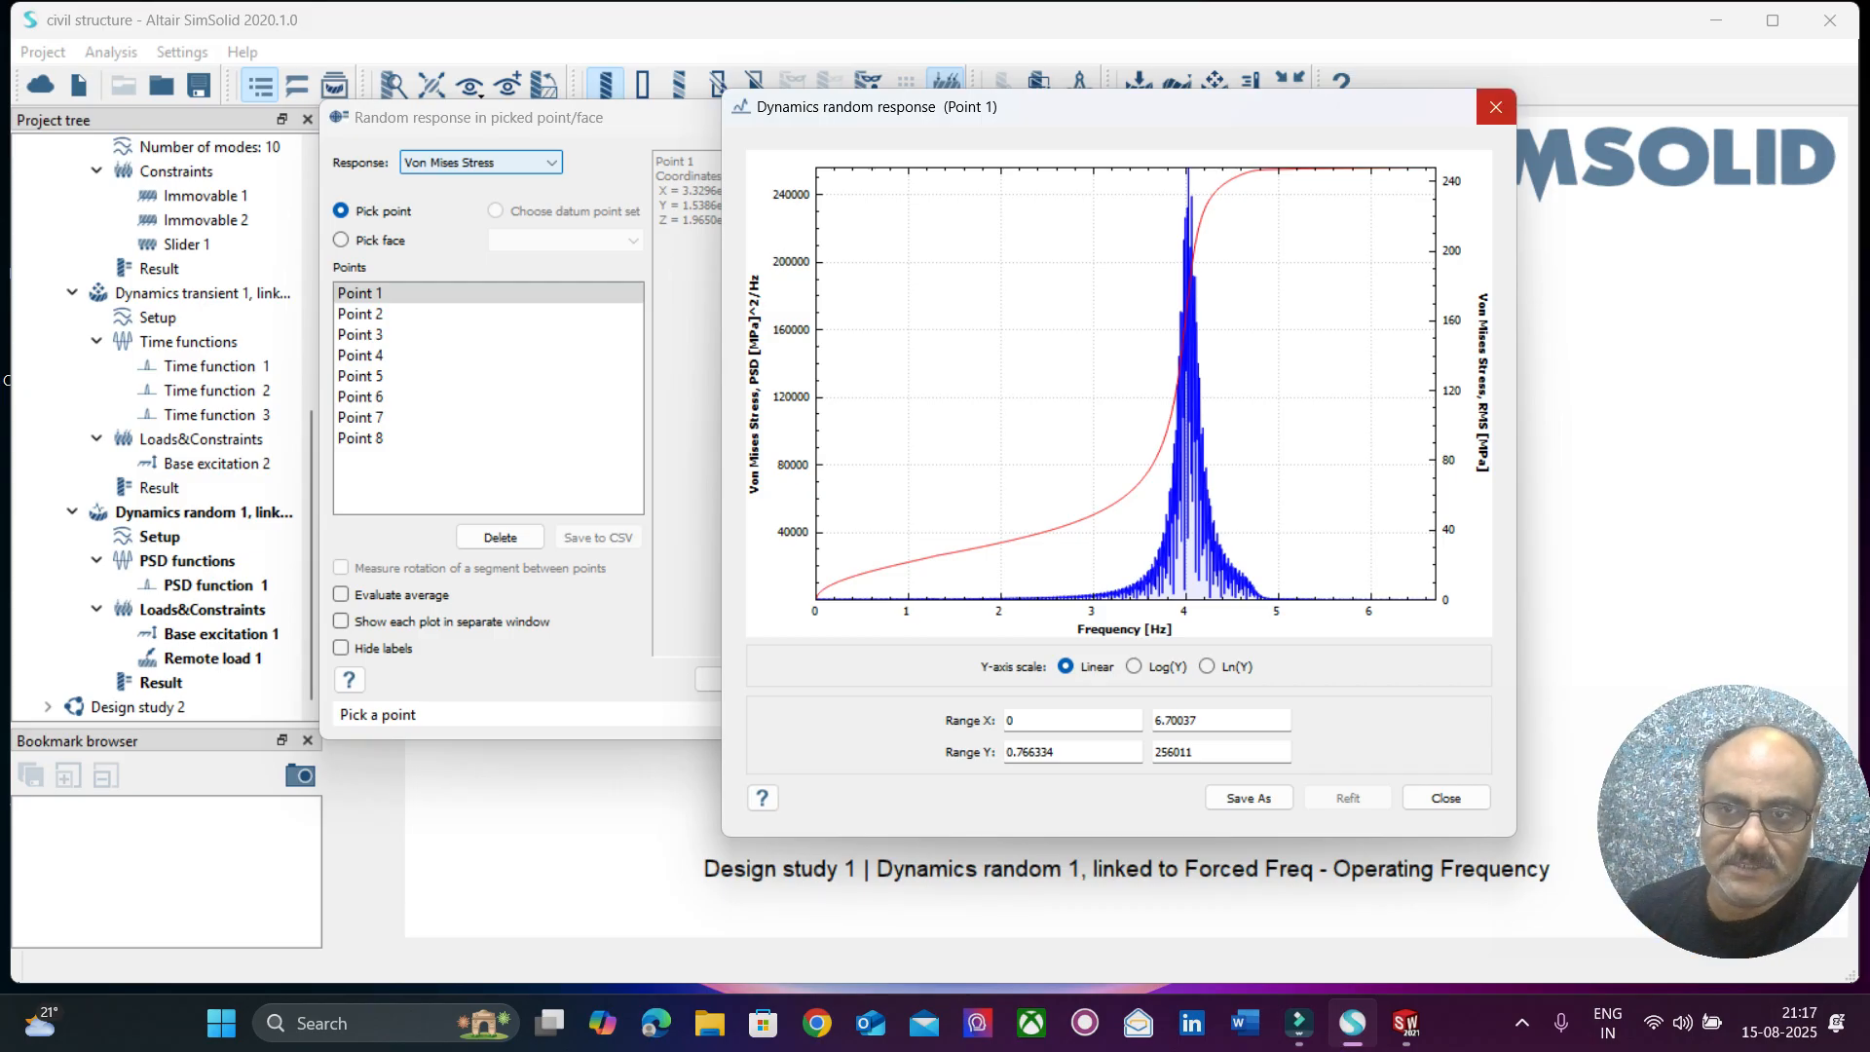
click(1445, 797)
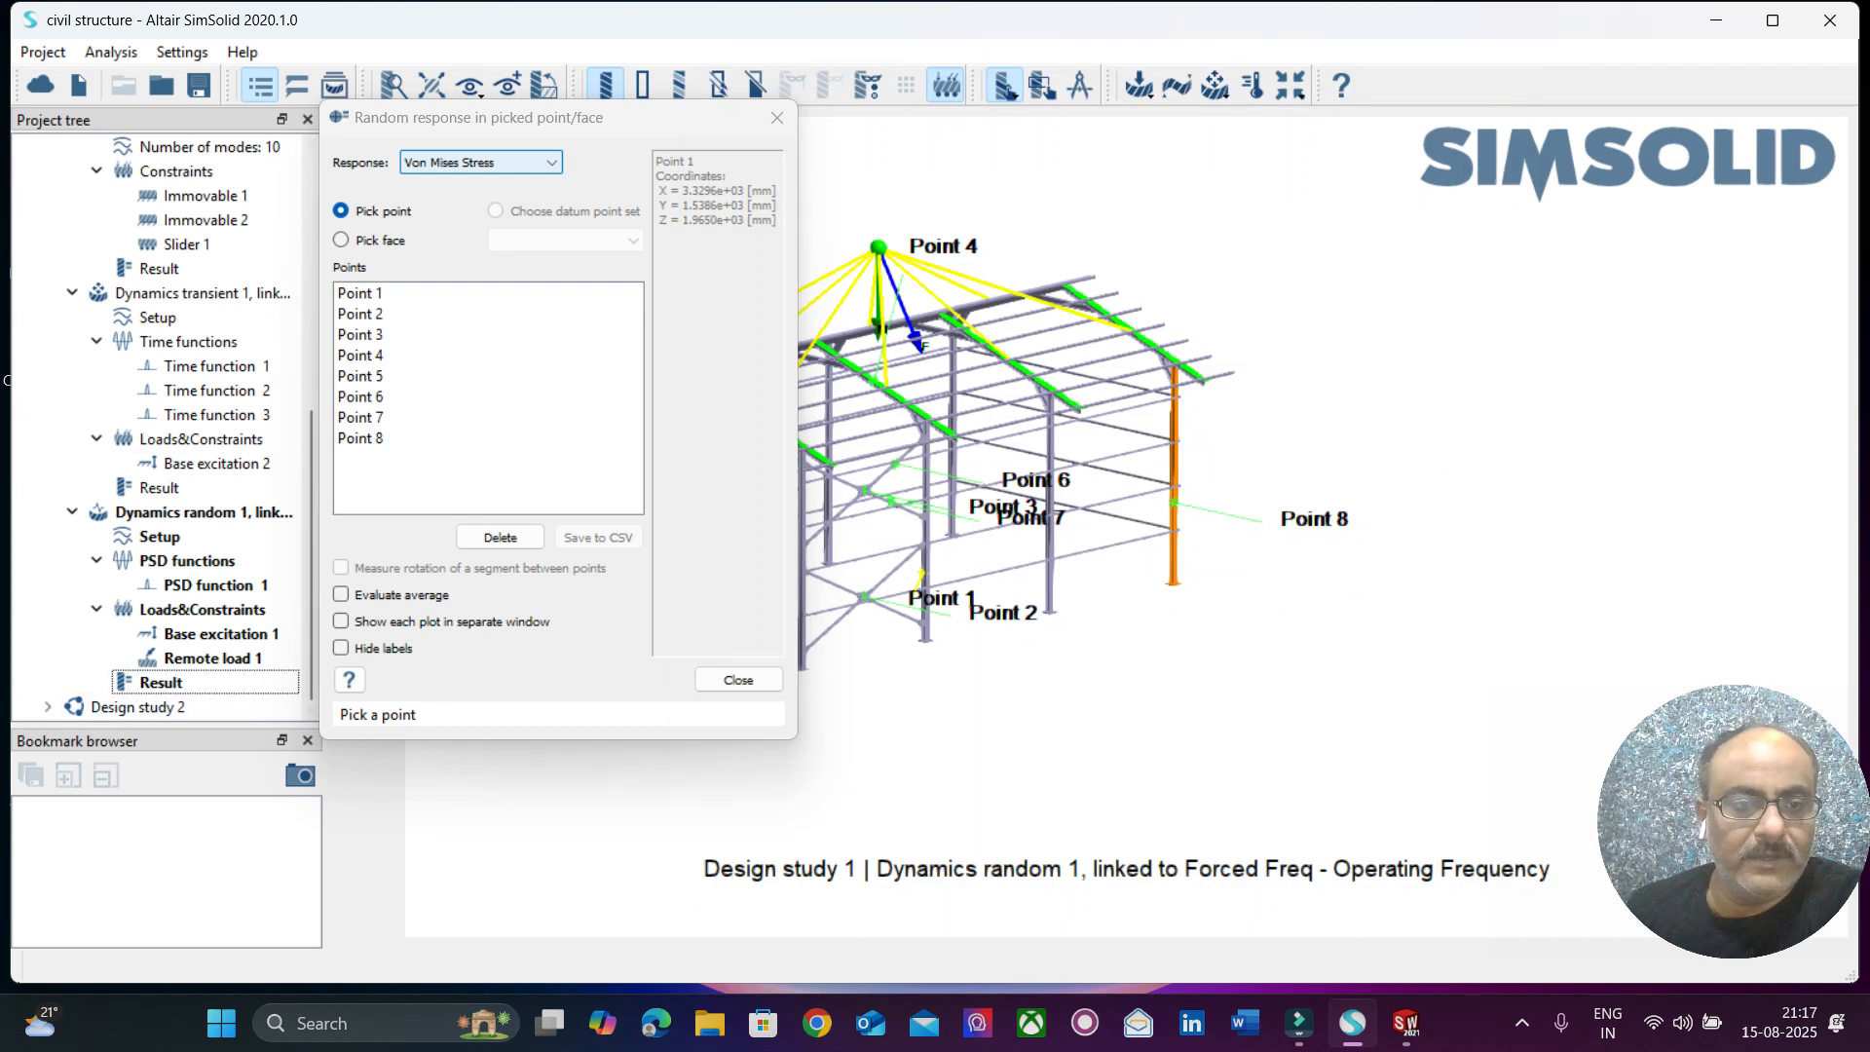
click(777, 118)
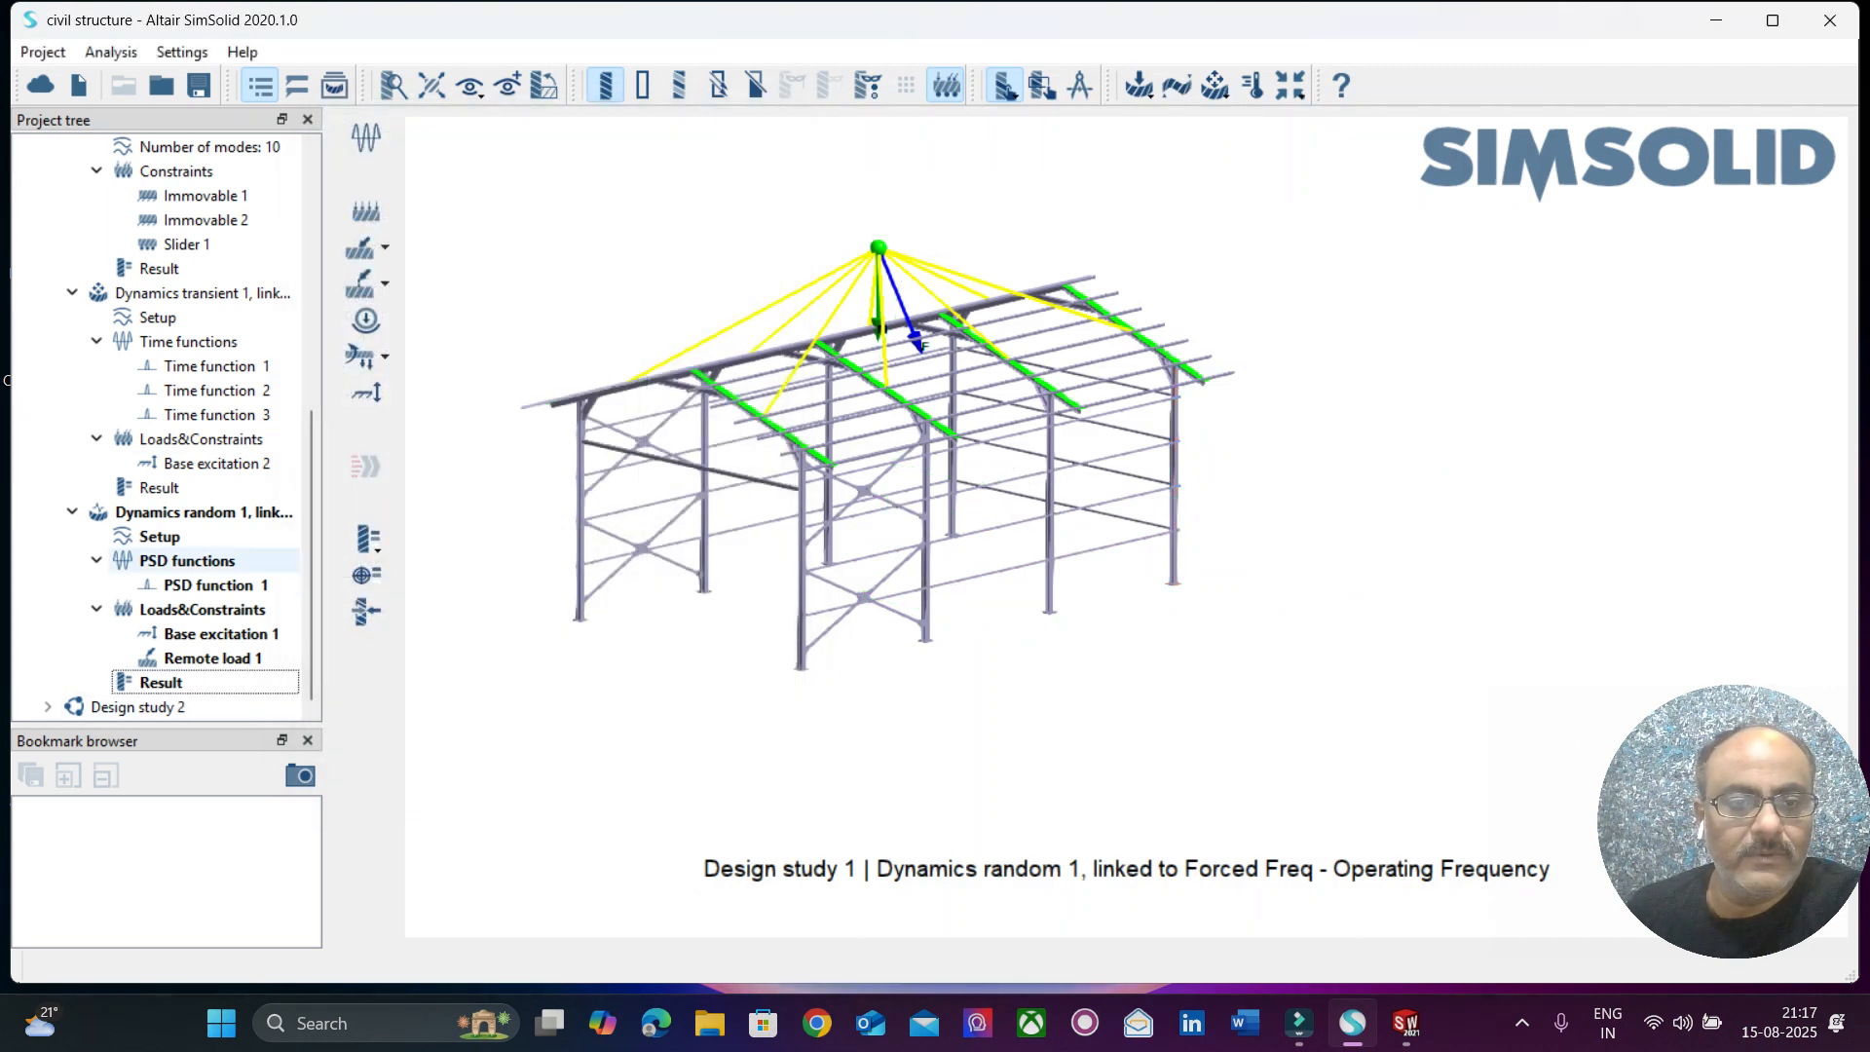
Collapse Design study 1, expand Design study 2, and display the displacement magnitude contour of its Structural 1 analysis.
scroll(160, 487, up, 7)
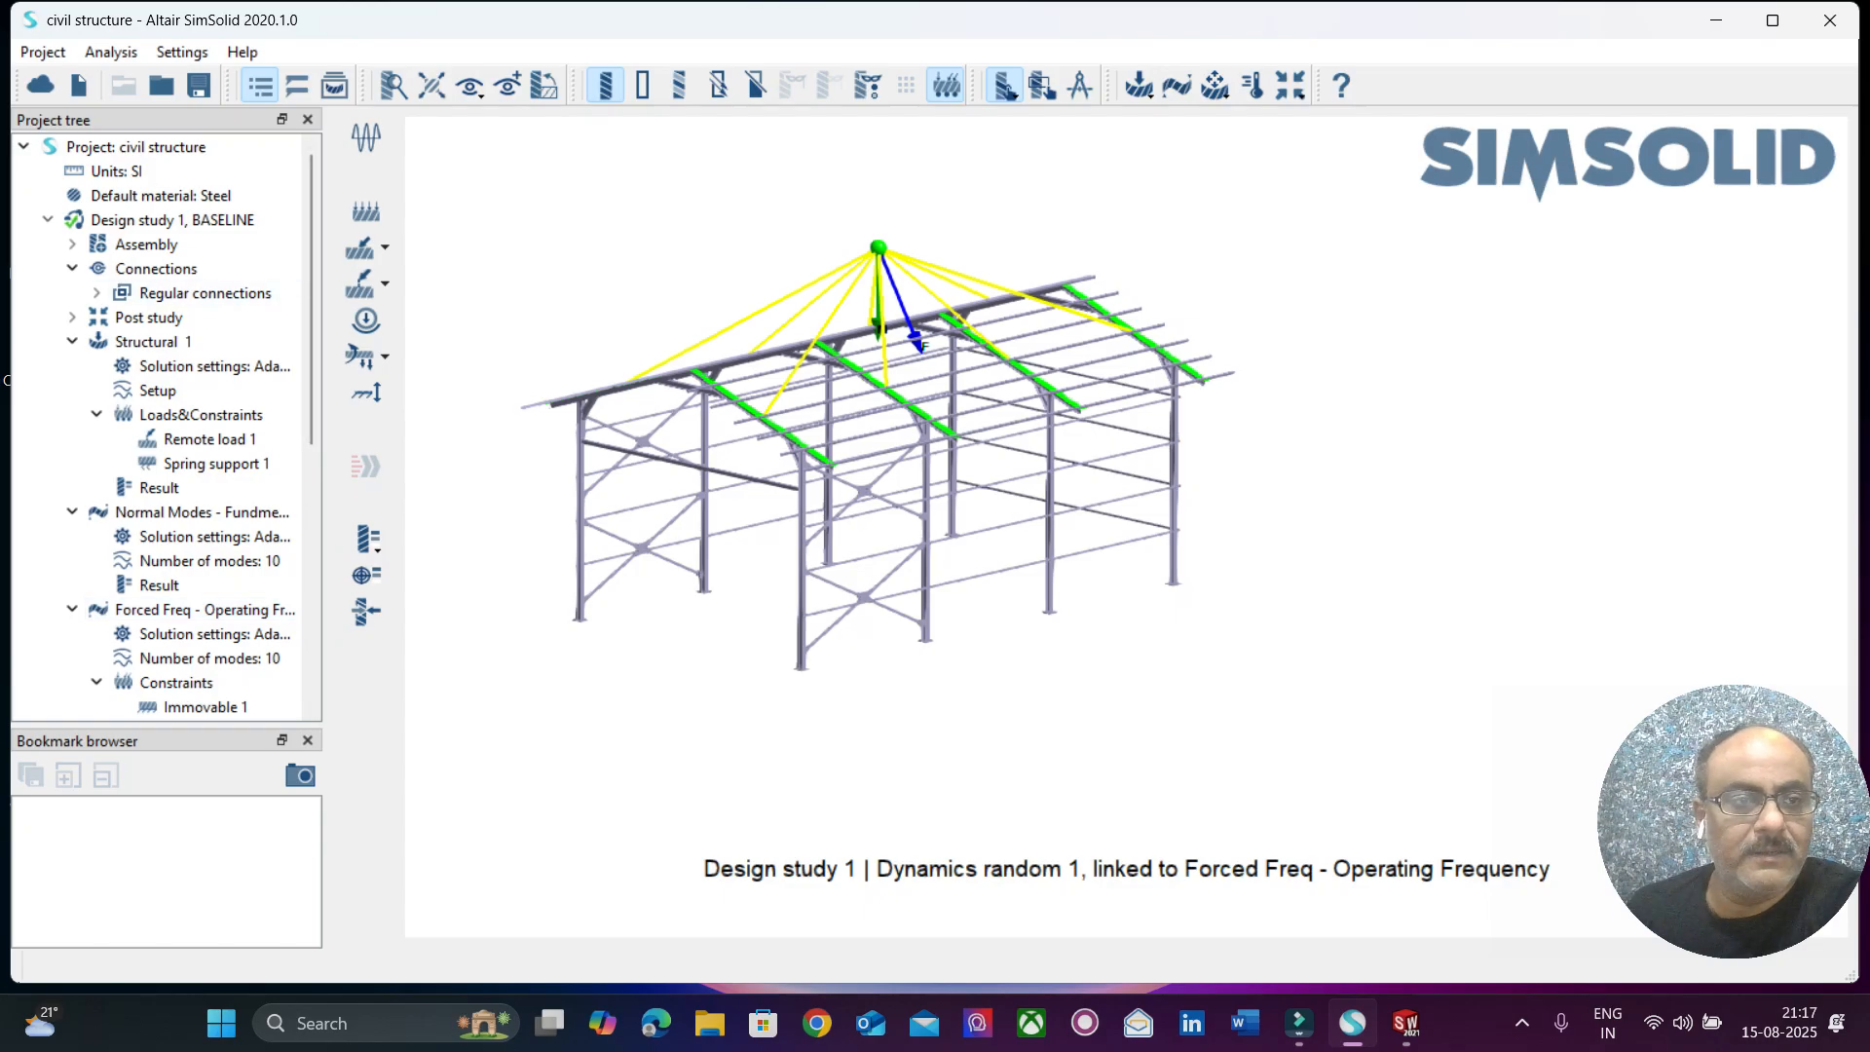
click(48, 220)
click(47, 244)
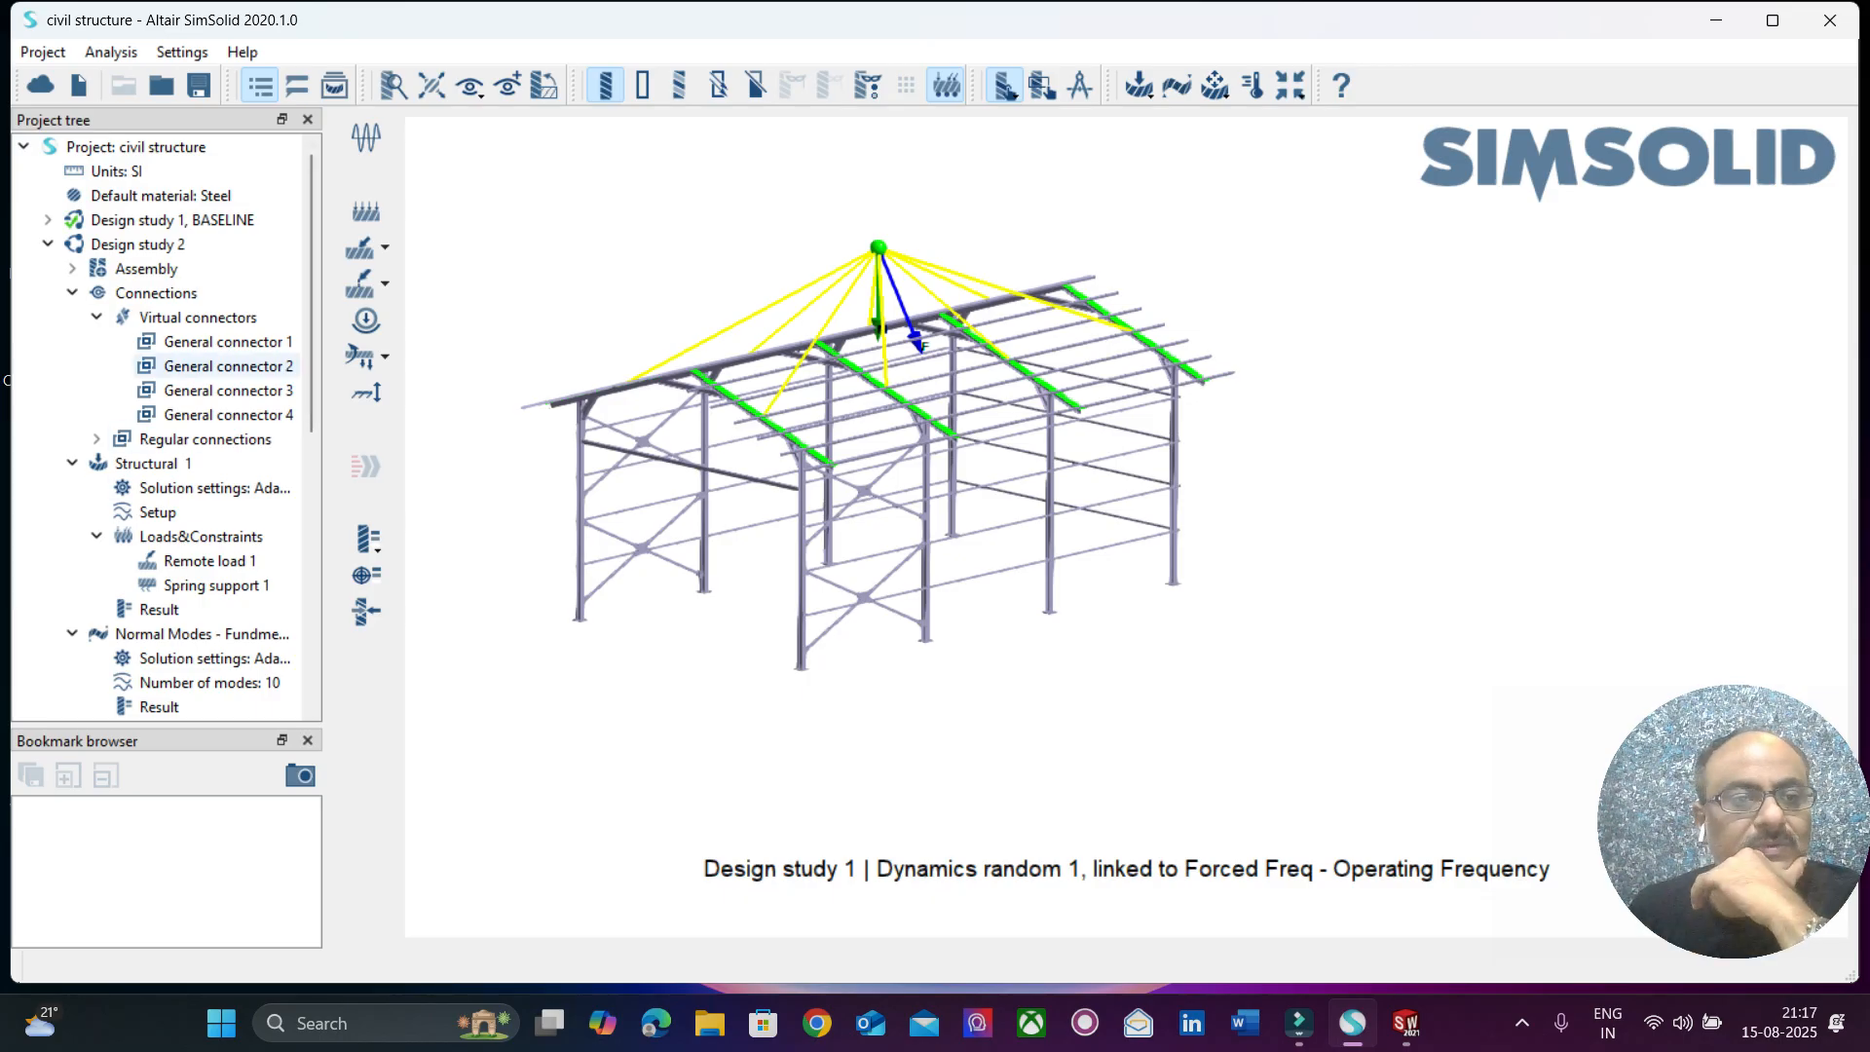
click(157, 463)
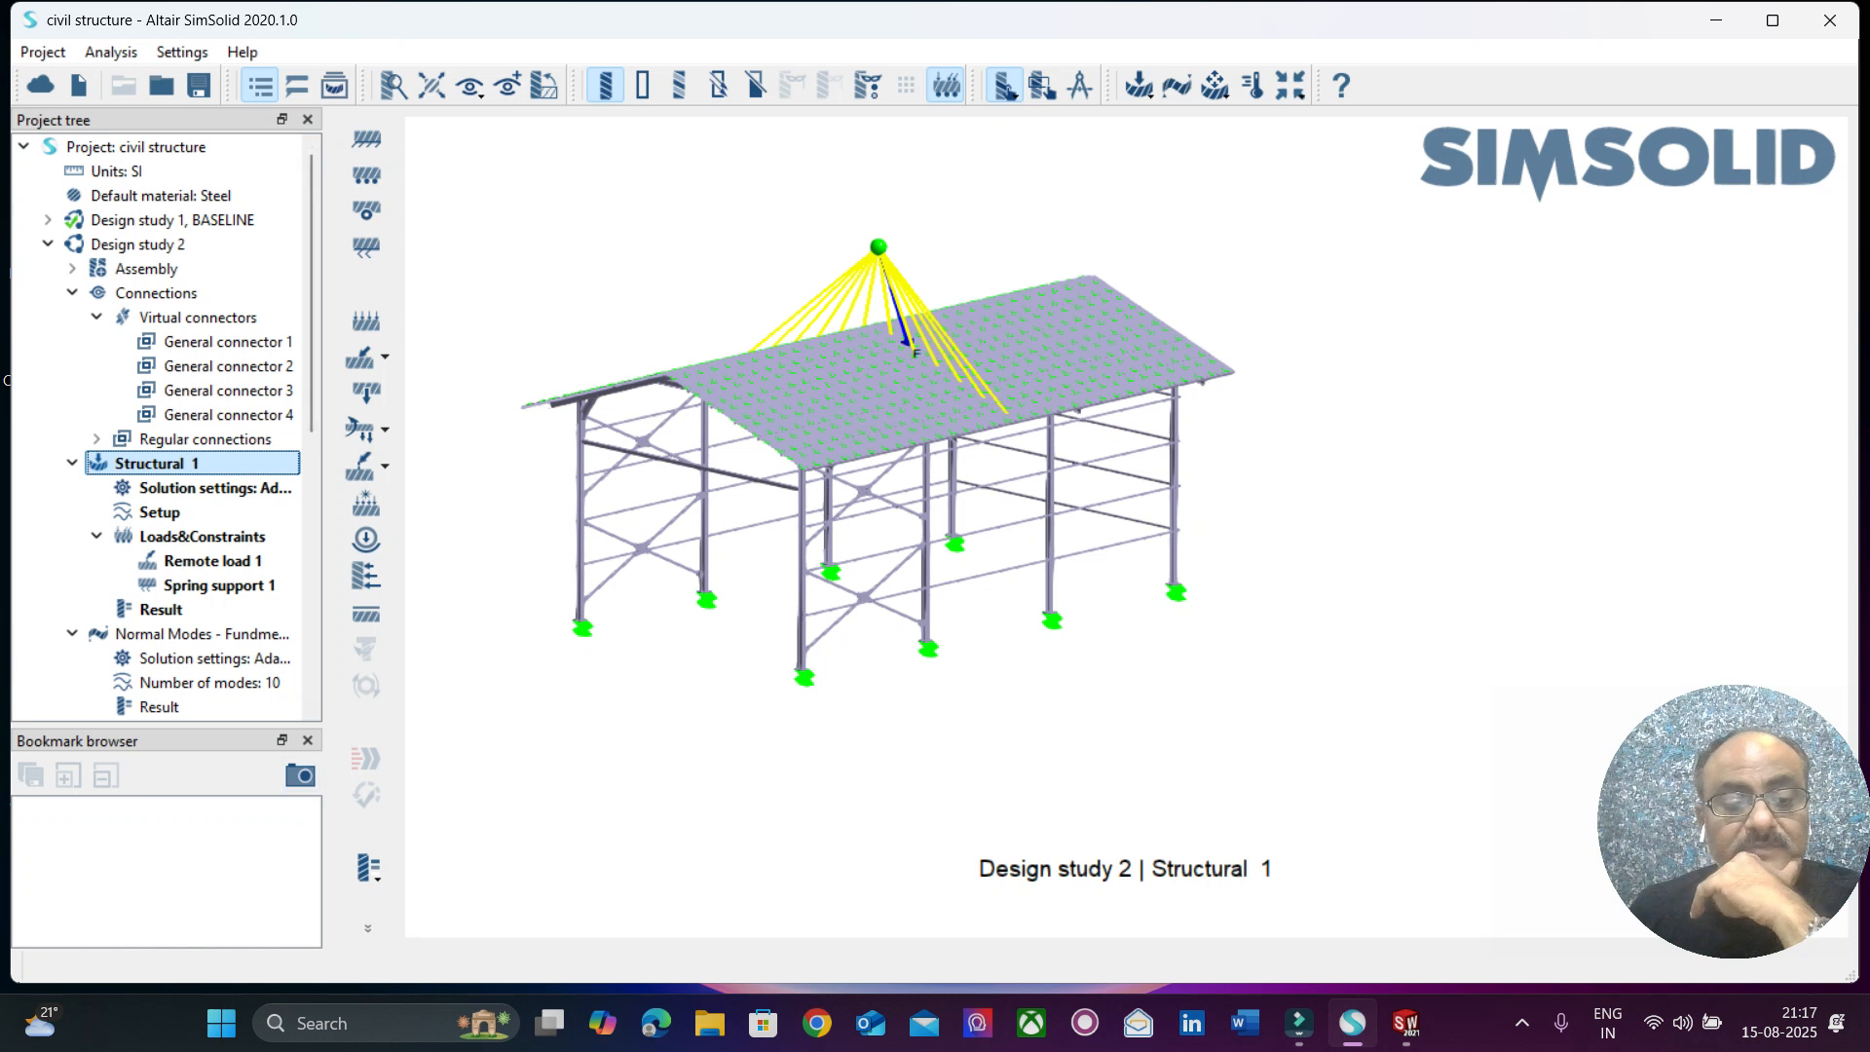
click(367, 867)
click(458, 720)
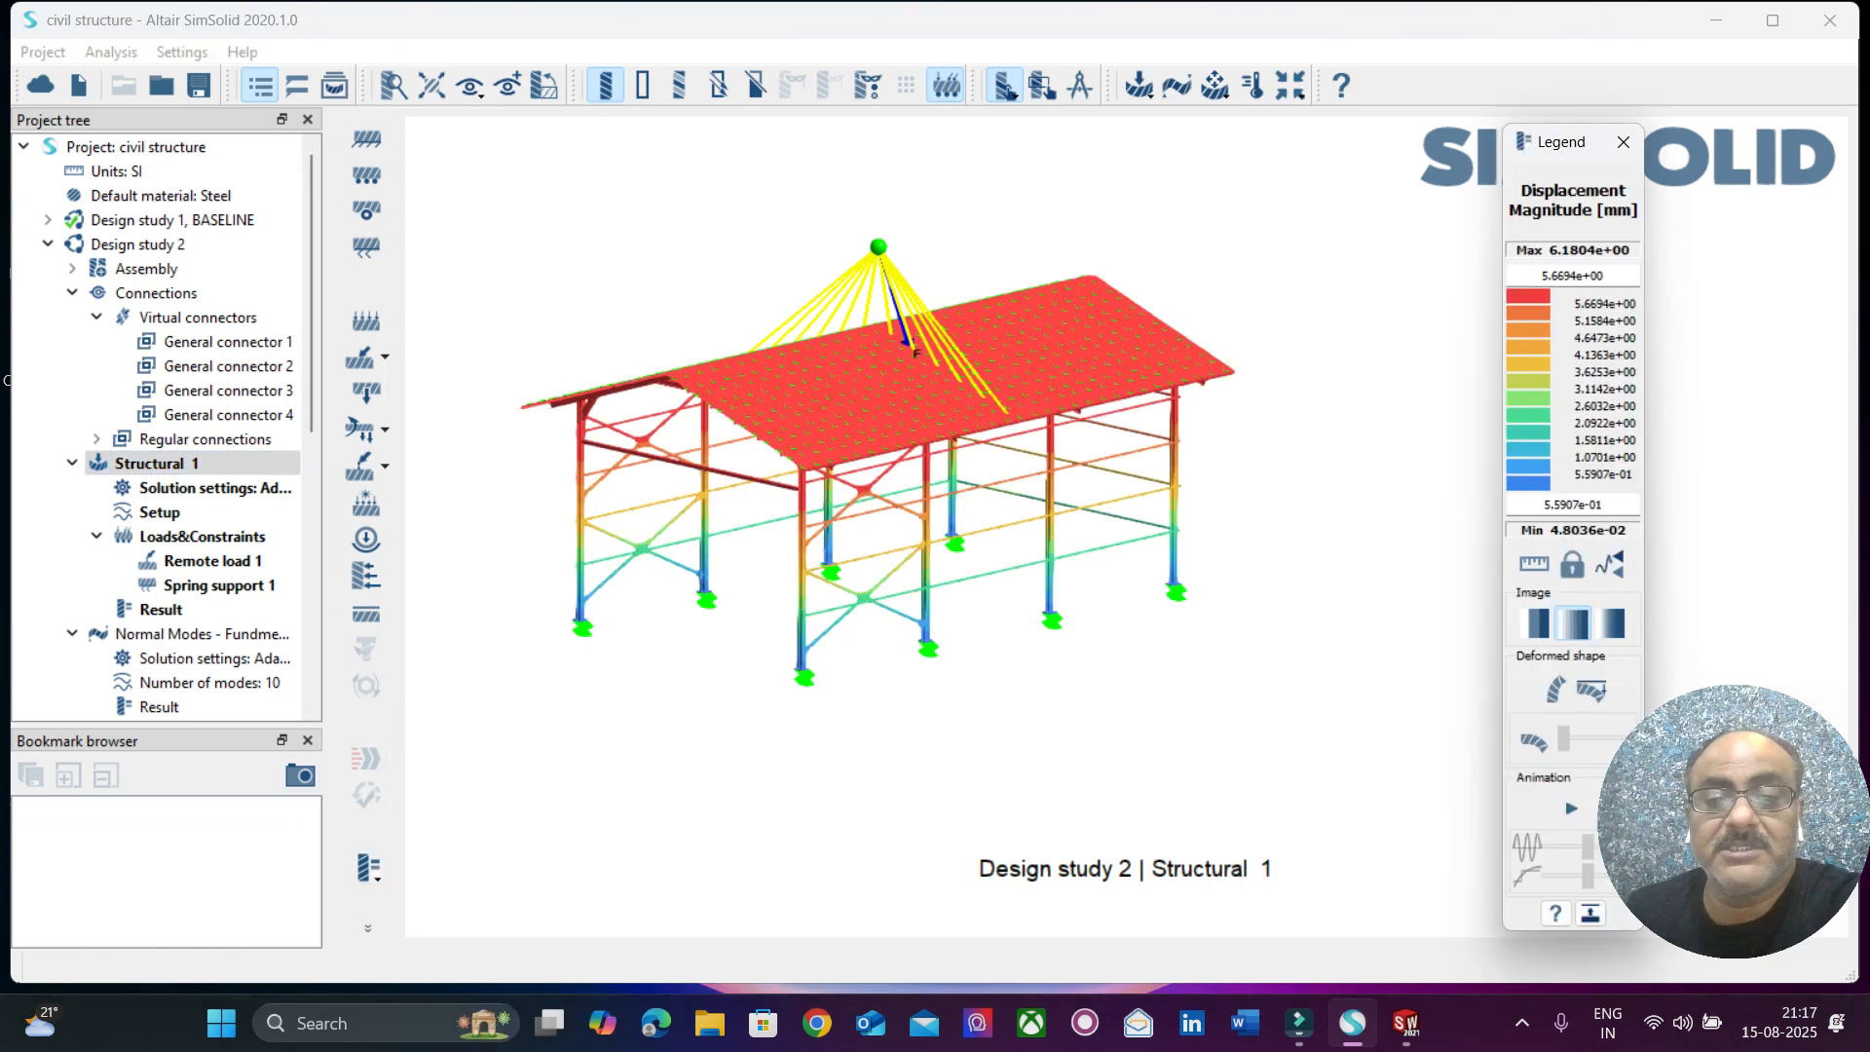
Animate the Structural 1 deformation of Design study 2 and switch the contour to Von Mises Stress.
drag(877, 458, 974, 433)
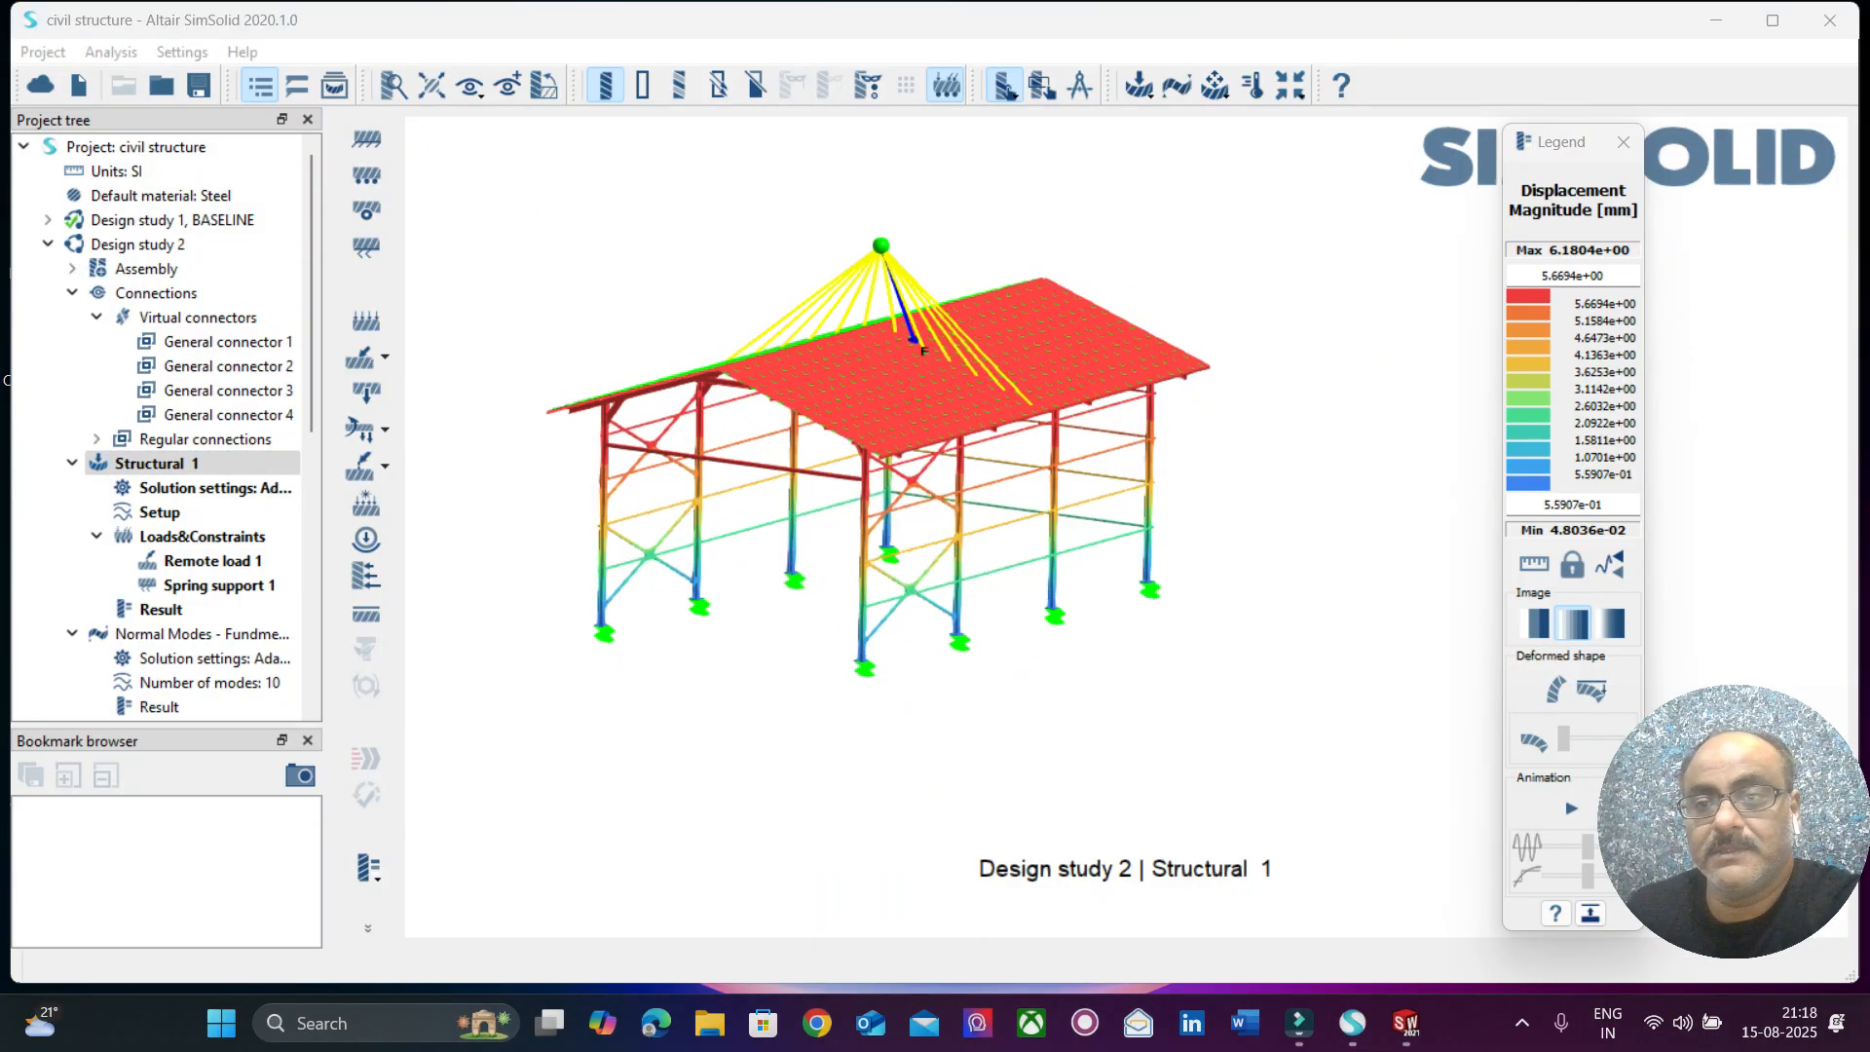
drag(1568, 142, 1400, 59)
click(1404, 725)
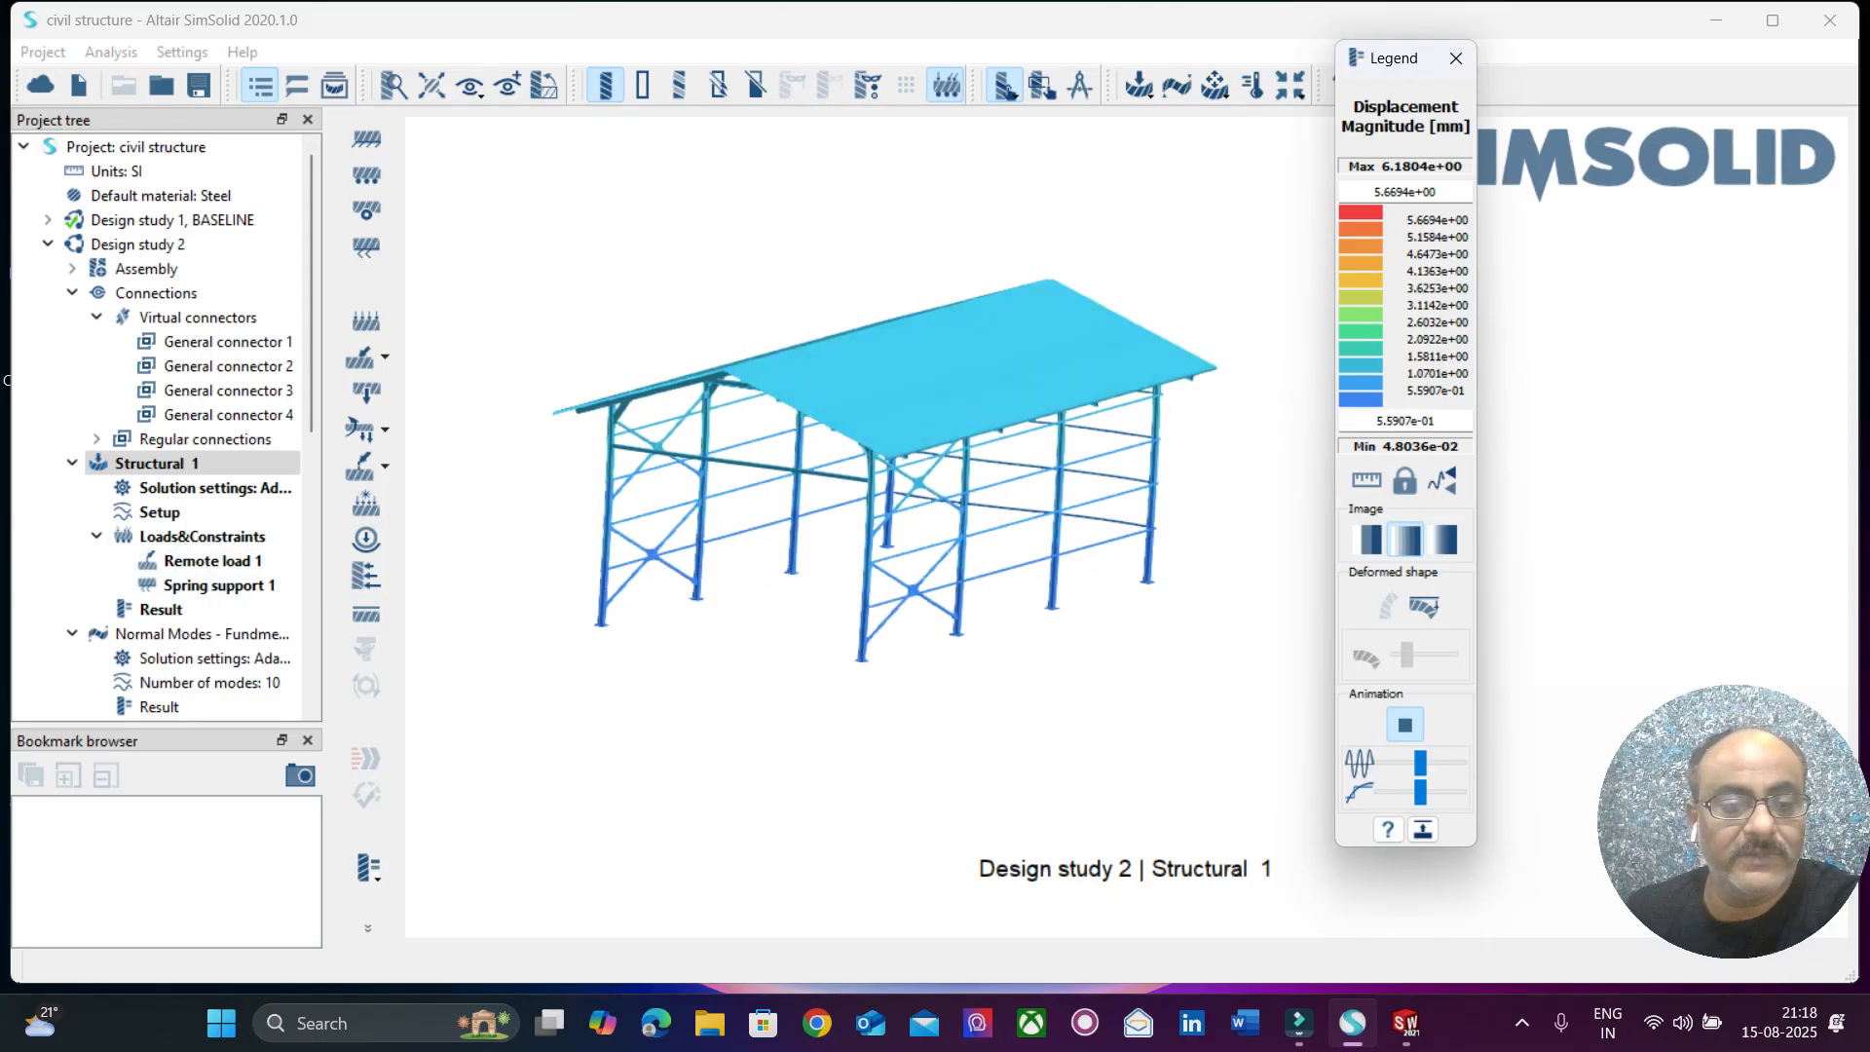
click(368, 866)
click(480, 761)
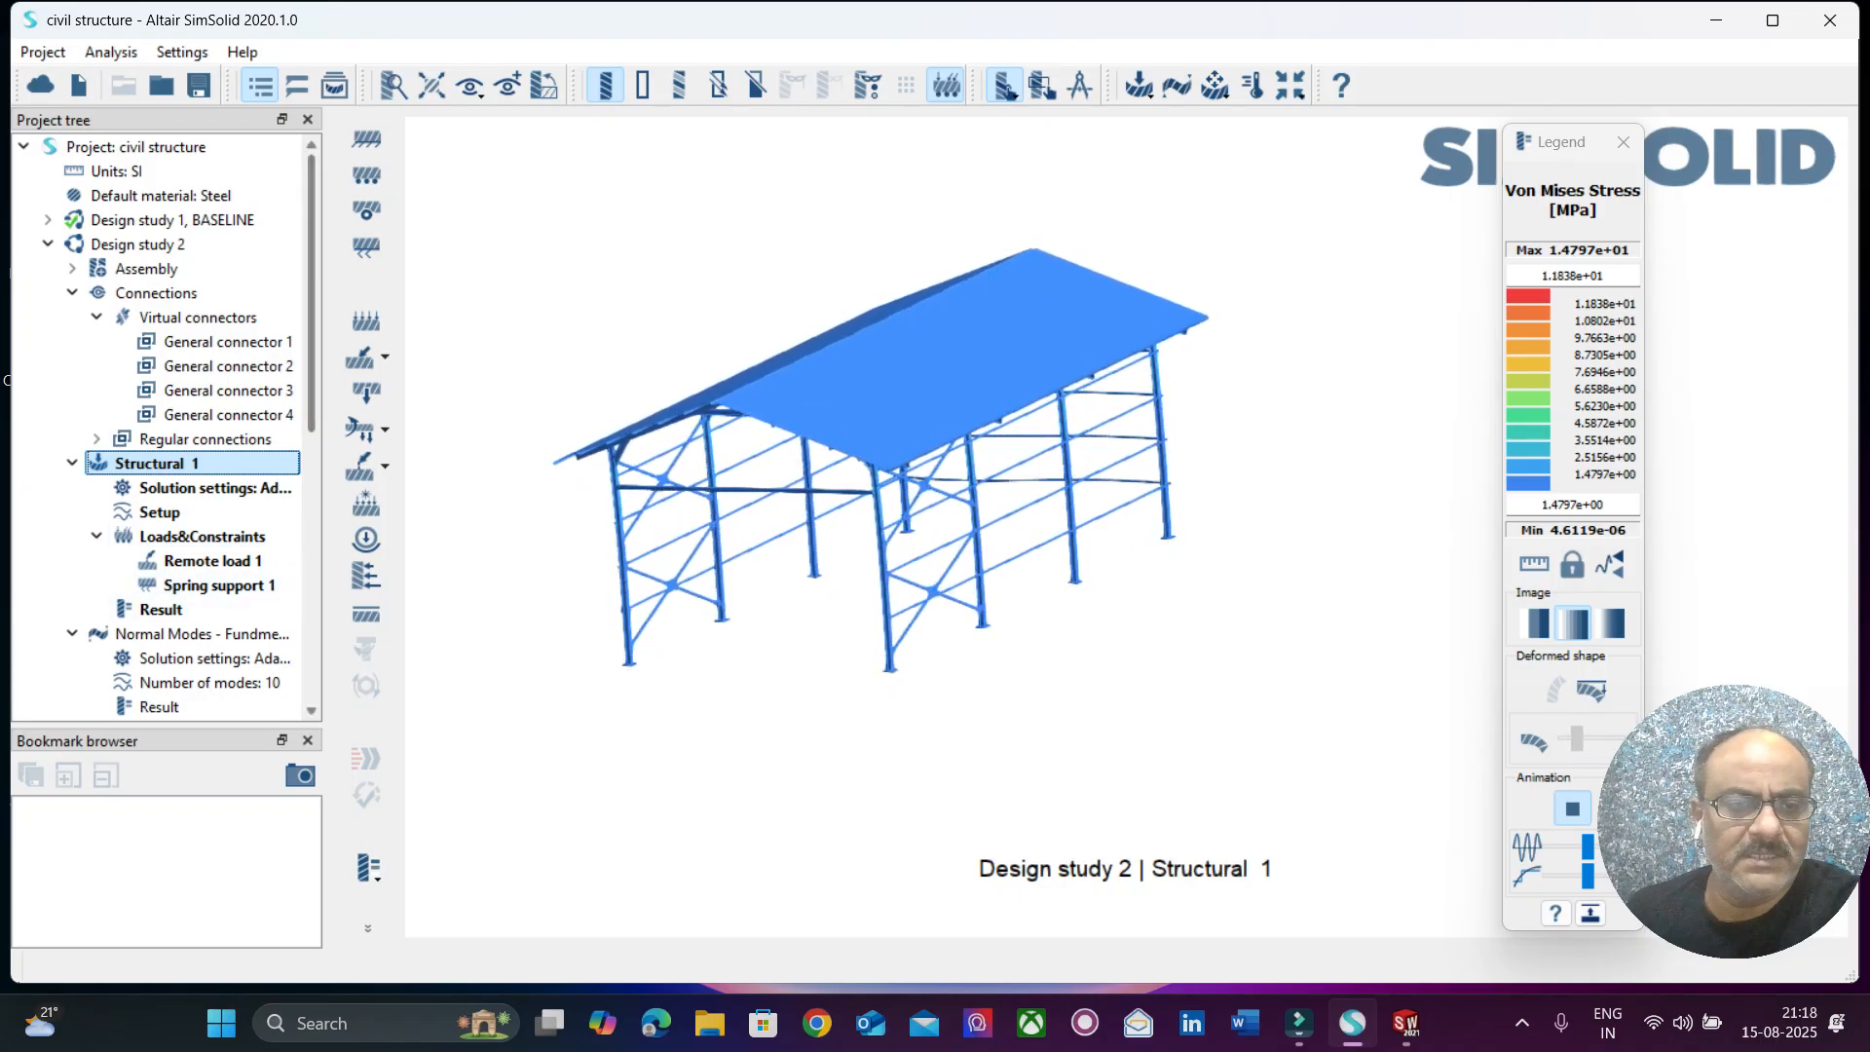
Open the Normal Modes analysis of Design study 2, view animated mode shapes 8, 9 and 10, and close the frequency list.
scroll(166, 424, down, 3)
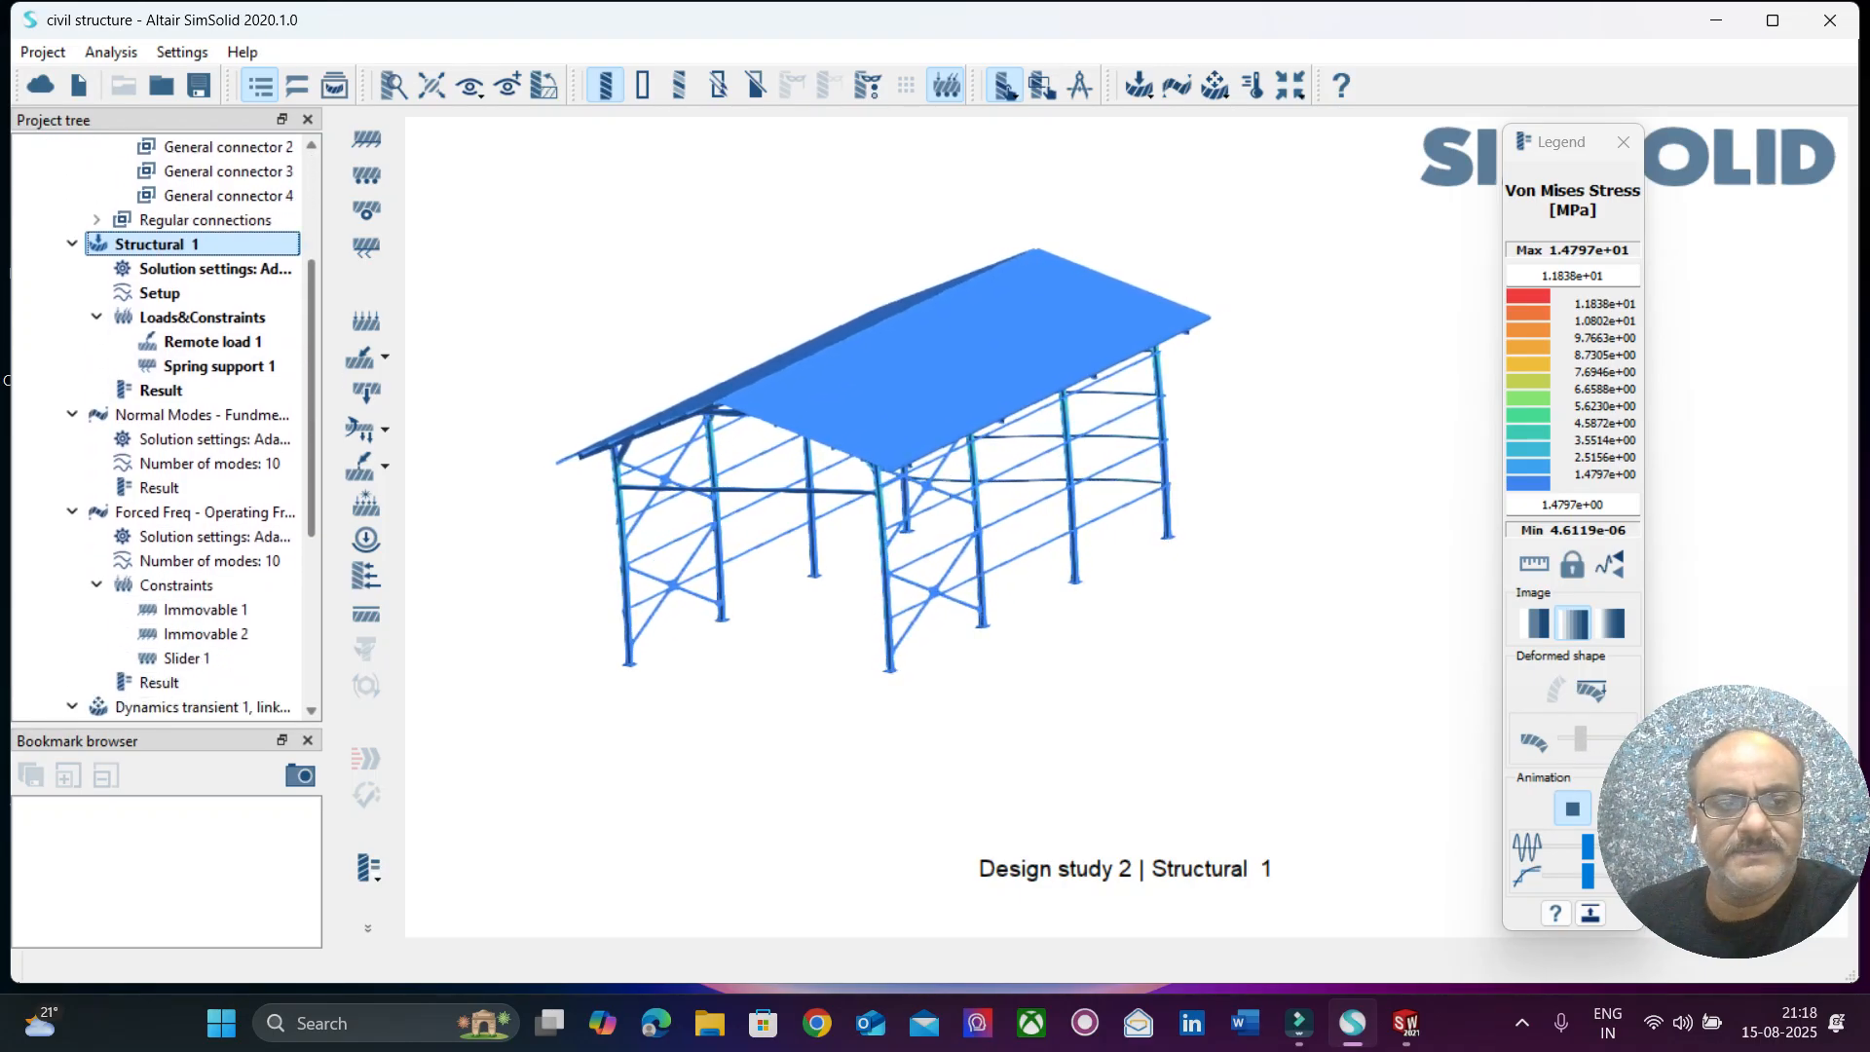
click(194, 414)
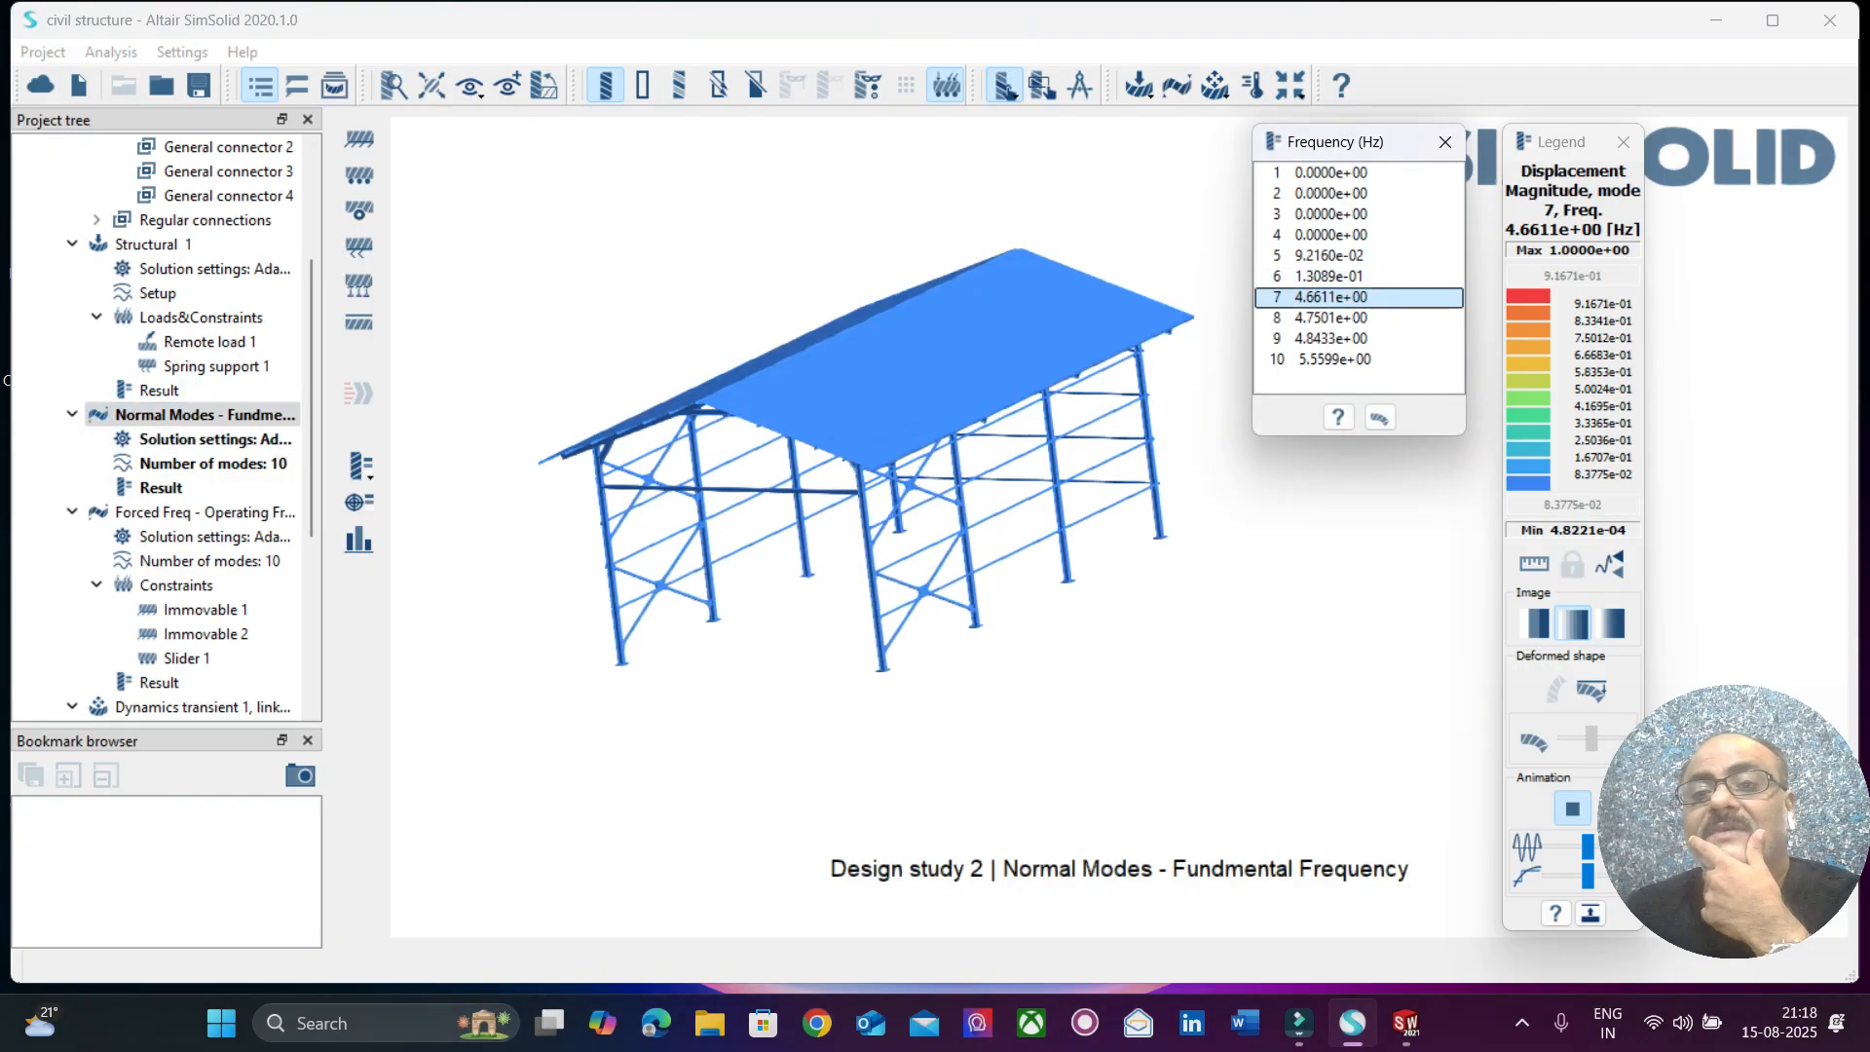
click(1330, 319)
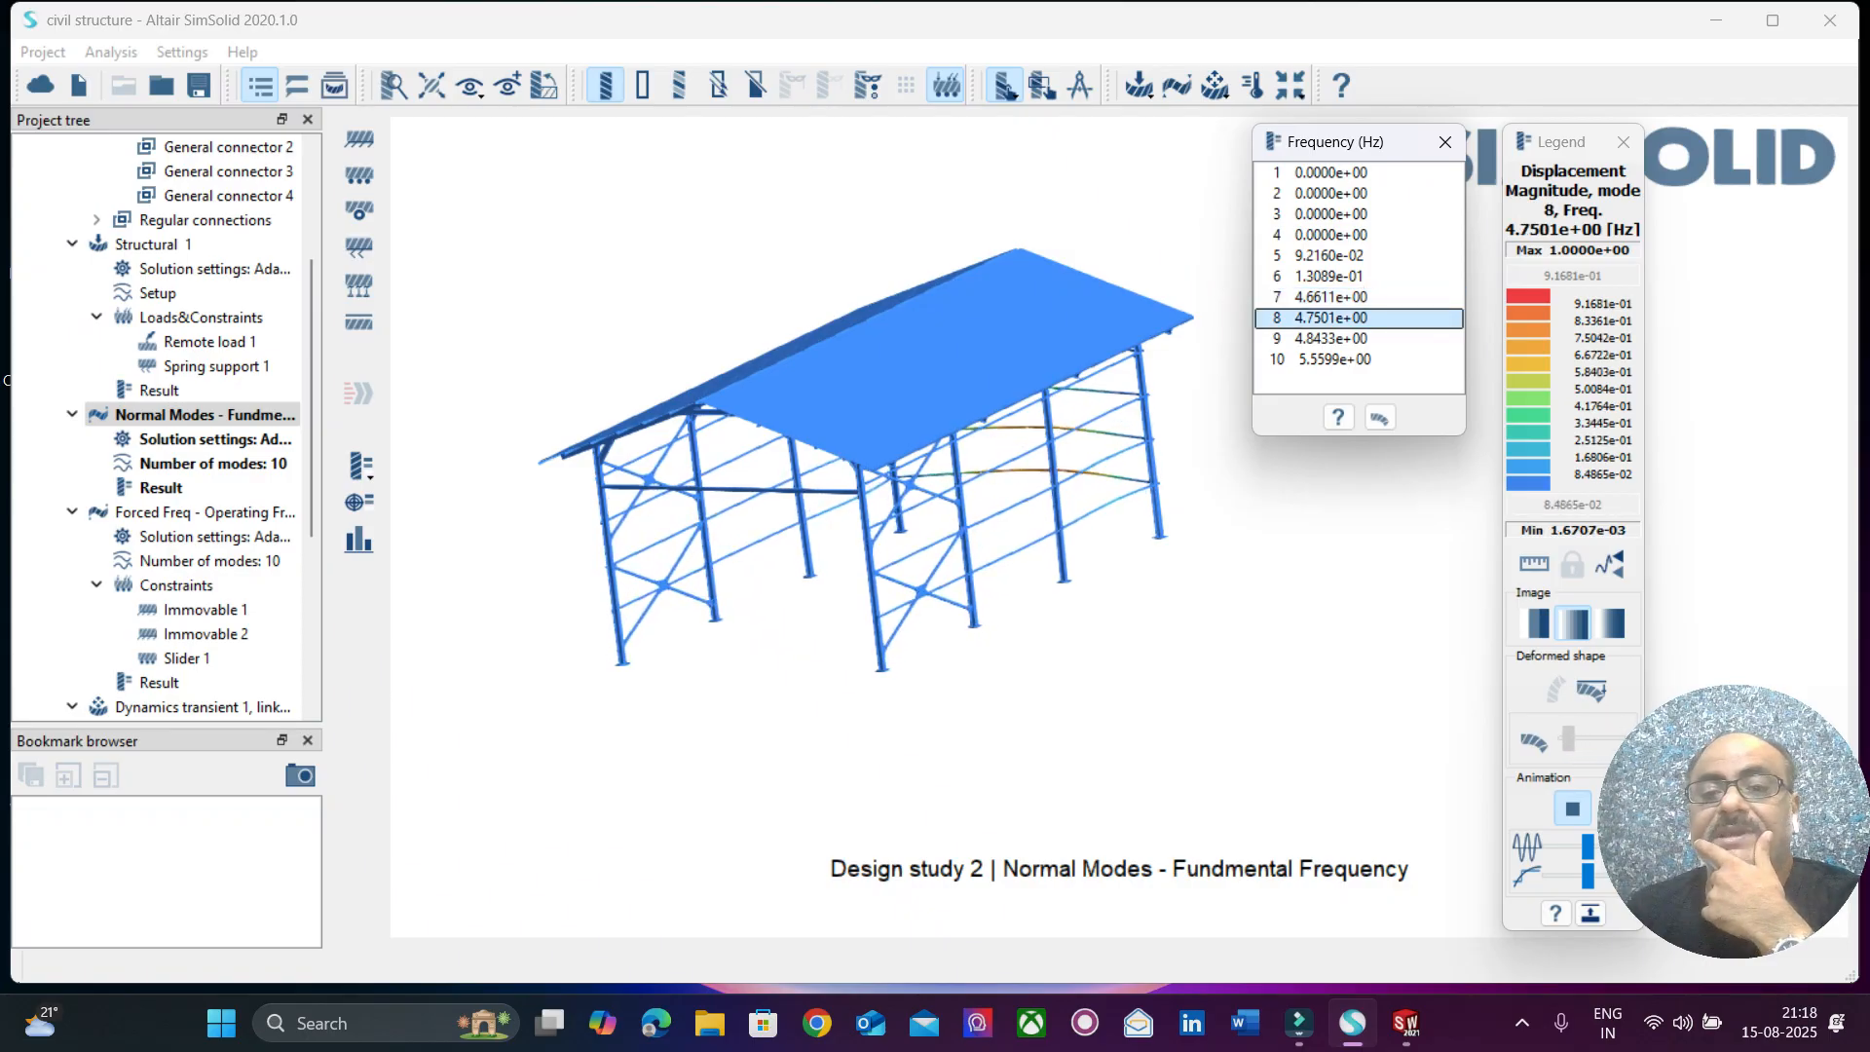
click(1330, 339)
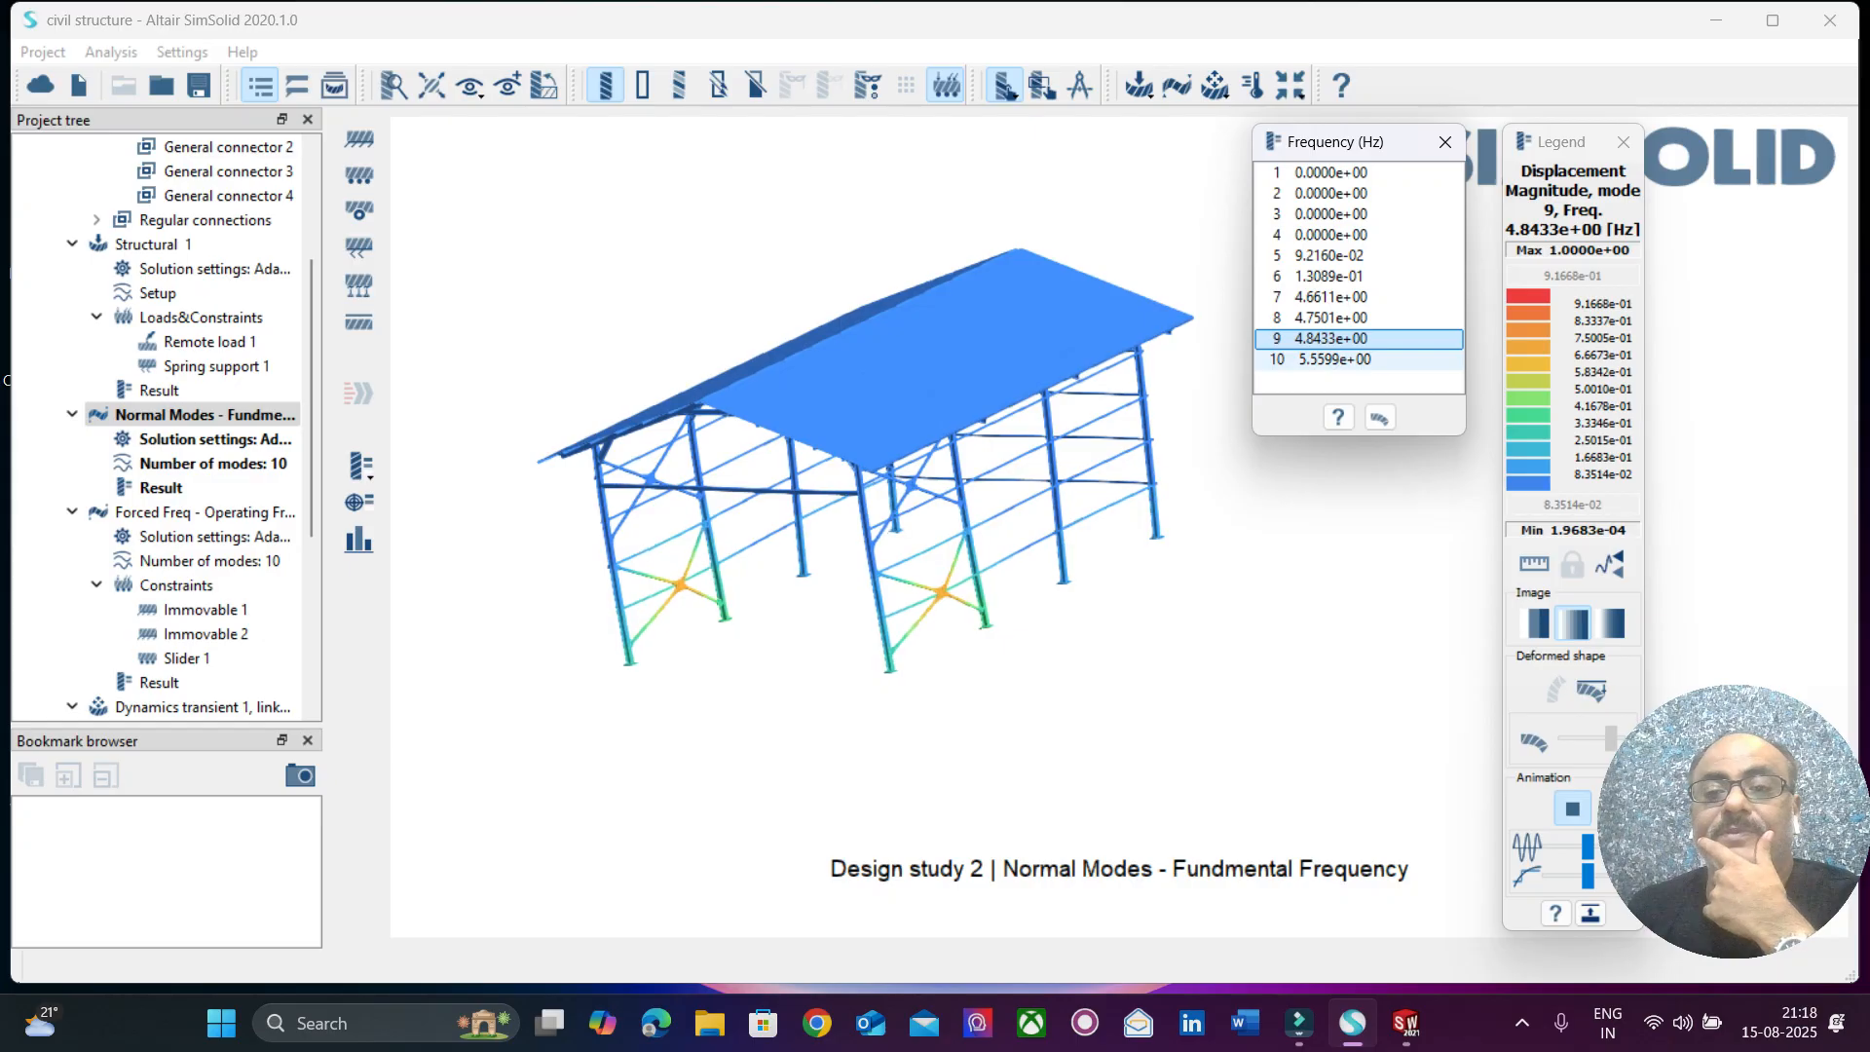
click(1332, 360)
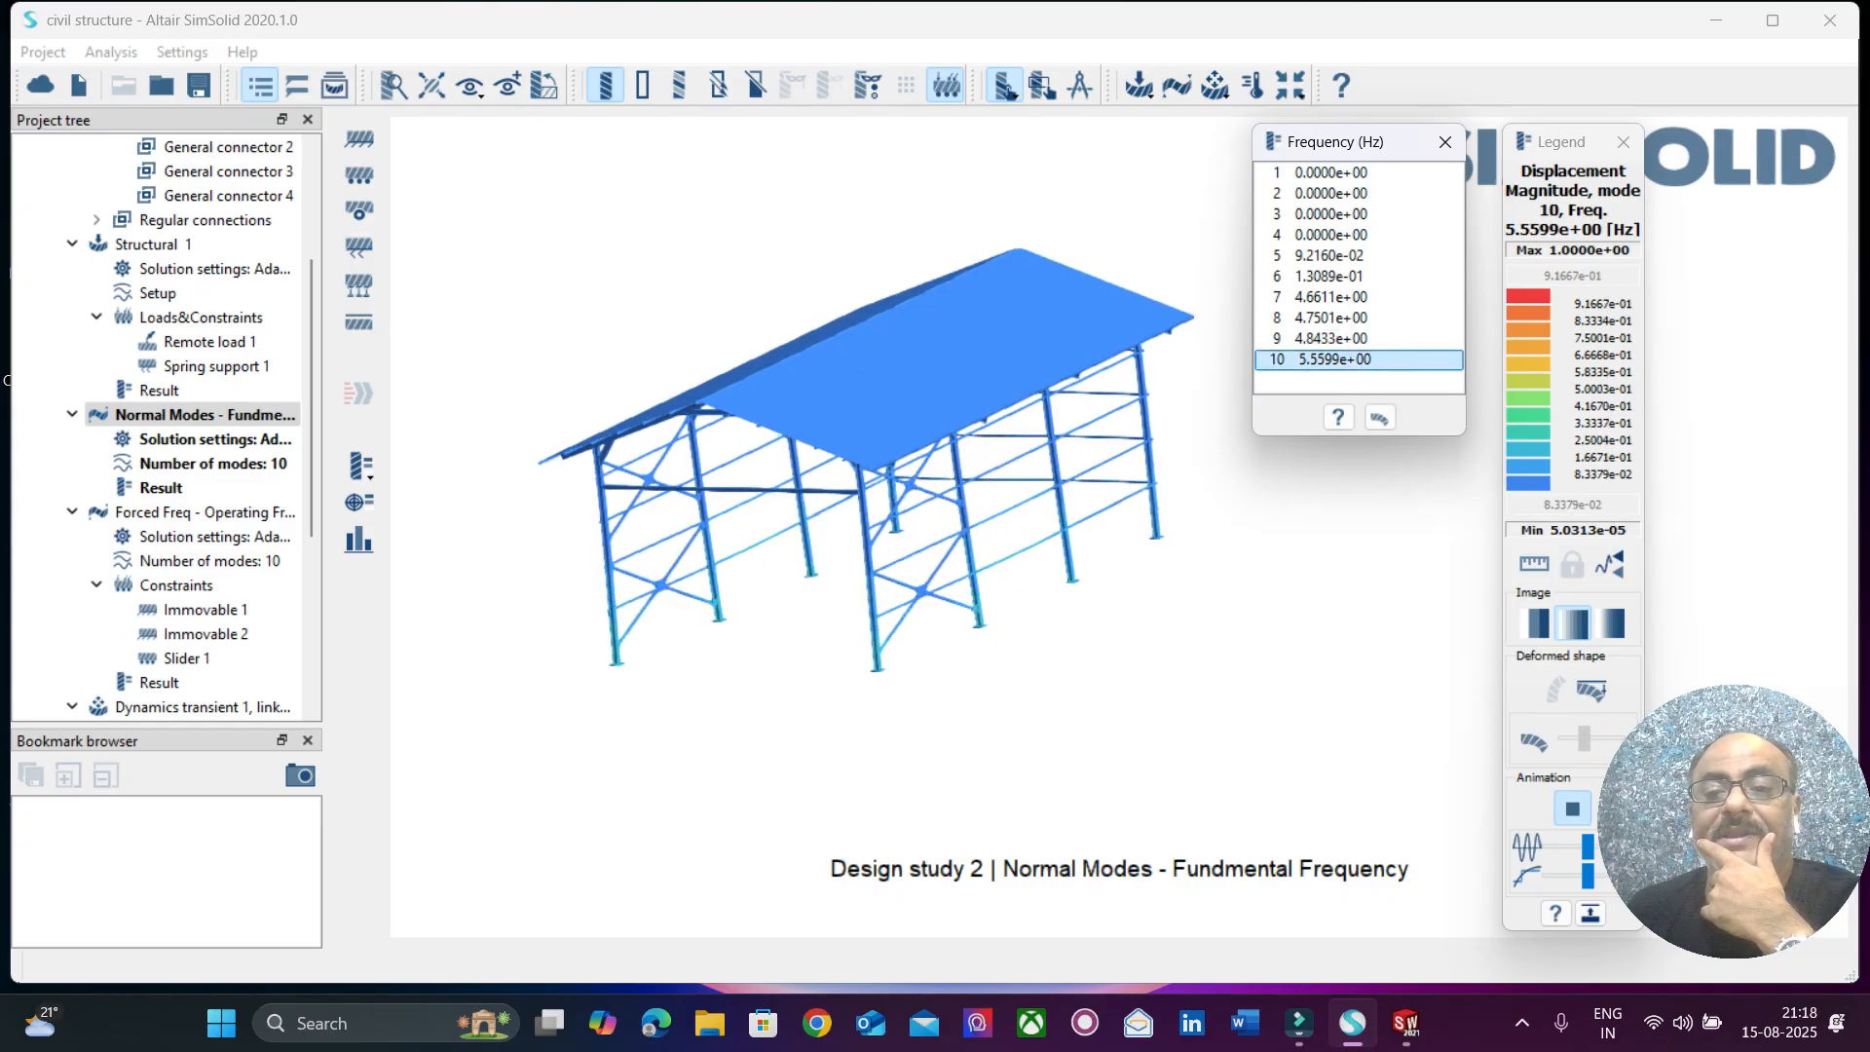
click(1442, 143)
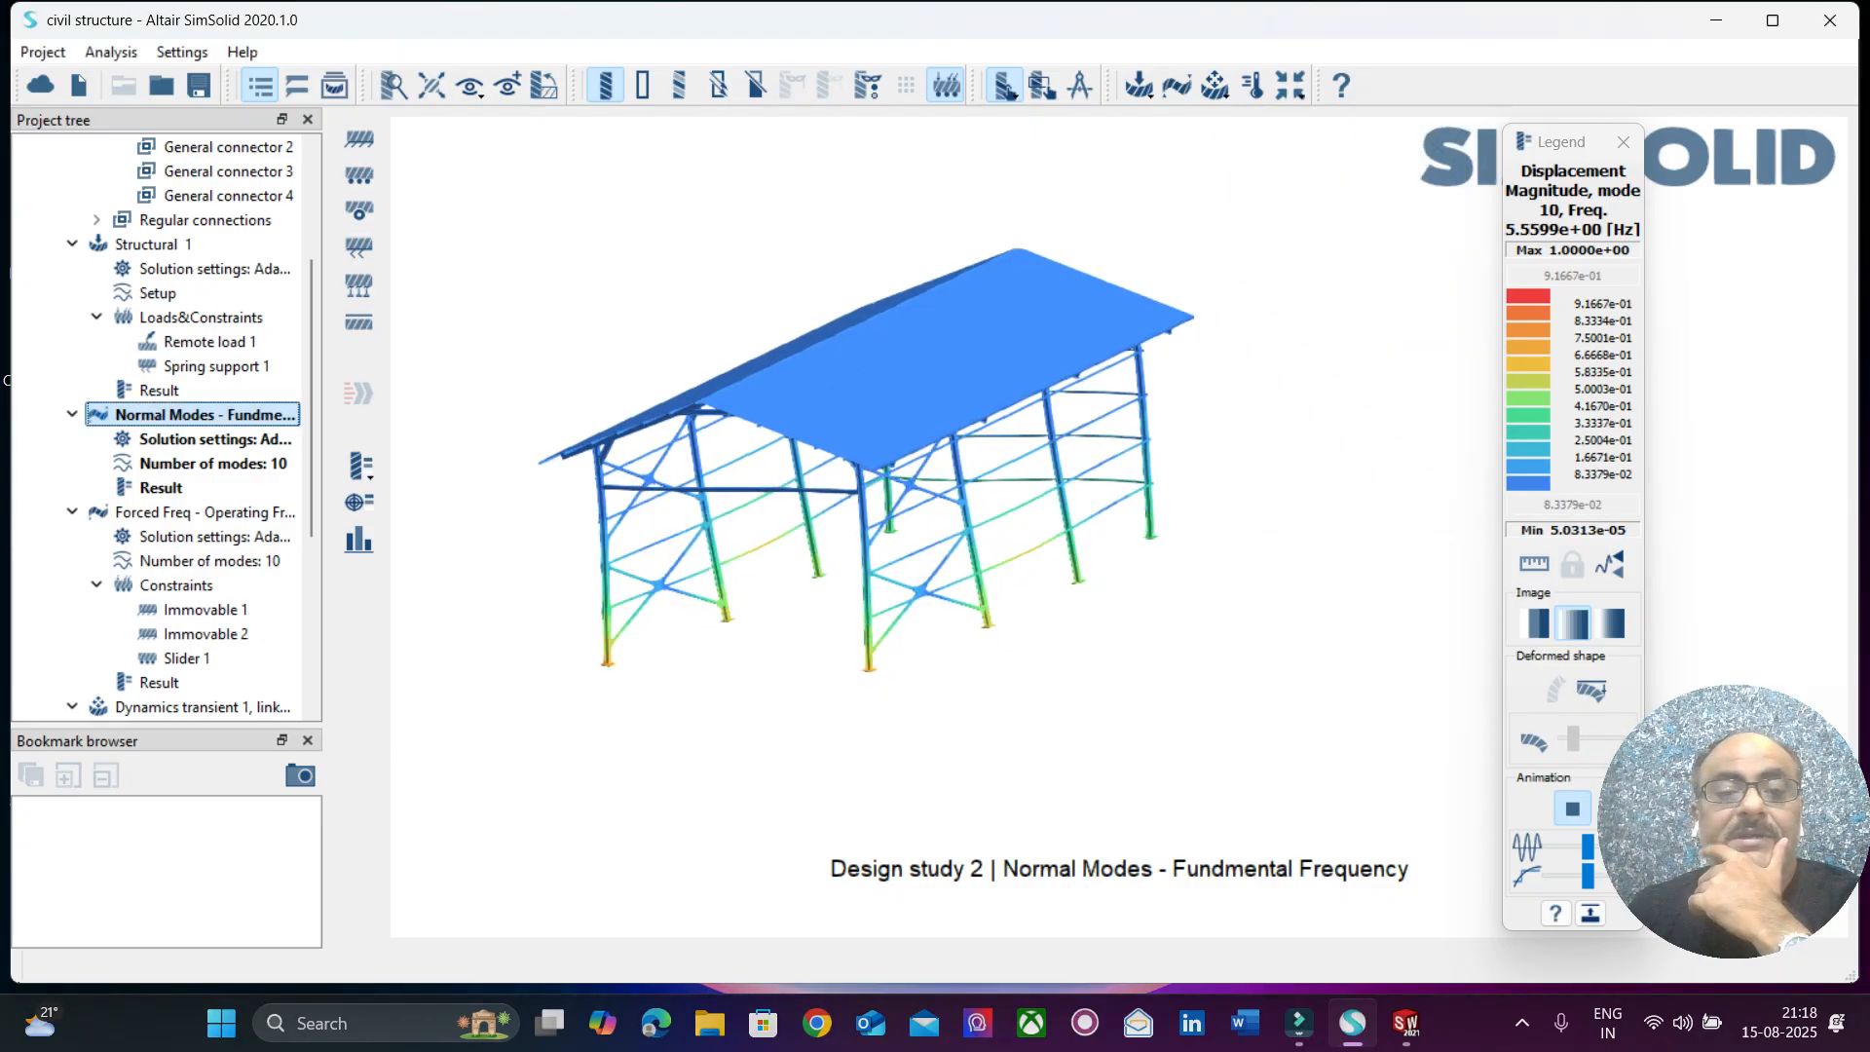
Open Design study 2's Forced Freq - Operating Frequency analysis and view its animated mode shapes 1 and 2 on the shed.
scroll(166, 426, down, 2)
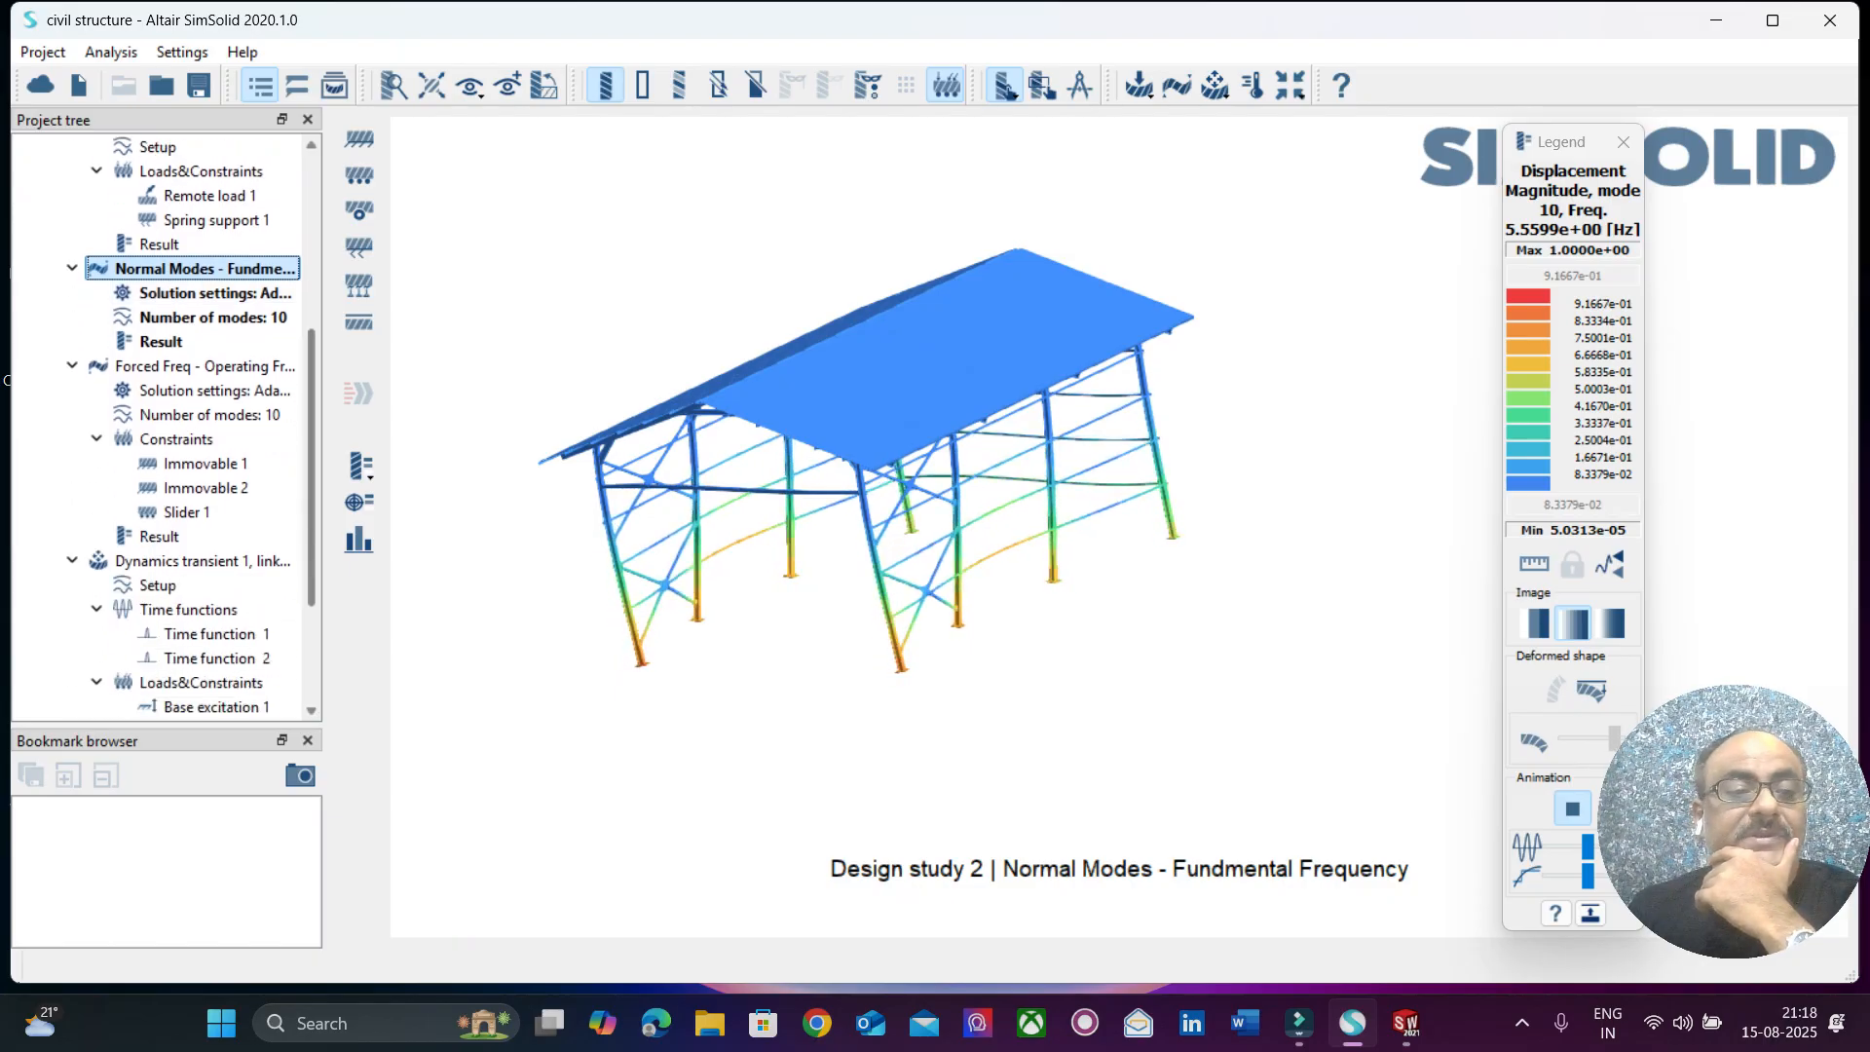
click(195, 366)
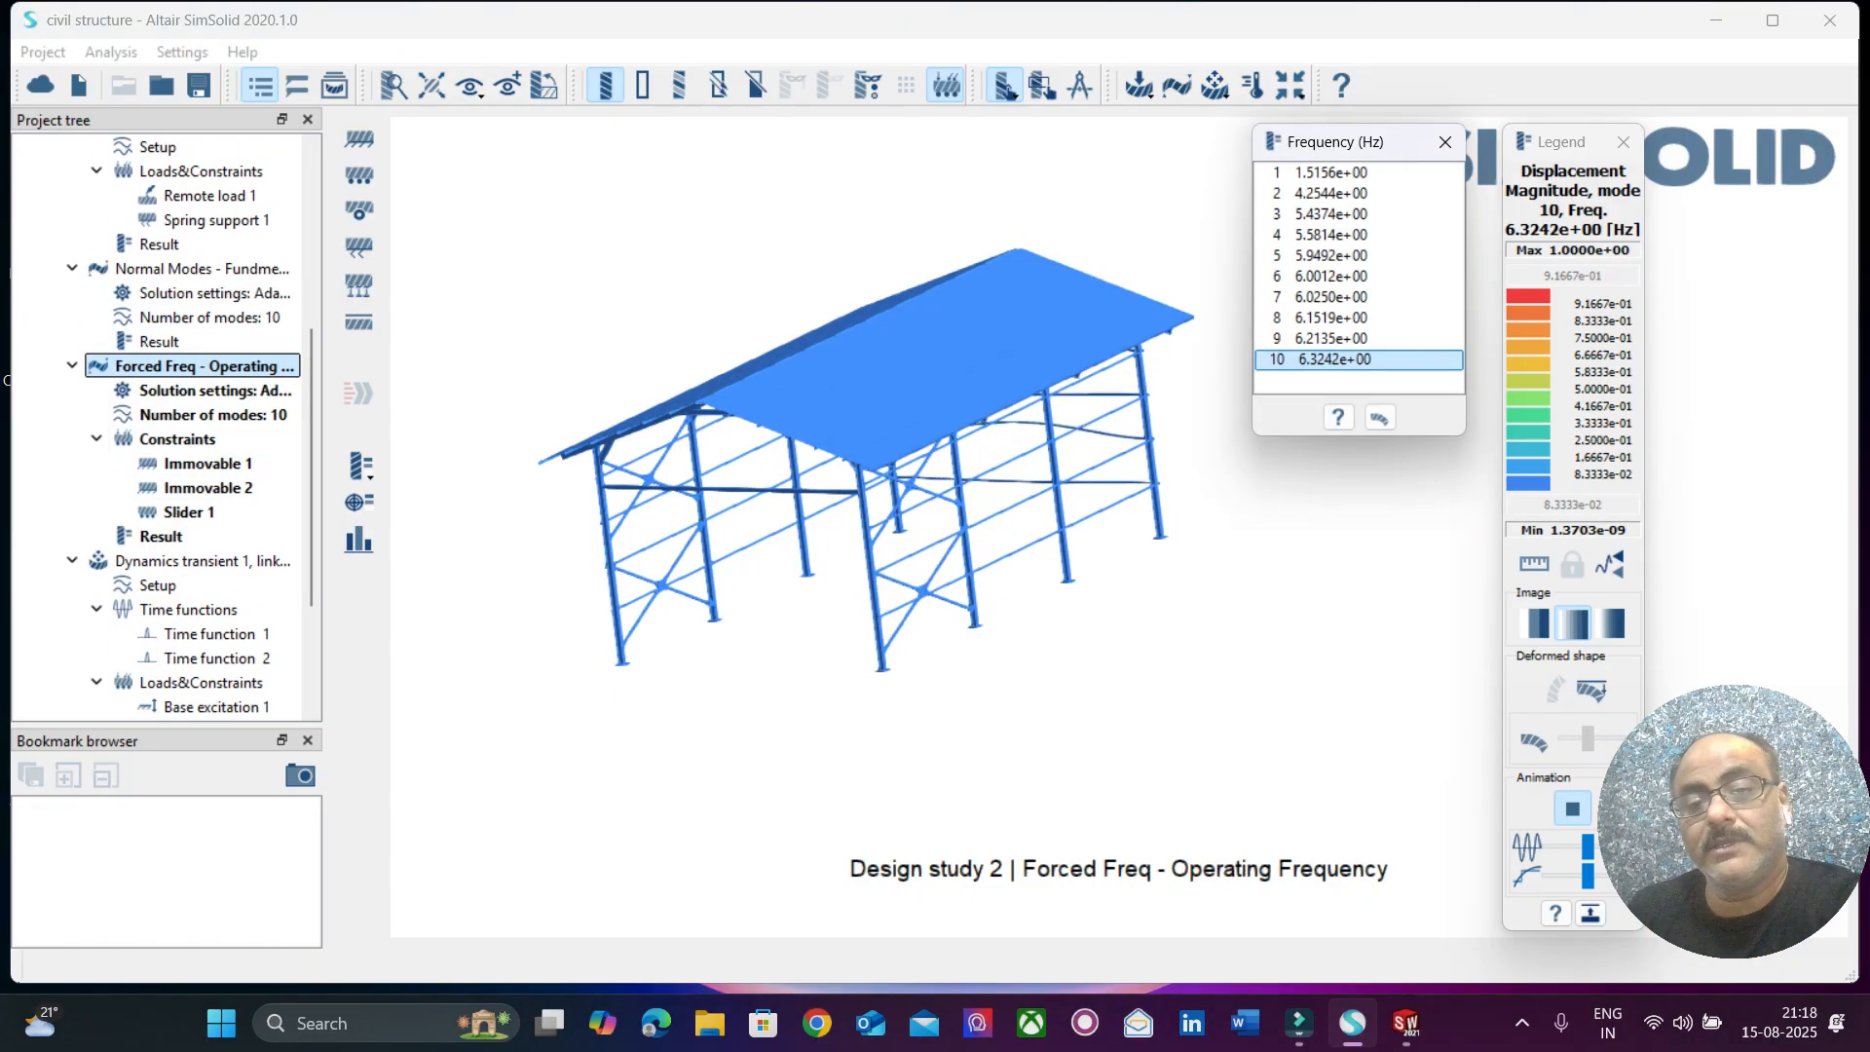
drag(915, 594, 804, 550)
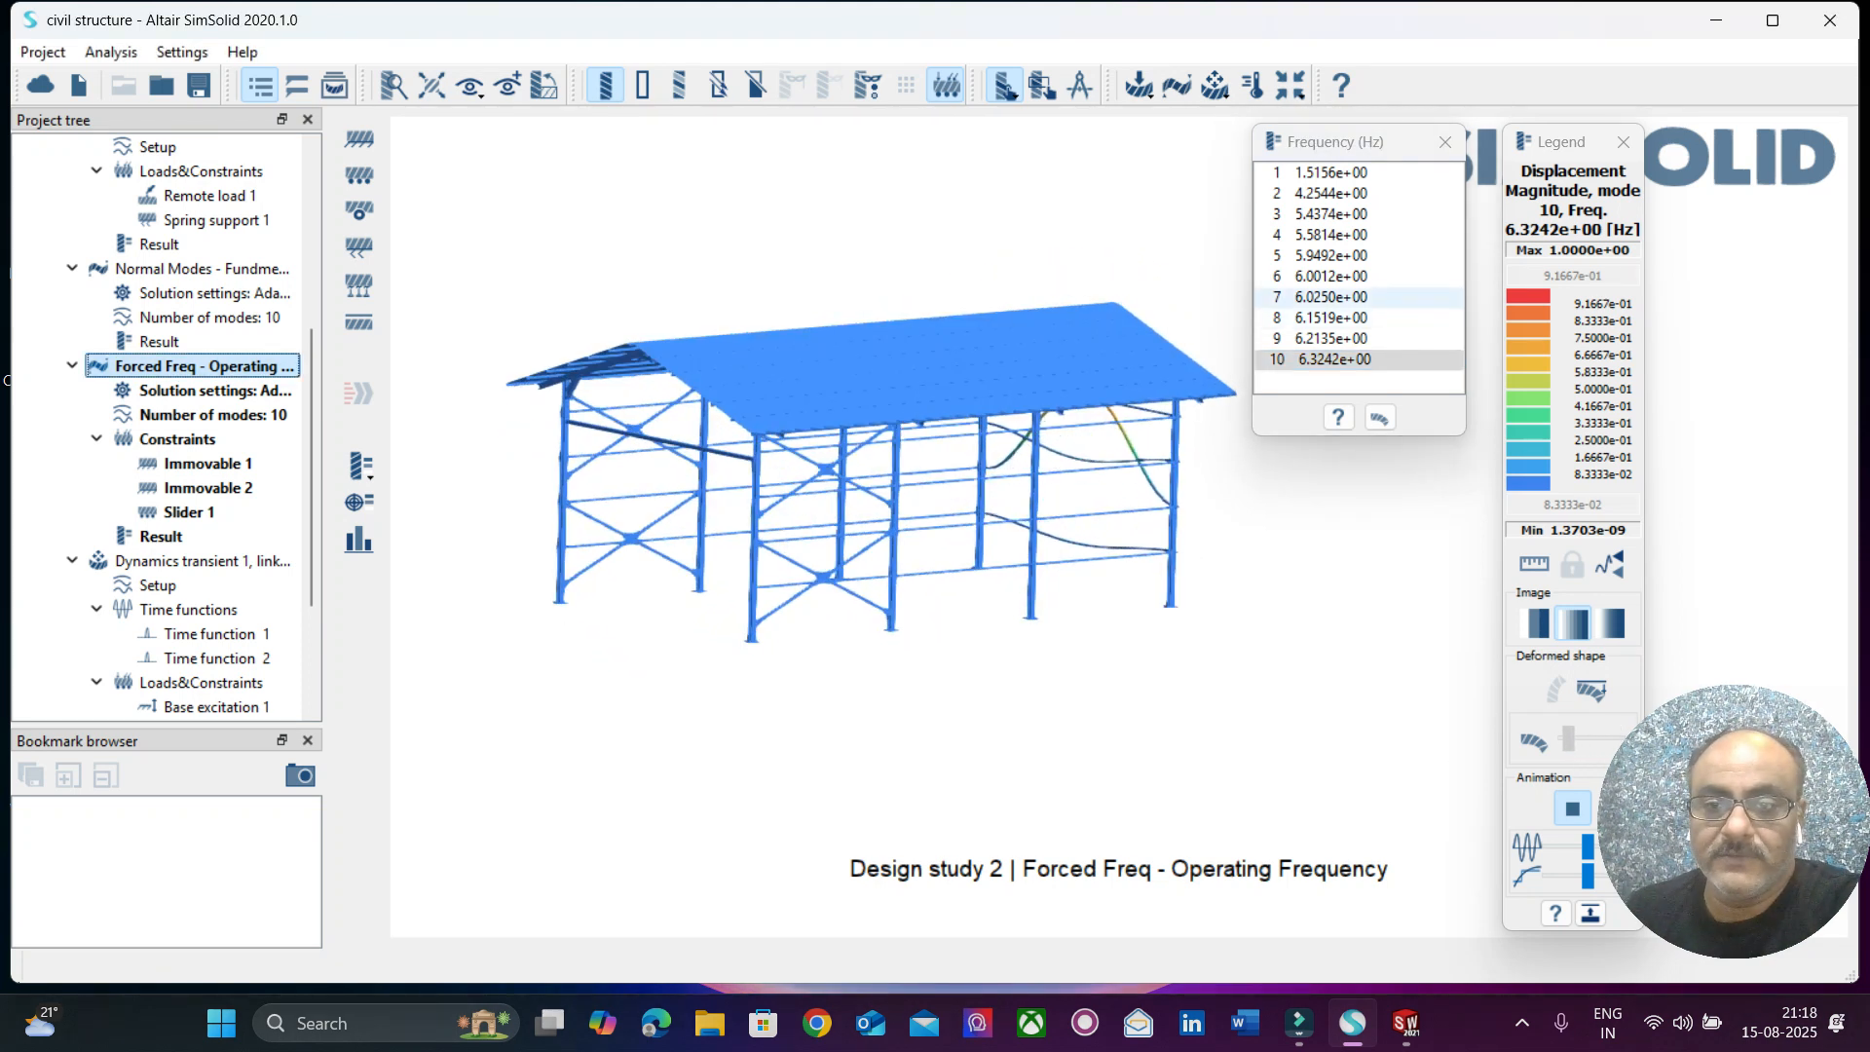
click(1330, 173)
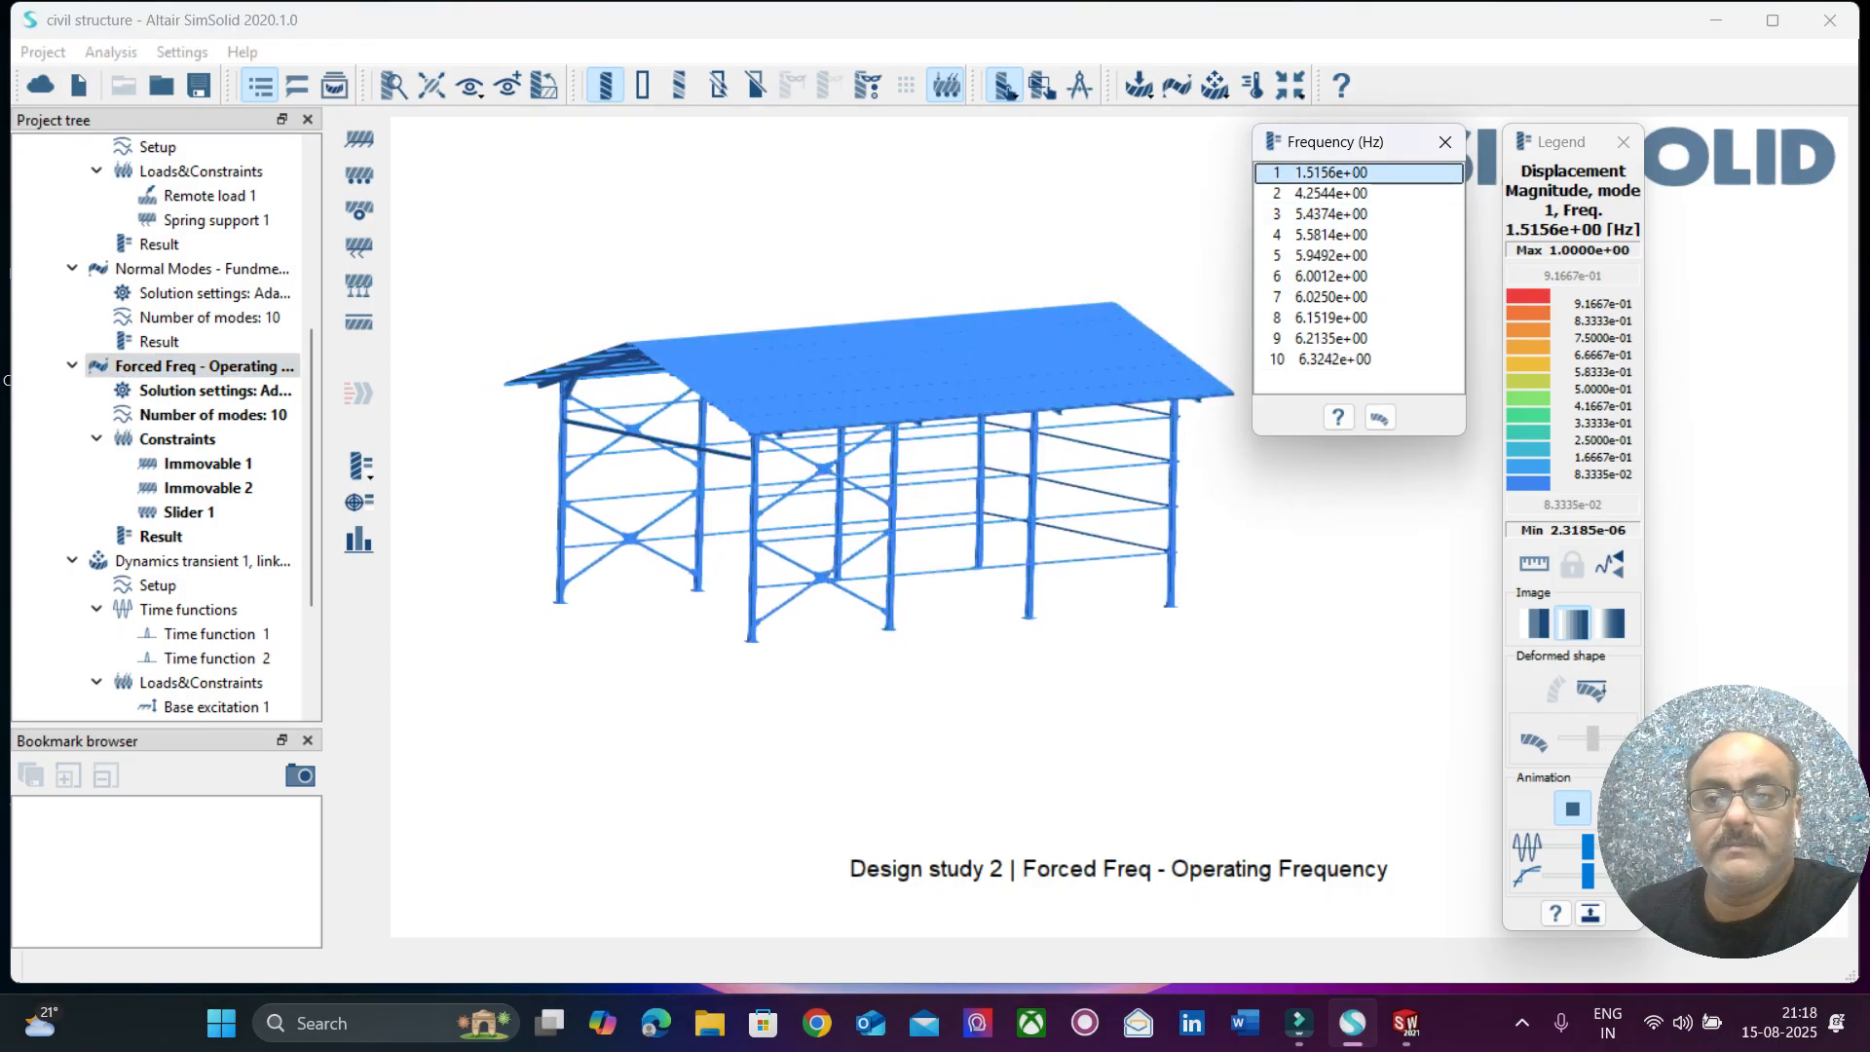
click(1330, 194)
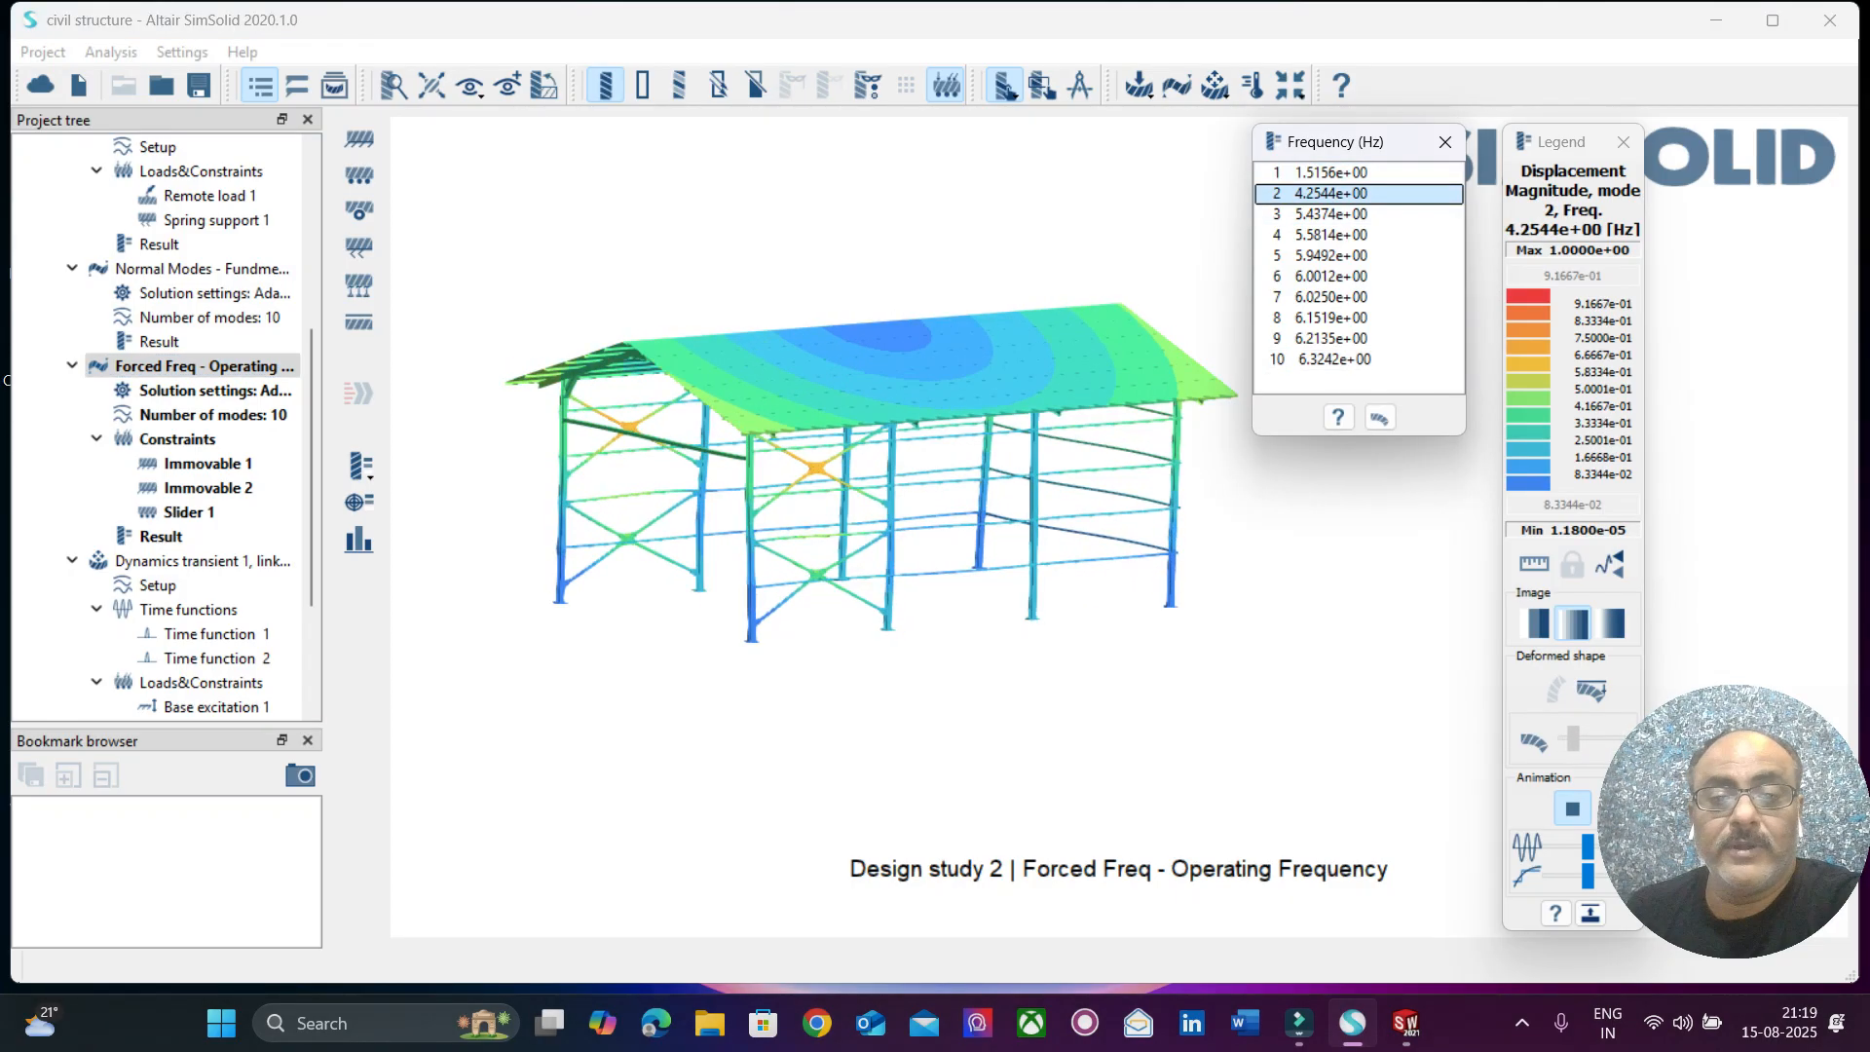
drag(1149, 234, 1169, 268)
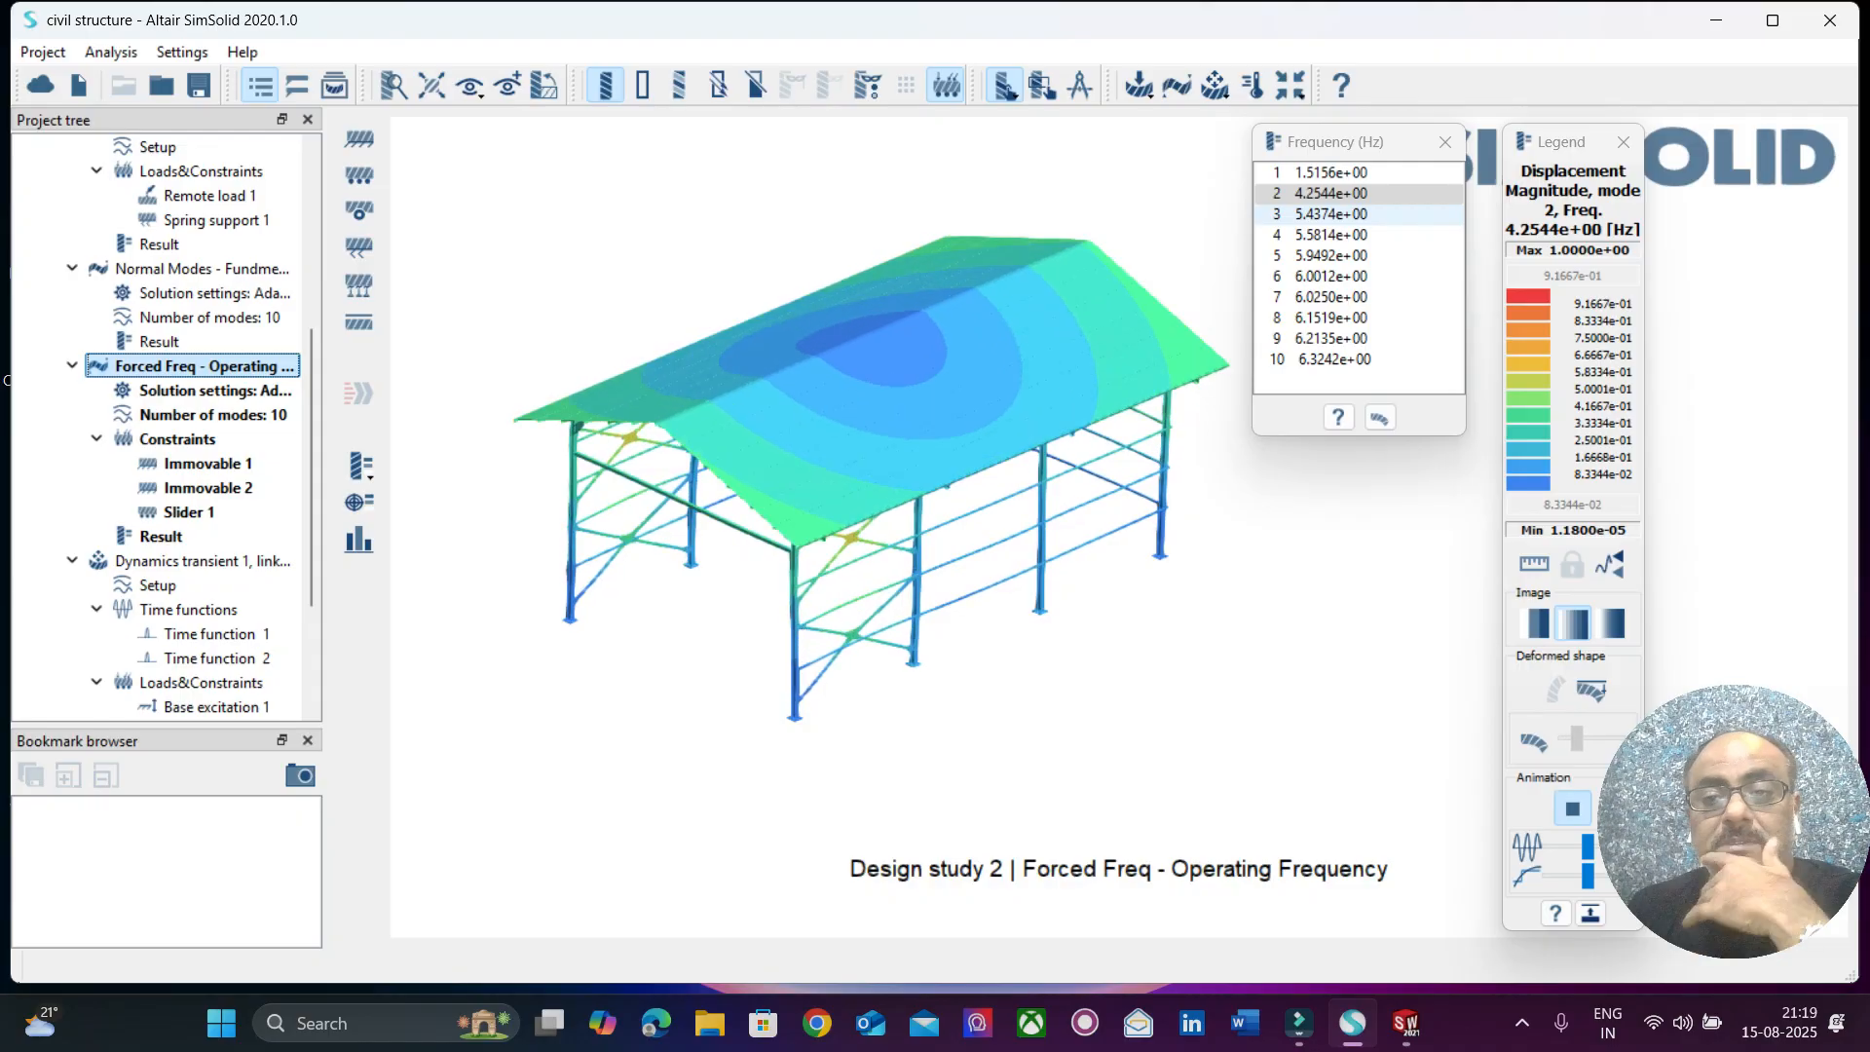
Step through the animated Forced Freq mode shapes 3 to 10, viewing mode 10 from a lower side angle.
click(1330, 213)
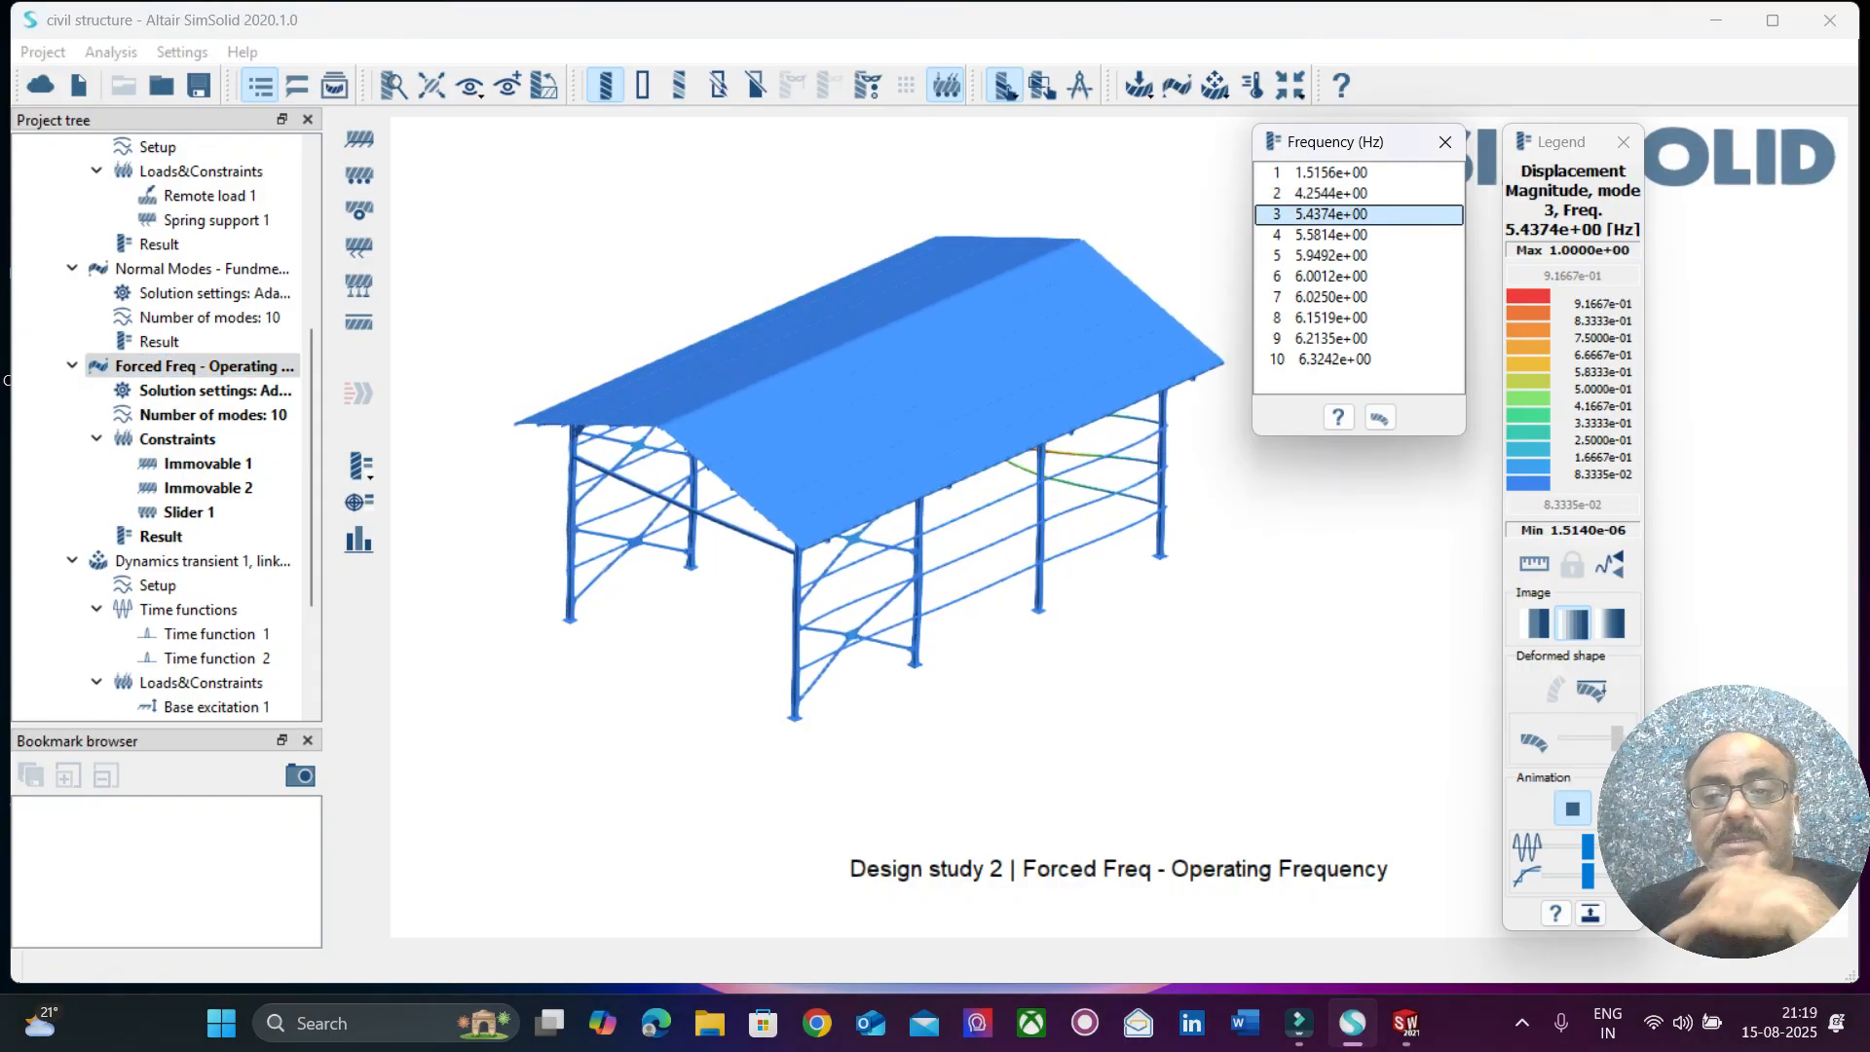
click(1331, 235)
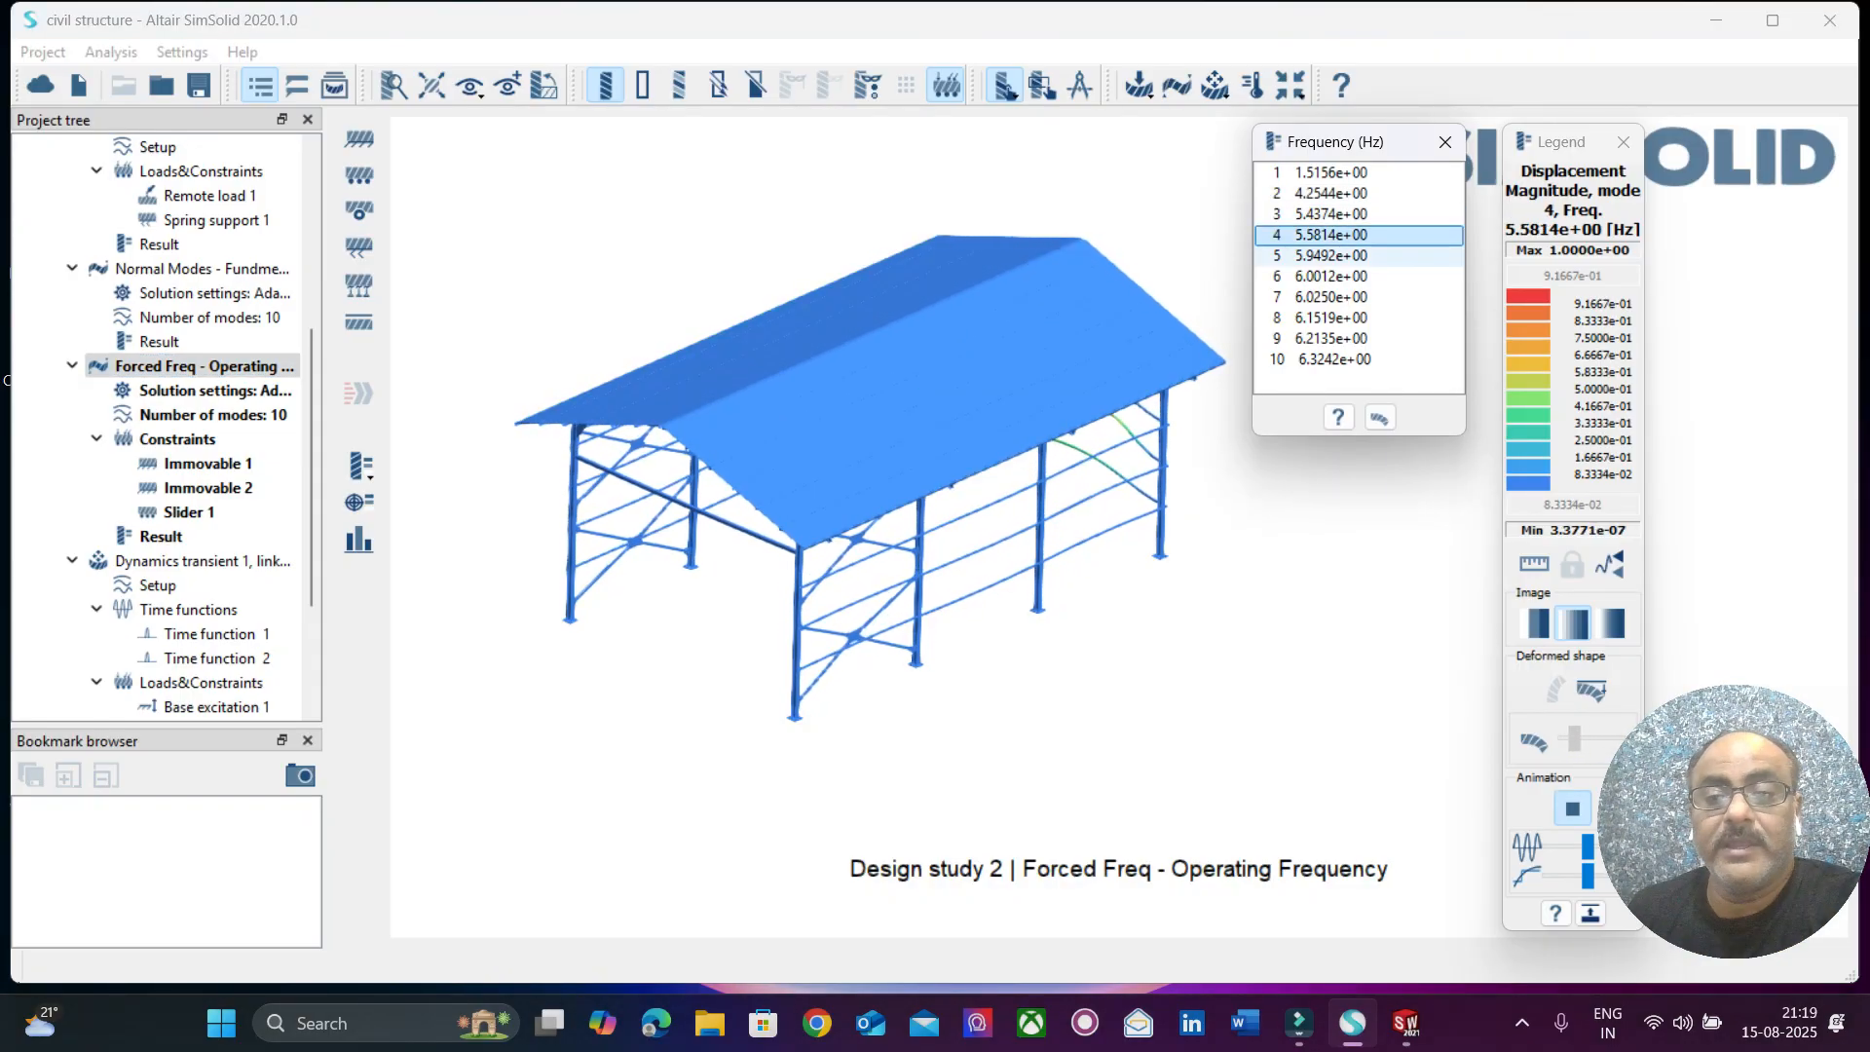
click(1330, 256)
click(1330, 276)
click(1330, 296)
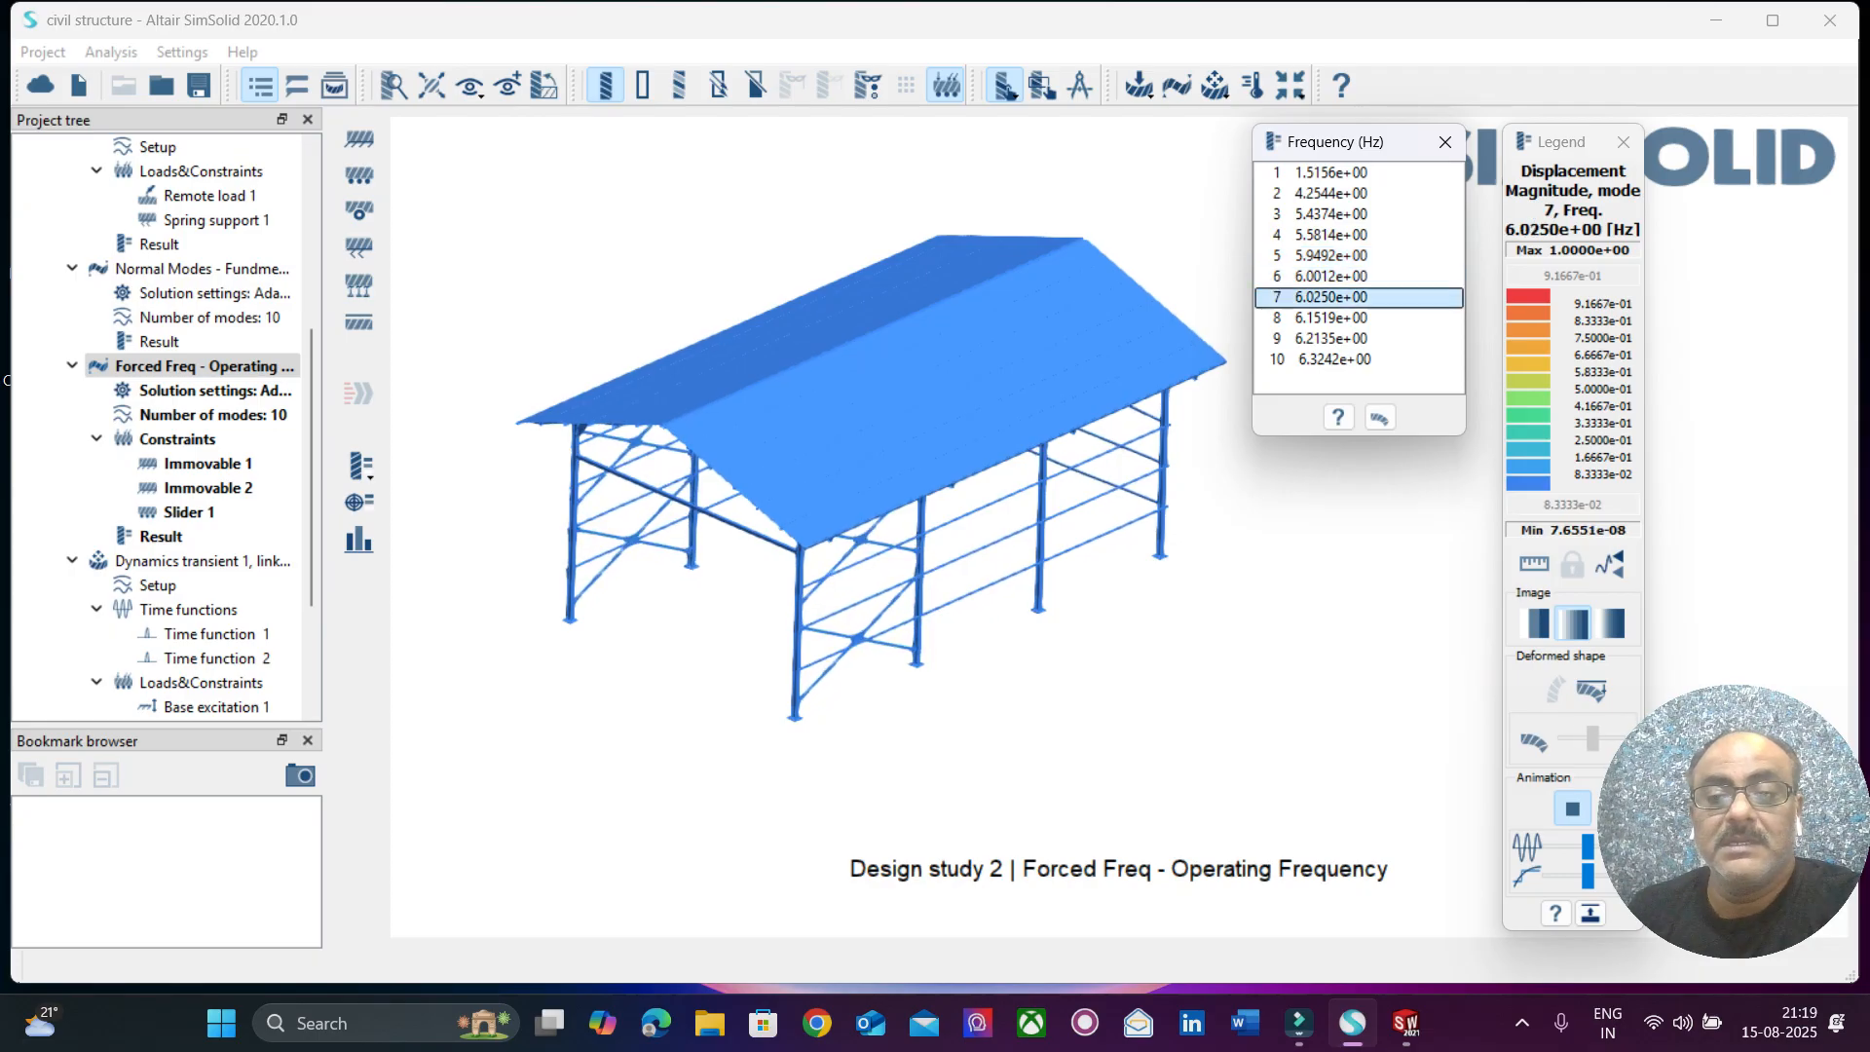
click(1330, 317)
click(1331, 339)
click(1330, 360)
drag(1110, 604, 1042, 497)
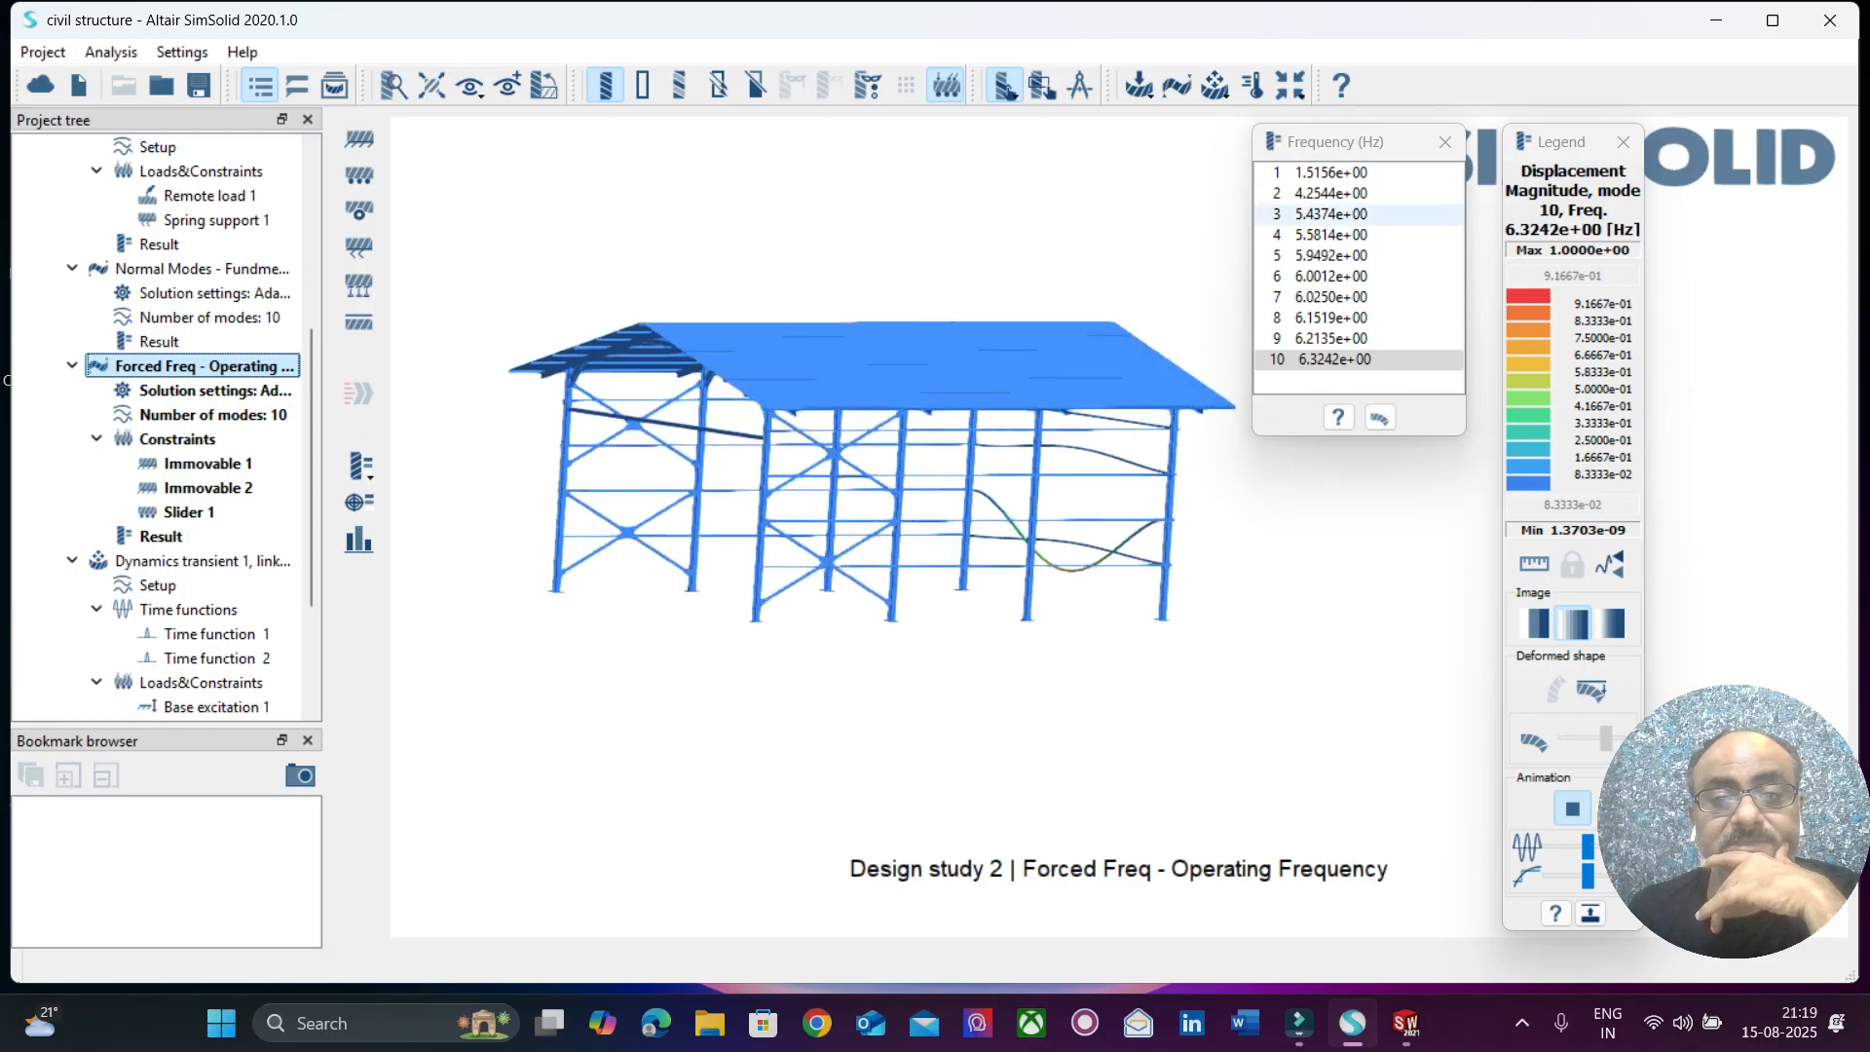
Compare the animated Forced Freq mode shapes 1, 2 and 3, finishing on mode 2, and close the frequency list.
click(1331, 173)
click(1330, 194)
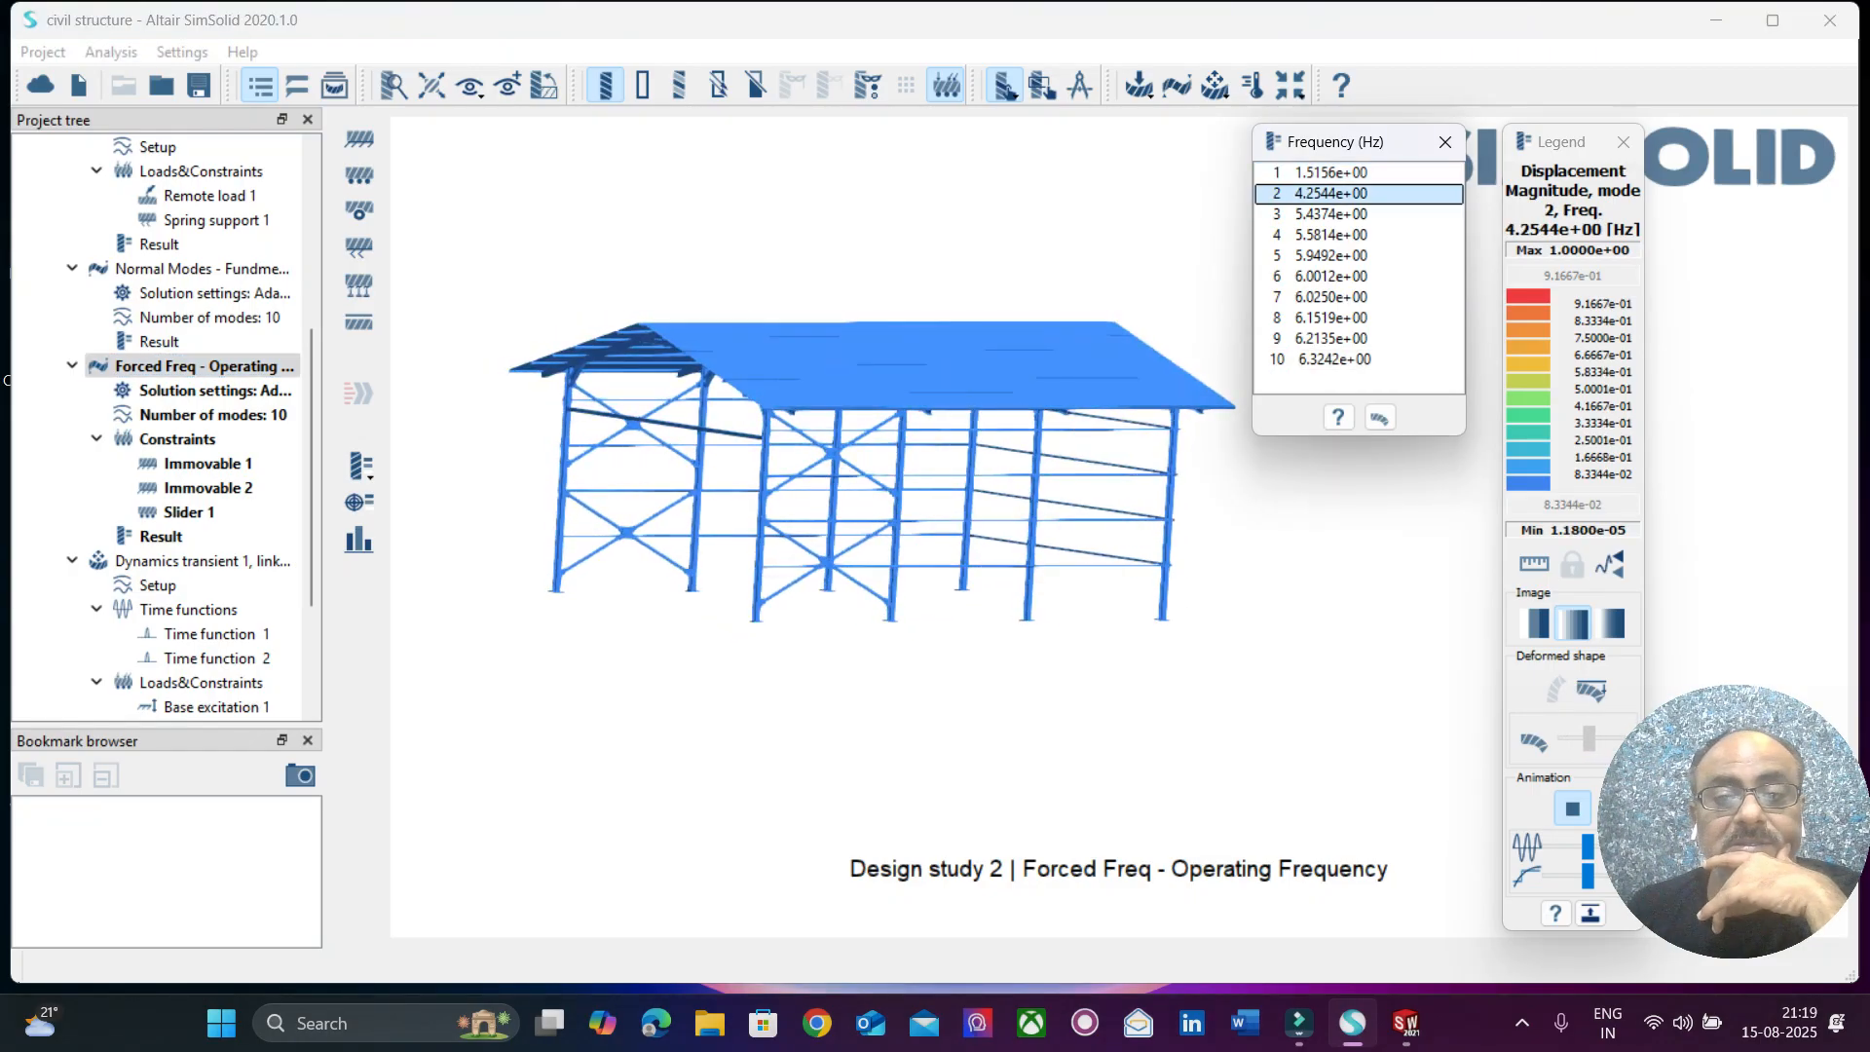
click(1331, 214)
click(1330, 173)
click(1331, 194)
click(1330, 214)
click(1330, 173)
click(1330, 194)
click(1331, 173)
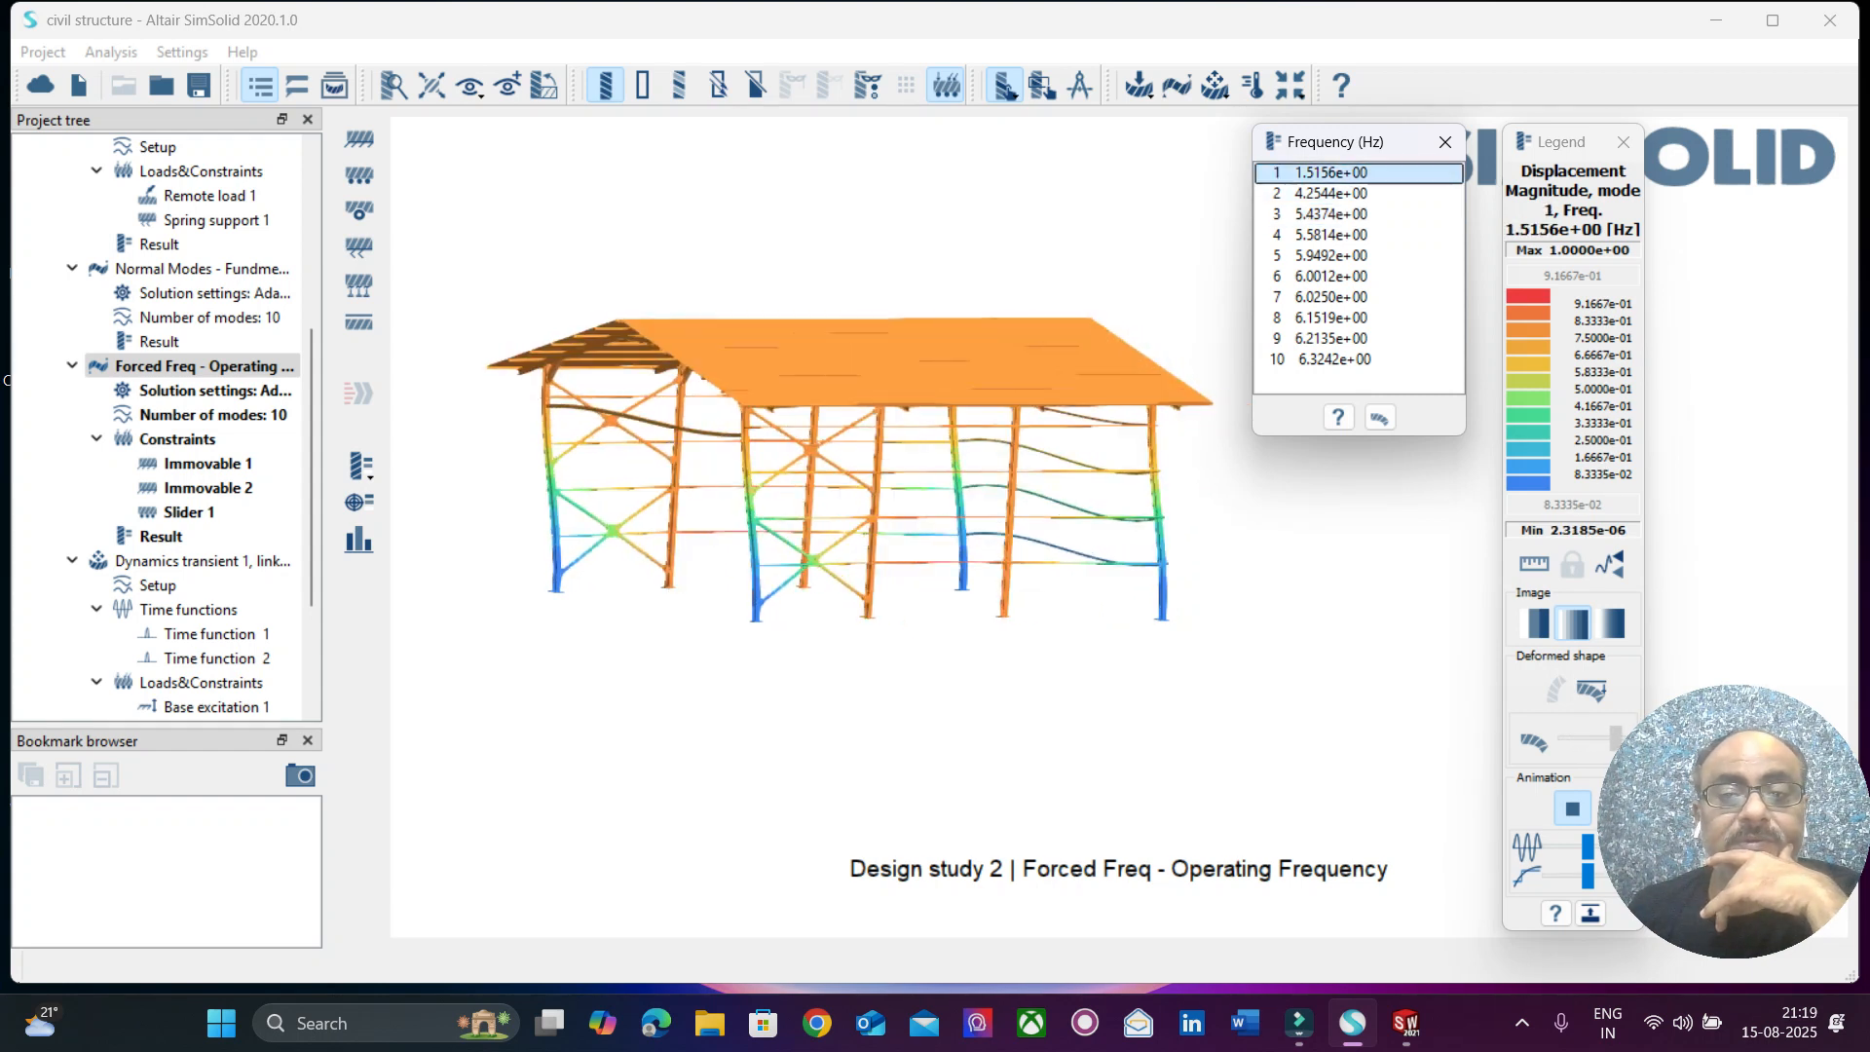
click(1331, 214)
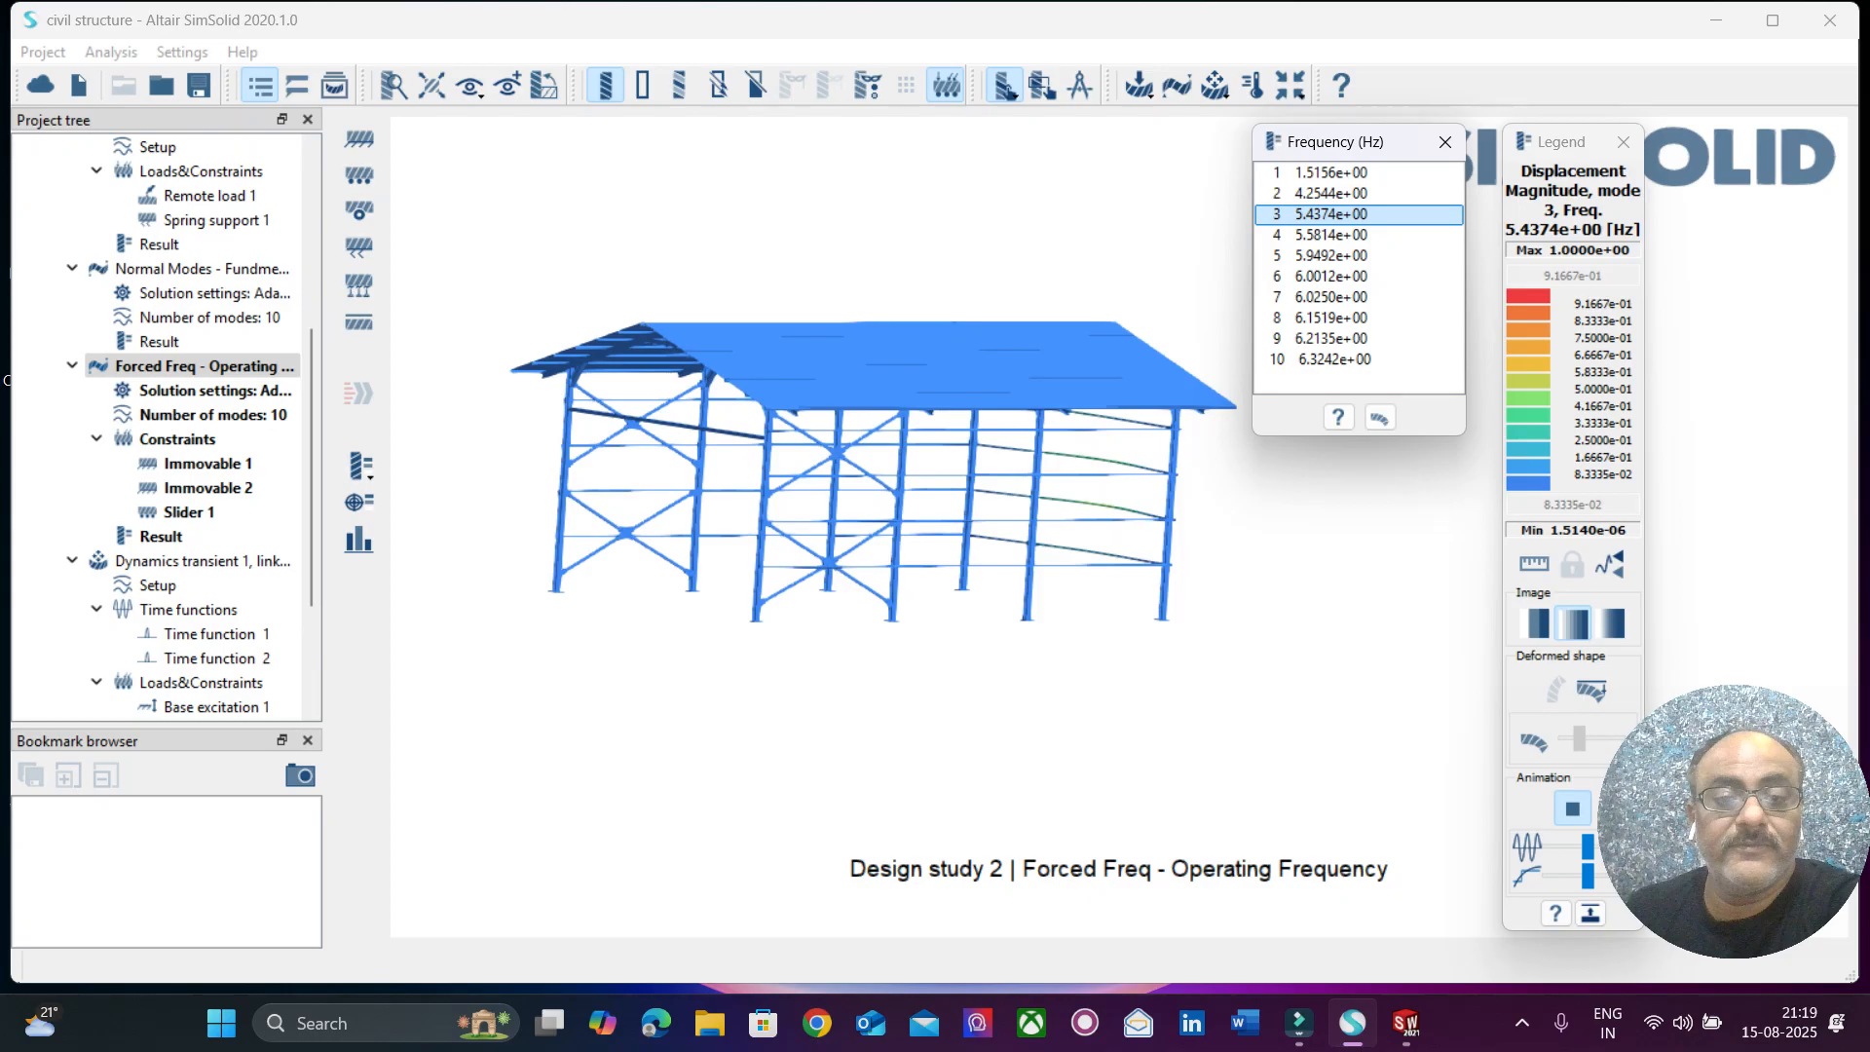
click(1330, 194)
mouse_move(935, 390)
mouse_down()
mouse_move(1032, 525)
mouse_move(945, 418)
mouse_up()
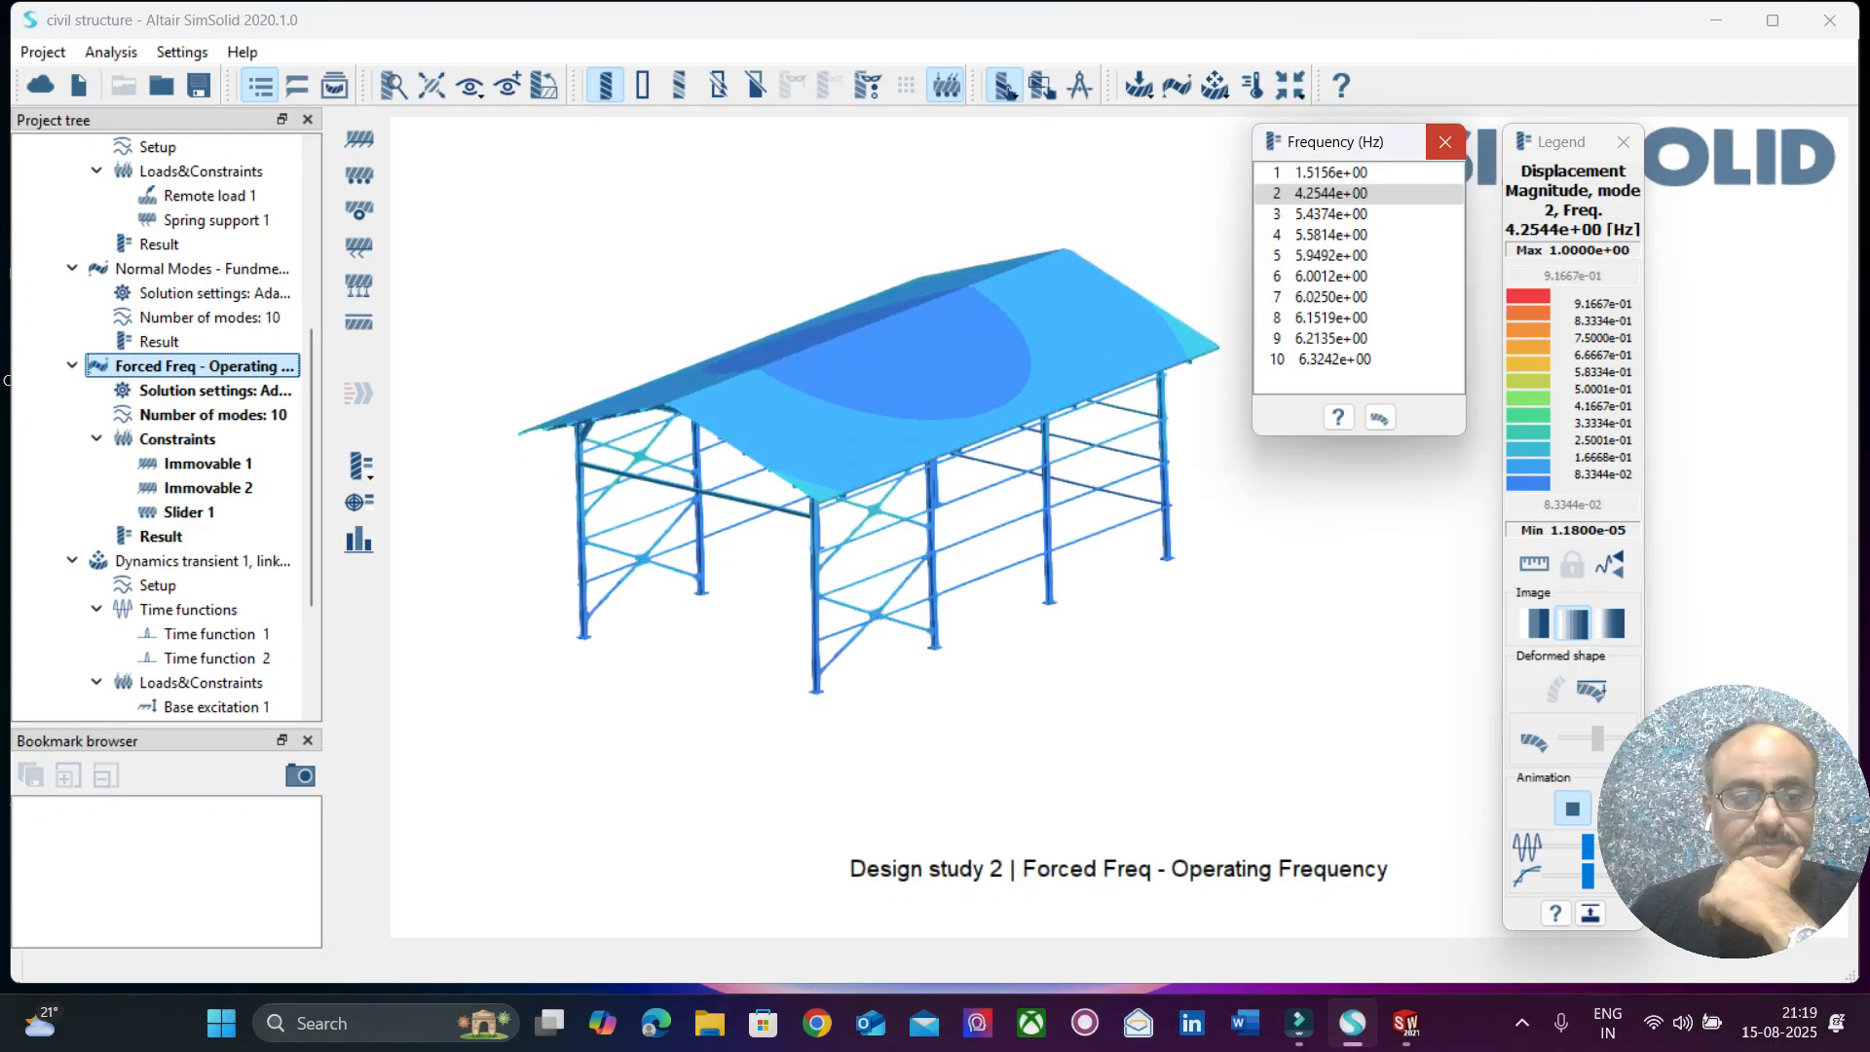
click(1445, 142)
click(360, 468)
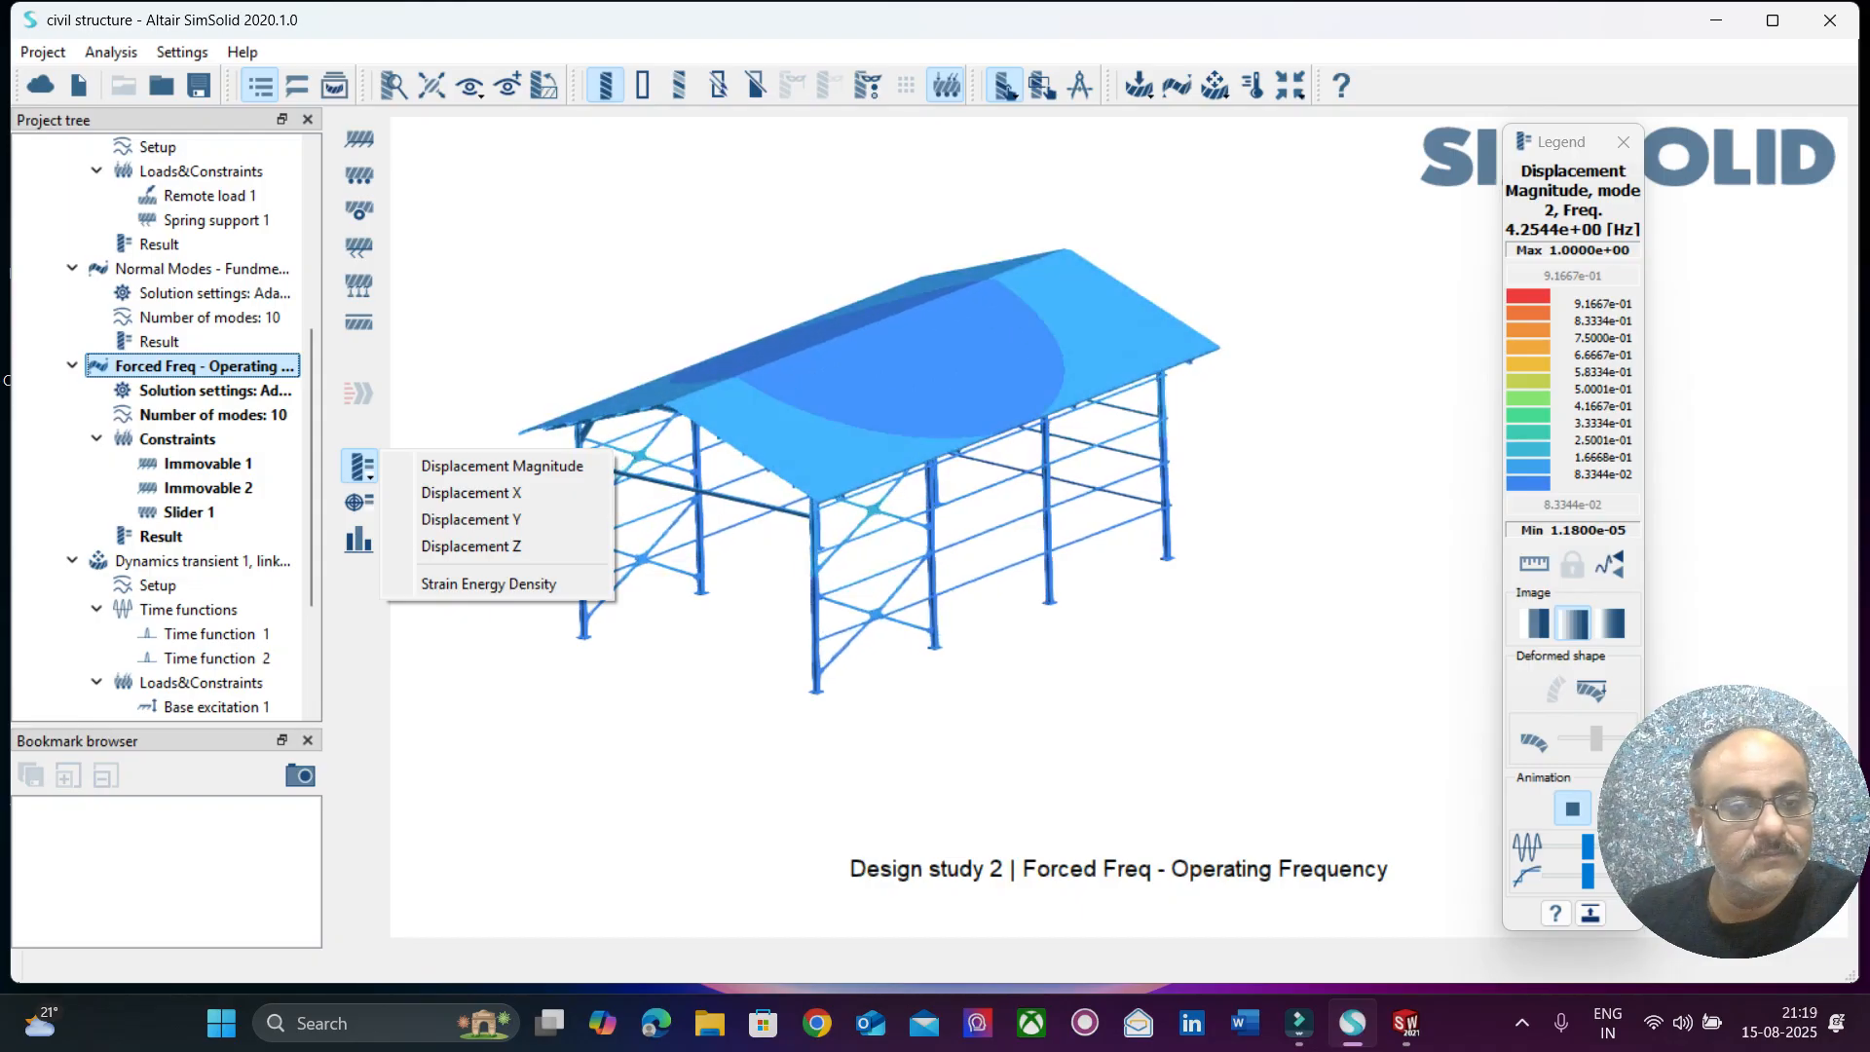
click(359, 503)
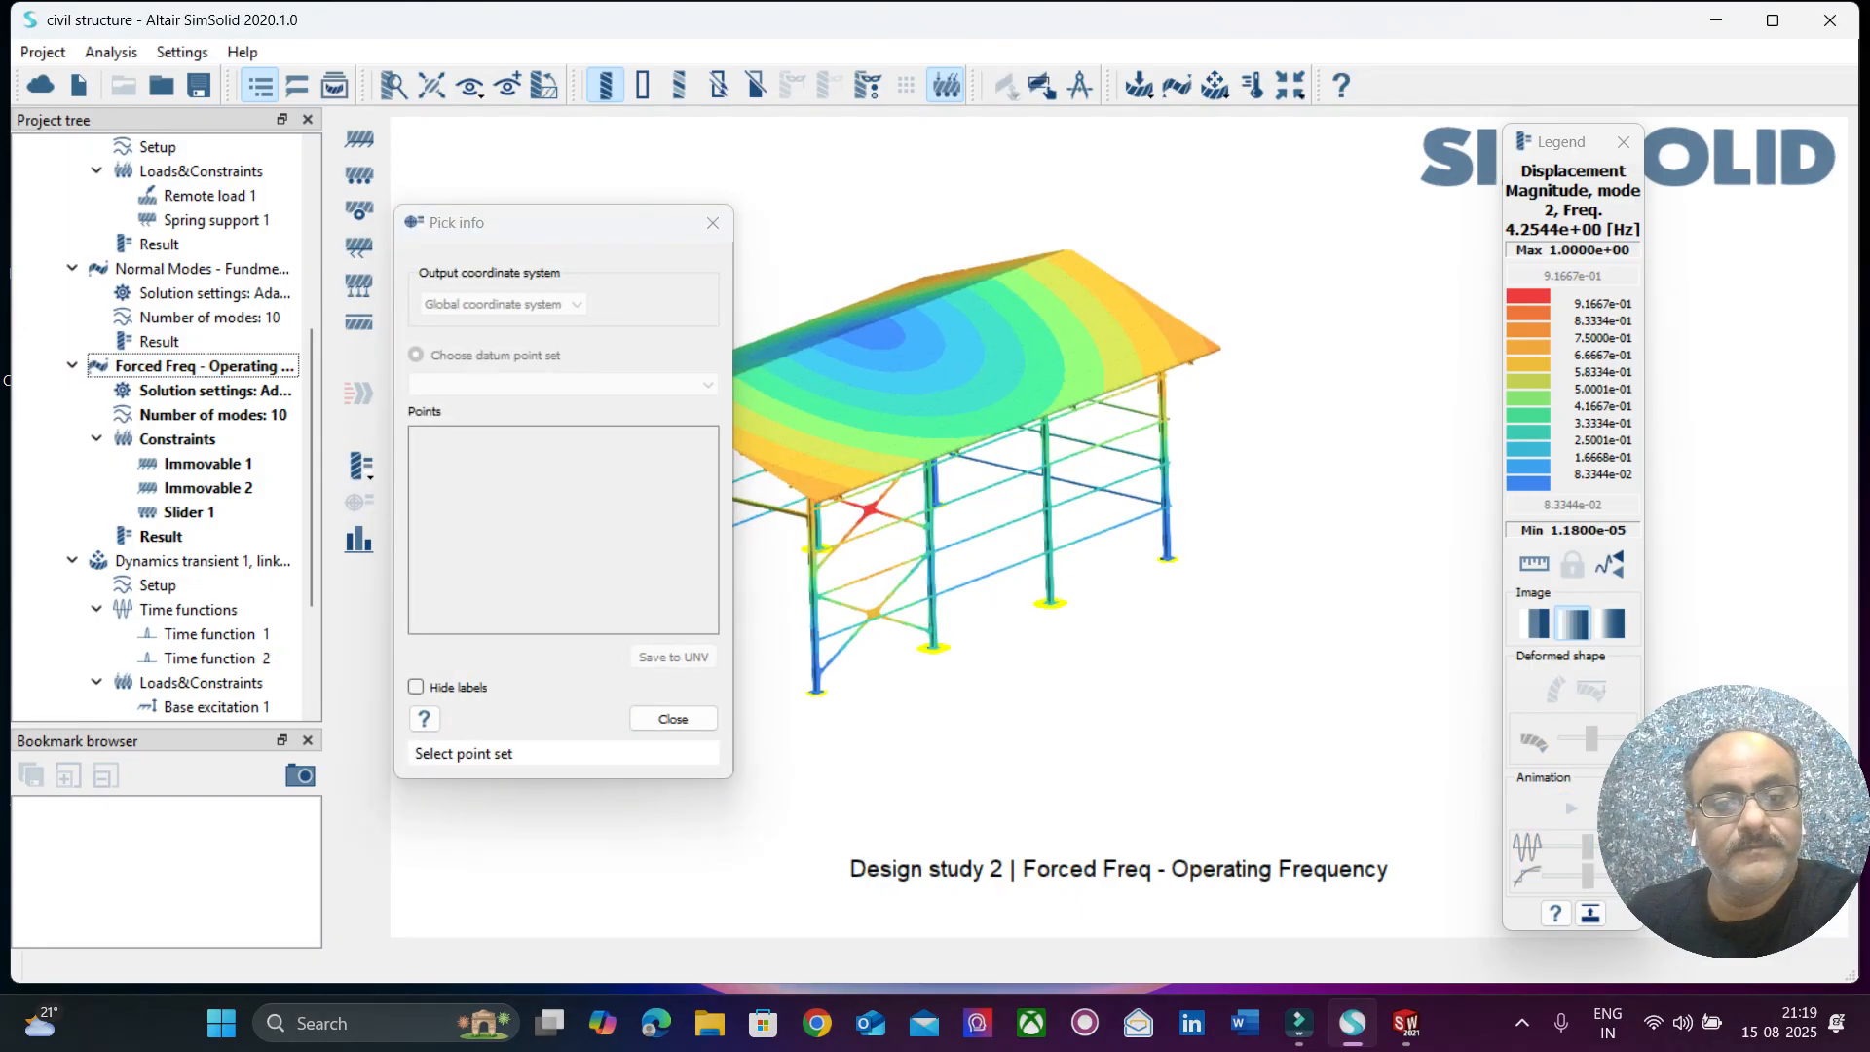
click(673, 718)
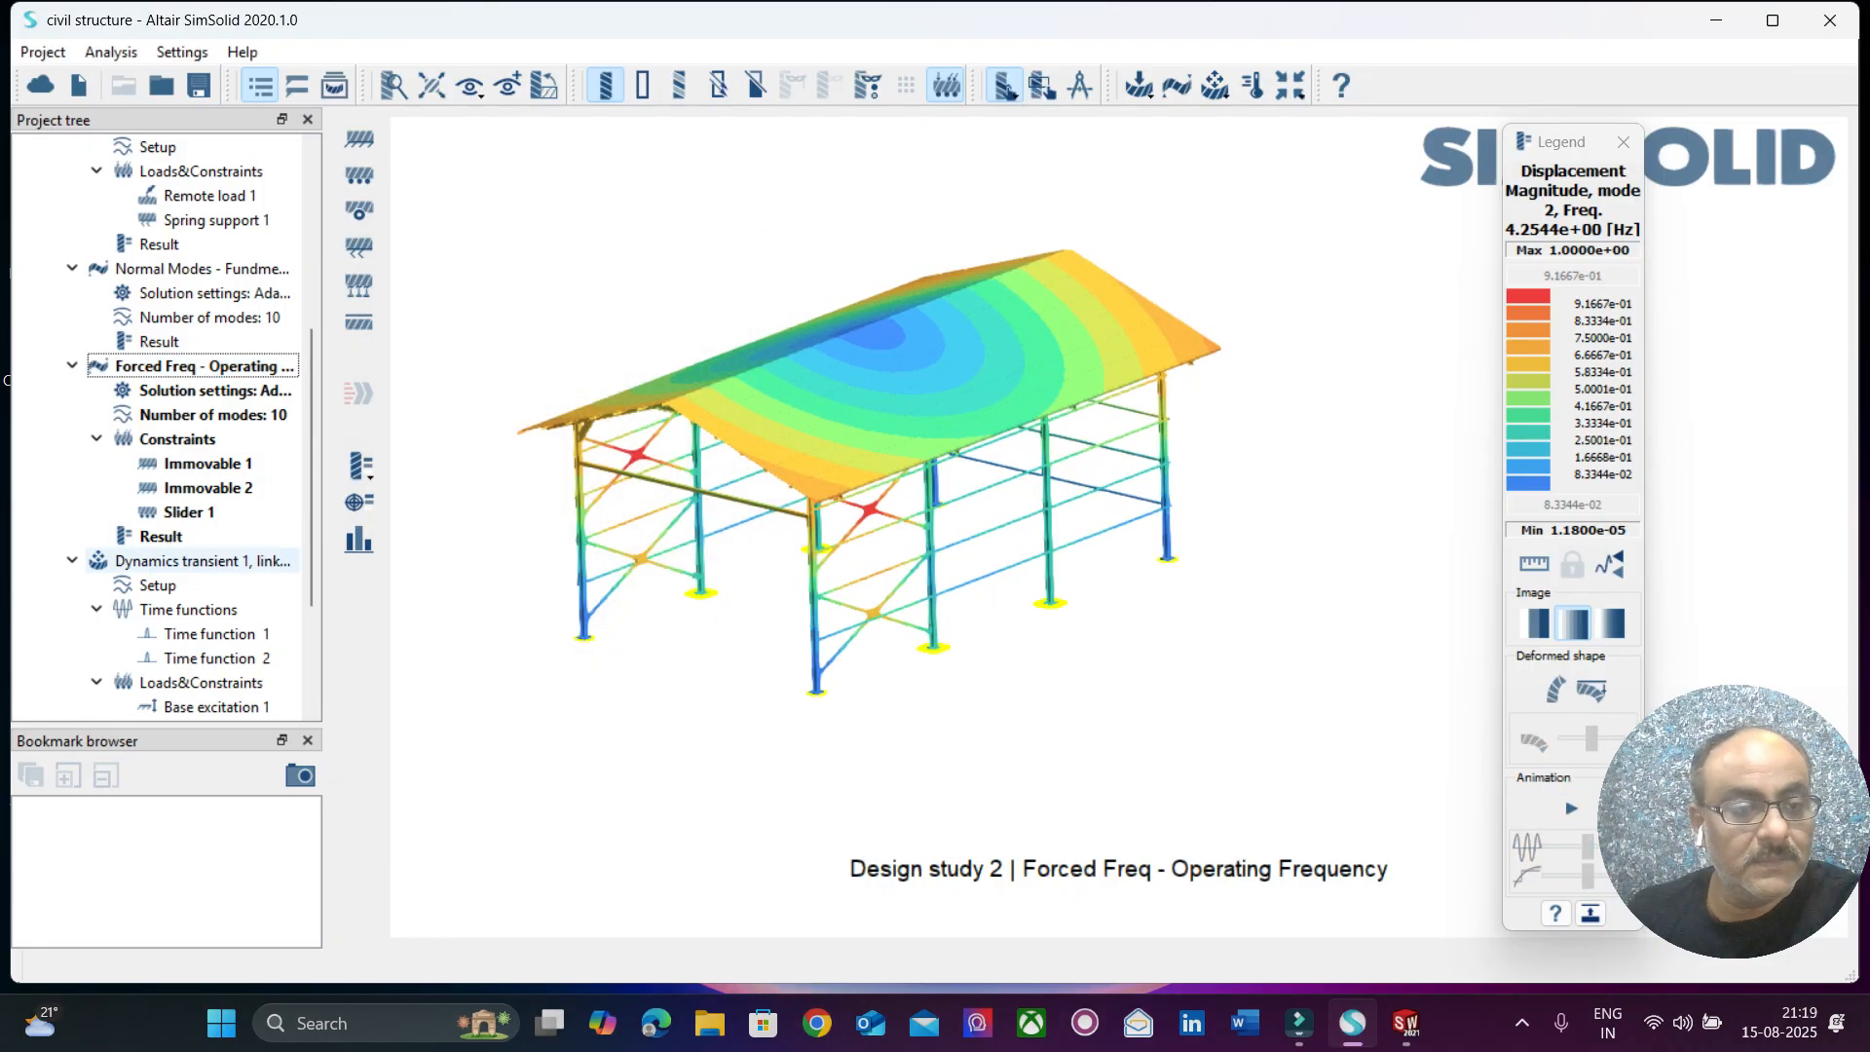
Open Design study 2's Dynamics transient 1 analysis, play its Displacement Magnitude time response clear of the model, and close the animation.
scroll(195, 560, down, 3)
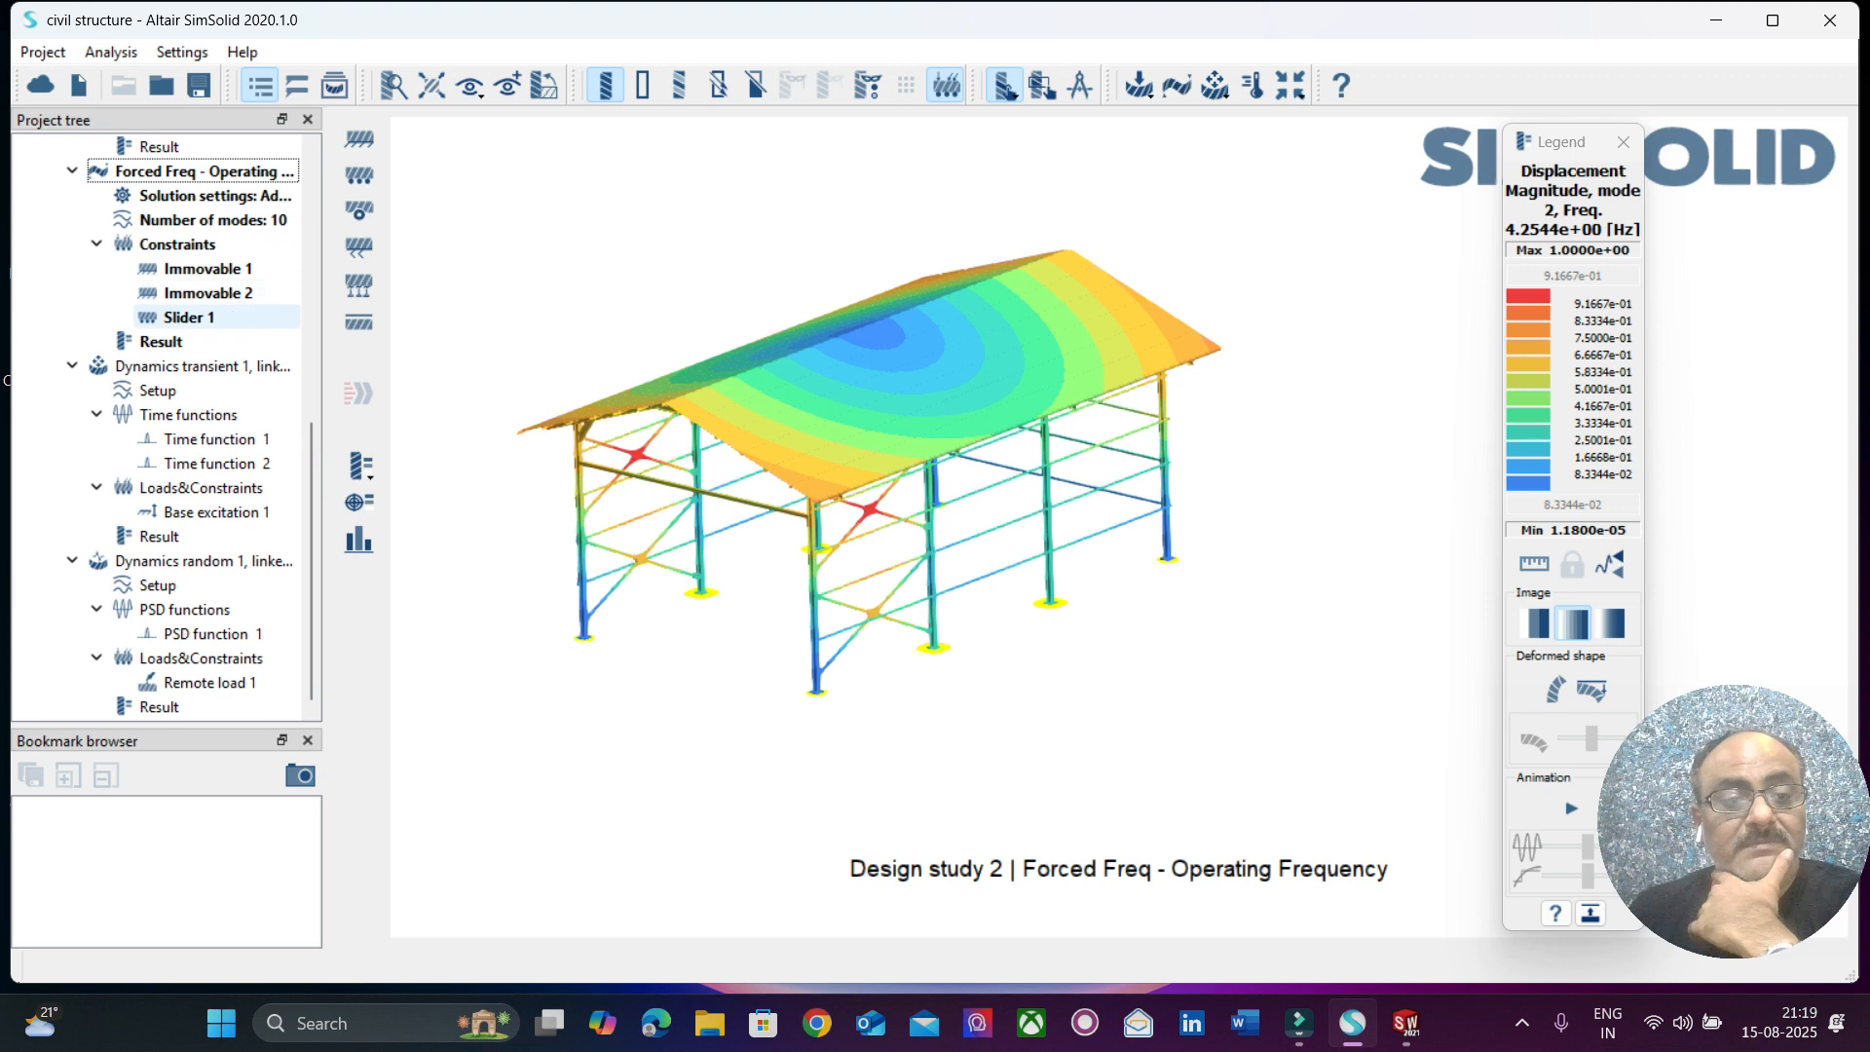
click(199, 367)
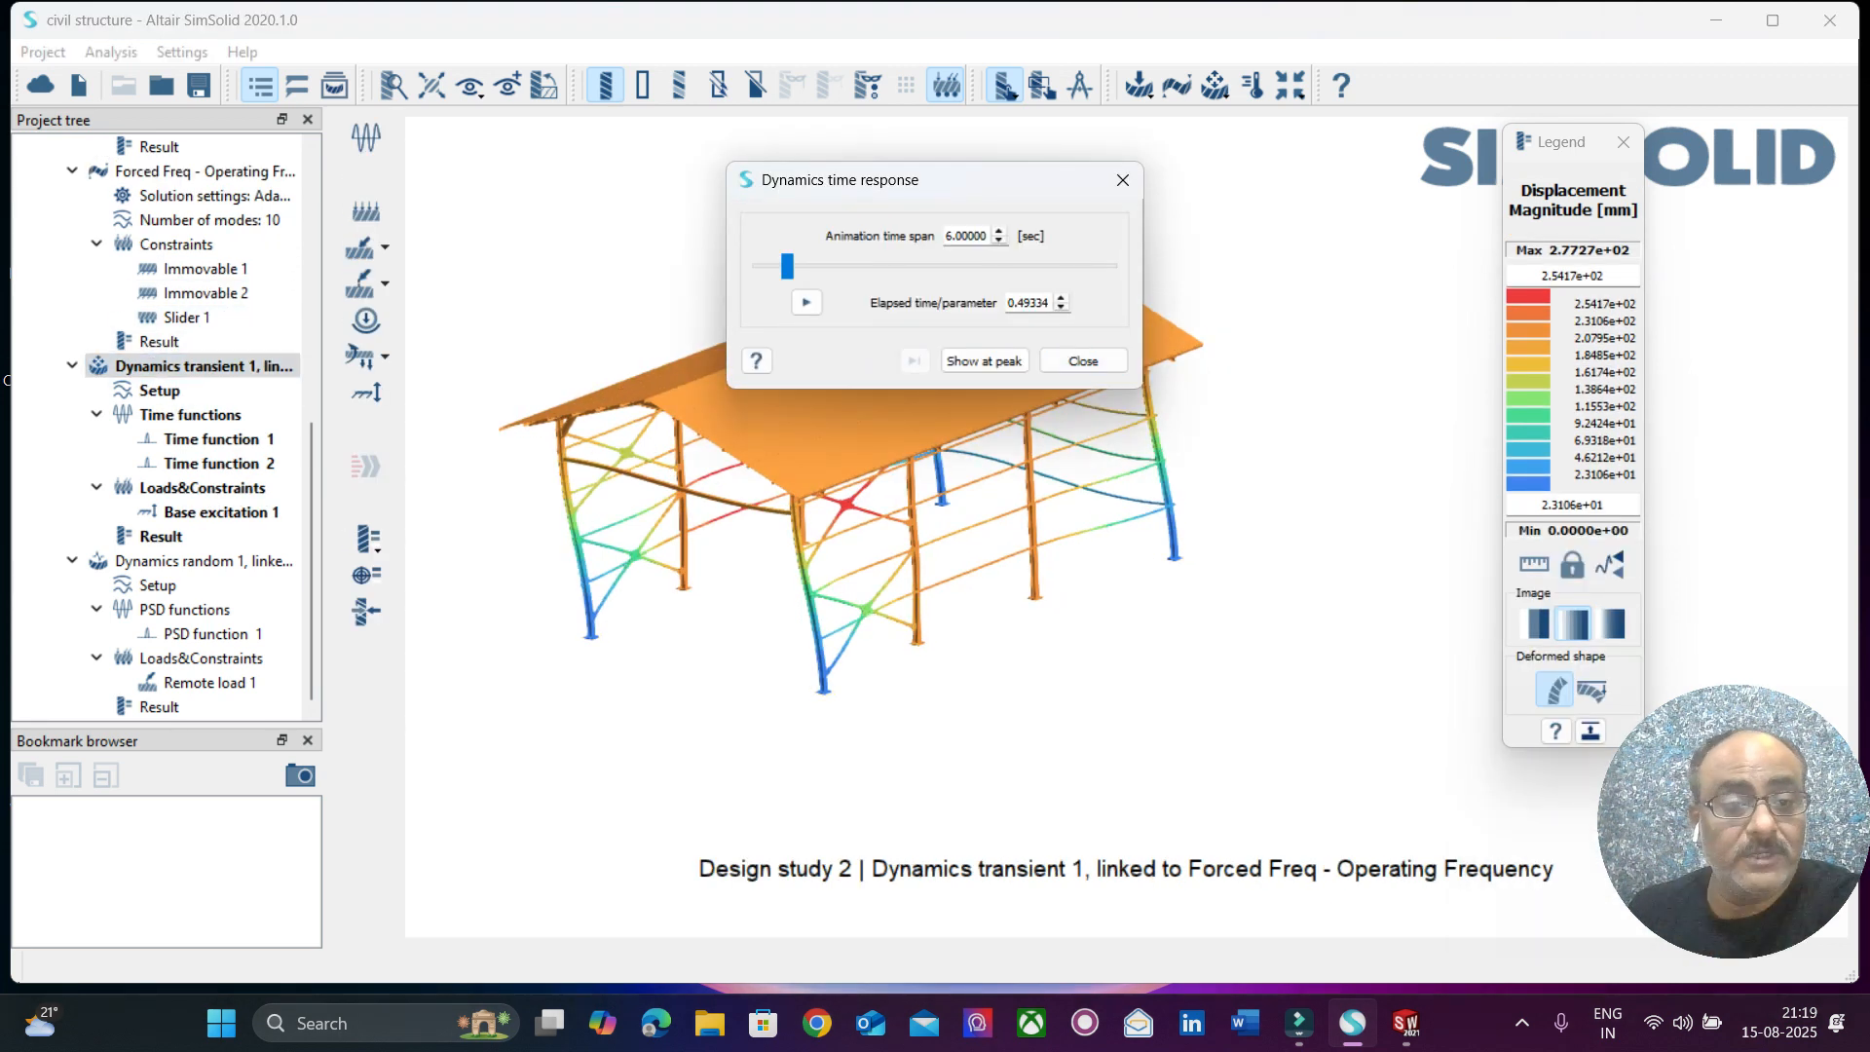
click(806, 302)
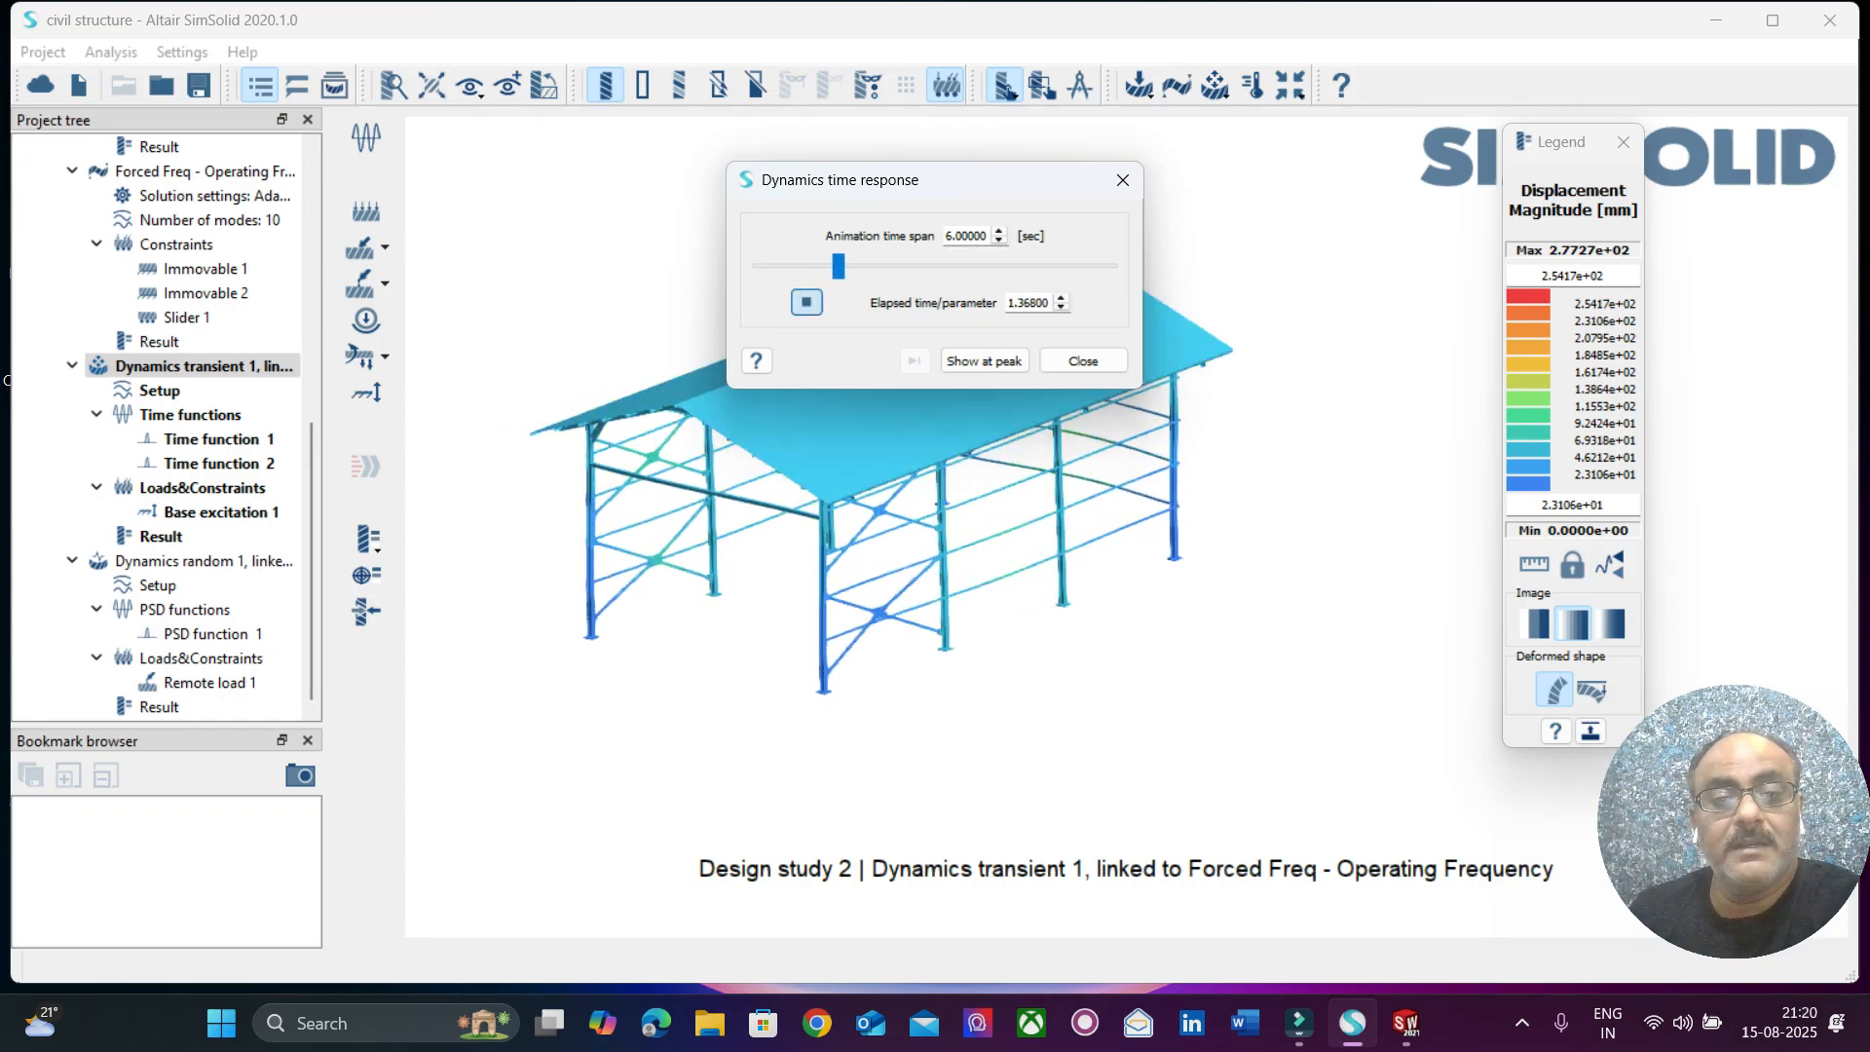
drag(955, 187, 364, 74)
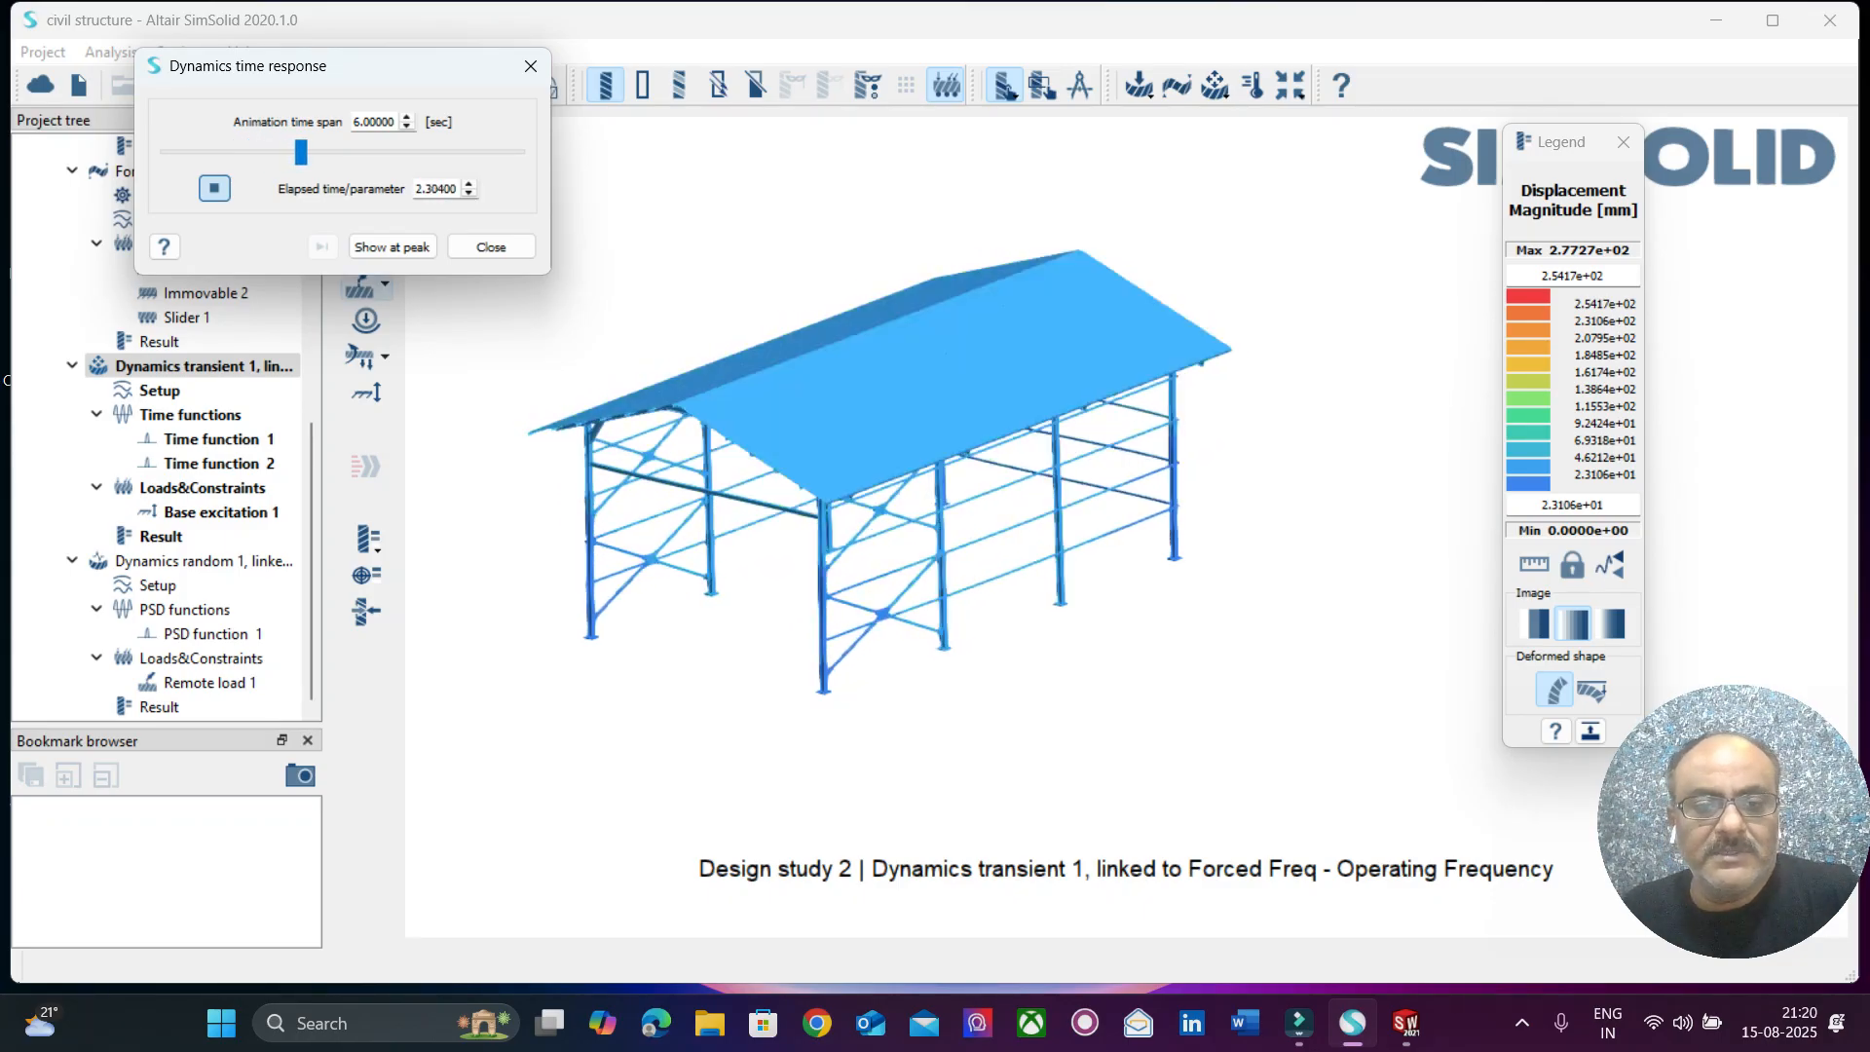
click(491, 247)
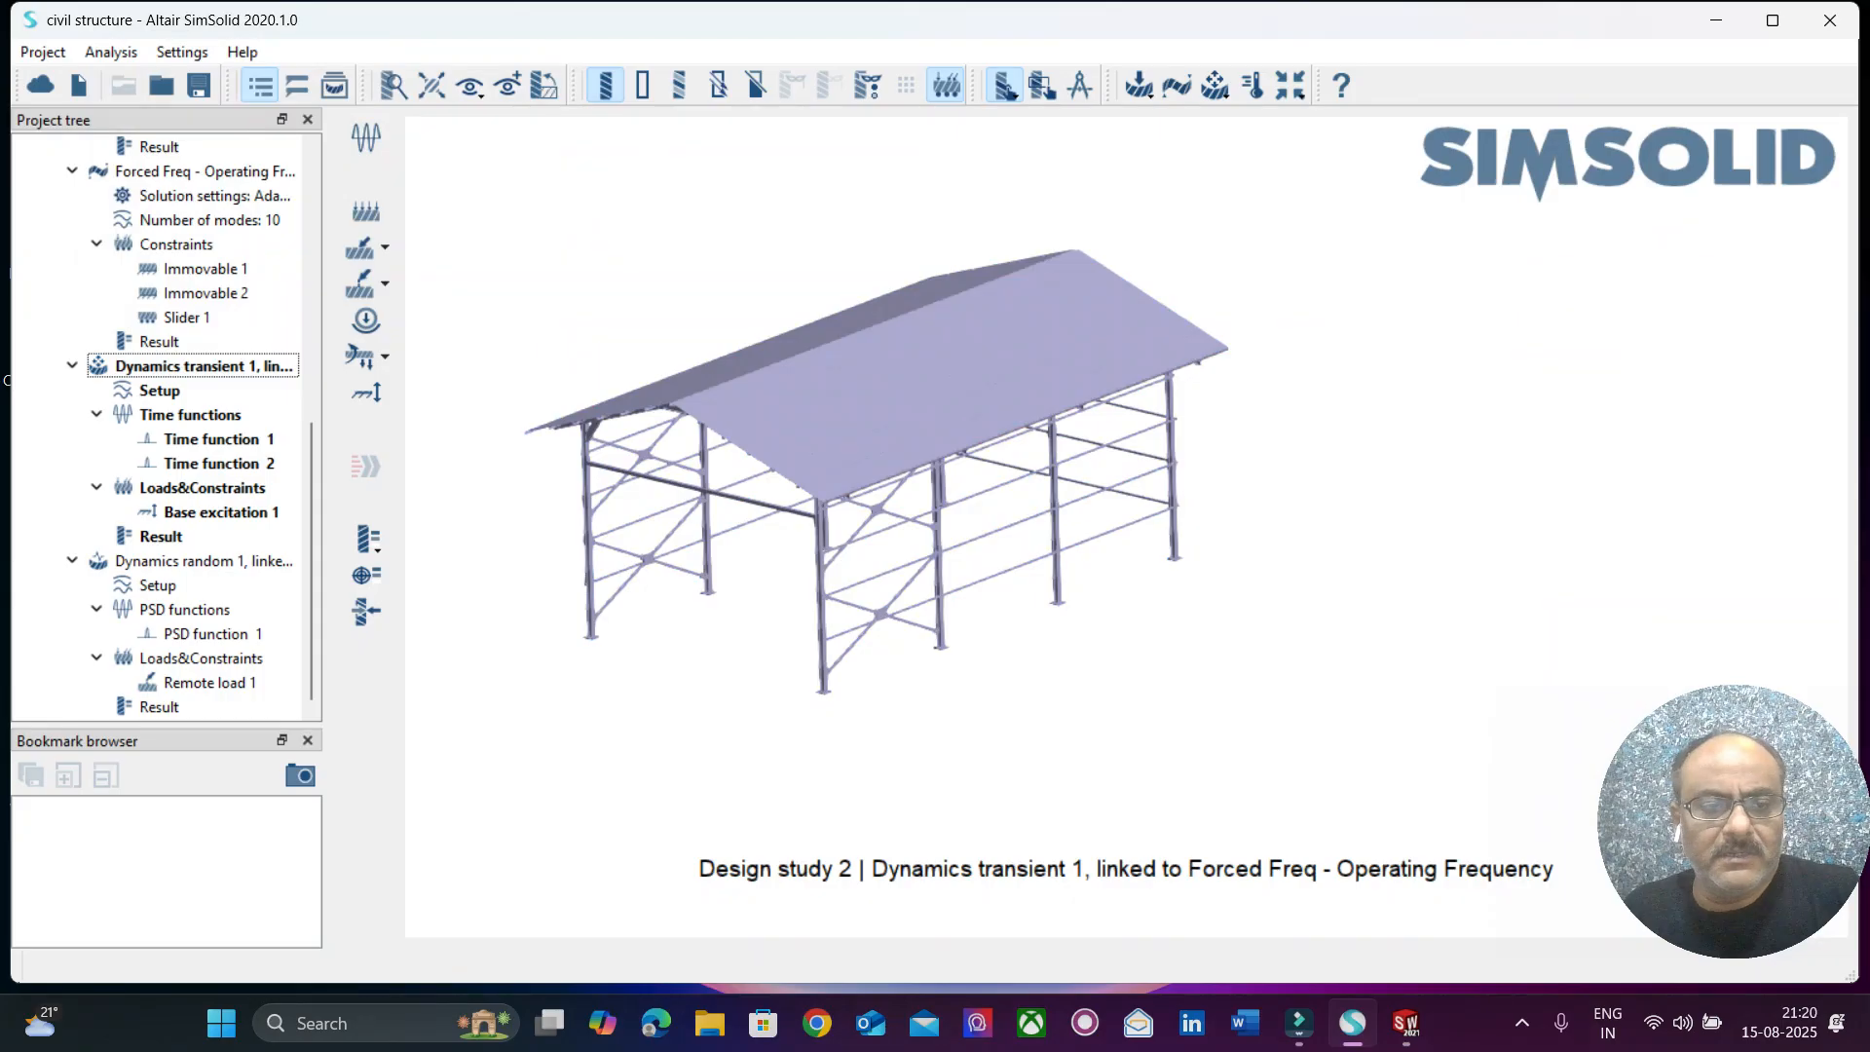
Display the Dynamics transient 1 Von Mises Stress, play its time response animation, and close it.
click(368, 538)
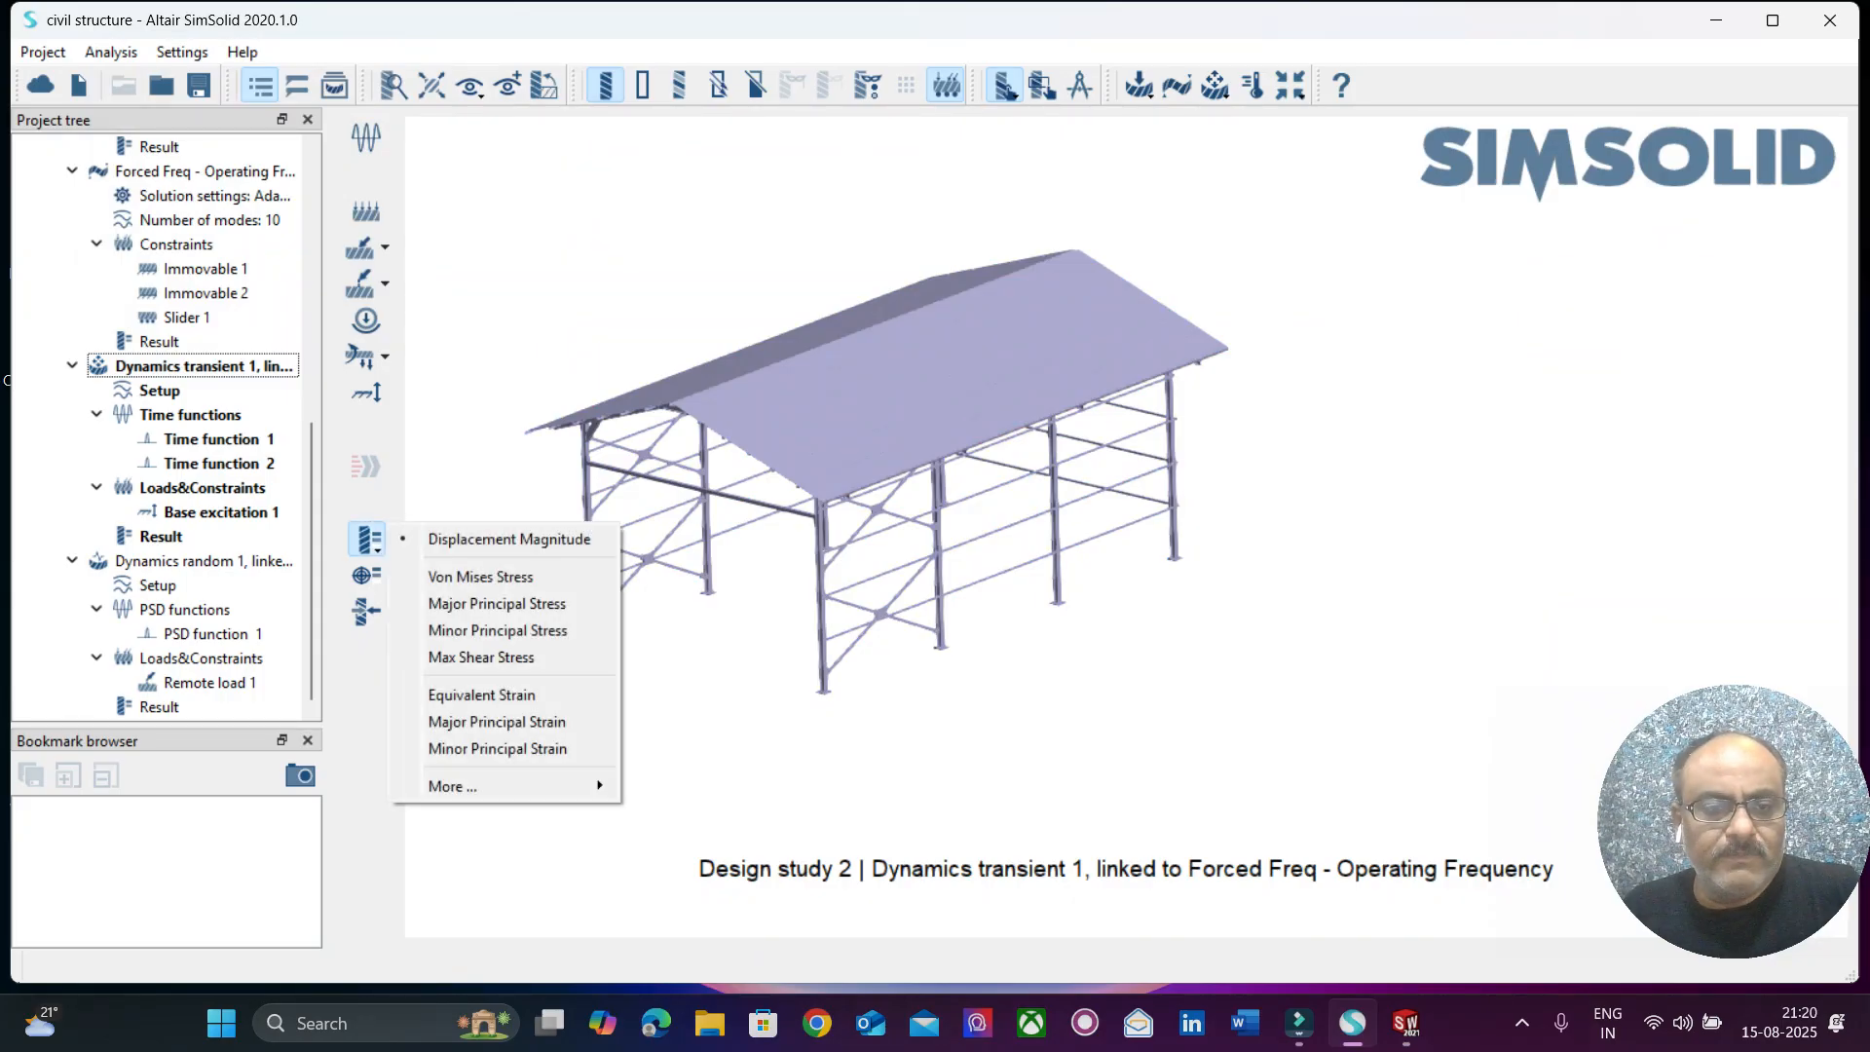
click(480, 577)
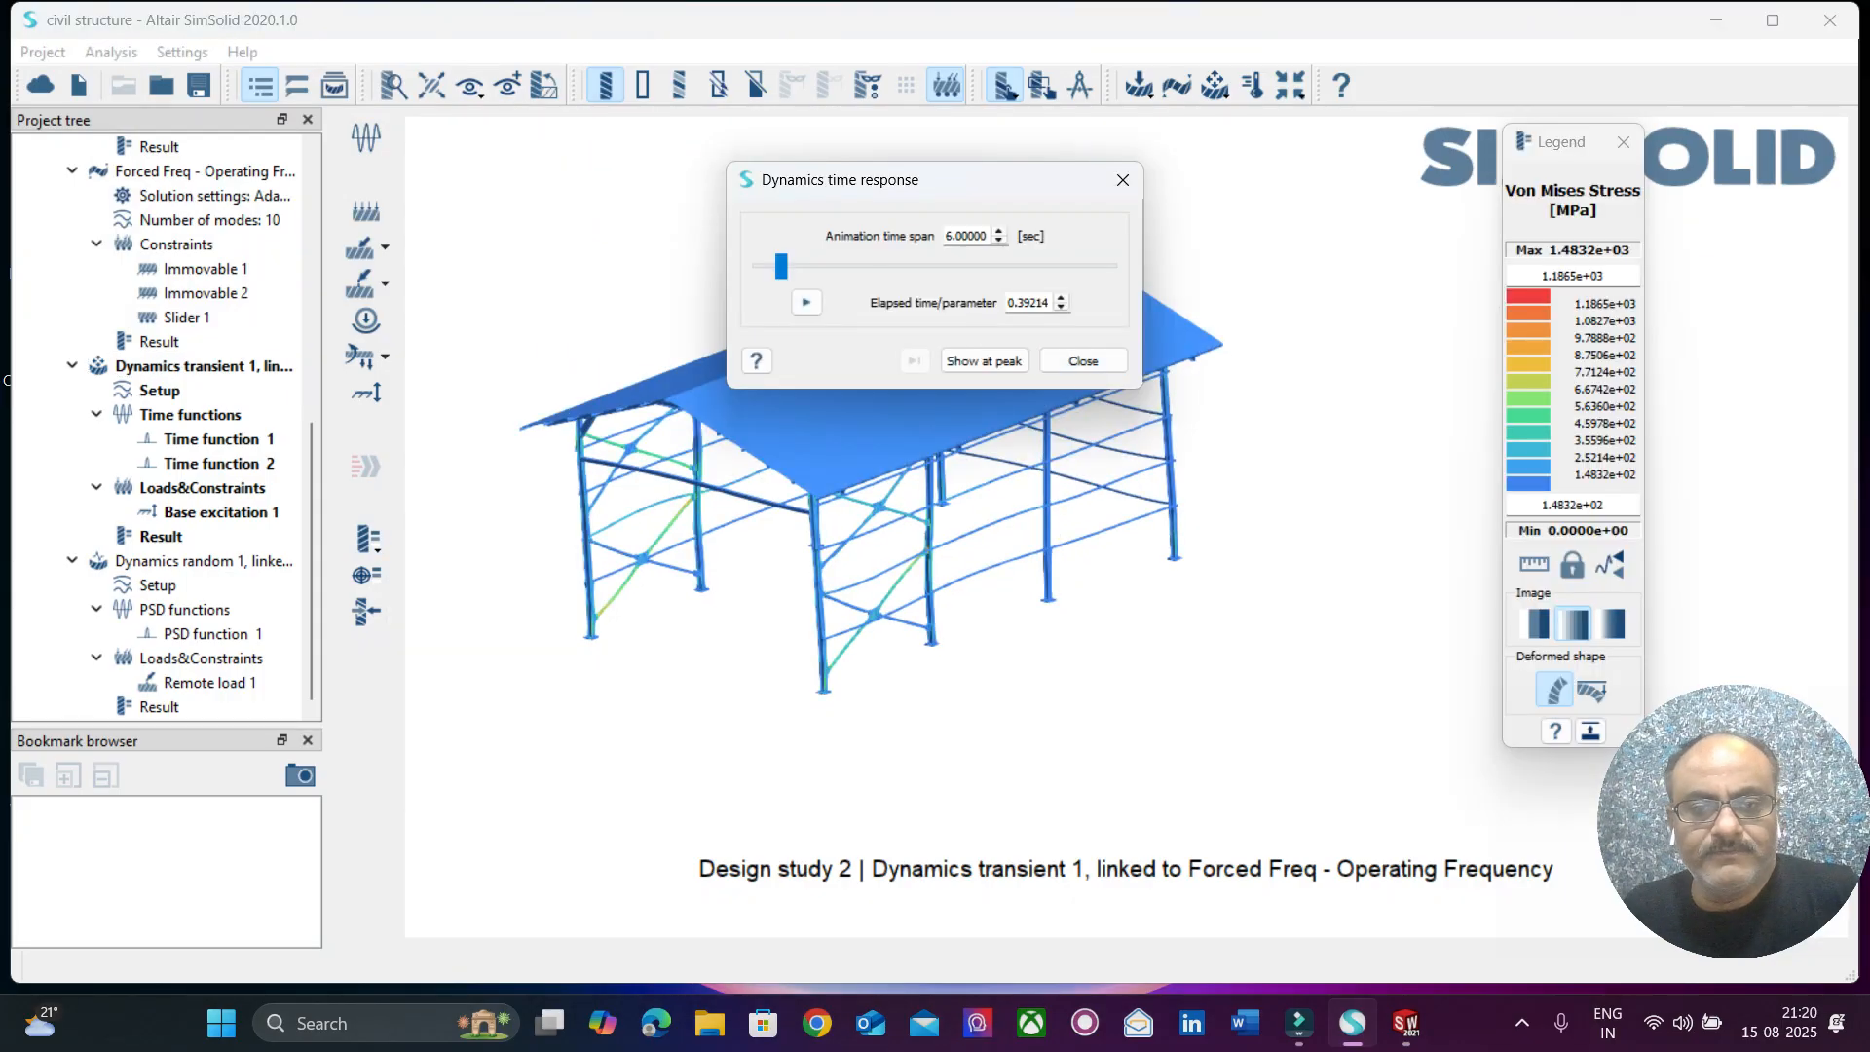
drag(877, 179, 439, 61)
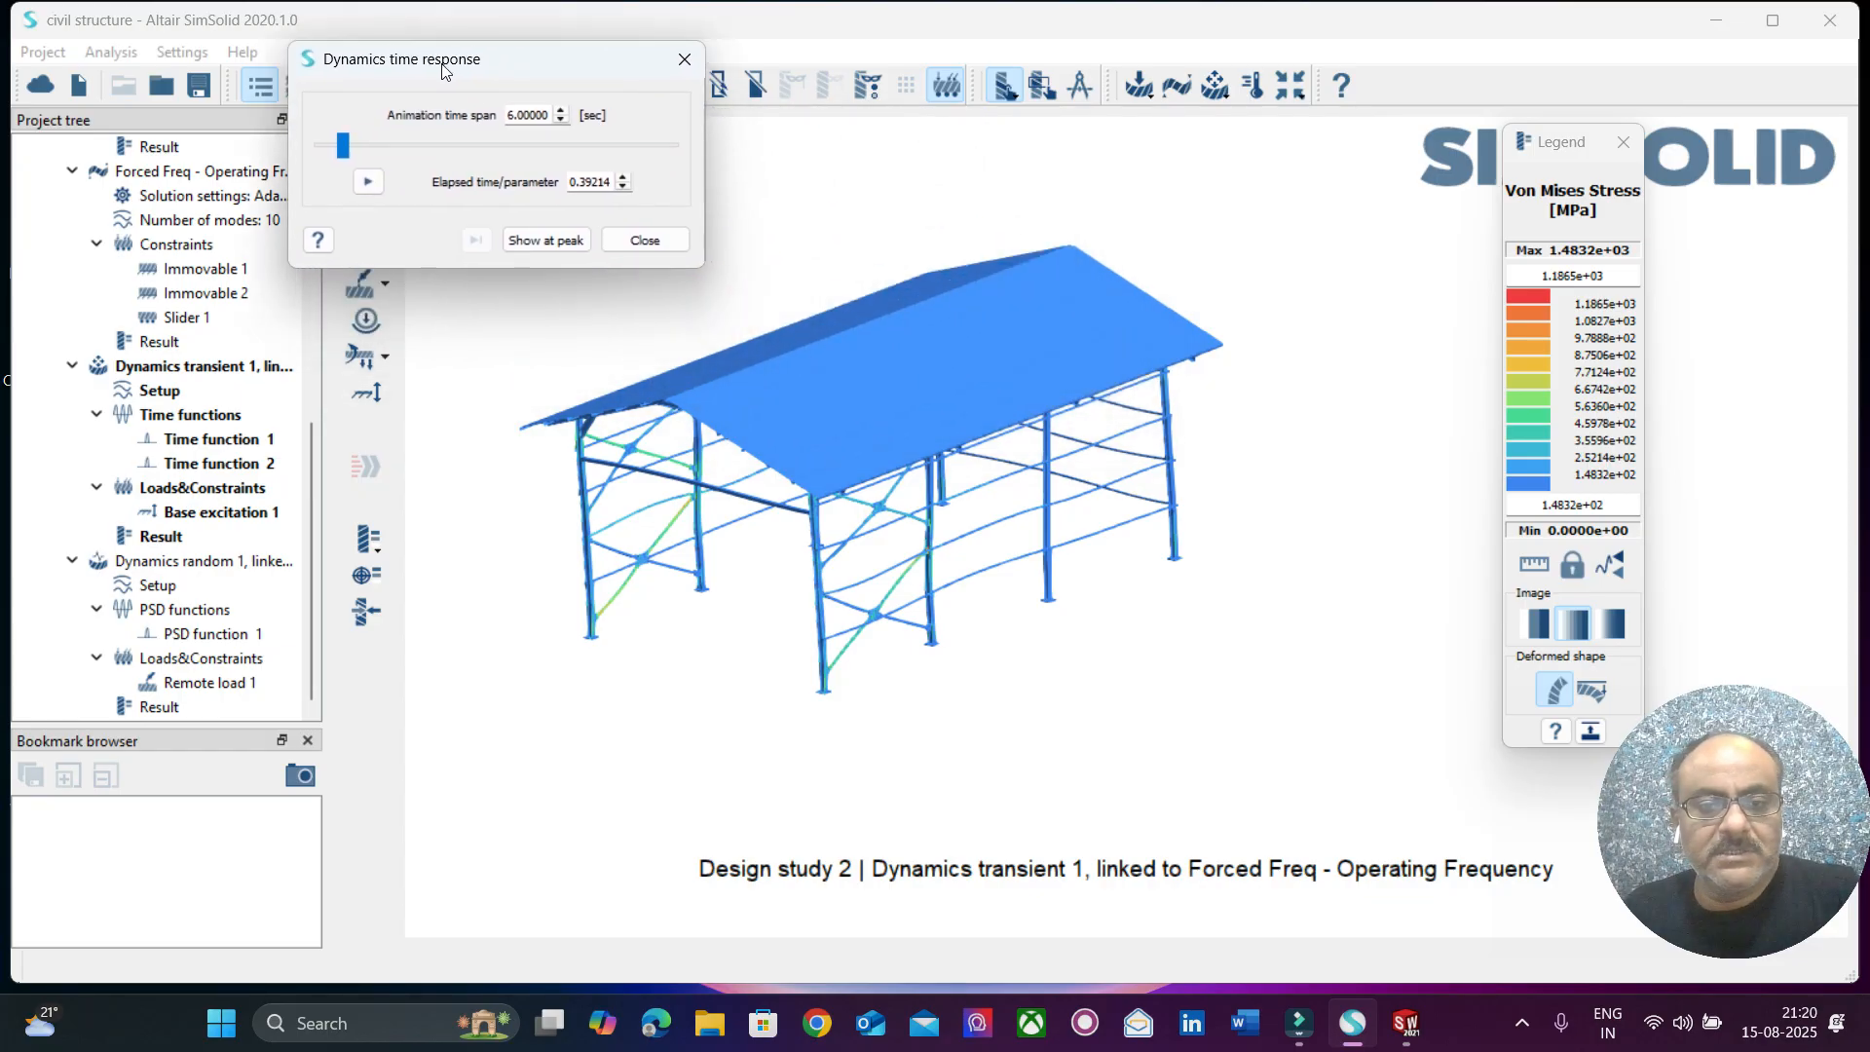
click(368, 183)
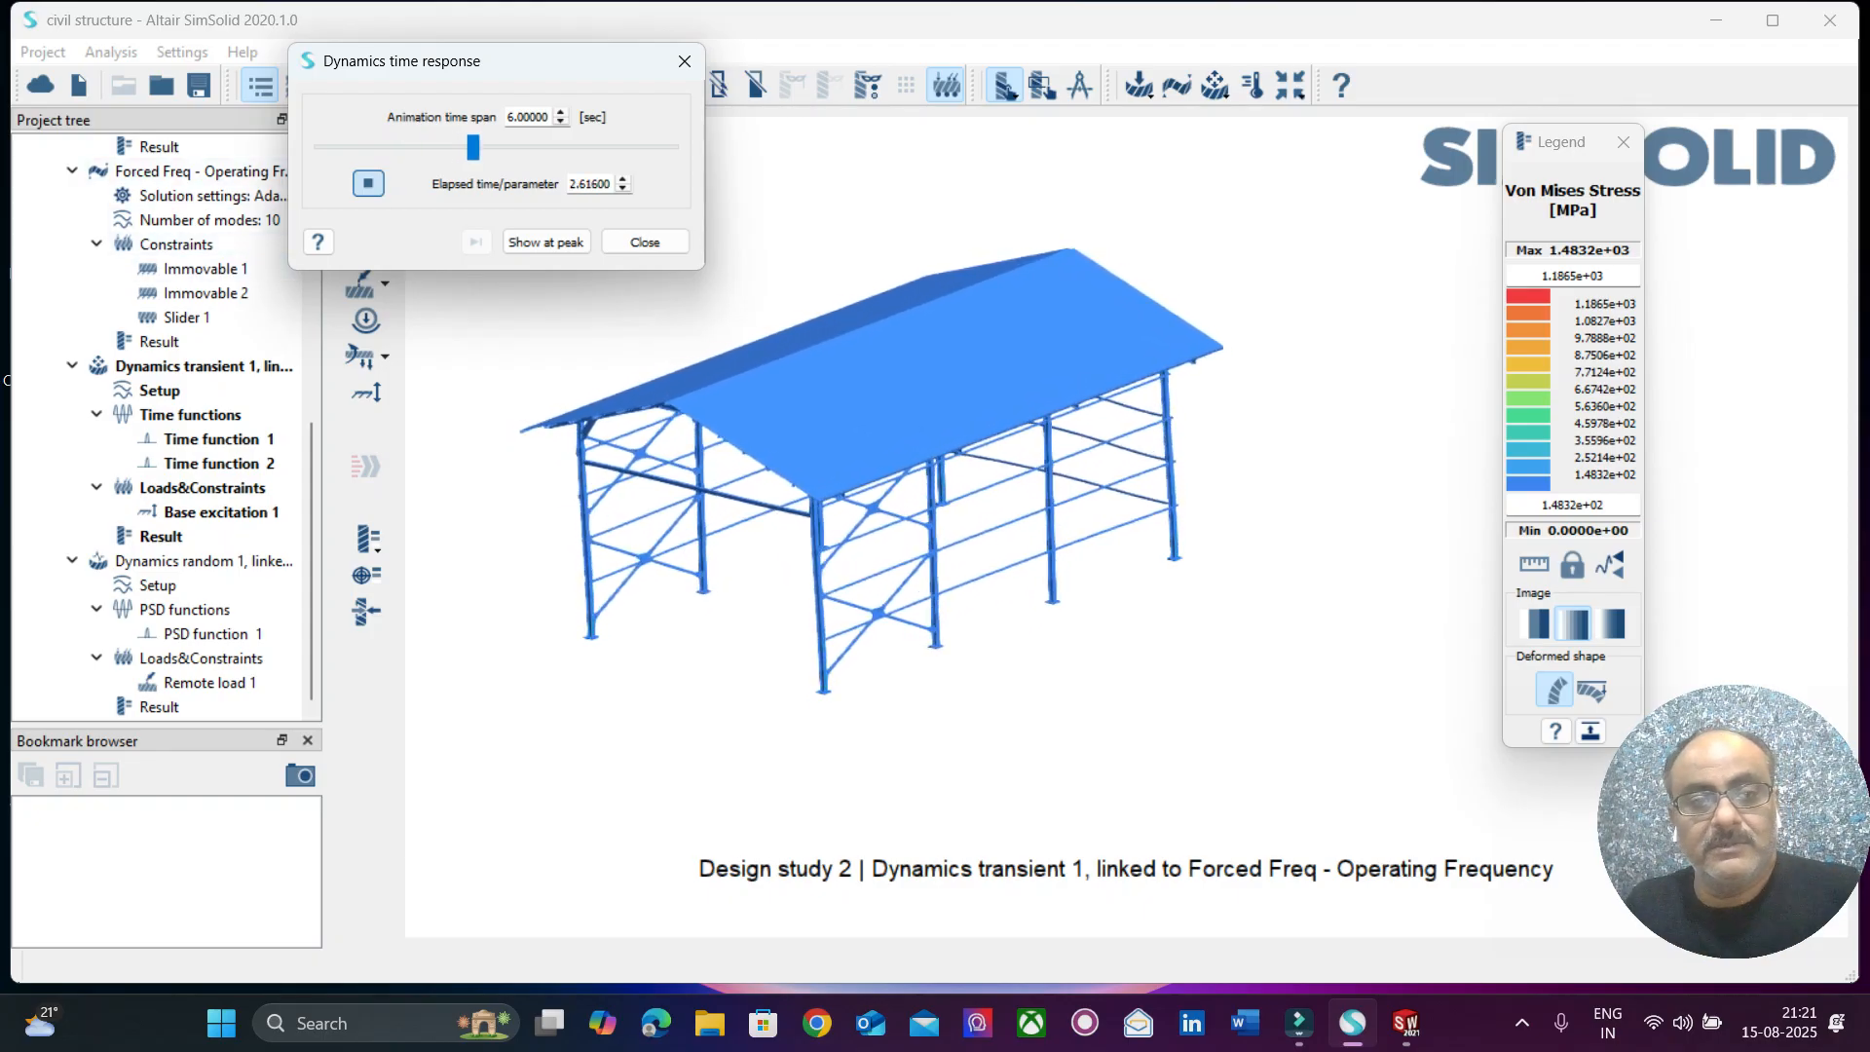
click(645, 241)
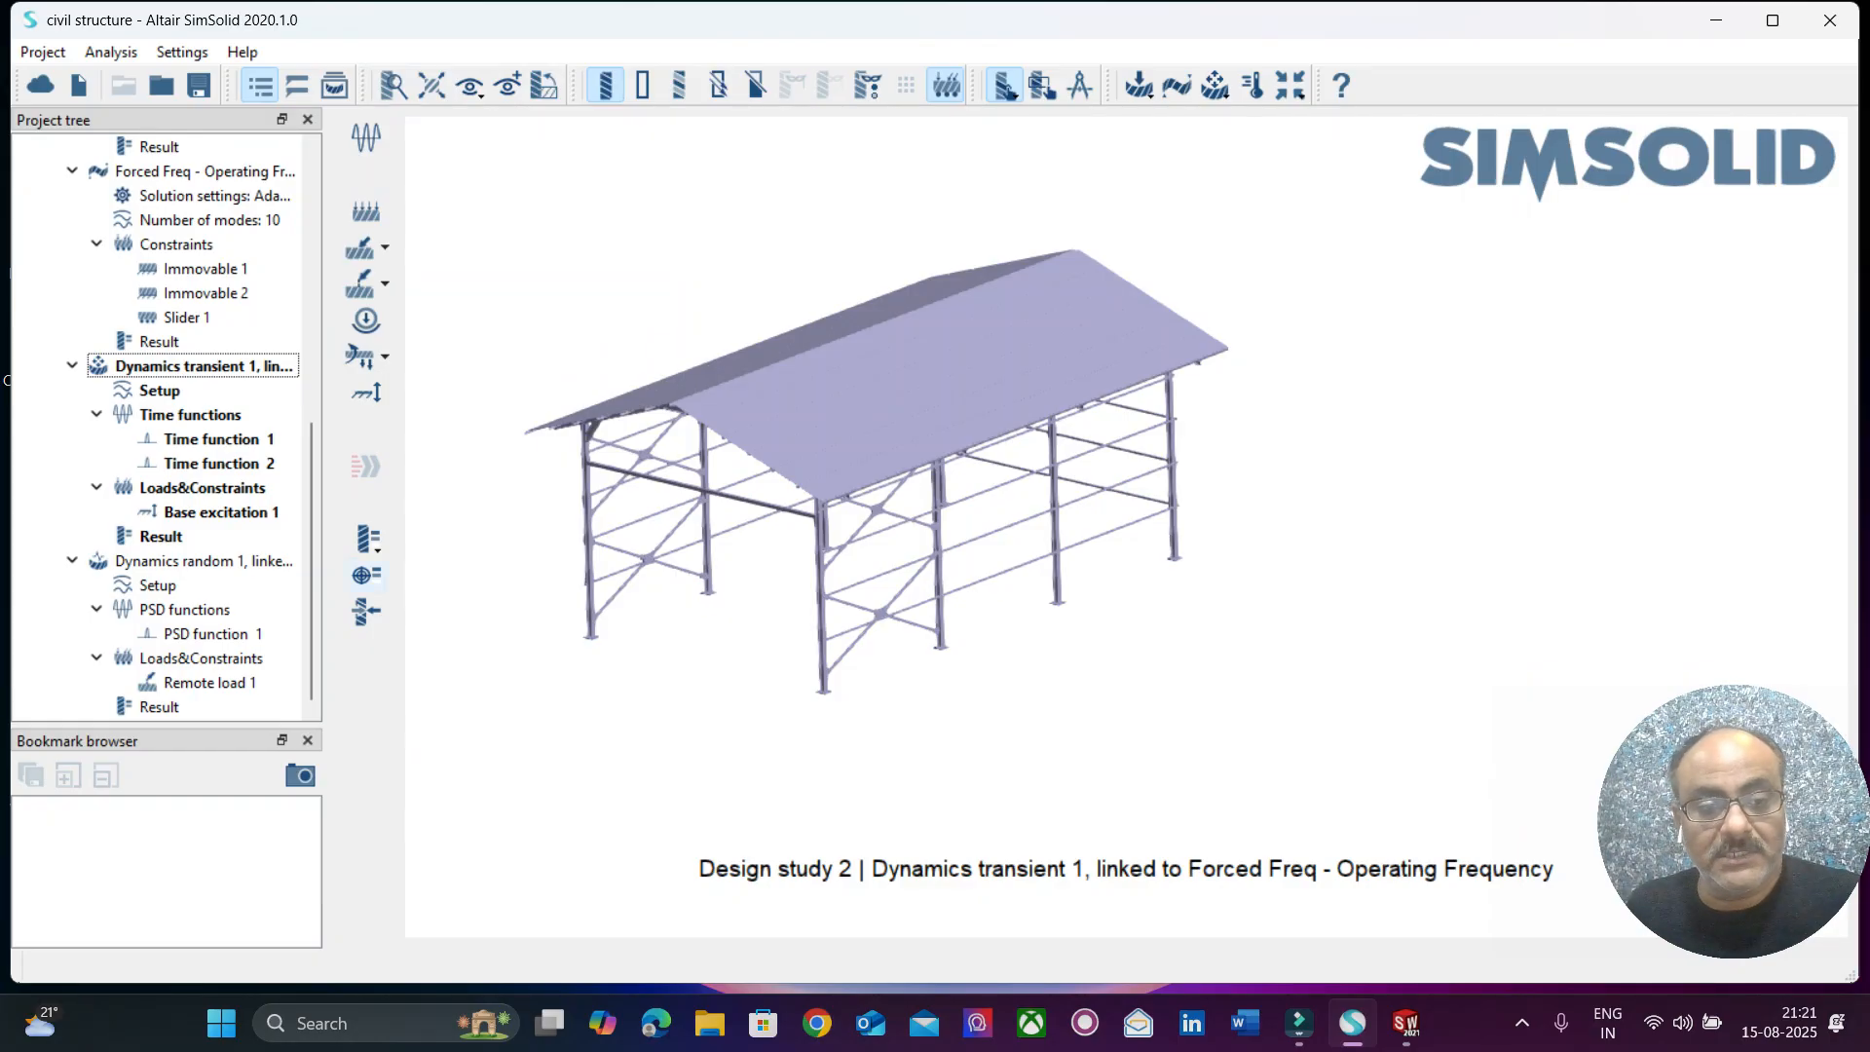
Plot the Displacement Magnitude time response at picked points on the upper brace joint, lower brace joint and roof panel.
click(366, 575)
drag(808, 249, 528, 133)
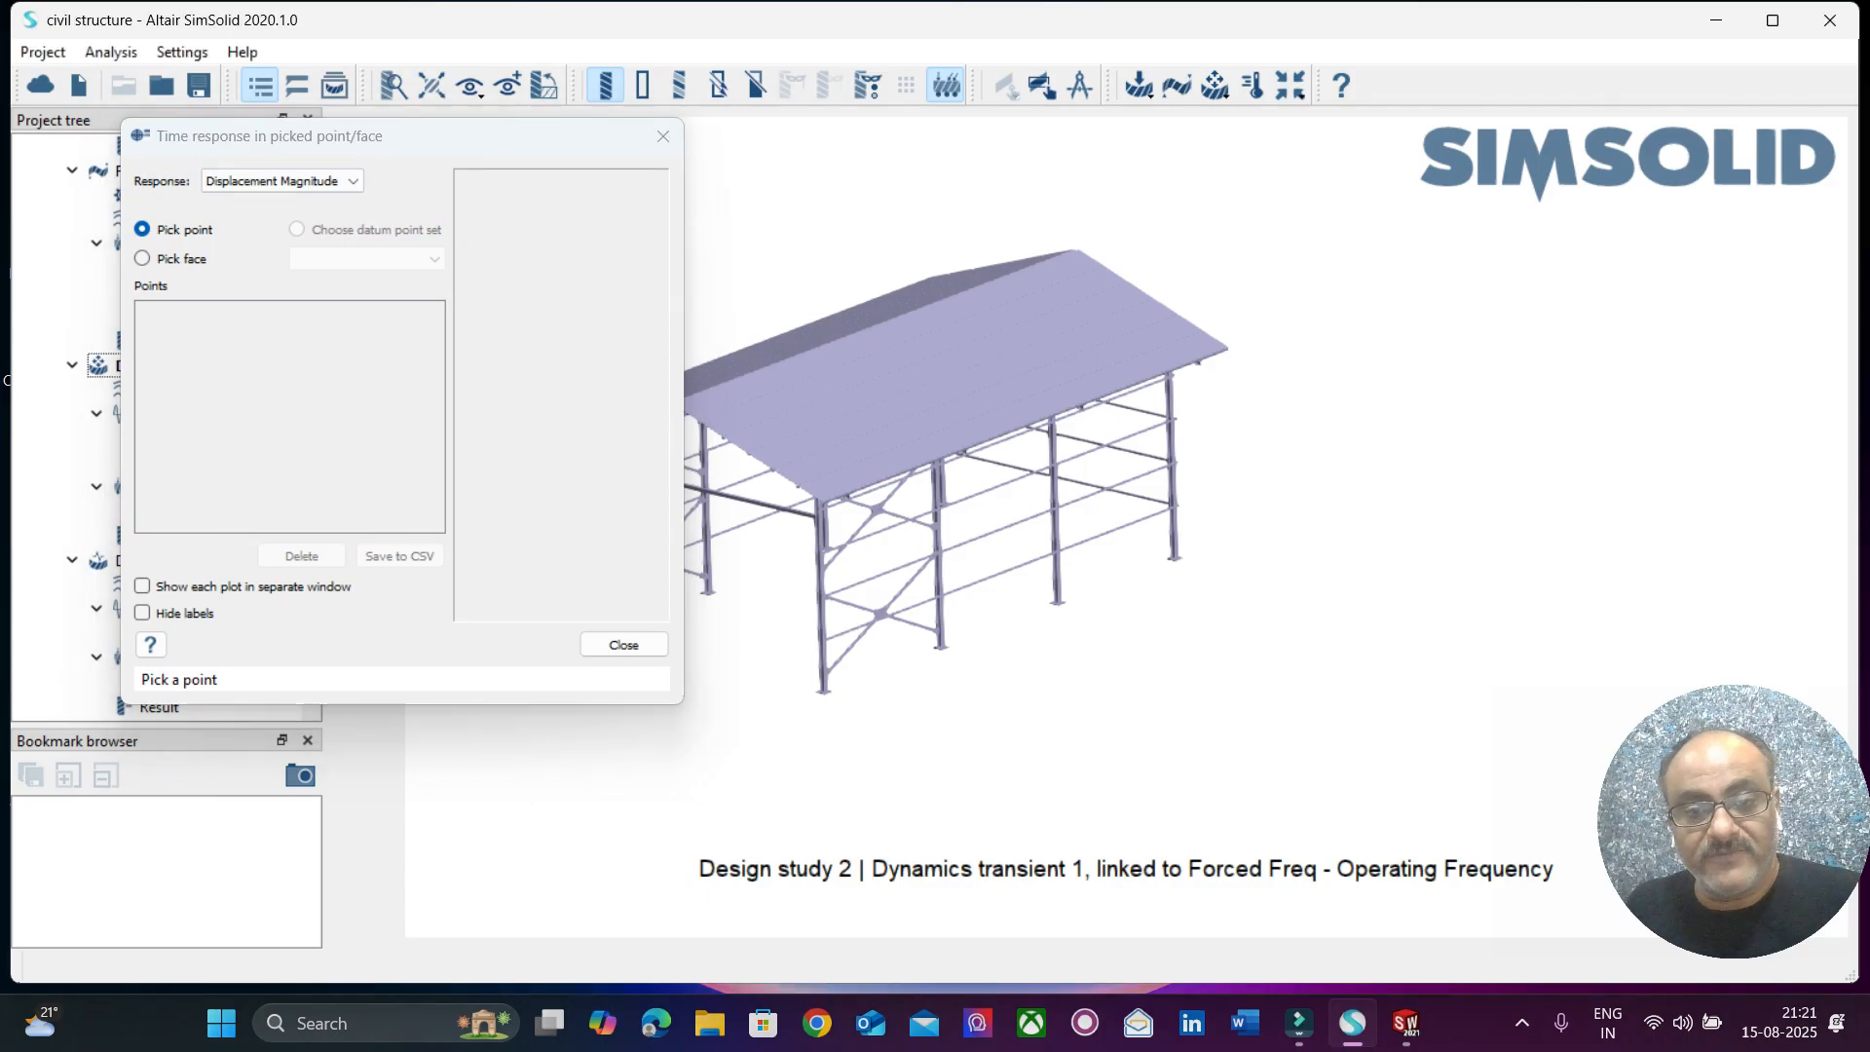
click(876, 509)
drag(419, 173, 1402, 106)
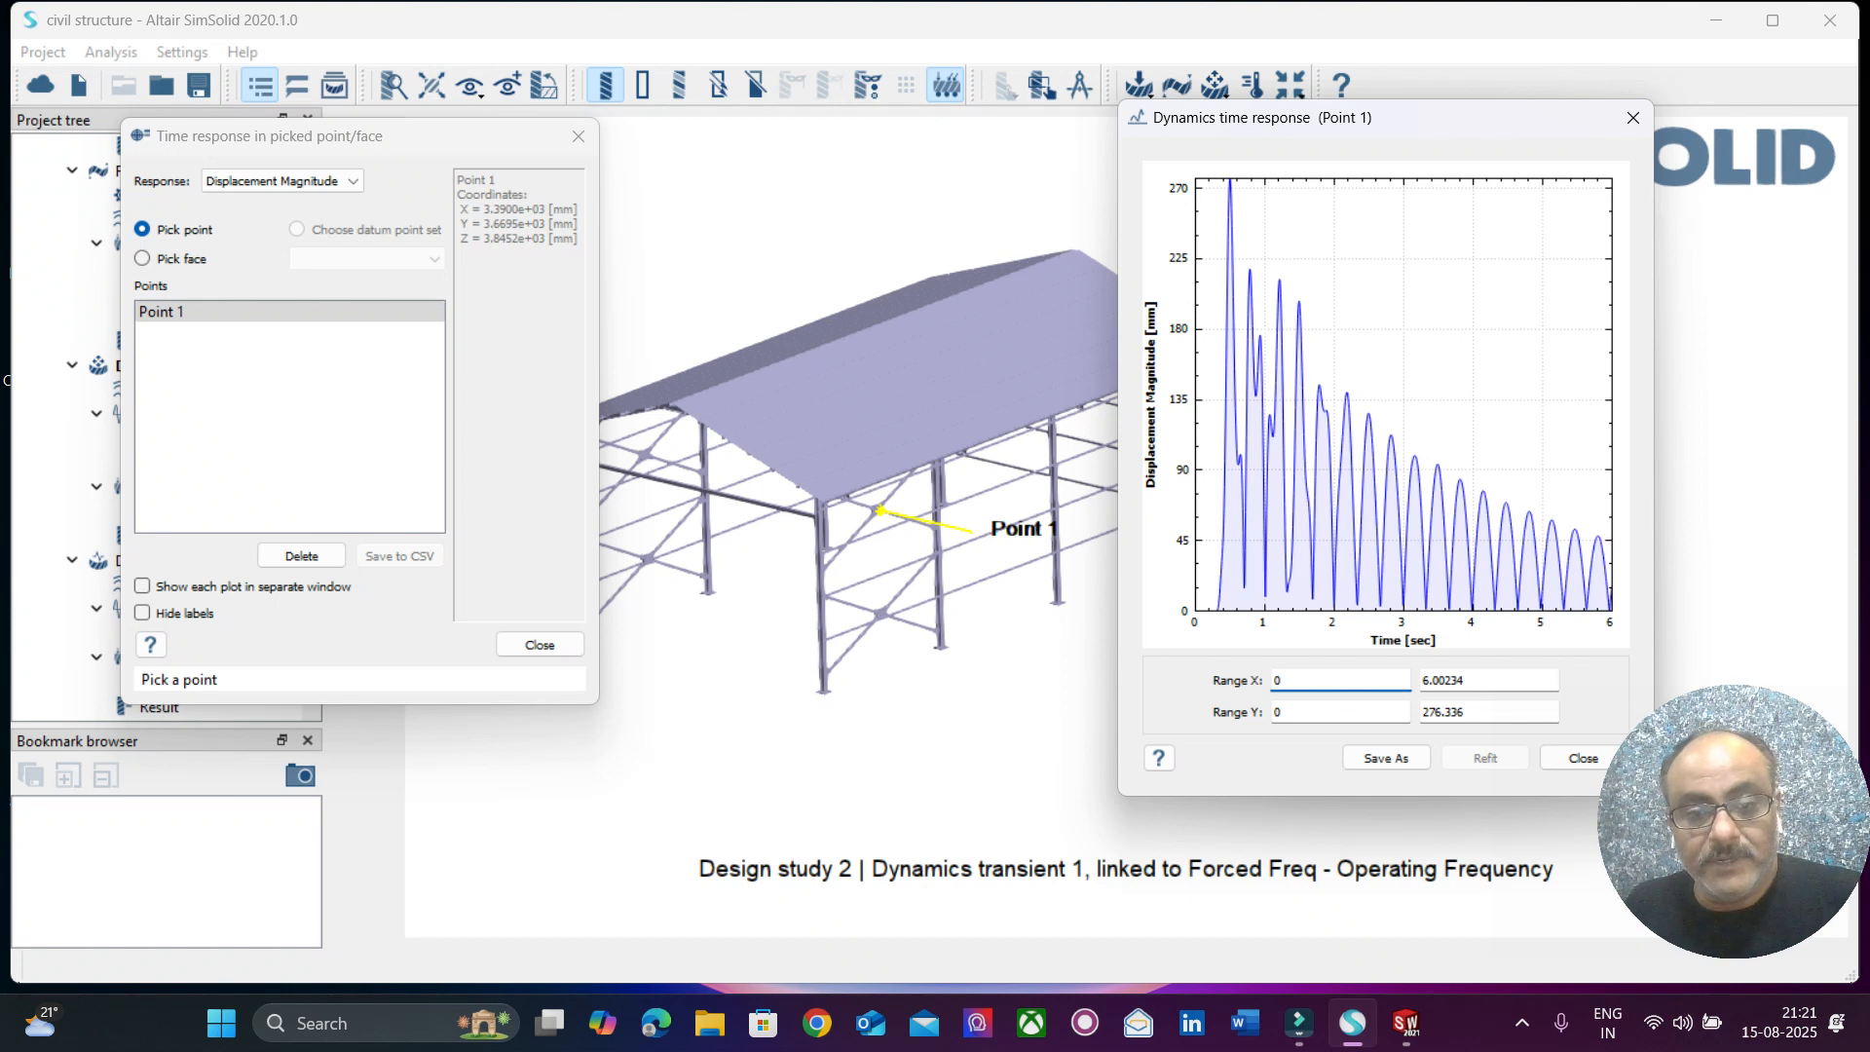
click(881, 614)
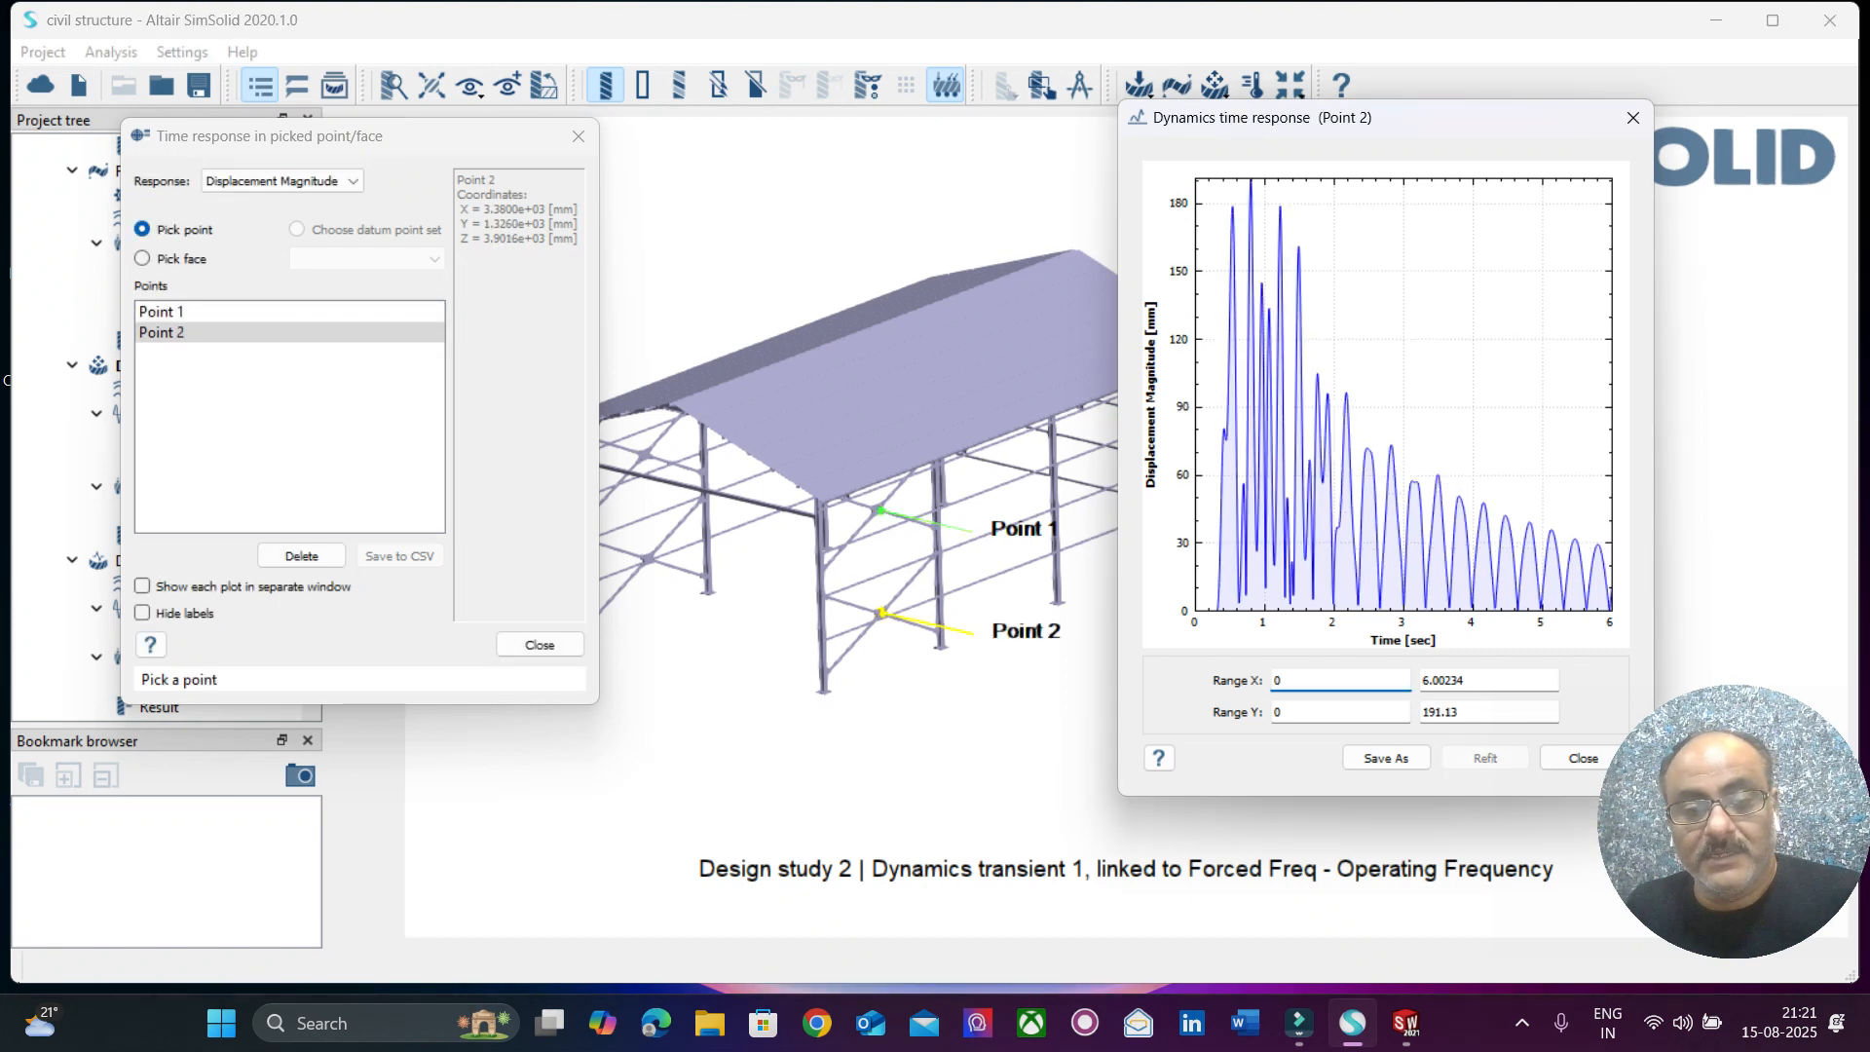
click(917, 399)
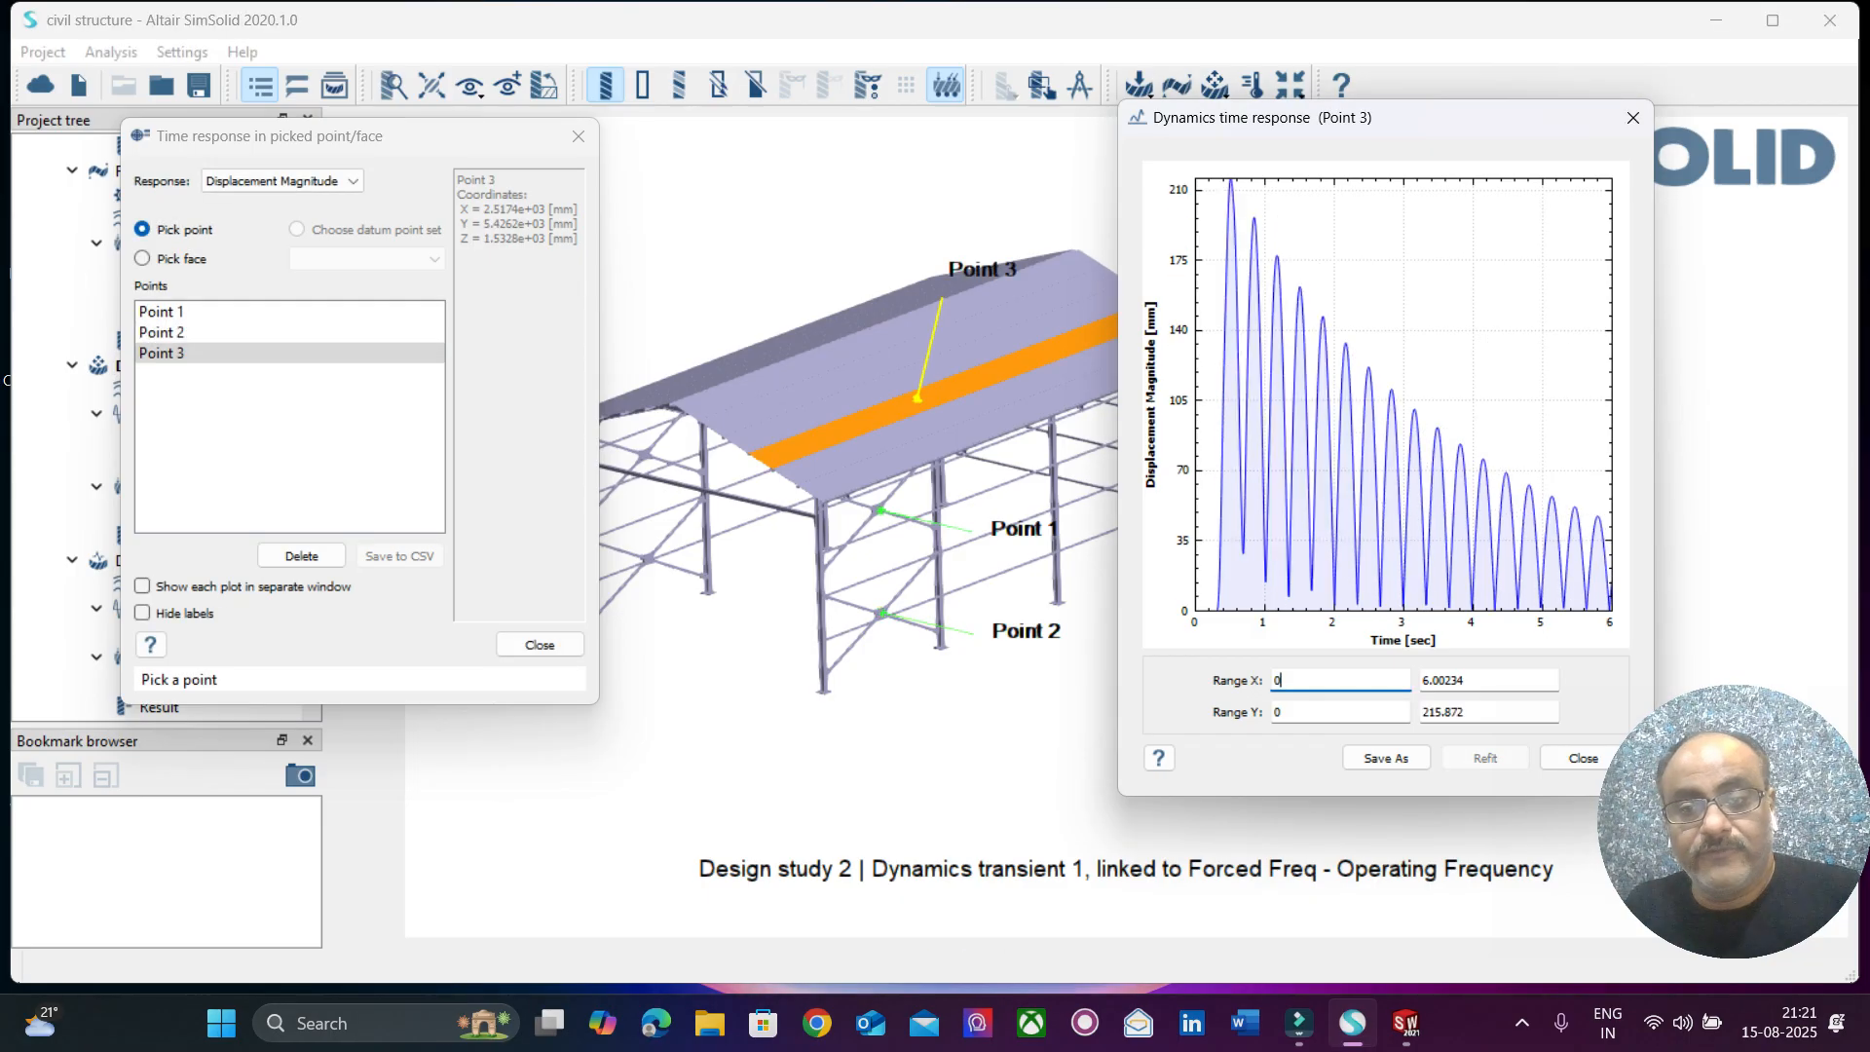
Pick further displacement response points on a side column, an upper side rail and the far-side rail beneath the roof.
scroll(1002, 537, up, 3)
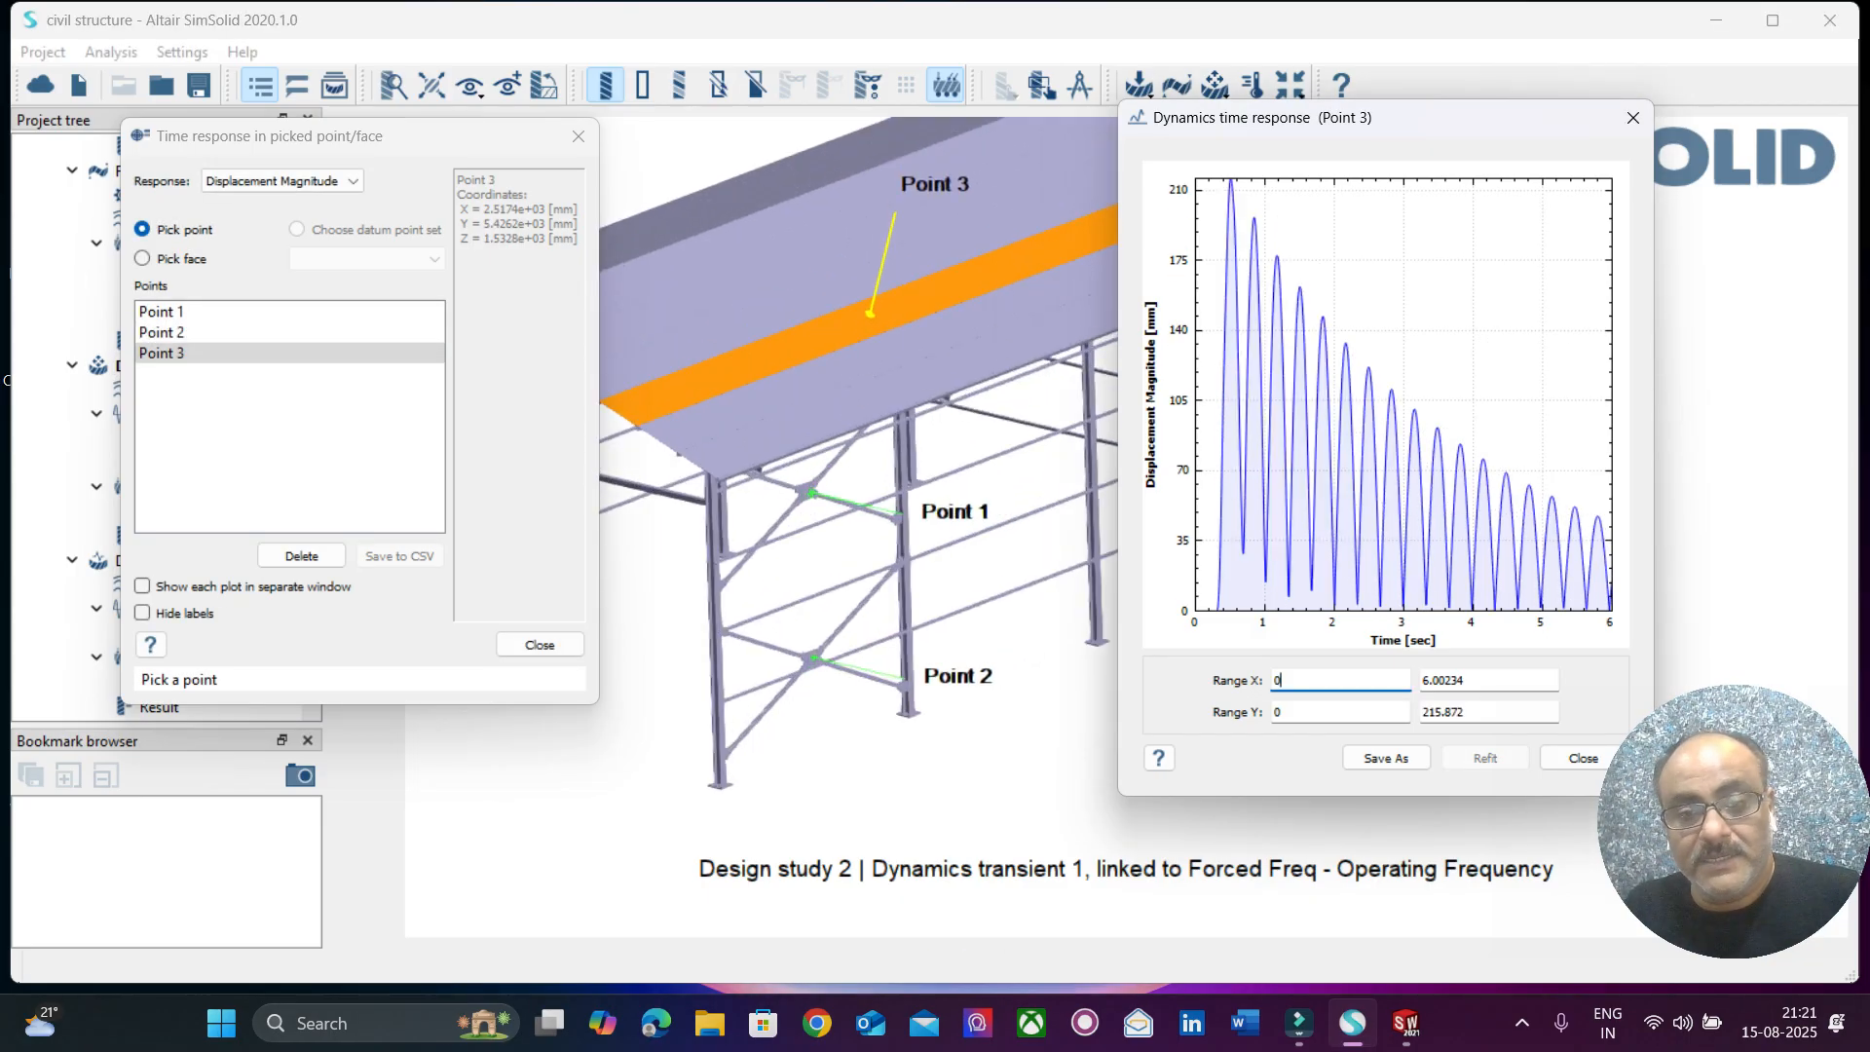
scroll(1002, 537, up, 5)
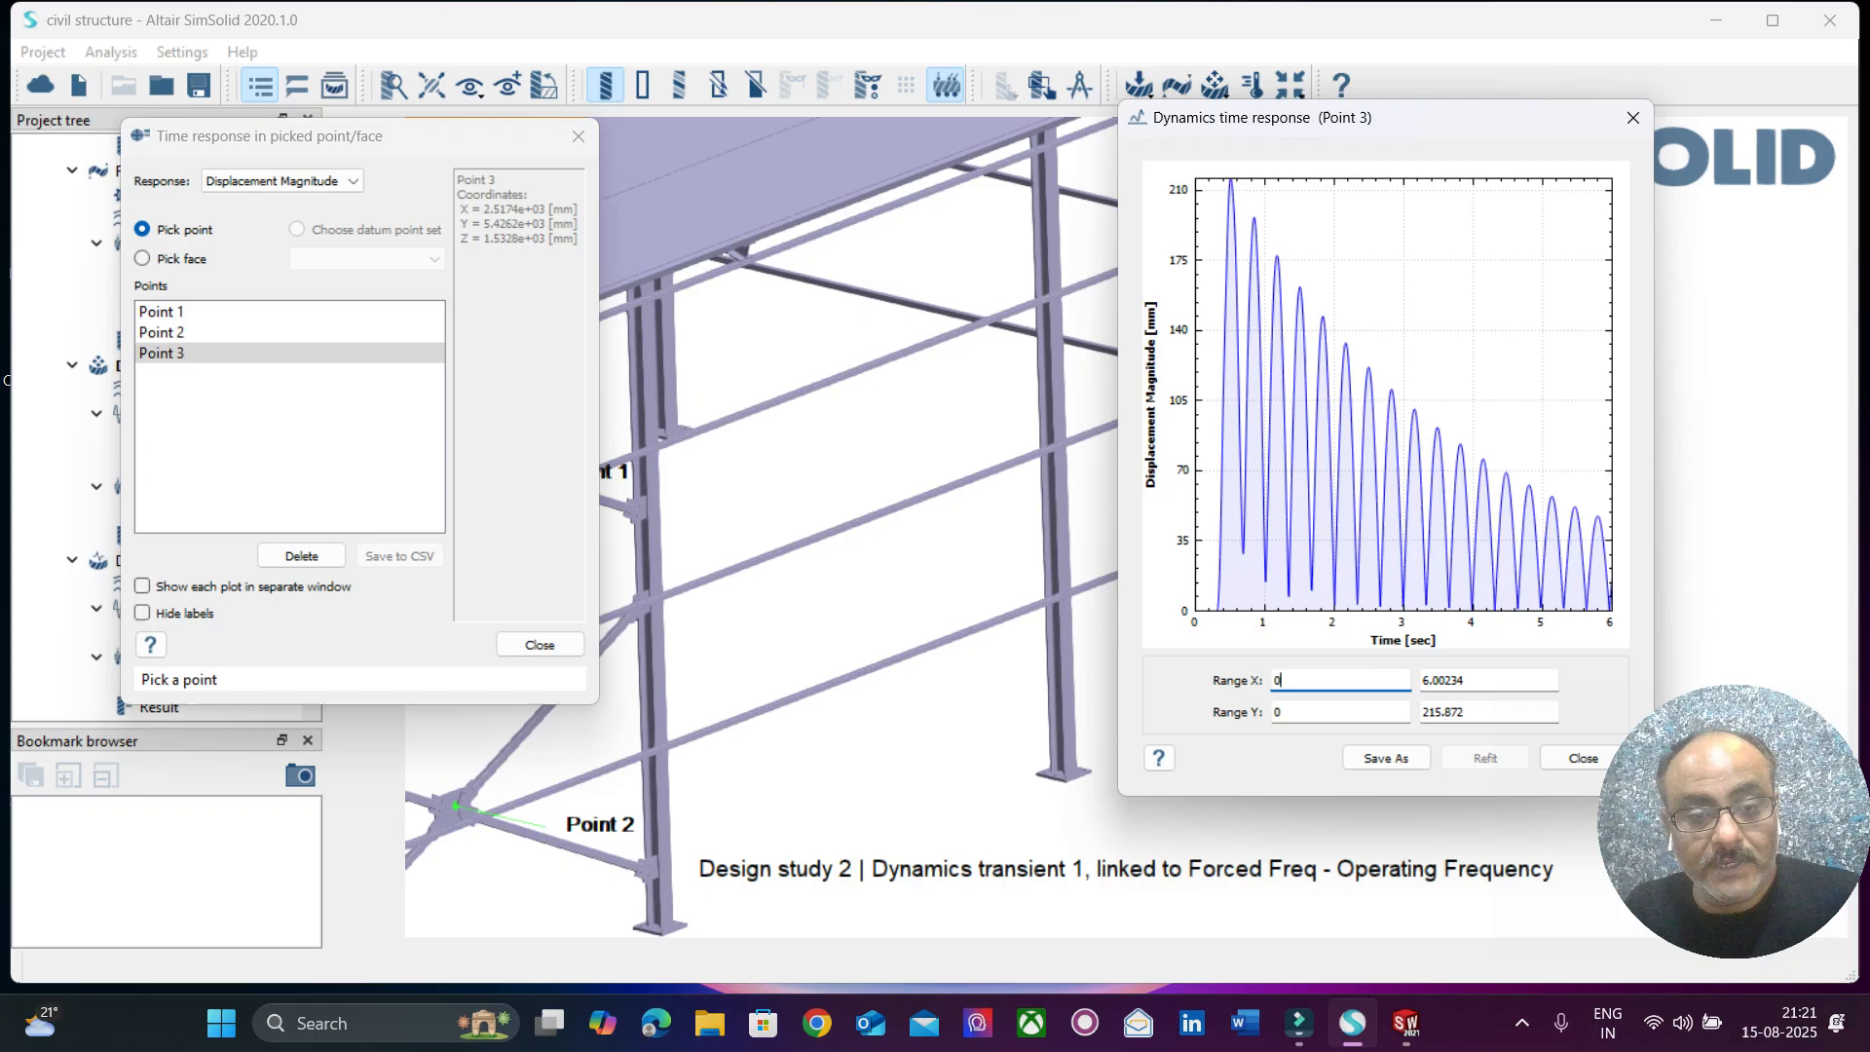
click(1002, 537)
double_click(658, 620)
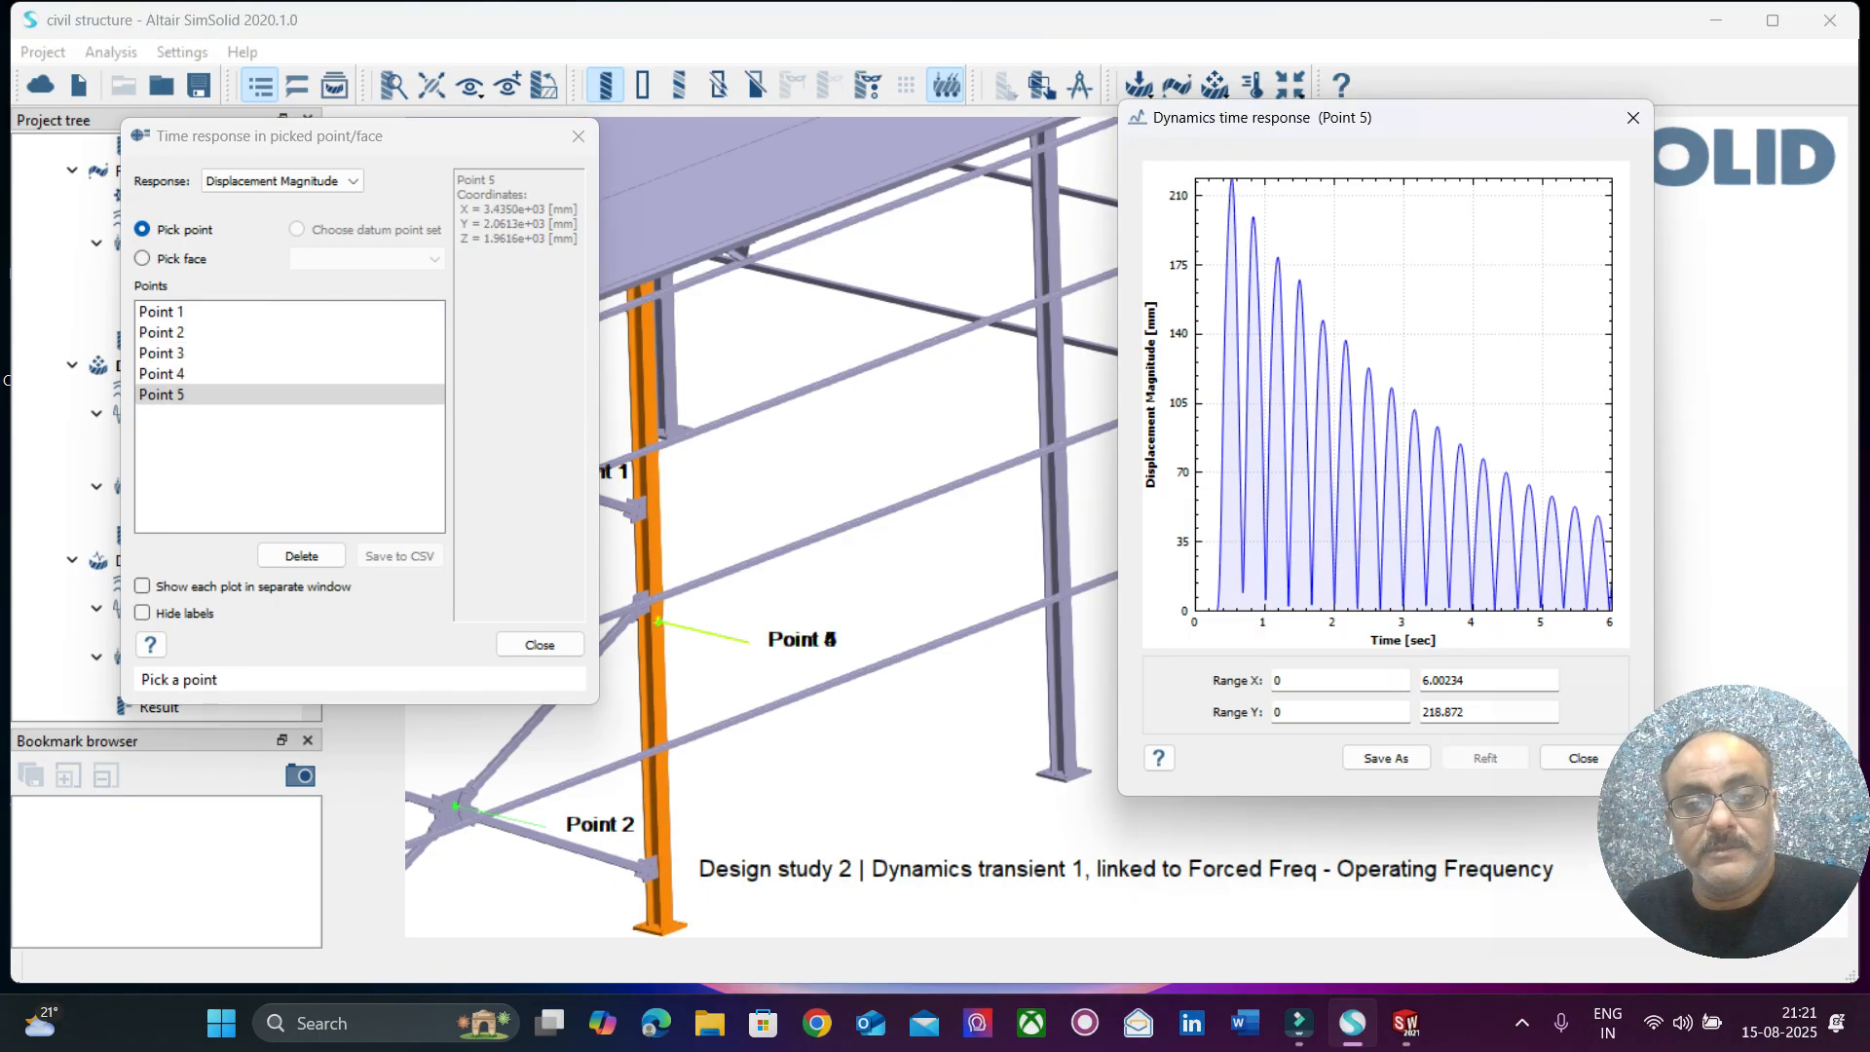
click(936, 341)
click(873, 288)
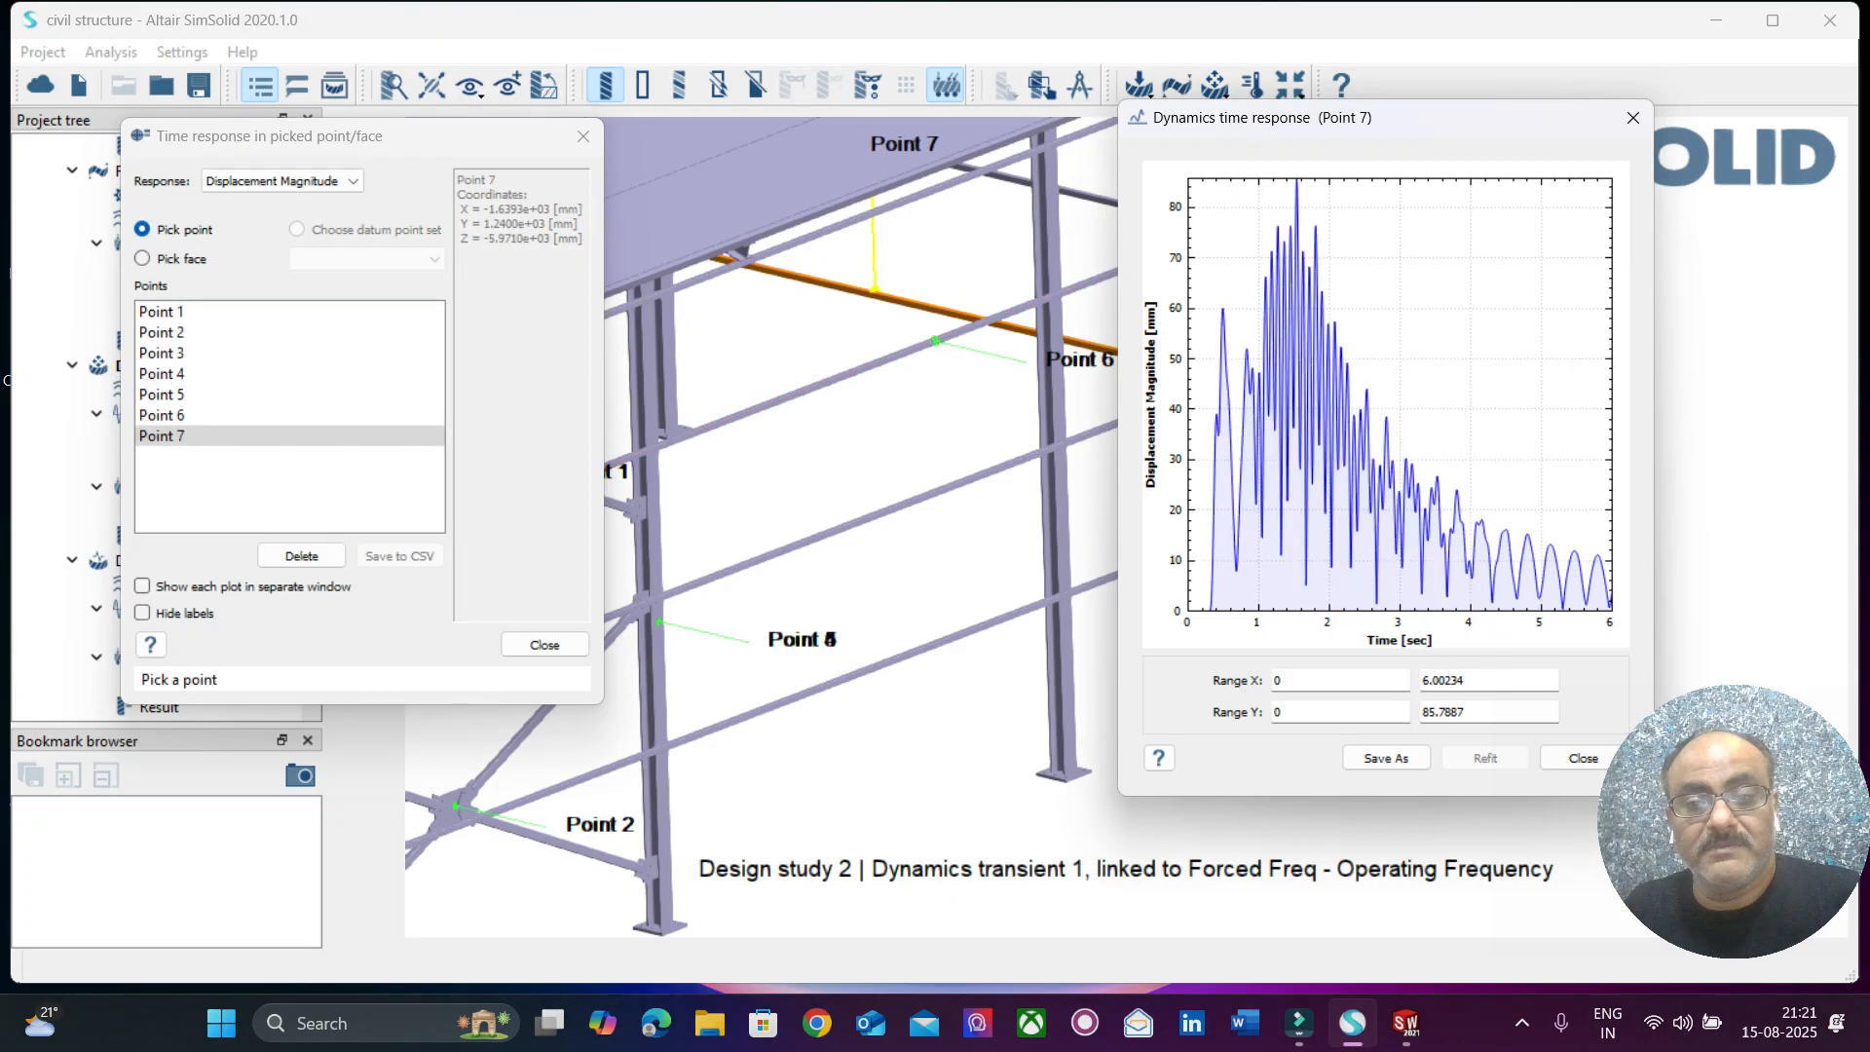
Pick further Displacement Magnitude response points on the far-end rails beneath the roof and on a middle side rail near the far corner.
scroll(876, 429, down, 3)
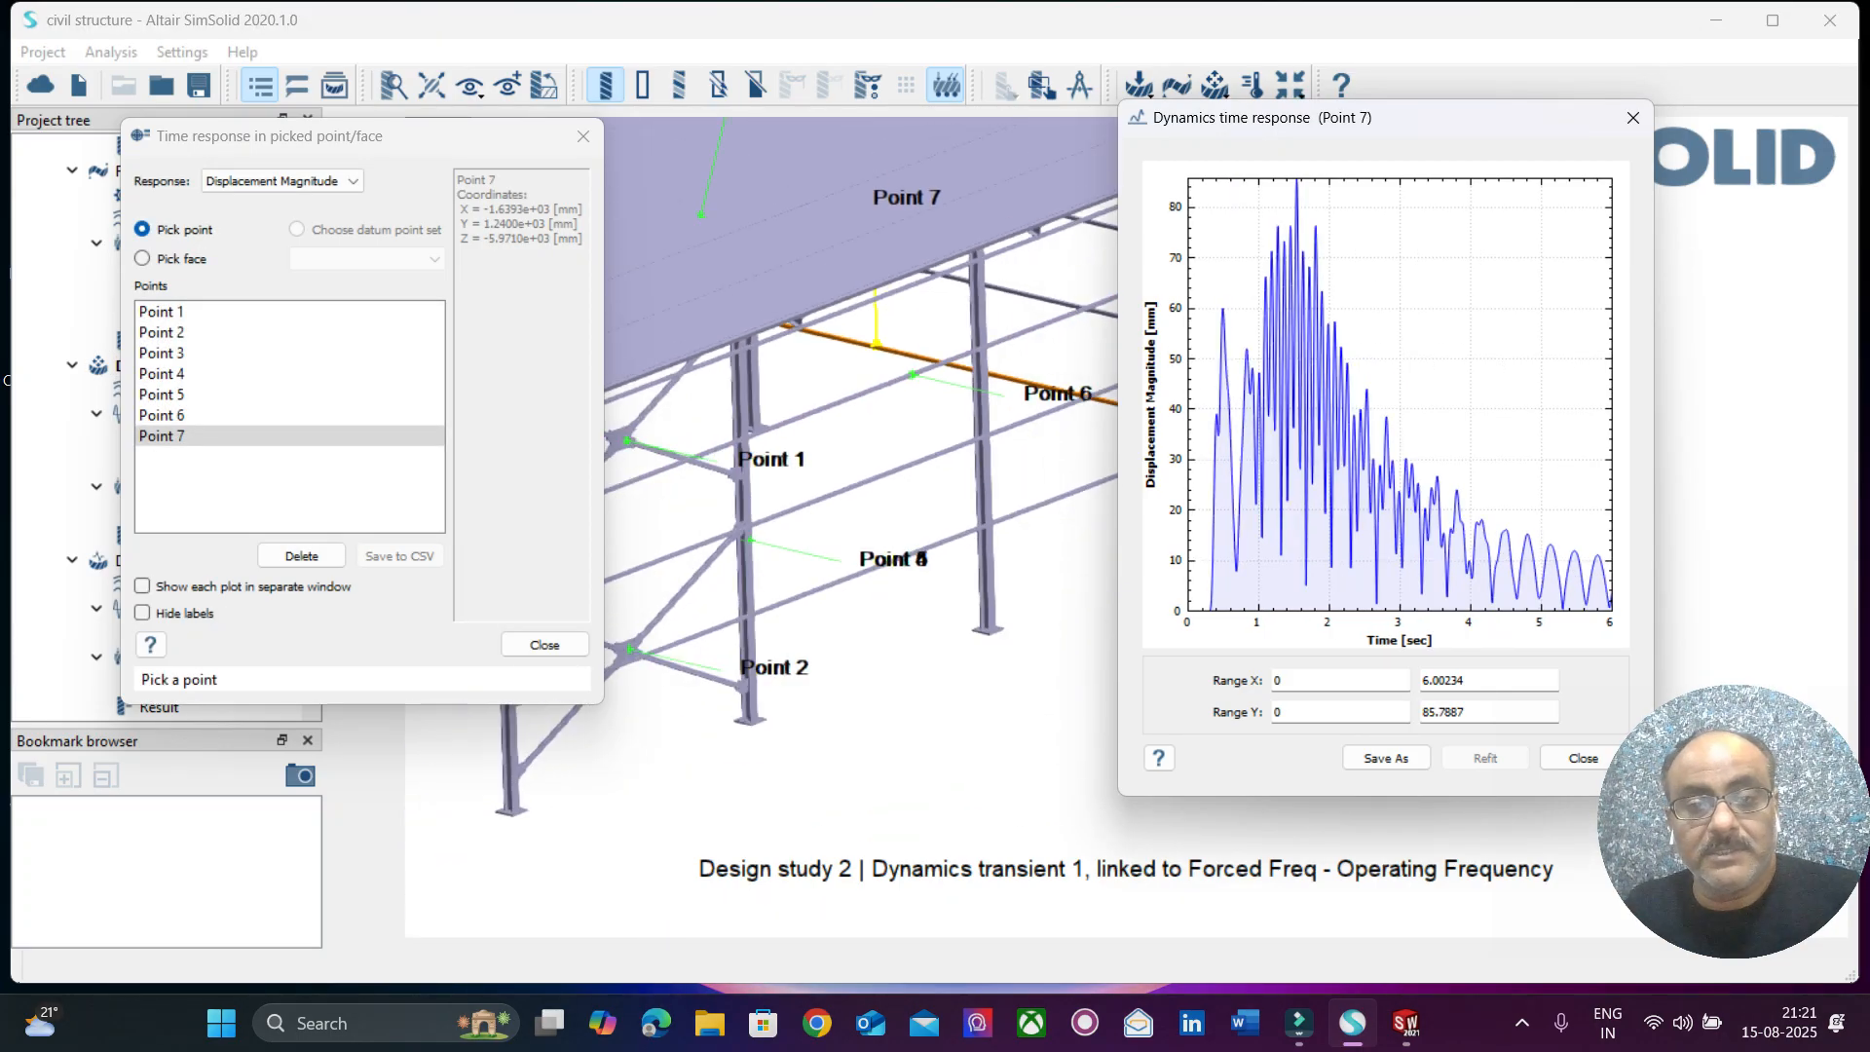
click(1027, 294)
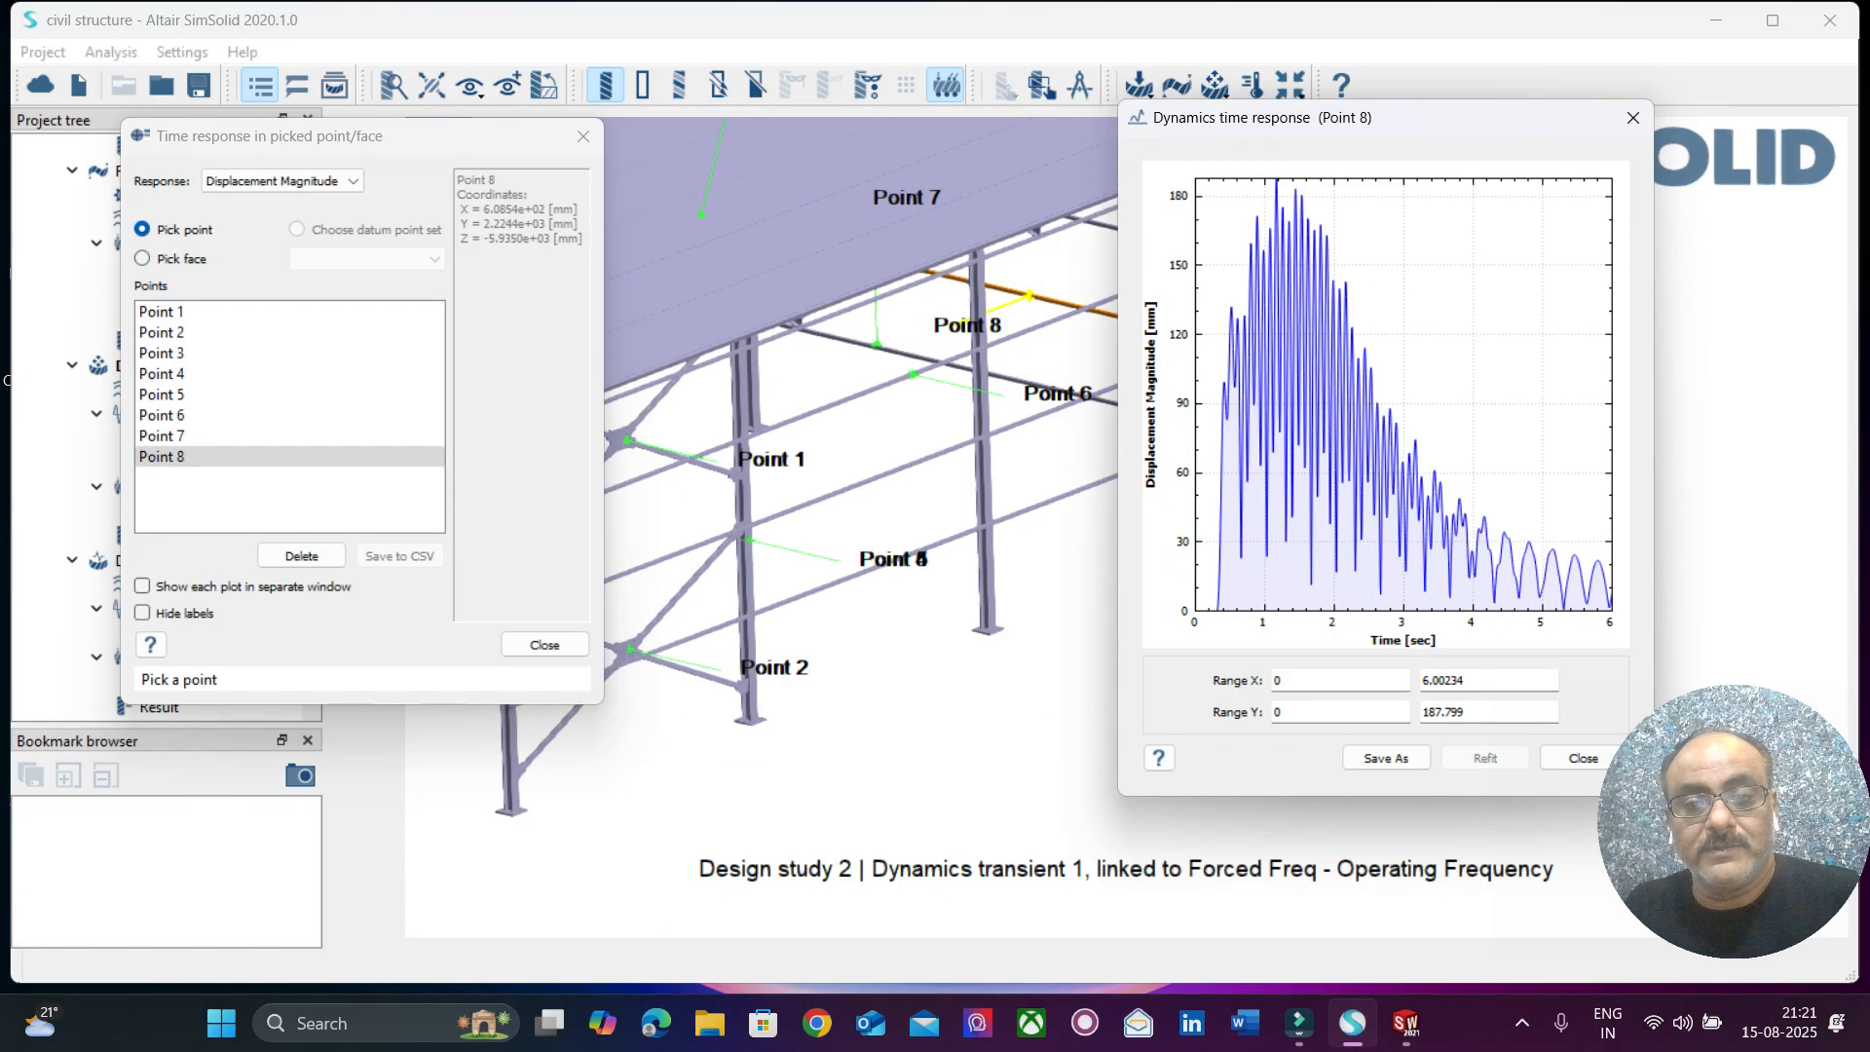
scroll(979, 358, down, 3)
scroll(1015, 306, down, 2)
right_drag(1014, 306, 900, 440)
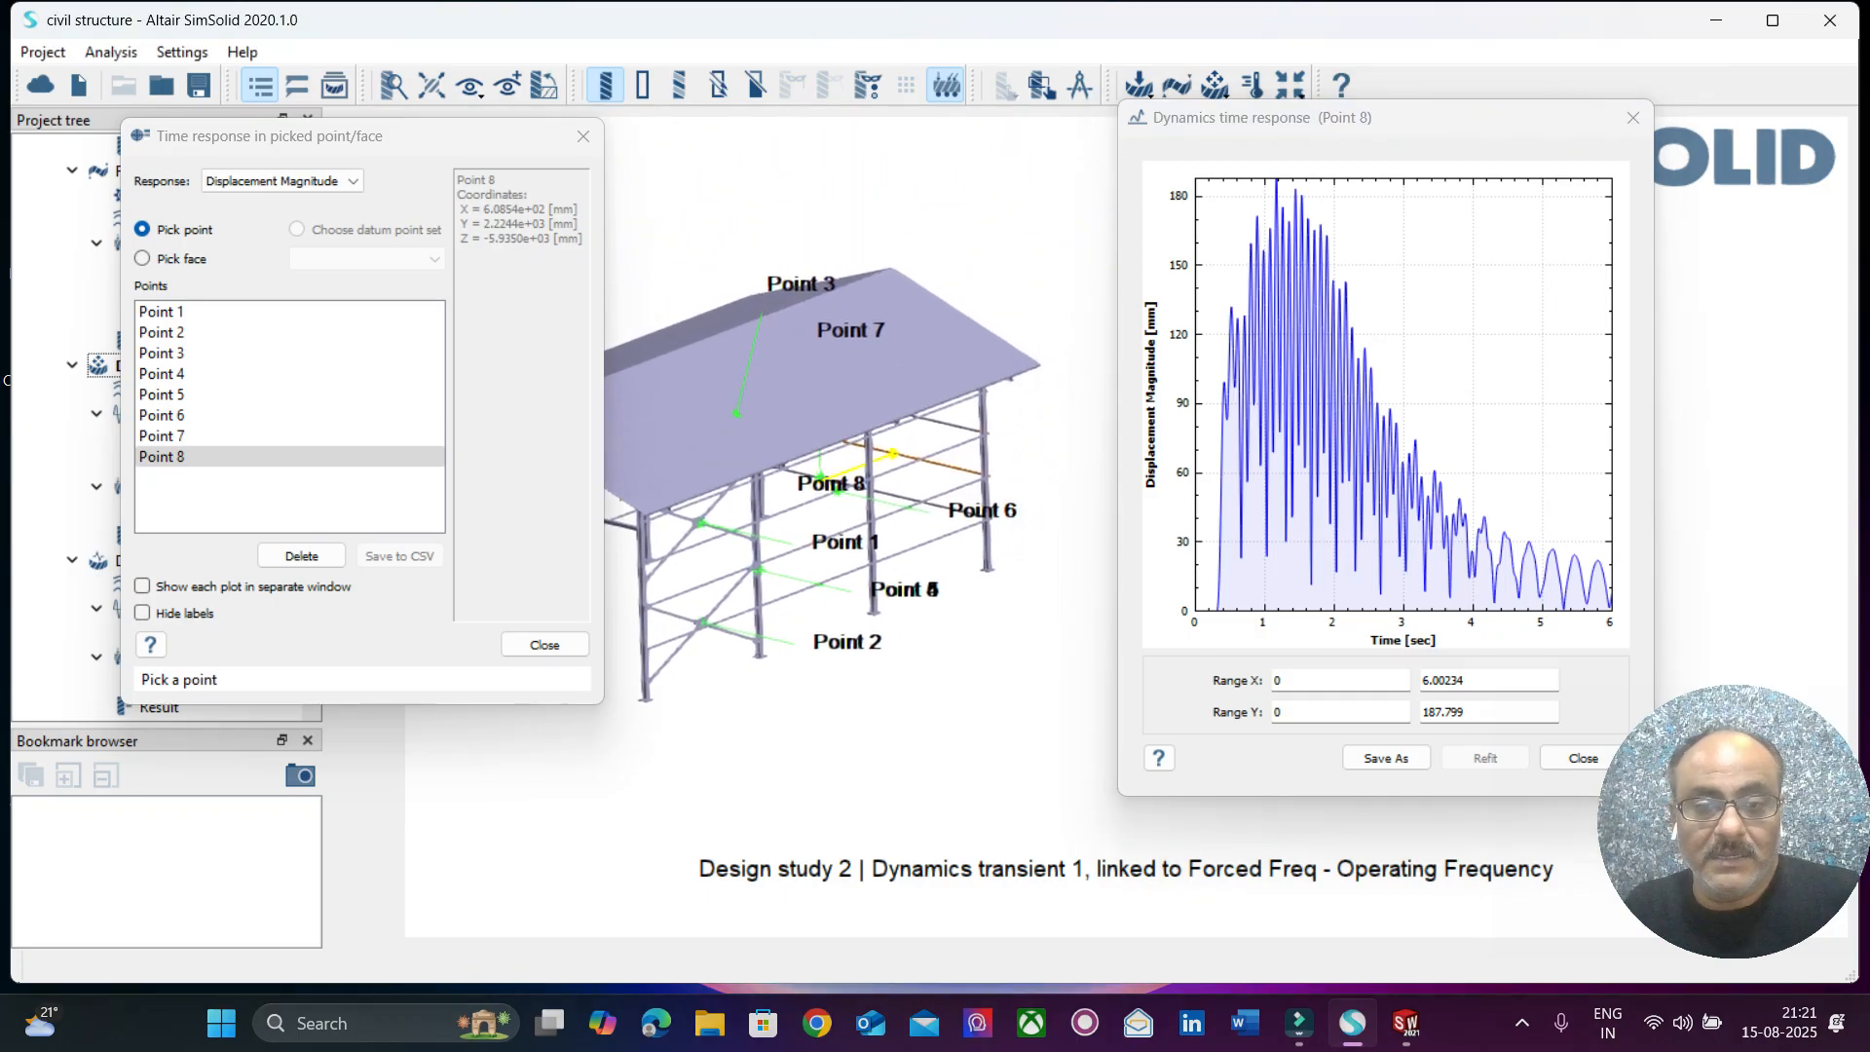
scroll(1050, 503, up, 3)
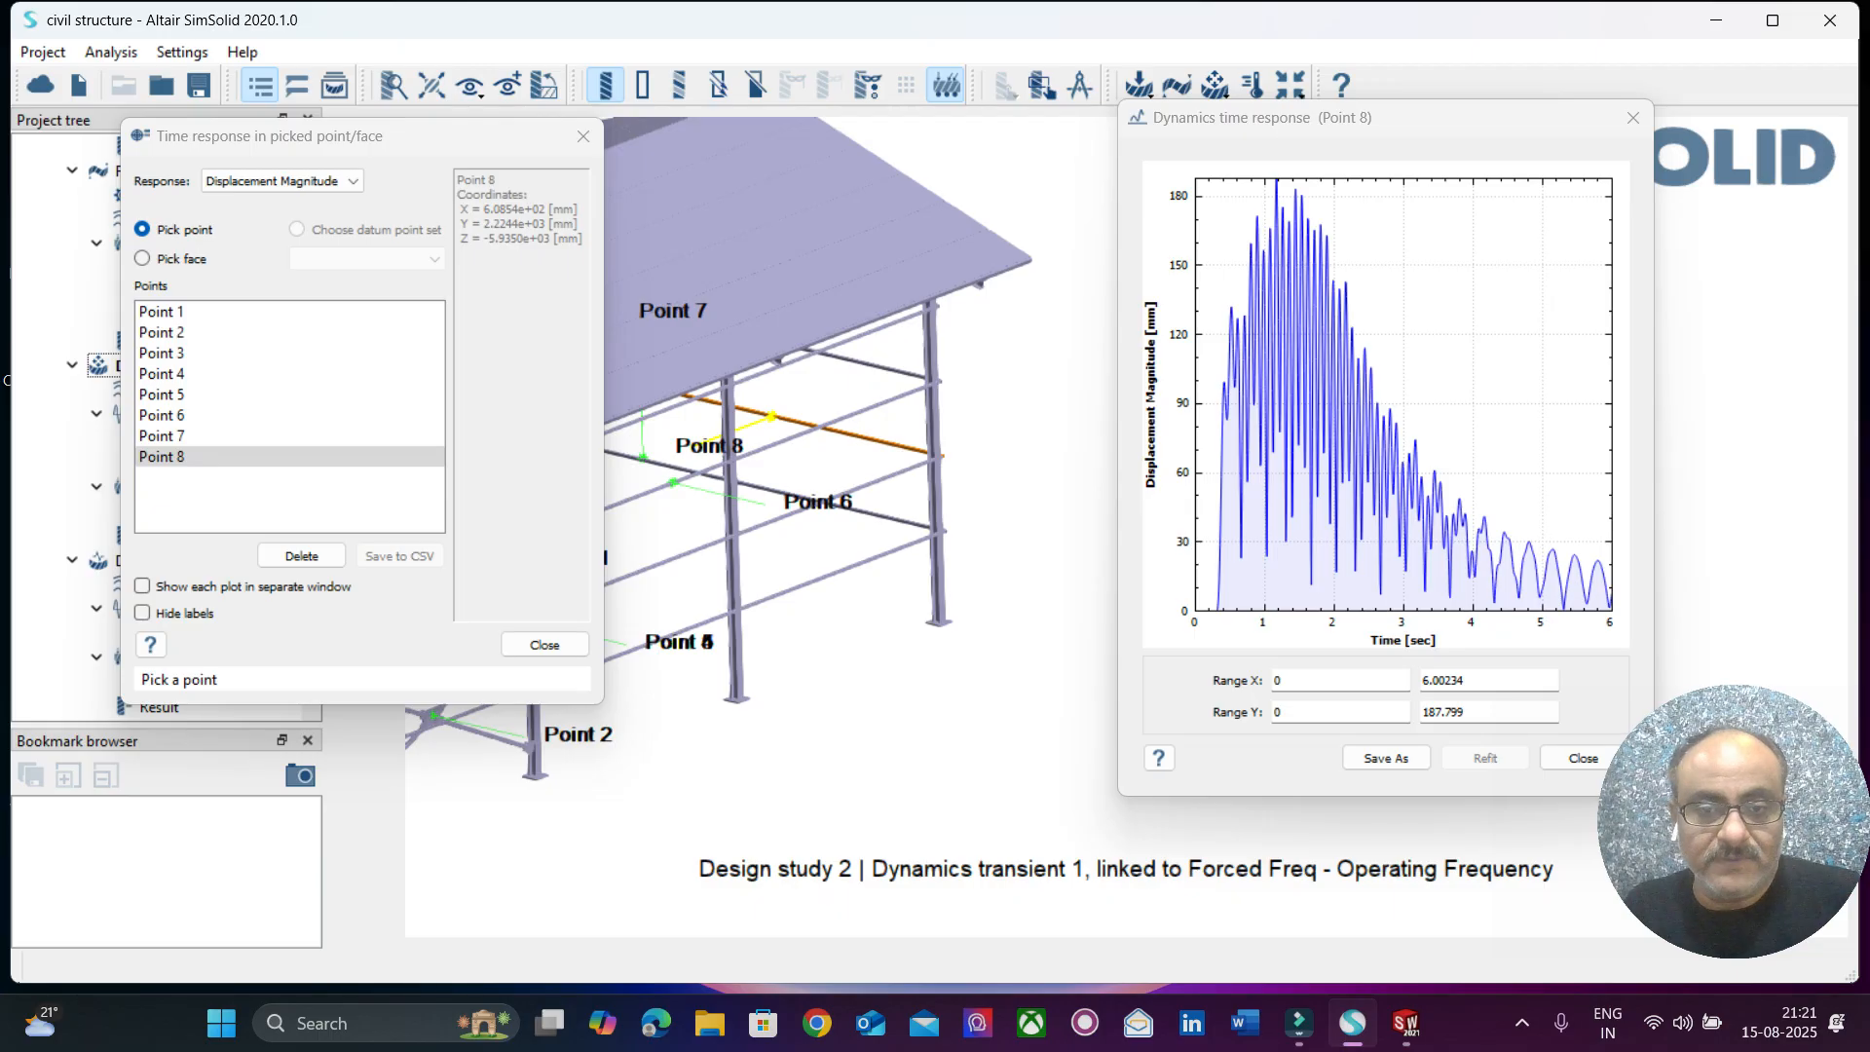
click(884, 371)
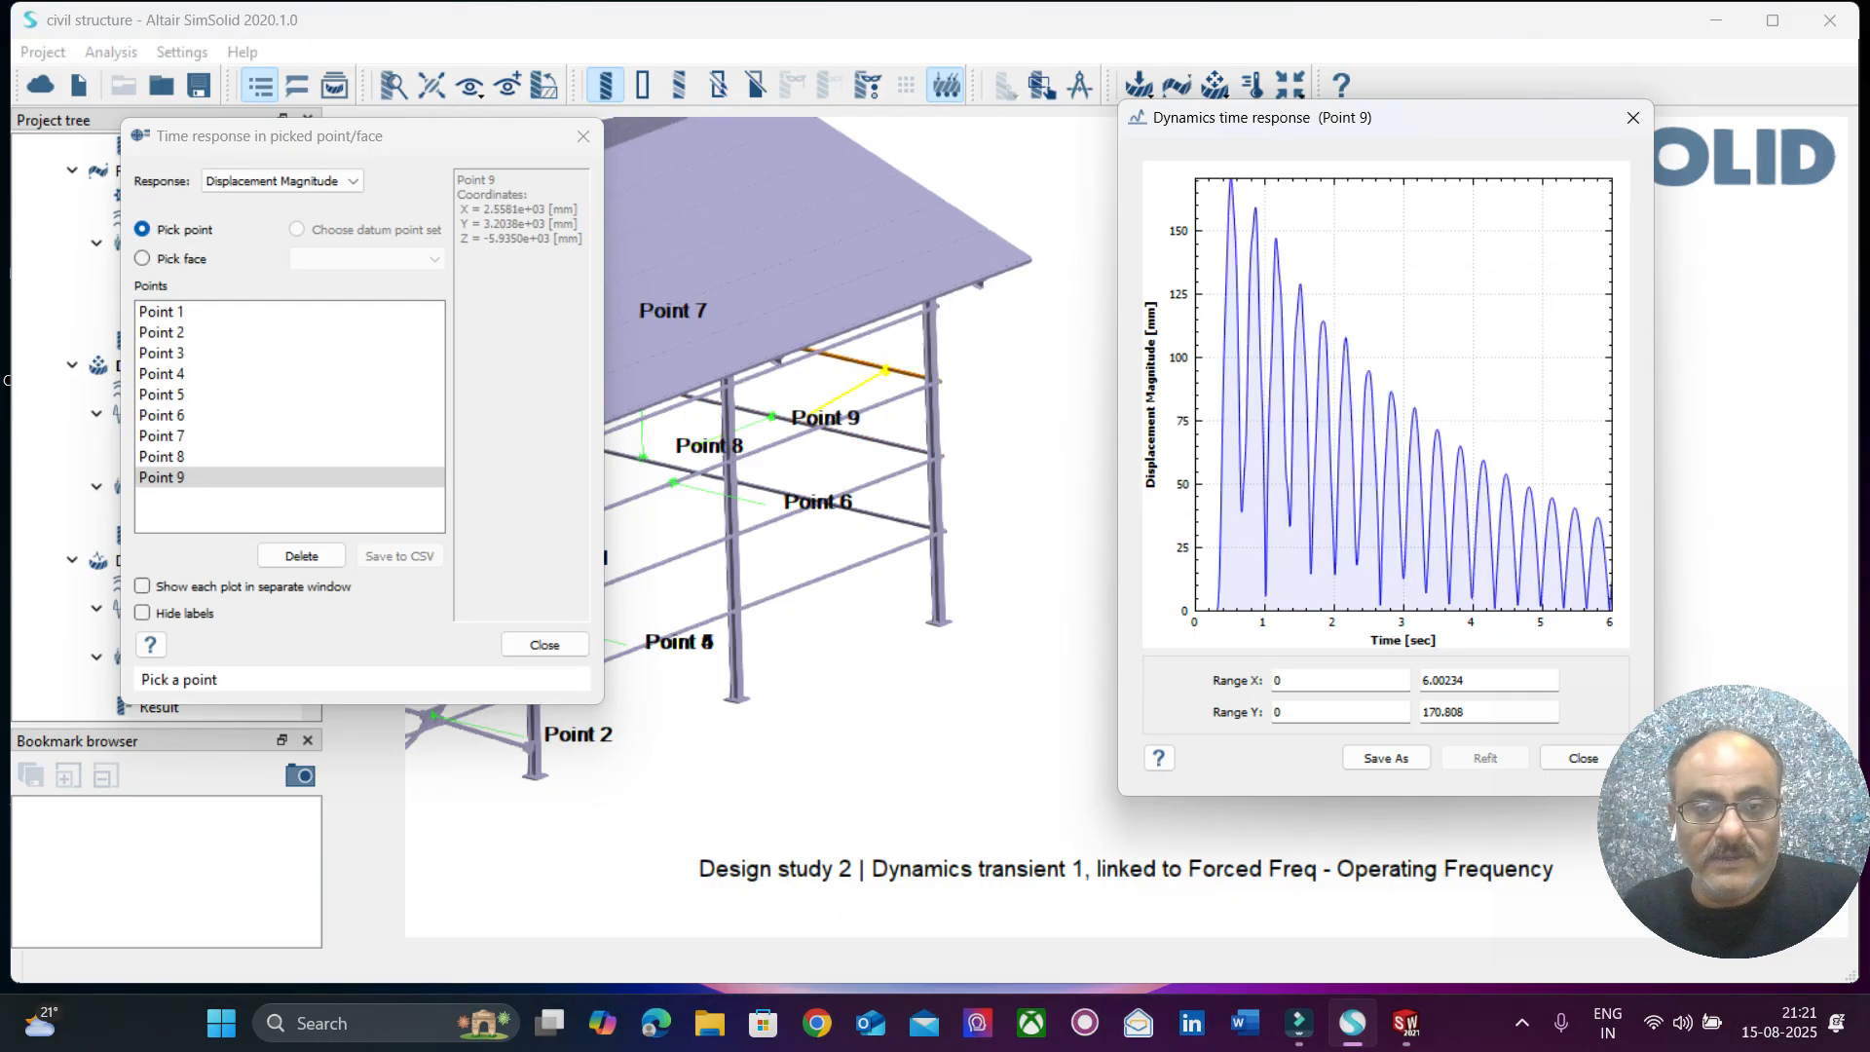
click(851, 433)
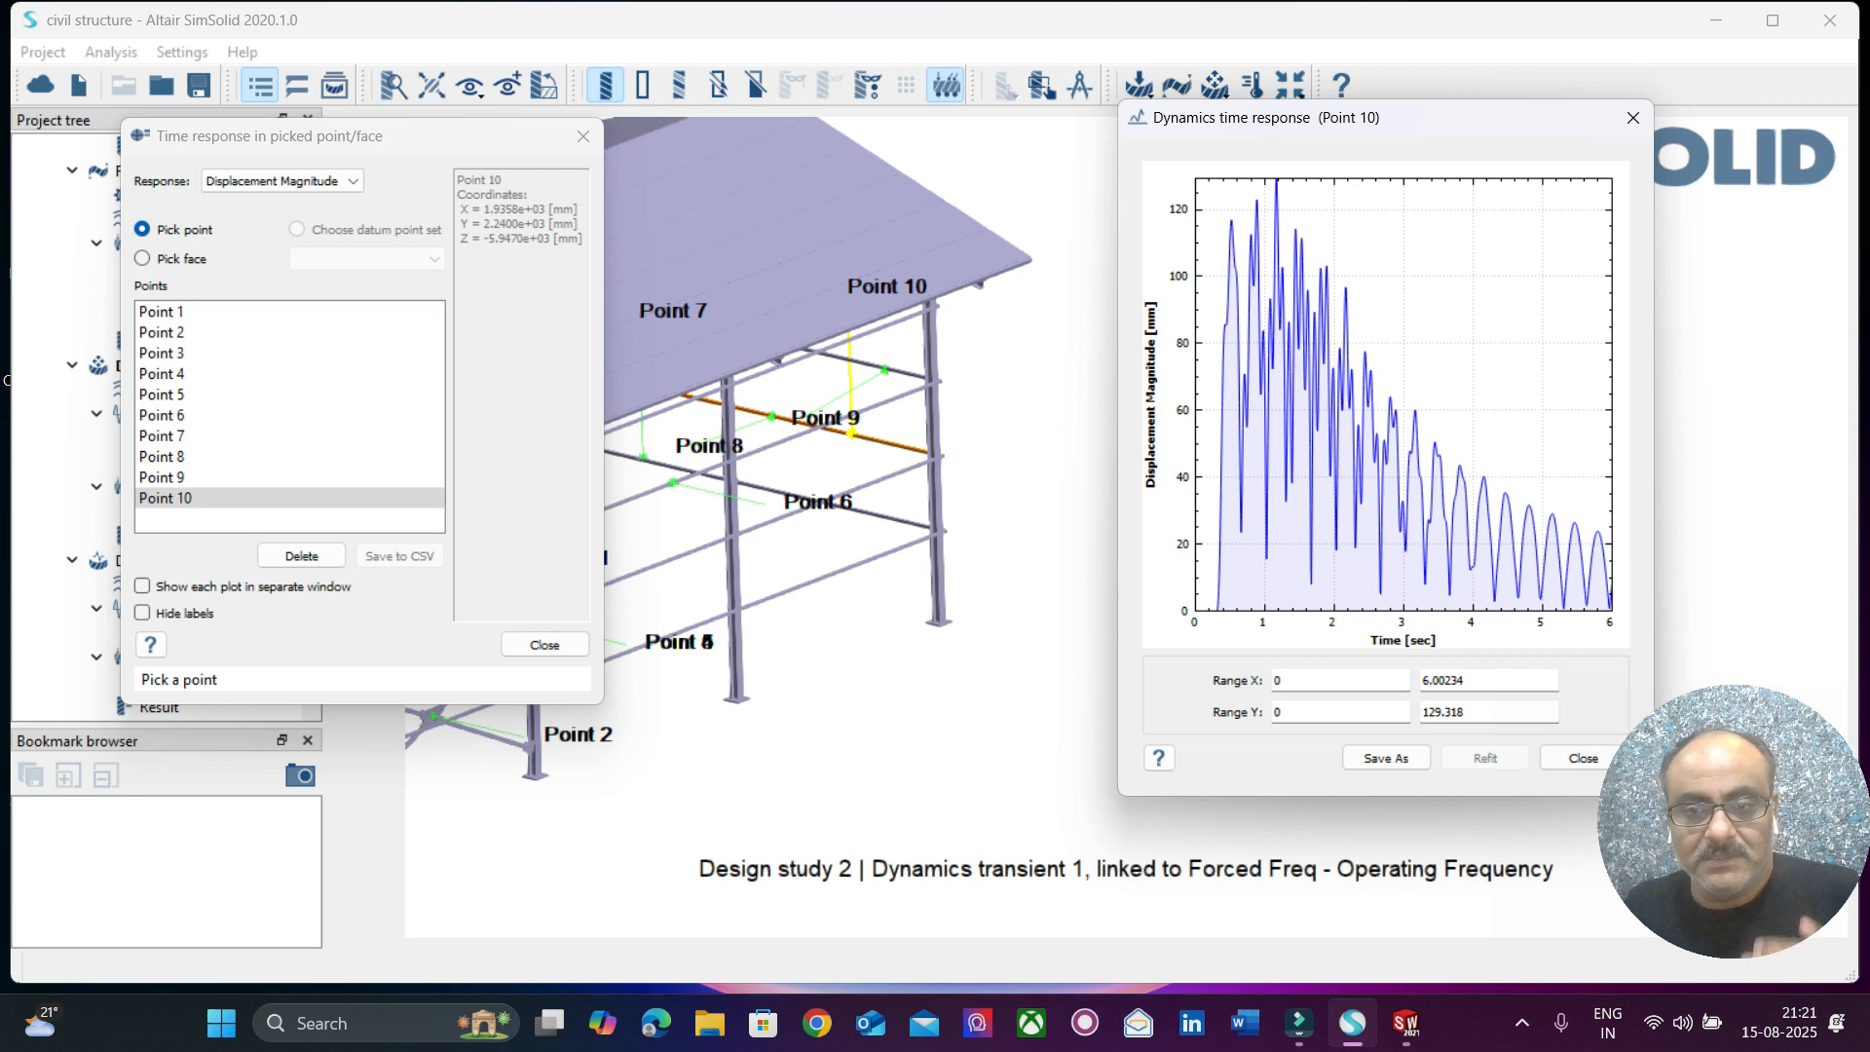
middle_drag(857, 436, 861, 454)
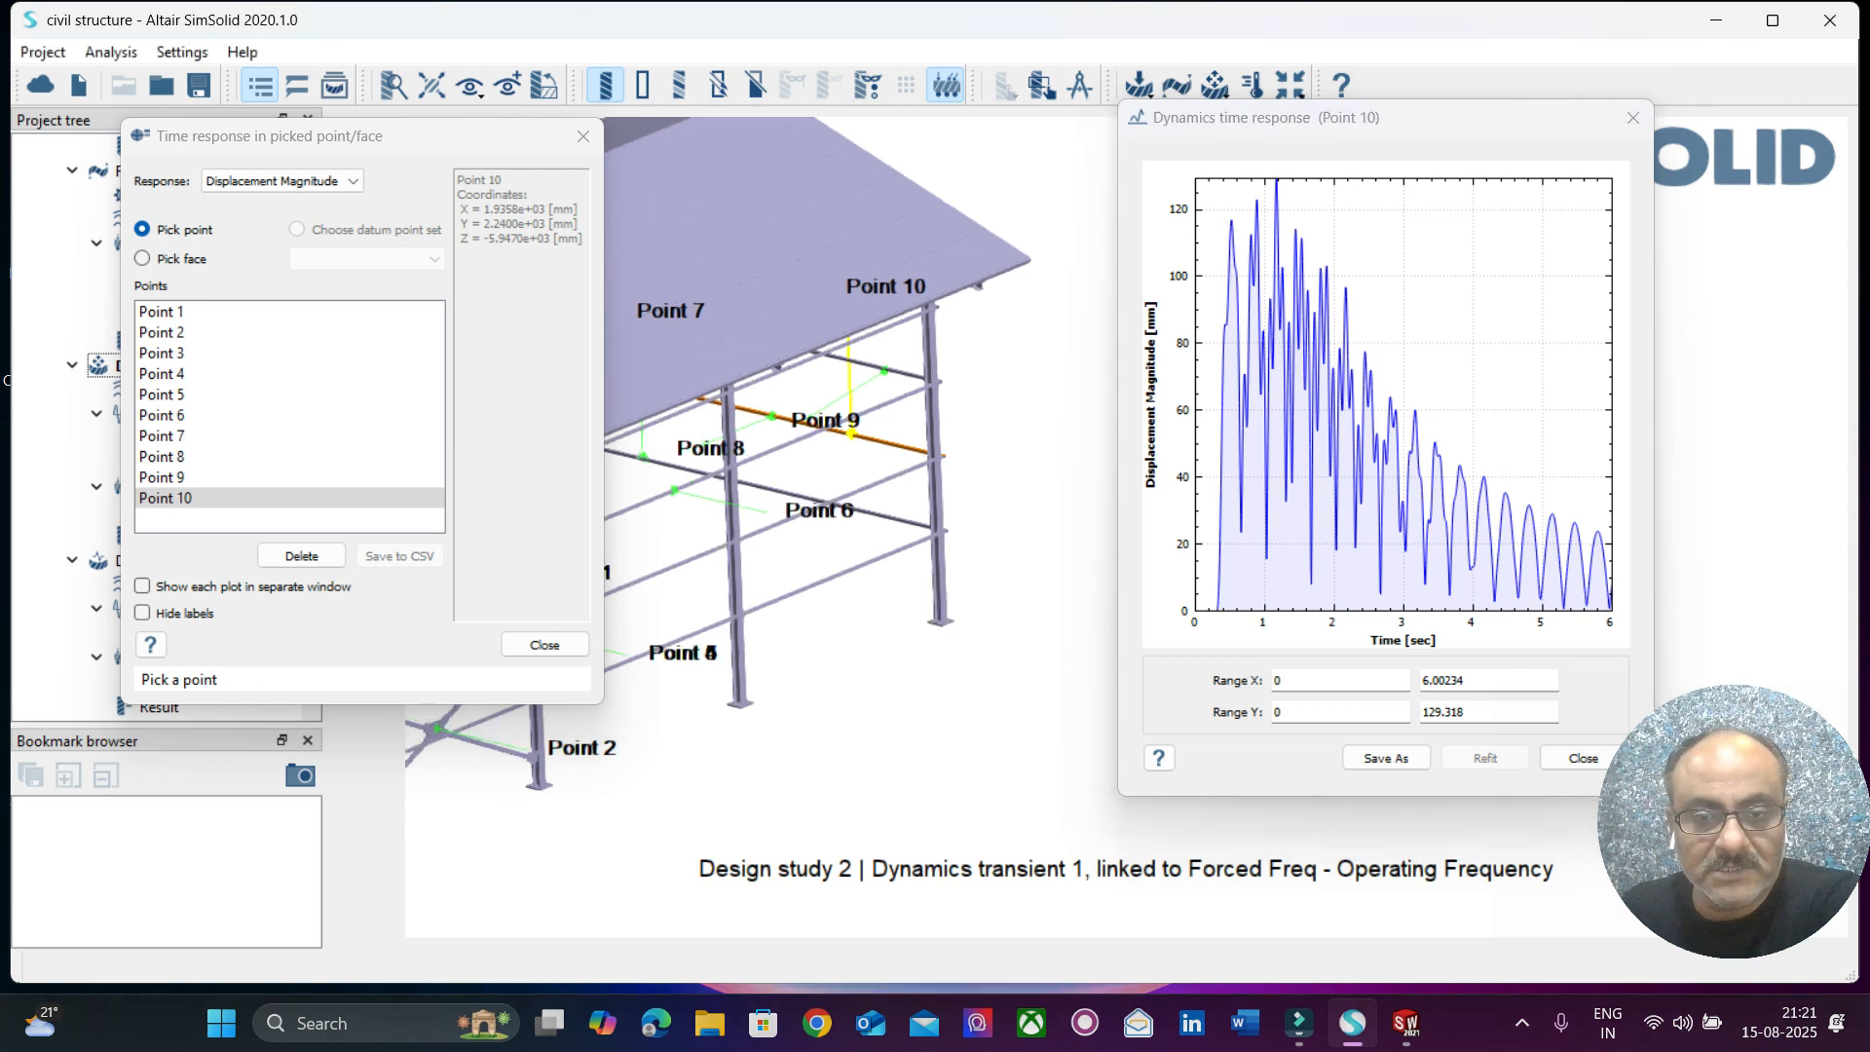
click(901, 471)
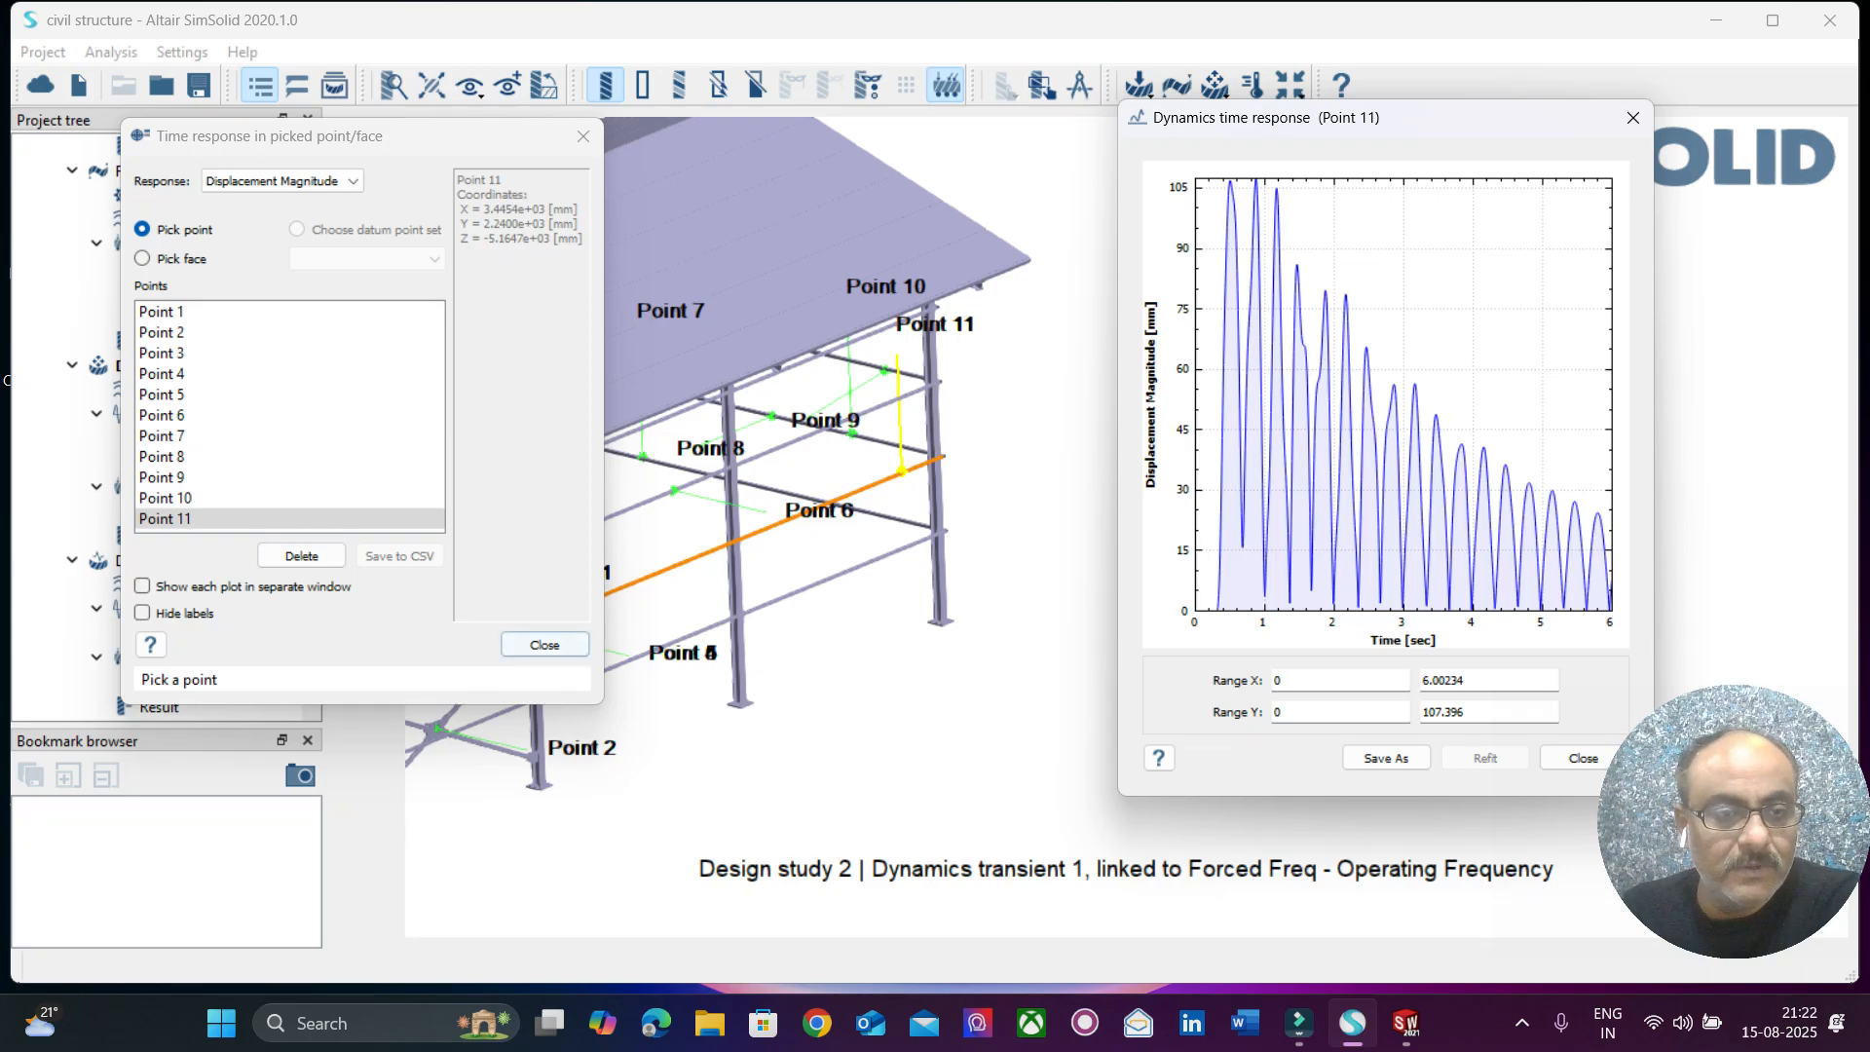
Switch the point response to Von Mises Stress and pick points on the lower brace joint and the adjacent side column.
click(282, 181)
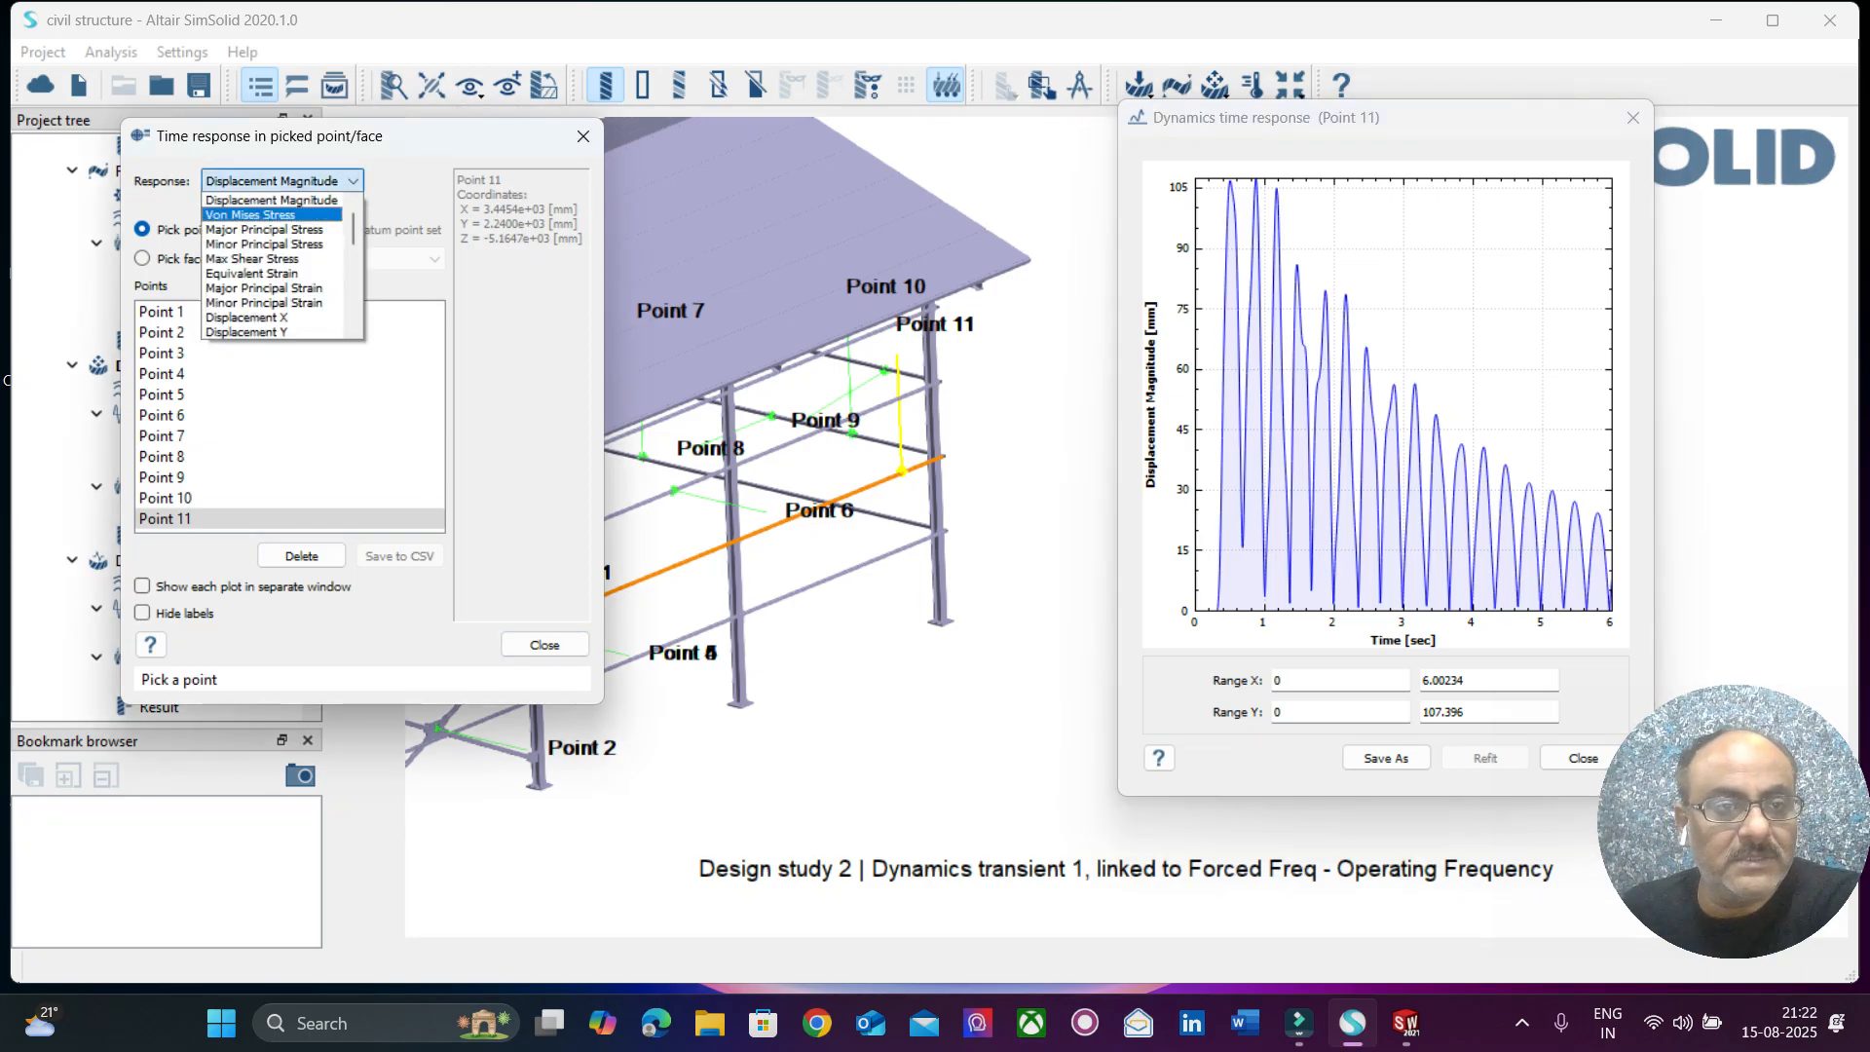
click(263, 215)
drag(366, 186, 1268, 125)
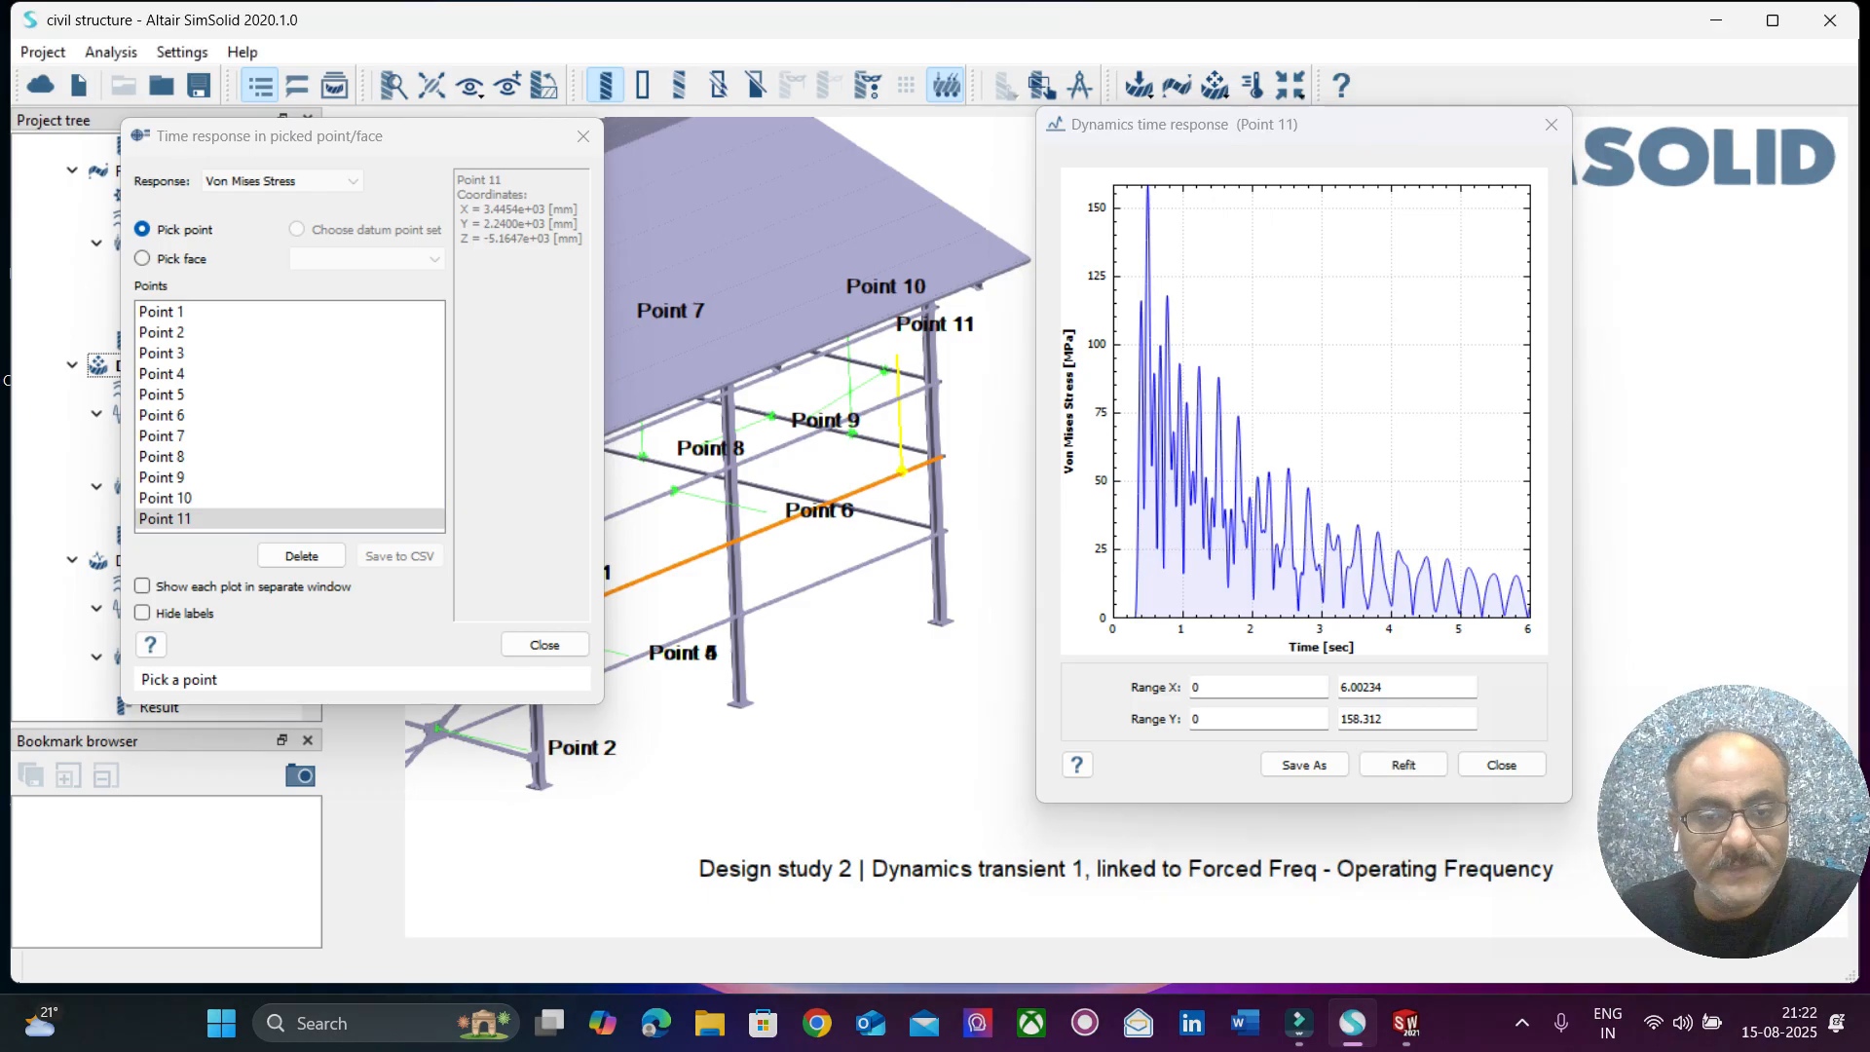
right_drag(672, 740, 1022, 678)
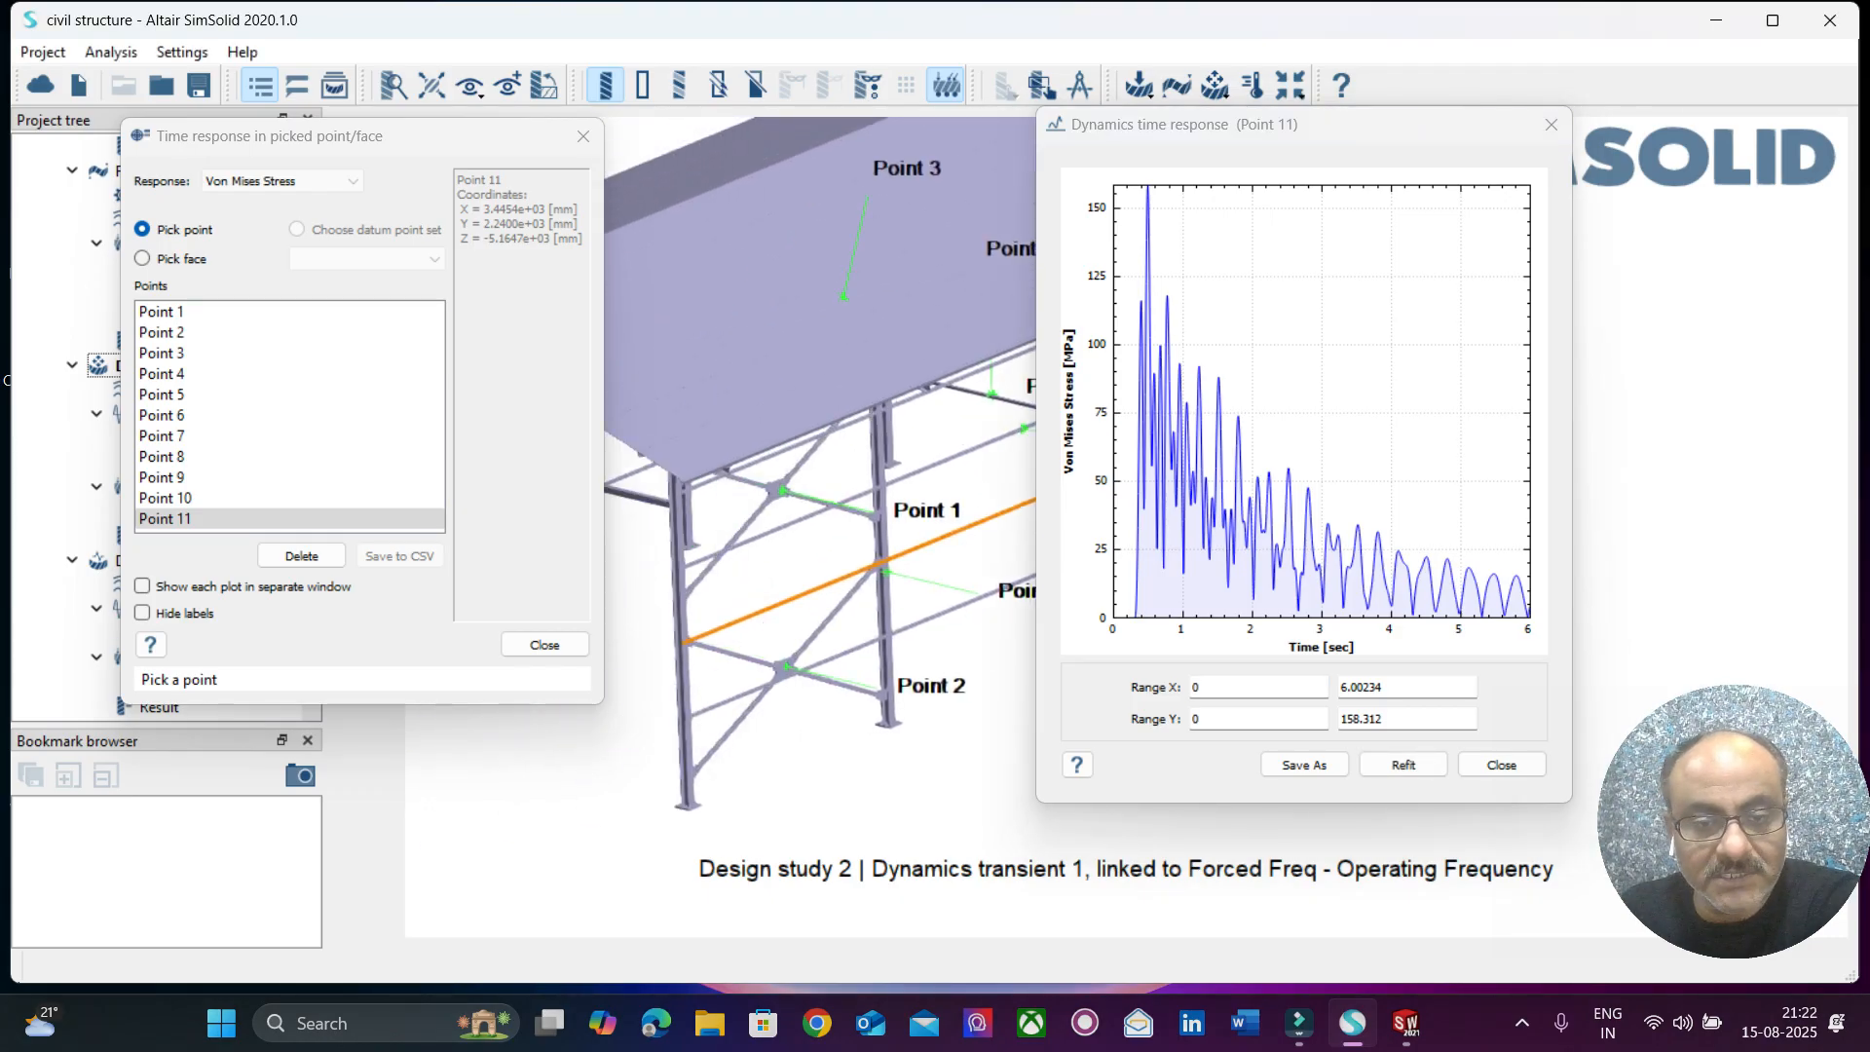
click(785, 669)
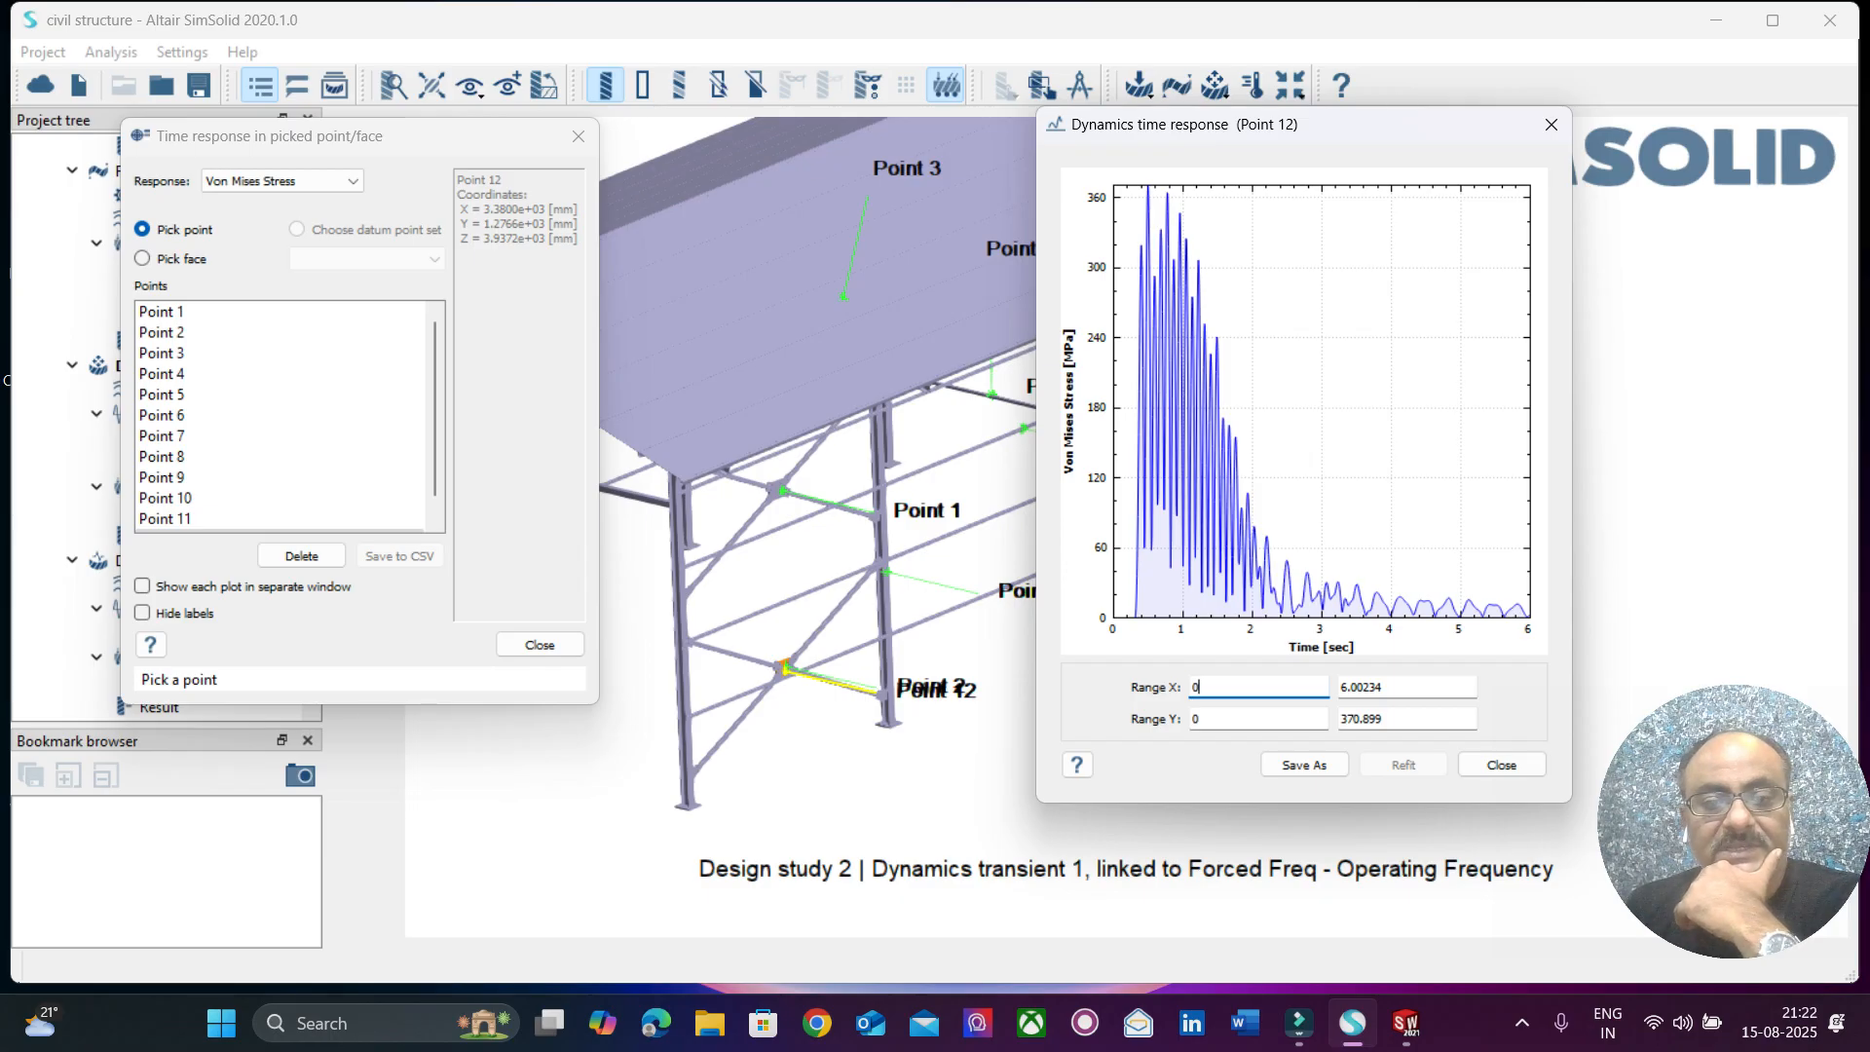
click(884, 555)
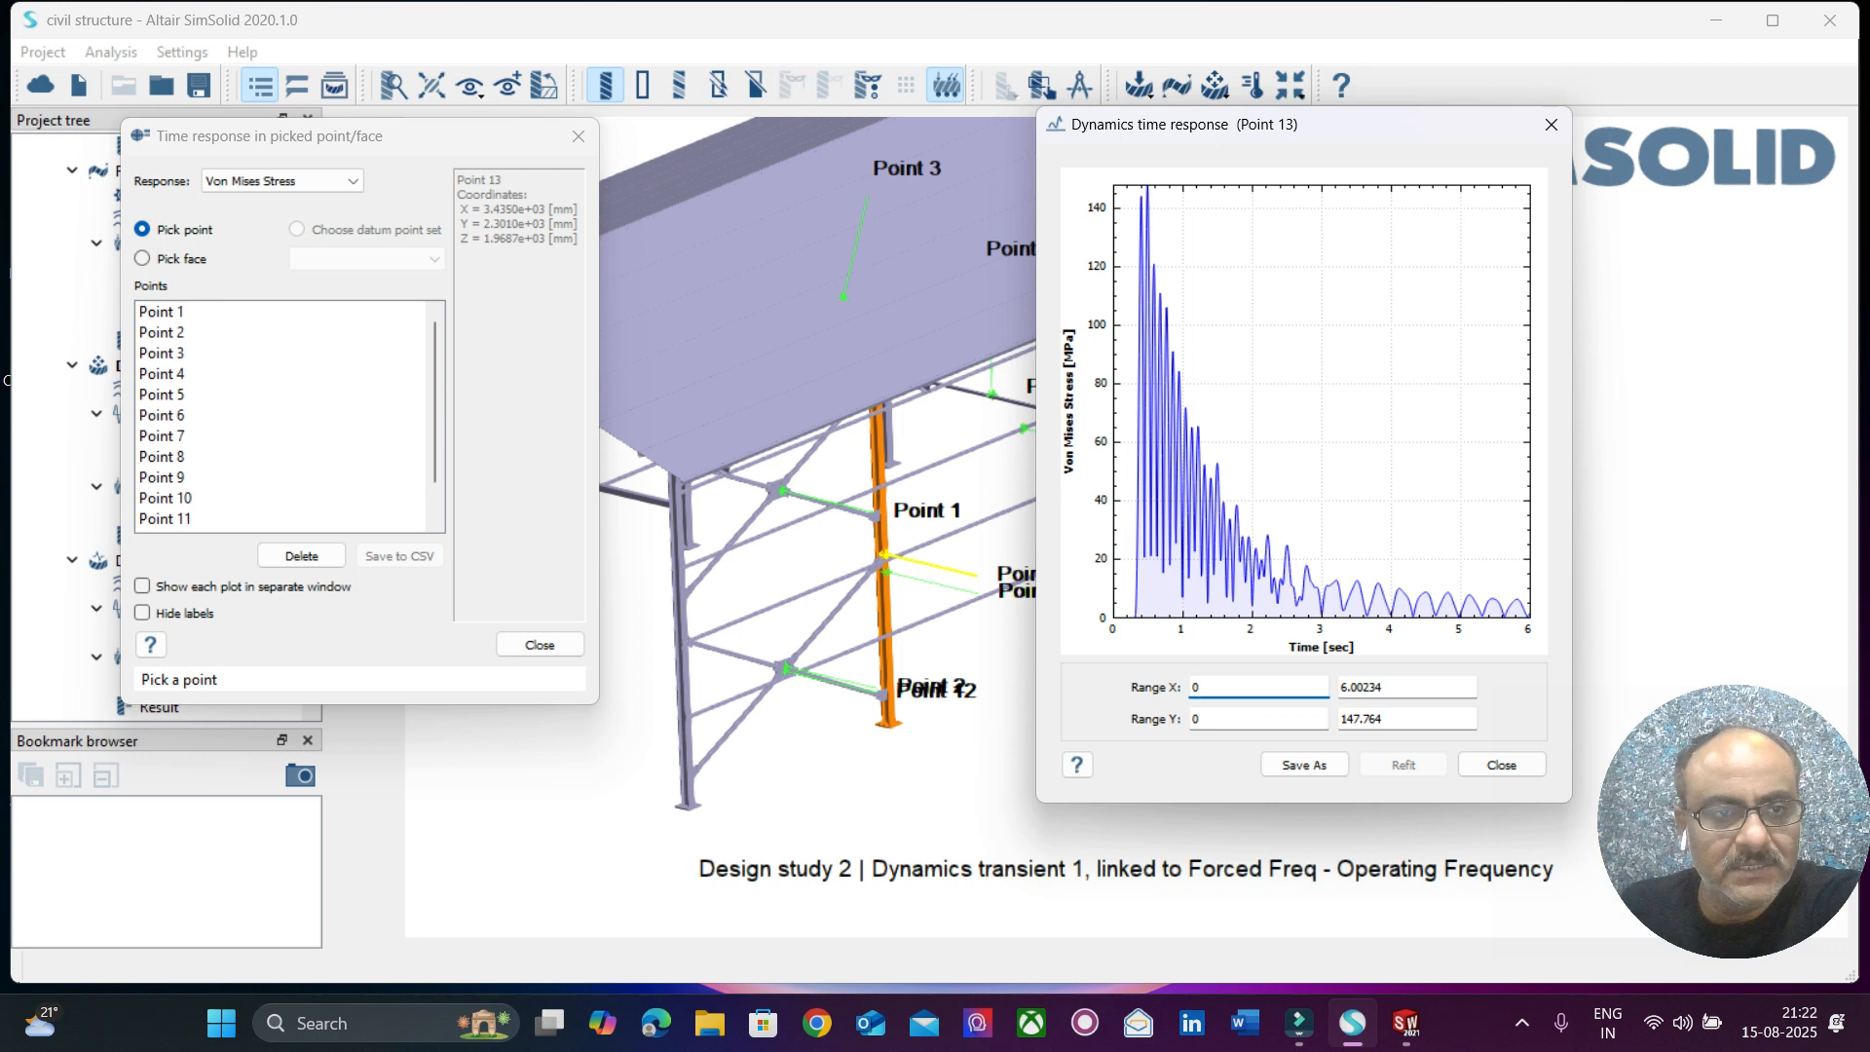
Plot the Acceleration Magnitude response at picked points on the middle side rail, upper side rail and braced side column, widening the plot.
click(281, 181)
scroll(273, 267, down, 6)
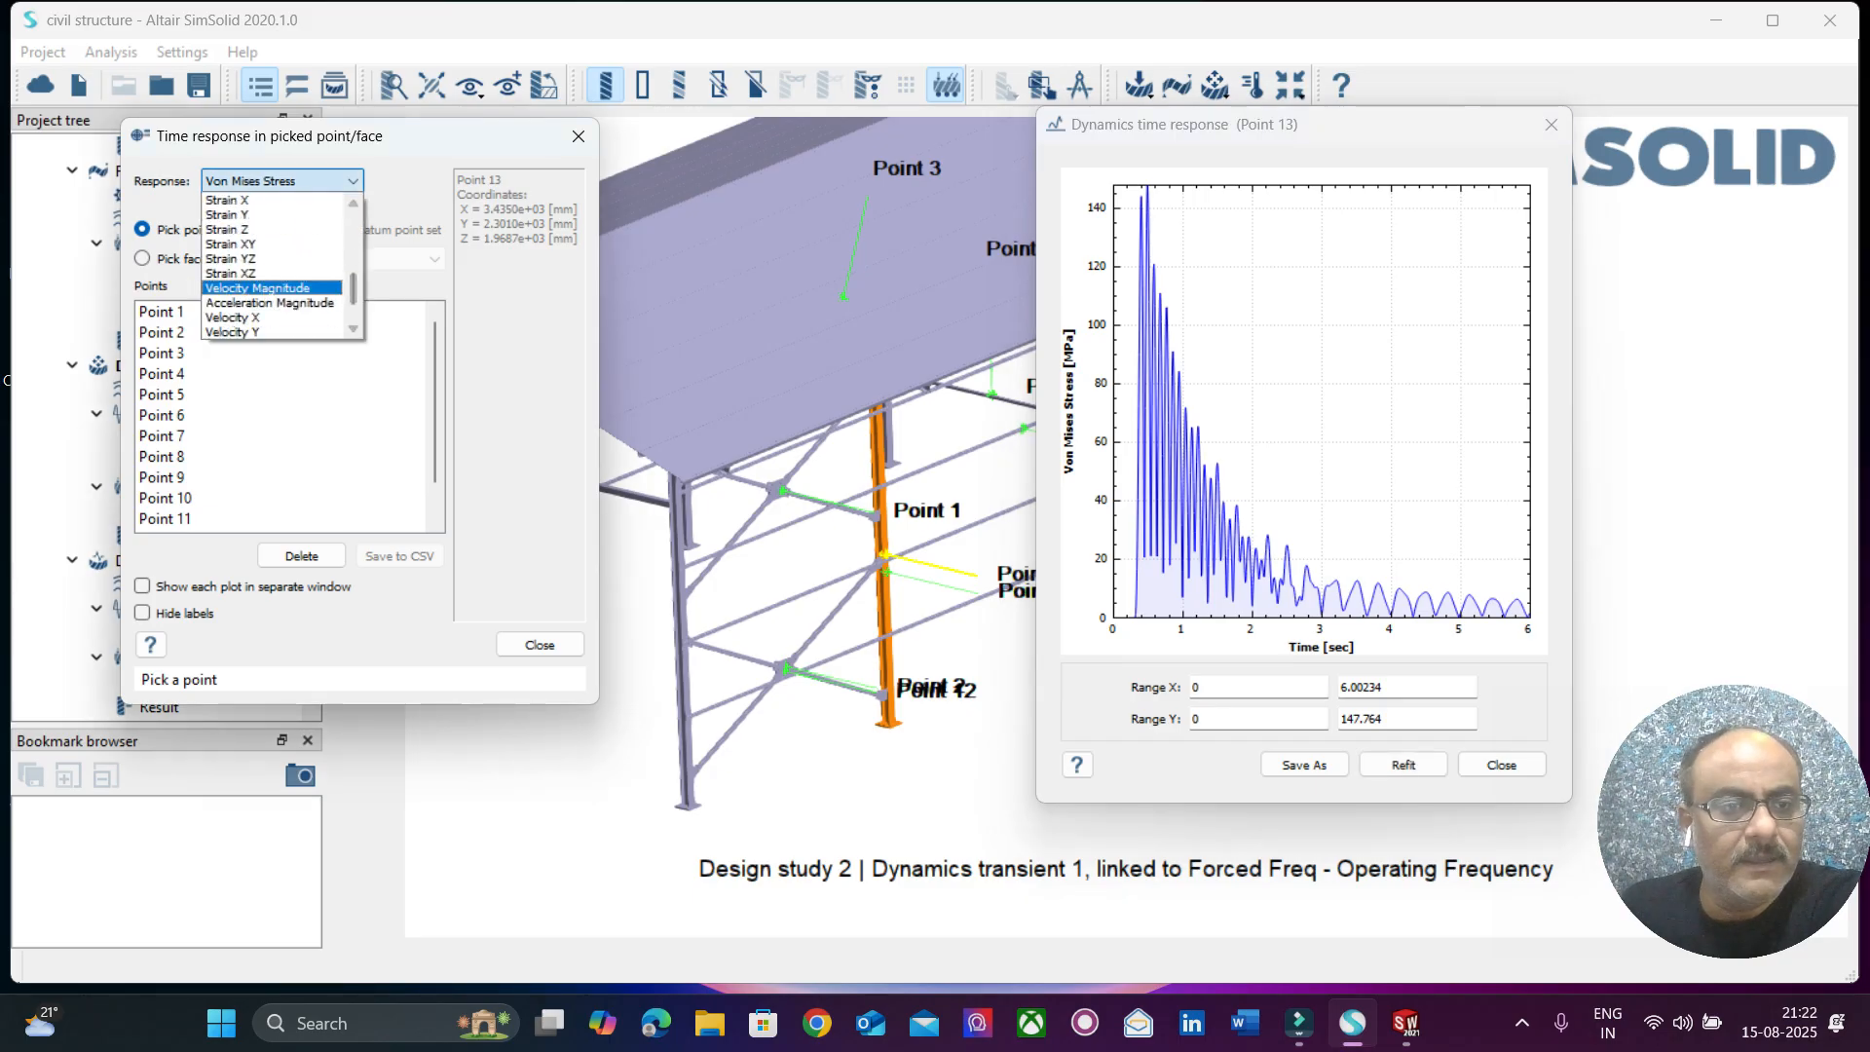
click(269, 302)
drag(390, 185, 1468, 169)
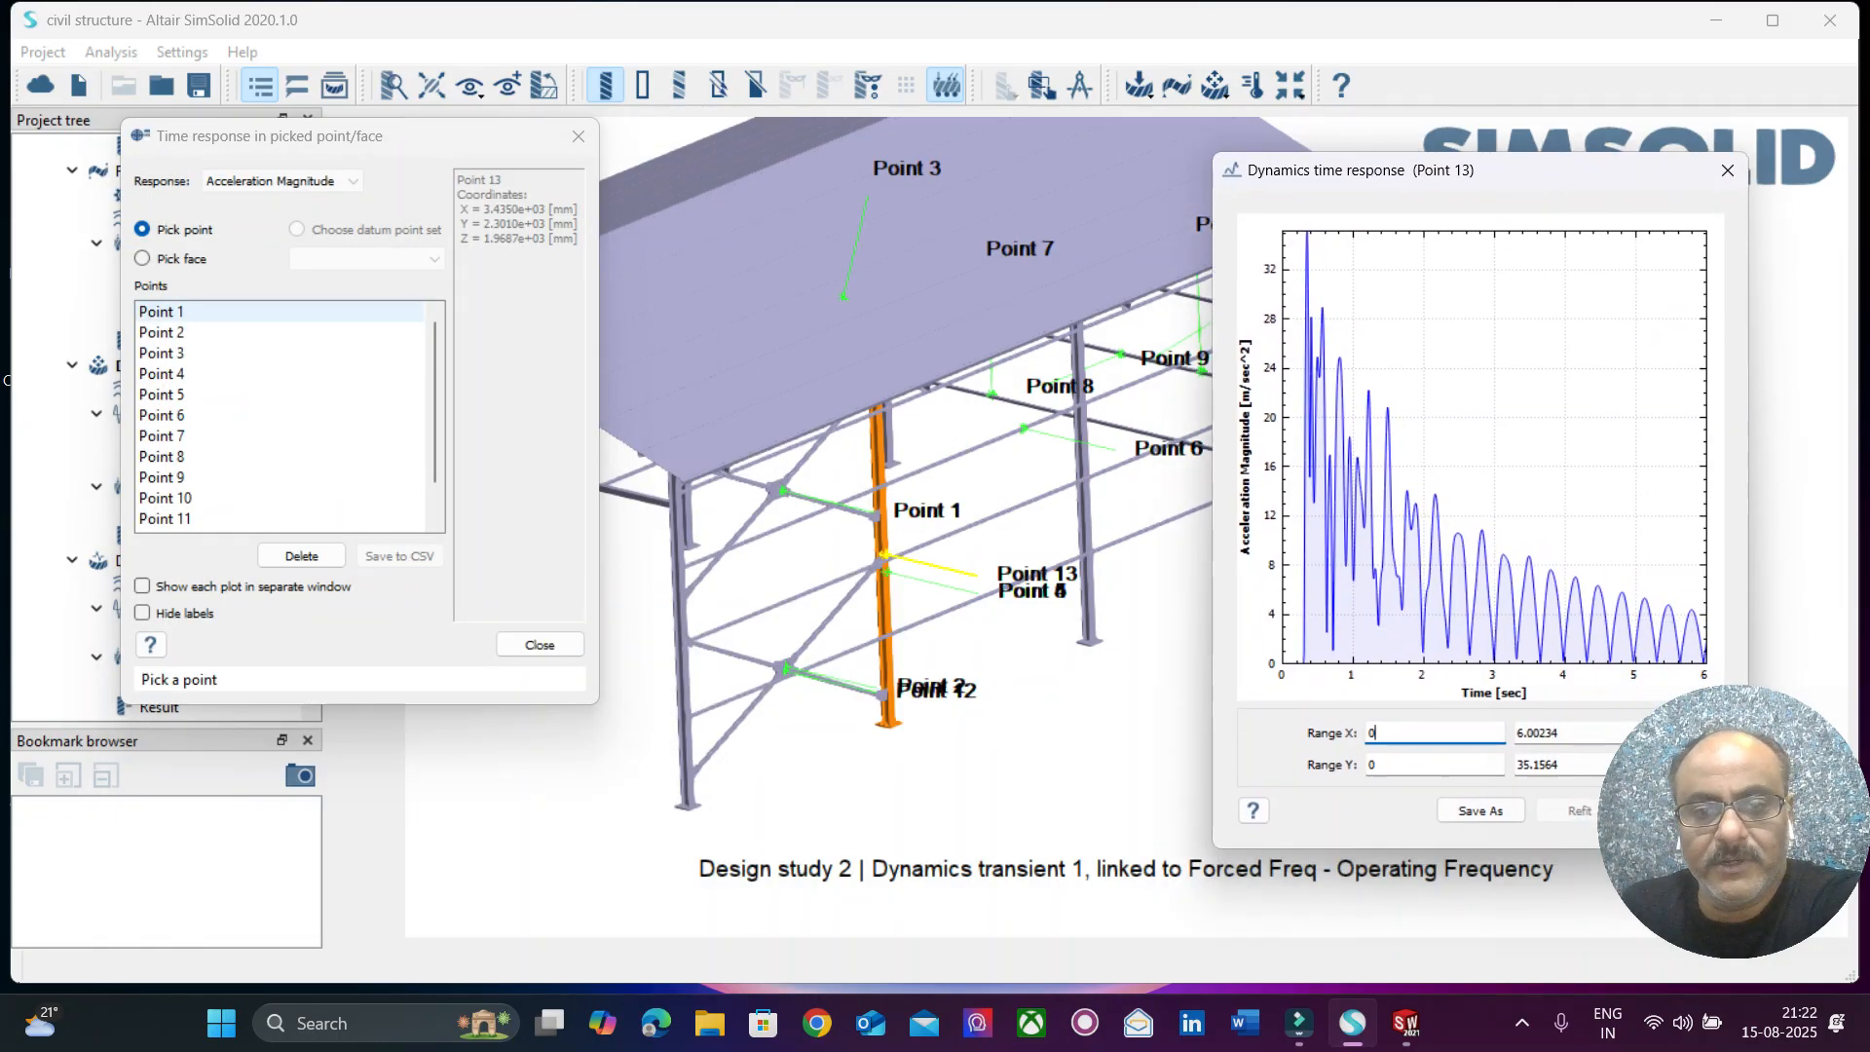
click(1084, 477)
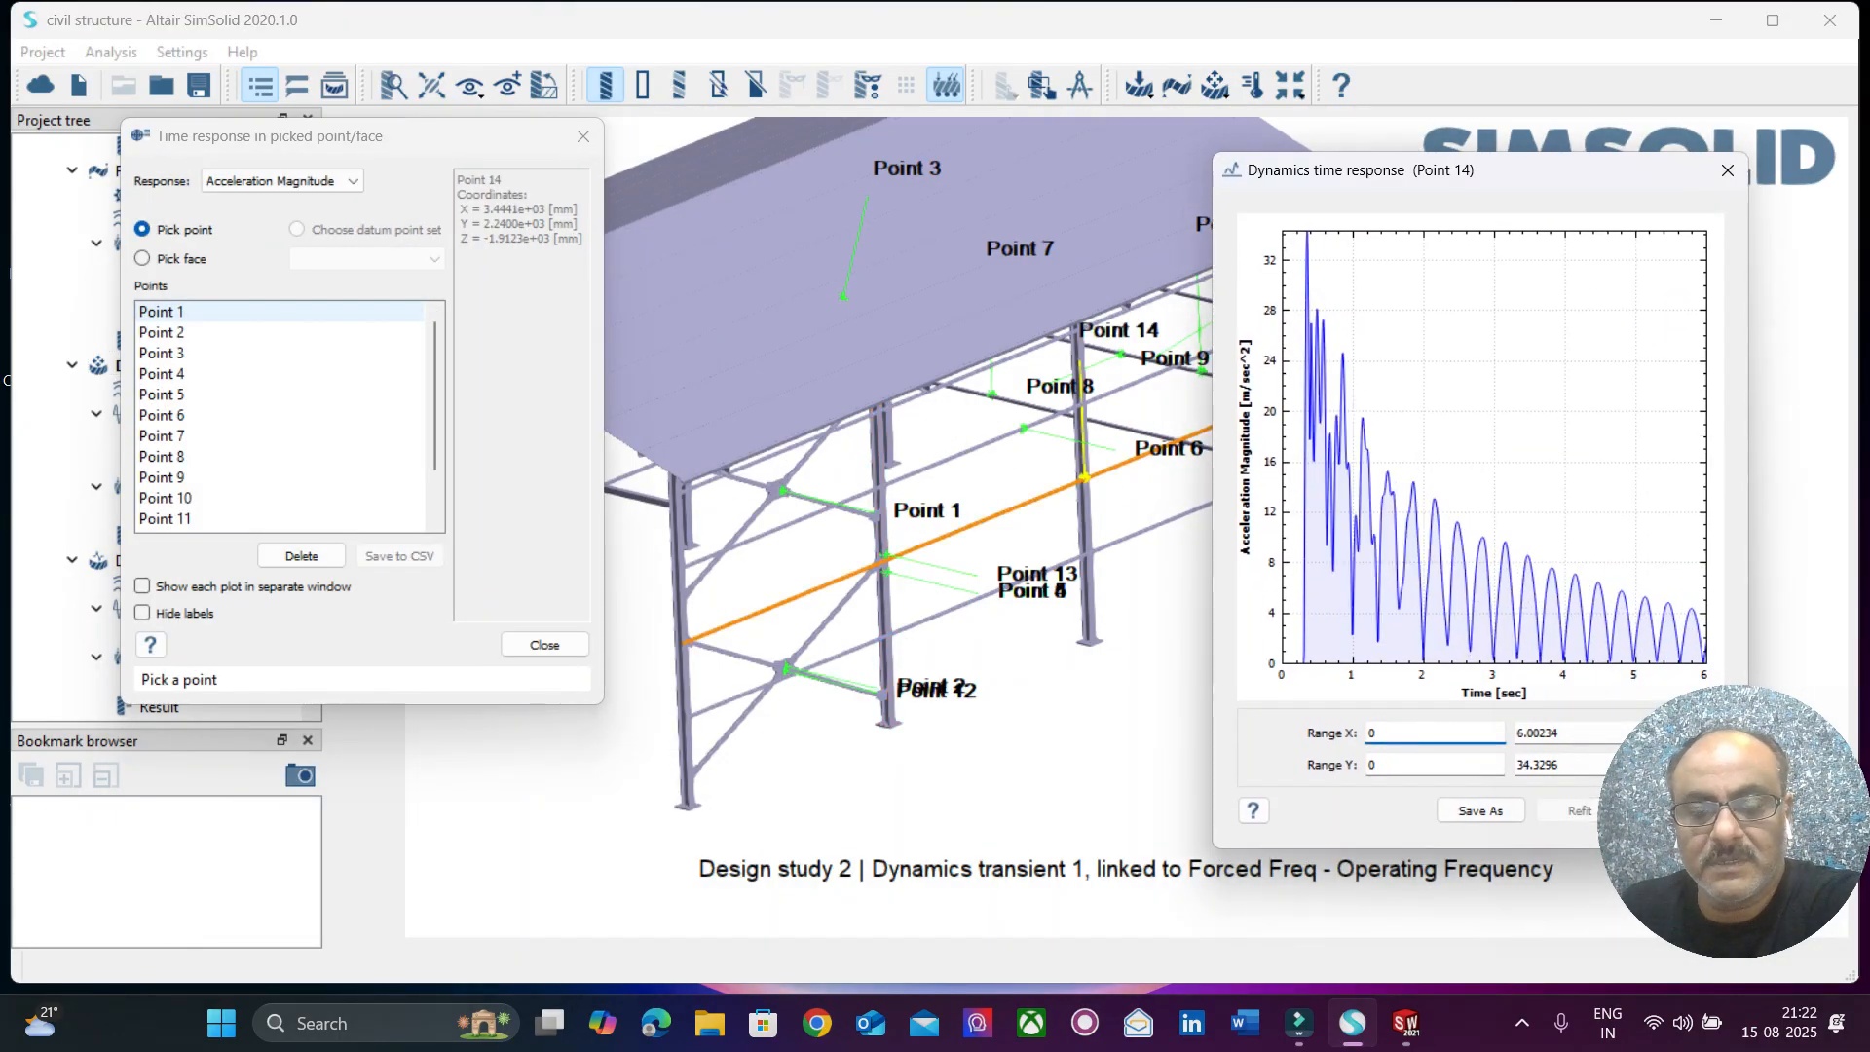
click(1000, 440)
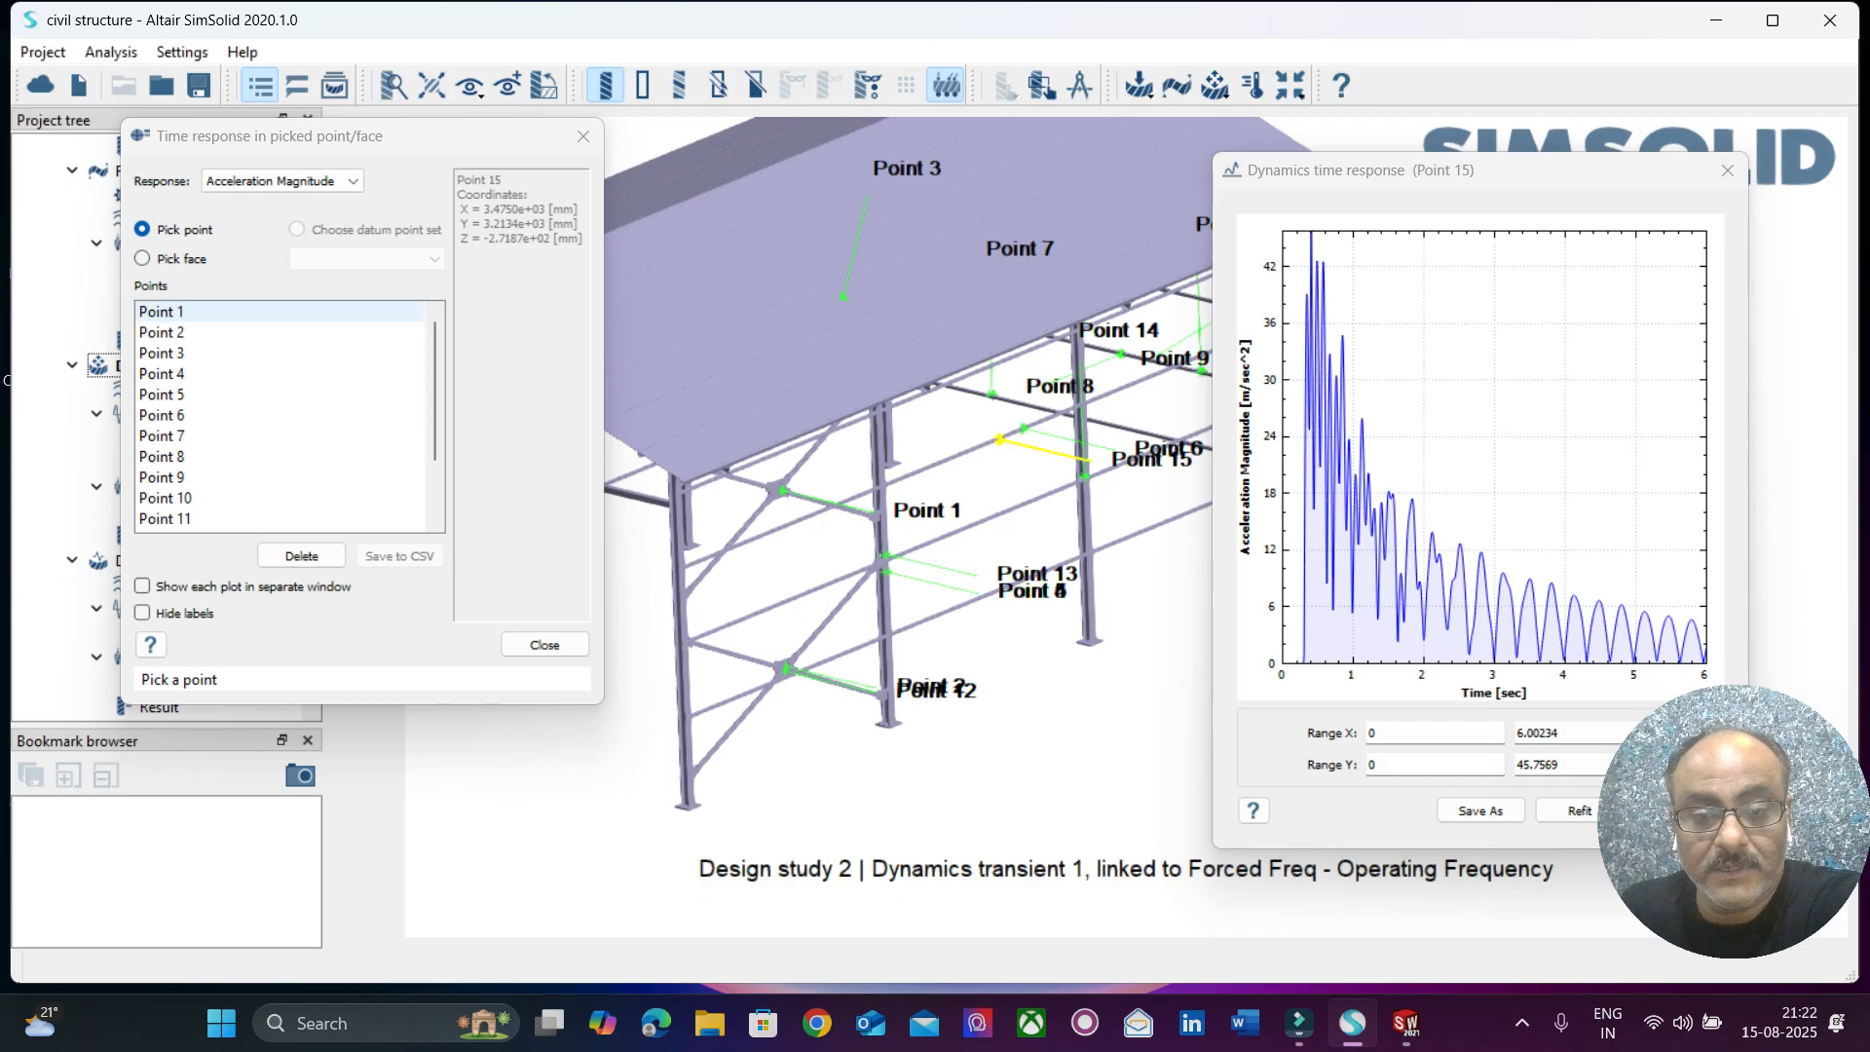
click(885, 628)
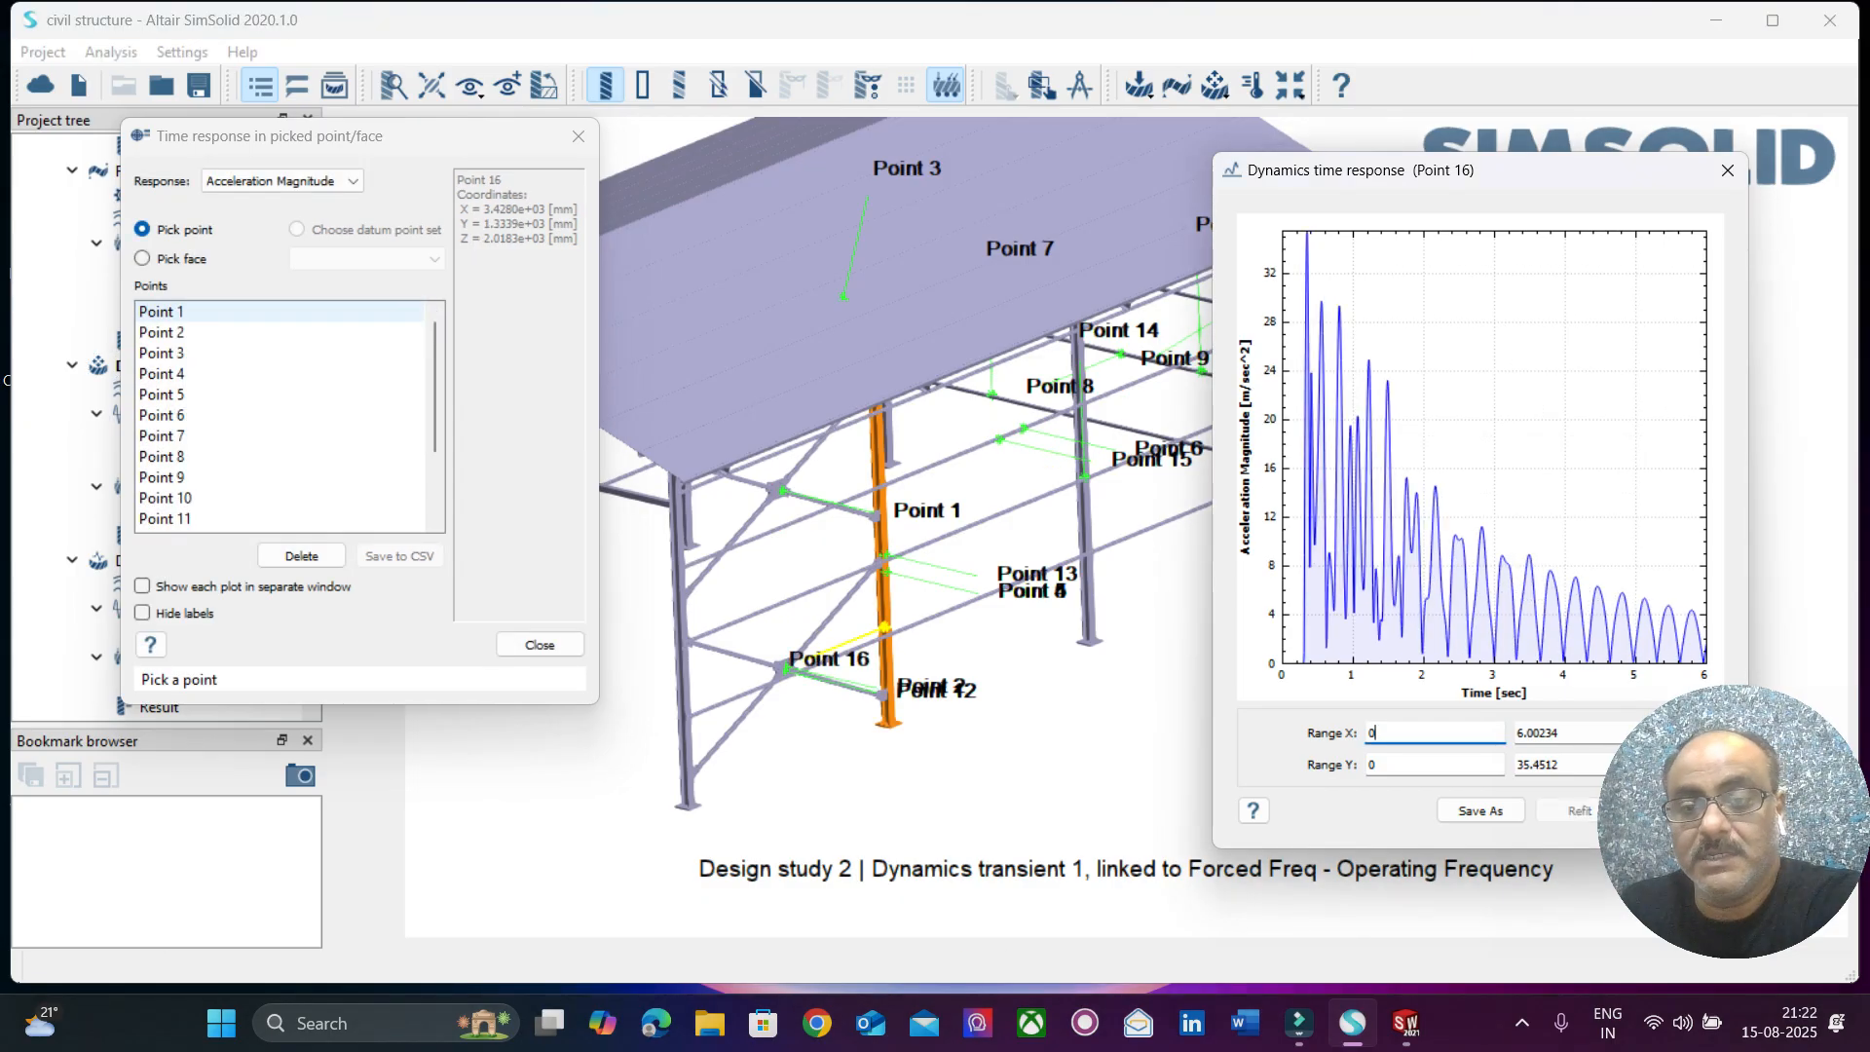
drag(1207, 546, 1028, 593)
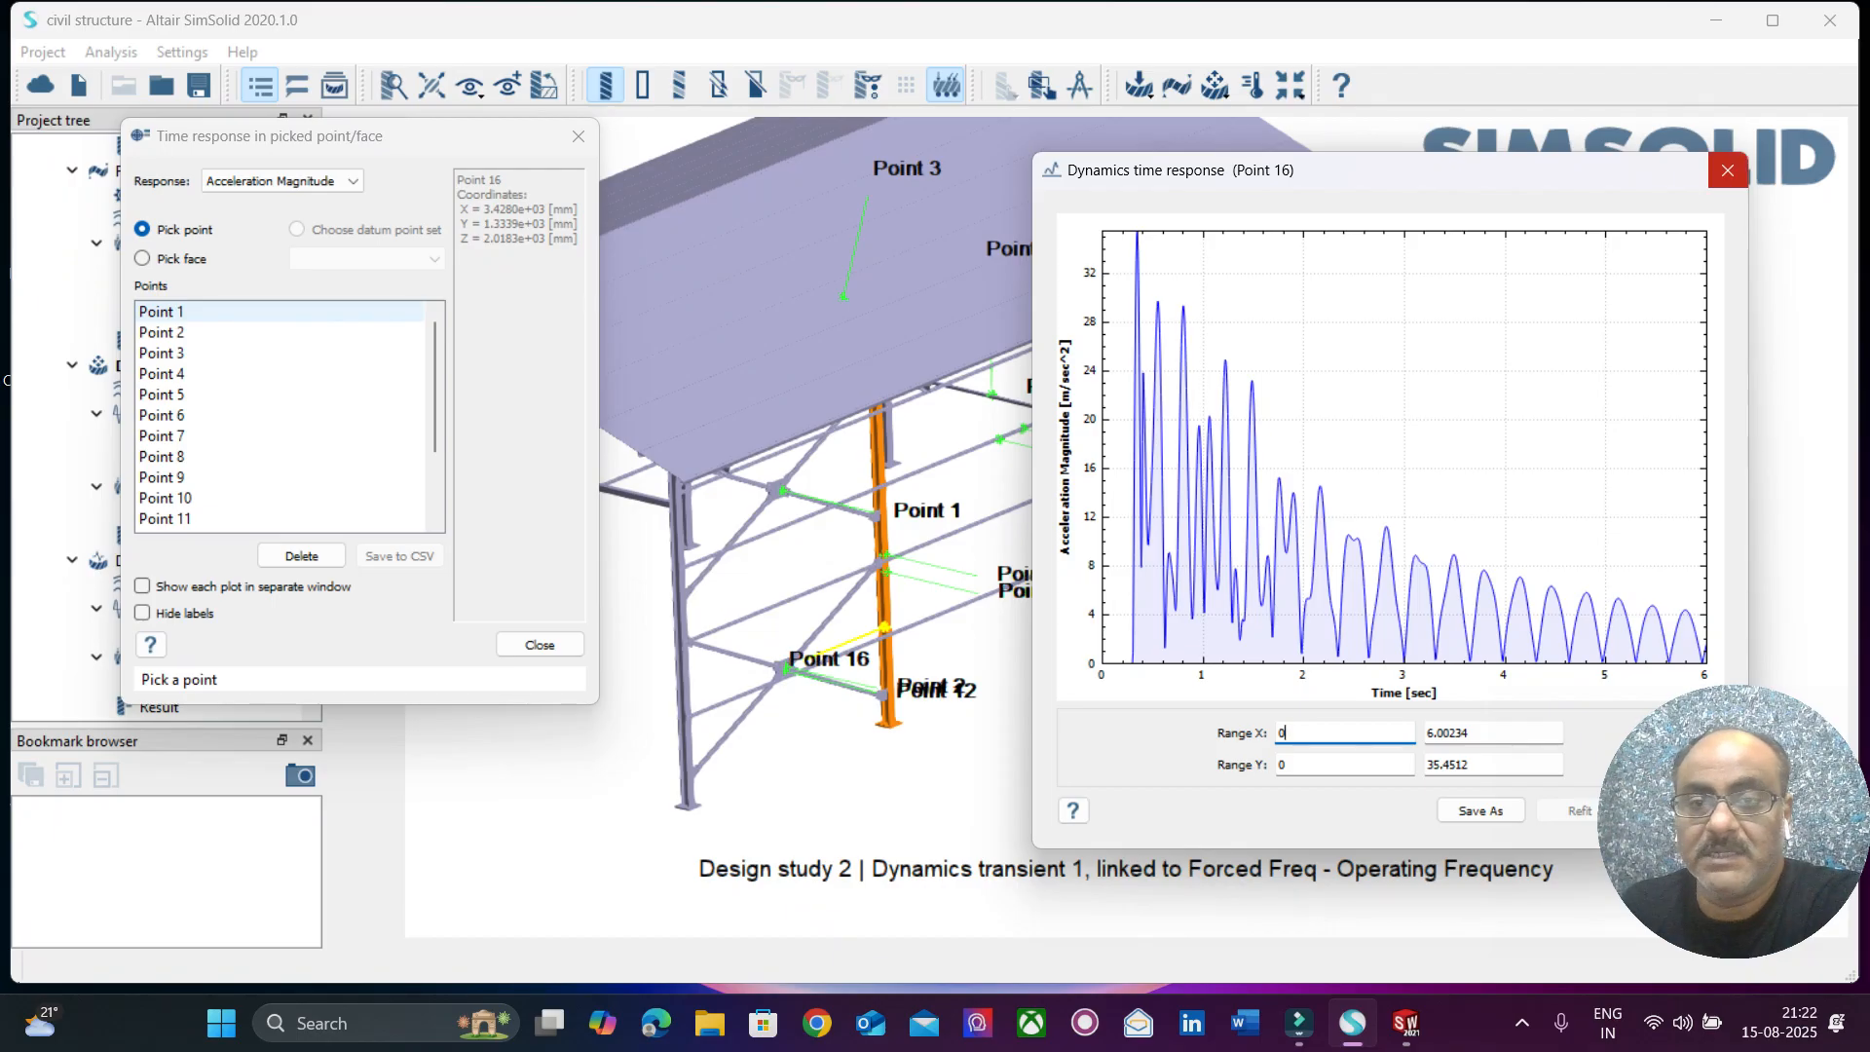
Plot the Velocity Magnitude response at three roof points, the upper rail and column junction and the braced column, and close the point response.
click(283, 181)
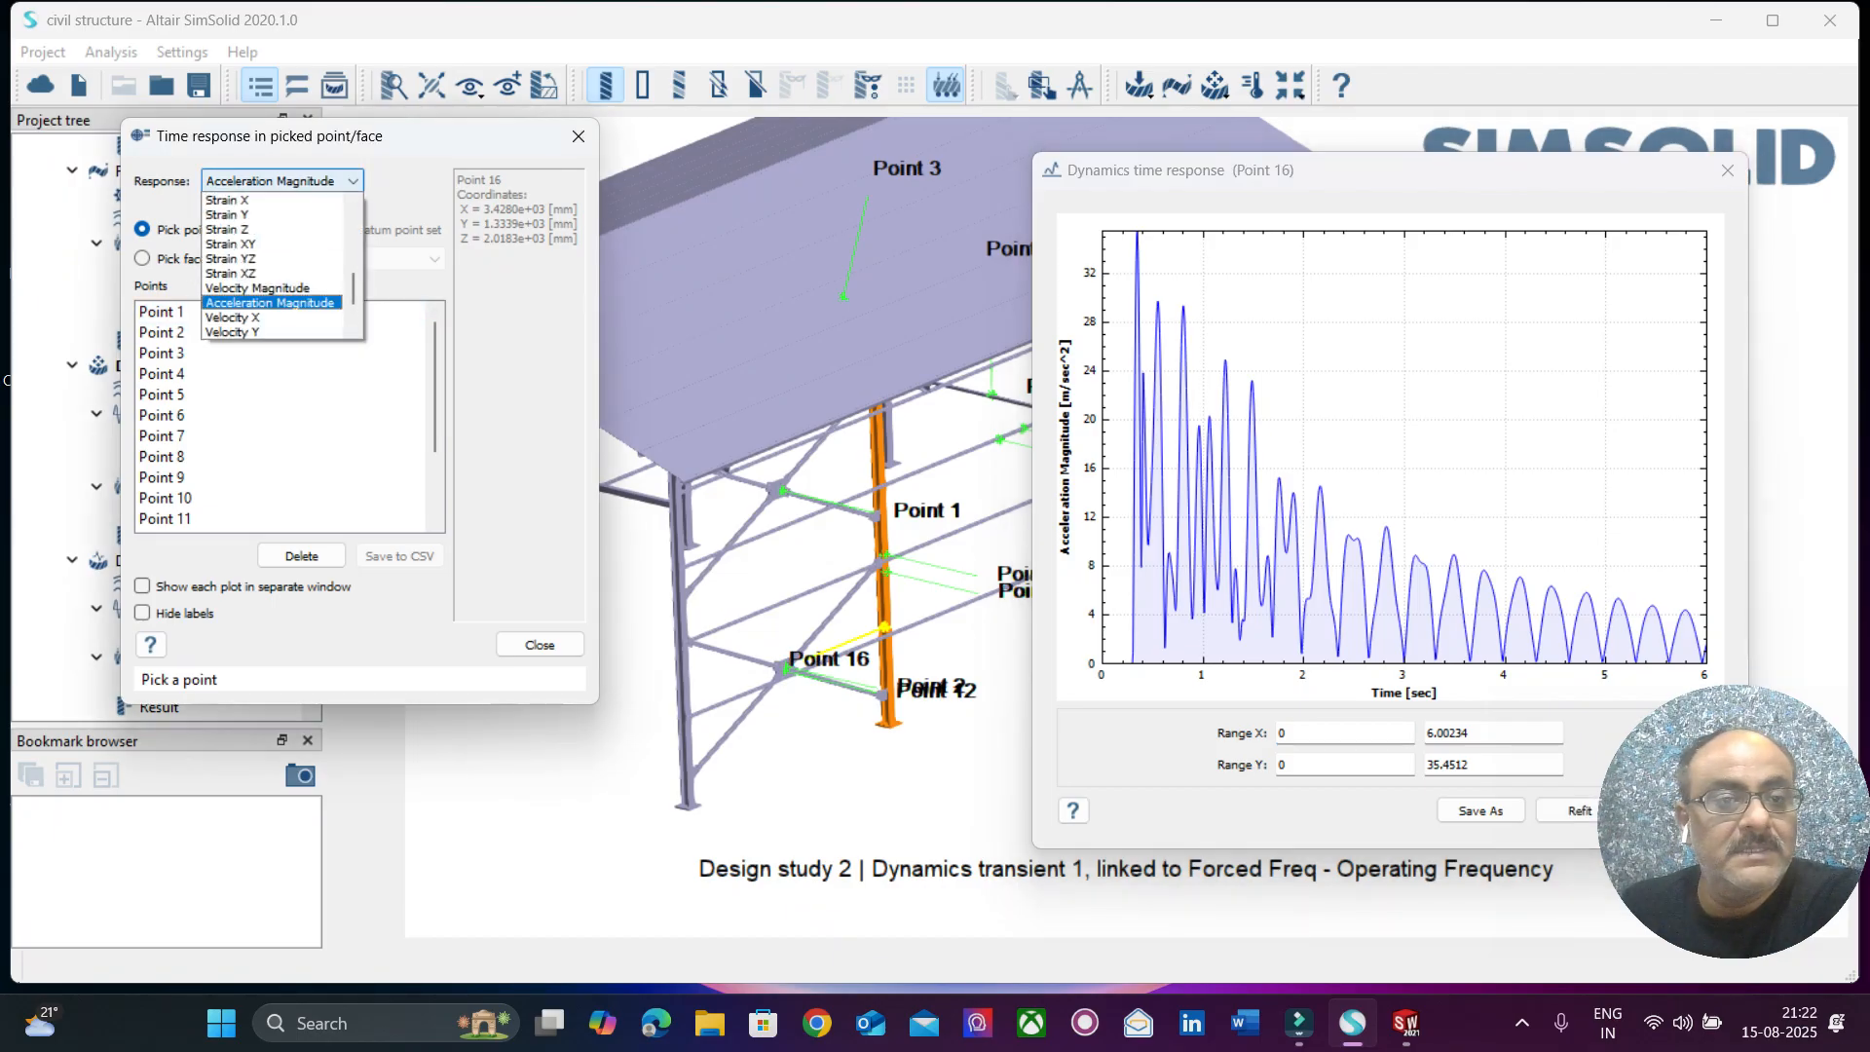
drag(353, 290, 354, 304)
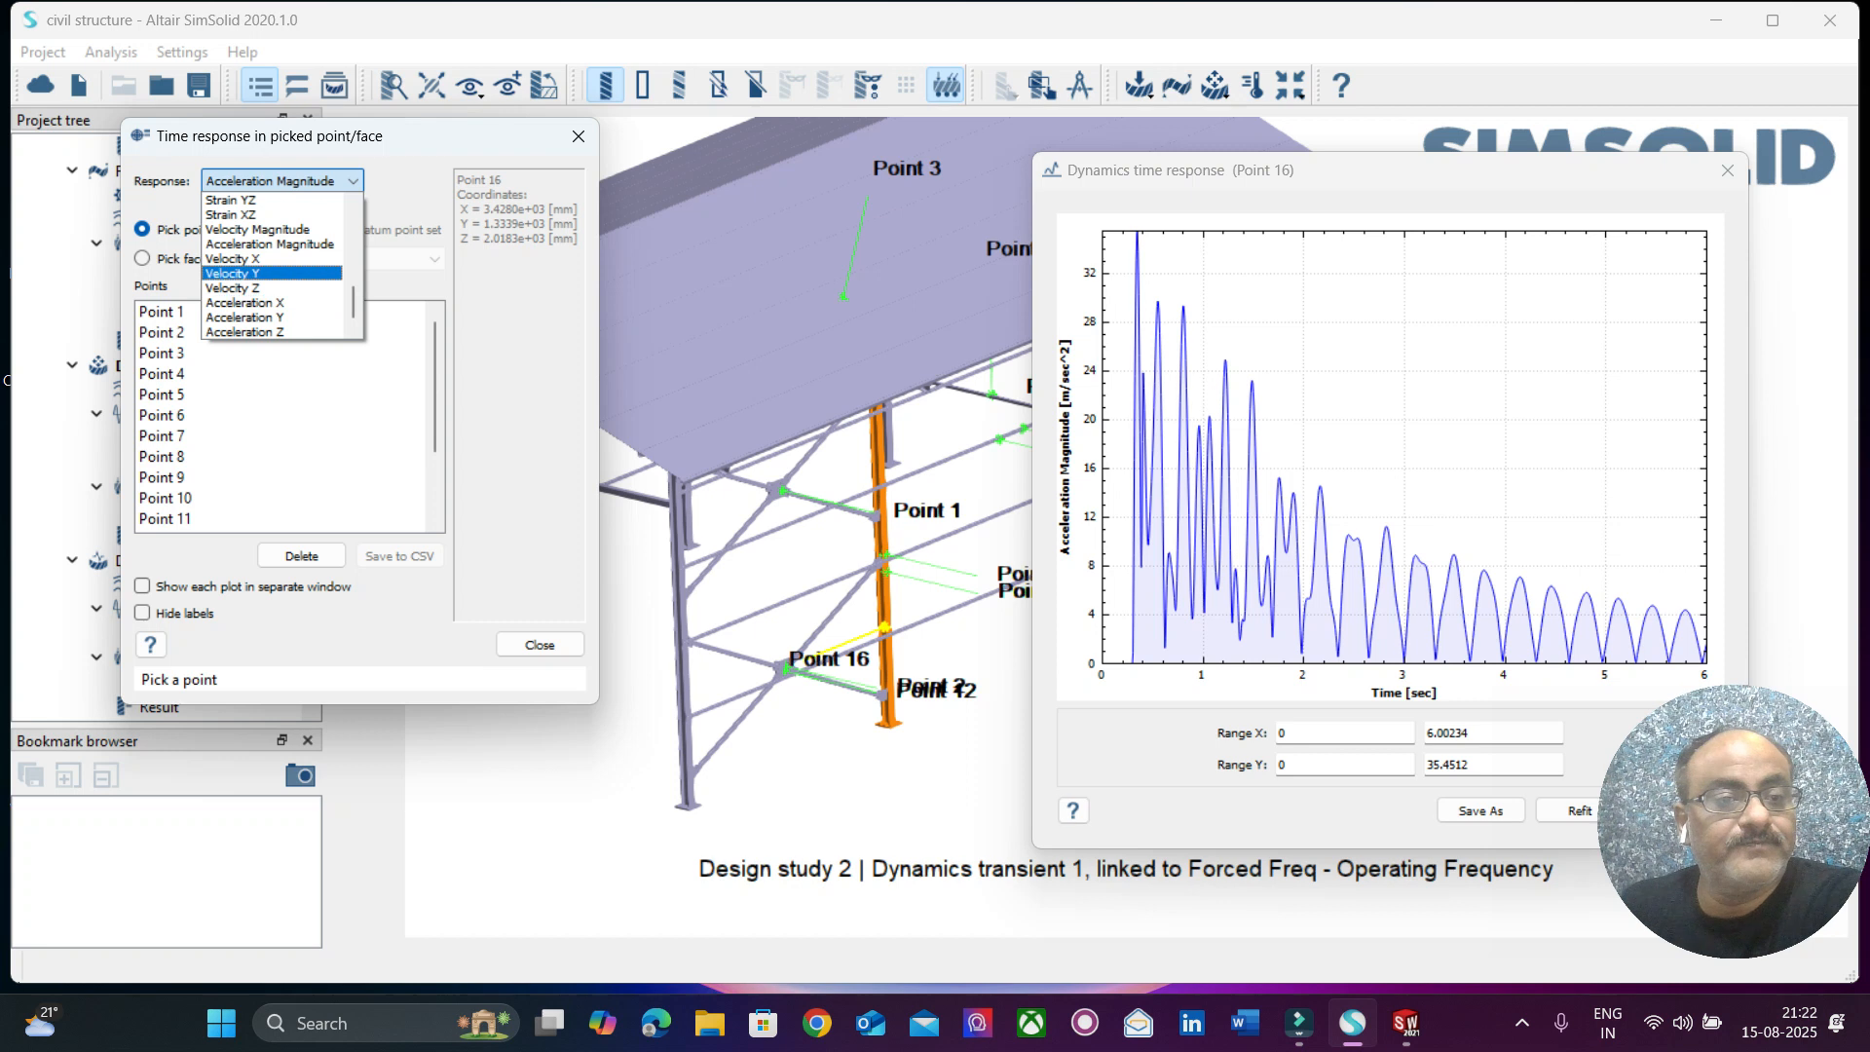
click(257, 229)
drag(600, 189, 1727, 197)
click(872, 306)
click(932, 295)
click(980, 311)
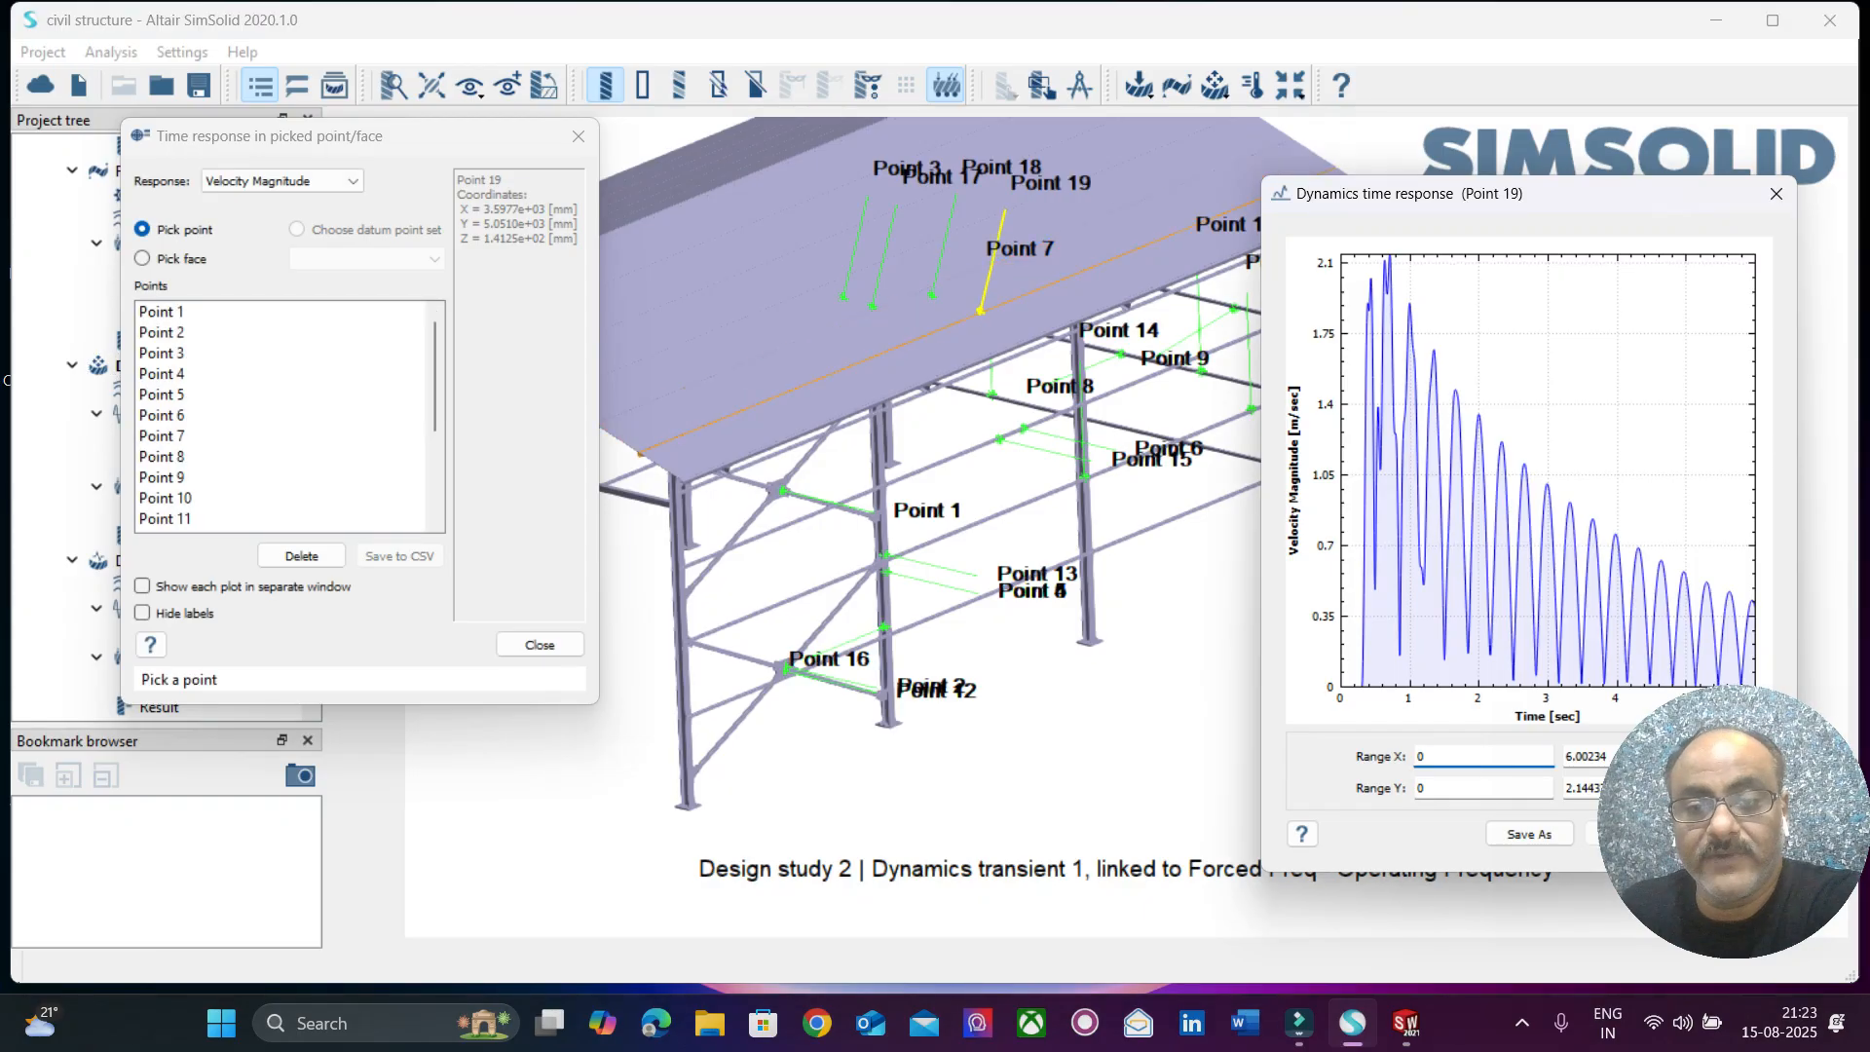
click(1078, 413)
click(878, 535)
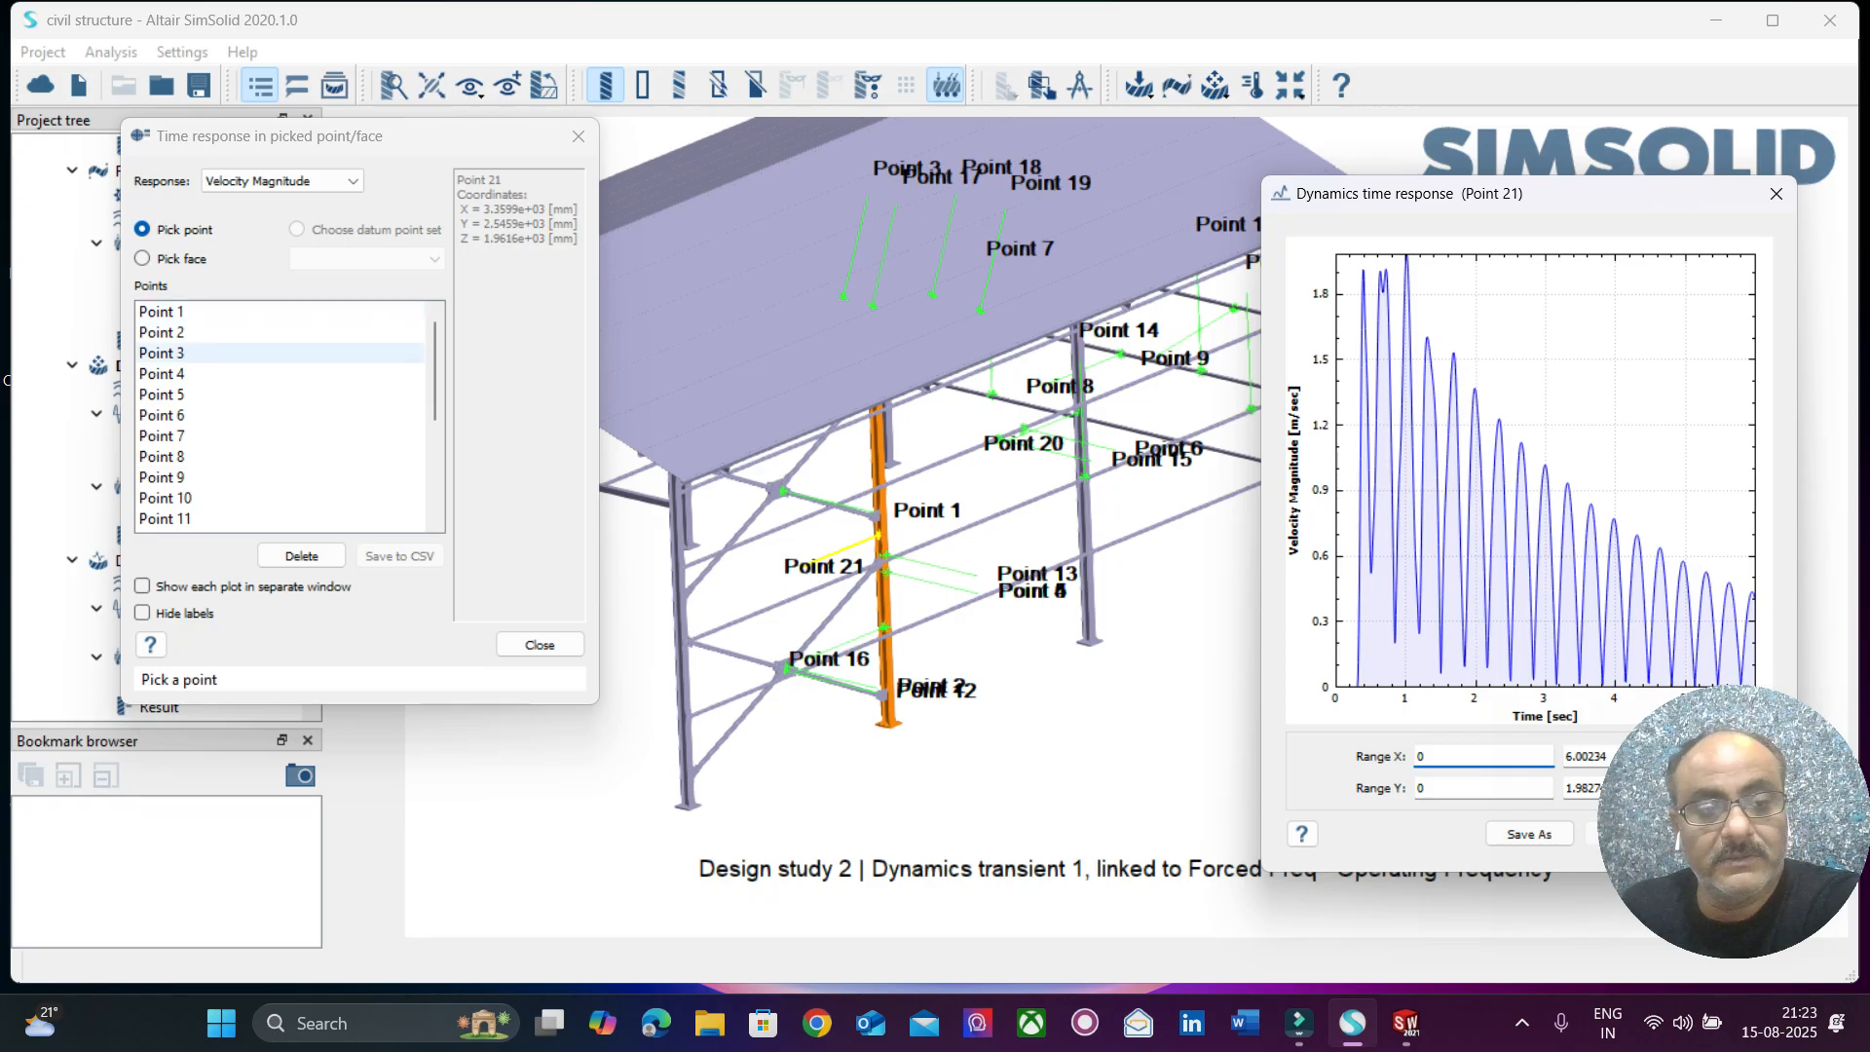
click(540, 645)
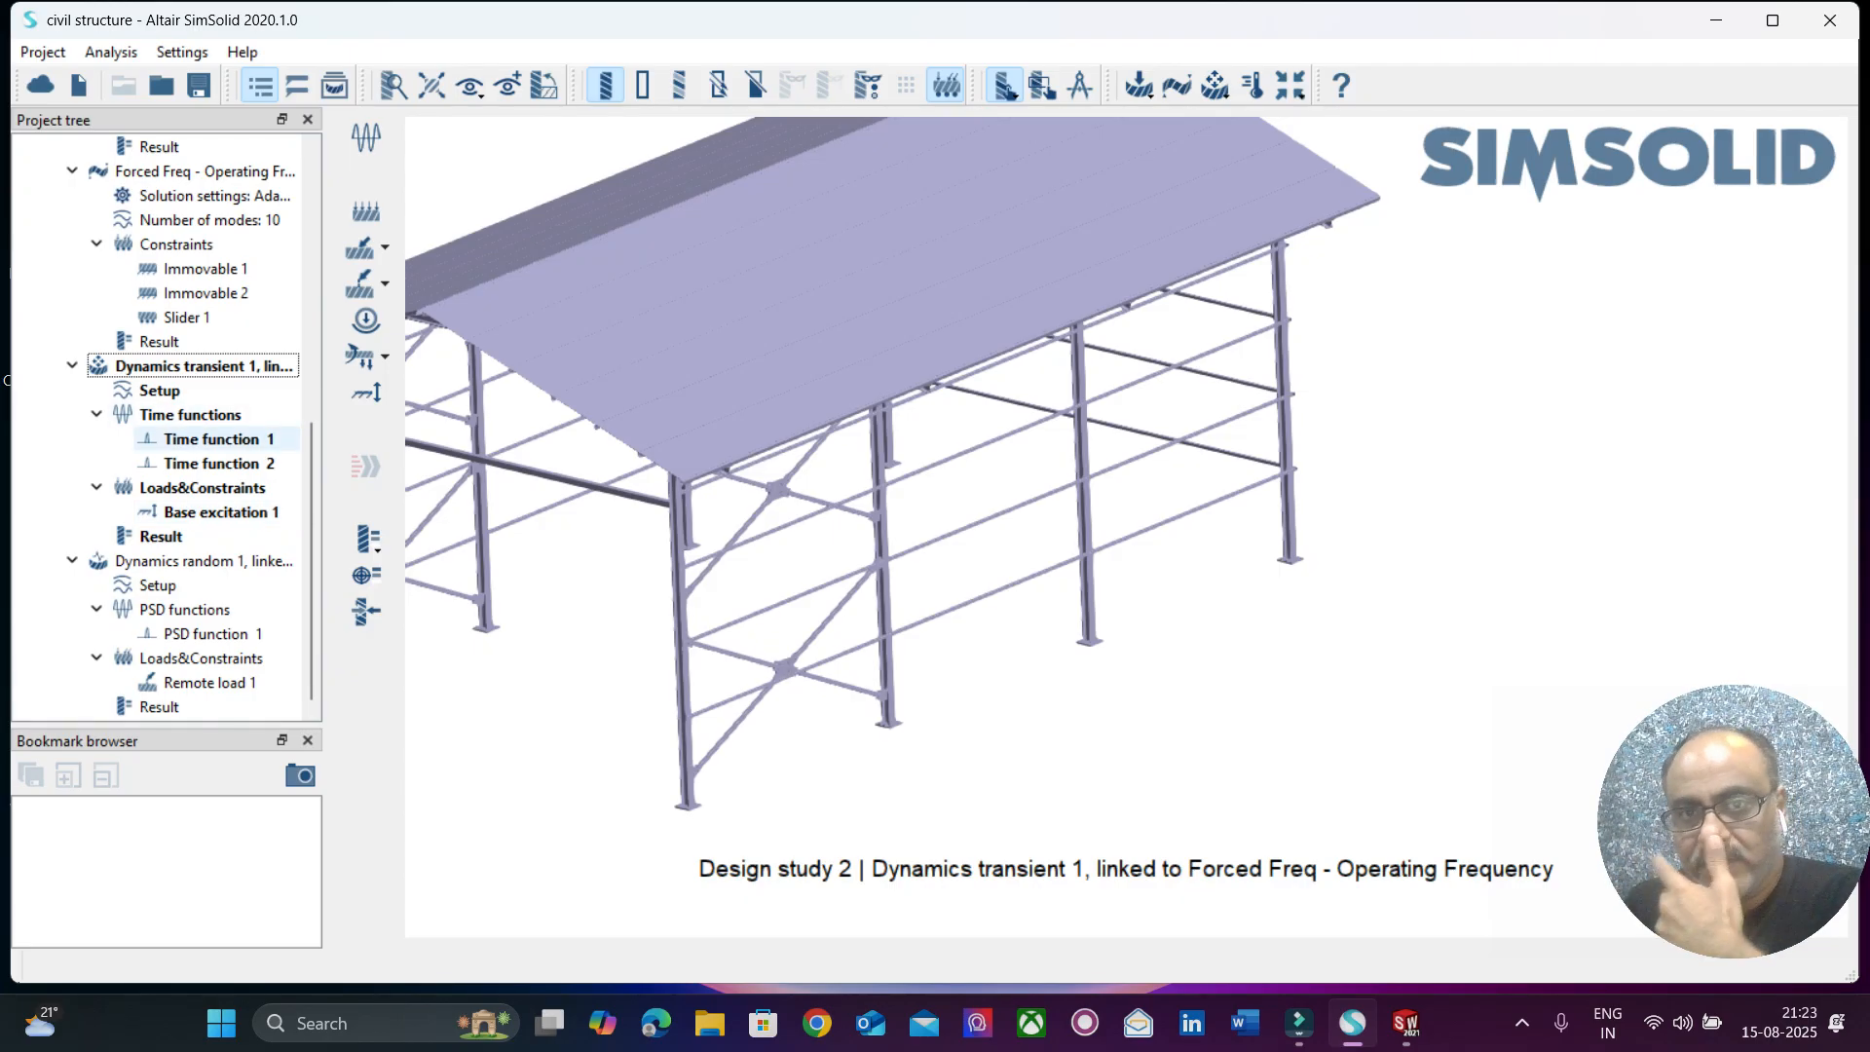
Review Time function 1 of Dynamics transient 1 with its standard half sine parameters, and close it without changes.
click(282, 440)
right_click(282, 440)
click(341, 487)
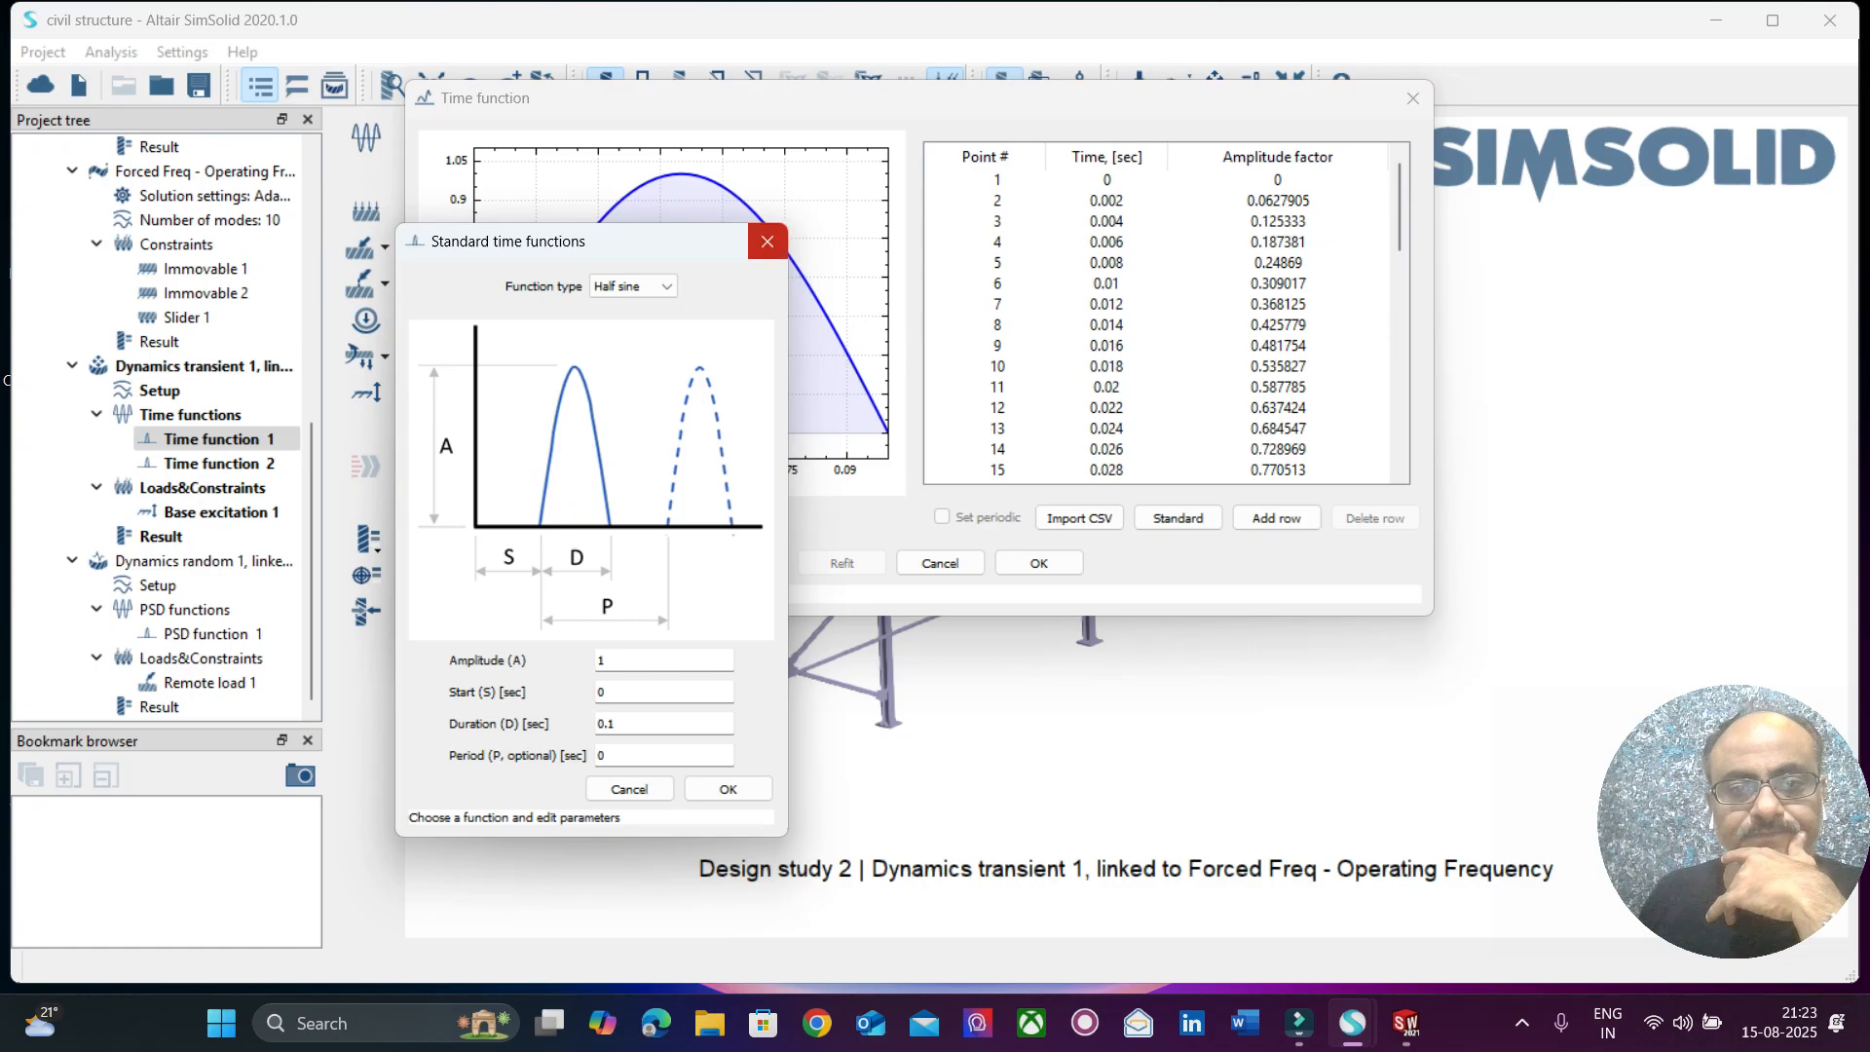
click(767, 240)
click(1413, 98)
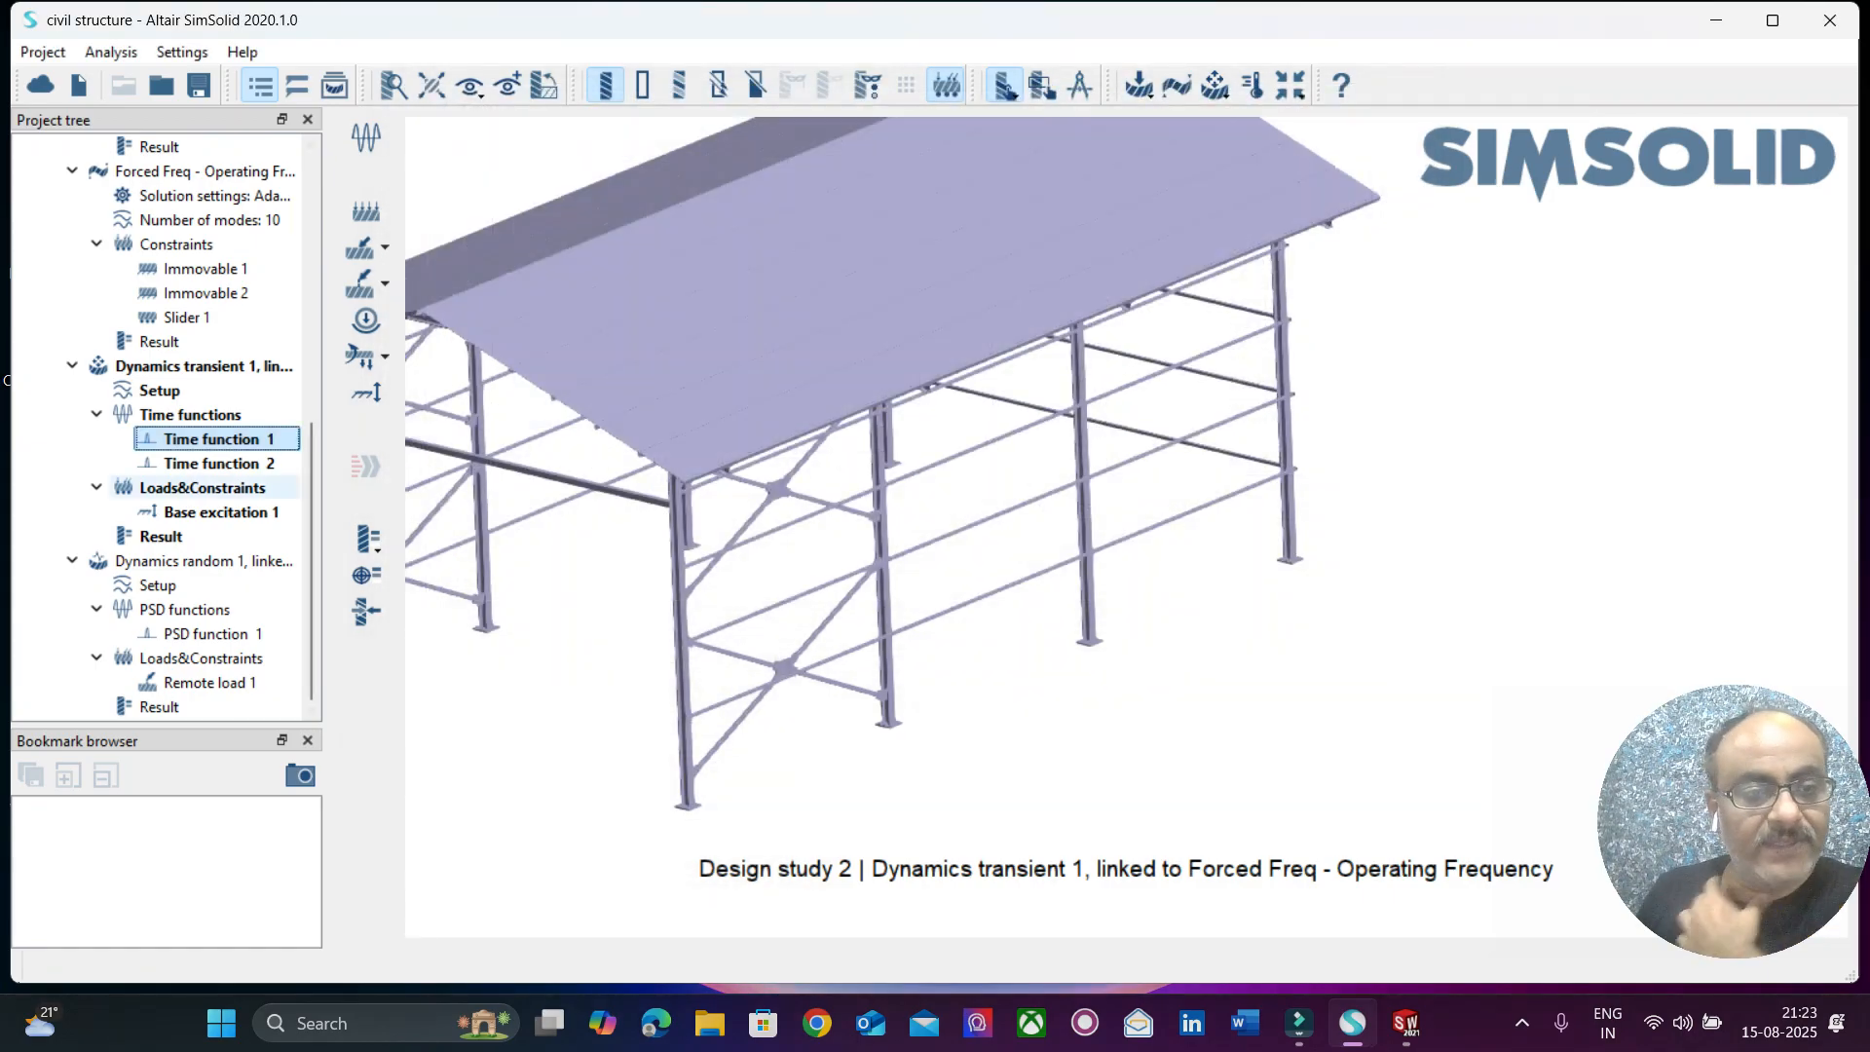
Review the excitation type, amplitude, direction and time function of Base excitation 1, and close its settings.
click(216, 513)
right_click(220, 510)
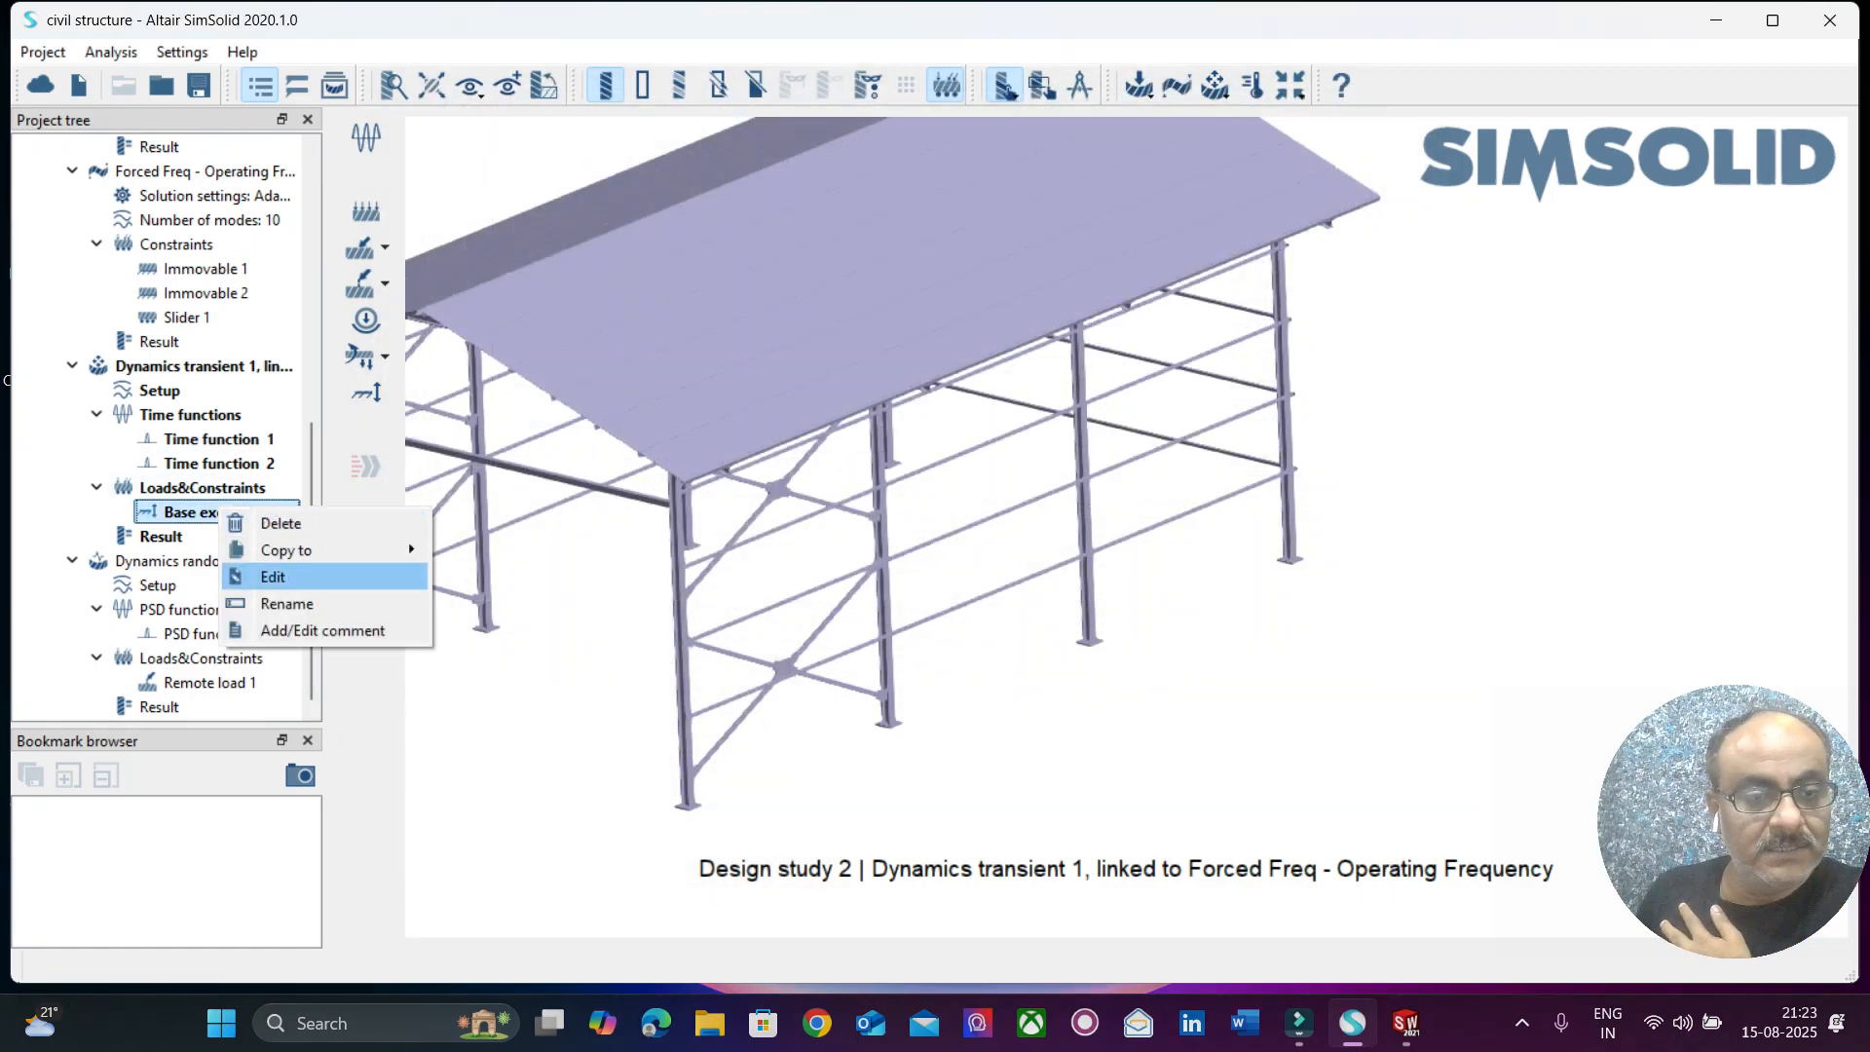
click(282, 576)
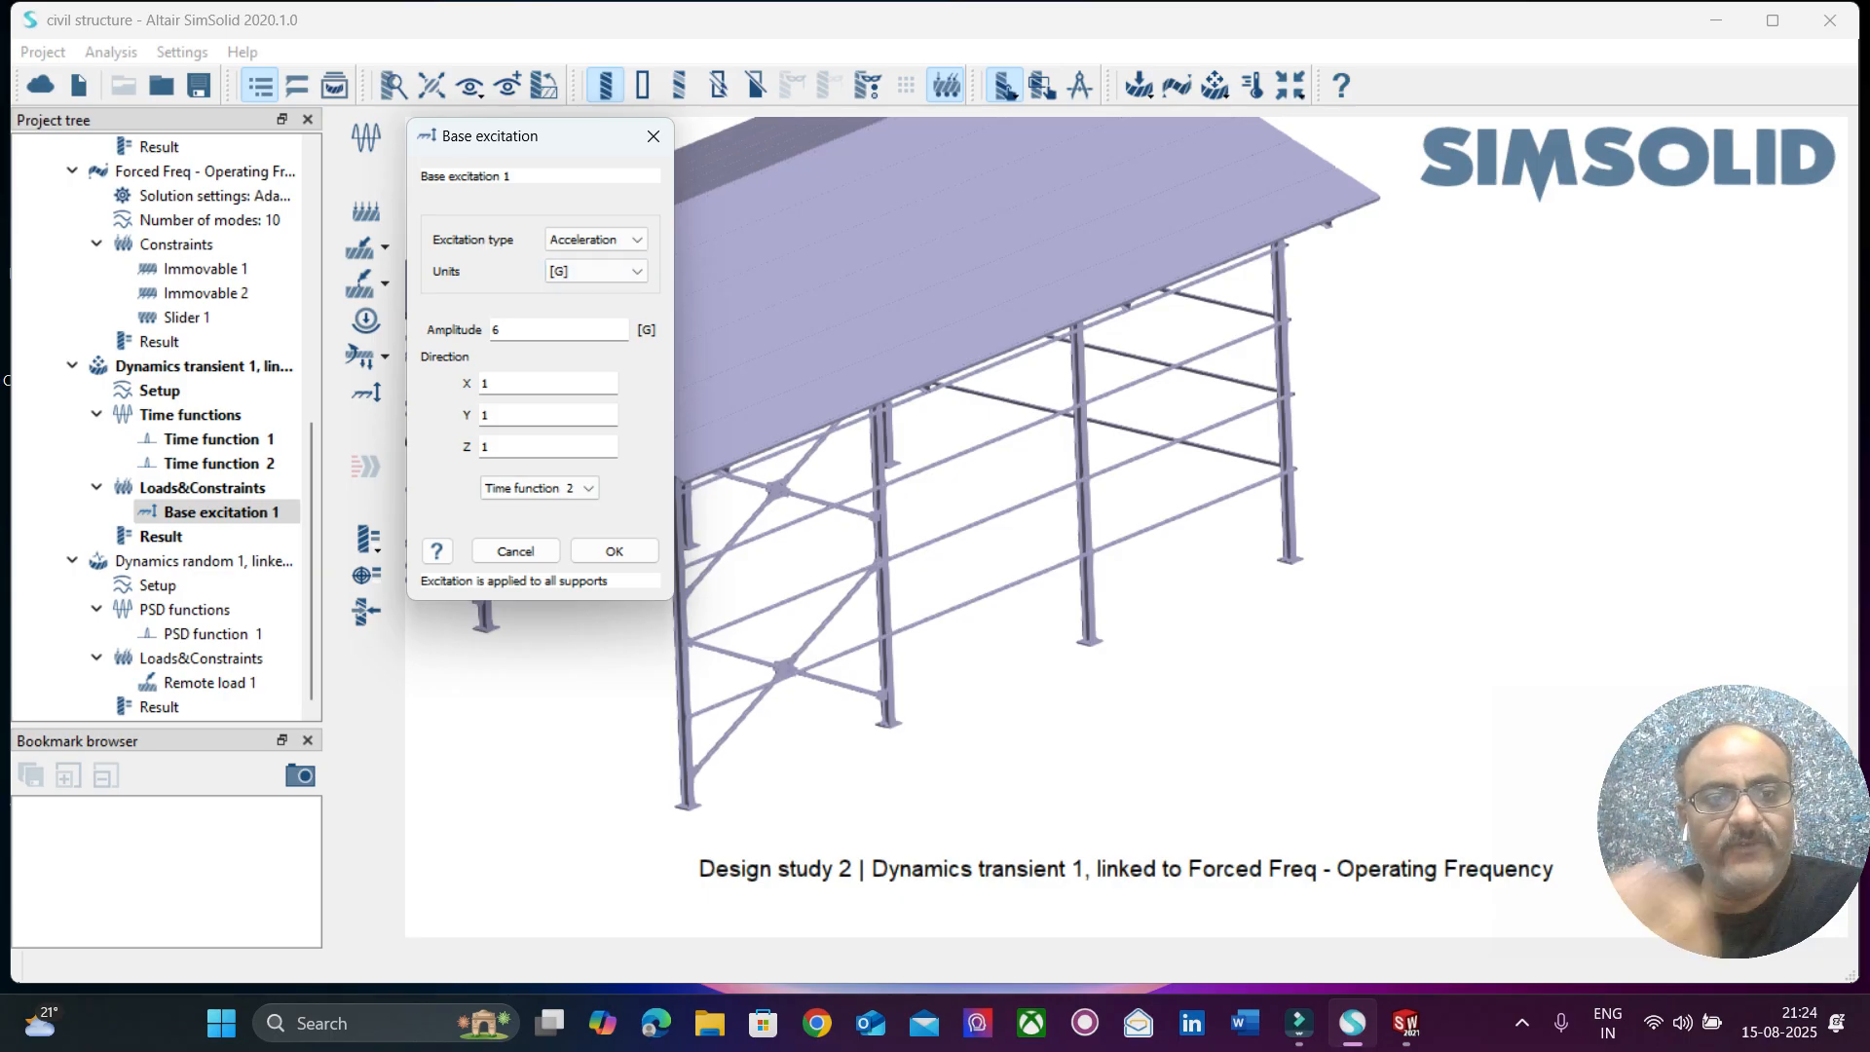
click(613, 551)
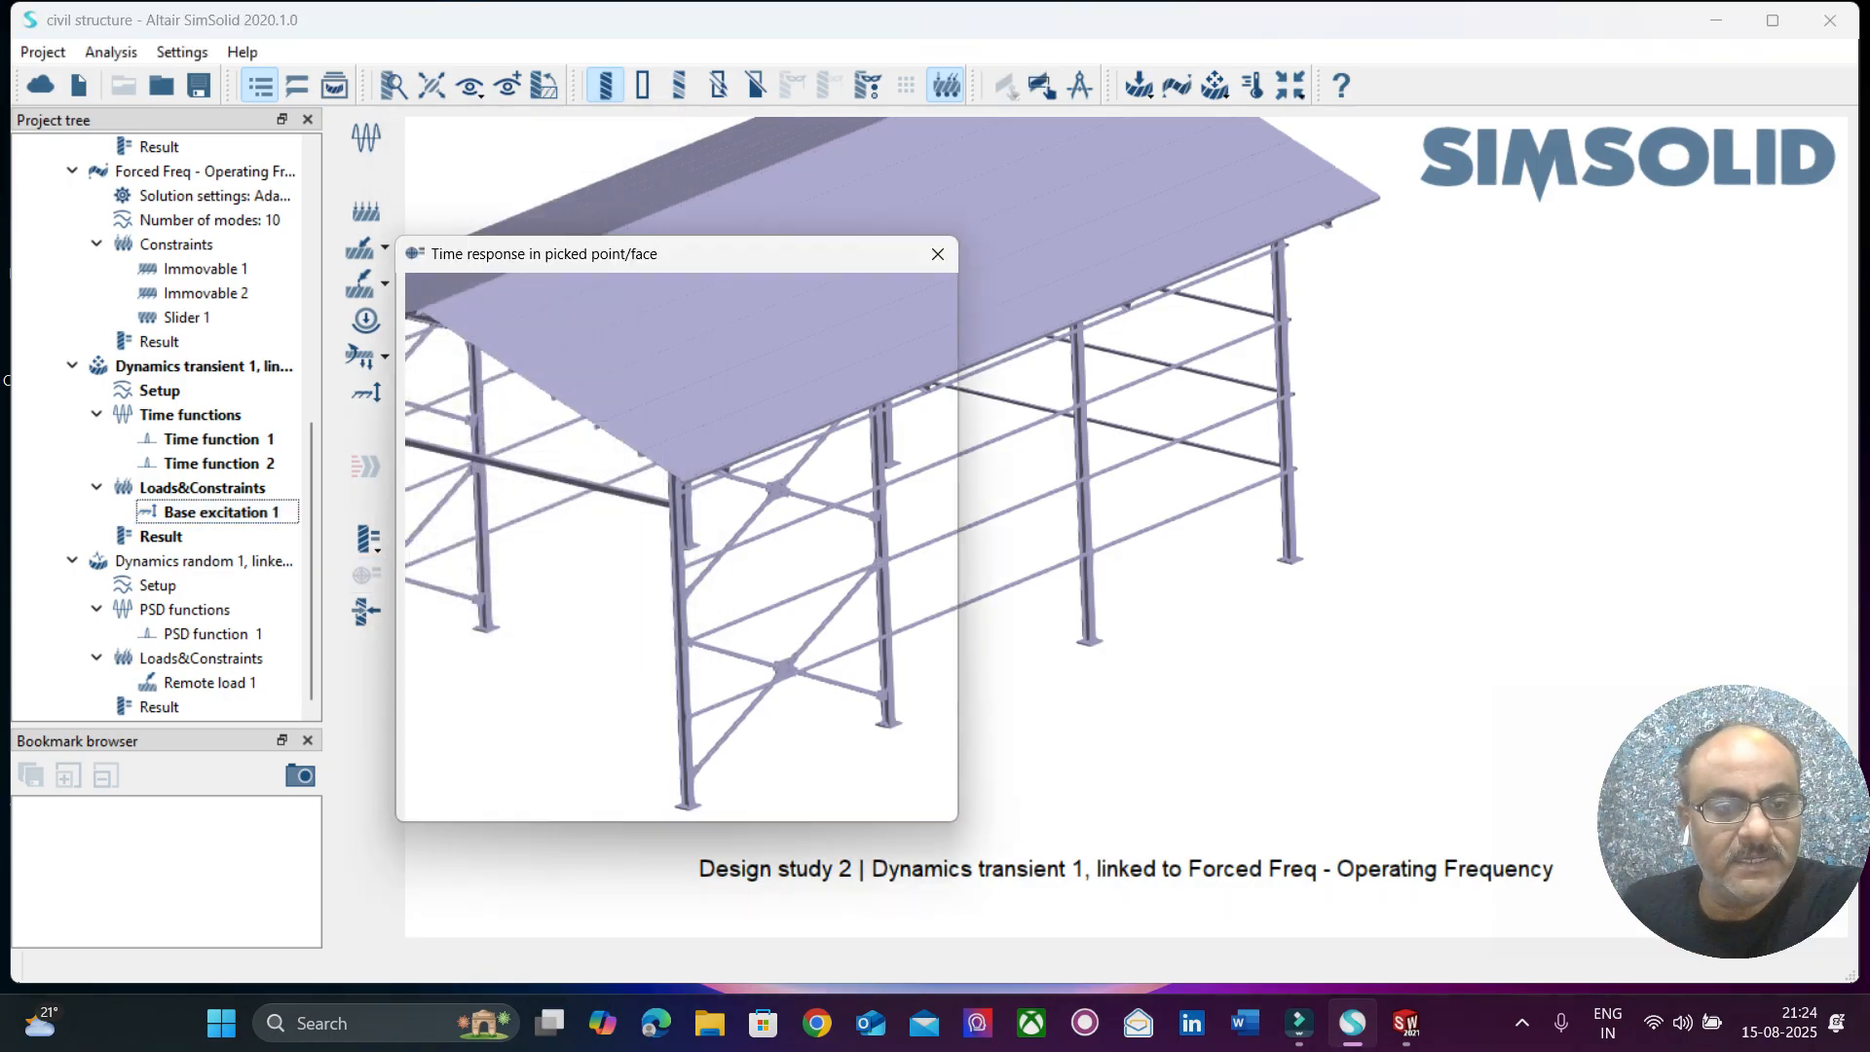
Plot the Displacement Magnitude time response at a point on the roof's near corner, and close the plot and point response.
mouse_move(792, 265)
mouse_down()
mouse_move(676, 253)
mouse_move(381, 161)
mouse_move(454, 212)
mouse_move(1292, 235)
mouse_up()
click(712, 444)
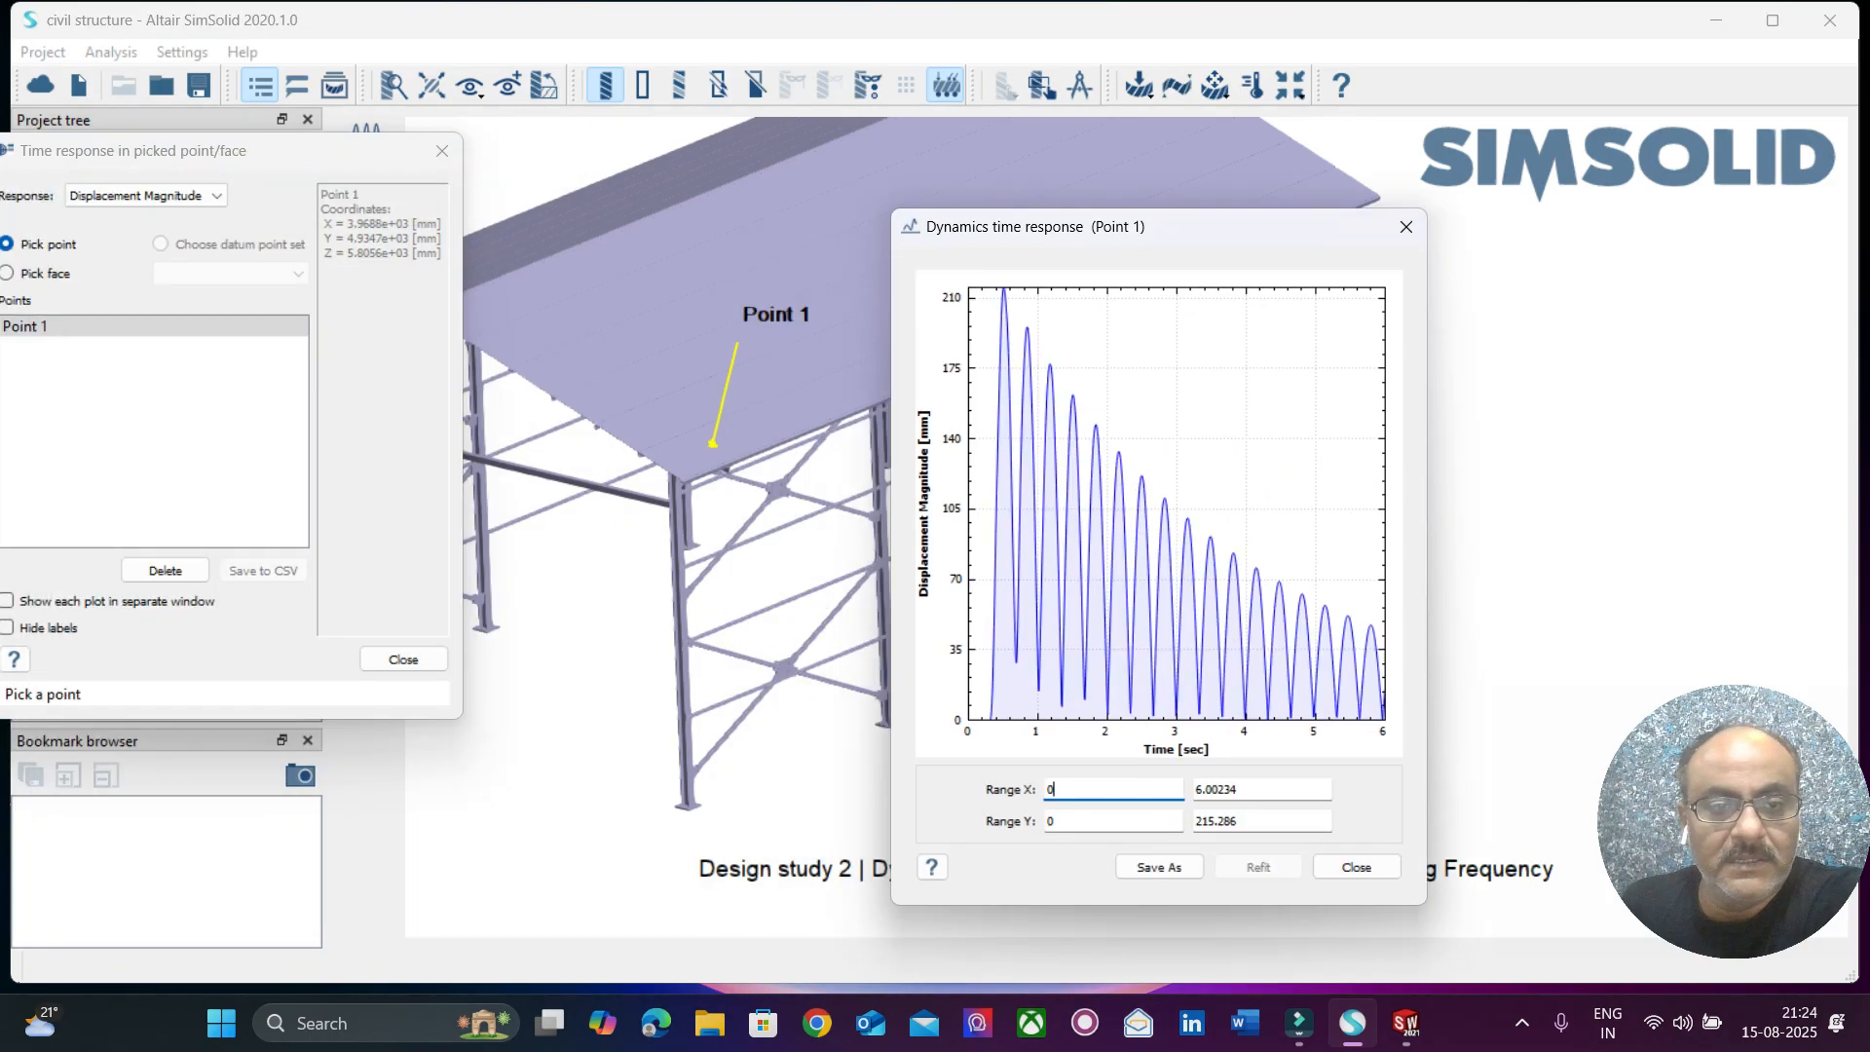
click(1405, 226)
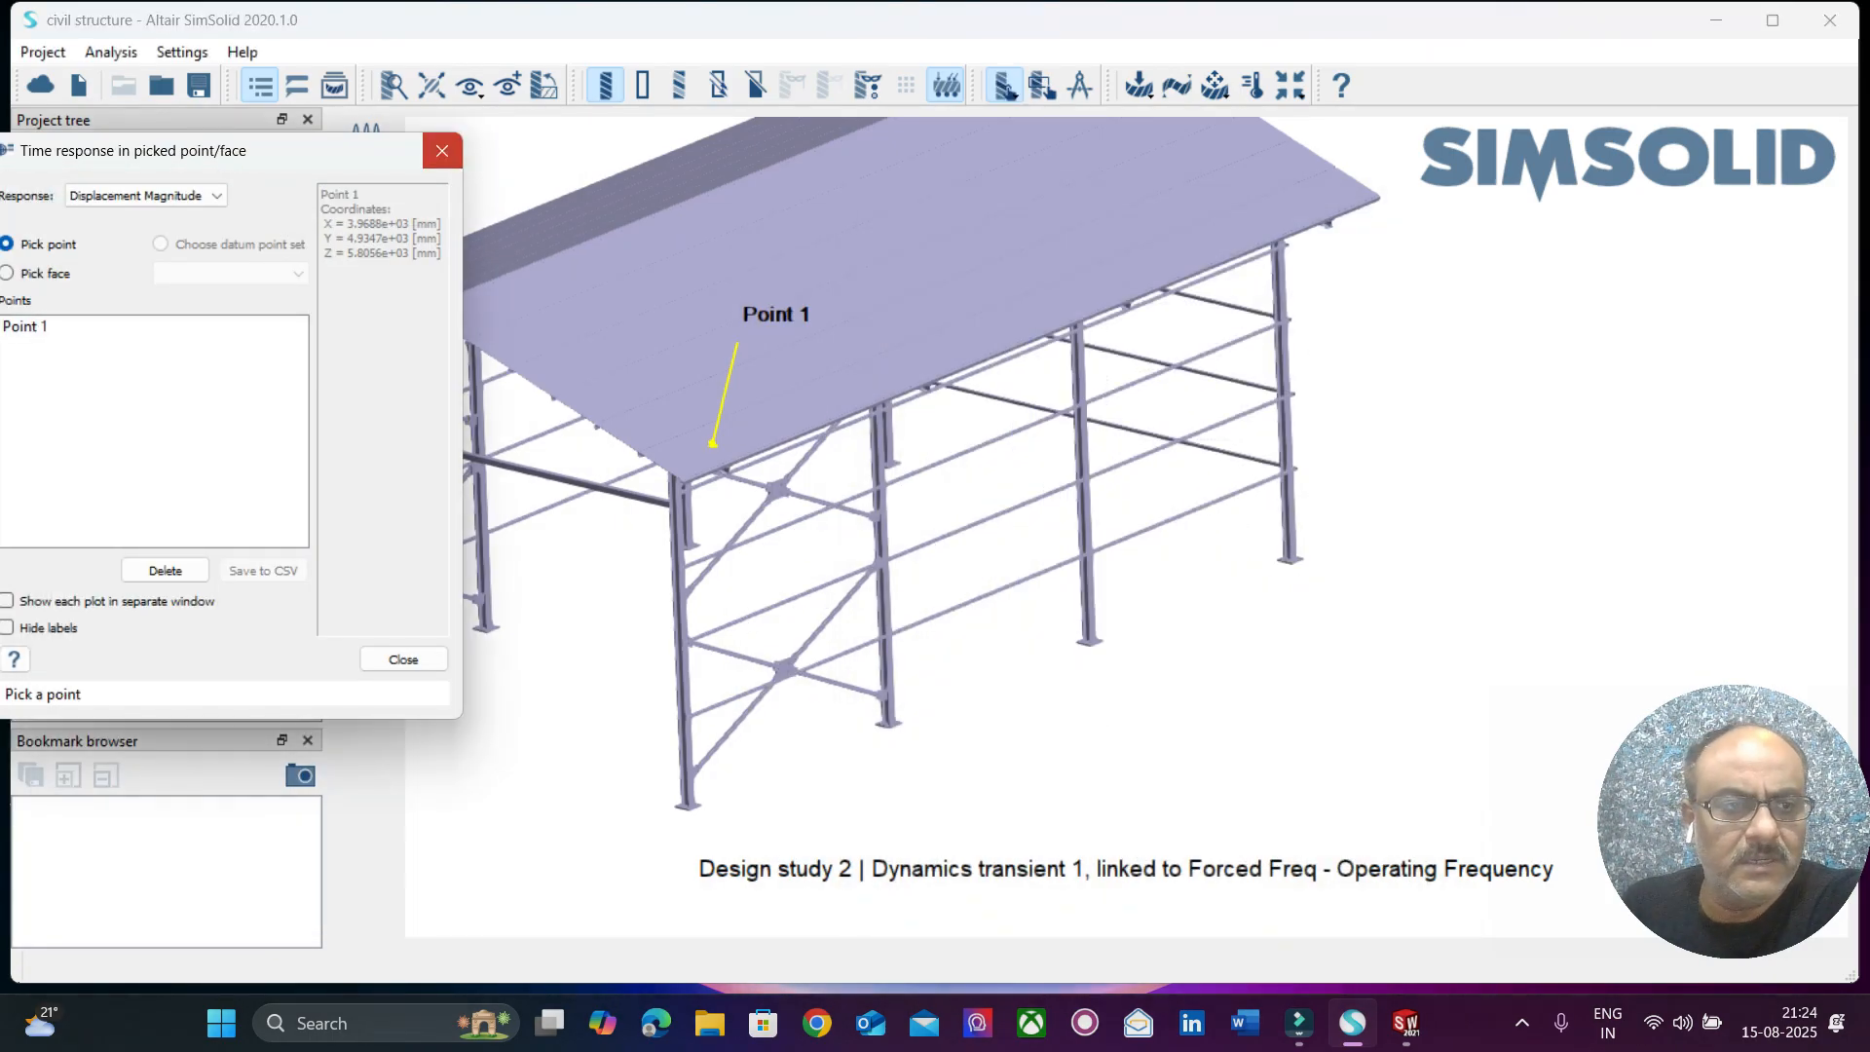
drag(334, 134, 334, 207)
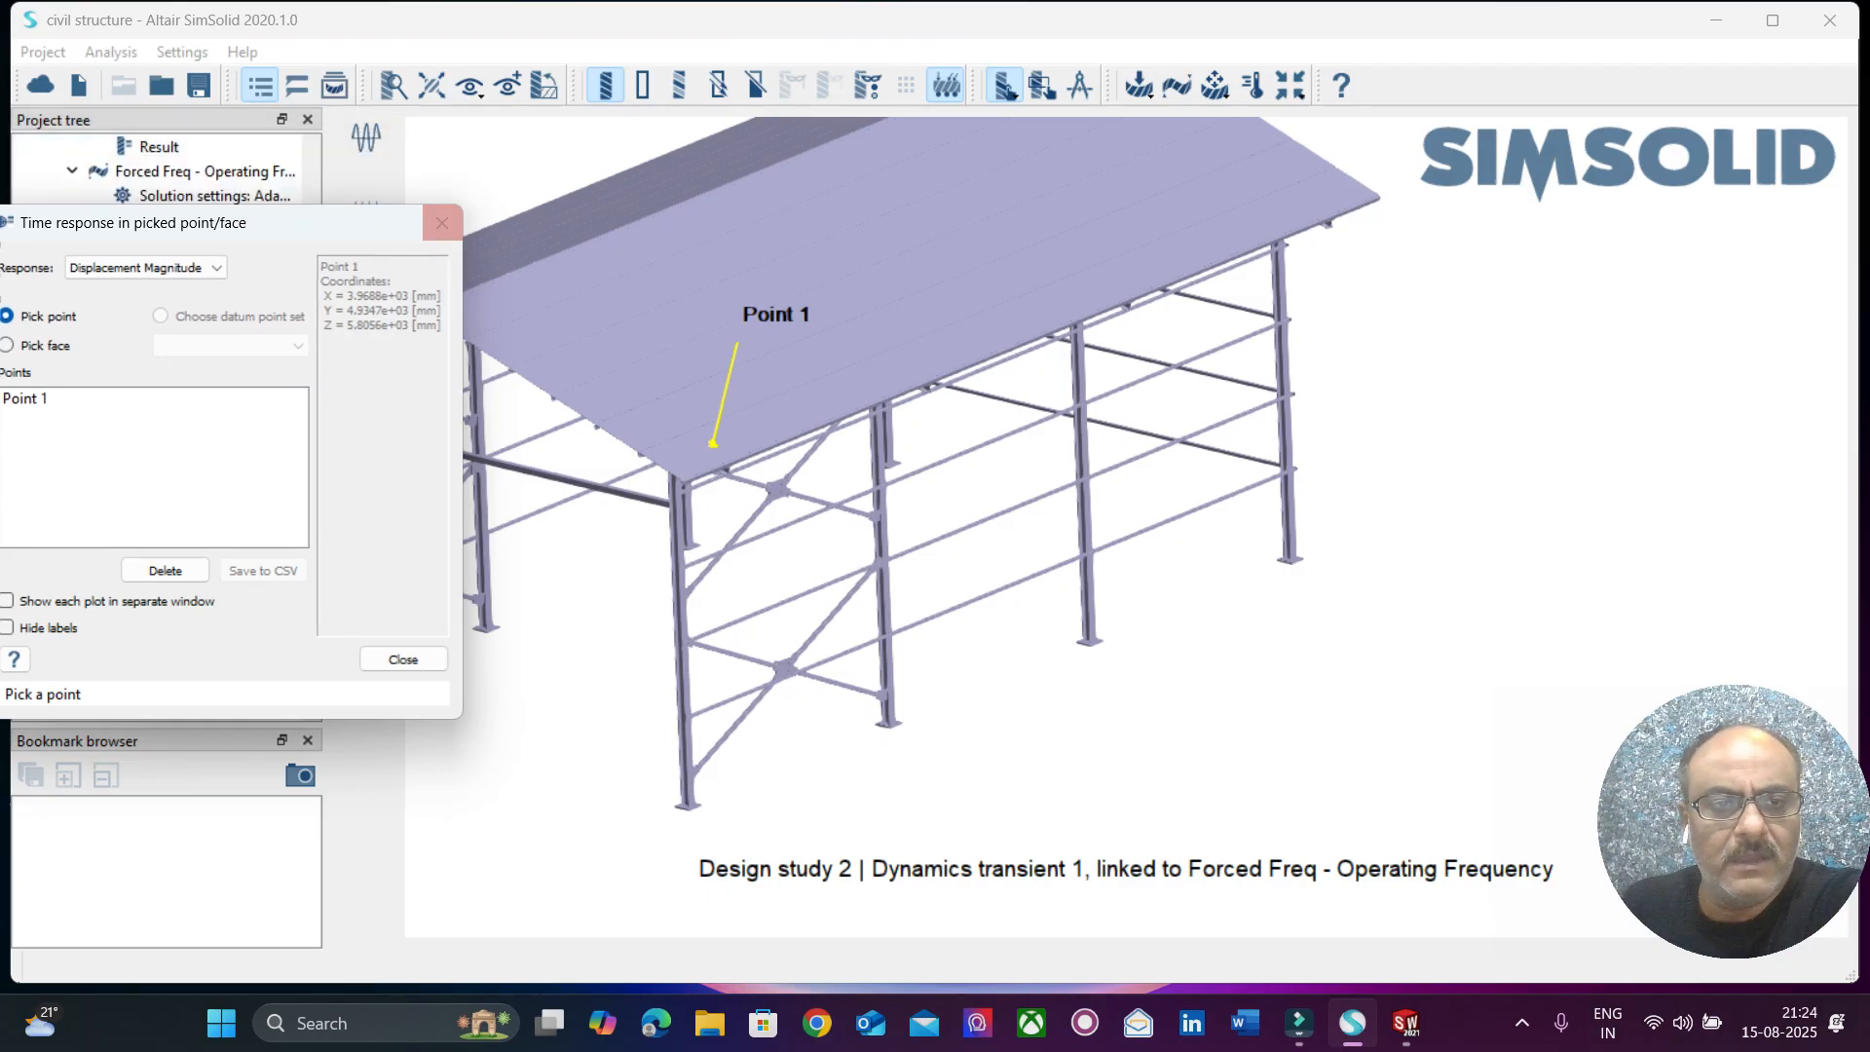
click(442, 223)
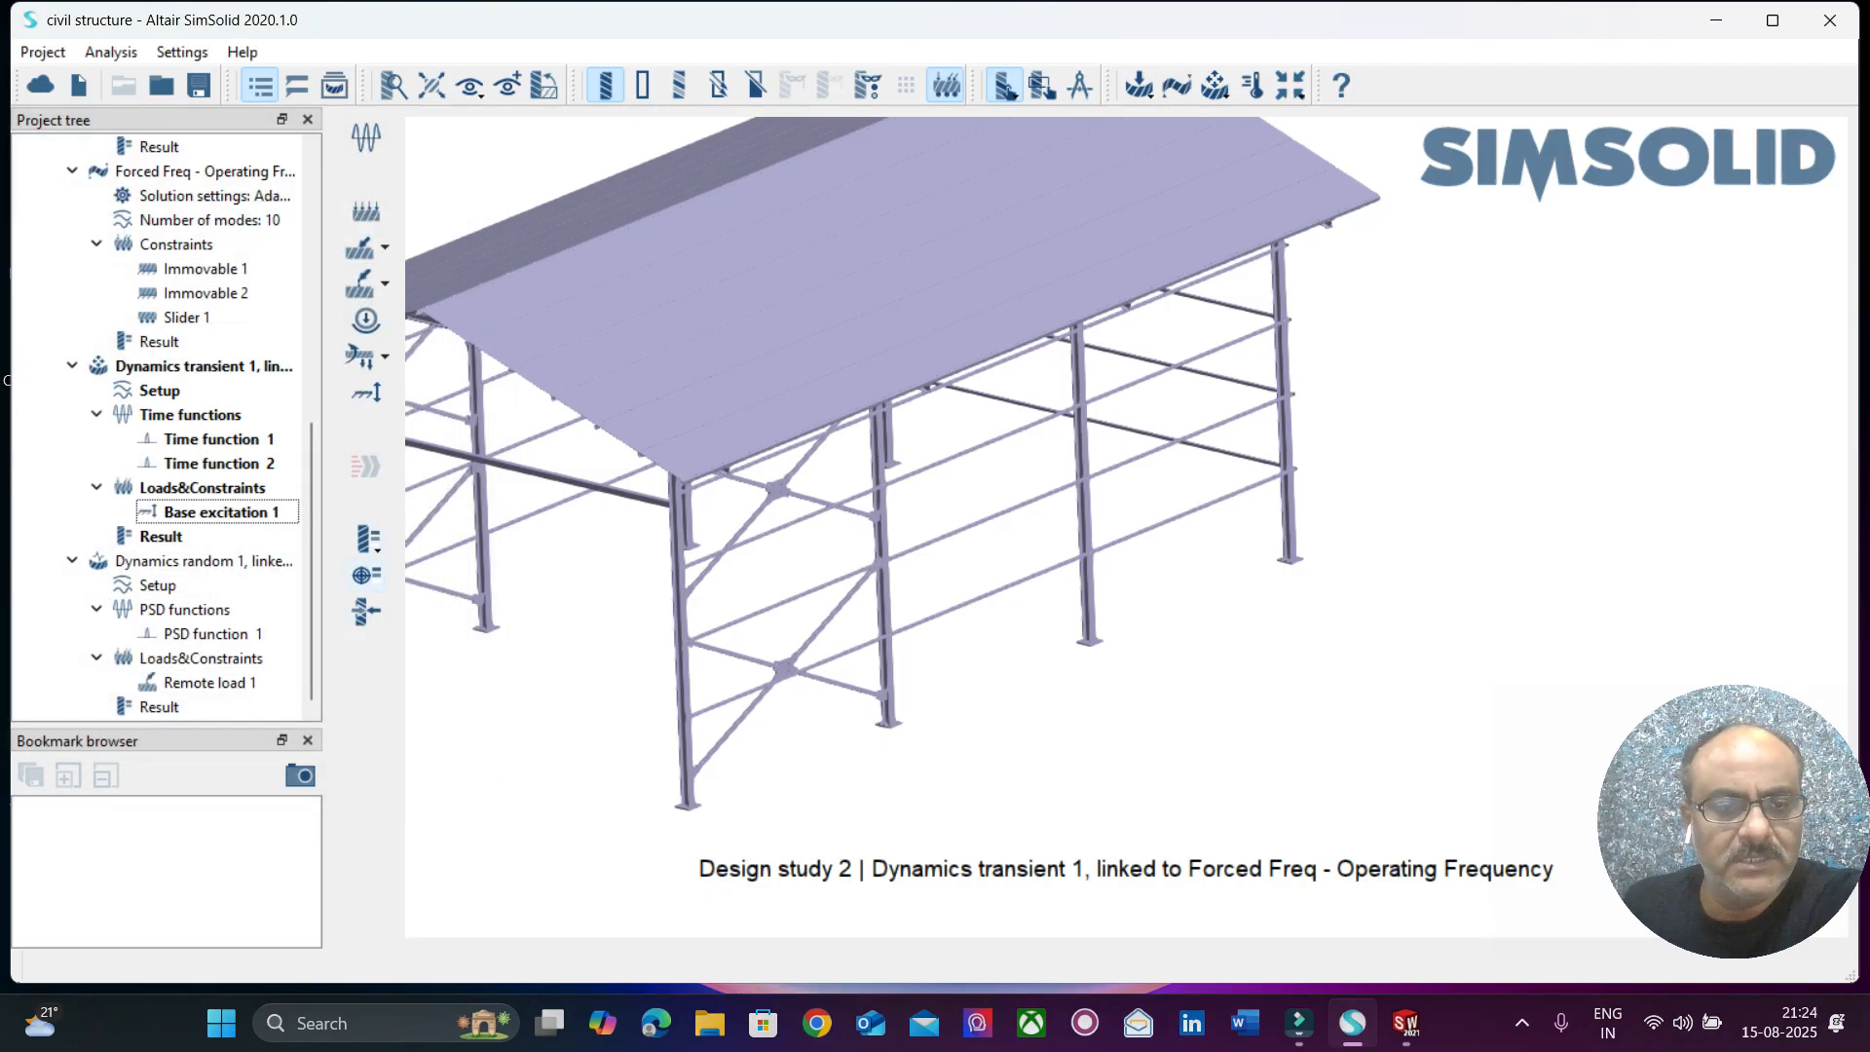
Evaluate the dynamic reaction Force Fx over time at the Immovable 1, Birlestir5, Steel support.
click(366, 611)
drag(575, 312, 330, 237)
click(314, 310)
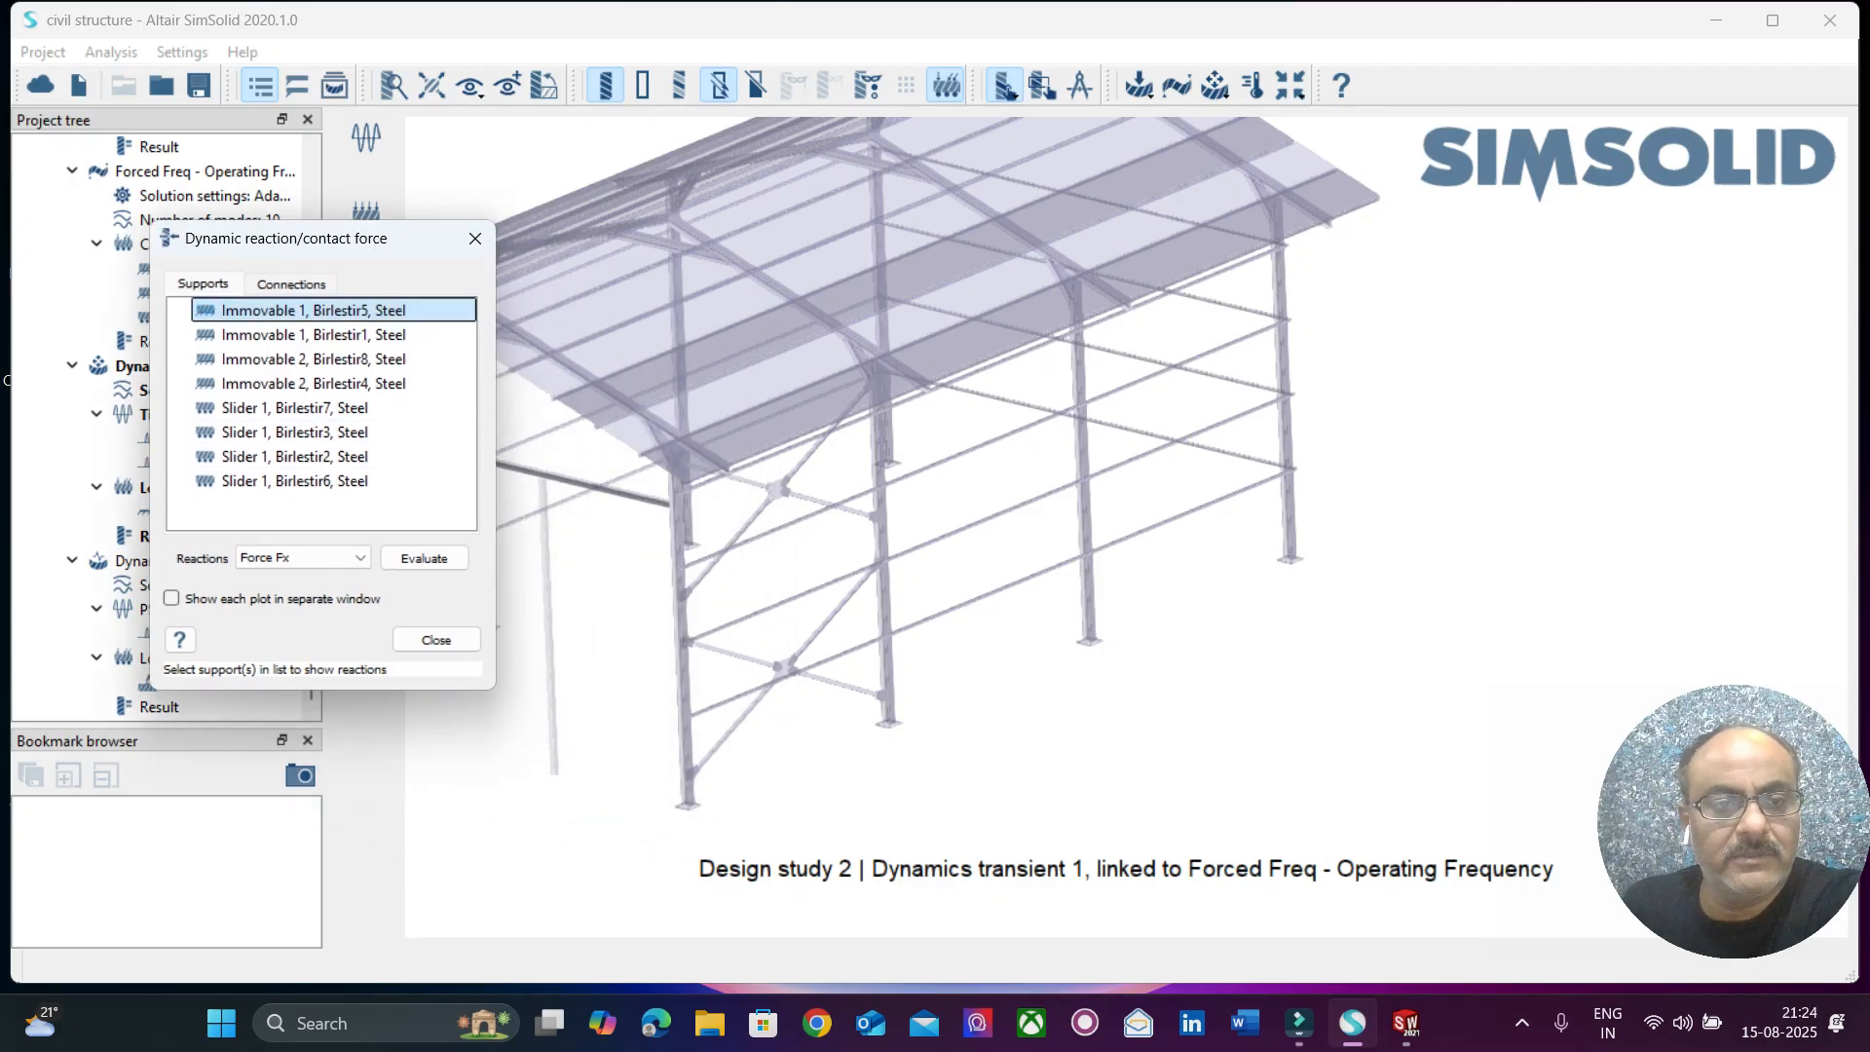
click(424, 558)
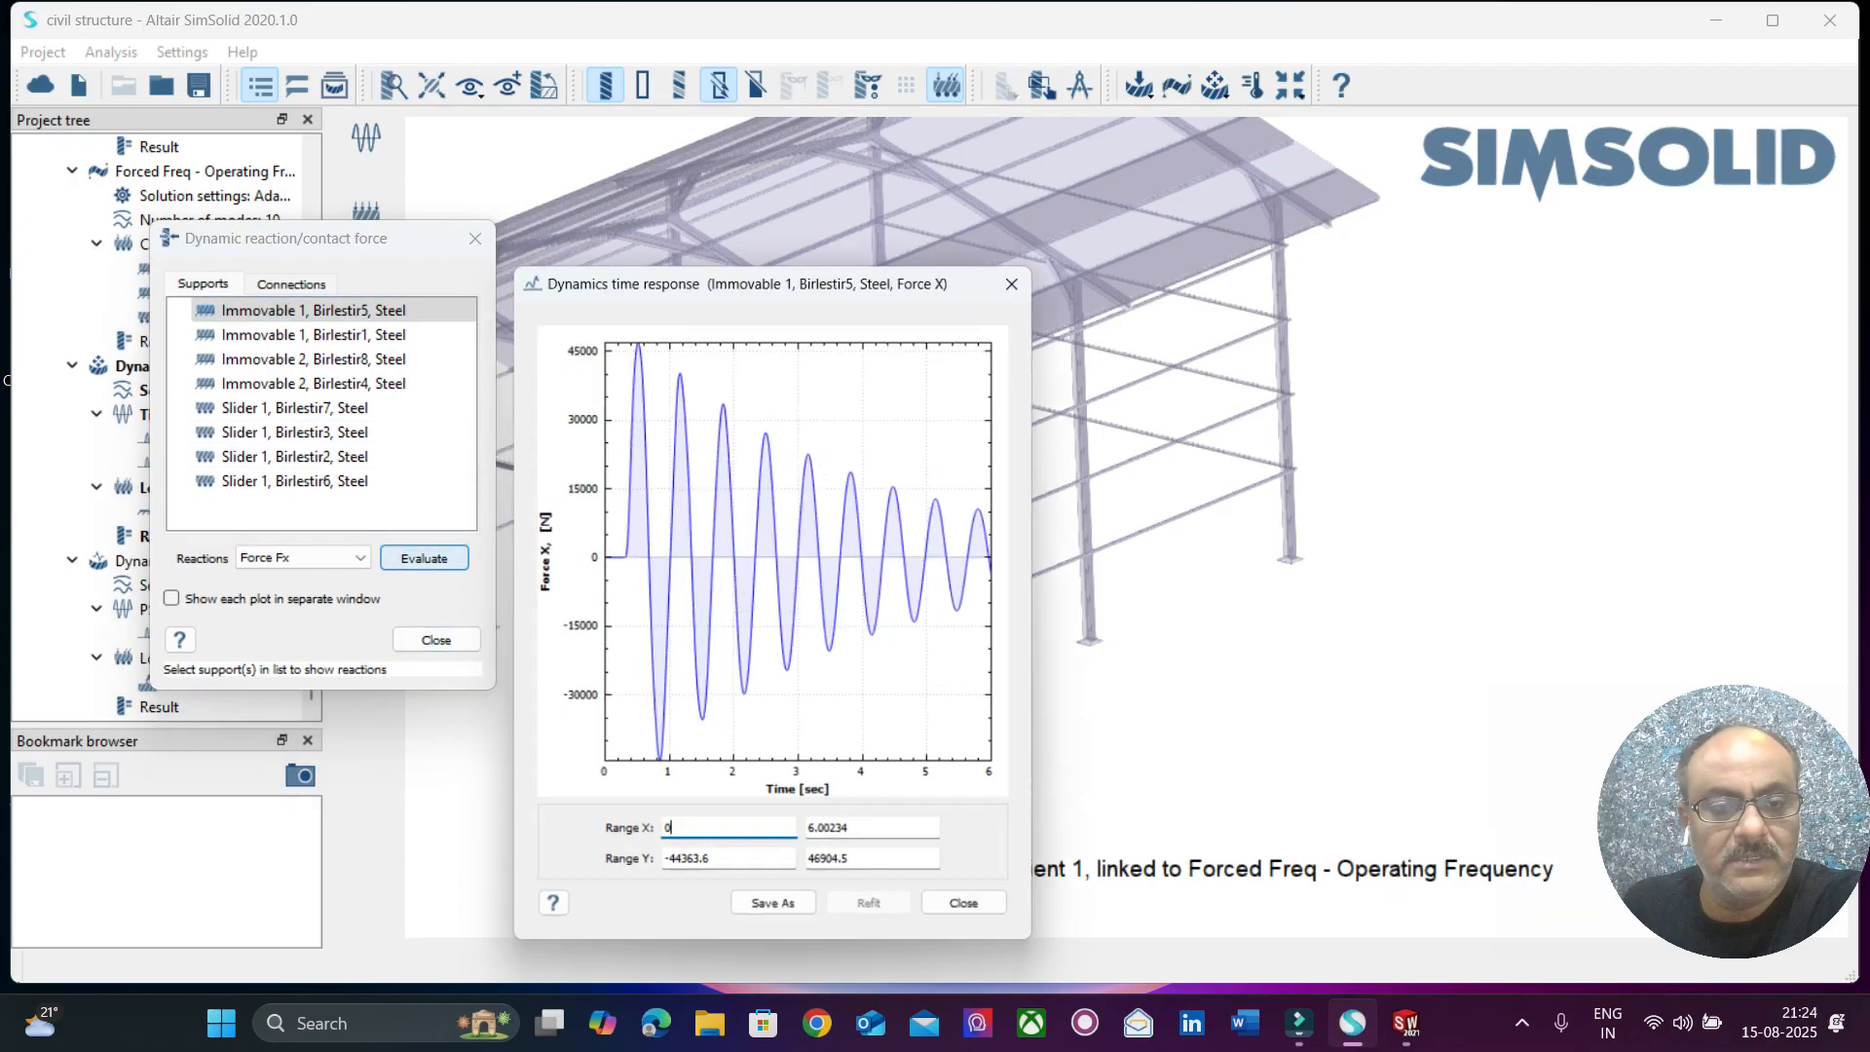
Highlight the supports Immovable 1, Birlestir1, Immovable 2, Birlestir8 and Immovable 2, Birlestir4 to locate their columns in the model.
drag(855, 277, 1410, 142)
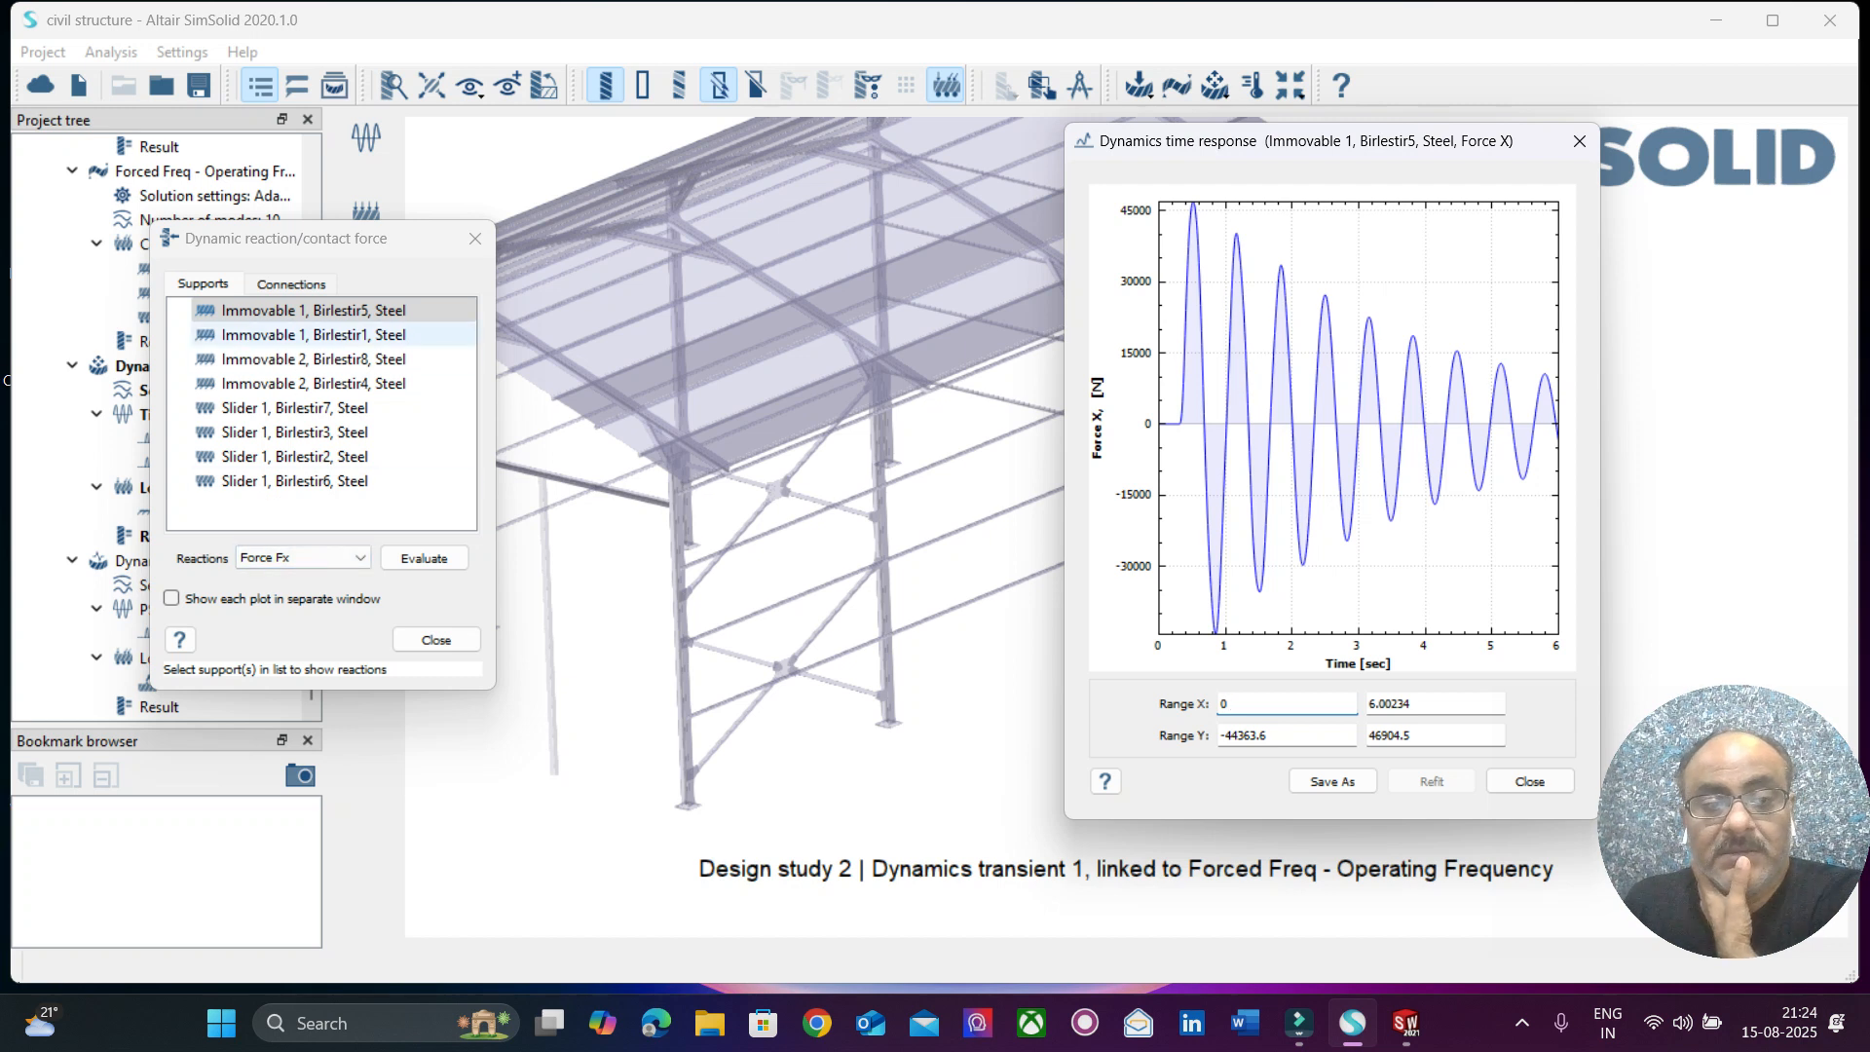
click(314, 335)
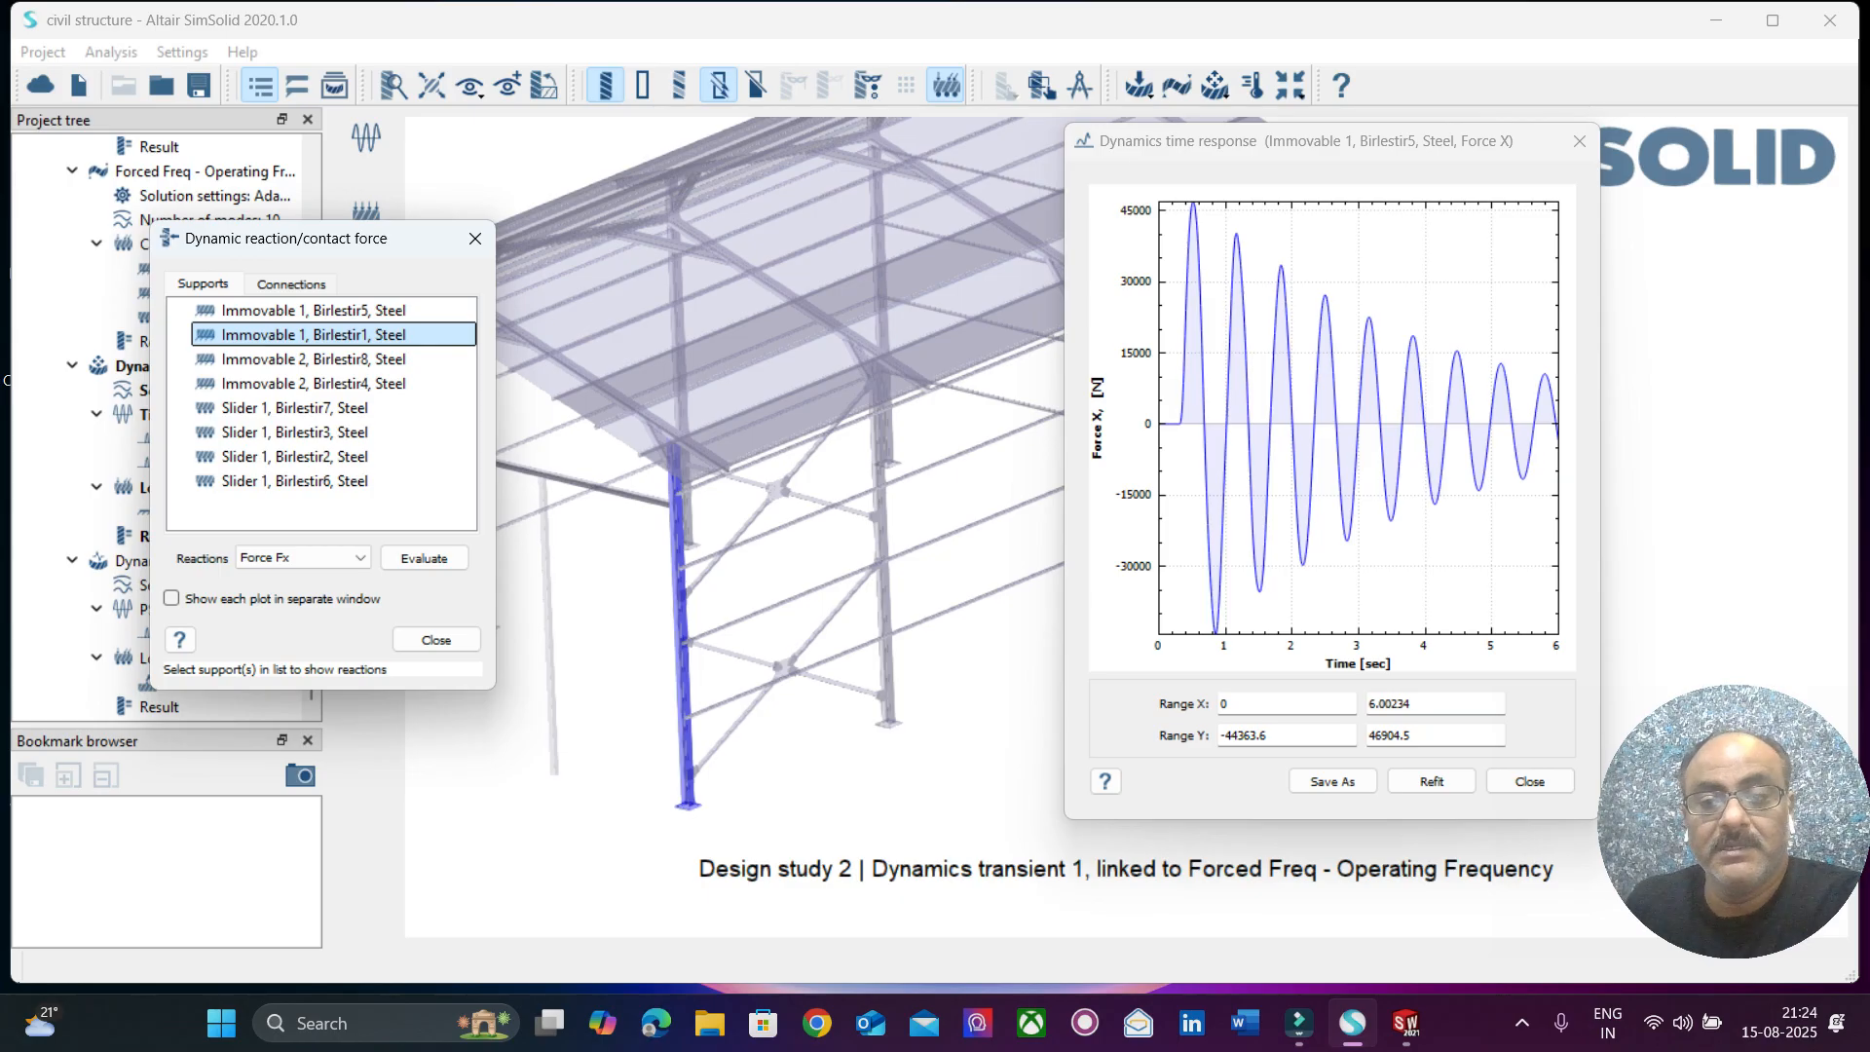
click(313, 359)
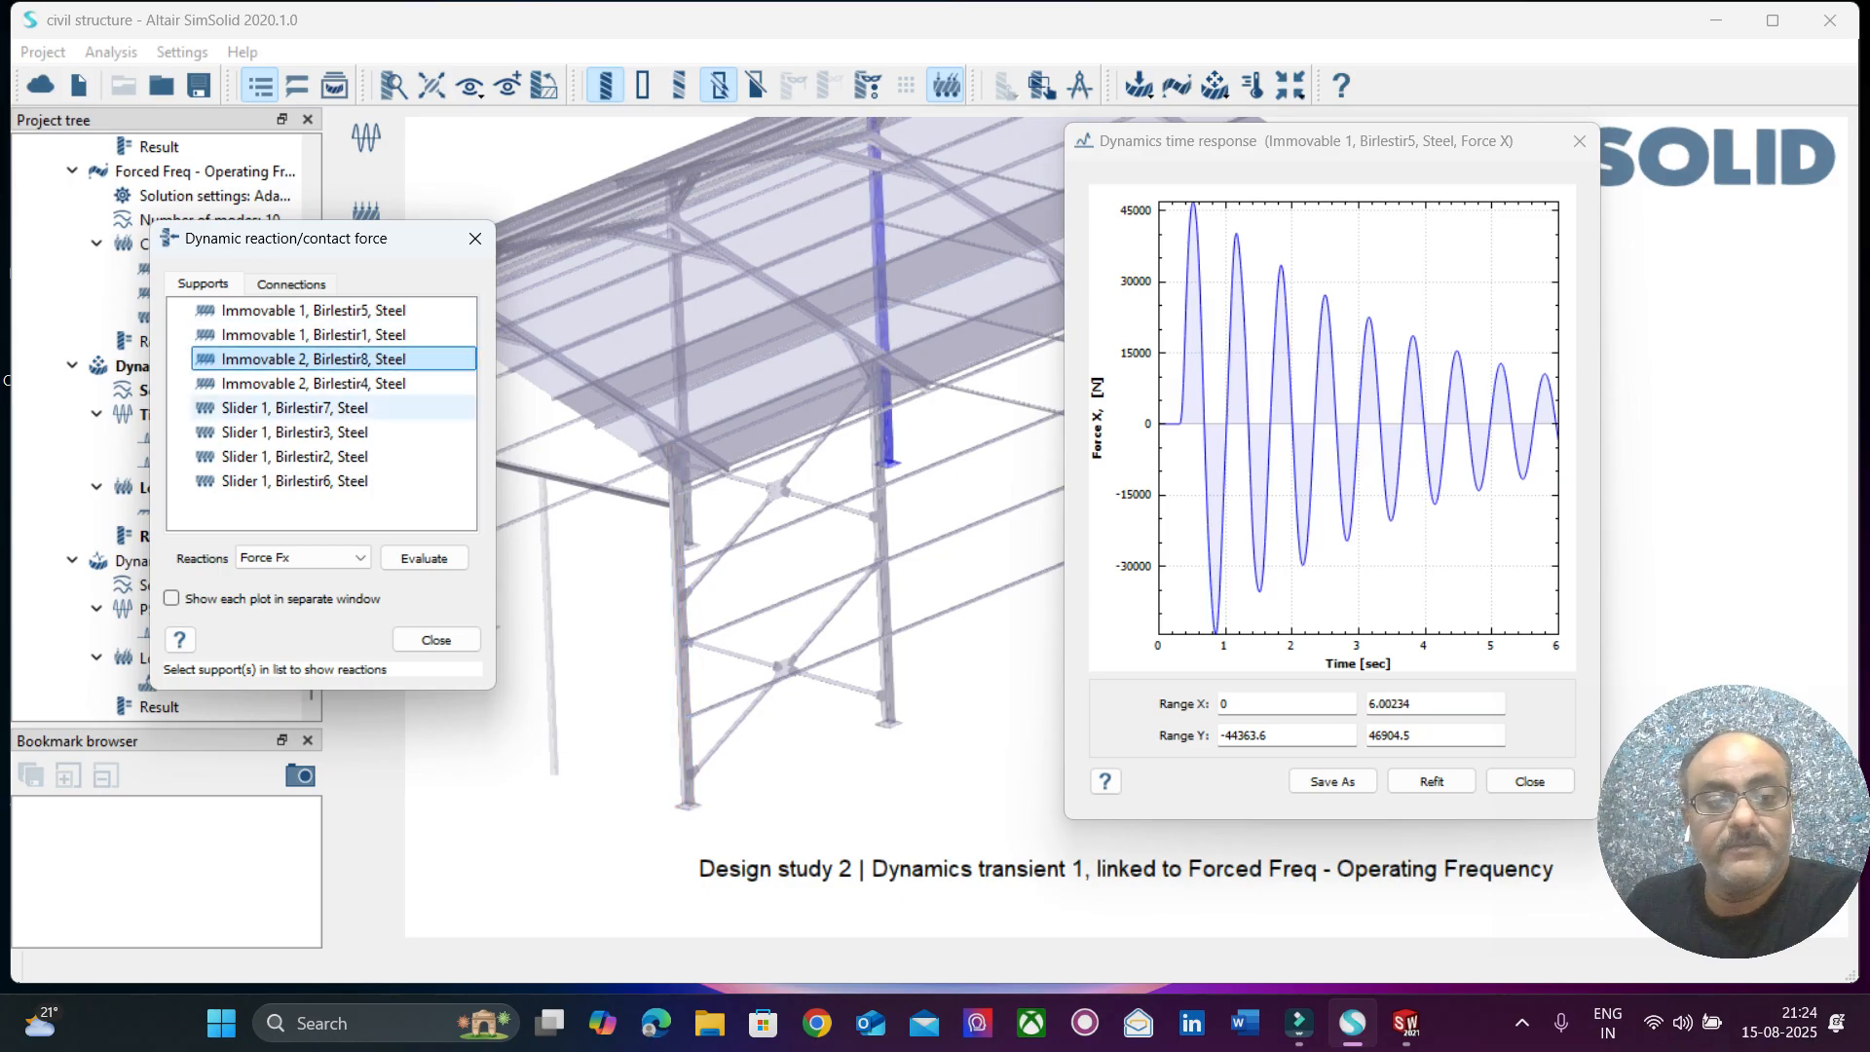
click(314, 383)
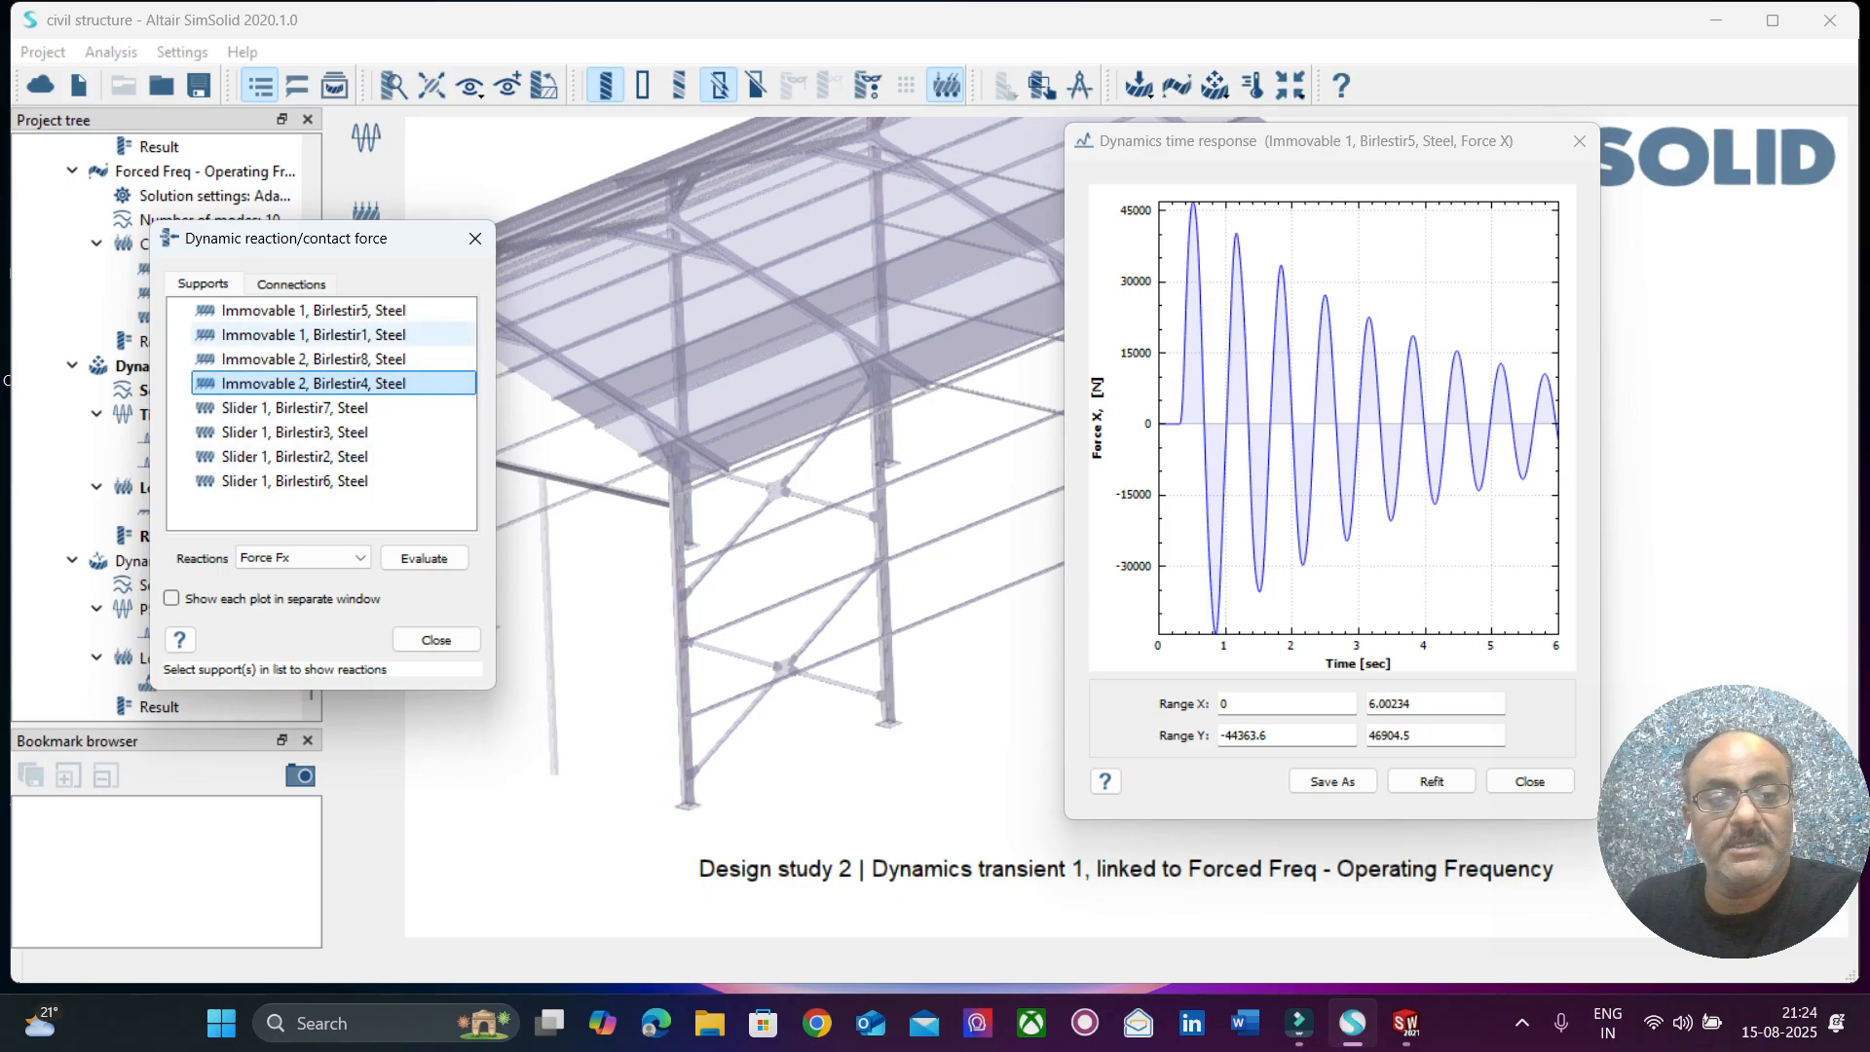
Evaluate the dynamic reaction Force Fx over time at the Slider 1, Birlestir7, Steel support and move its plot clear of the model.
click(314, 408)
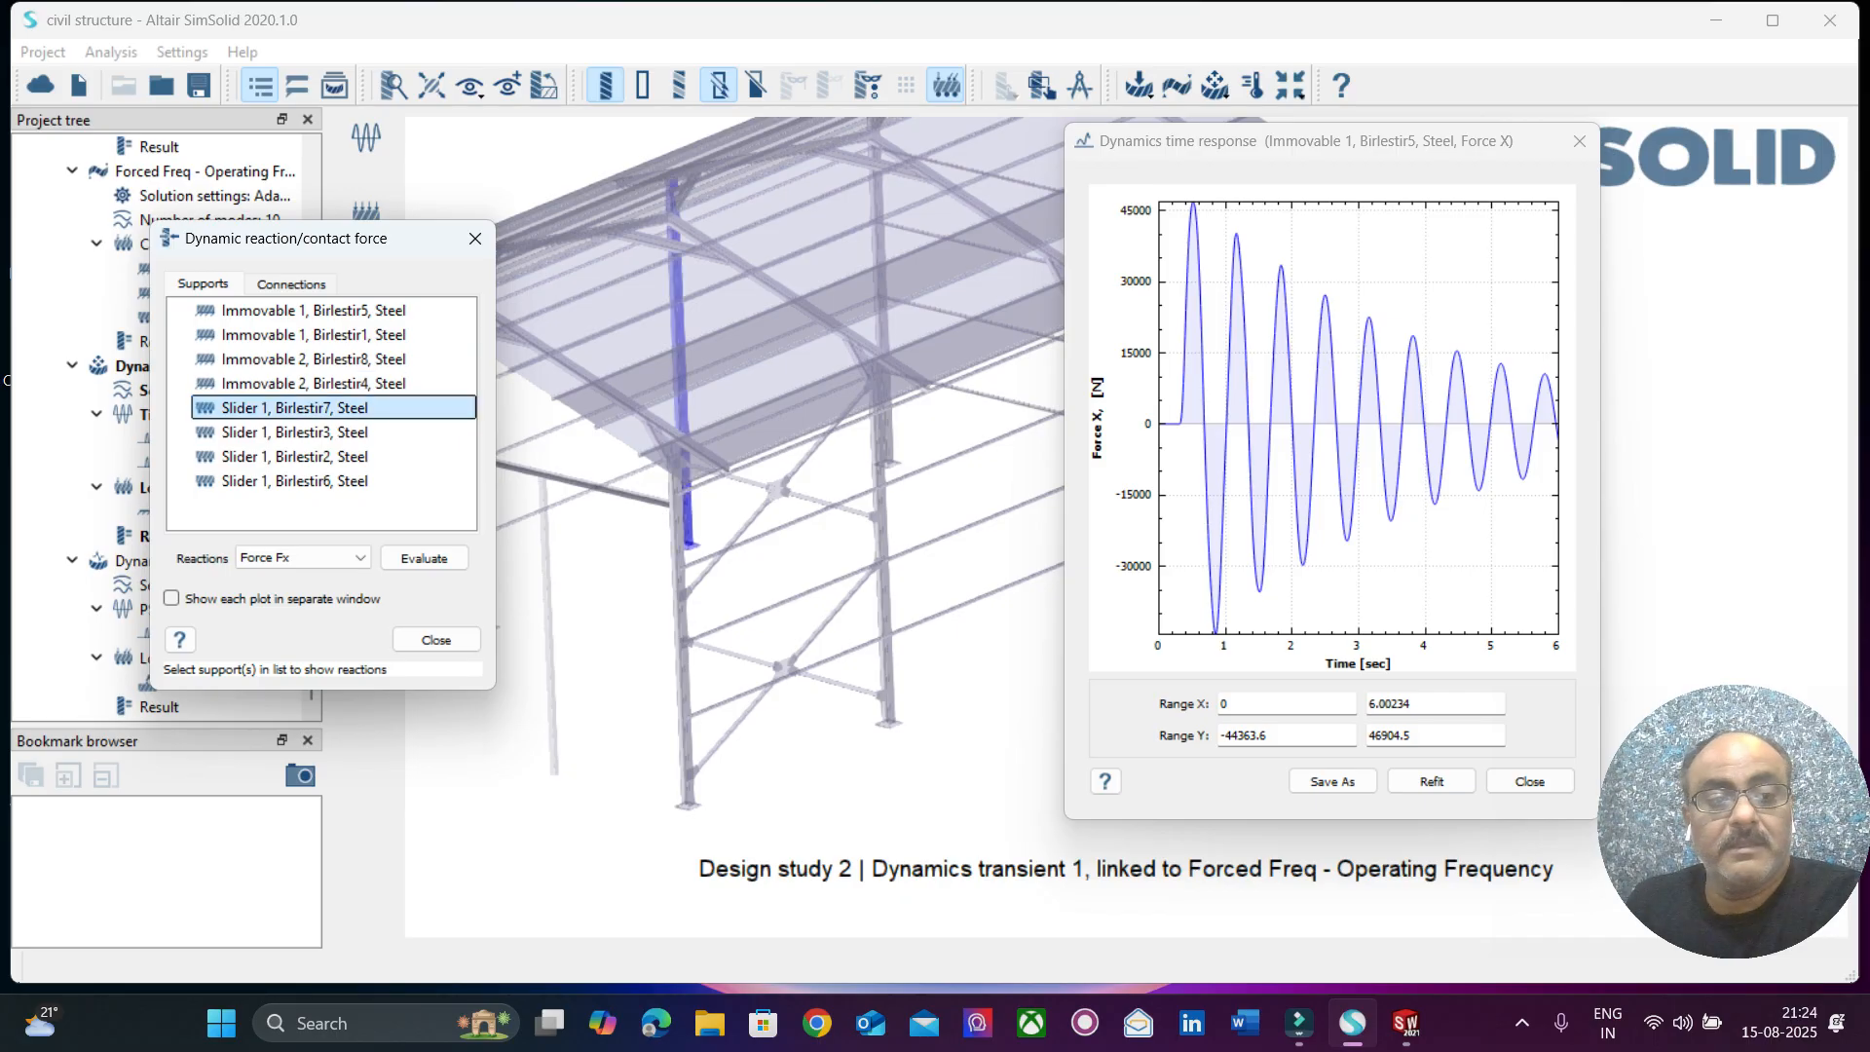
click(424, 558)
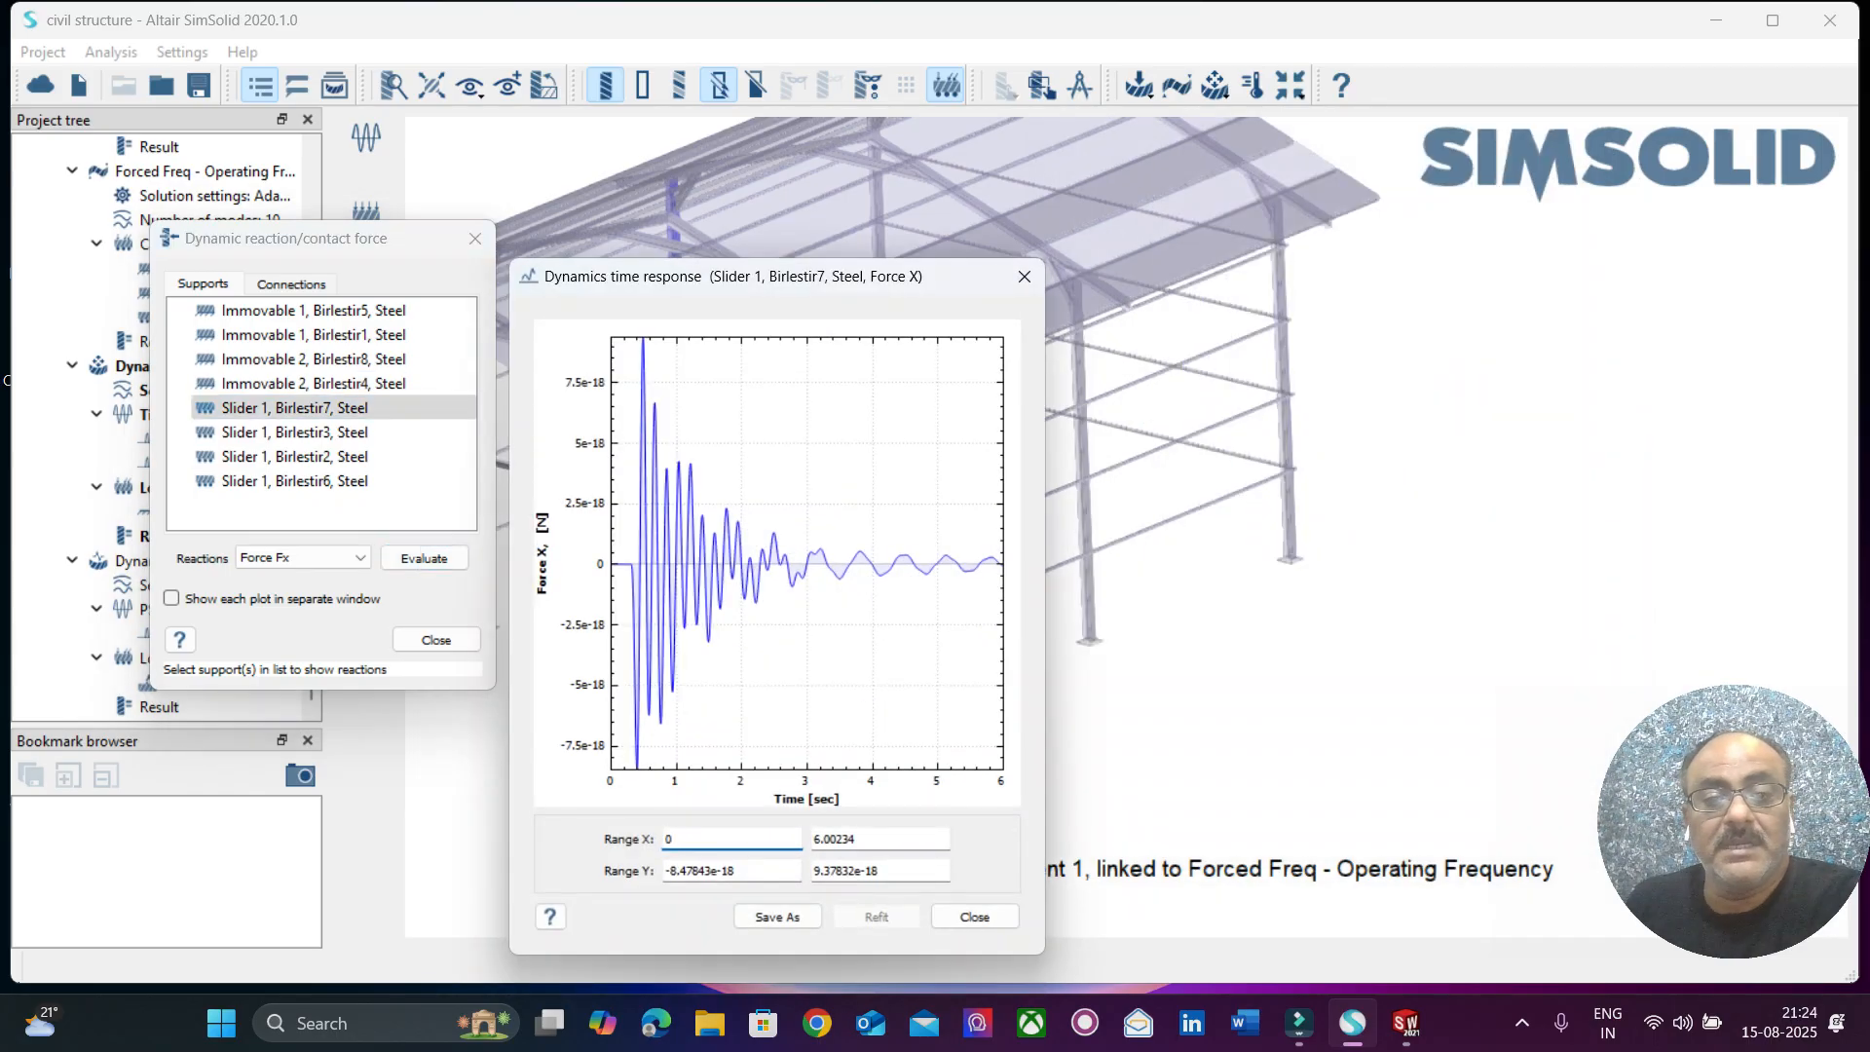
drag(786, 277, 1255, 216)
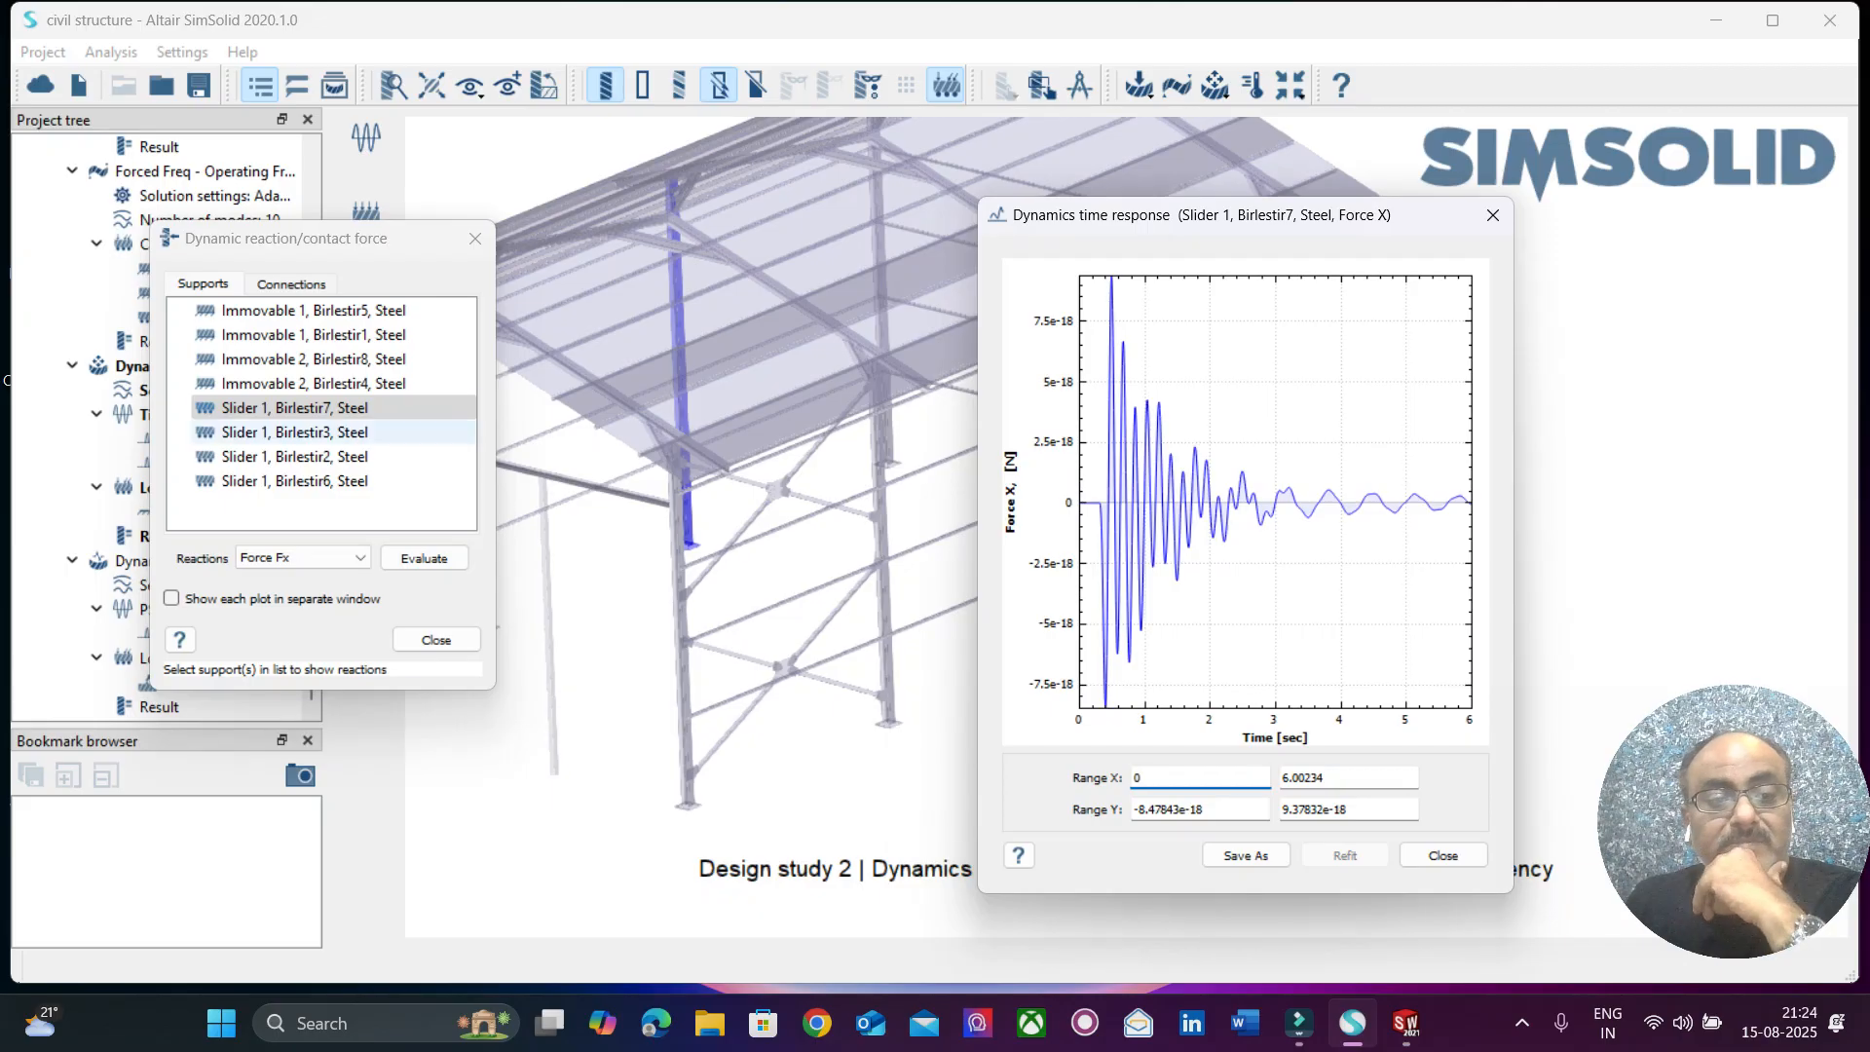
Evaluate the Force Fx time response at the Slider 1 supports on Birlestir3 and Birlestir2.
click(282, 431)
click(423, 558)
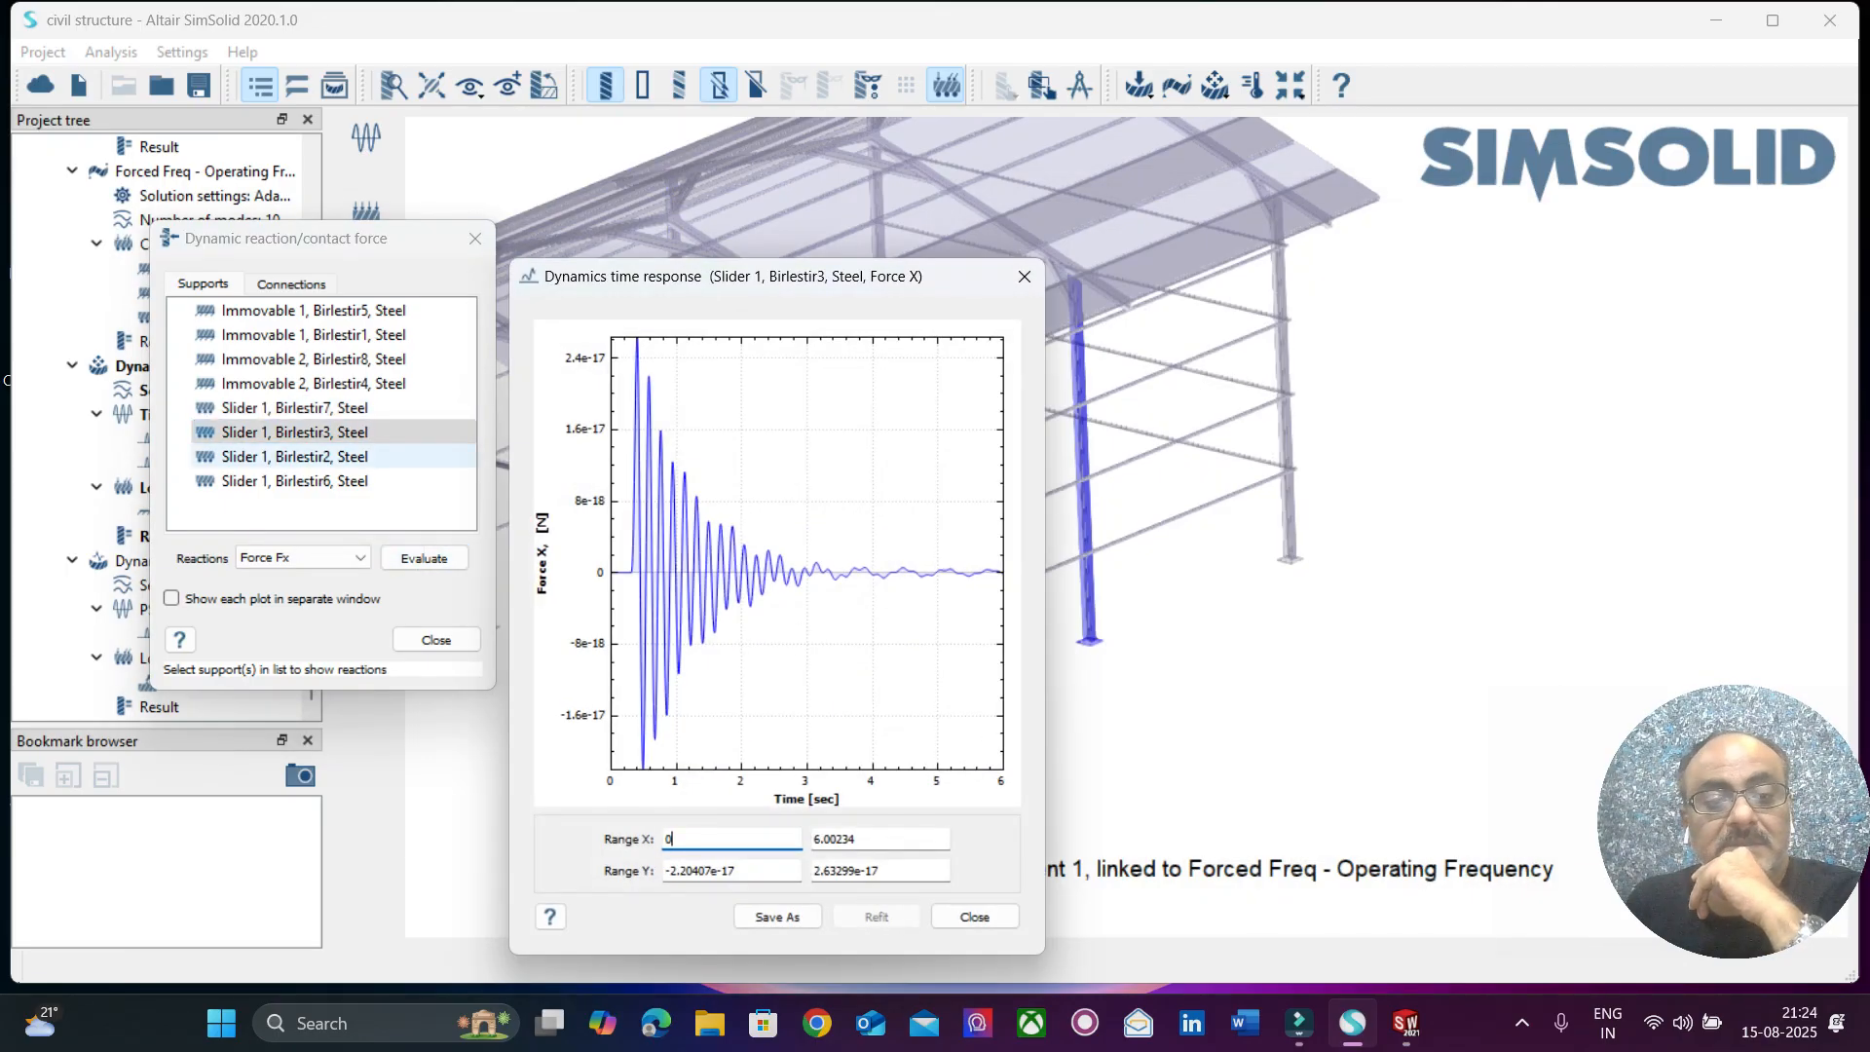
click(294, 456)
click(424, 558)
drag(940, 281, 1363, 126)
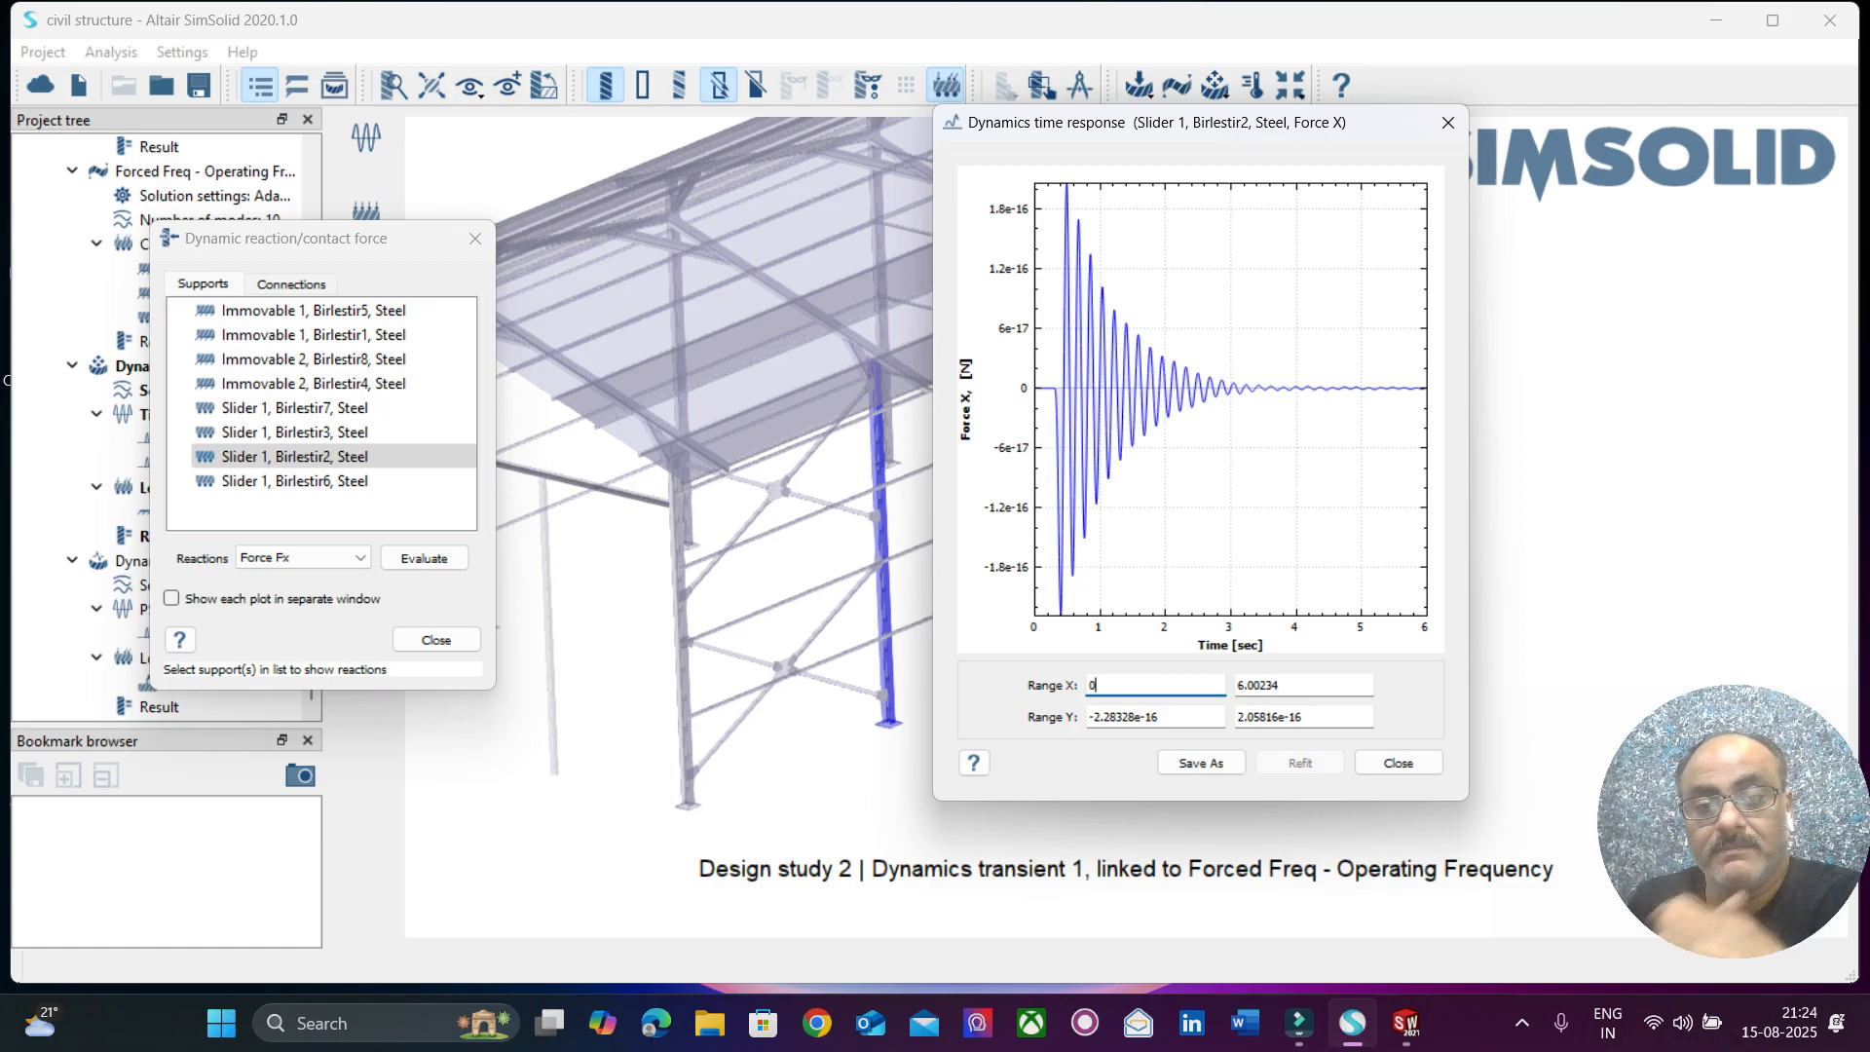
Evaluate the Force Fx time response at the Slider 1, Birlestir6, Steel support and close the plot.
click(294, 480)
click(424, 558)
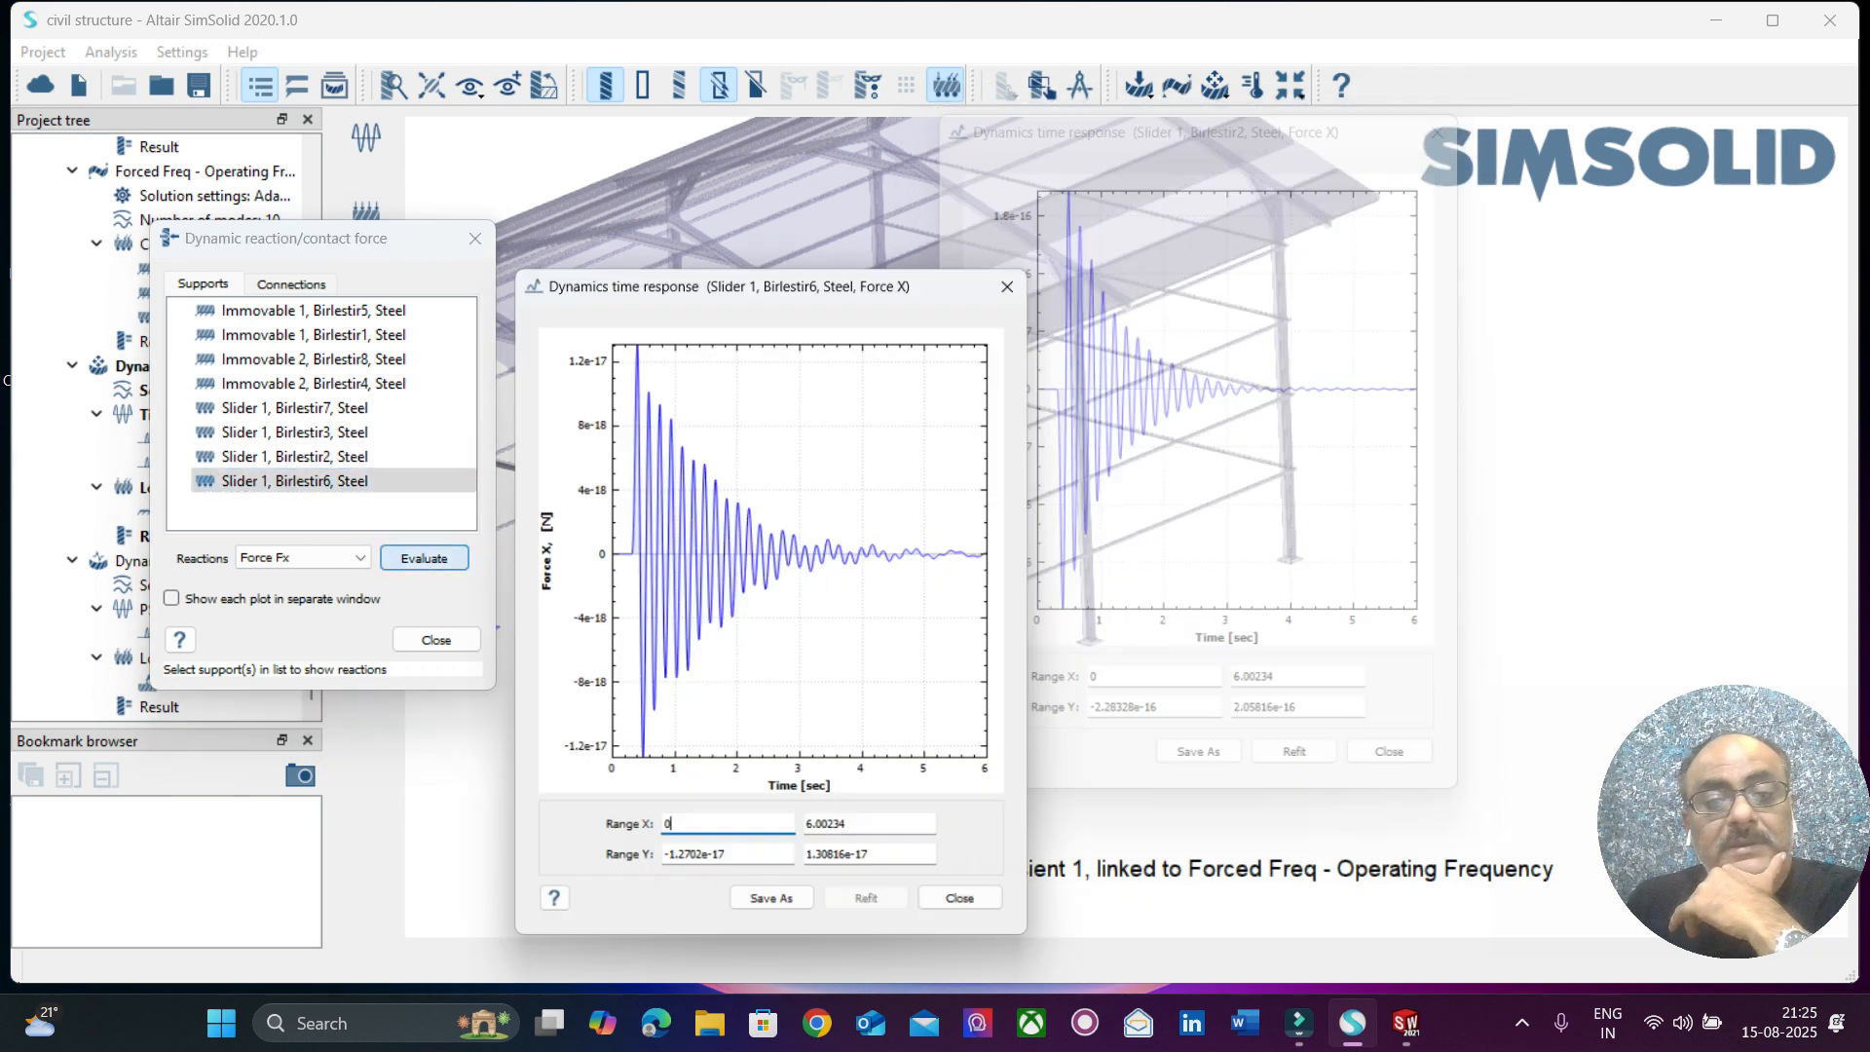
drag(779, 276, 1037, 109)
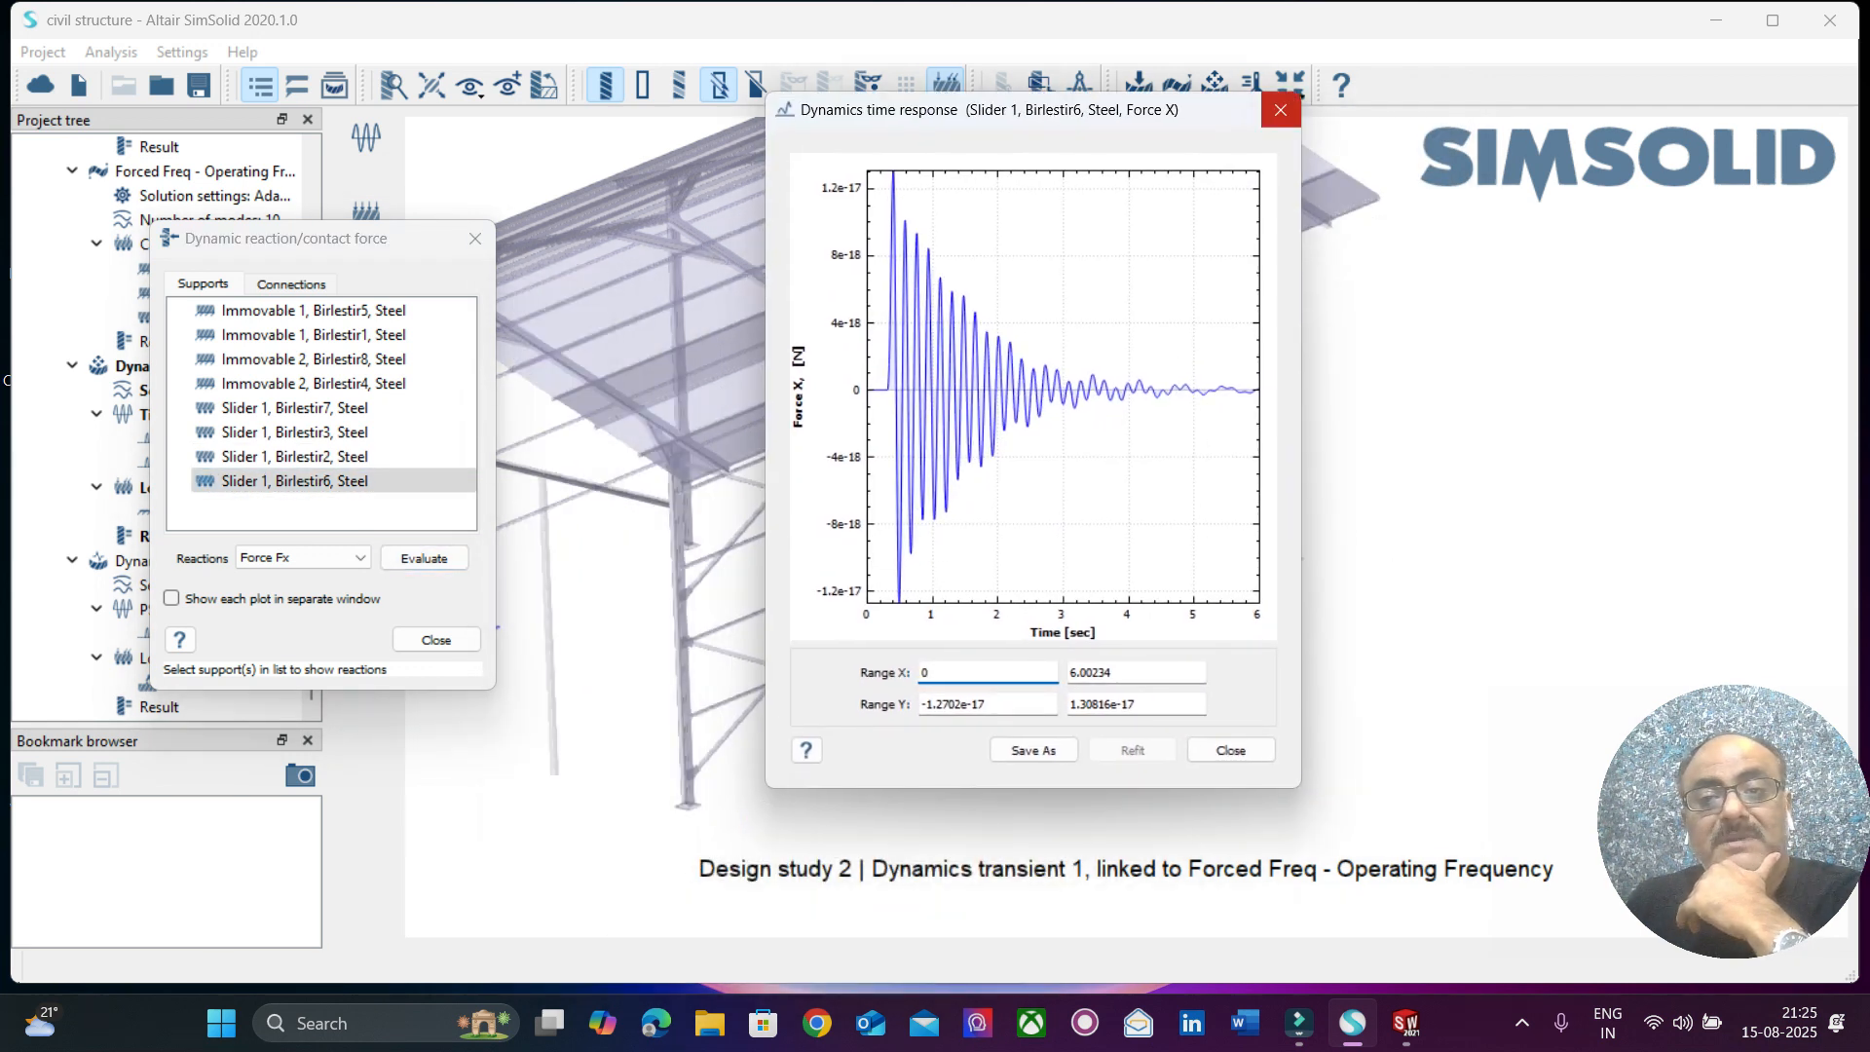
click(1281, 109)
Evaluate the Force Fx time response at the Immovable 1, Birlestir1 and Immovable 2, Birlestir8 supports, keeping the plots clear of the model.
click(292, 334)
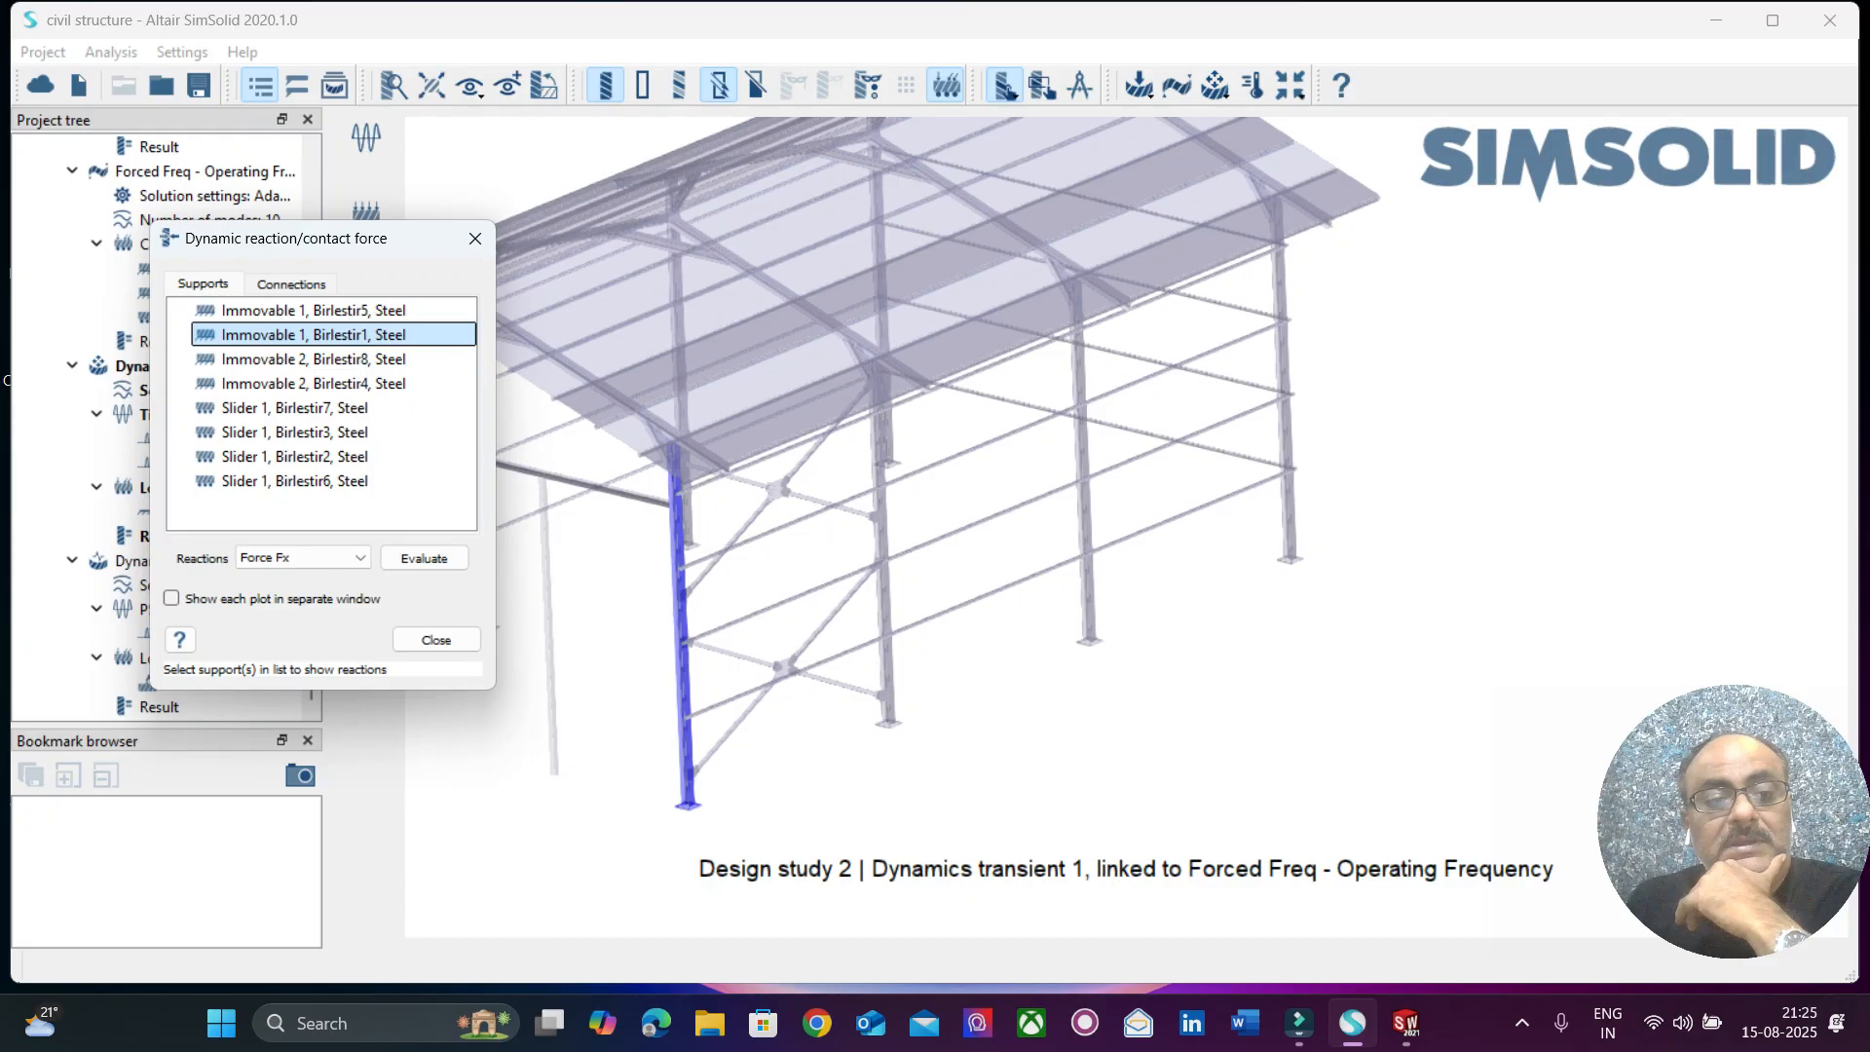
click(424, 558)
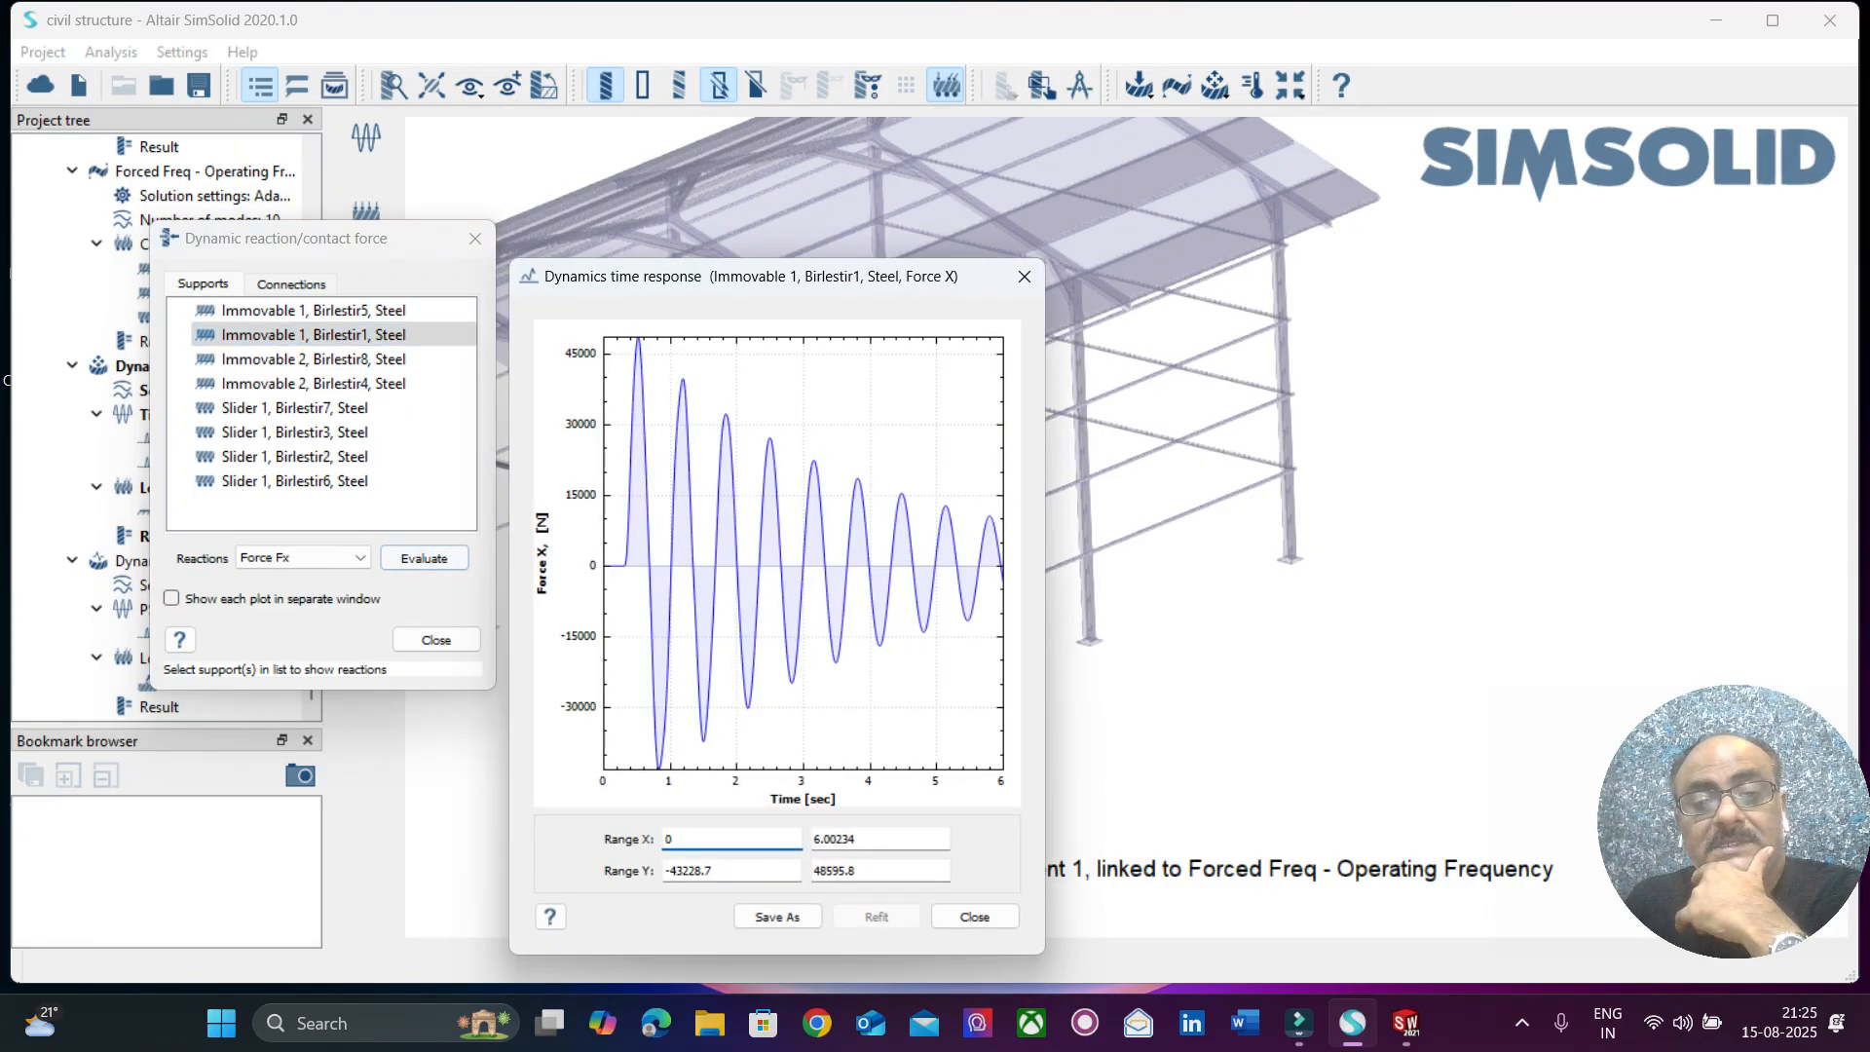
drag(780, 276, 1293, 217)
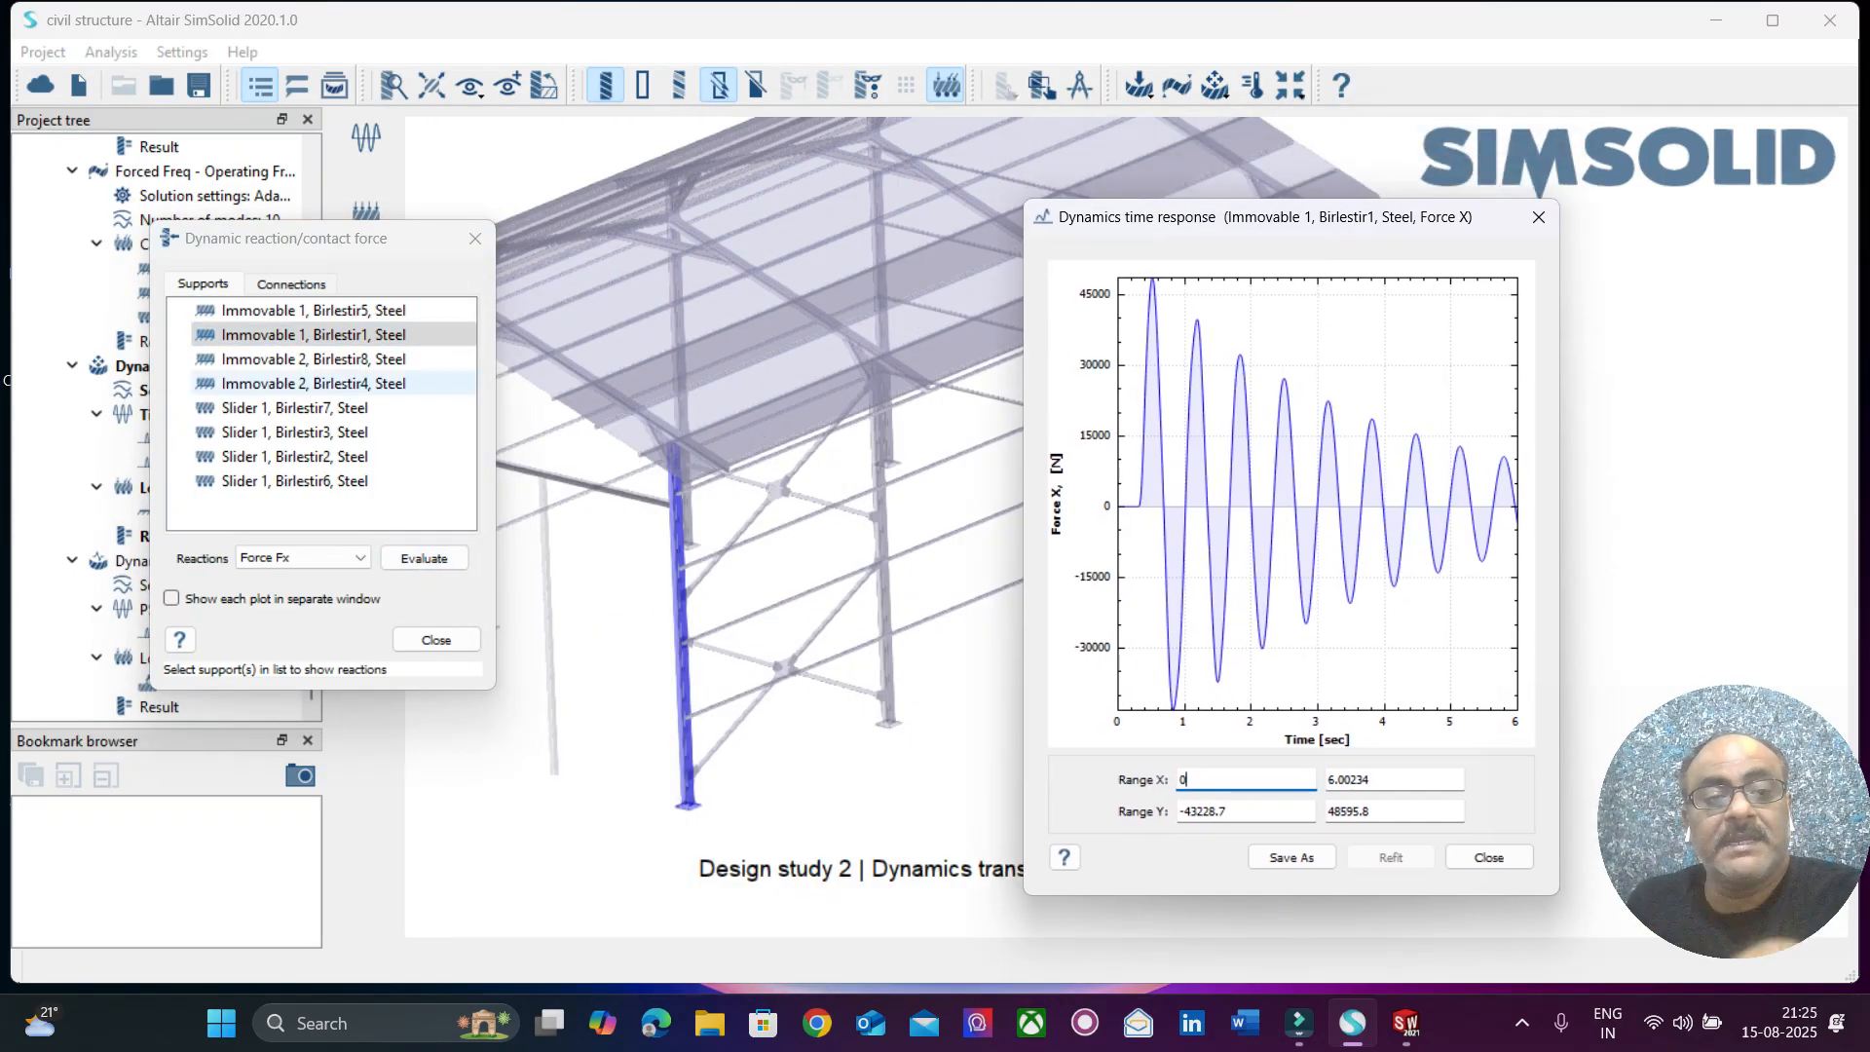
click(292, 358)
click(423, 558)
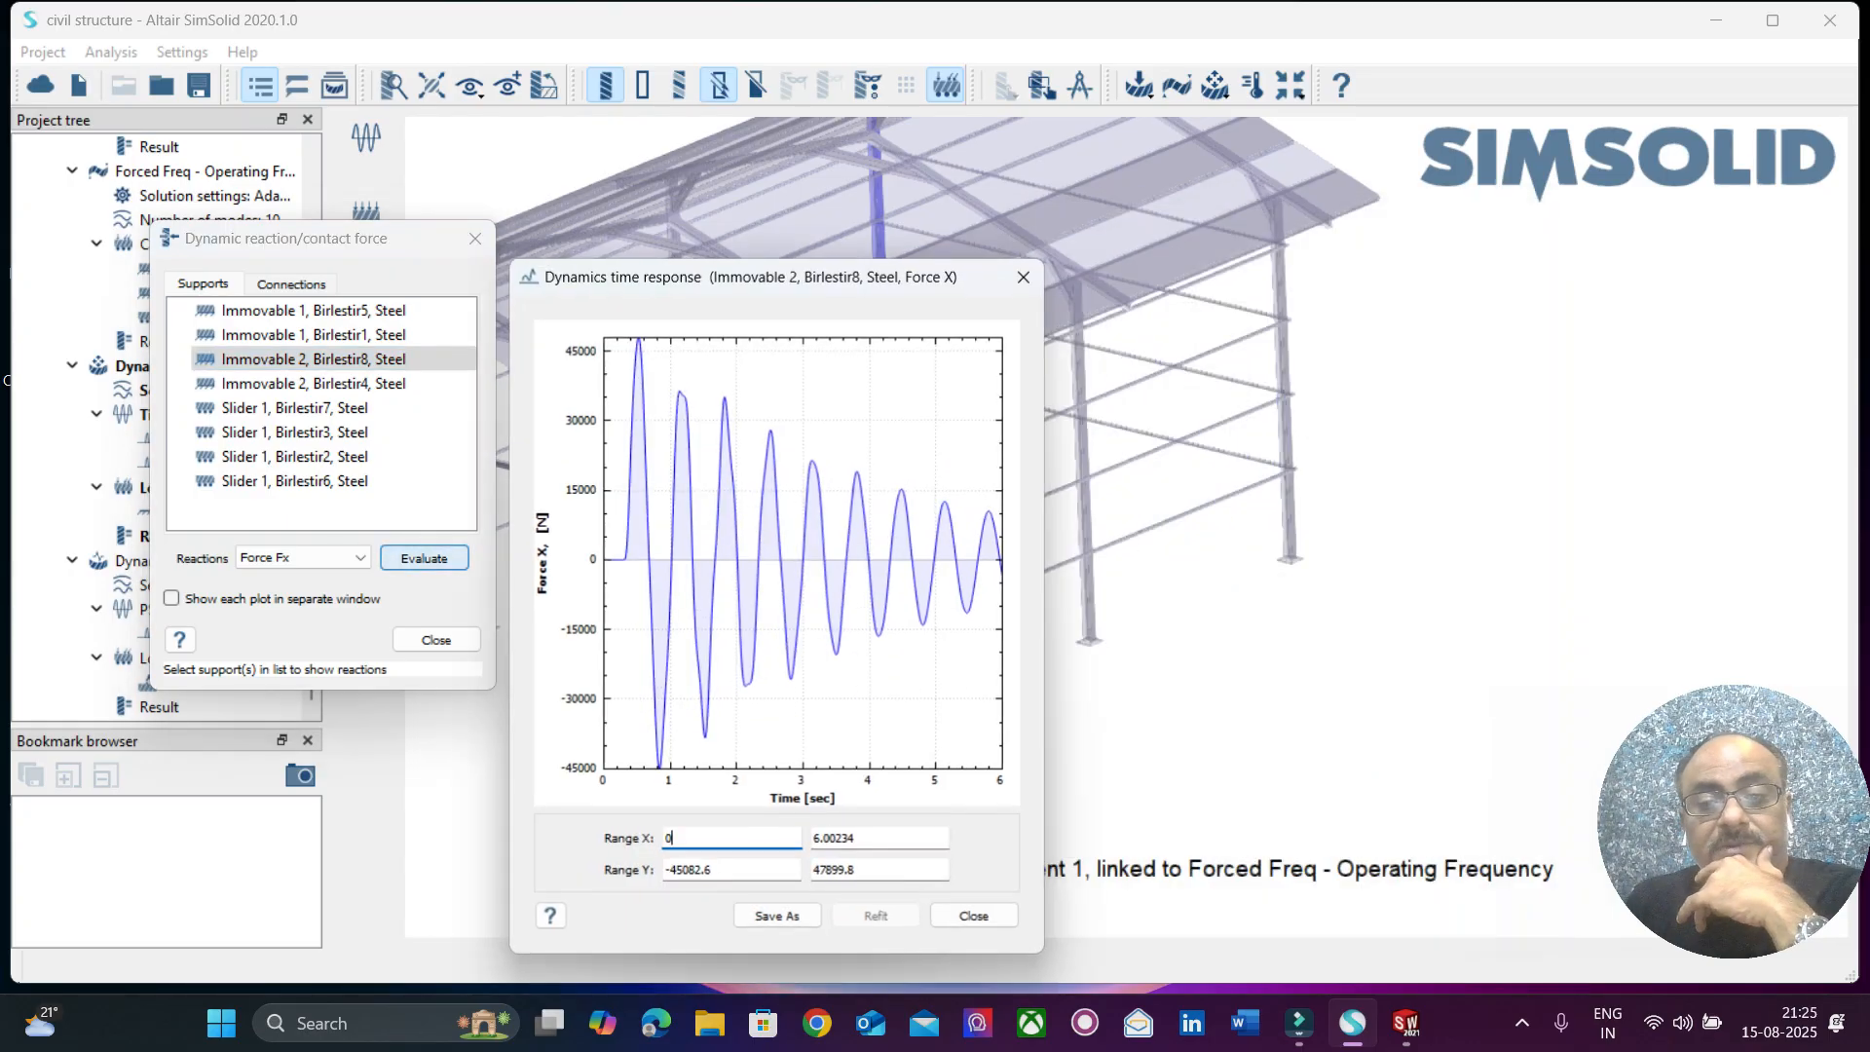
drag(779, 277, 1412, 141)
Evaluate the Force Fx time response at the Immovable 2, Birlestir4, Steel support and close the plot.
click(312, 383)
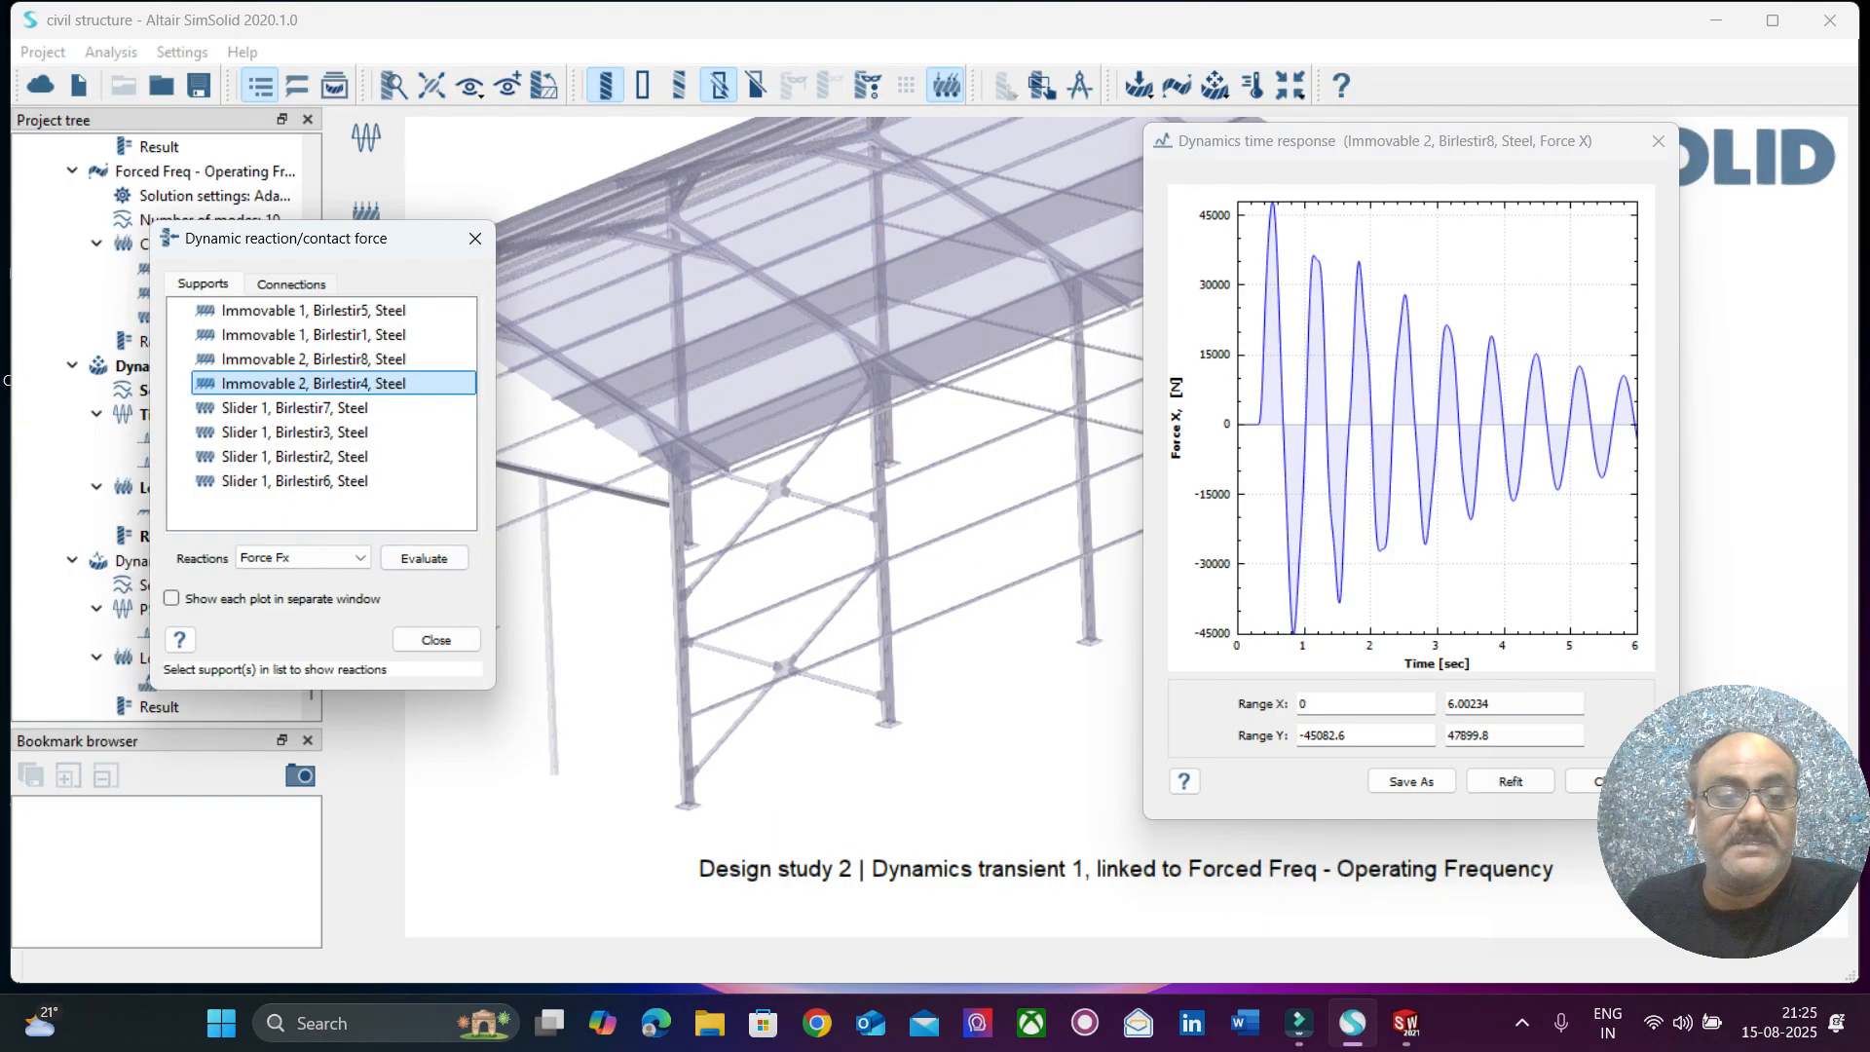
click(423, 558)
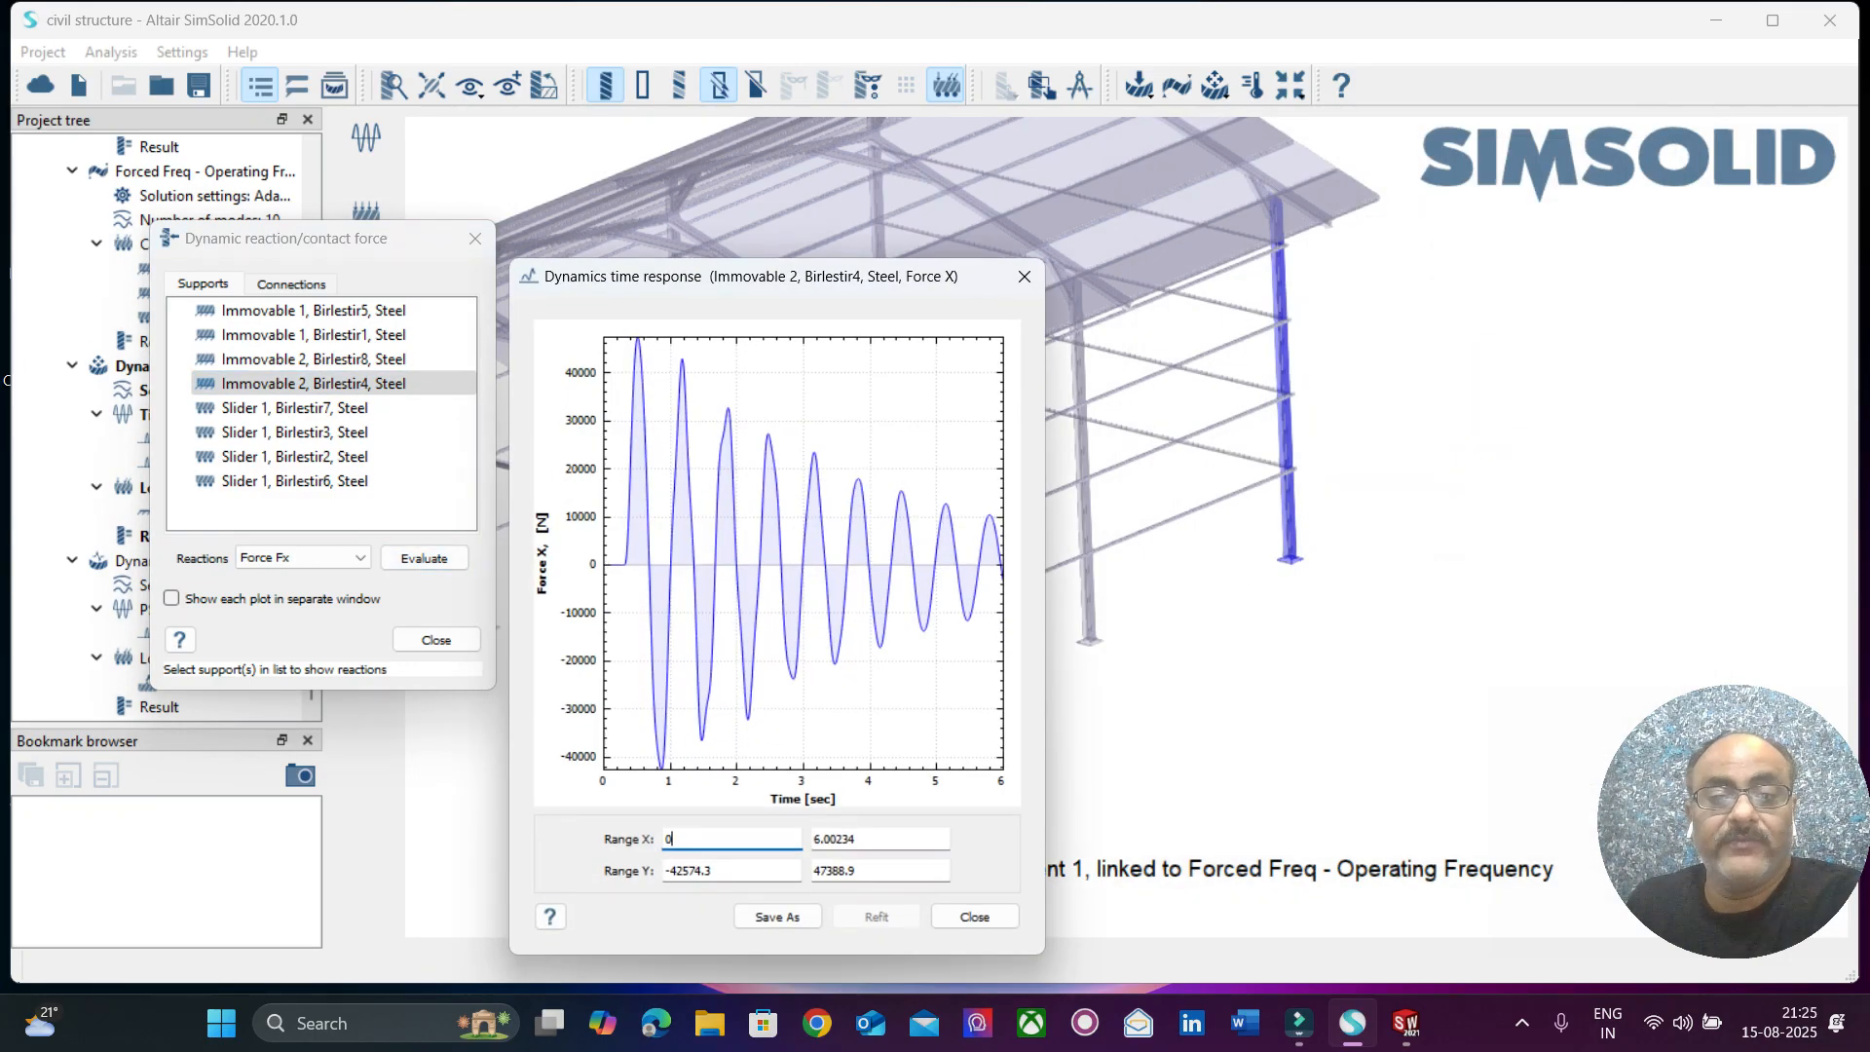
click(1024, 276)
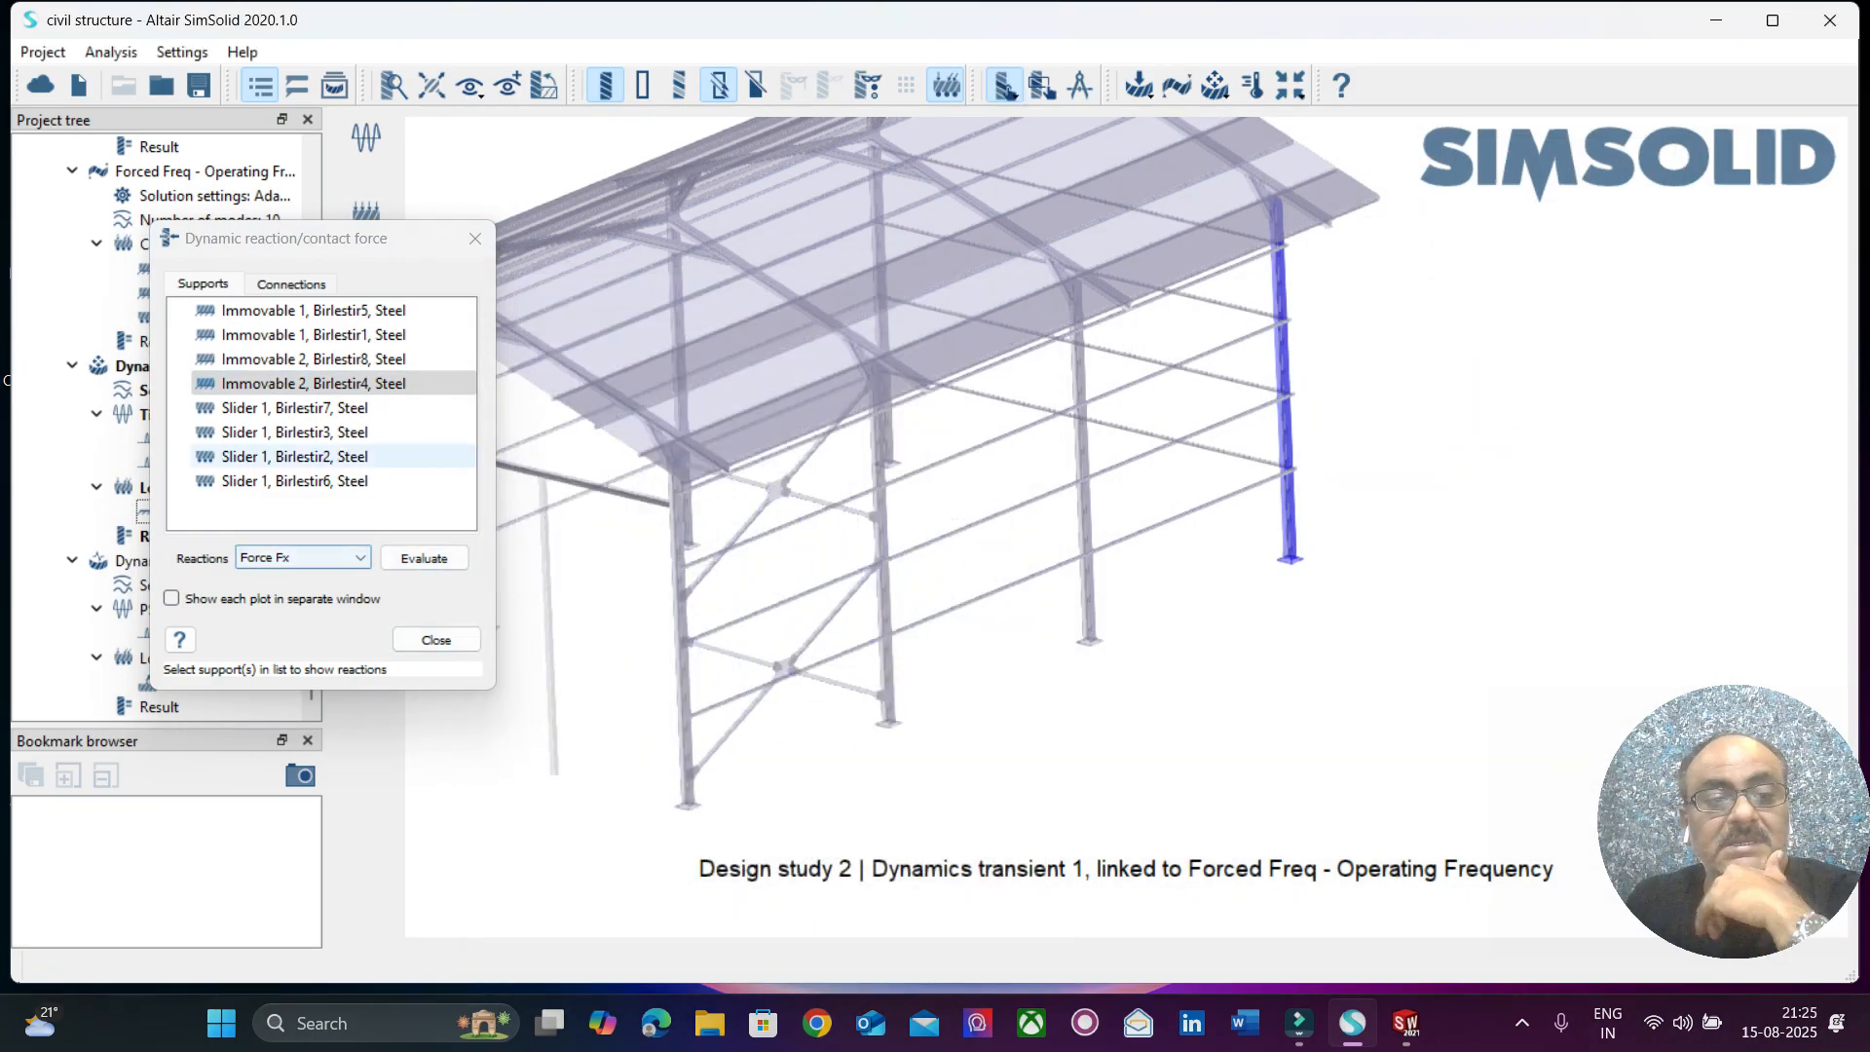
Plot the Force Fx reaction over time at the Slider 1, Birlestir7, Steel support again for comparison with the immovable supports.
click(311, 407)
click(424, 558)
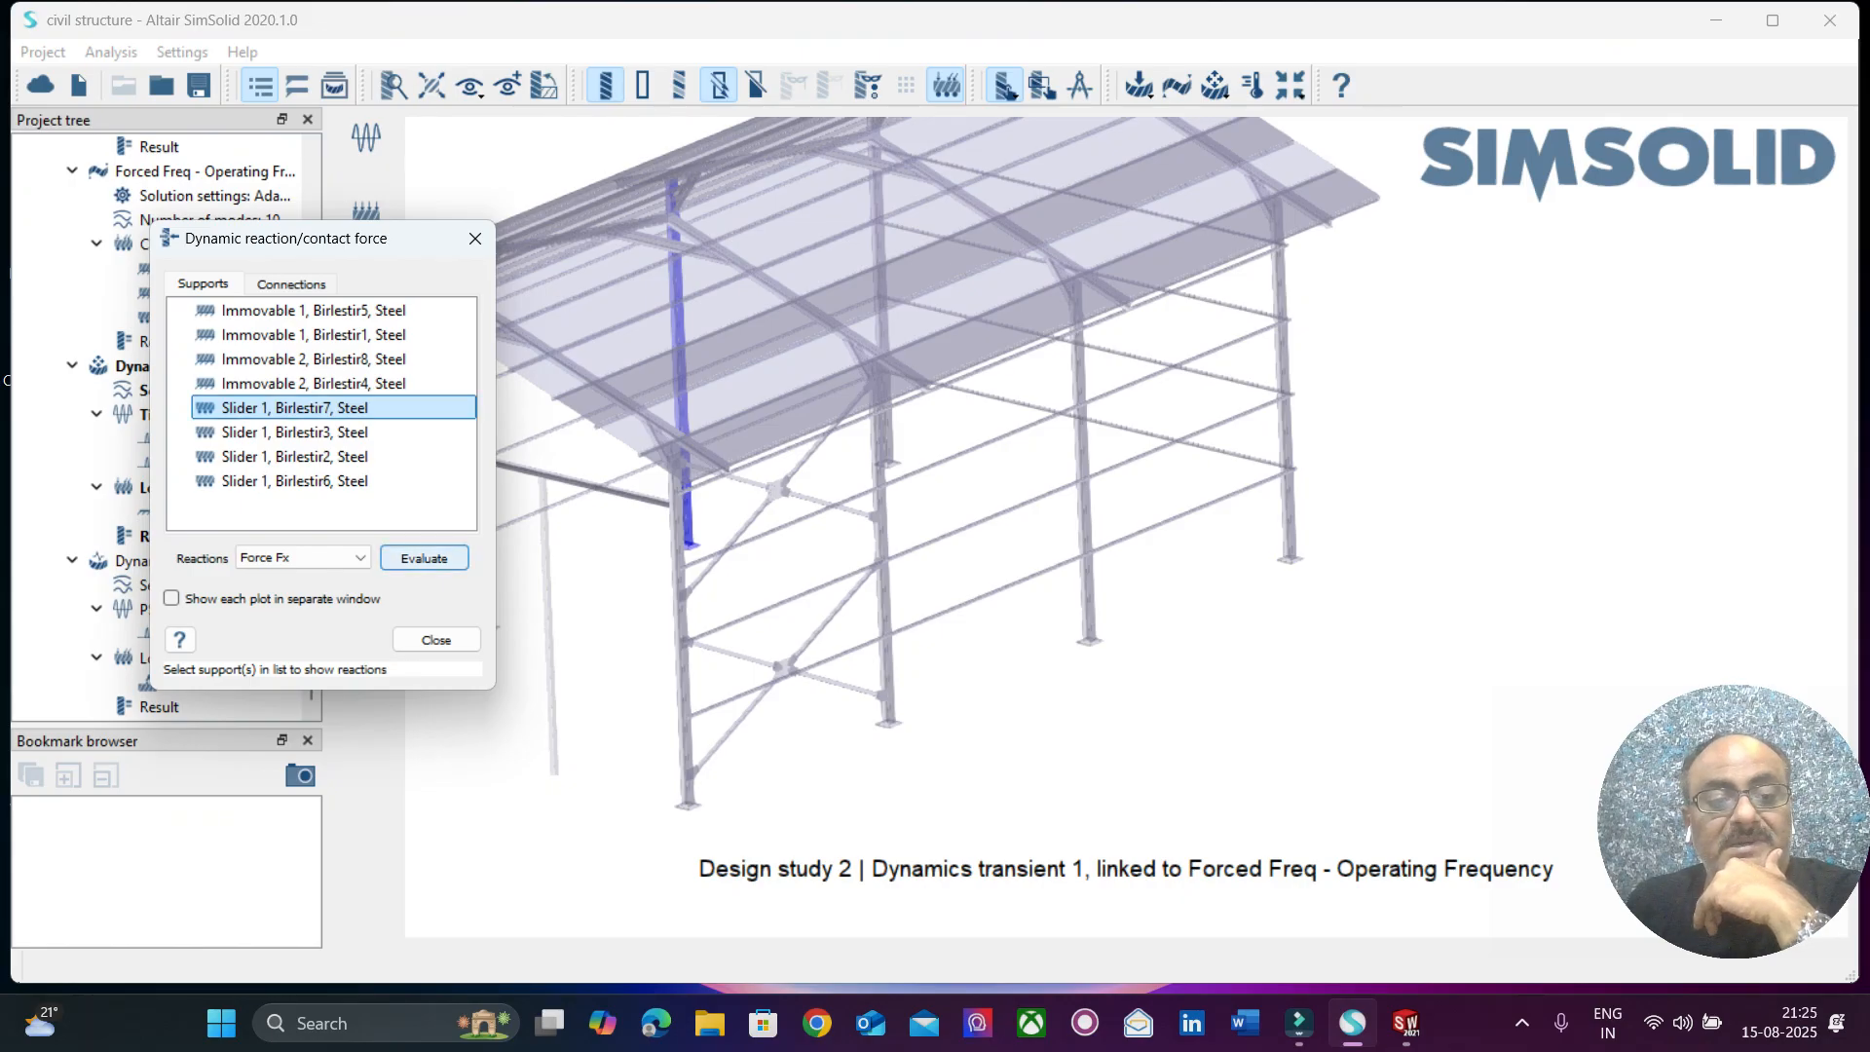
drag(775, 275, 1302, 184)
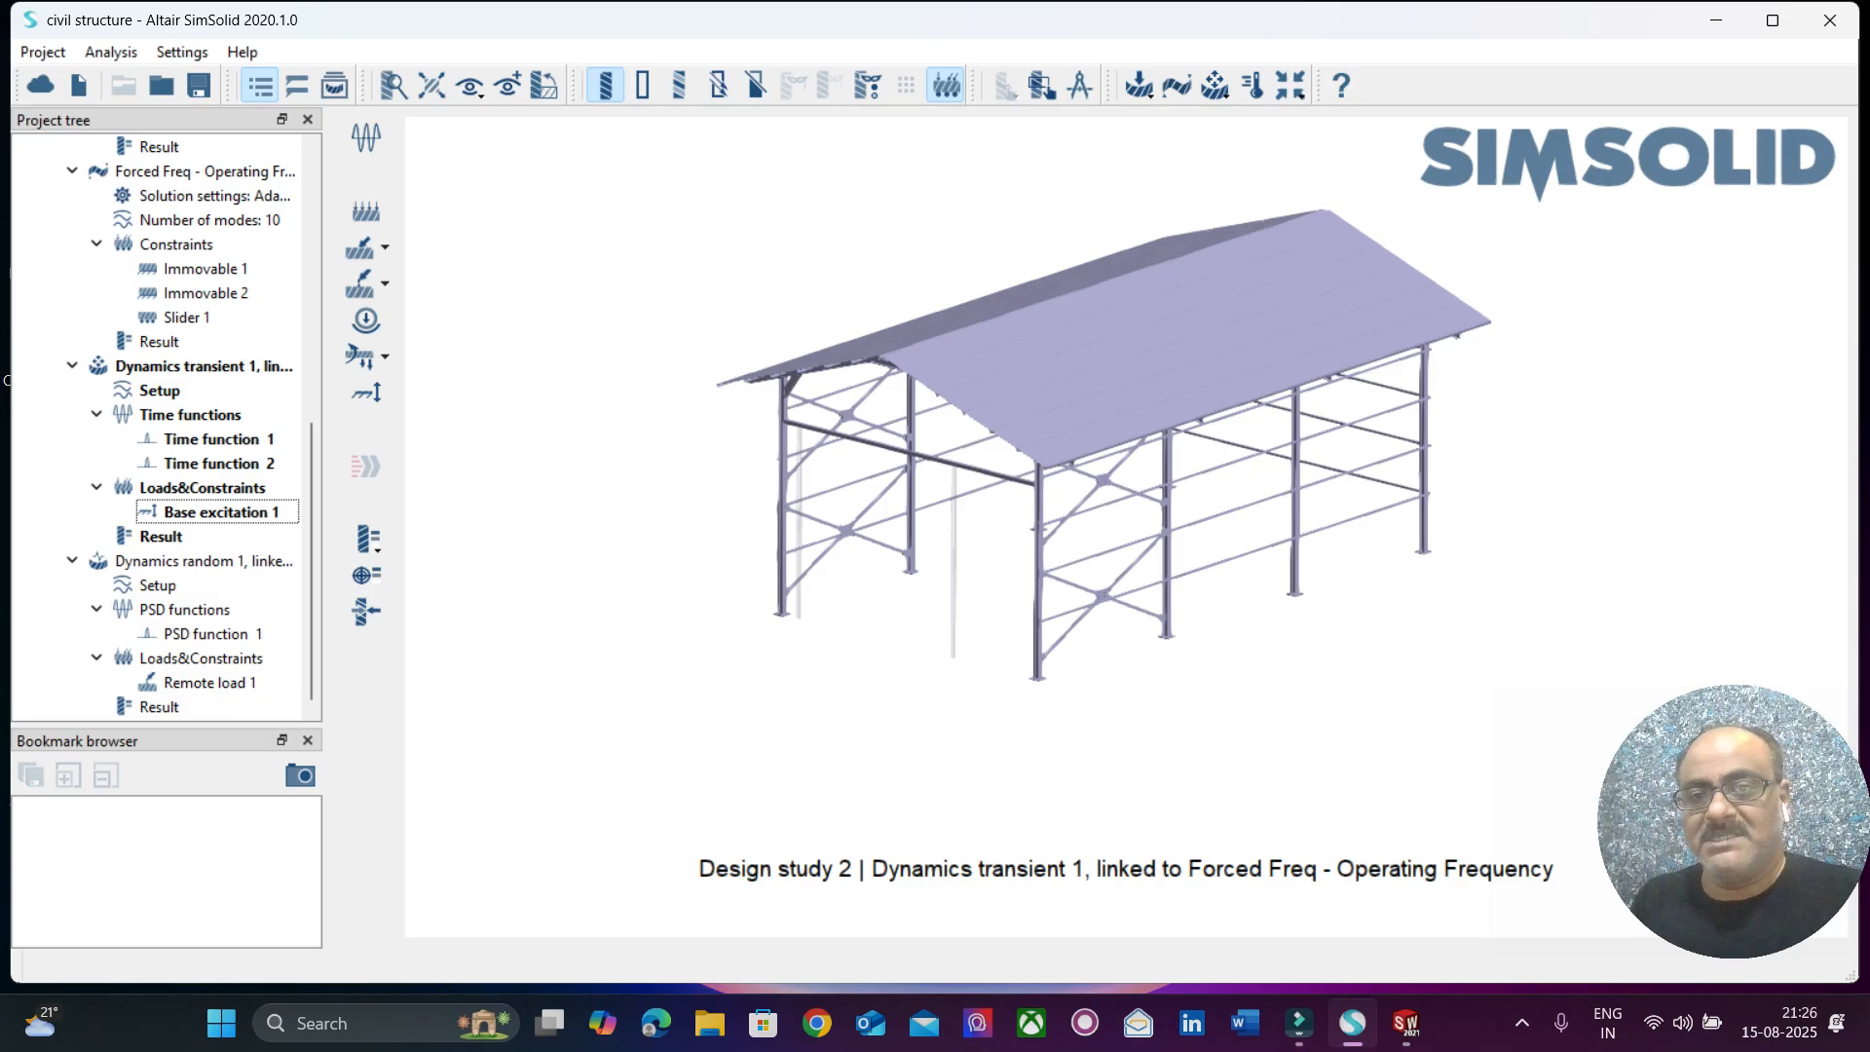
right_drag(1120, 438, 879, 470)
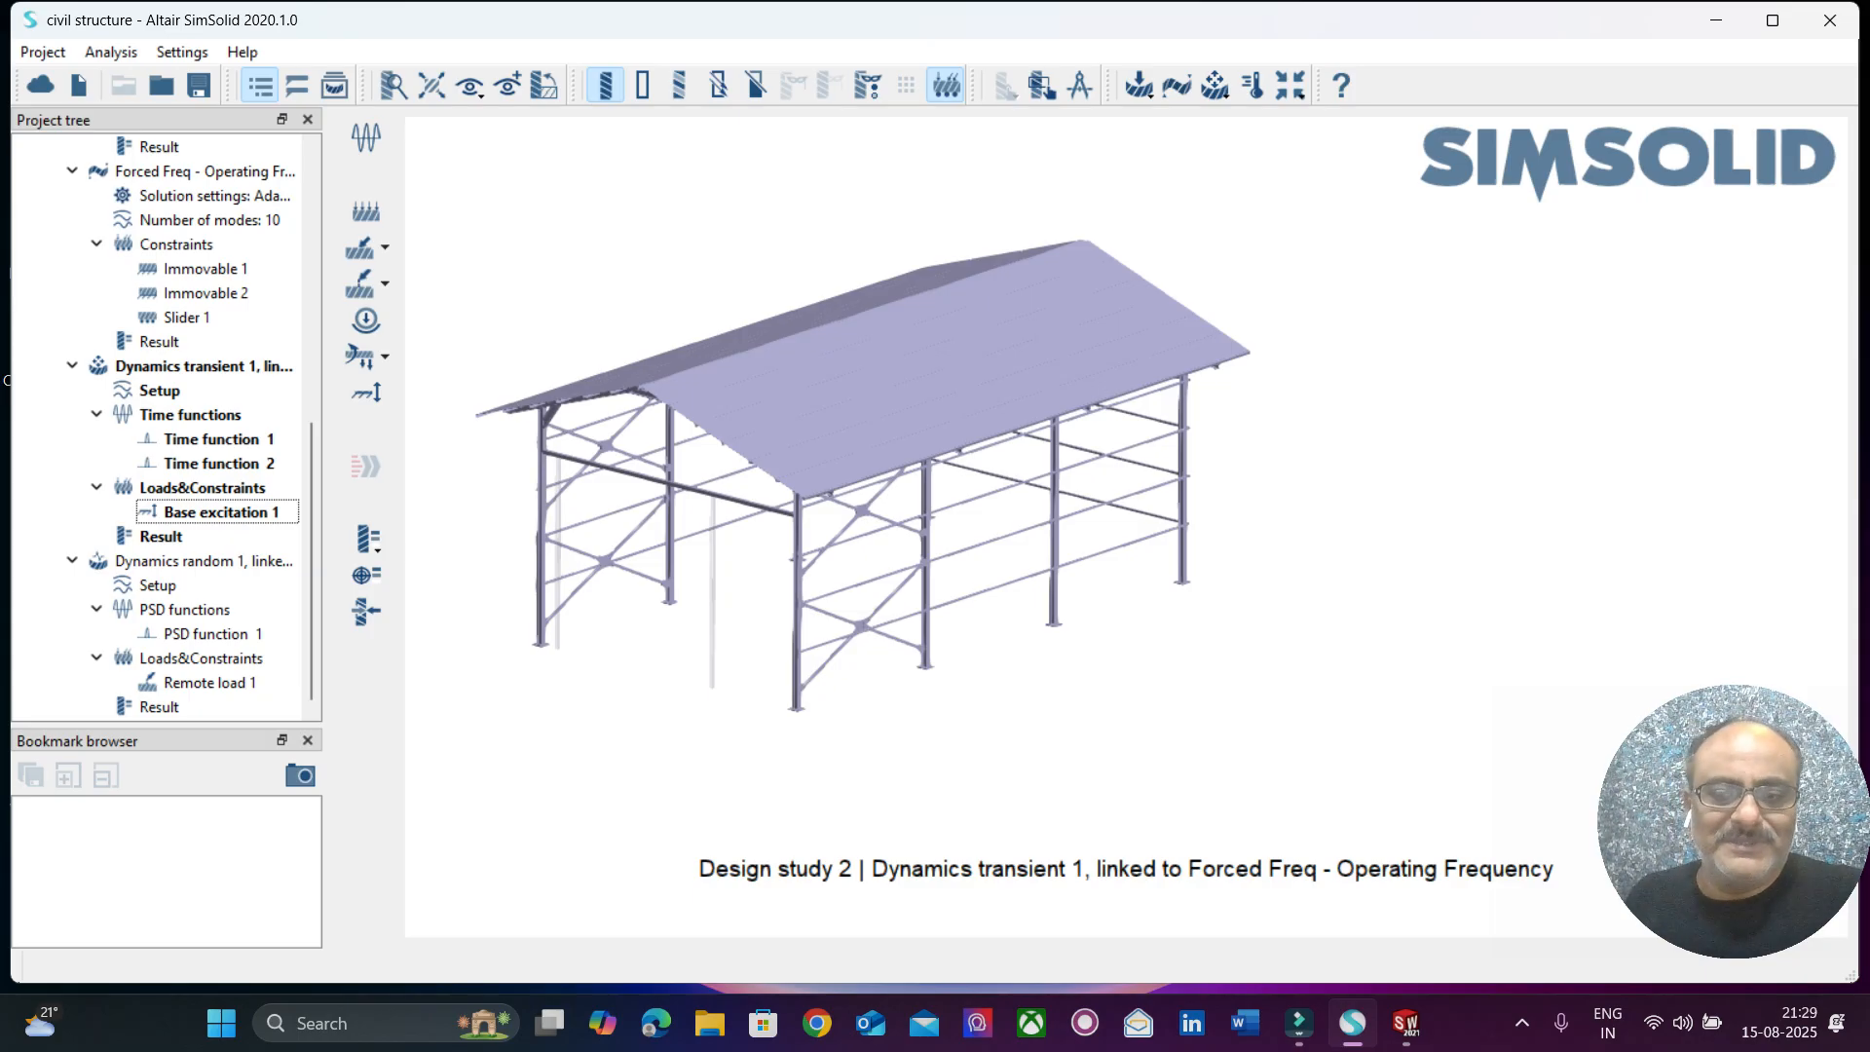
click(1298, 1023)
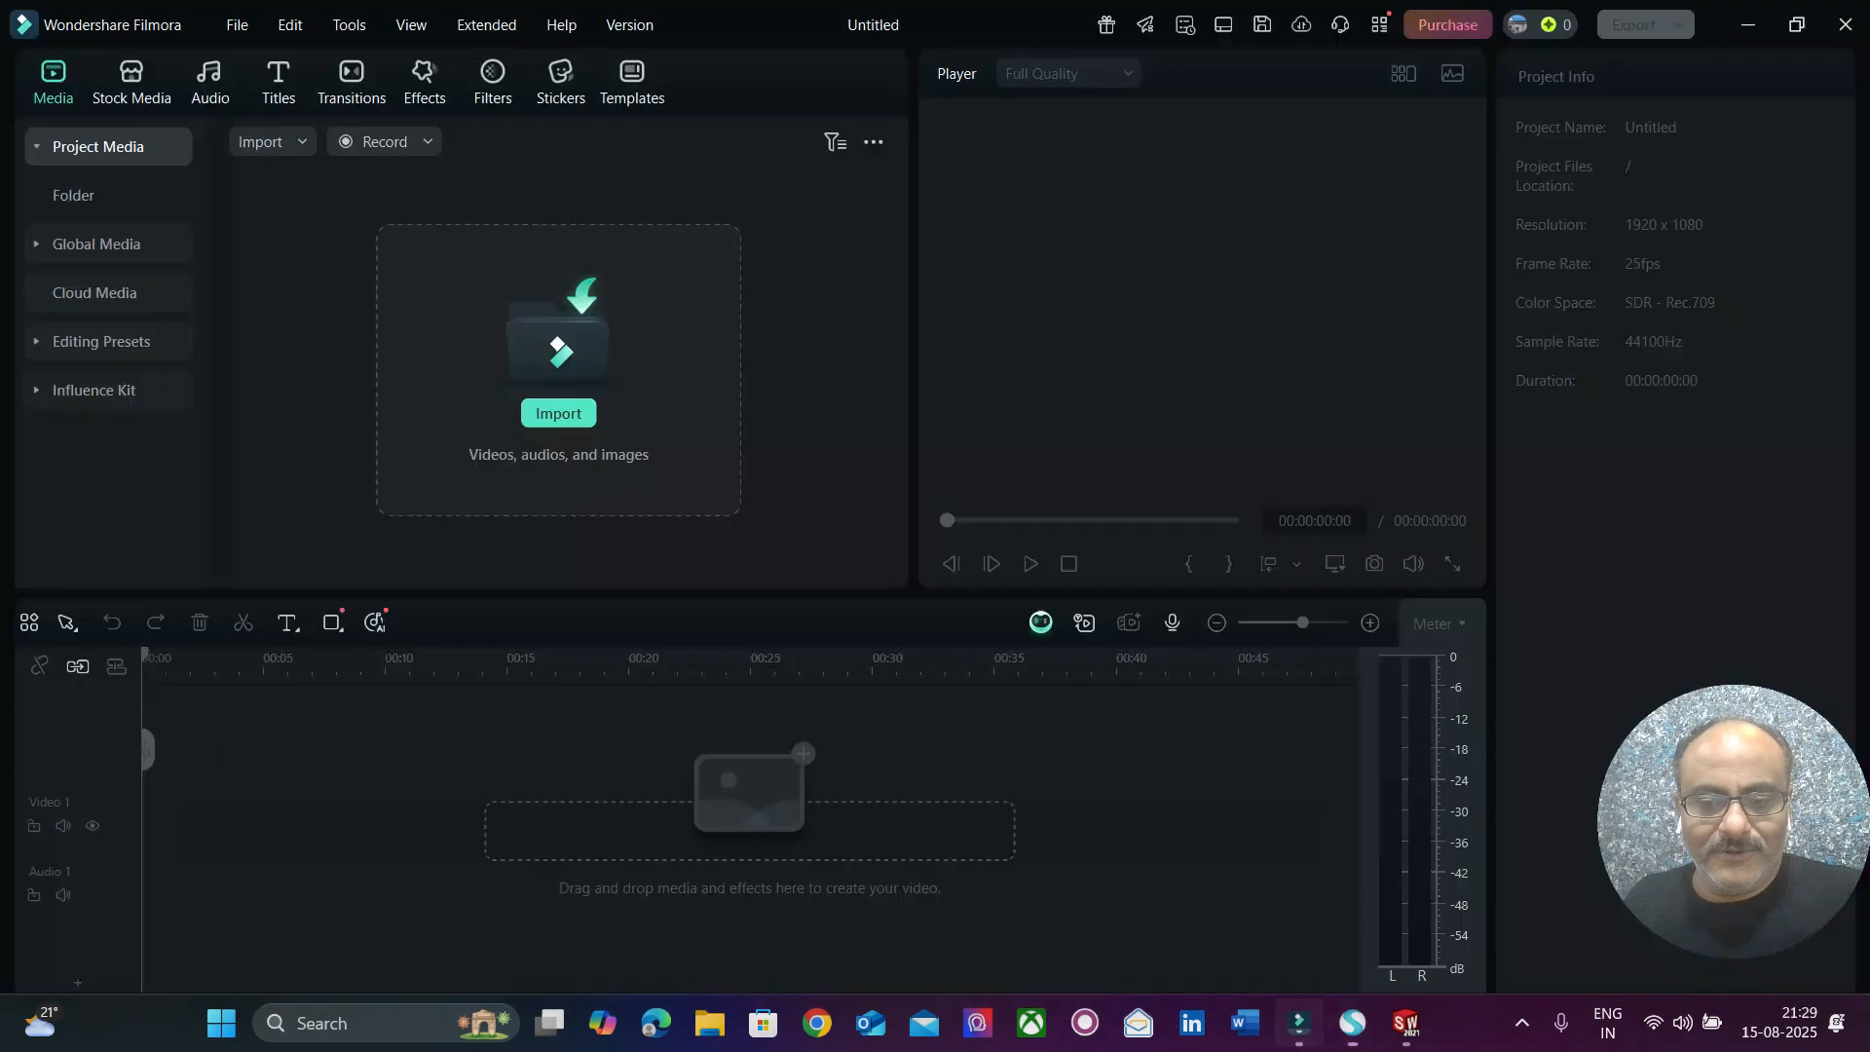